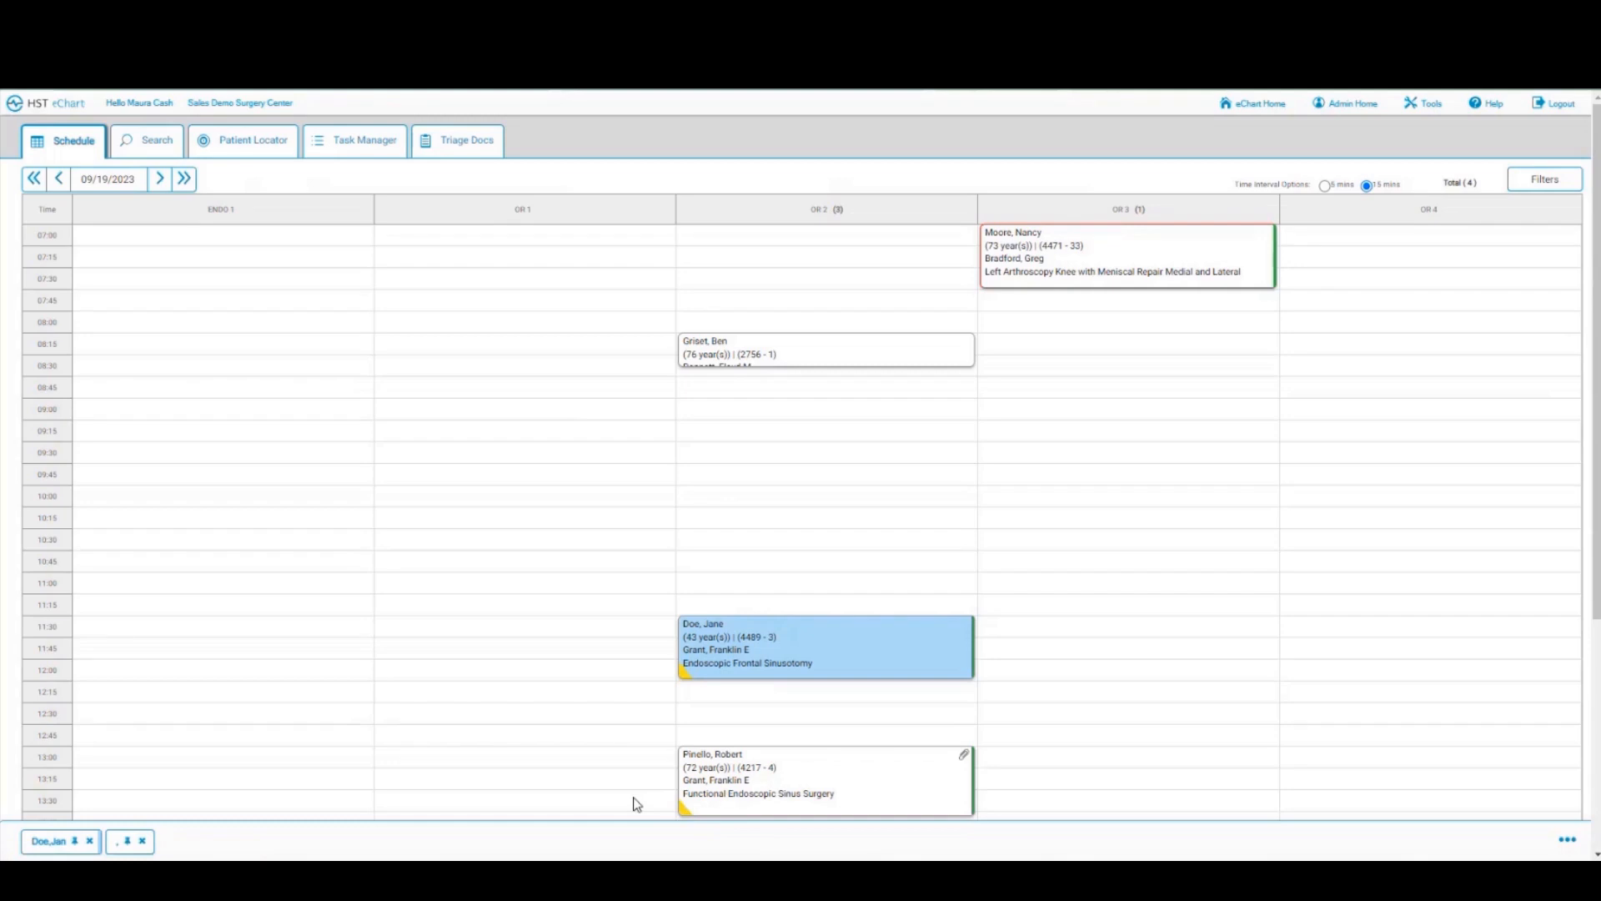
Step: Preview the 13:00 sinus surgery appointment details, then restore the eChart window to maximized
{"action": "left_click", "coordinate": [761, 778]}
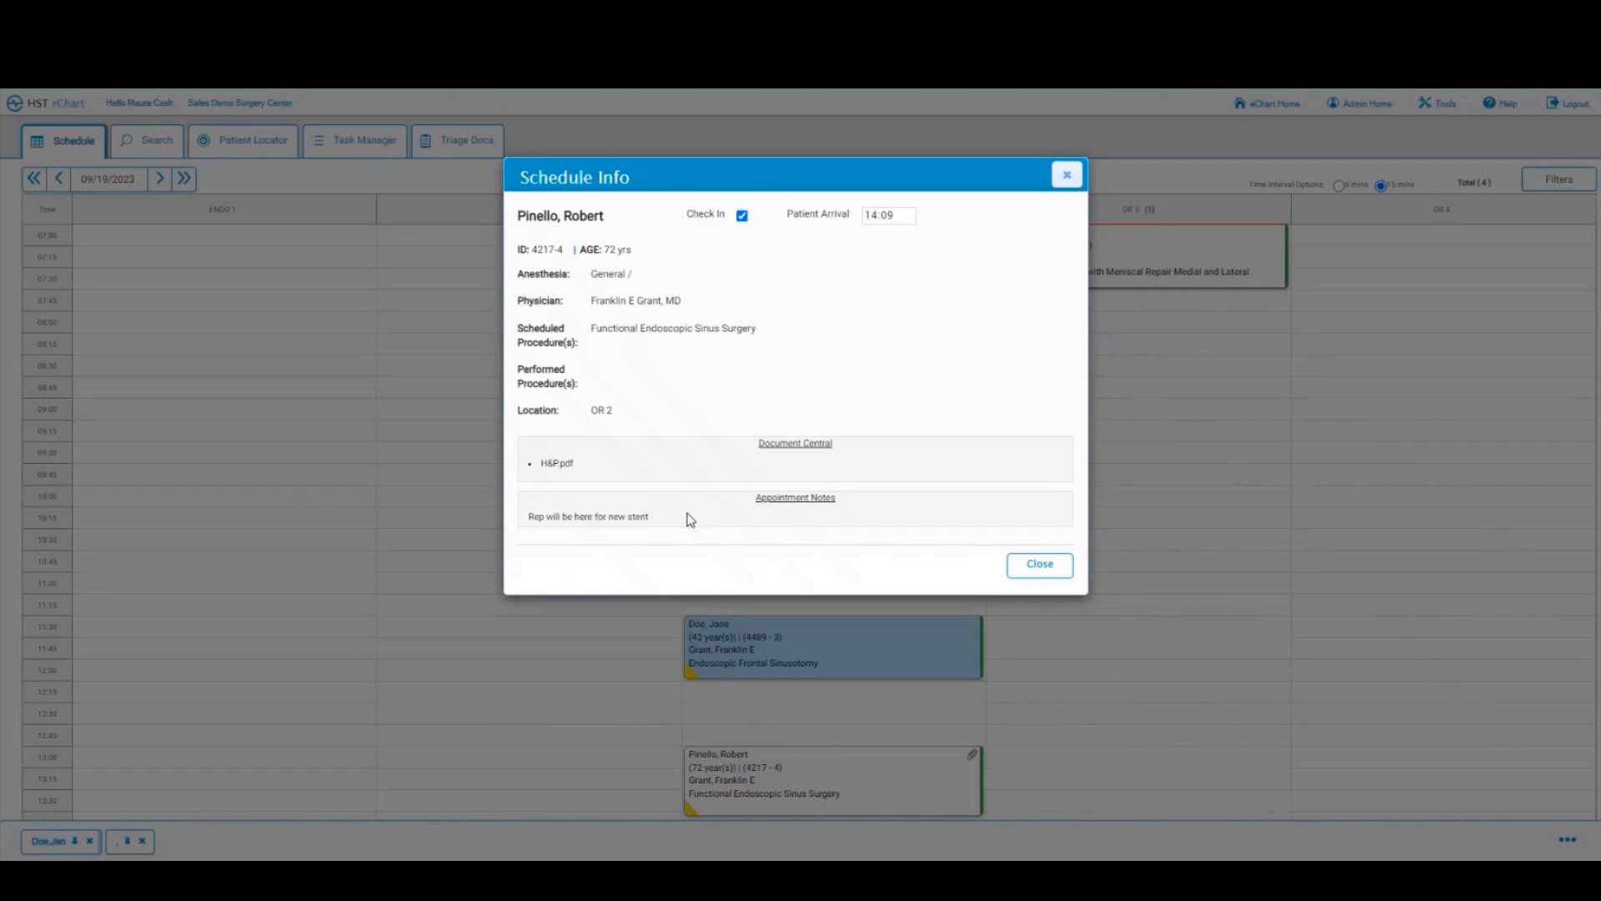
{"action": "left_click", "coordinate": [1040, 567]}
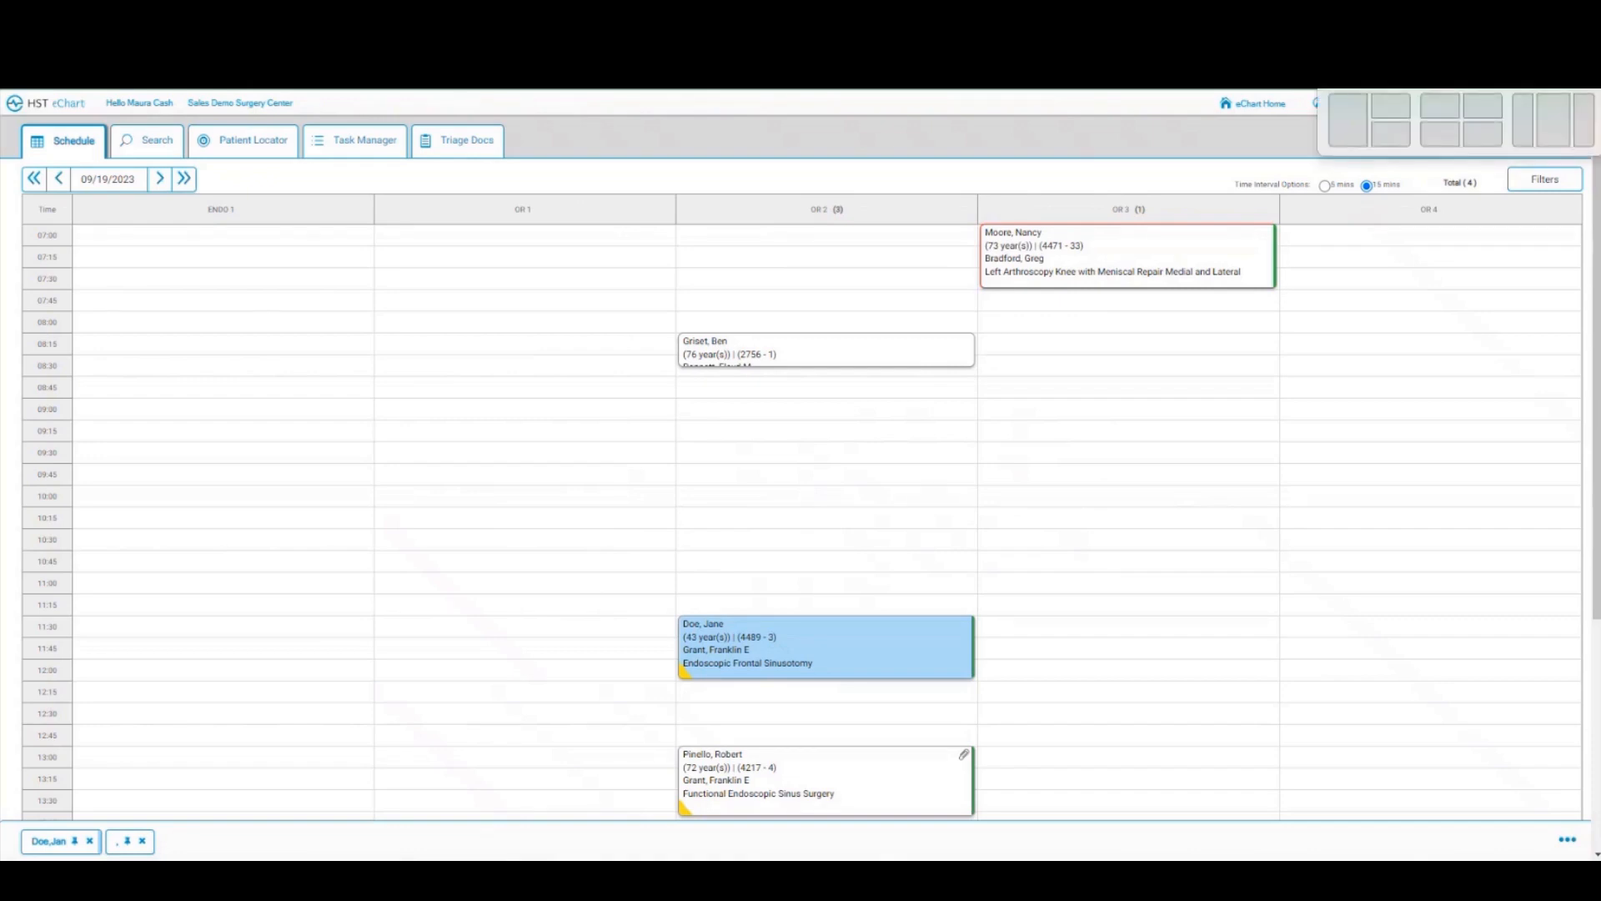
{"action": "key", "text": "super+Down"}
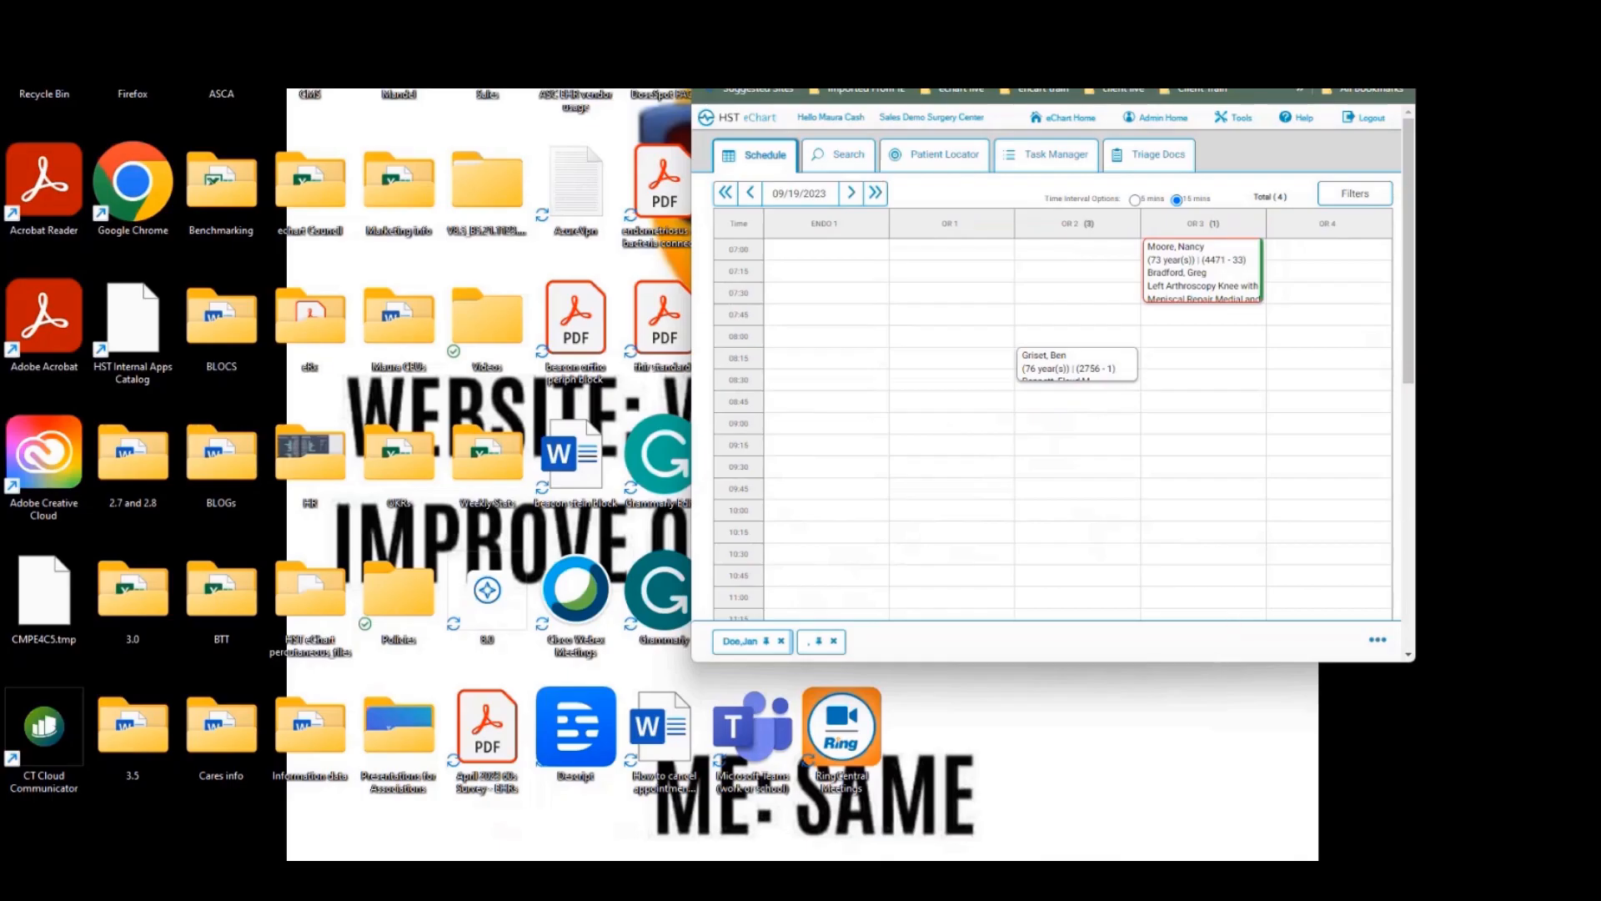
{"action": "key", "text": "super+Up"}
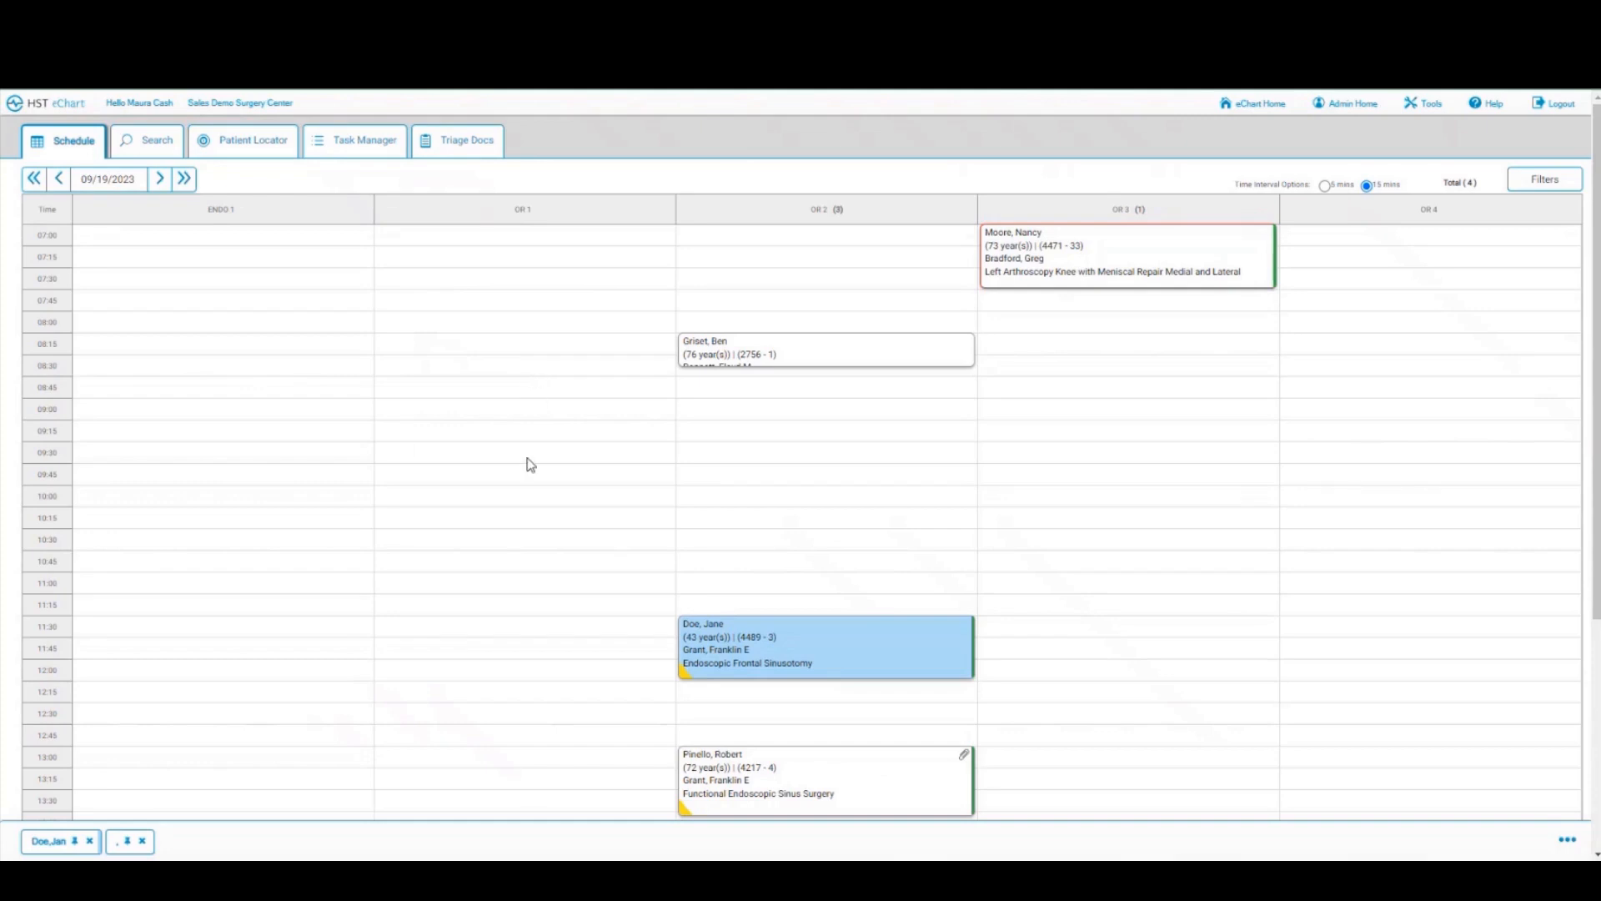
Step: Open the sinus surgery patient's chart and show the Previous Visits Summary tab
{"action": "left_click", "coordinate": [792, 786]}
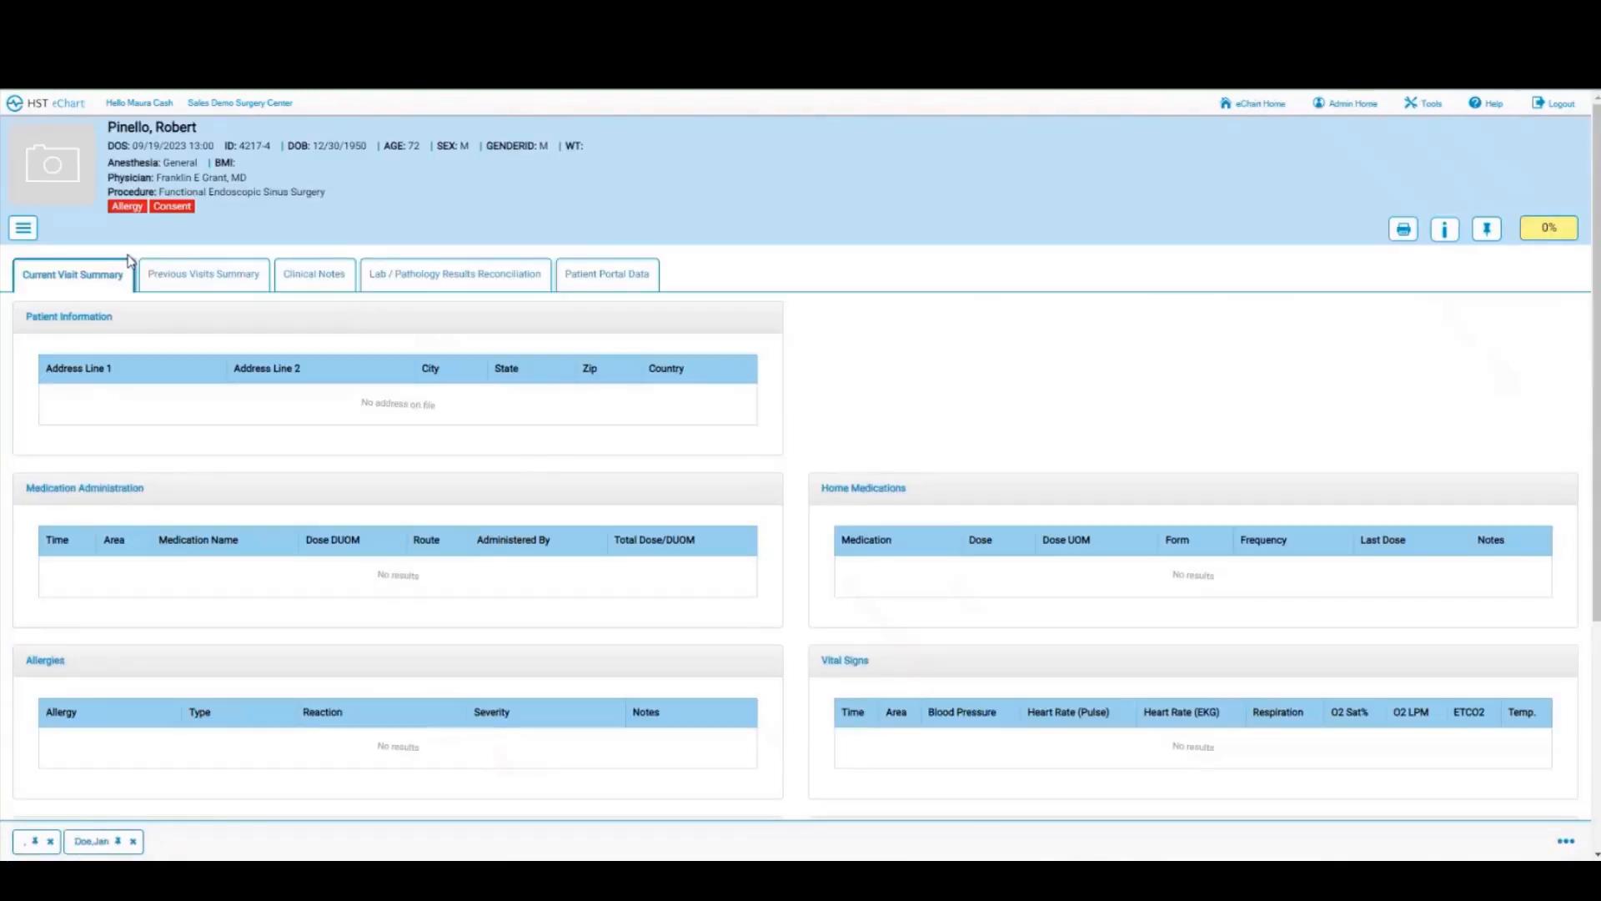
{"action": "left_click", "coordinate": [23, 229]}
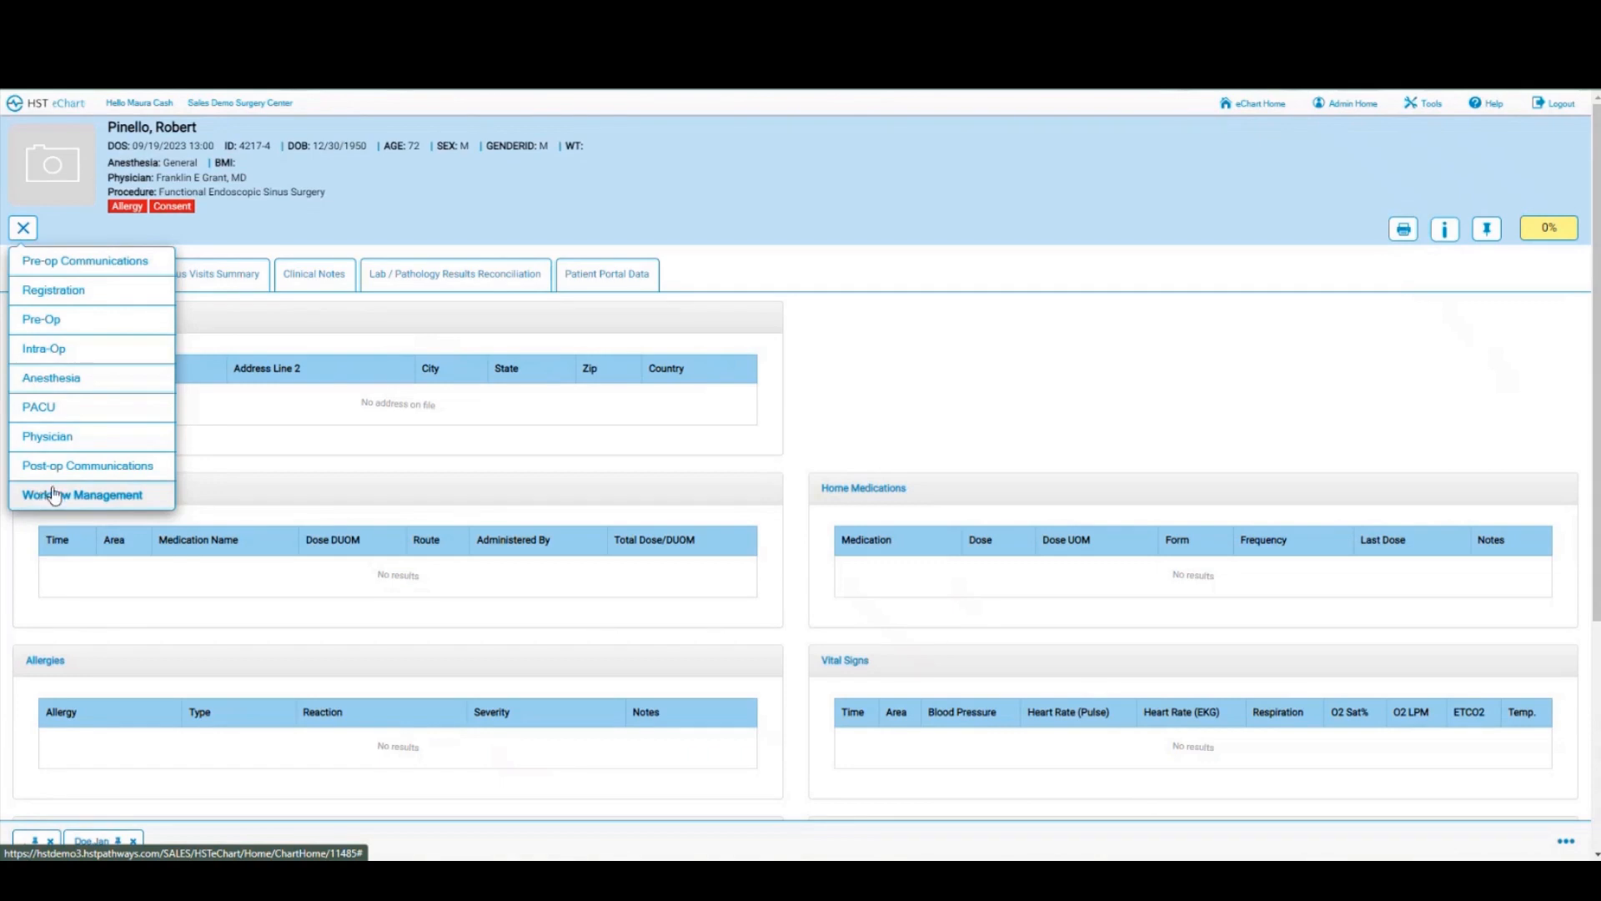
{"action": "left_click", "coordinate": [830, 385]}
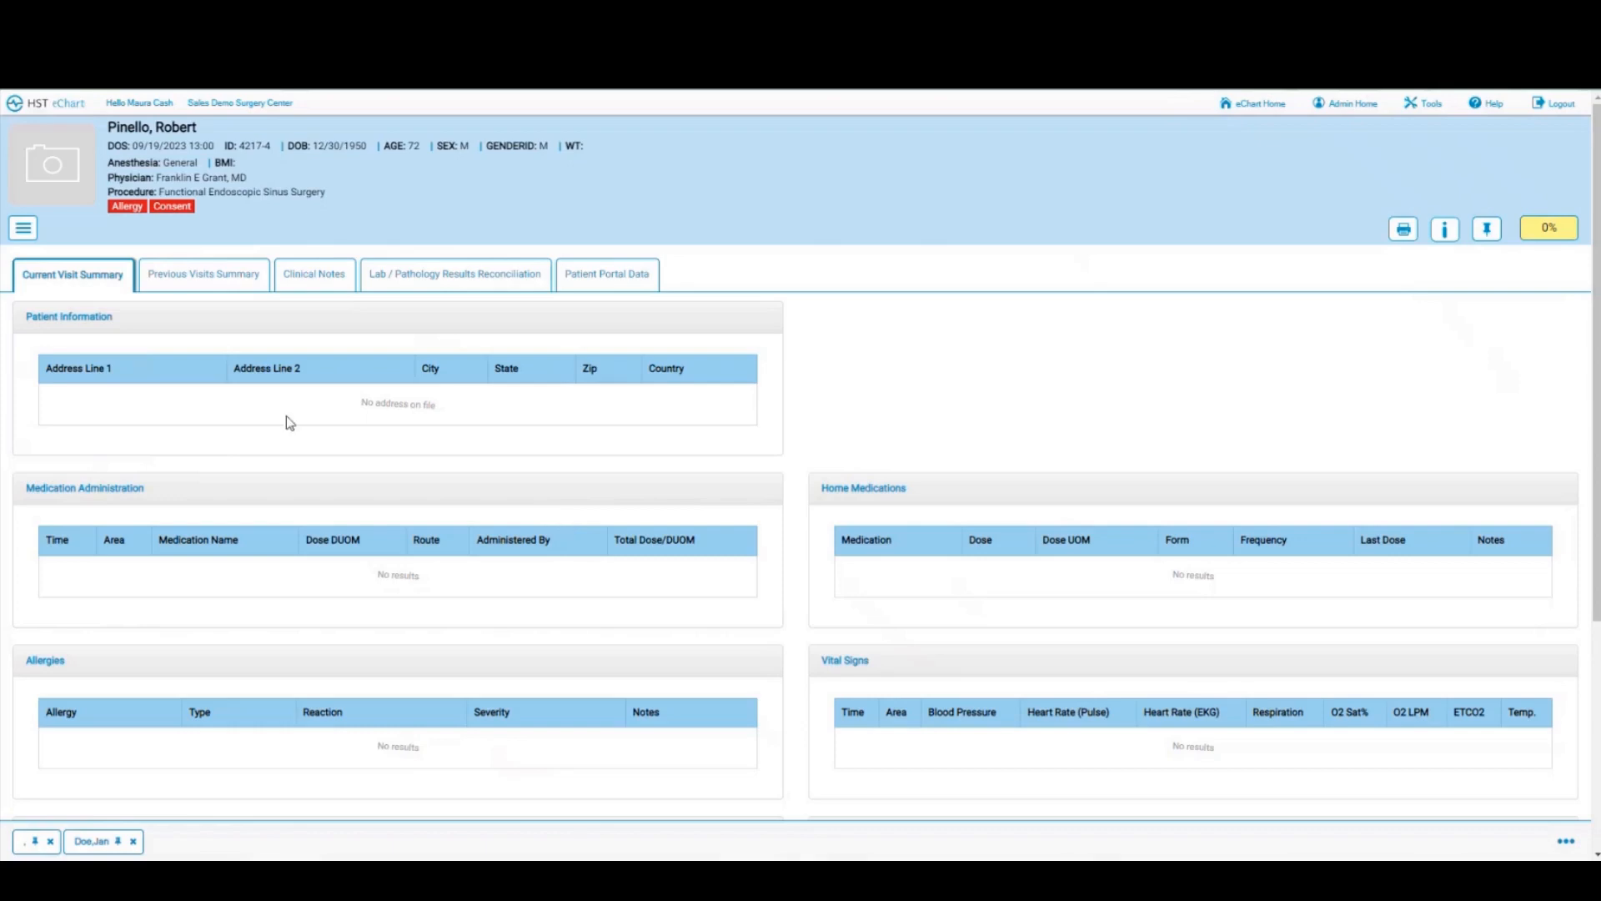
{"action": "left_click", "coordinate": [182, 281]}
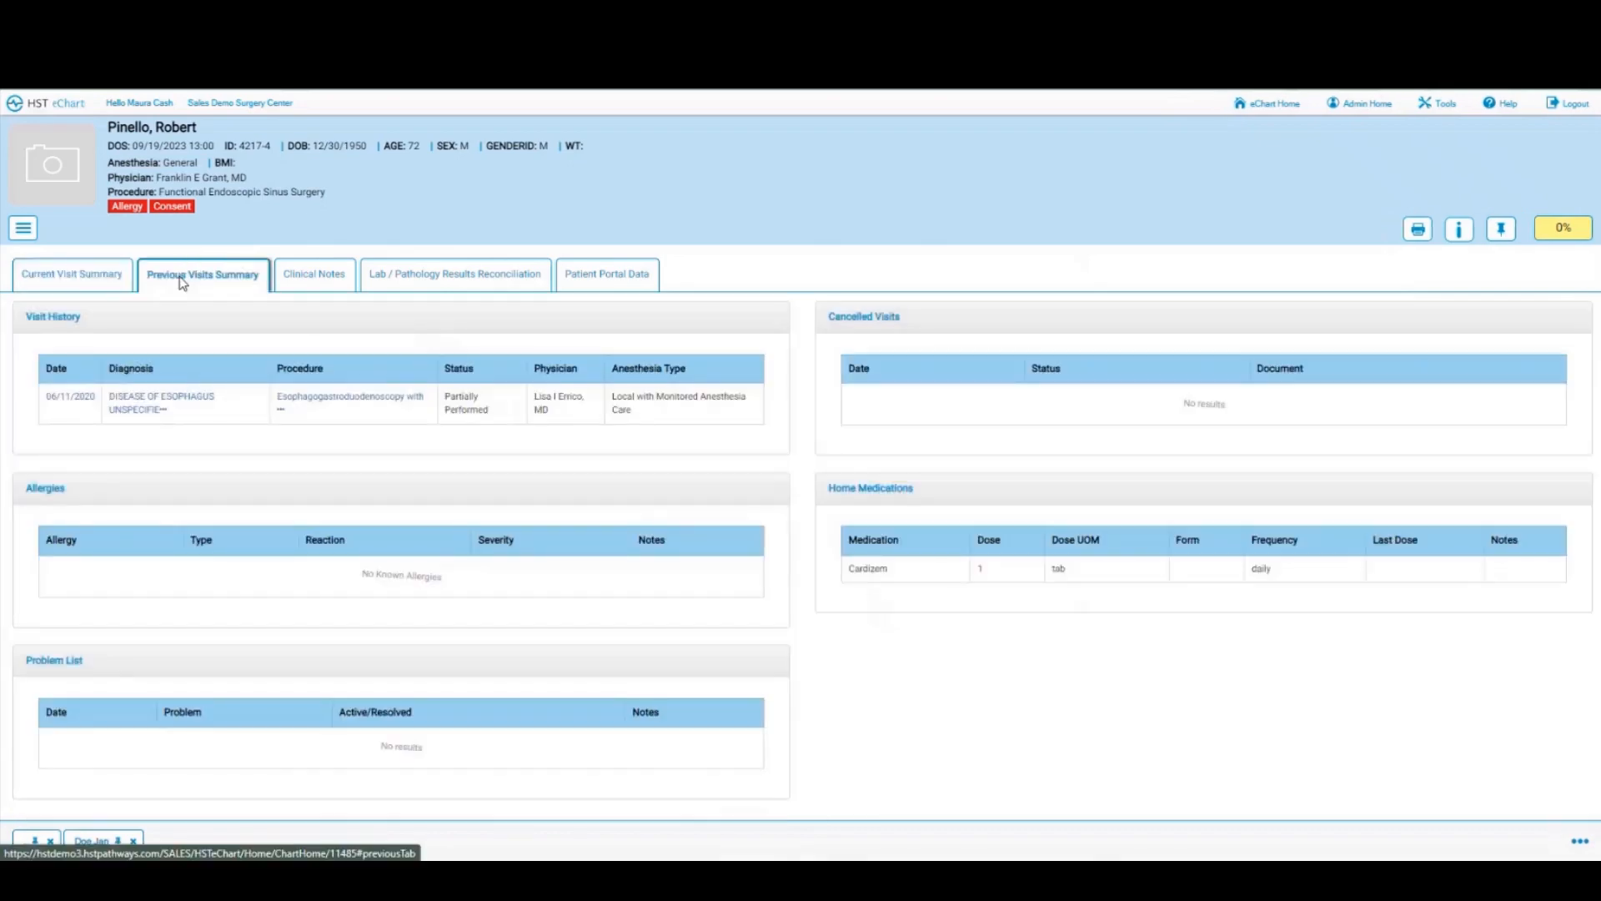
Step: Open the 06/11/2020 visit's summary PDF from Visit History
{"action": "left_click", "coordinate": [278, 410]}
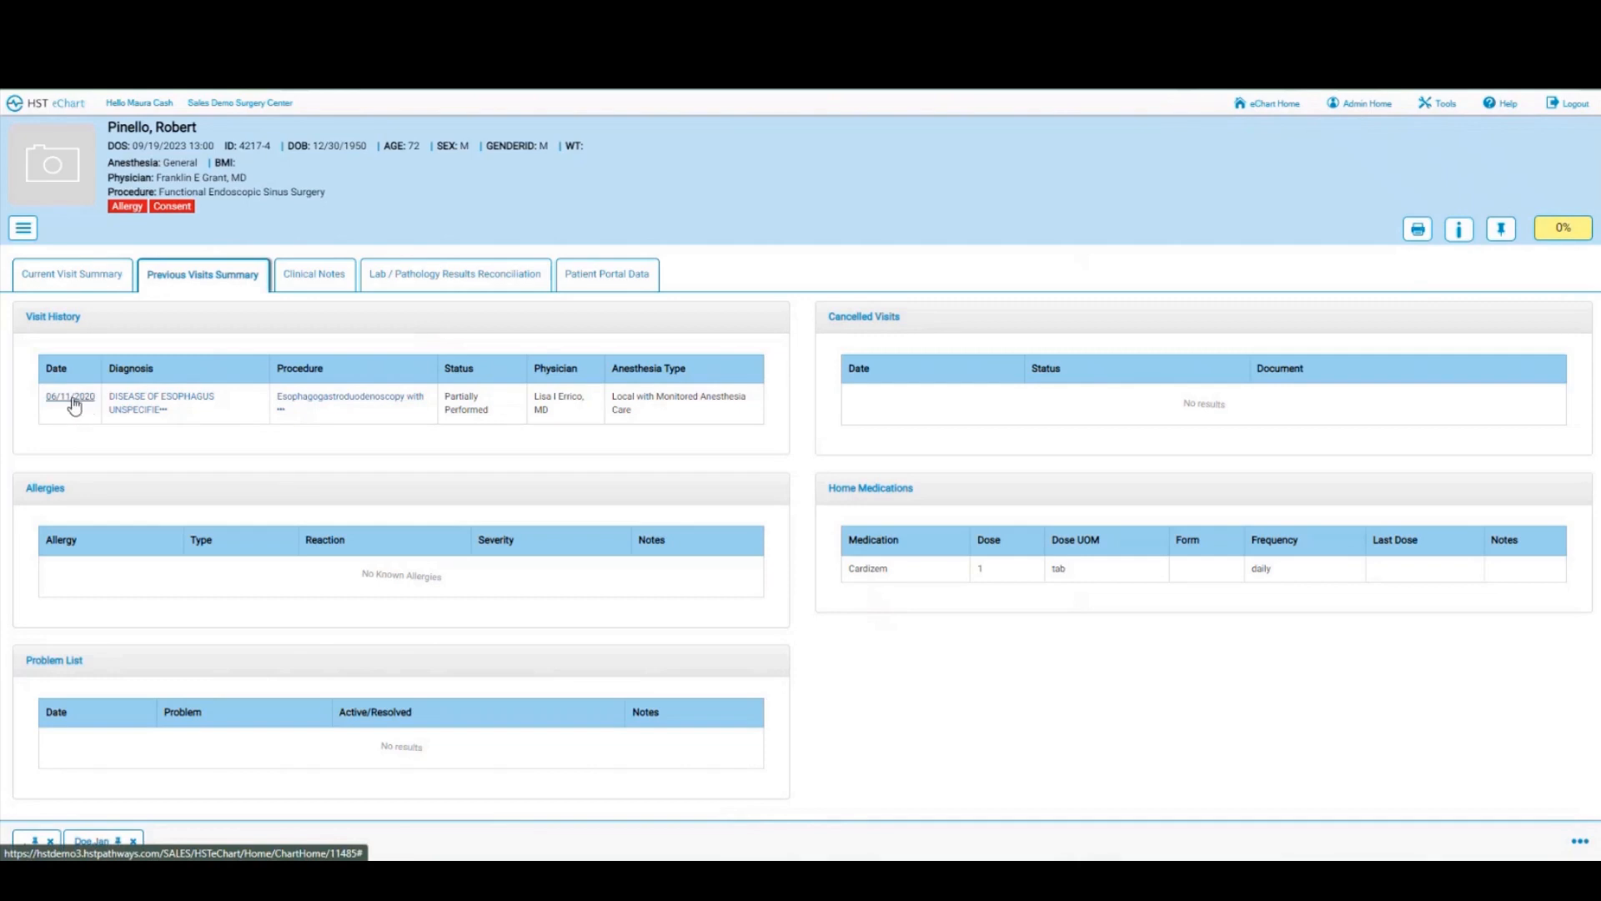
{"action": "left_click", "coordinate": [74, 405]}
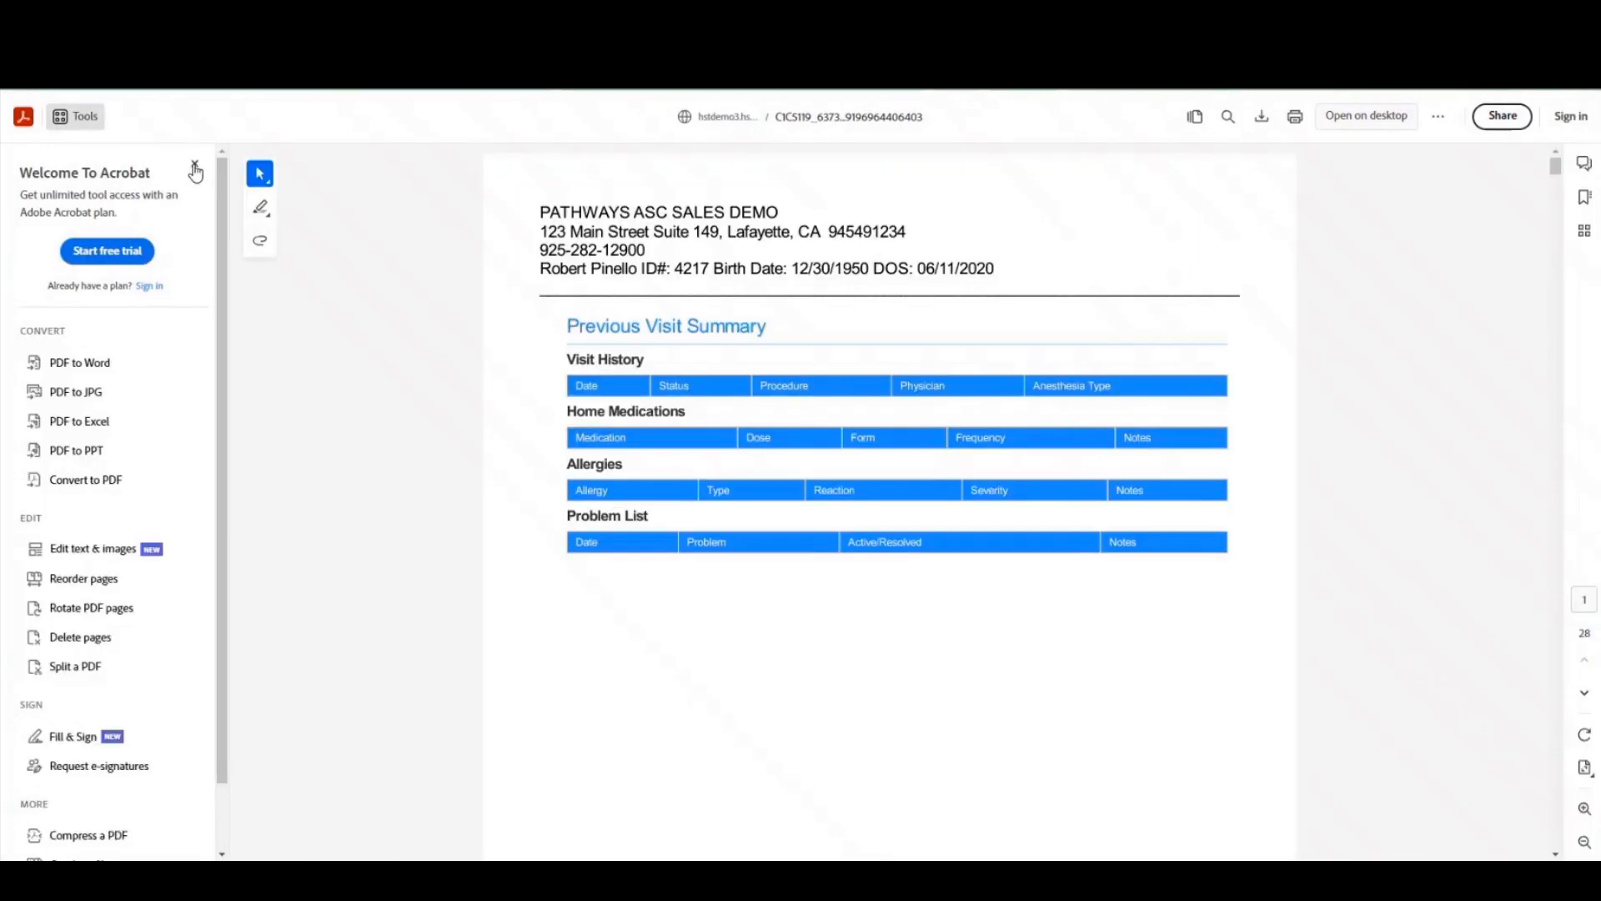
Step: Dismiss Acrobat's welcome panel and message, and show the PDF's bookmarks
{"action": "left_click", "coordinate": [195, 166]}
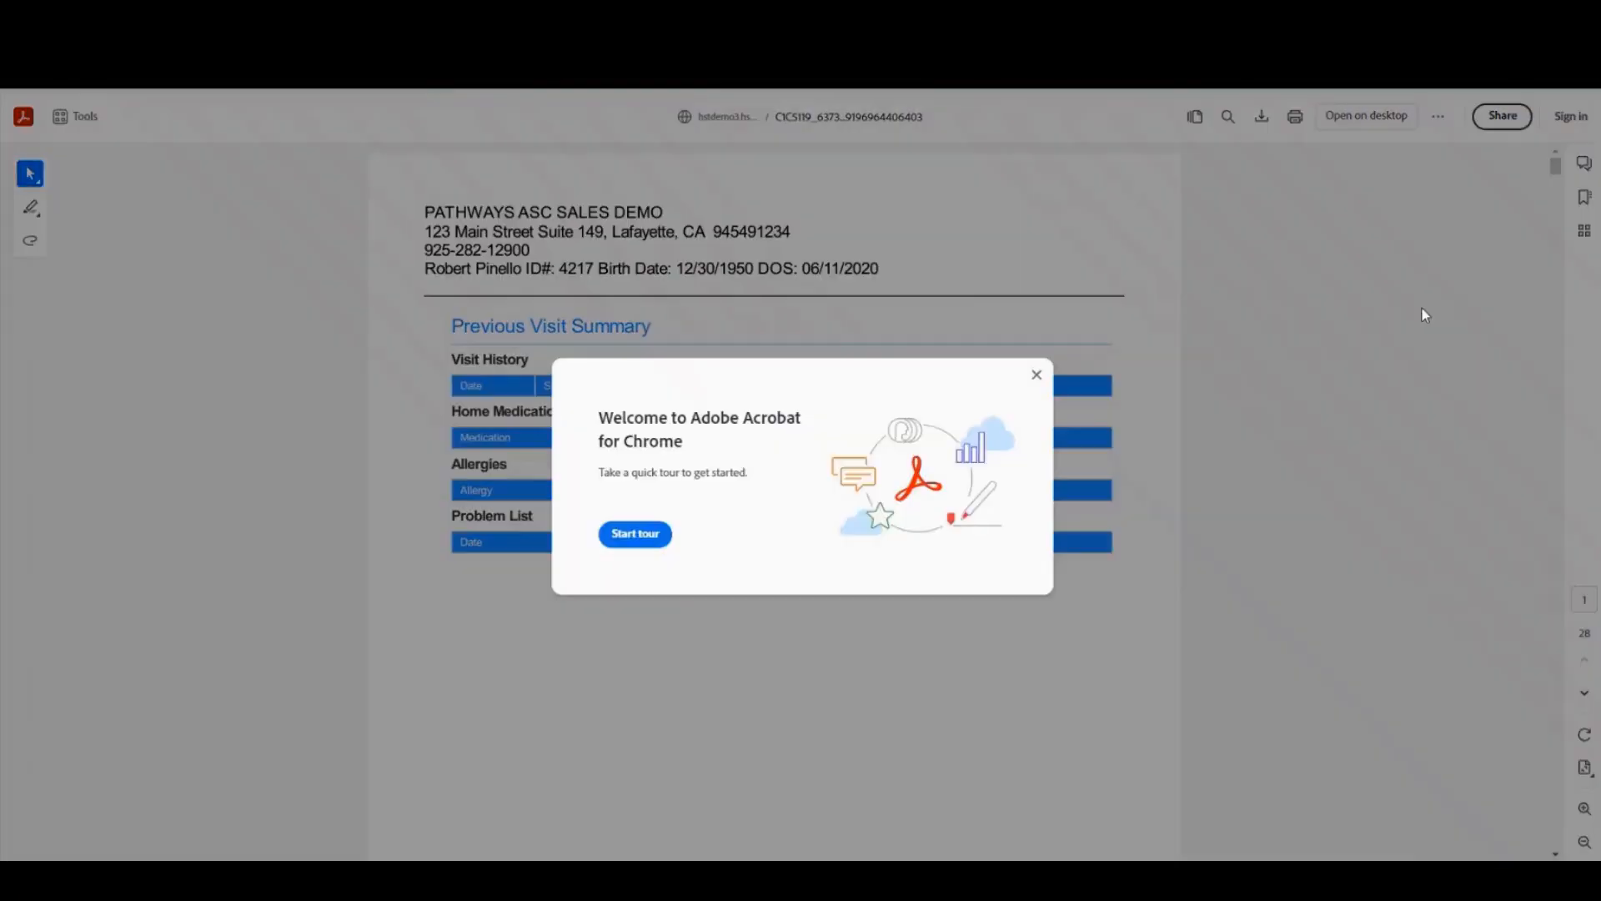
{"action": "left_click", "coordinate": [1035, 374]}
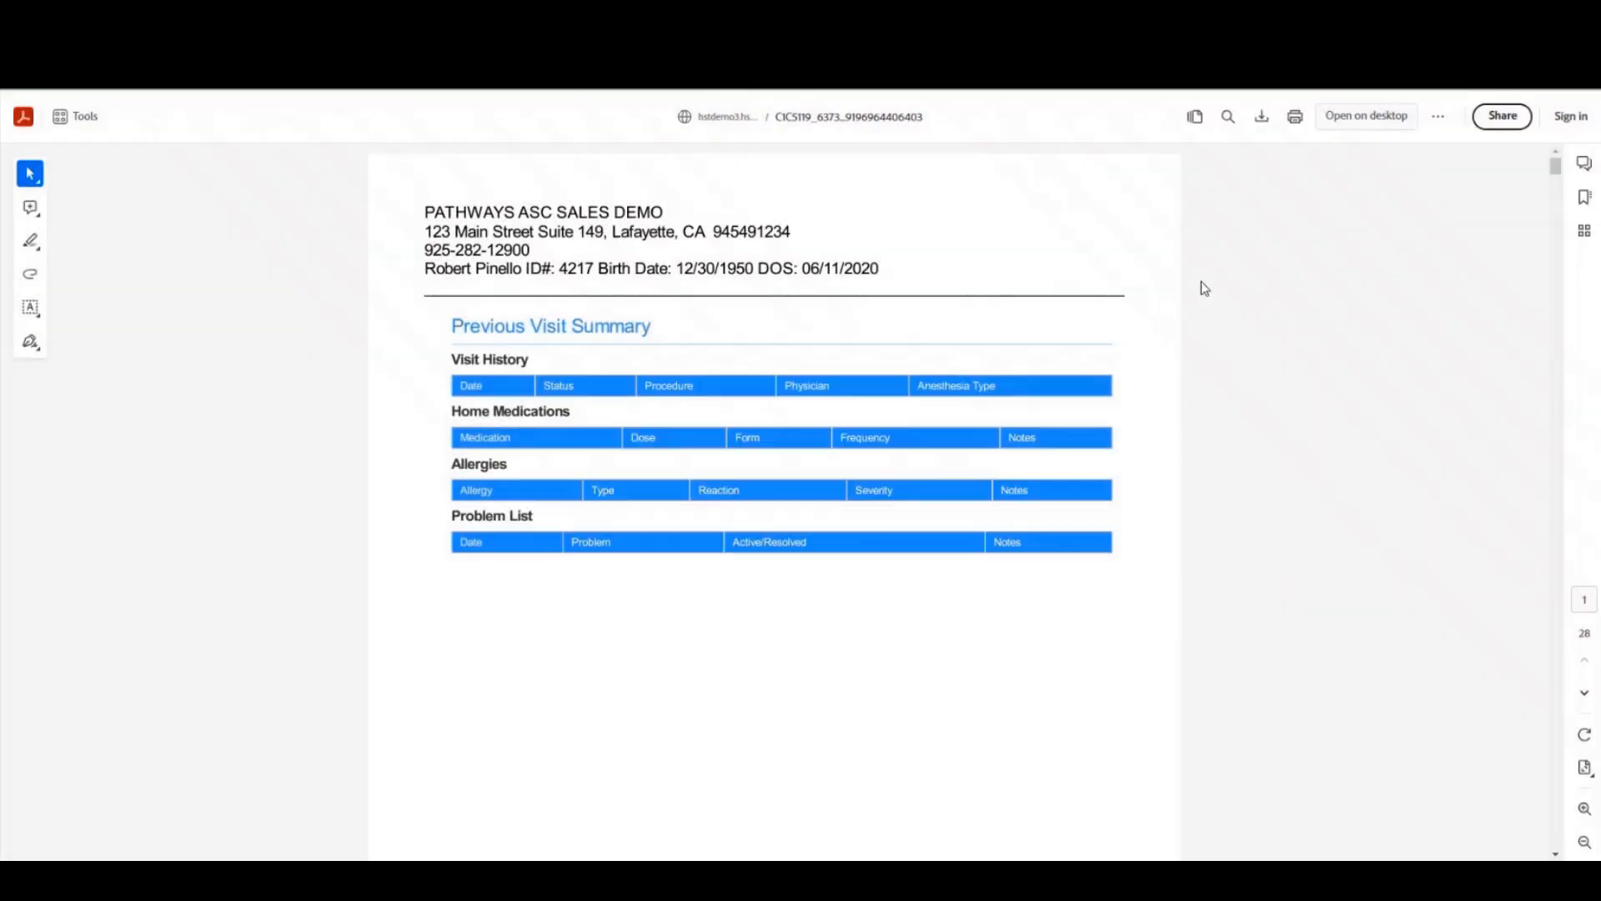
{"action": "left_click", "coordinate": [1584, 196]}
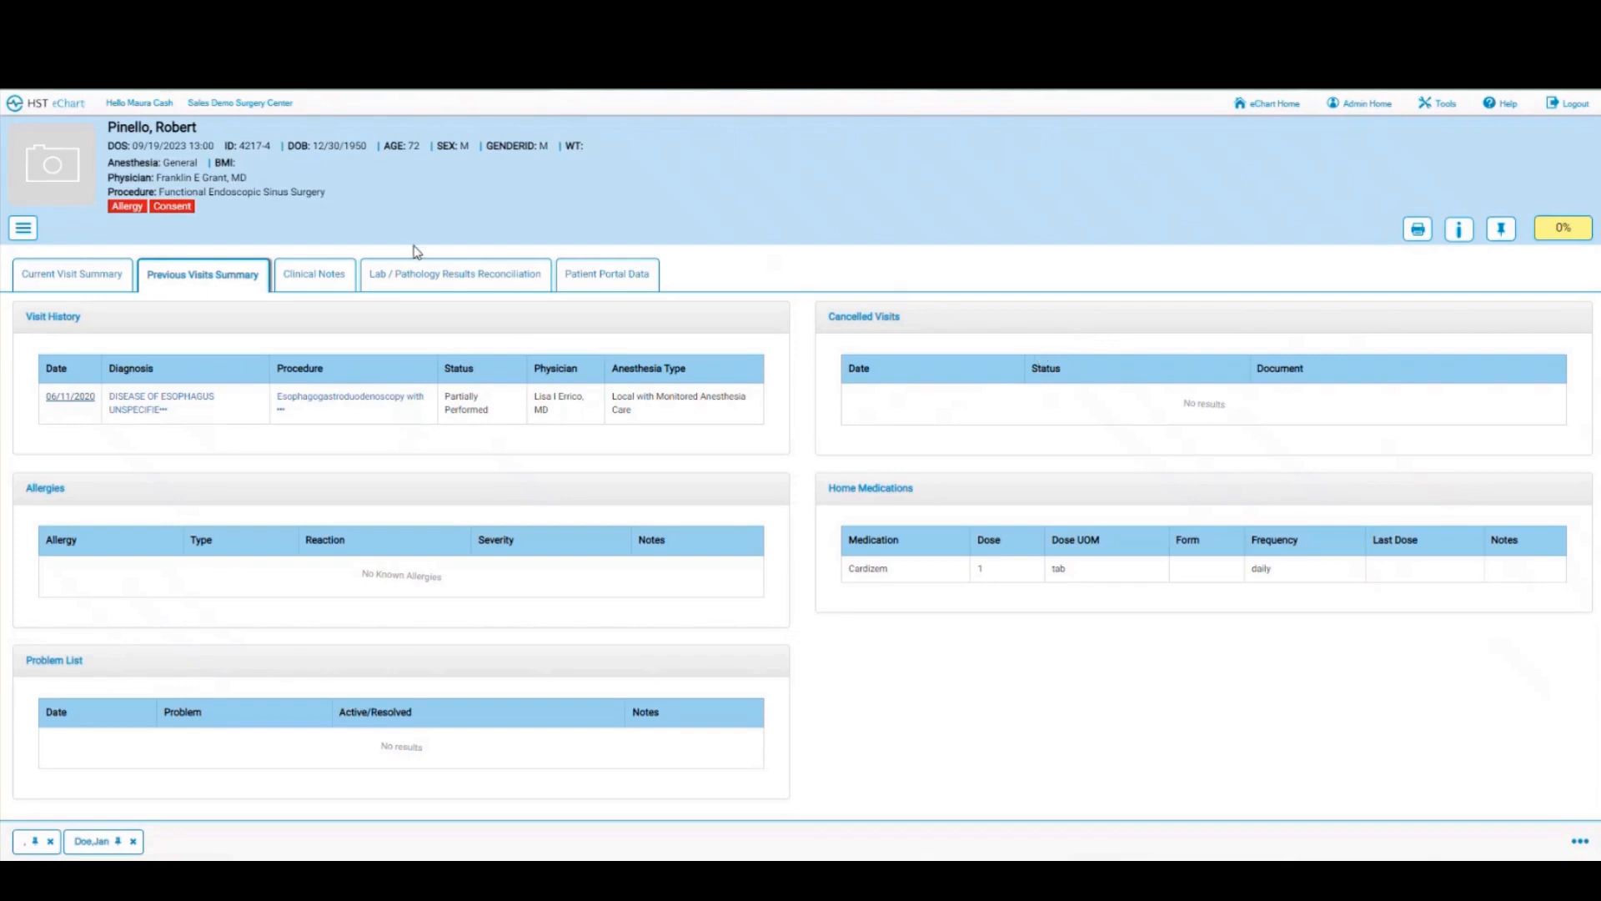
Step: Save the clinical note 'claustrophobic' in the Clinical Notes tab
{"action": "left_click", "coordinate": [319, 281]}
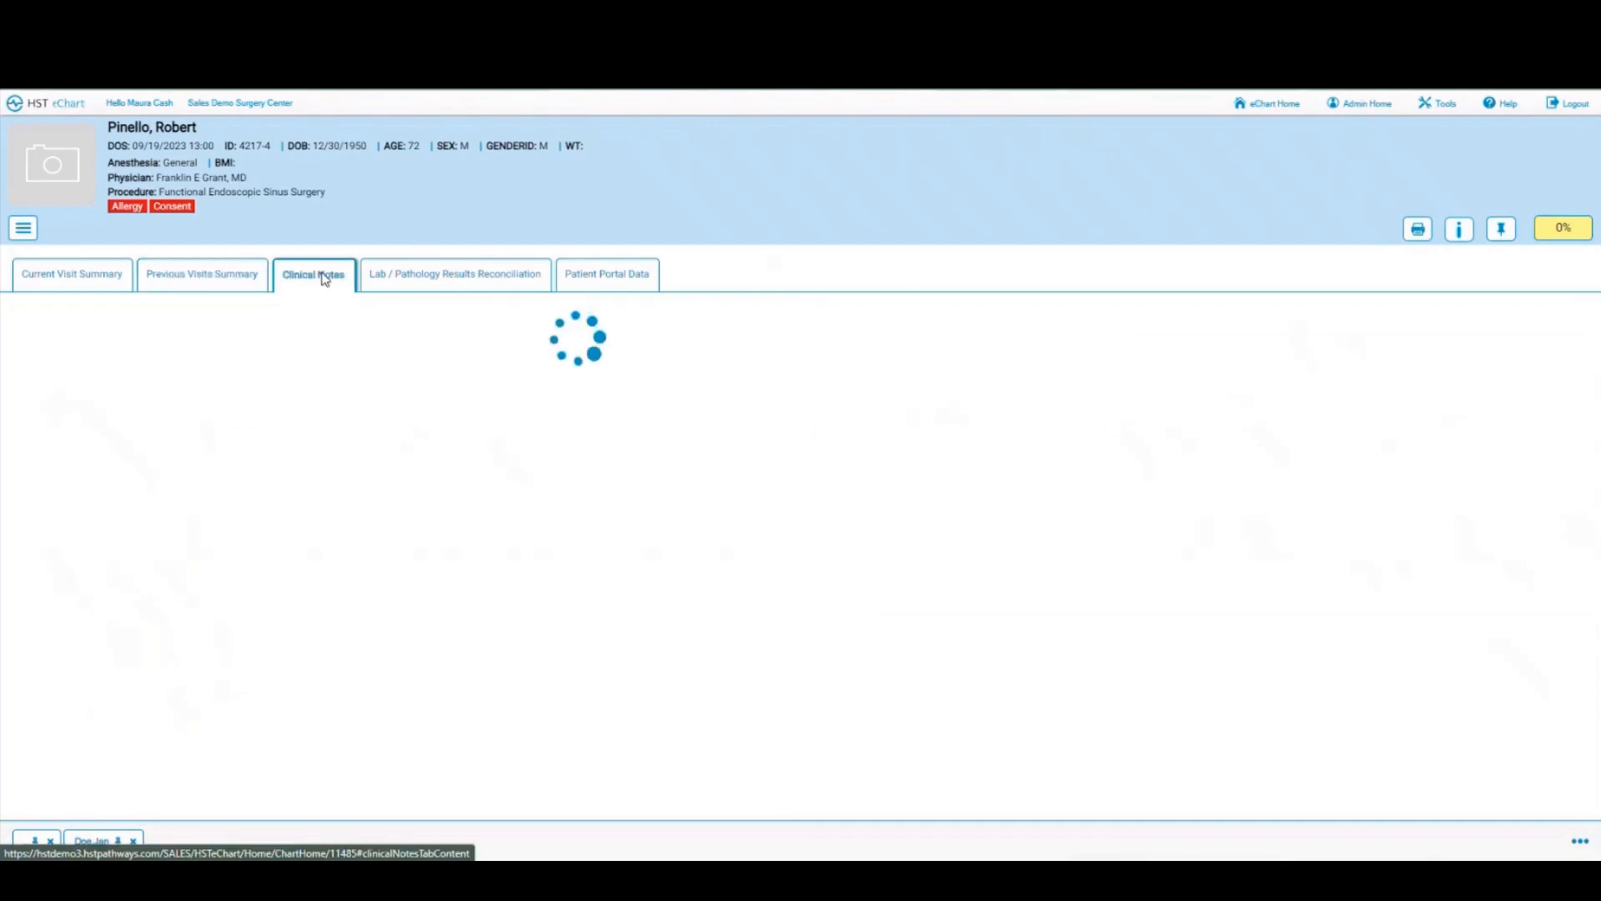
{"action": "left_click", "coordinate": [230, 380]}
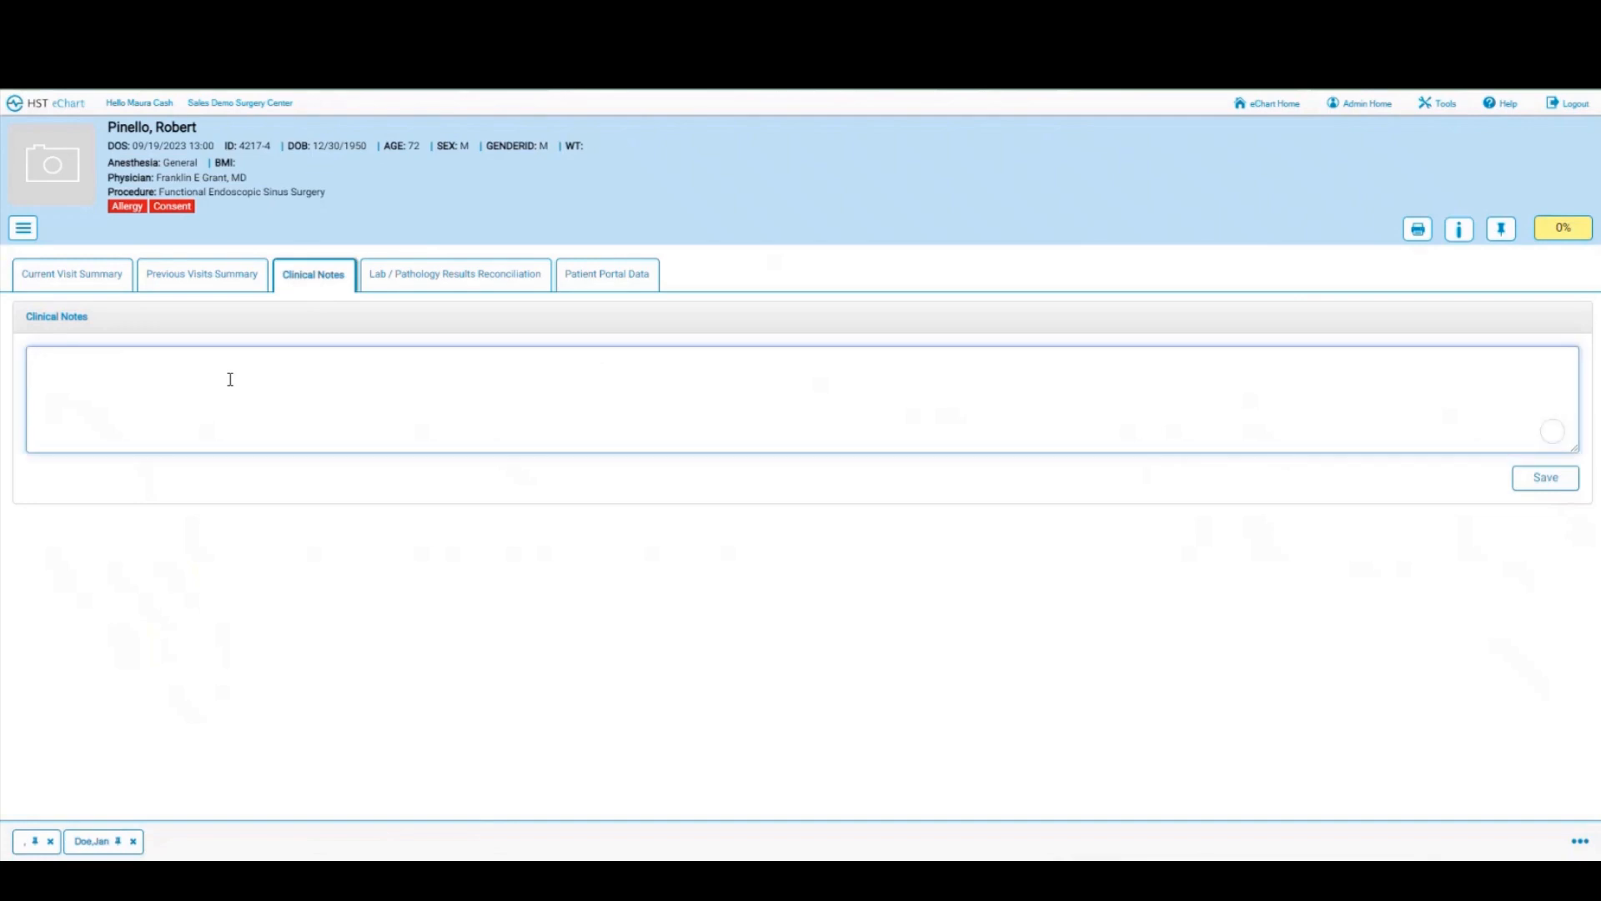
{"action": "type", "text": "claustrophobic"}
{"action": "left_click", "coordinate": [1541, 478]}
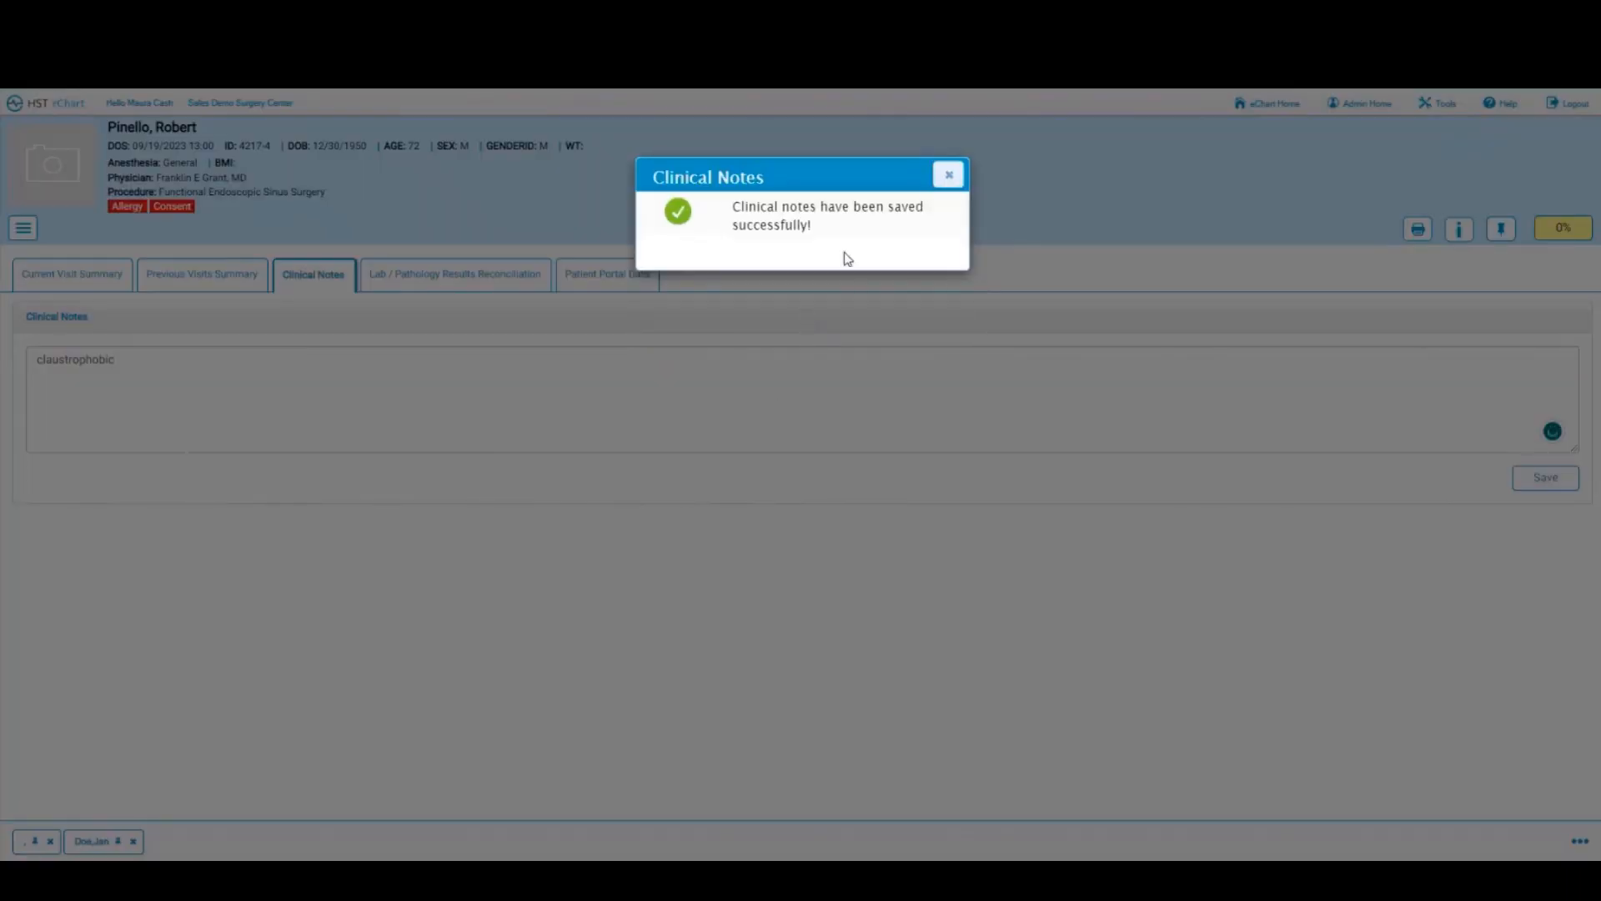
{"action": "left_click", "coordinate": [949, 185]}
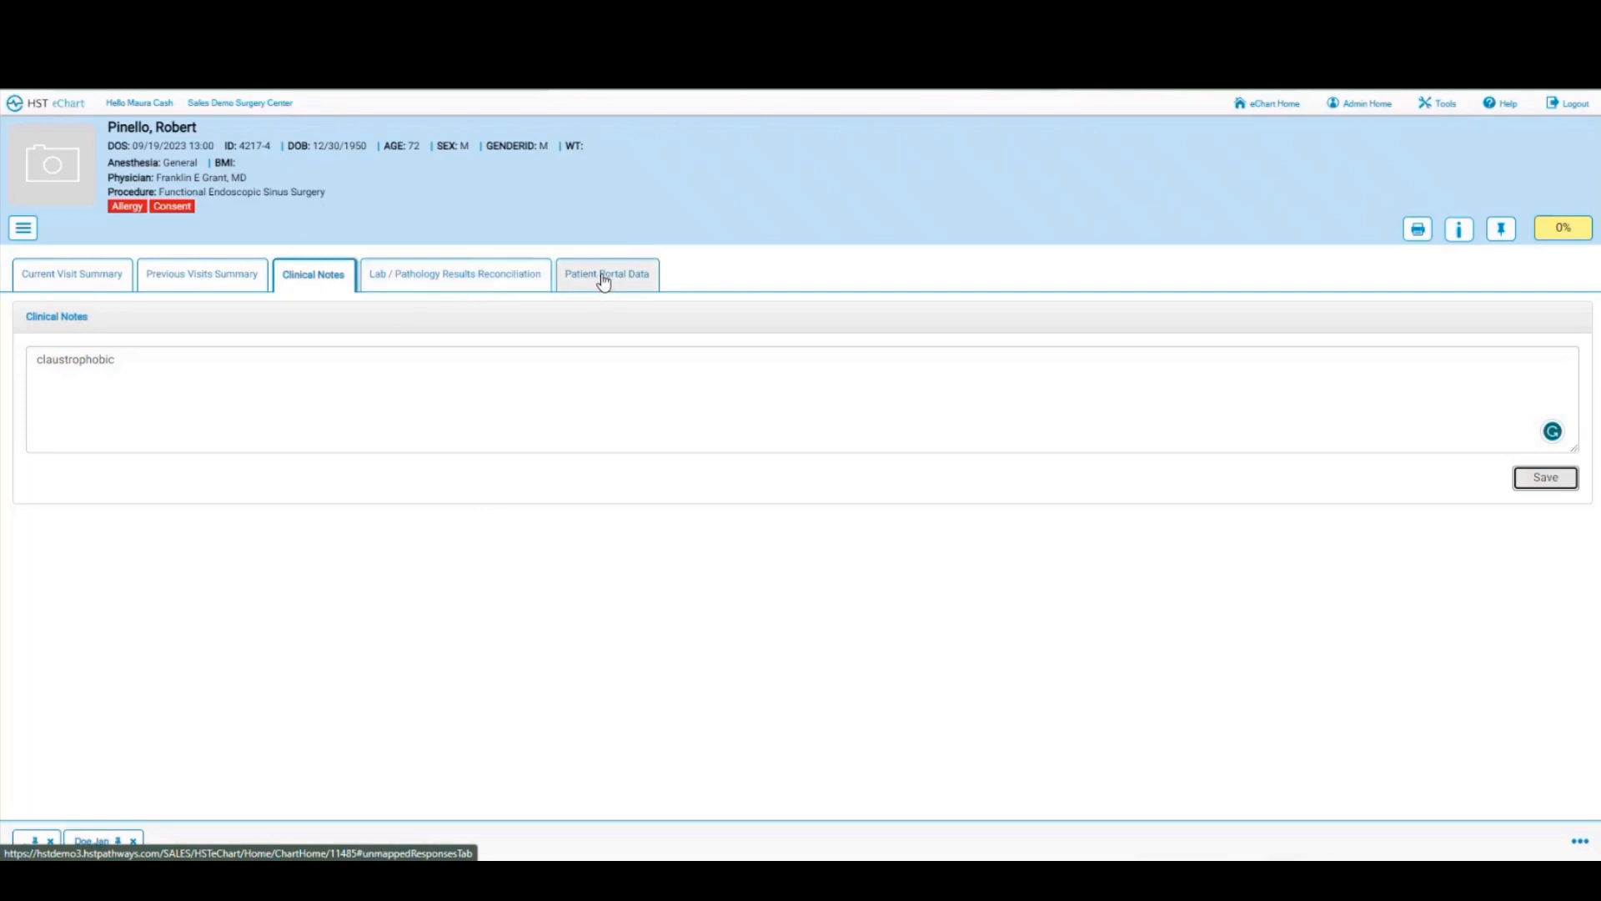
{"action": "left_click", "coordinate": [24, 229]}
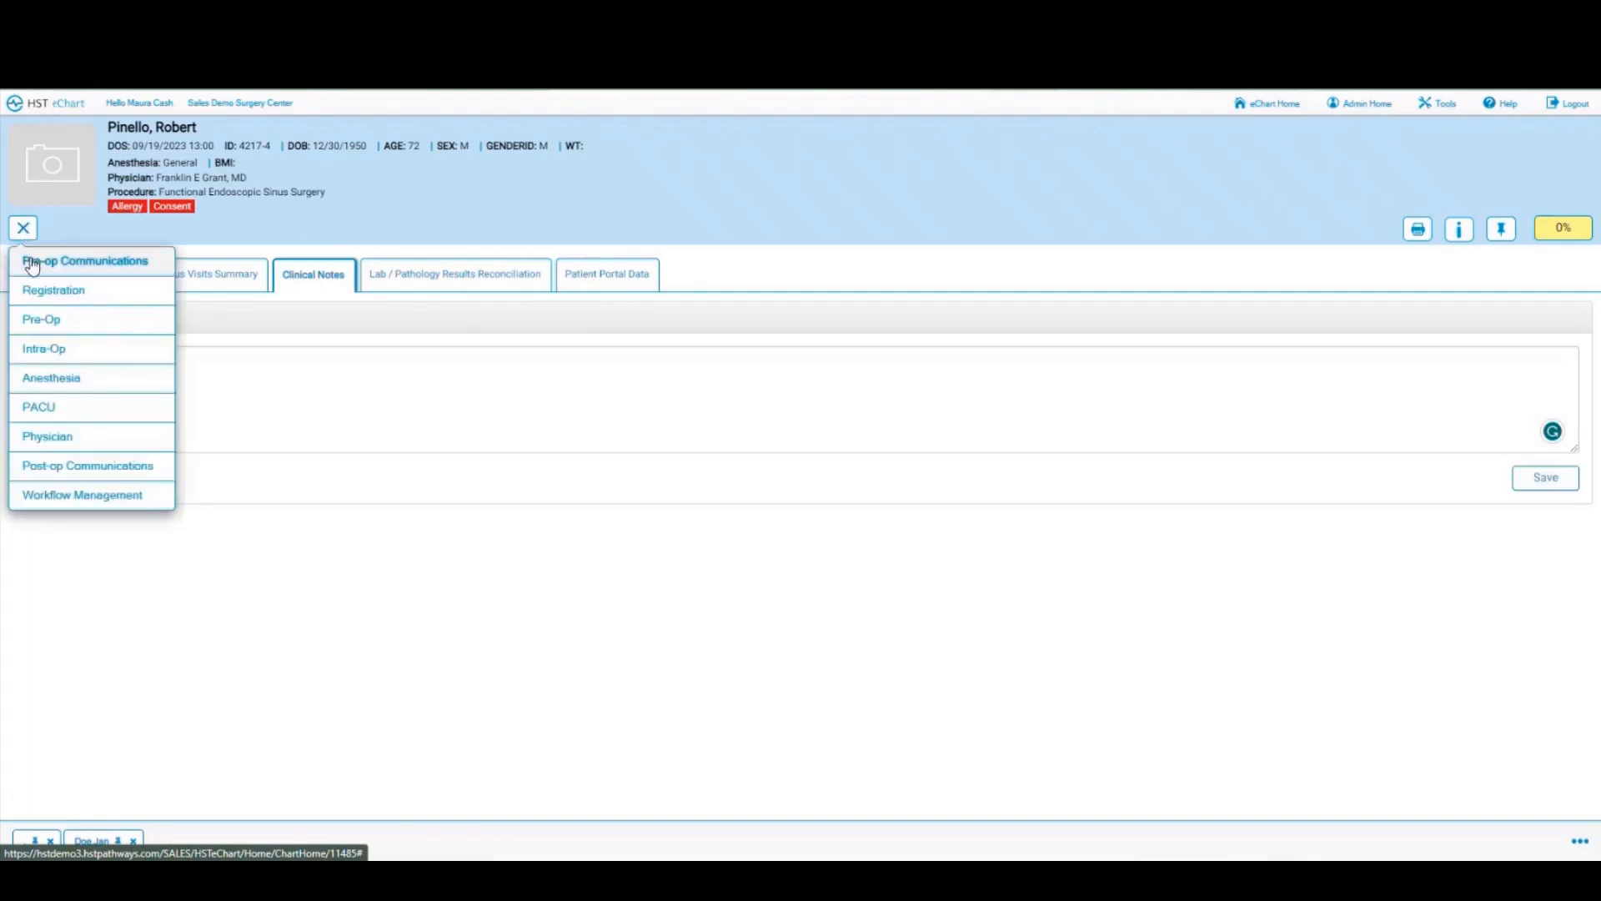
Step: Go to Pre-op Communications, review the Pre-op Call ENT form, and start a new communication log entry
{"action": "left_click", "coordinate": [29, 261]}
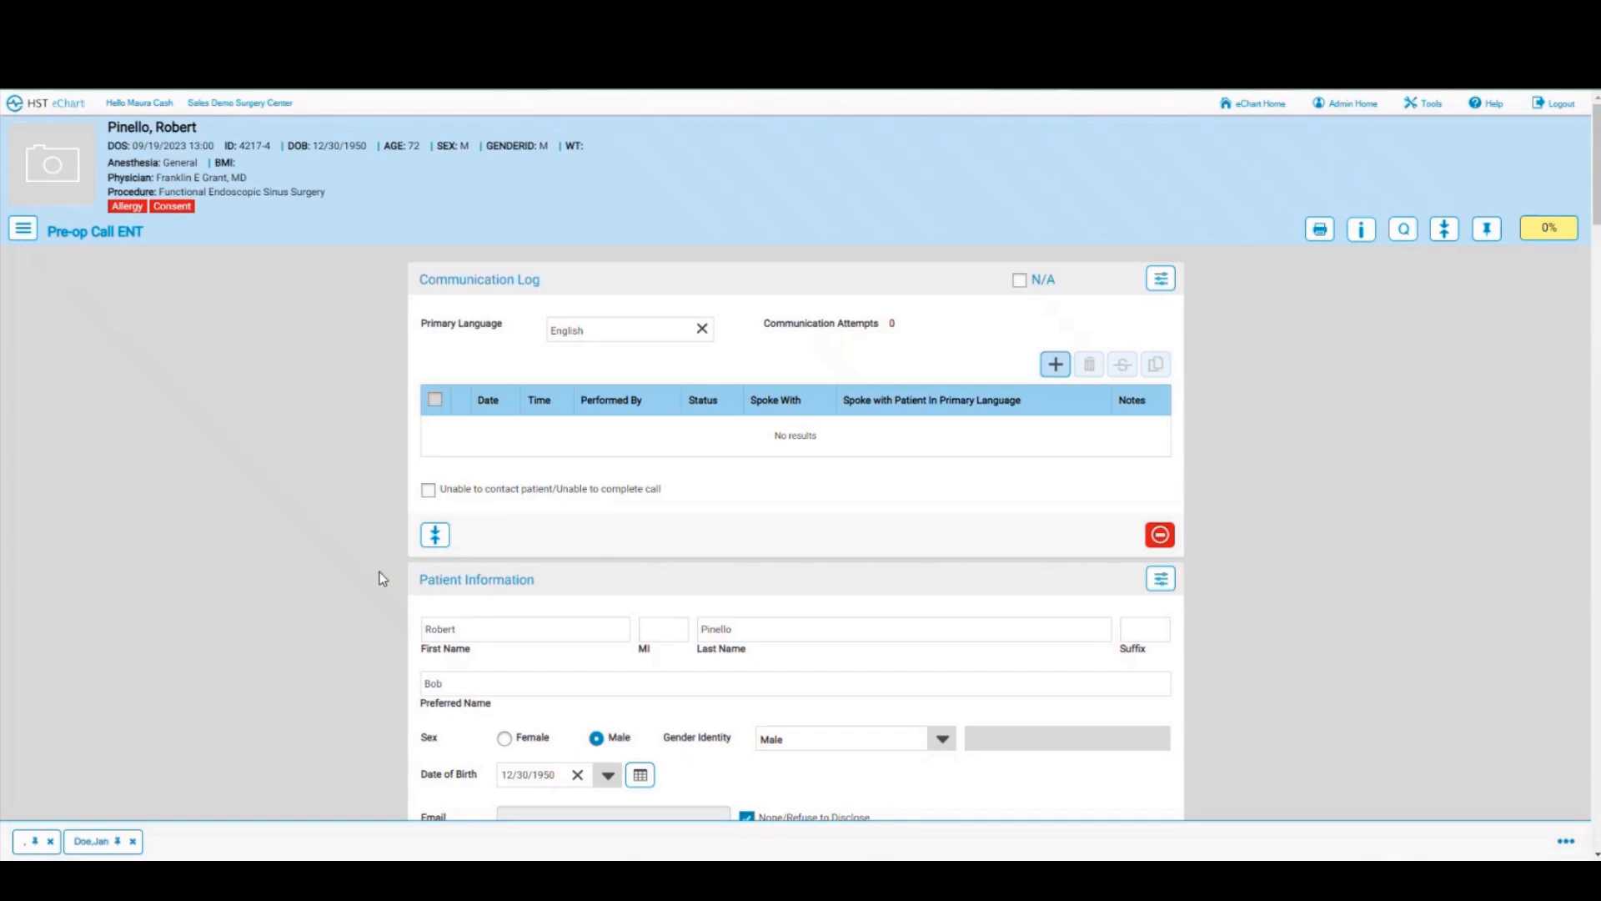
{"action": "scroll", "coordinate": [381, 582], "scroll_direction": "down", "scroll_amount": 3}
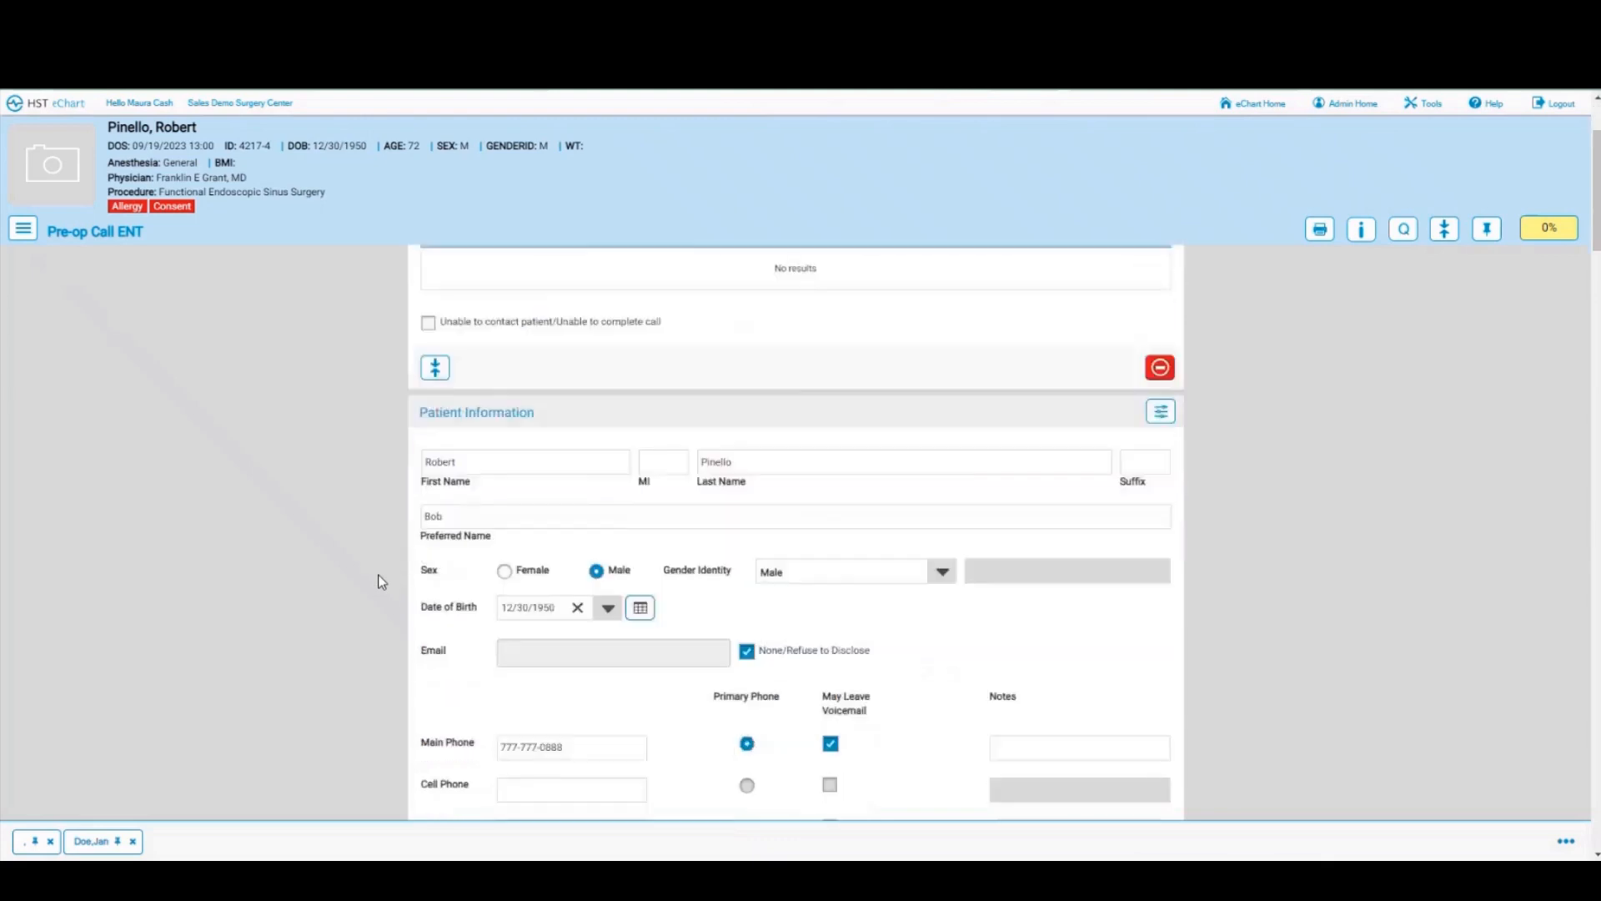
{"action": "scroll", "coordinate": [381, 581], "scroll_direction": "down", "scroll_amount": 1}
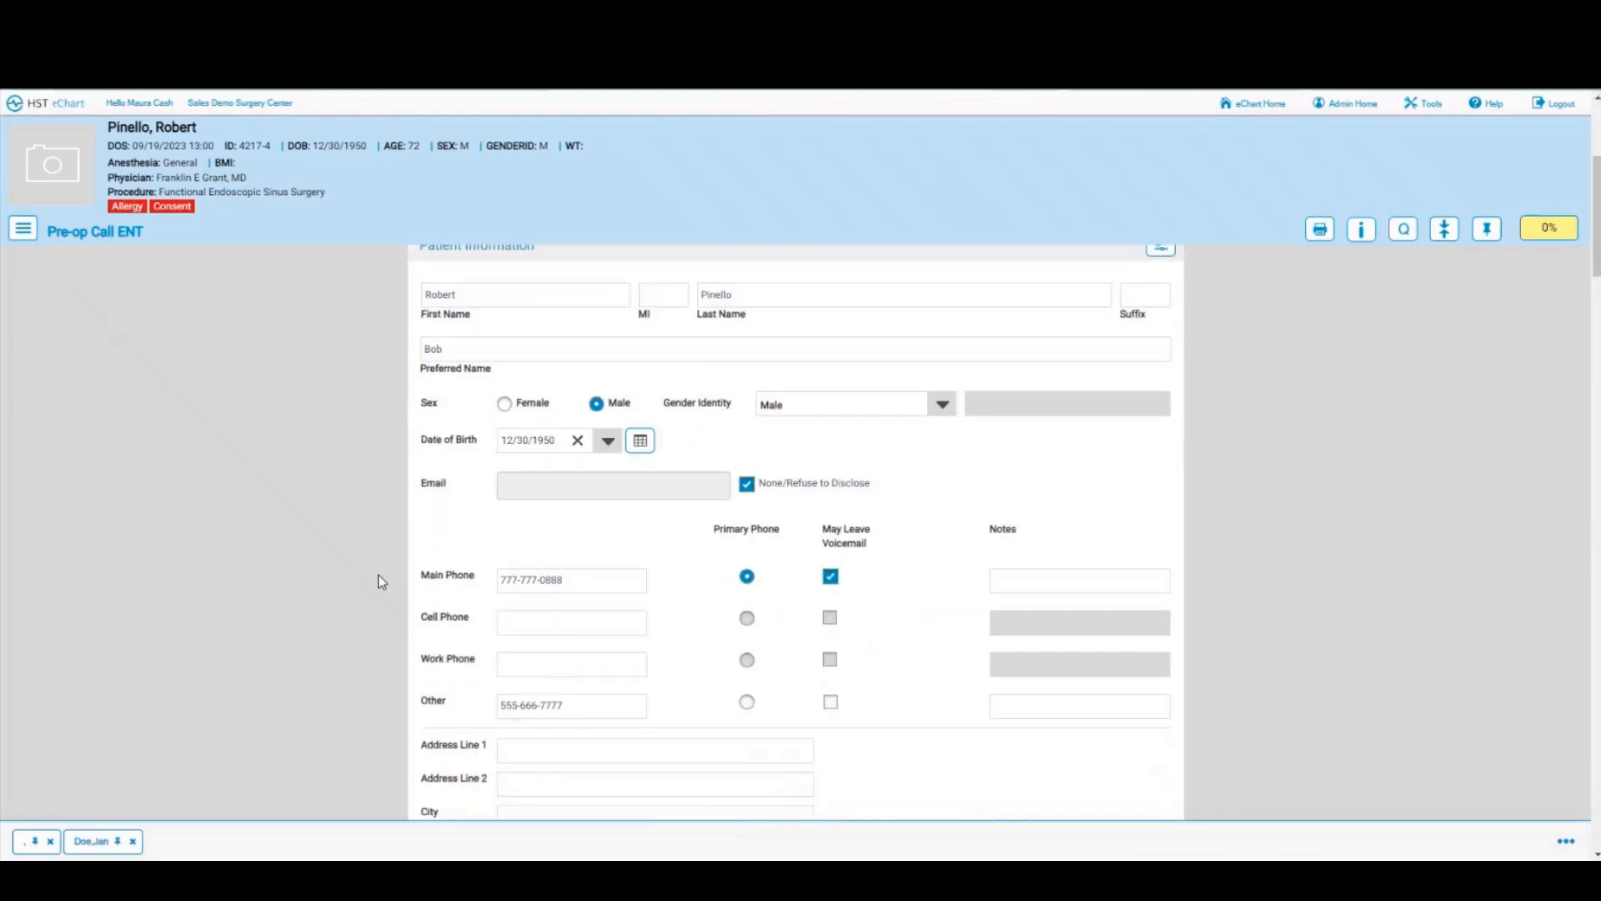
{"action": "scroll", "coordinate": [378, 576], "scroll_direction": "up", "scroll_amount": 4}
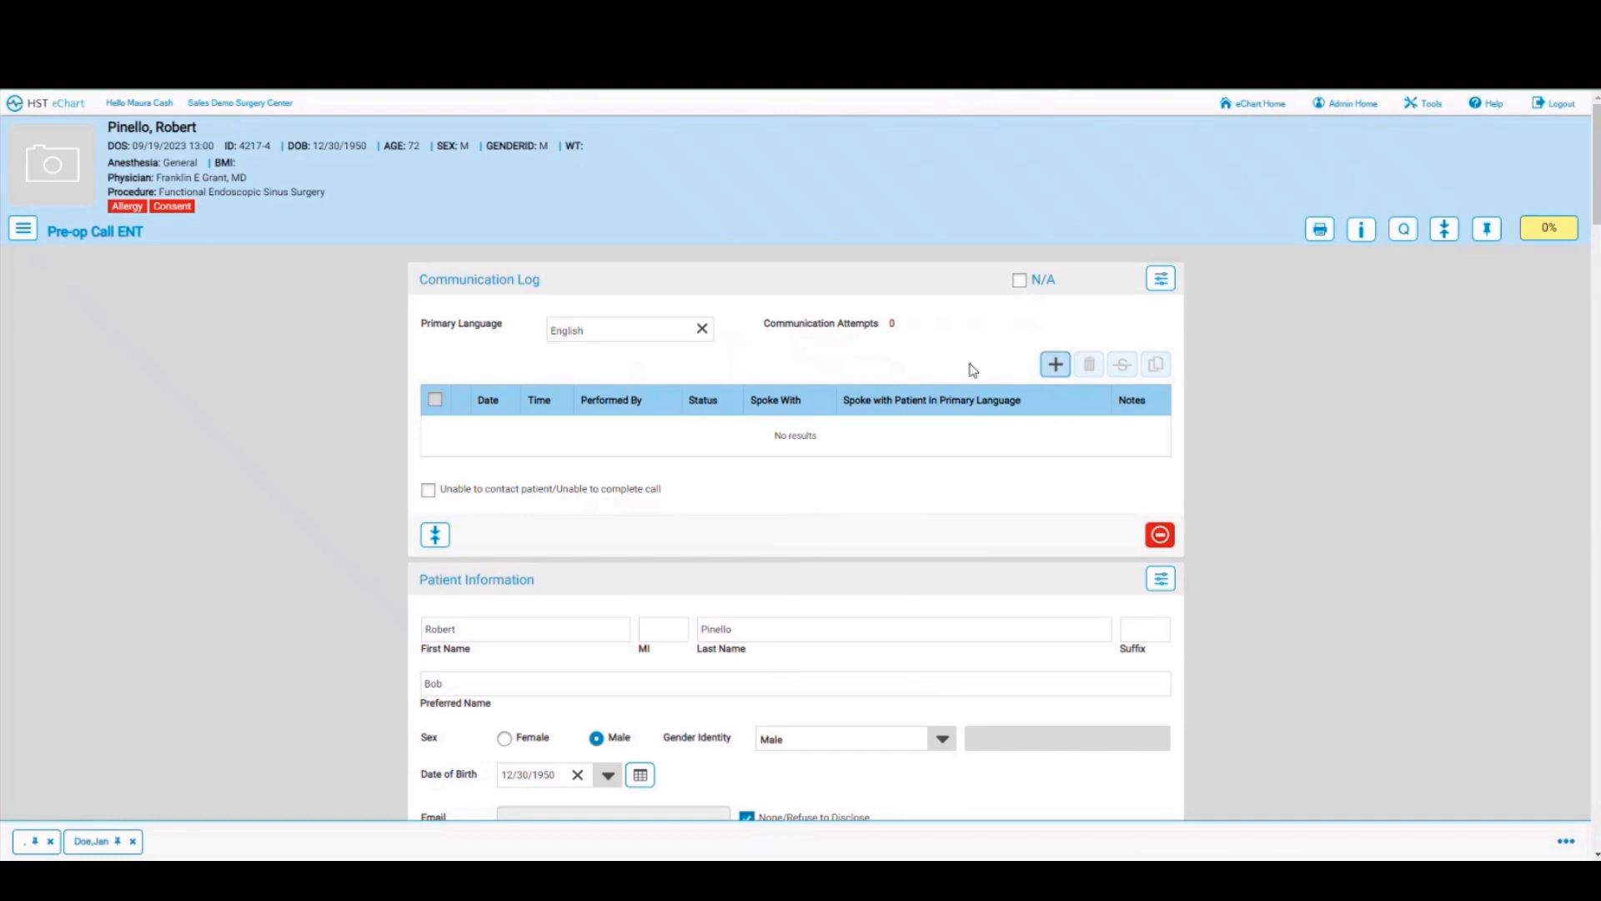
{"action": "left_click", "coordinate": [1056, 367]}
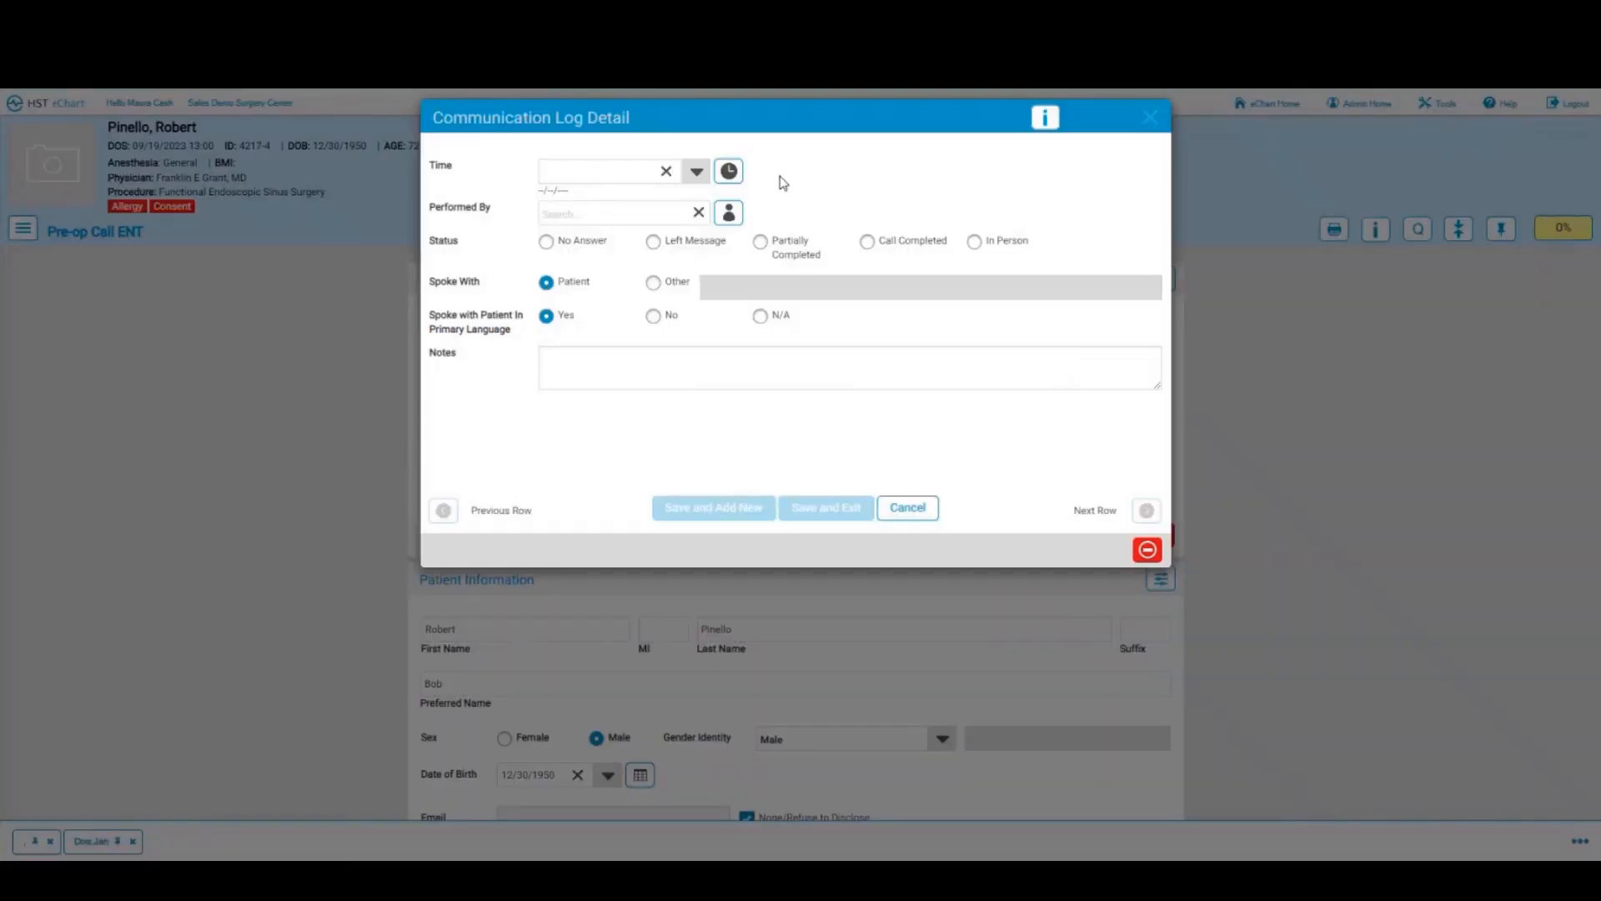
Step: Log a completed call stamped with the current time and current user, and save it
{"action": "left_click", "coordinate": [732, 175]}
{"action": "left_click", "coordinate": [728, 213]}
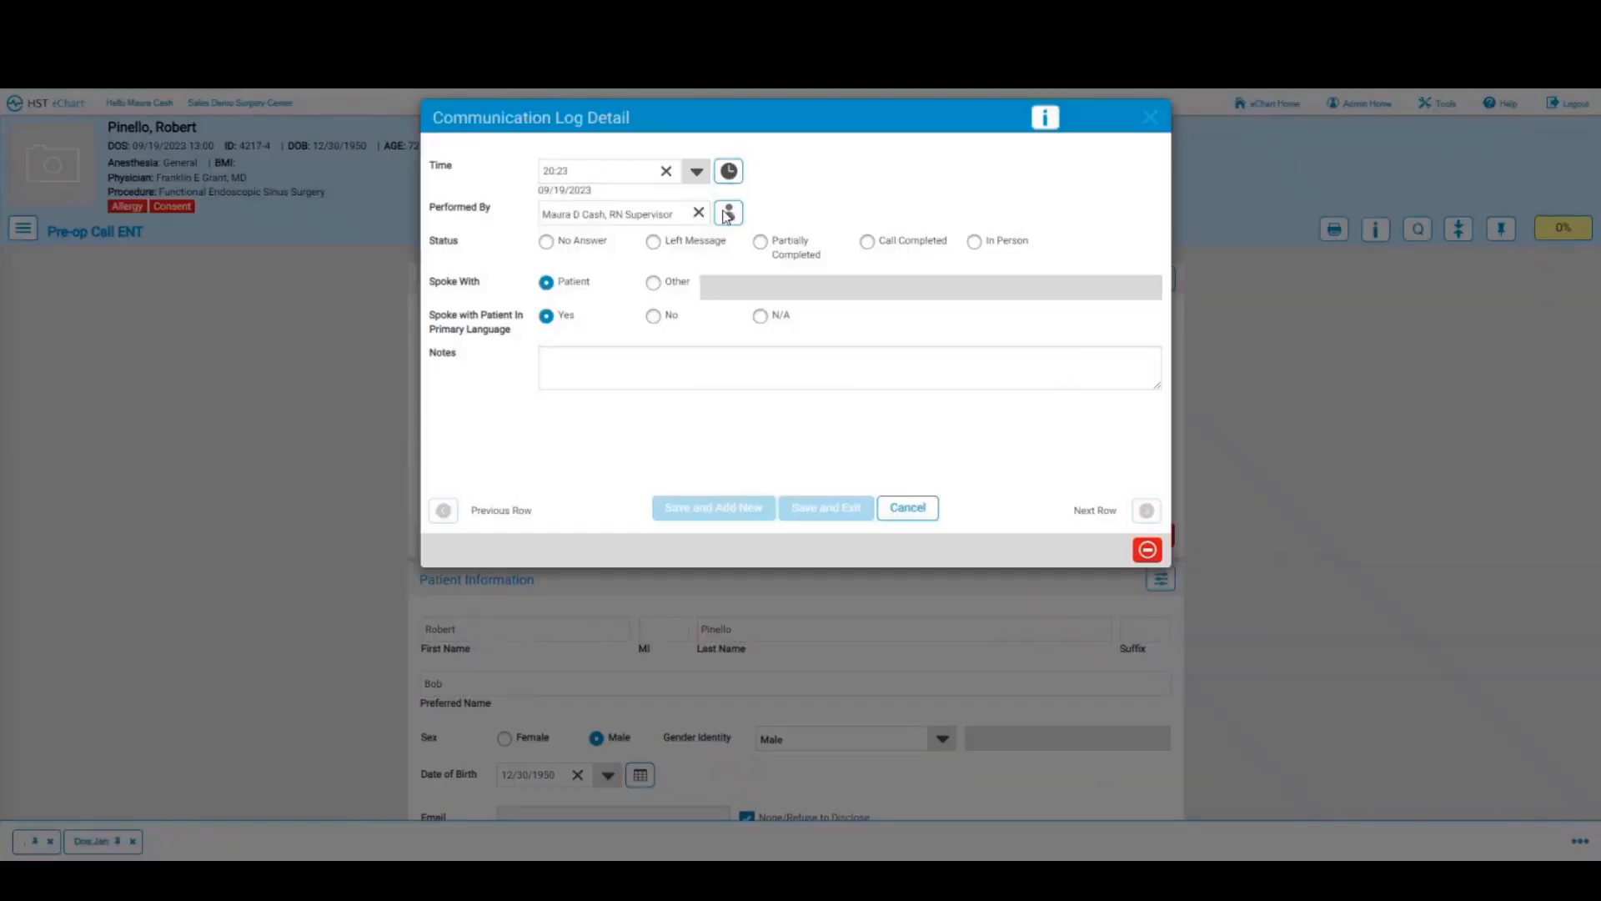
{"action": "left_click", "coordinate": [867, 242]}
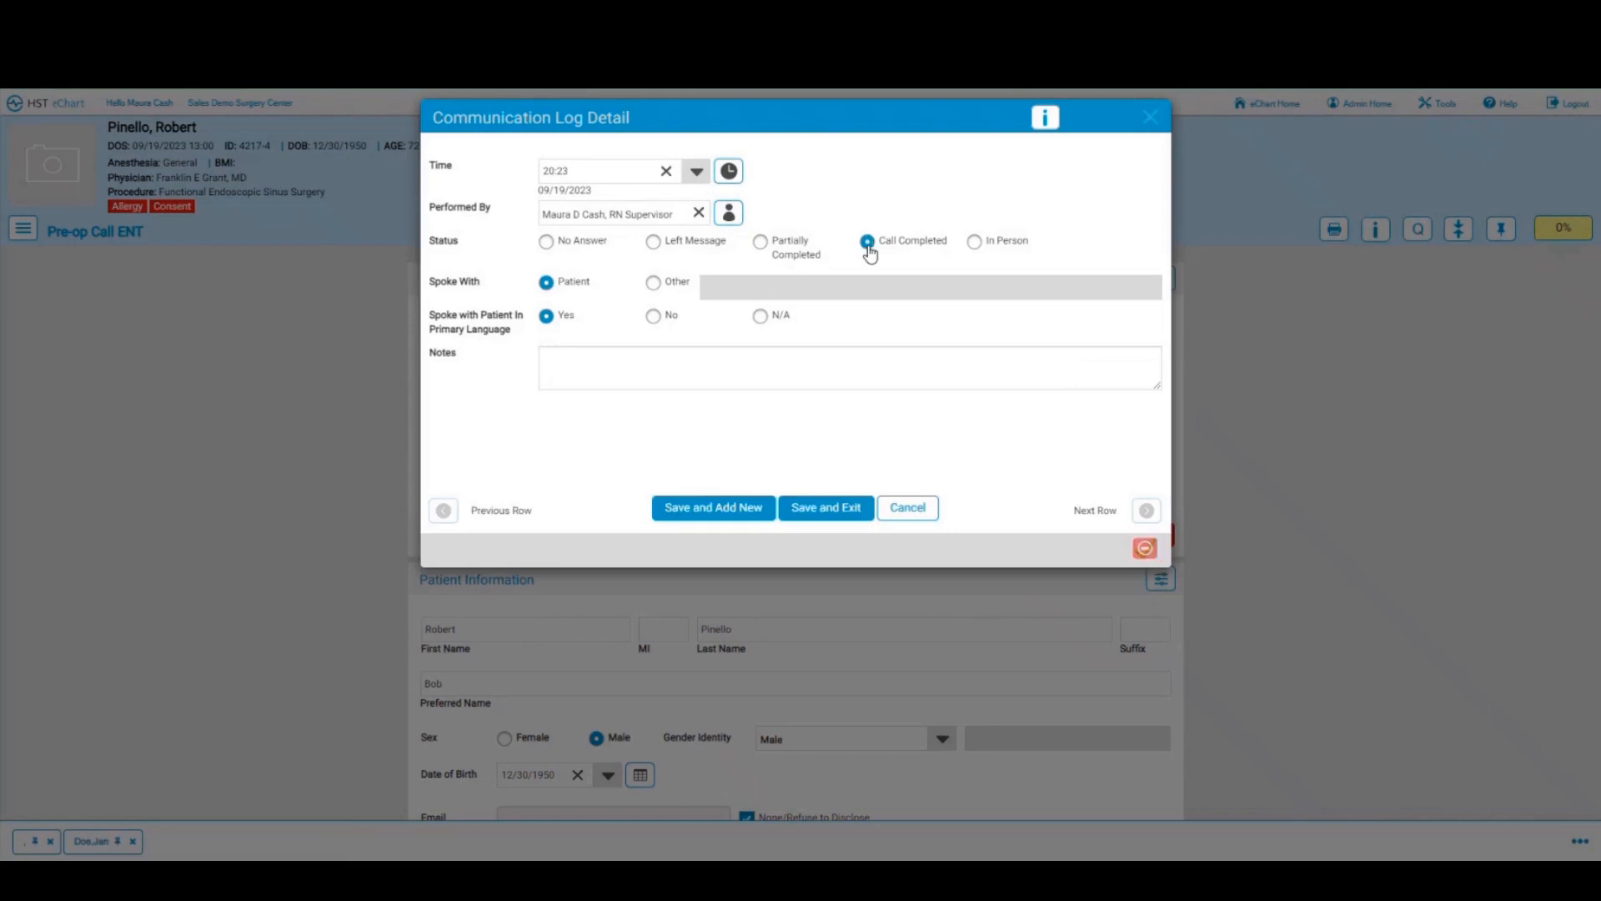
{"action": "left_click", "coordinate": [842, 514]}
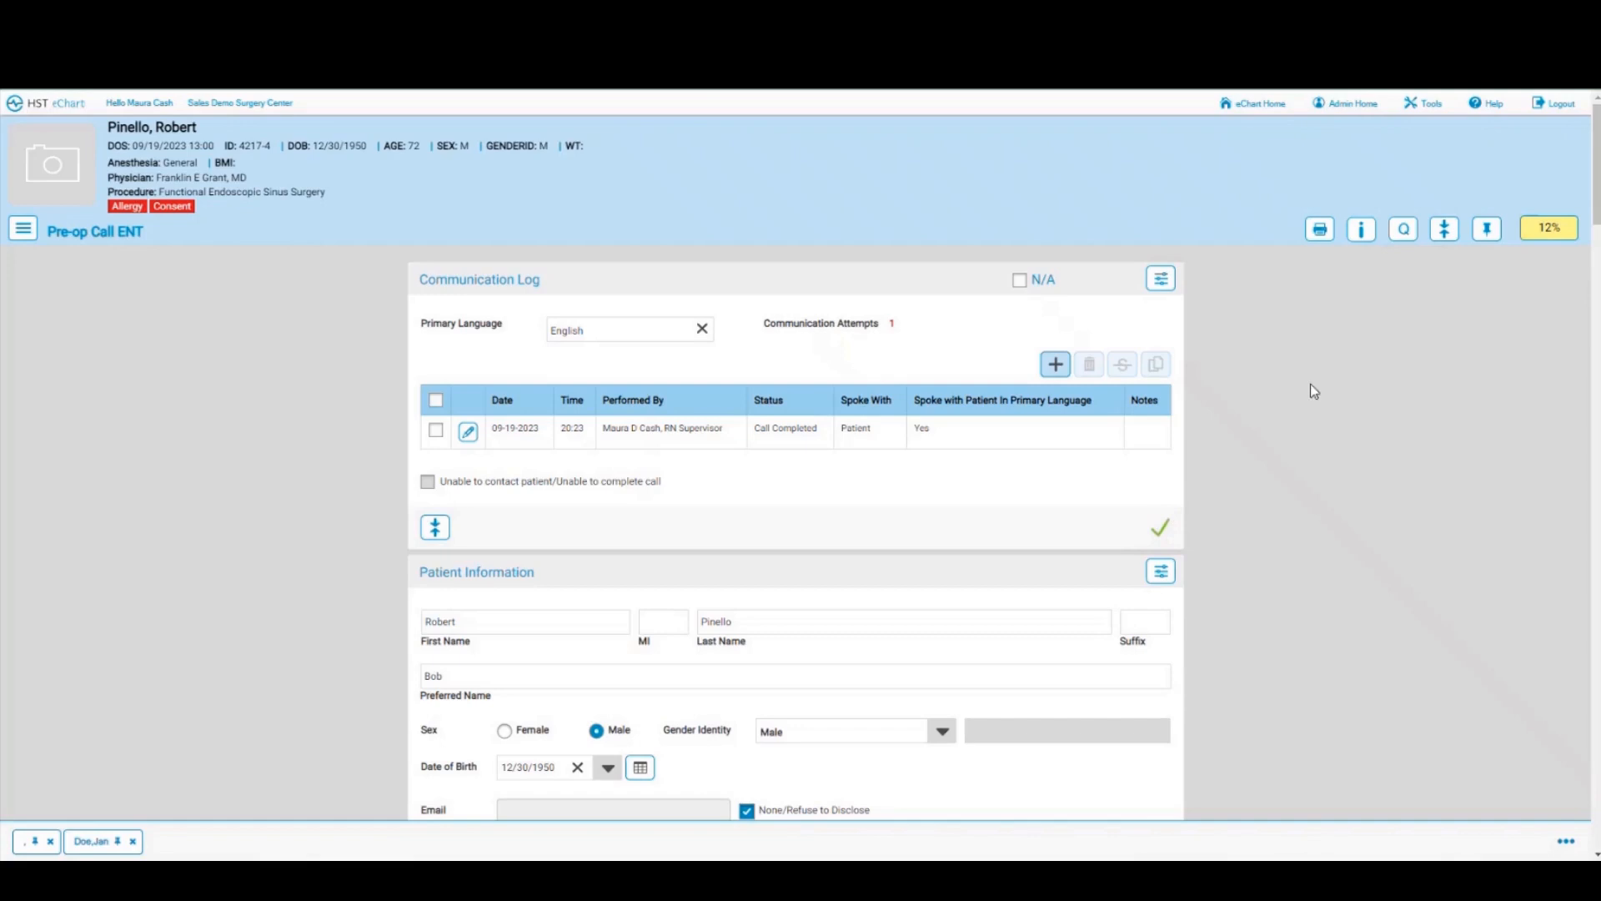
{"action": "left_click", "coordinate": [1562, 235]}
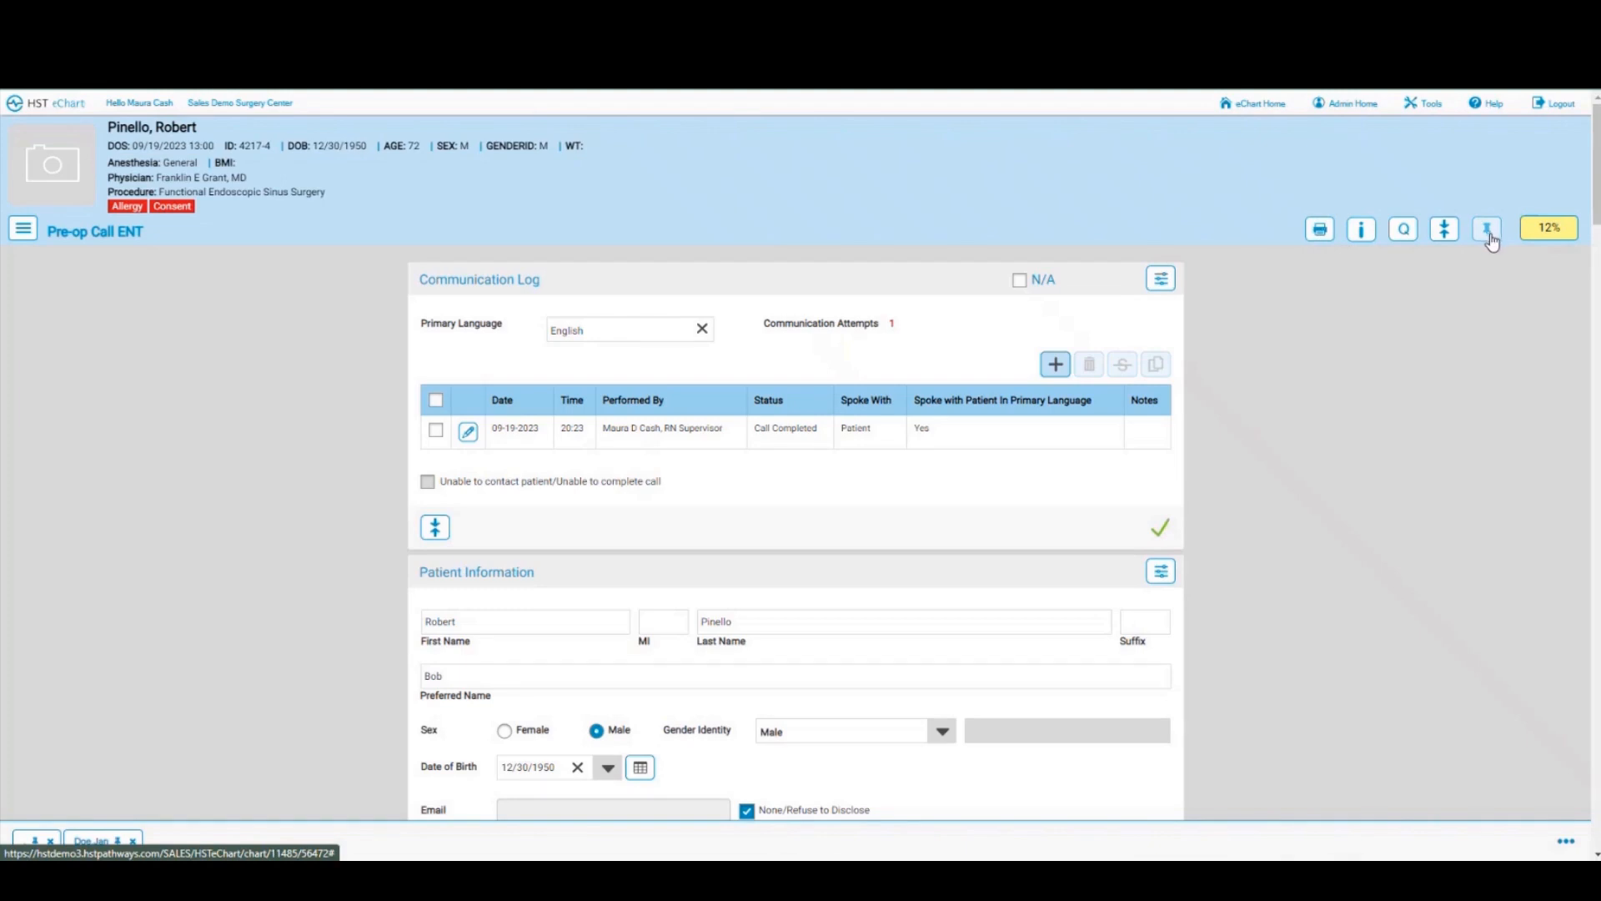
{"action": "scroll", "coordinate": [286, 531], "scroll_direction": "down", "scroll_amount": 1}
{"action": "scroll", "coordinate": [286, 531], "scroll_direction": "down", "scroll_amount": 3}
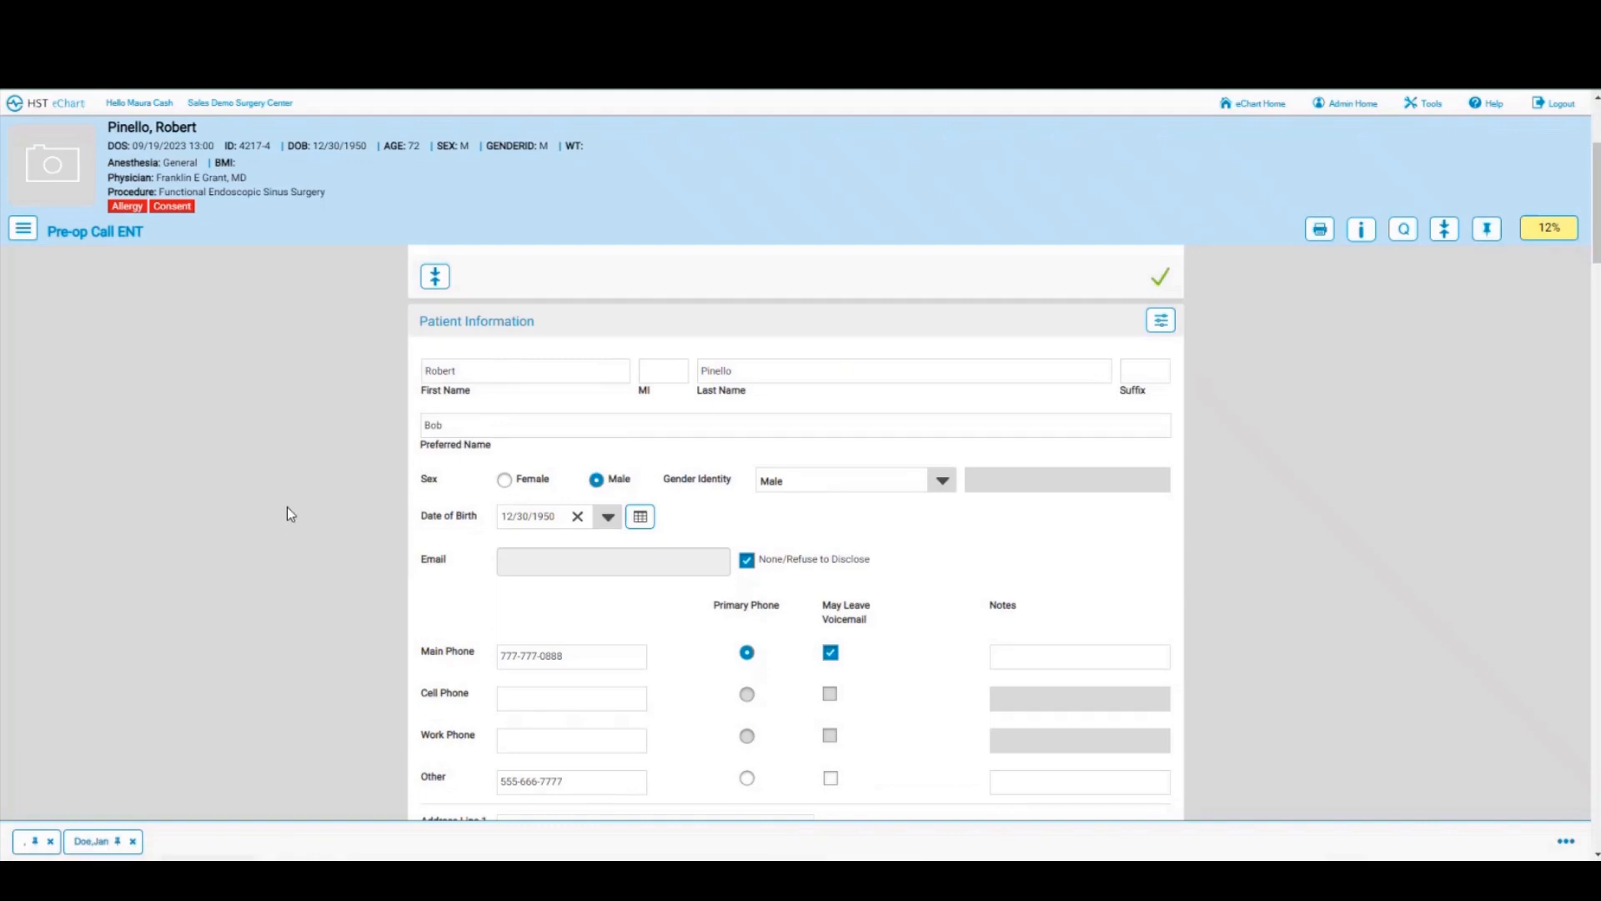
{"action": "scroll", "coordinate": [287, 507], "scroll_direction": "down", "scroll_amount": 1}
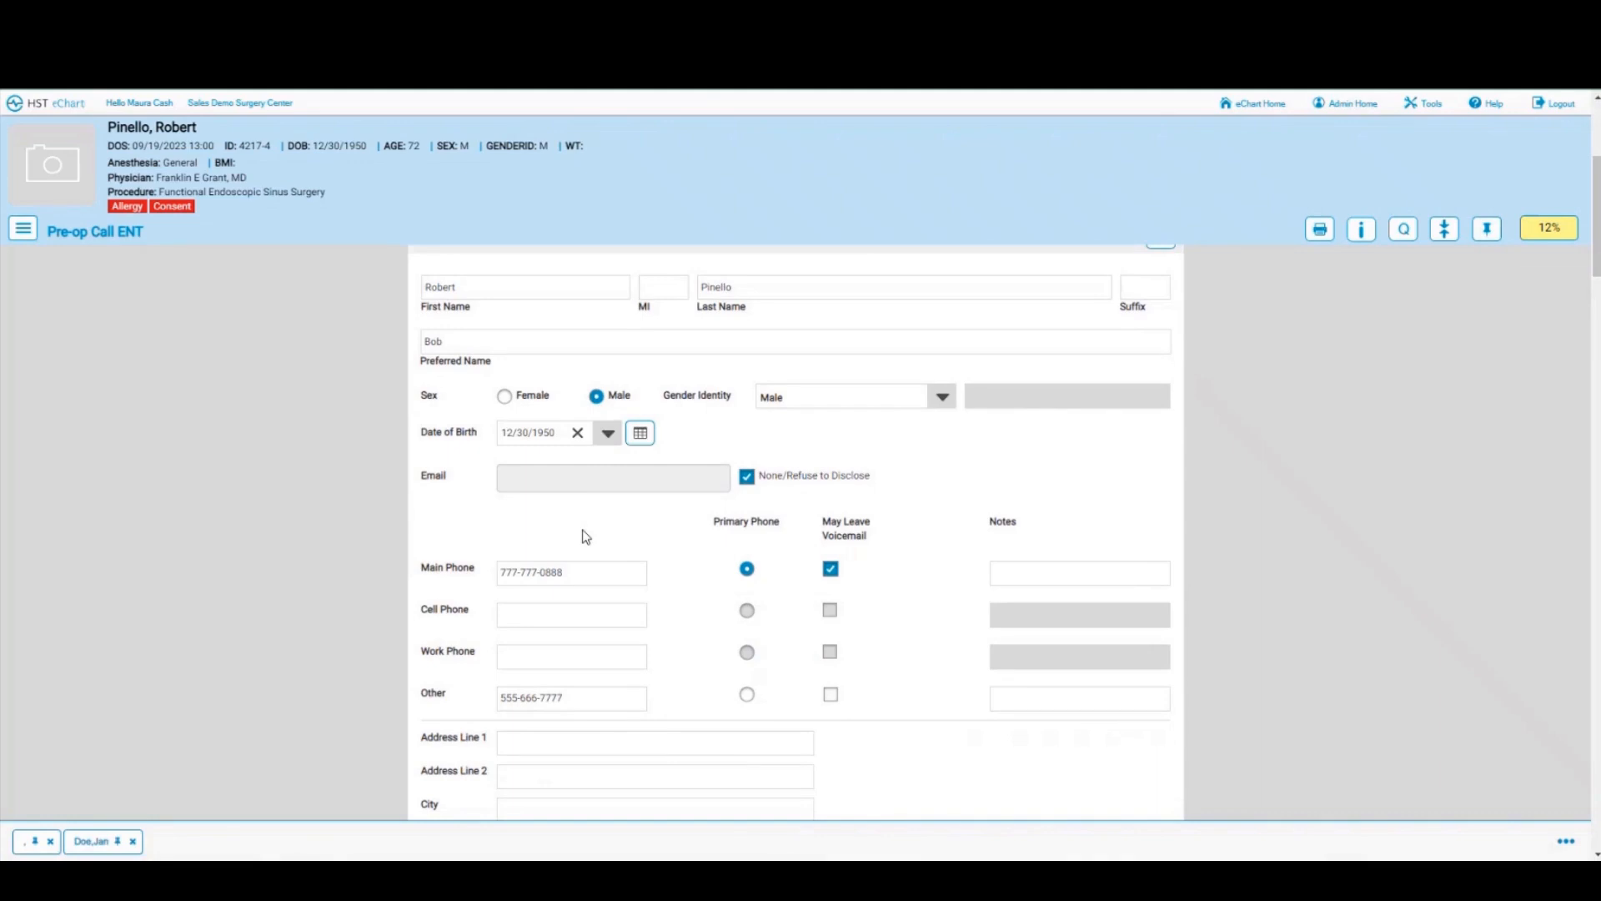
{"action": "scroll", "coordinate": [586, 536], "scroll_direction": "down", "scroll_amount": 2}
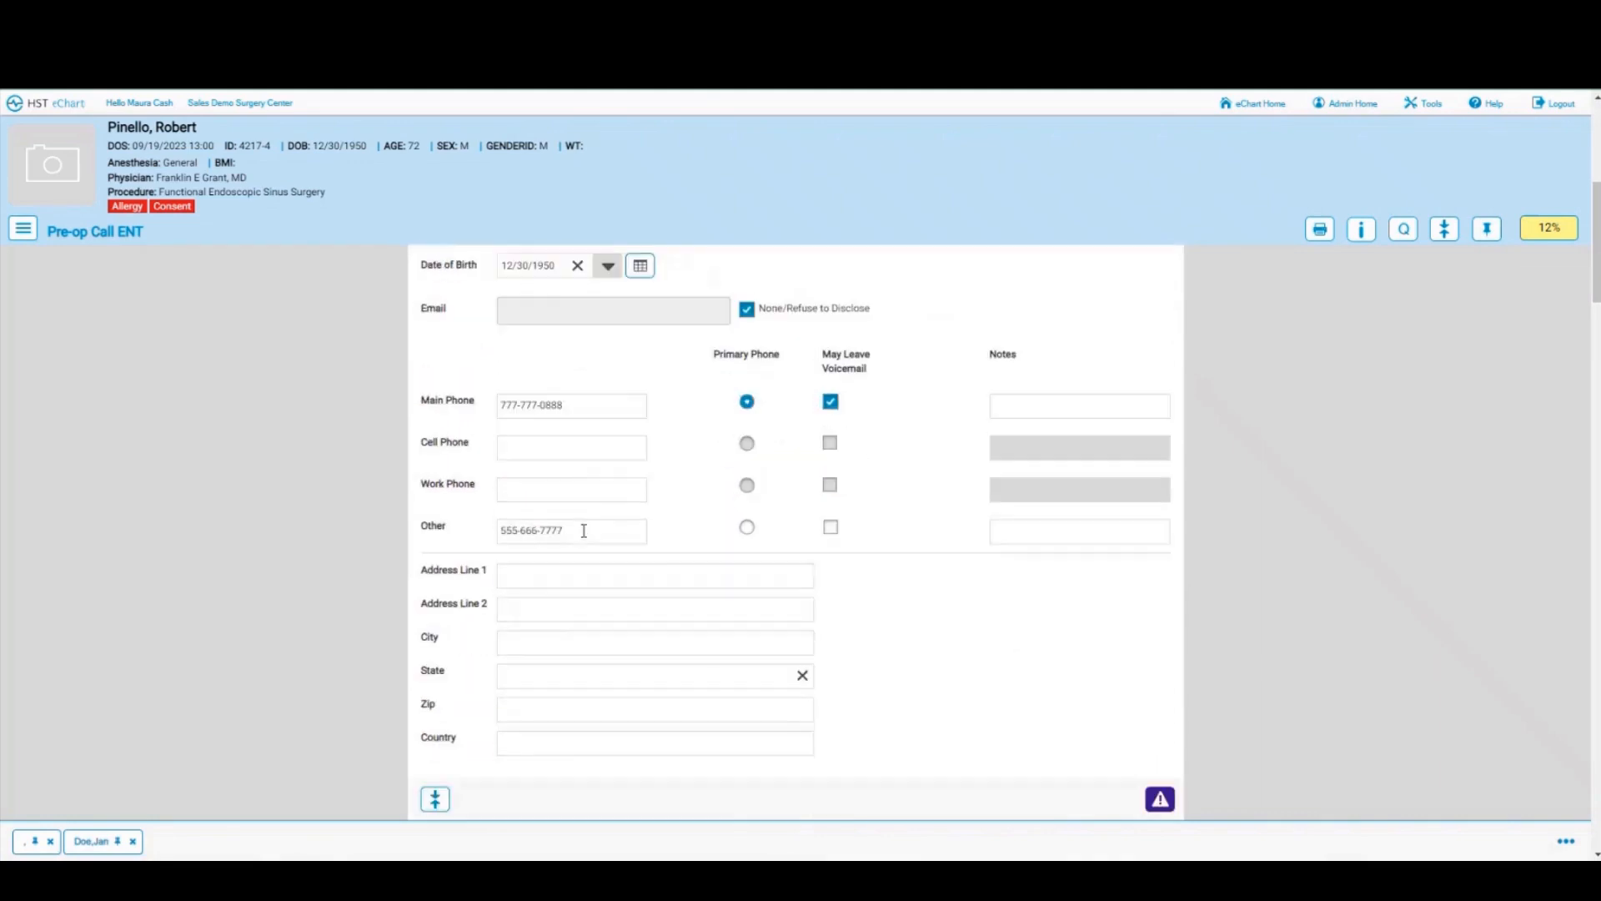
Step: Enter the home address 123 Maple Lane, Chapin, SC, zip 29036
{"action": "left_click", "coordinate": [554, 574]}
{"action": "type", "text": "123"}
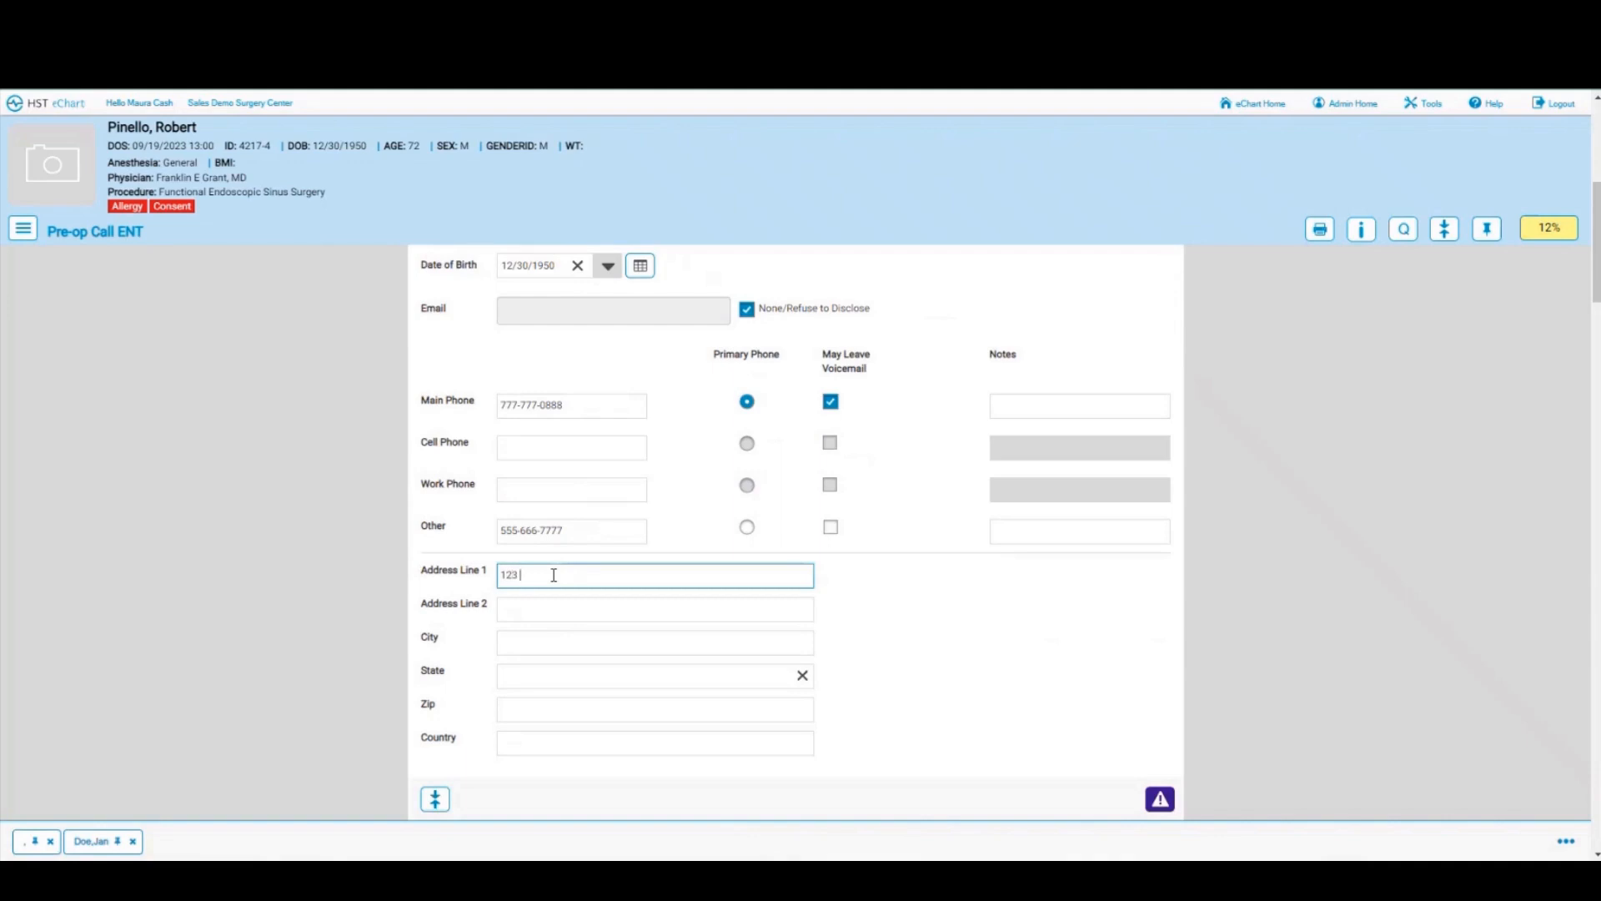
{"action": "type", "text": " Maple Lane"}
{"action": "left_click", "coordinate": [541, 645]}
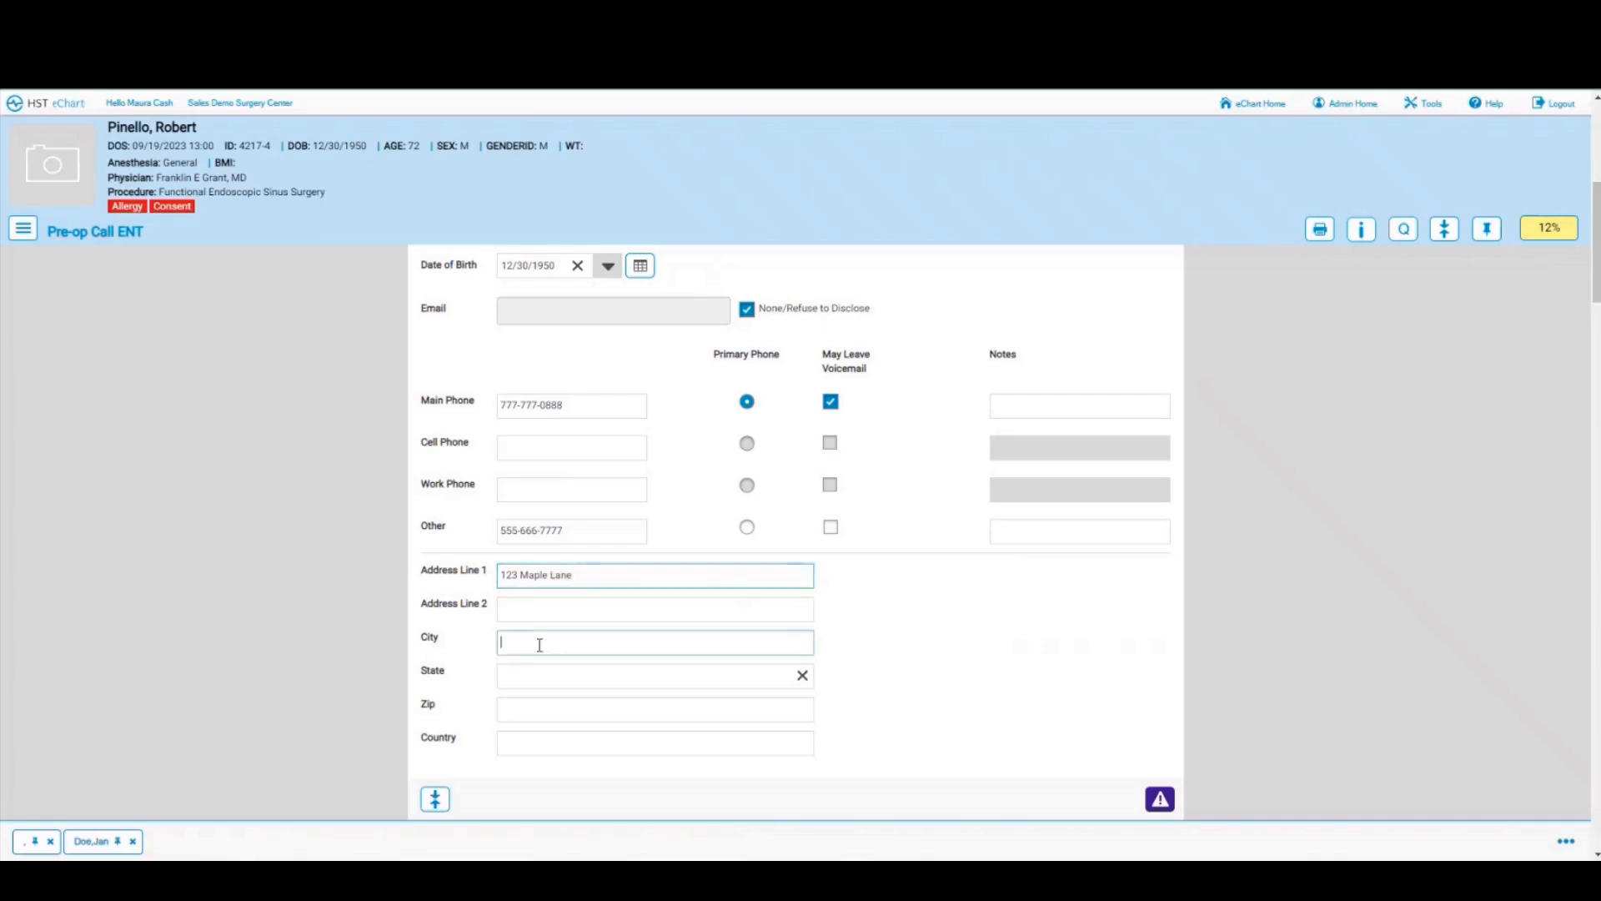
{"action": "type", "text": "Chapin"}
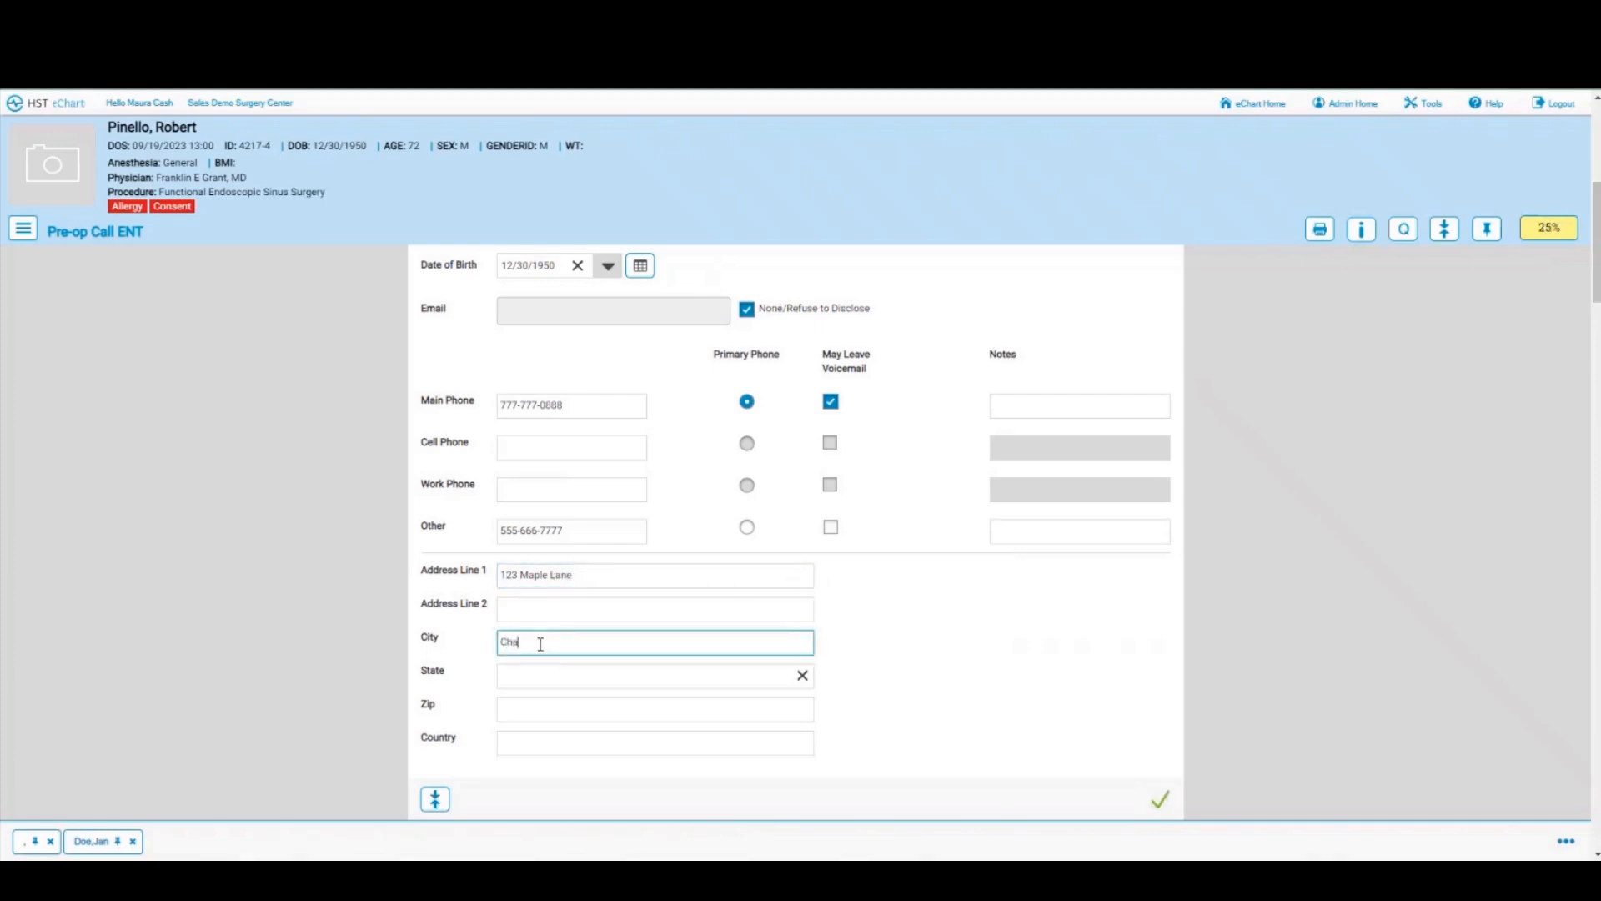
{"action": "left_click", "coordinate": [526, 677]}
{"action": "type", "text": "sc"}
{"action": "left_click", "coordinate": [526, 703]}
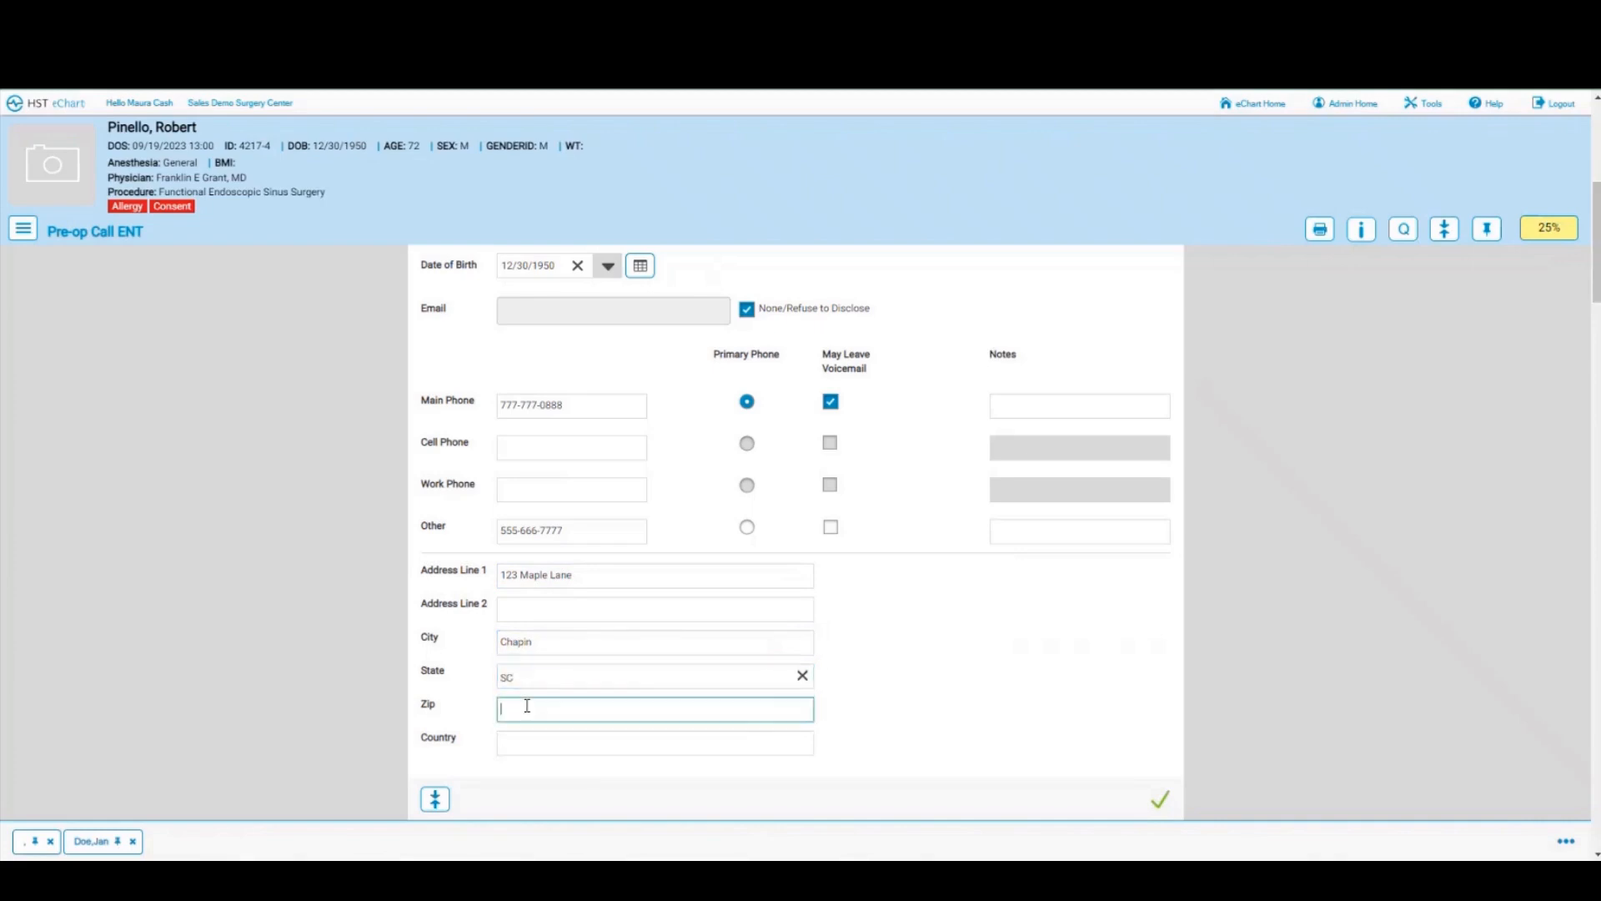
{"action": "type", "text": "29036"}
{"action": "scroll", "coordinate": [1011, 643], "scroll_direction": "down", "scroll_amount": 6}
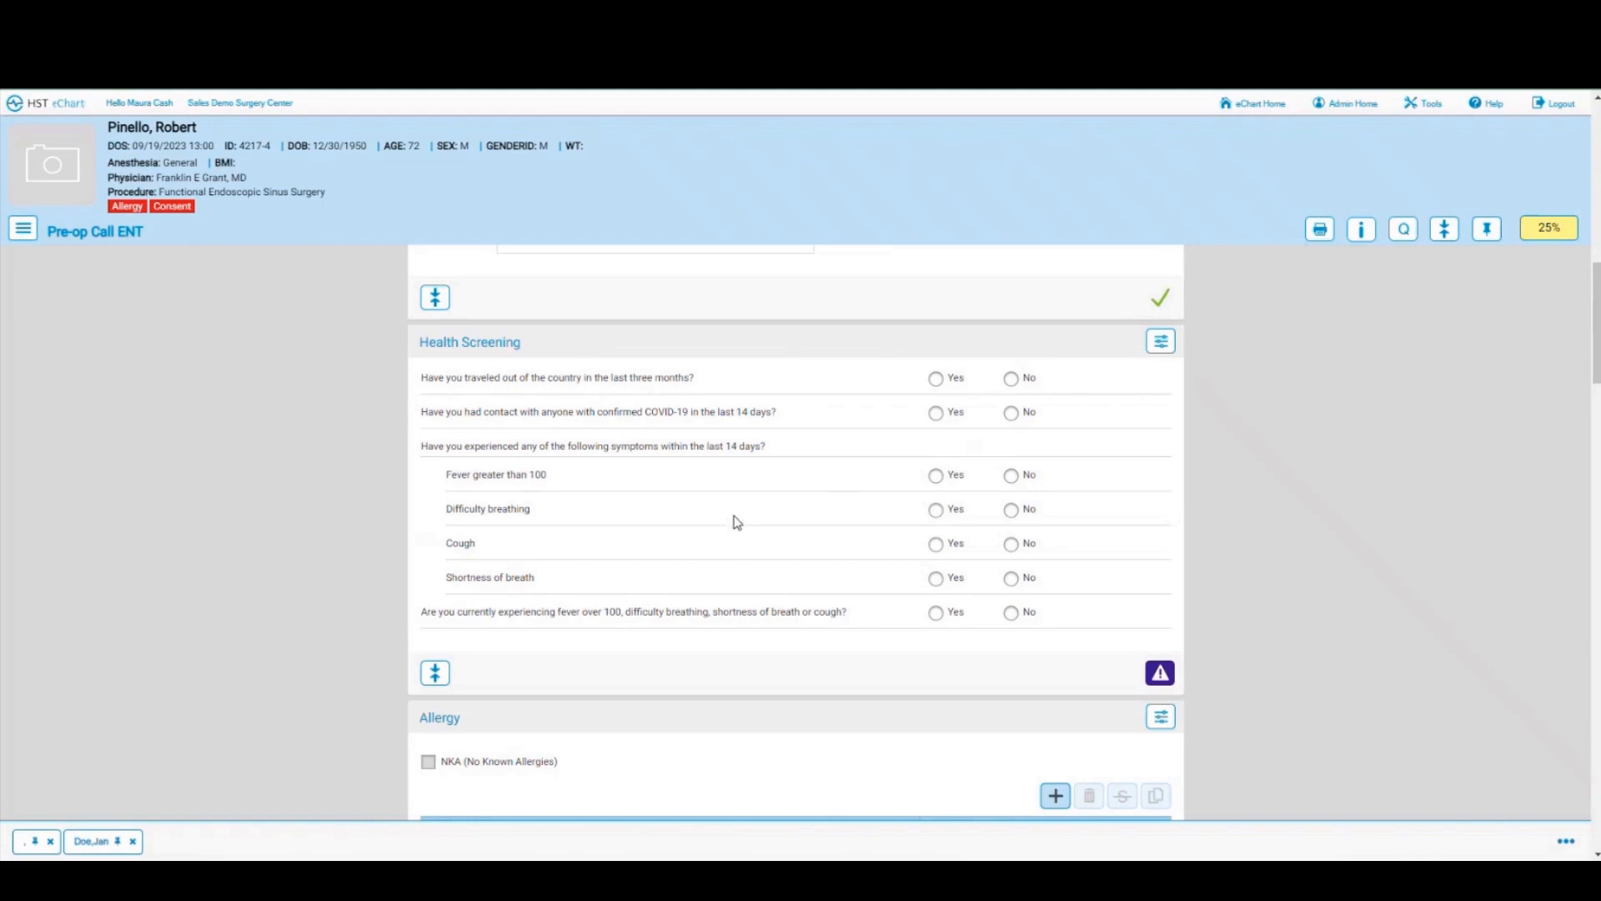
Step: Edit the Sulfa/Sulfonamides entry to type Allergy, reaction Rash, severity Moderate, and save
{"action": "scroll", "coordinate": [733, 522], "scroll_direction": "down", "scroll_amount": 4}
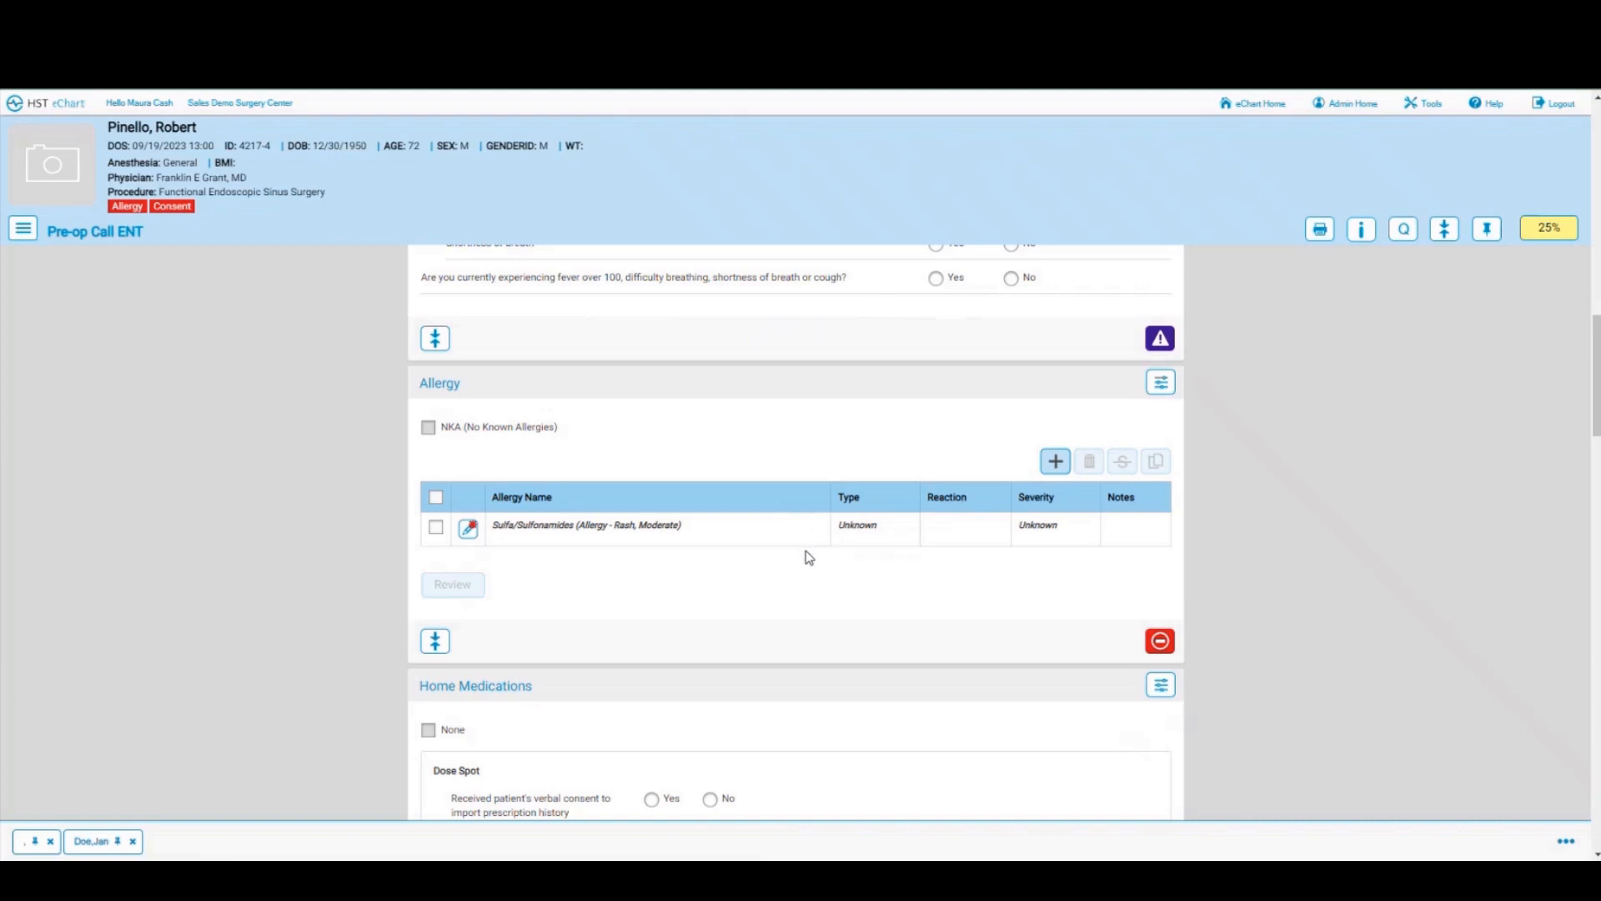
{"action": "left_click", "coordinate": [468, 528]}
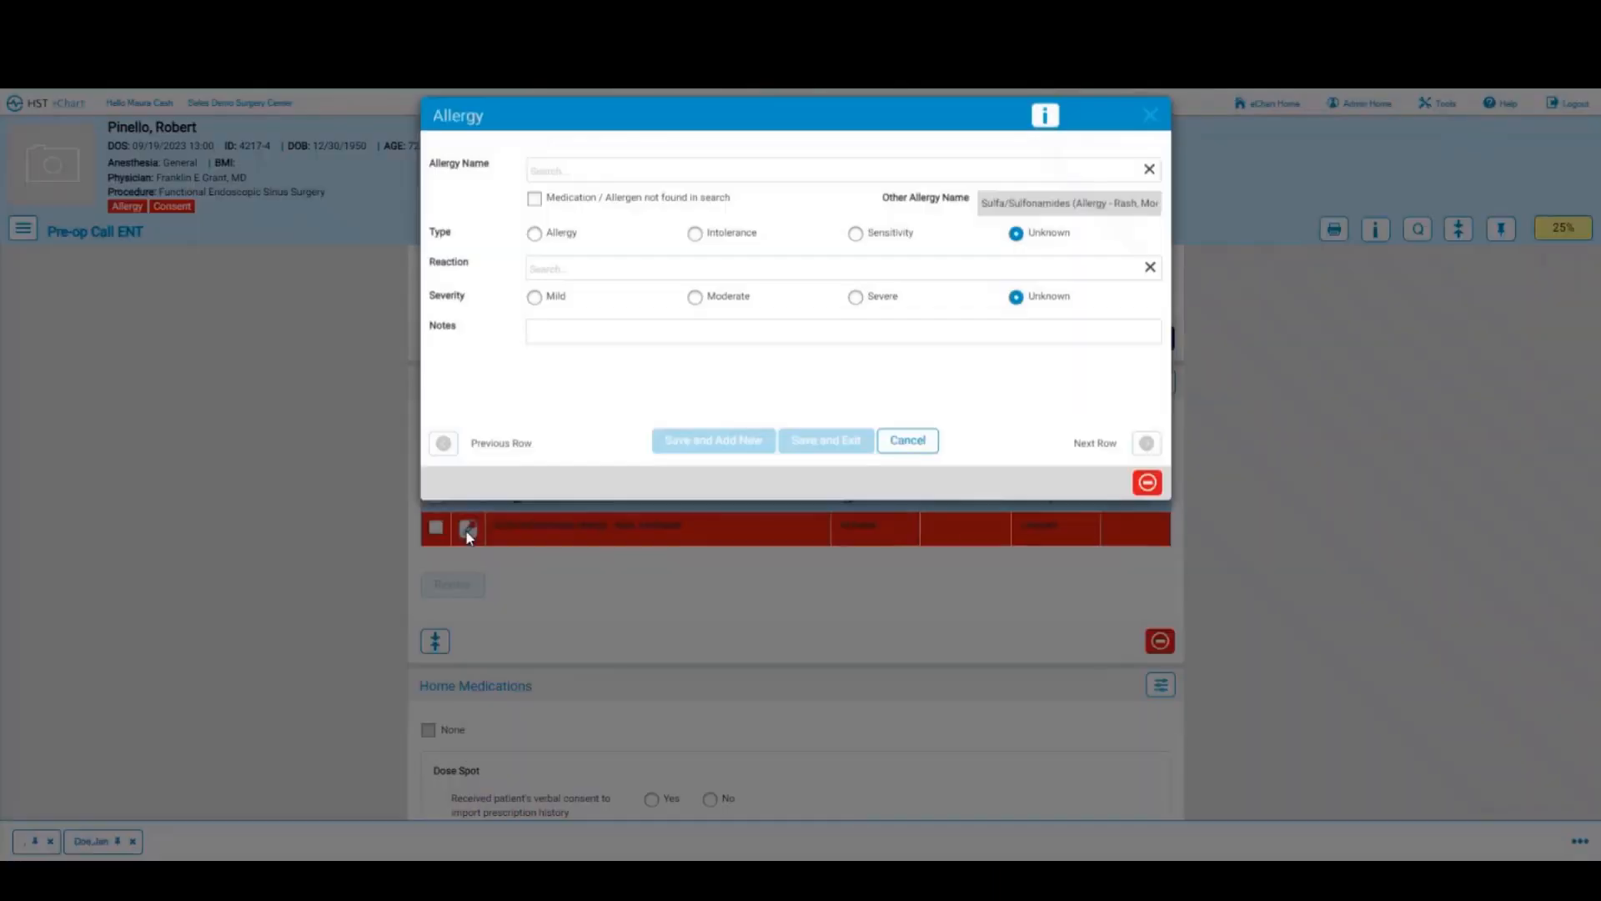
{"action": "left_click", "coordinate": [618, 174]}
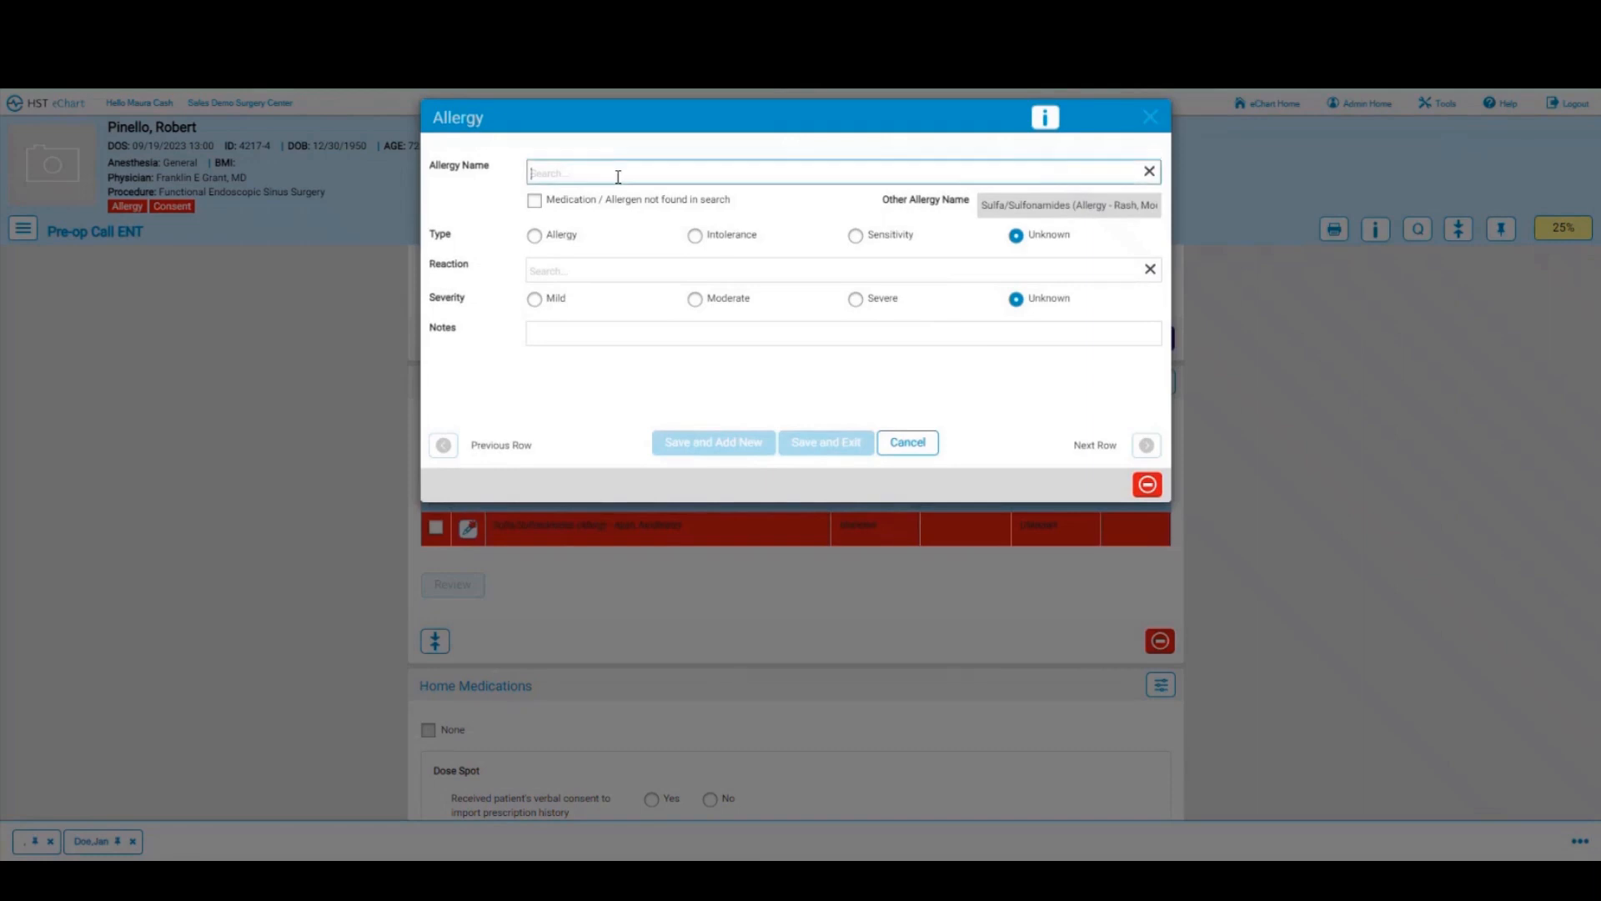
{"action": "type", "text": "sulfa"}
{"action": "left_click", "coordinate": [600, 214]}
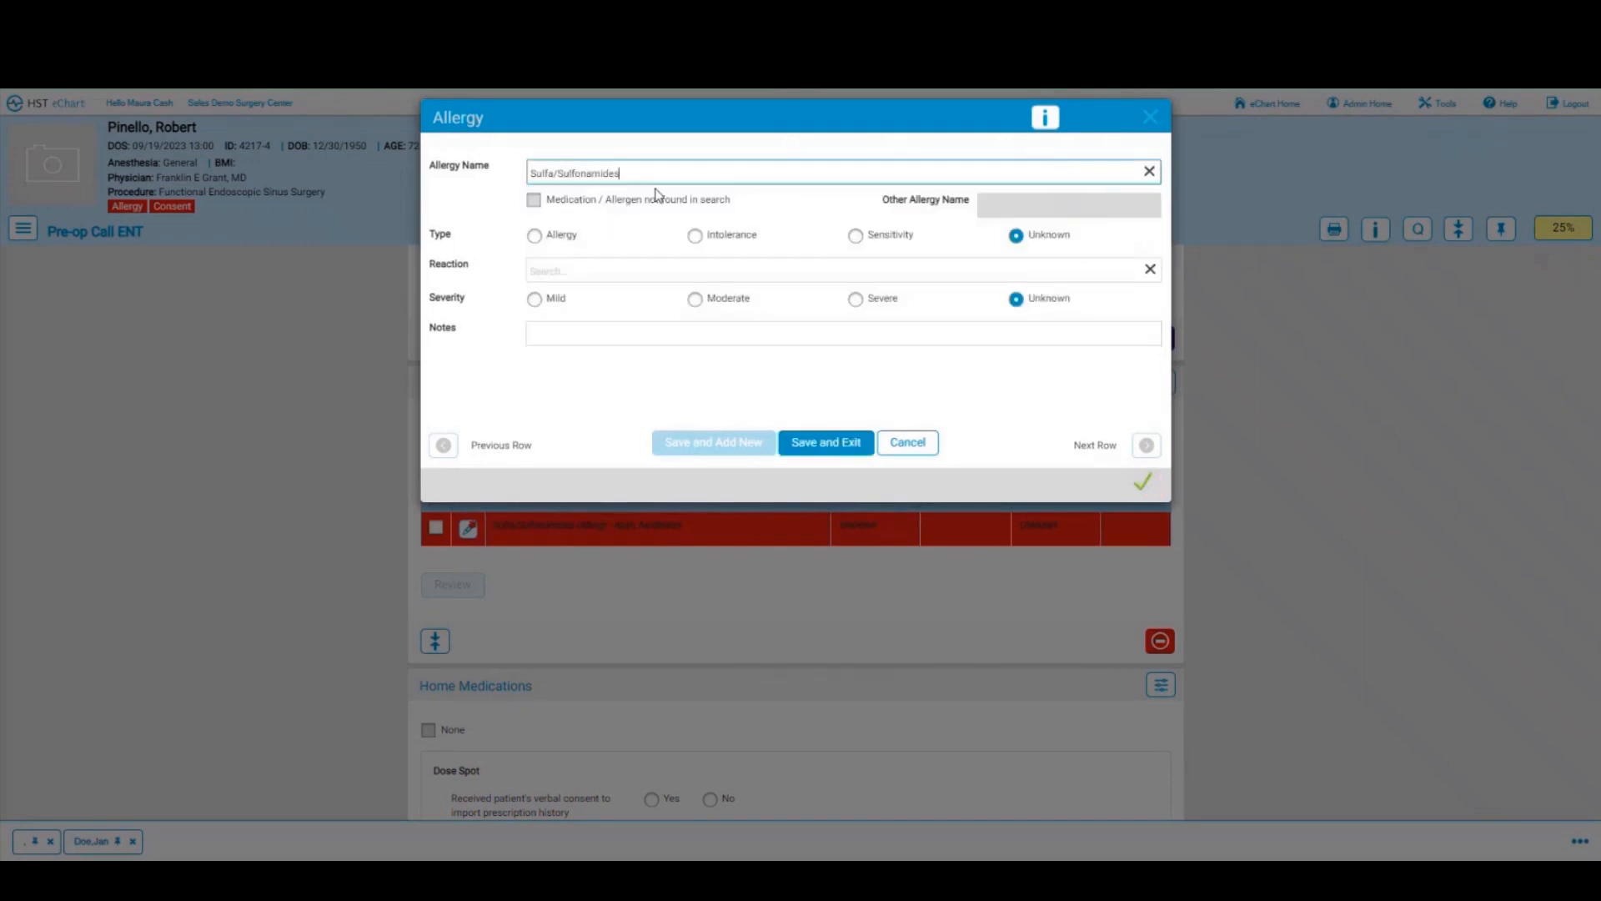
{"action": "left_click", "coordinate": [534, 238]}
{"action": "left_click", "coordinate": [635, 271]}
{"action": "type", "text": "rash"}
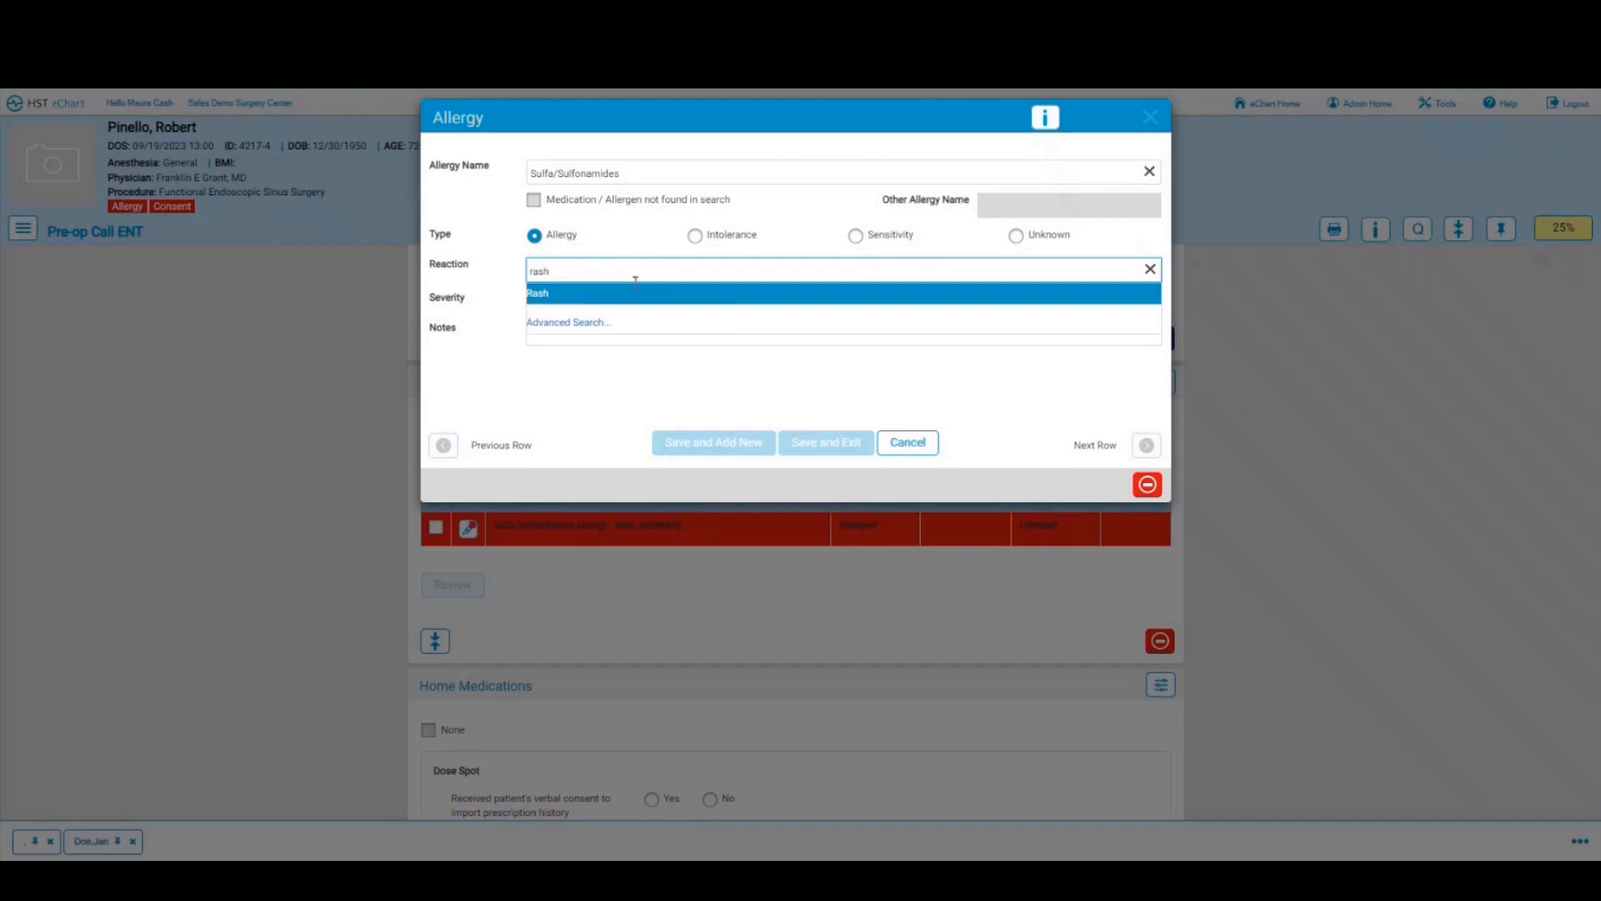
{"action": "left_click", "coordinate": [636, 293]}
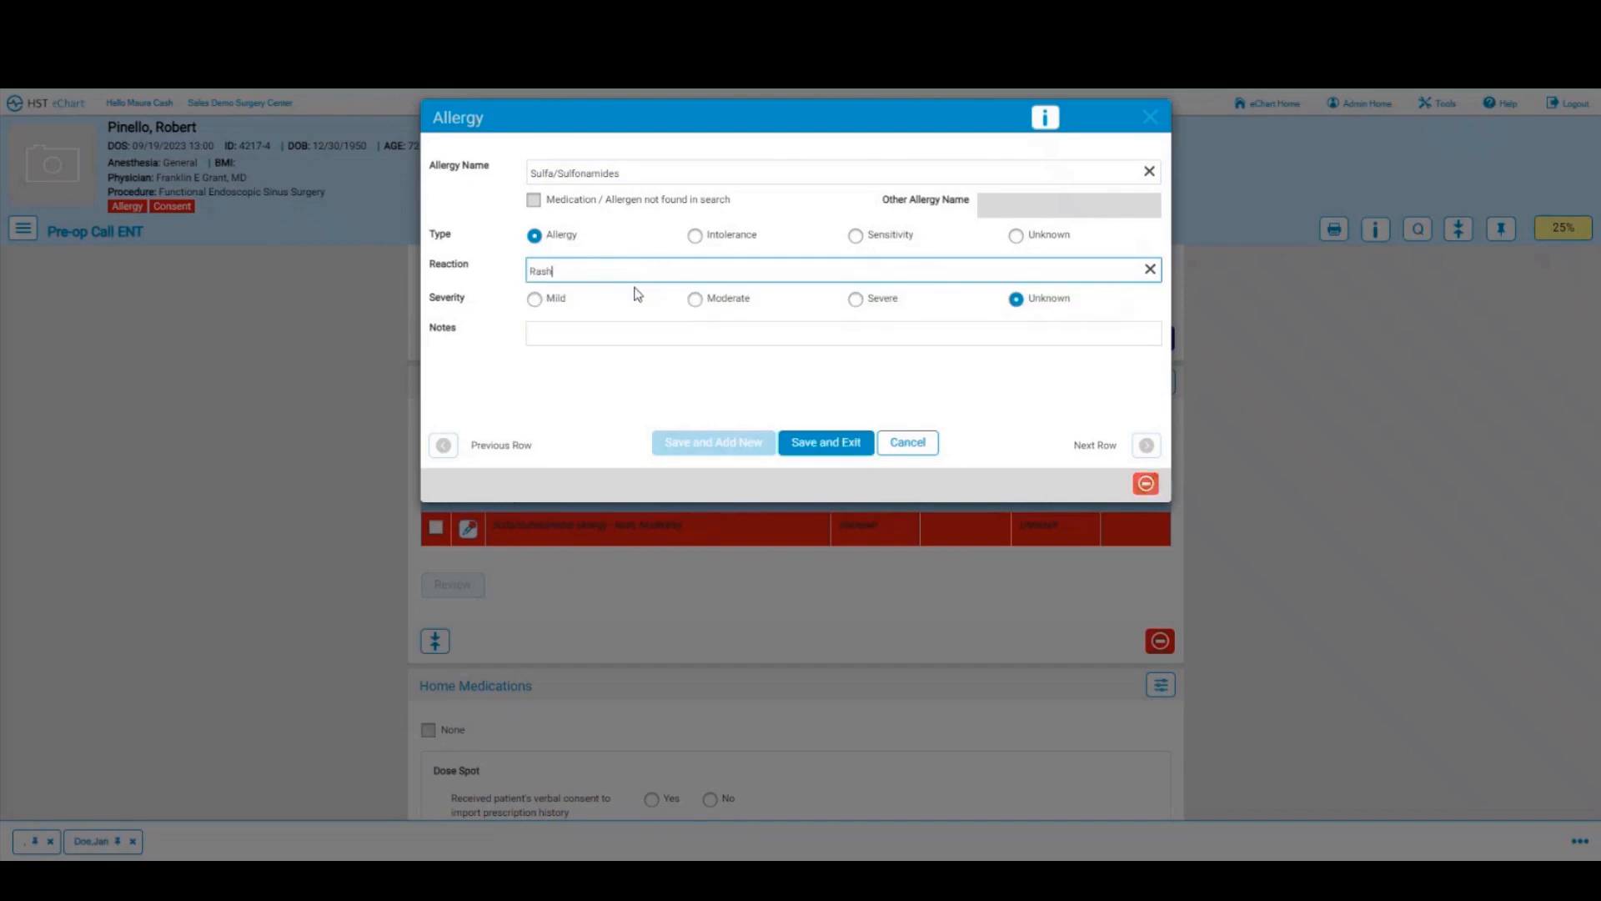
{"action": "left_click", "coordinate": [695, 299]}
{"action": "left_click", "coordinate": [821, 443]}
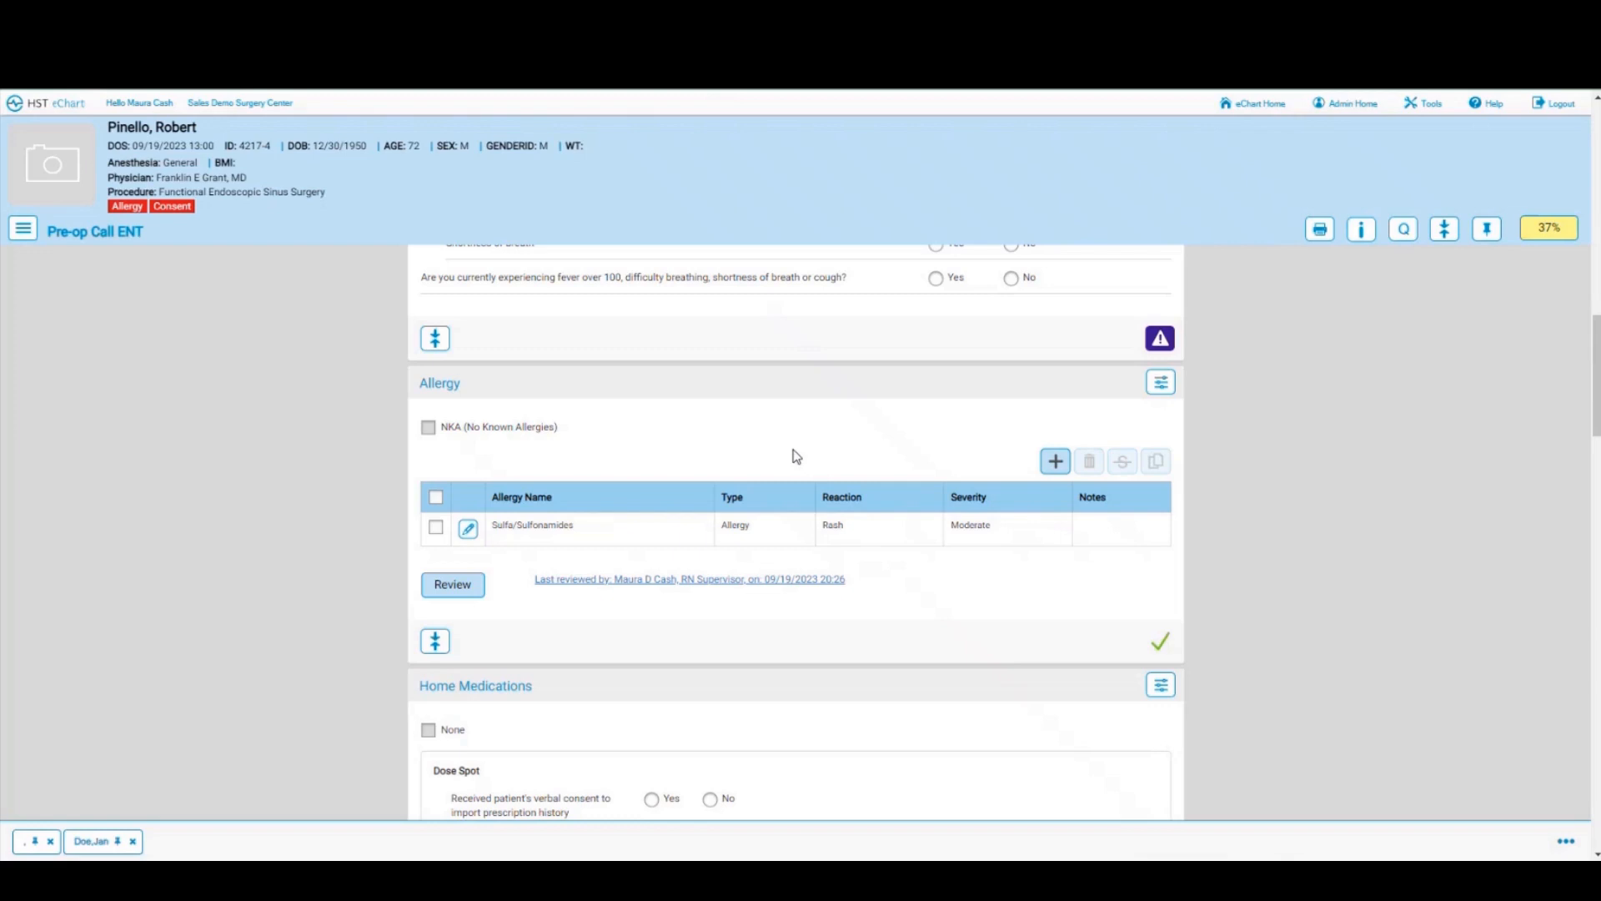
{"action": "scroll", "coordinate": [811, 454], "scroll_direction": "down", "scroll_amount": 2}
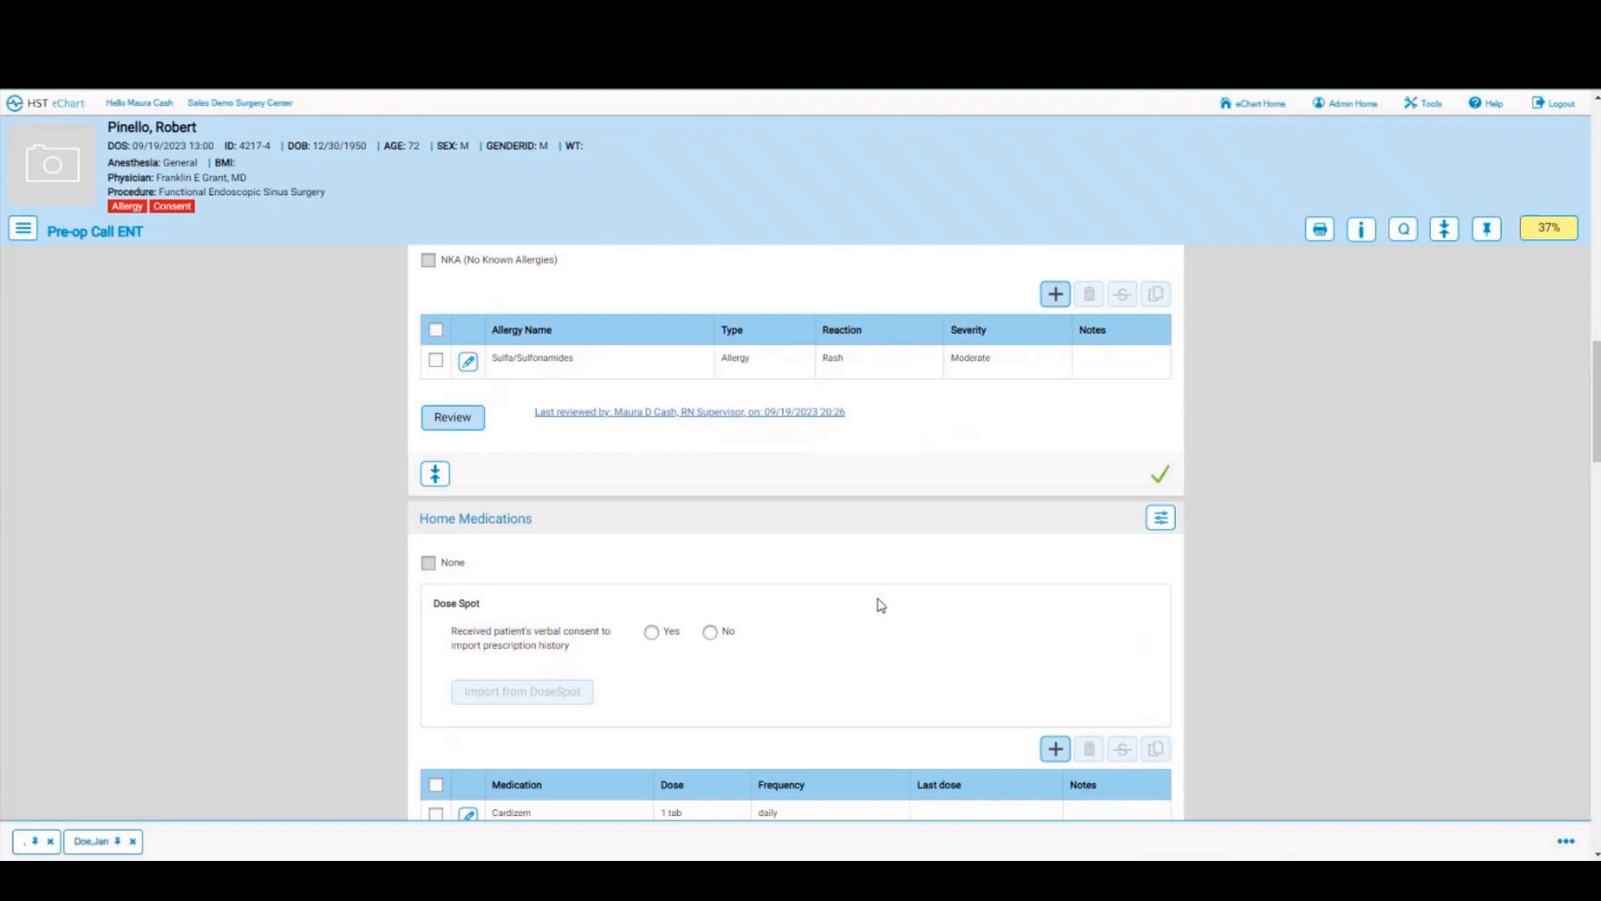
Step: Record Yes for verbal consent, import prescriptions from DoseSpot, and mark Home Medications reviewed
{"action": "scroll", "coordinate": [881, 604], "scroll_direction": "down", "scroll_amount": 2}
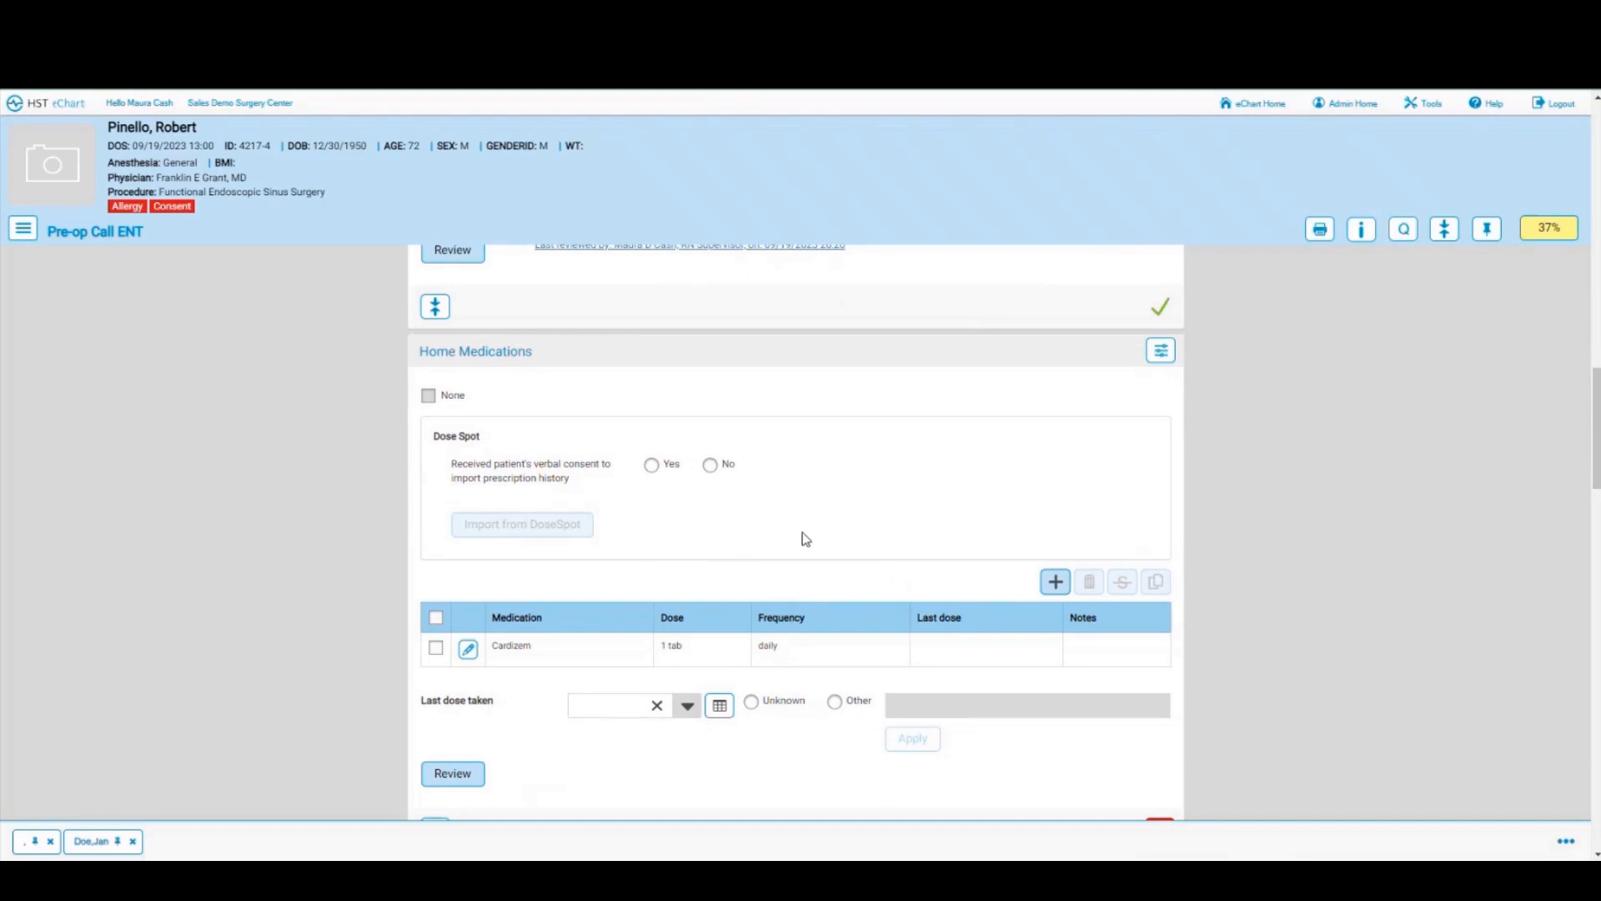
{"action": "left_click", "coordinate": [652, 465]}
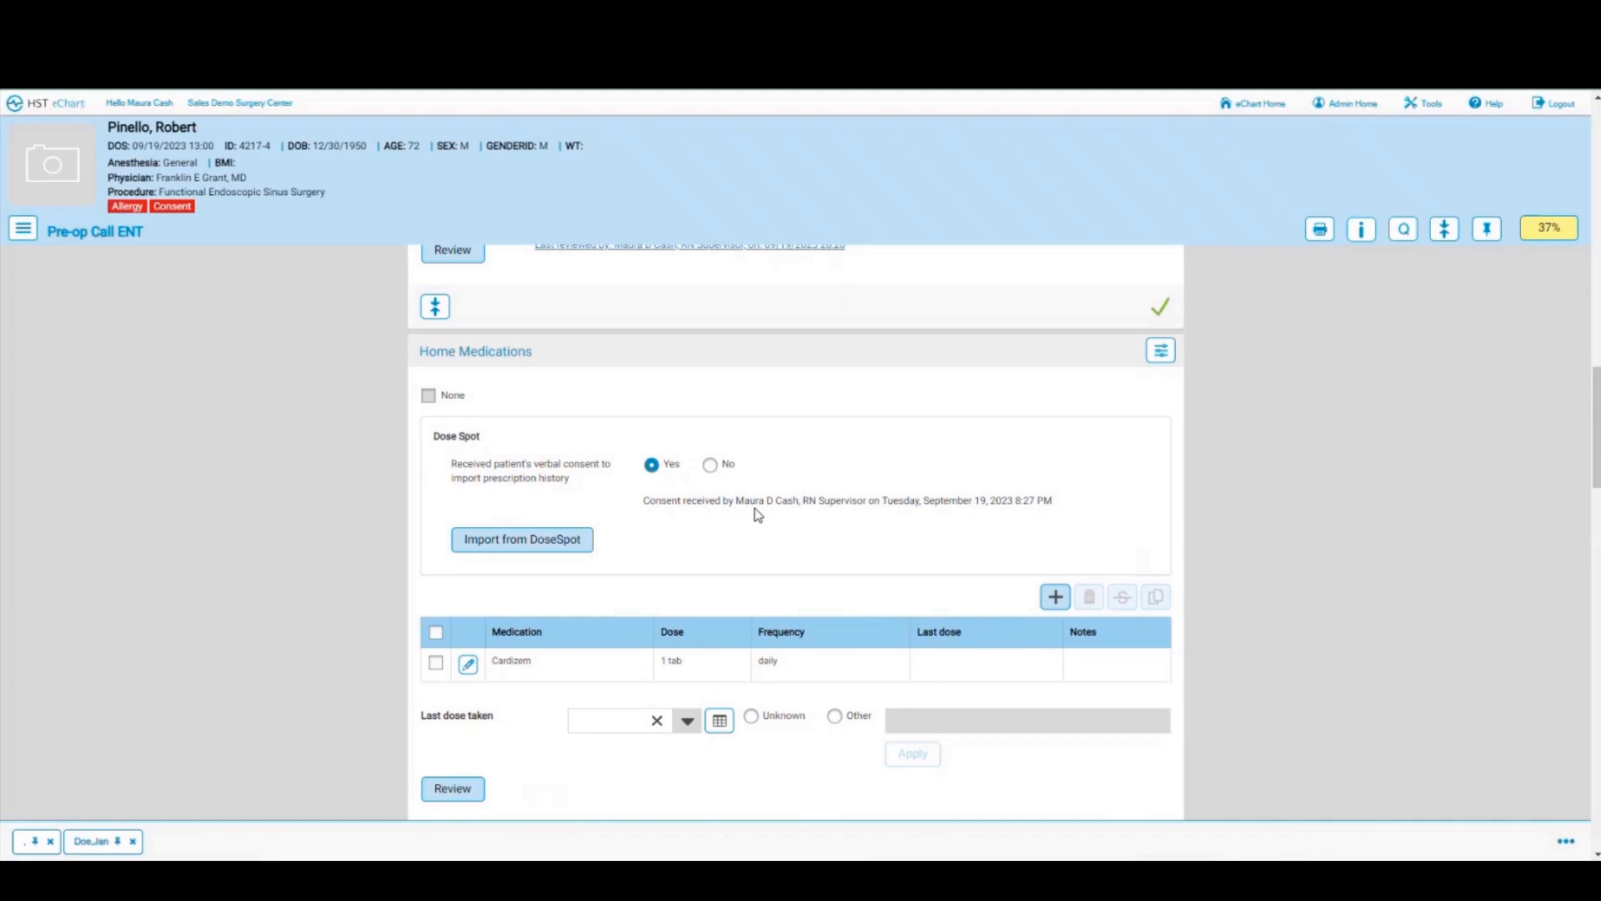
{"action": "left_click", "coordinate": [486, 546]}
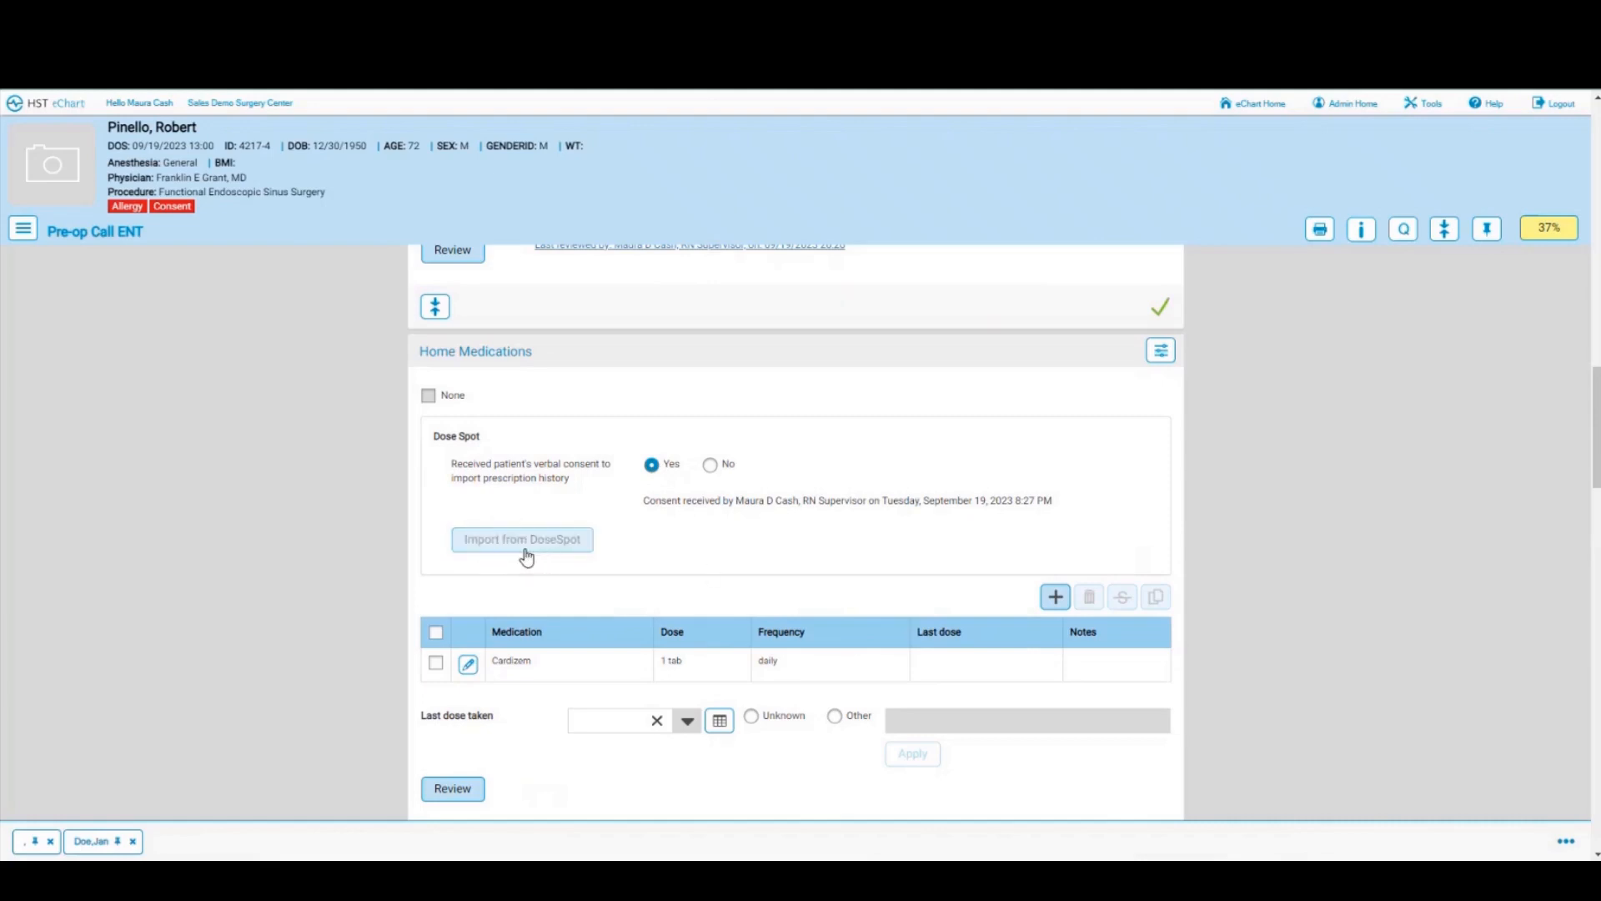
{"action": "scroll", "coordinate": [526, 557], "scroll_direction": "down", "scroll_amount": 1}
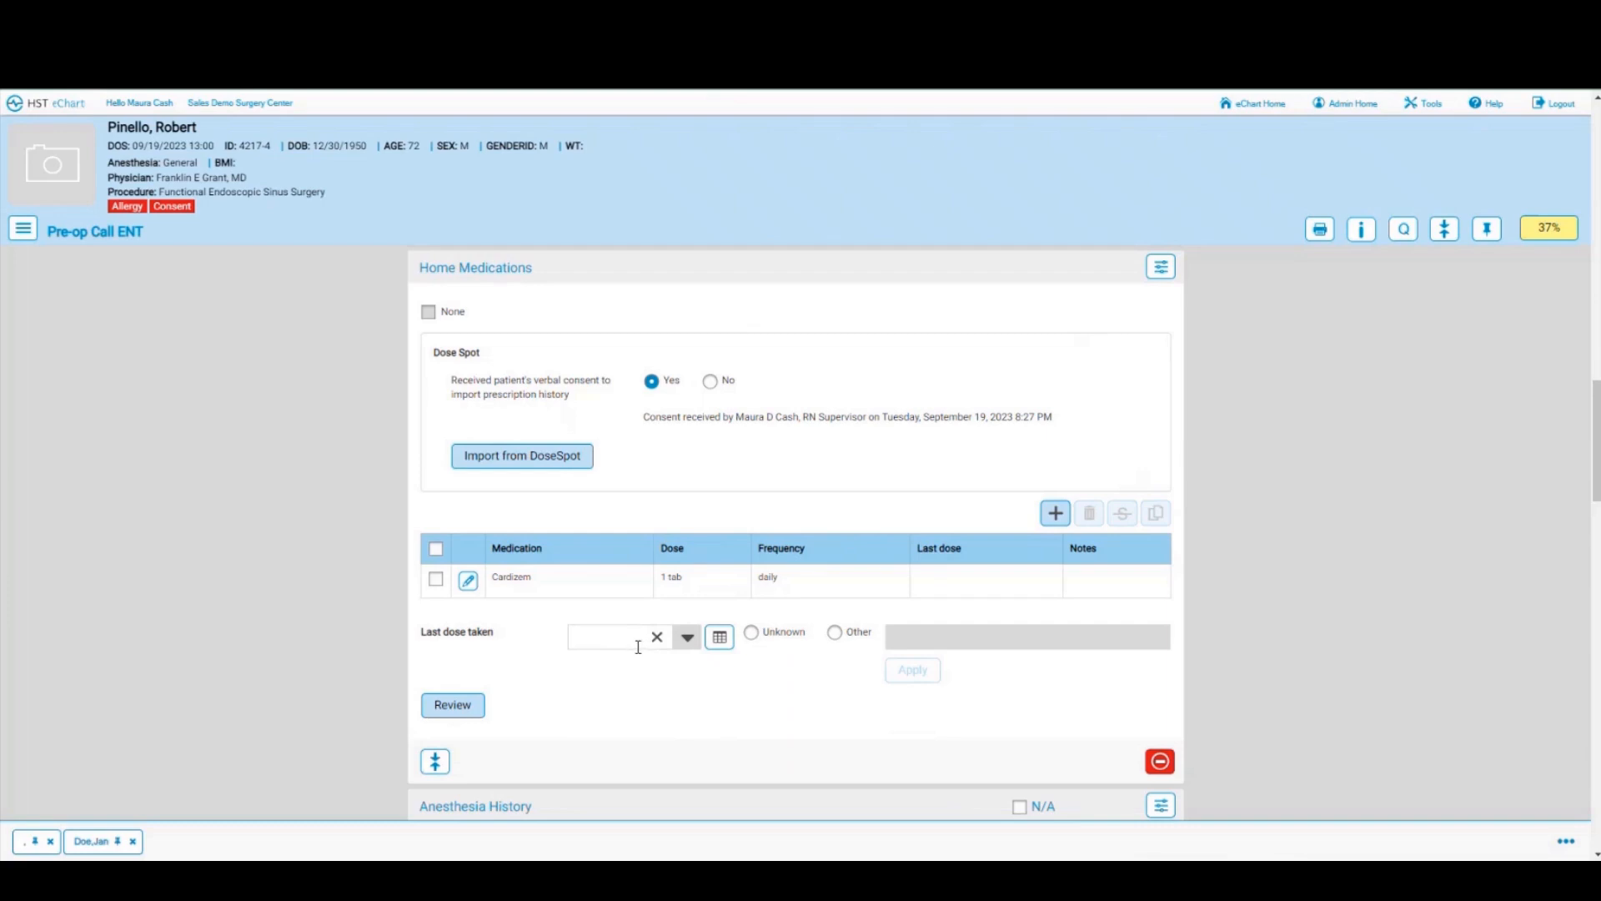
{"action": "left_click", "coordinate": [463, 708]}
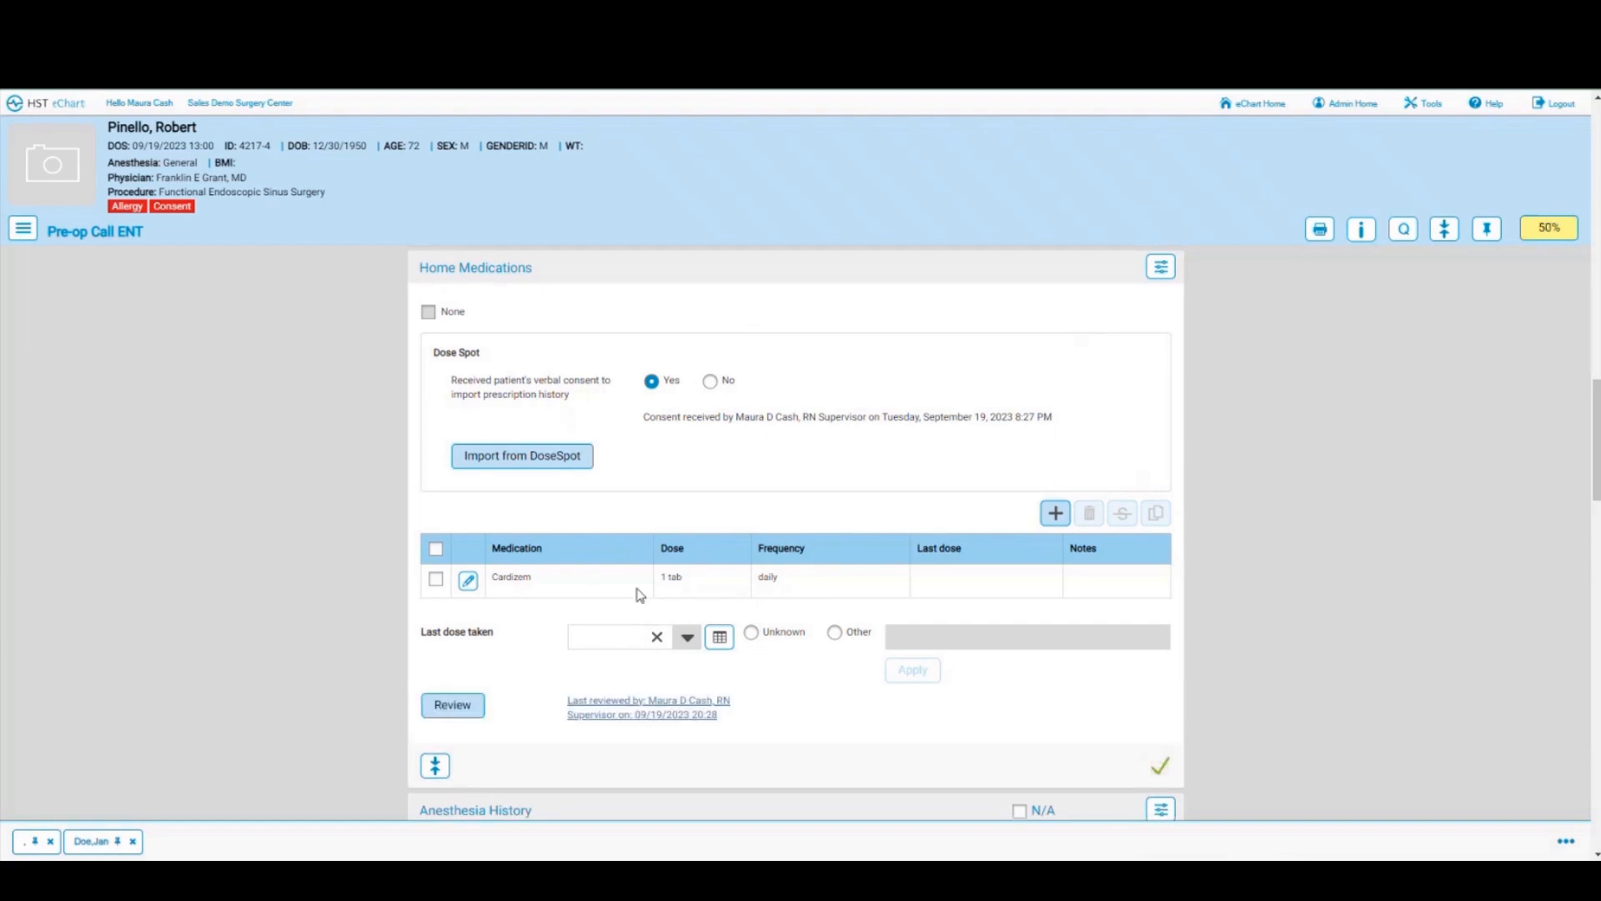
Step: Scroll past Anesthesia and Medical History and attempt completion, revealing the missing required answers
{"action": "scroll", "coordinate": [824, 631], "scroll_direction": "down", "scroll_amount": 5}
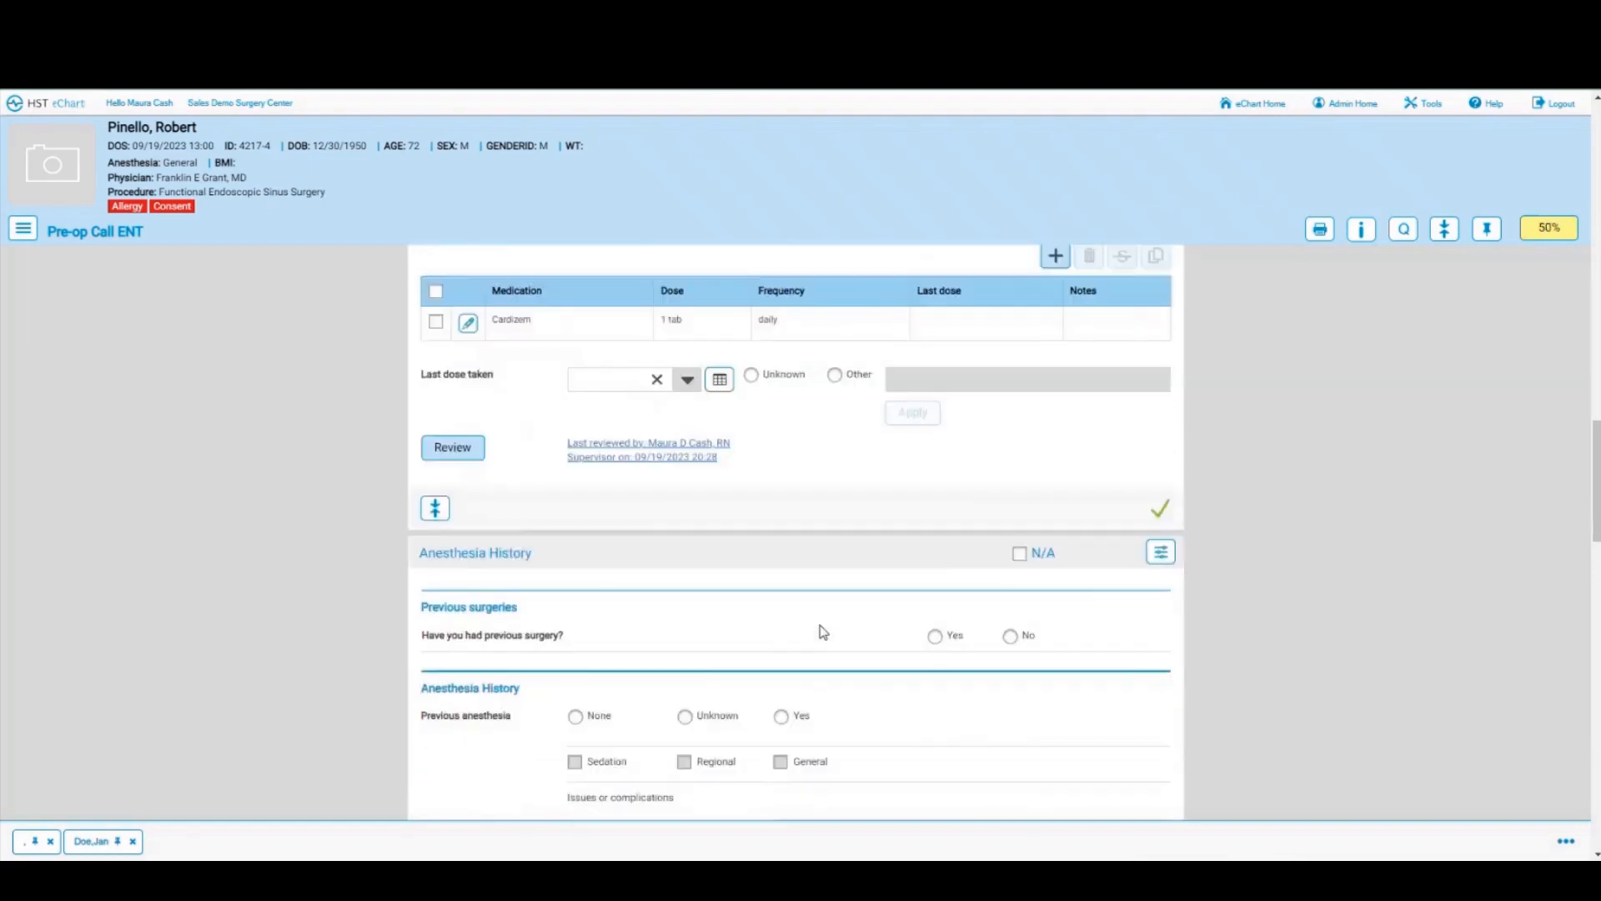
{"action": "scroll", "coordinate": [824, 631], "scroll_direction": "down", "scroll_amount": 1}
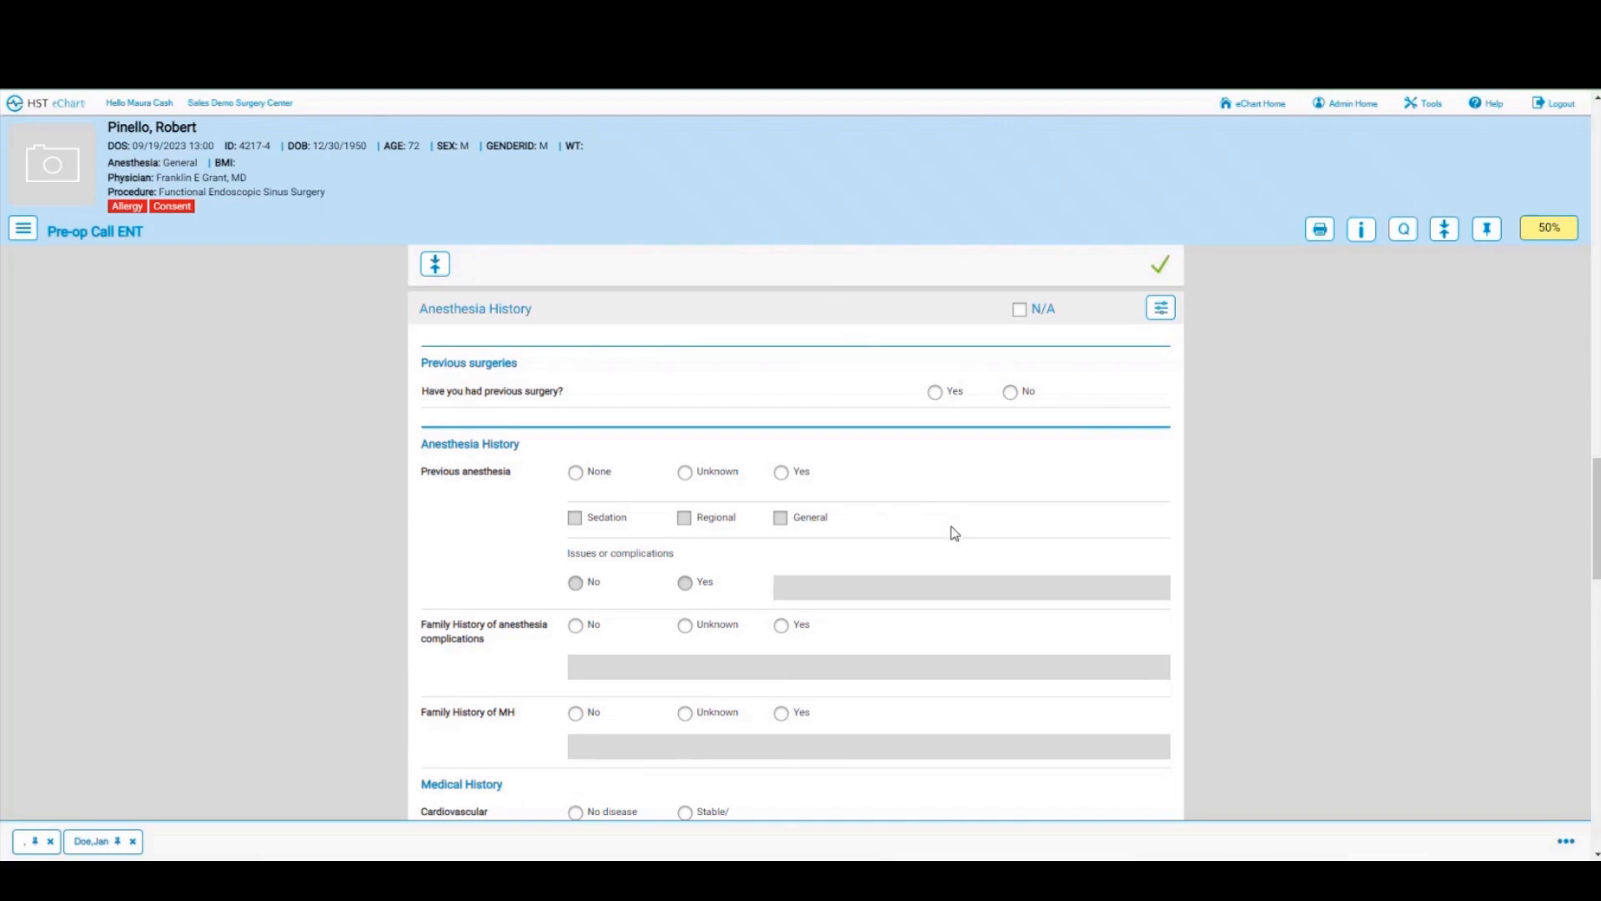
{"action": "scroll", "coordinate": [954, 533], "scroll_direction": "down", "scroll_amount": 4}
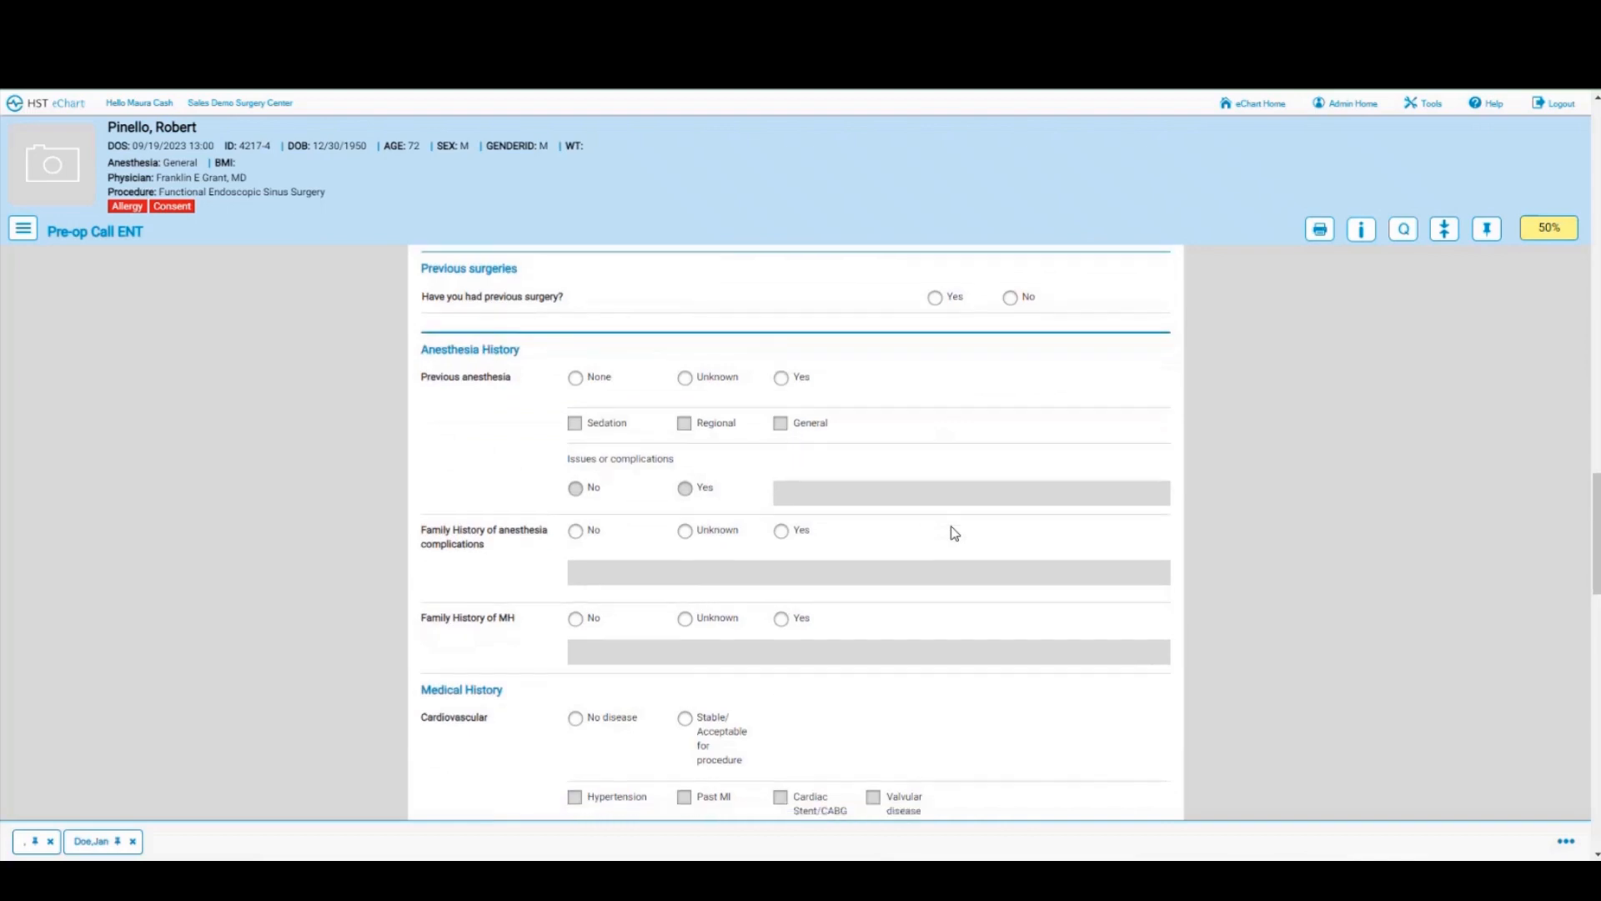
{"action": "scroll", "coordinate": [955, 533], "scroll_direction": "down", "scroll_amount": 3}
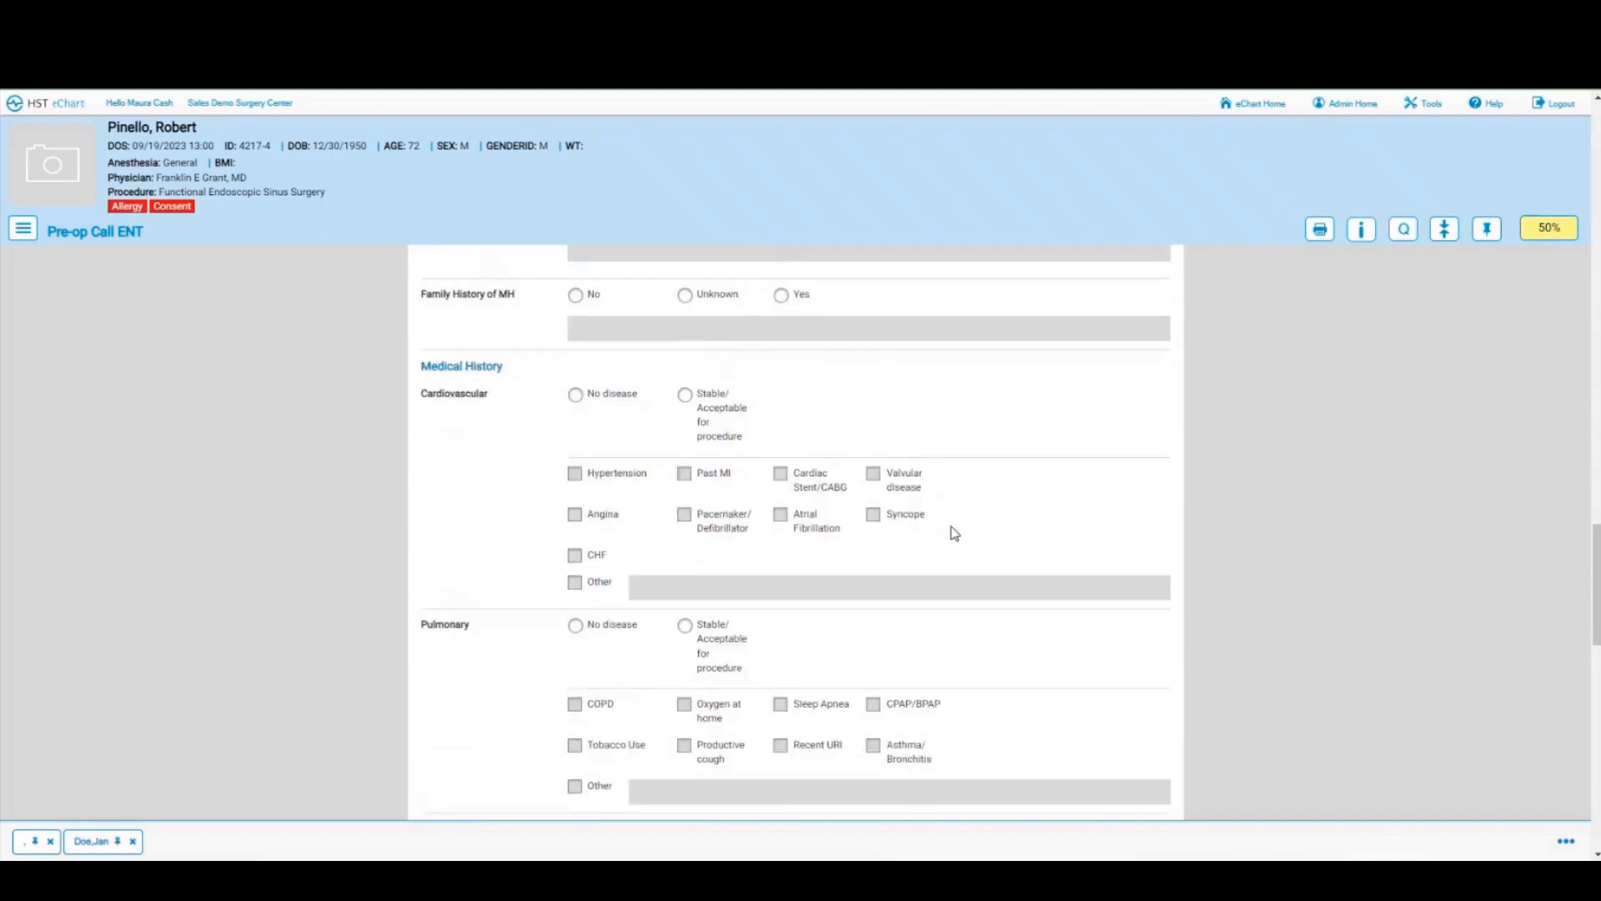
{"action": "scroll", "coordinate": [955, 533], "scroll_direction": "down", "scroll_amount": 4}
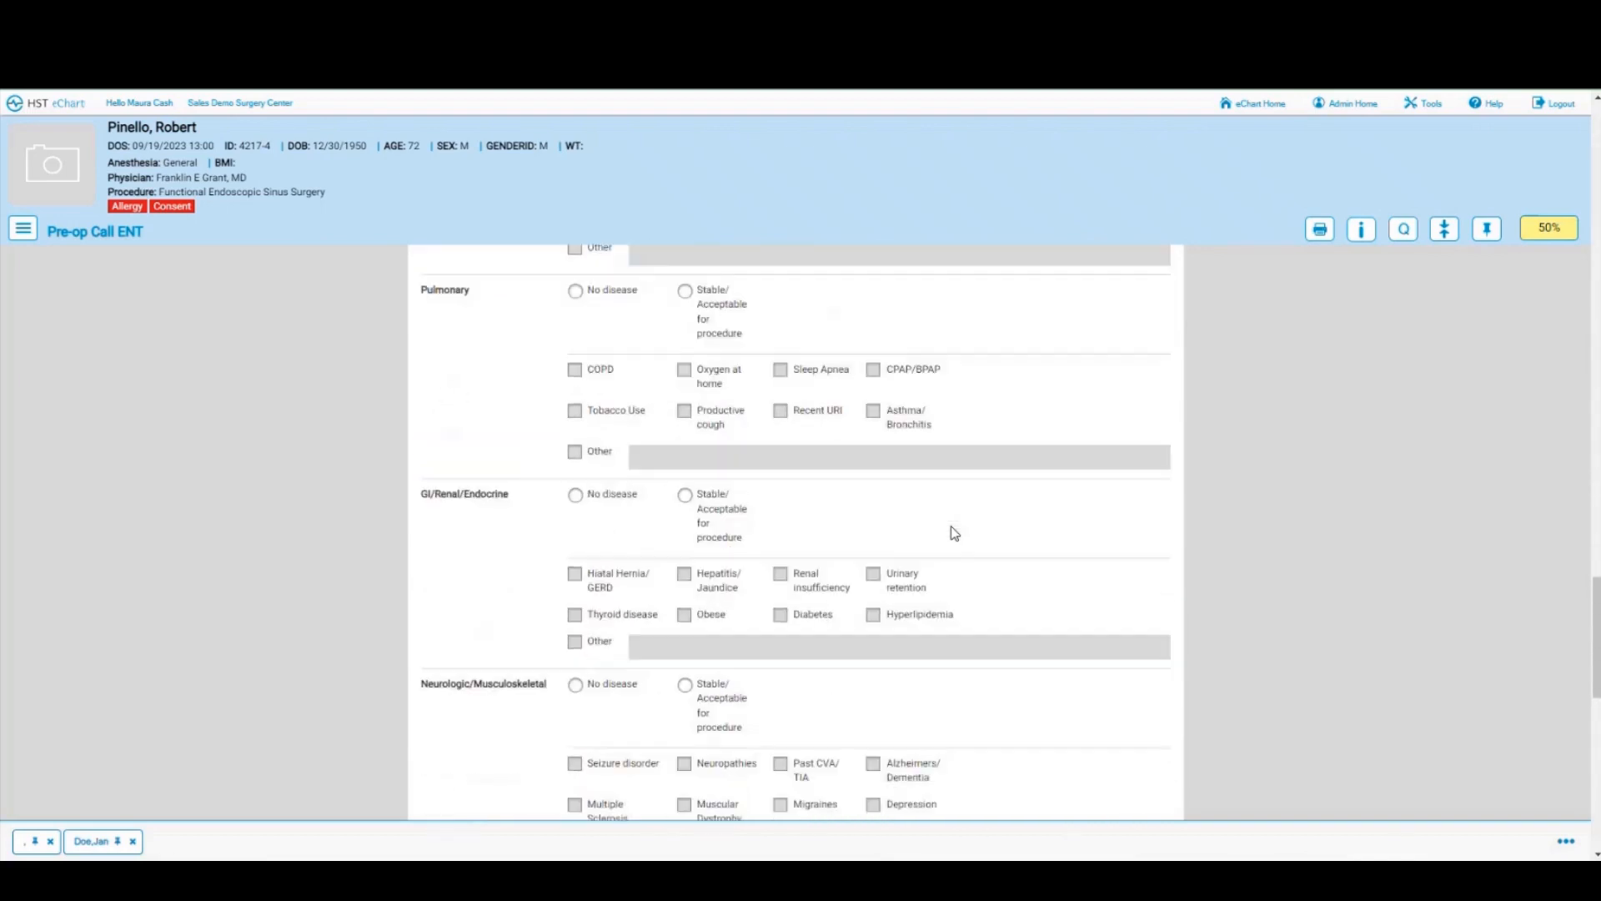
{"action": "scroll", "coordinate": [955, 533], "scroll_direction": "down", "scroll_amount": 2}
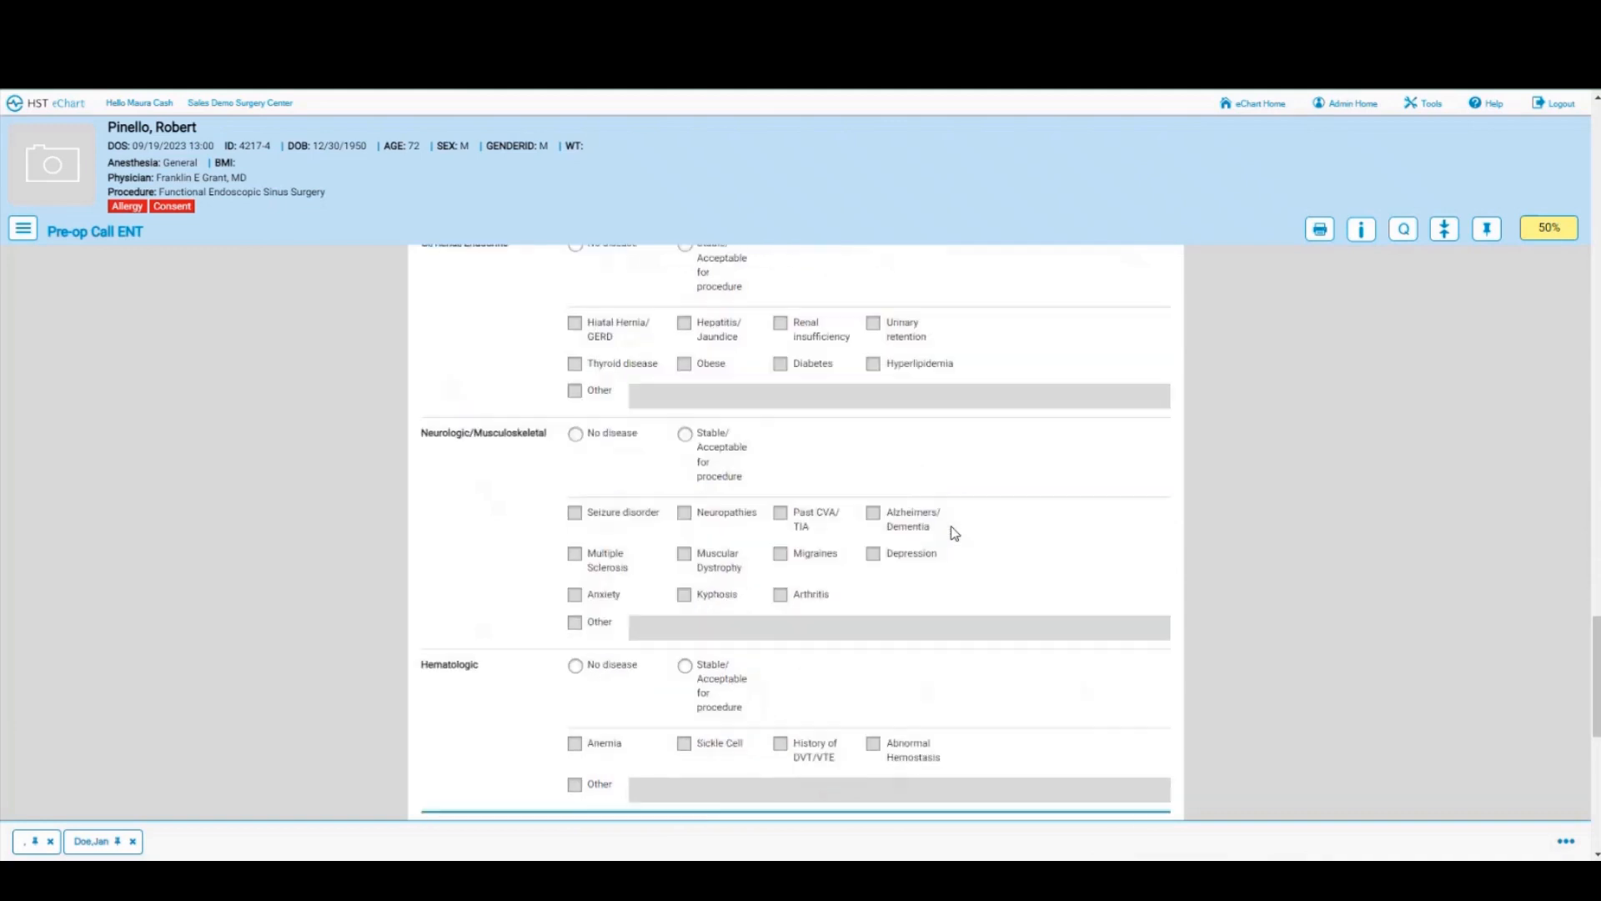
{"action": "scroll", "coordinate": [955, 533], "scroll_direction": "down", "scroll_amount": 1}
{"action": "scroll", "coordinate": [955, 533], "scroll_direction": "down", "scroll_amount": 2}
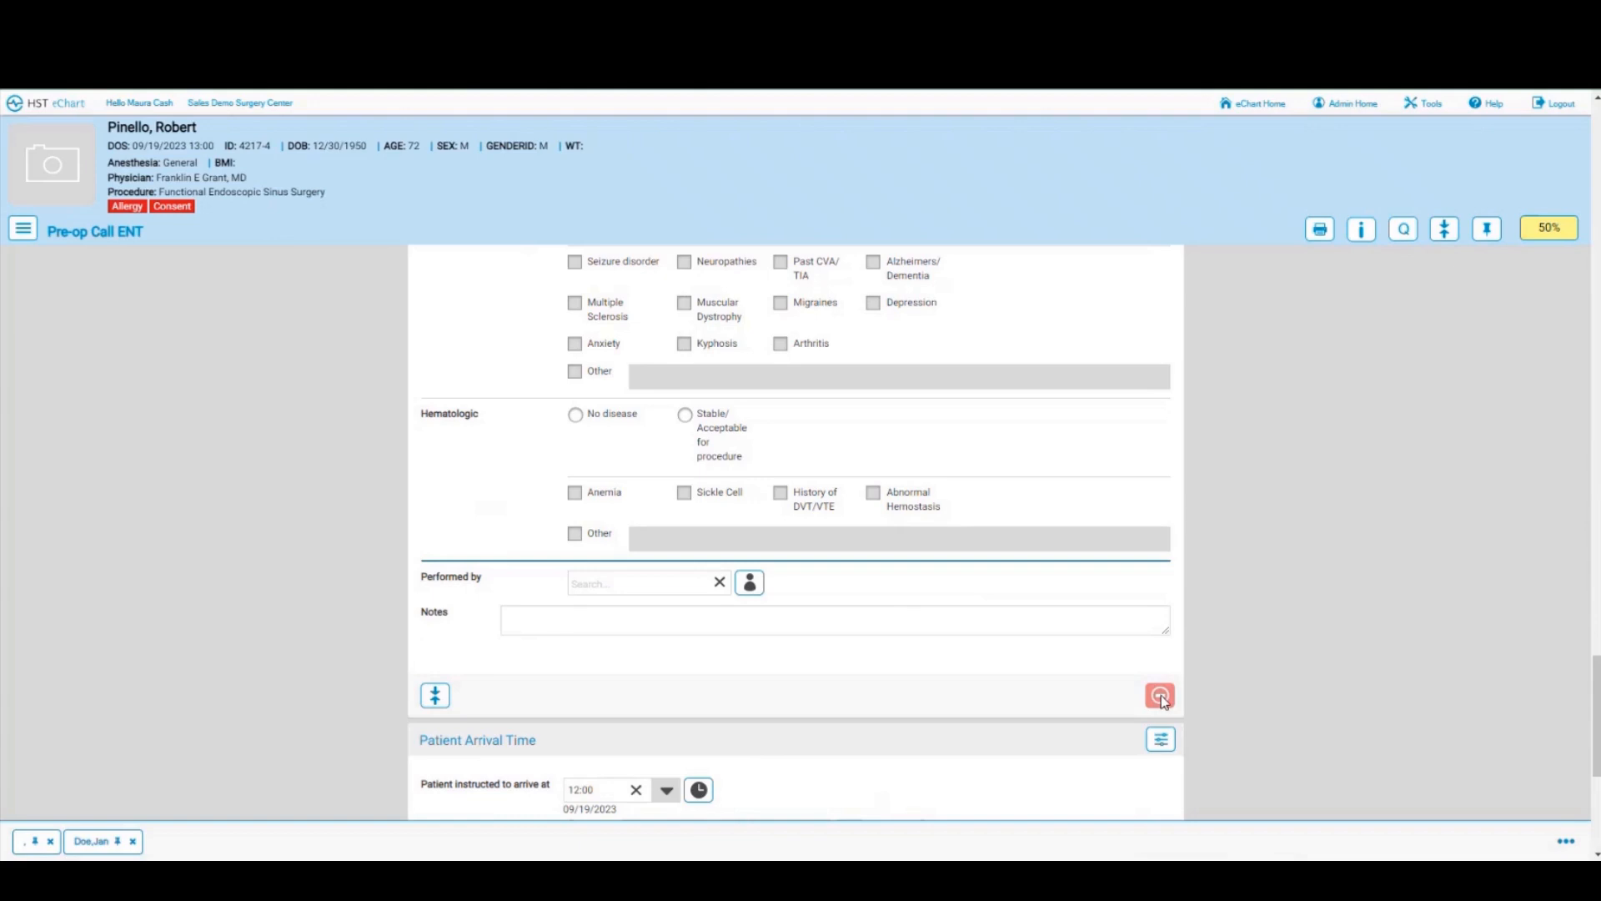
{"action": "left_click", "coordinate": [1161, 697]}
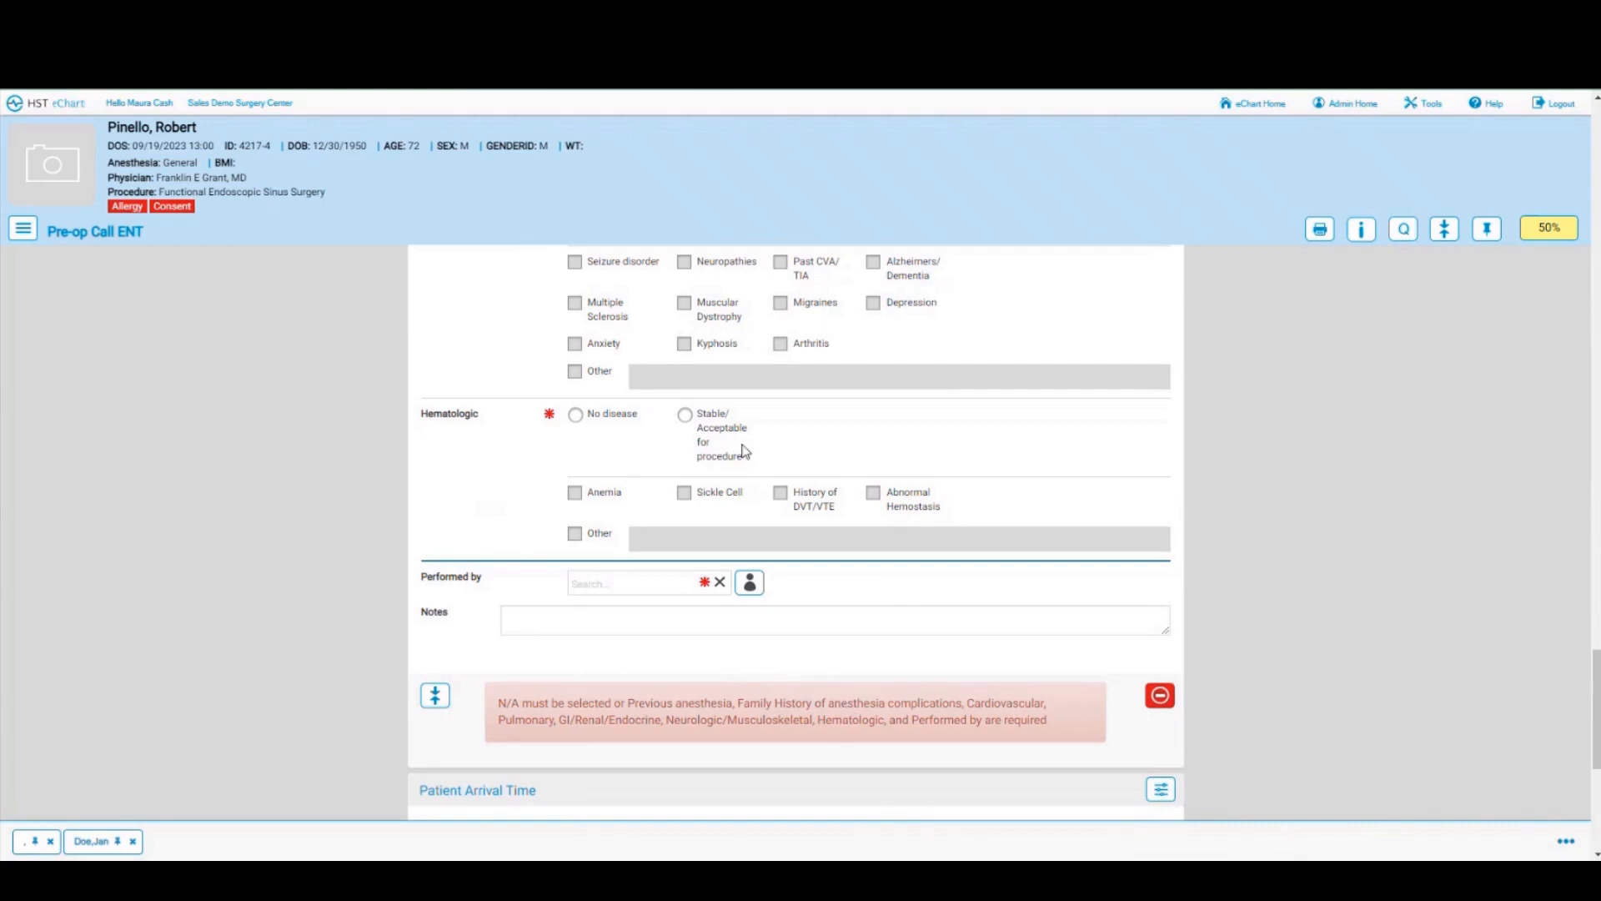
Step: Answer No to previous anesthesia, previous surgery and family anesthesia complications, and mark cardiovascular as no disease
{"action": "scroll", "coordinate": [745, 449], "scroll_direction": "up", "scroll_amount": 6}
{"action": "scroll", "coordinate": [744, 449], "scroll_direction": "up", "scroll_amount": 7}
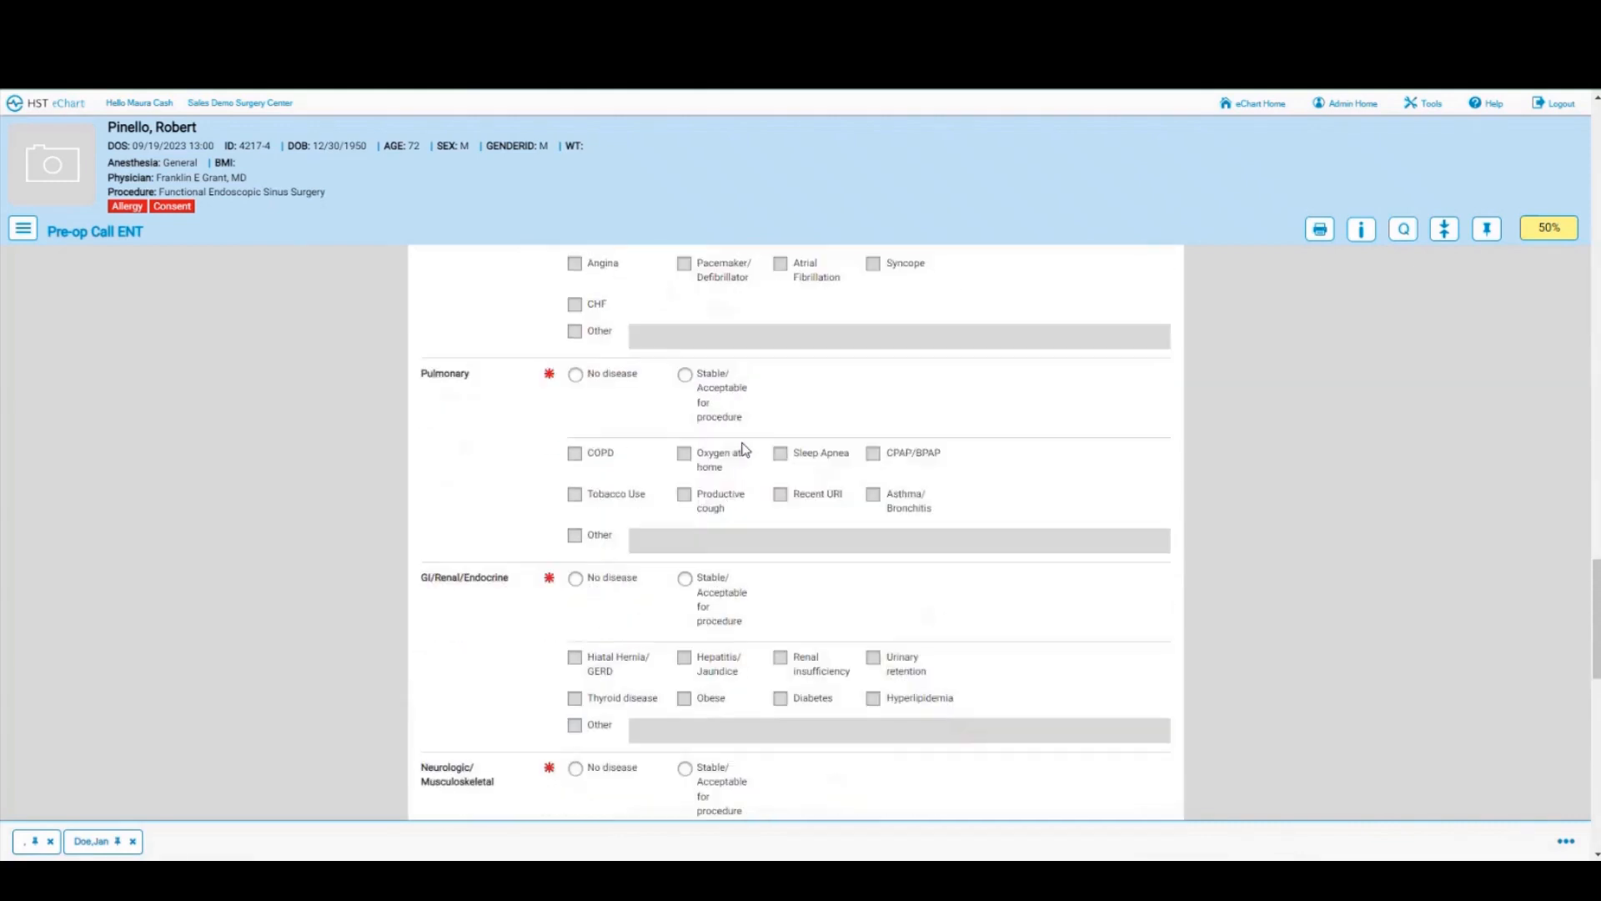
{"action": "scroll", "coordinate": [745, 449], "scroll_direction": "up", "scroll_amount": 1}
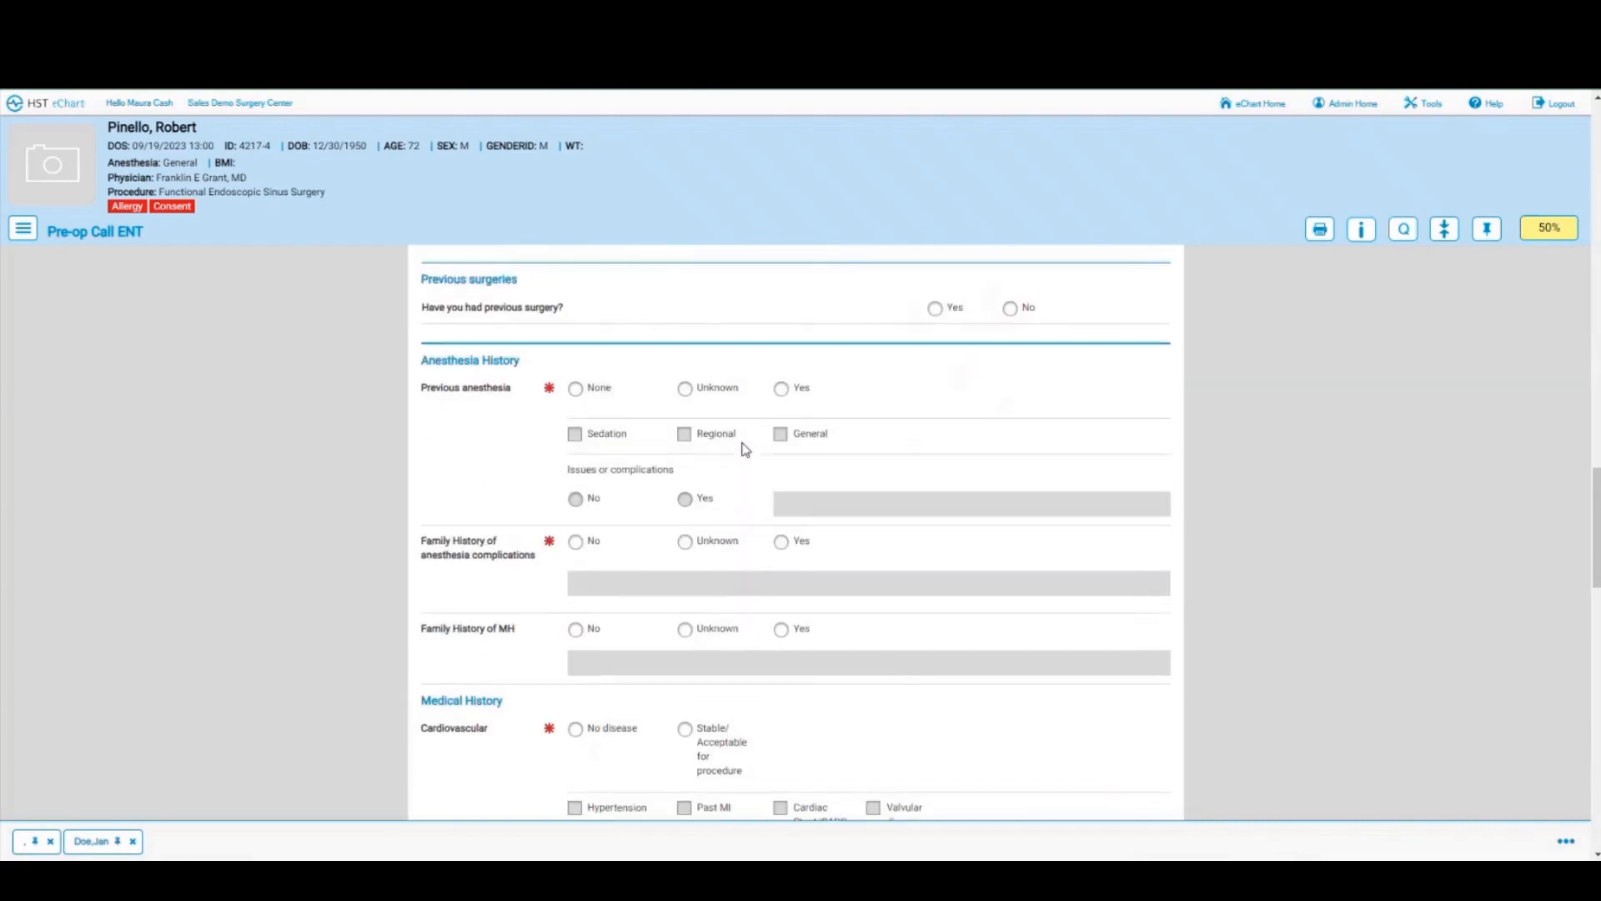
{"action": "left_click", "coordinate": [577, 392]}
{"action": "left_click", "coordinate": [1010, 309]}
{"action": "left_click", "coordinate": [576, 542]}
{"action": "left_click", "coordinate": [576, 729]}
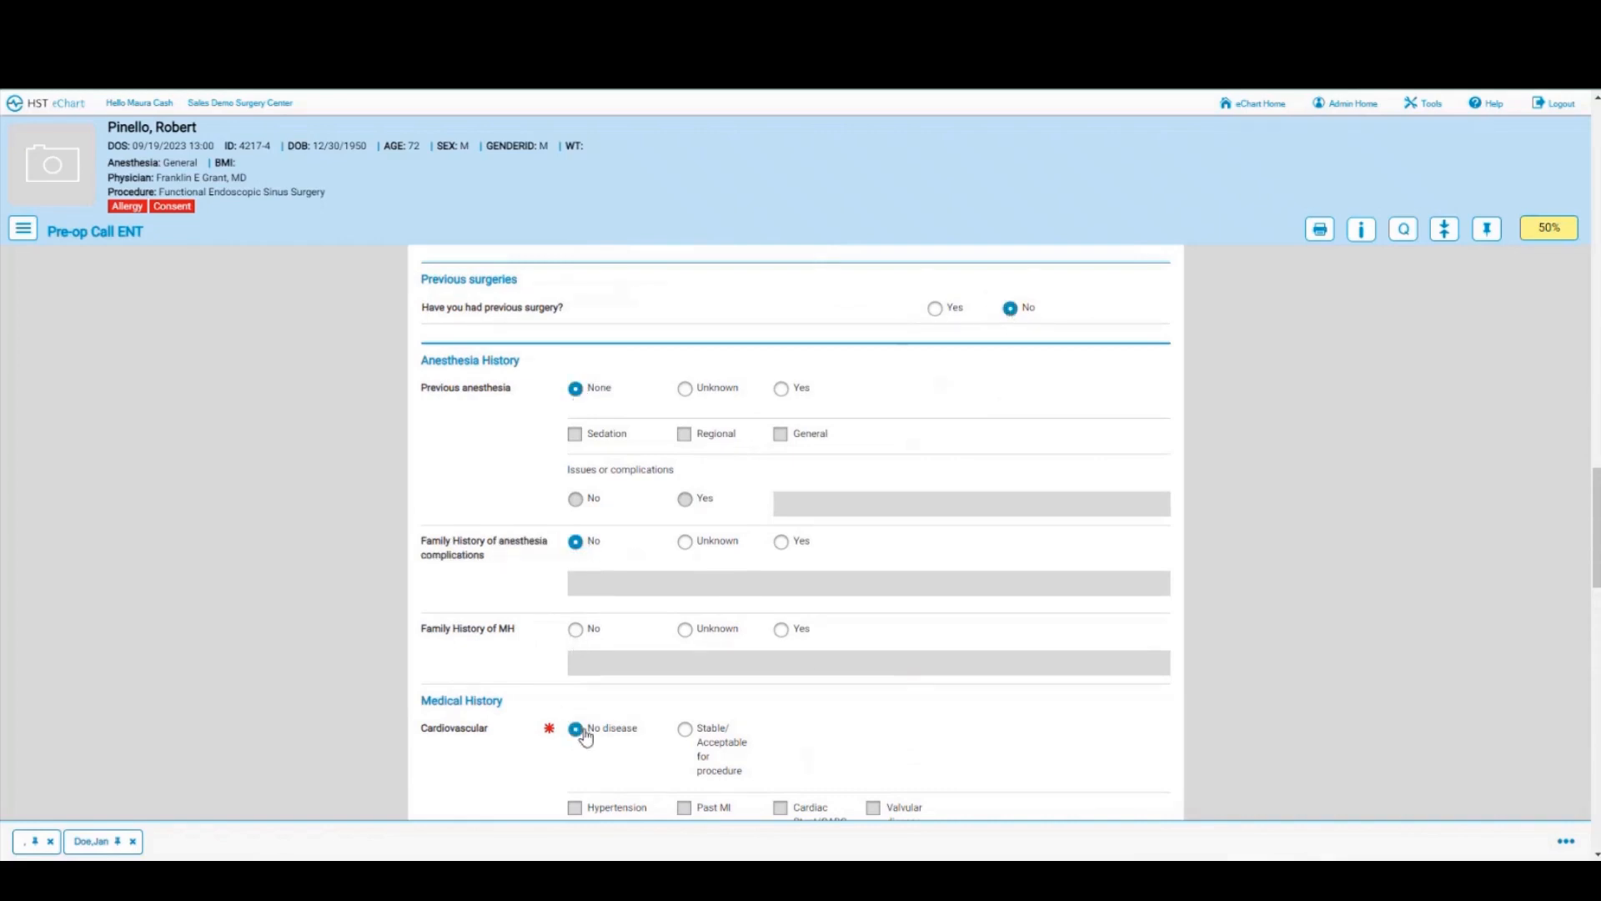
Step: Mark pulmonary, GI/Renal/Endocrine, neurologic and hematologic history as no disease, recording yourself as performer
{"action": "scroll", "coordinate": [823, 639], "scroll_direction": "down", "scroll_amount": 5}
{"action": "left_click", "coordinate": [575, 542]}
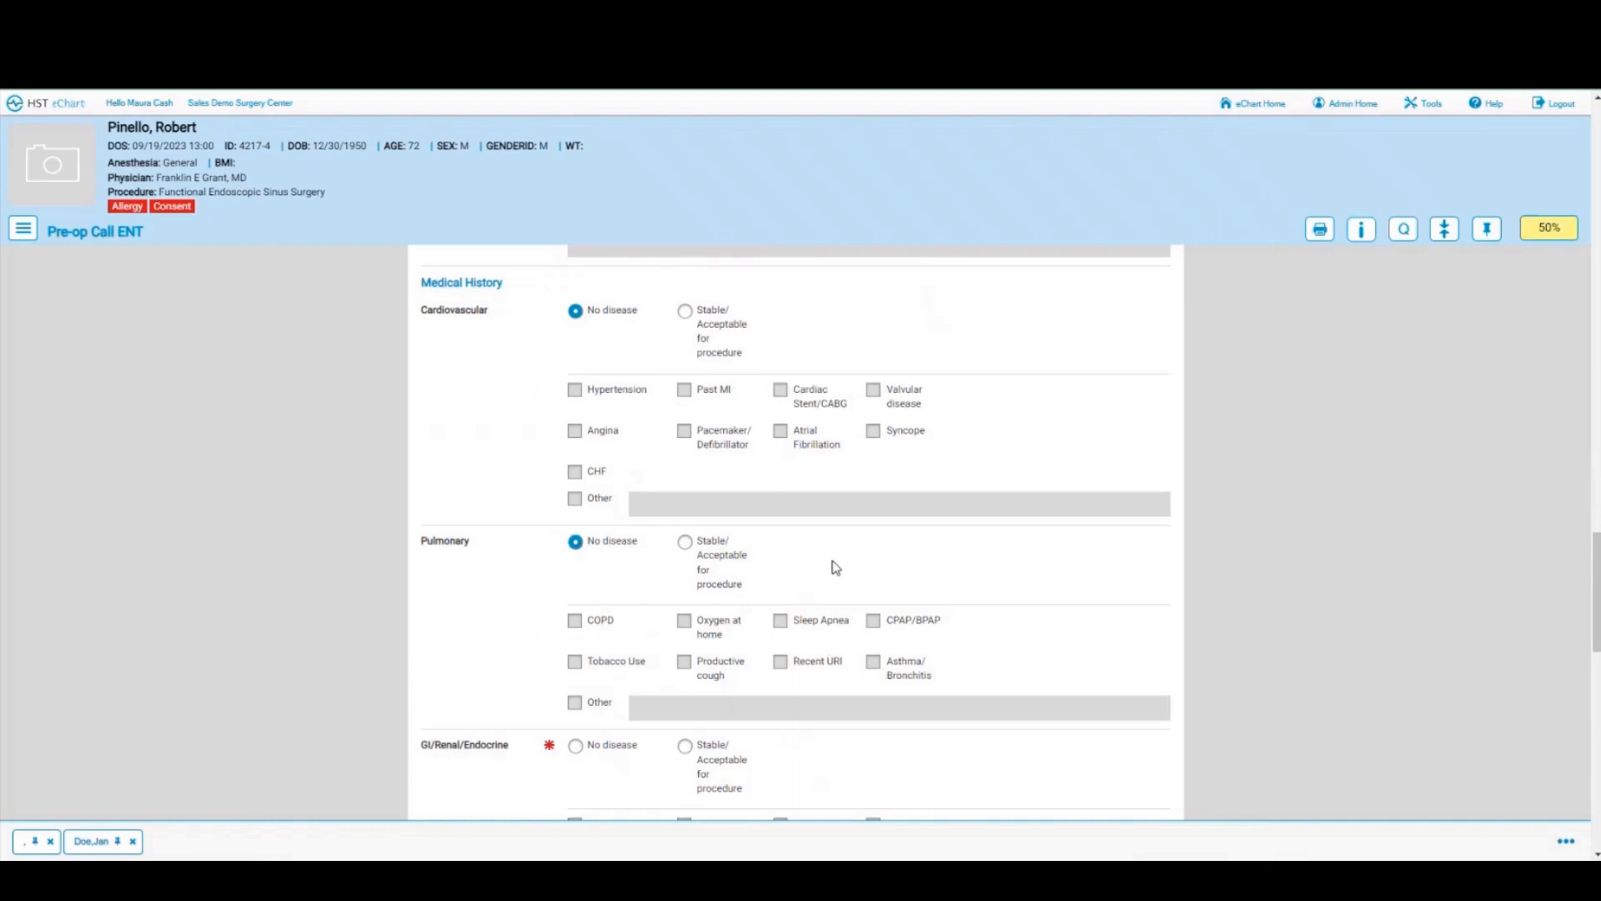
{"action": "scroll", "coordinate": [833, 564], "scroll_direction": "down", "scroll_amount": 3}
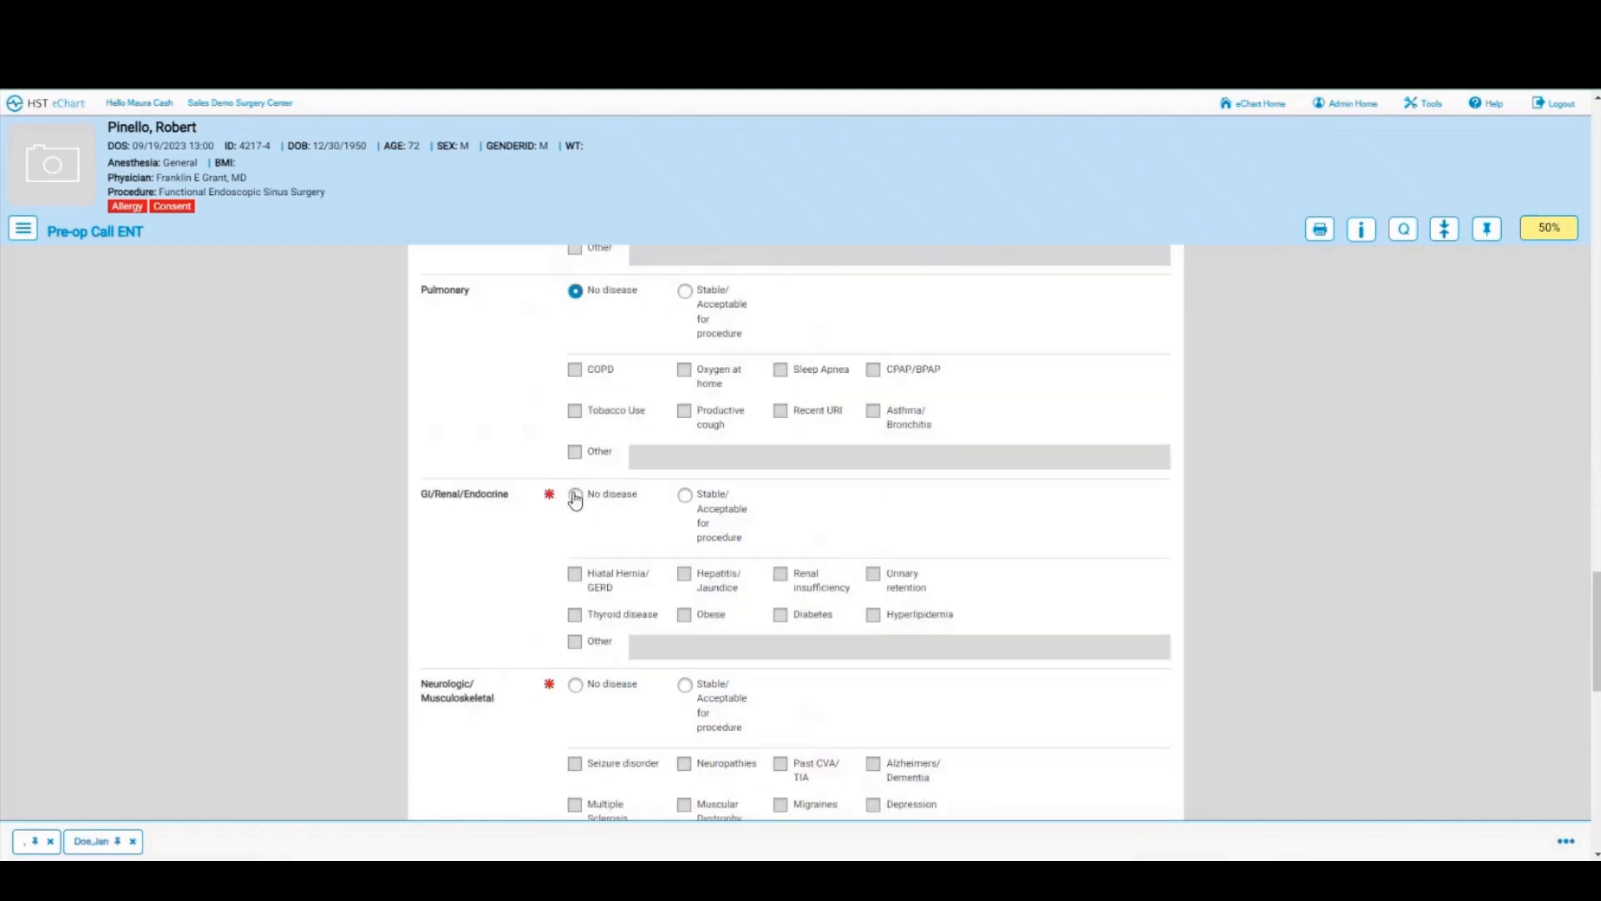
{"action": "left_click", "coordinate": [575, 495]}
{"action": "scroll", "coordinate": [777, 517], "scroll_direction": "down", "scroll_amount": 3}
{"action": "left_click", "coordinate": [575, 435]}
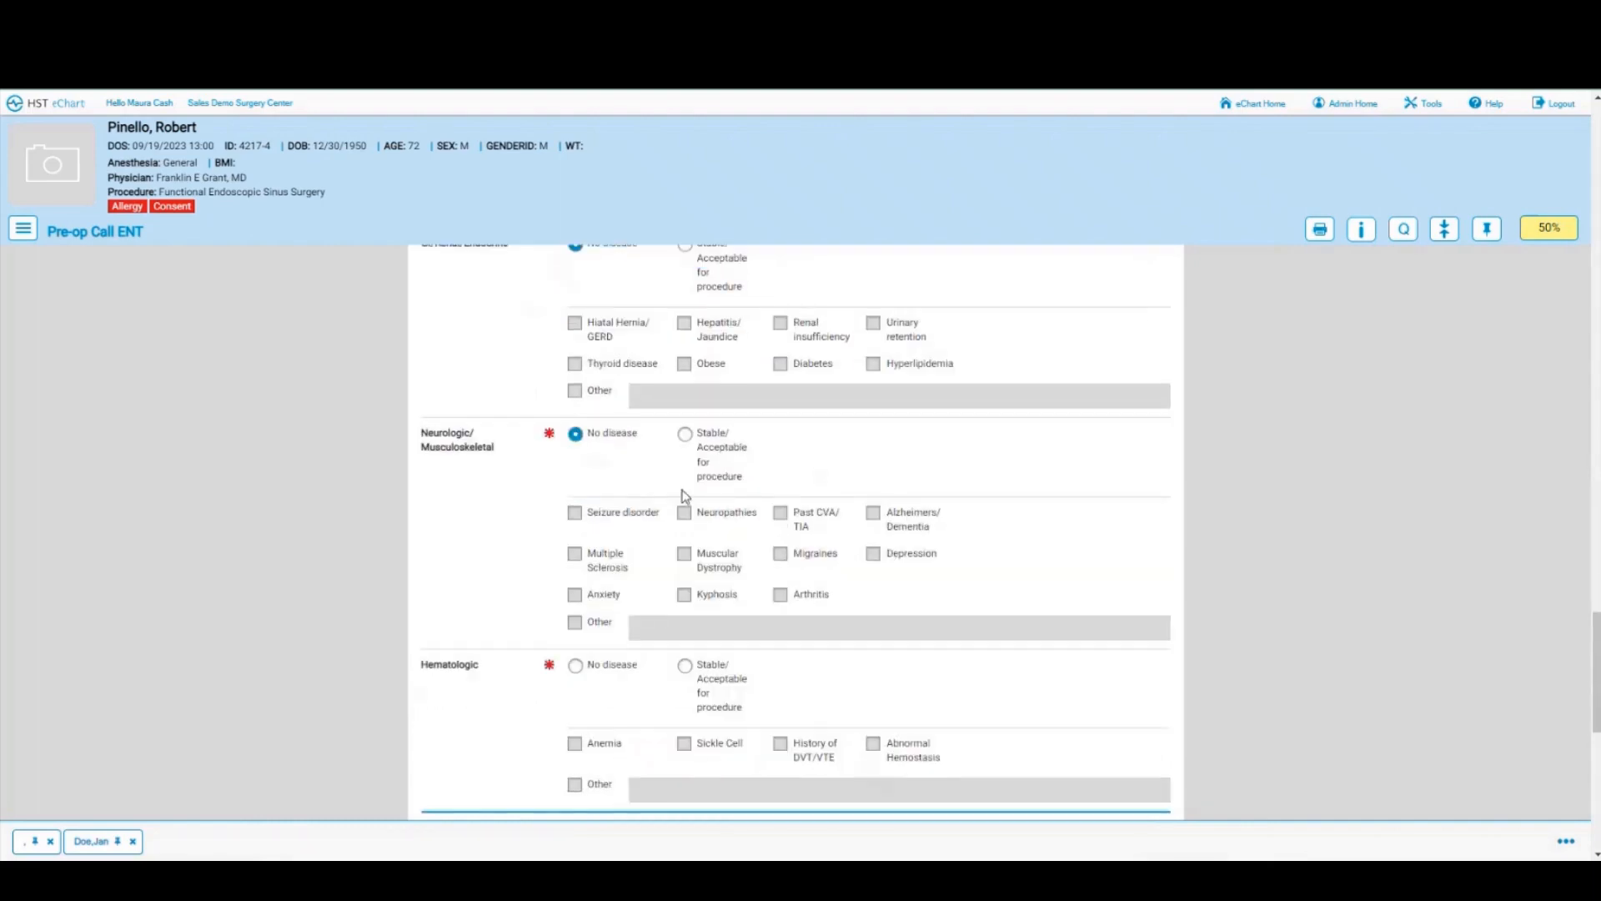
{"action": "scroll", "coordinate": [687, 497], "scroll_direction": "down", "scroll_amount": 2}
{"action": "left_click", "coordinate": [687, 500]}
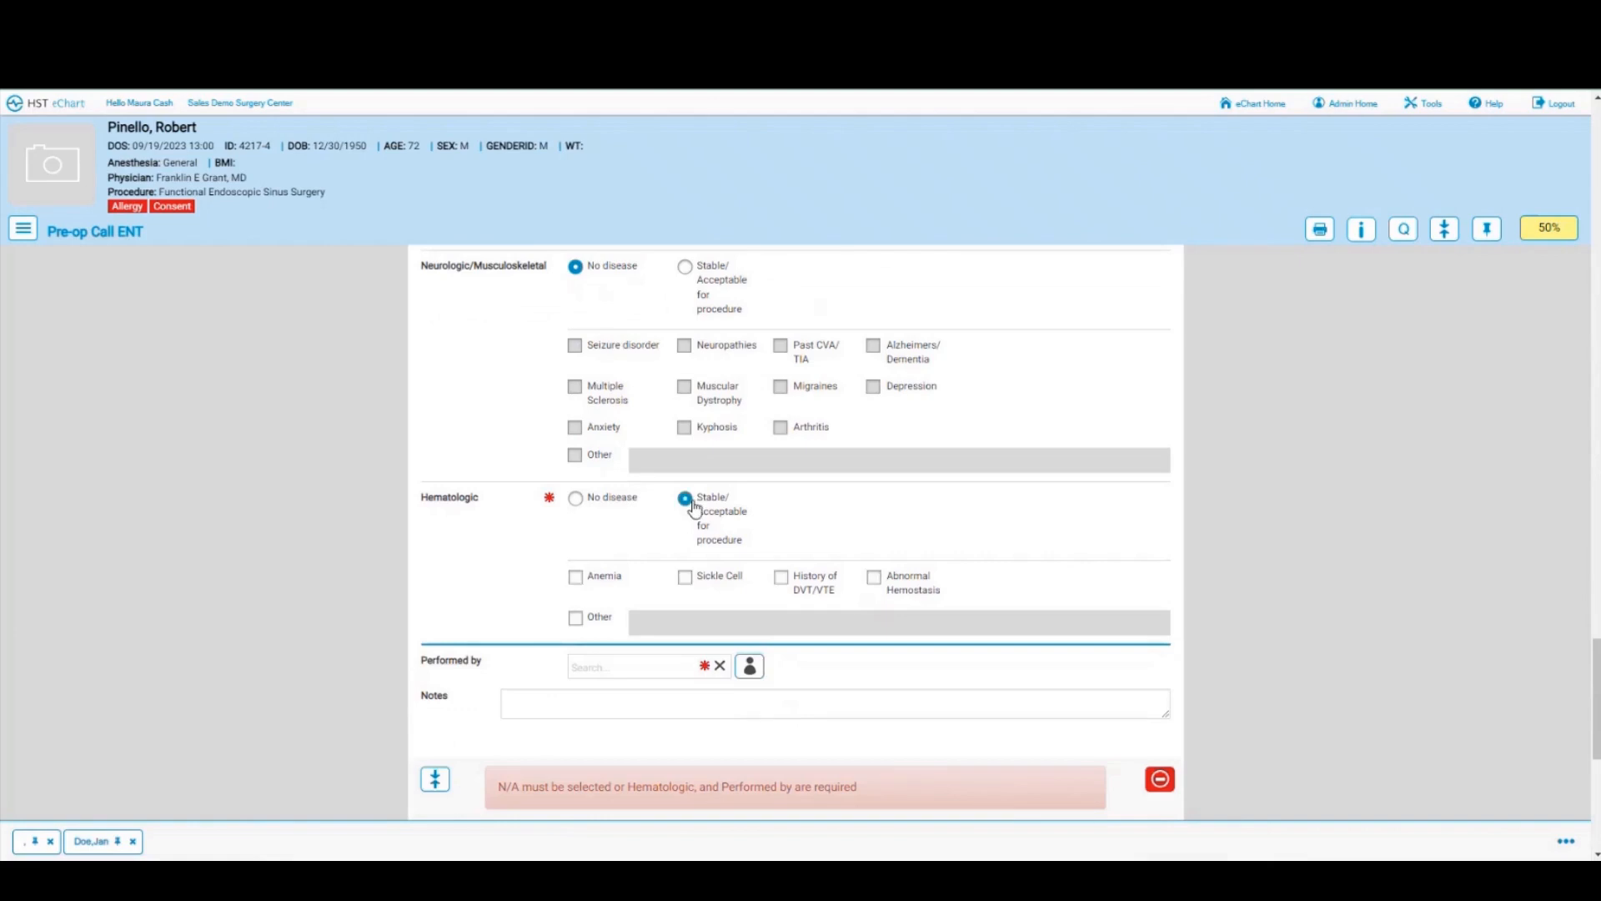
{"action": "left_click", "coordinate": [576, 498]}
{"action": "scroll", "coordinate": [667, 542], "scroll_direction": "down", "scroll_amount": 1}
{"action": "left_click", "coordinate": [750, 582]}
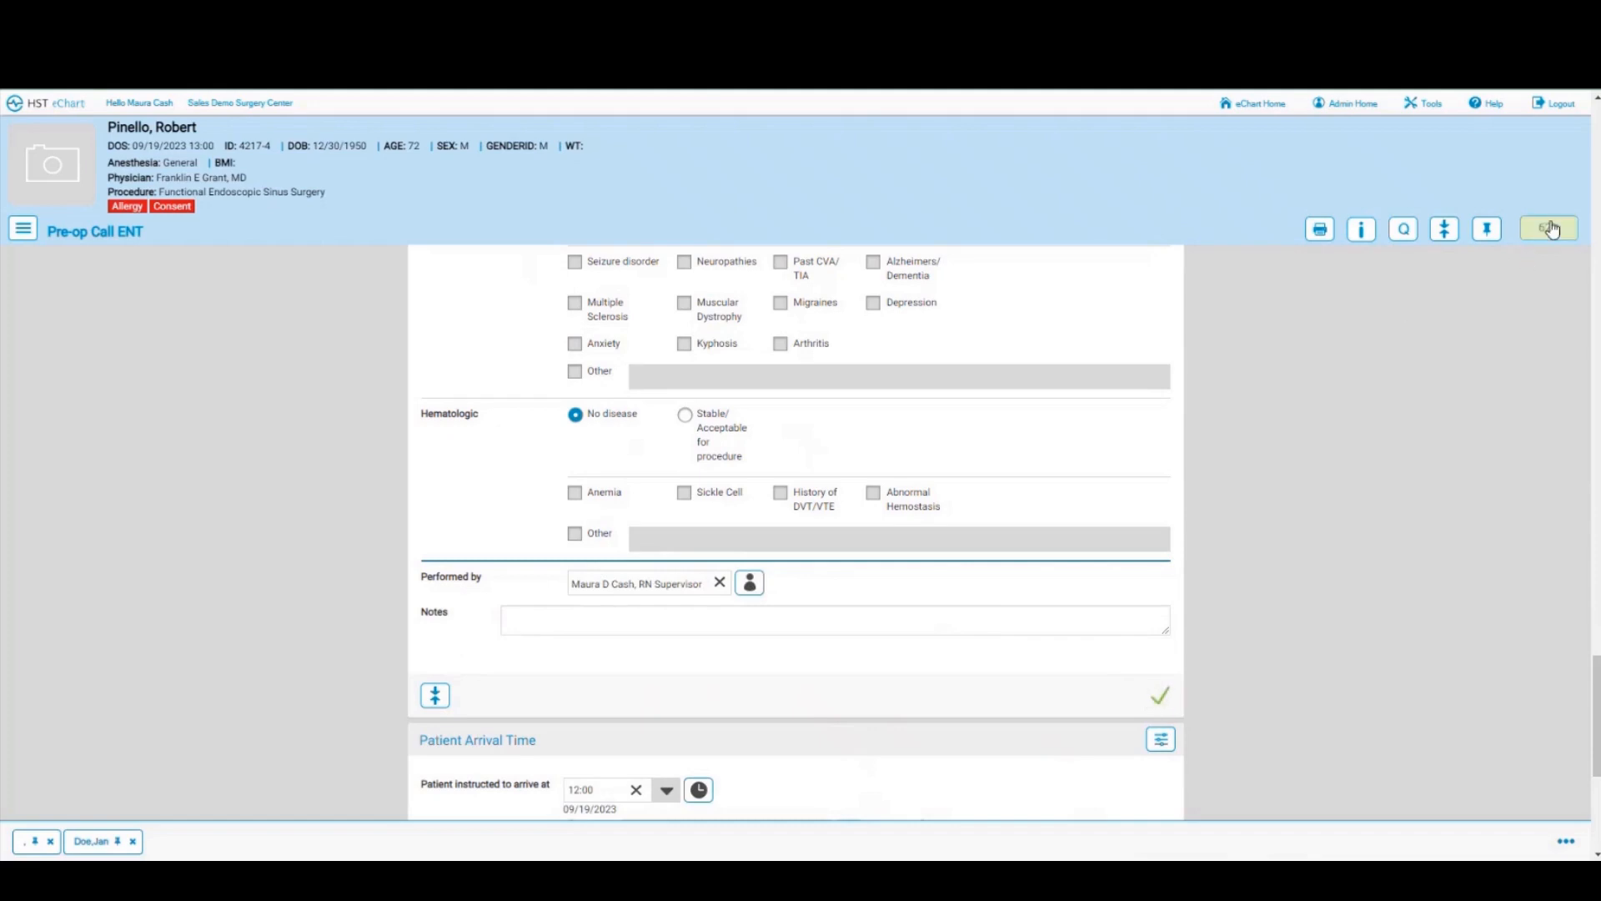
Step: Record staff as giver of the arrival time and tick the driver, NPO, insurance/ID and medication-list instructions
{"action": "scroll", "coordinate": [745, 617], "scroll_direction": "down", "scroll_amount": 3}
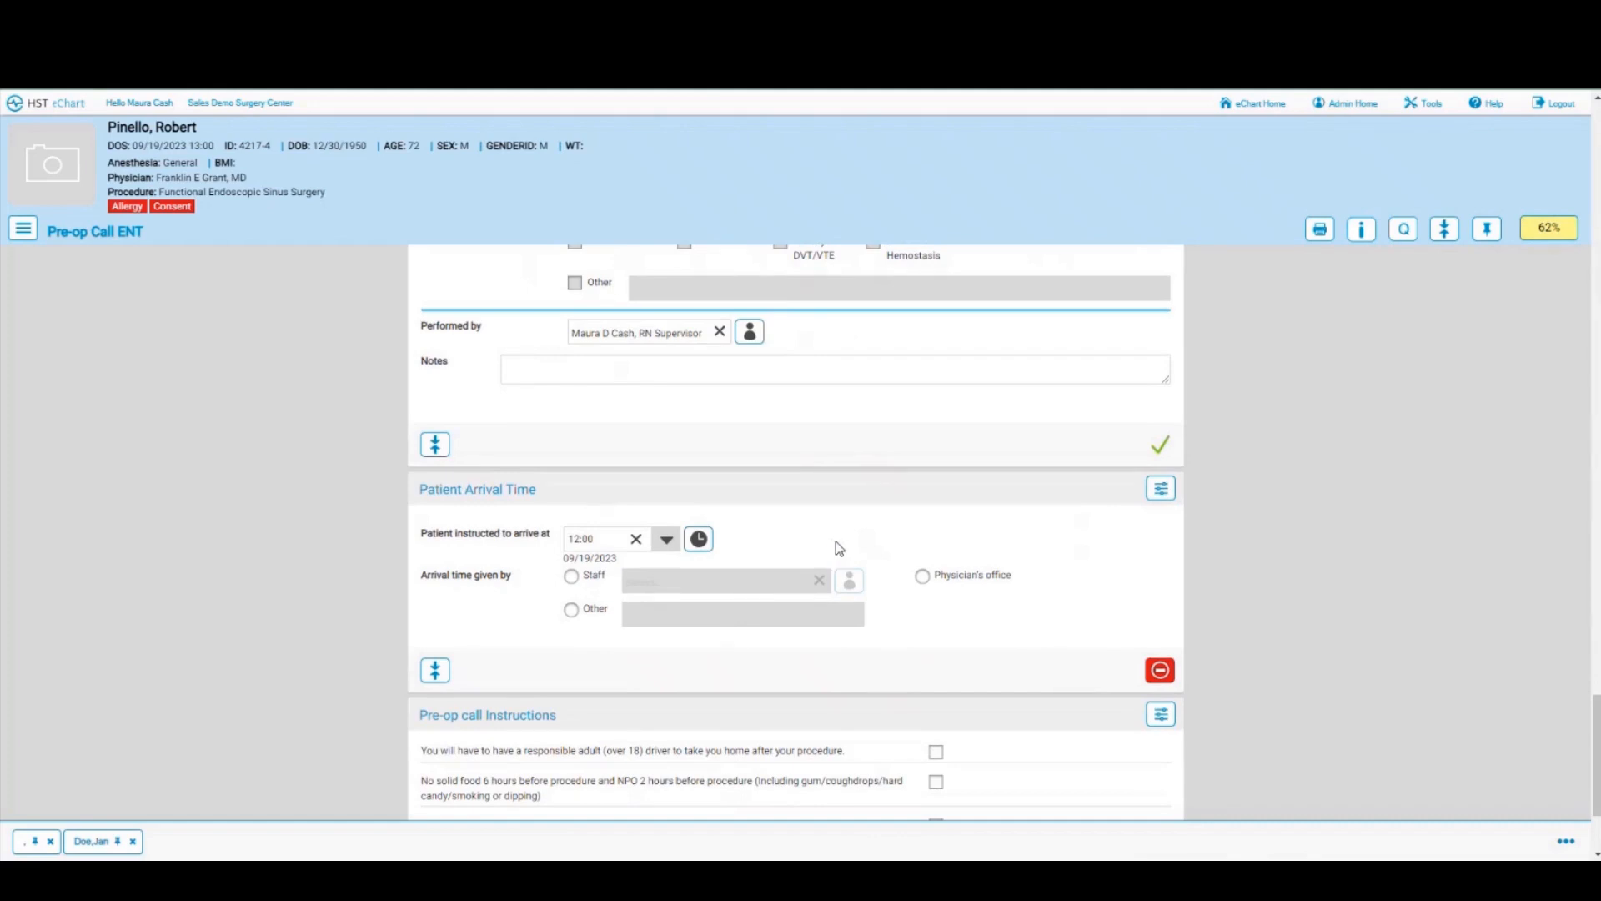
{"action": "left_click", "coordinate": [572, 576]}
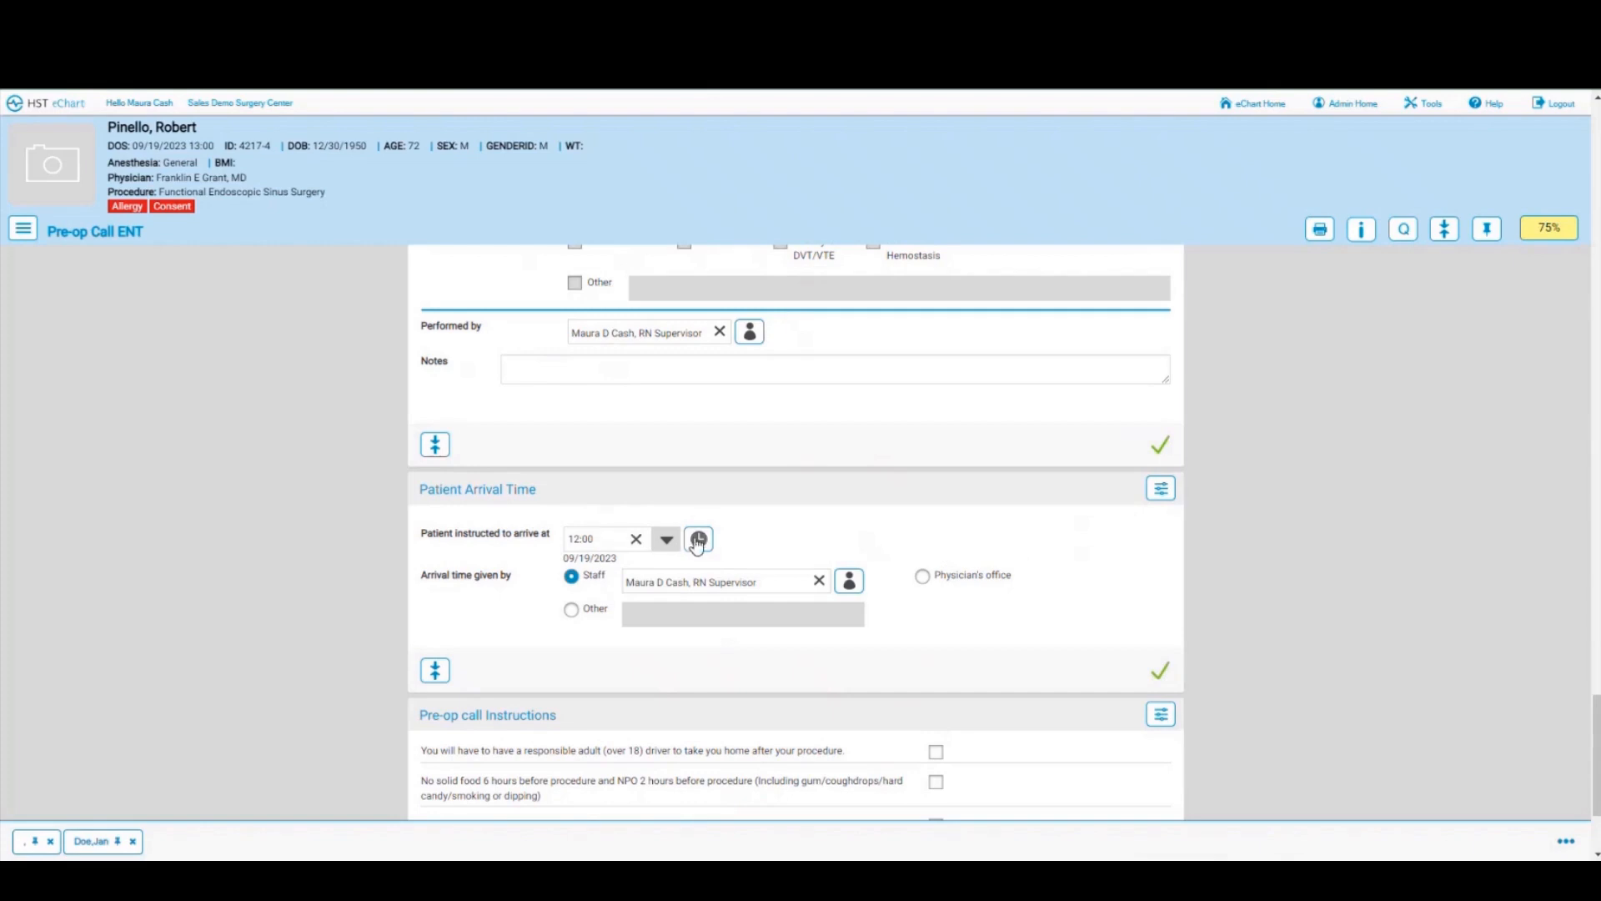
{"action": "scroll", "coordinate": [707, 584], "scroll_direction": "down", "scroll_amount": 2}
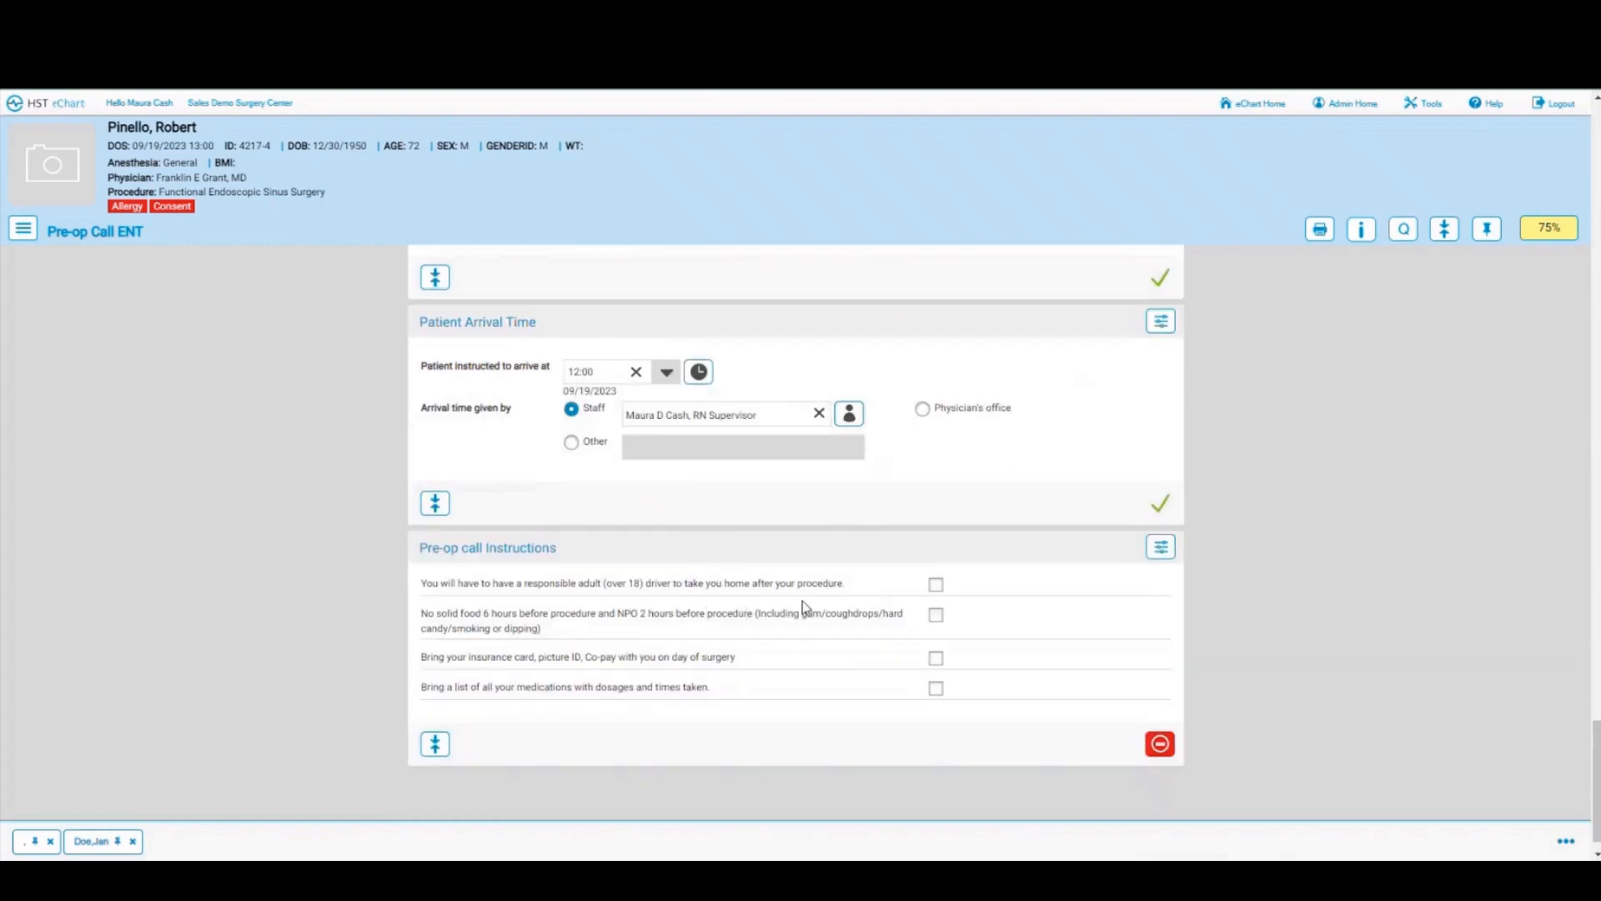
{"action": "left_click", "coordinate": [935, 585]}
{"action": "left_click", "coordinate": [936, 614]}
{"action": "left_click", "coordinate": [936, 658]}
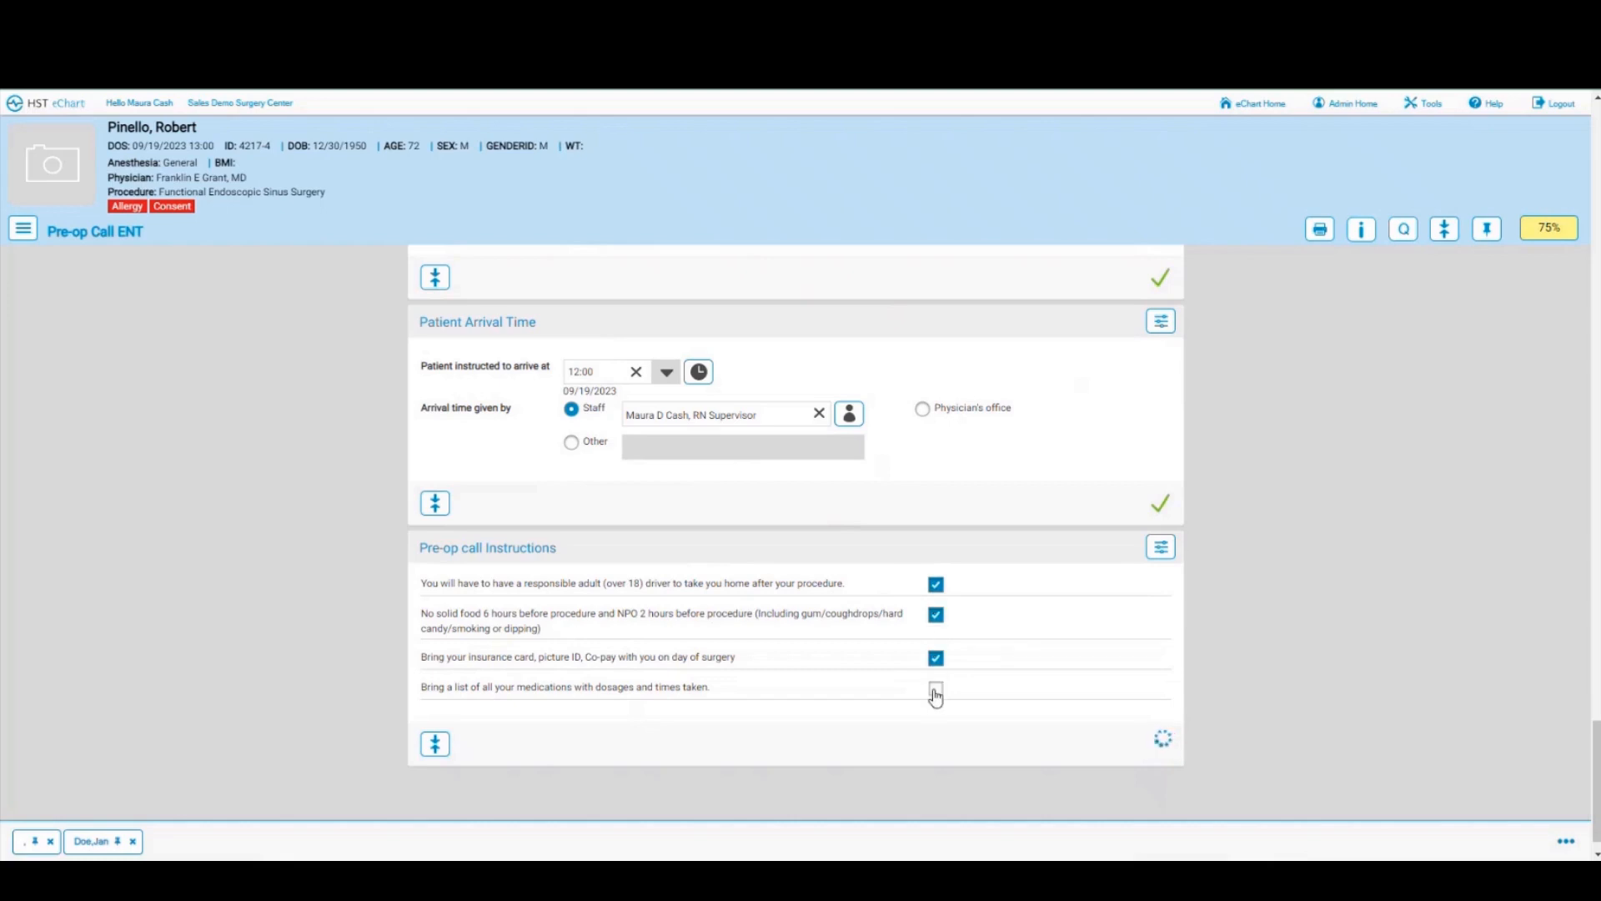
{"action": "left_click", "coordinate": [936, 688]}
Step: Answer No to travel, COVID contact, fever, breathing difficulty, cough, shortness of breath and current symptoms
{"action": "left_click", "coordinate": [1548, 238]}
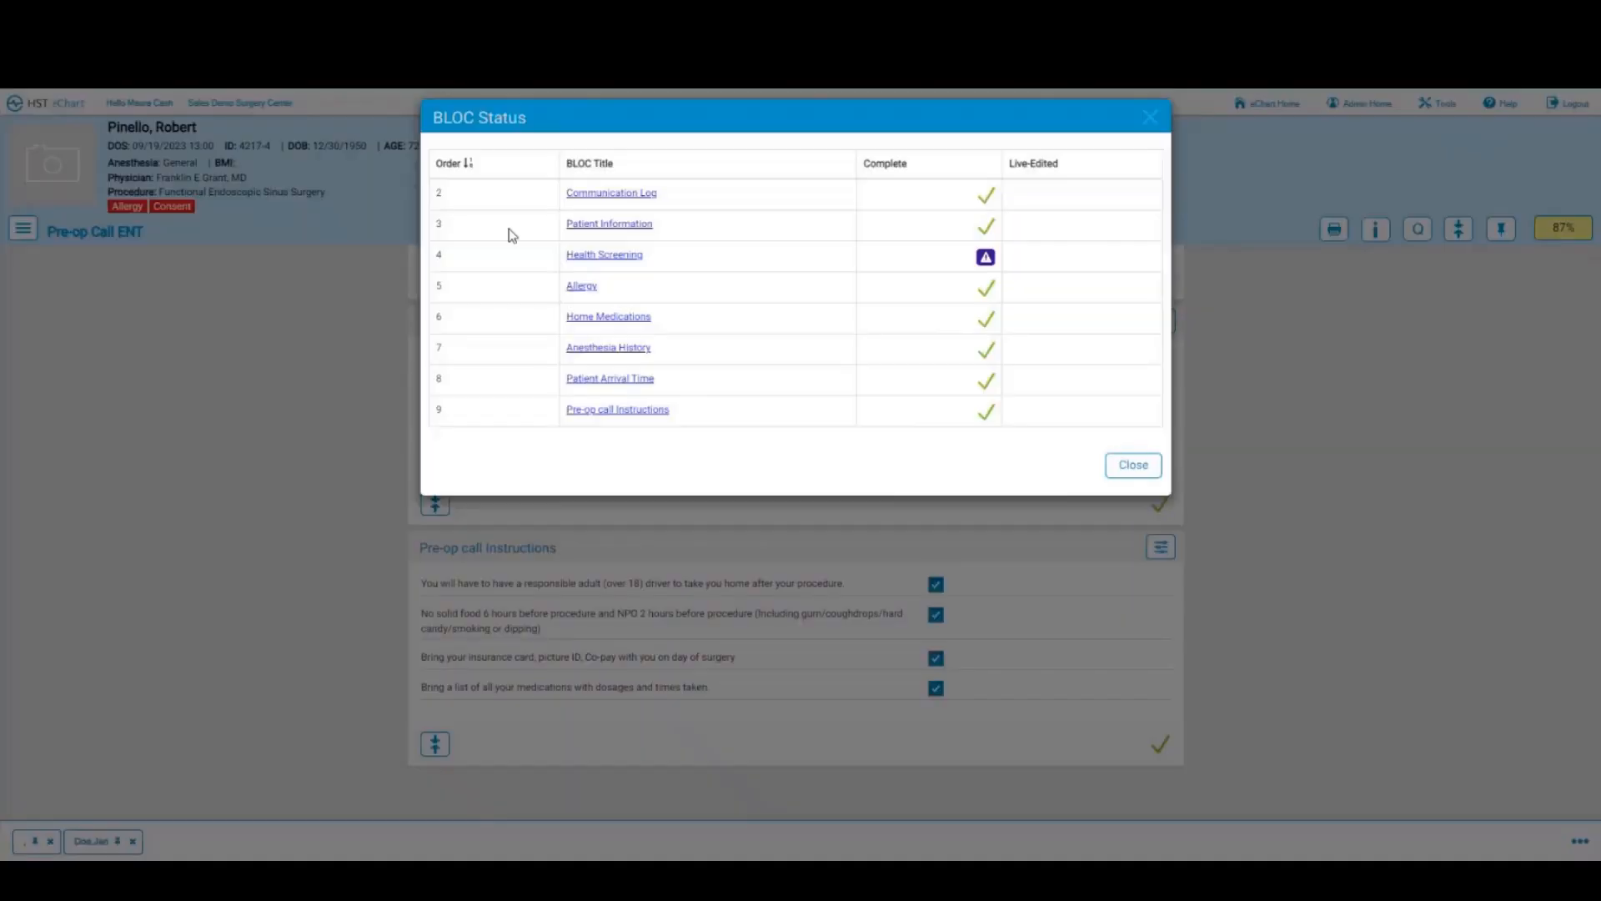
{"action": "left_click", "coordinate": [581, 257]}
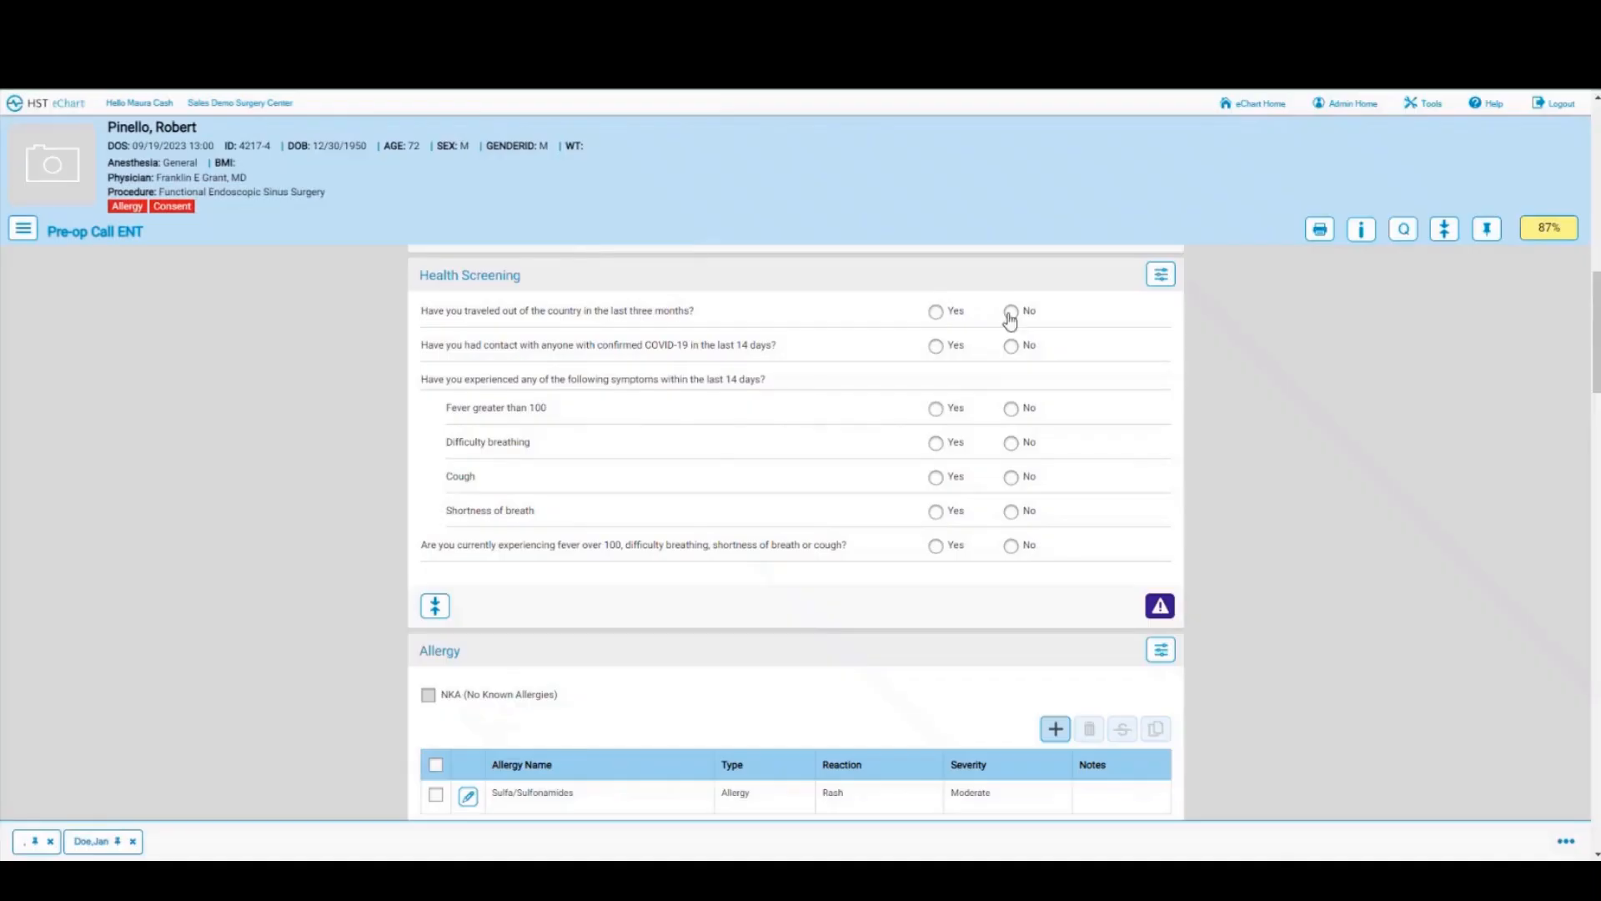
{"action": "left_click", "coordinate": [1012, 312]}
{"action": "left_click", "coordinate": [1012, 346]}
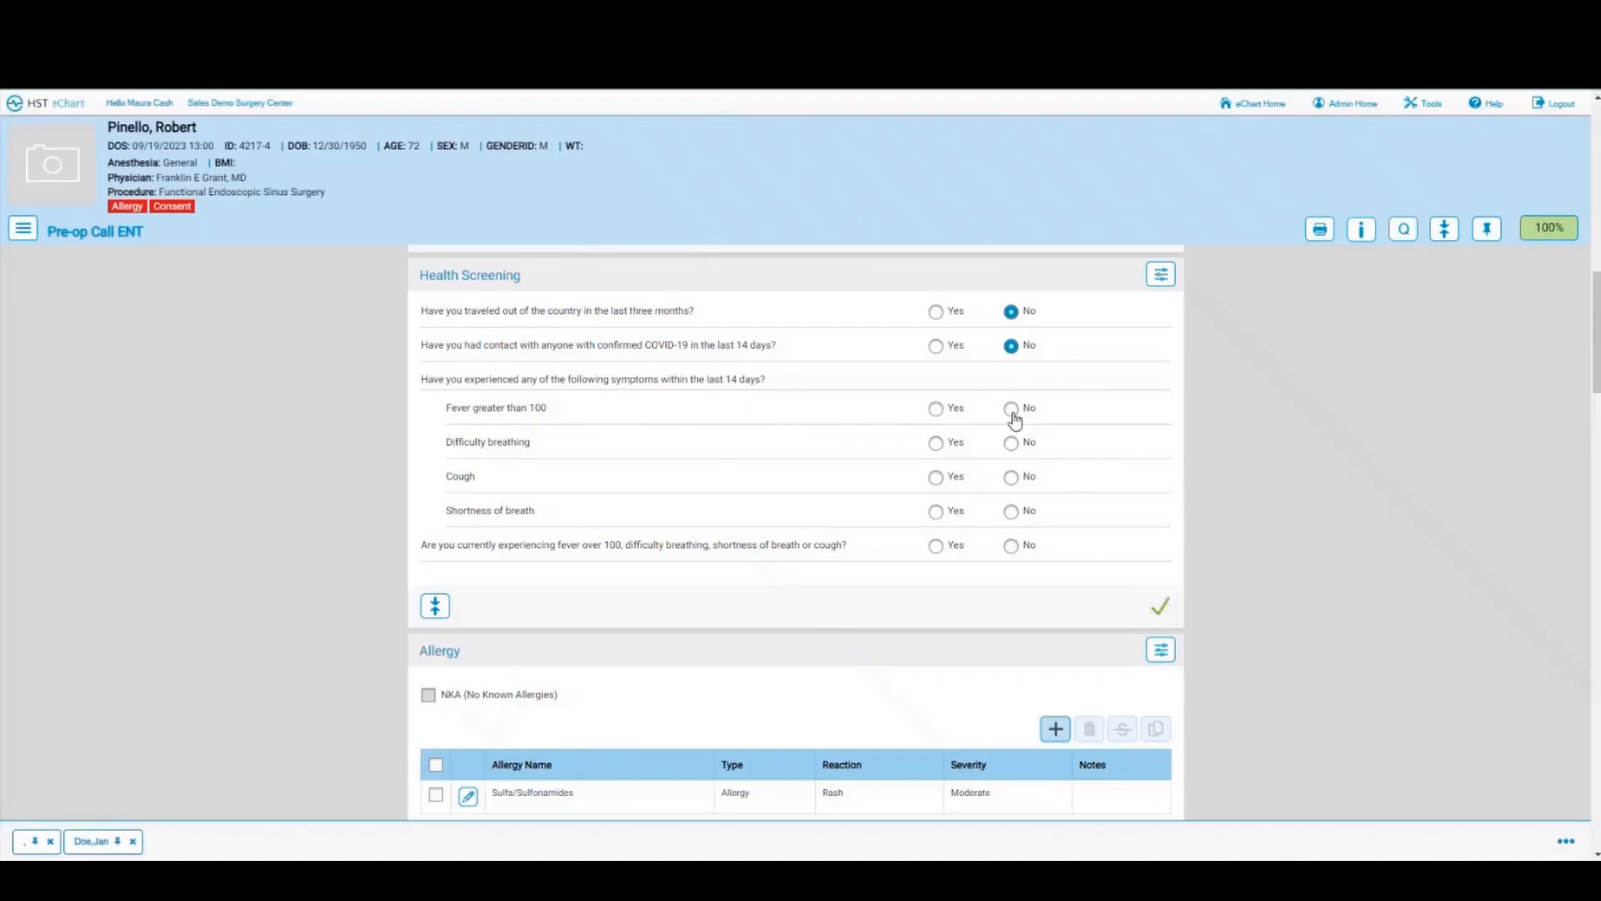
{"action": "left_click", "coordinate": [1011, 409]}
{"action": "left_click", "coordinate": [1012, 445]}
{"action": "left_click", "coordinate": [1011, 478]}
{"action": "left_click", "coordinate": [1012, 512]}
{"action": "left_click", "coordinate": [1012, 548]}
{"action": "left_click", "coordinate": [22, 235]}
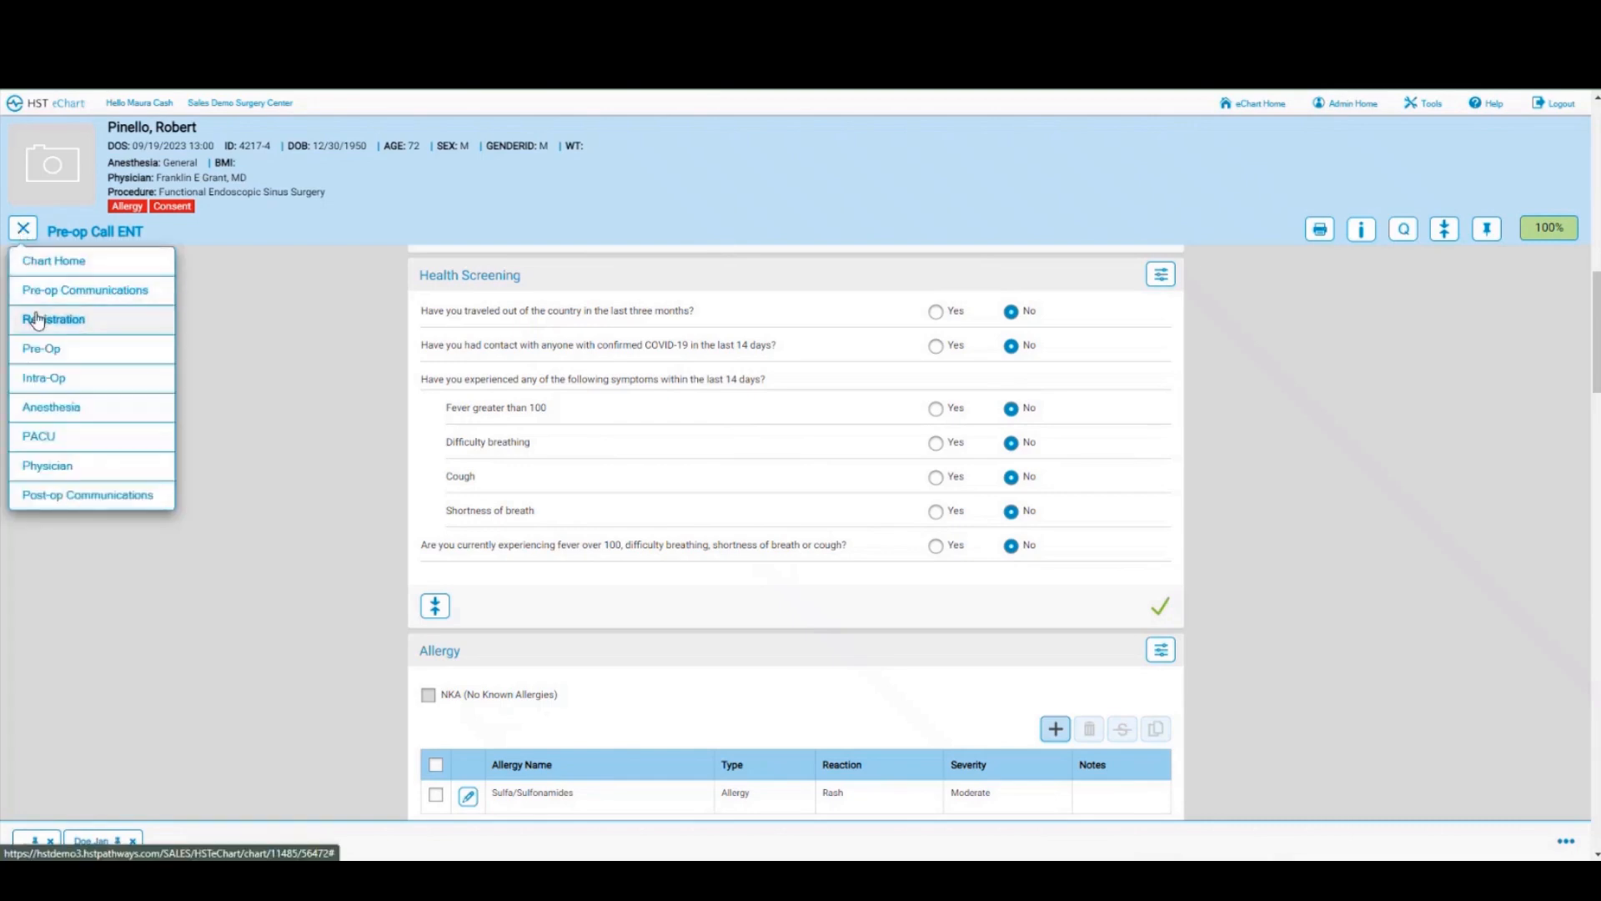
Step: In the Registration chart, clear the prefilled Staff entry and cancel the patient photo capture
{"action": "left_click", "coordinate": [46, 326]}
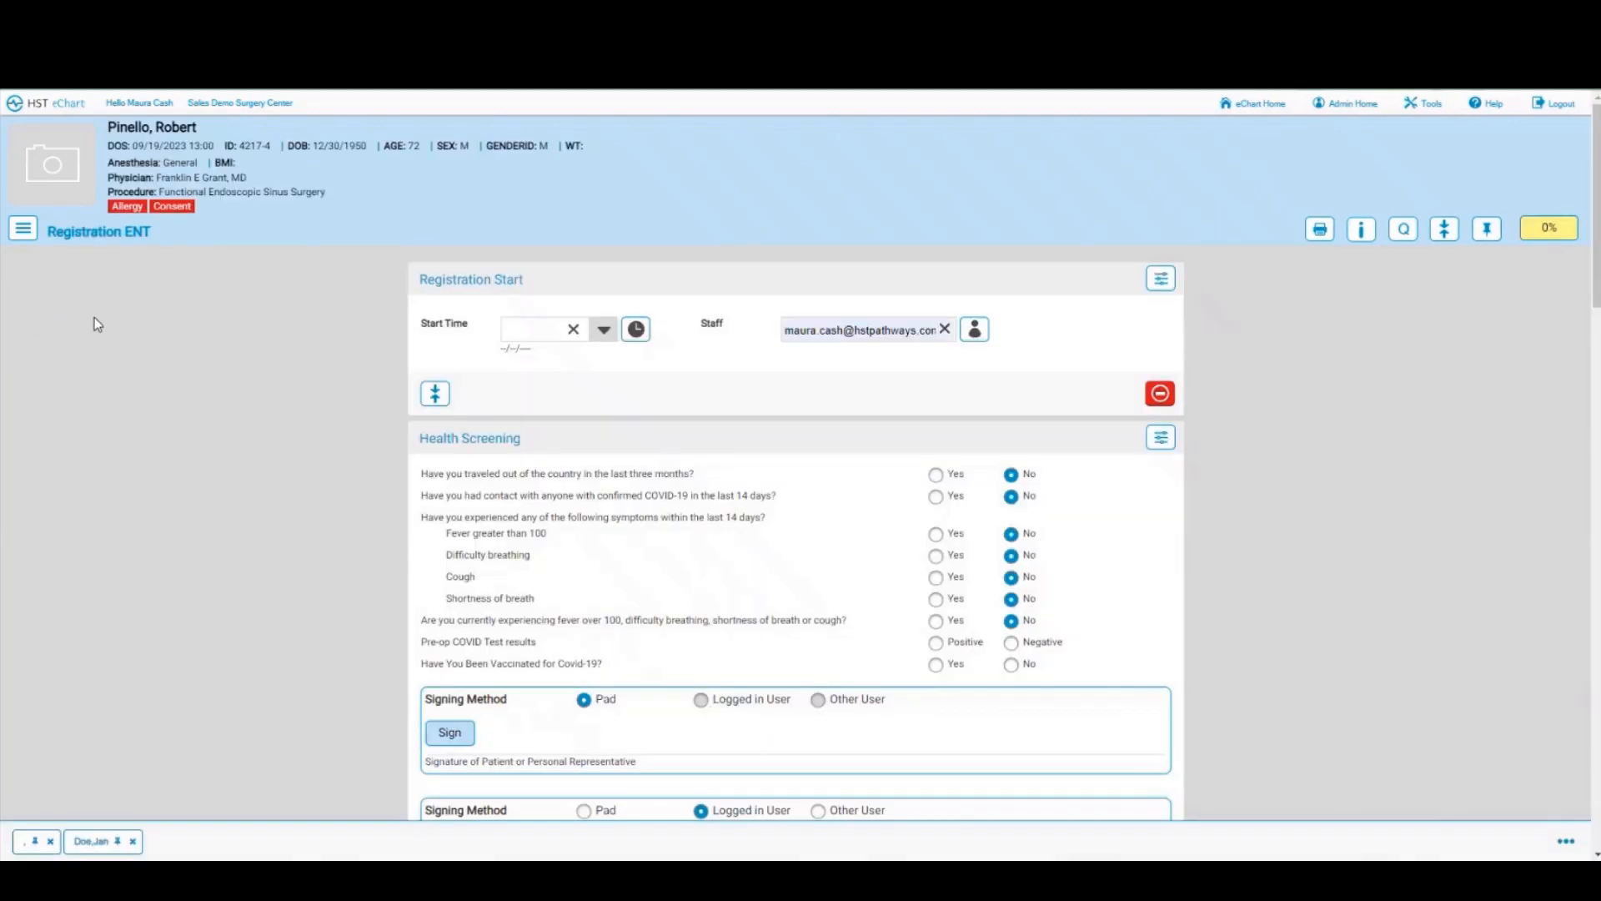
{"action": "left_click", "coordinate": [944, 328]}
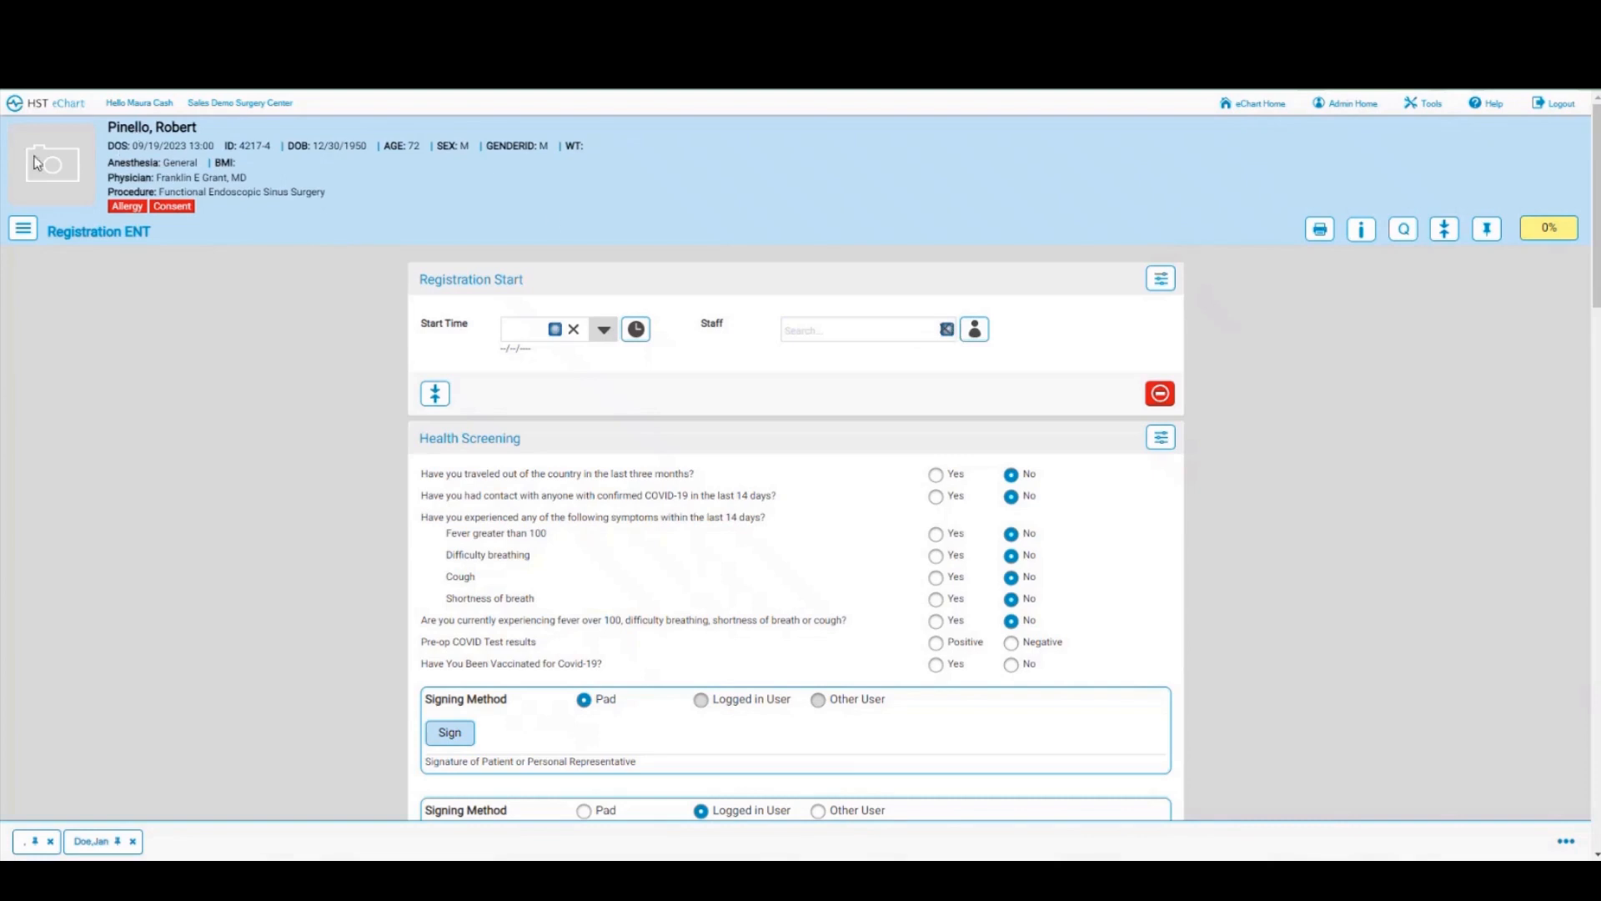
{"action": "left_click", "coordinate": [68, 159]}
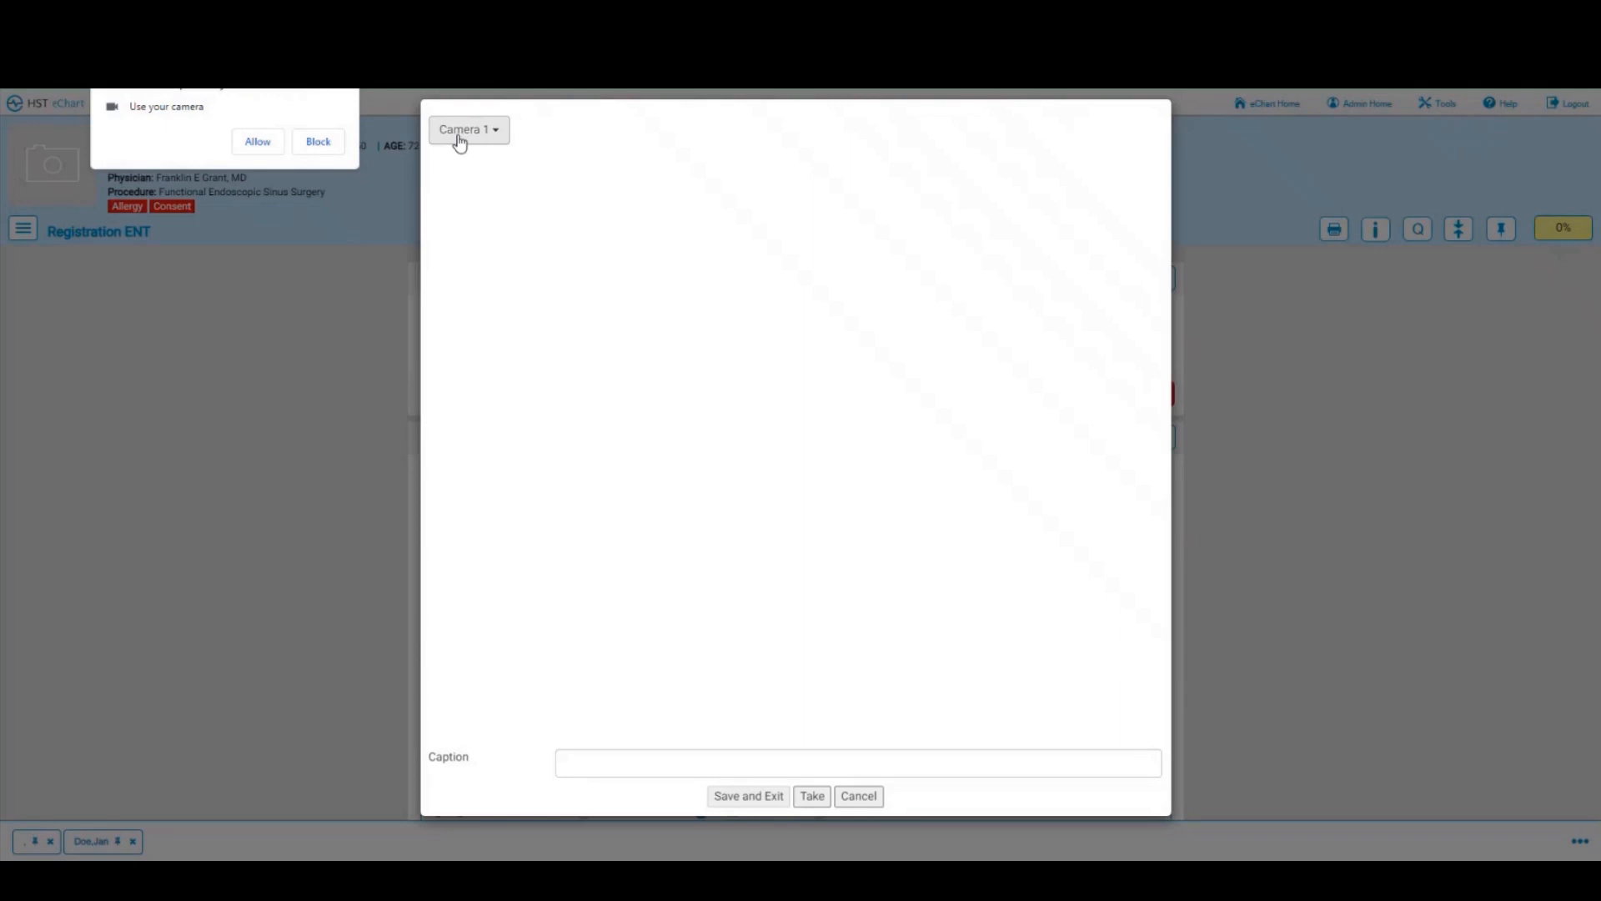
{"action": "left_click", "coordinate": [258, 144]}
{"action": "left_click", "coordinate": [492, 144]}
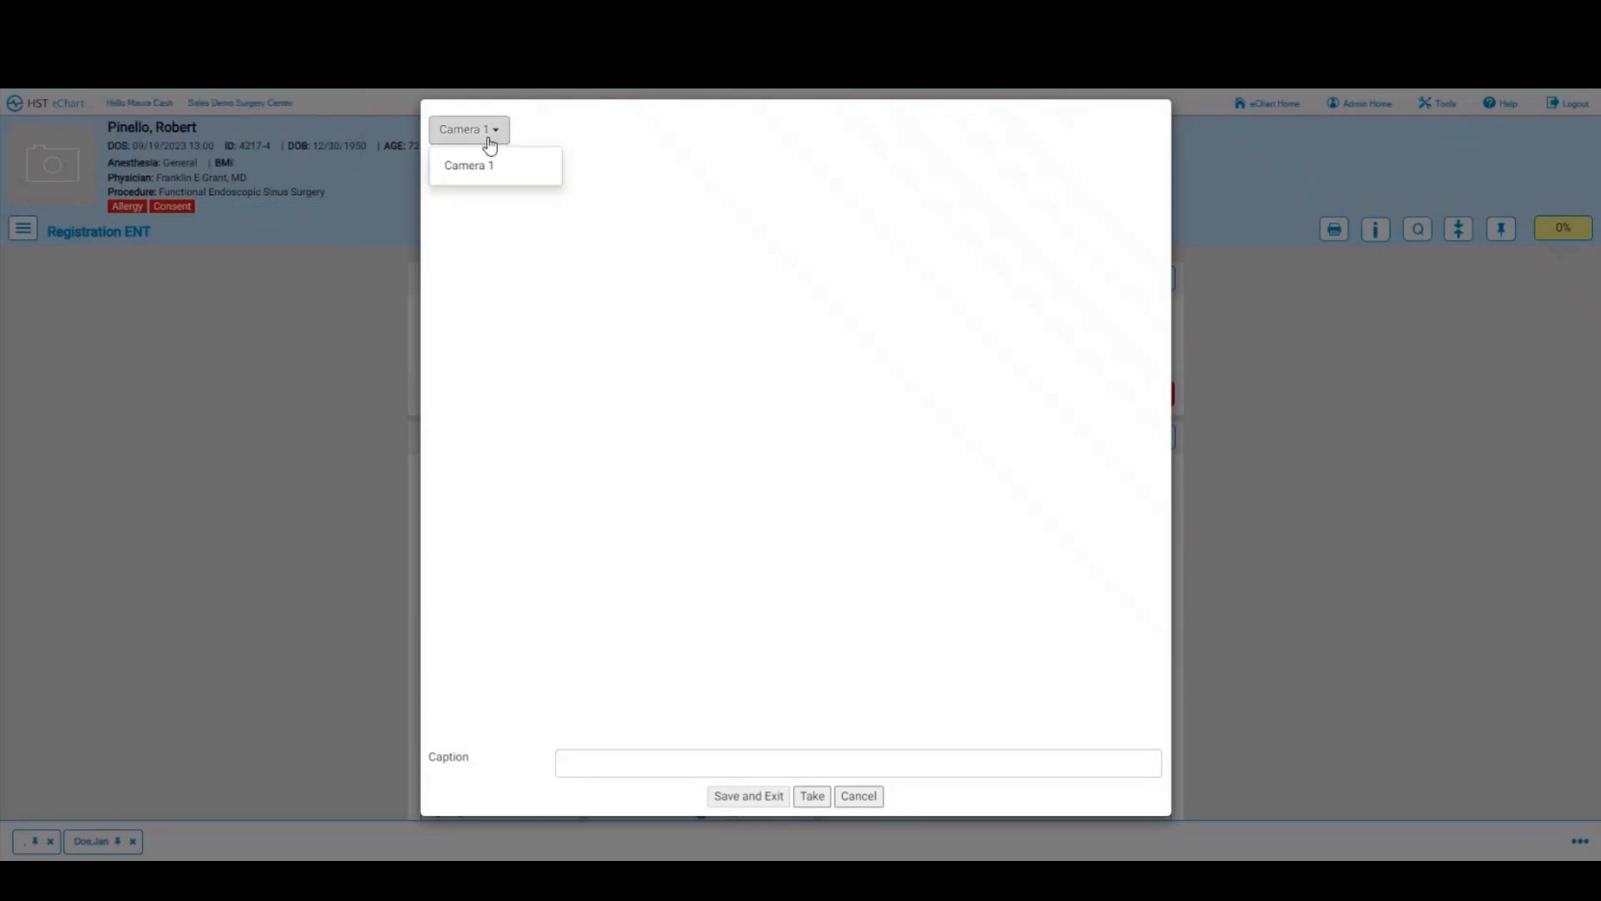
{"action": "left_click", "coordinate": [471, 165]}
{"action": "left_click", "coordinate": [858, 796]}
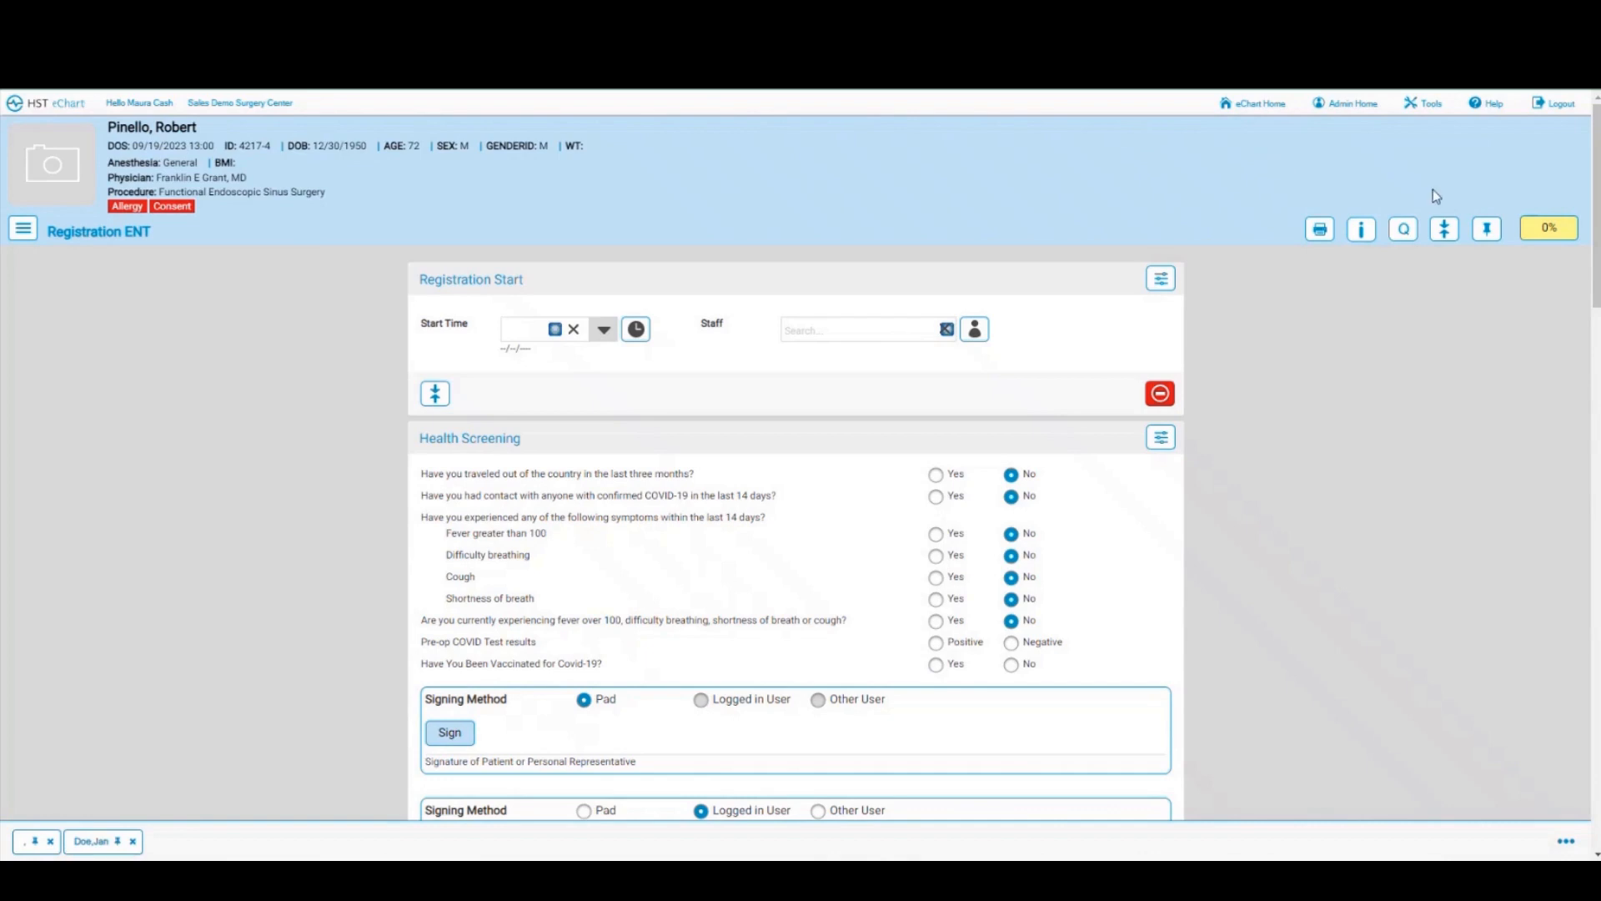
Step: Pin the chart, close the extra patient tab, and stamp Registration Start with 20:31 and current staff
{"action": "left_click", "coordinate": [1487, 236]}
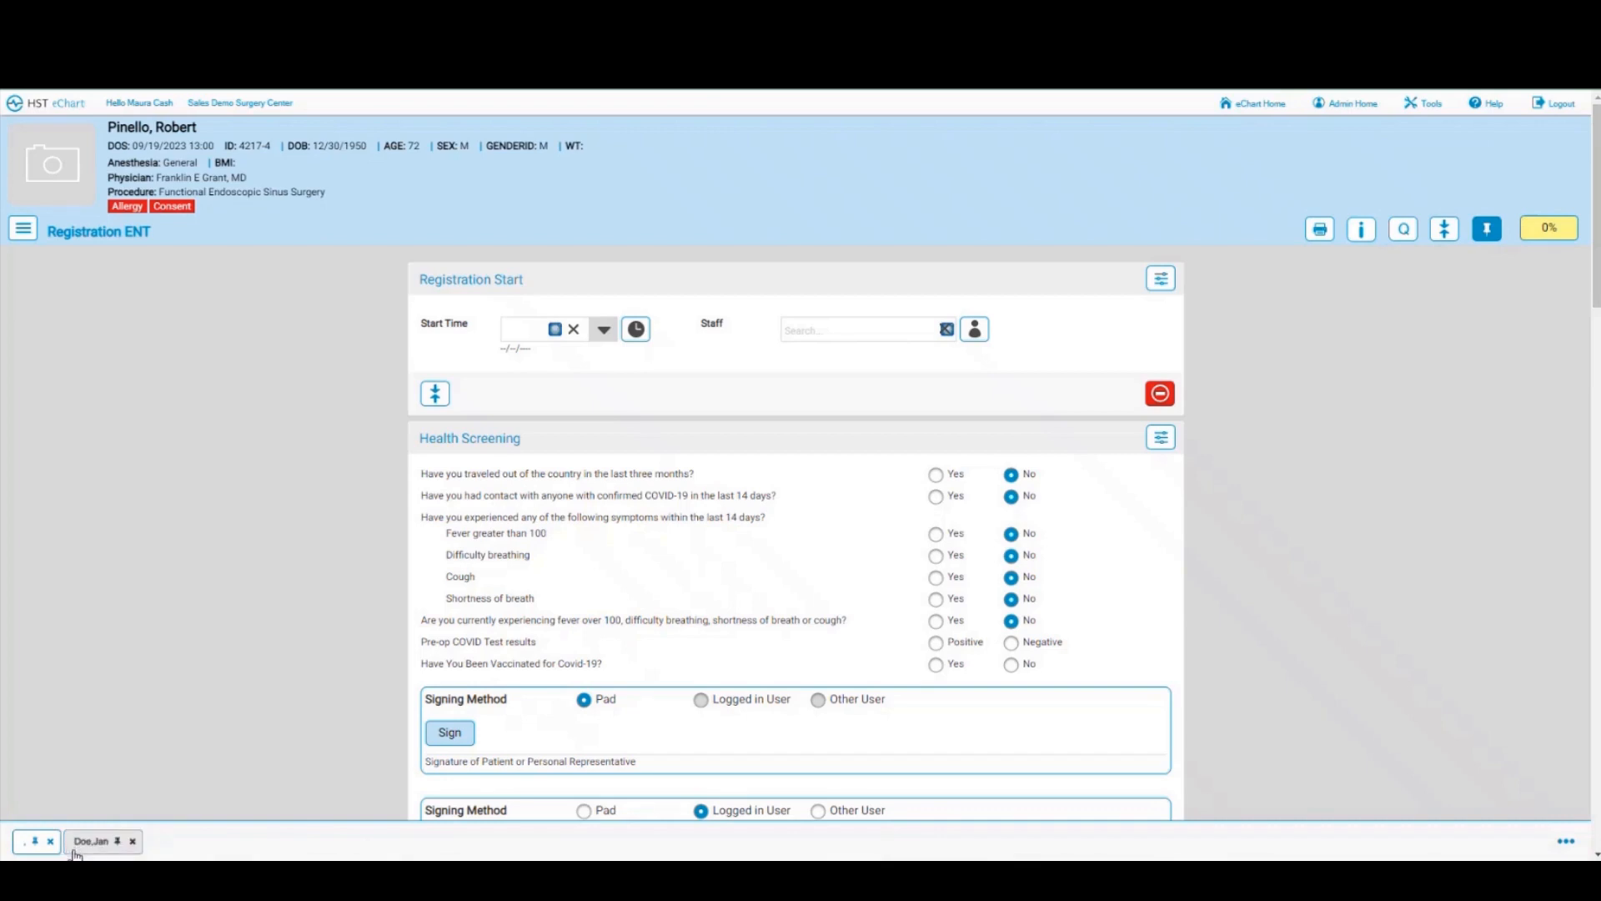
{"action": "left_click", "coordinate": [74, 847]}
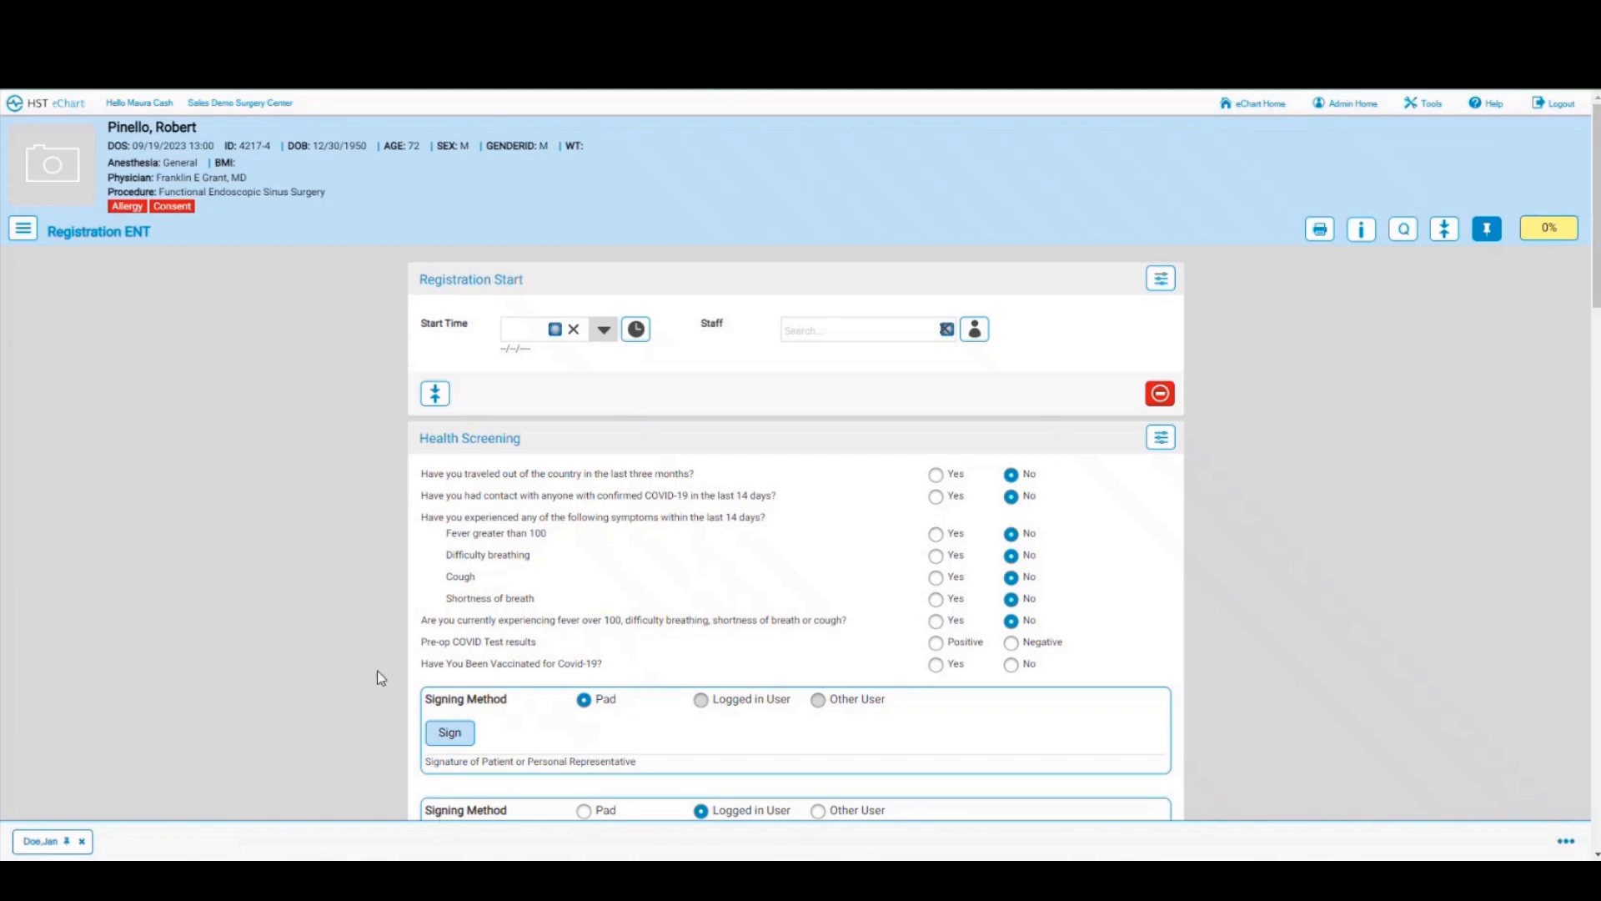
{"action": "left_click", "coordinate": [636, 329]}
{"action": "left_click", "coordinate": [975, 330]}
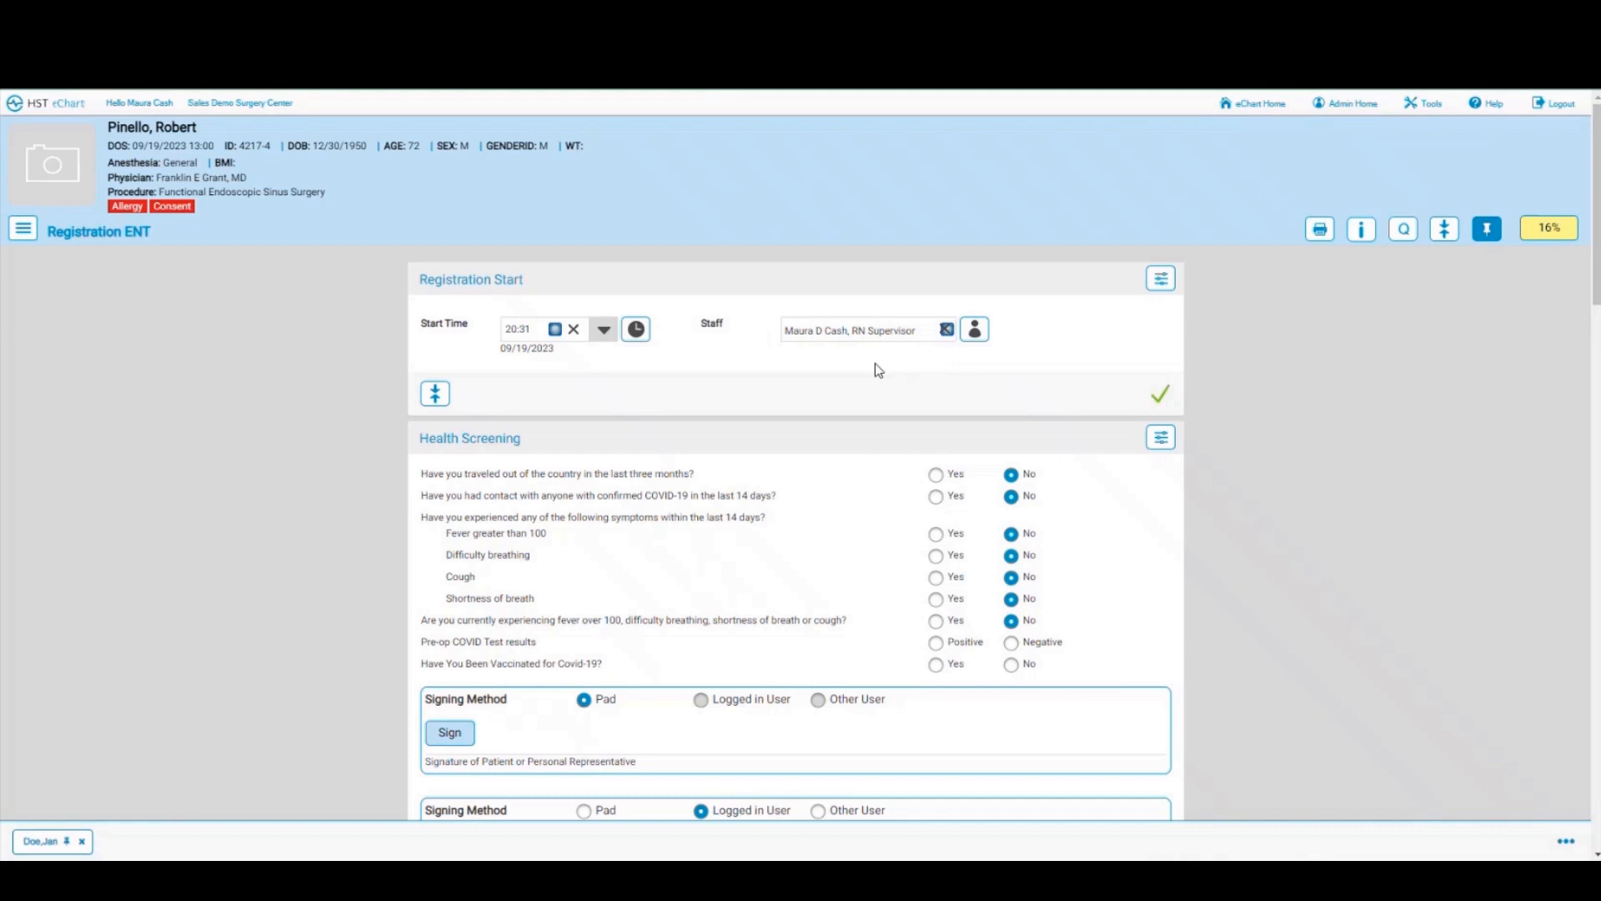
Step: Record a Negative pre-op COVID test and No COVID-19 vaccination
{"action": "scroll", "coordinate": [876, 367], "scroll_direction": "down", "scroll_amount": 3}
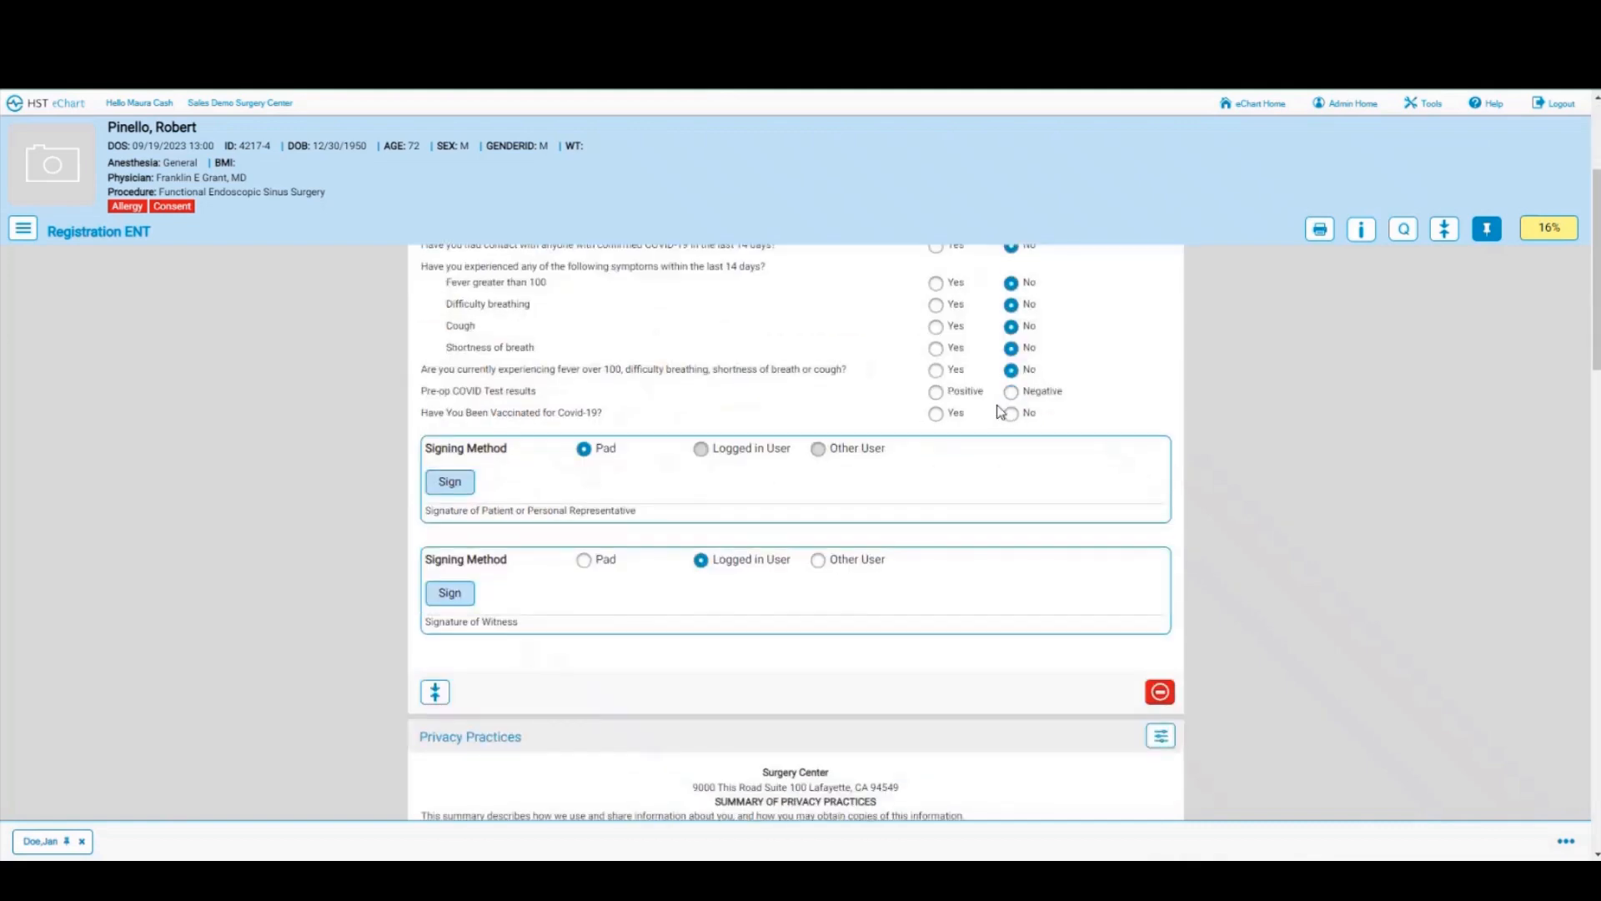
{"action": "scroll", "coordinate": [999, 411], "scroll_direction": "up", "scroll_amount": 1}
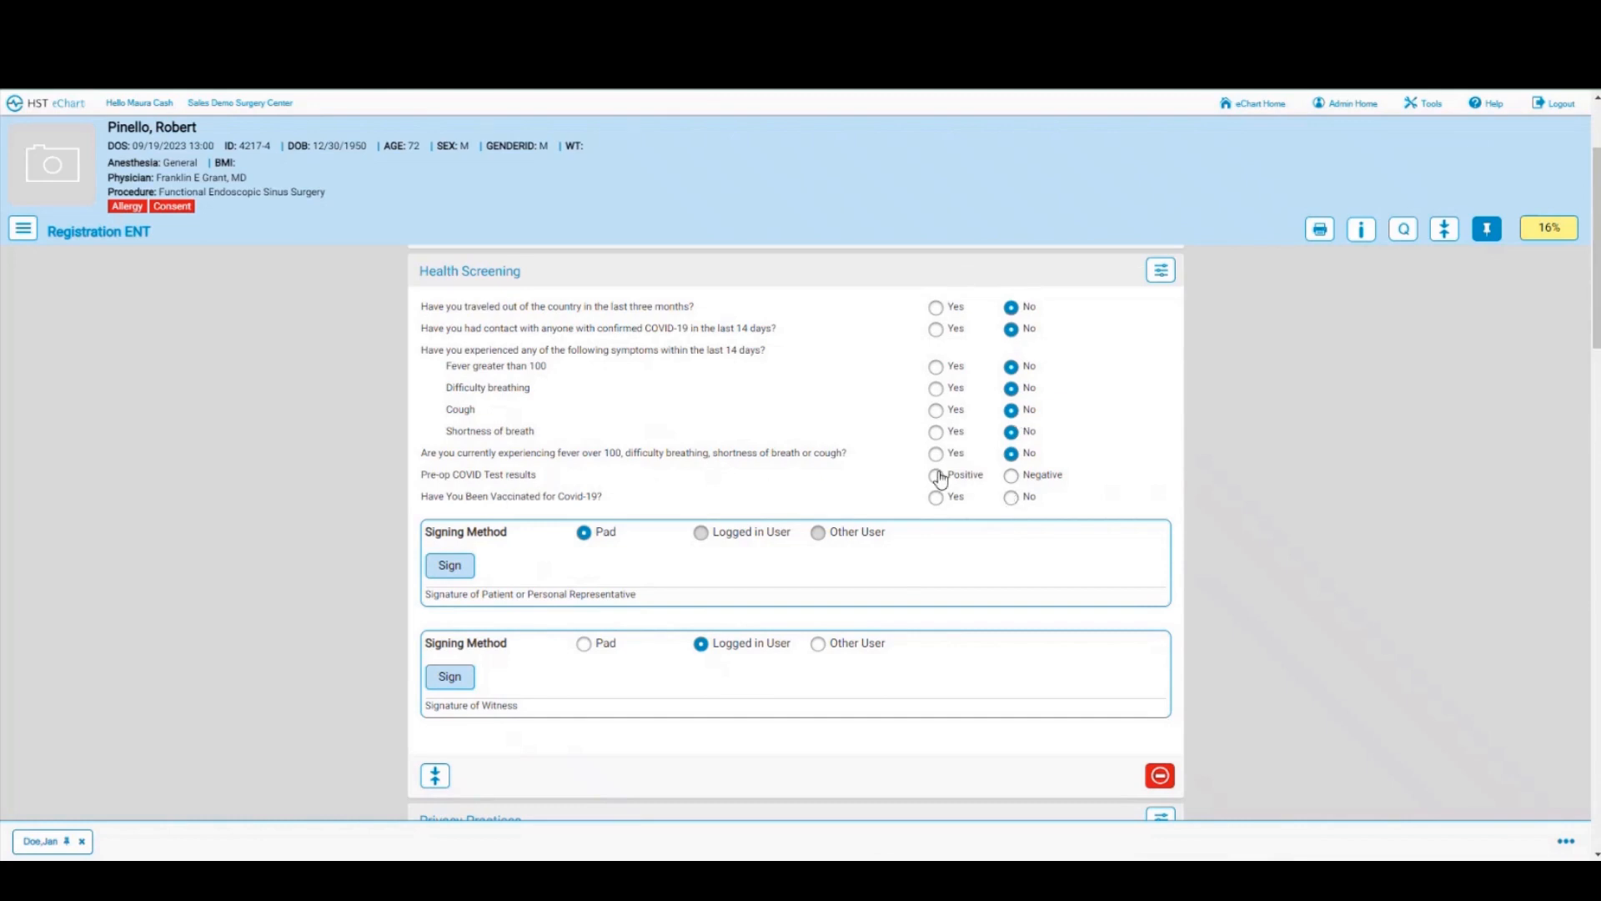
{"action": "left_click", "coordinate": [1014, 479]}
{"action": "left_click", "coordinate": [1012, 498]}
Step: Capture the patient's drawn signature and the logged-in user's witness signature on Health Screening
{"action": "left_click", "coordinate": [450, 565]}
{"action": "mouse_move", "coordinate": [564, 254]}
{"action": "left_mouse_down"}
{"action": "mouse_move", "coordinate": [972, 242]}
{"action": "mouse_move", "coordinate": [958, 299]}
{"action": "left_mouse_up"}
{"action": "left_click", "coordinate": [987, 391]}
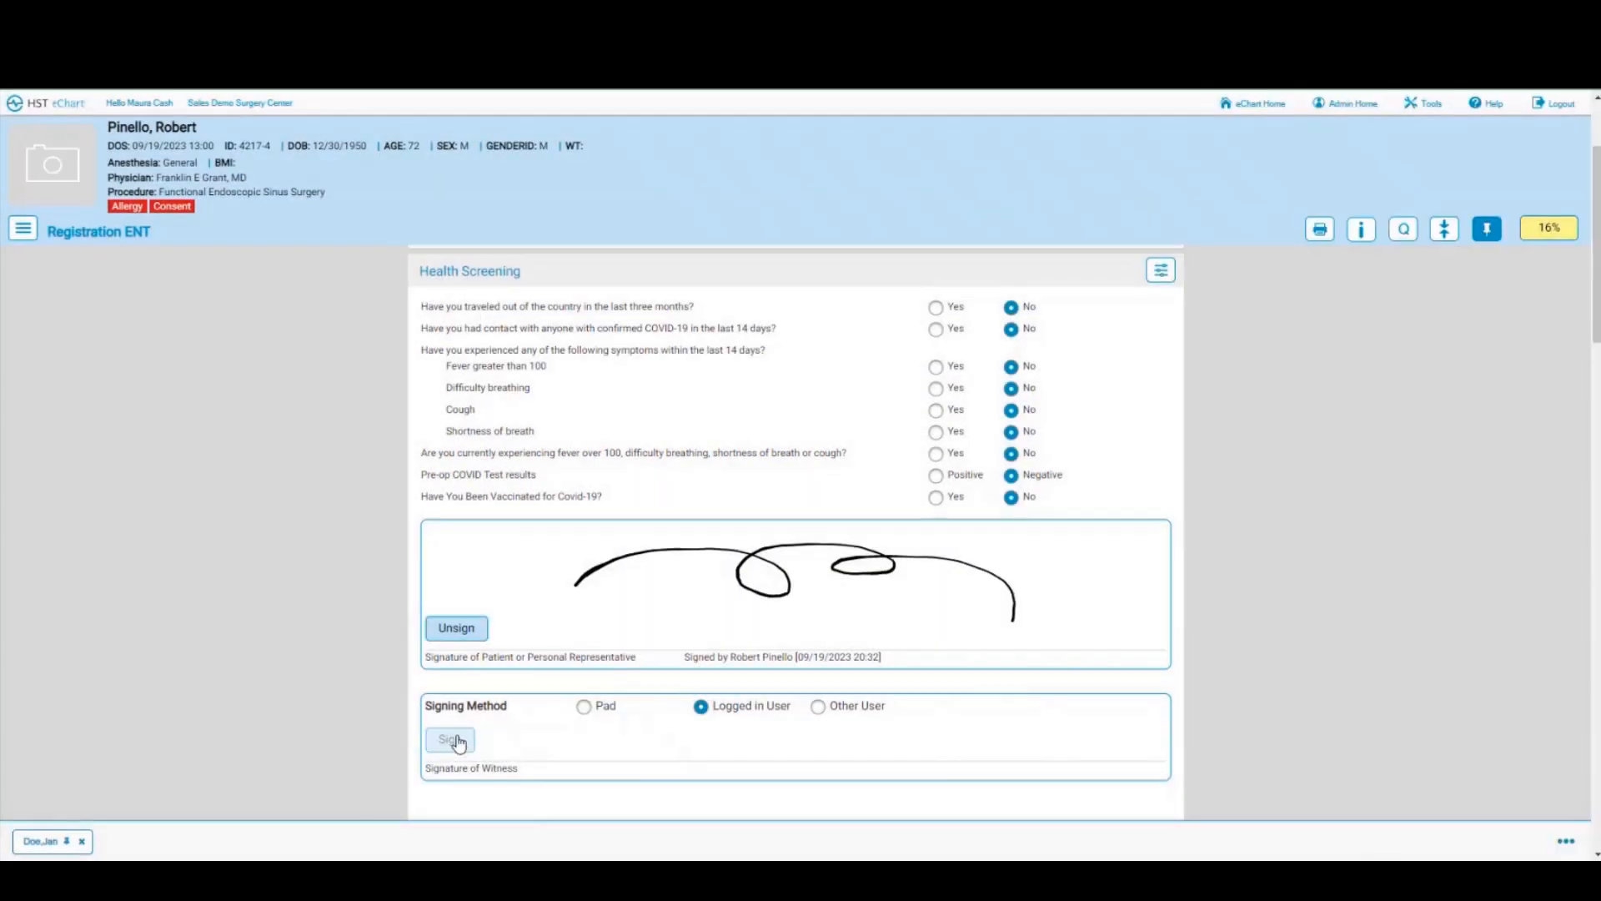
{"action": "left_click", "coordinate": [455, 739]}
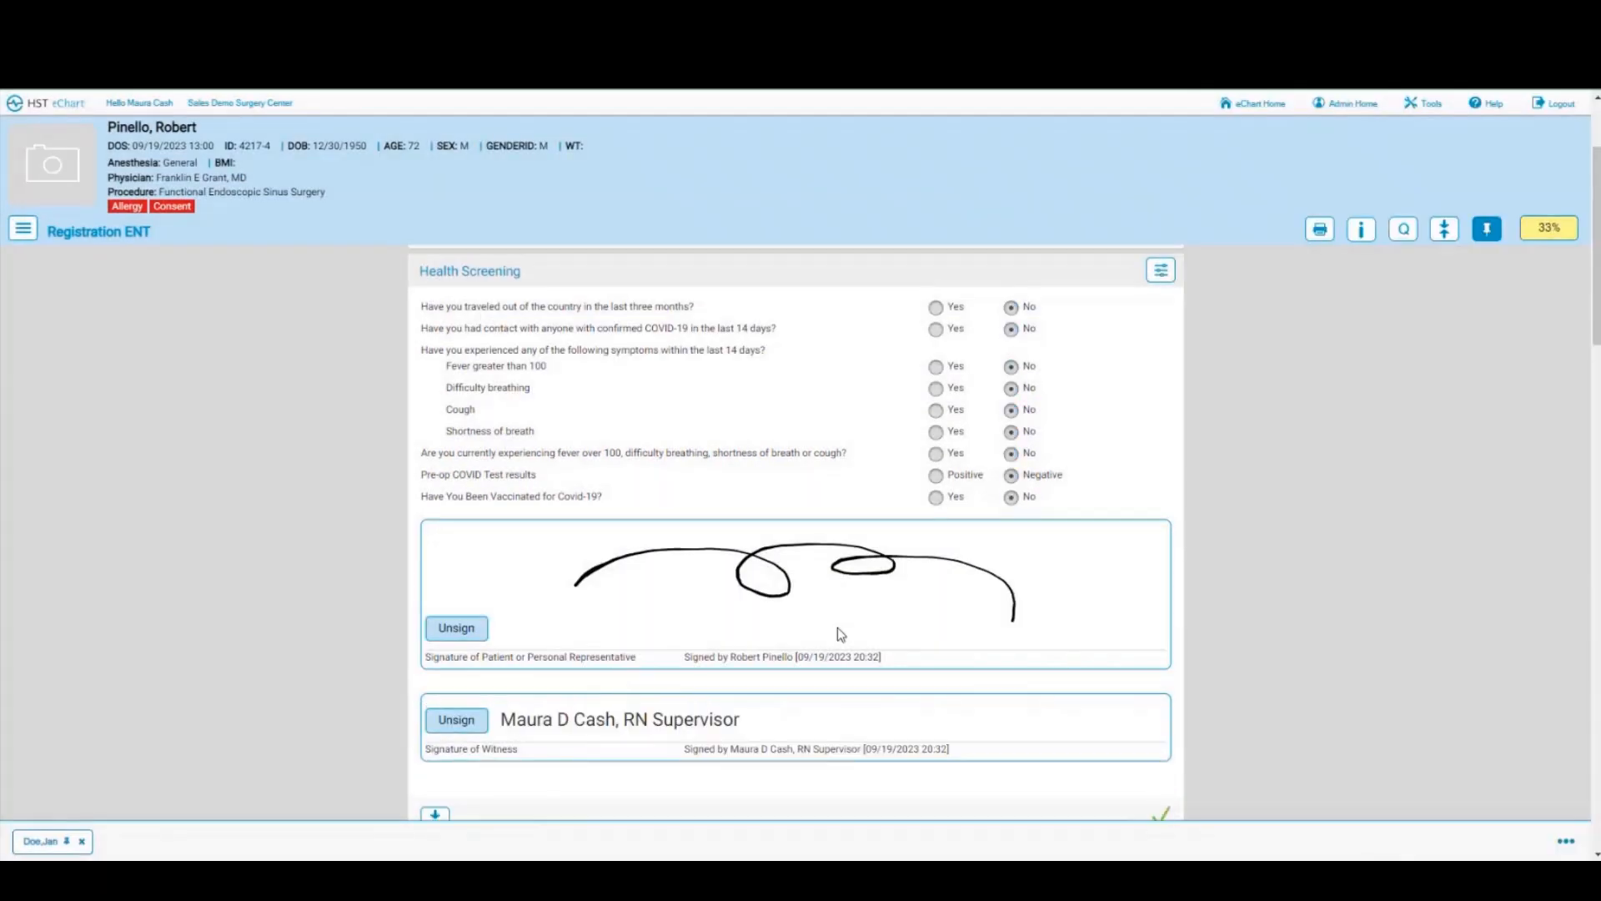
Step: Add the patient's drawn signature to the Summary of Privacy Practices acknowledgement
{"action": "scroll", "coordinate": [838, 635], "scroll_direction": "down", "scroll_amount": 2}
{"action": "scroll", "coordinate": [837, 632], "scroll_direction": "down", "scroll_amount": 3}
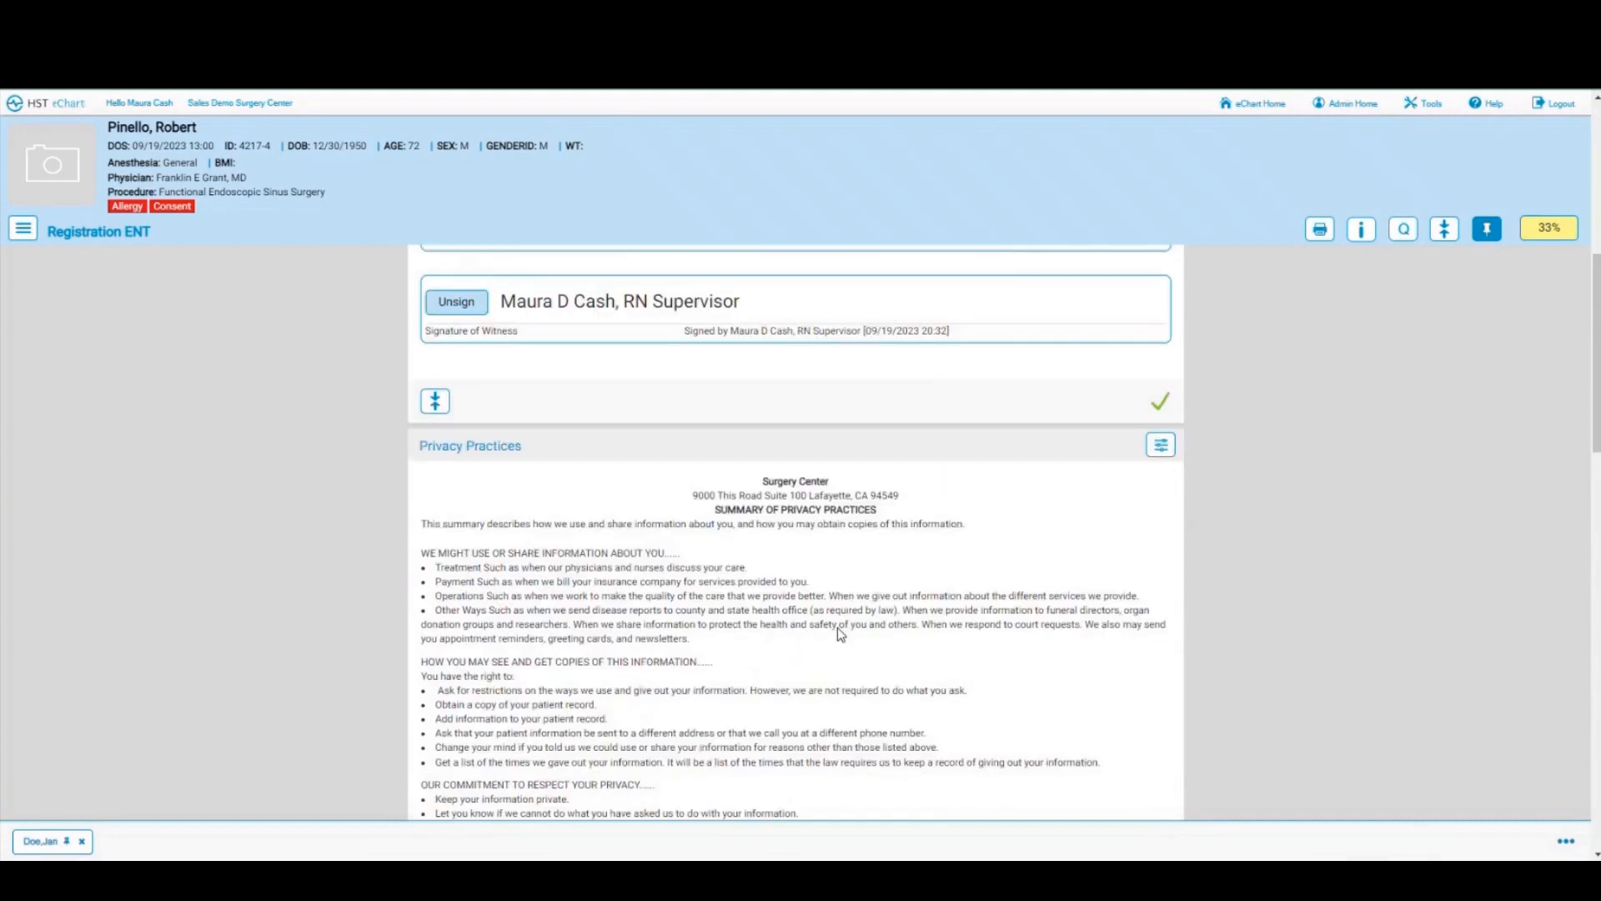
{"action": "scroll", "coordinate": [837, 632], "scroll_direction": "down", "scroll_amount": 1}
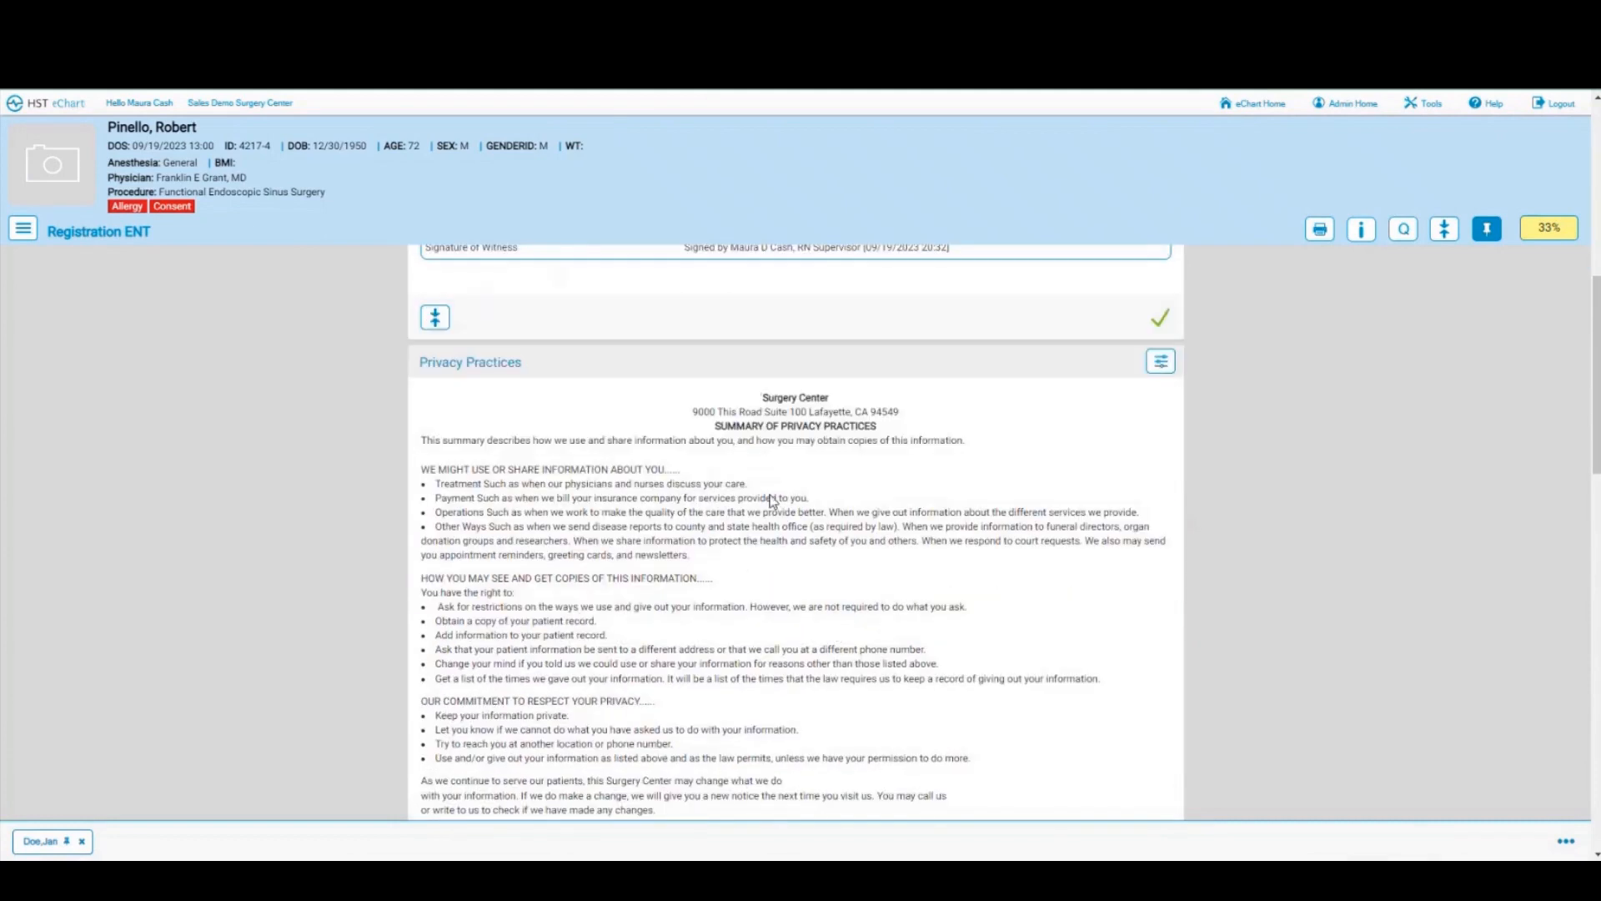
{"action": "scroll", "coordinate": [772, 500], "scroll_direction": "down", "scroll_amount": 2}
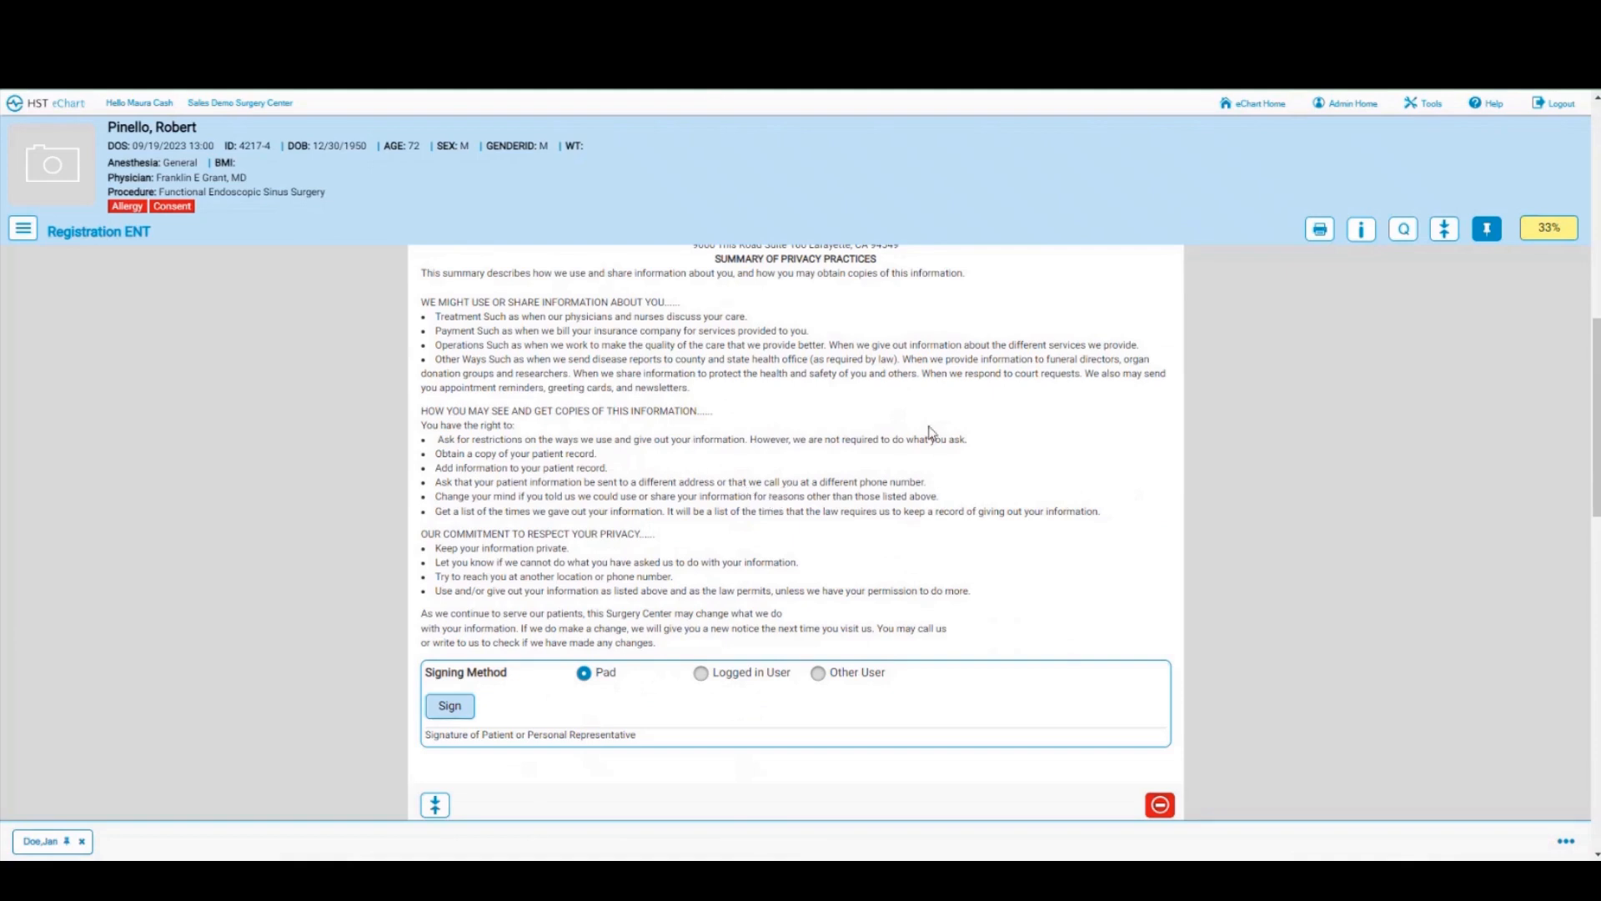
{"action": "left_click", "coordinate": [452, 711]}
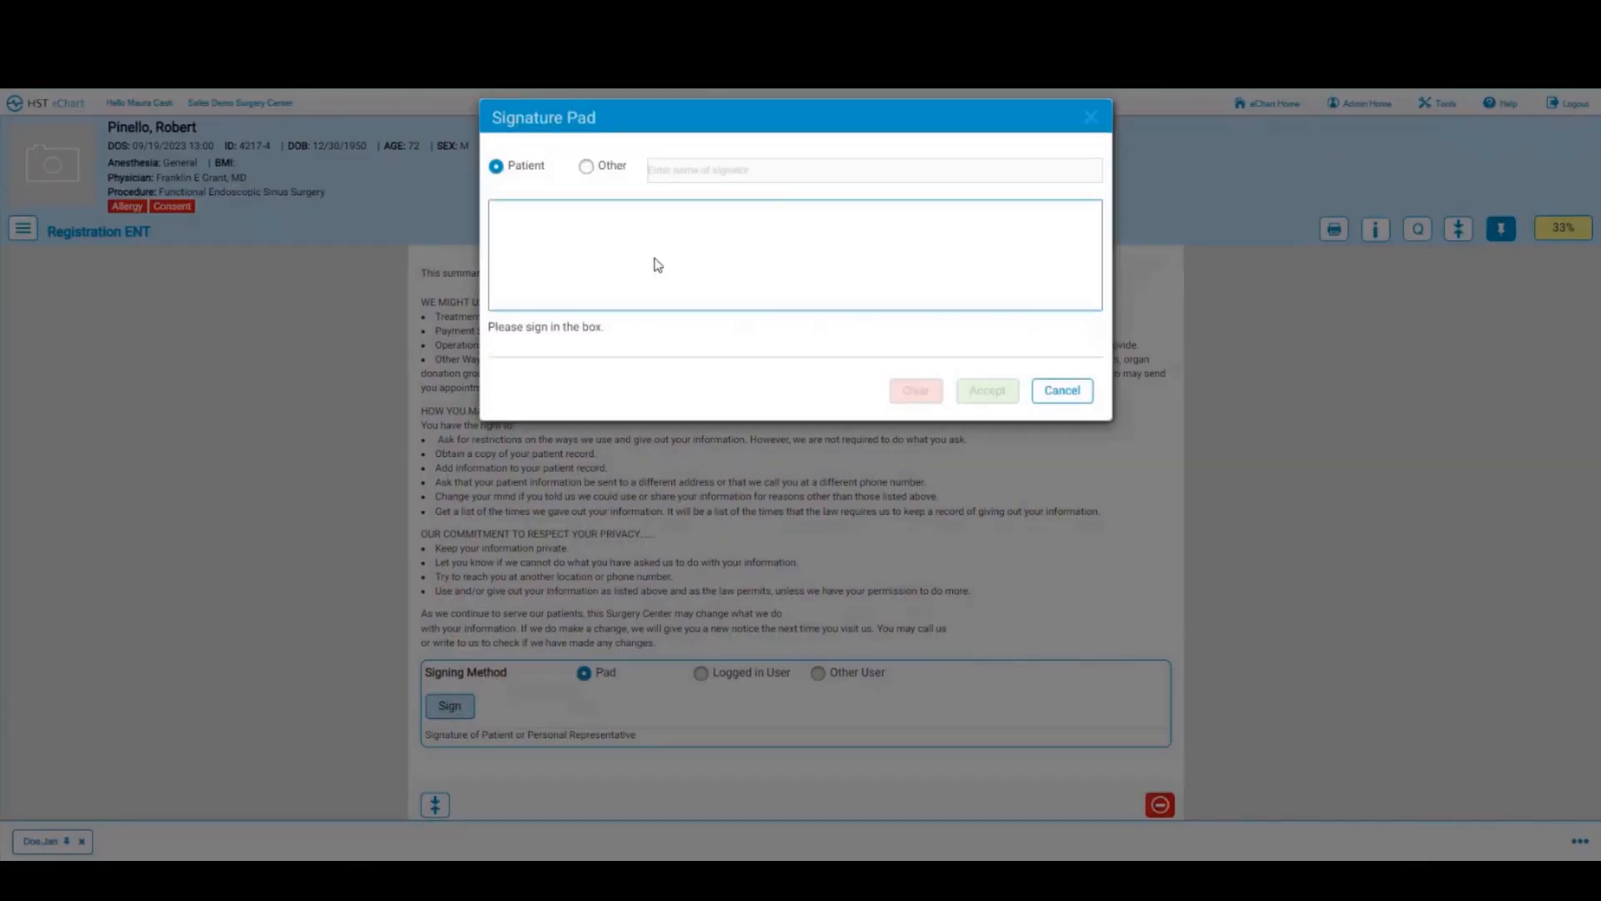
{"action": "mouse_move", "coordinate": [650, 247]}
{"action": "left_mouse_down"}
{"action": "mouse_move", "coordinate": [682, 228]}
{"action": "mouse_move", "coordinate": [868, 261]}
{"action": "mouse_move", "coordinate": [963, 238]}
{"action": "mouse_move", "coordinate": [998, 296]}
{"action": "left_mouse_up"}
{"action": "left_click", "coordinate": [974, 392]}
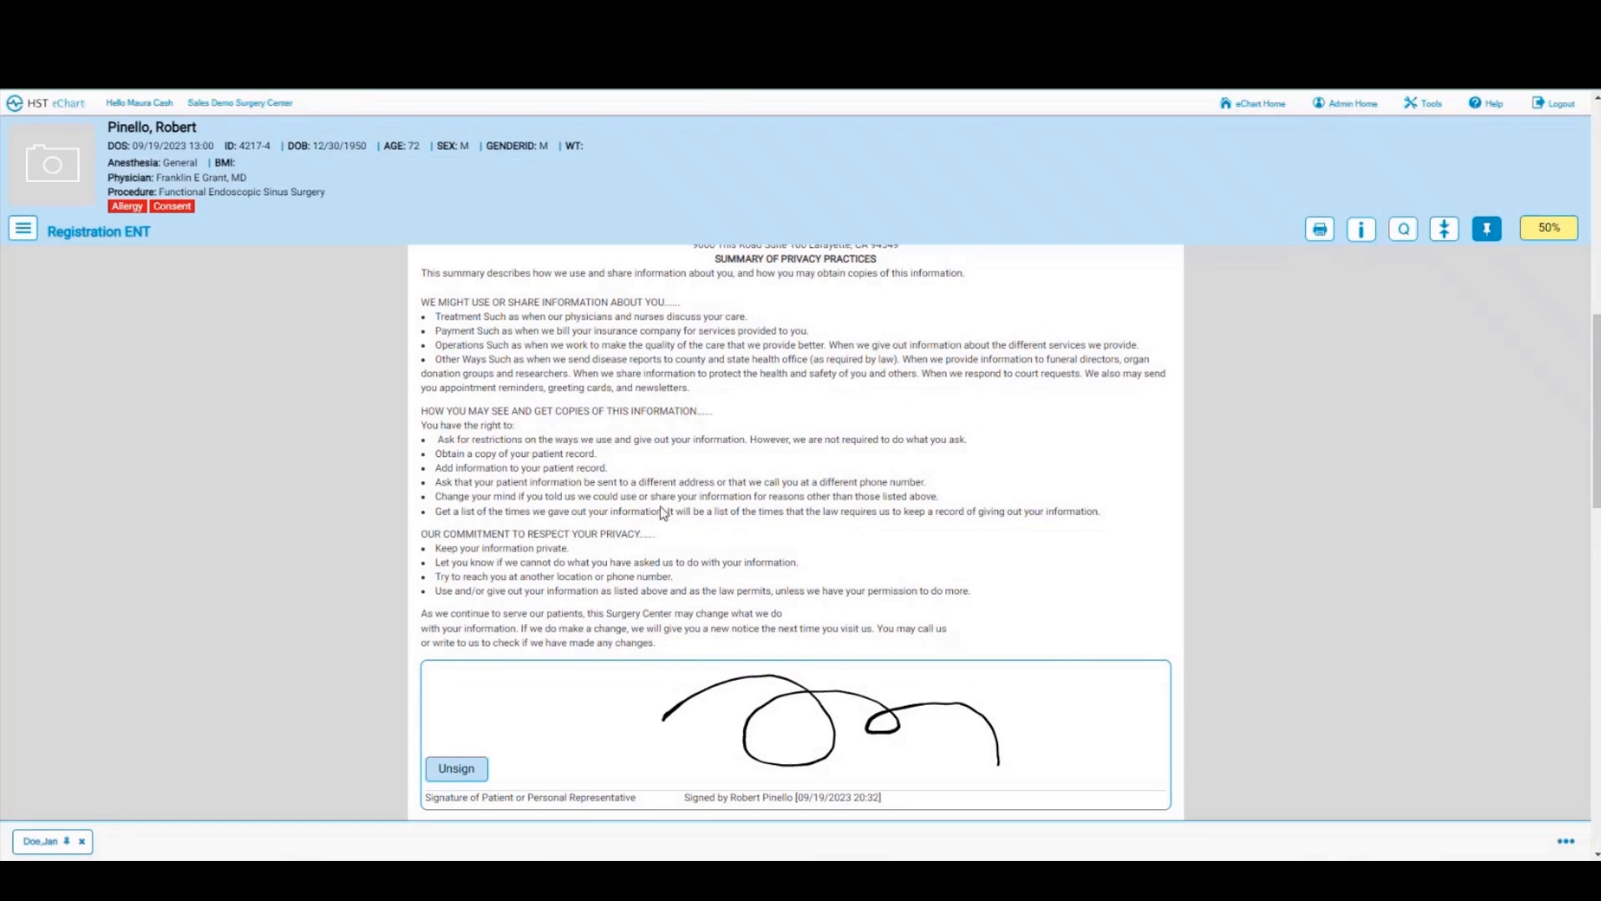
{"action": "scroll", "coordinate": [663, 513], "scroll_direction": "down", "scroll_amount": 2}
{"action": "scroll", "coordinate": [663, 513], "scroll_direction": "down", "scroll_amount": 4}
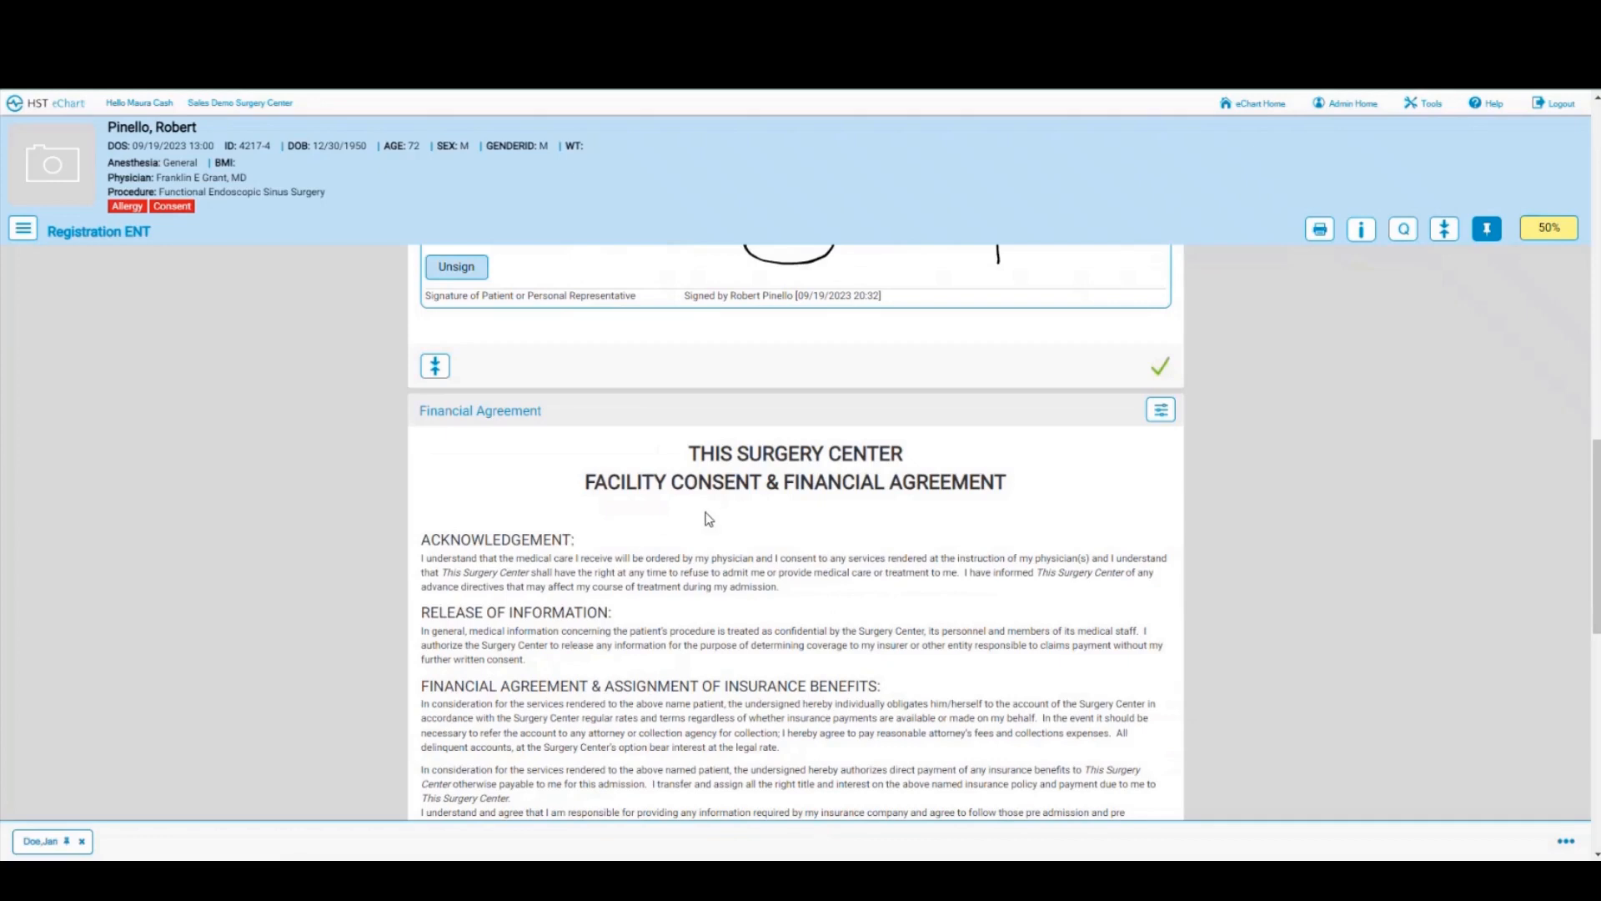
{"action": "left_click", "coordinate": [22, 230]}
Step: In the Pre-Op chart, mark Patient Information and the Sulfa/Sulfonamides allergy list as reviewed
{"action": "left_click", "coordinate": [42, 350]}
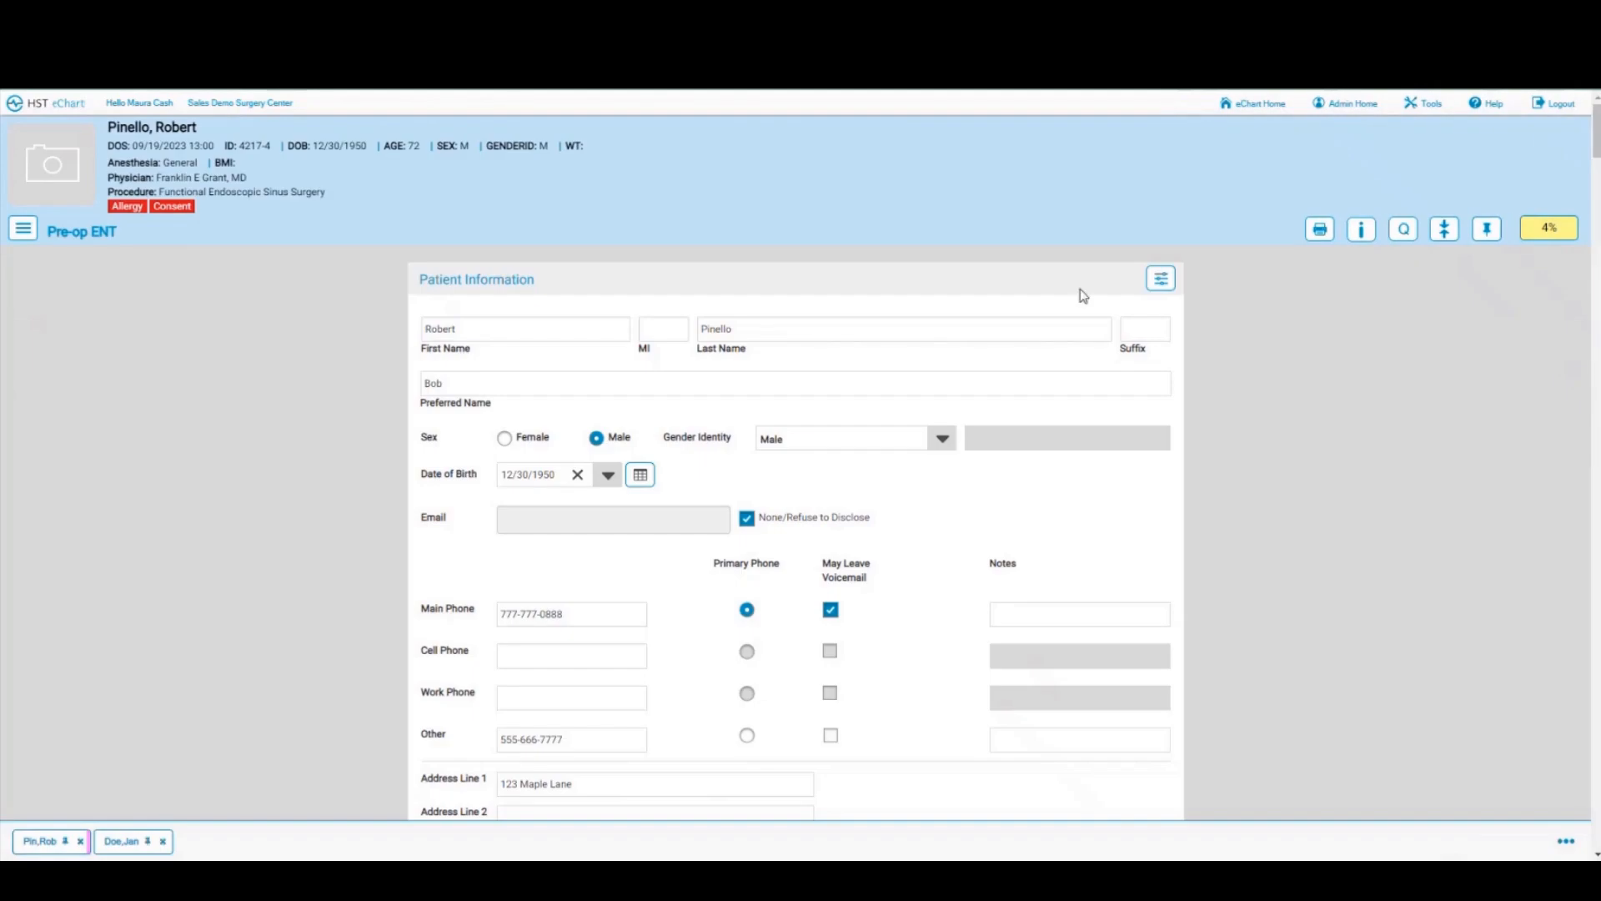
{"action": "scroll", "coordinate": [970, 375], "scroll_direction": "down", "scroll_amount": 2}
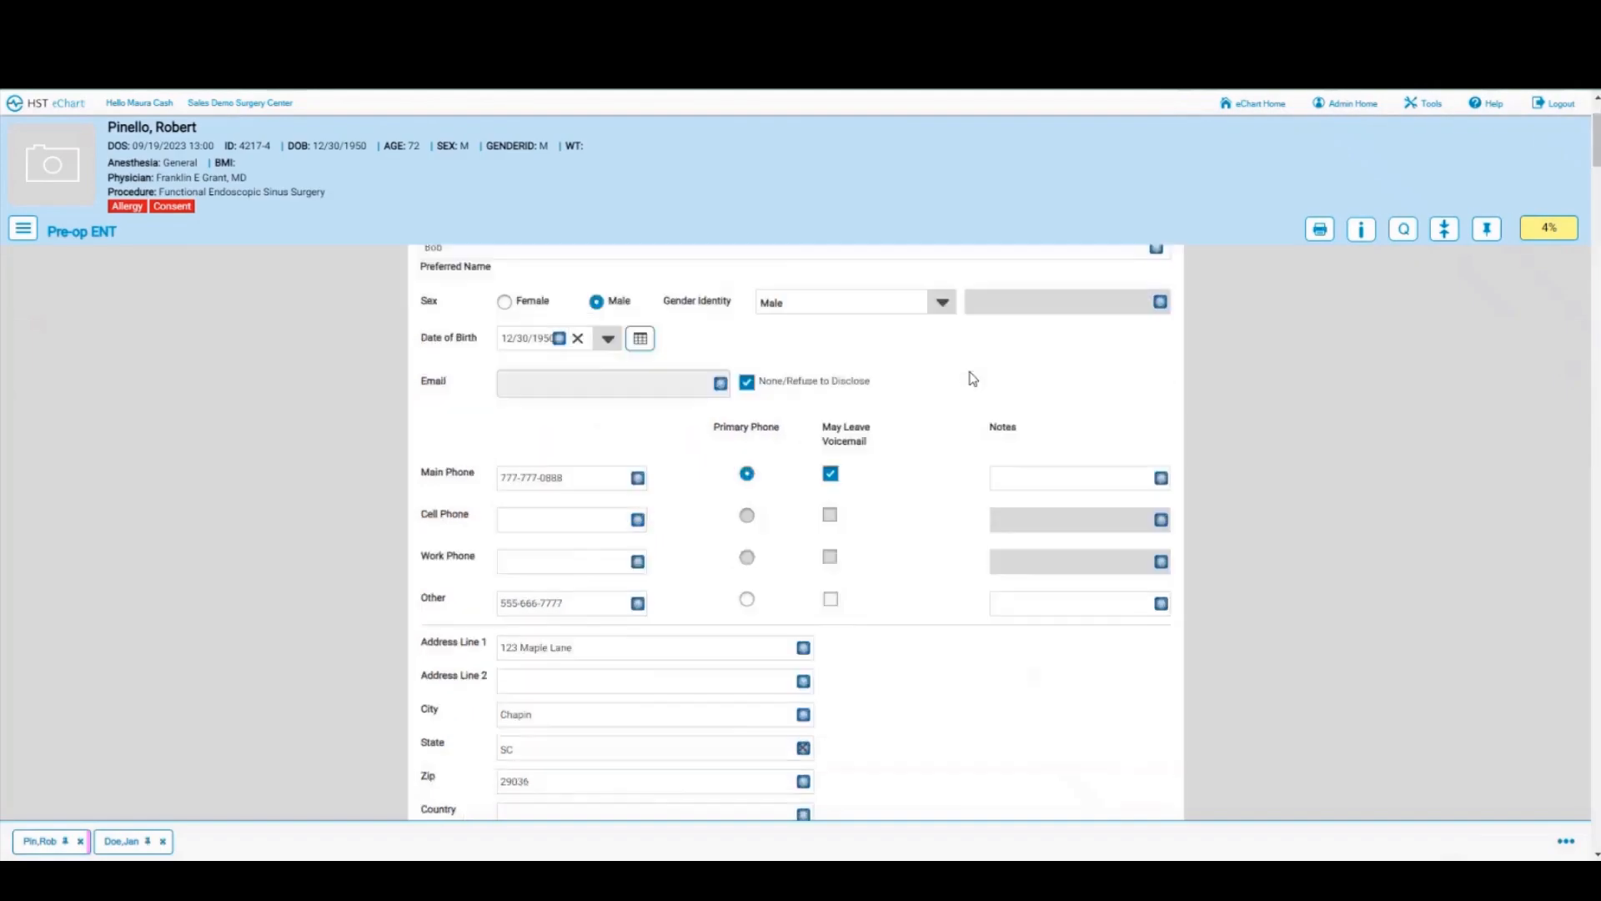
{"action": "scroll", "coordinate": [970, 375], "scroll_direction": "down", "scroll_amount": 3}
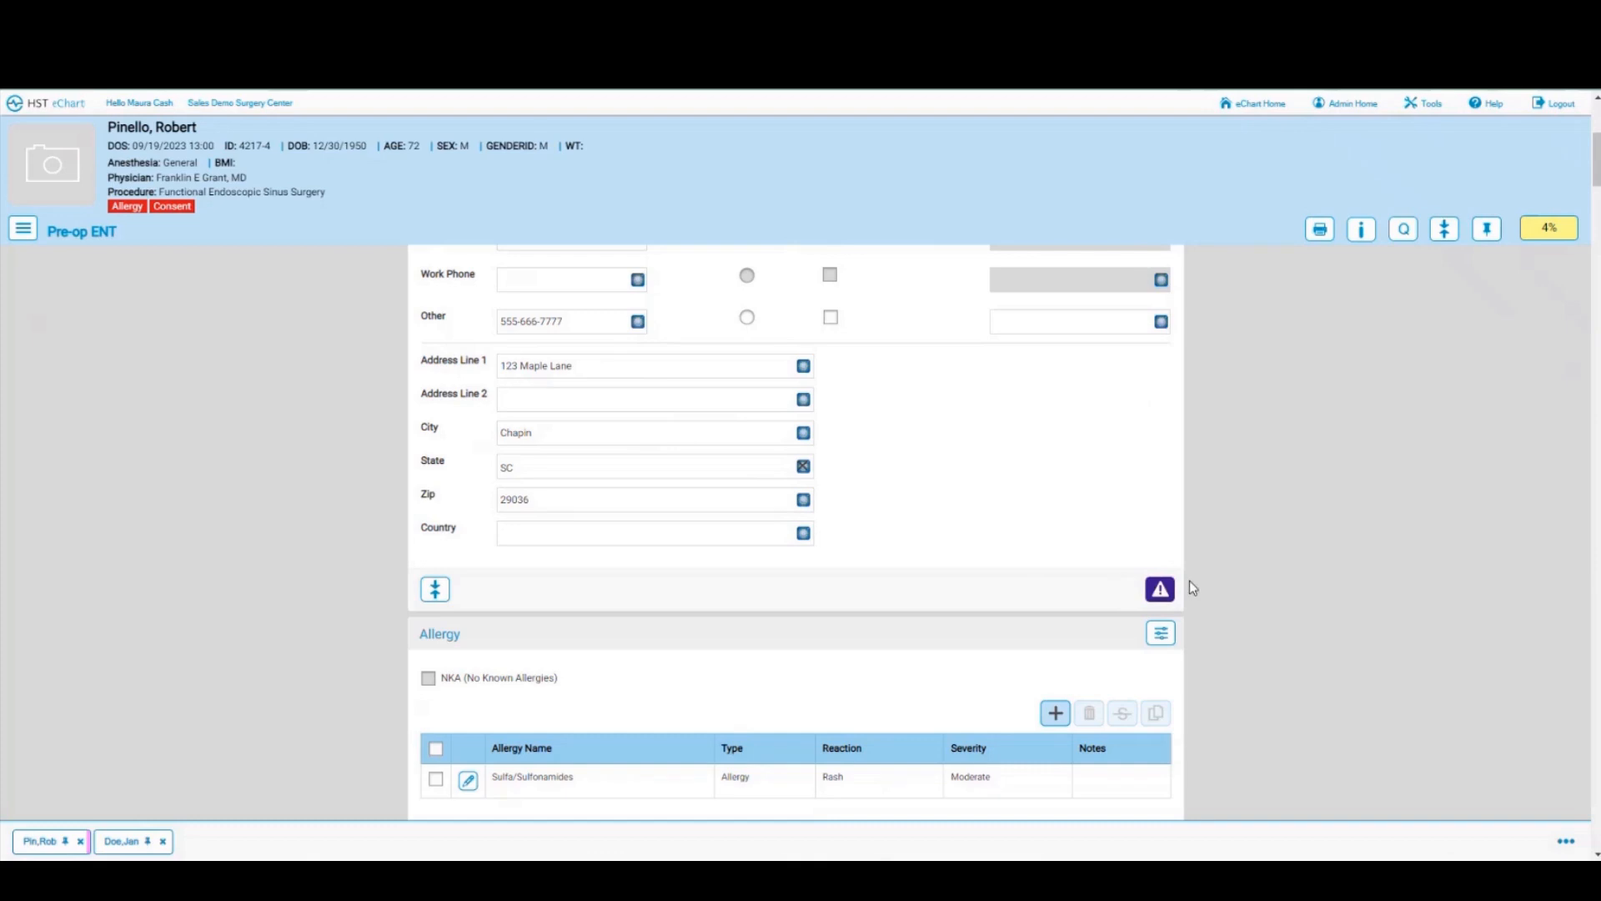
{"action": "left_click", "coordinate": [1160, 591]}
{"action": "scroll", "coordinate": [1002, 543], "scroll_direction": "down", "scroll_amount": 2}
{"action": "scroll", "coordinate": [1003, 543], "scroll_direction": "down", "scroll_amount": 1}
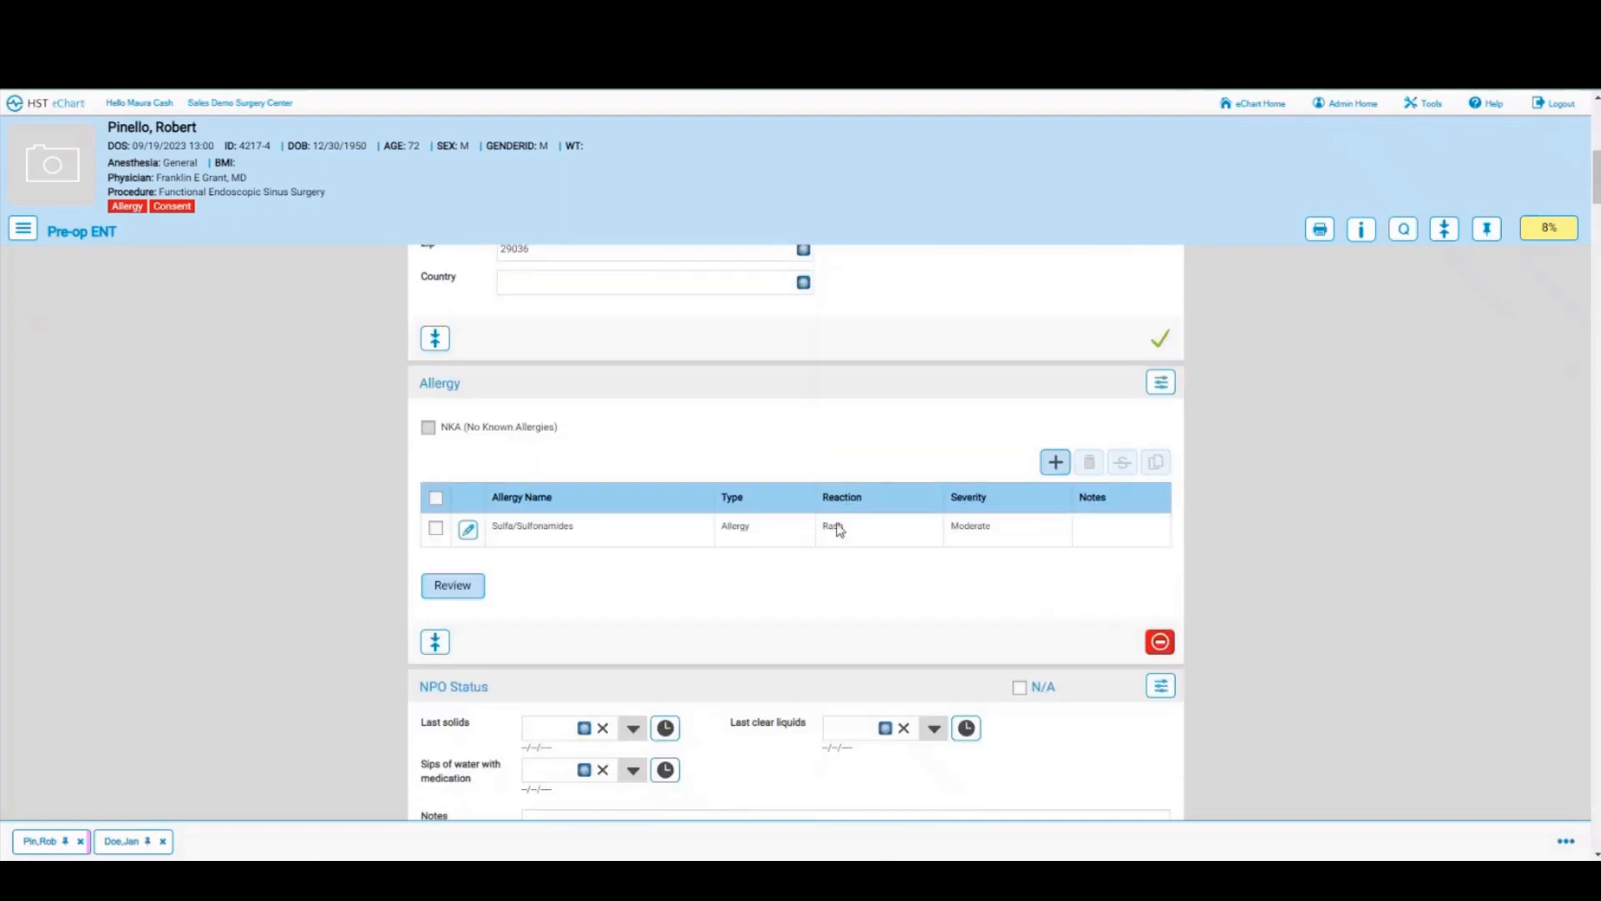
{"action": "left_click", "coordinate": [454, 593]}
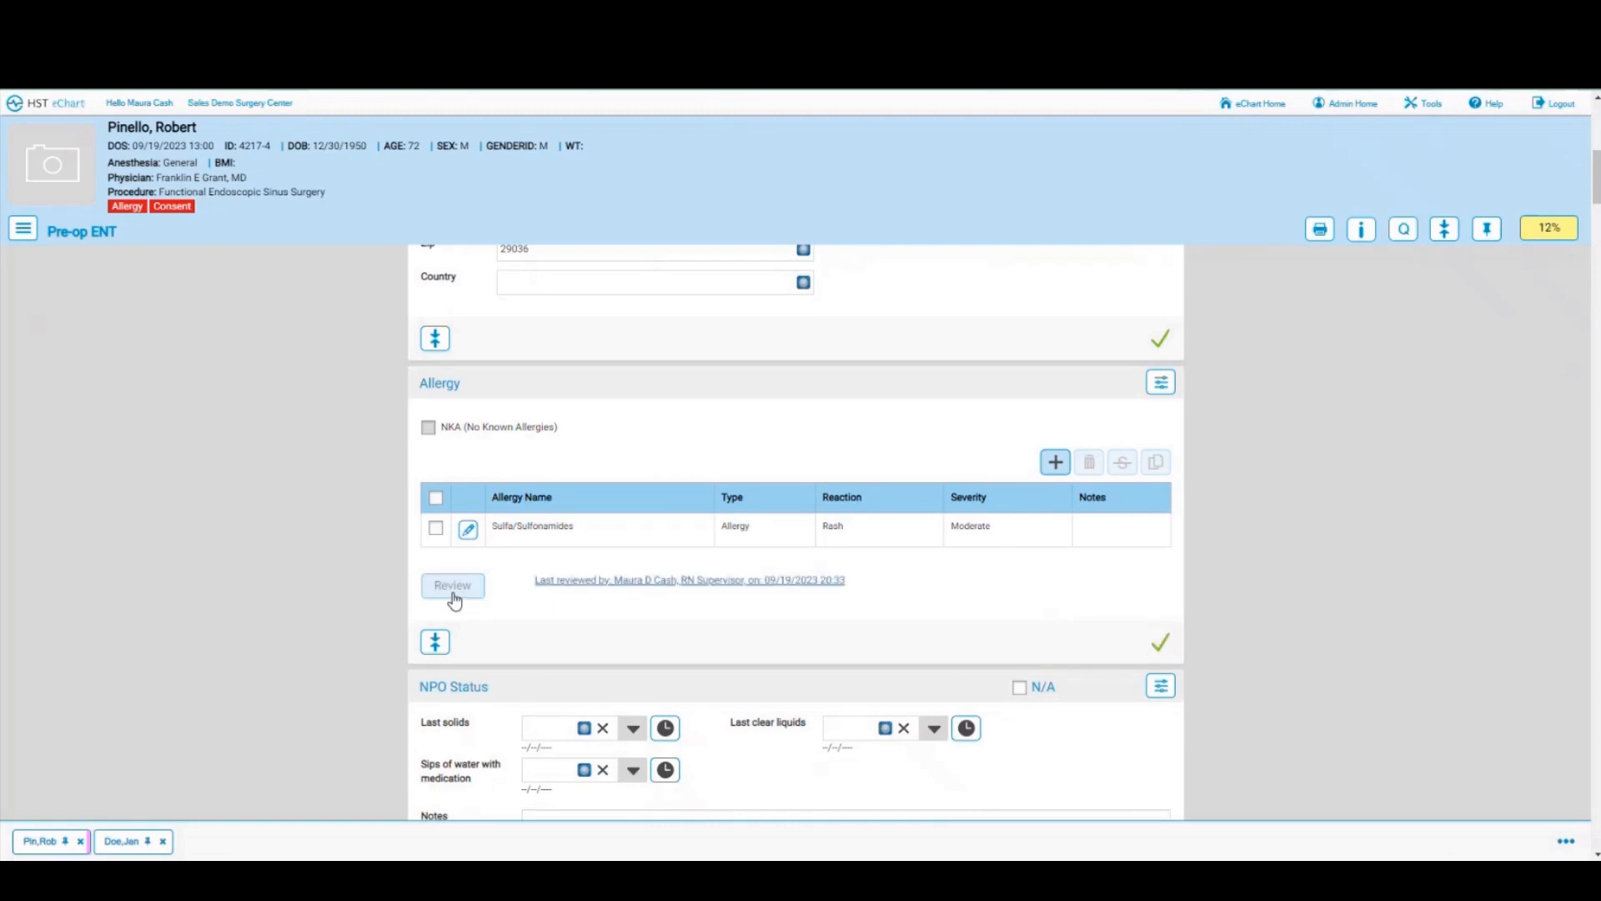
Step: Set the Room In time to 20:33 on 09/19/2023
{"action": "scroll", "coordinate": [455, 601], "scroll_direction": "down", "scroll_amount": 1}
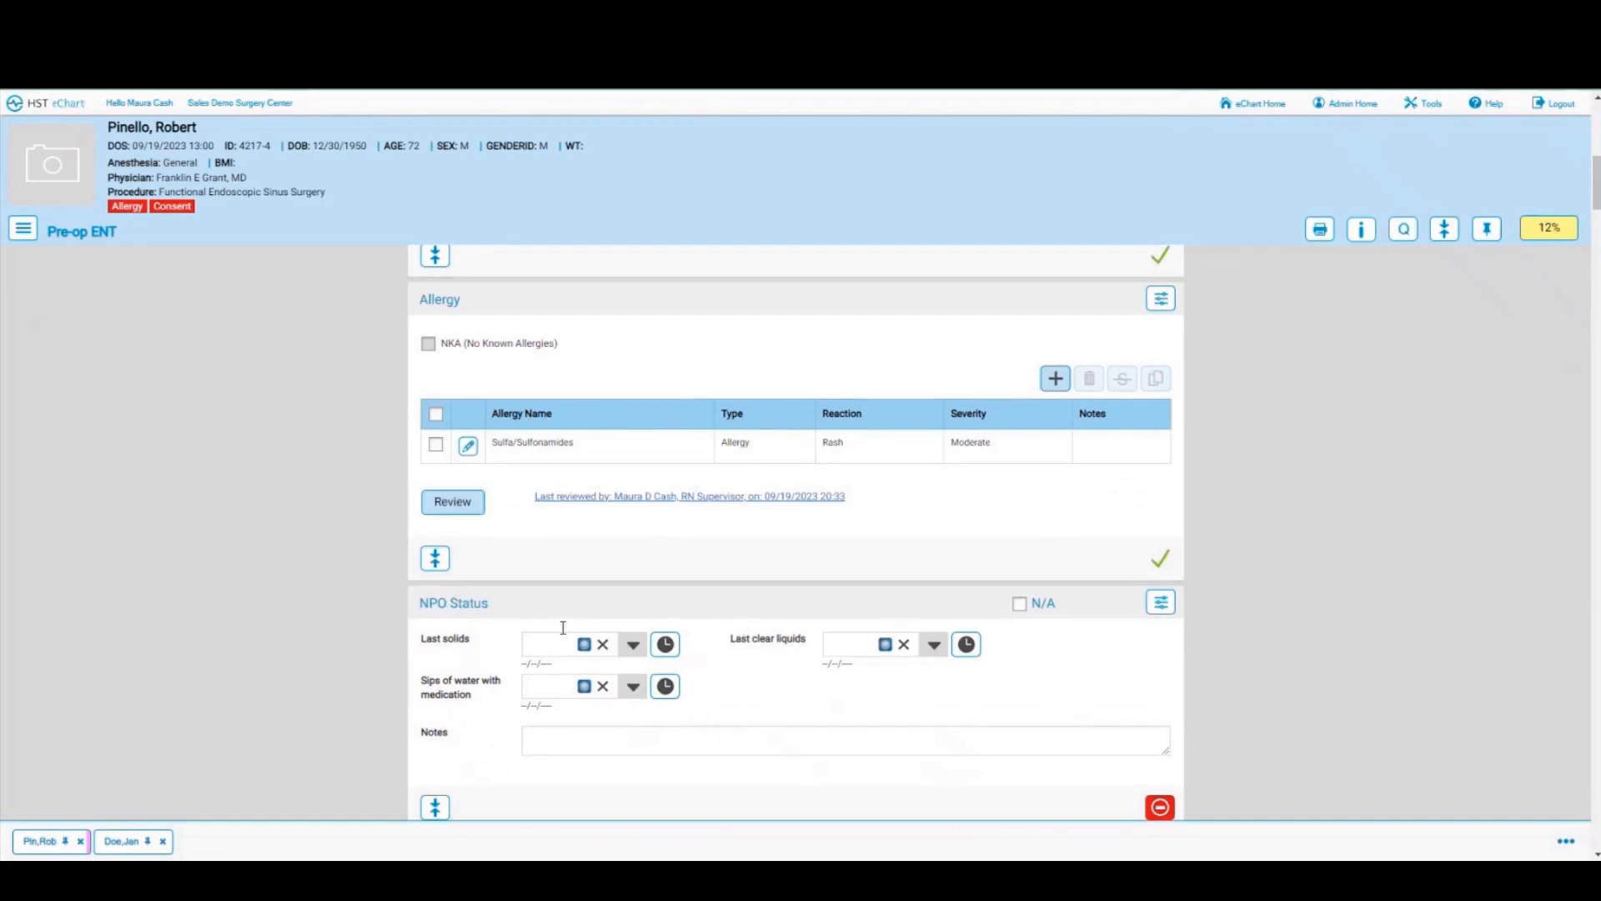
{"action": "scroll", "coordinate": [680, 659], "scroll_direction": "down", "scroll_amount": 2}
{"action": "scroll", "coordinate": [679, 655], "scroll_direction": "down", "scroll_amount": 1}
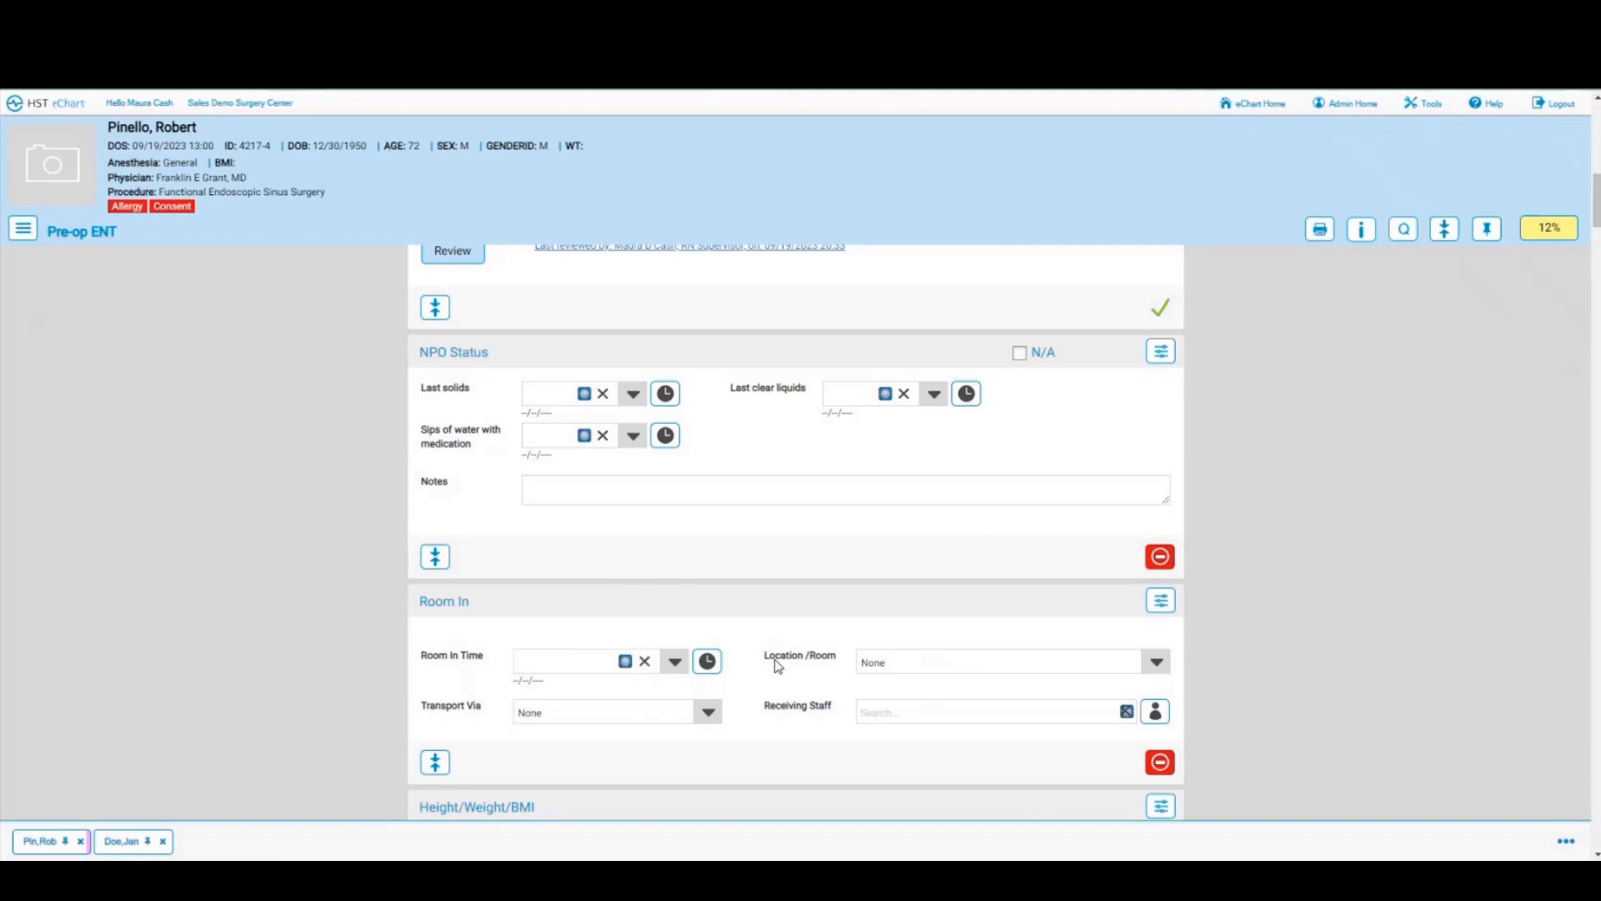
{"action": "scroll", "coordinate": [775, 665], "scroll_direction": "up", "scroll_amount": 10}
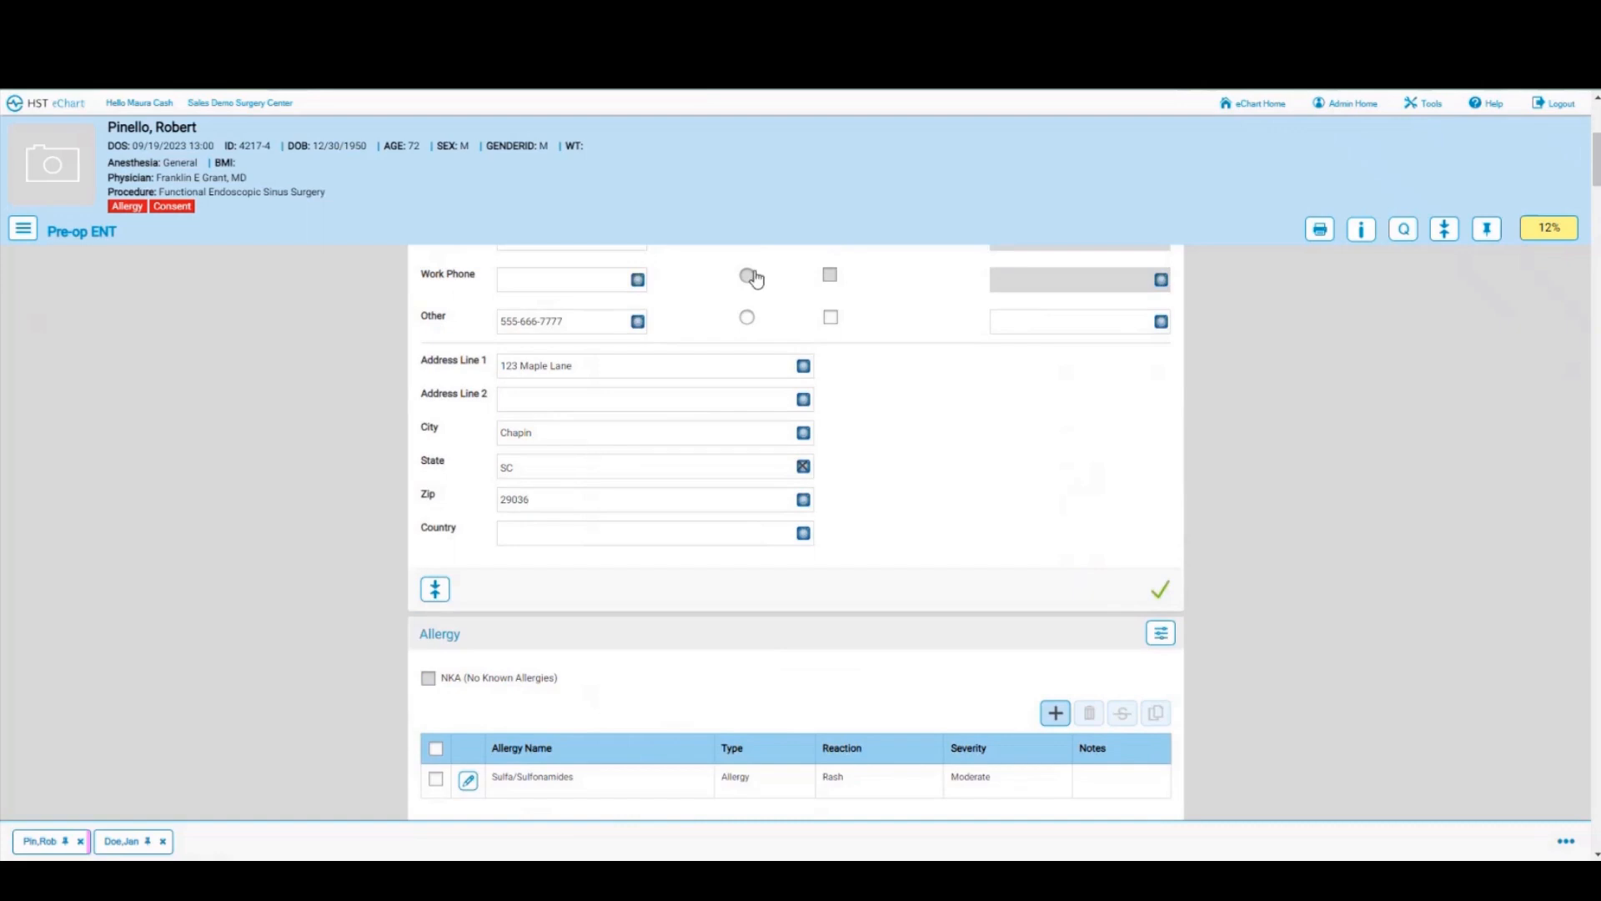
{"action": "scroll", "coordinate": [864, 413], "scroll_direction": "down", "scroll_amount": 2}
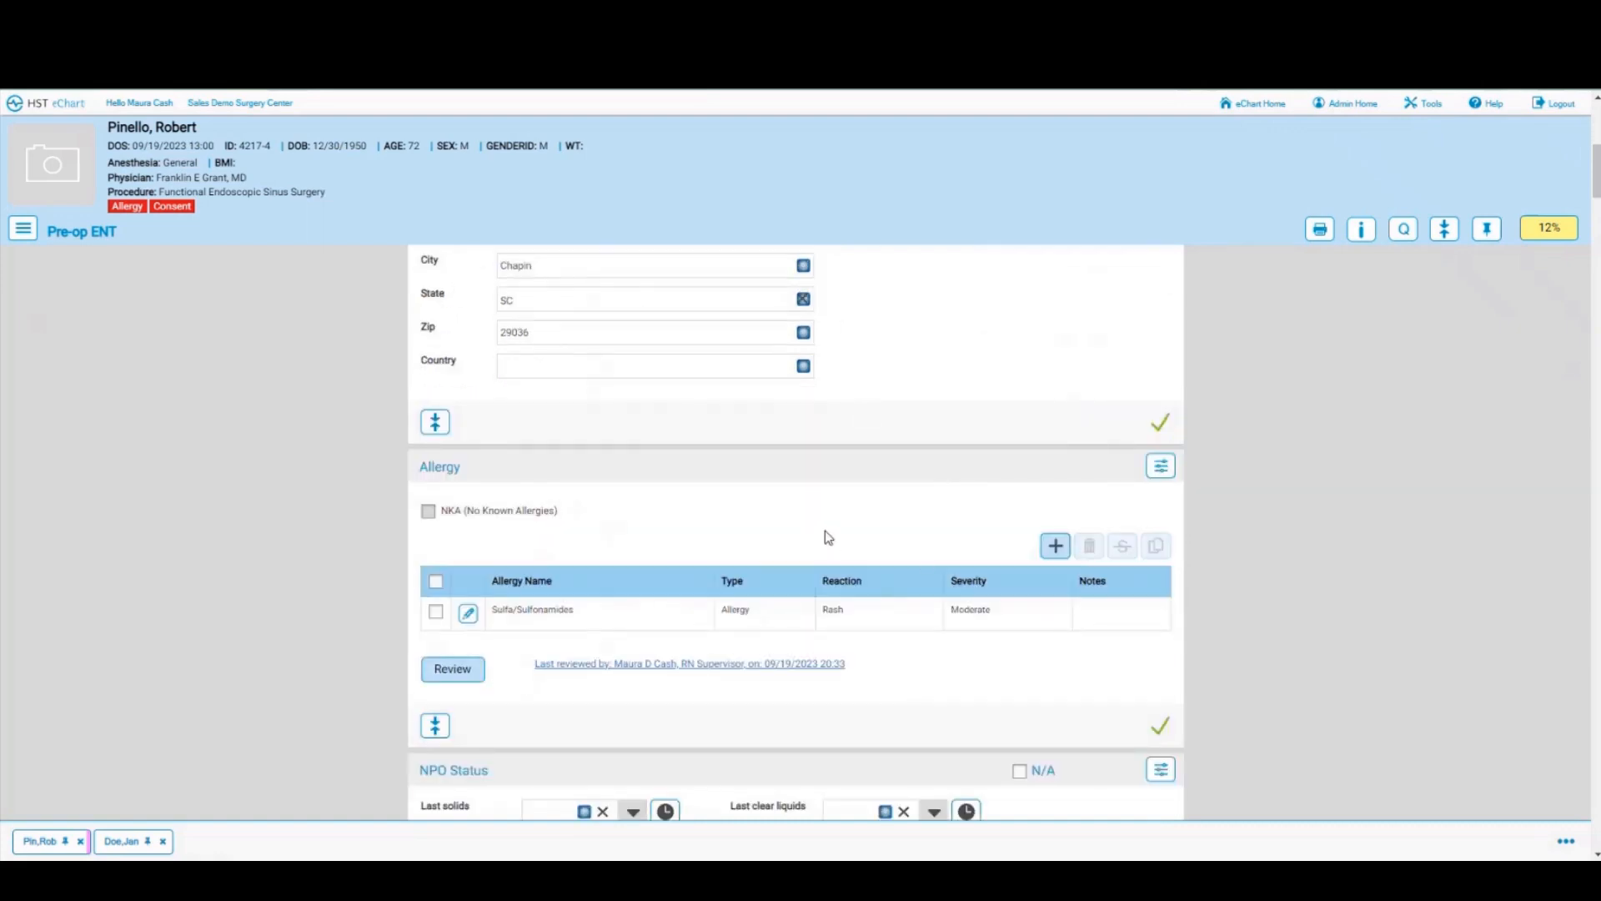
{"action": "scroll", "coordinate": [824, 531], "scroll_direction": "down", "scroll_amount": 2}
{"action": "scroll", "coordinate": [816, 584], "scroll_direction": "down", "scroll_amount": 2}
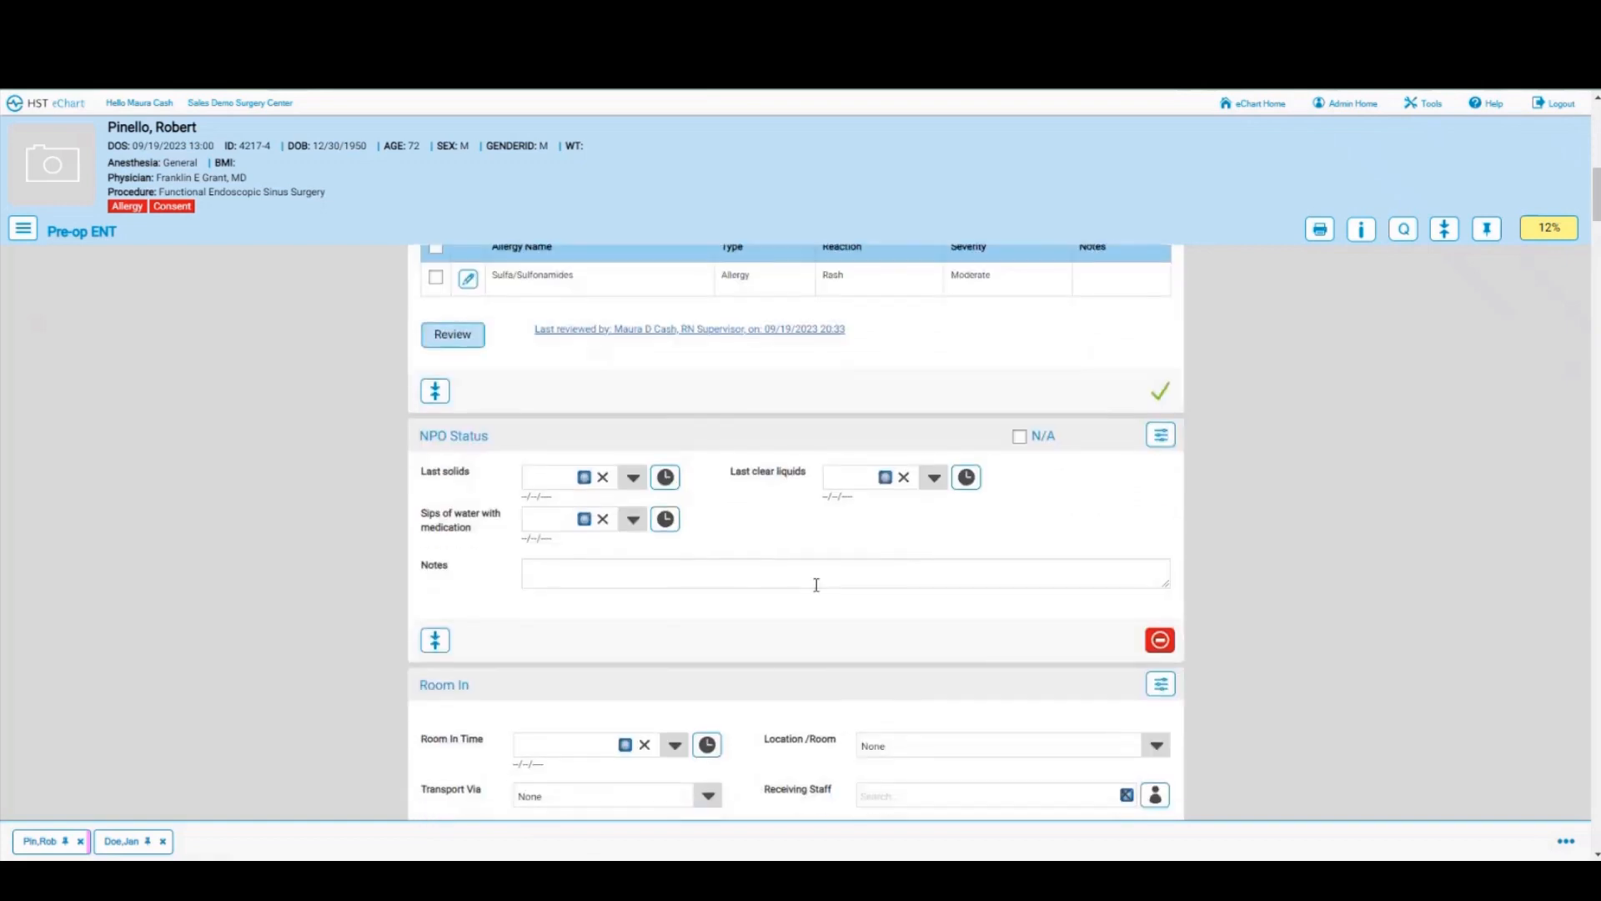
{"action": "scroll", "coordinate": [858, 539], "scroll_direction": "down", "scroll_amount": 3}
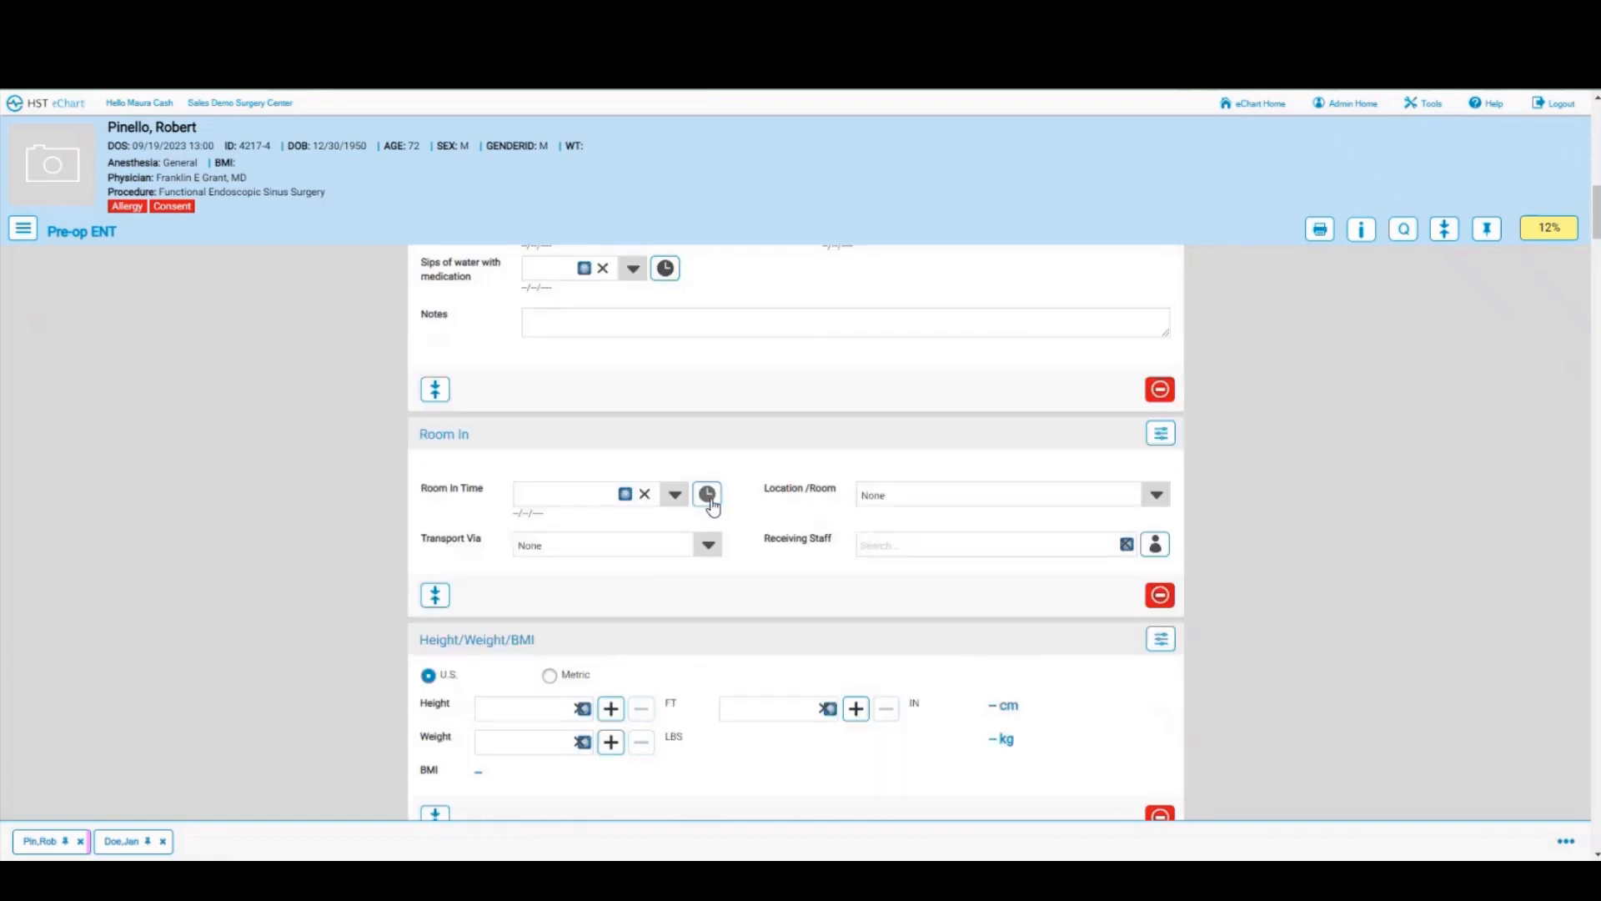
{"action": "left_click", "coordinate": [708, 498]}
Step: Set the Room In location to Pre-op and transport via Ambulatory
{"action": "left_click", "coordinate": [1158, 497]}
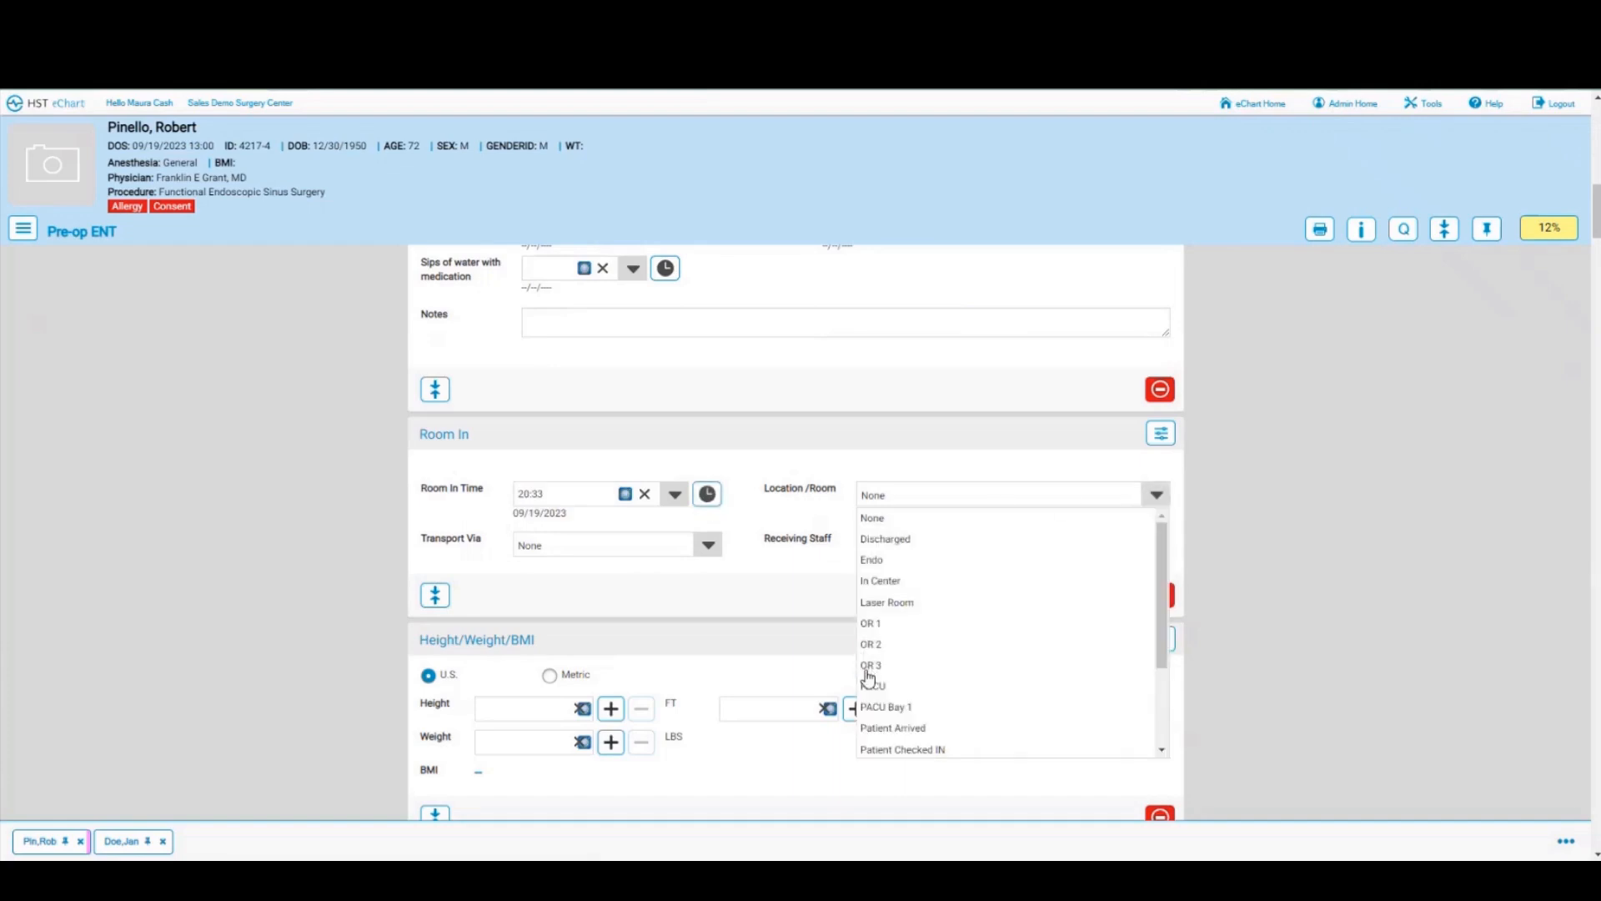
{"action": "scroll", "coordinate": [871, 717], "scroll_direction": "down", "scroll_amount": 2}
{"action": "left_click", "coordinate": [1155, 546]}
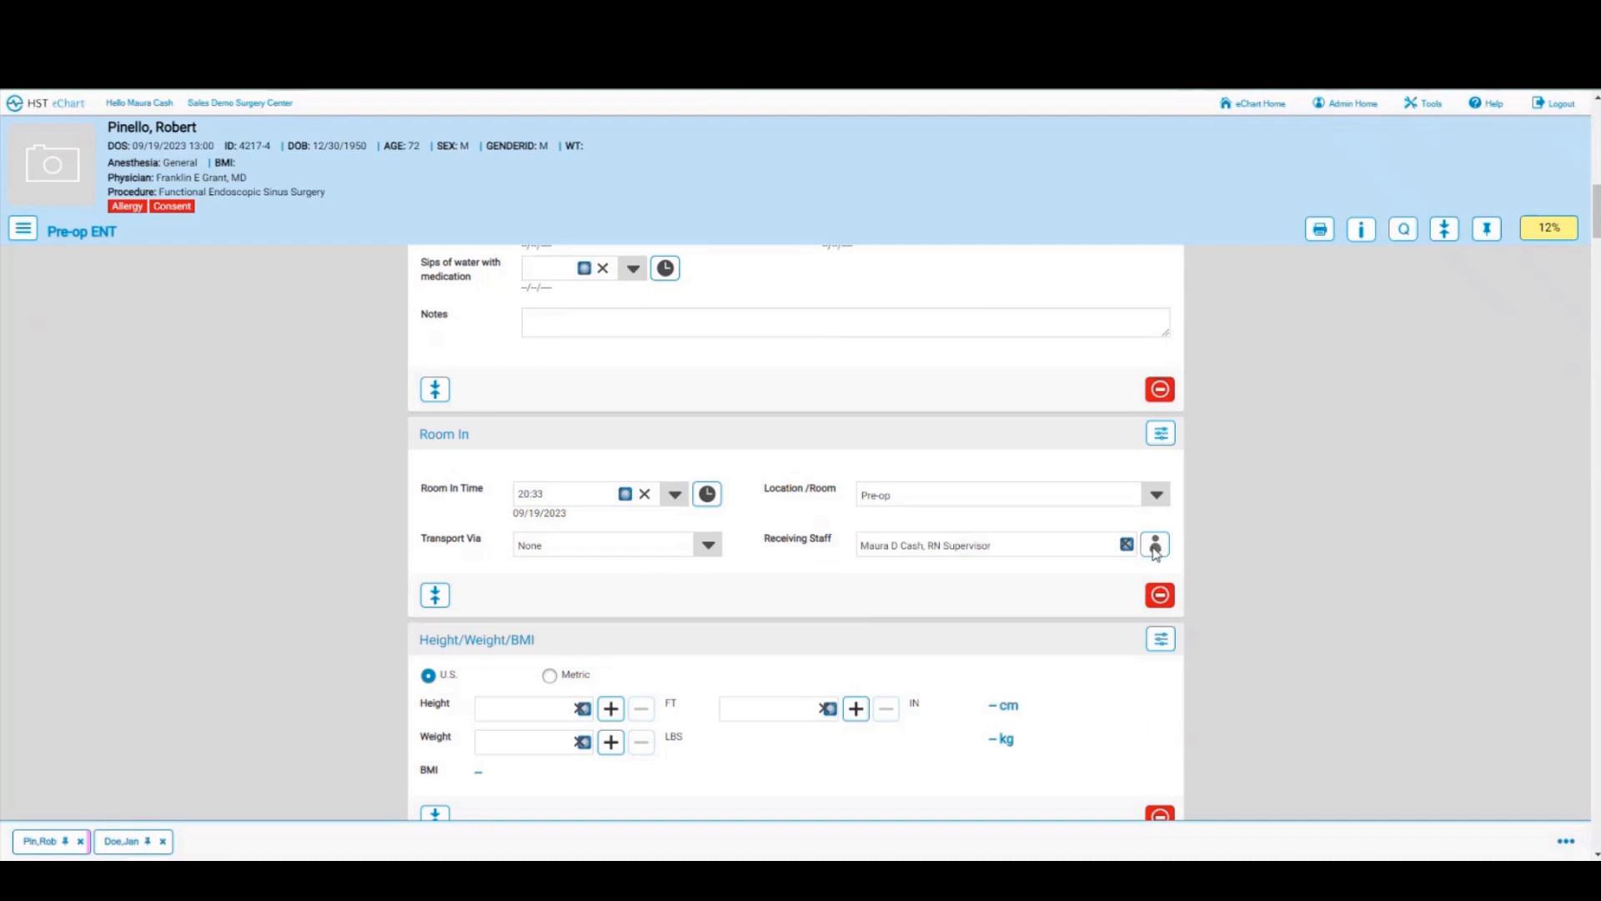
{"action": "left_click", "coordinate": [705, 551]}
{"action": "left_click", "coordinate": [557, 590]}
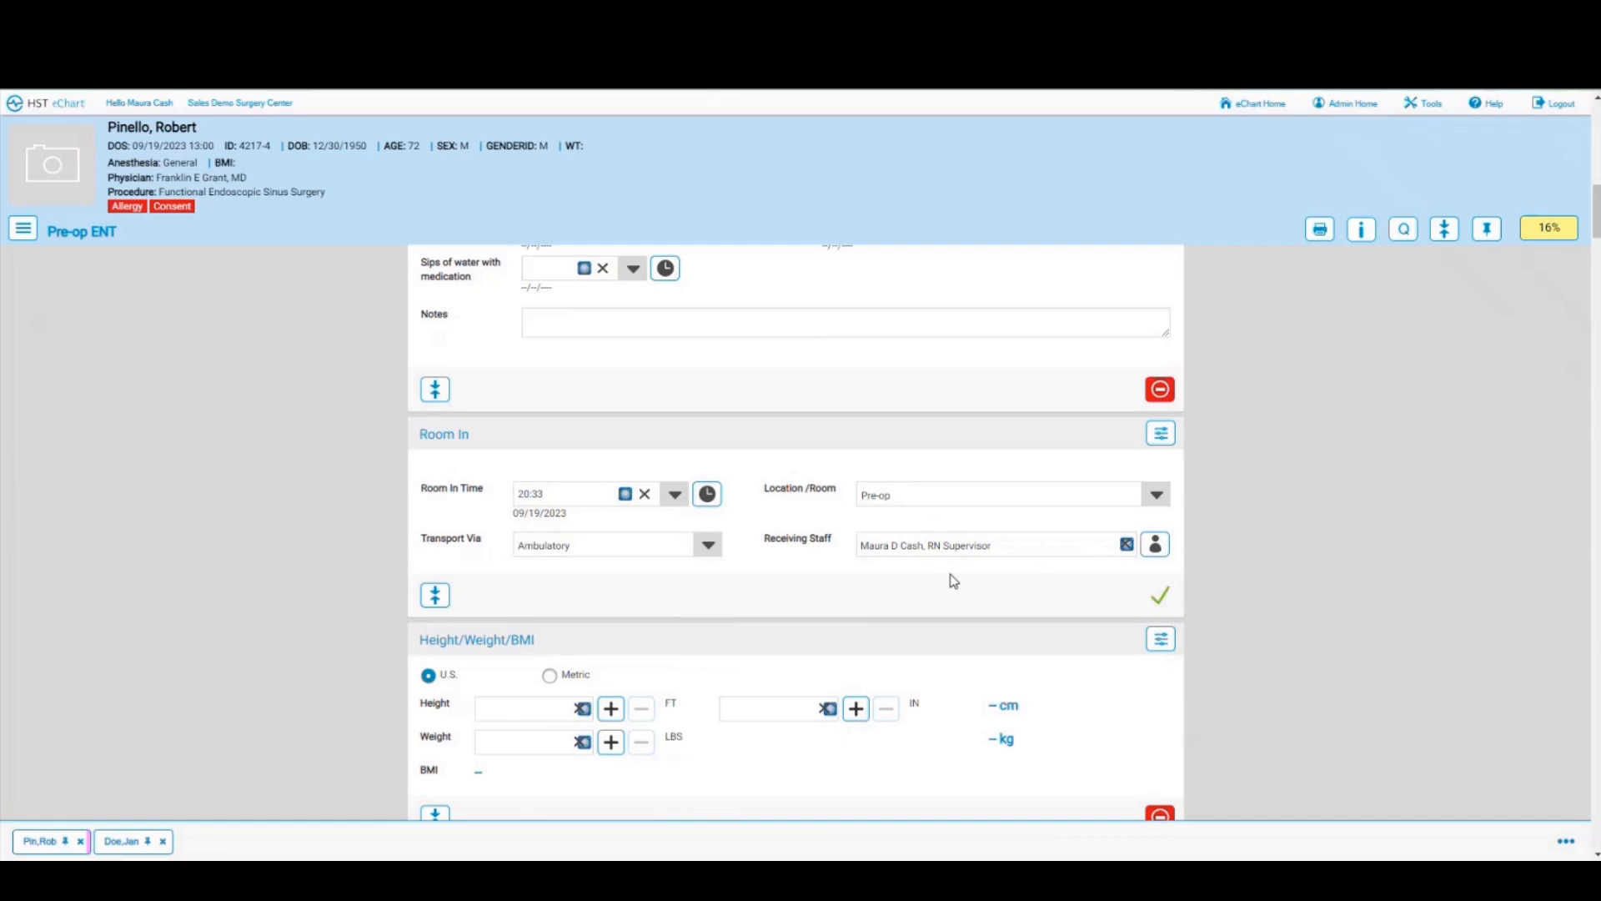
{"action": "scroll", "coordinate": [954, 581], "scroll_direction": "down", "scroll_amount": 1}
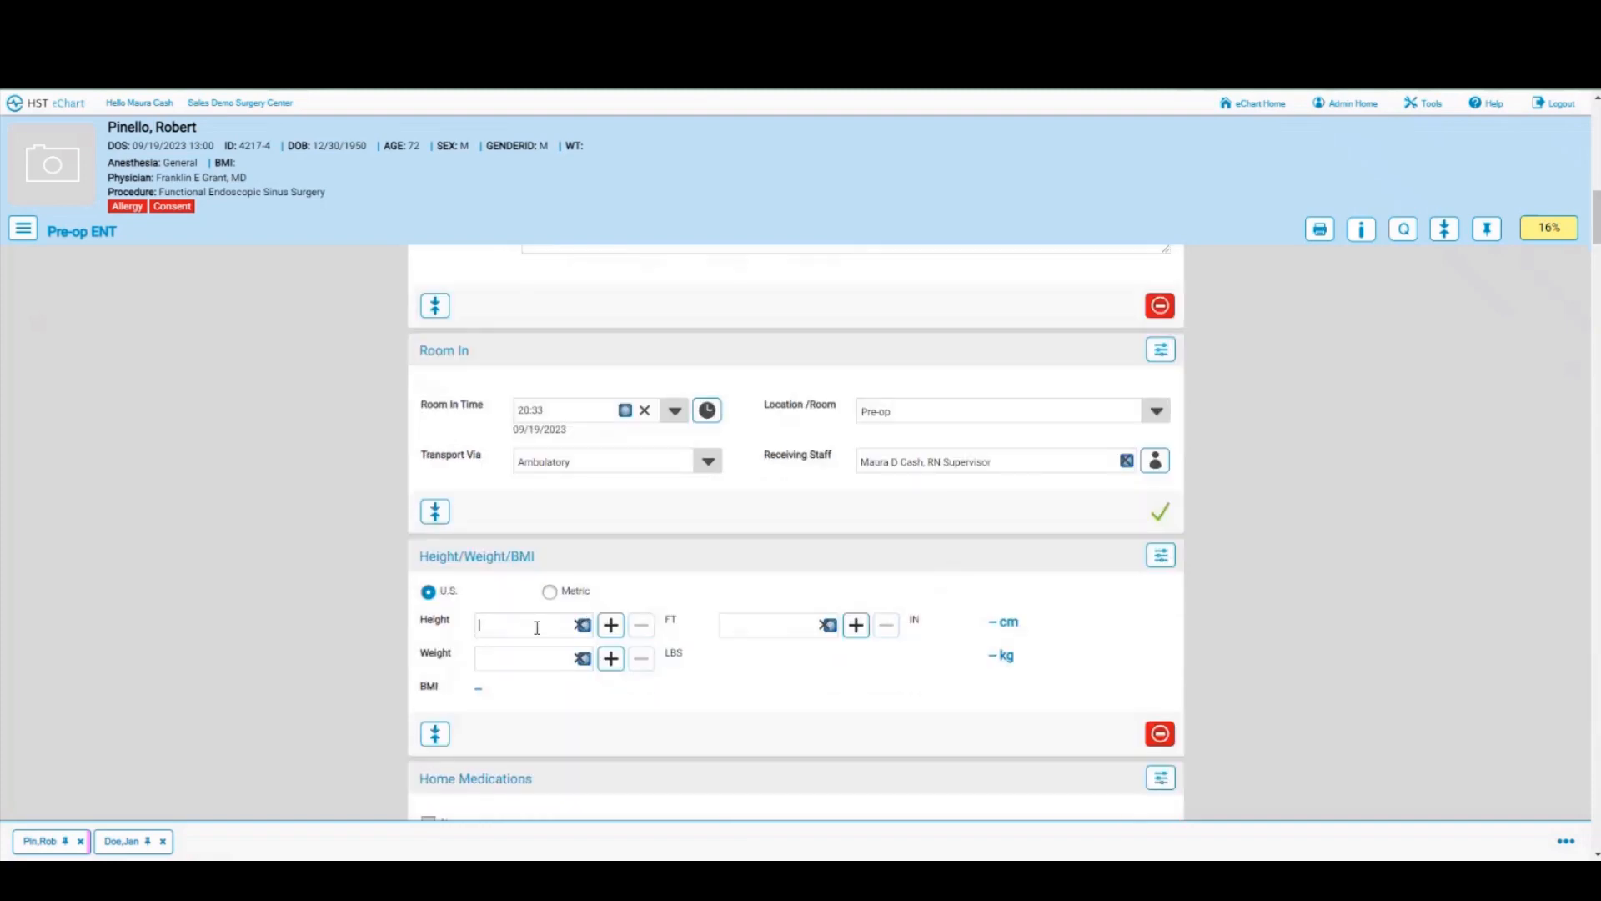
Step: Enter height 5 ft 11 in and weight 210 lbs for a BMI of 29.3, checking the metric view
{"action": "left_click", "coordinate": [537, 627]}
{"action": "type", "text": "5"}
{"action": "left_click", "coordinate": [773, 622]}
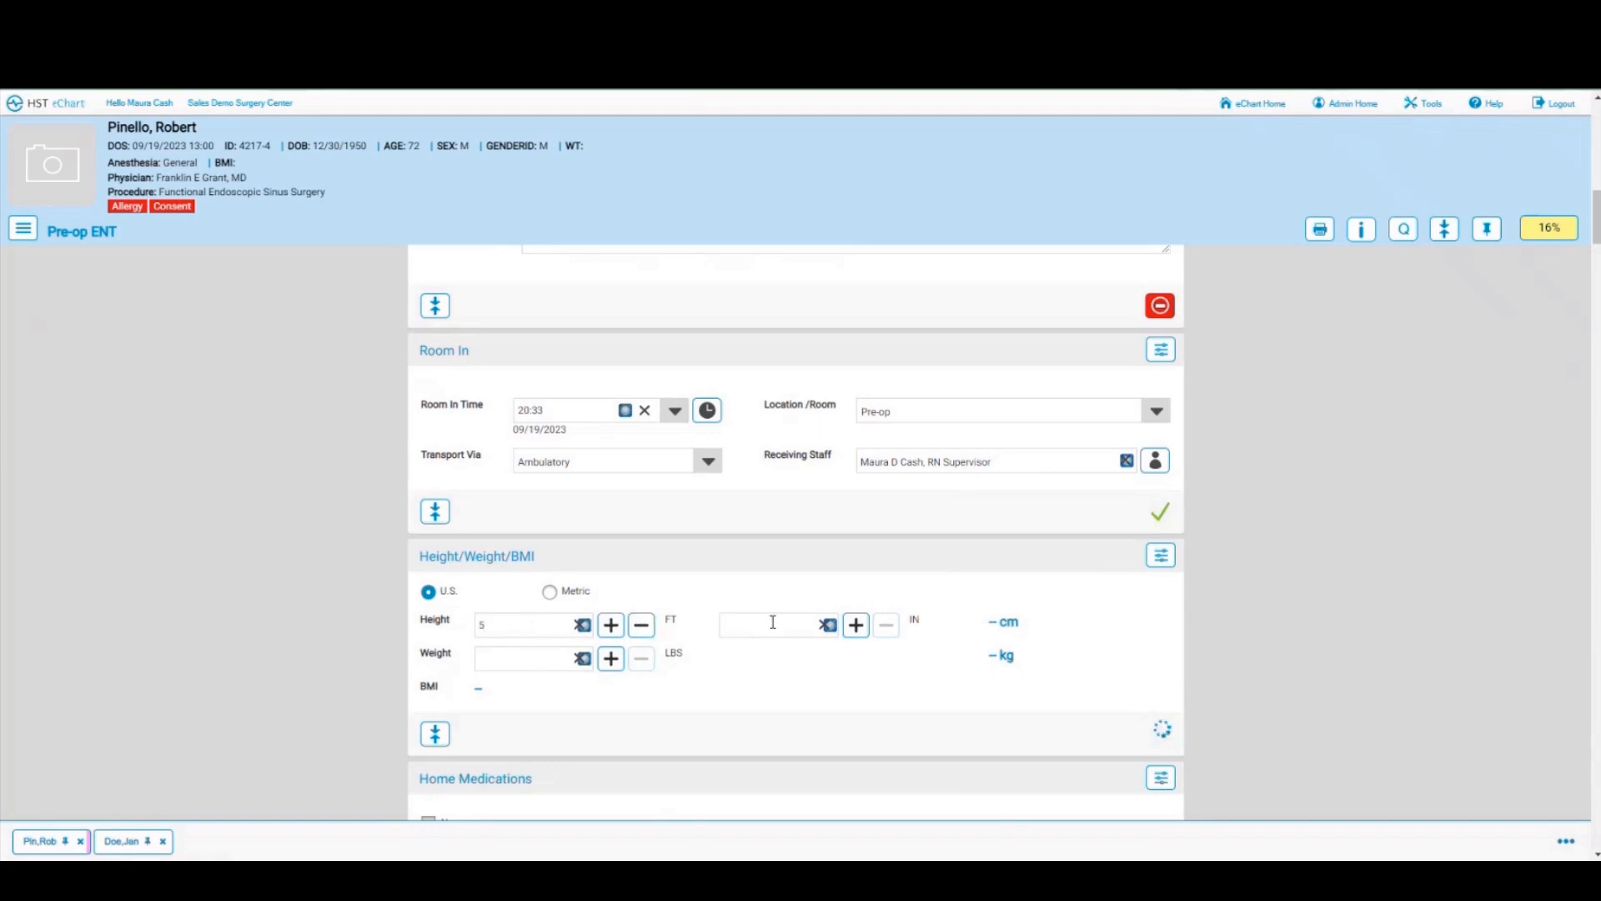
{"action": "type", "text": "11"}
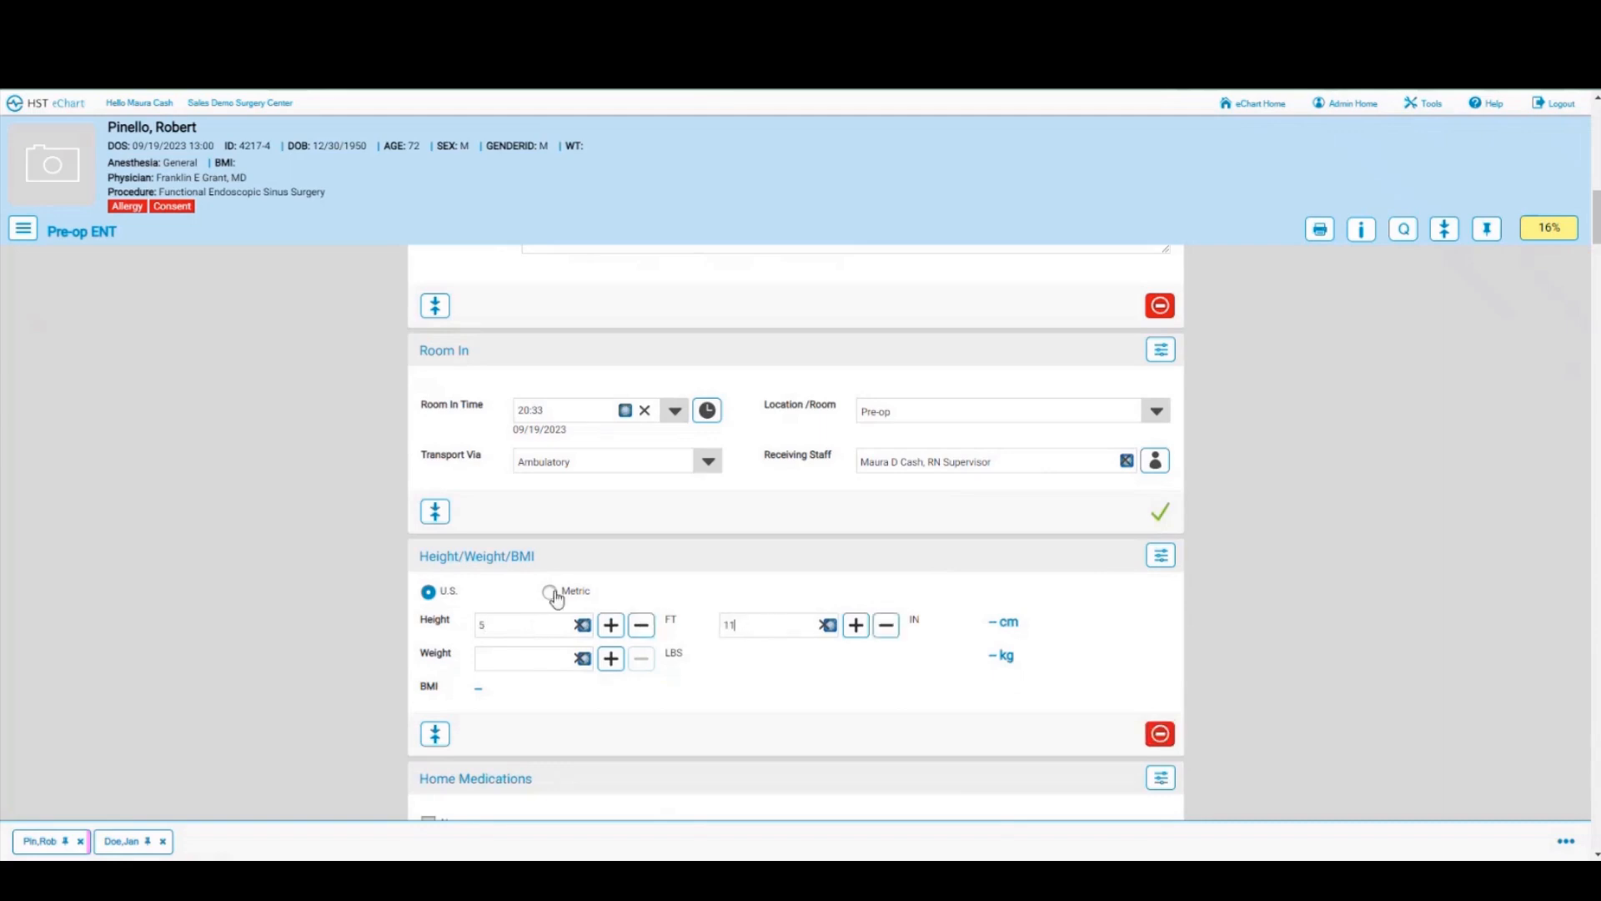
{"action": "left_click", "coordinate": [539, 664]}
{"action": "type", "text": "210"}
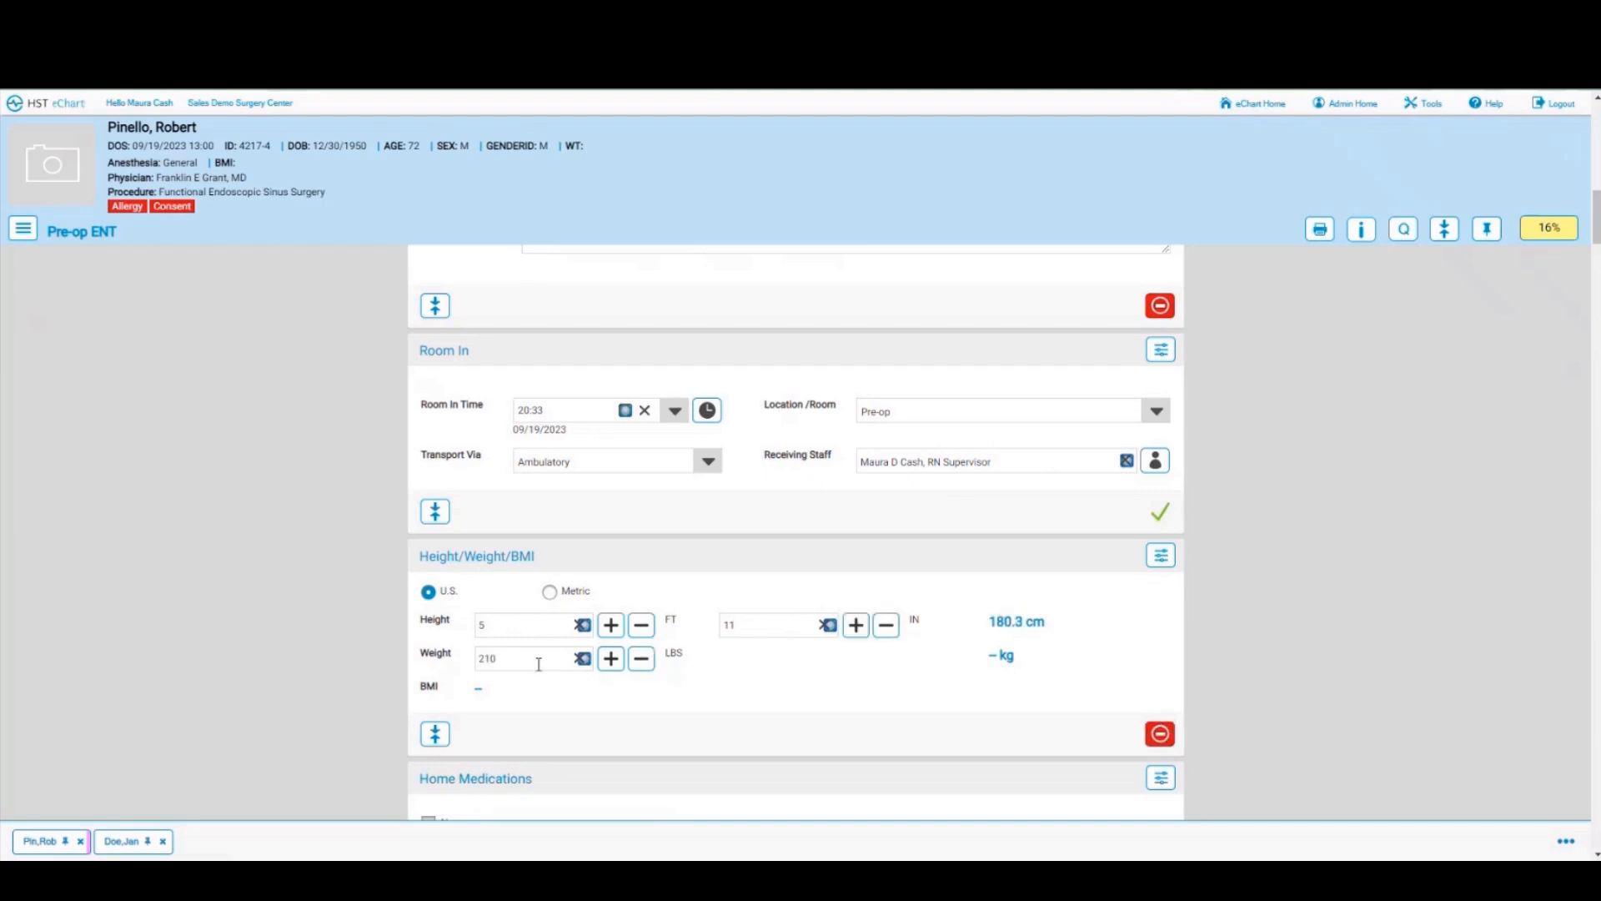
{"action": "left_click", "coordinate": [717, 697]}
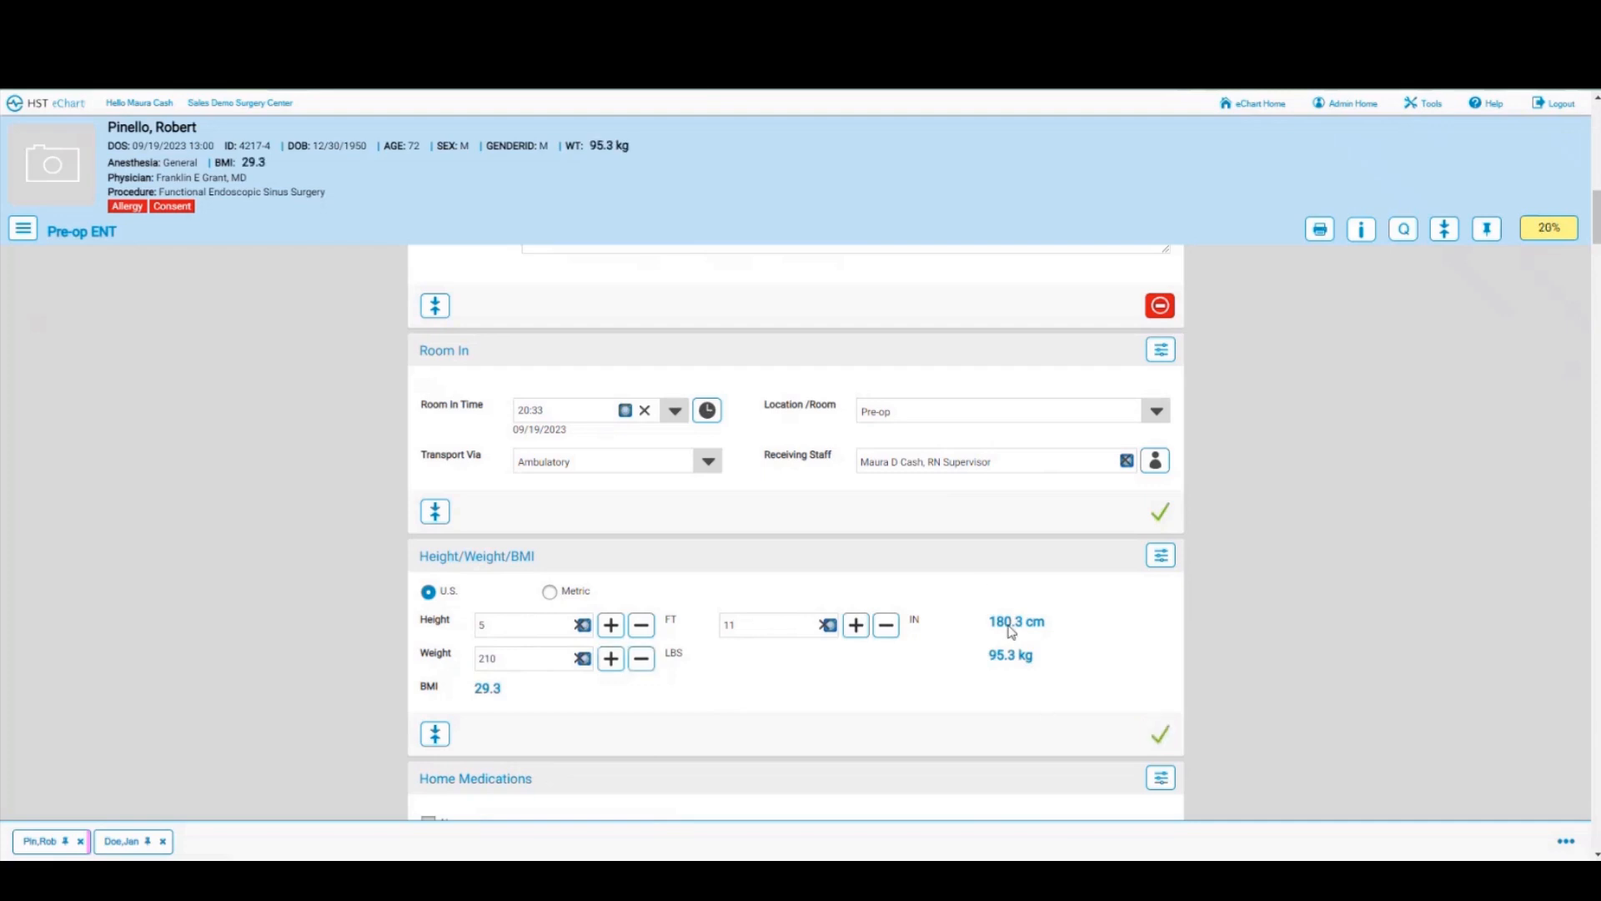
{"action": "left_click", "coordinate": [549, 592]}
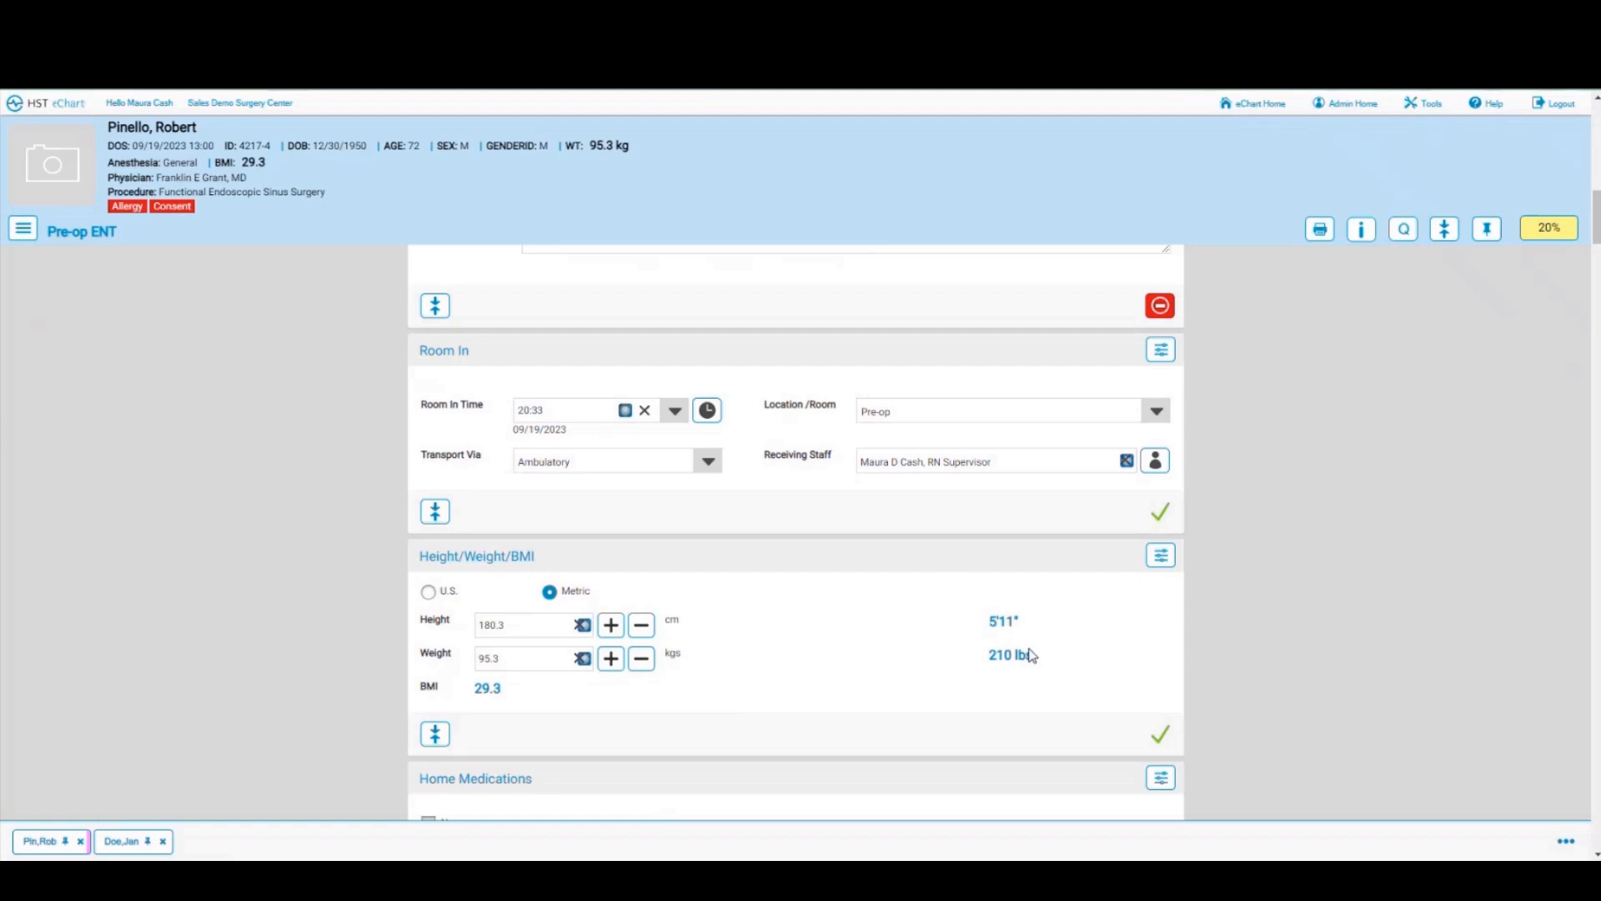
{"action": "left_click", "coordinate": [427, 593]}
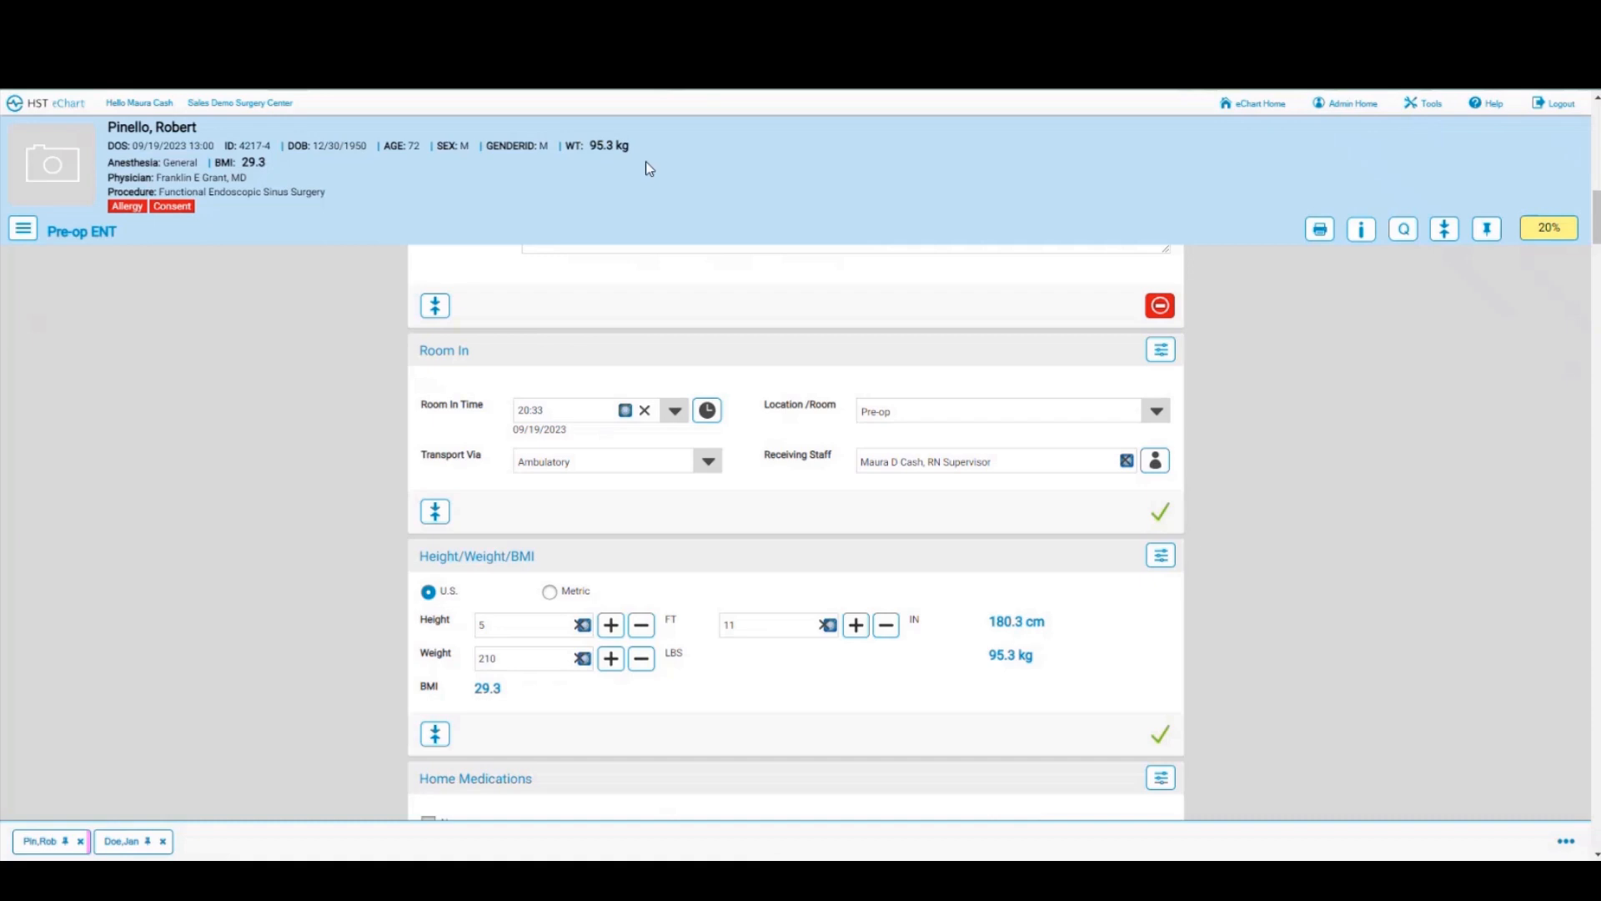
Step: Record today's date, 09/19/2023, as Cardizem's last dose taken in Home Medications
{"action": "scroll", "coordinate": [708, 214], "scroll_direction": "down", "scroll_amount": 6}
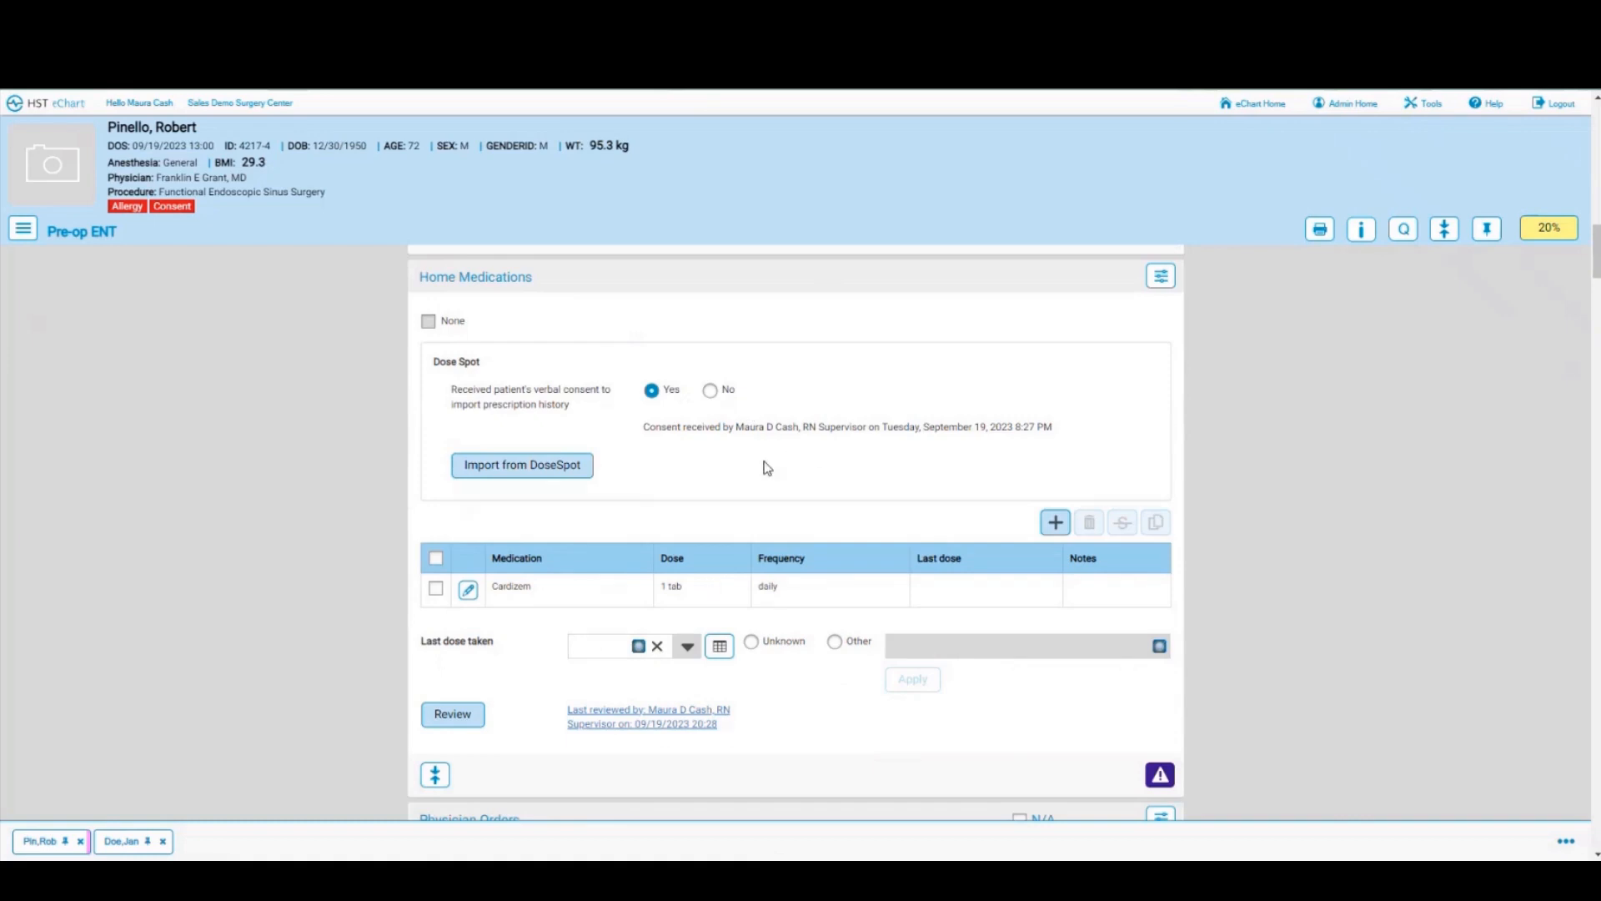
{"action": "scroll", "coordinate": [826, 490], "scroll_direction": "down", "scroll_amount": 2}
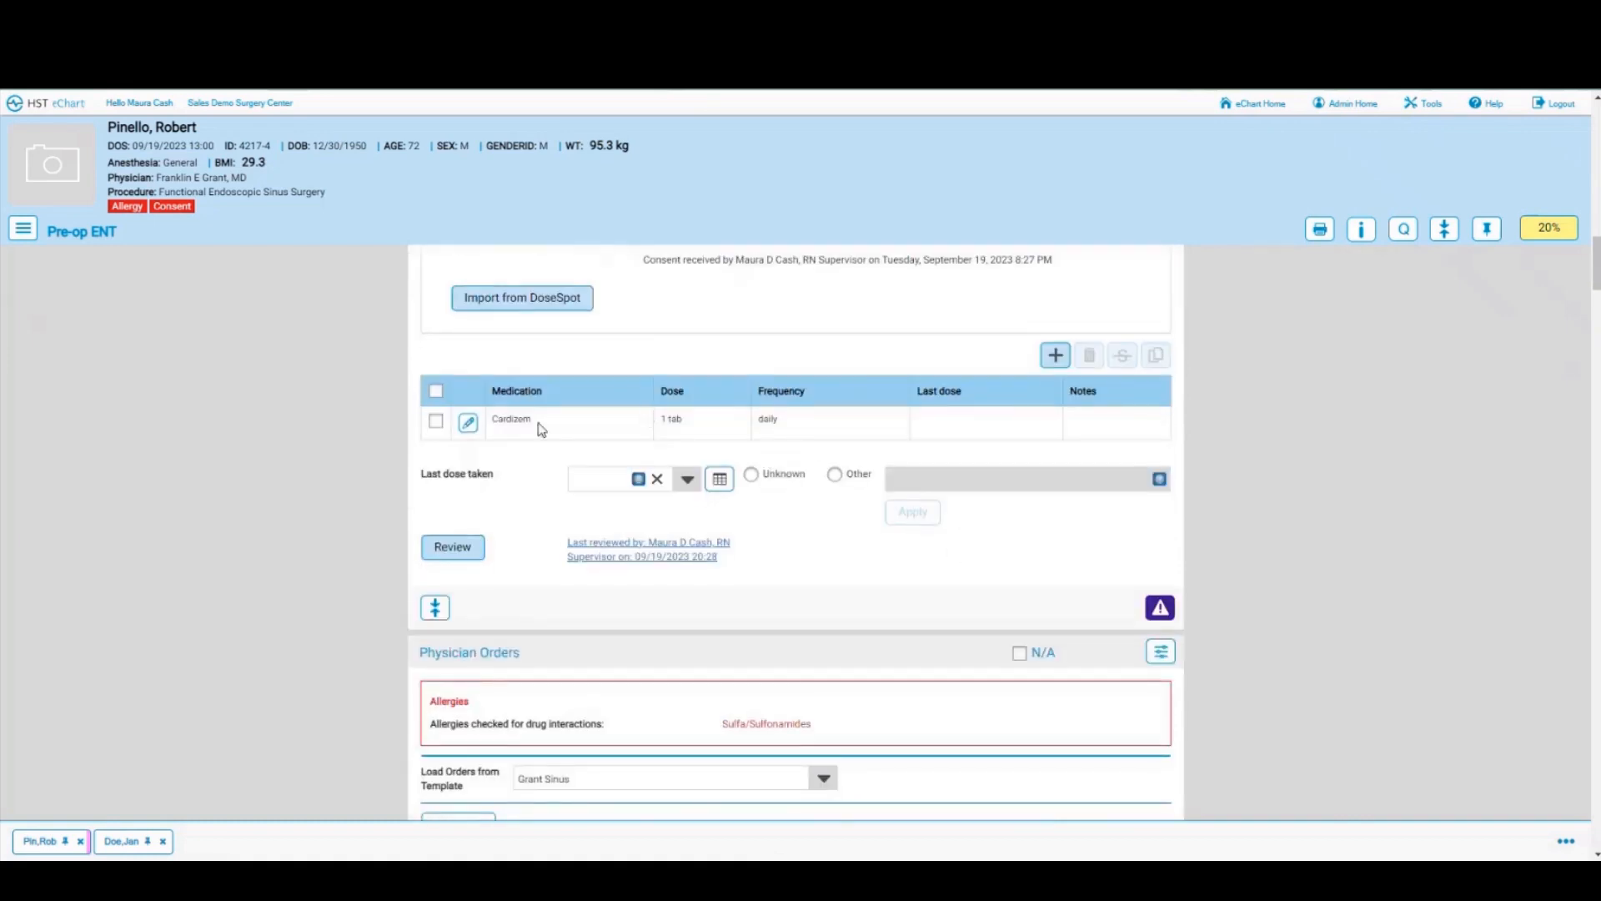
{"action": "left_click", "coordinate": [436, 422]}
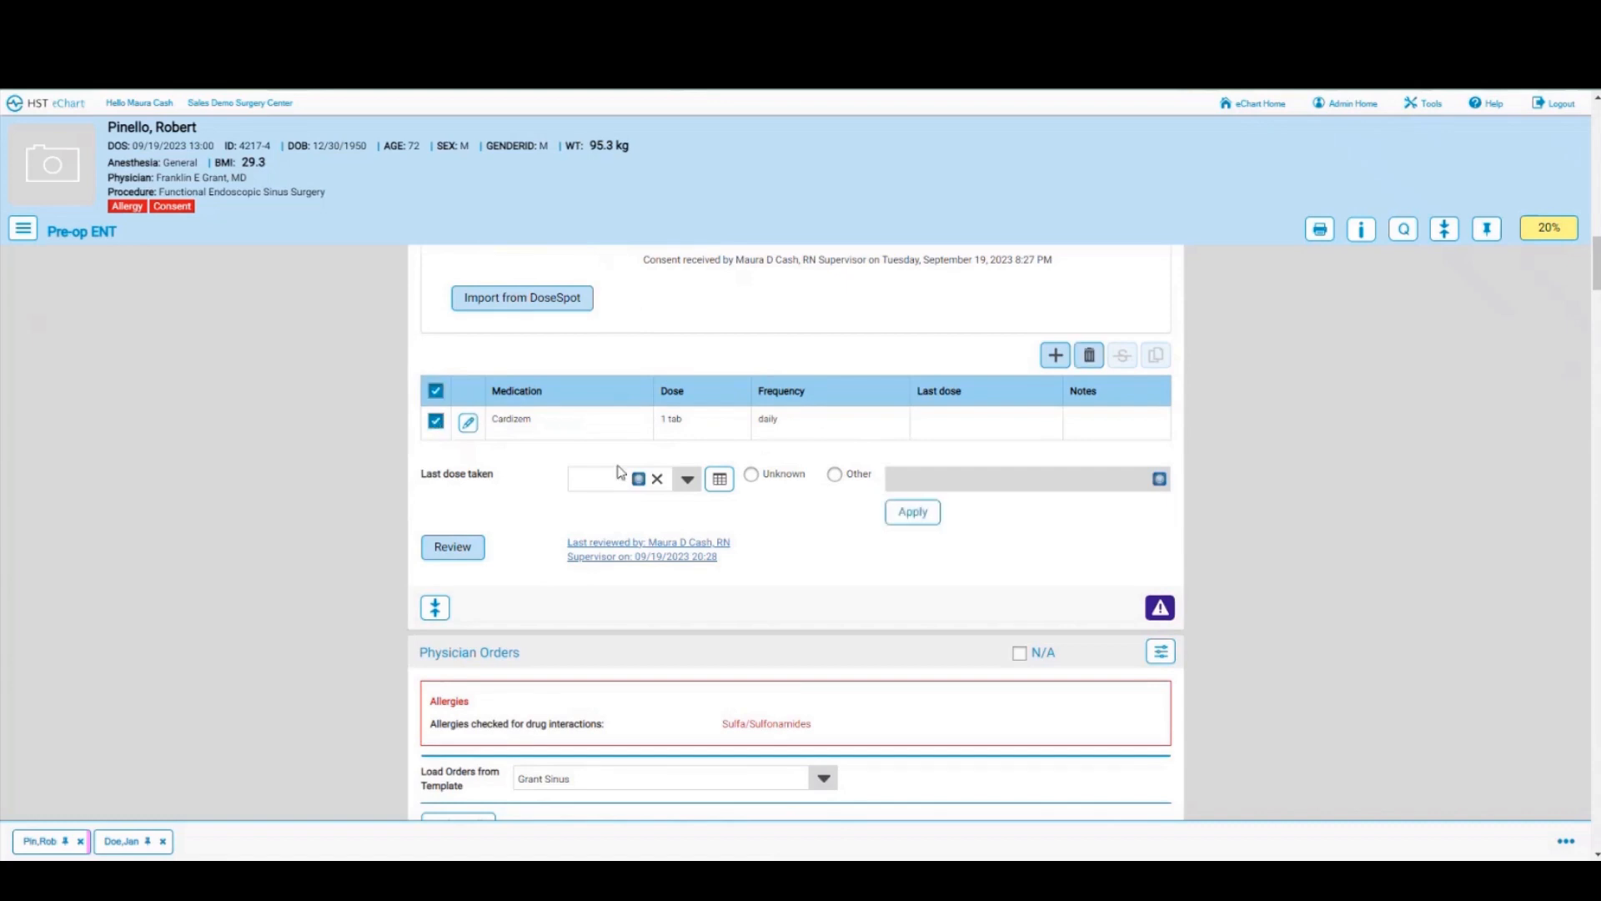
{"action": "left_click", "coordinate": [718, 481]}
{"action": "left_click", "coordinate": [1160, 608]}
{"action": "scroll", "coordinate": [822, 589], "scroll_direction": "down", "scroll_amount": 2}
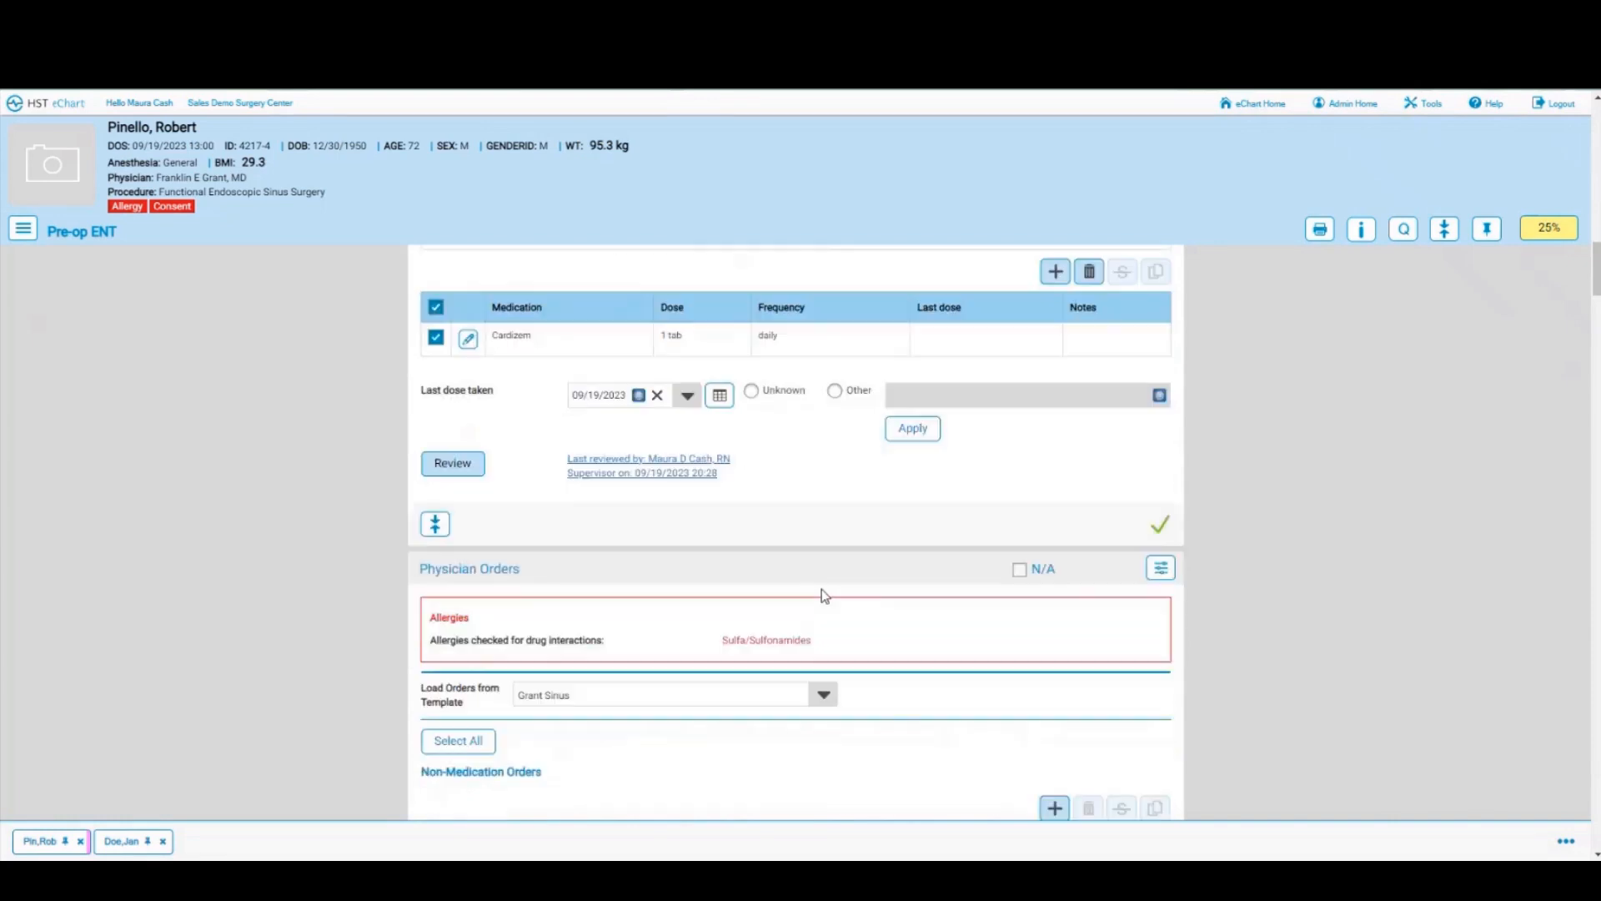
{"action": "scroll", "coordinate": [822, 589], "scroll_direction": "down", "scroll_amount": 1}
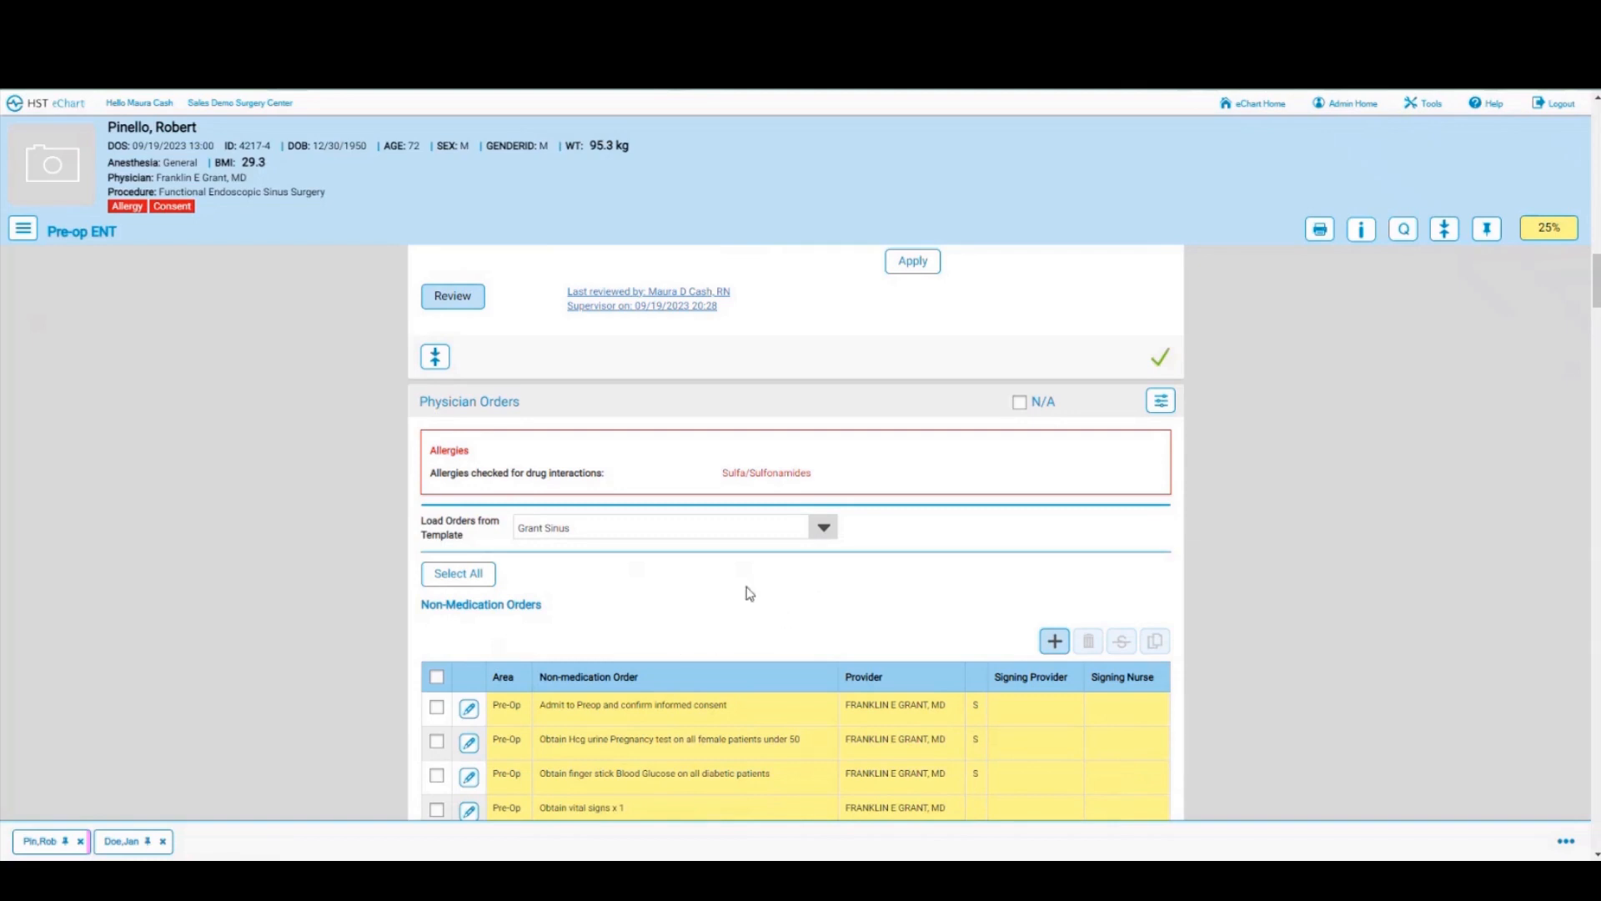
{"action": "scroll", "coordinate": [722, 631], "scroll_direction": "down", "scroll_amount": 1}
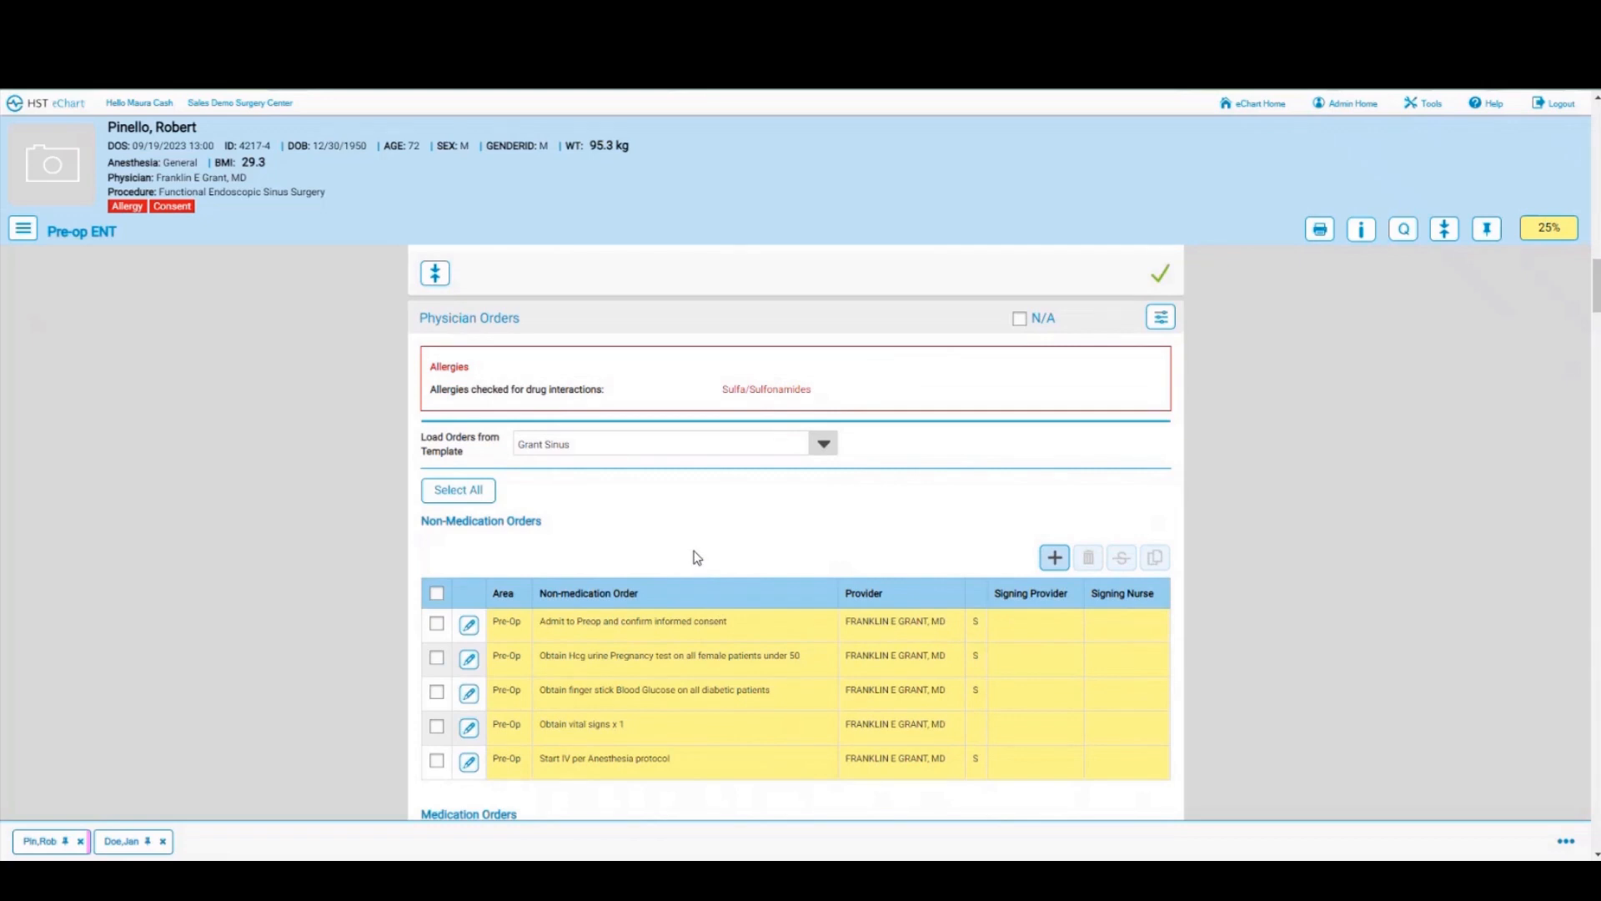
{"action": "left_click", "coordinate": [823, 444]}
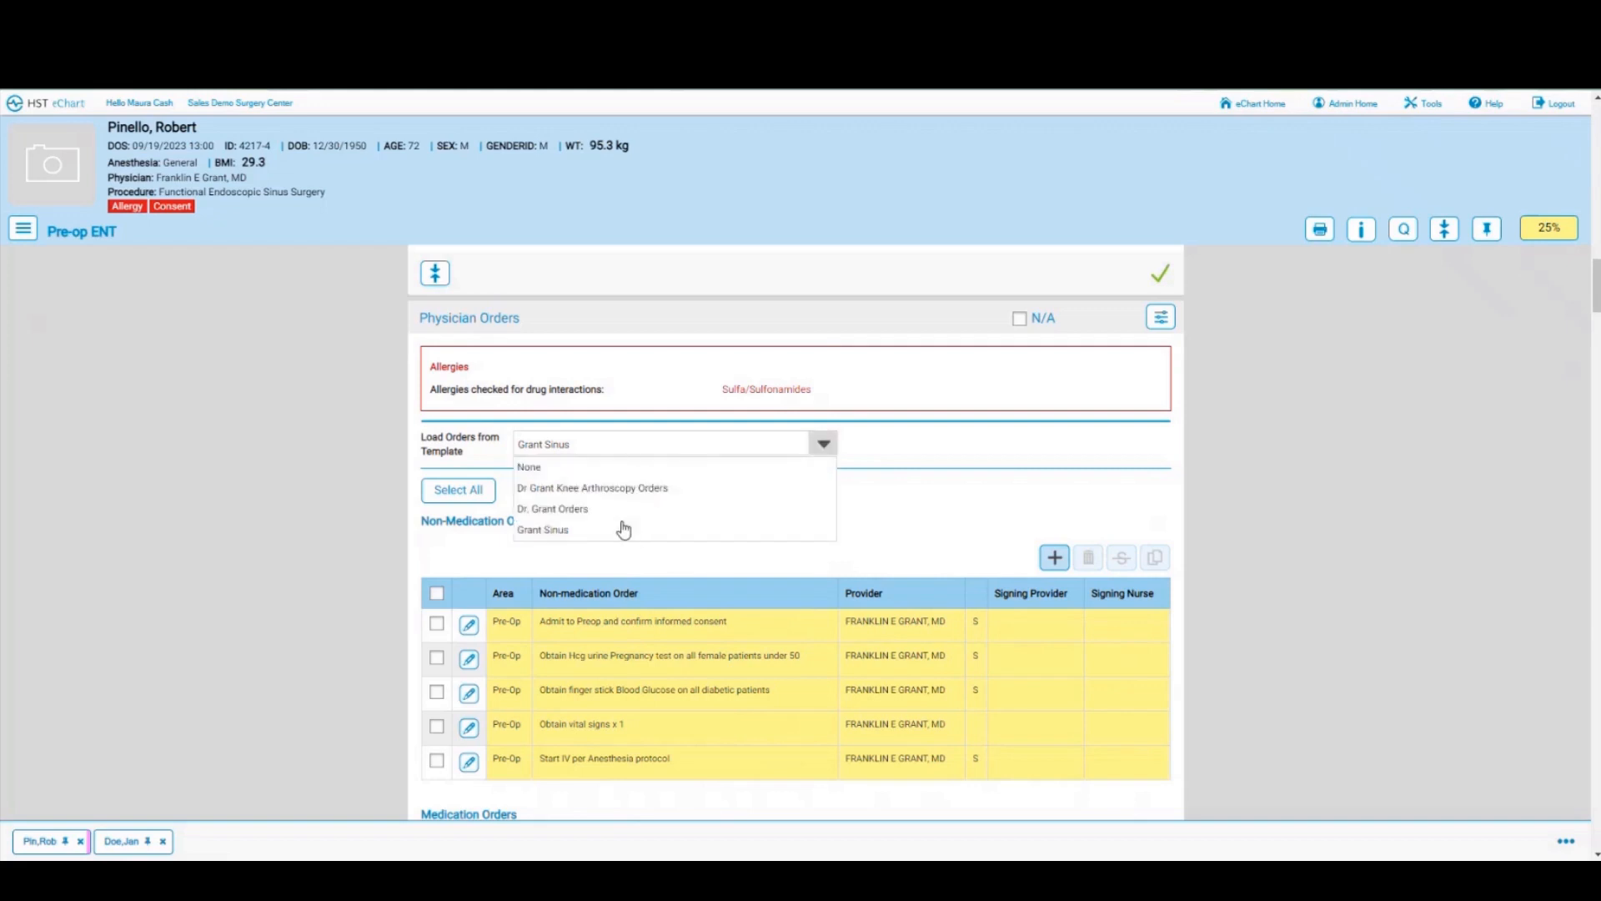
{"action": "left_click", "coordinate": [909, 499]}
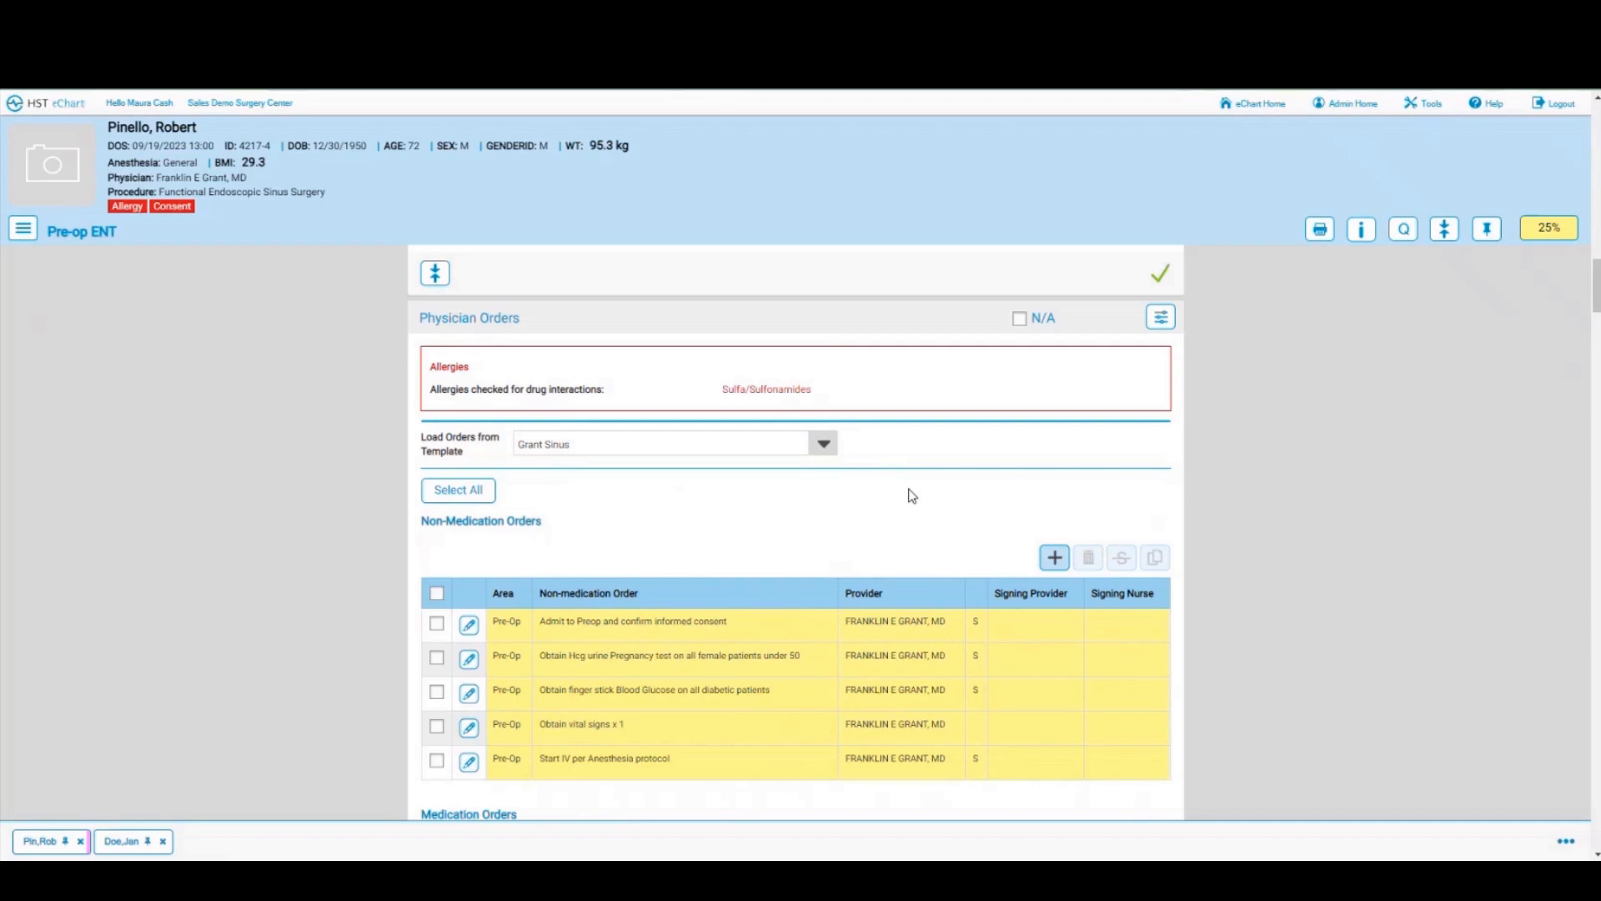
{"action": "scroll", "coordinate": [912, 495], "scroll_direction": "down", "scroll_amount": 1}
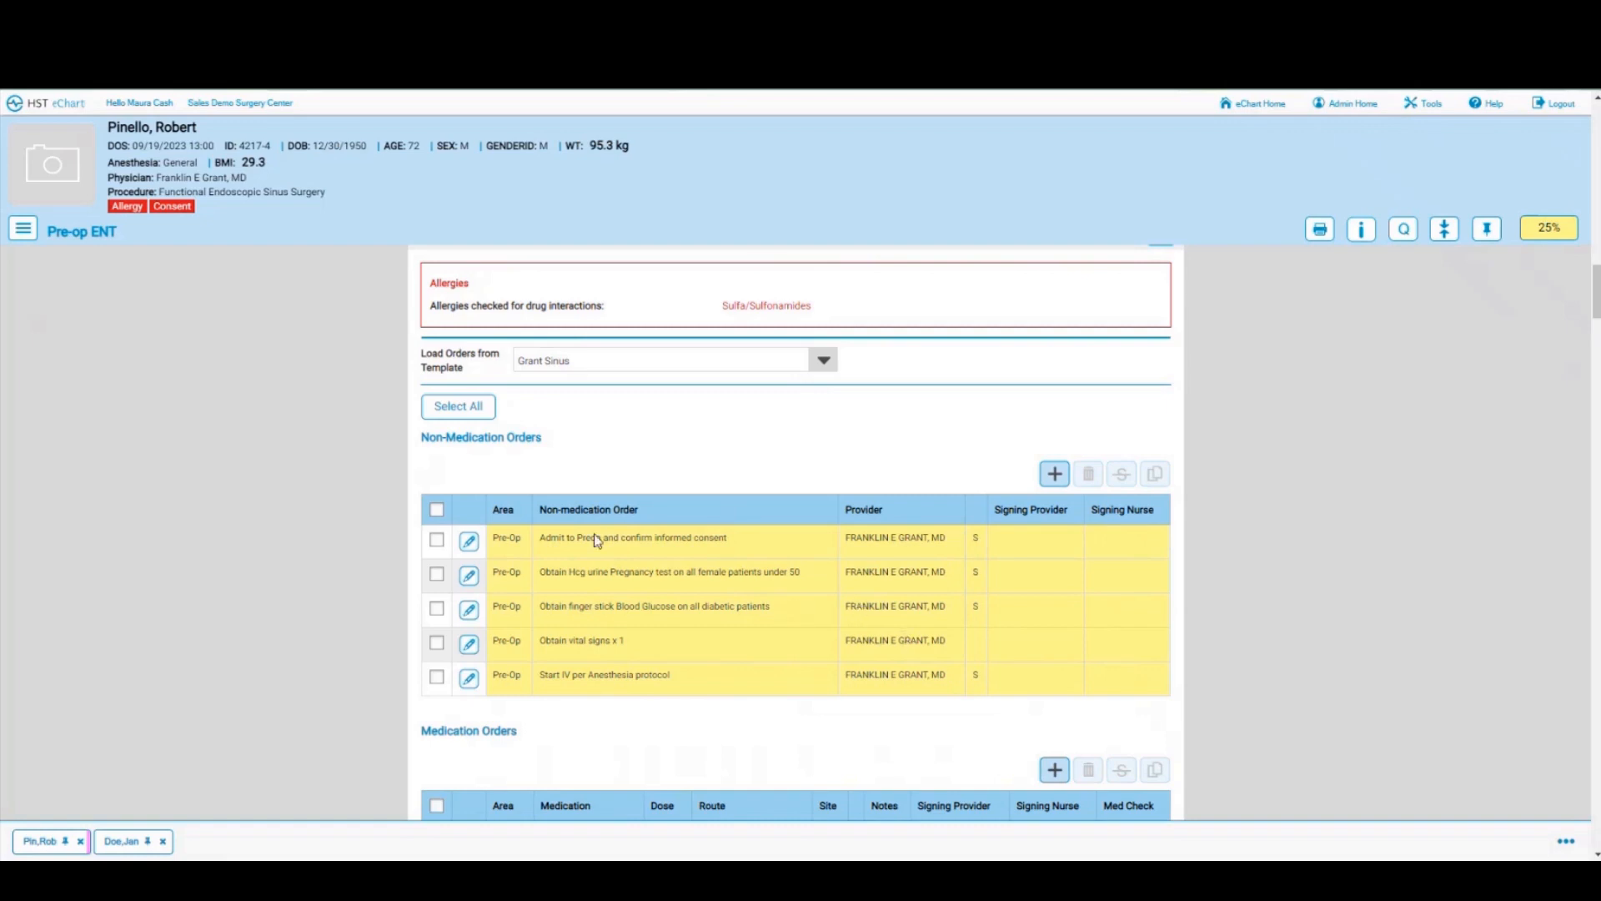
Step: Select every Grant Sinus pre-op order and sign them as the logged-in nurse
{"action": "left_click", "coordinate": [454, 407]}
{"action": "scroll", "coordinate": [881, 585], "scroll_direction": "down", "scroll_amount": 4}
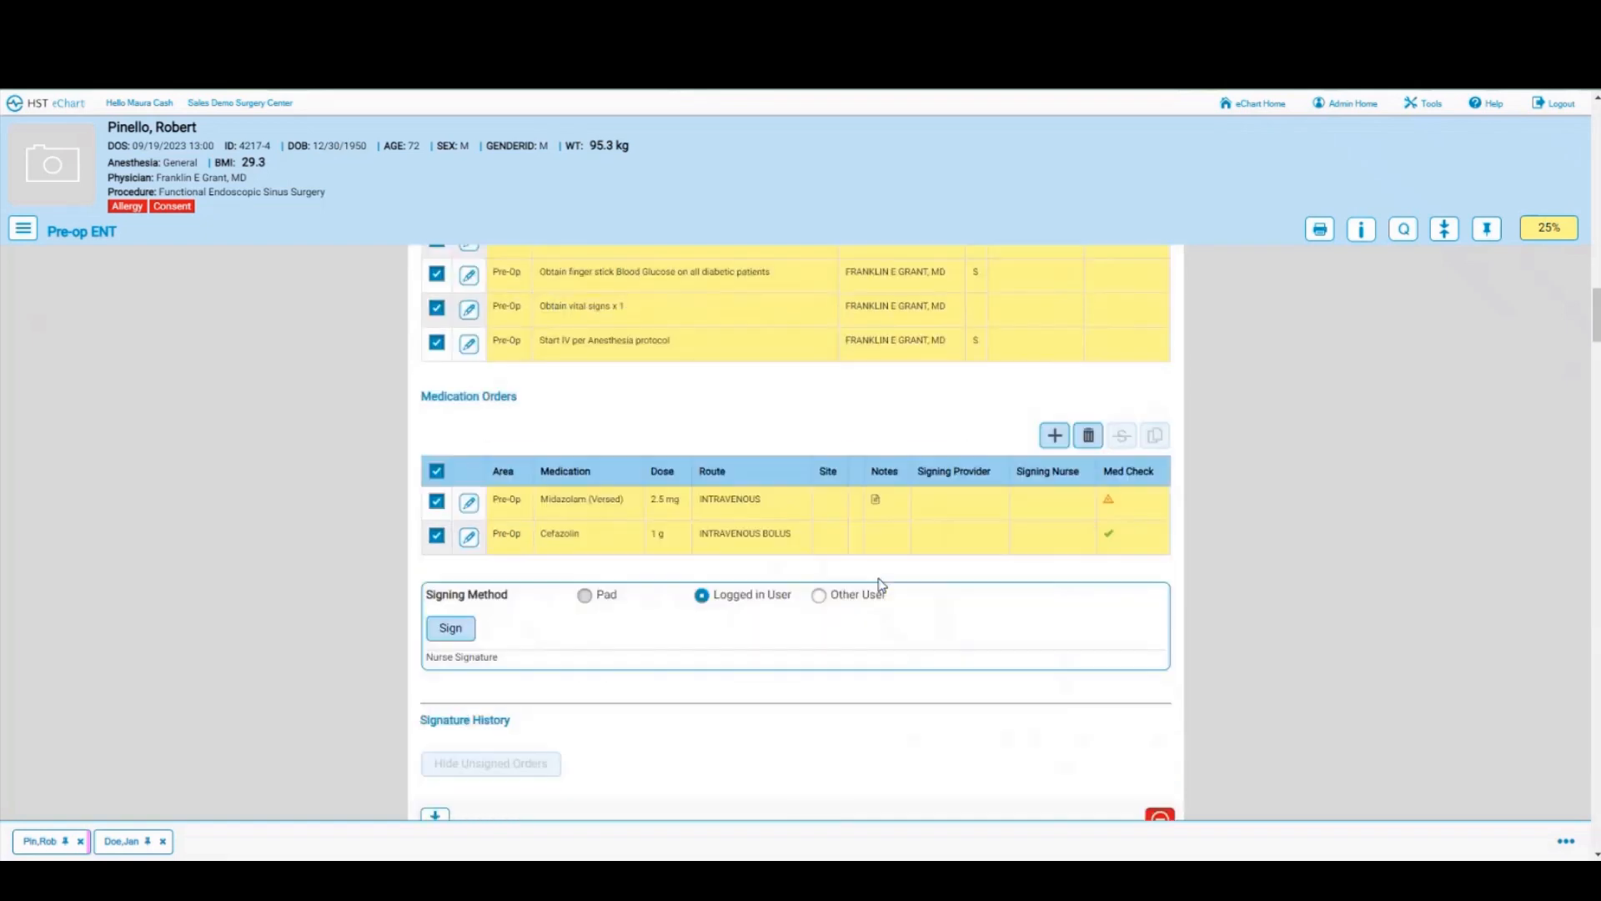
{"action": "left_click", "coordinate": [451, 628]}
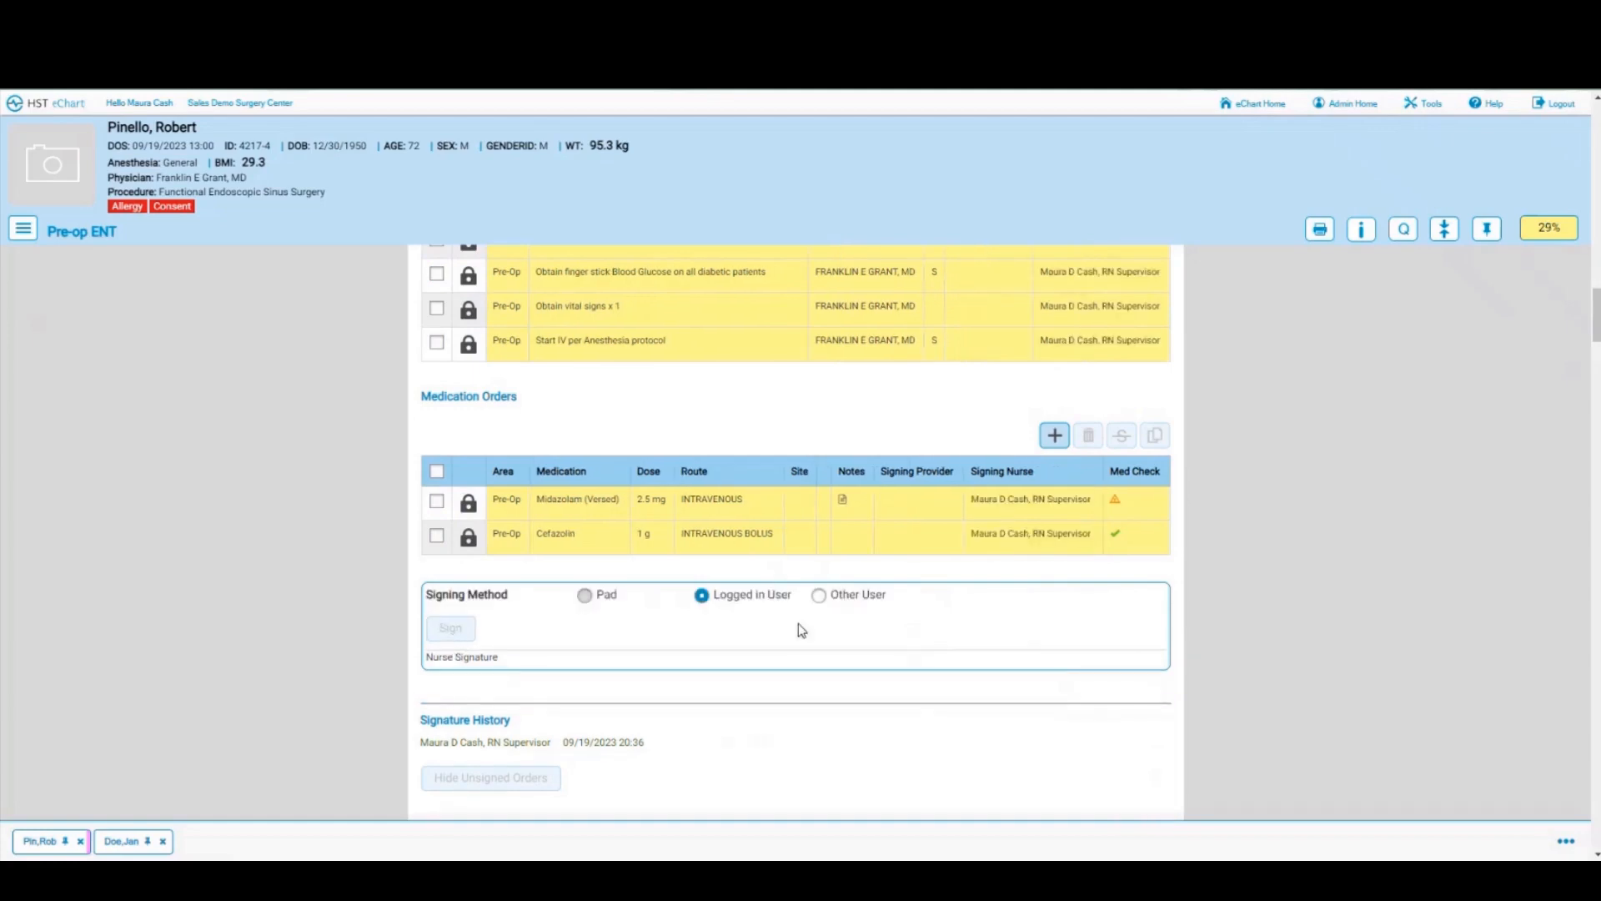
{"action": "scroll", "coordinate": [798, 623], "scroll_direction": "up", "scroll_amount": 3}
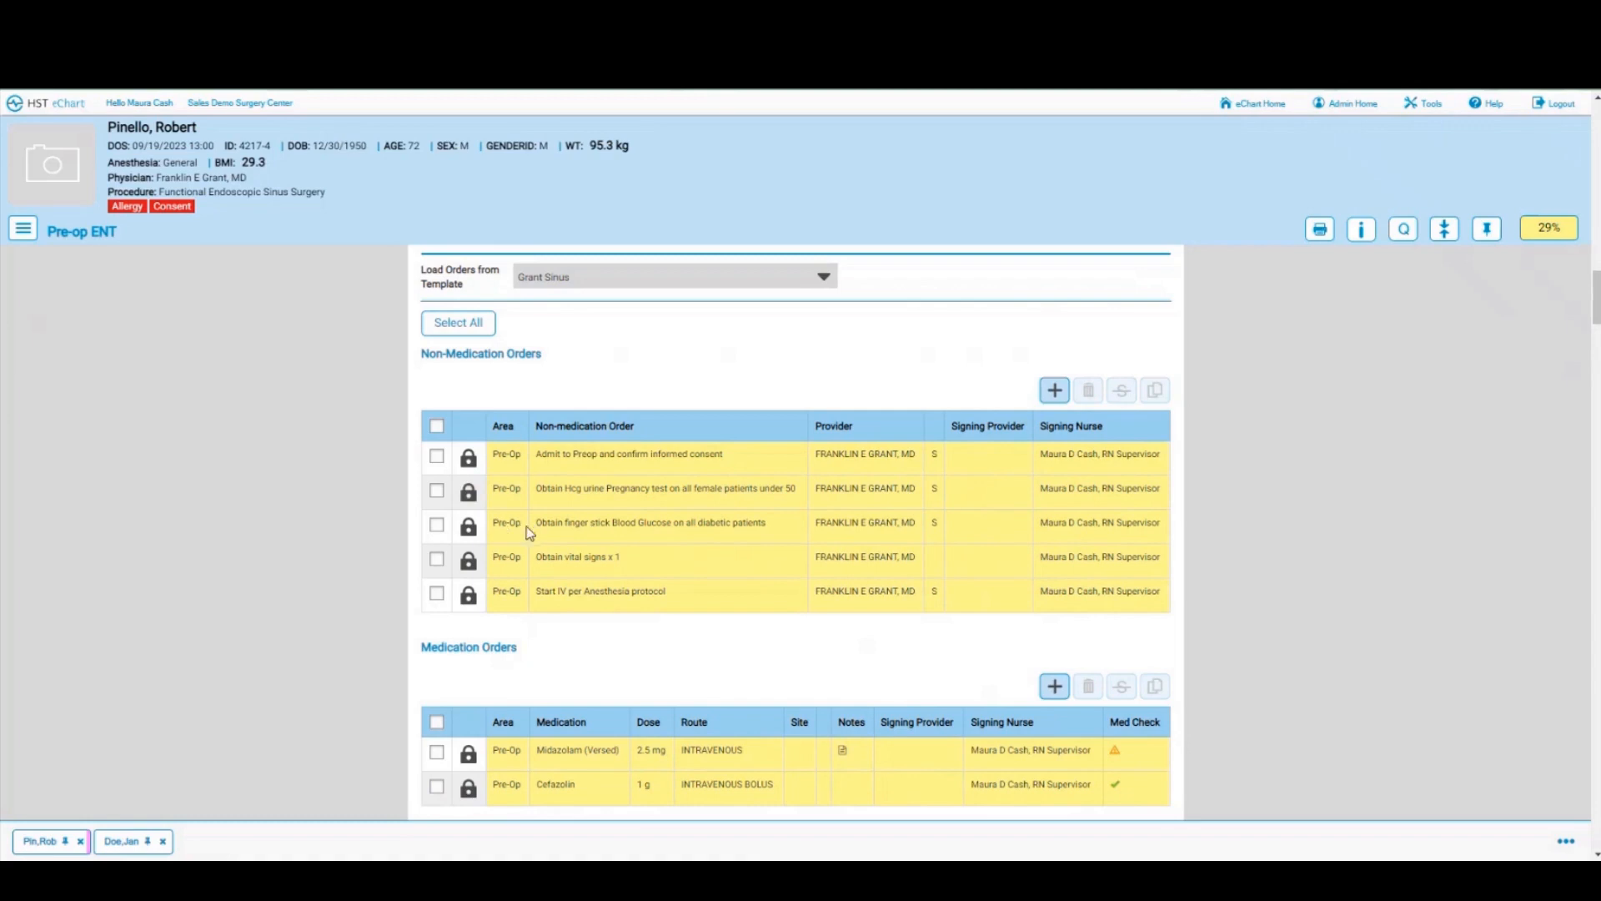
Step: Contest the finger-stick Blood Glucose order with the reason 'pt not a diabetic'
{"action": "left_click", "coordinate": [436, 525]}
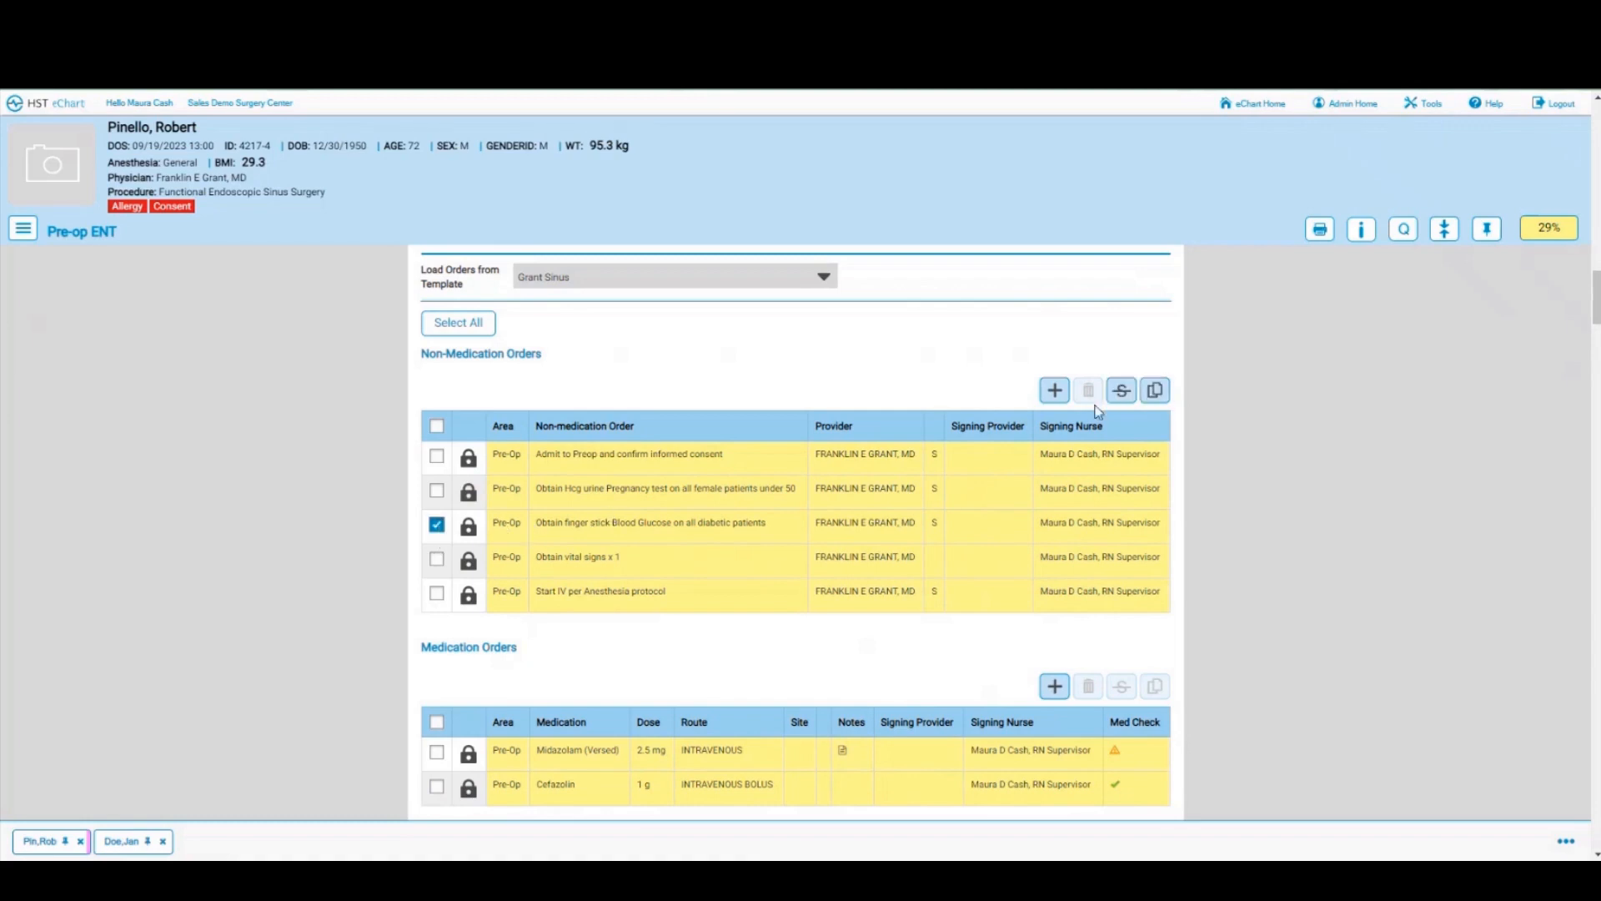
{"action": "left_click", "coordinate": [1117, 393]}
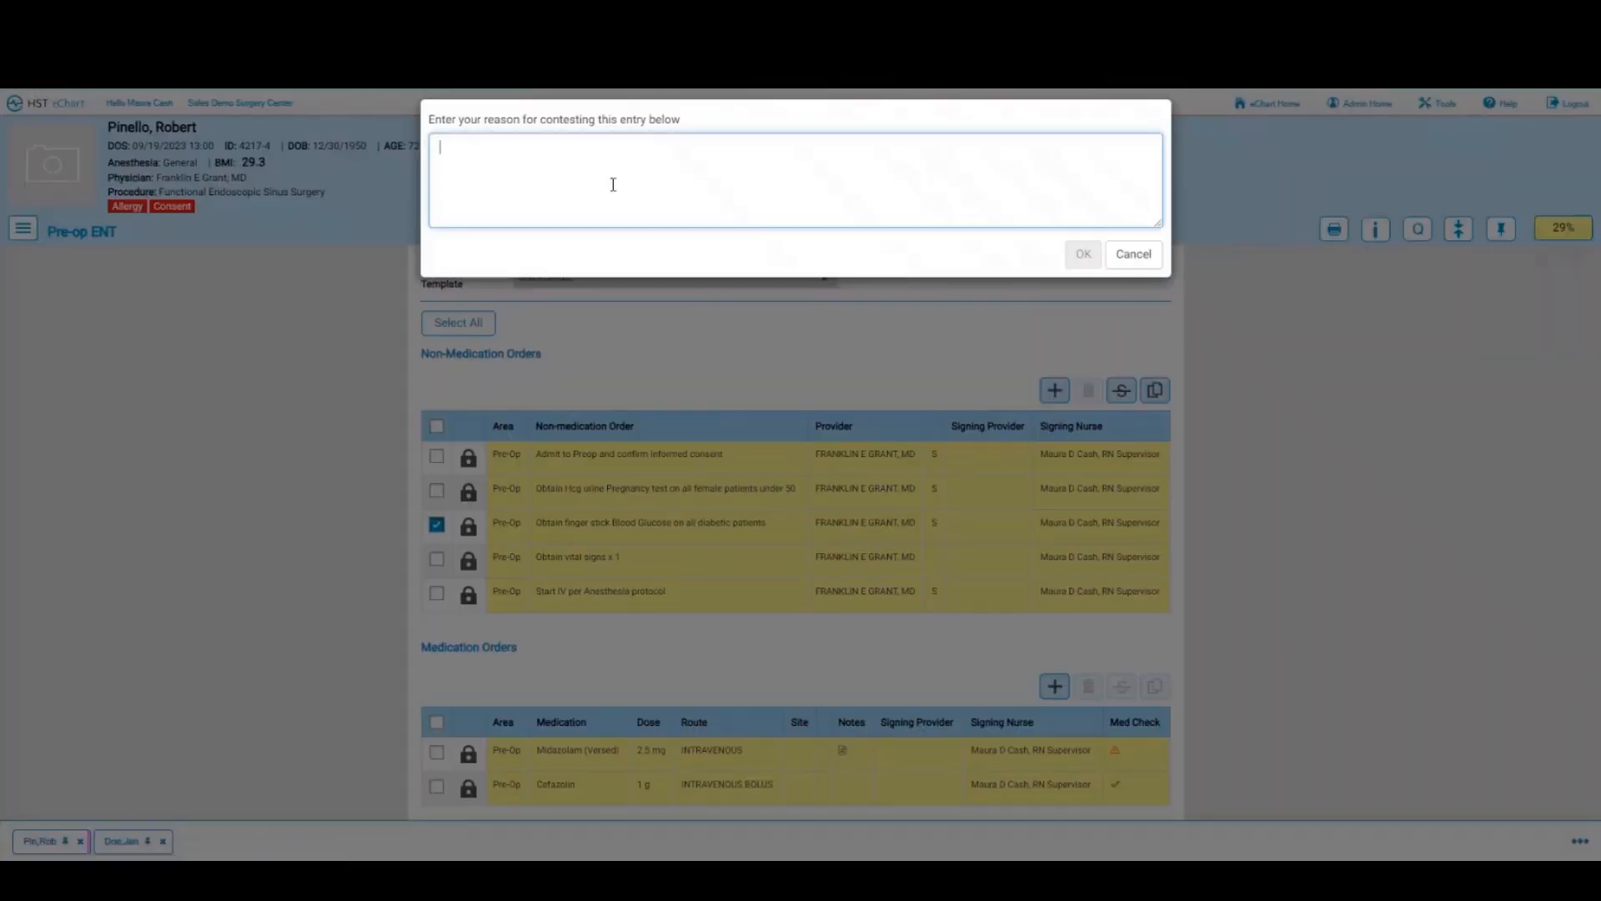
{"action": "type", "text": "pt not a diabetic"}
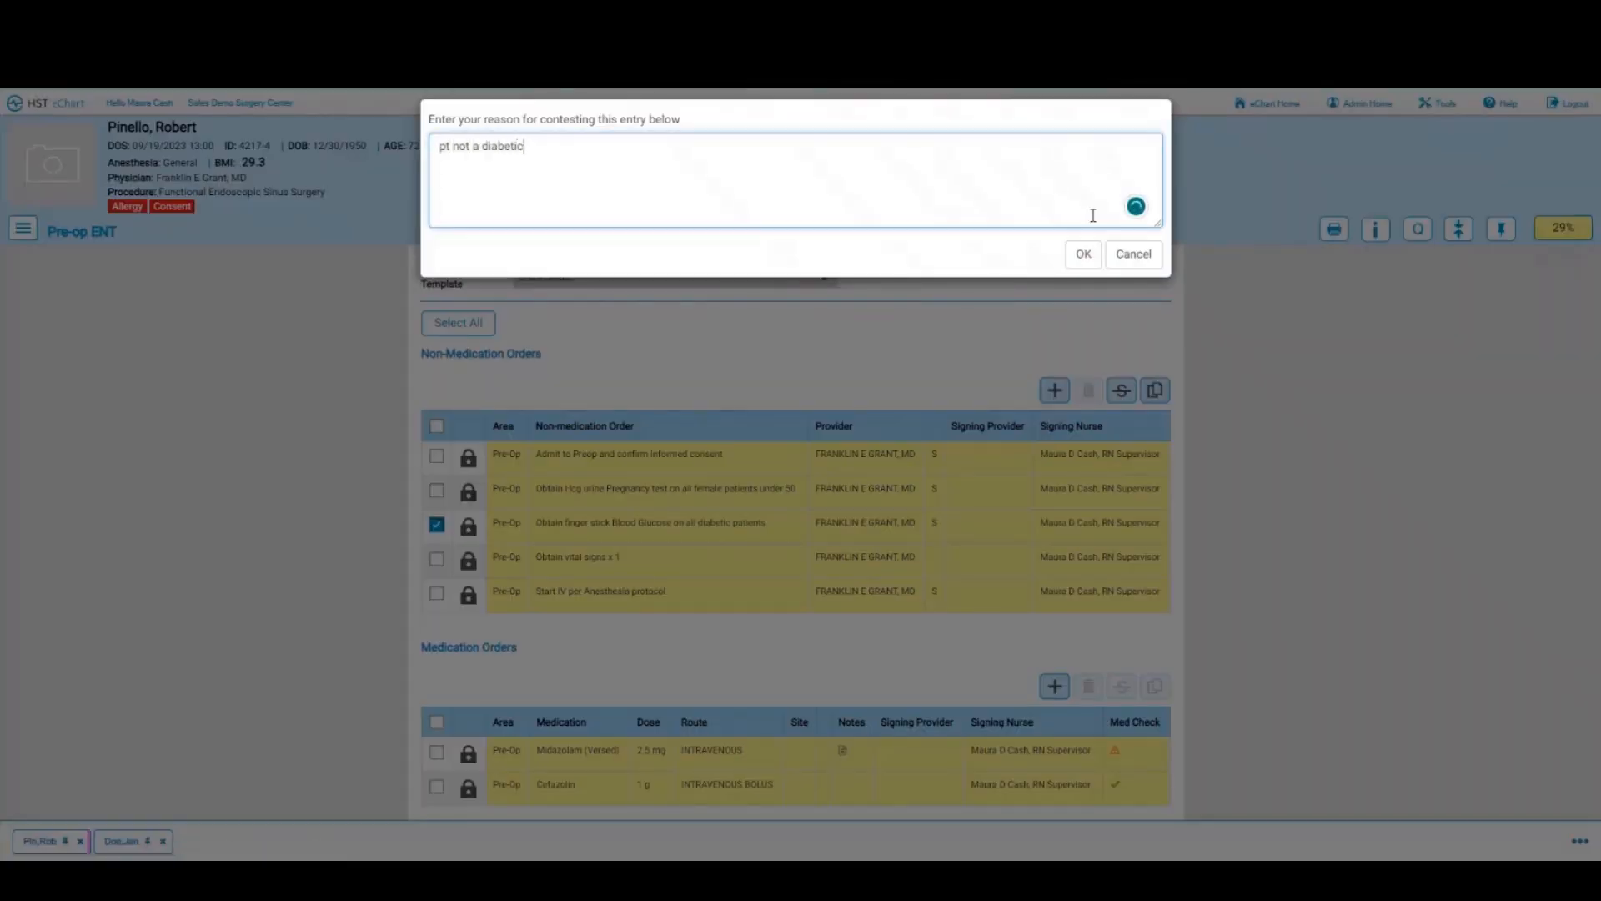
{"action": "left_click", "coordinate": [1088, 253]}
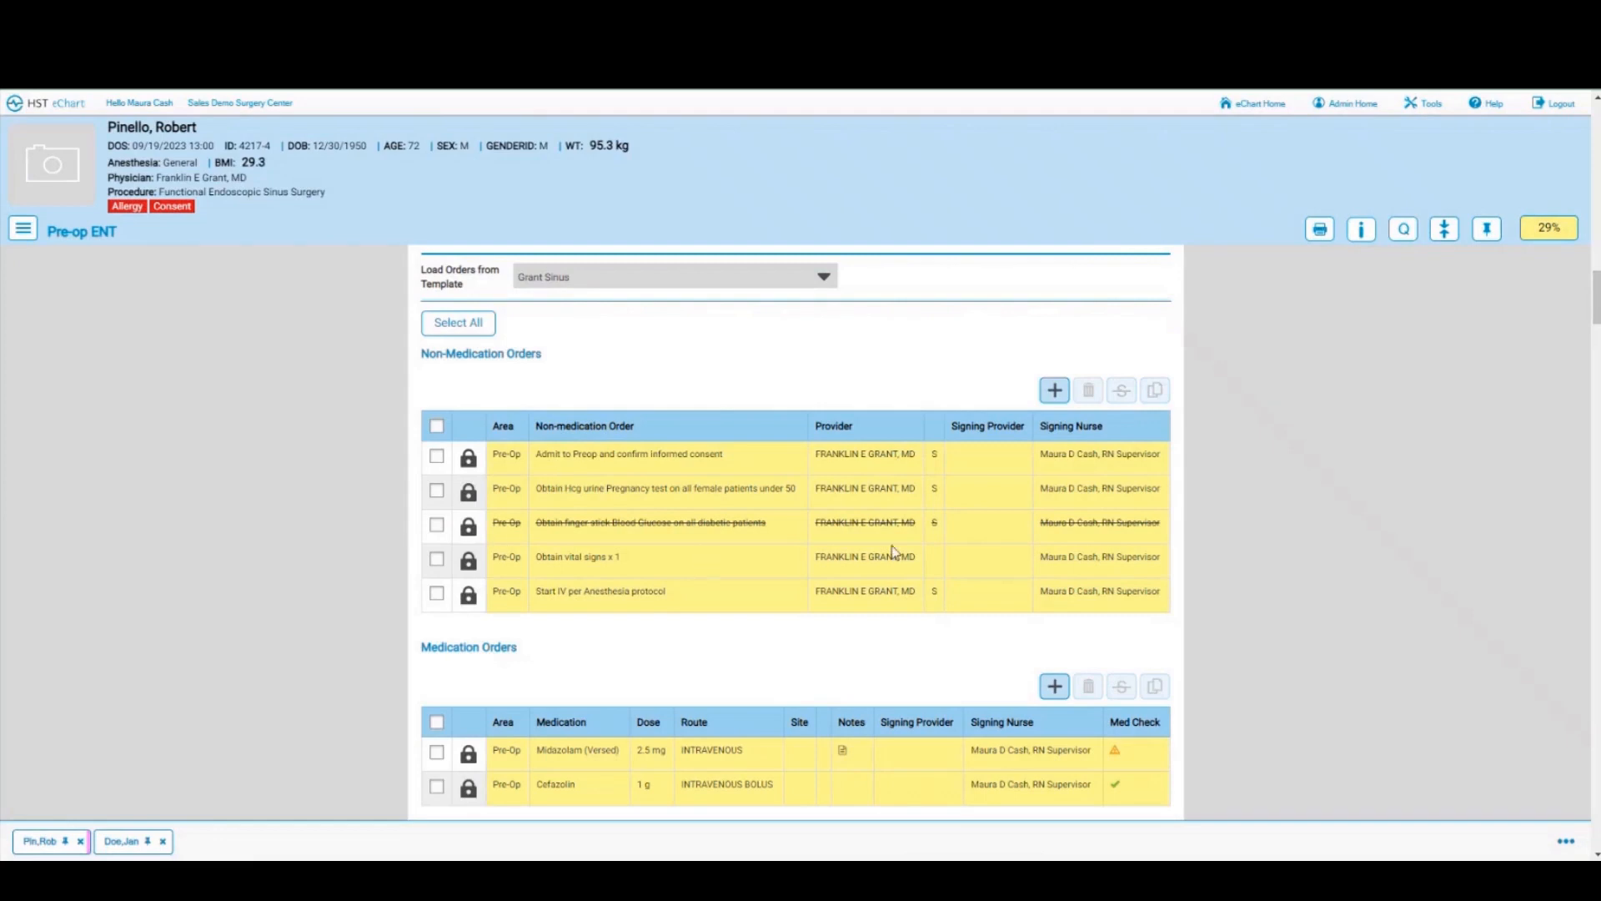
{"action": "scroll", "coordinate": [842, 578], "scroll_direction": "down", "scroll_amount": 1}
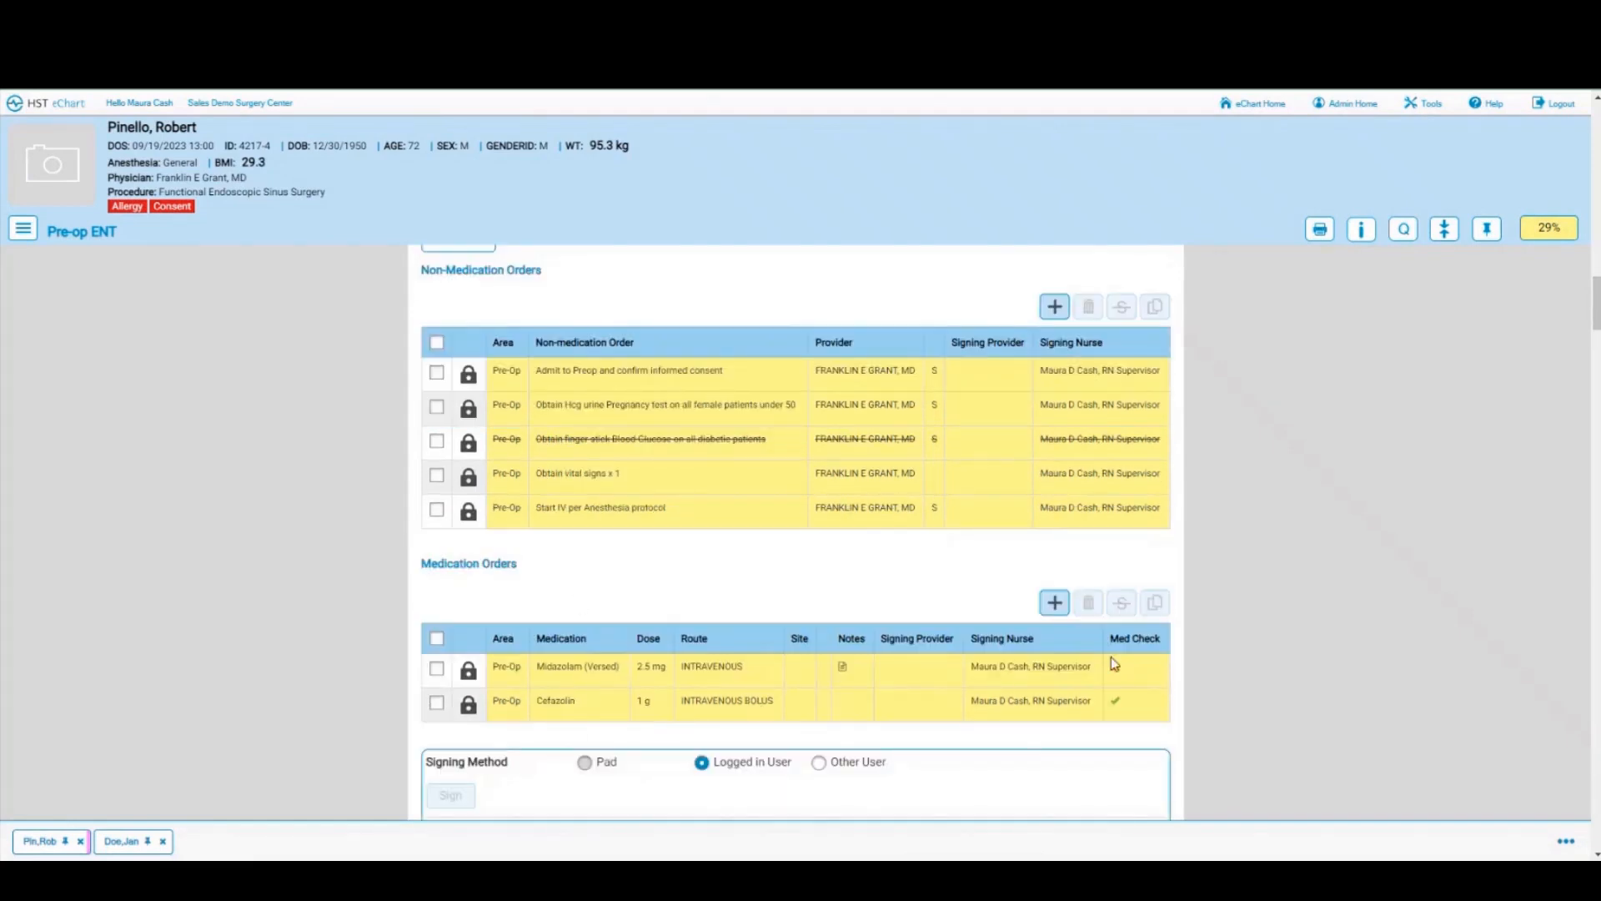
{"action": "left_click", "coordinate": [1106, 709]}
{"action": "left_click", "coordinate": [472, 672]}
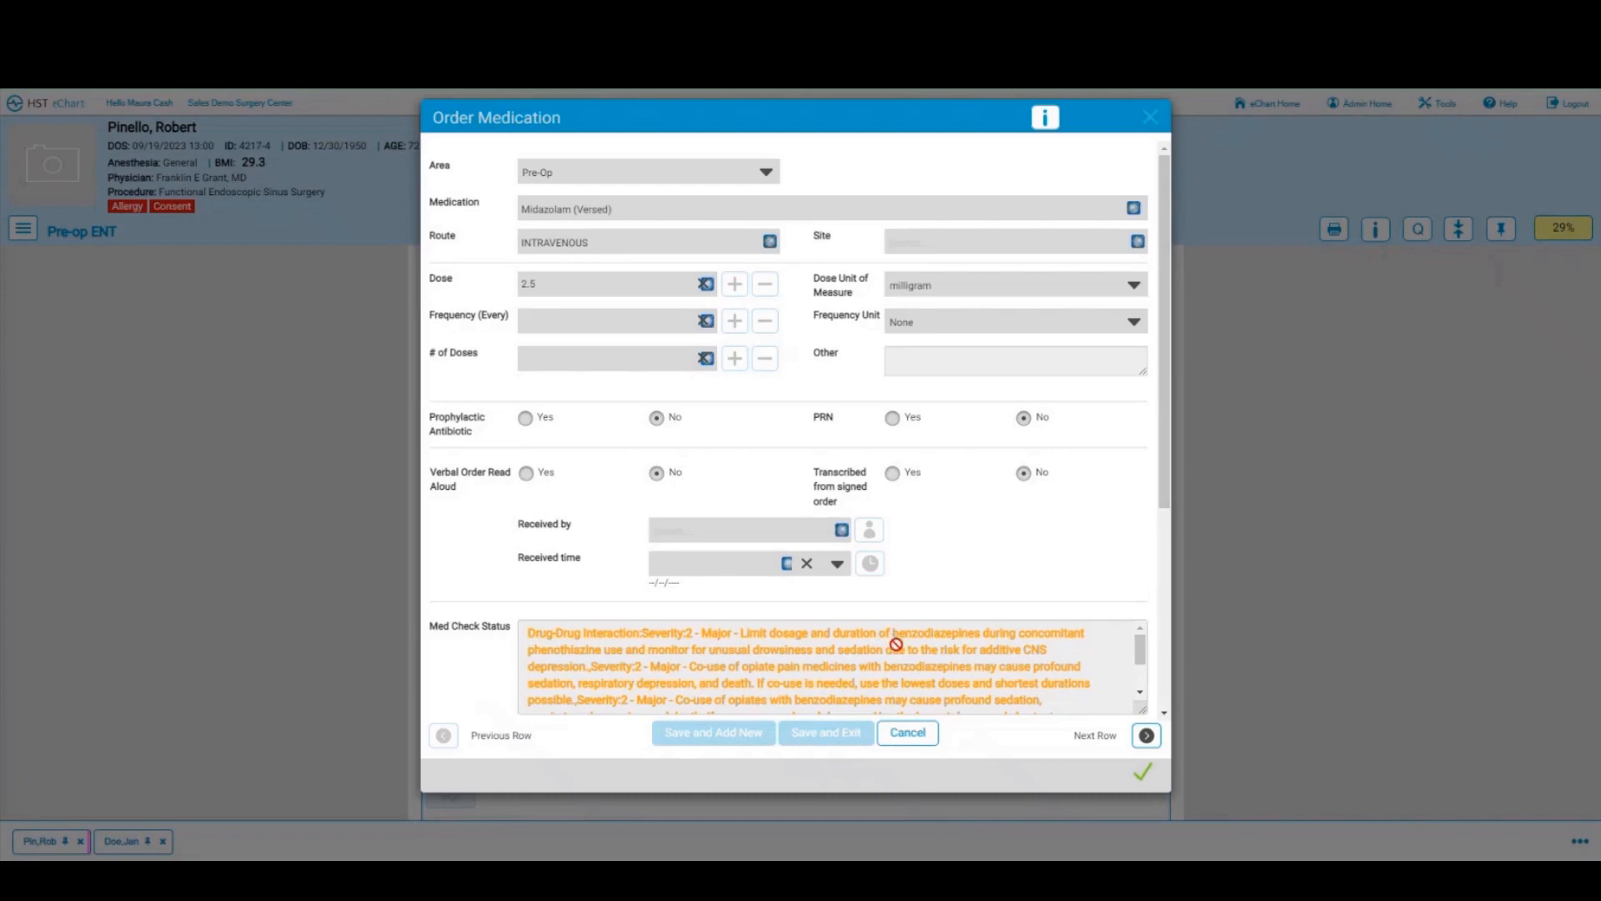
{"action": "left_click", "coordinate": [909, 734]}
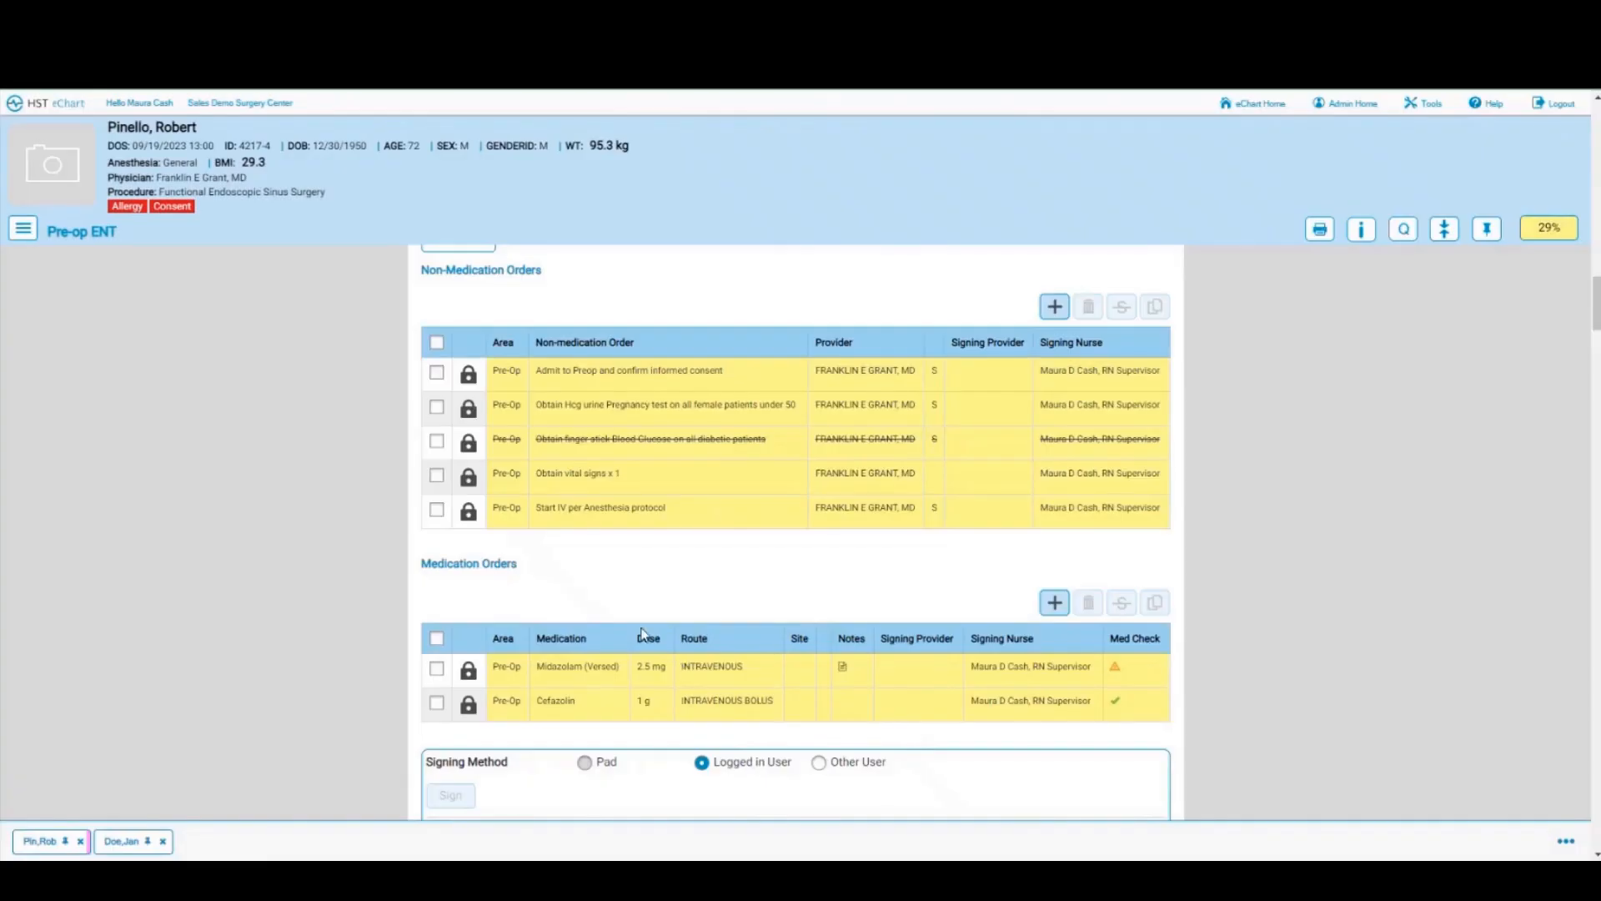
{"action": "scroll", "coordinate": [644, 633], "scroll_direction": "down", "scroll_amount": 3}
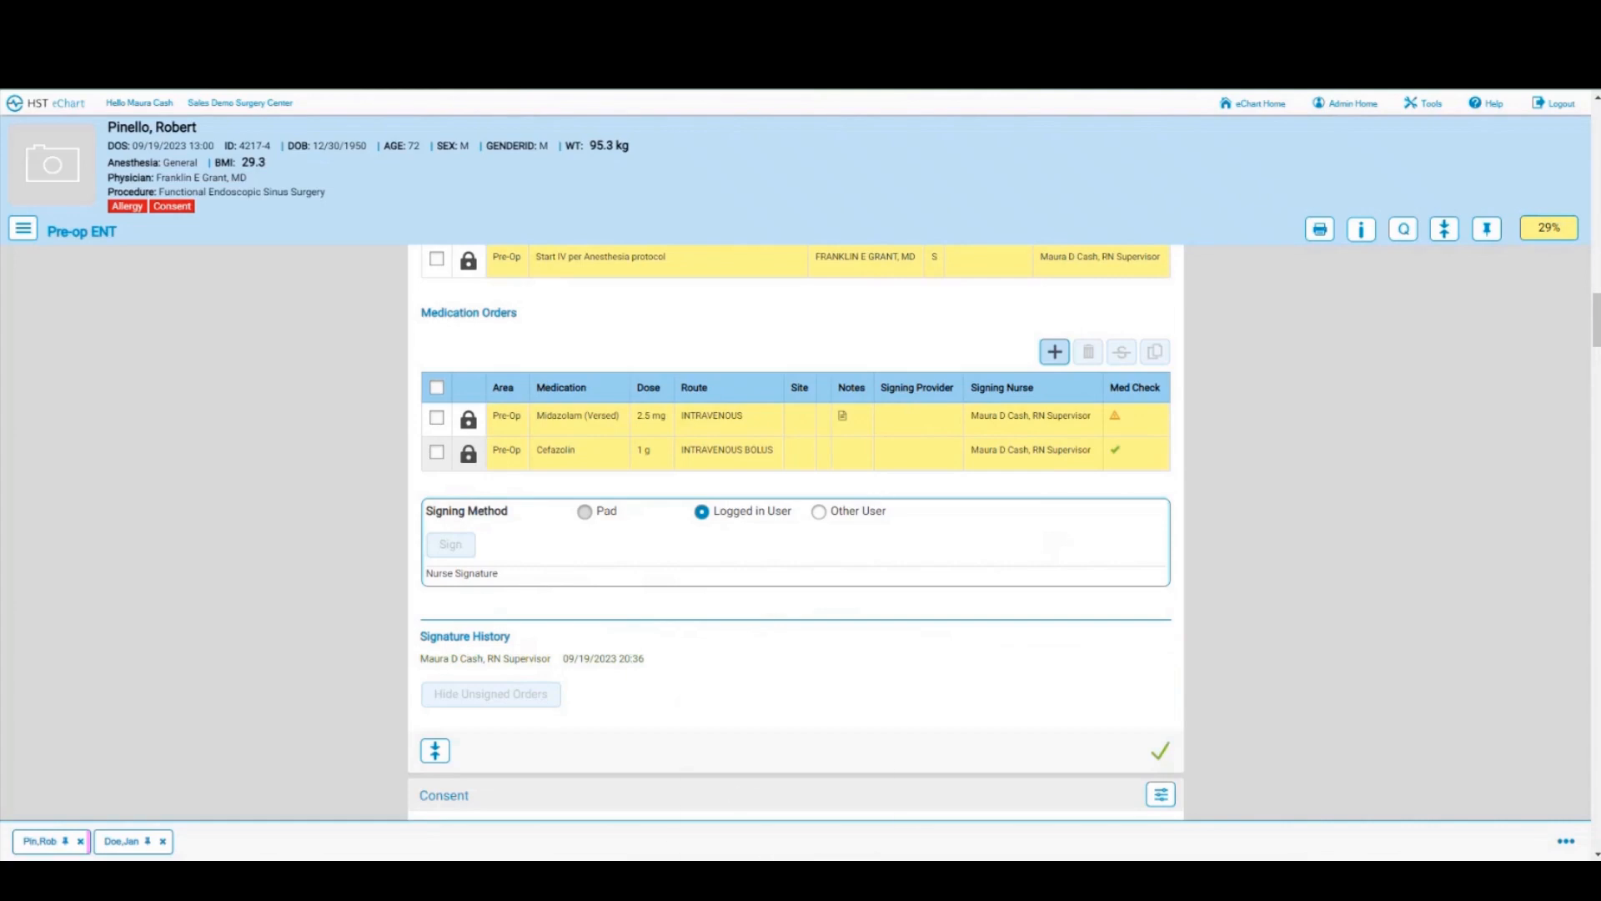
Step: Open a new incognito Chrome window for the surgeon's session
{"action": "right_click", "coordinate": [785, 875]}
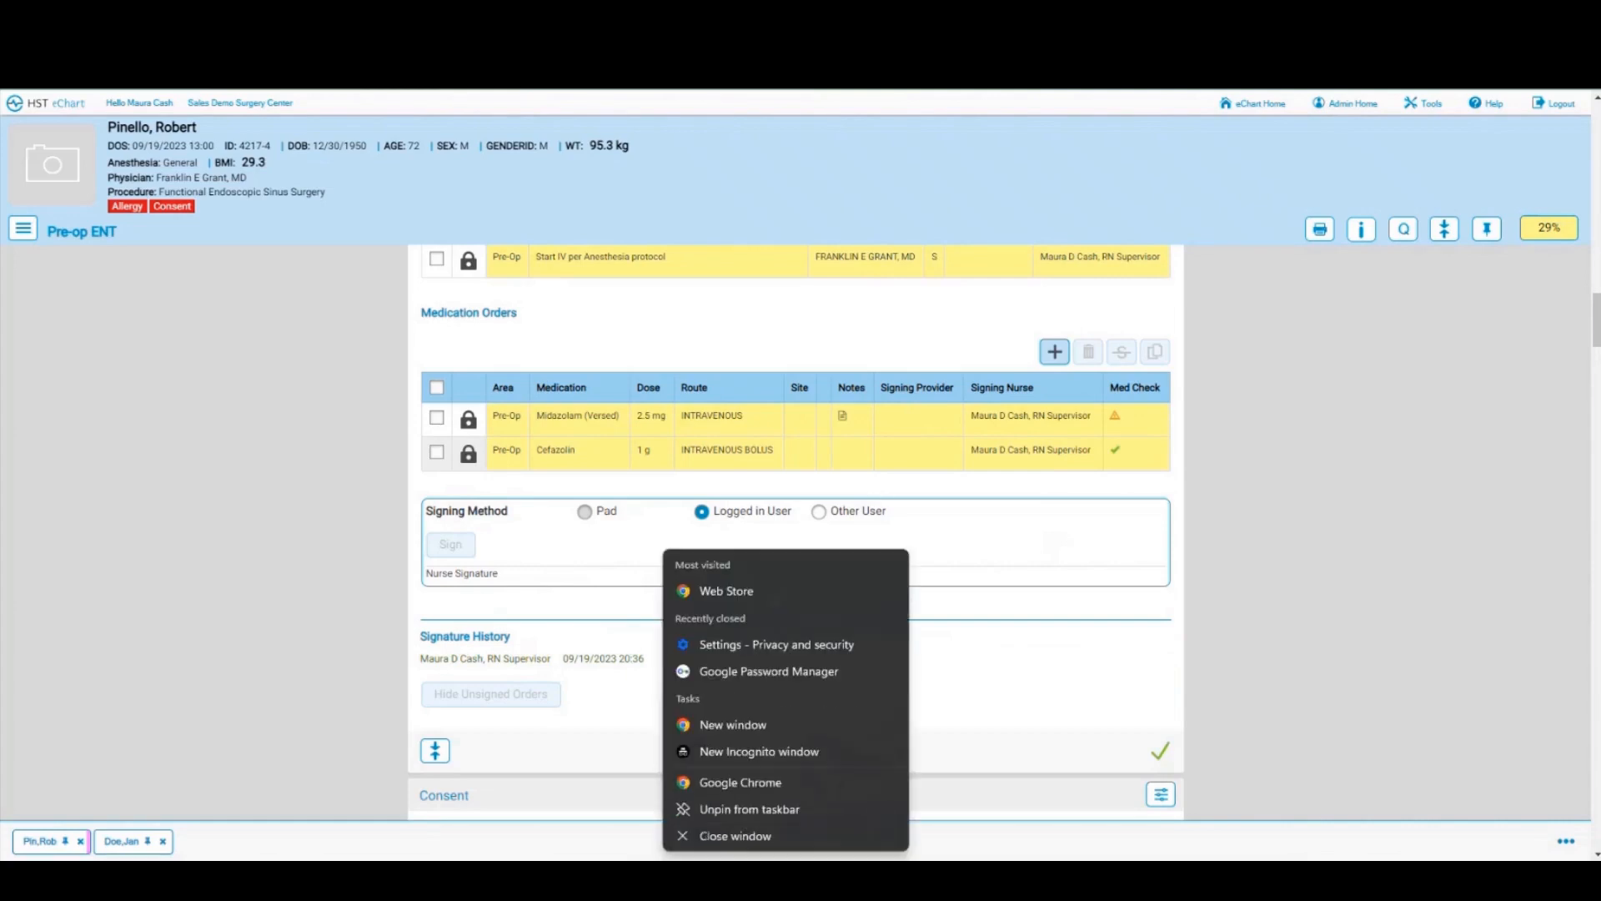
{"action": "left_click", "coordinate": [749, 755]}
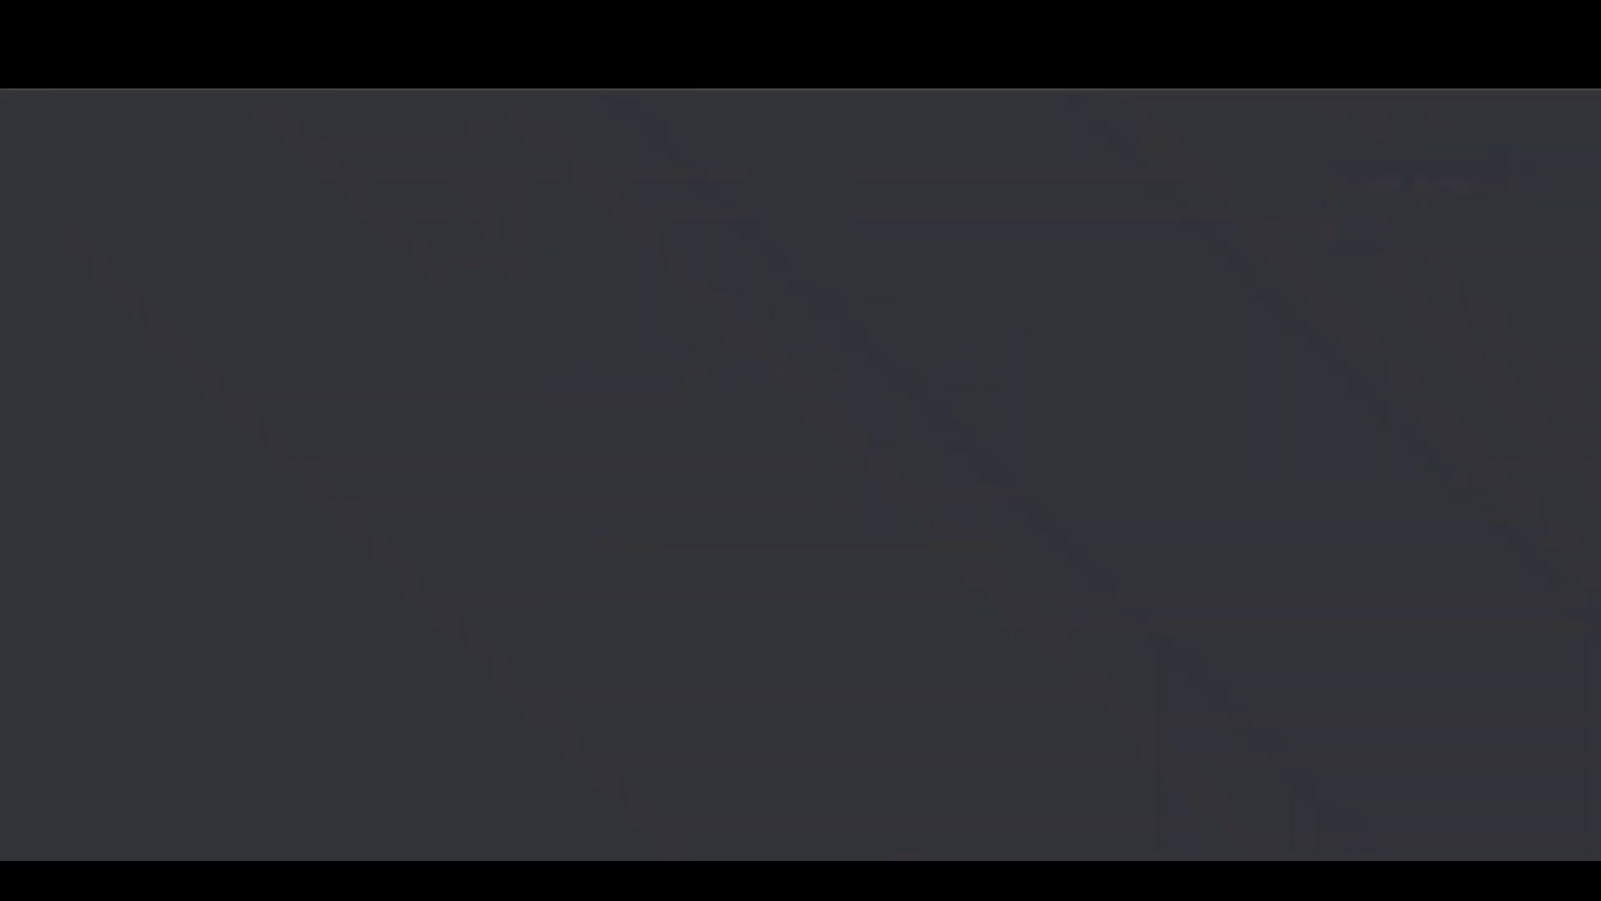
{"action": "right_click", "coordinate": [276, 90]}
{"action": "left_click", "coordinate": [277, 150]}
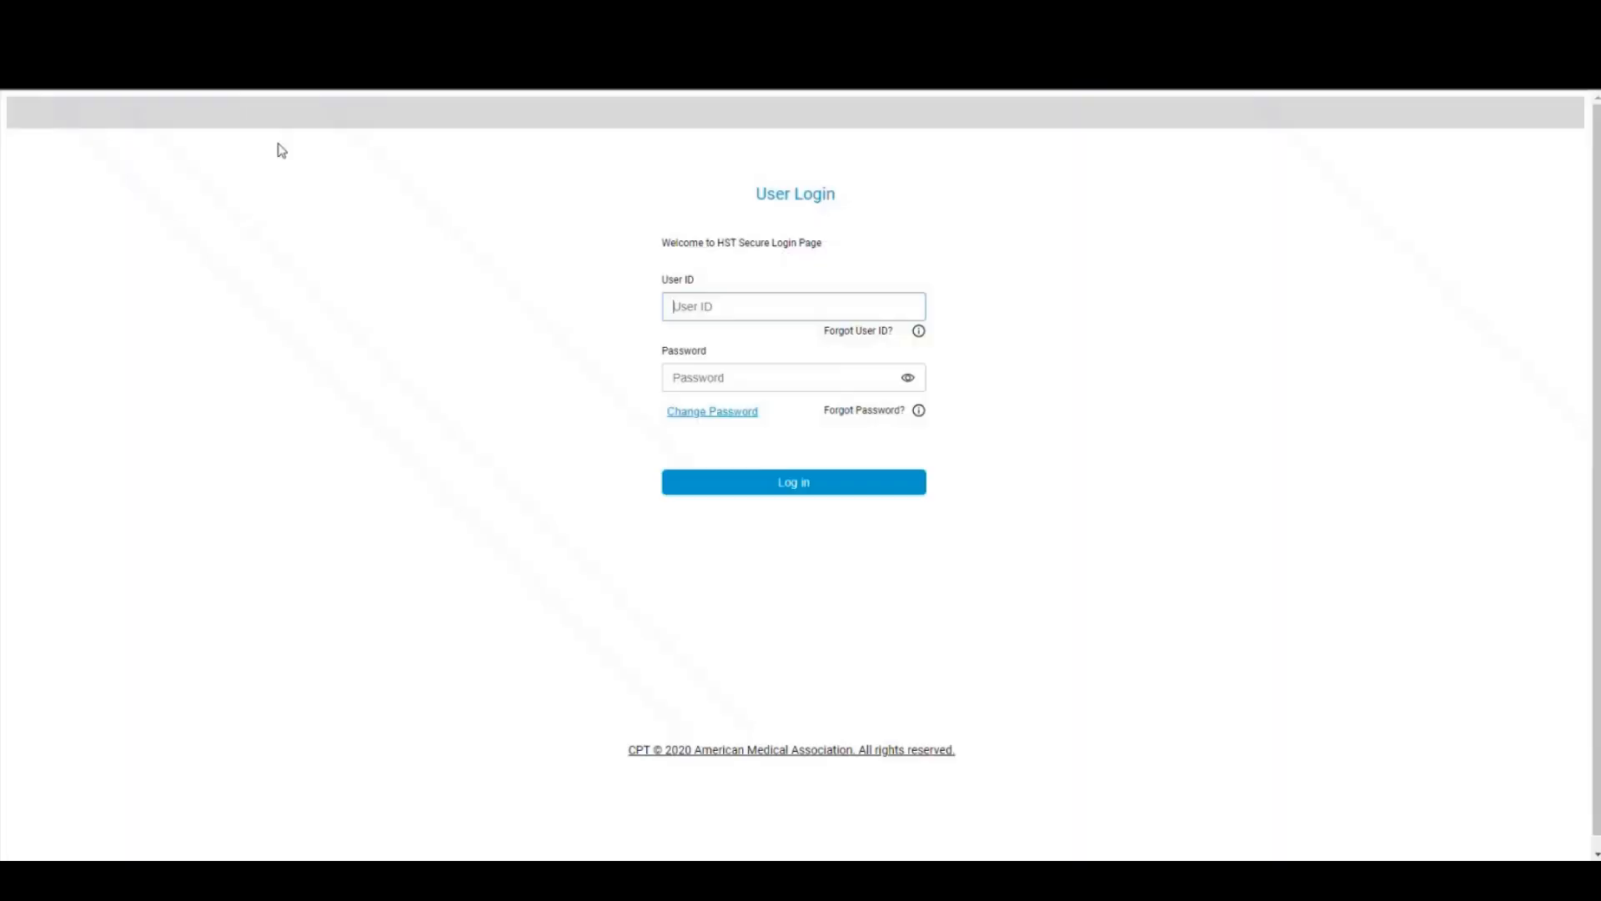
Step: Log in to HST with the surgeon's user ID and password, choosing Sales Demo Surgery Center
{"action": "left_click", "coordinate": [702, 305]}
{"action": "left_click", "coordinate": [731, 384]}
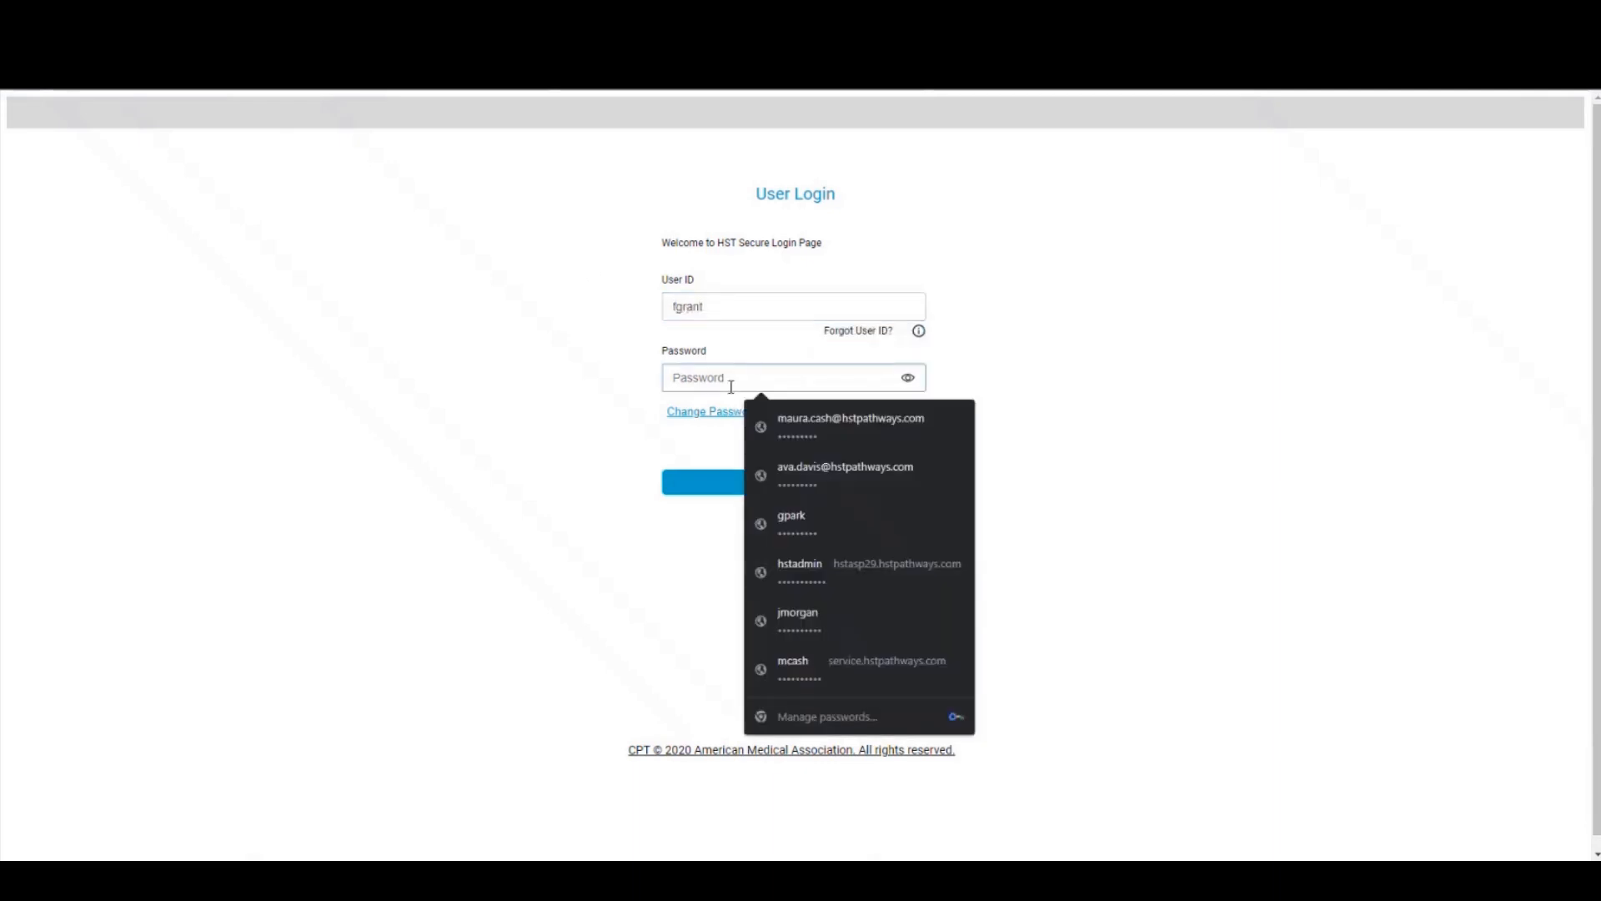
{"action": "type", "text": "•••••••••"}
{"action": "left_click", "coordinate": [721, 488]}
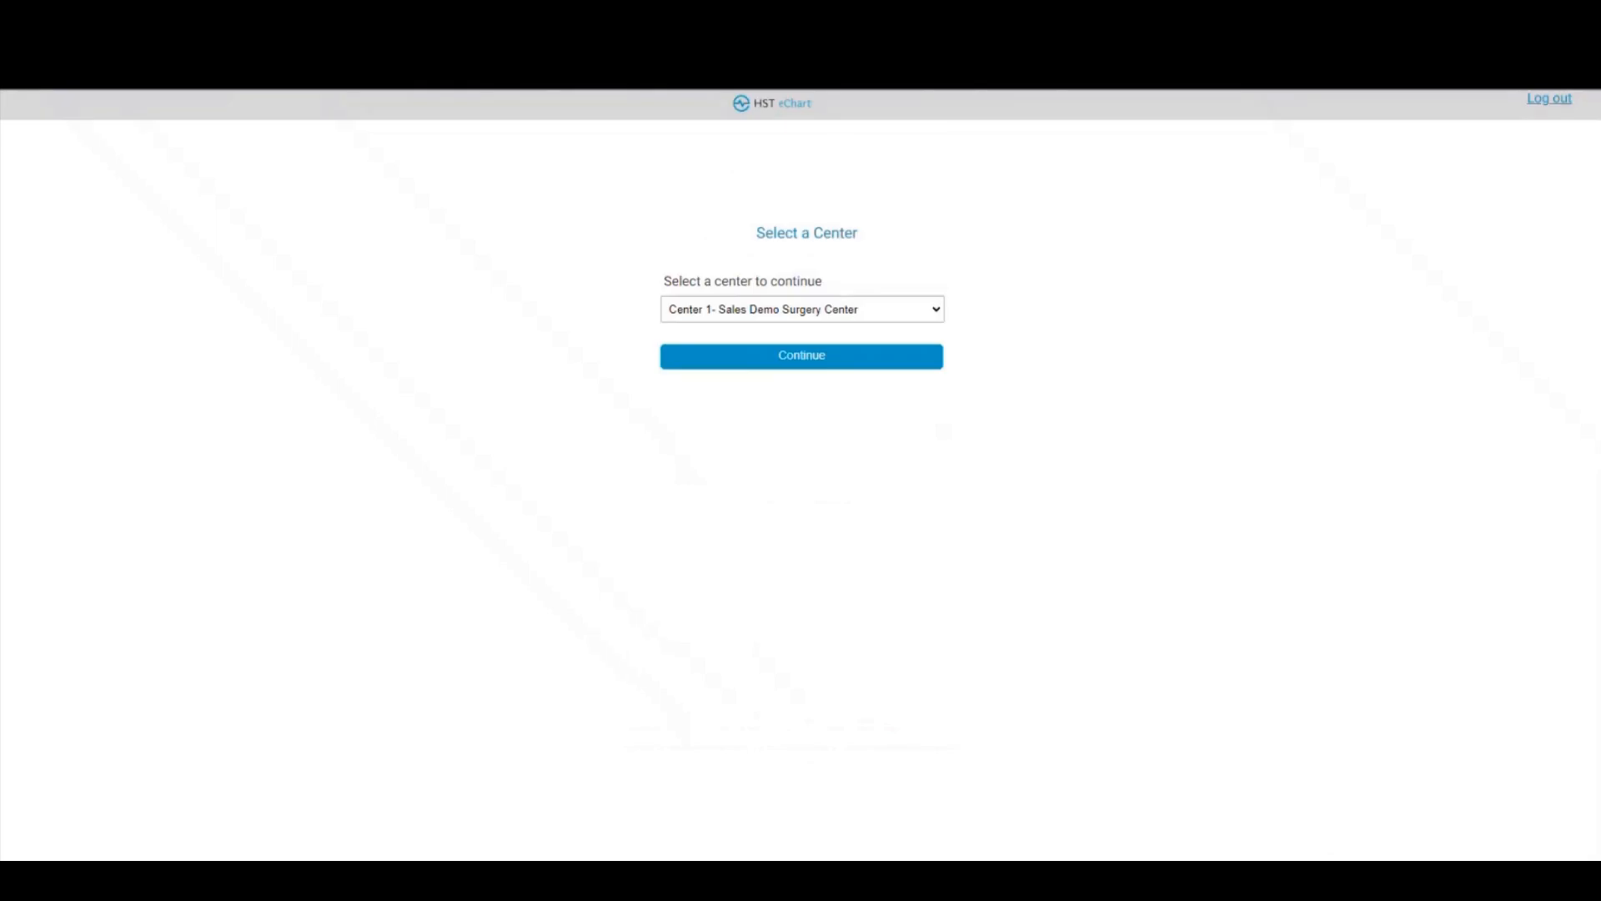
{"action": "left_click", "coordinate": [786, 357]}
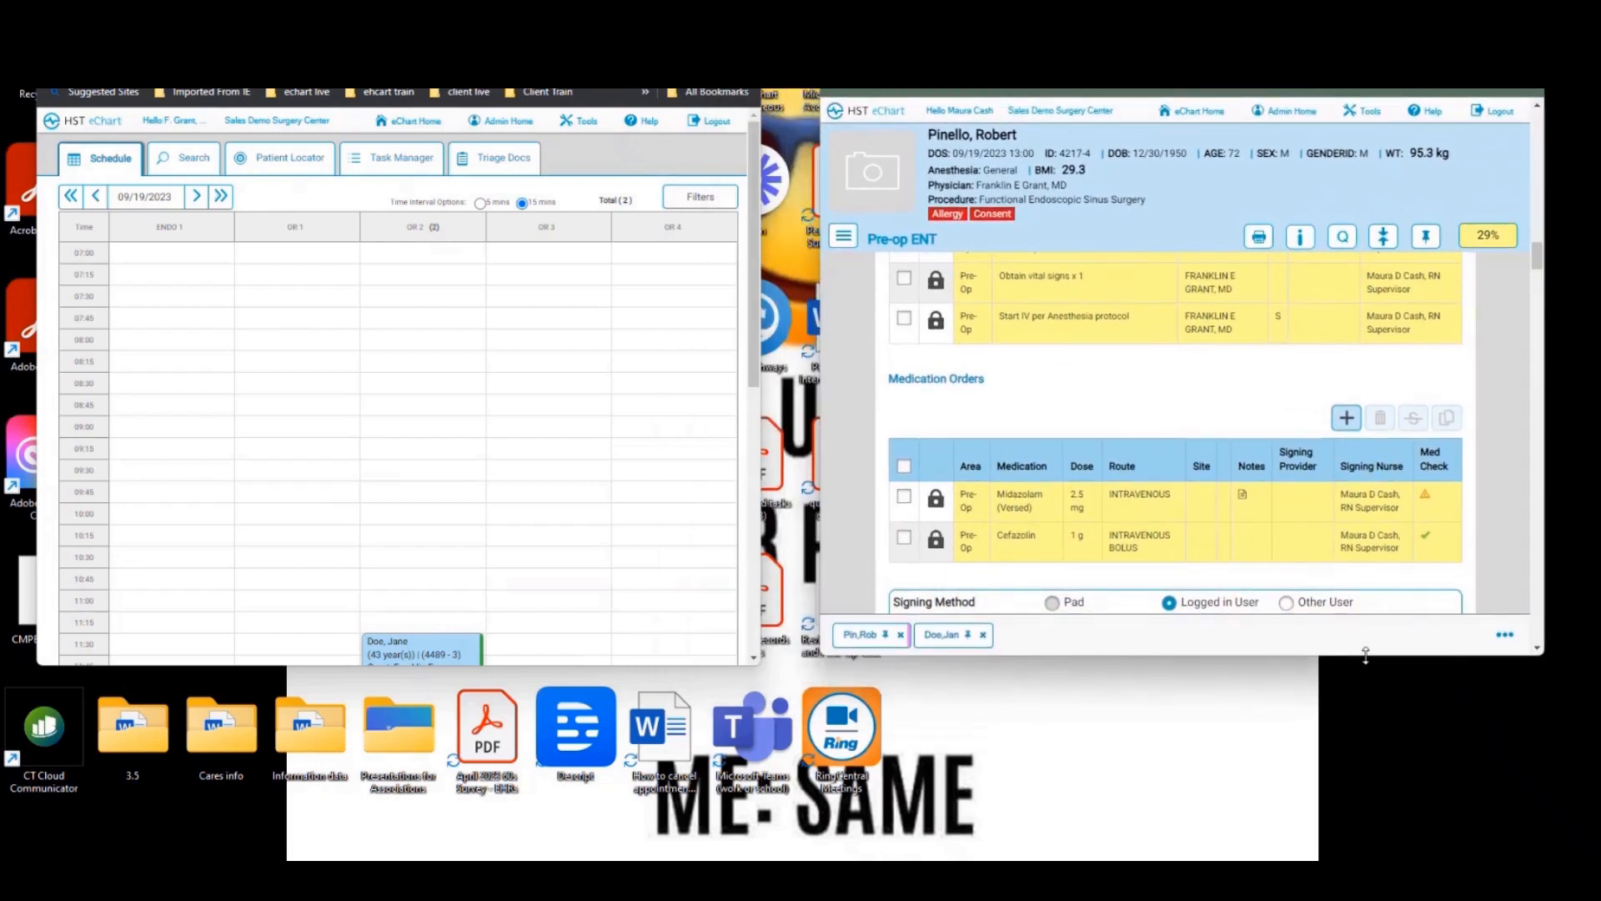
Step: Open the patient's chart from the surgeon's OR schedule, enlarging both chart windows
{"action": "left_click_drag", "start_coordinate": [1365, 656], "coordinate": [1366, 739]}
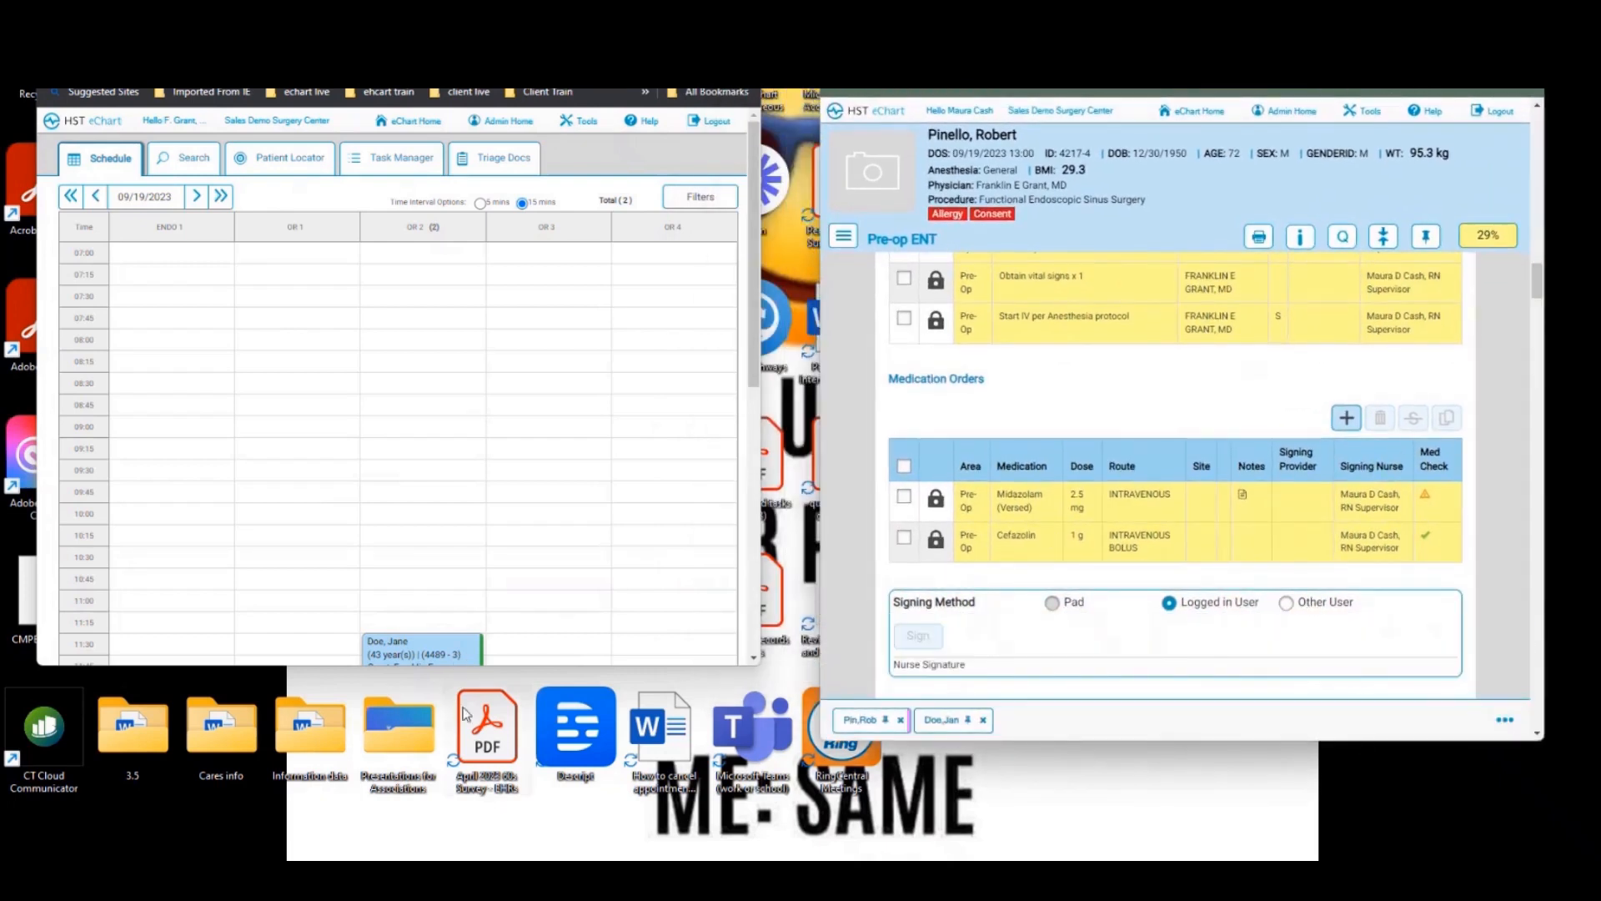
{"action": "scroll", "coordinate": [355, 396], "scroll_direction": "down", "scroll_amount": 5}
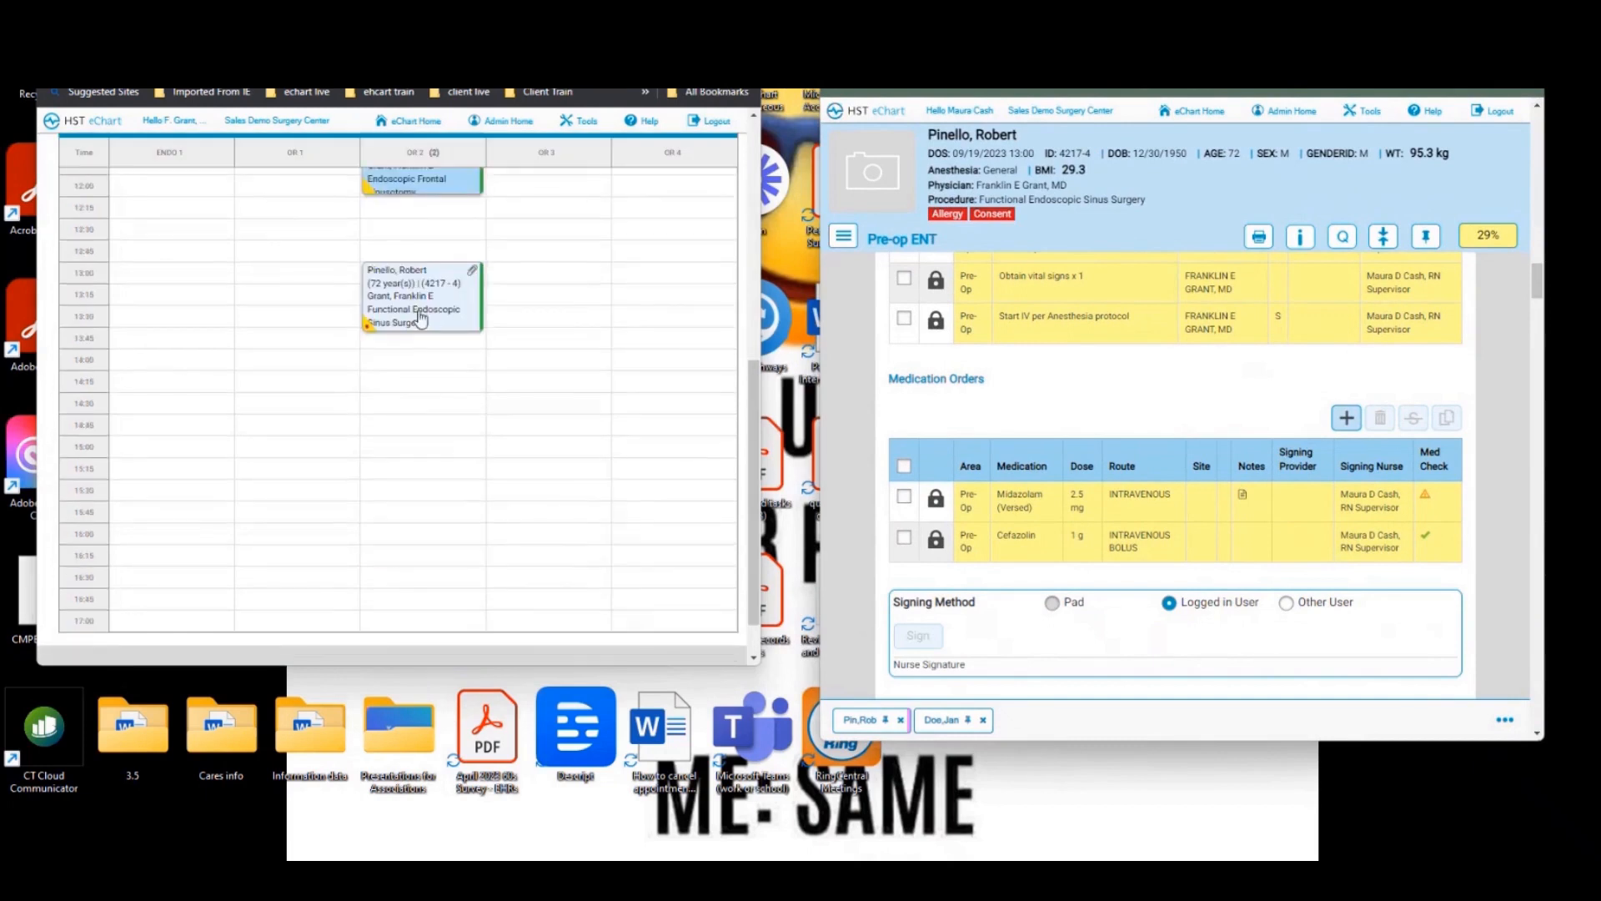
{"action": "double_click", "coordinate": [421, 318]}
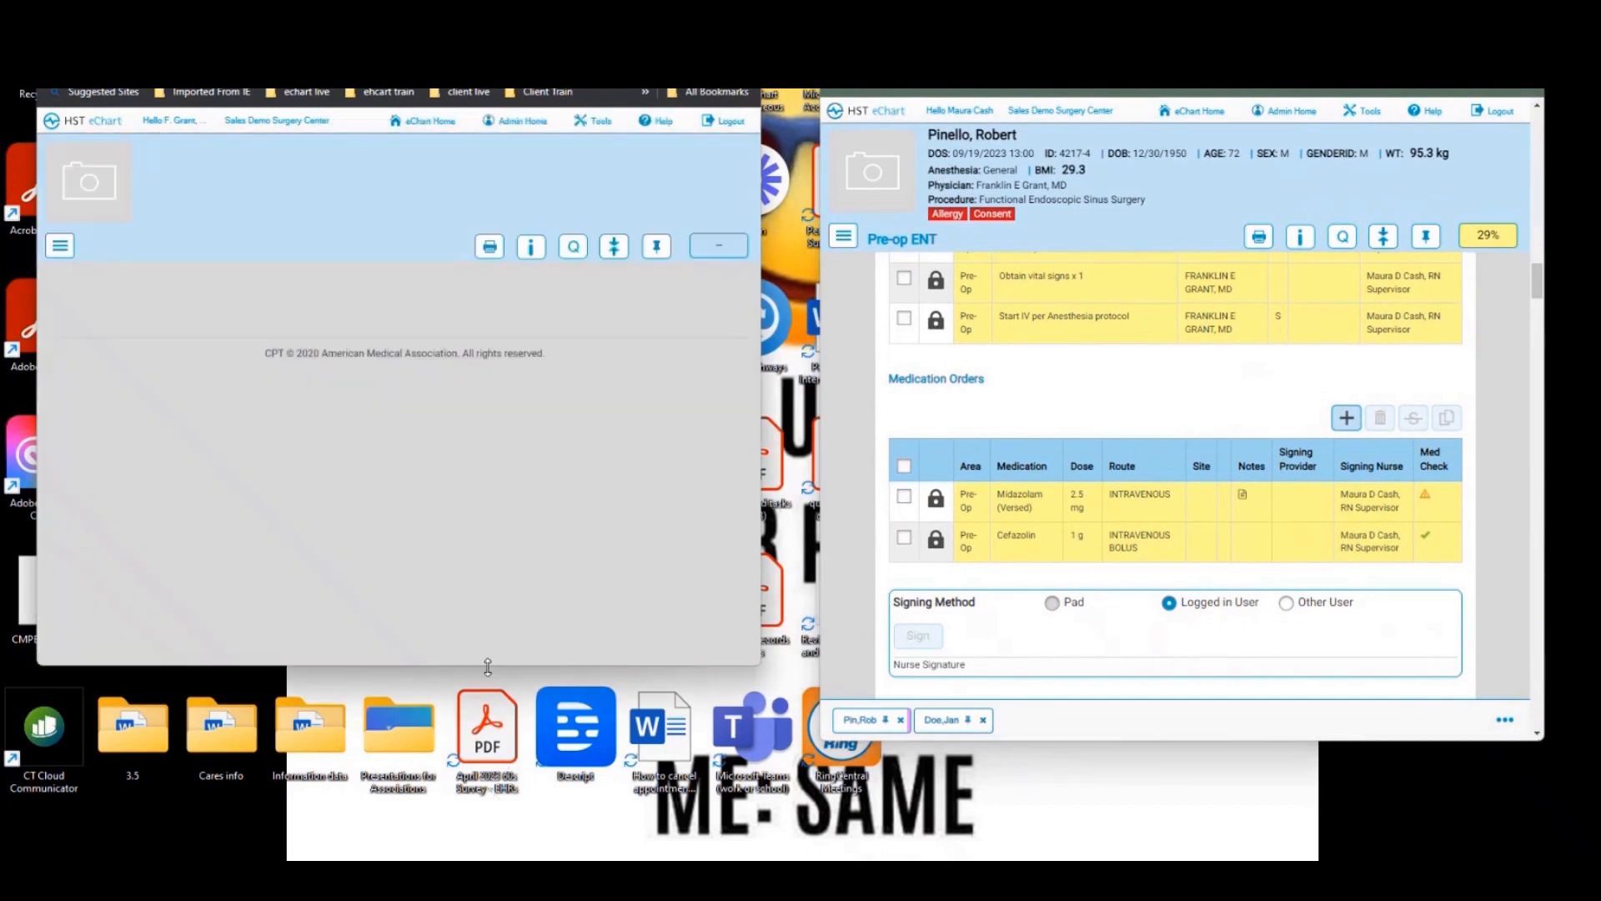
{"action": "left_click_drag", "start_coordinate": [488, 667], "coordinate": [503, 859]}
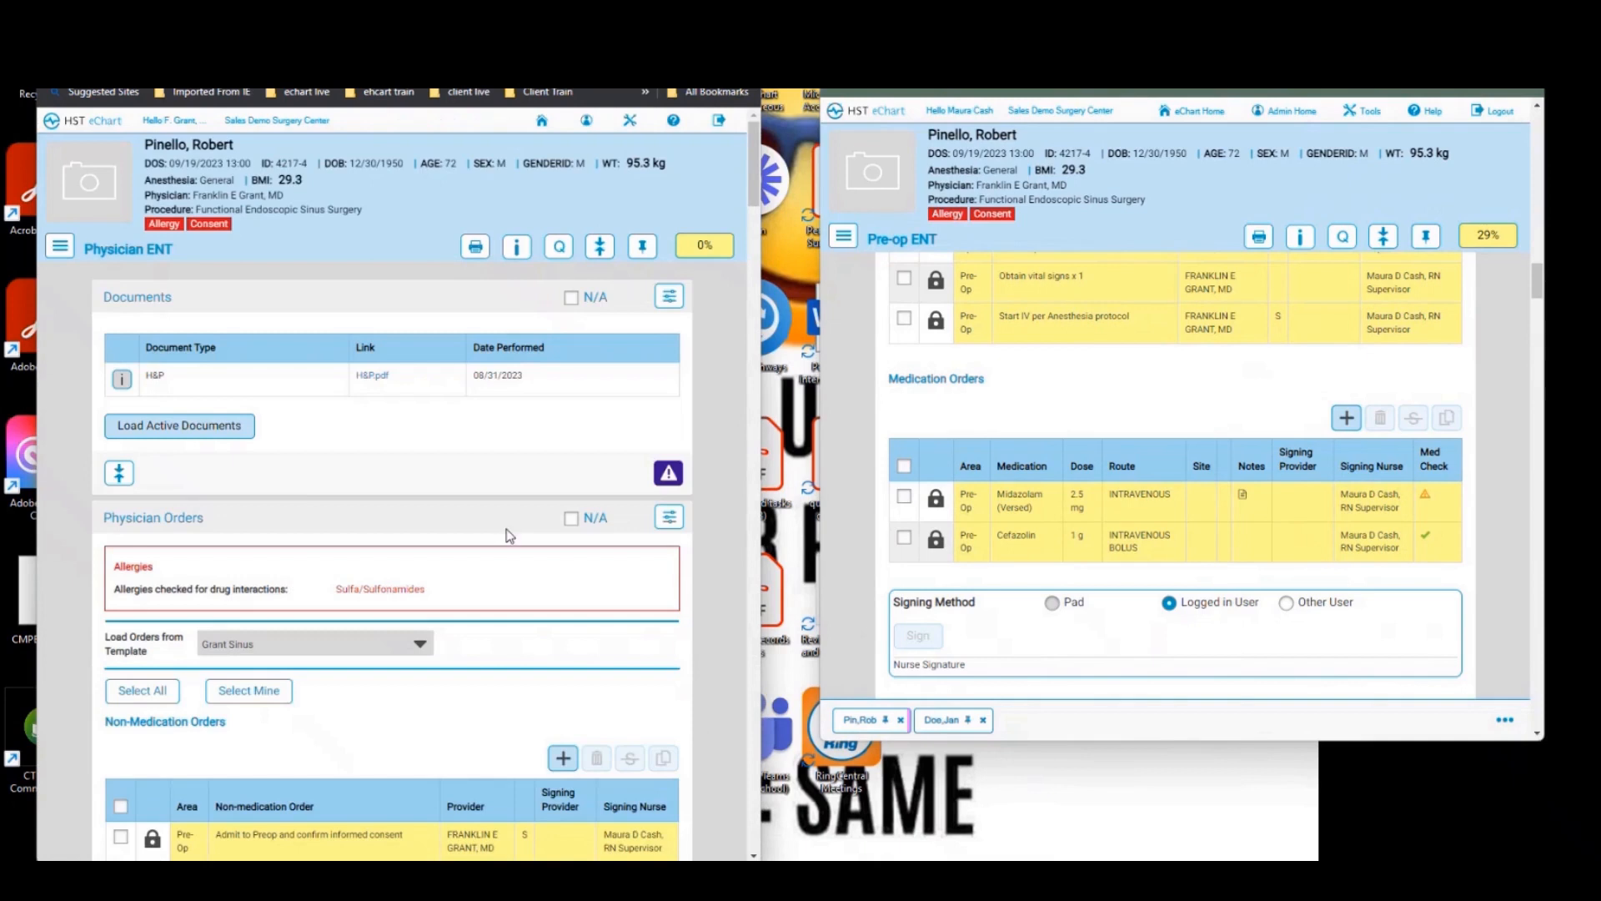
{"action": "scroll", "coordinate": [509, 536], "scroll_direction": "down", "scroll_amount": 3}
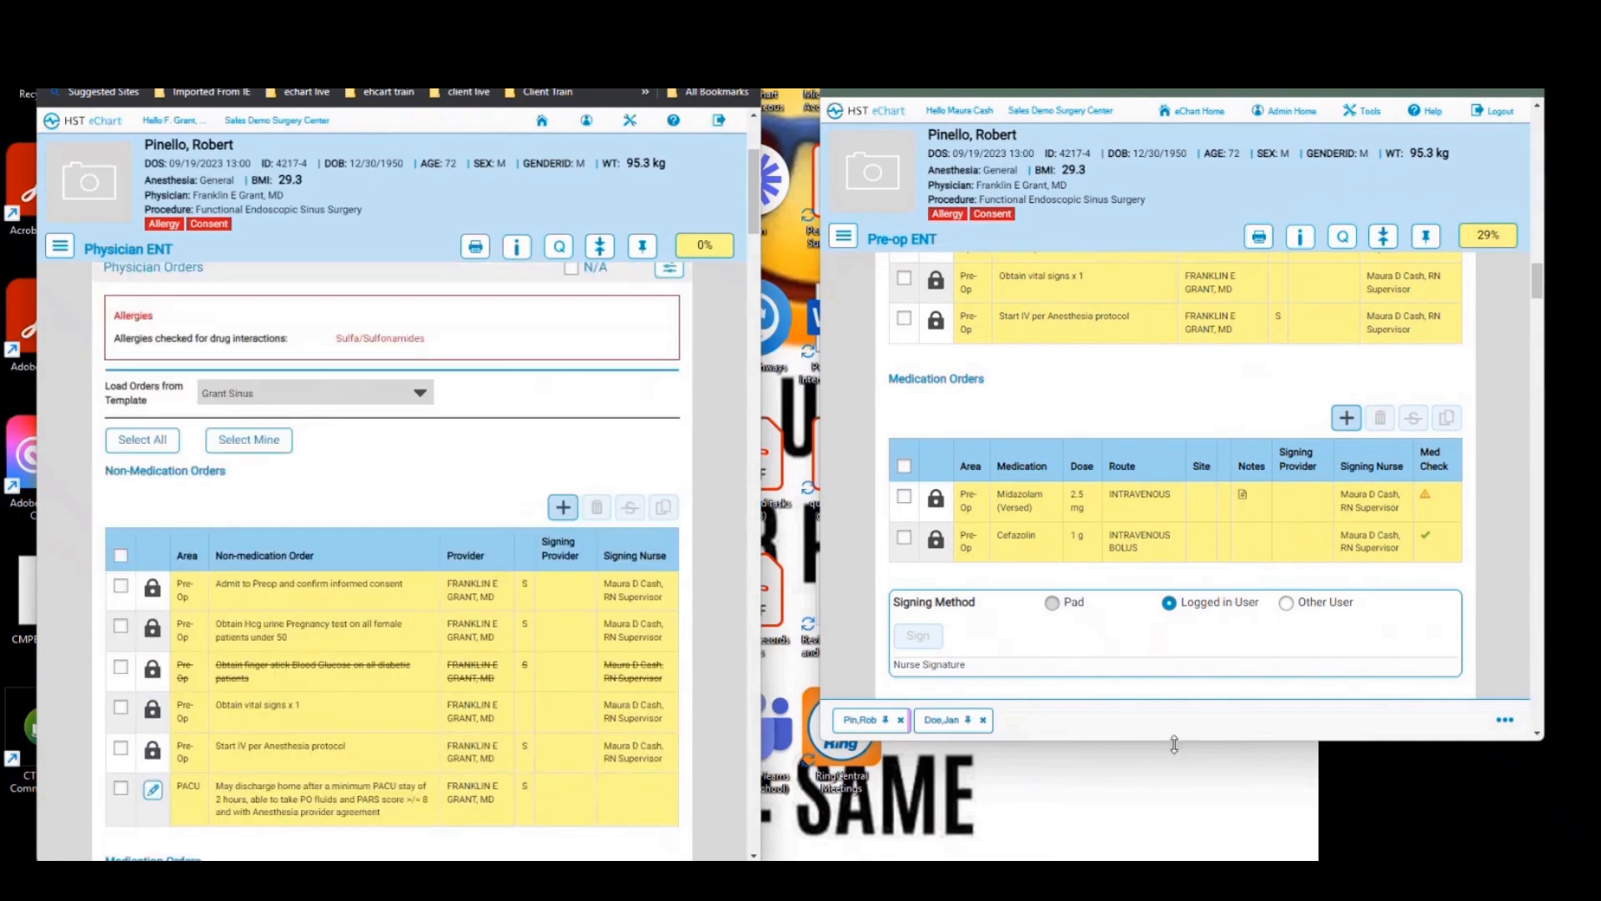
{"action": "left_click_drag", "start_coordinate": [1174, 744], "coordinate": [1175, 856]}
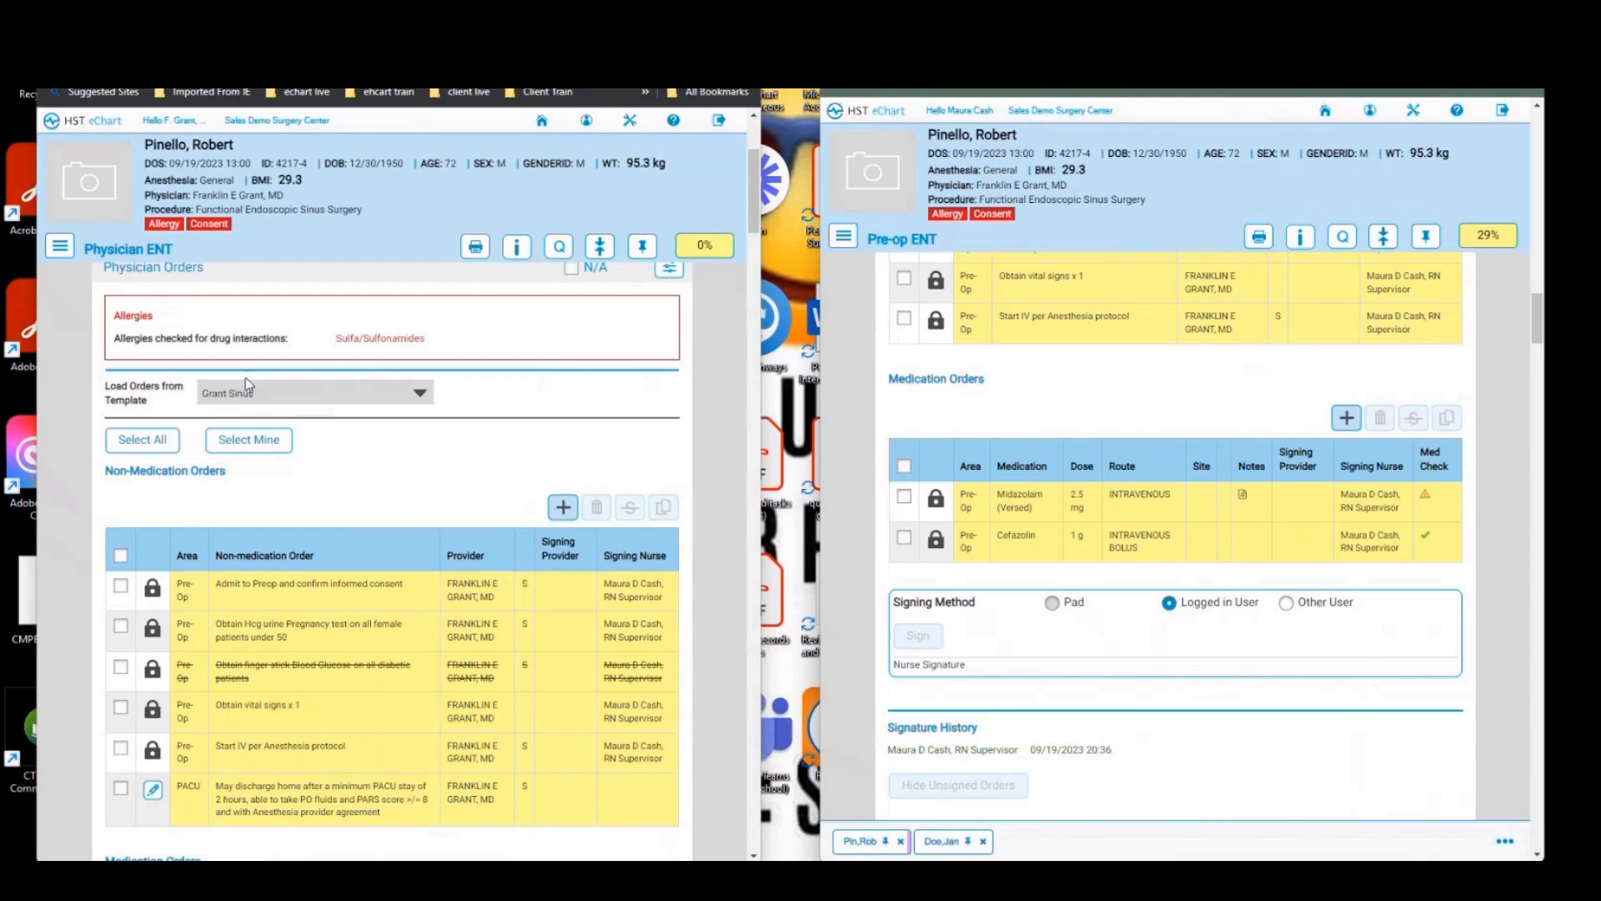
Step: Sign all non-medication orders as the surgeon, excluding the struck-out glucose order
{"action": "left_click", "coordinate": [133, 439]}
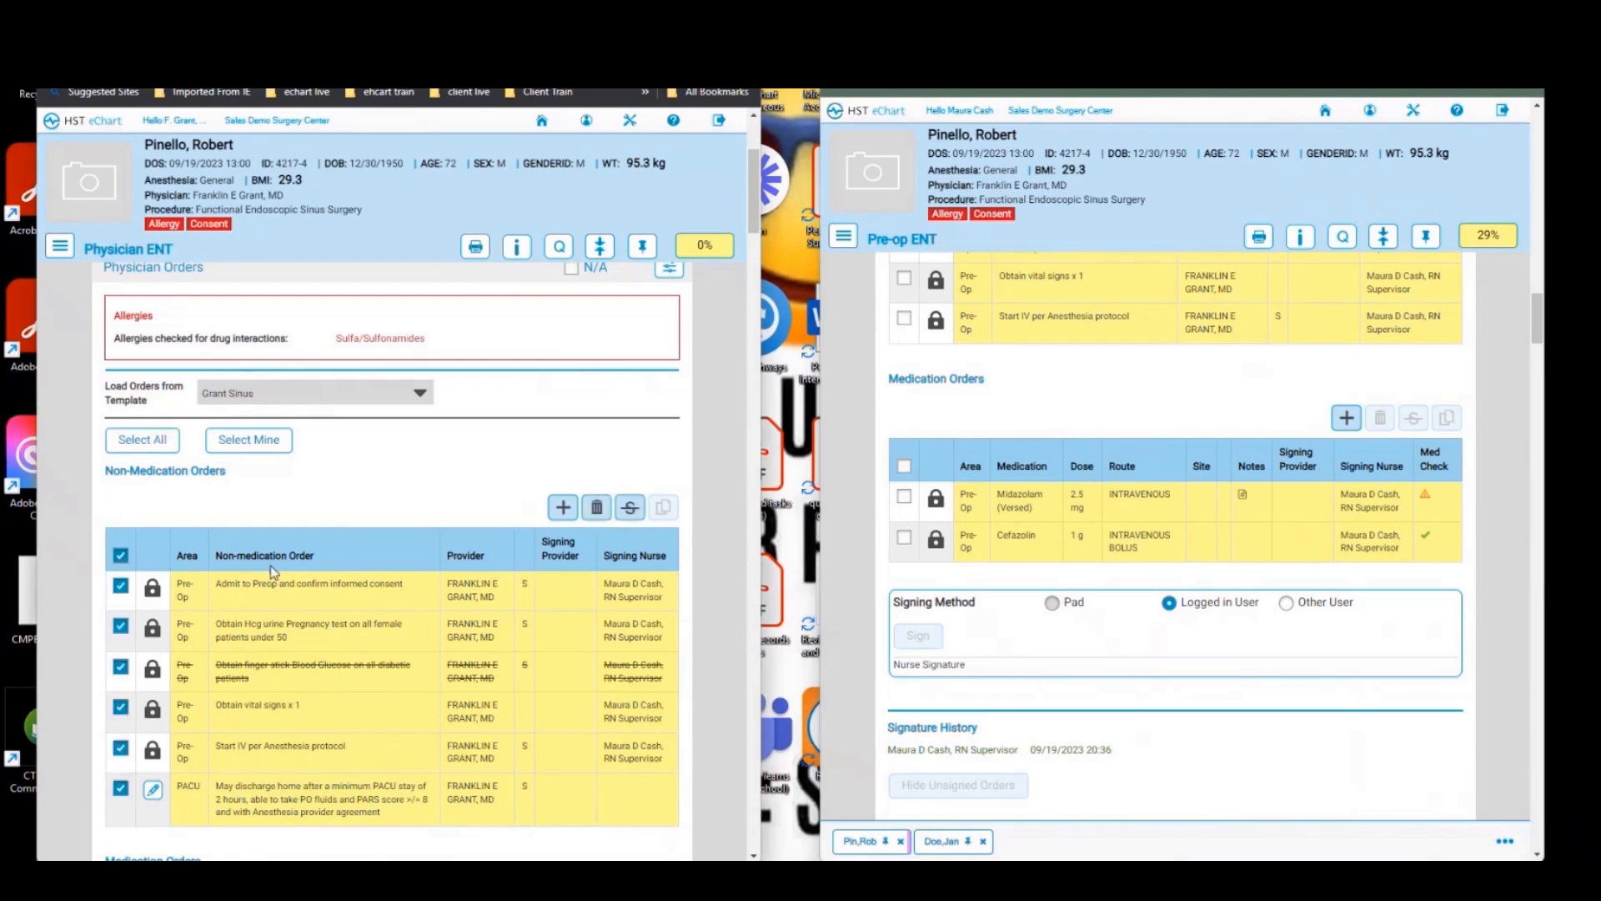
{"action": "scroll", "coordinate": [270, 571], "scroll_direction": "down", "scroll_amount": 1}
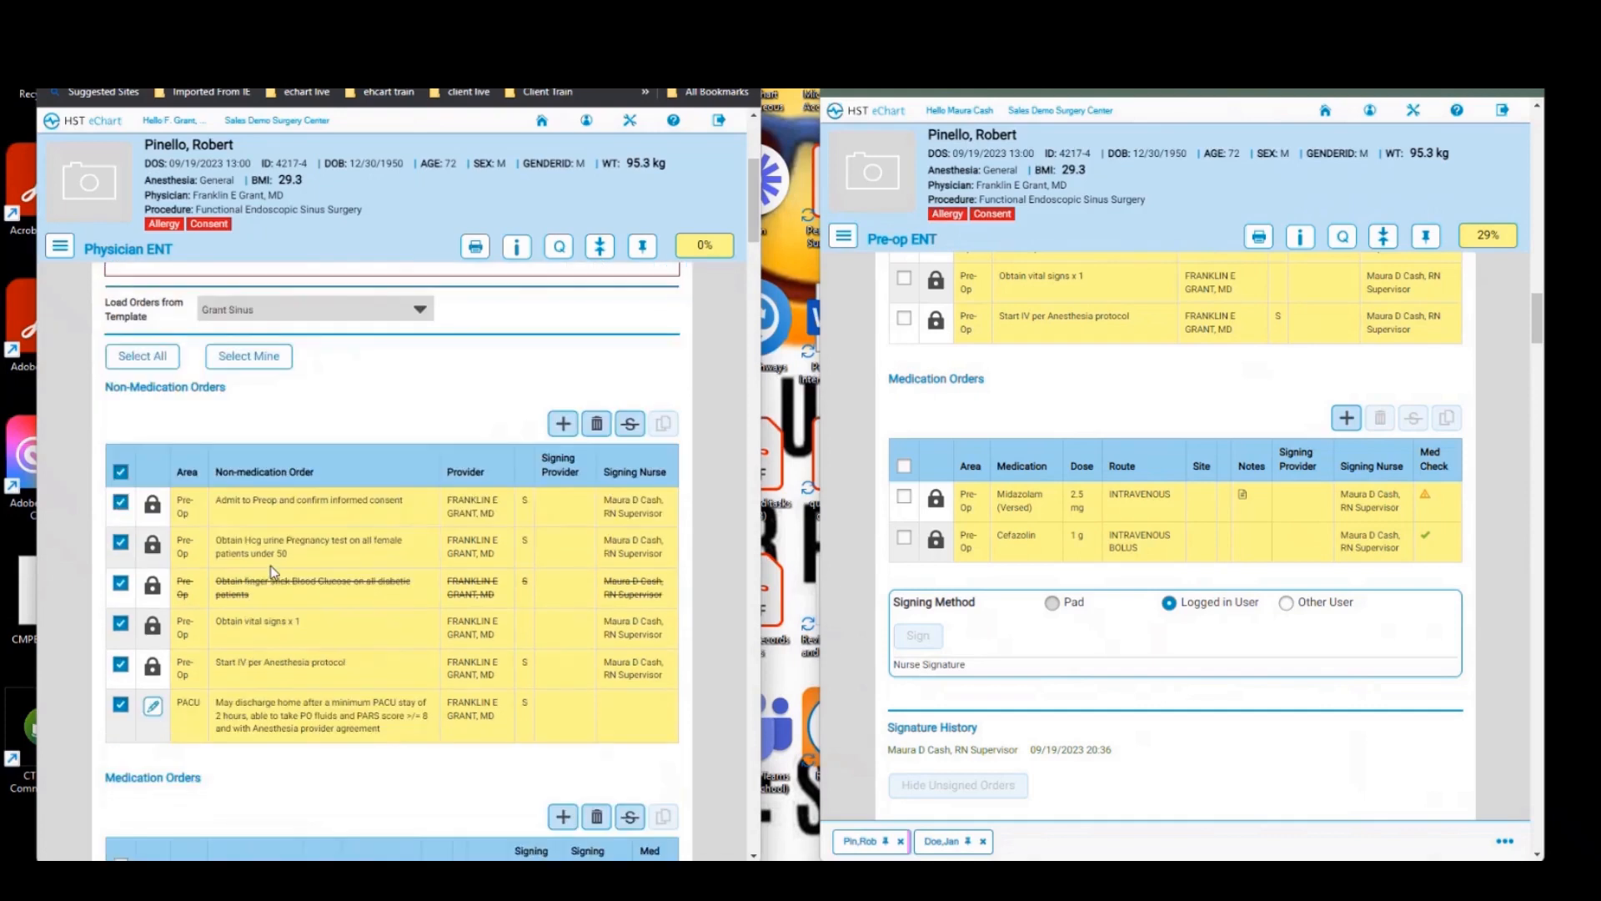
{"action": "left_click", "coordinate": [121, 584]}
{"action": "scroll", "coordinate": [403, 618], "scroll_direction": "down", "scroll_amount": 7}
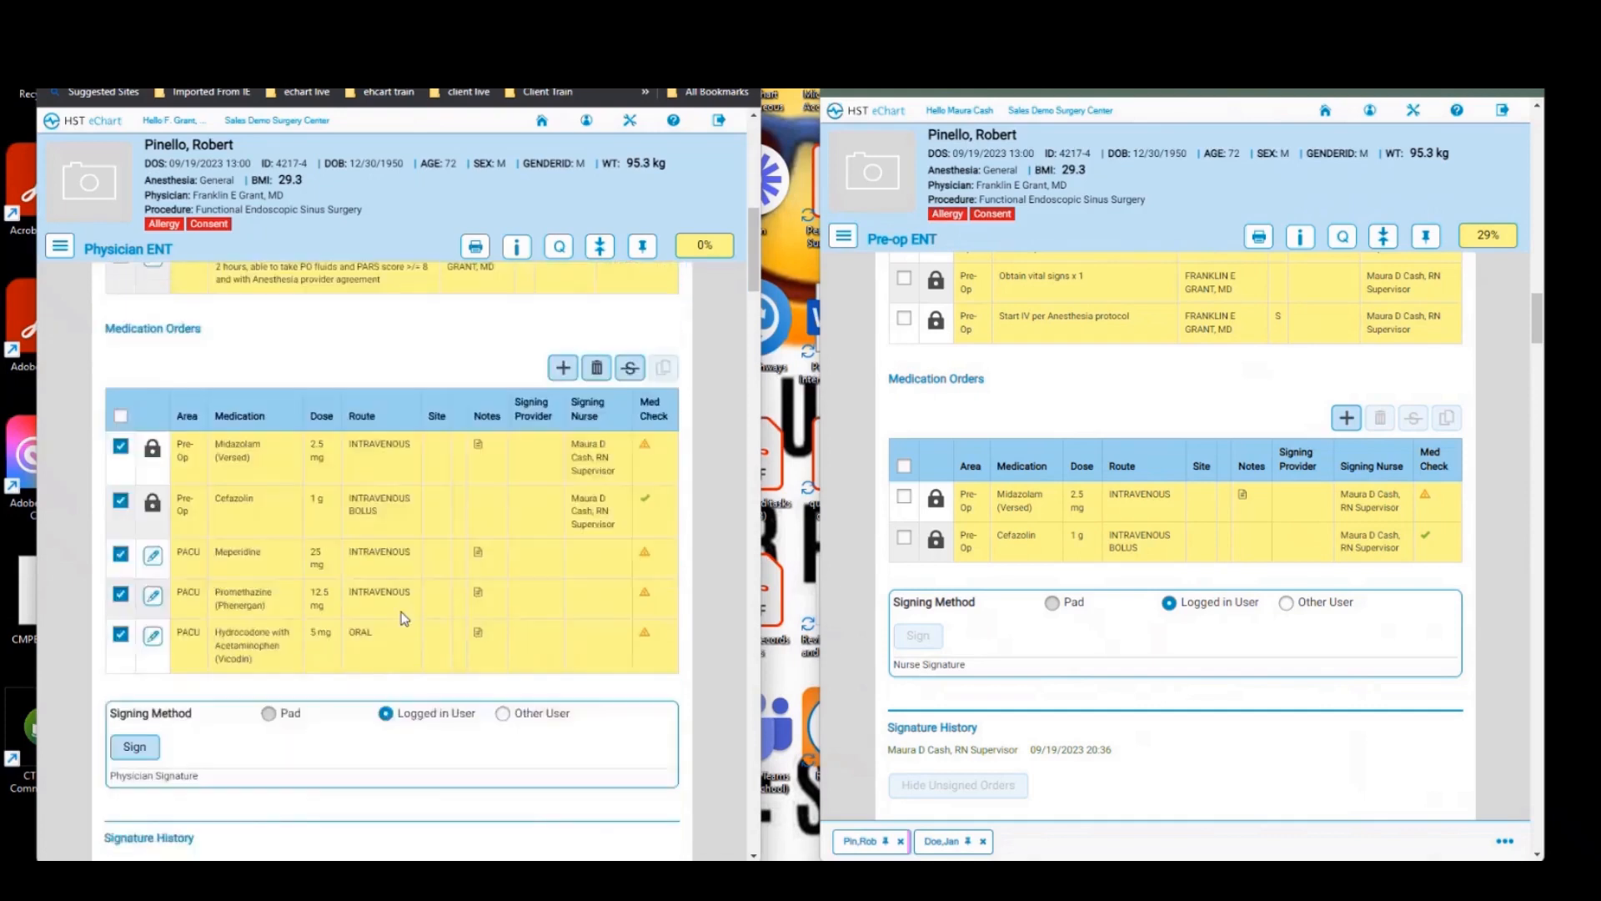
{"action": "left_click", "coordinate": [133, 615]}
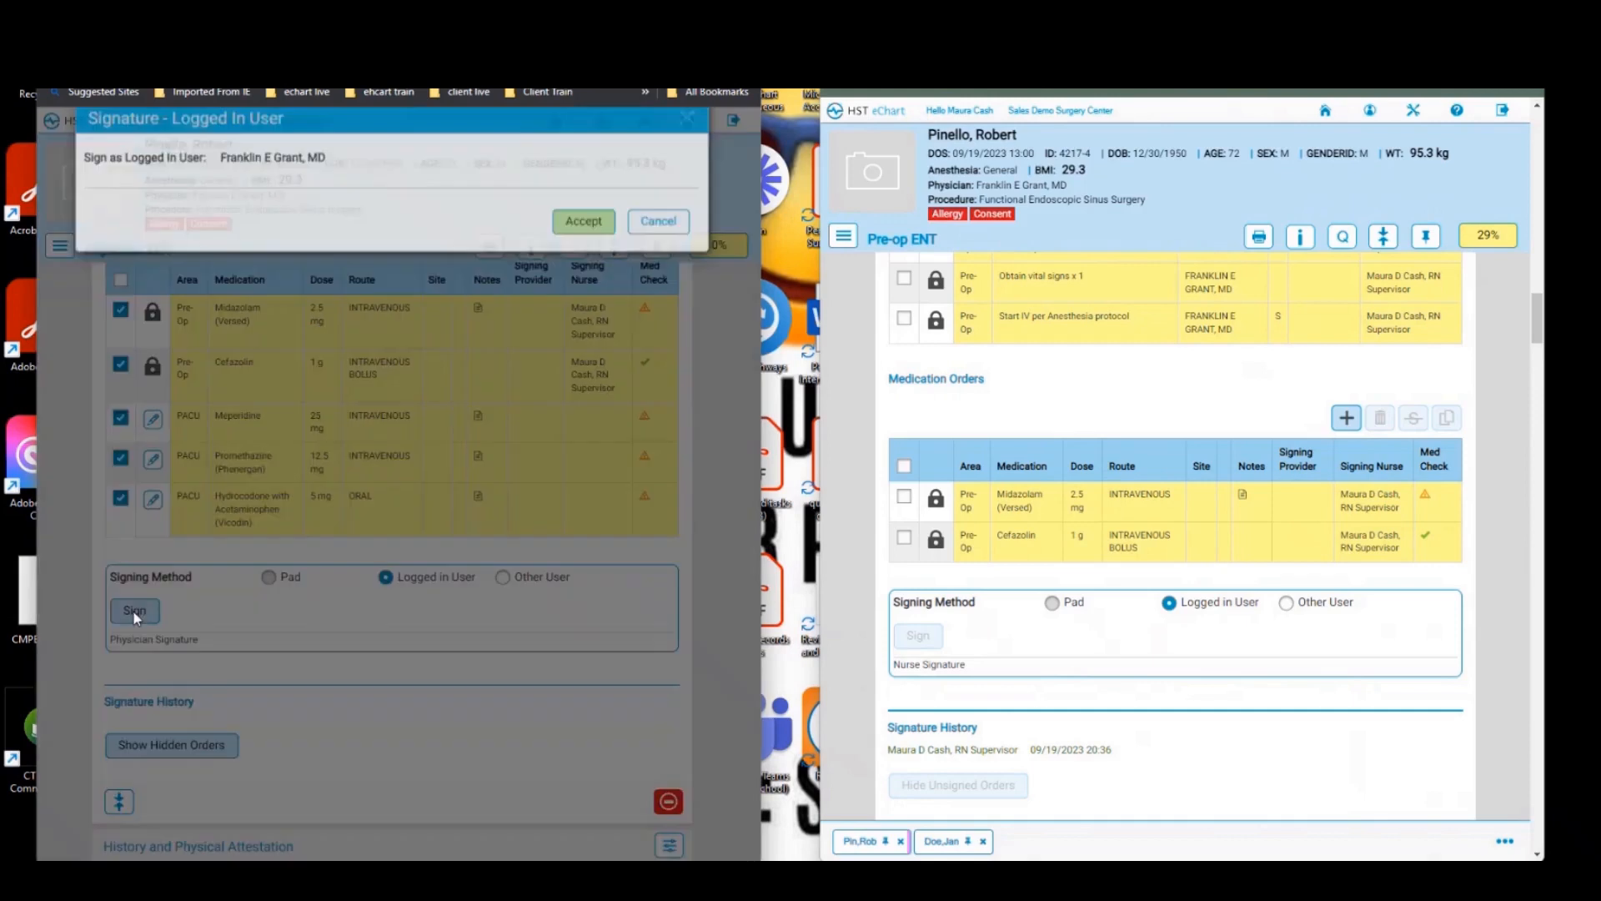
{"action": "left_click", "coordinate": [583, 239]}
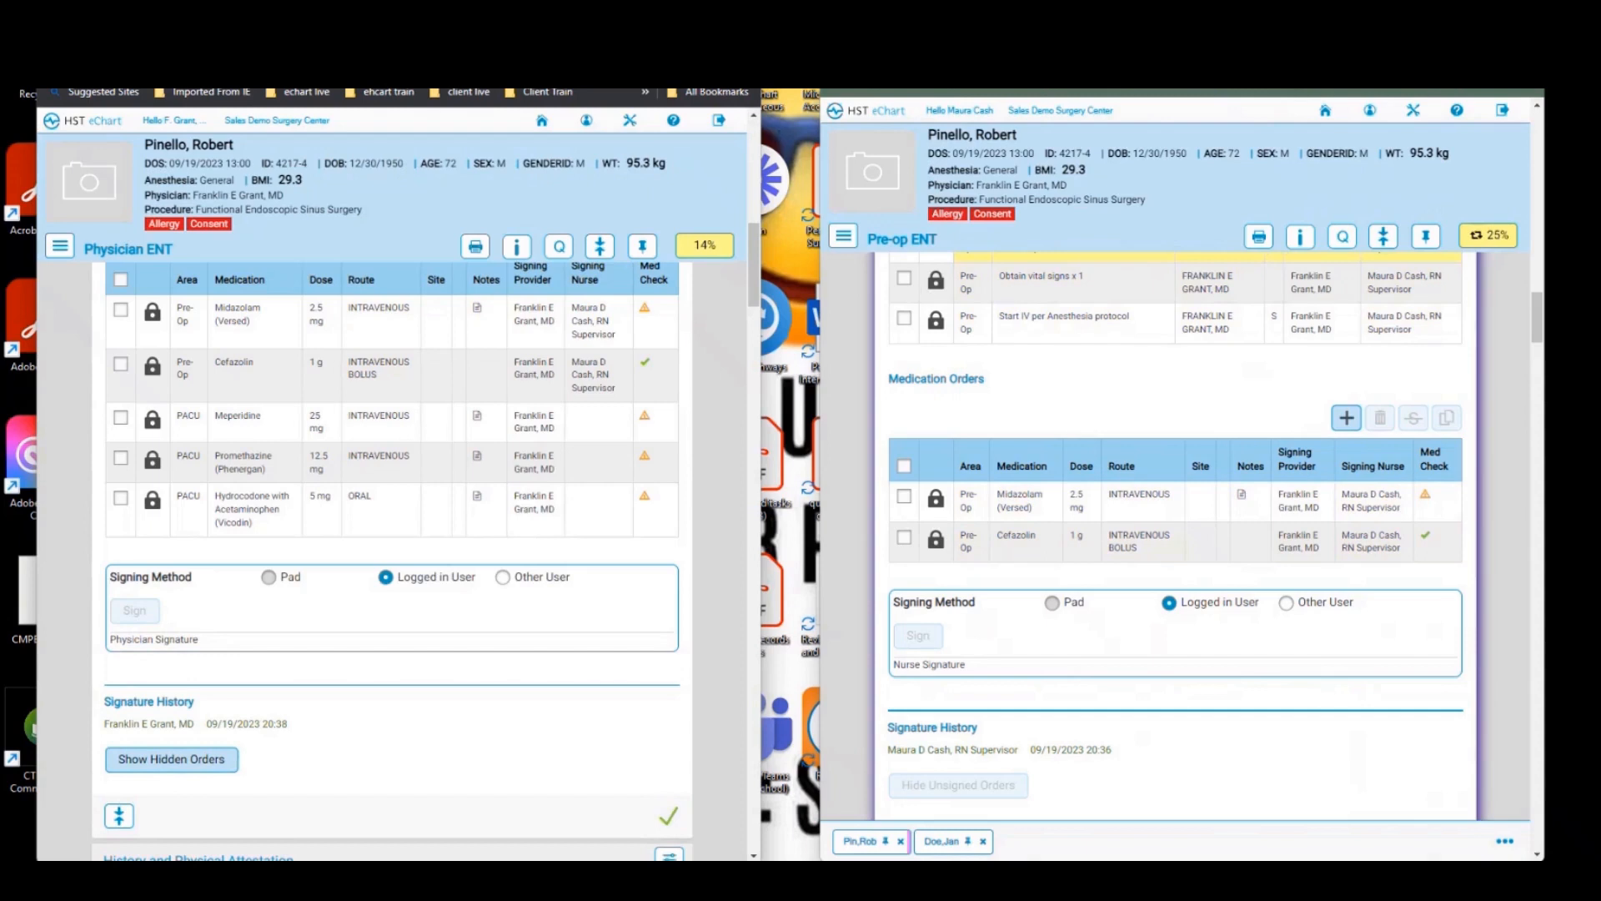
{"action": "left_click_drag", "start_coordinate": [584, 17], "coordinate": [0, 50]}
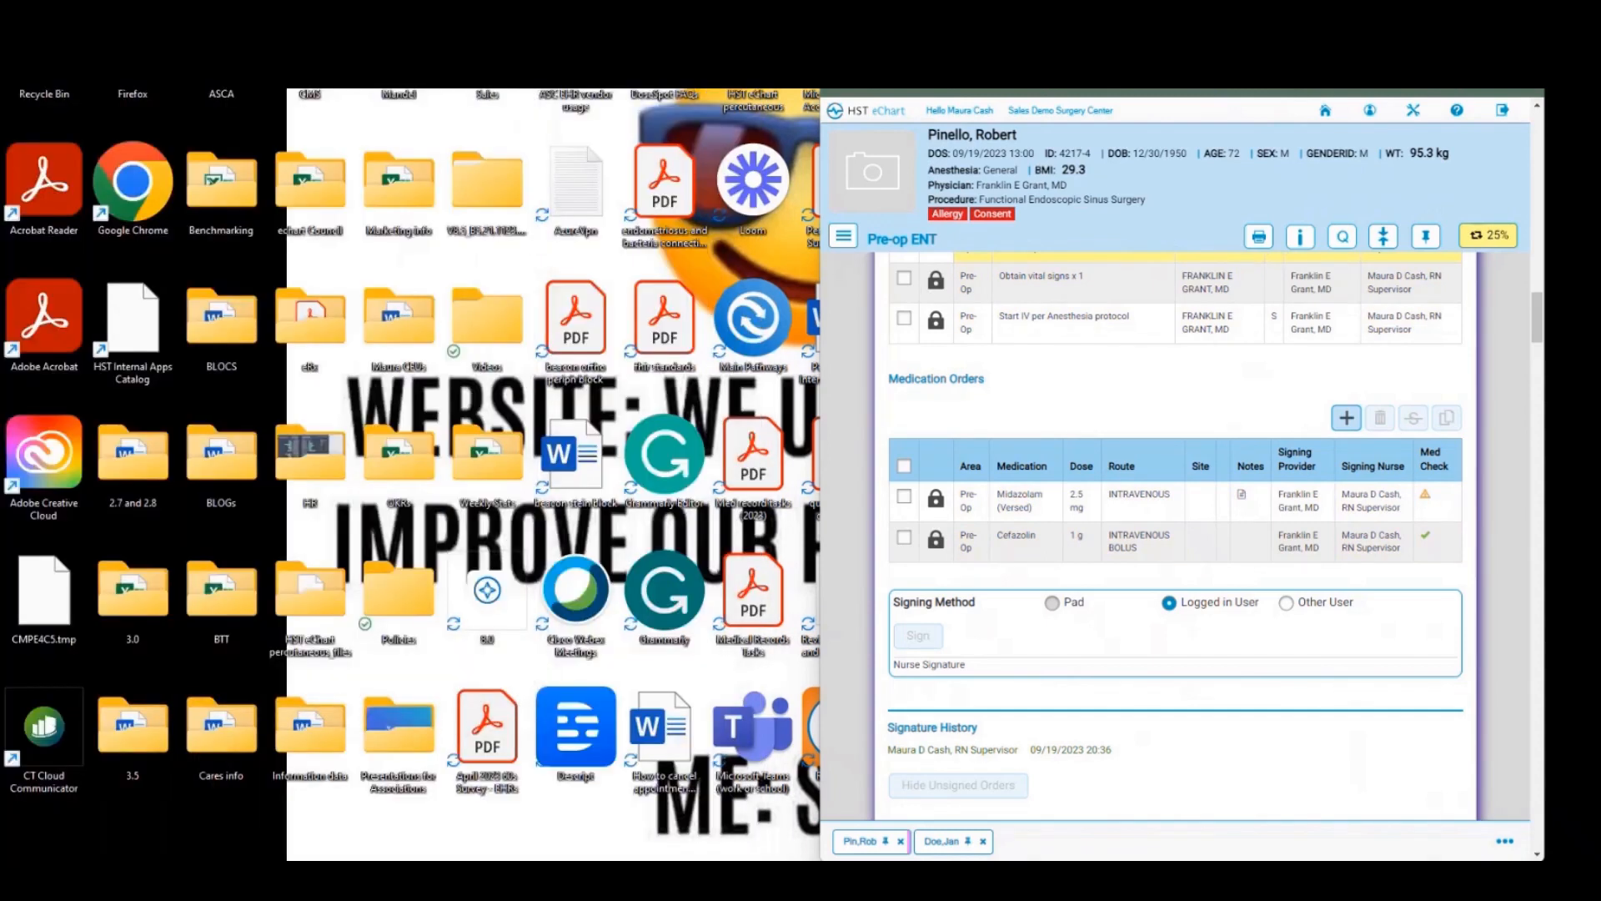
Step: Refresh the nurse's Physician Orders section to pull in the surgeon's signatures
{"action": "left_click_drag", "start_coordinate": [1251, 17], "coordinate": [1168, 2]}
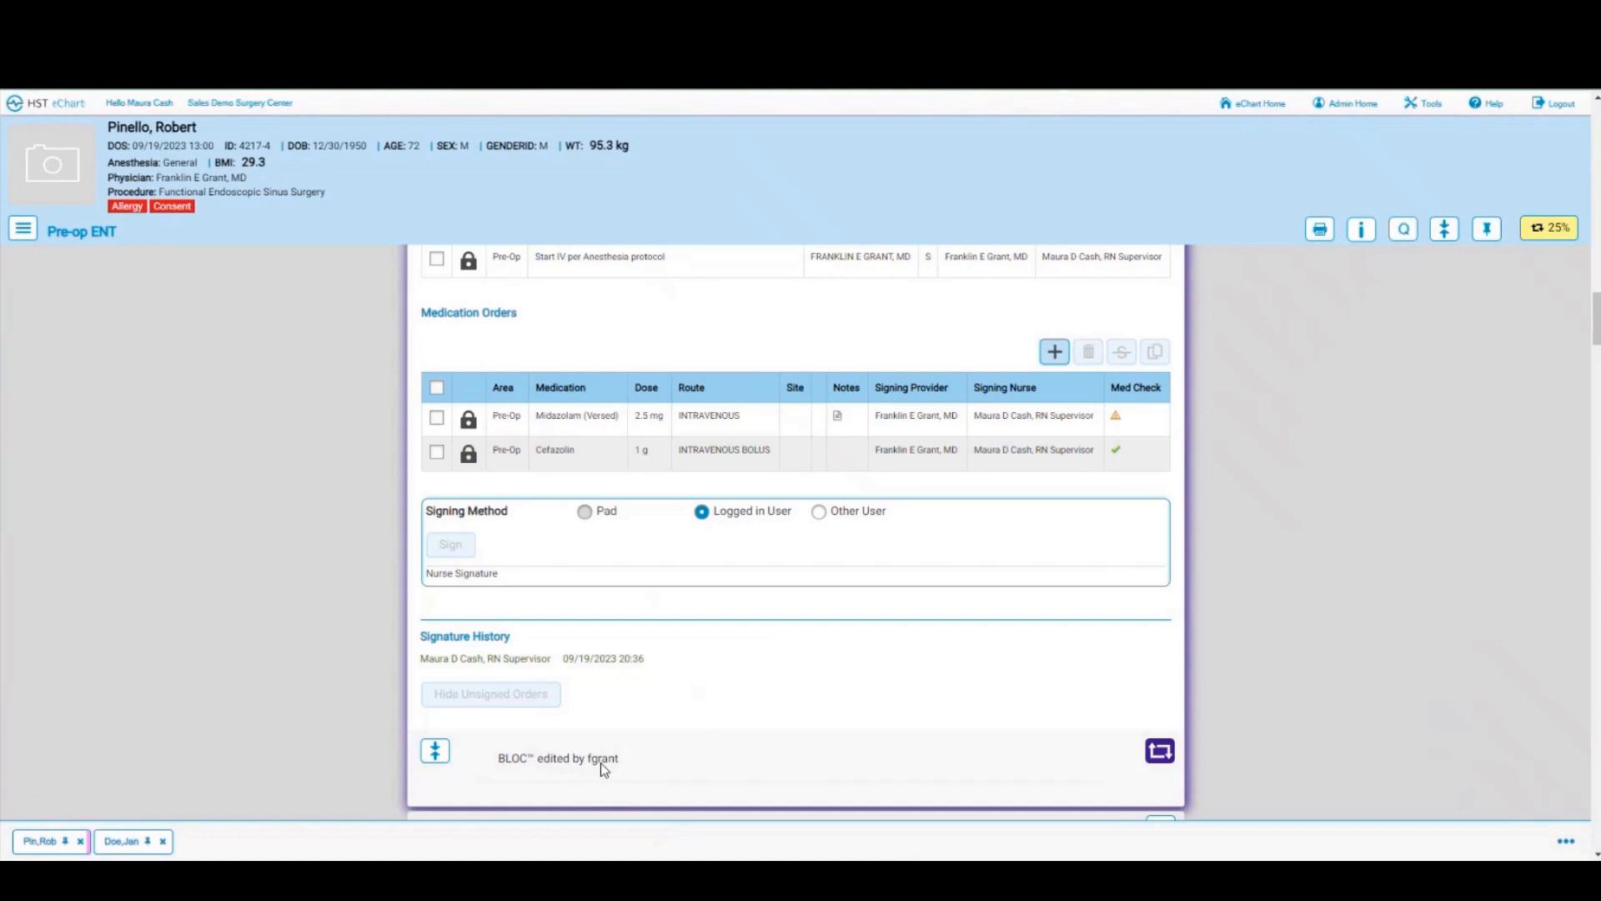
{"action": "scroll", "coordinate": [804, 721], "scroll_direction": "up", "scroll_amount": 3}
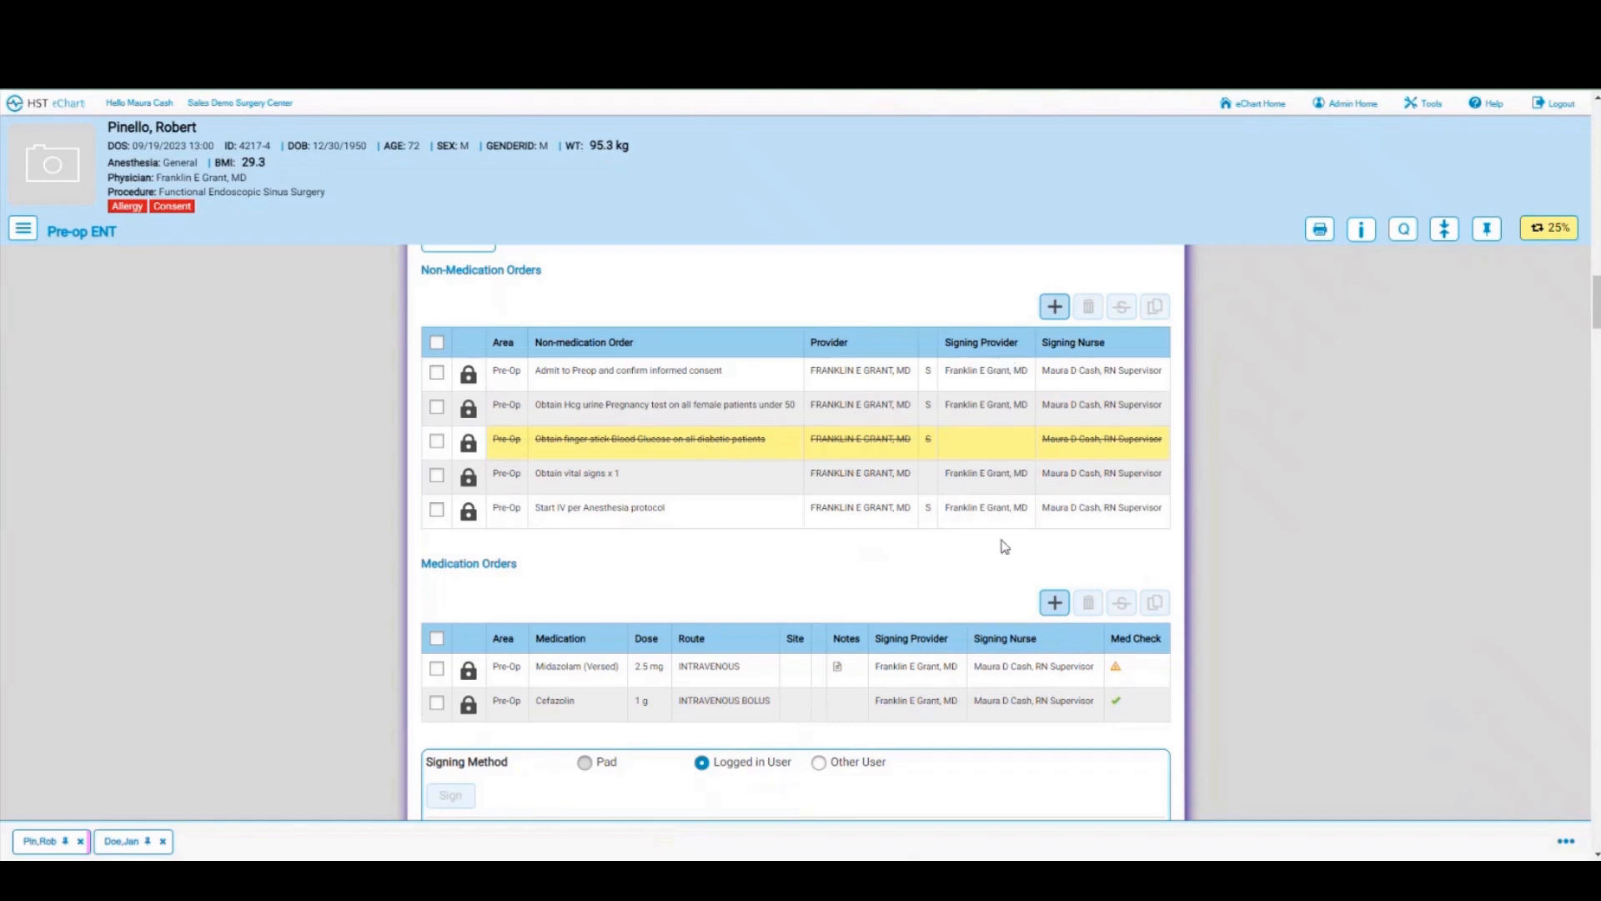
{"action": "scroll", "coordinate": [1005, 547], "scroll_direction": "down", "scroll_amount": 1}
{"action": "scroll", "coordinate": [1005, 546], "scroll_direction": "down", "scroll_amount": 3}
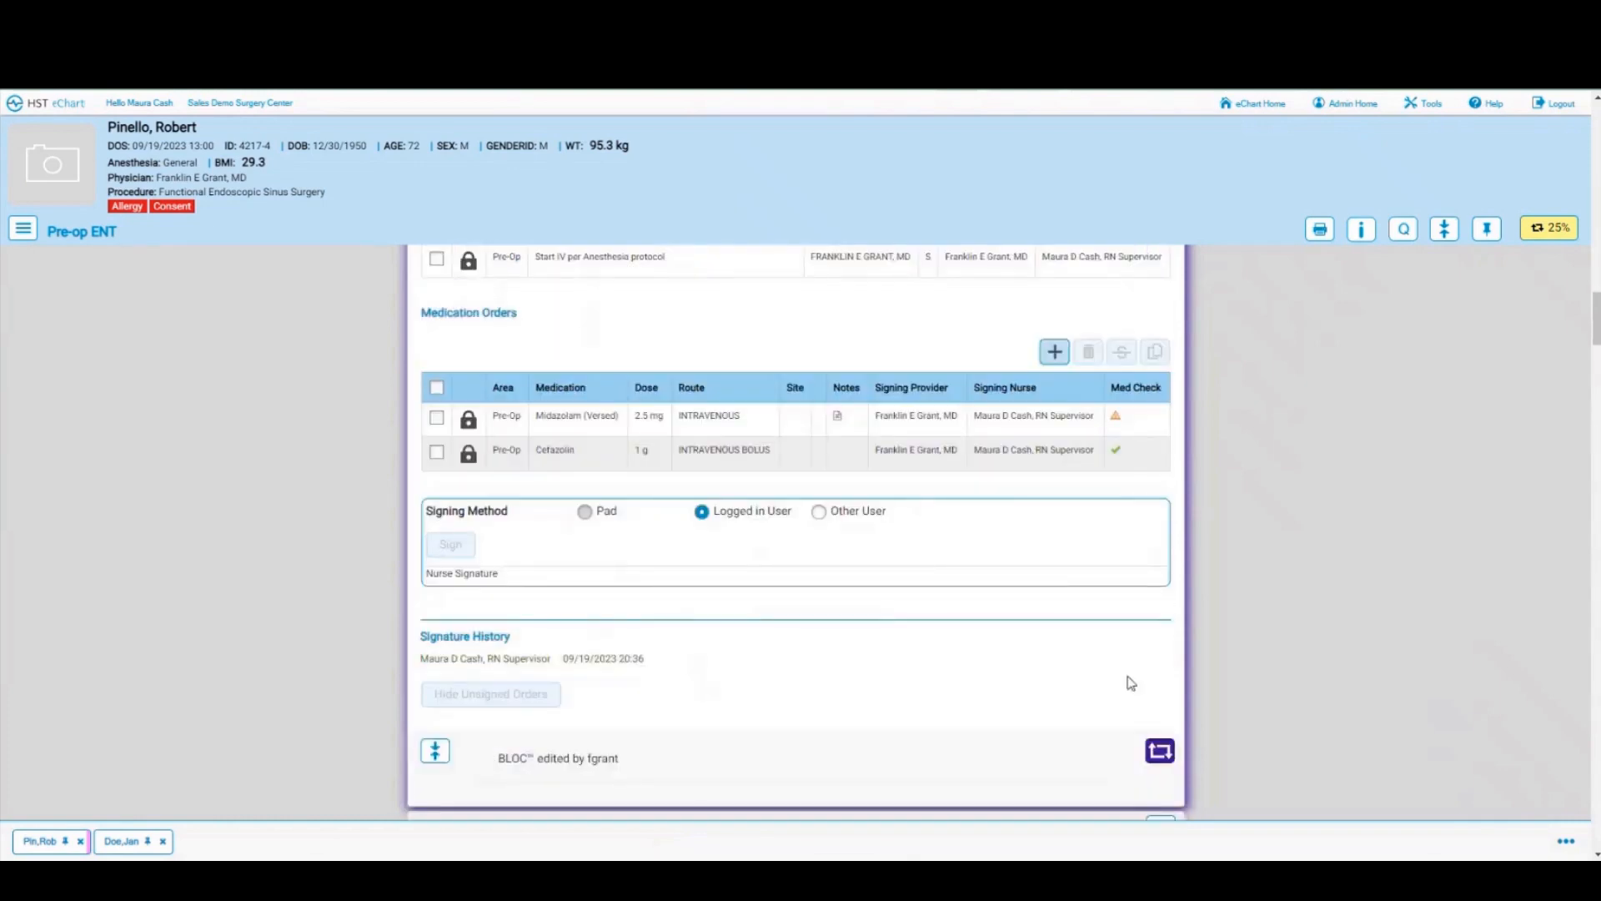
{"action": "left_click", "coordinate": [1159, 755]}
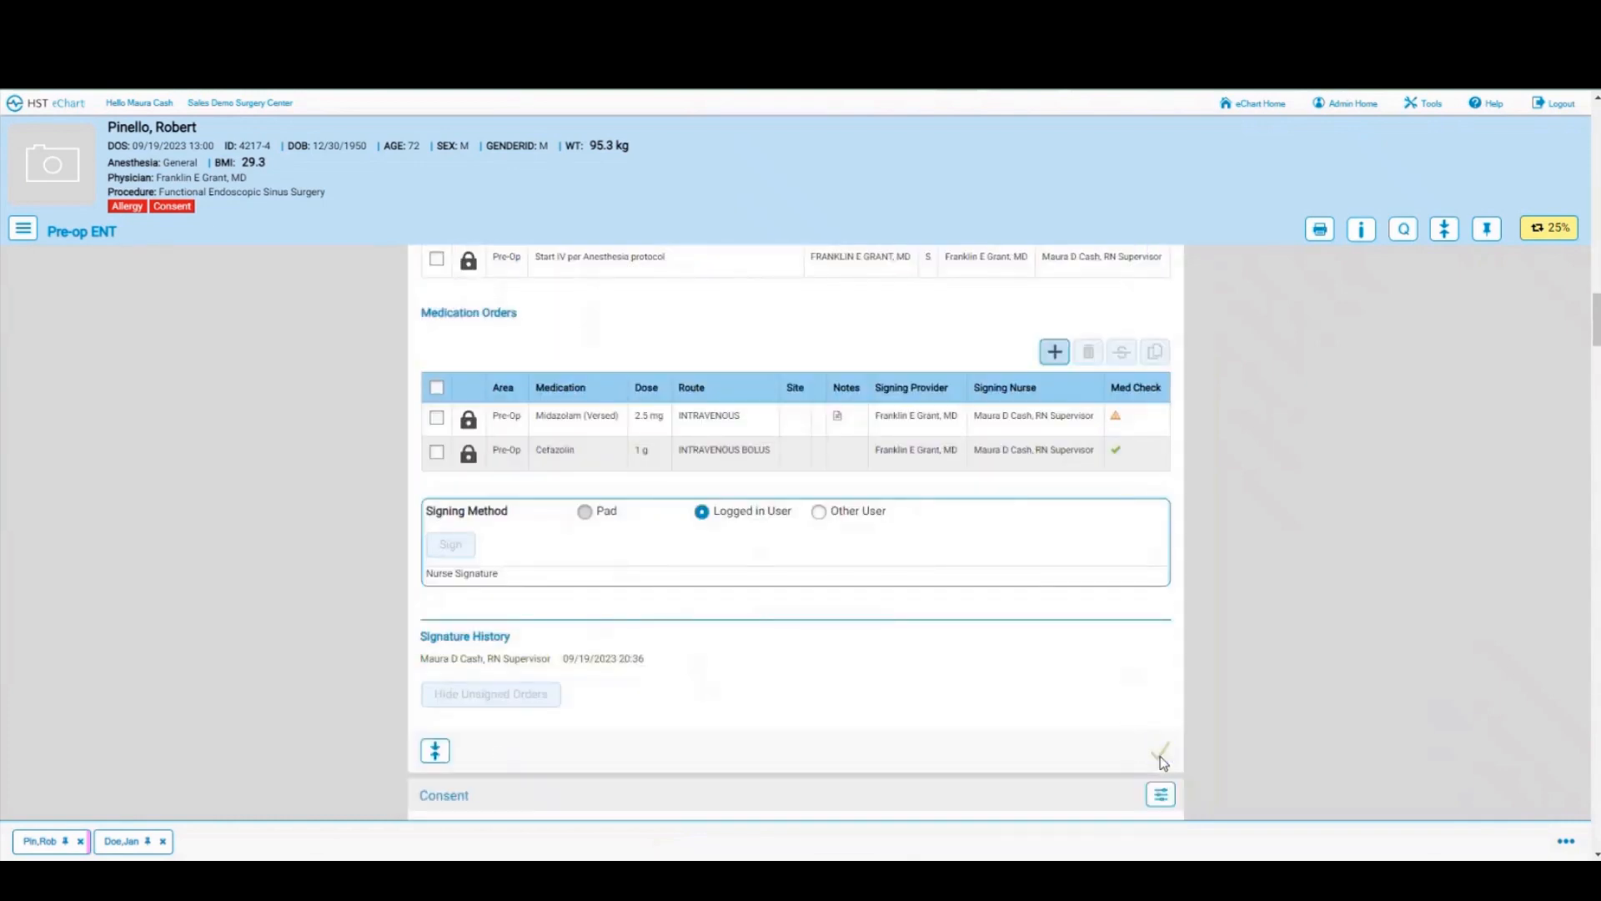
{"action": "scroll", "coordinate": [1052, 639], "scroll_direction": "up", "scroll_amount": 2}
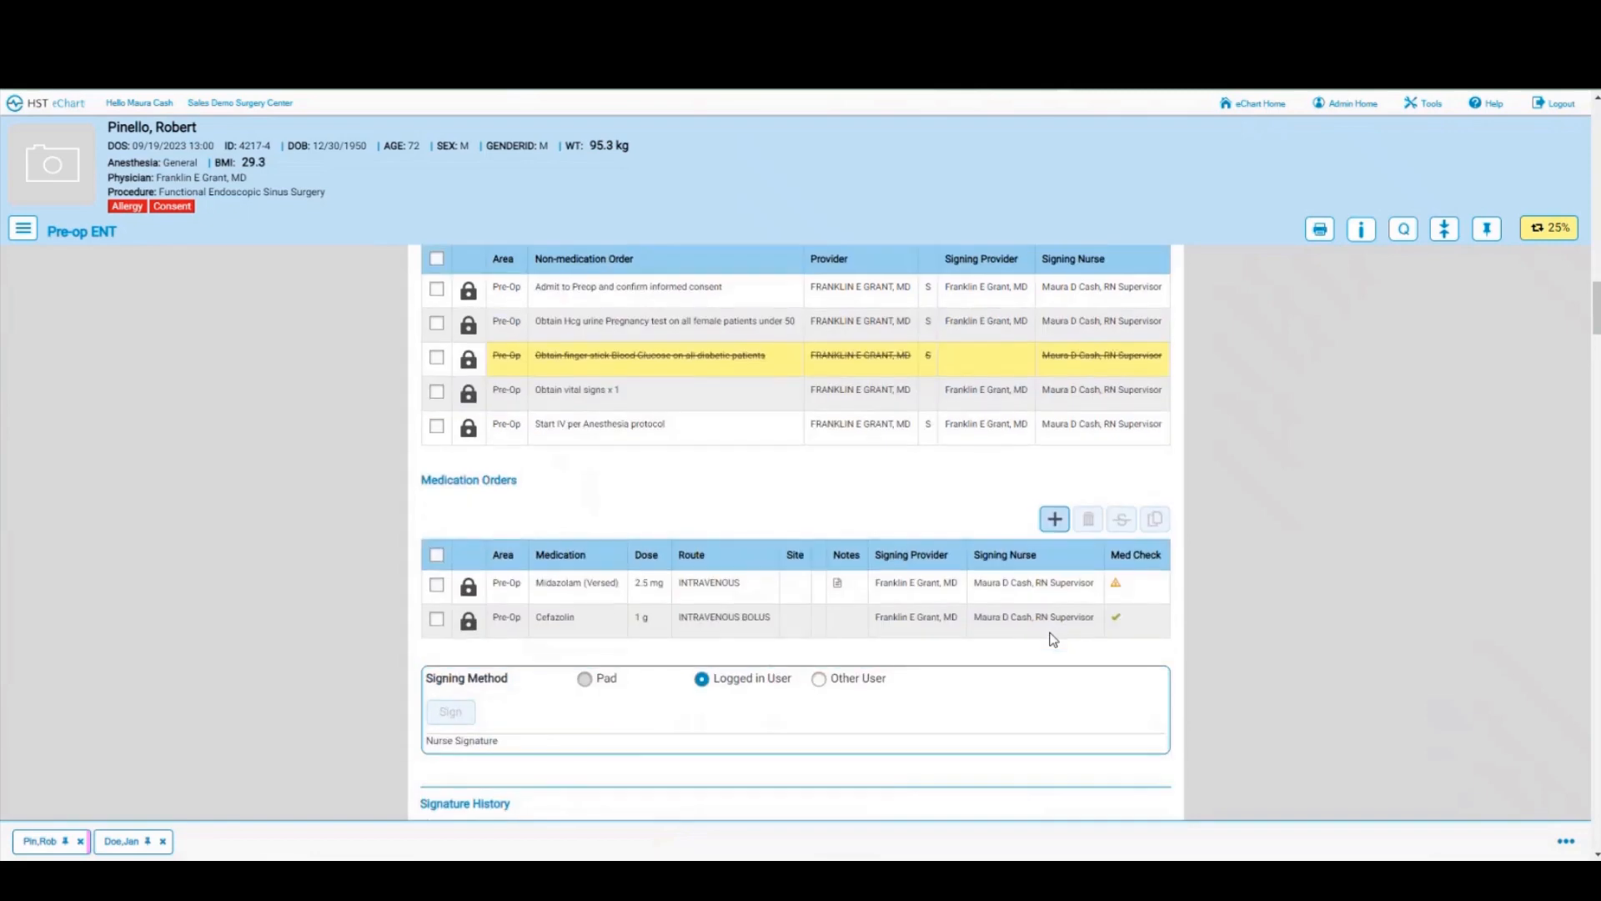
{"action": "scroll", "coordinate": [1052, 638], "scroll_direction": "up", "scroll_amount": 4}
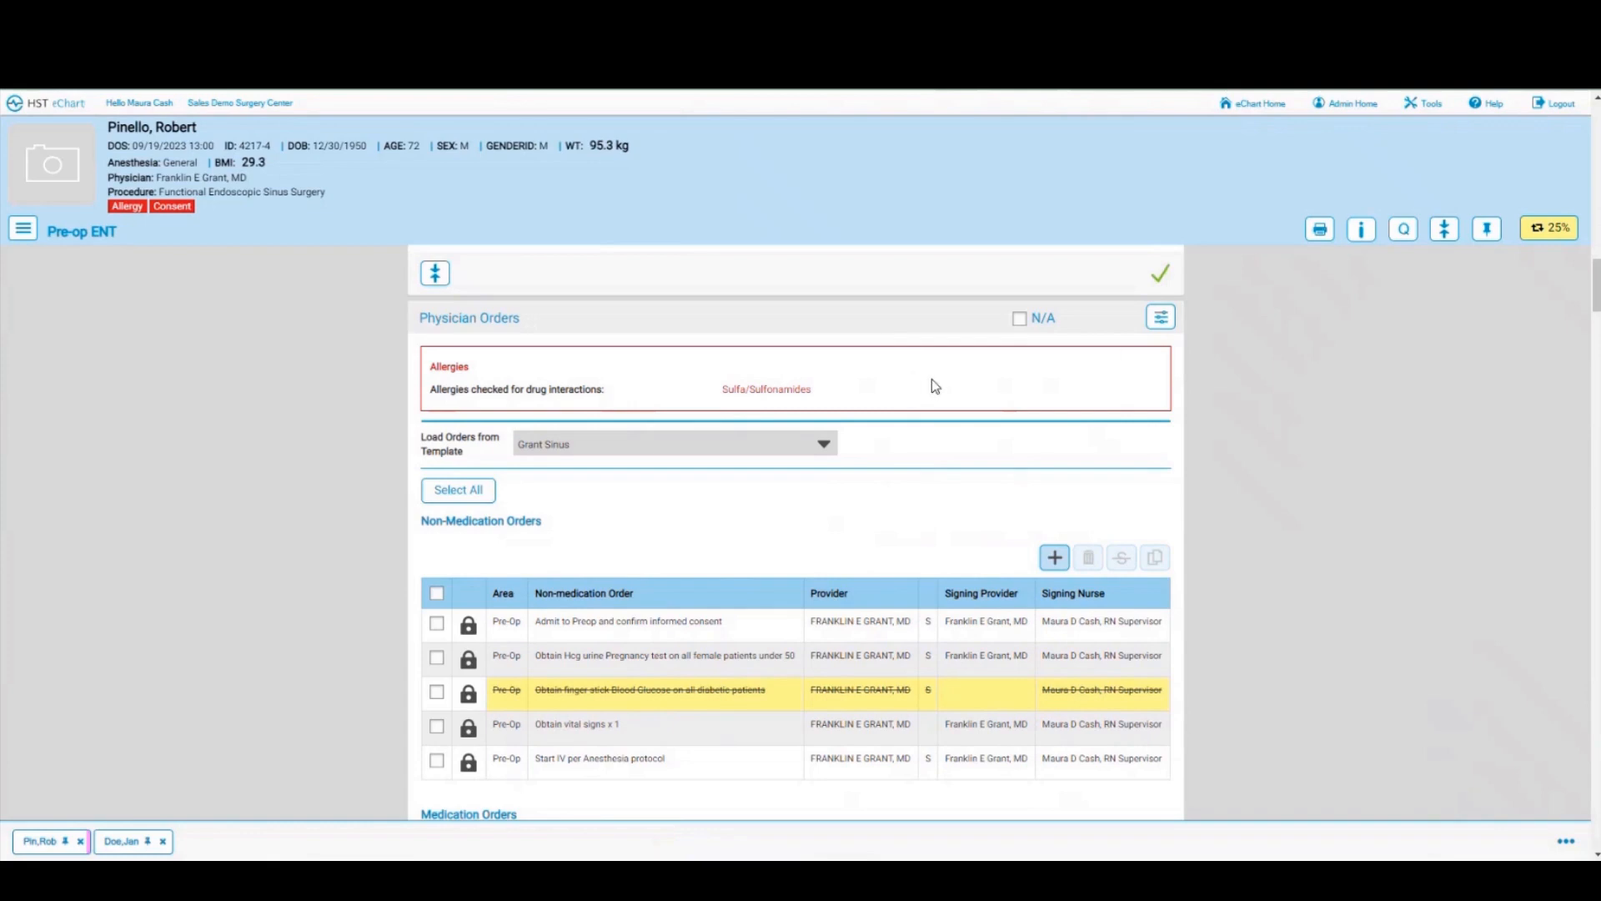
{"action": "left_click", "coordinate": [1169, 320]}
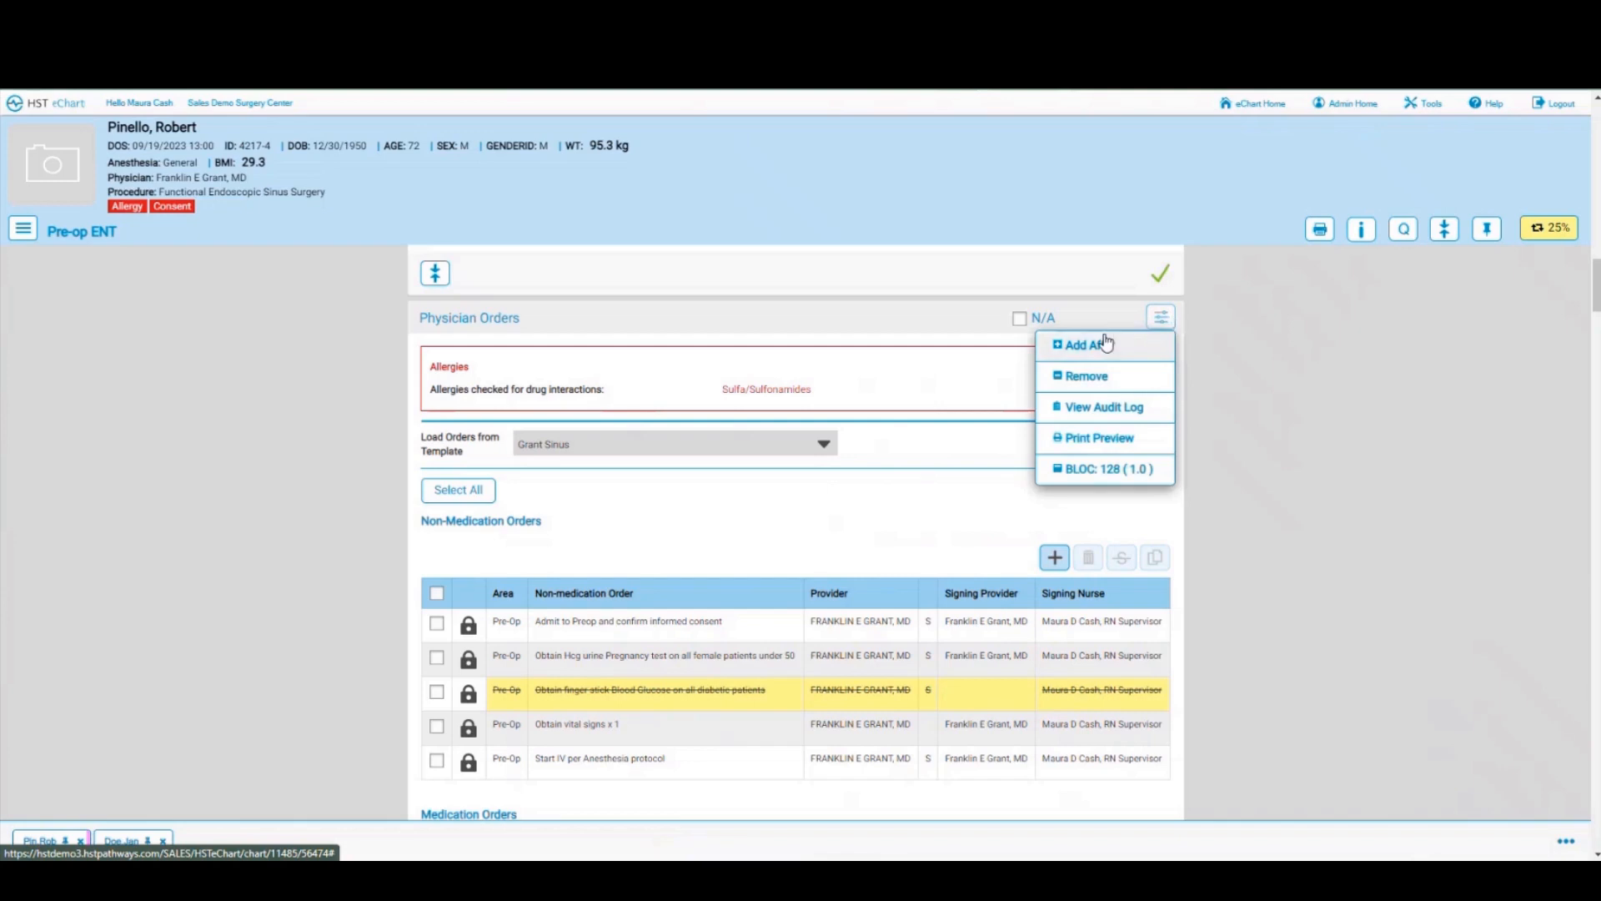
{"action": "left_click", "coordinate": [1111, 408]}
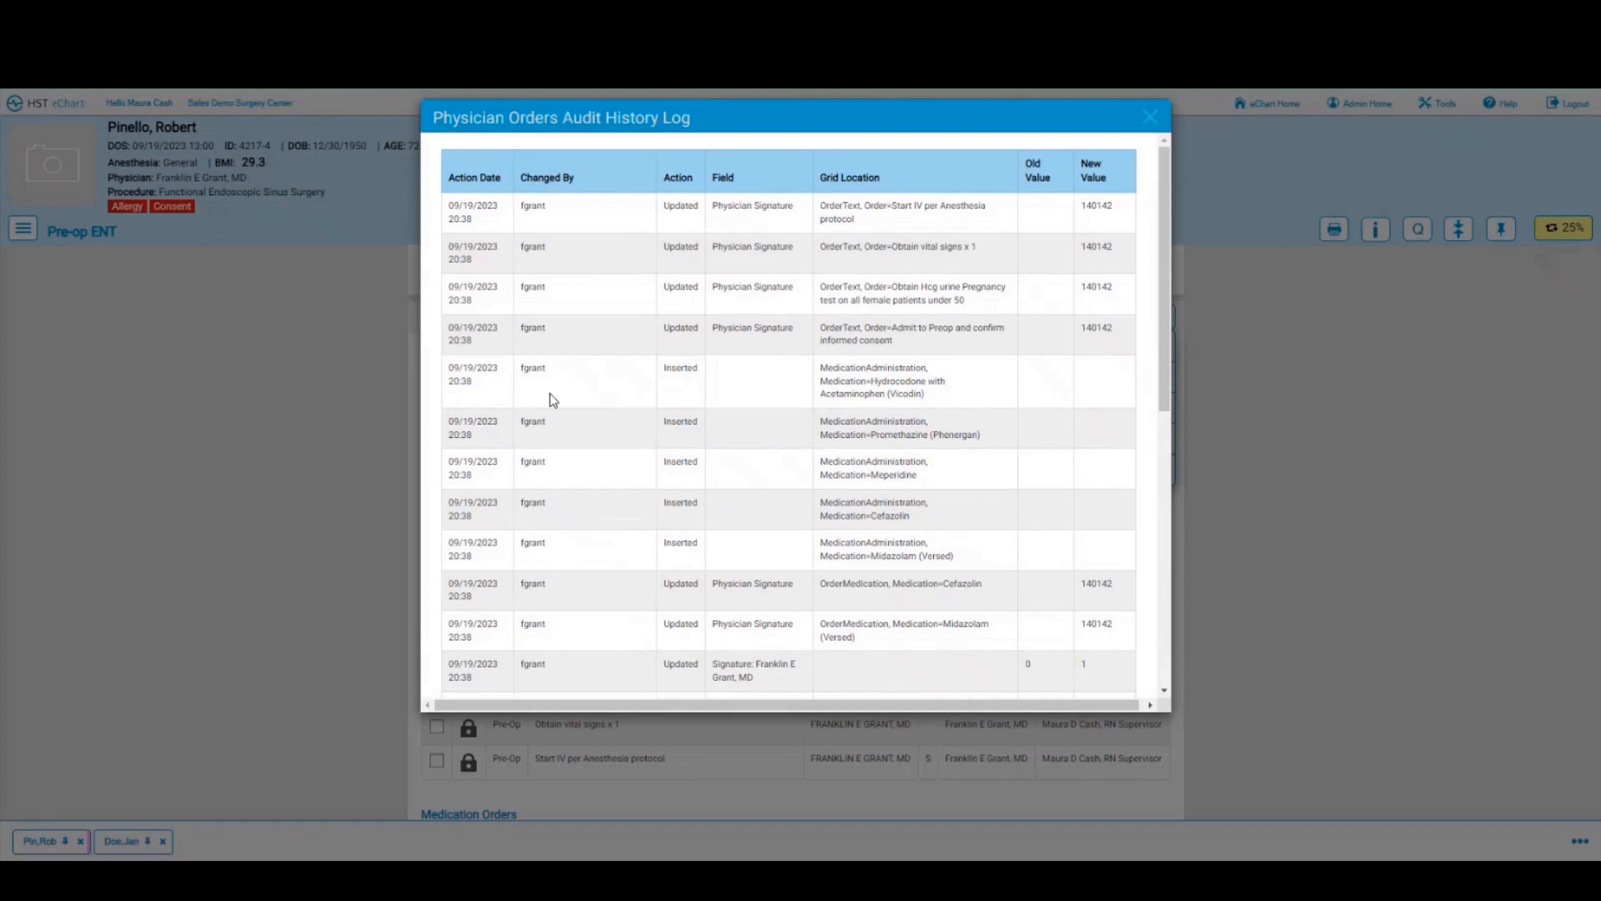
{"action": "scroll", "coordinate": [549, 396], "scroll_direction": "down", "scroll_amount": 3}
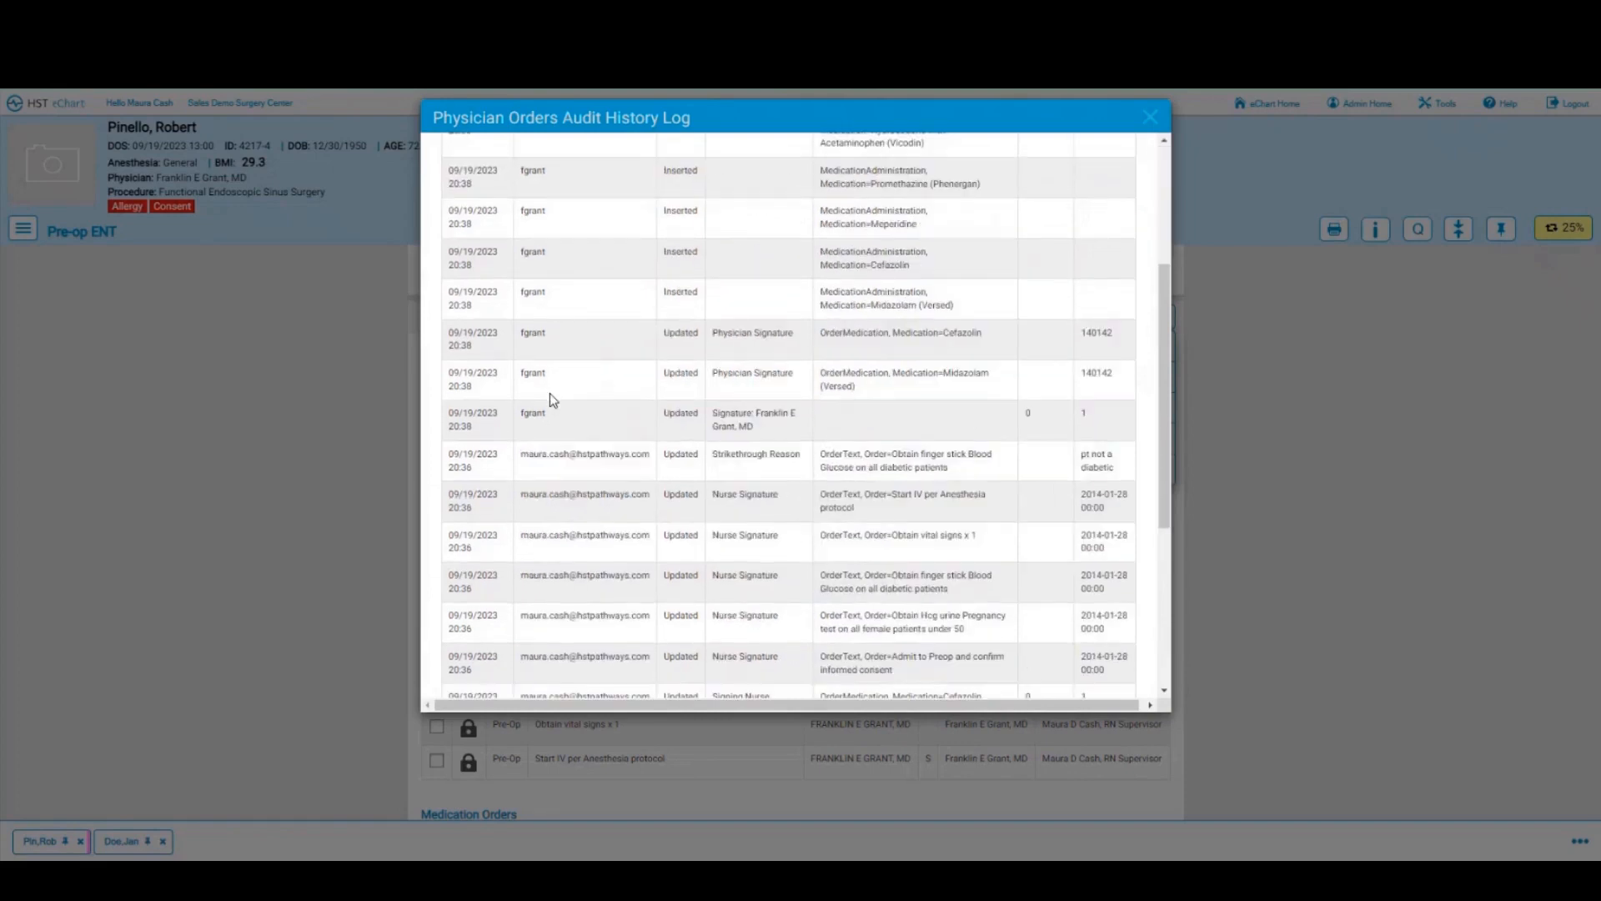
{"action": "scroll", "coordinate": [549, 400], "scroll_direction": "down", "scroll_amount": 1}
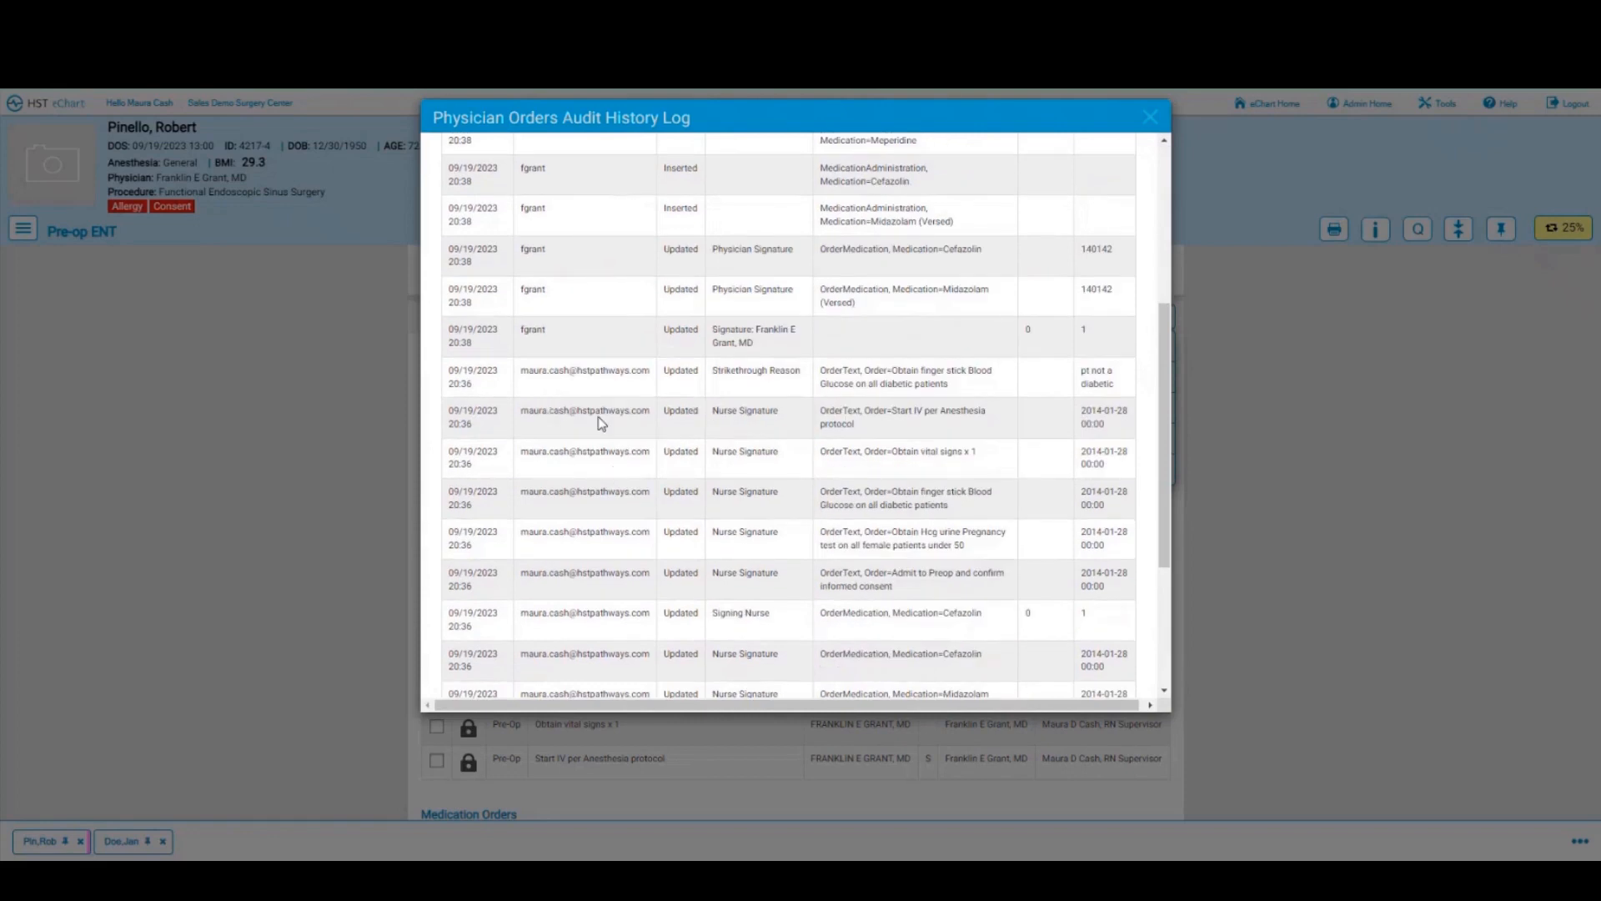
{"action": "scroll", "coordinate": [600, 422], "scroll_direction": "down", "scroll_amount": 3}
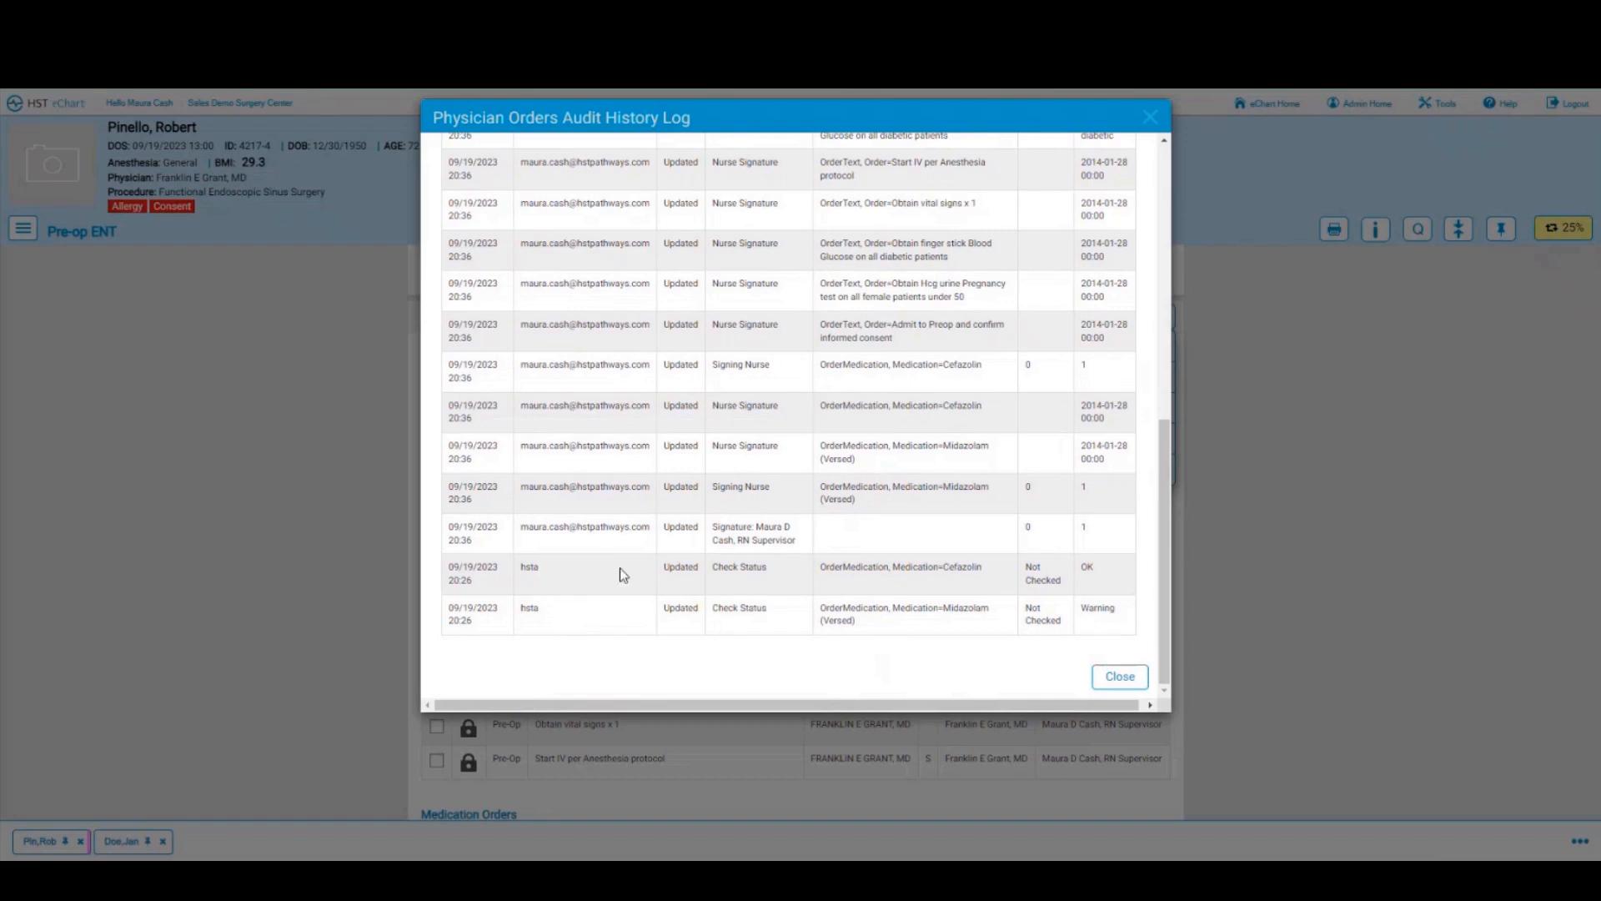
{"action": "left_click", "coordinate": [1119, 677]}
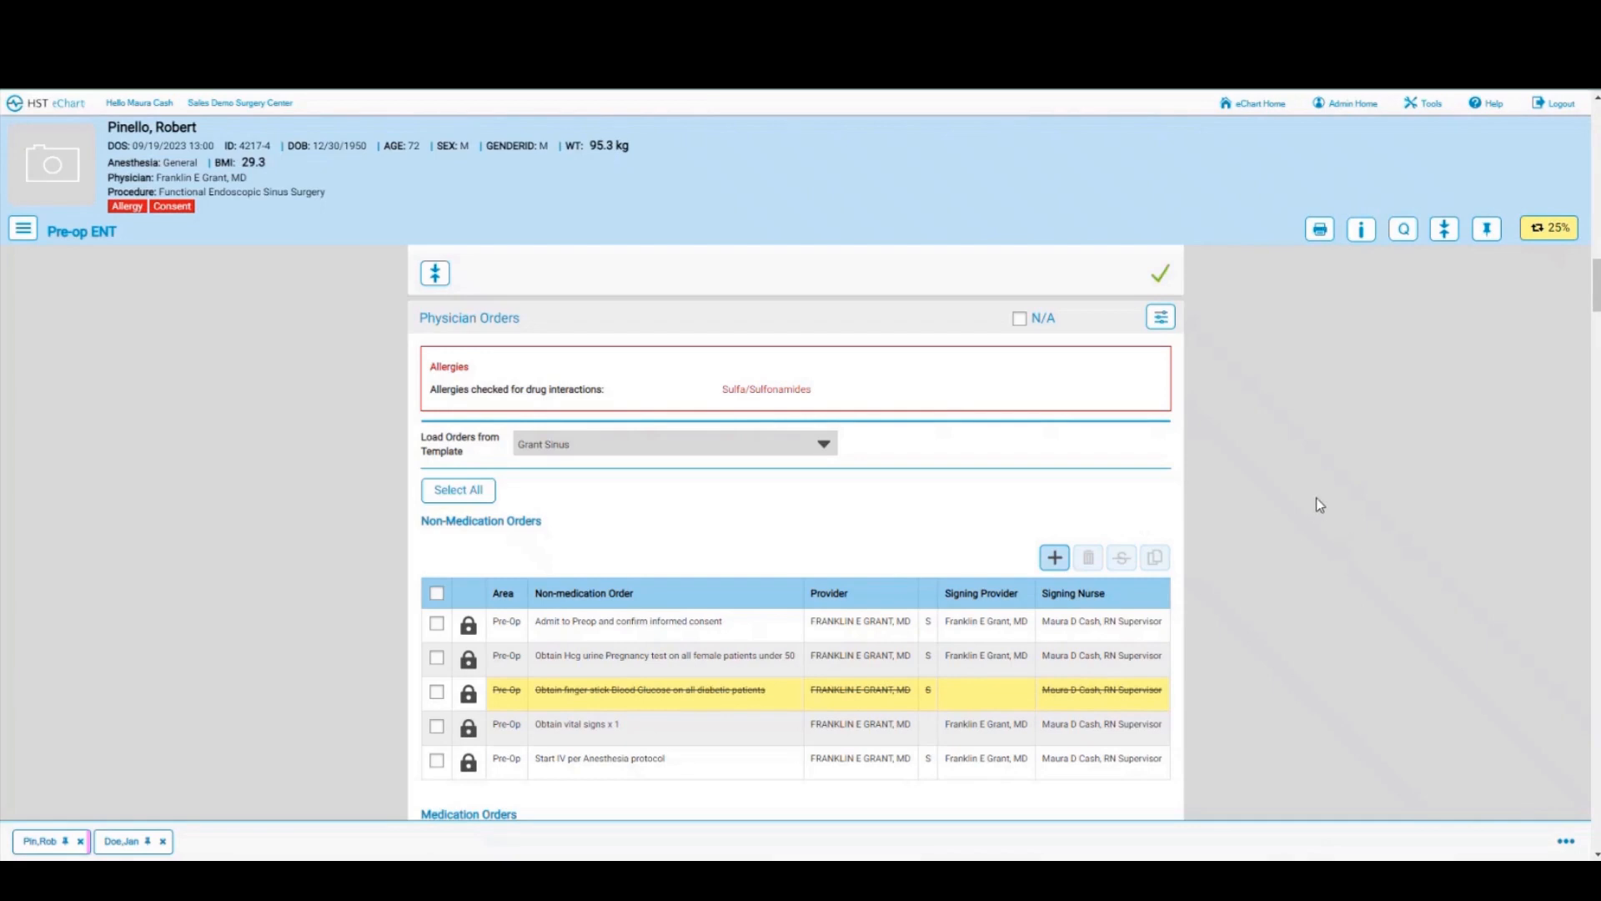
Step: Add the patient's pad-drawn signature and the witness signature to the consent
{"action": "scroll", "coordinate": [826, 526], "scroll_direction": "down", "scroll_amount": 10}
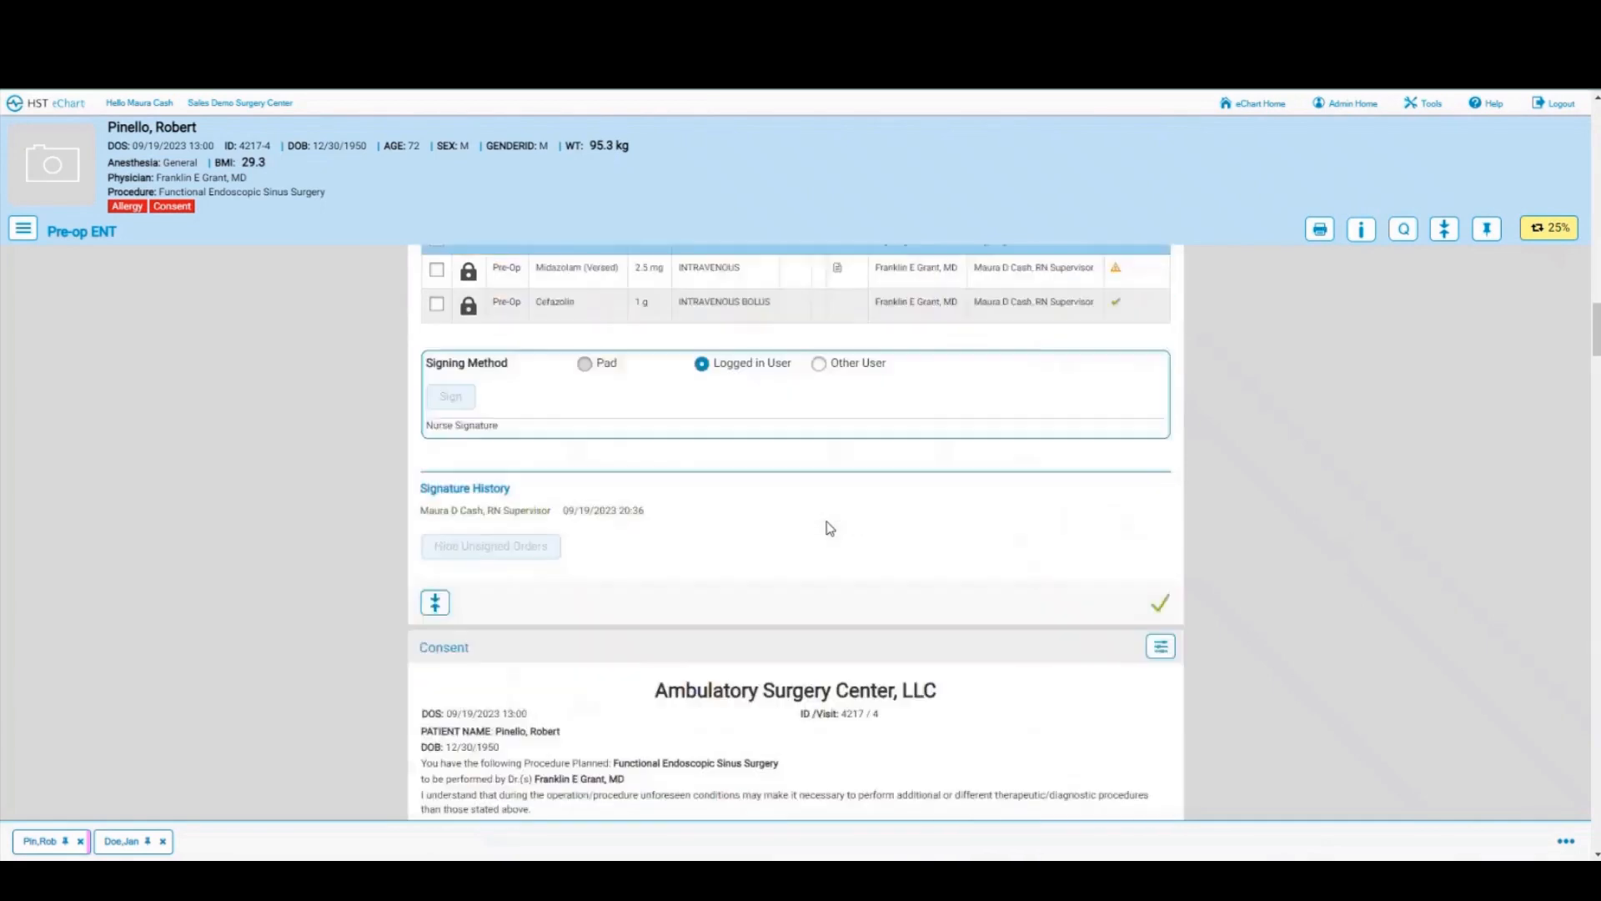
{"action": "scroll", "coordinate": [828, 524], "scroll_direction": "down", "scroll_amount": 2}
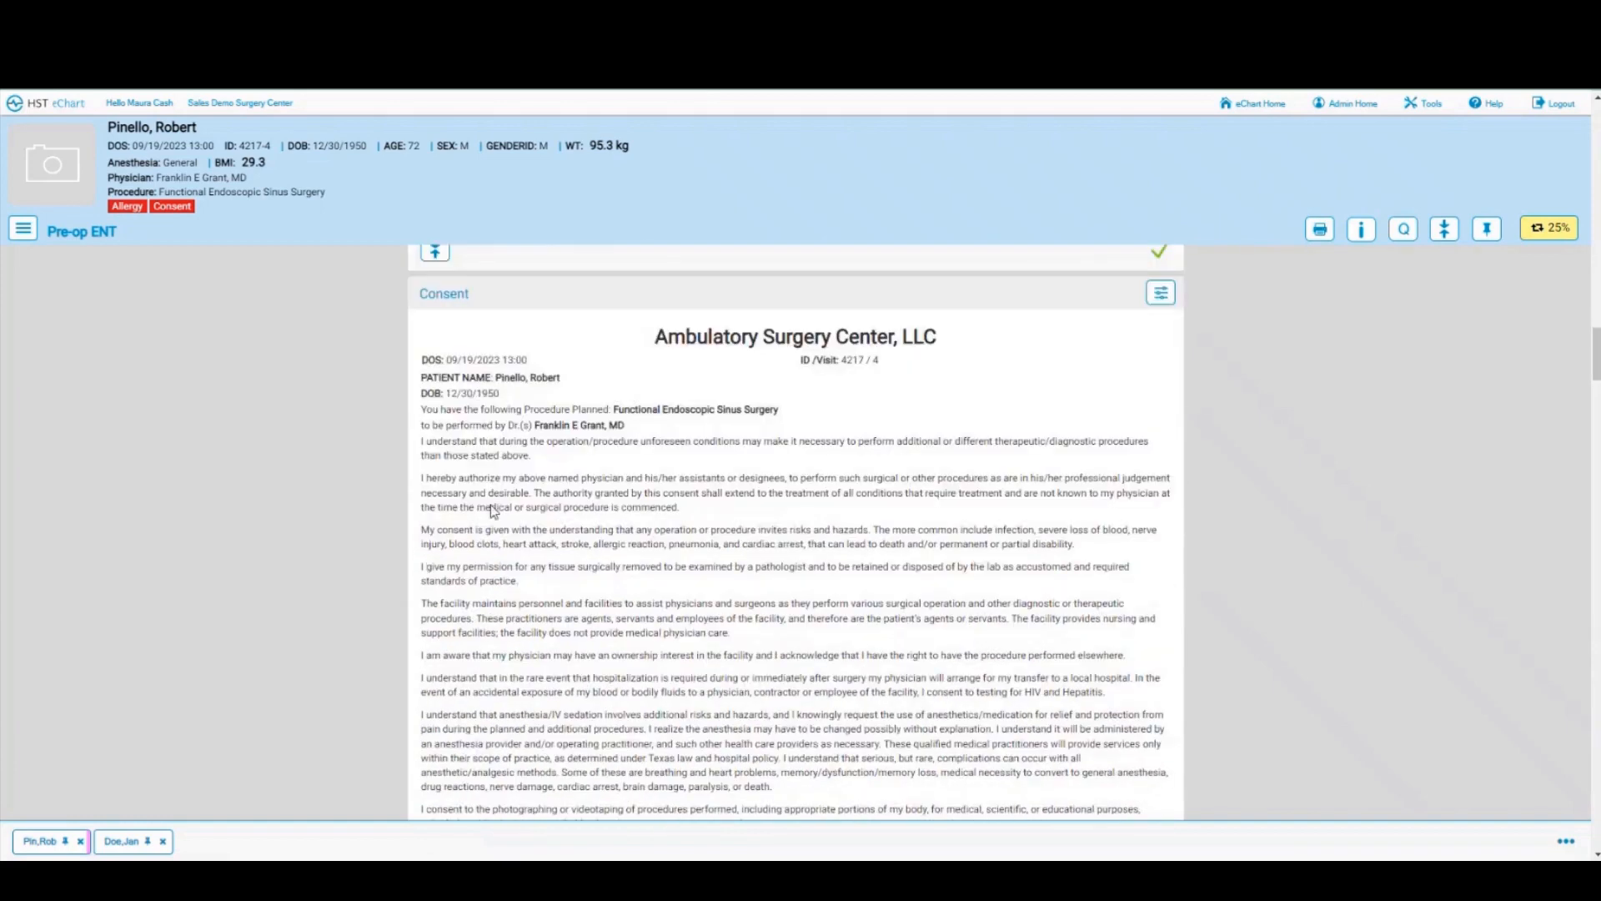
{"action": "scroll", "coordinate": [765, 507], "scroll_direction": "down", "scroll_amount": 2}
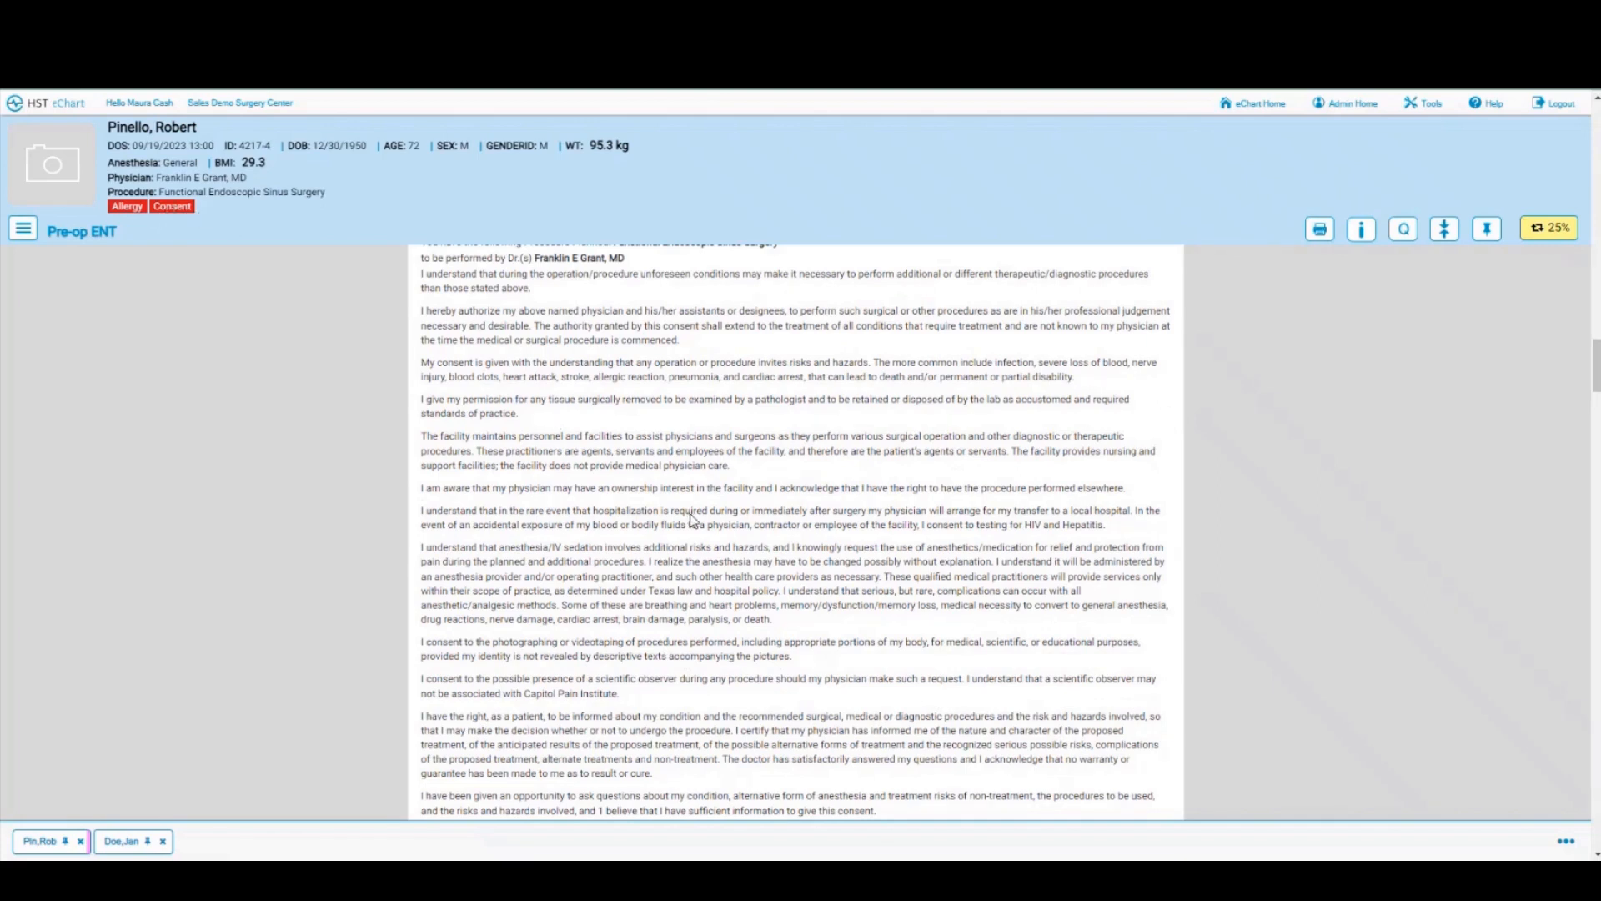
{"action": "scroll", "coordinate": [692, 519], "scroll_direction": "down", "scroll_amount": 2}
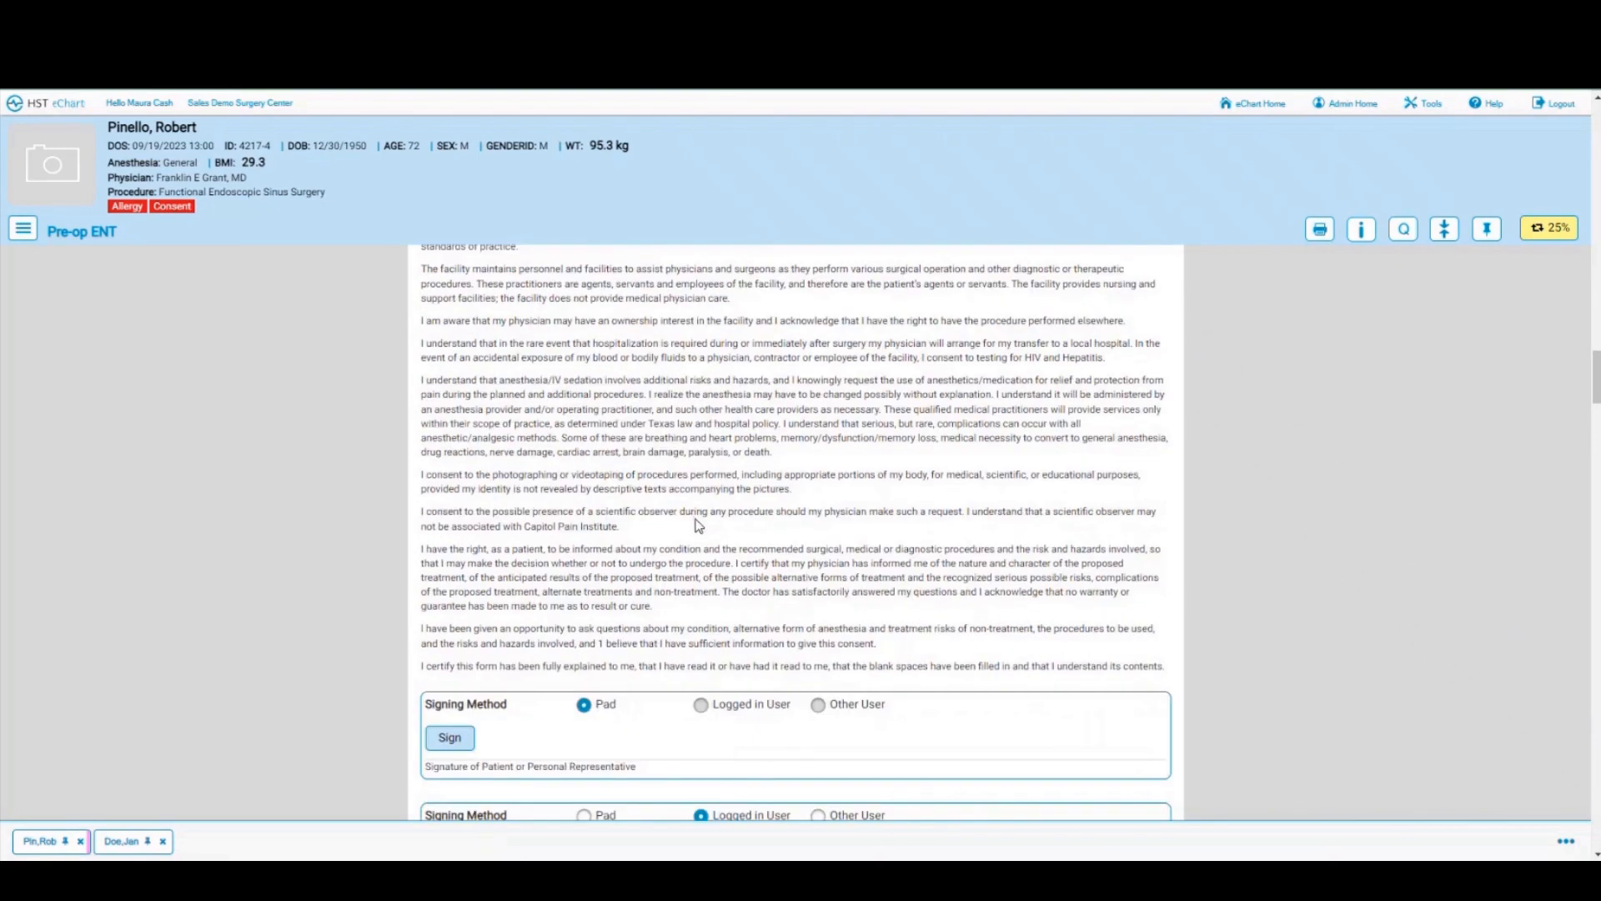
{"action": "scroll", "coordinate": [699, 525], "scroll_direction": "down", "scroll_amount": 2}
{"action": "left_click", "coordinate": [438, 572]}
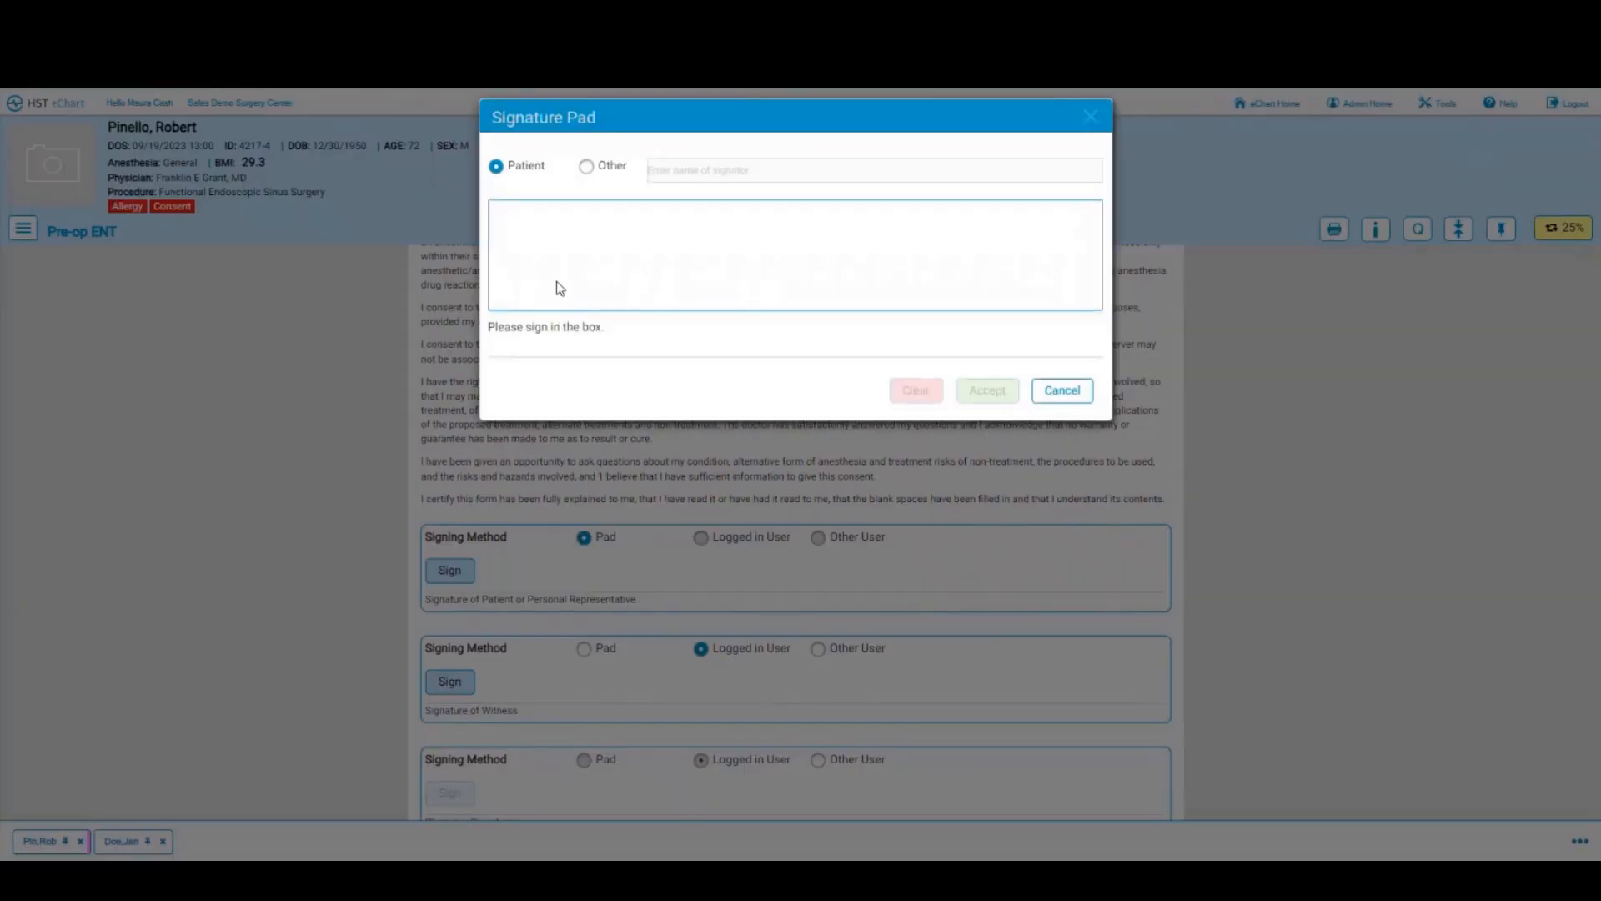
{"action": "mouse_move", "coordinate": [556, 282]}
{"action": "left_mouse_down"}
{"action": "mouse_move", "coordinate": [709, 254]}
{"action": "mouse_move", "coordinate": [951, 290]}
{"action": "left_mouse_up"}
{"action": "key", "text": "Return"}
{"action": "left_click", "coordinate": [468, 579]}
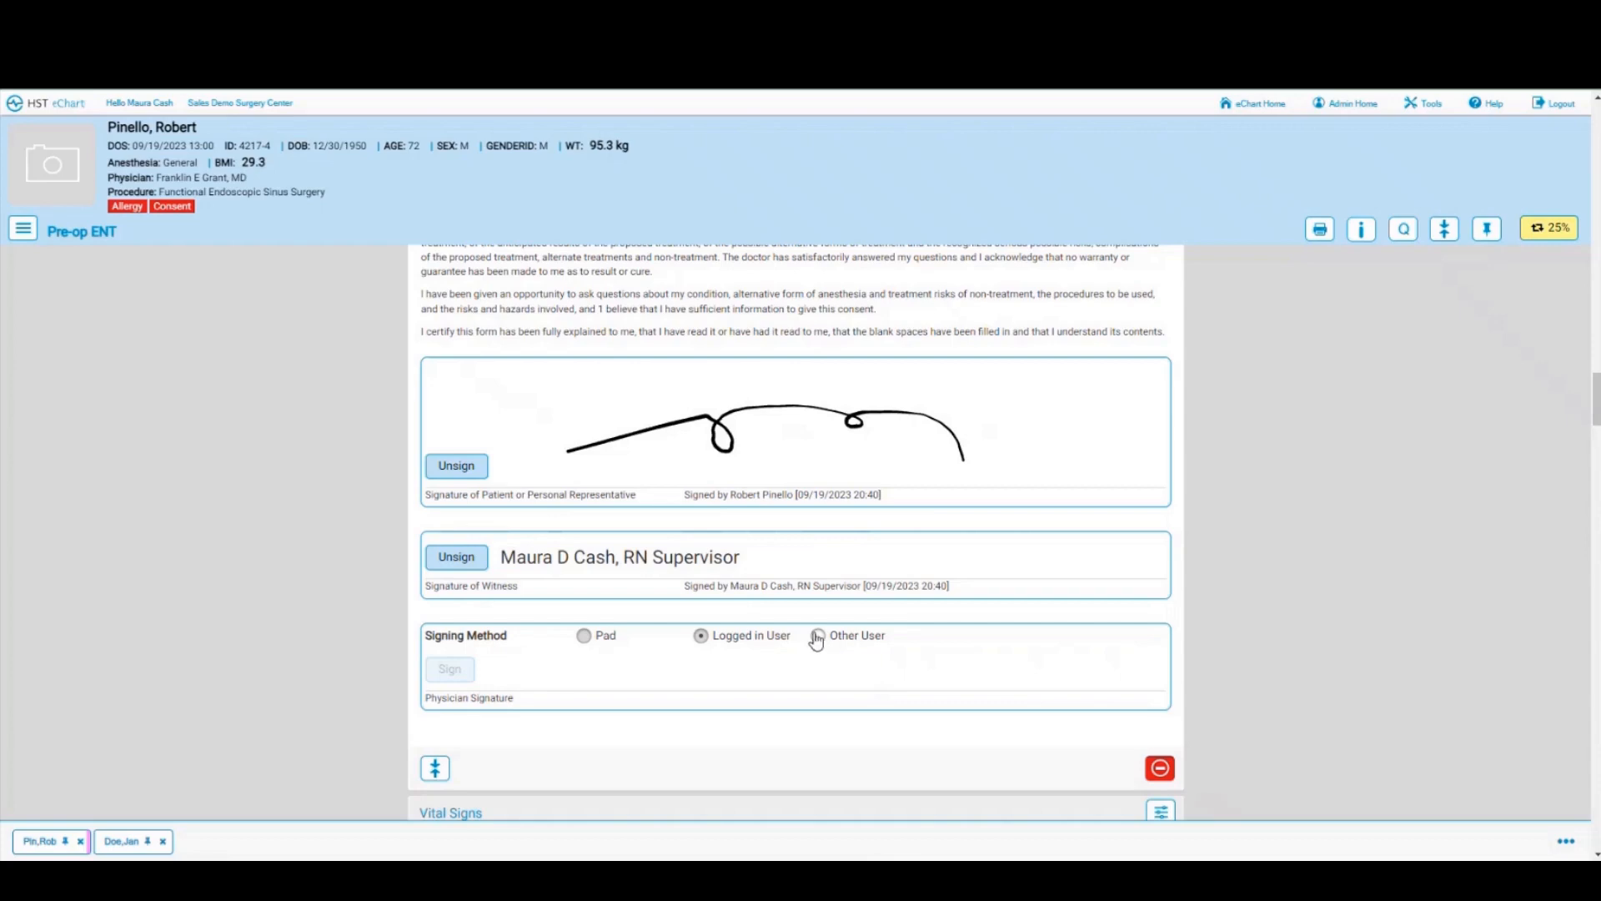
Step: Begin the consent's physician signature under a different user account
{"action": "left_click", "coordinate": [818, 639]}
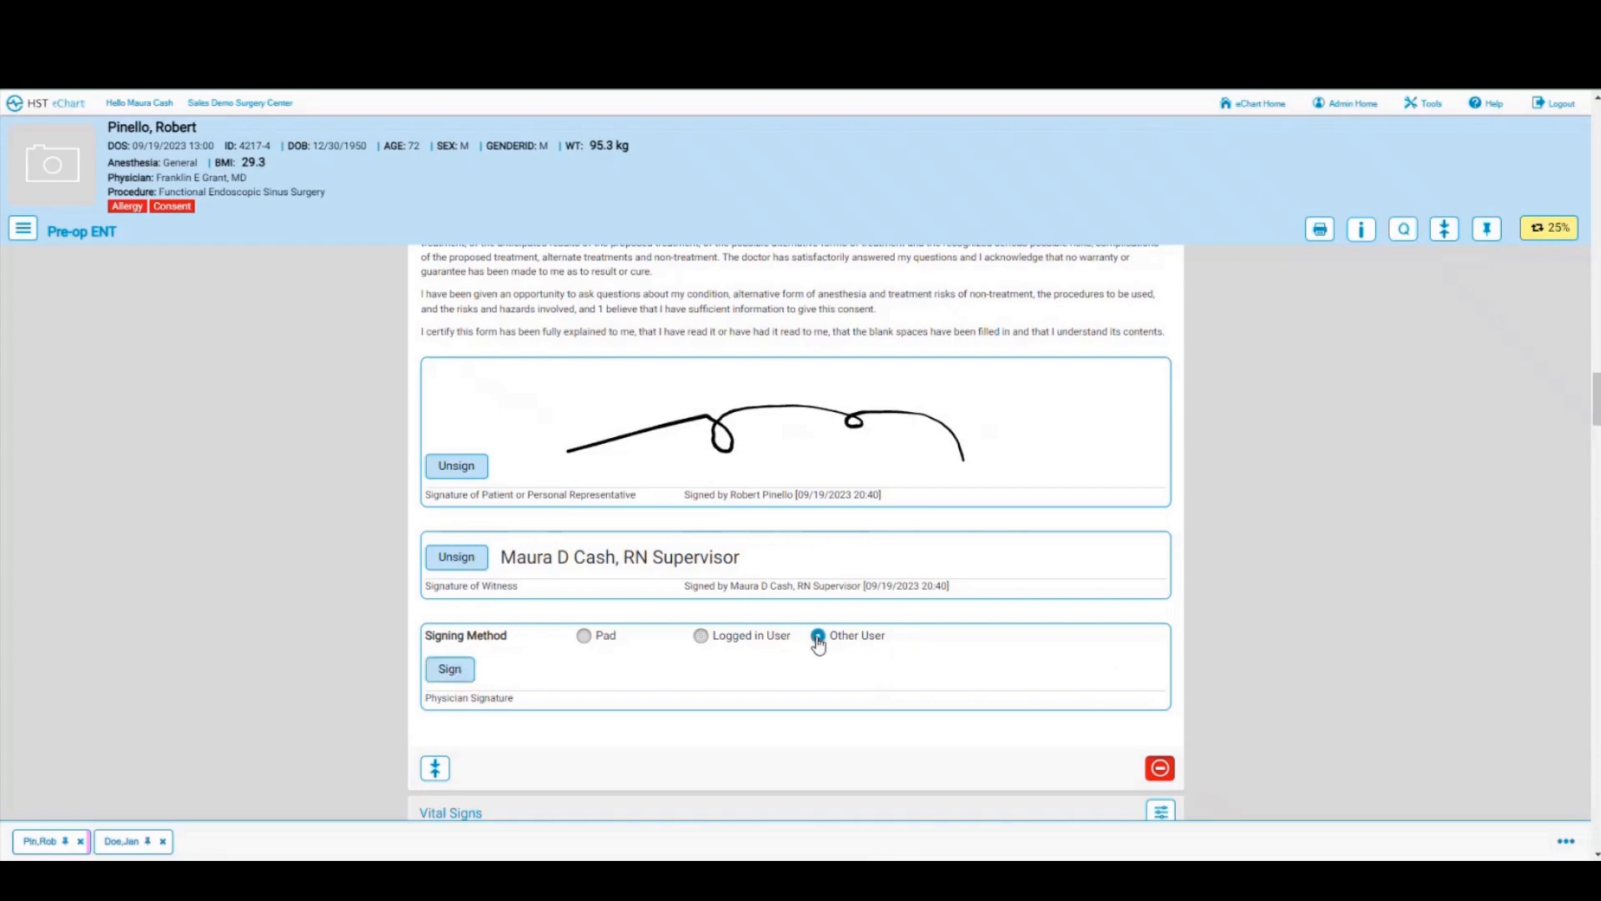
{"action": "left_click", "coordinate": [469, 669]}
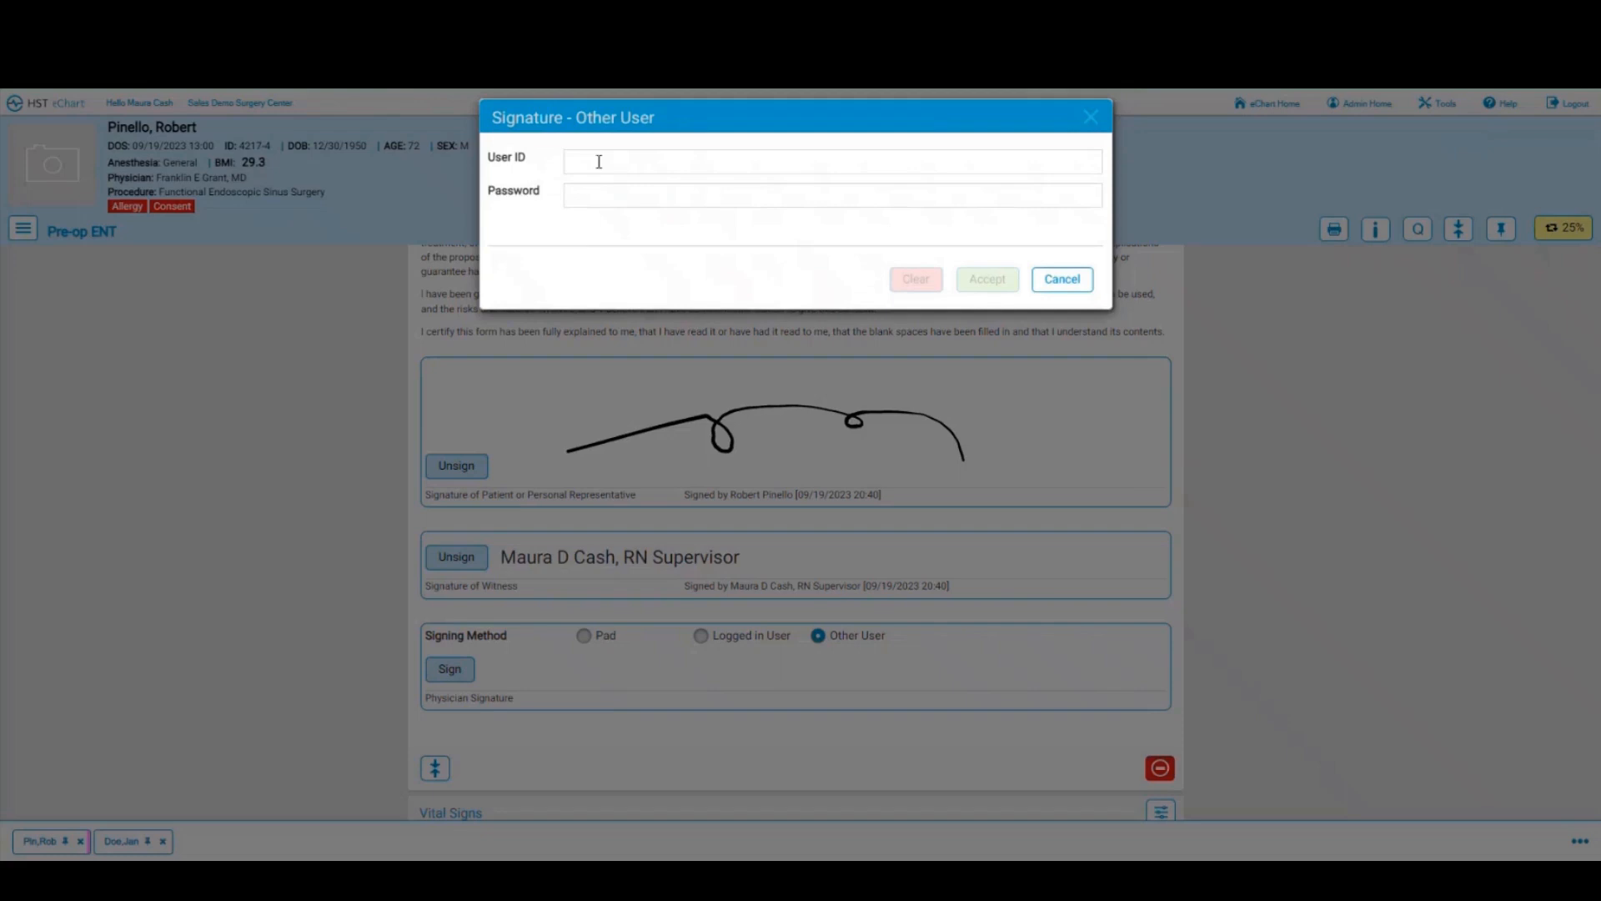
{"action": "left_click", "coordinate": [599, 160]}
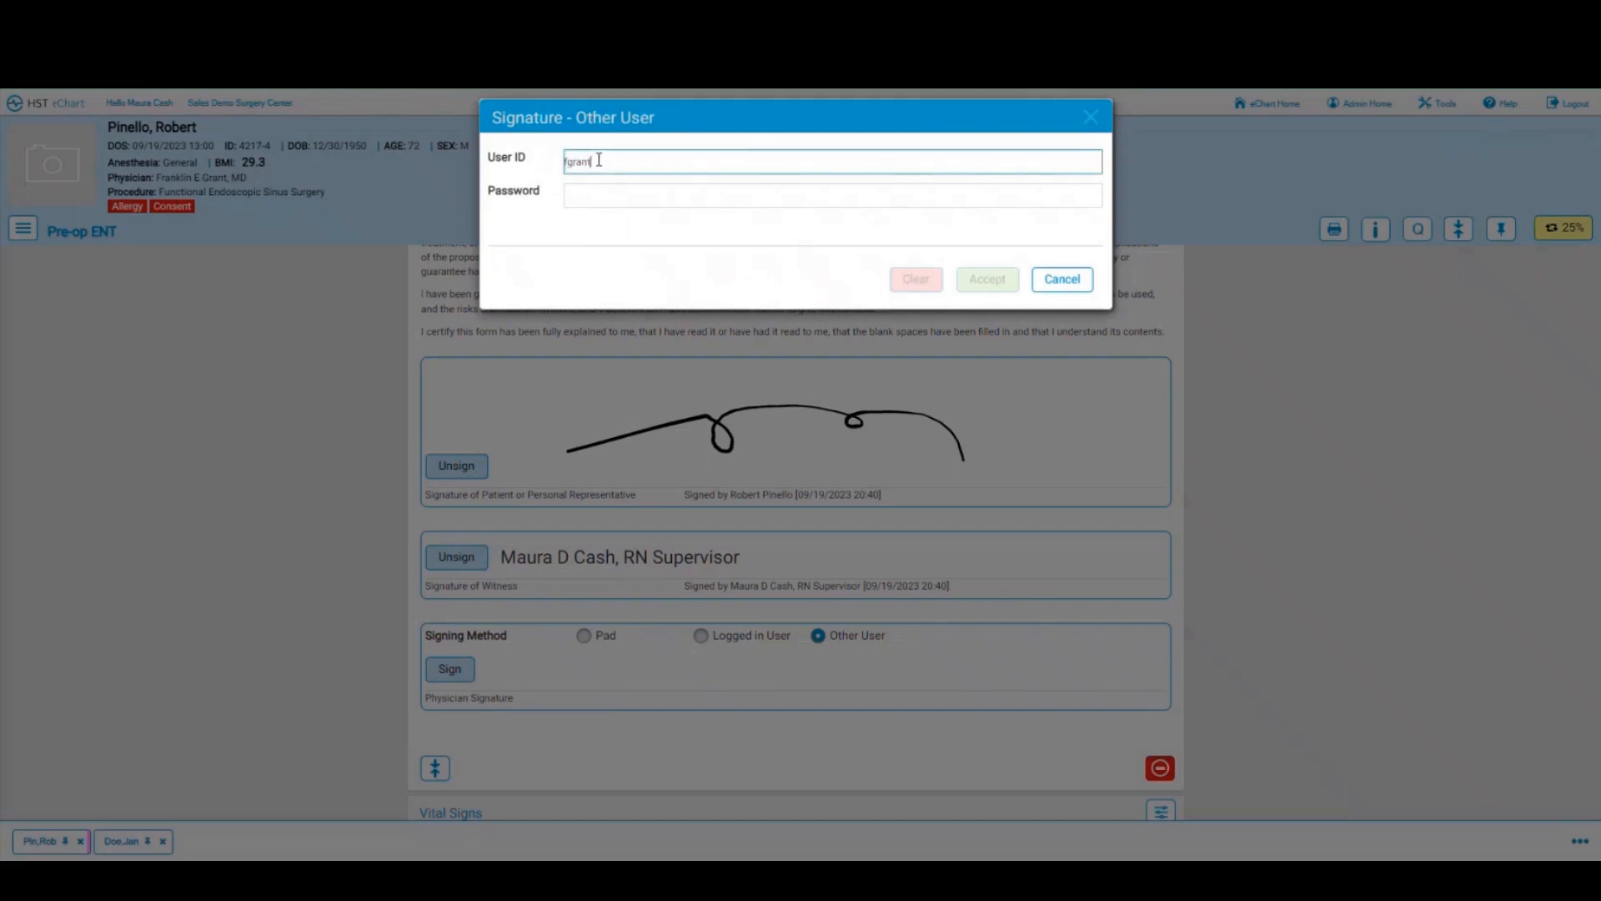
Step: Enter the physician's user ID and password to sign the consent as physician
{"action": "key", "text": "Tab"}
{"action": "type", "text": "******"}
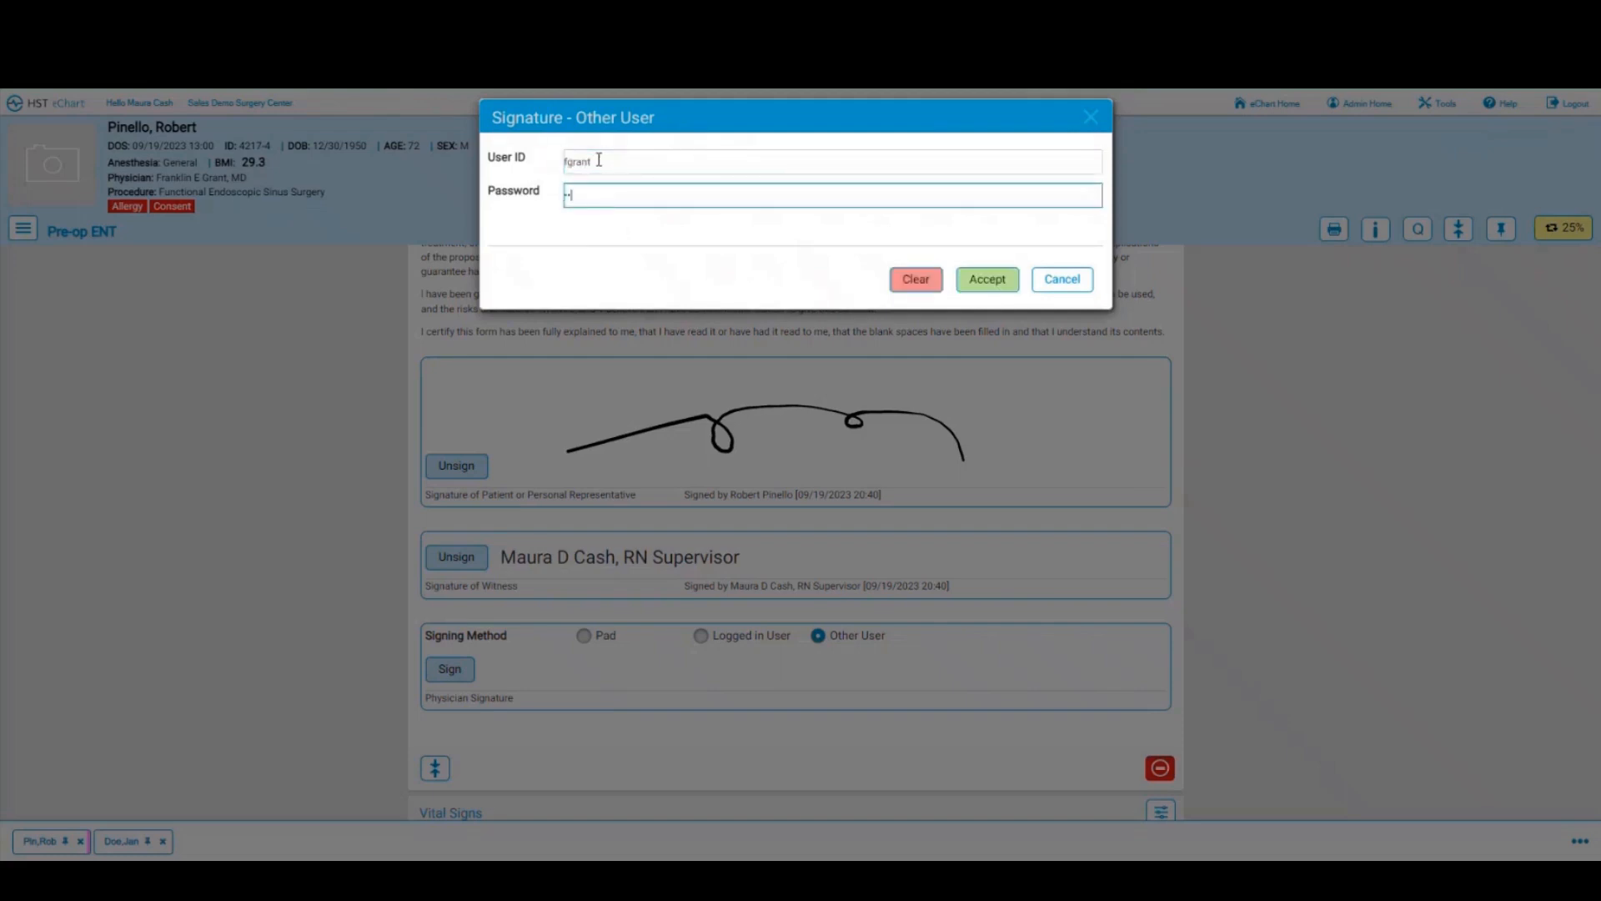
{"action": "type", "text": "*"}
{"action": "left_click", "coordinate": [1000, 280]}
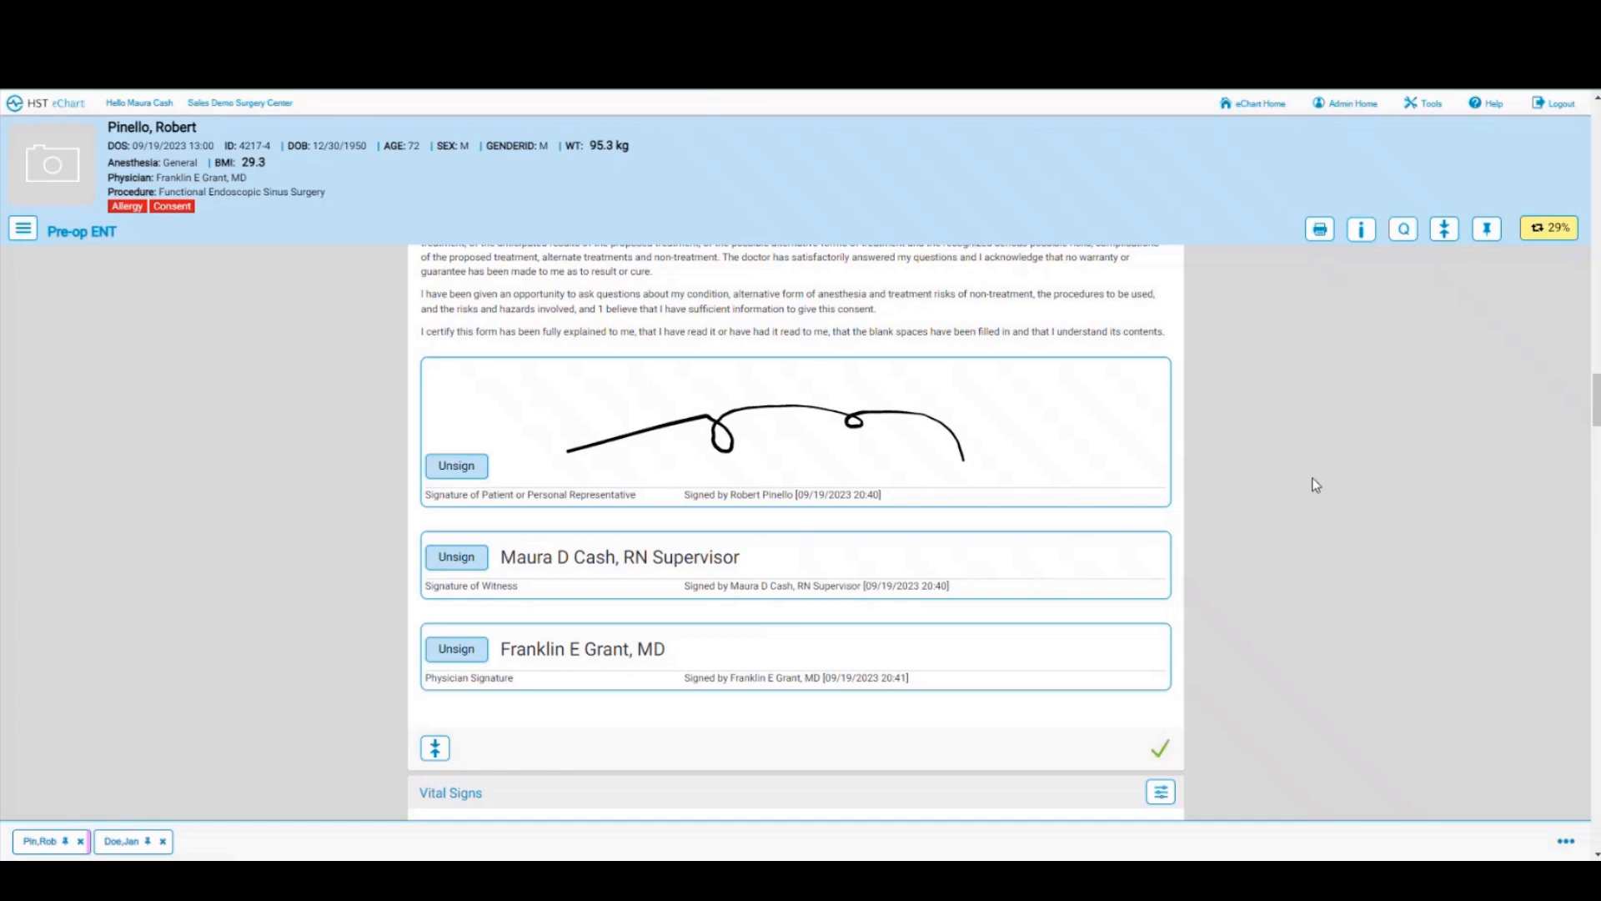
Step: Review incomplete sections in the 29% BLOC Status list, then jump to Vital Signs
{"action": "left_click", "coordinate": [1541, 237]}
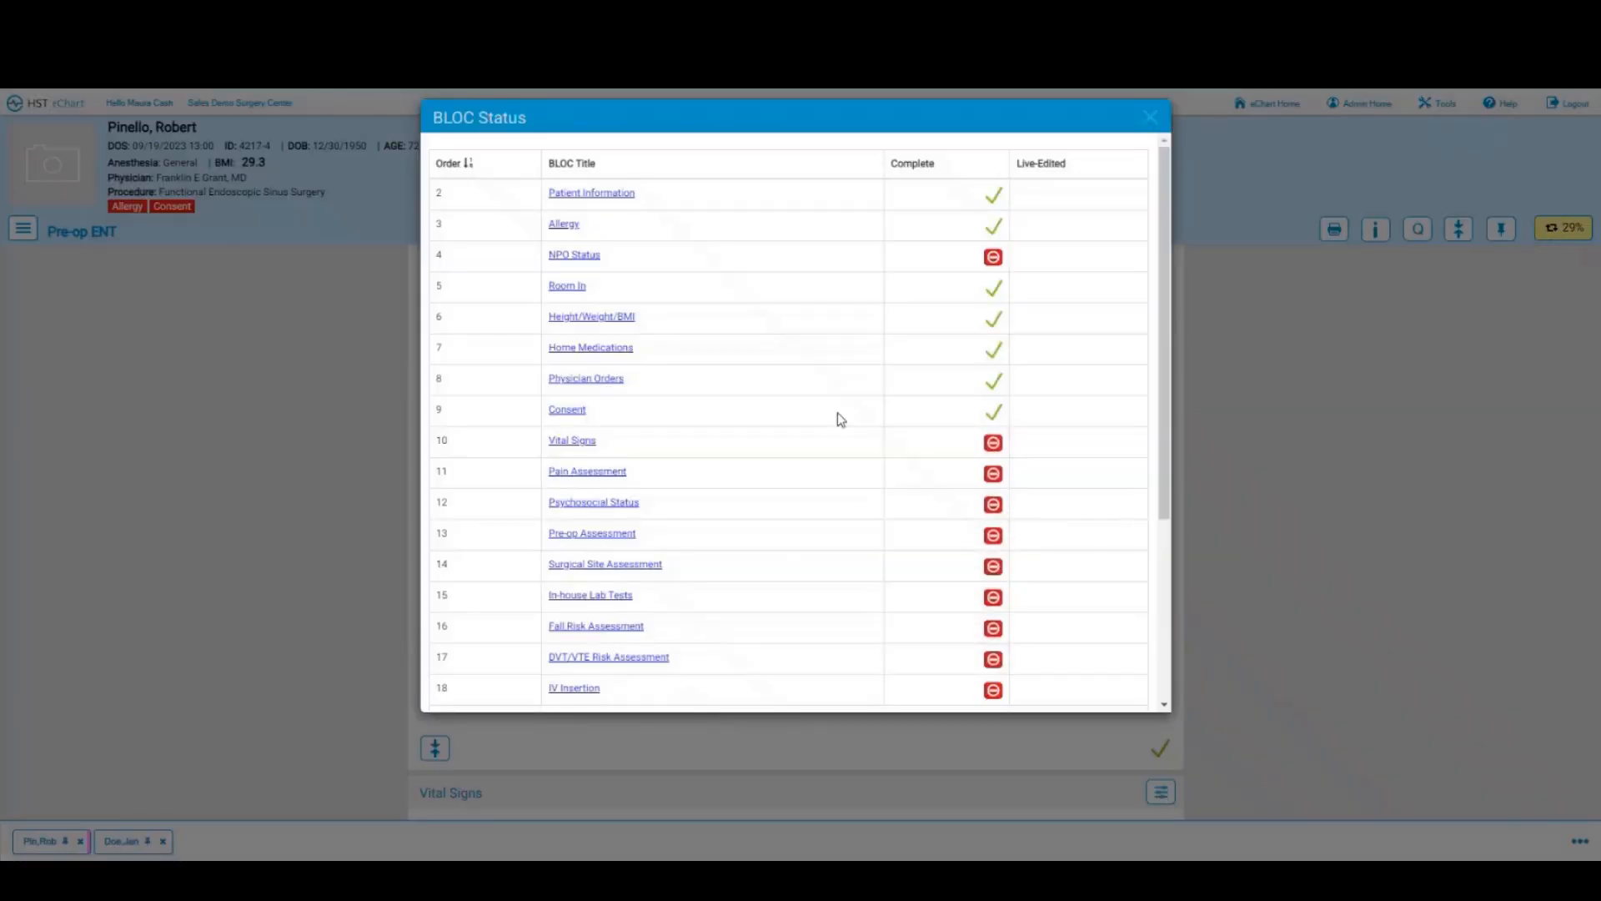
{"action": "scroll", "coordinate": [698, 439], "scroll_direction": "down", "scroll_amount": 4}
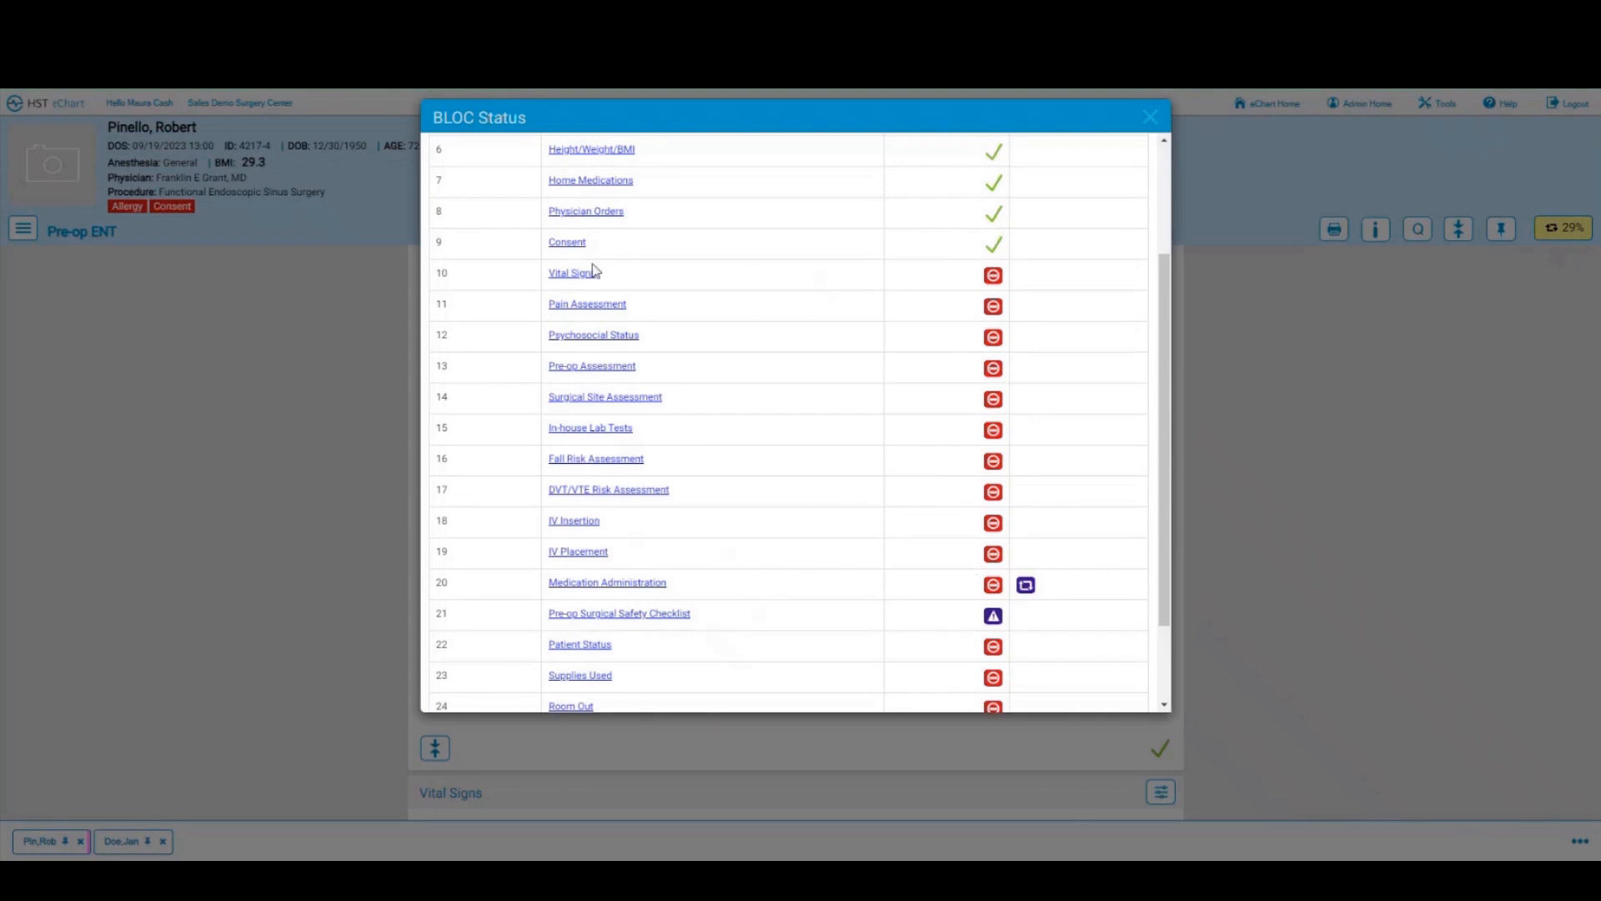
{"action": "left_click", "coordinate": [574, 275]}
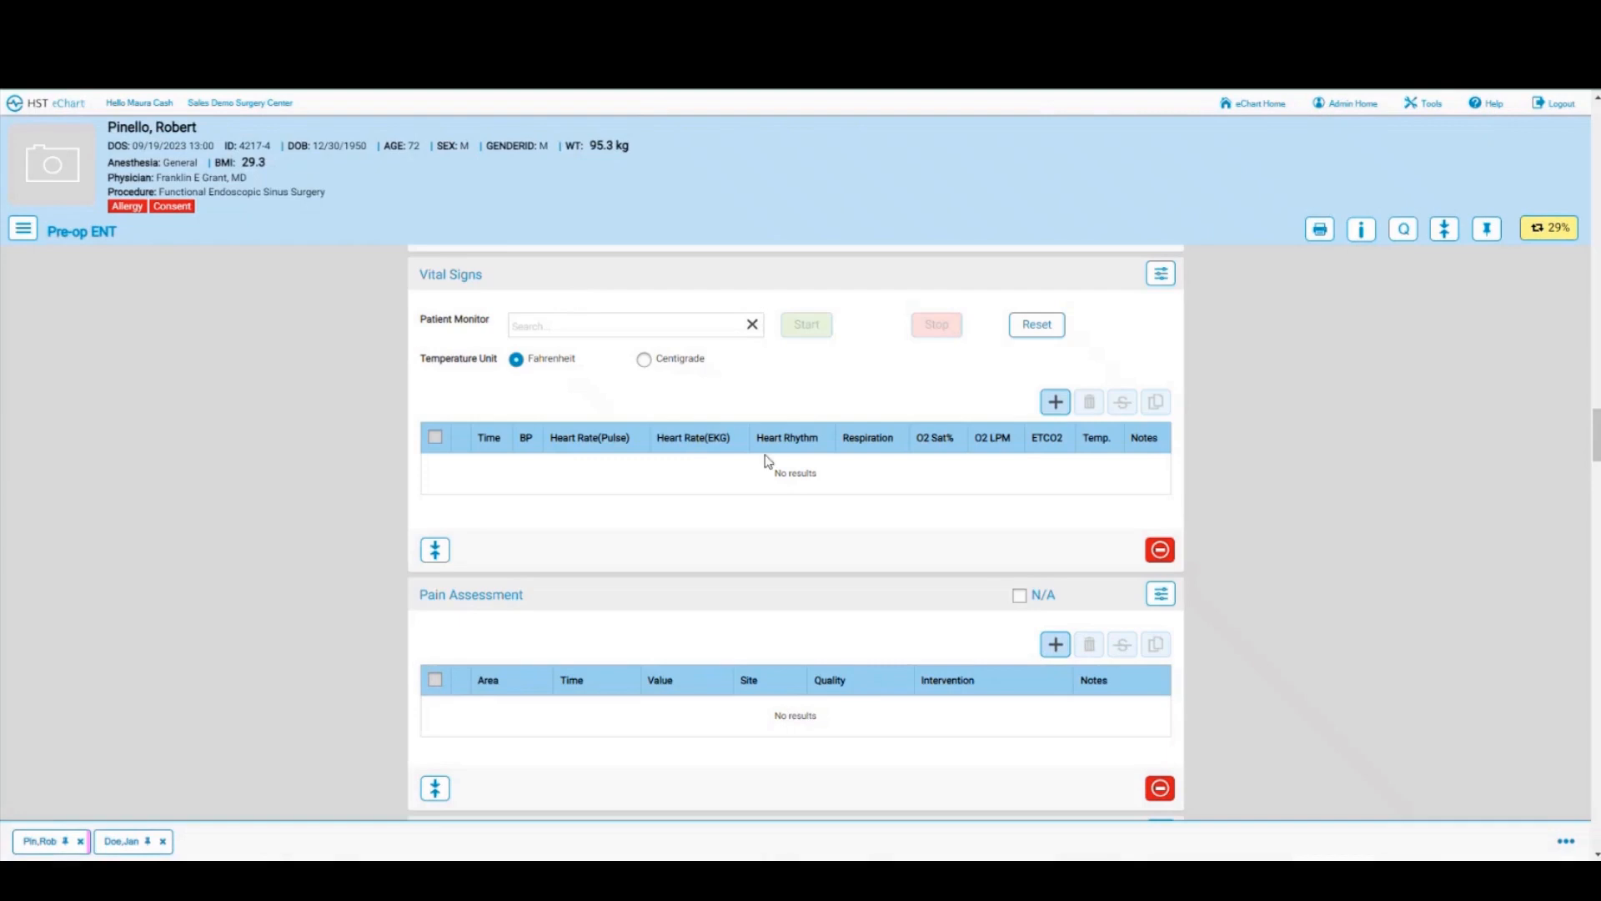
Step: Save a room-in-time vitals reading: BP 120/70, sinus rhythm, respiration 16, O2 saturation 100
{"action": "left_click", "coordinate": [1056, 404]}
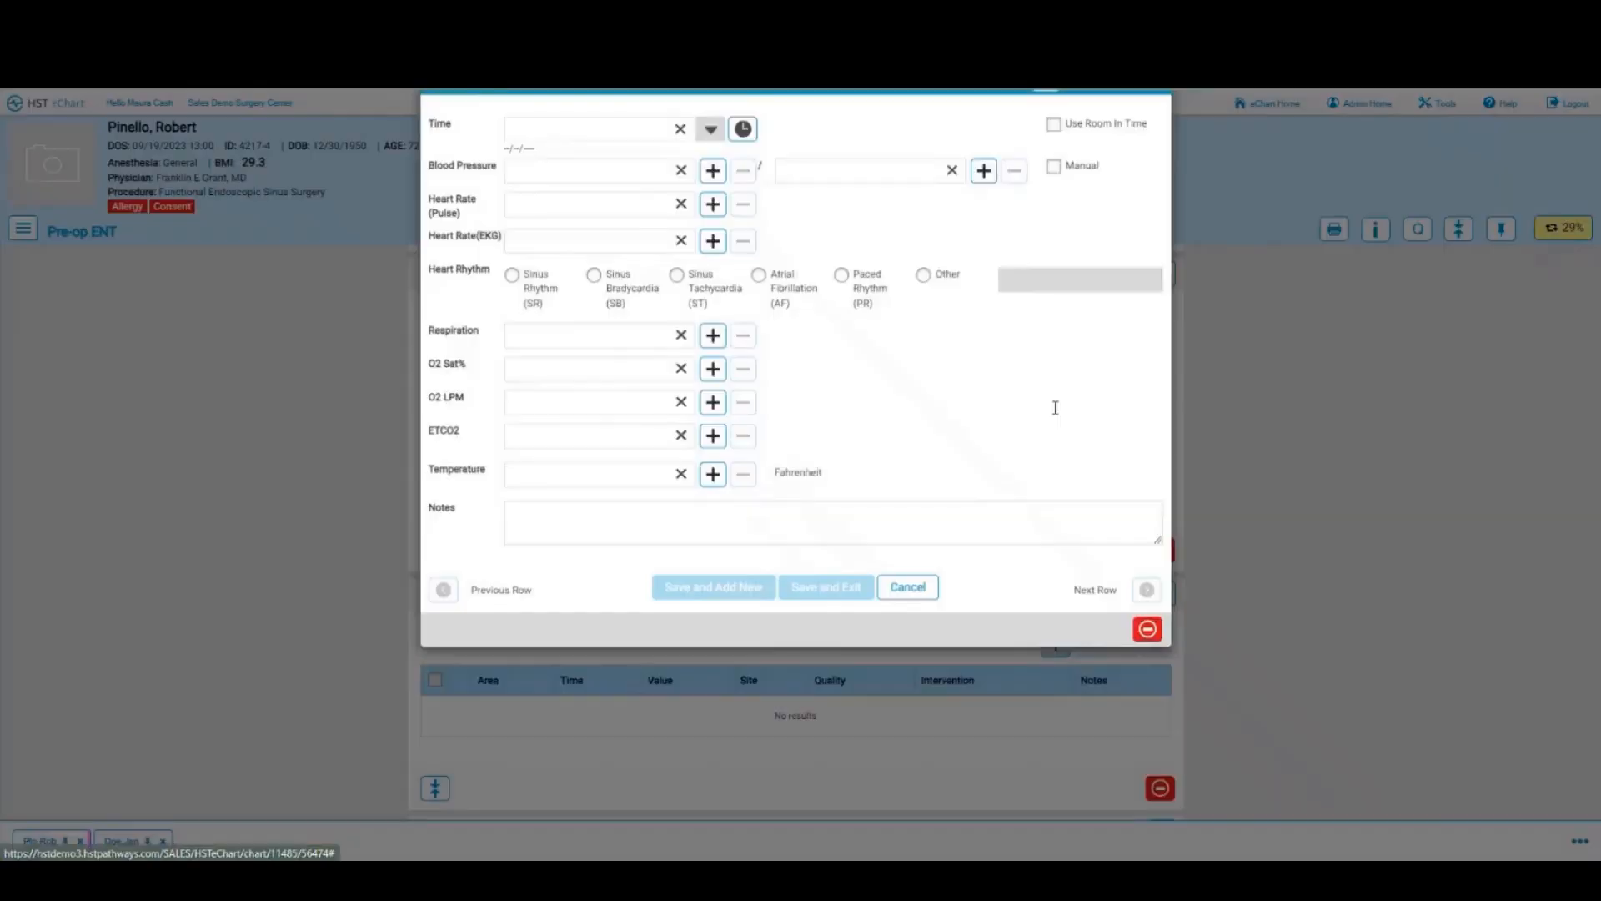
{"action": "left_click", "coordinate": [1053, 161]}
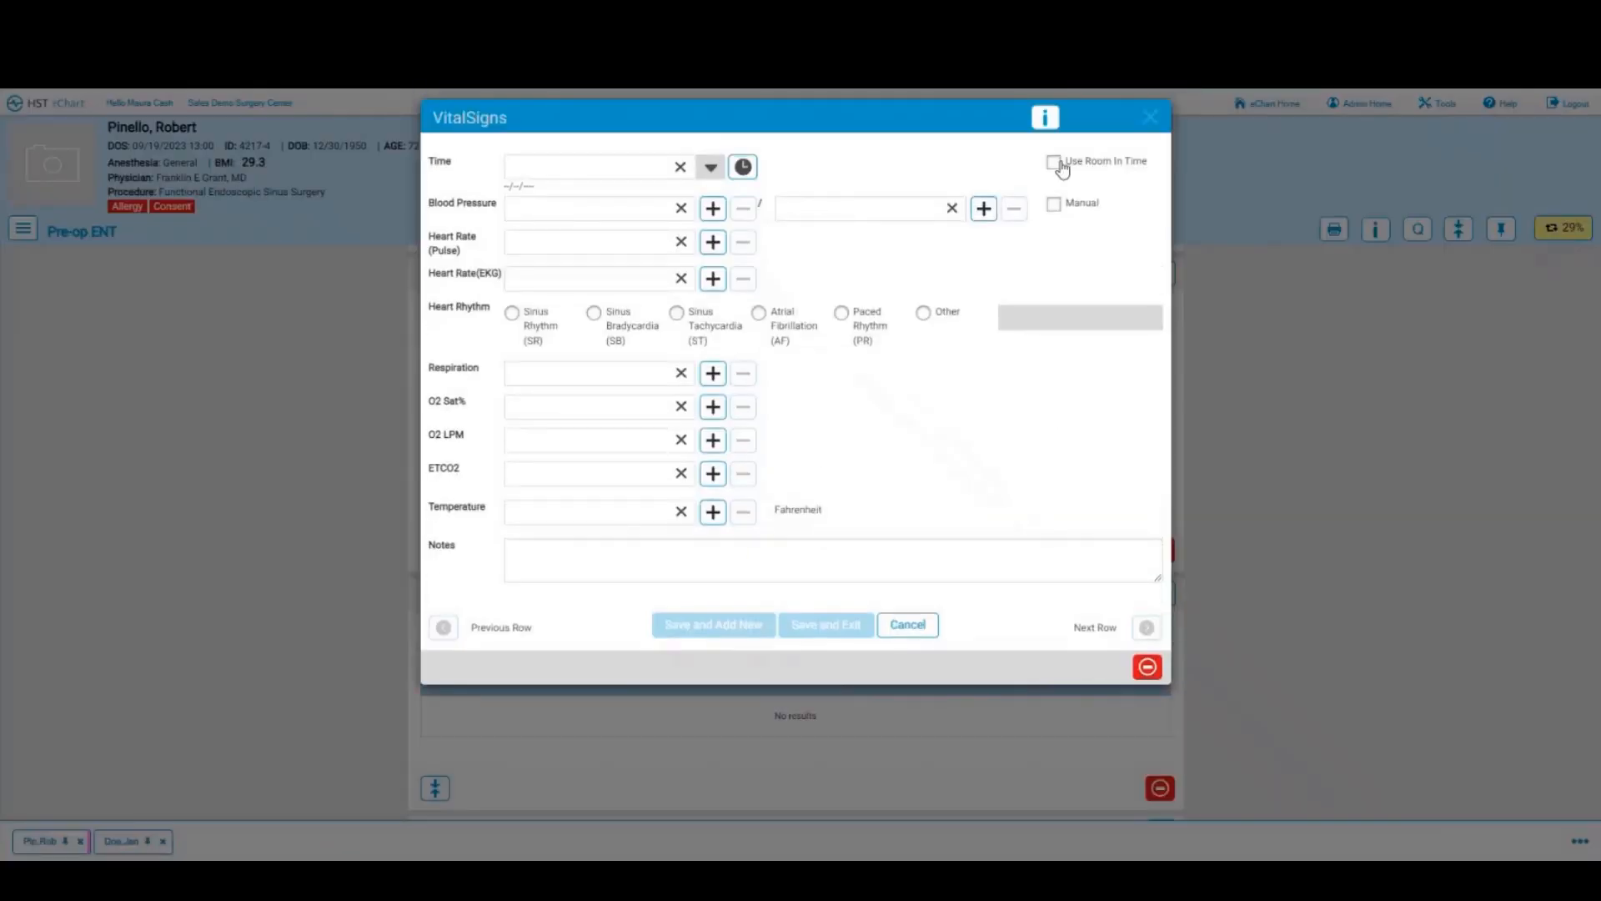
{"action": "left_click", "coordinate": [546, 214]}
{"action": "type", "text": "120"}
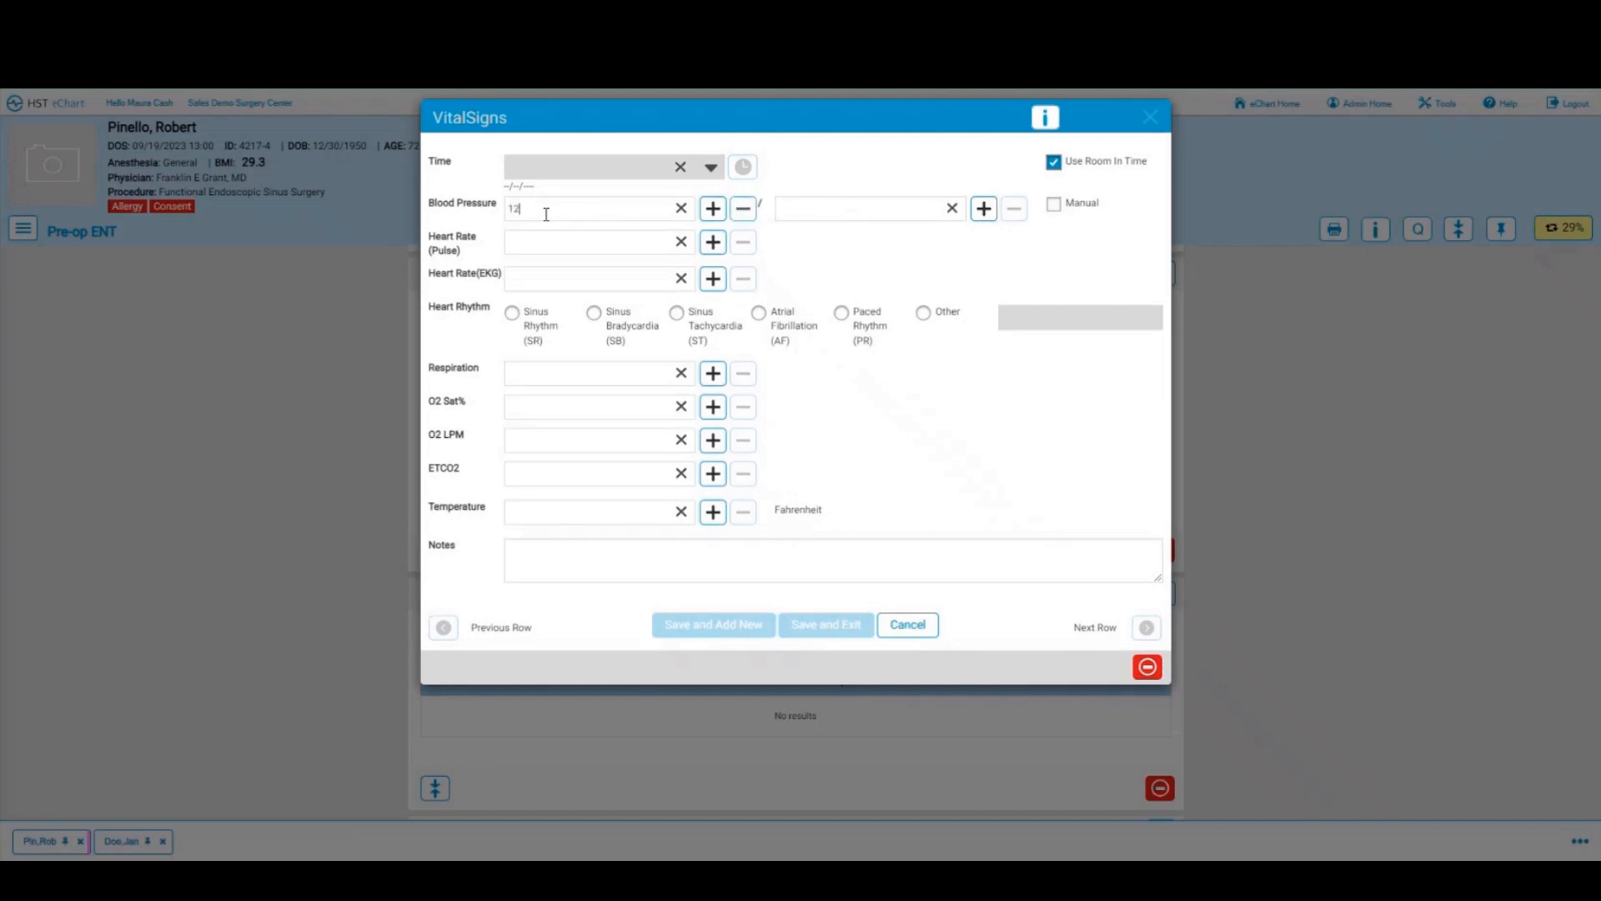
{"action": "left_click", "coordinate": [788, 202]}
{"action": "type", "text": "70"}
{"action": "left_click", "coordinate": [513, 313]}
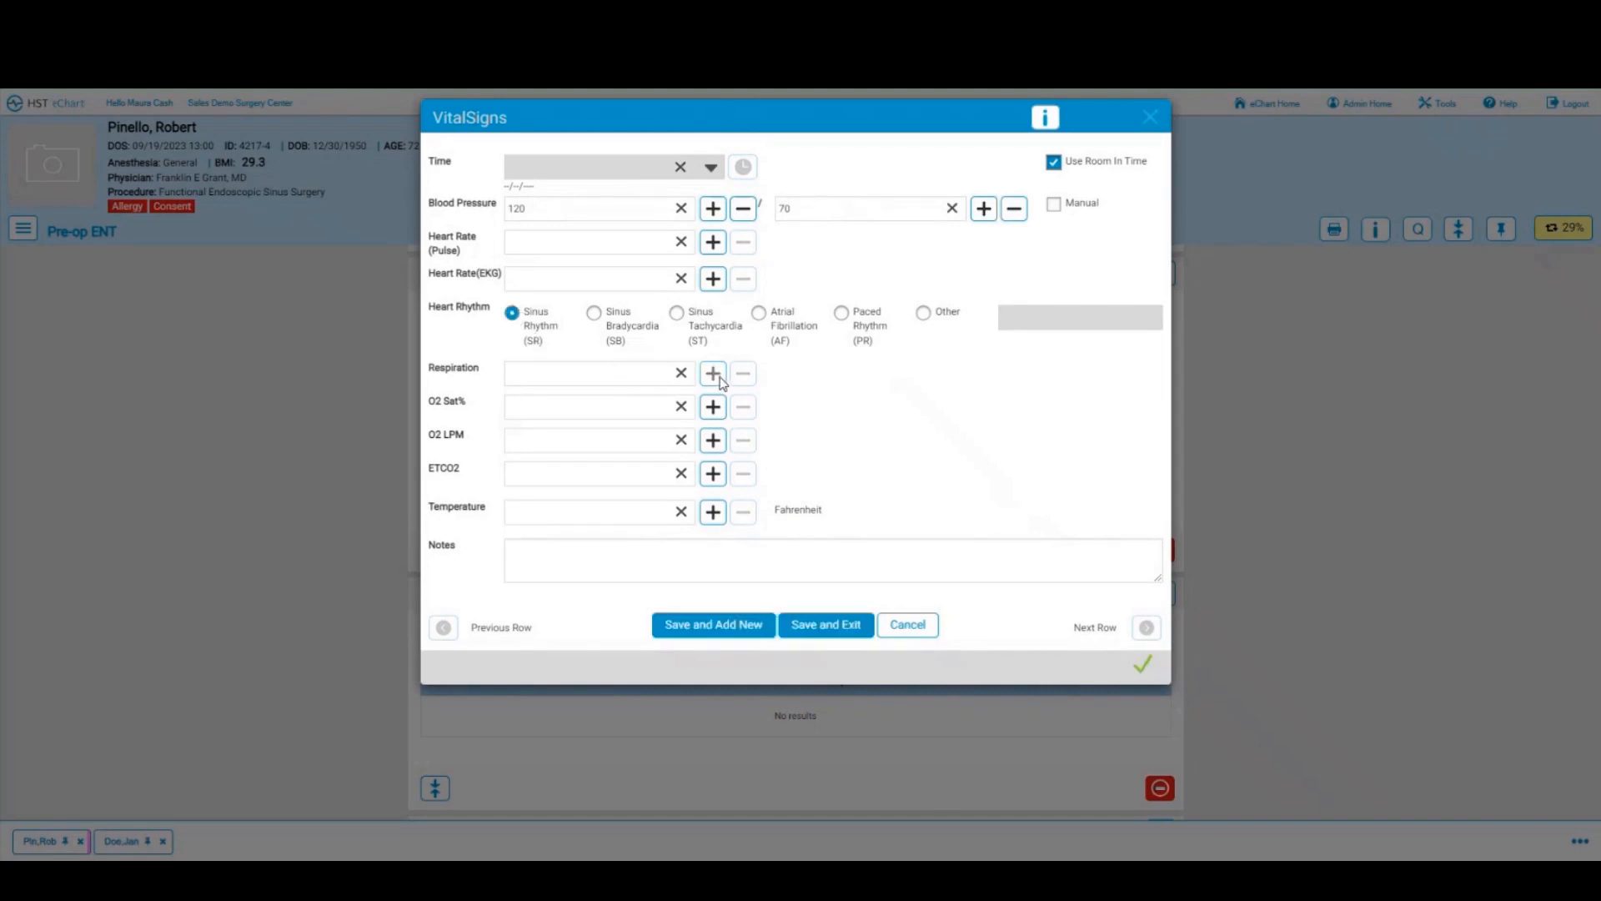
{"action": "left_click", "coordinate": [611, 375]}
{"action": "type", "text": "1"}
{"action": "type", "text": "6"}
{"action": "type", "text": "100"}
{"action": "left_click", "coordinate": [803, 631]}
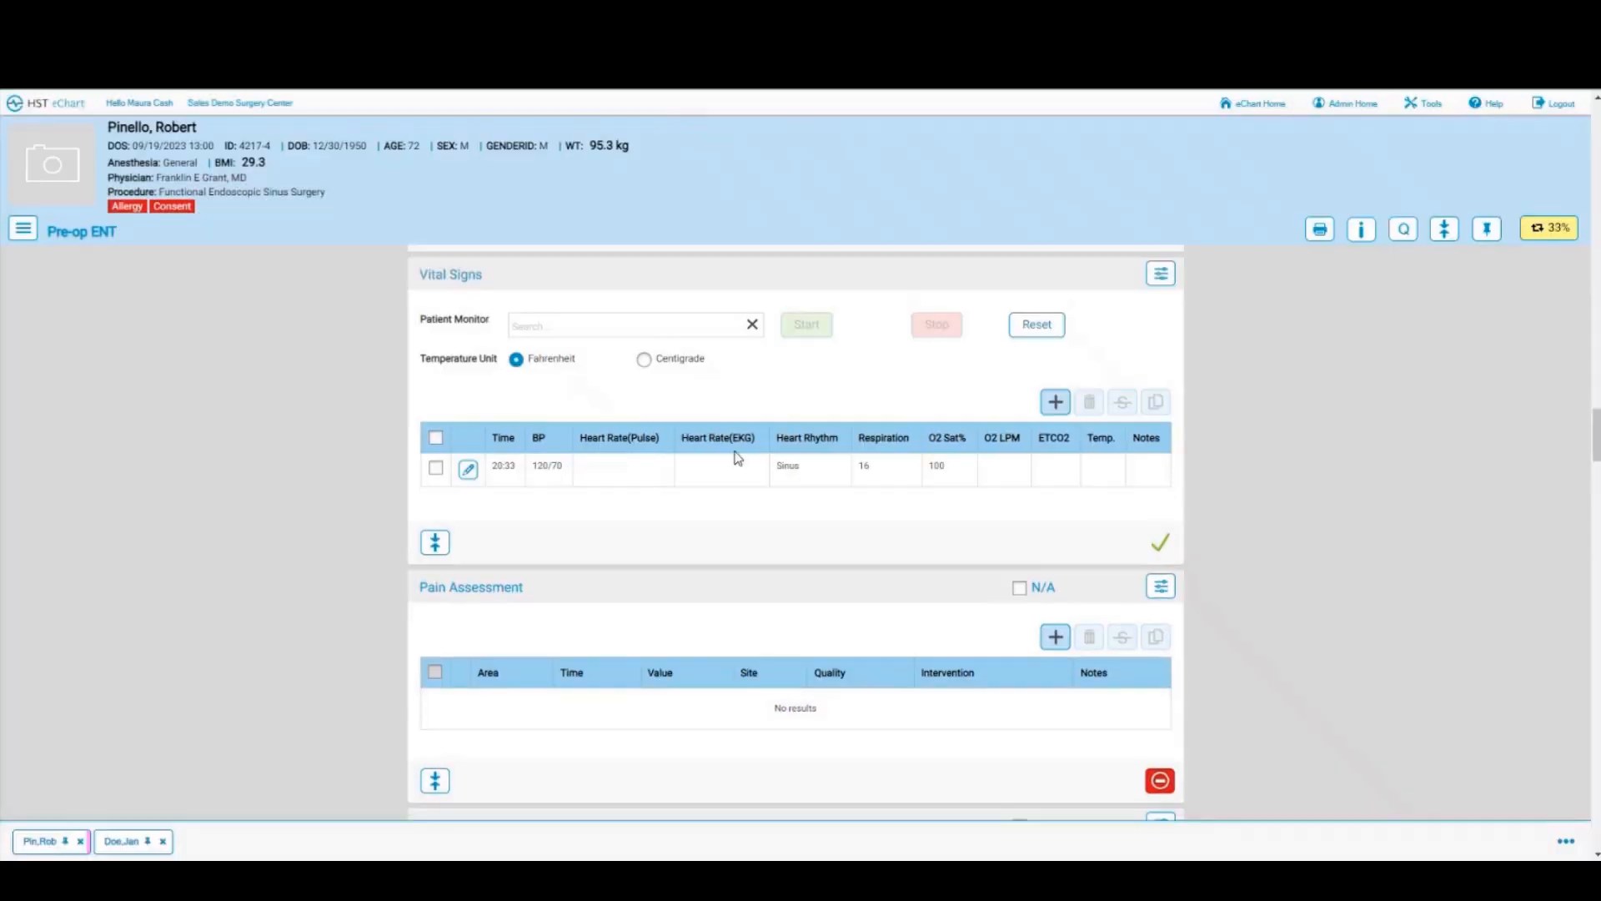
Step: Record a Pre-Op pain assessment at room-in time with score 0 and pain description N/A
{"action": "scroll", "coordinate": [737, 458], "scroll_direction": "down", "scroll_amount": 2}
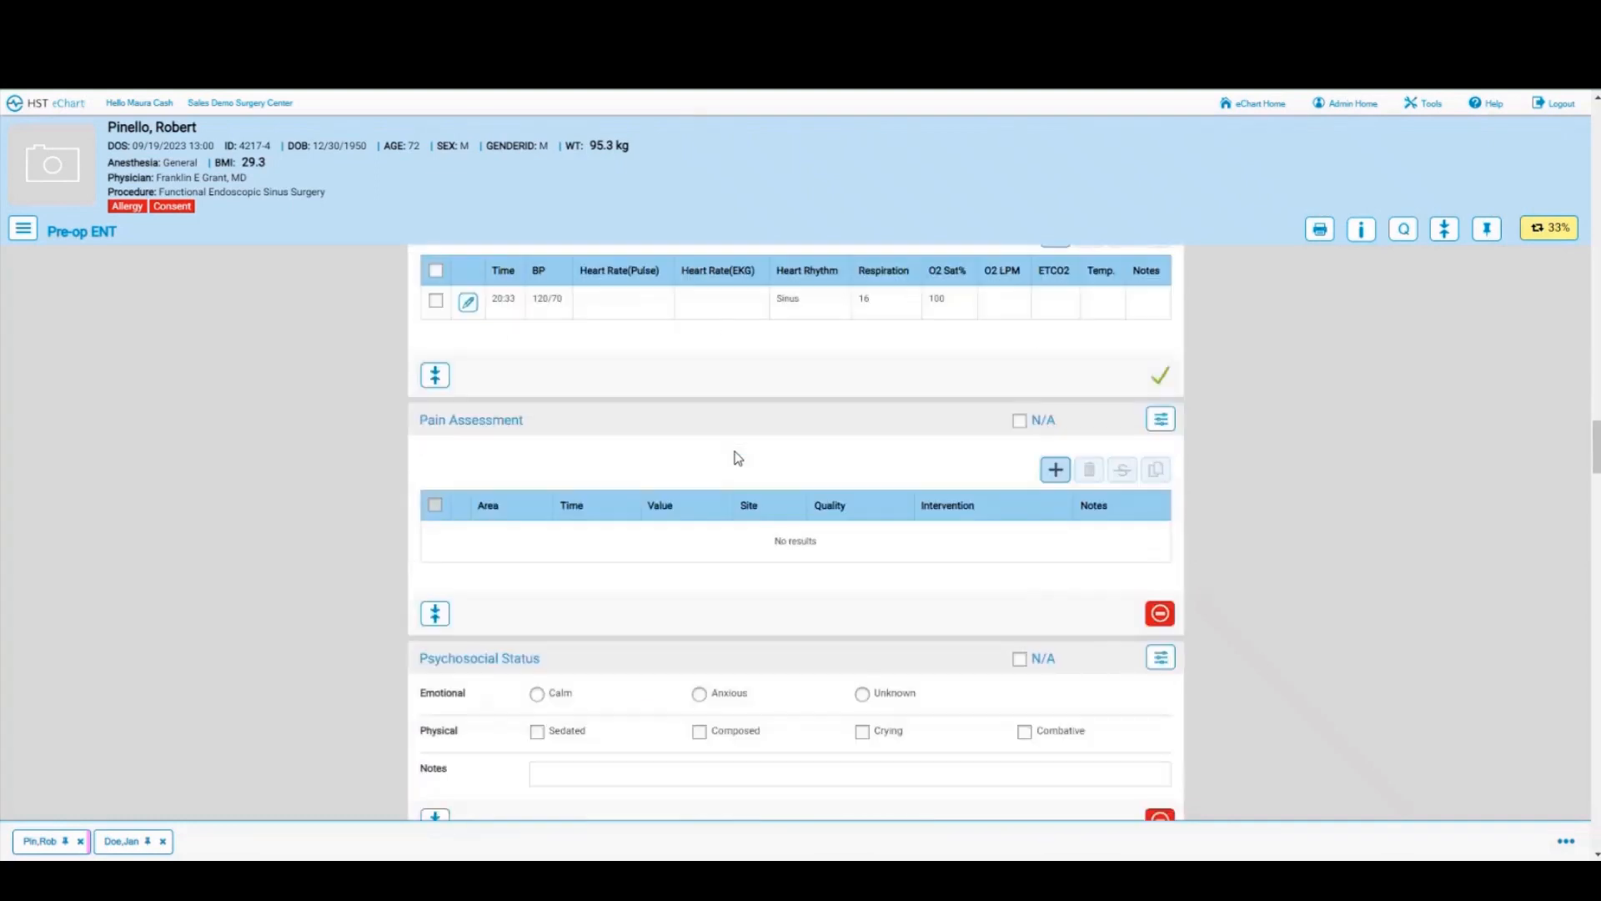
{"action": "left_click", "coordinate": [1054, 470]}
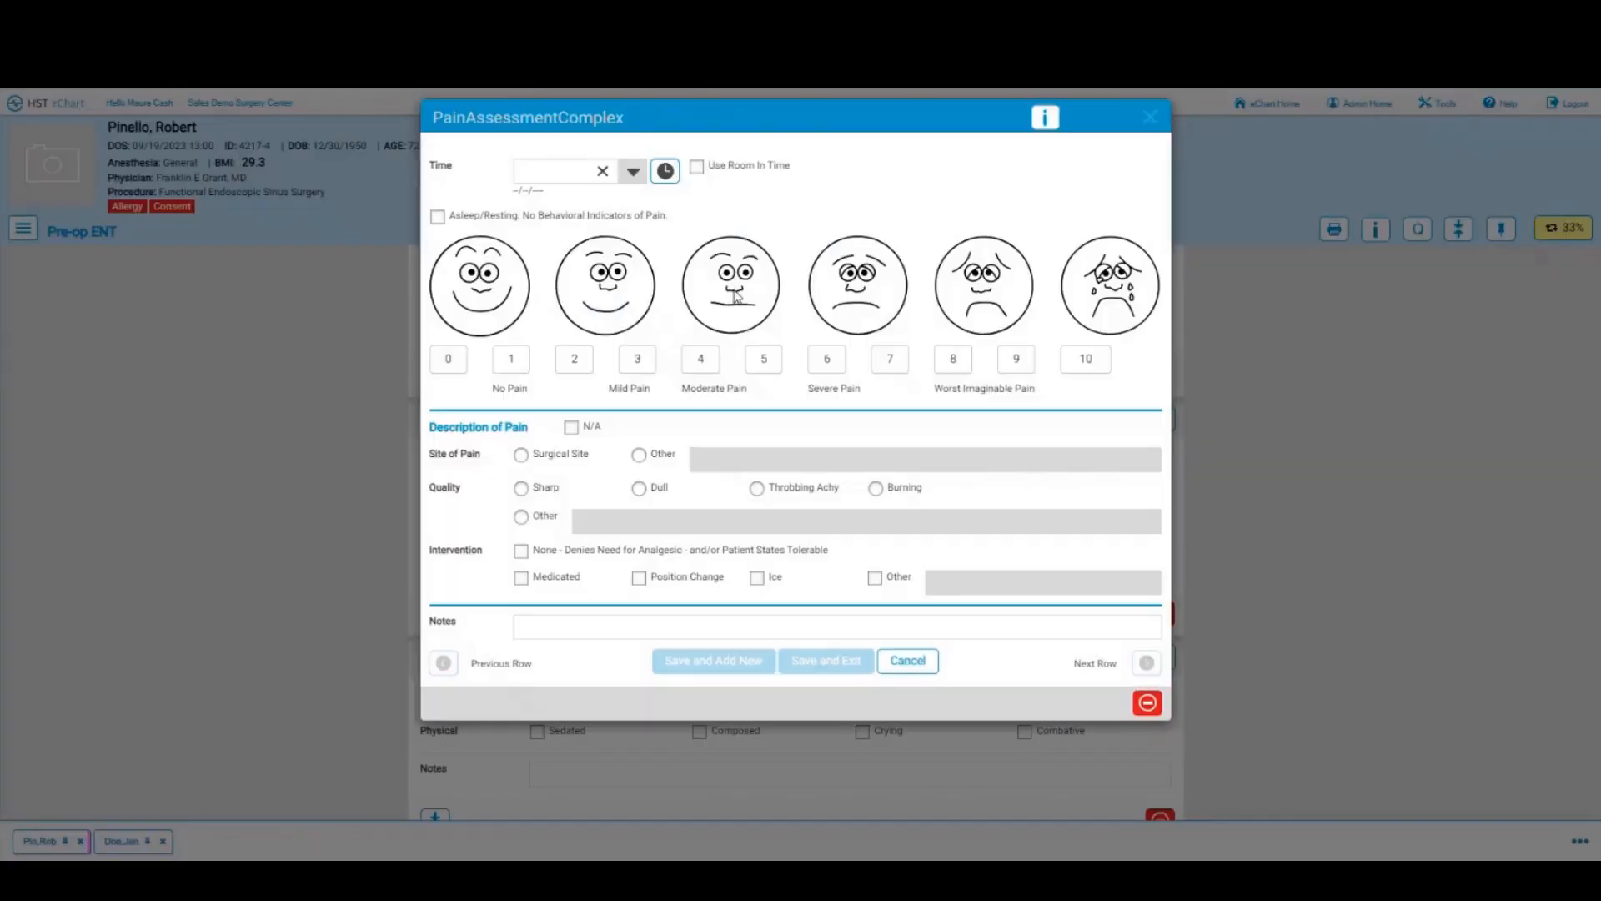
{"action": "left_click", "coordinate": [697, 167]}
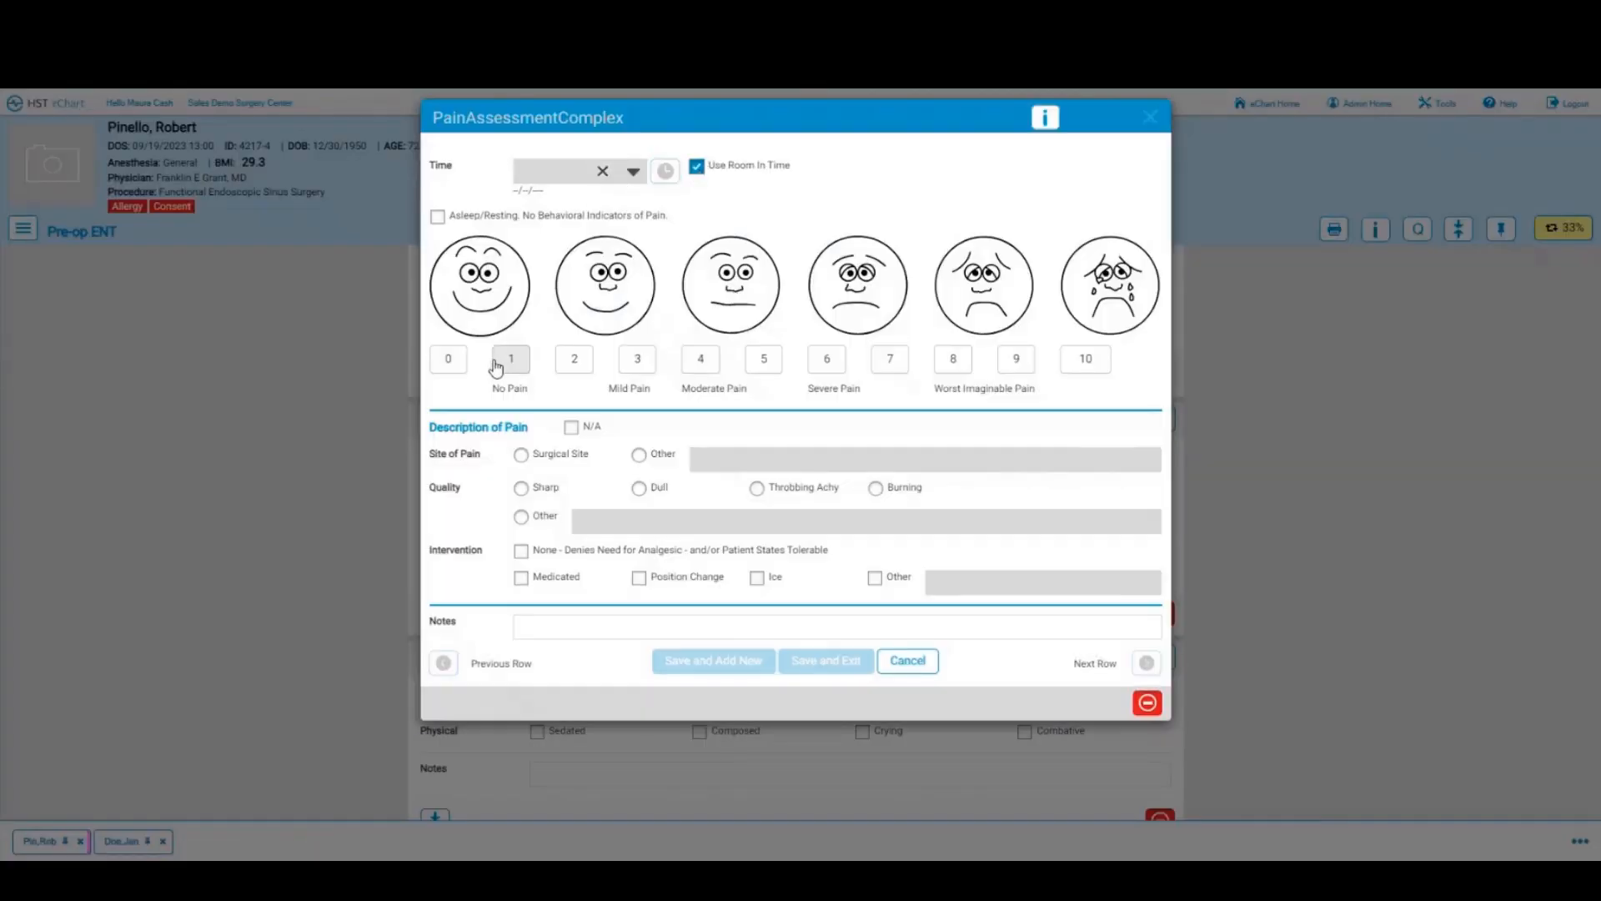
{"action": "left_click", "coordinate": [448, 360]}
{"action": "left_click", "coordinate": [570, 426]}
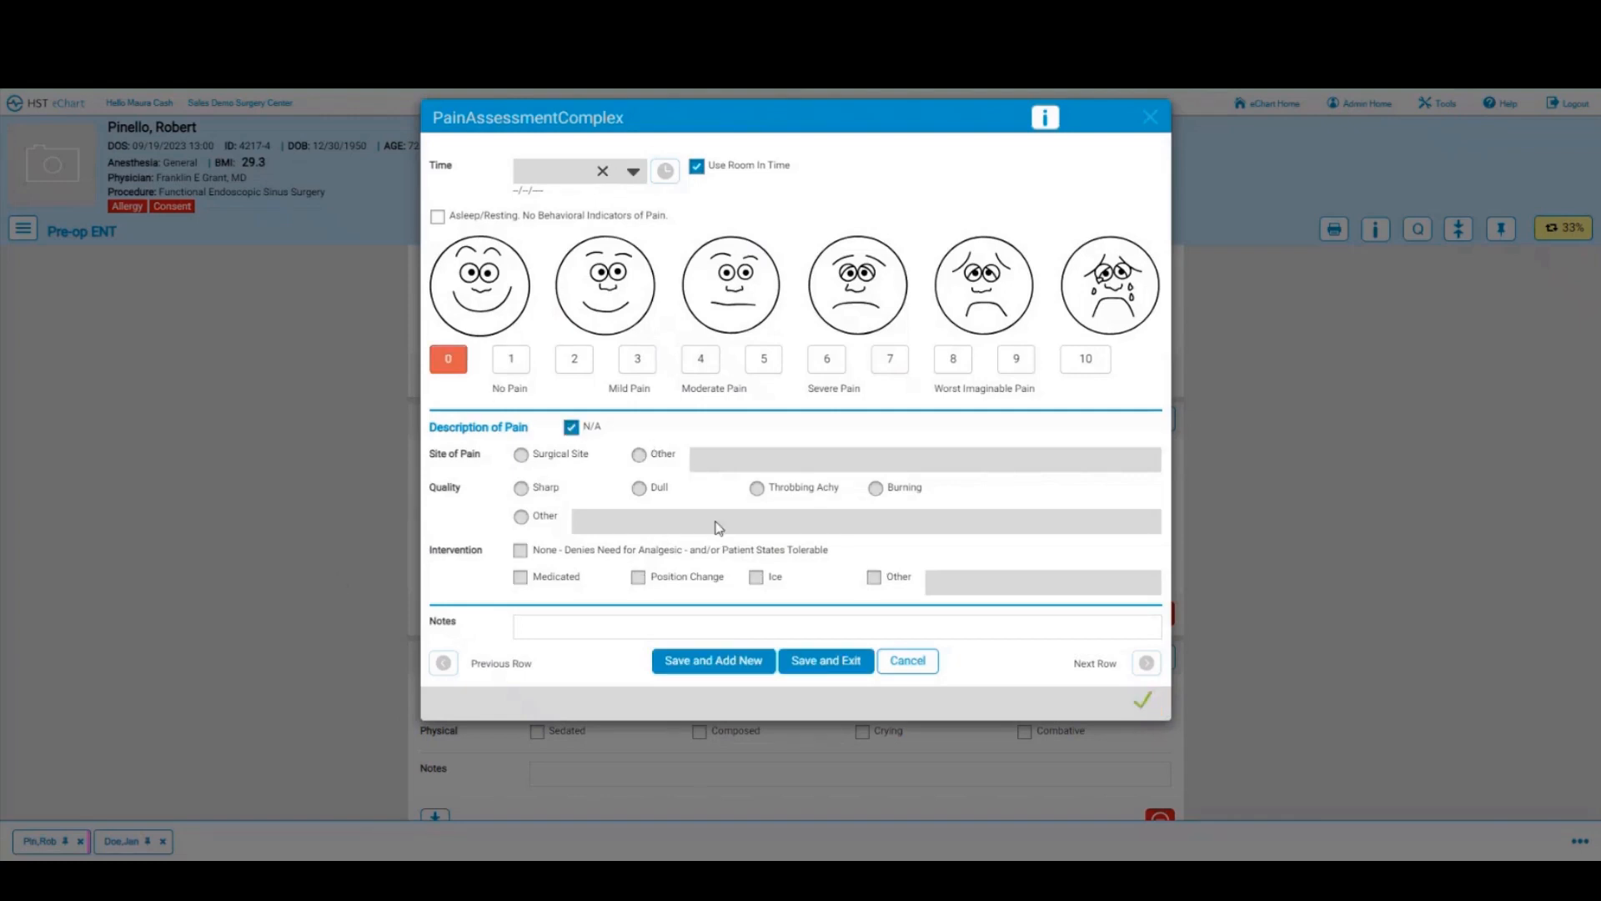
{"action": "left_click", "coordinate": [814, 665]}
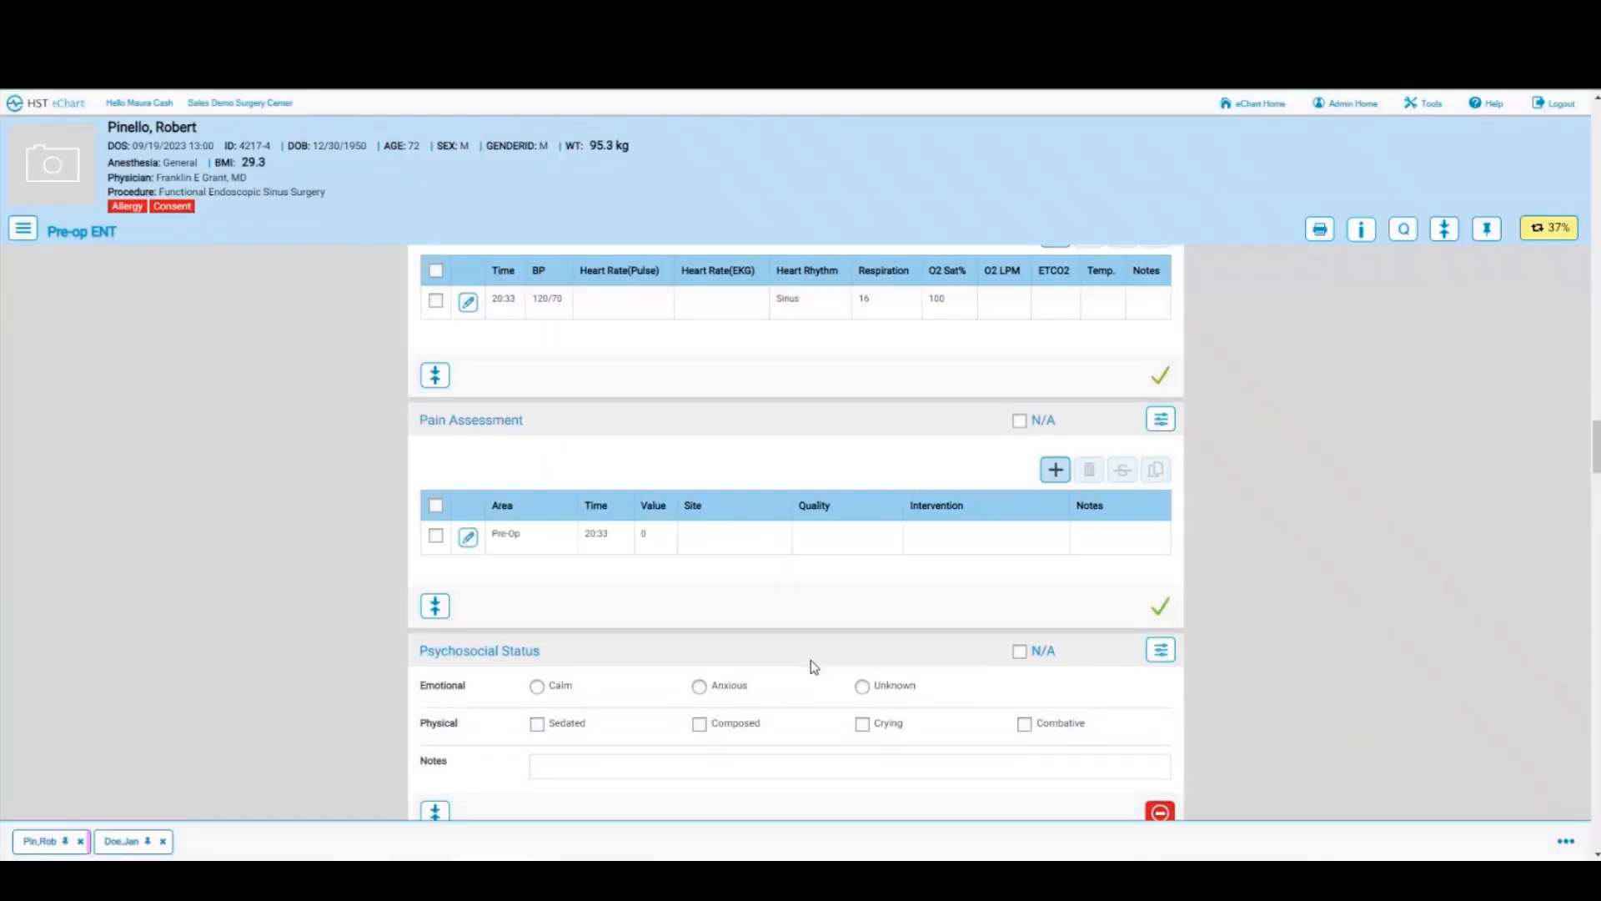
{"action": "scroll", "coordinate": [814, 666], "scroll_direction": "down", "scroll_amount": 2}
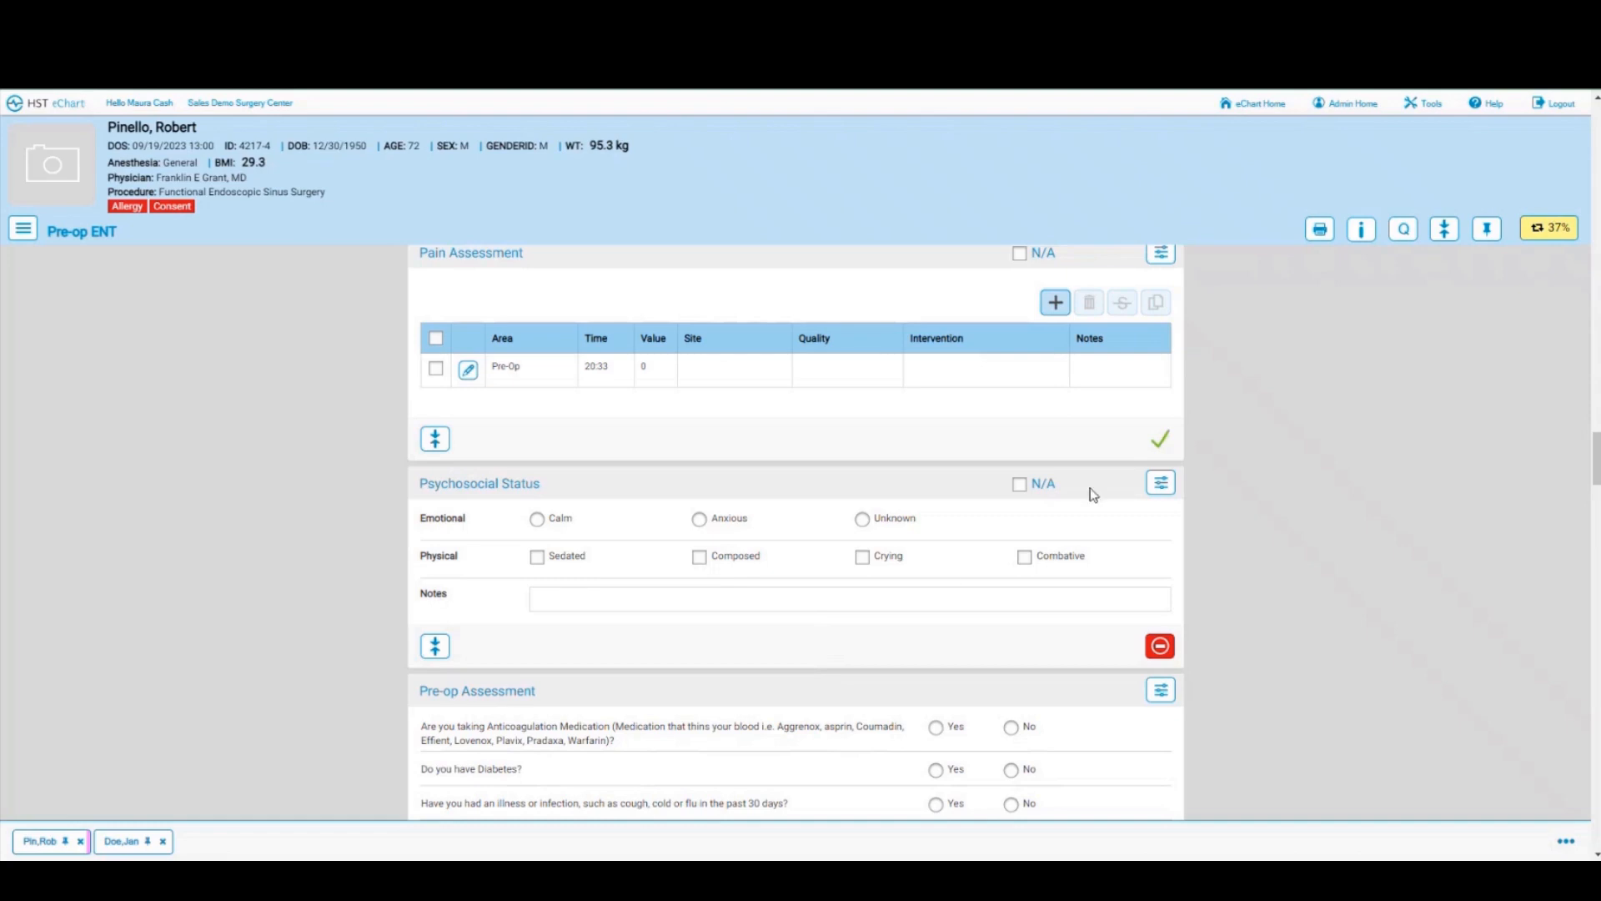
Step: Insert a Blood Glucose section after Psychosocial Status in the Pre-op ENT chart
{"action": "left_click", "coordinate": [1160, 483]}
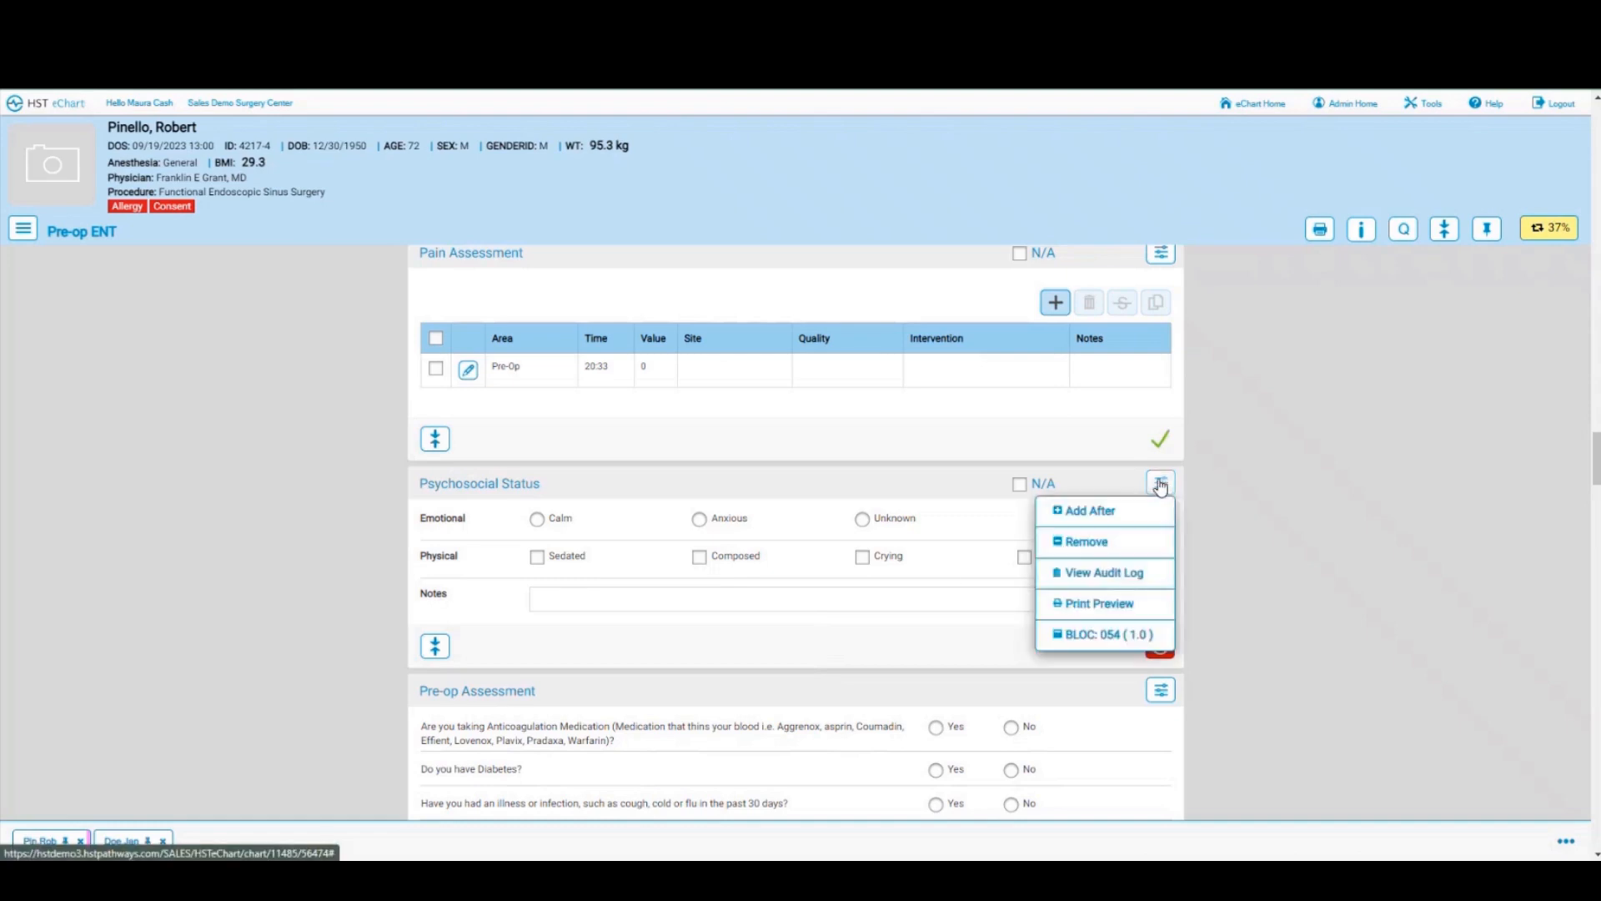
{"action": "left_click", "coordinate": [1093, 517]}
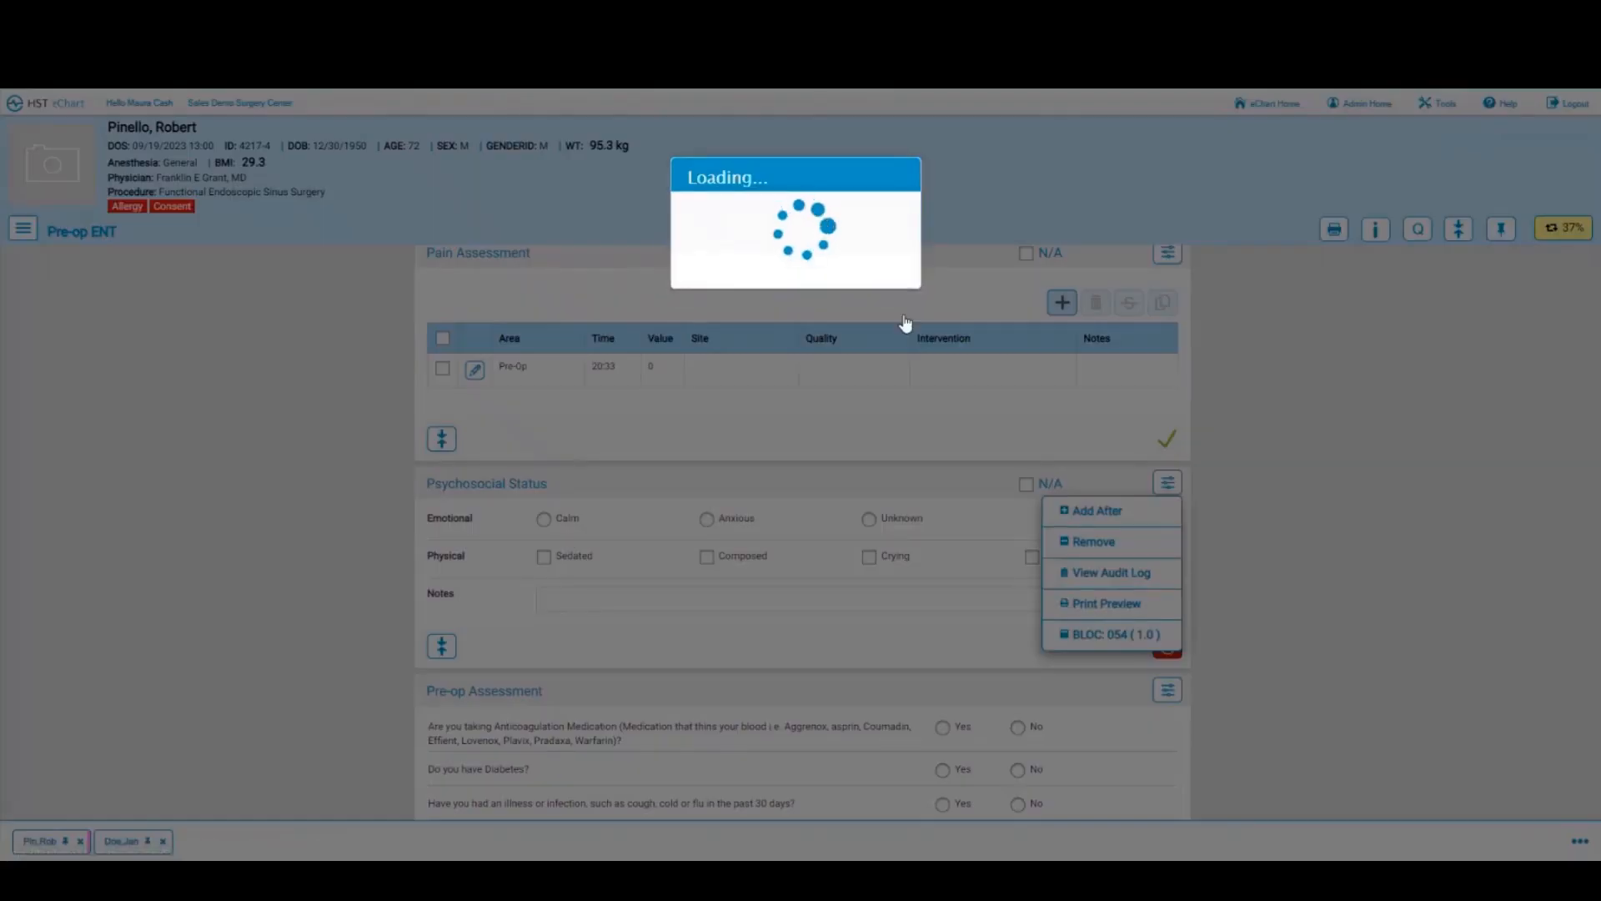
{"action": "left_click", "coordinate": [653, 449]}
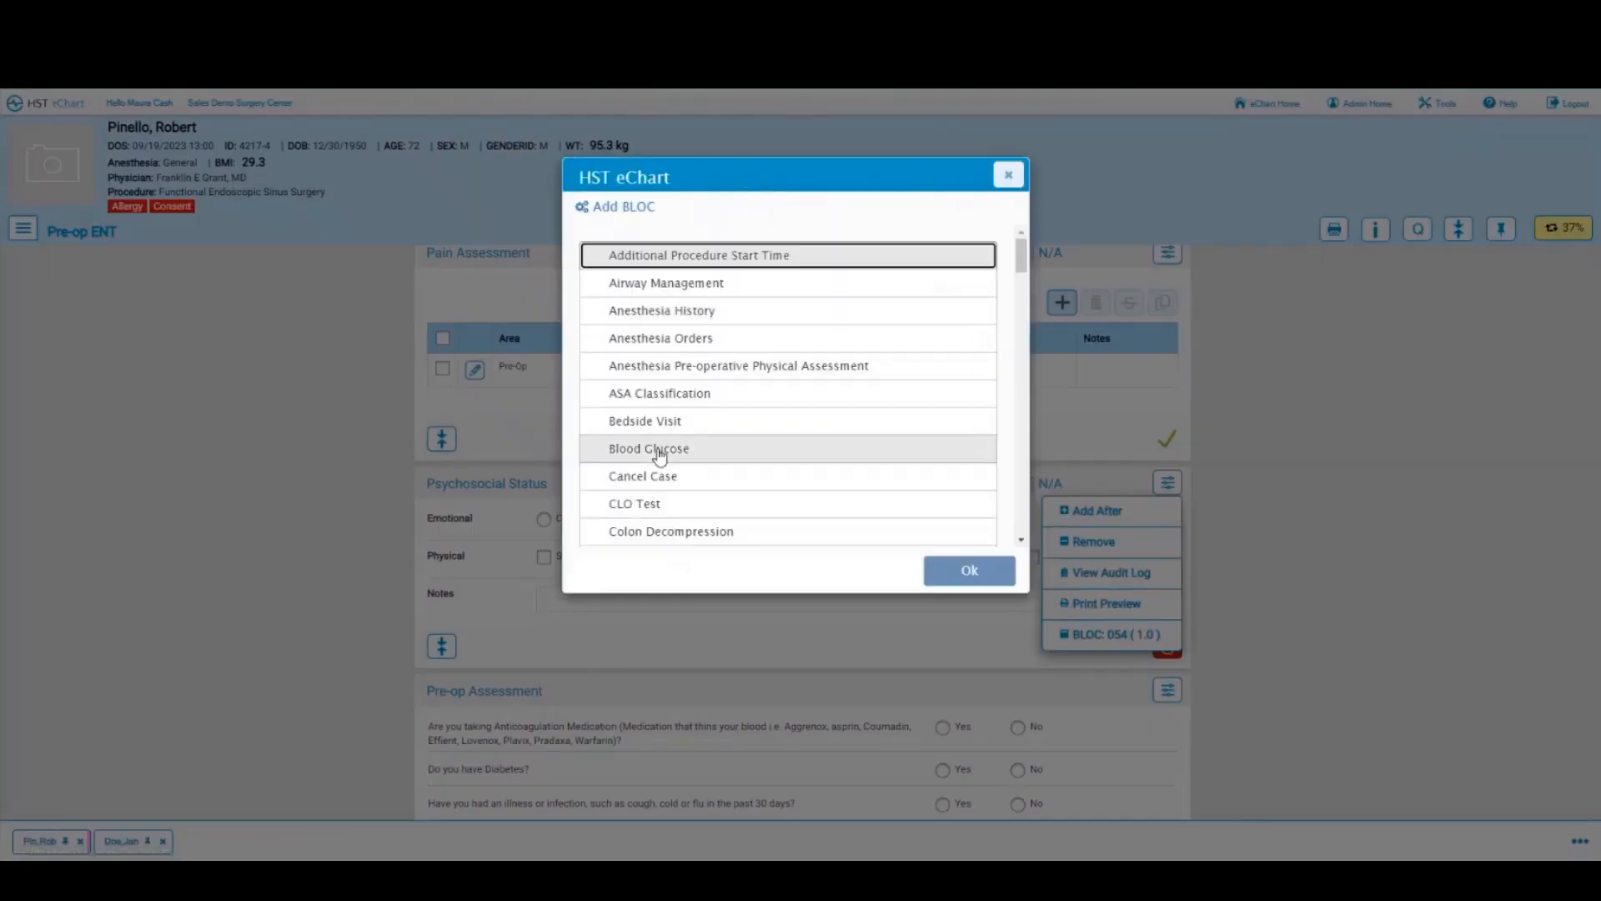
{"action": "left_click", "coordinate": [973, 583]}
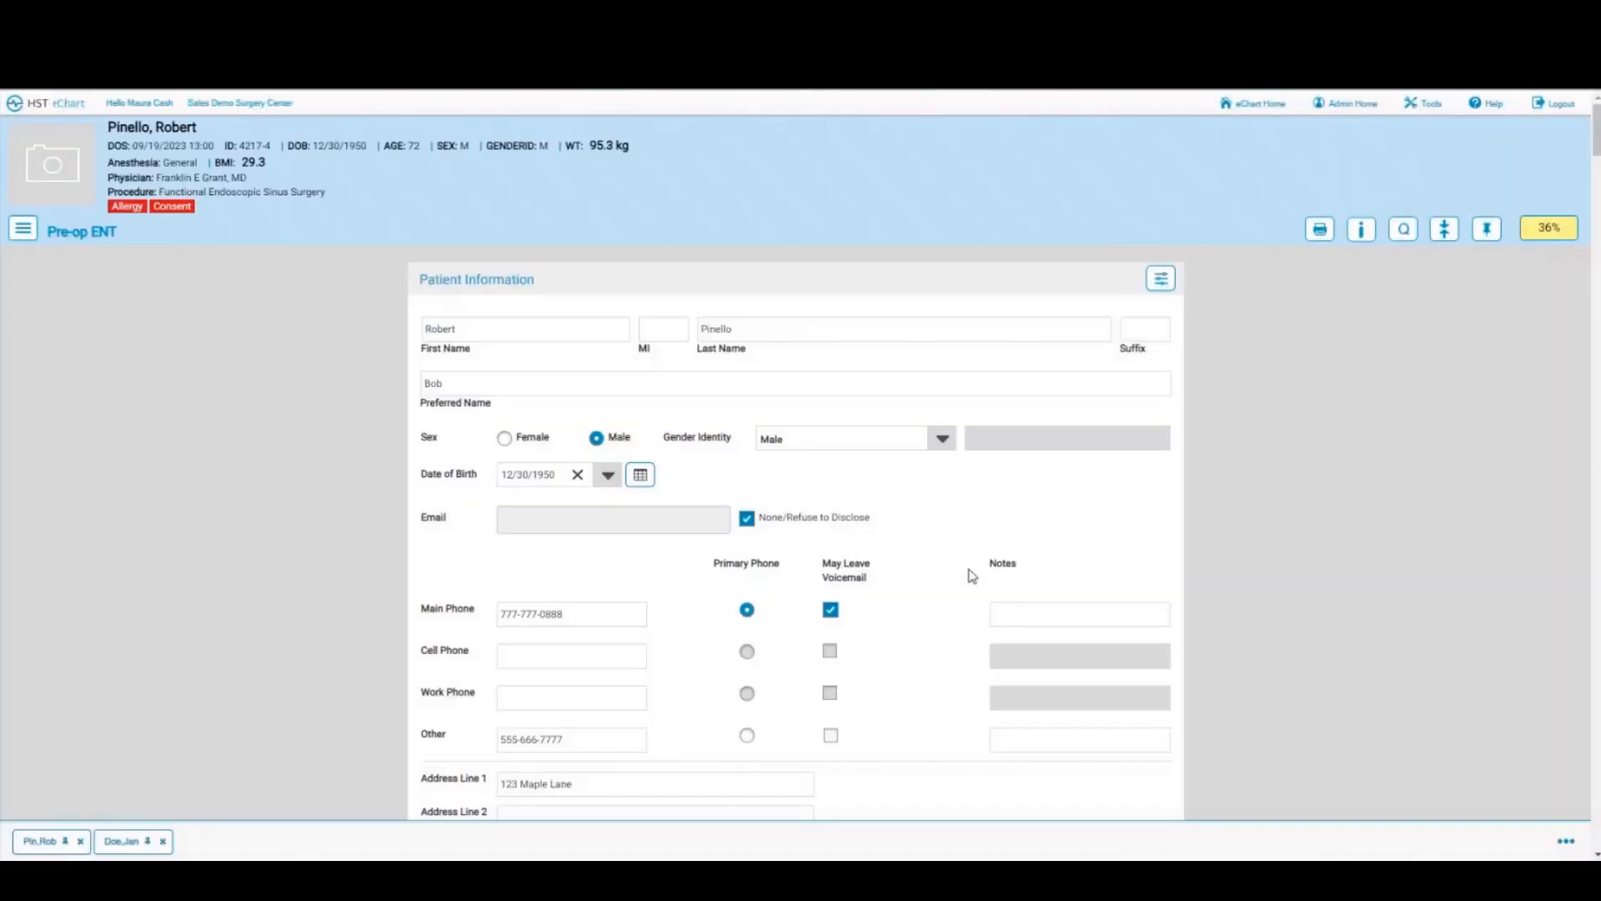
{"action": "scroll", "coordinate": [971, 575], "scroll_direction": "down", "scroll_amount": 10}
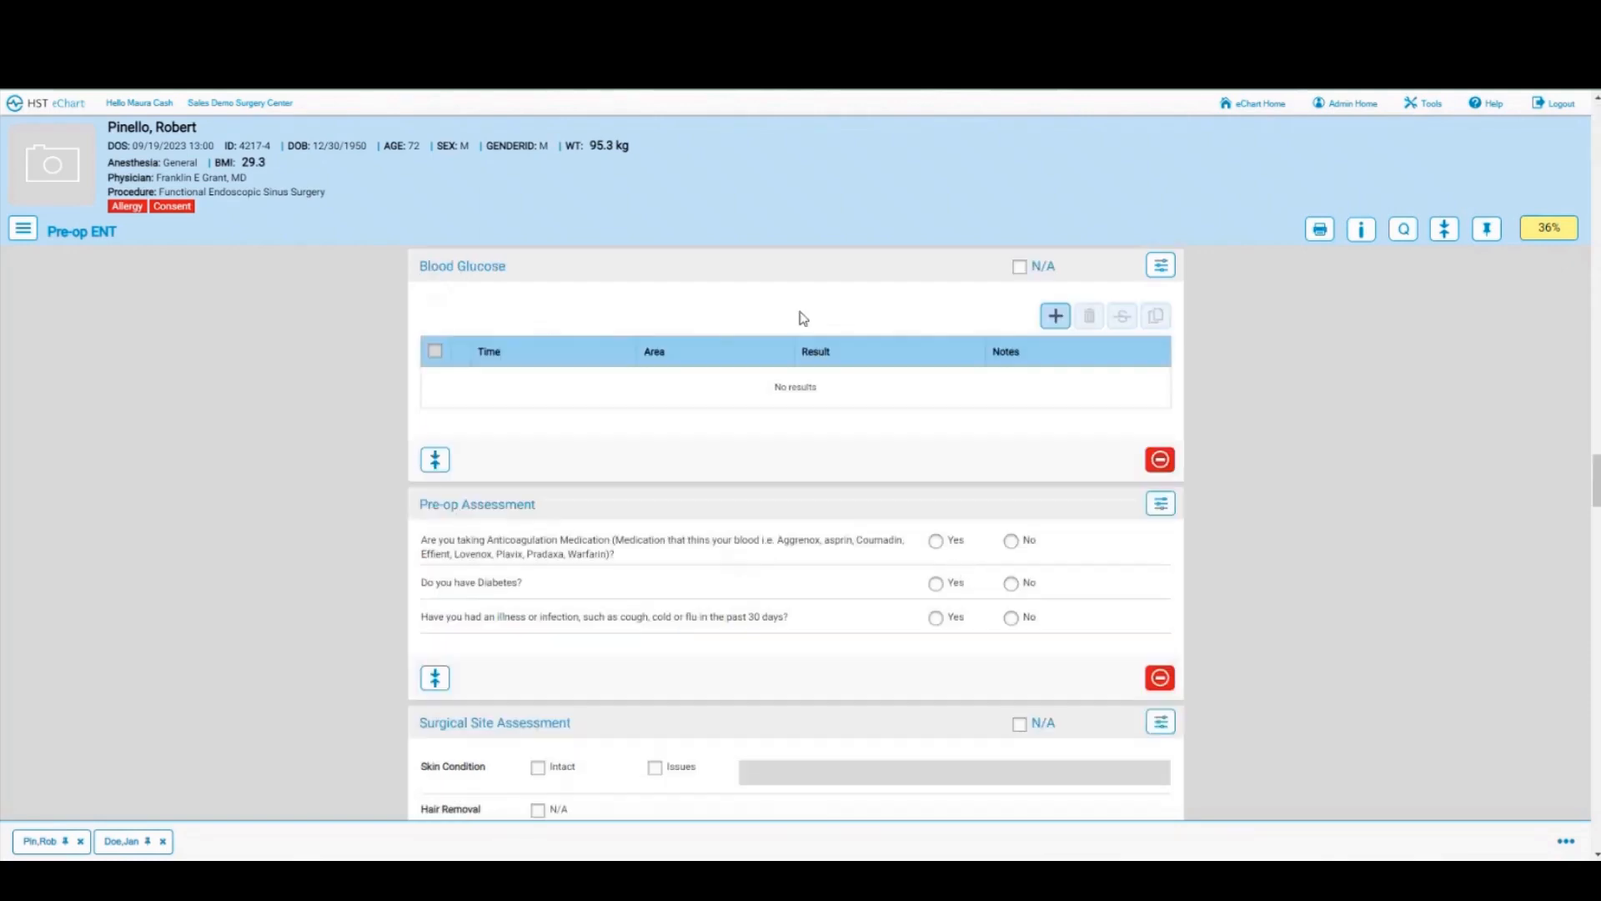
Step: Save a Pre-Op blood glucose reading of 90 stamped with the current time, 20:43
{"action": "left_click", "coordinate": [1055, 317]}
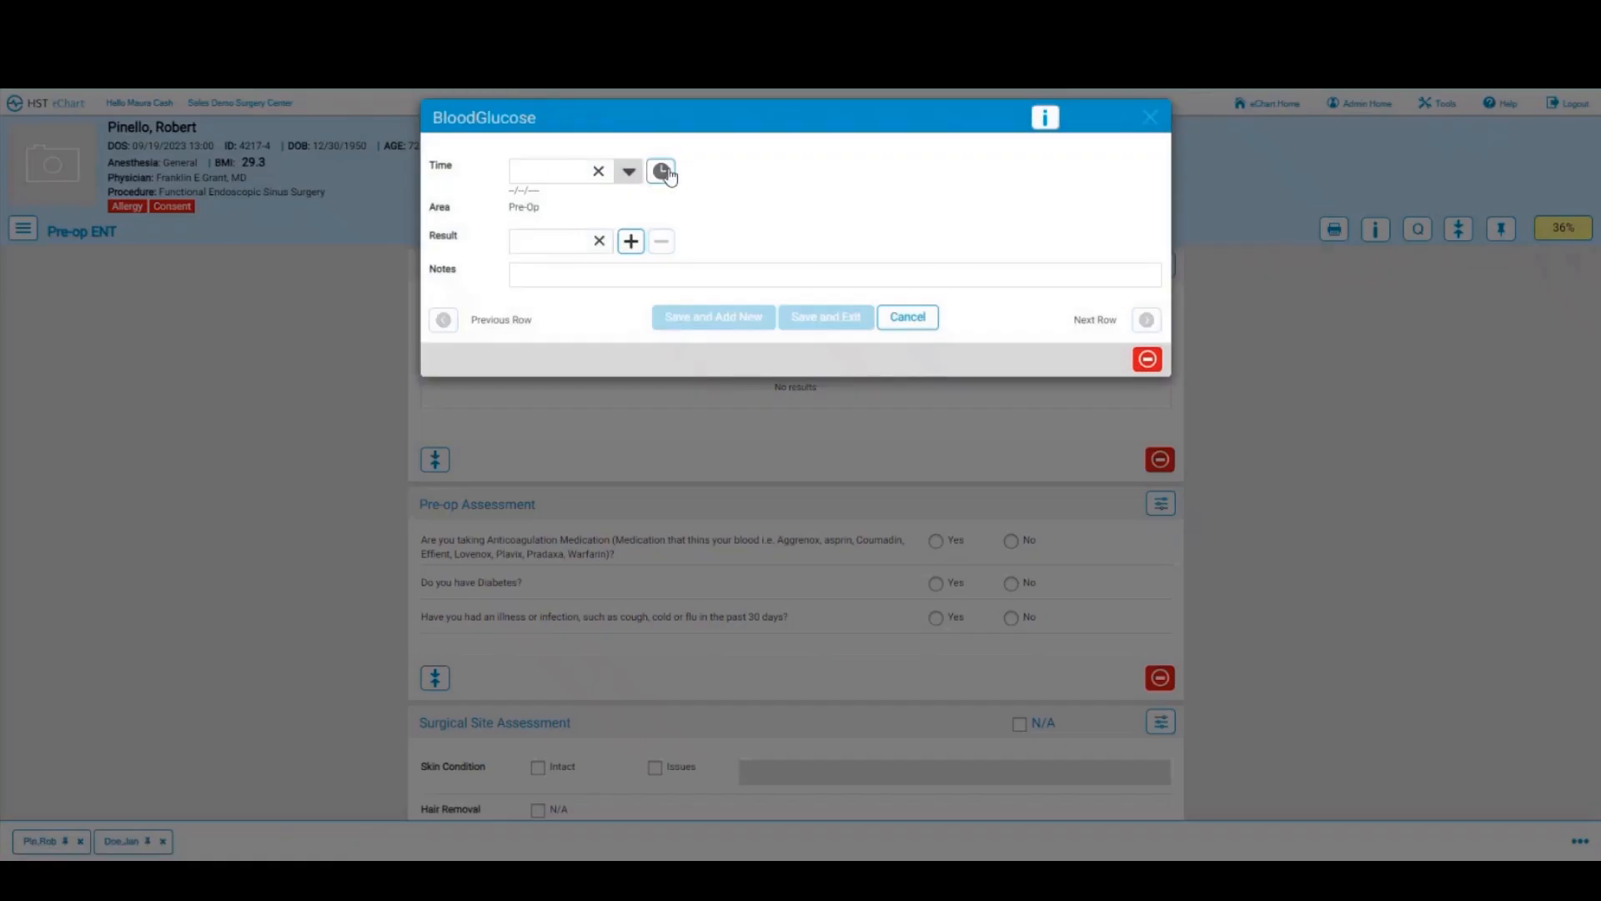
{"action": "left_click", "coordinate": [661, 171]}
{"action": "type", "text": "90"}
{"action": "left_click", "coordinate": [821, 325]}
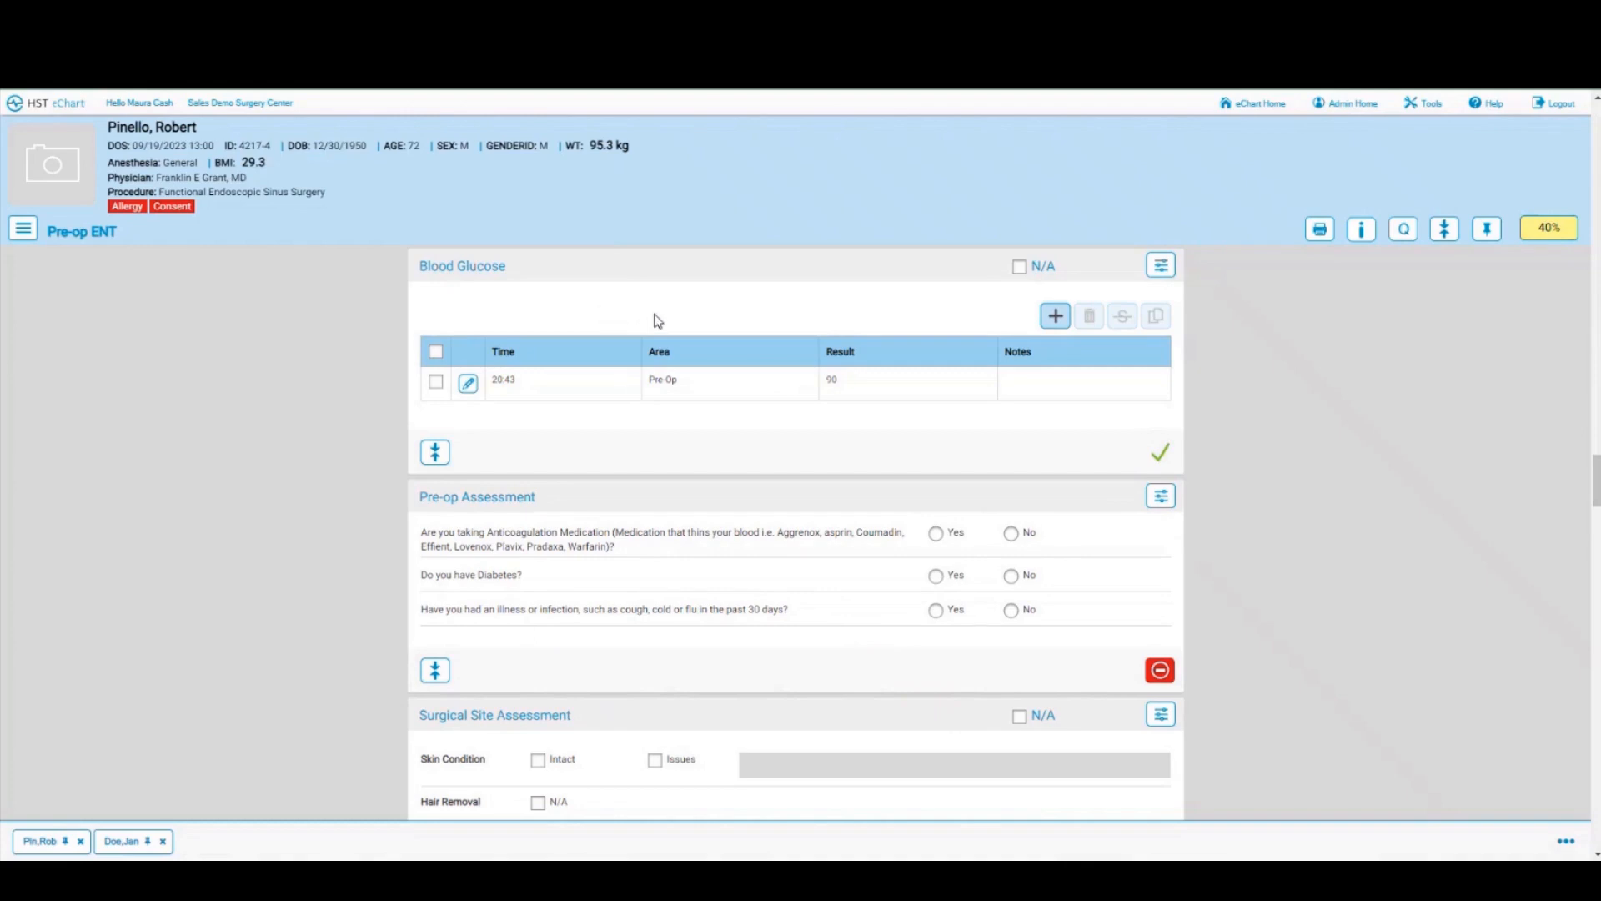
{"action": "scroll", "coordinate": [658, 320], "scroll_direction": "down", "scroll_amount": 10}
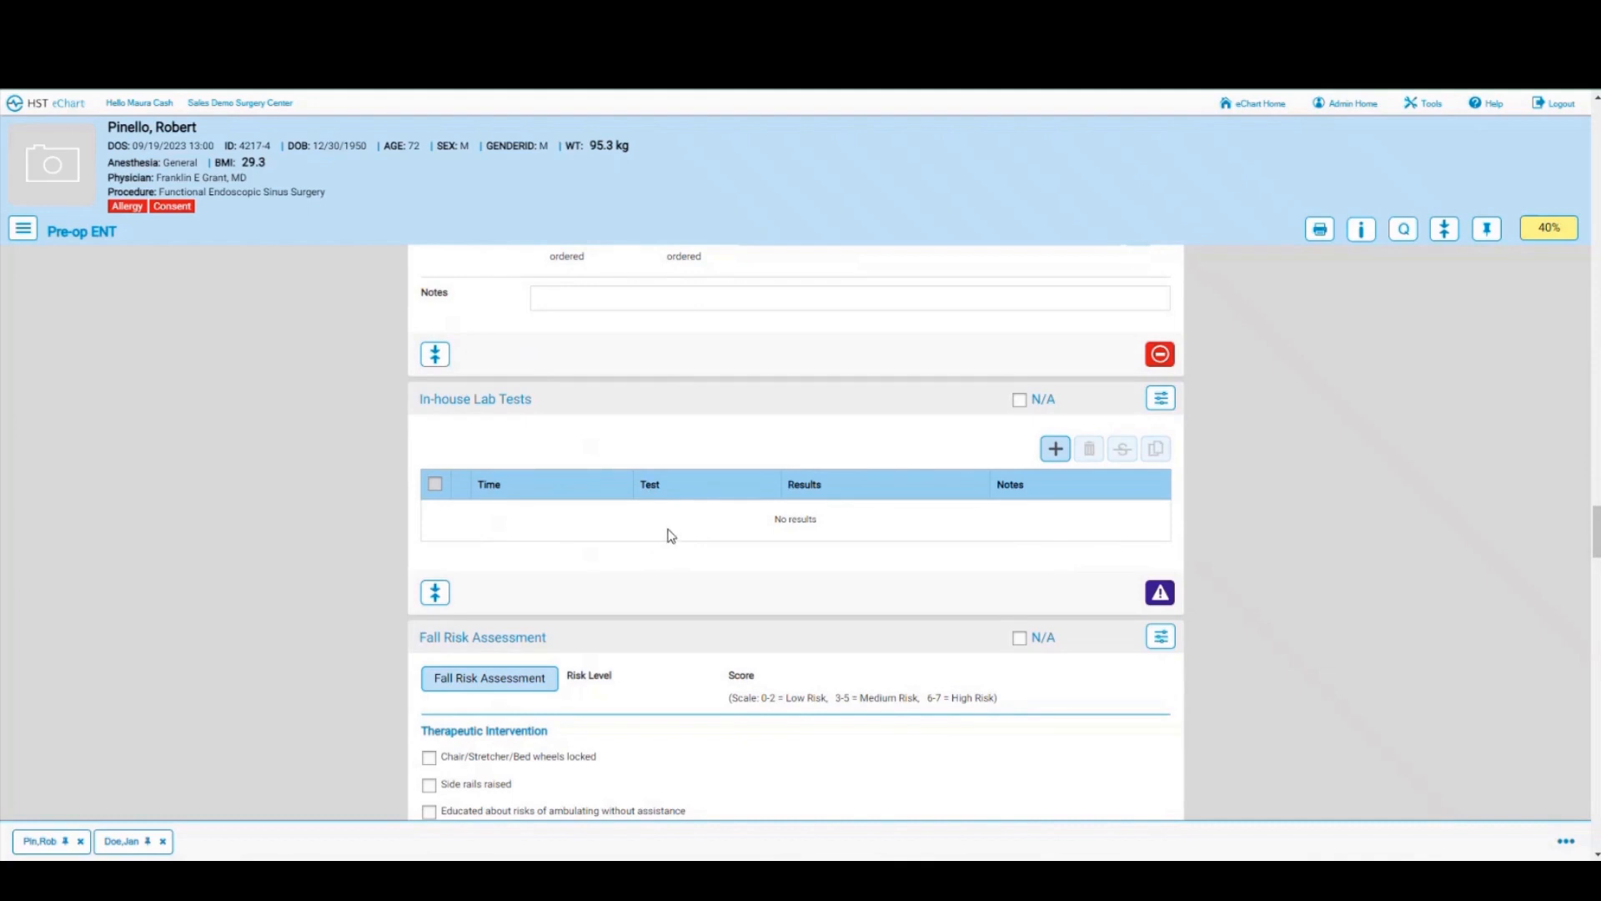
Step: Score fall risk at 7: history of falling, IV access, crutches/cane/walker gait, unaware of limits
{"action": "scroll", "coordinate": [671, 535], "scroll_direction": "down", "scroll_amount": 2}
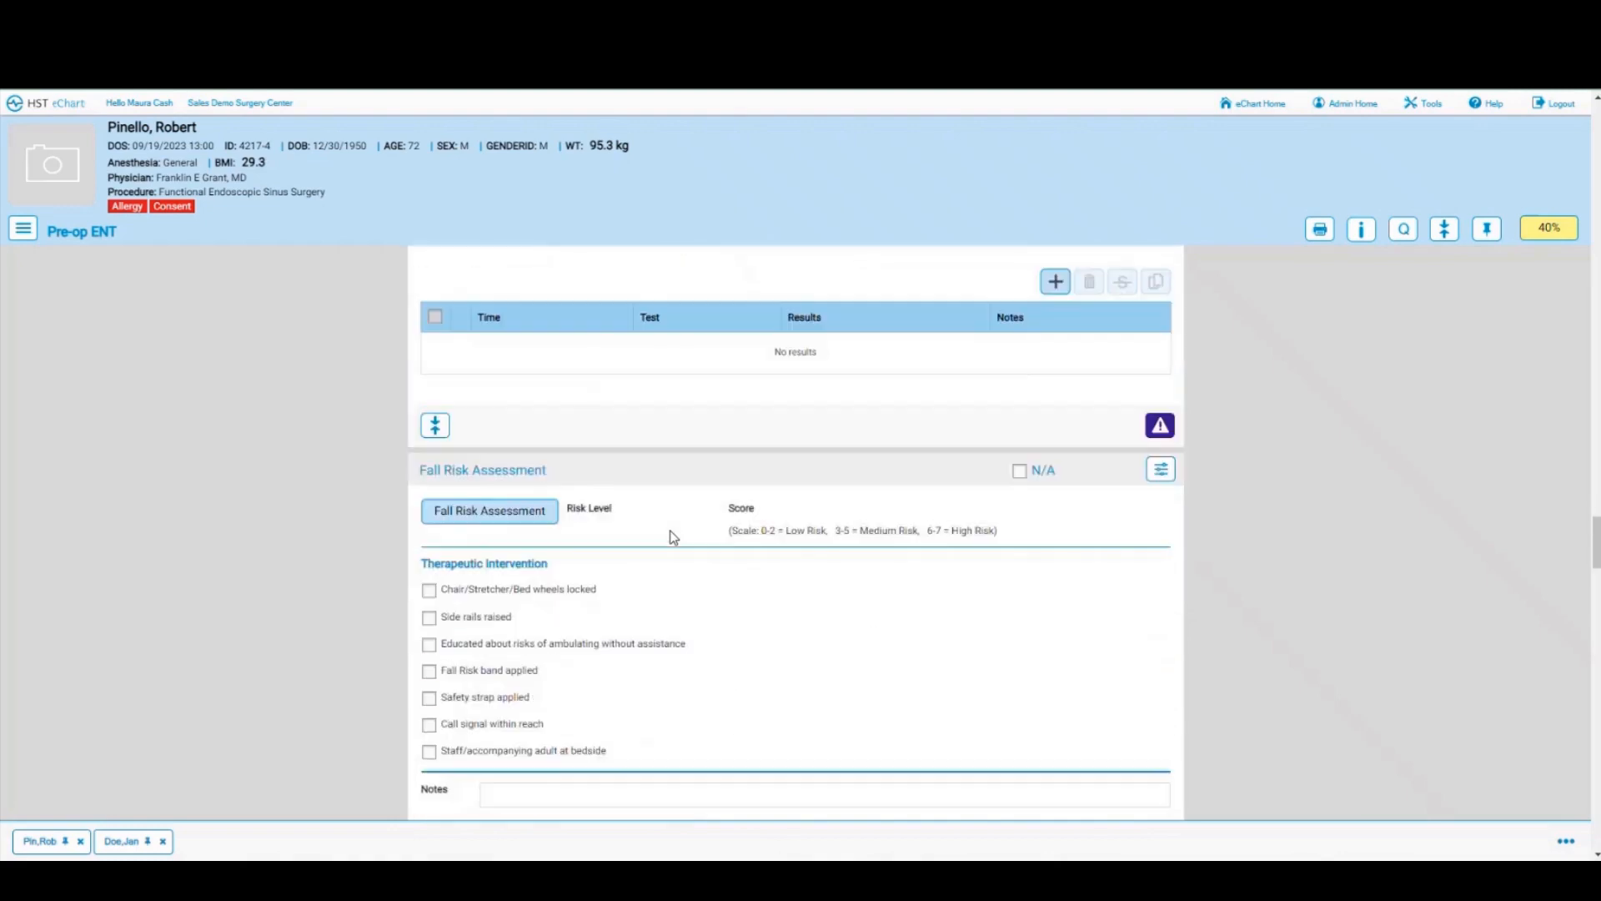
{"action": "scroll", "coordinate": [675, 538], "scroll_direction": "down", "scroll_amount": 1}
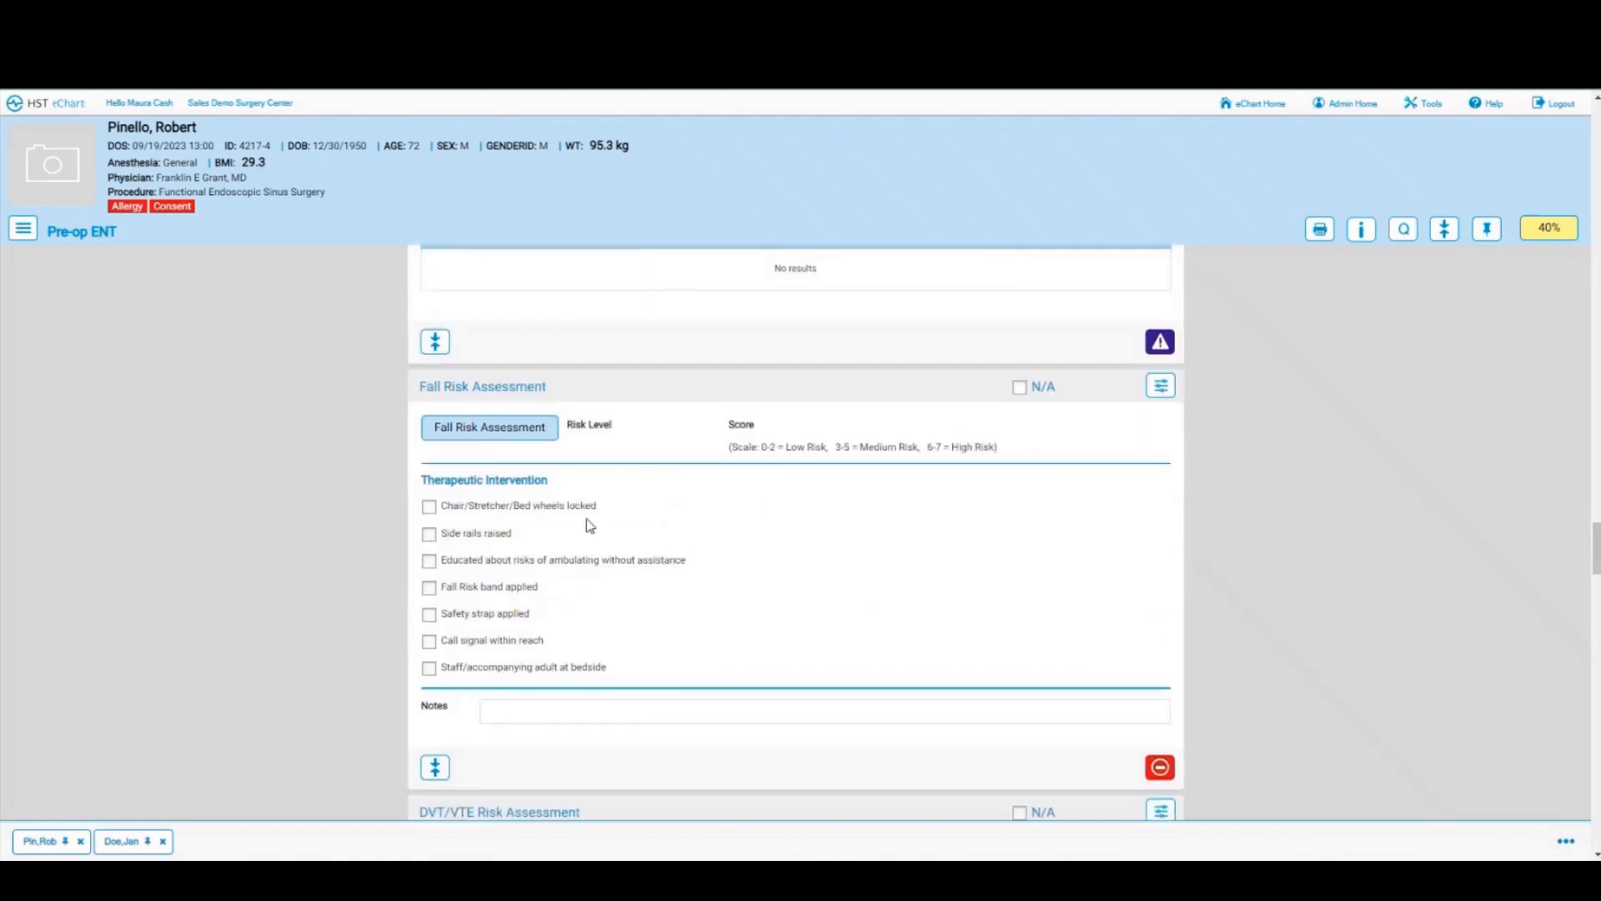
{"action": "left_click", "coordinate": [452, 427]}
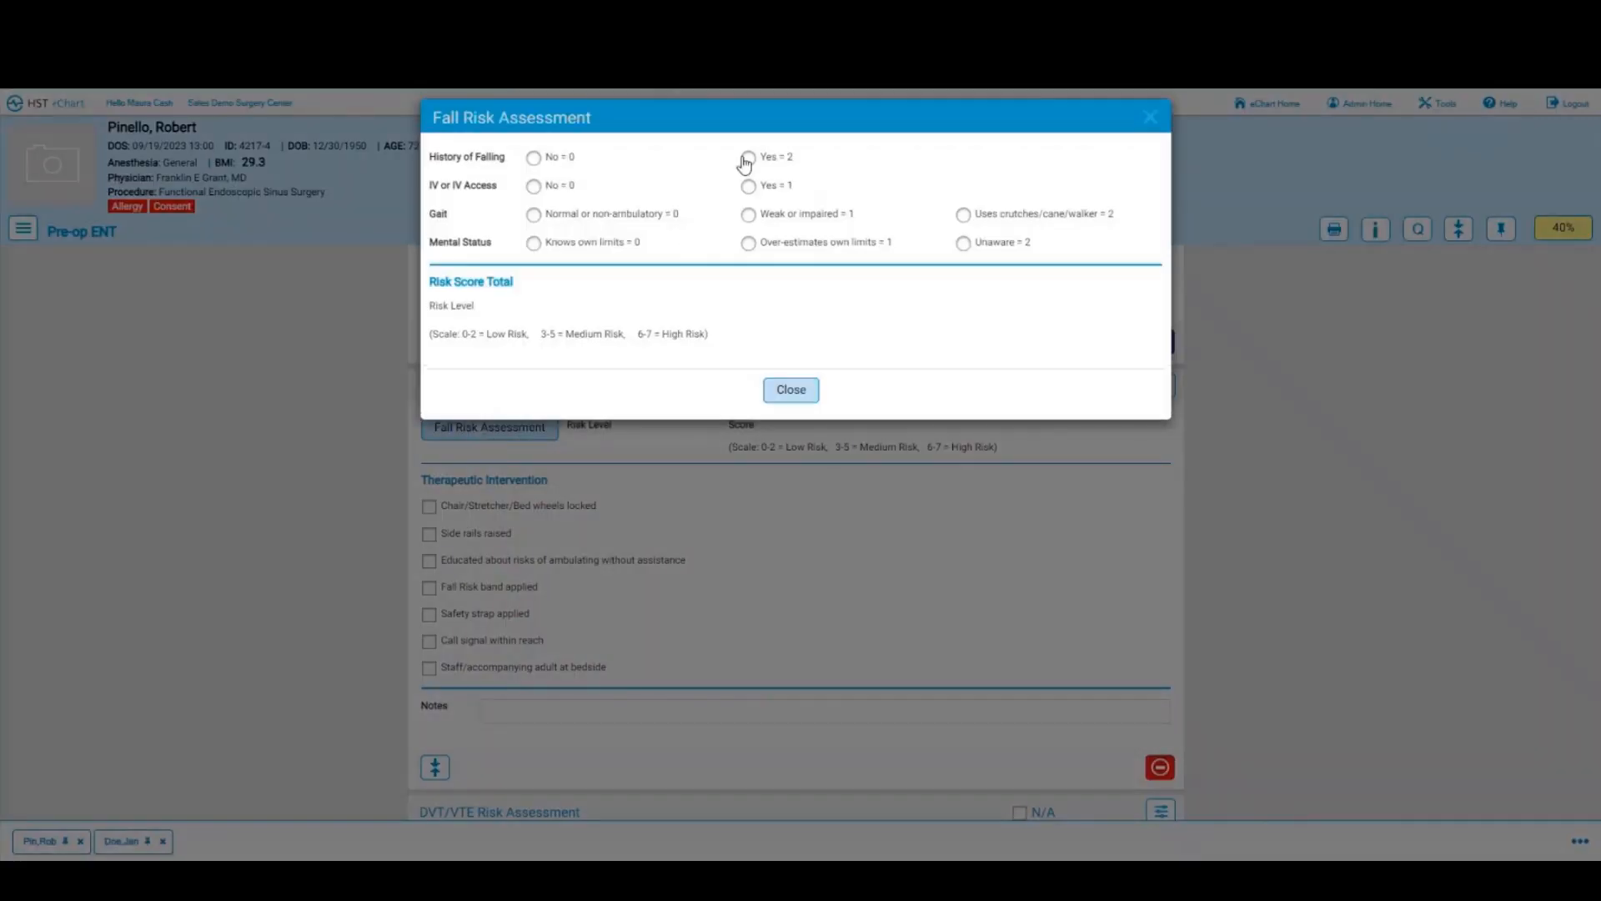
{"action": "left_click", "coordinate": [748, 158]}
{"action": "left_click", "coordinate": [748, 186]}
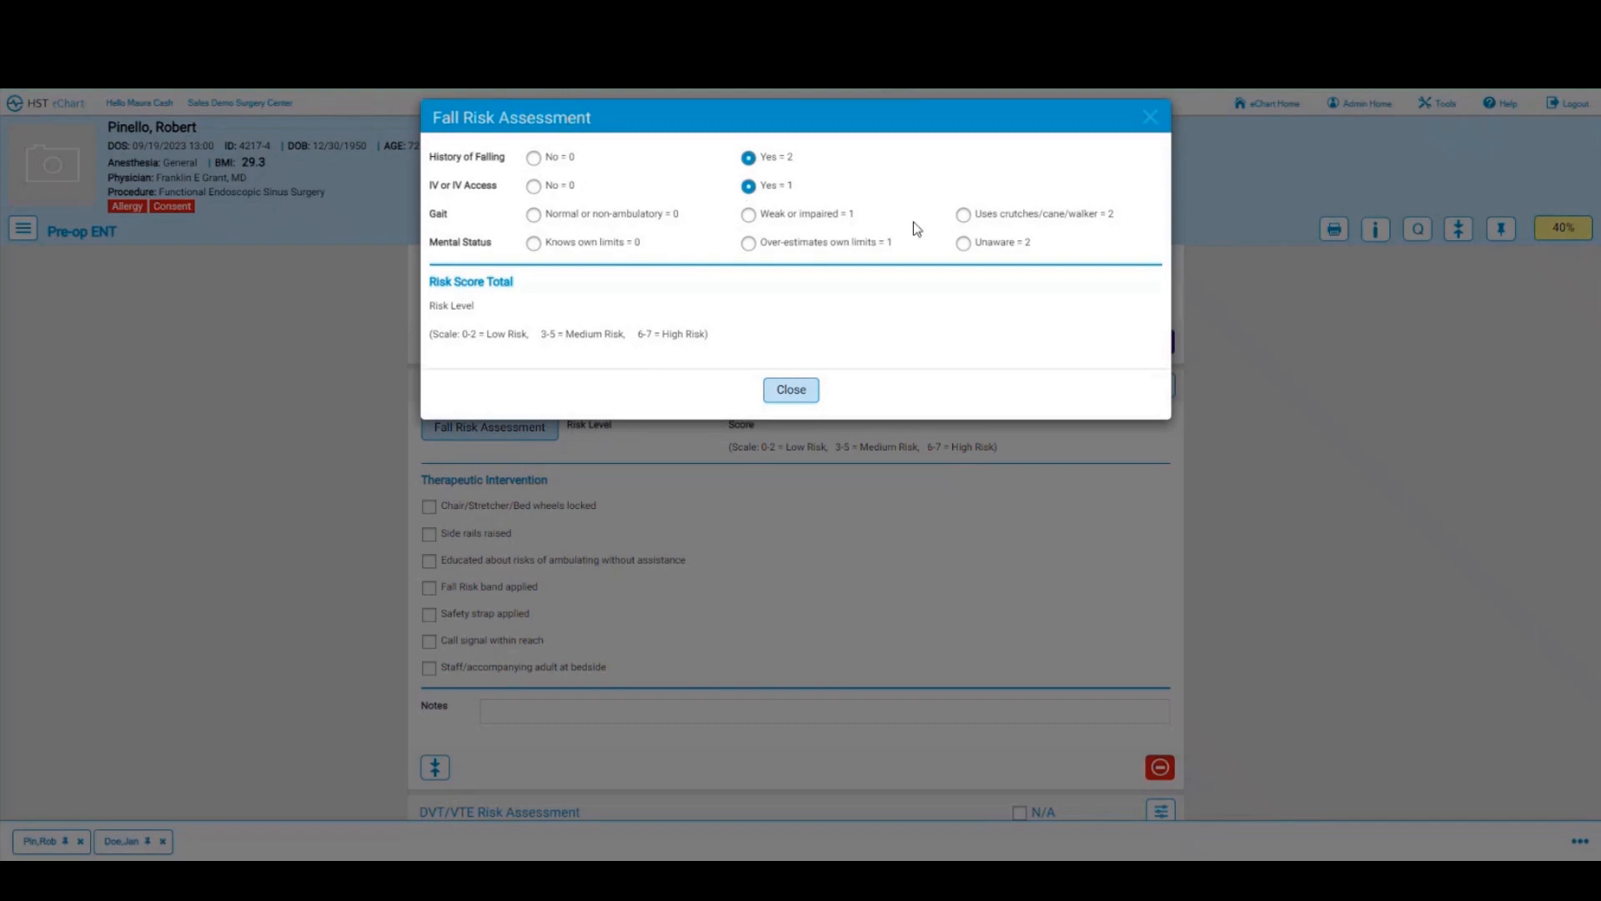
{"action": "left_click", "coordinate": [963, 215]}
{"action": "left_click", "coordinate": [964, 243]}
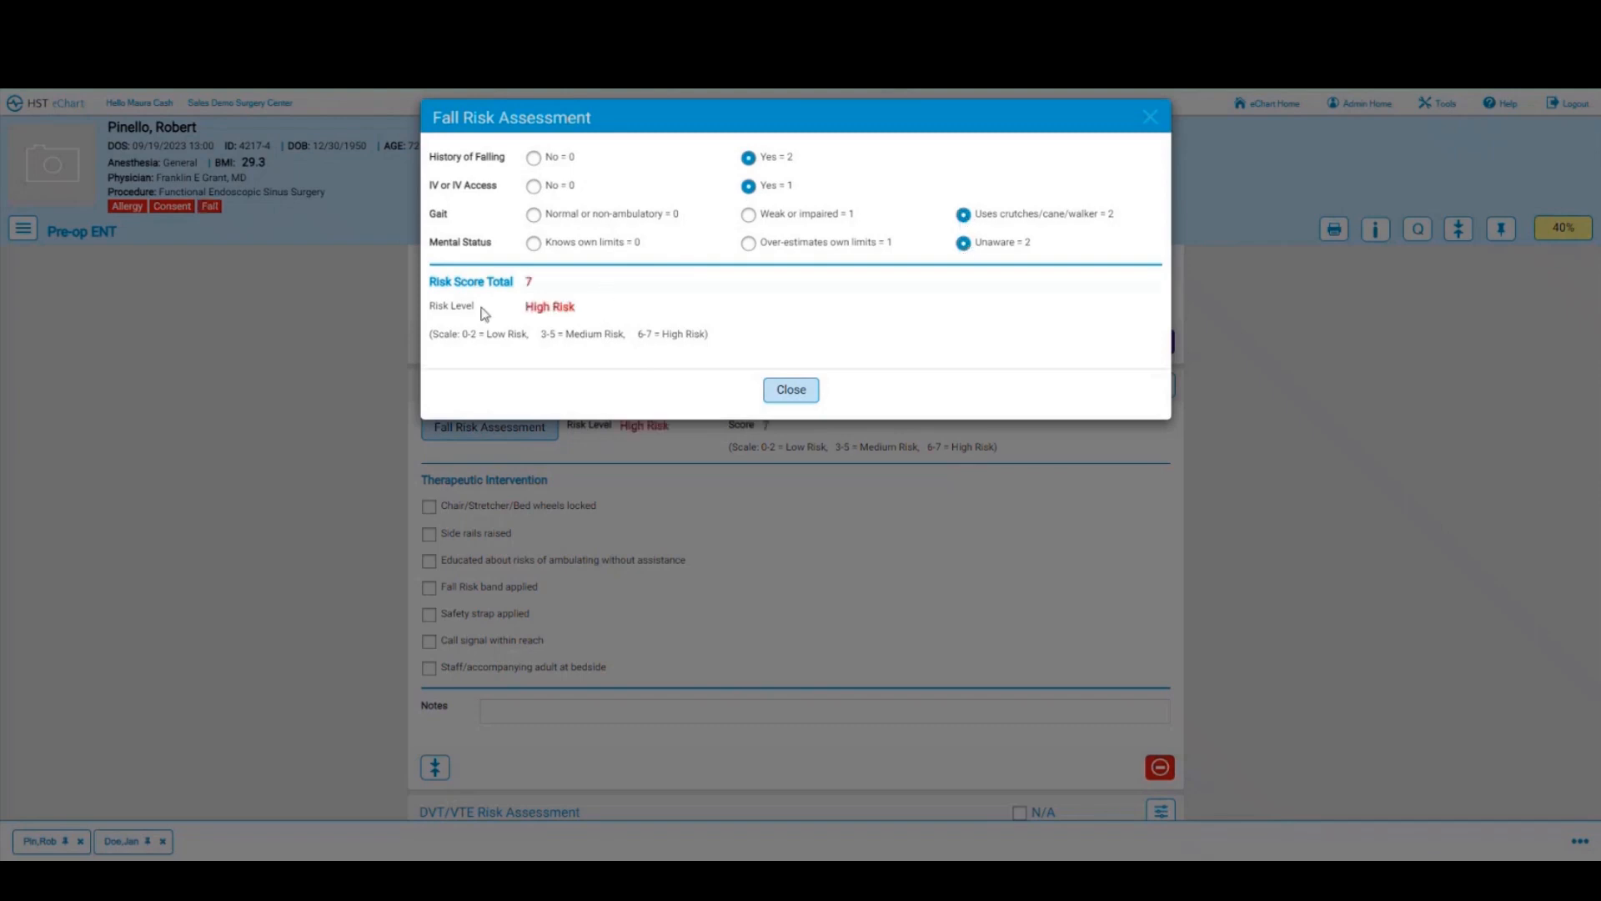
{"action": "left_click", "coordinate": [785, 404]}
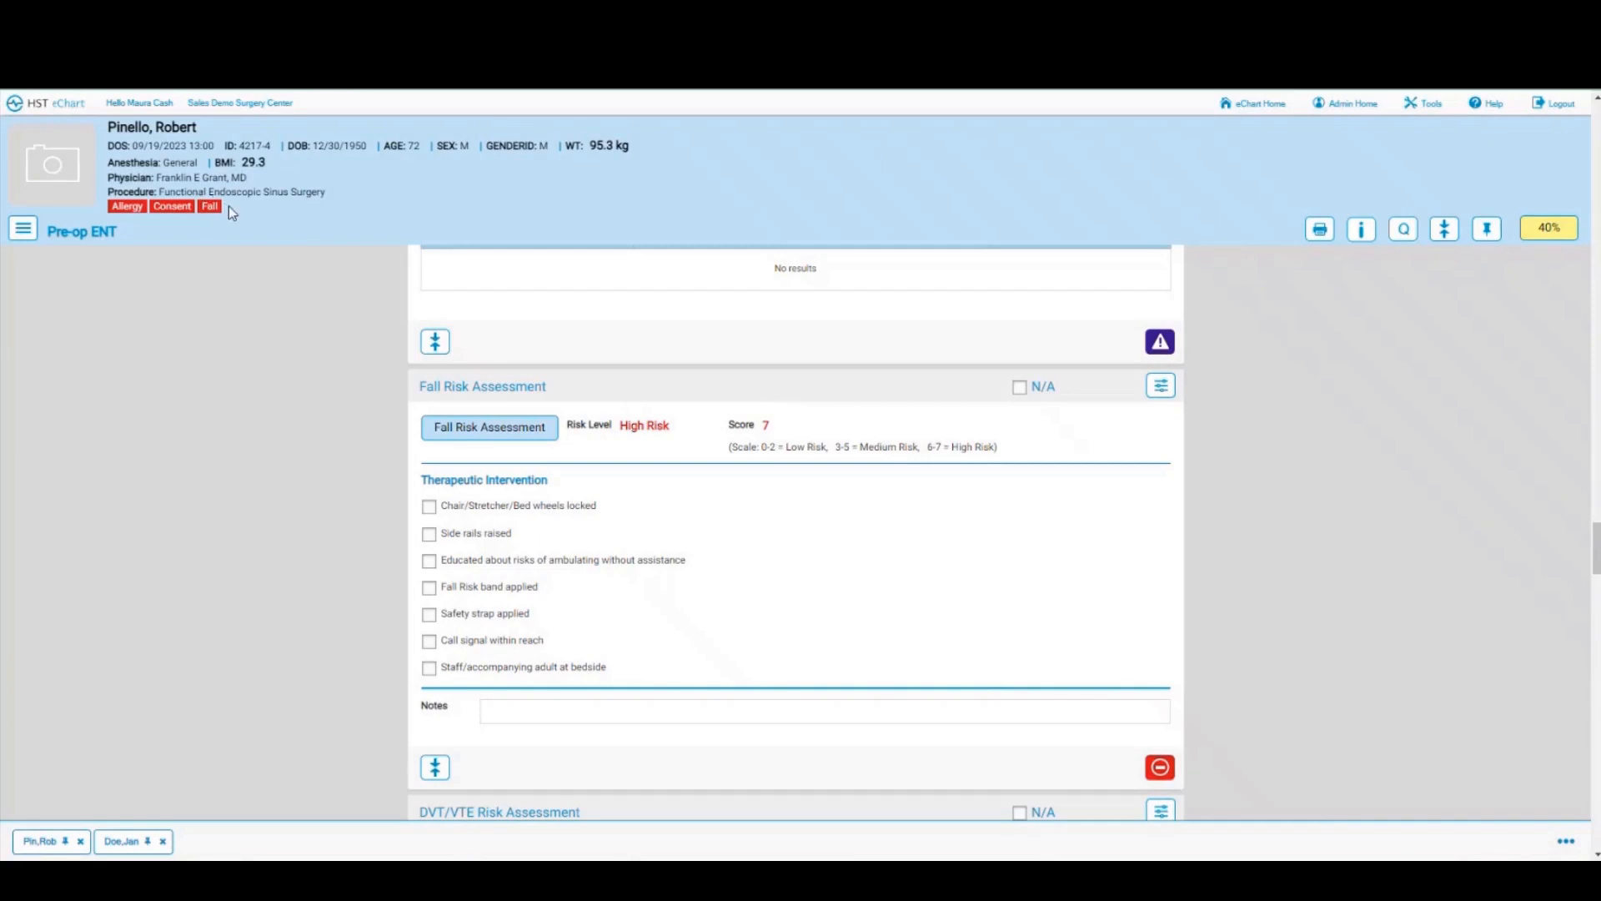
Step: Check six interventions: wheels locked, rails up, ambulation education, fall band, safety strap, call signal
{"action": "left_click", "coordinate": [429, 507]}
{"action": "left_click", "coordinate": [429, 534]}
{"action": "left_click", "coordinate": [429, 561]}
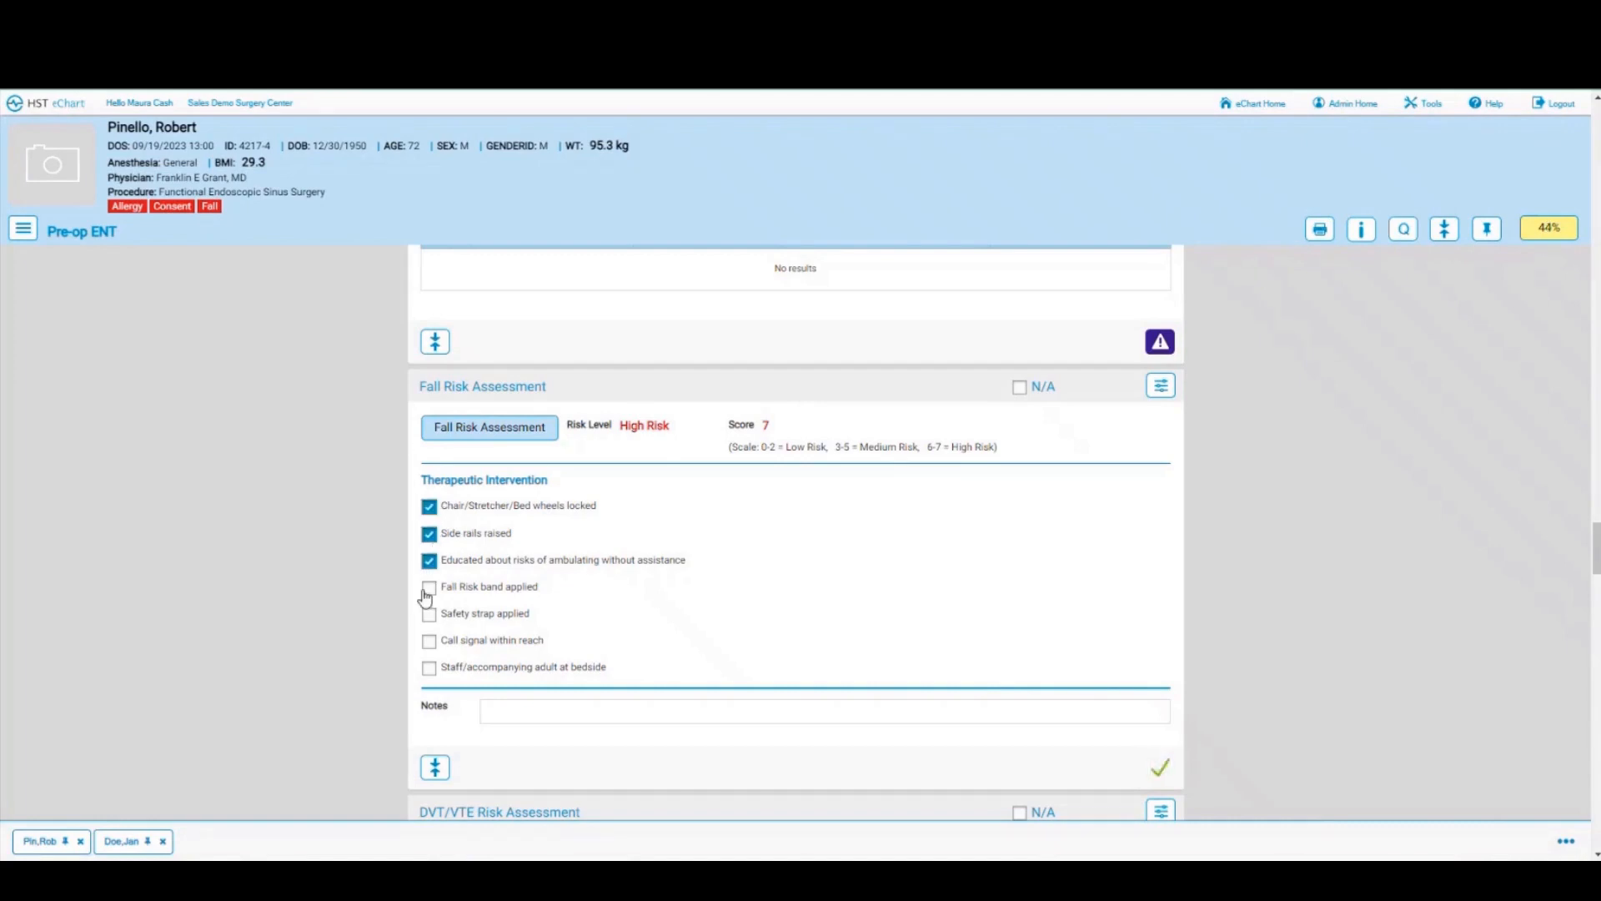
{"action": "left_click", "coordinate": [429, 588]}
{"action": "left_click", "coordinate": [434, 614]}
{"action": "left_click", "coordinate": [429, 641]}
{"action": "scroll", "coordinate": [1044, 511], "scroll_direction": "down", "scroll_amount": 5}
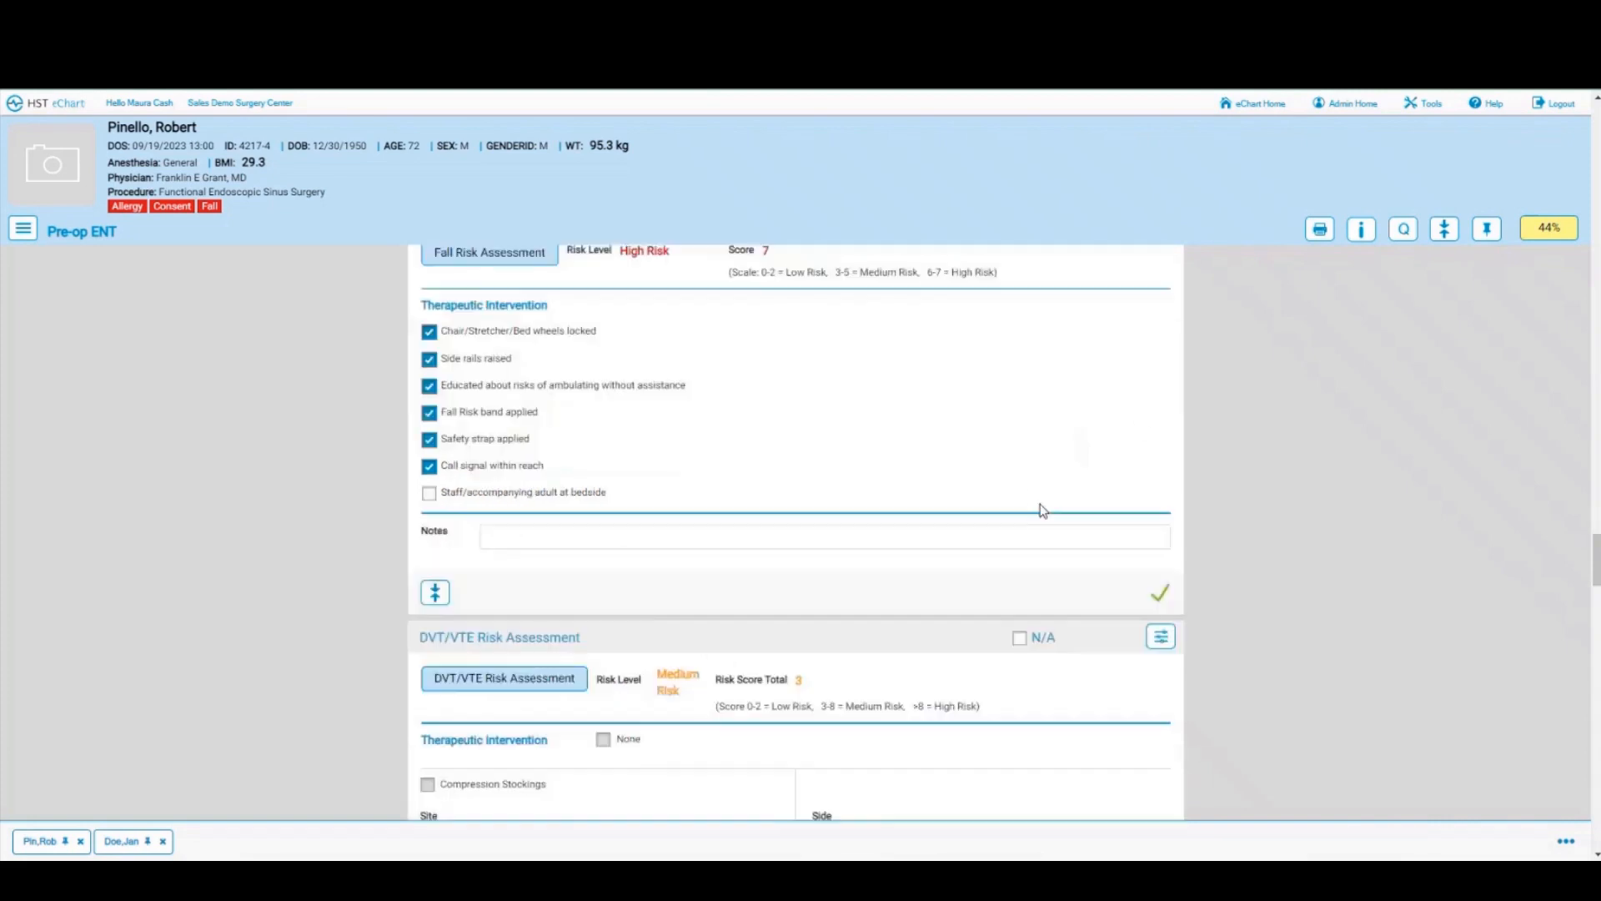
{"action": "left_click", "coordinate": [502, 446]}
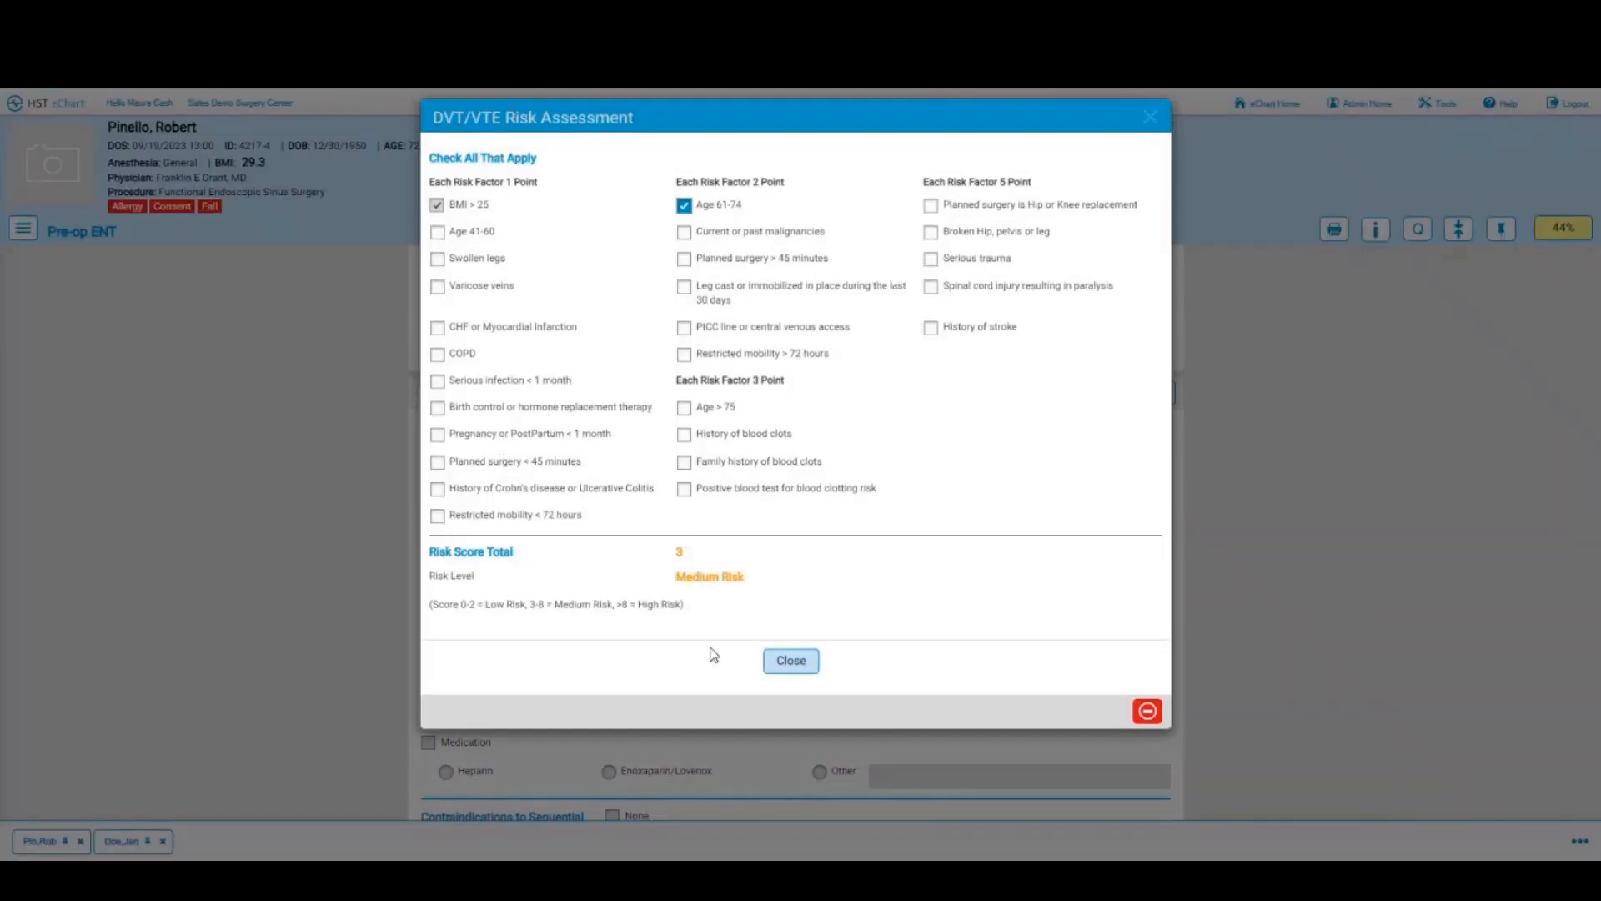
{"action": "left_click", "coordinate": [773, 666]}
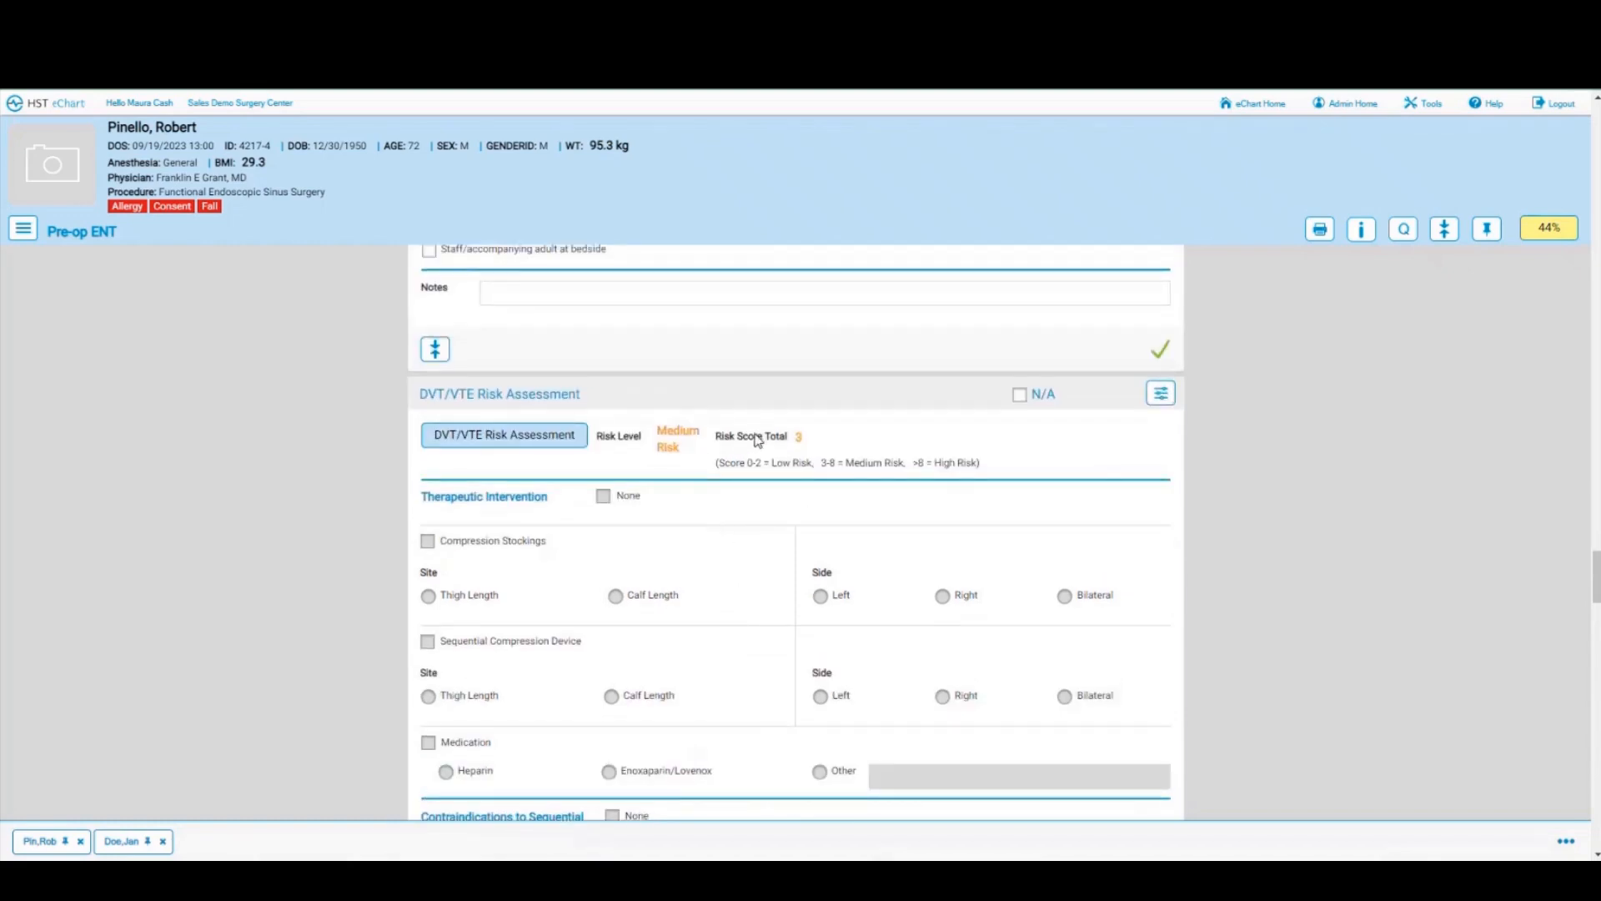
{"action": "left_click", "coordinate": [497, 443]}
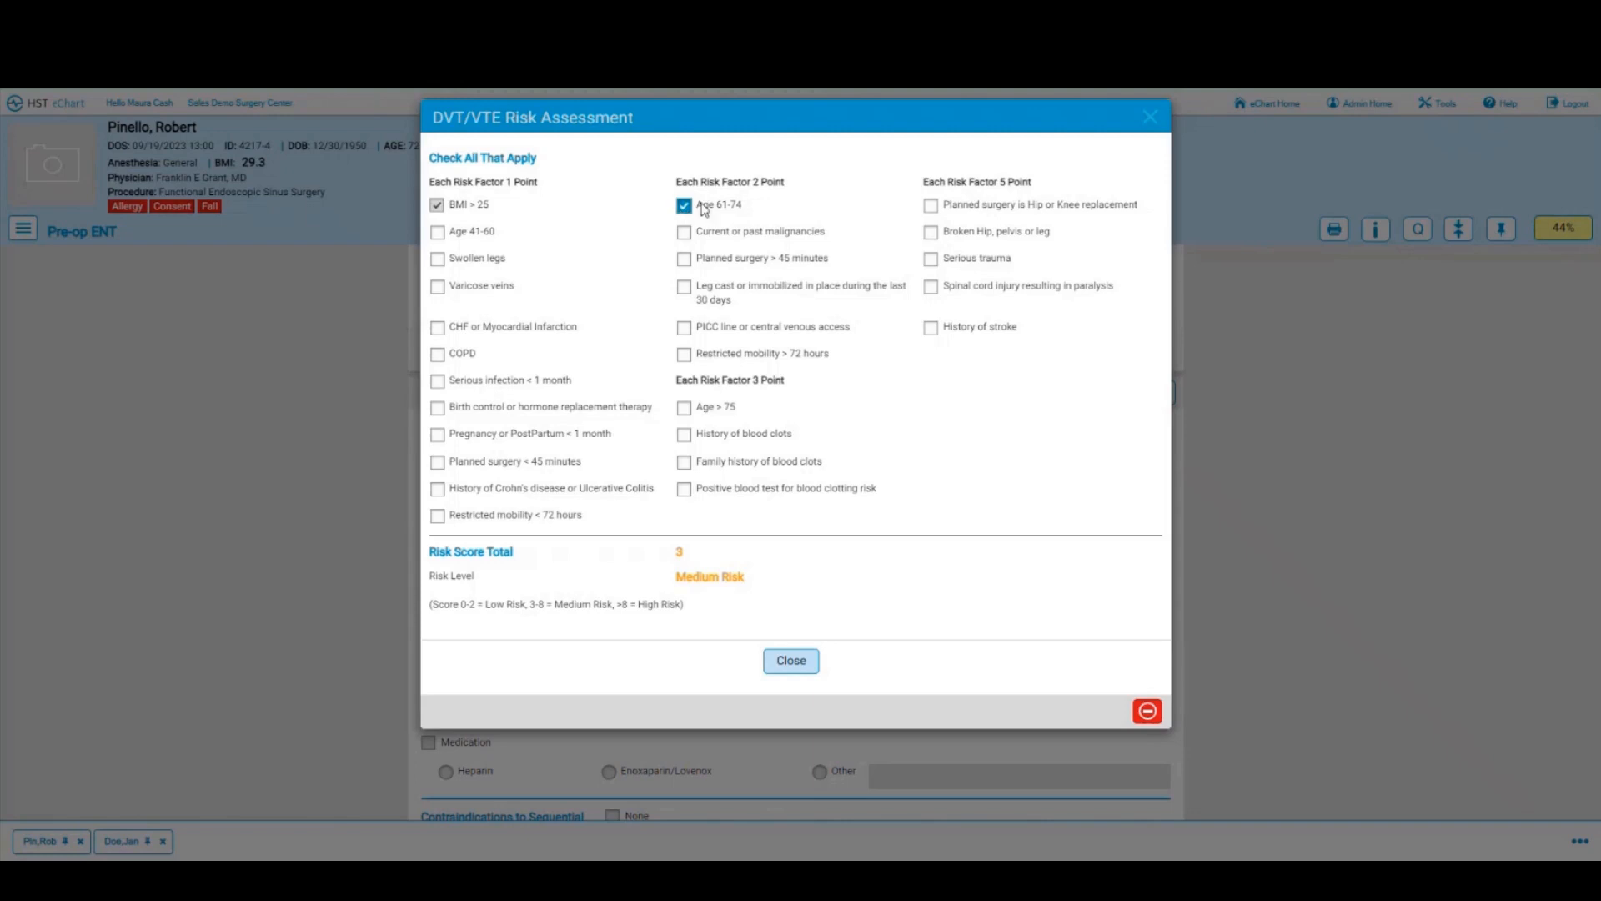
{"action": "left_click", "coordinate": [801, 662]}
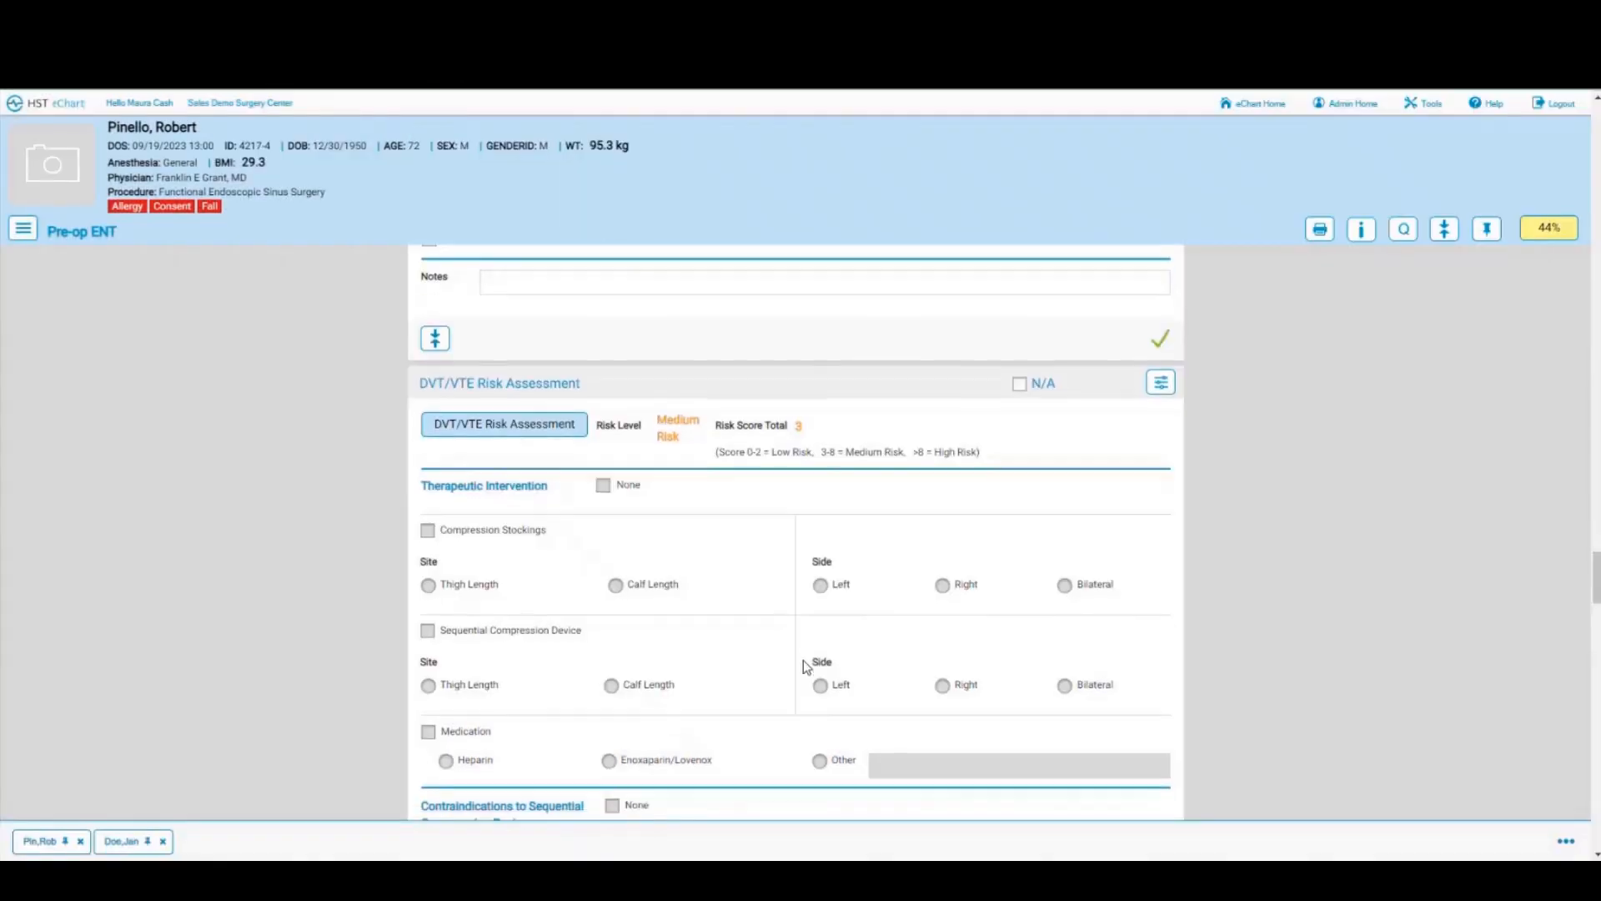
{"action": "scroll", "coordinate": [803, 659], "scroll_direction": "down", "scroll_amount": 6}
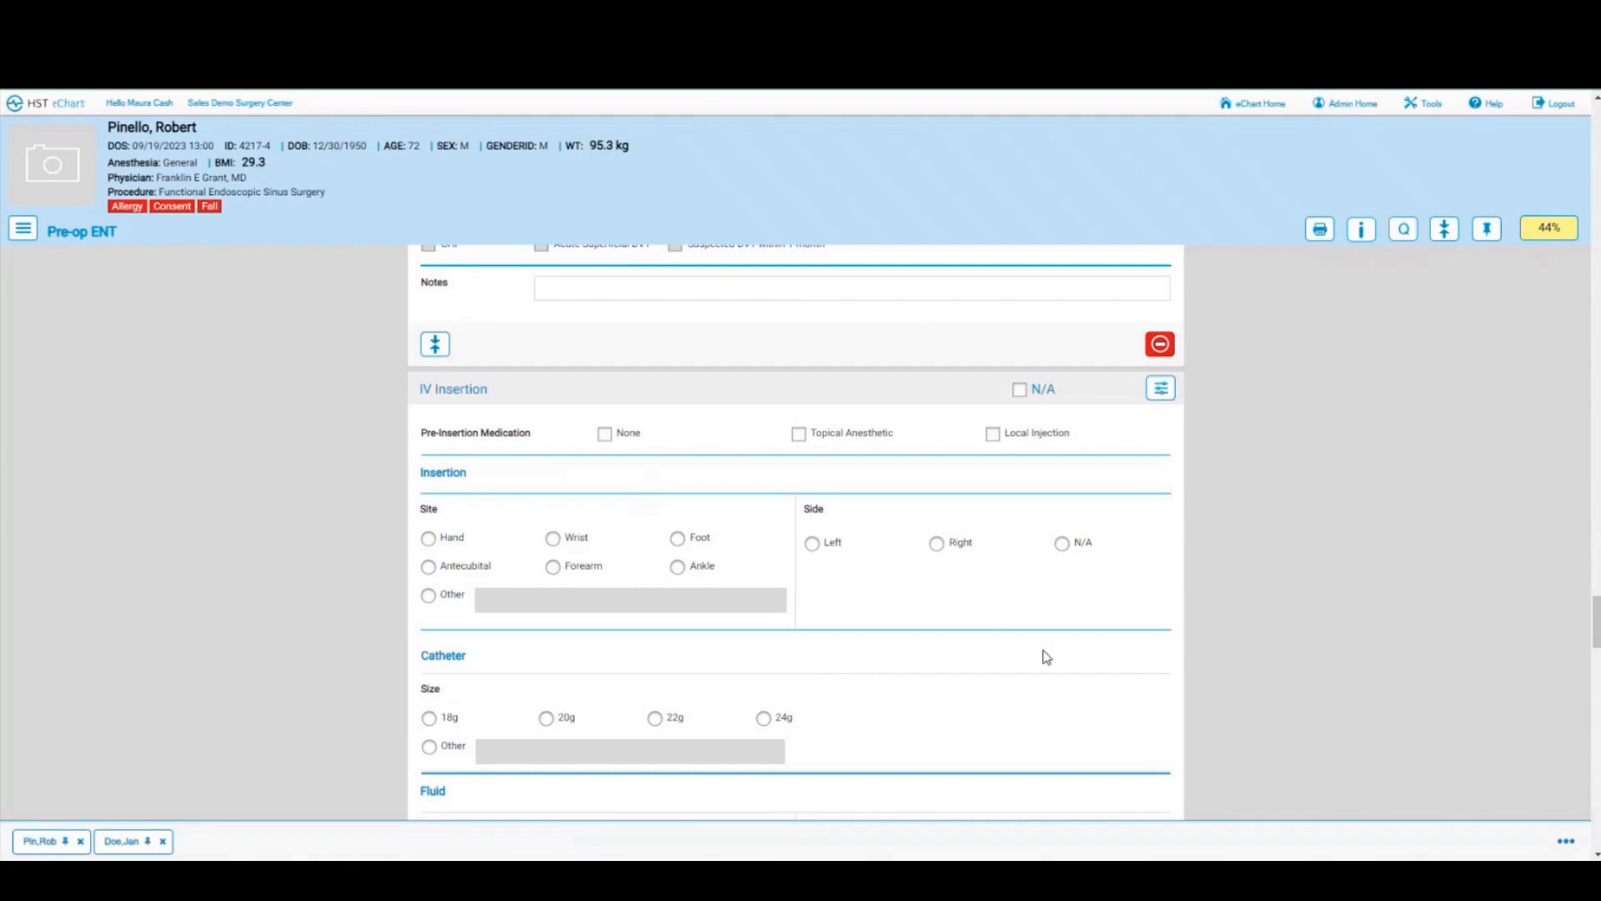
Step: Circle the front figure's right hand in red on the IV Placement diagram
{"action": "scroll", "coordinate": [1047, 656], "scroll_direction": "down", "scroll_amount": 2}
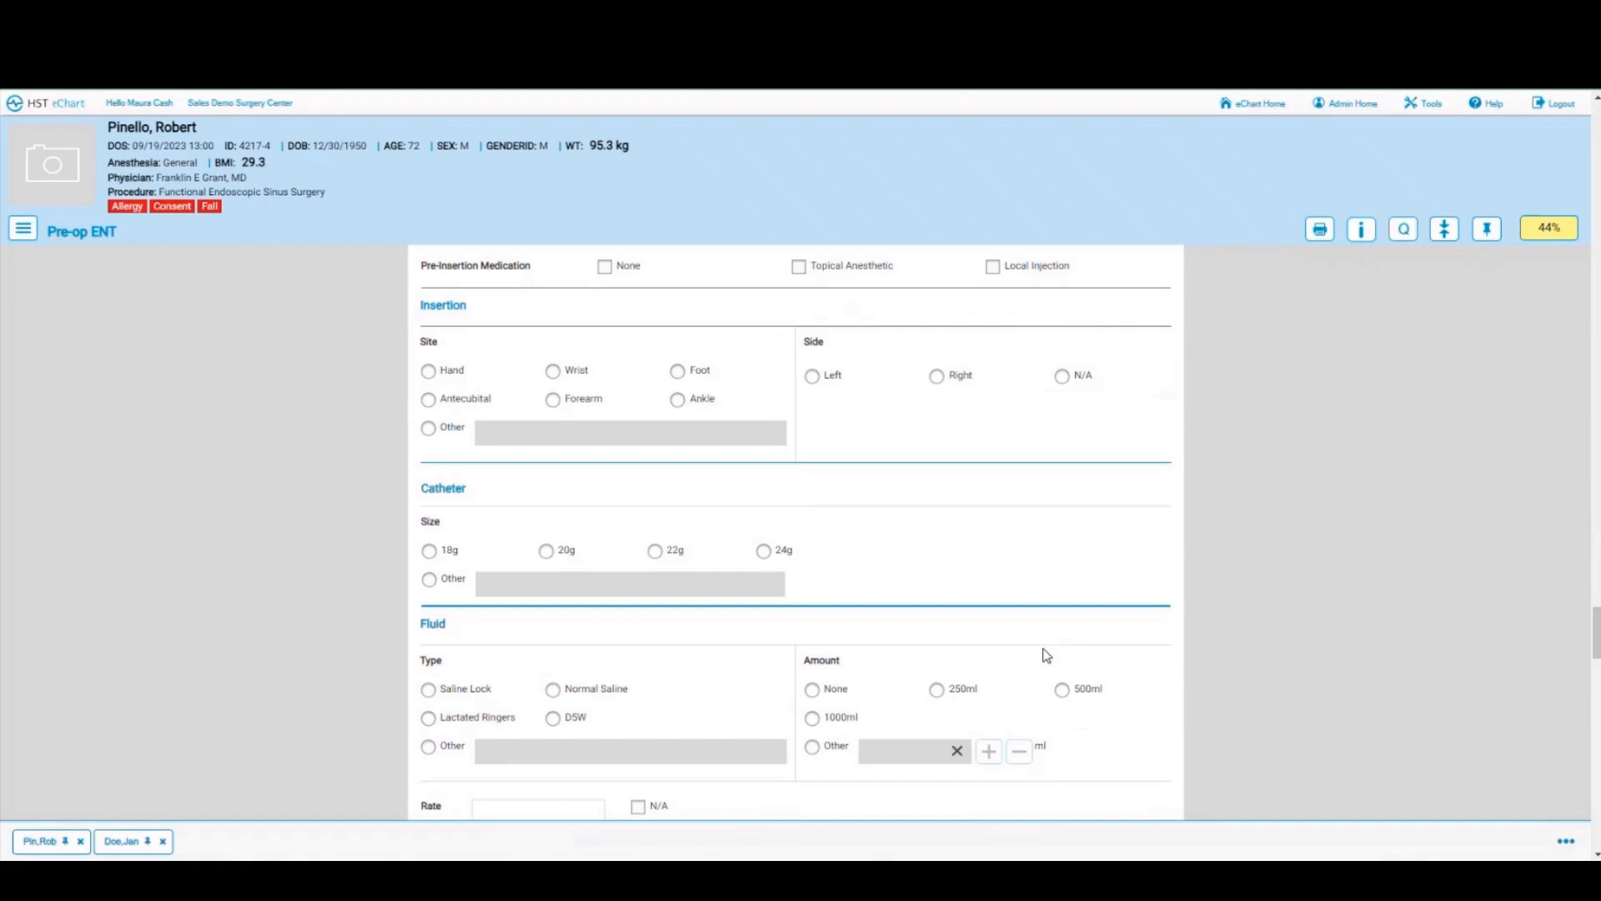
{"action": "scroll", "coordinate": [1155, 667], "scroll_direction": "down", "scroll_amount": 2}
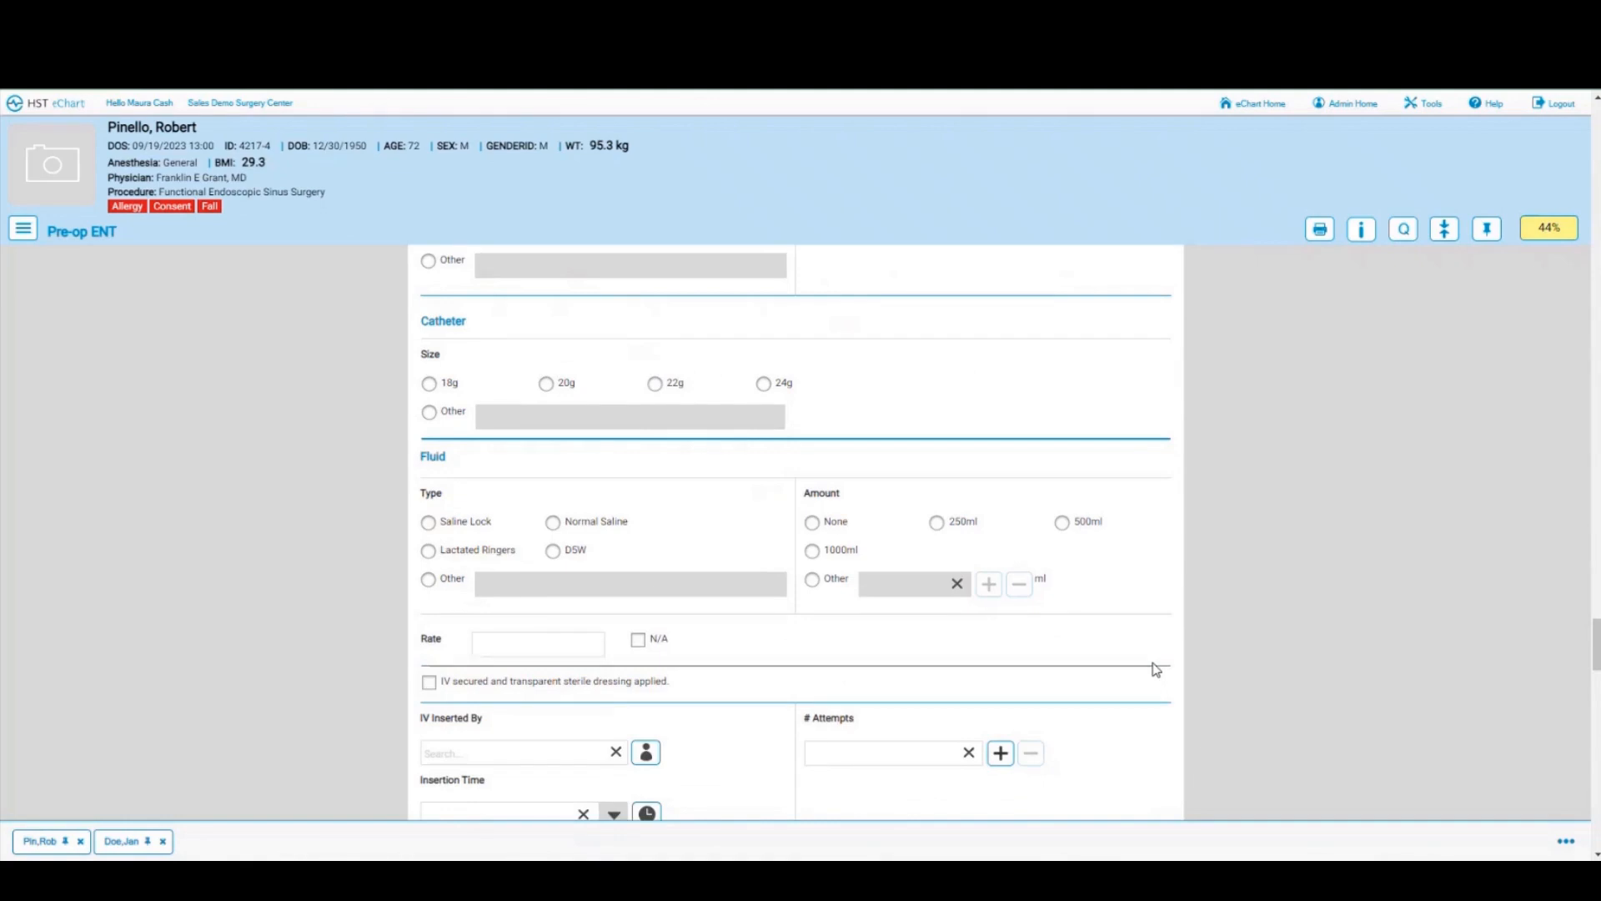
{"action": "scroll", "coordinate": [1154, 667], "scroll_direction": "down", "scroll_amount": 2}
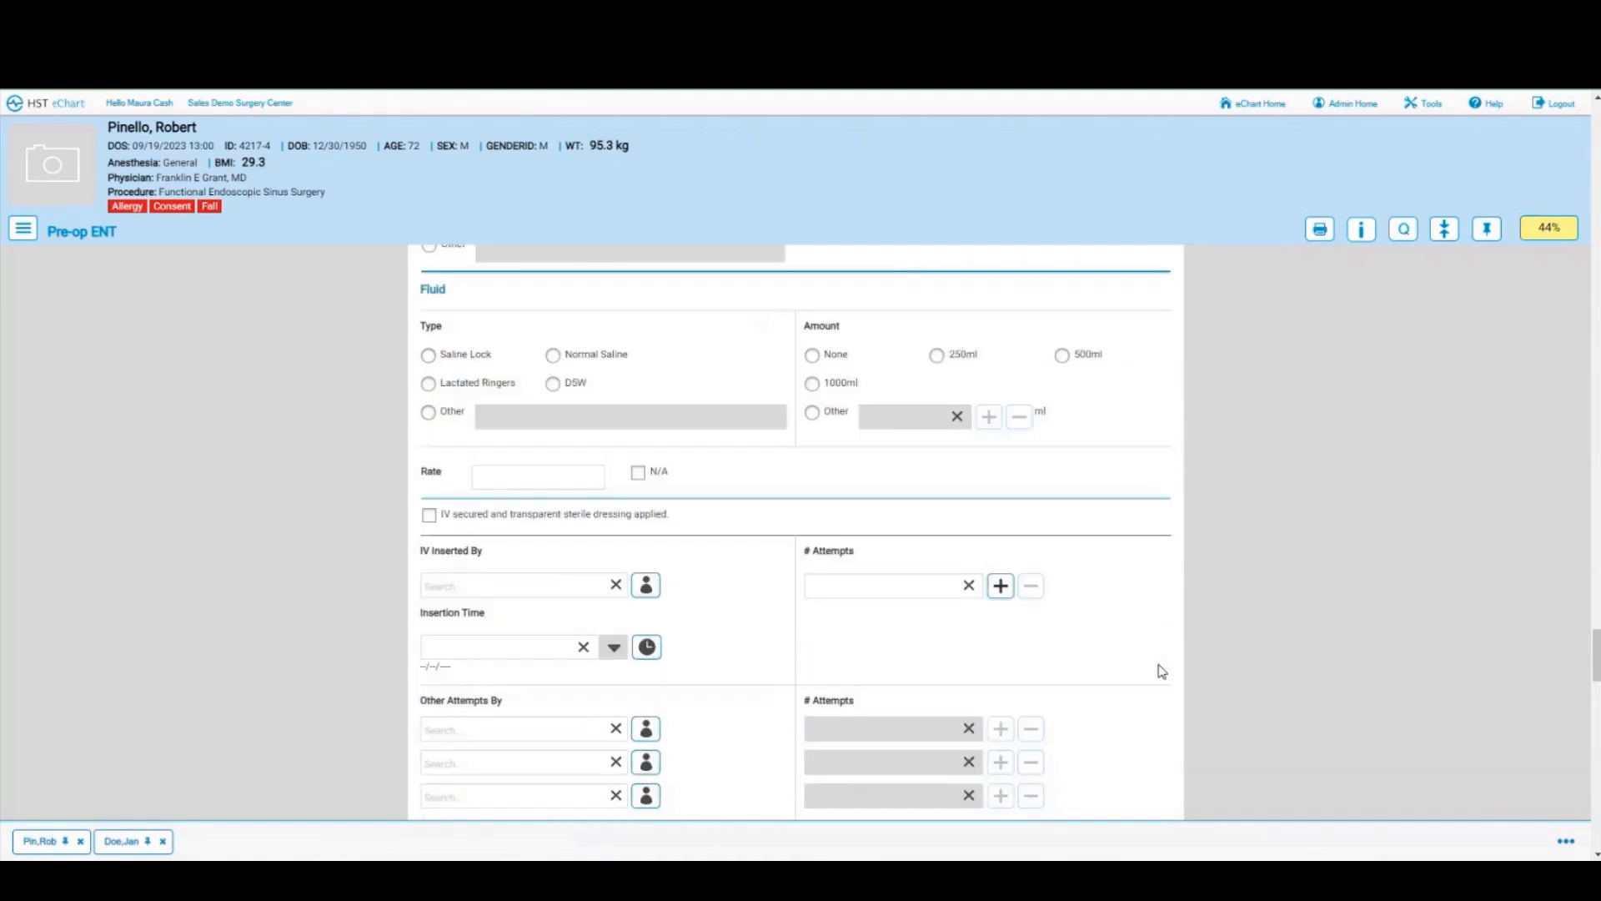
{"action": "scroll", "coordinate": [1162, 671], "scroll_direction": "down", "scroll_amount": 5}
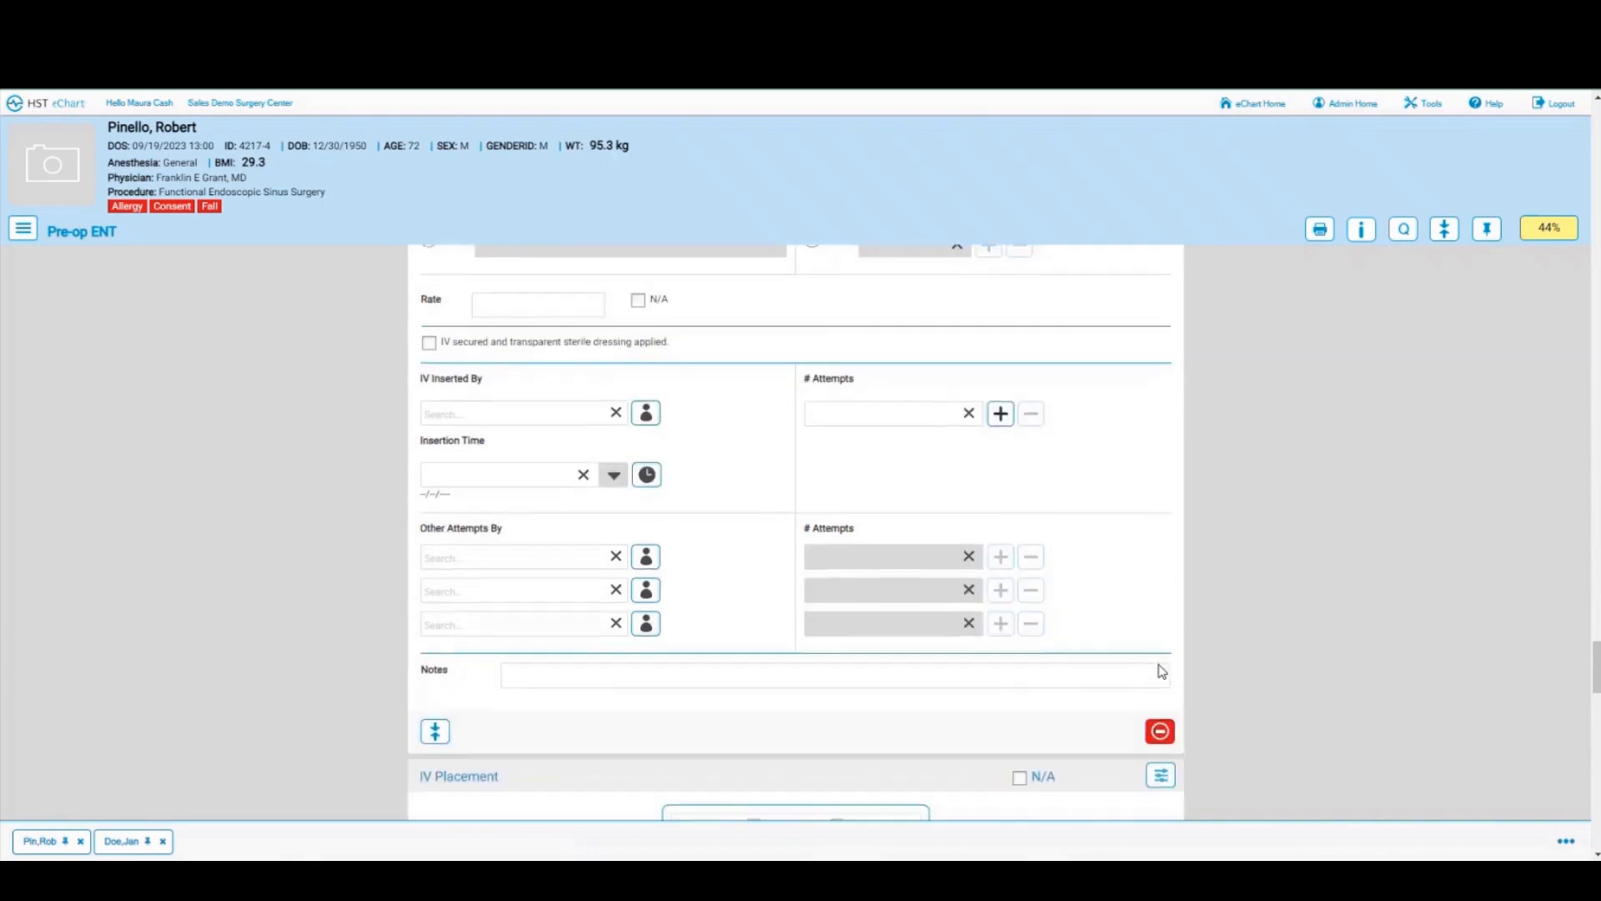
{"action": "scroll", "coordinate": [1161, 671], "scroll_direction": "down", "scroll_amount": 1}
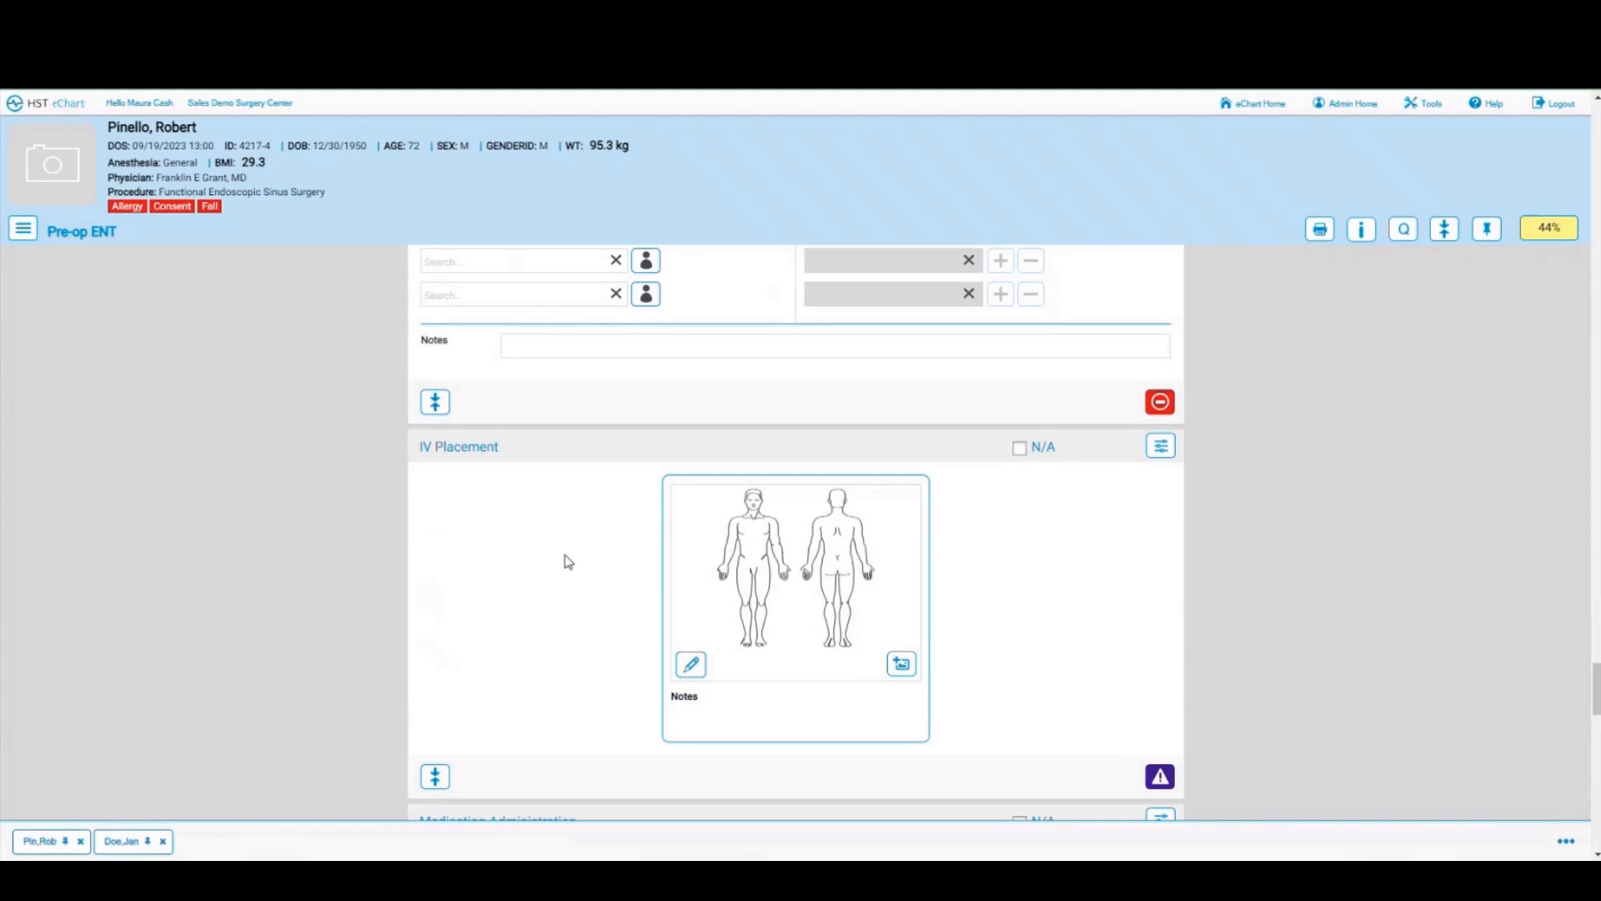
{"action": "left_click", "coordinate": [690, 665]}
{"action": "left_click", "coordinate": [948, 156]}
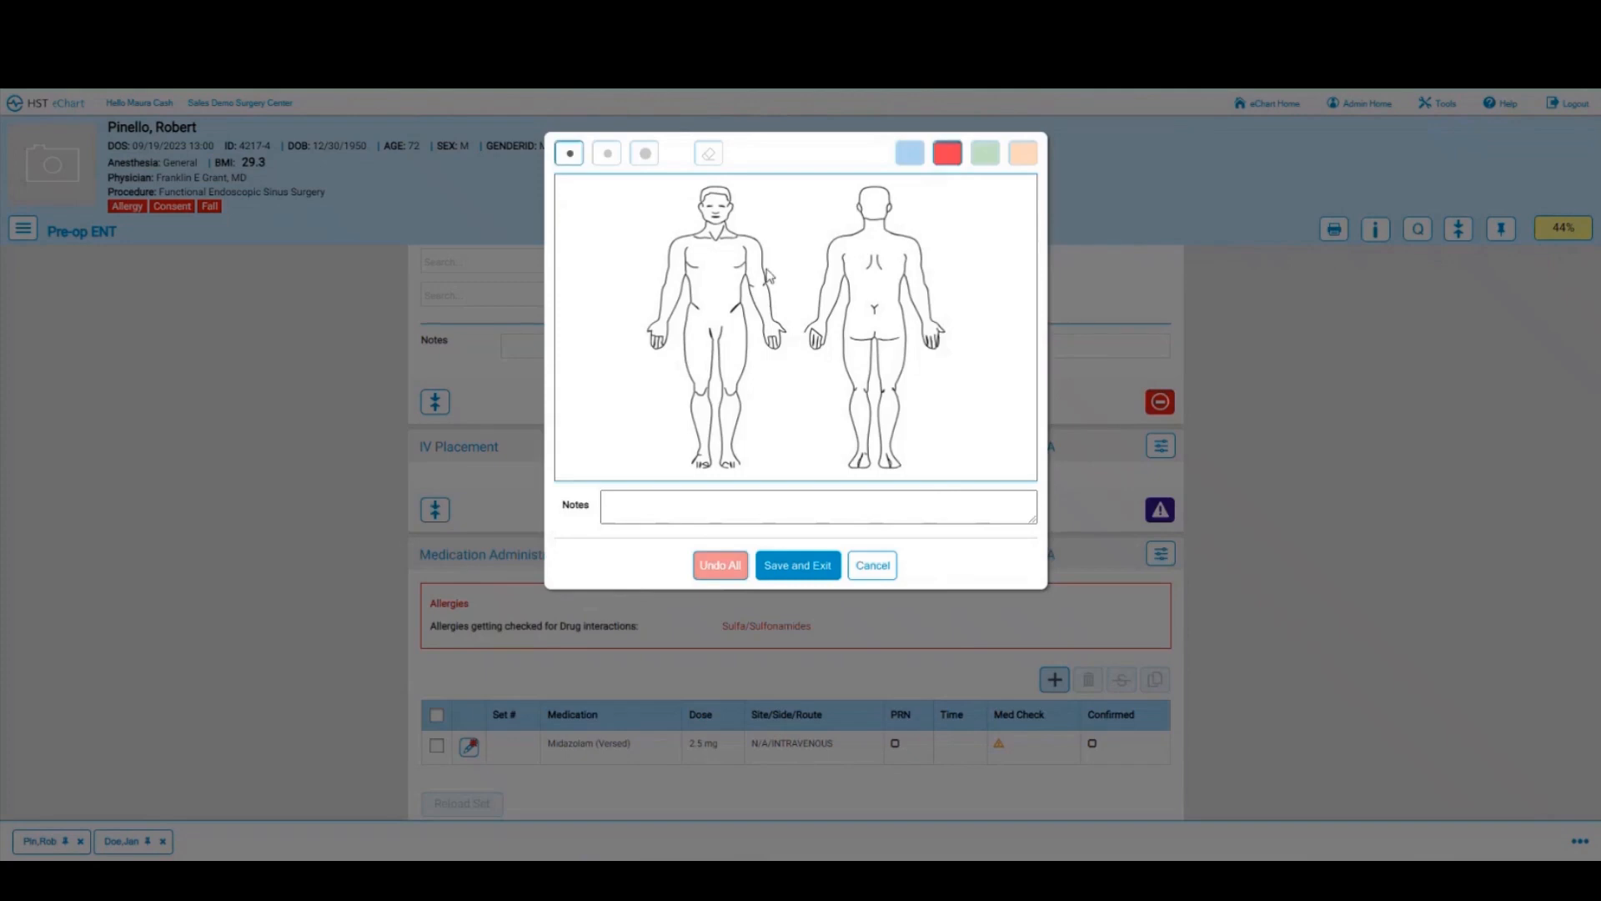
{"action": "mouse_move", "coordinate": [667, 325]}
{"action": "left_mouse_down"}
{"action": "mouse_move", "coordinate": [653, 322]}
{"action": "mouse_move", "coordinate": [667, 324]}
{"action": "left_mouse_up"}
{"action": "left_click", "coordinate": [788, 573]}
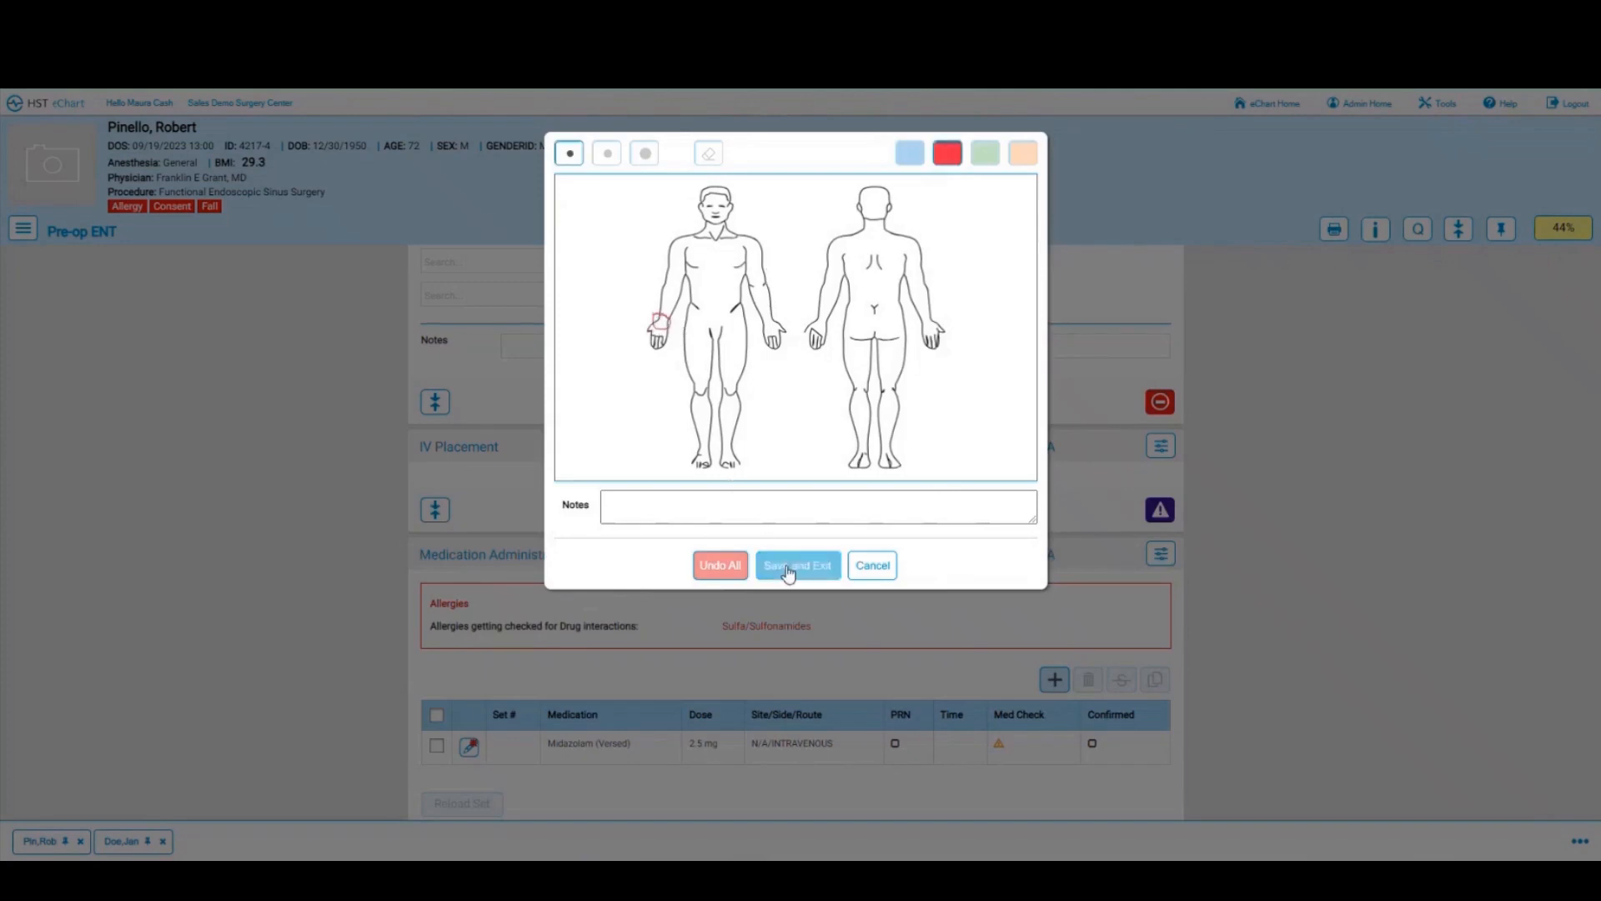
Step: Add blue marks on the back figure's left hand and right arm, then save the diagram
{"action": "left_click", "coordinate": [910, 154]}
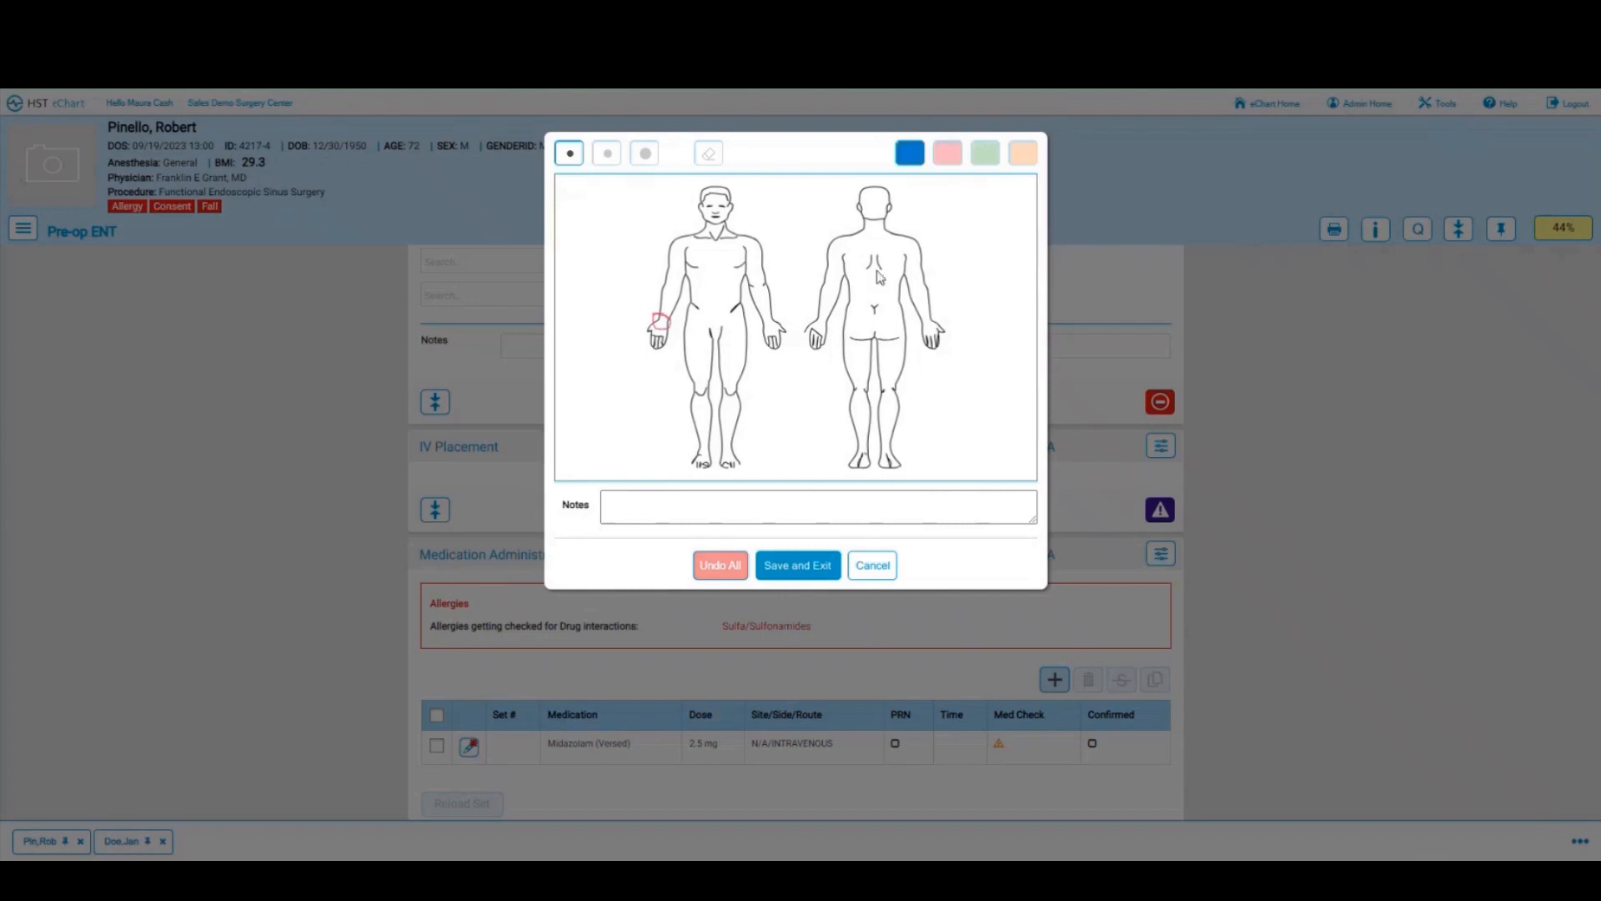
{"action": "mouse_move", "coordinate": [939, 291]}
{"action": "left_mouse_down"}
{"action": "mouse_move", "coordinate": [906, 327]}
{"action": "mouse_move", "coordinate": [934, 322]}
{"action": "left_mouse_up"}
{"action": "mouse_move", "coordinate": [817, 282]}
{"action": "left_mouse_down"}
{"action": "mouse_move", "coordinate": [840, 311]}
{"action": "mouse_move", "coordinate": [820, 312]}
{"action": "left_mouse_up"}
{"action": "left_click", "coordinate": [796, 562]}
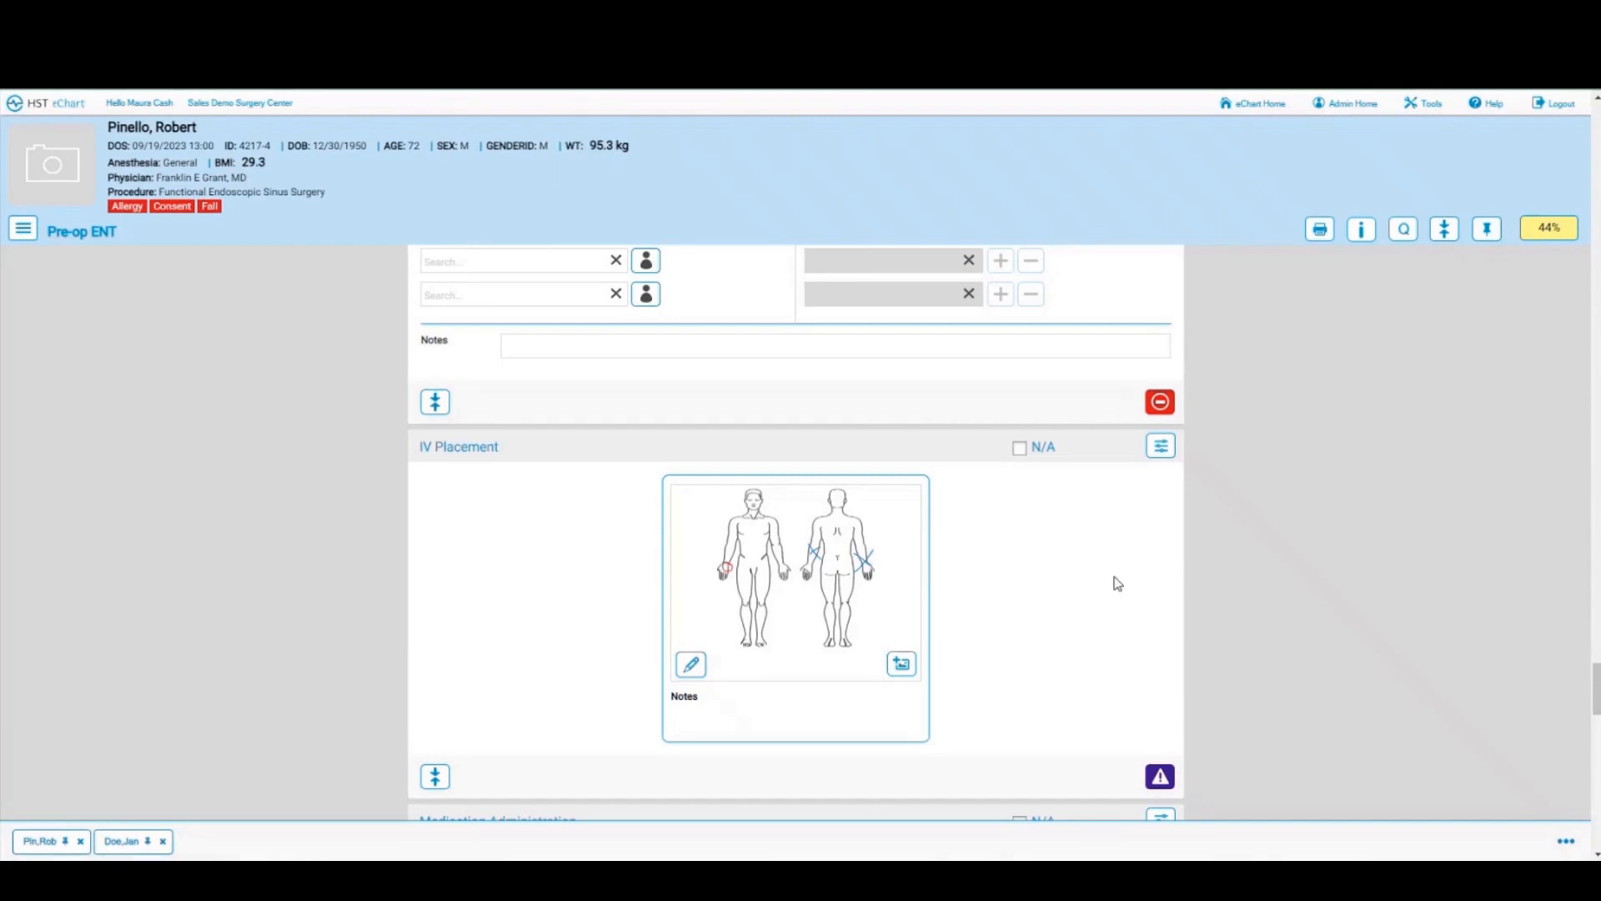
Step: Open the Midazolam row's administration details and close them without saving
{"action": "scroll", "coordinate": [1118, 583], "scroll_direction": "down", "scroll_amount": 2}
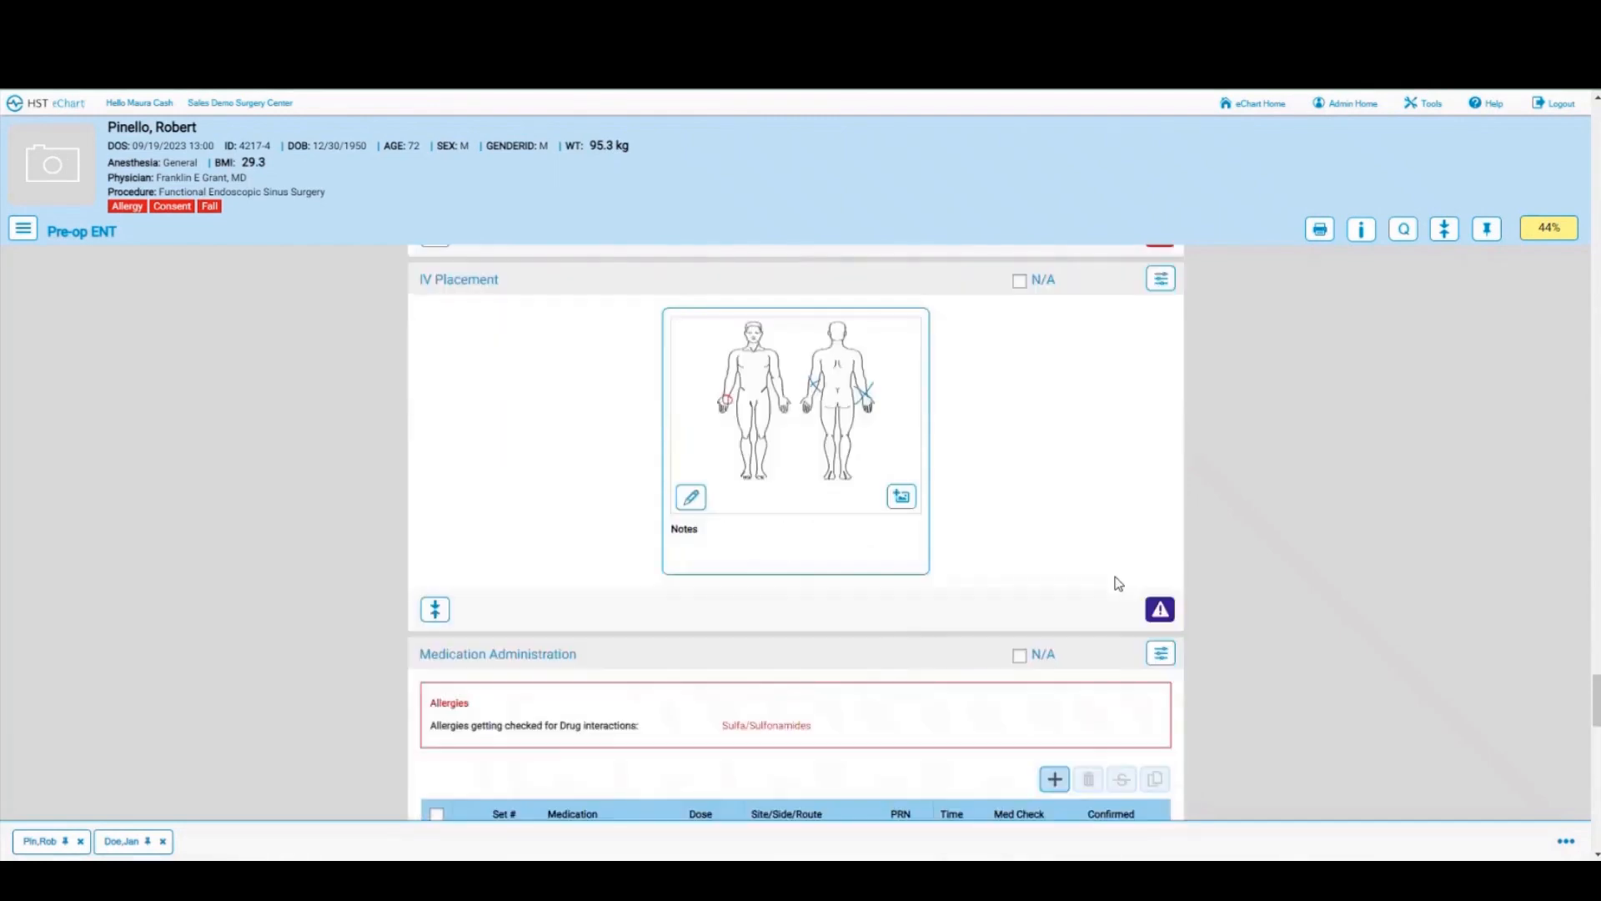
{"action": "scroll", "coordinate": [1048, 543], "scroll_direction": "down", "scroll_amount": 3}
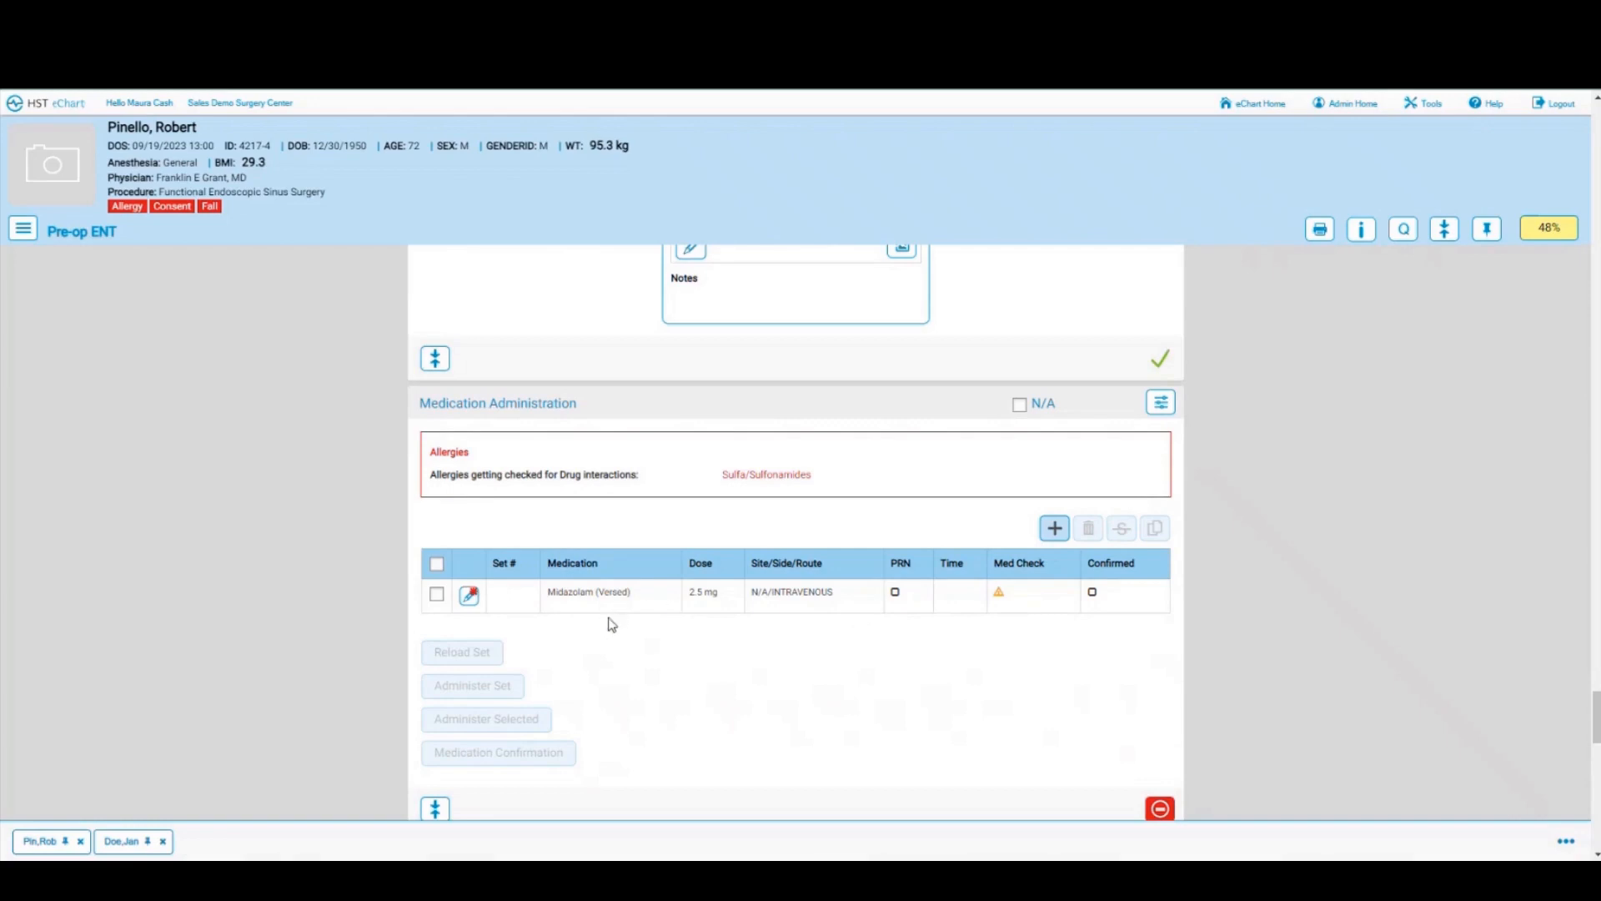
{"action": "left_click", "coordinate": [435, 597]}
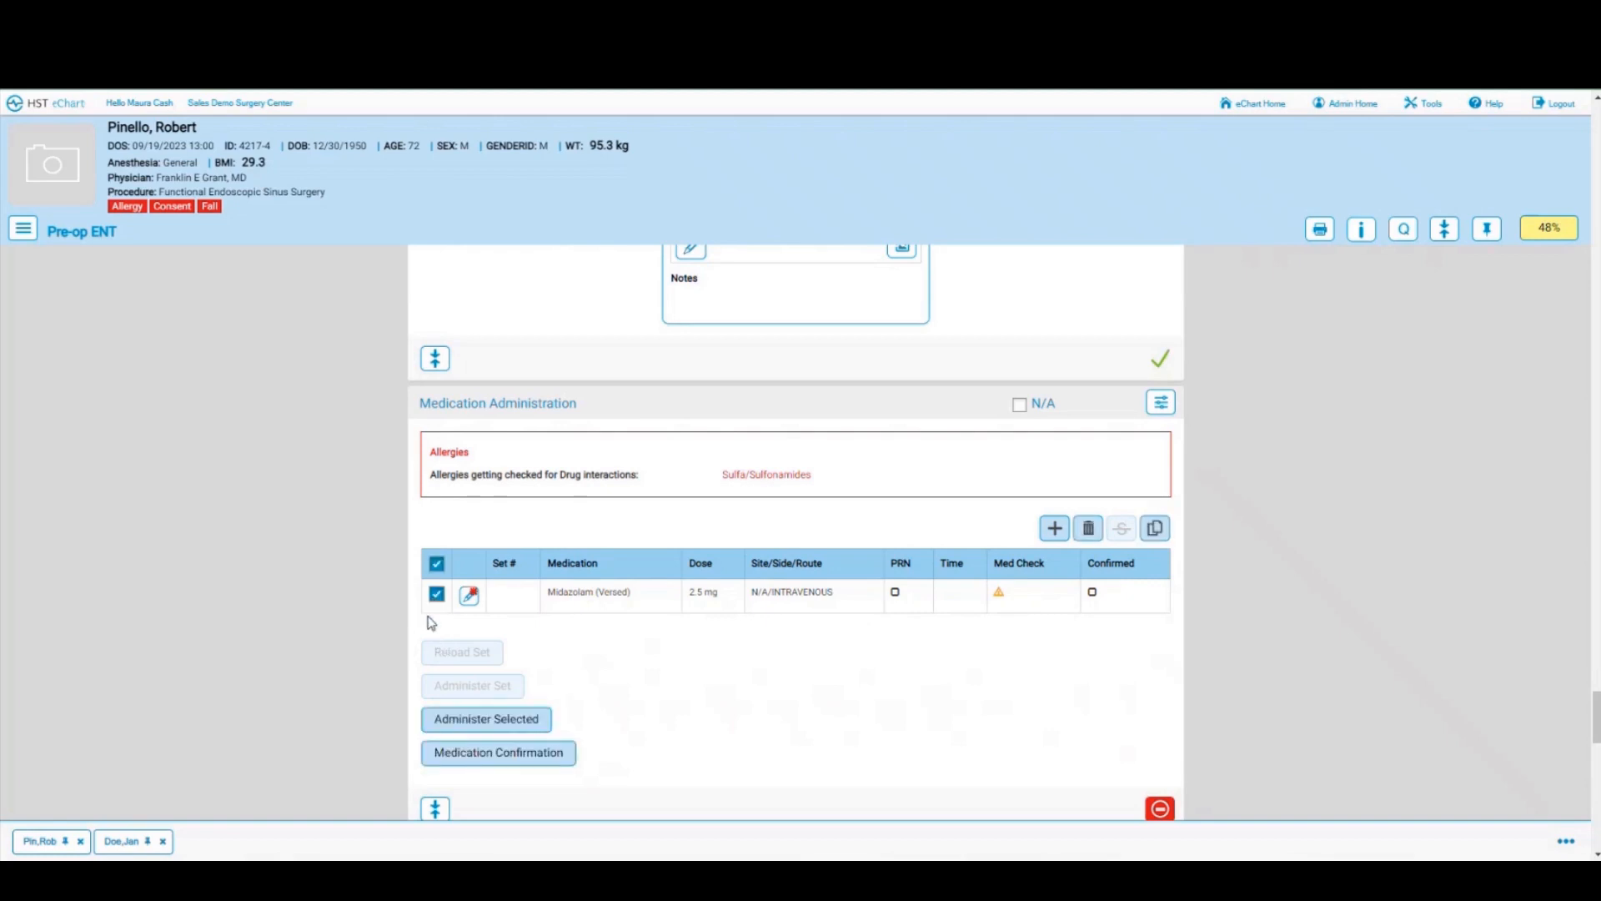
{"action": "left_click", "coordinate": [457, 722]}
{"action": "left_click", "coordinate": [437, 595]}
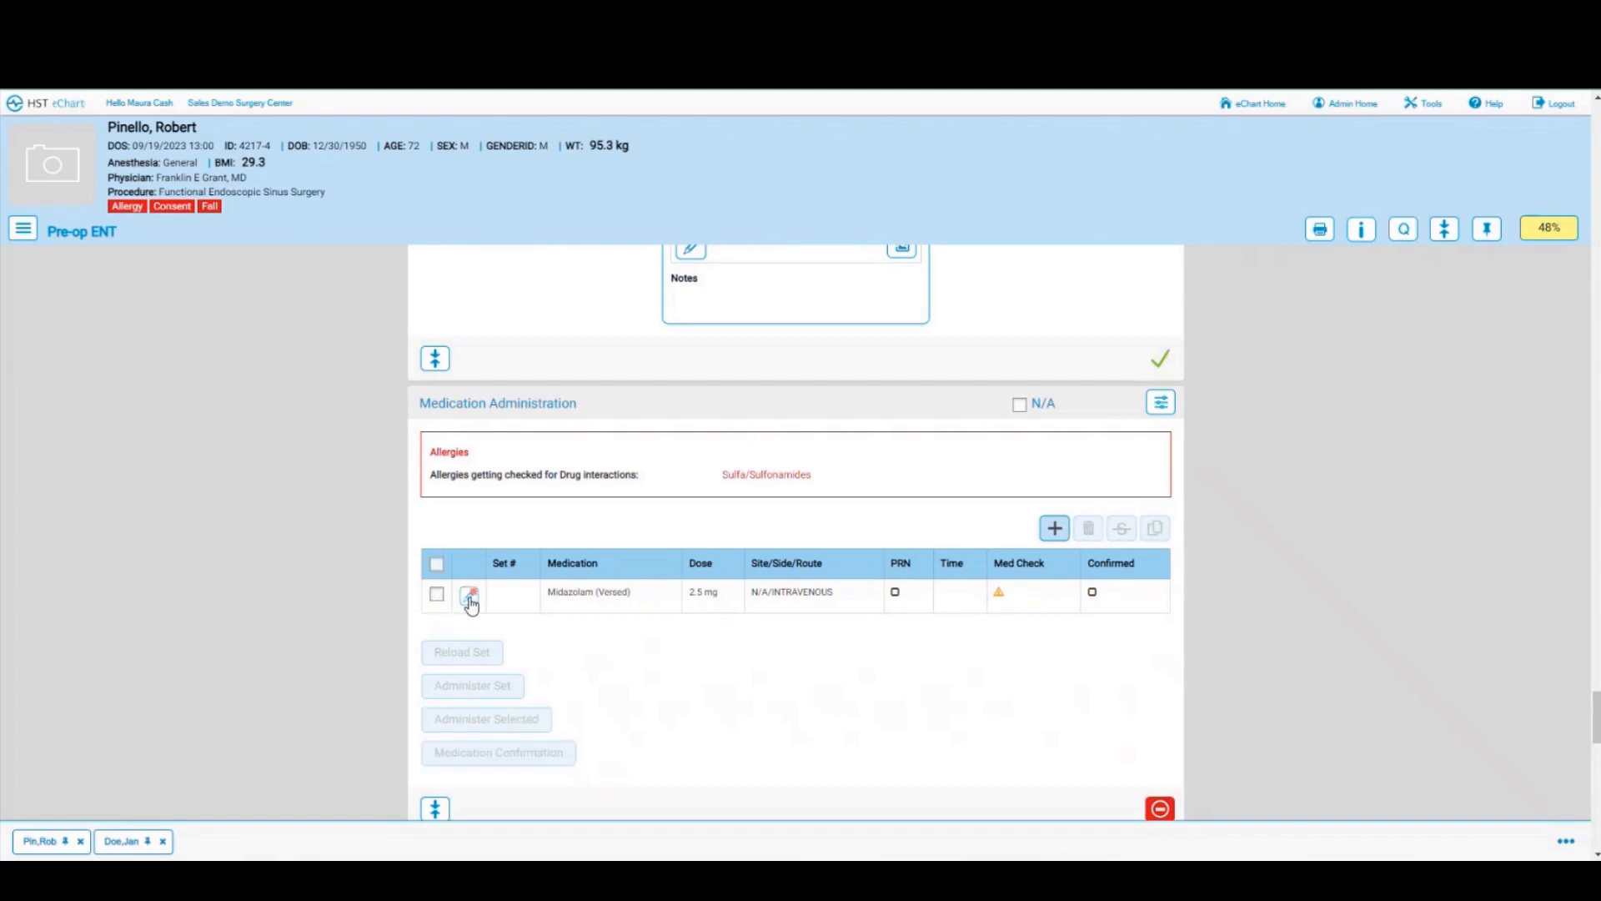
{"action": "left_click", "coordinate": [469, 596]}
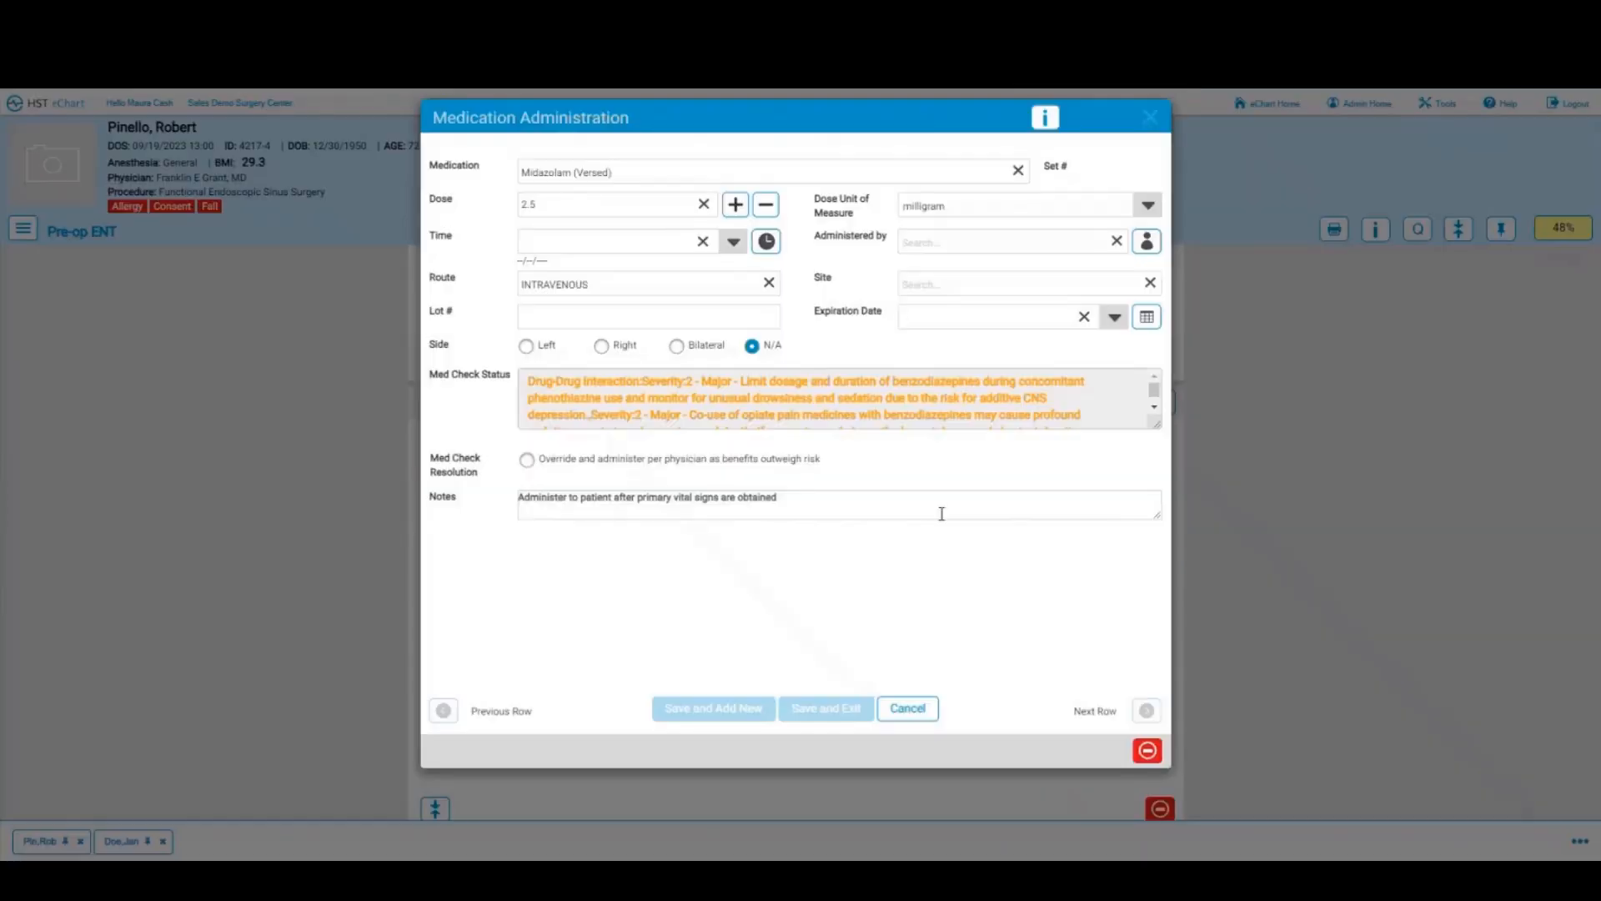
{"action": "left_click", "coordinate": [913, 719]}
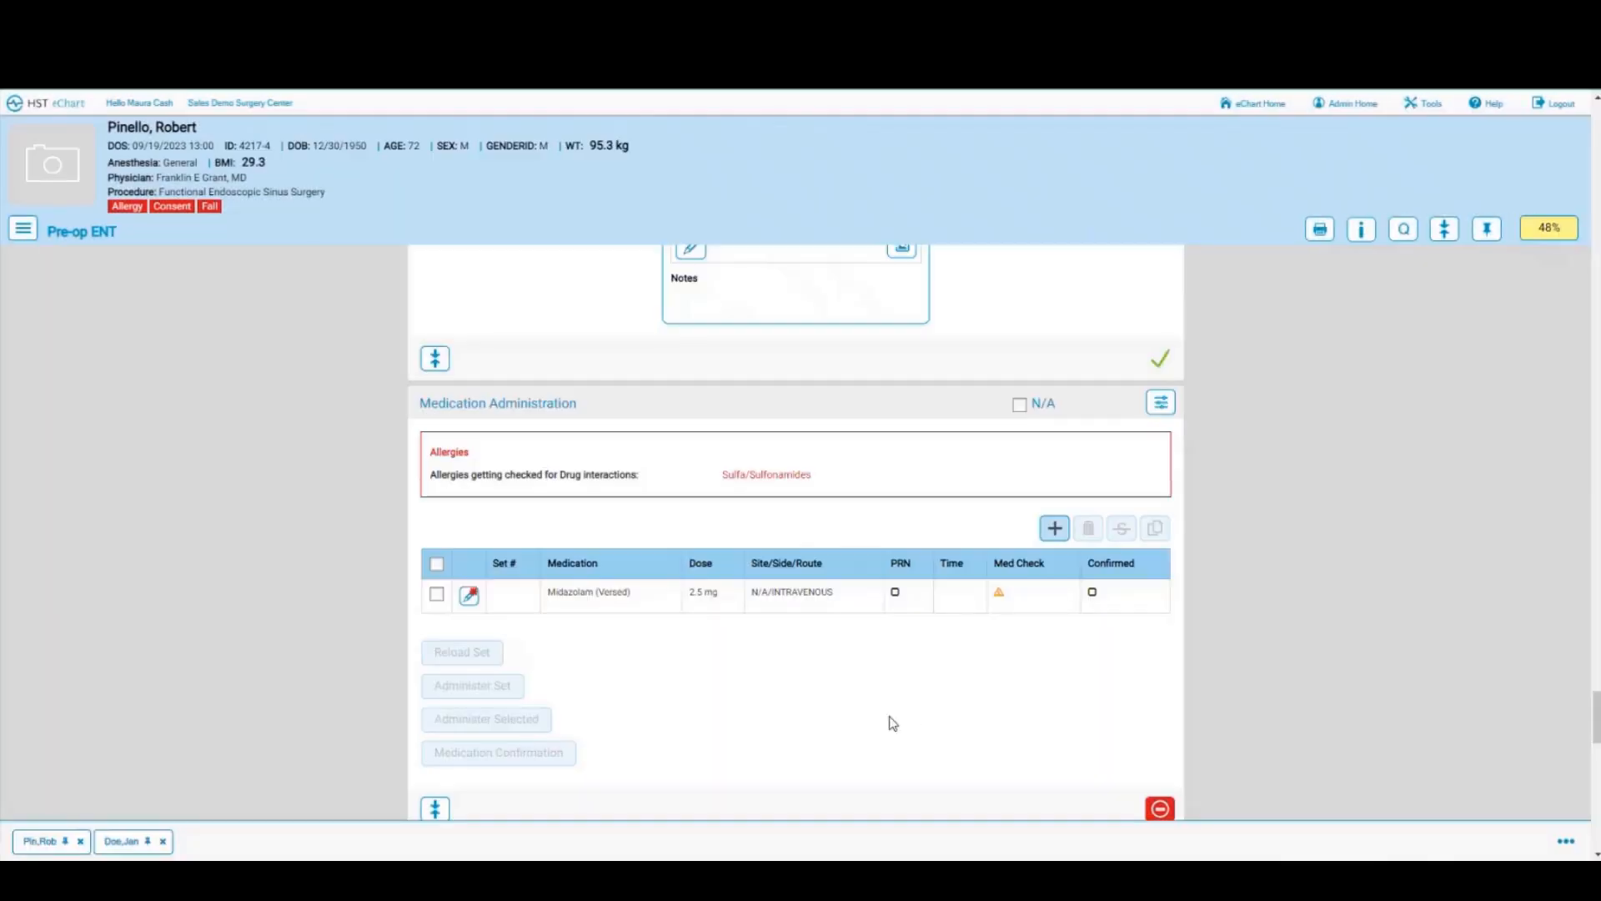
Step: Administer the selected Midazolam (Versed) 2.5 mg dose without medication confirmation
{"action": "left_click", "coordinate": [436, 595]}
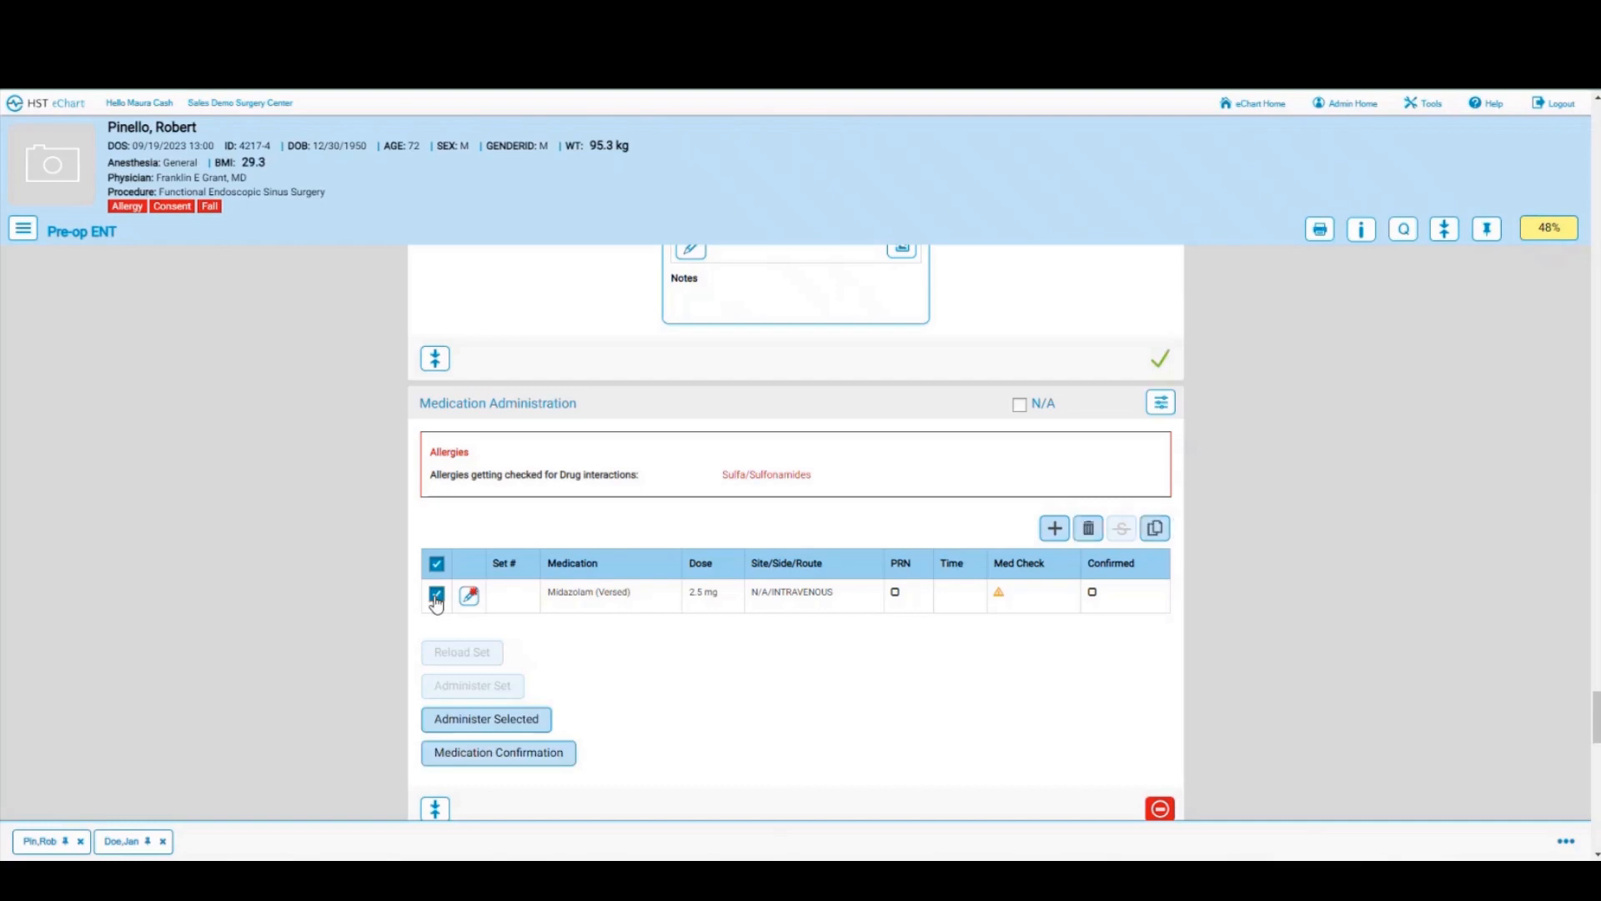
{"action": "left_click", "coordinate": [542, 749]}
{"action": "left_click", "coordinate": [477, 757]}
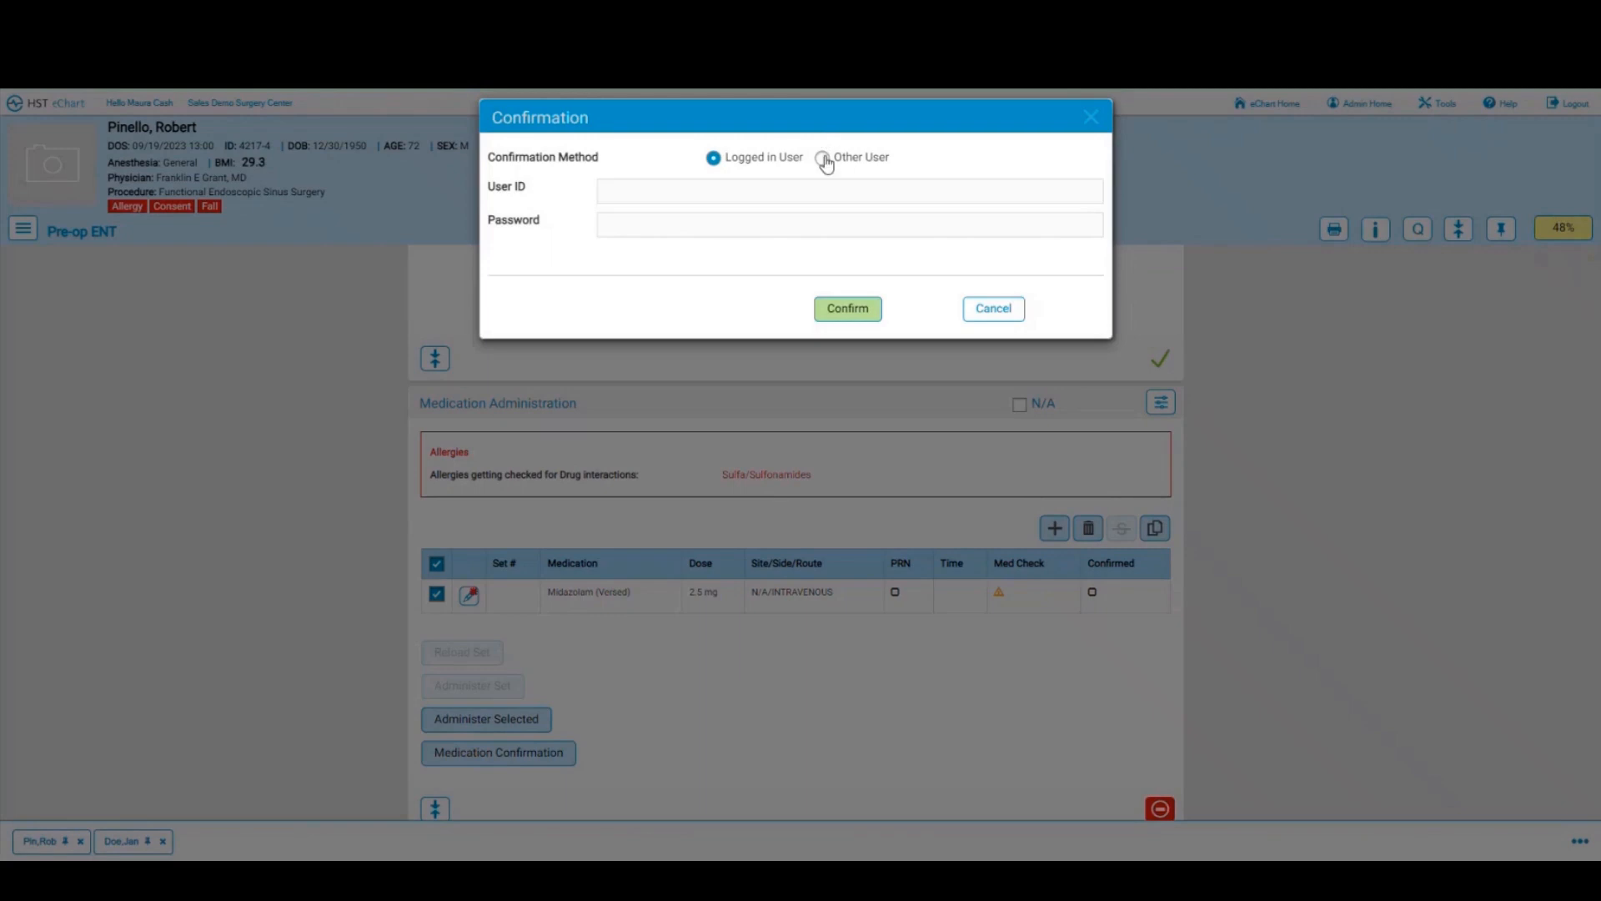
{"action": "left_click", "coordinate": [822, 159]}
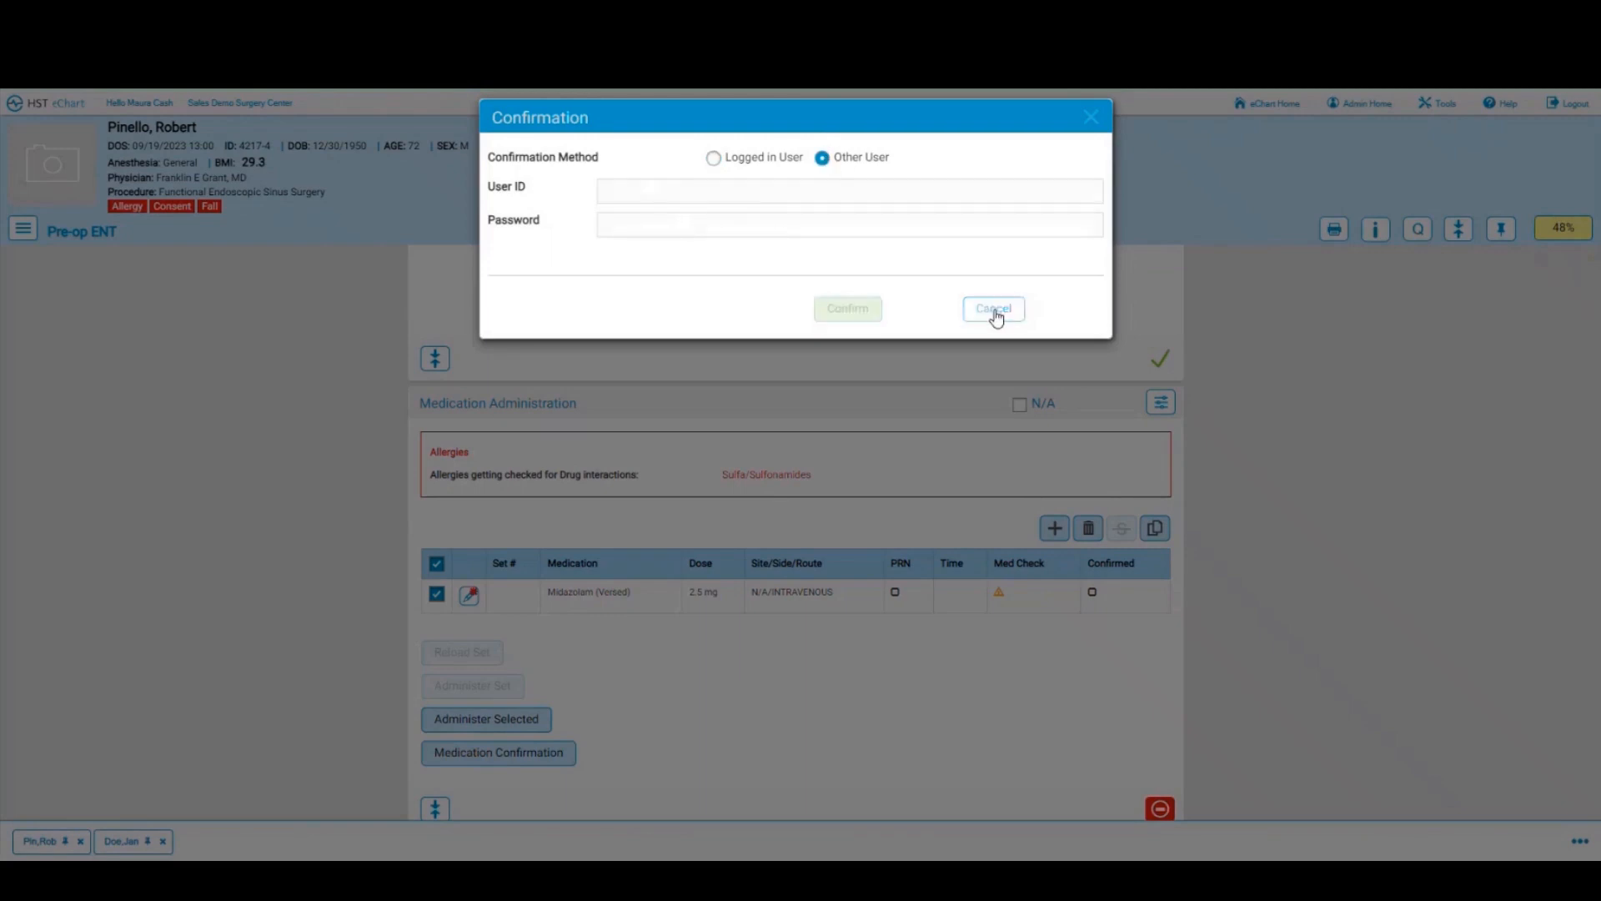
{"action": "left_click", "coordinate": [994, 311]}
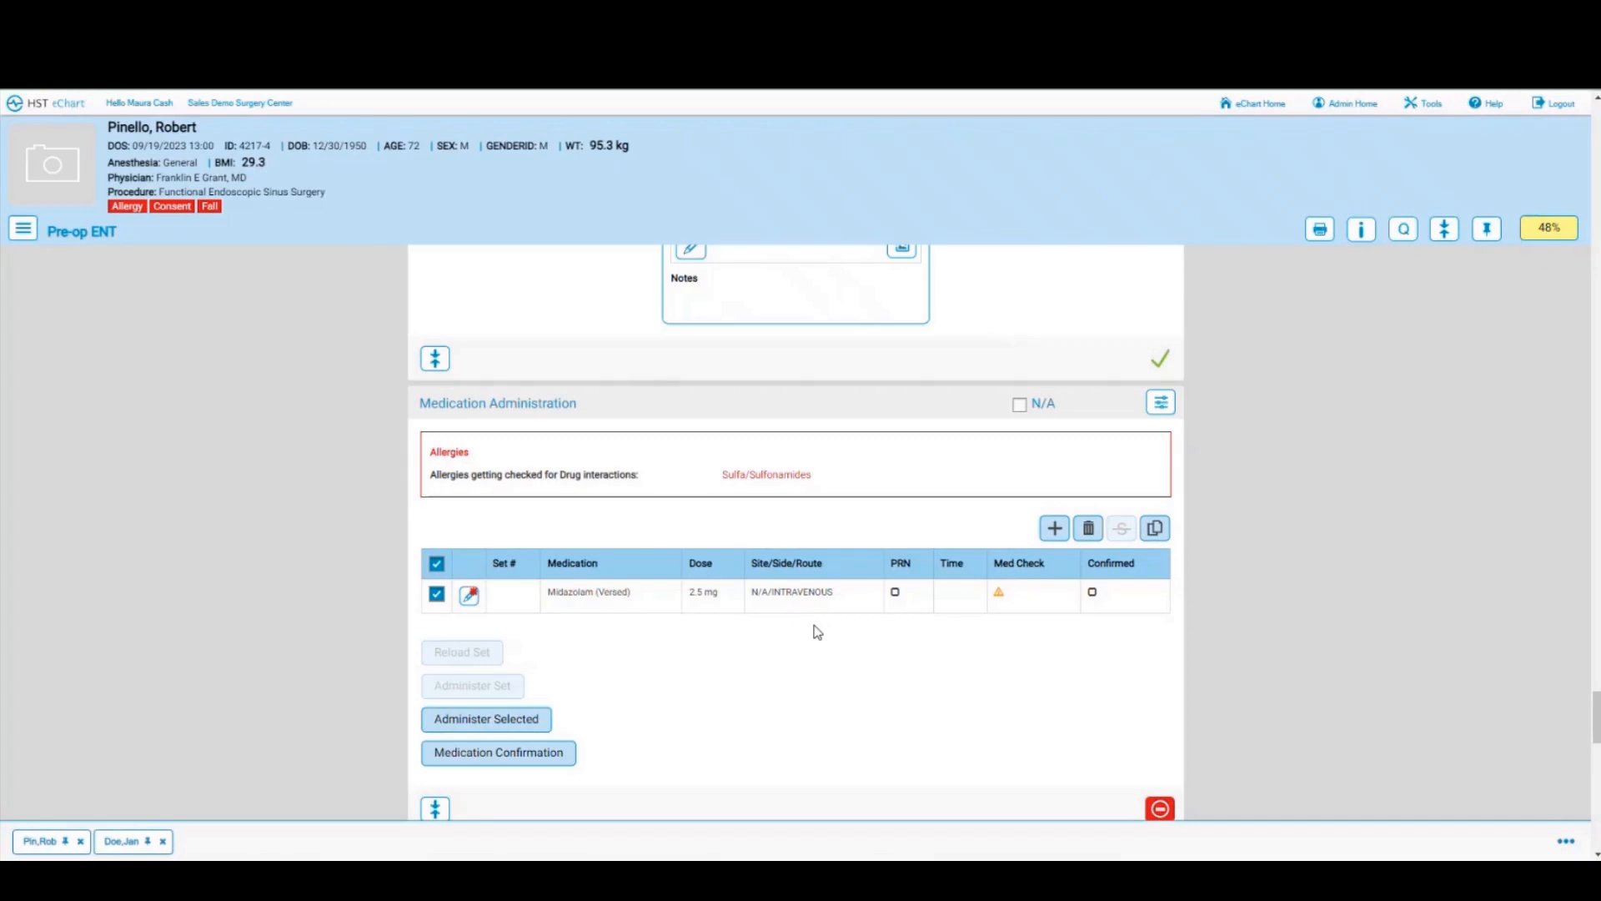
{"action": "left_click", "coordinate": [524, 722]}
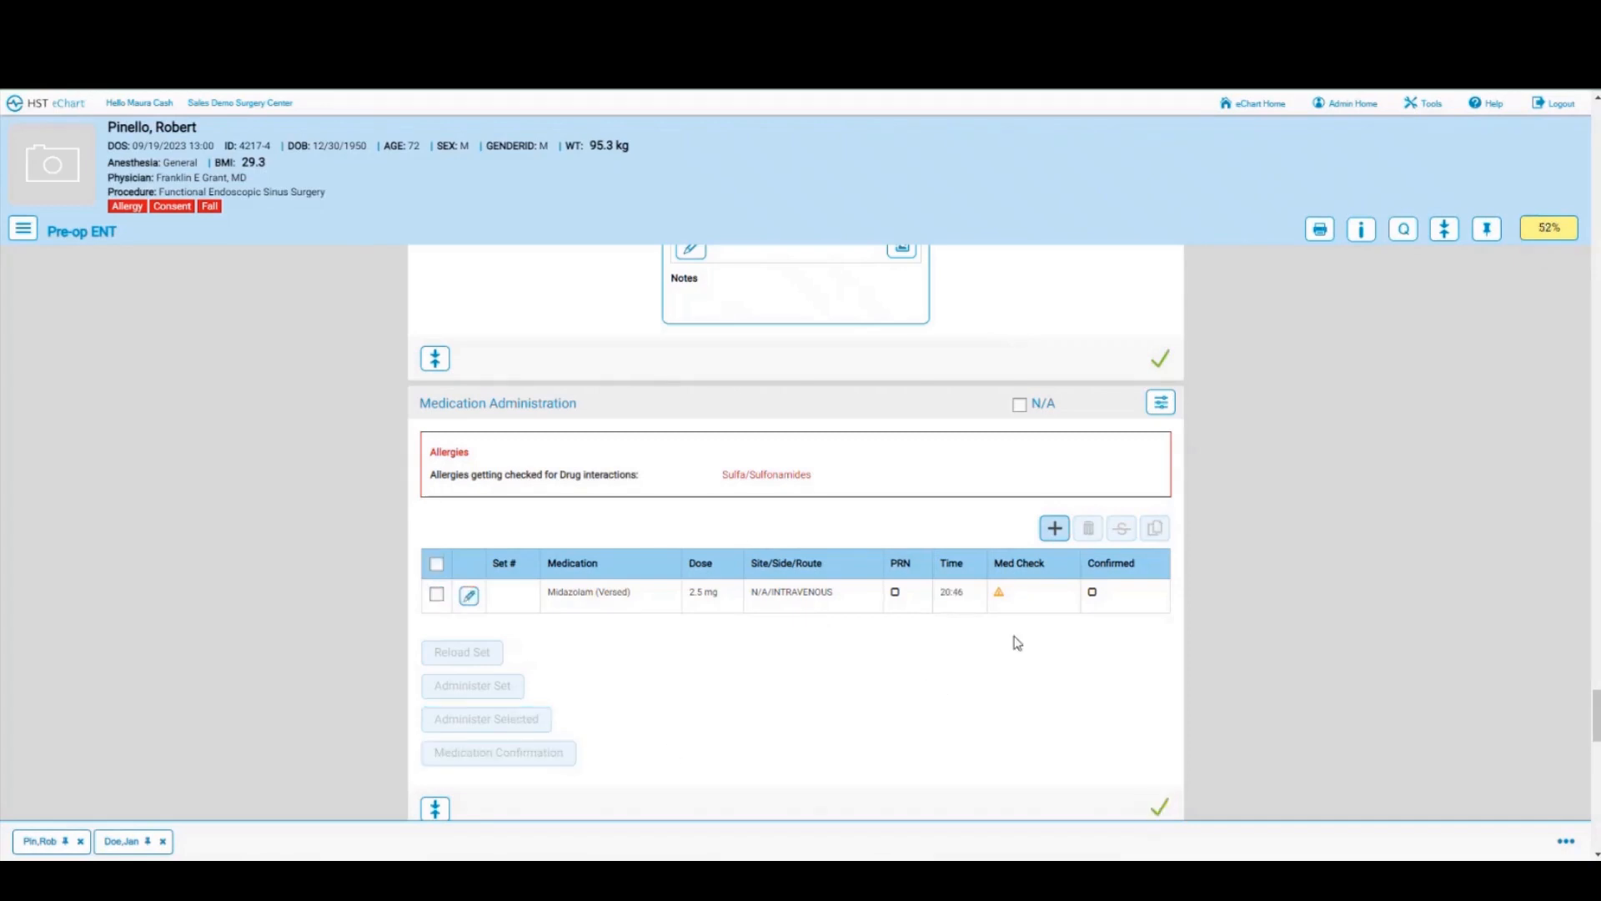
Step: Tick all eight Surgical Safety Checklist items, from patient identity to pre-surgical assessment complete
{"action": "scroll", "coordinate": [925, 682], "scroll_direction": "down", "scroll_amount": 5}
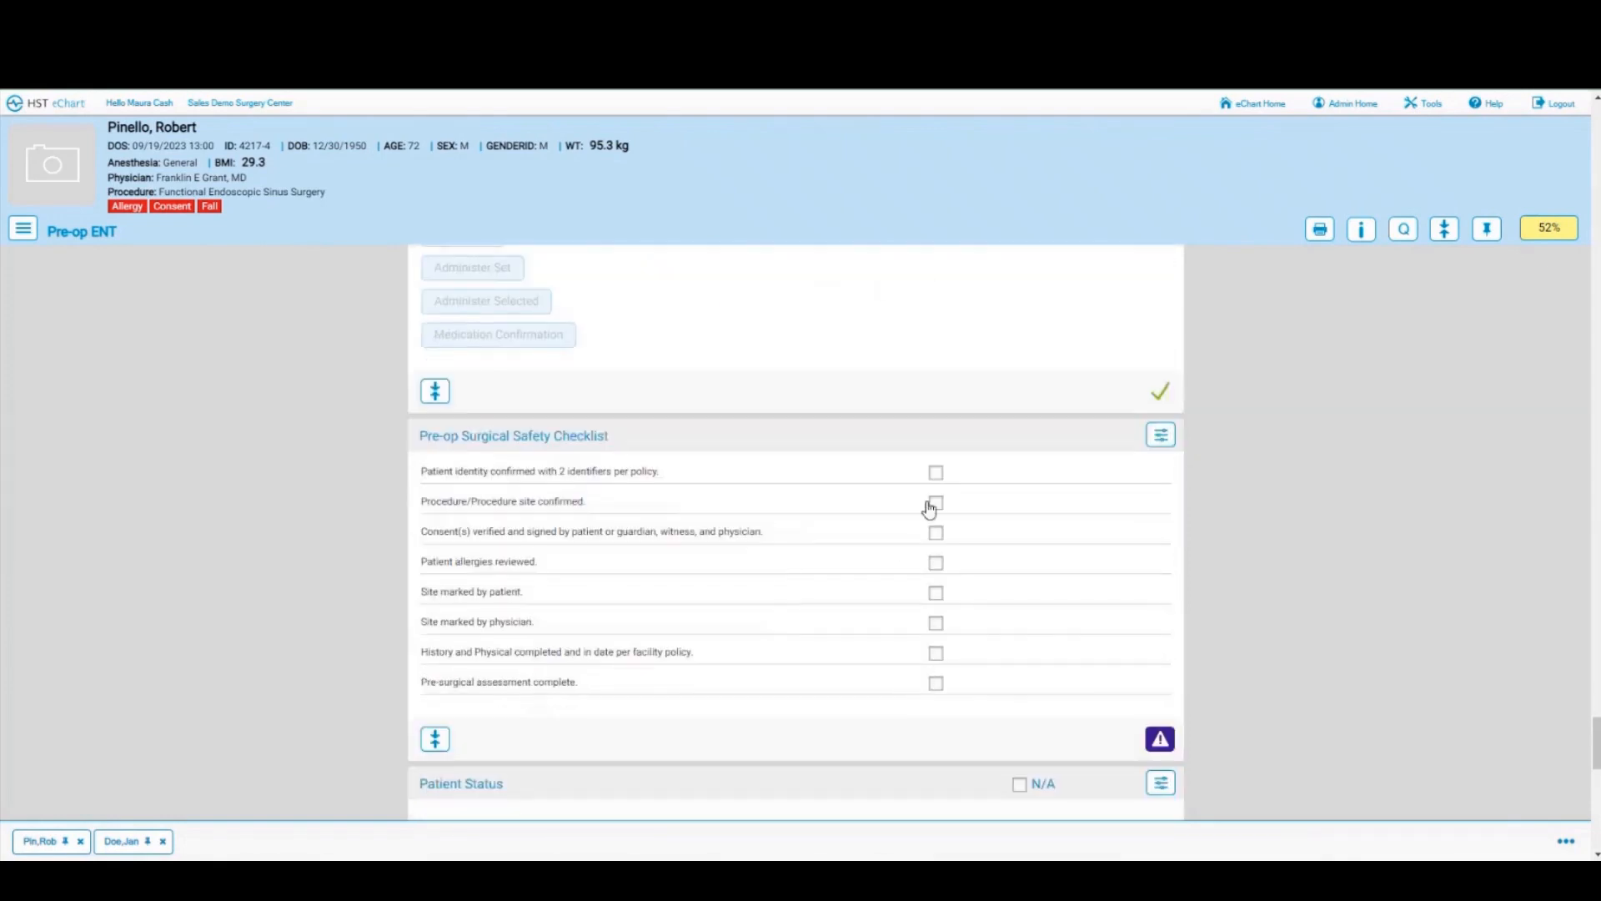
{"action": "left_click", "coordinate": [936, 472]}
{"action": "left_click", "coordinate": [935, 502]}
{"action": "left_click", "coordinate": [936, 532]}
{"action": "left_click", "coordinate": [935, 562]}
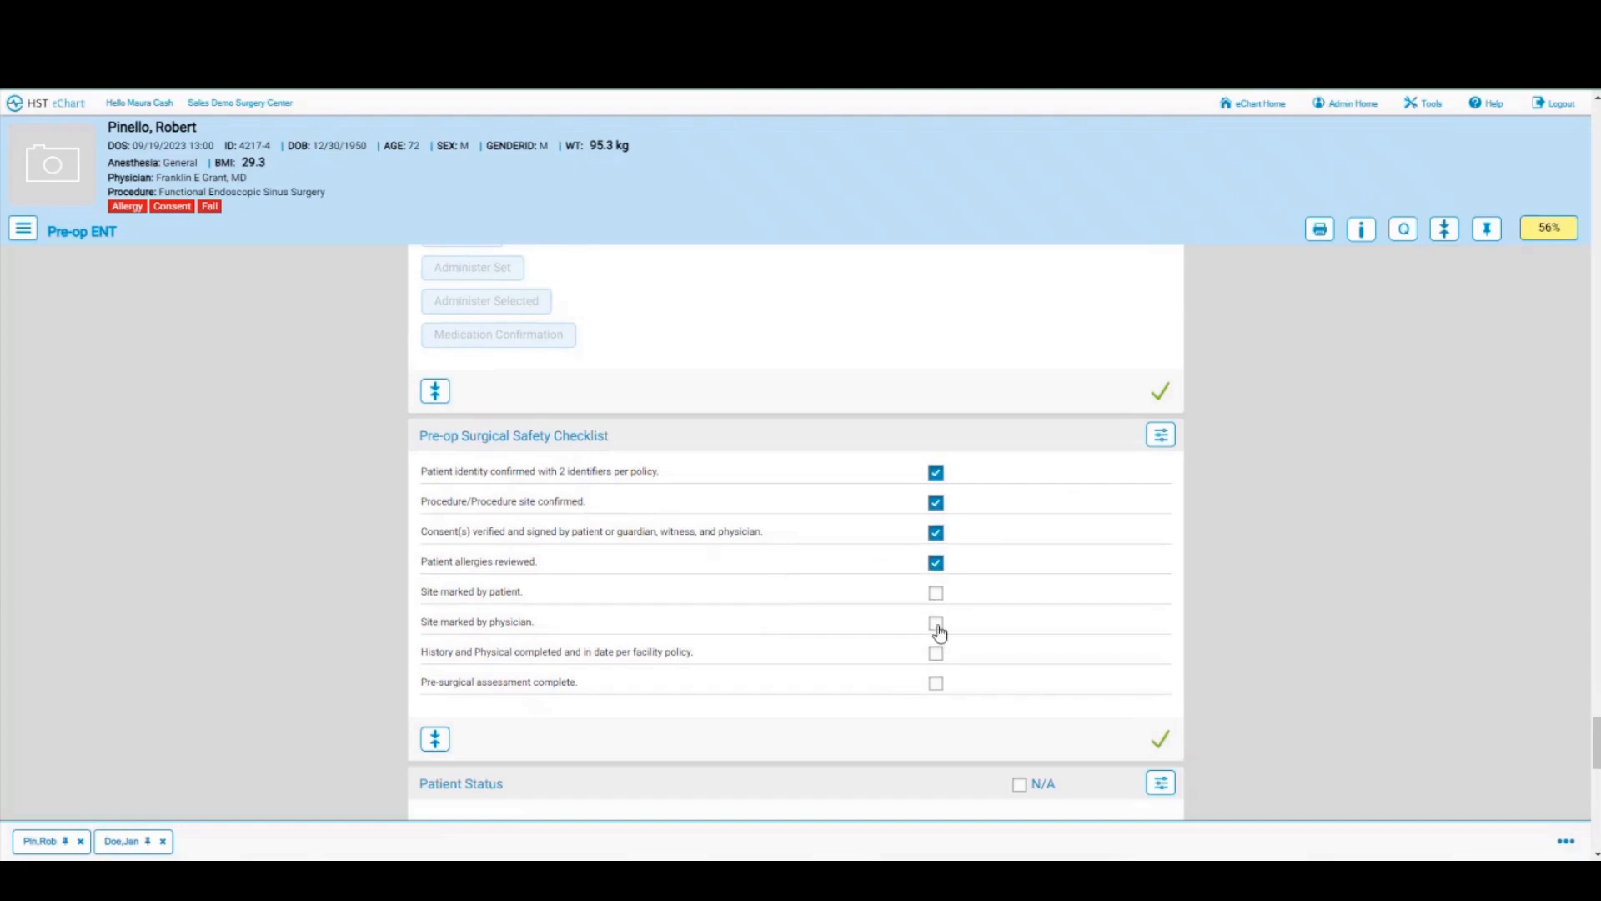
{"action": "left_click", "coordinate": [935, 623]}
{"action": "left_click", "coordinate": [936, 592]}
{"action": "left_click", "coordinate": [936, 652]}
{"action": "left_click", "coordinate": [935, 682]}
Step: Mark the patient's status as Ready, discarding an extra unfinished status entry
{"action": "scroll", "coordinate": [799, 638], "scroll_direction": "down", "scroll_amount": 3}
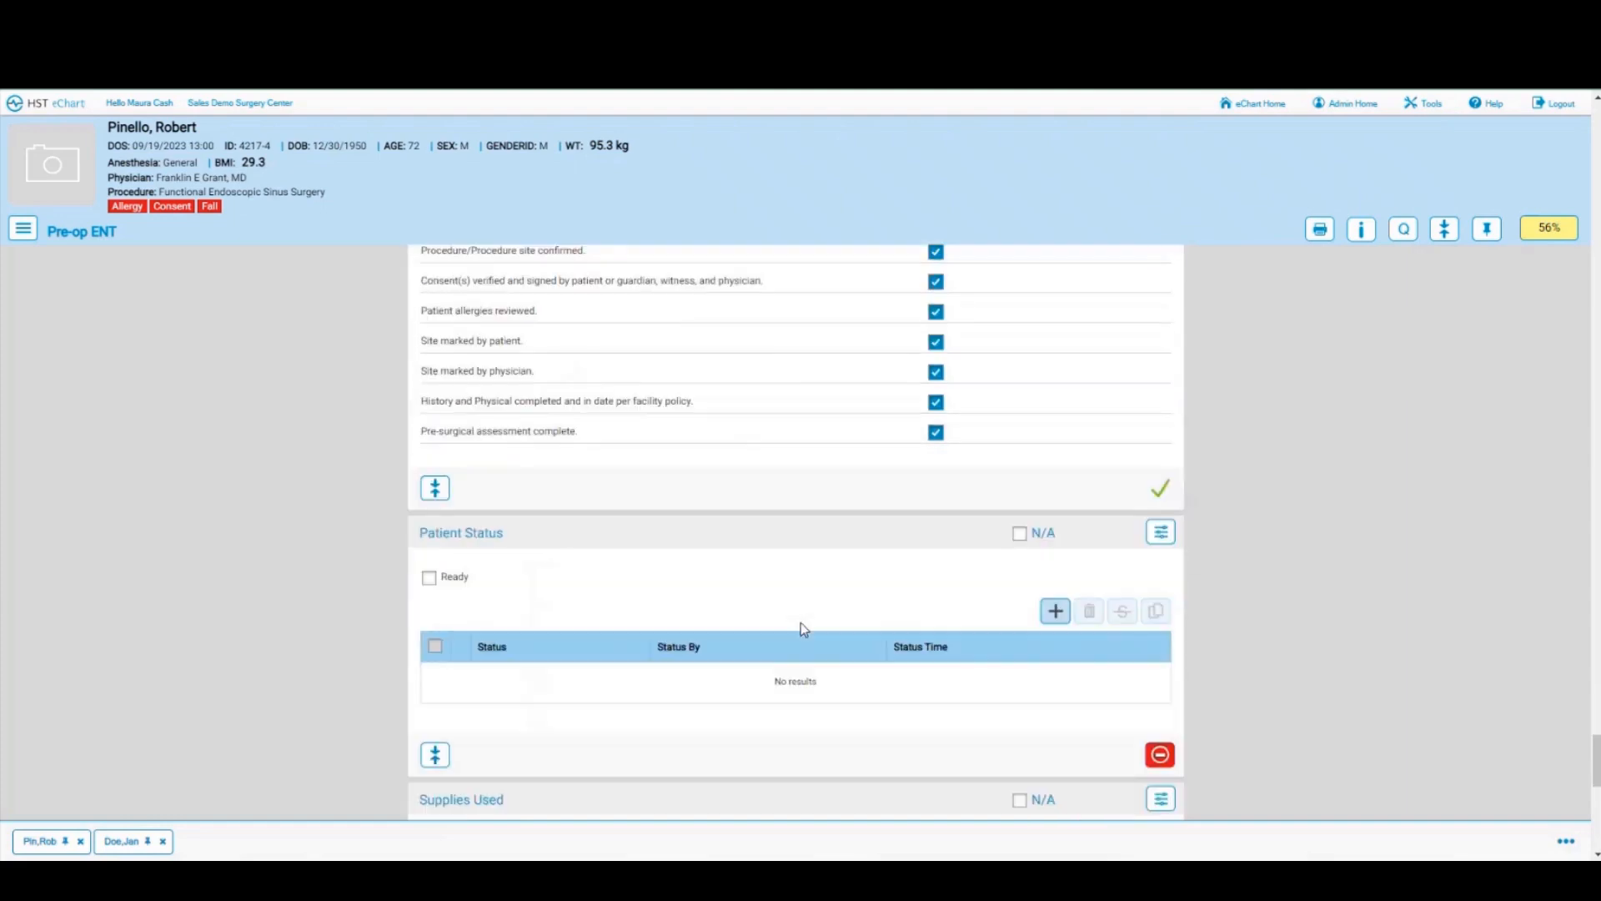
{"action": "left_click", "coordinate": [429, 577]}
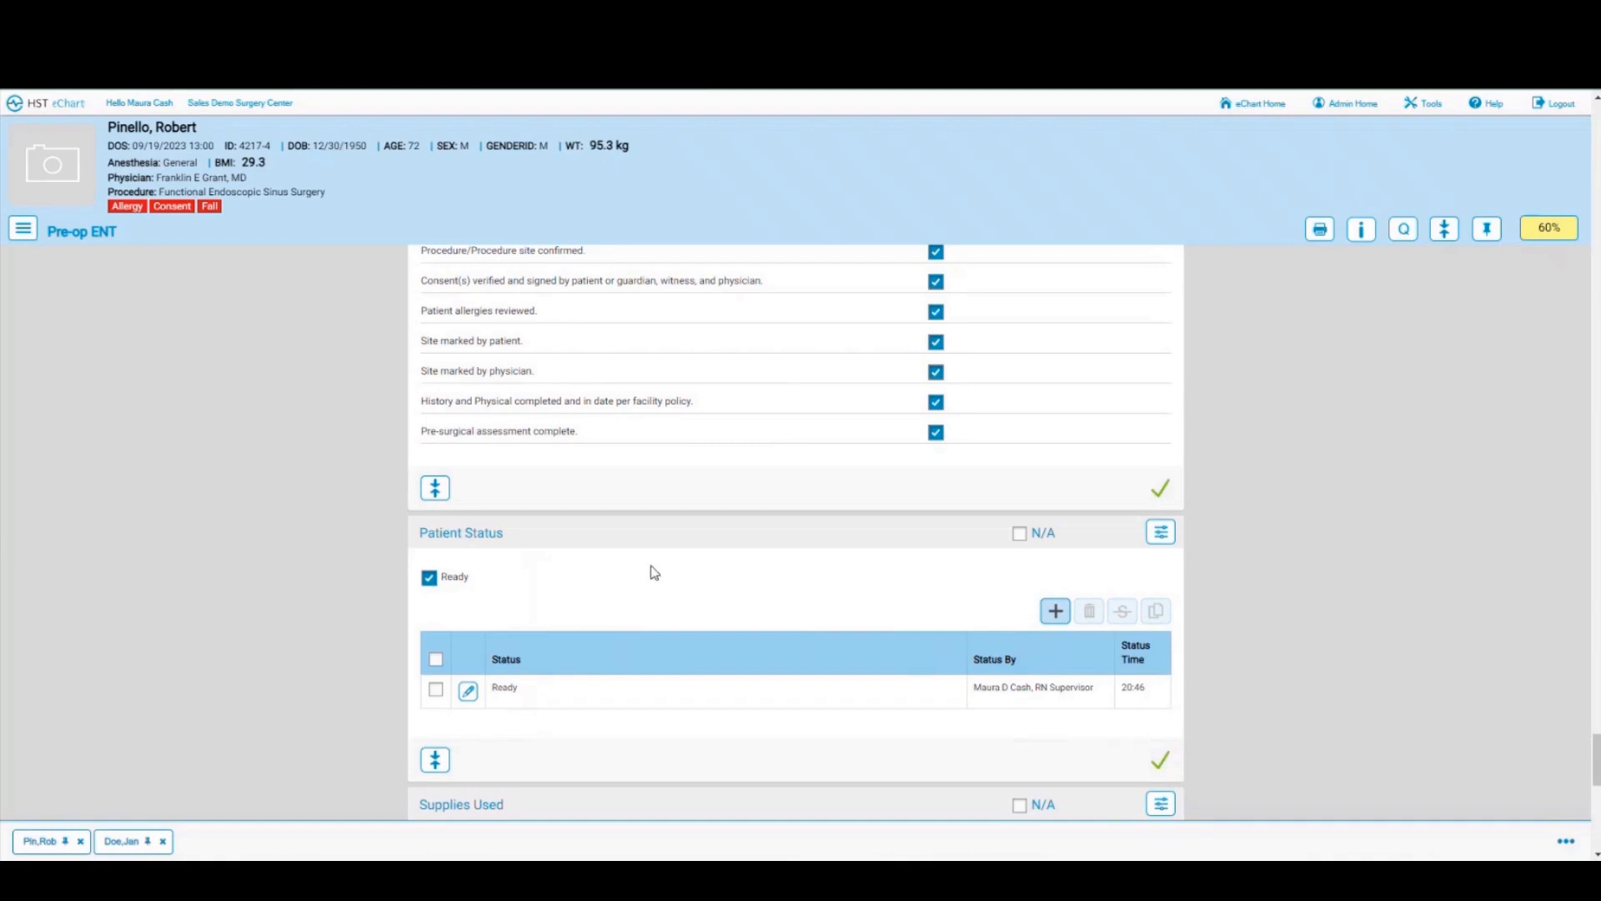
{"action": "left_click", "coordinate": [1055, 615]}
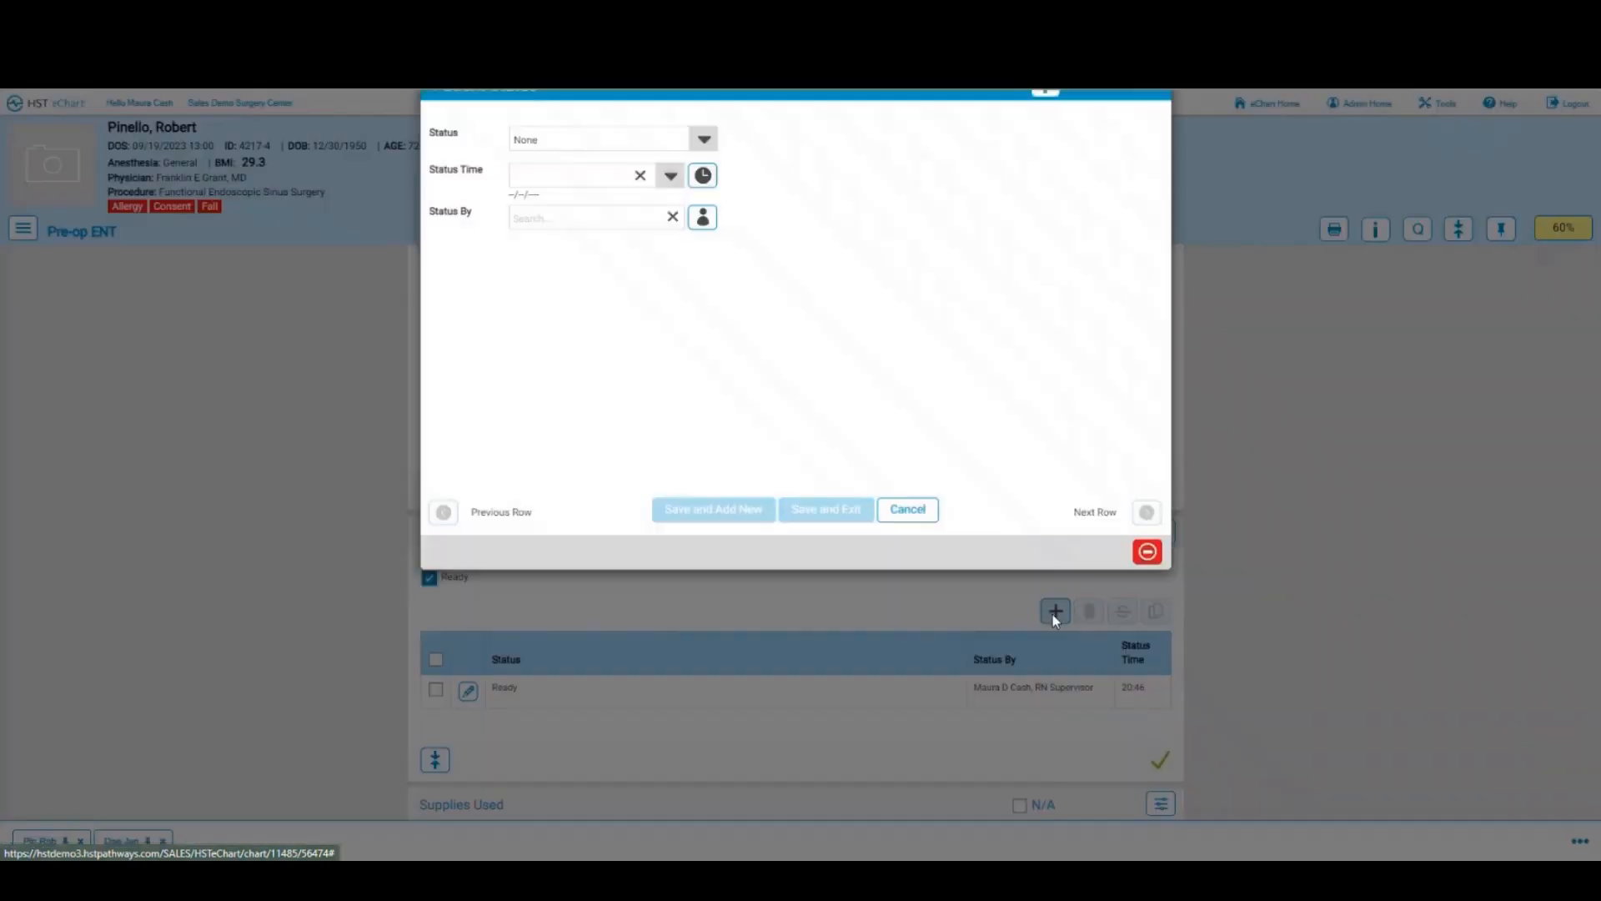
{"action": "left_click", "coordinate": [715, 173]}
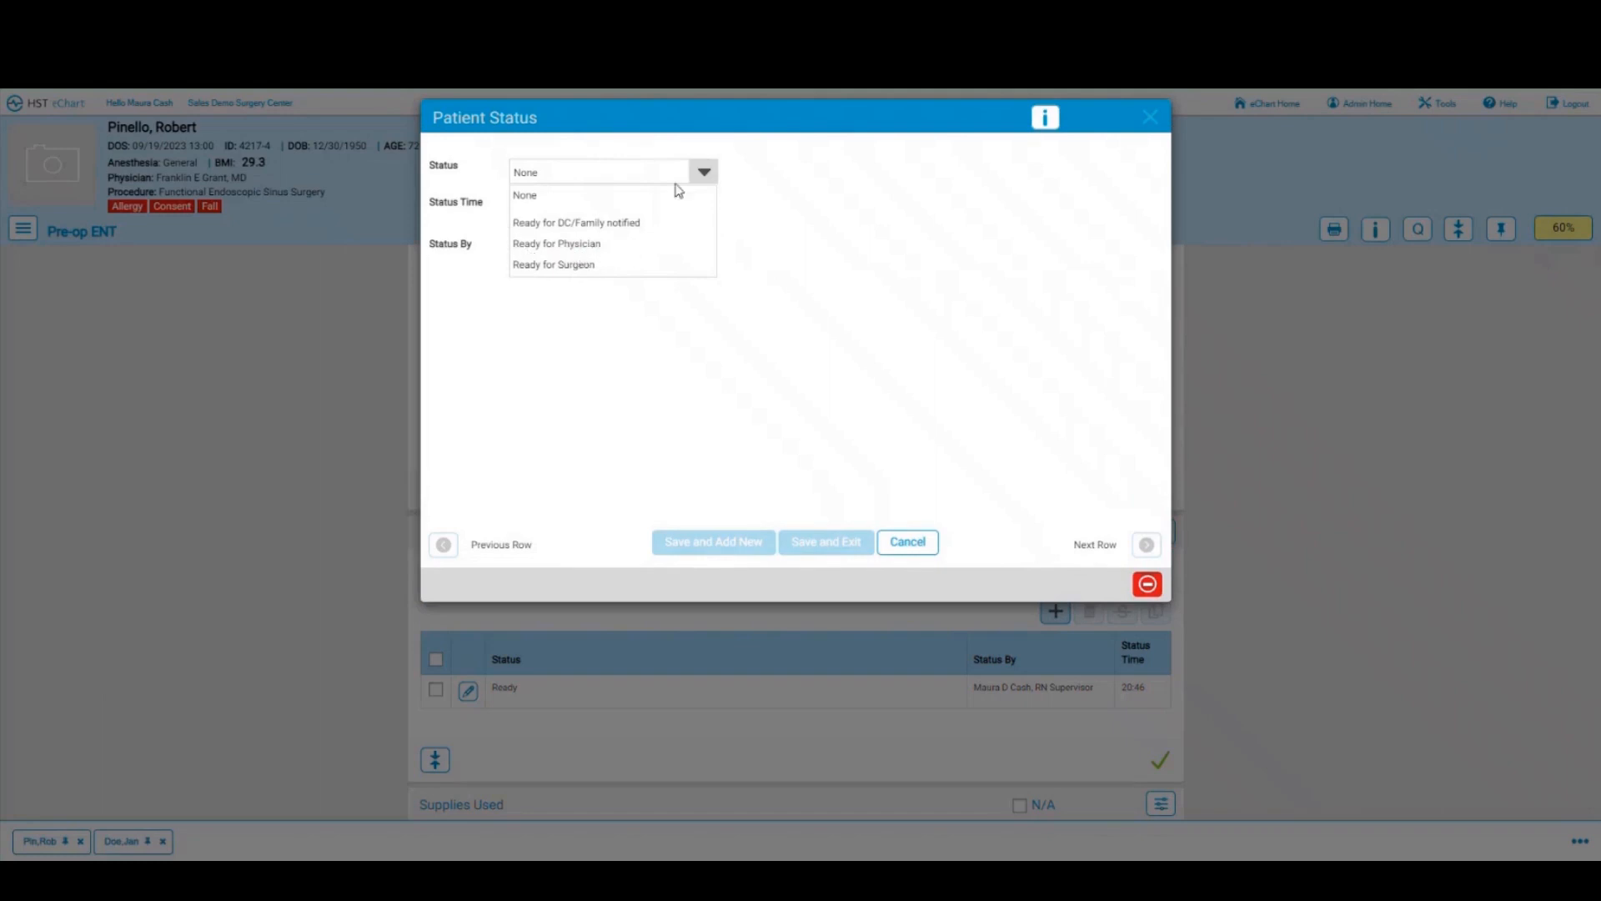
{"action": "left_click", "coordinate": [829, 229]}
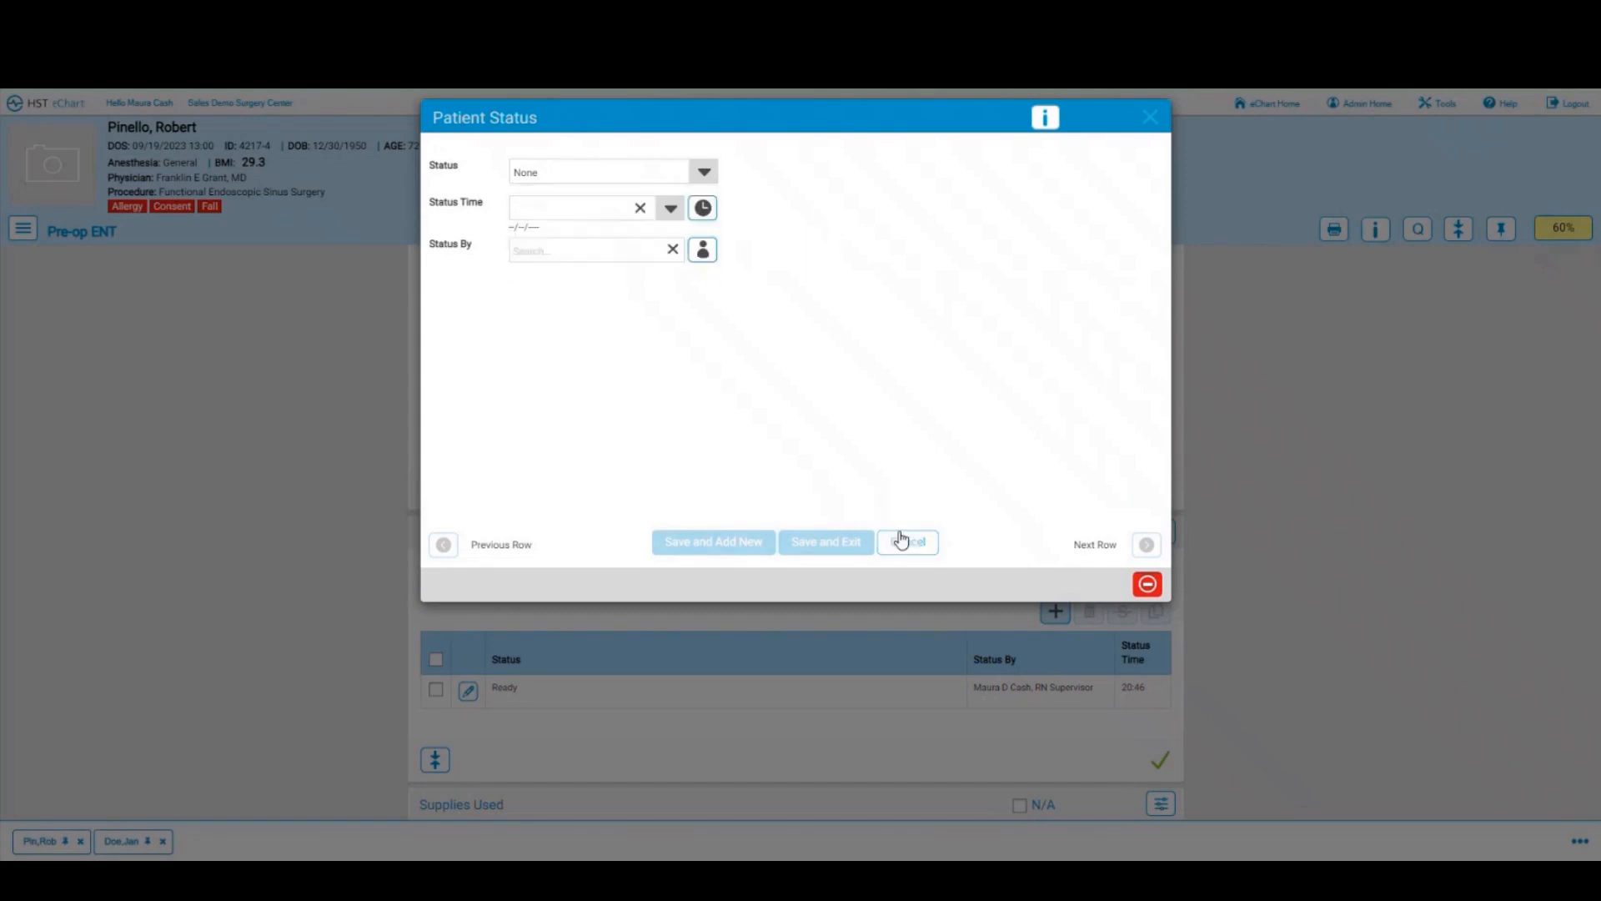
{"action": "left_click", "coordinate": [907, 542]}
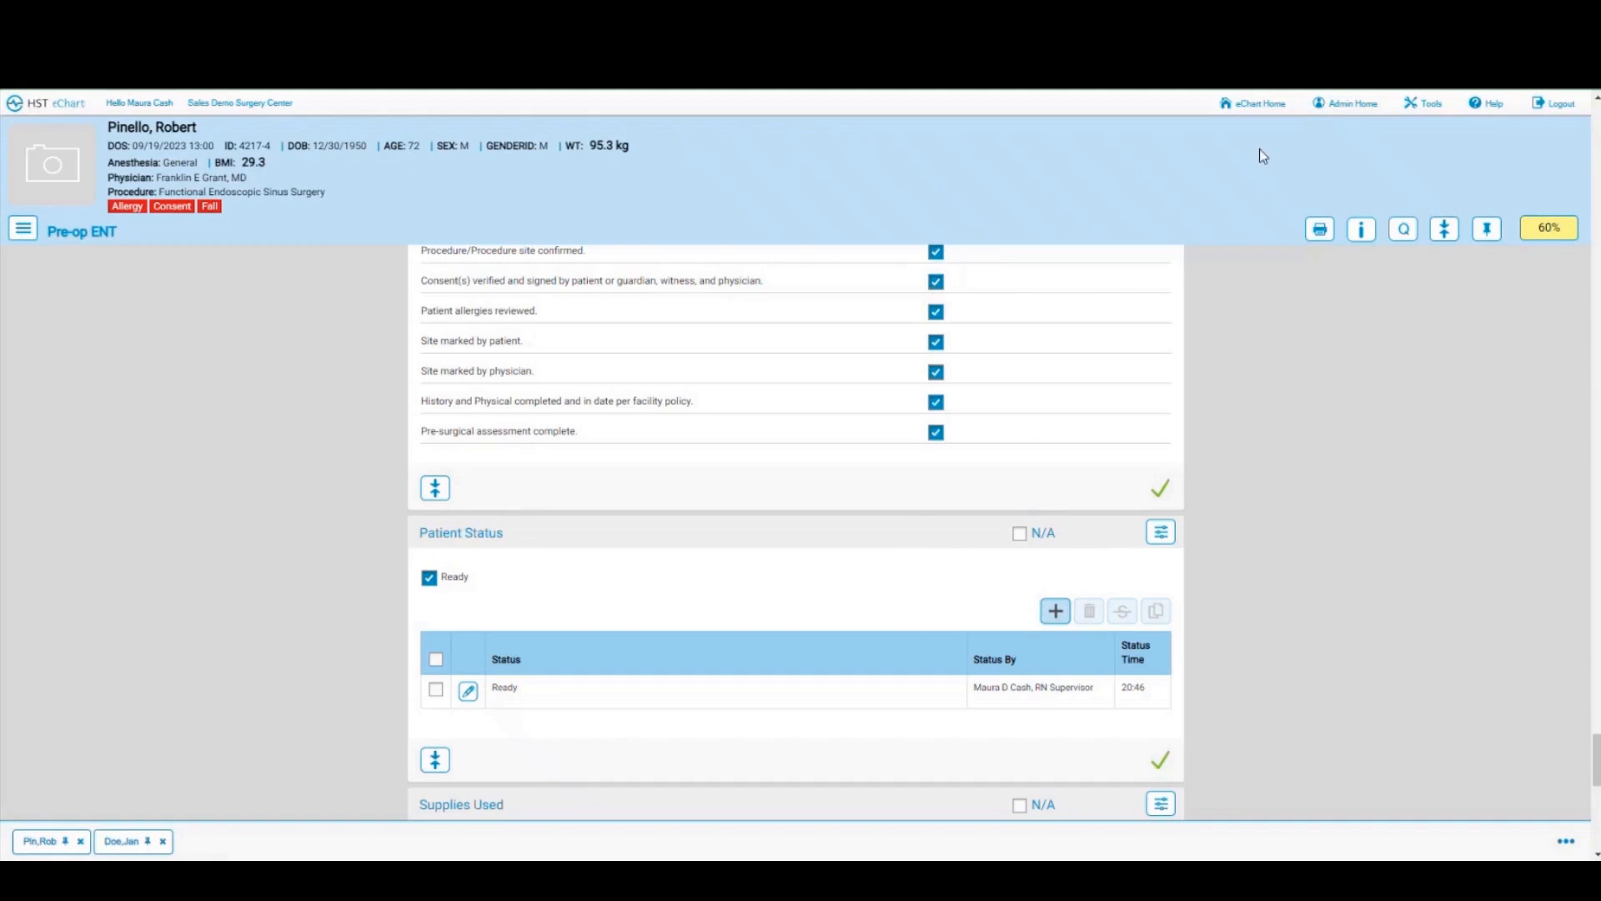
Step: Pin the chart, check the Patient Locator shows the patient Ready, and return to Pre-op ENT
{"action": "left_click", "coordinate": [1487, 231]}
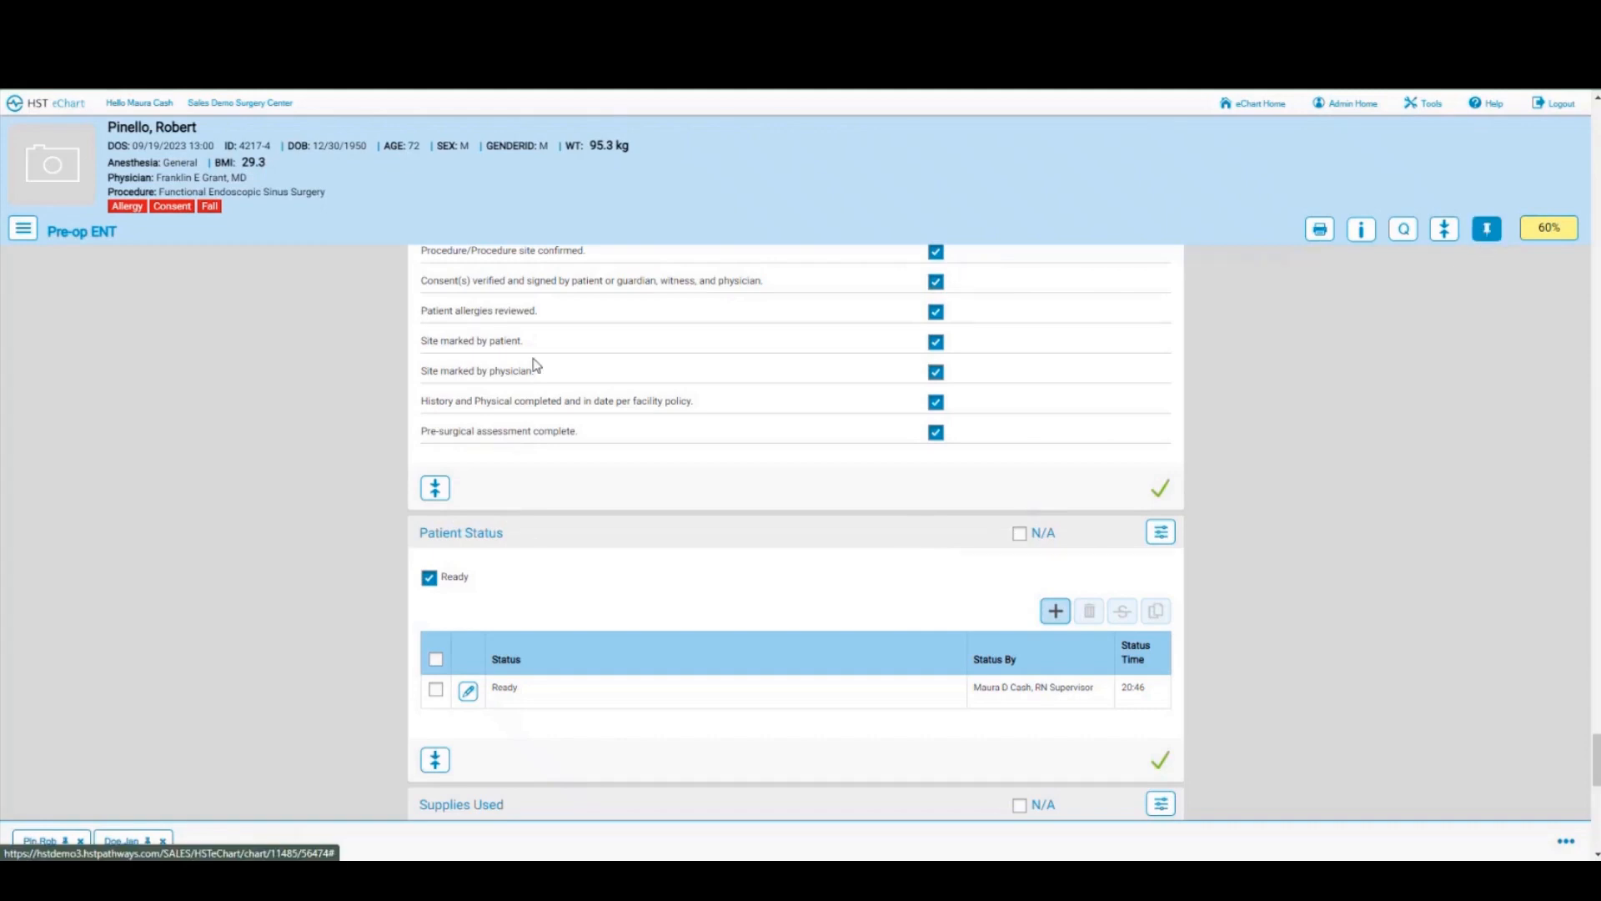
{"action": "left_click", "coordinate": [55, 114]}
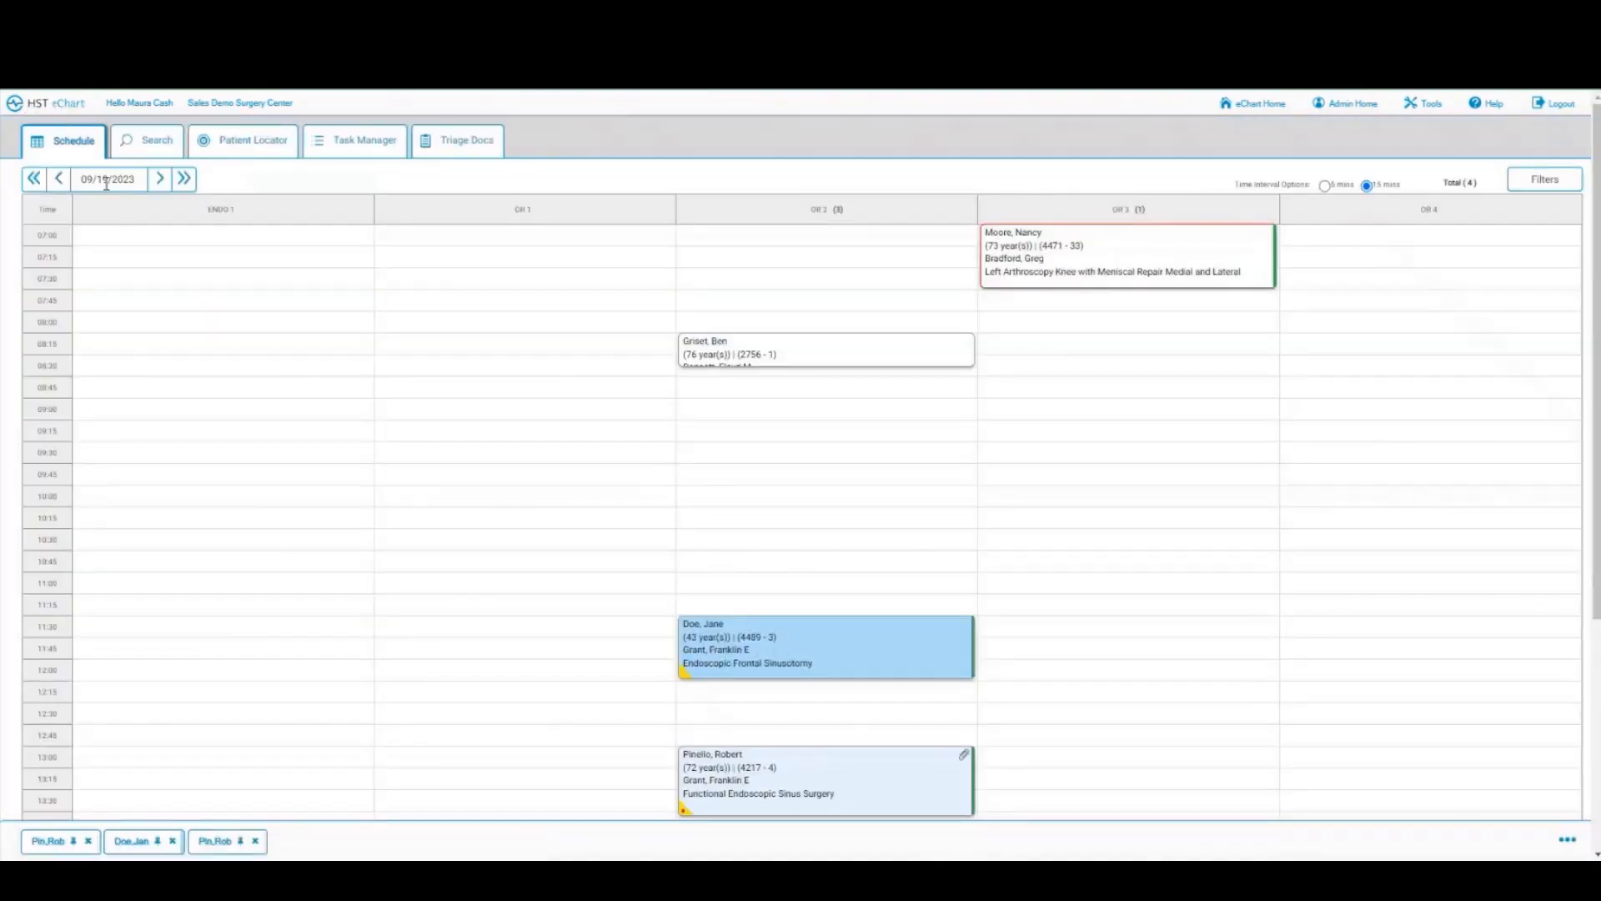
{"action": "left_click", "coordinate": [255, 143]}
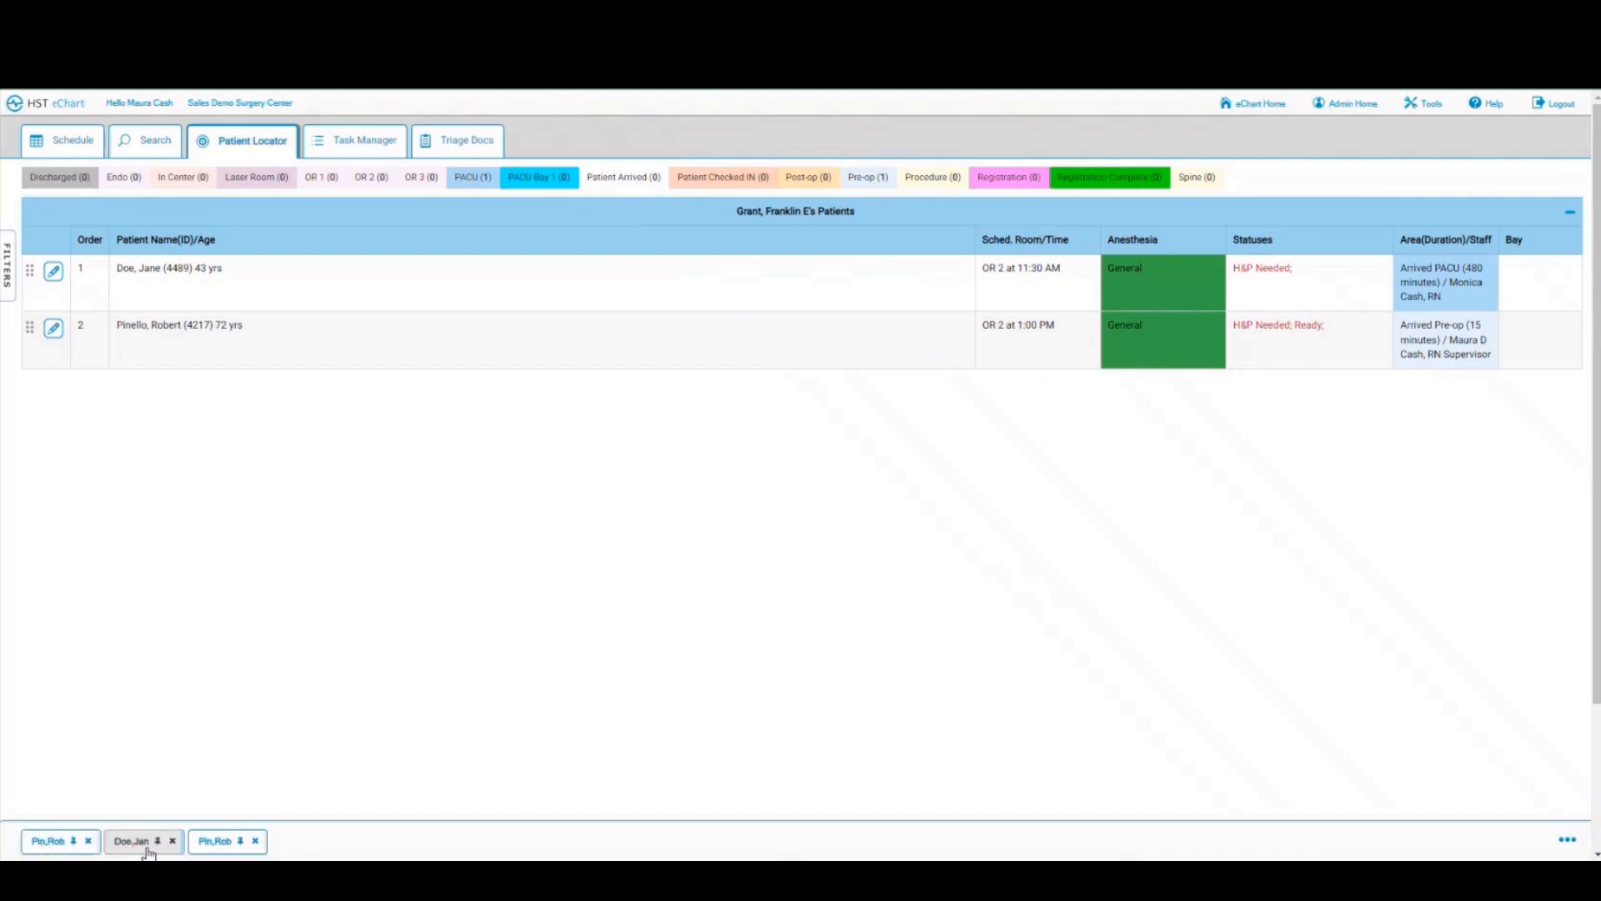
{"action": "left_click", "coordinate": [240, 846]}
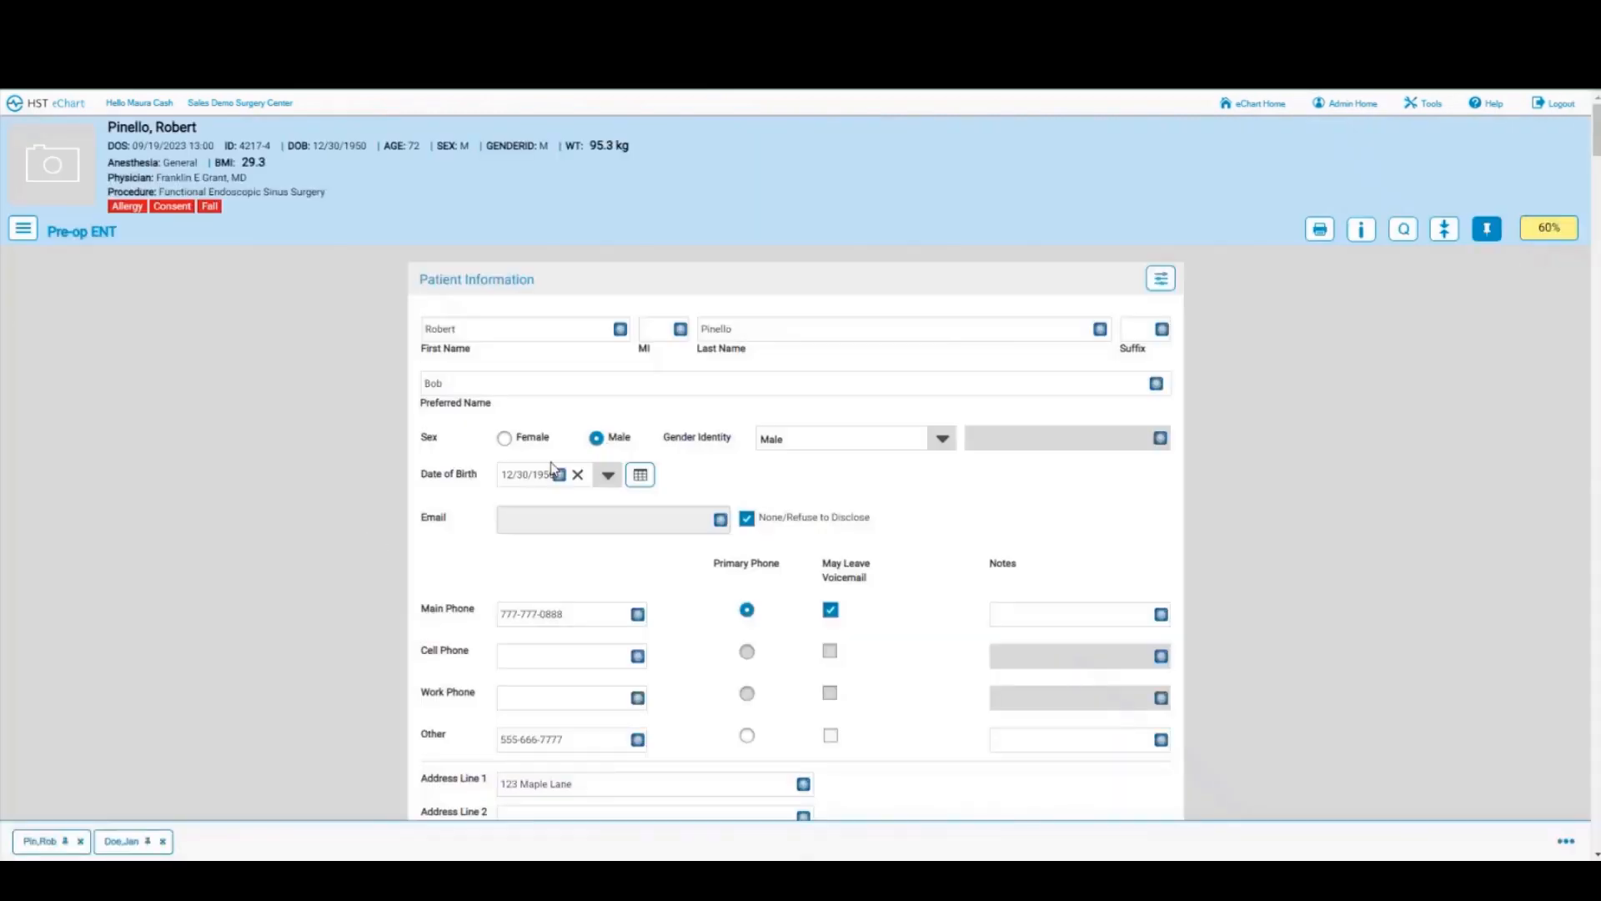
Step: Confirm the four Supplies Used items, including Midazolam and Lactated Ringers, at 20:48
{"action": "scroll", "coordinate": [555, 465], "scroll_direction": "down", "scroll_amount": 15}
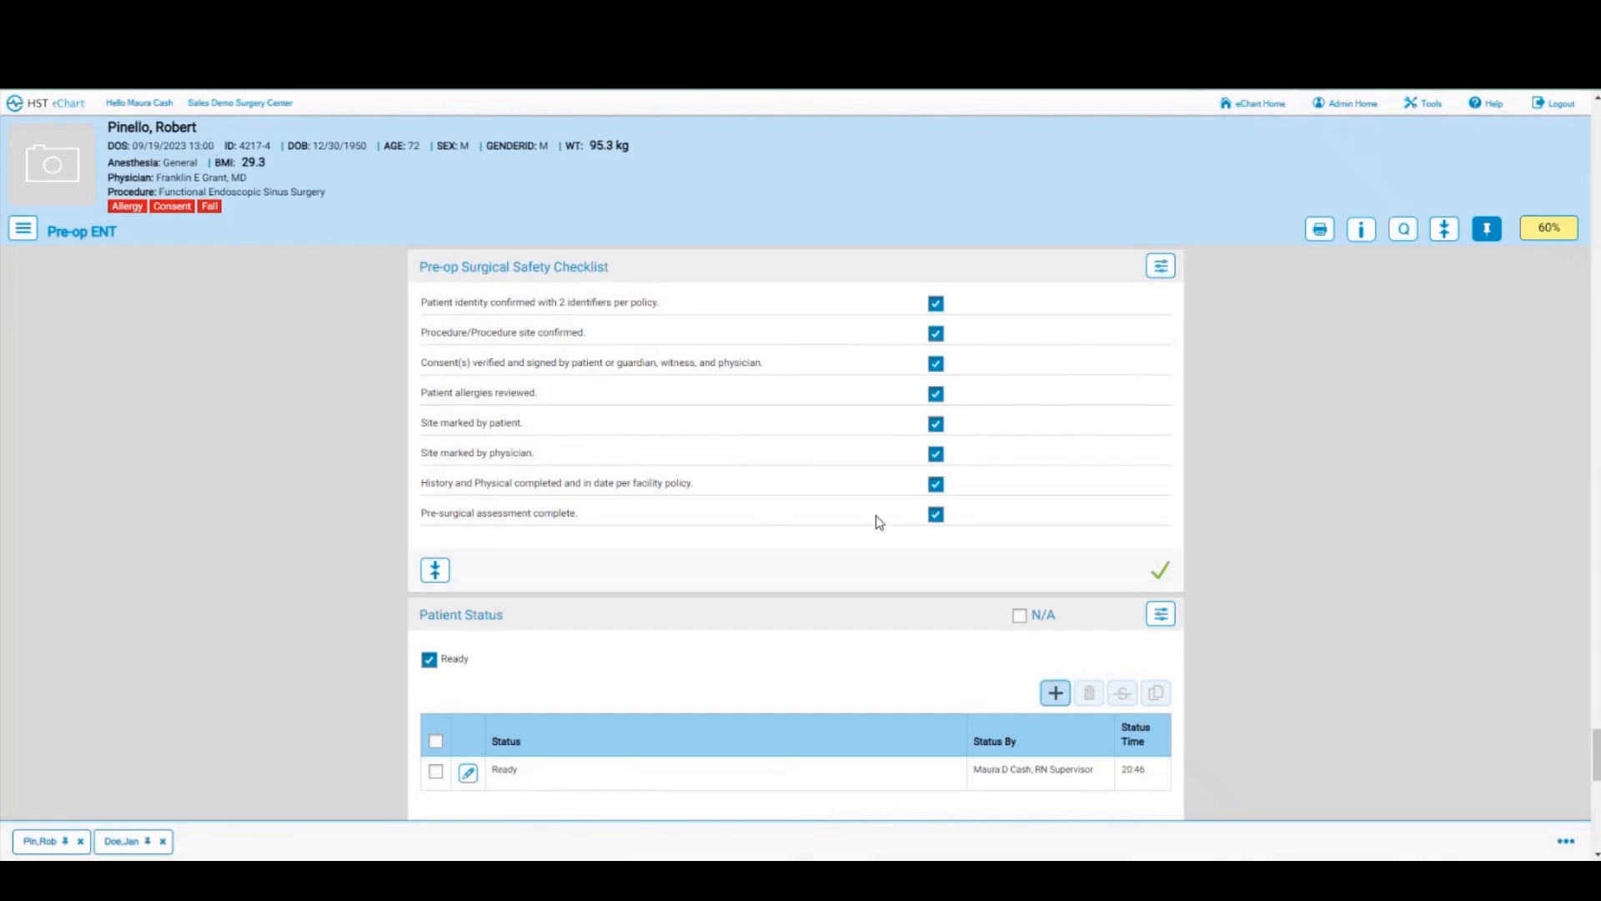
{"action": "scroll", "coordinate": [877, 521], "scroll_direction": "down", "scroll_amount": 8}
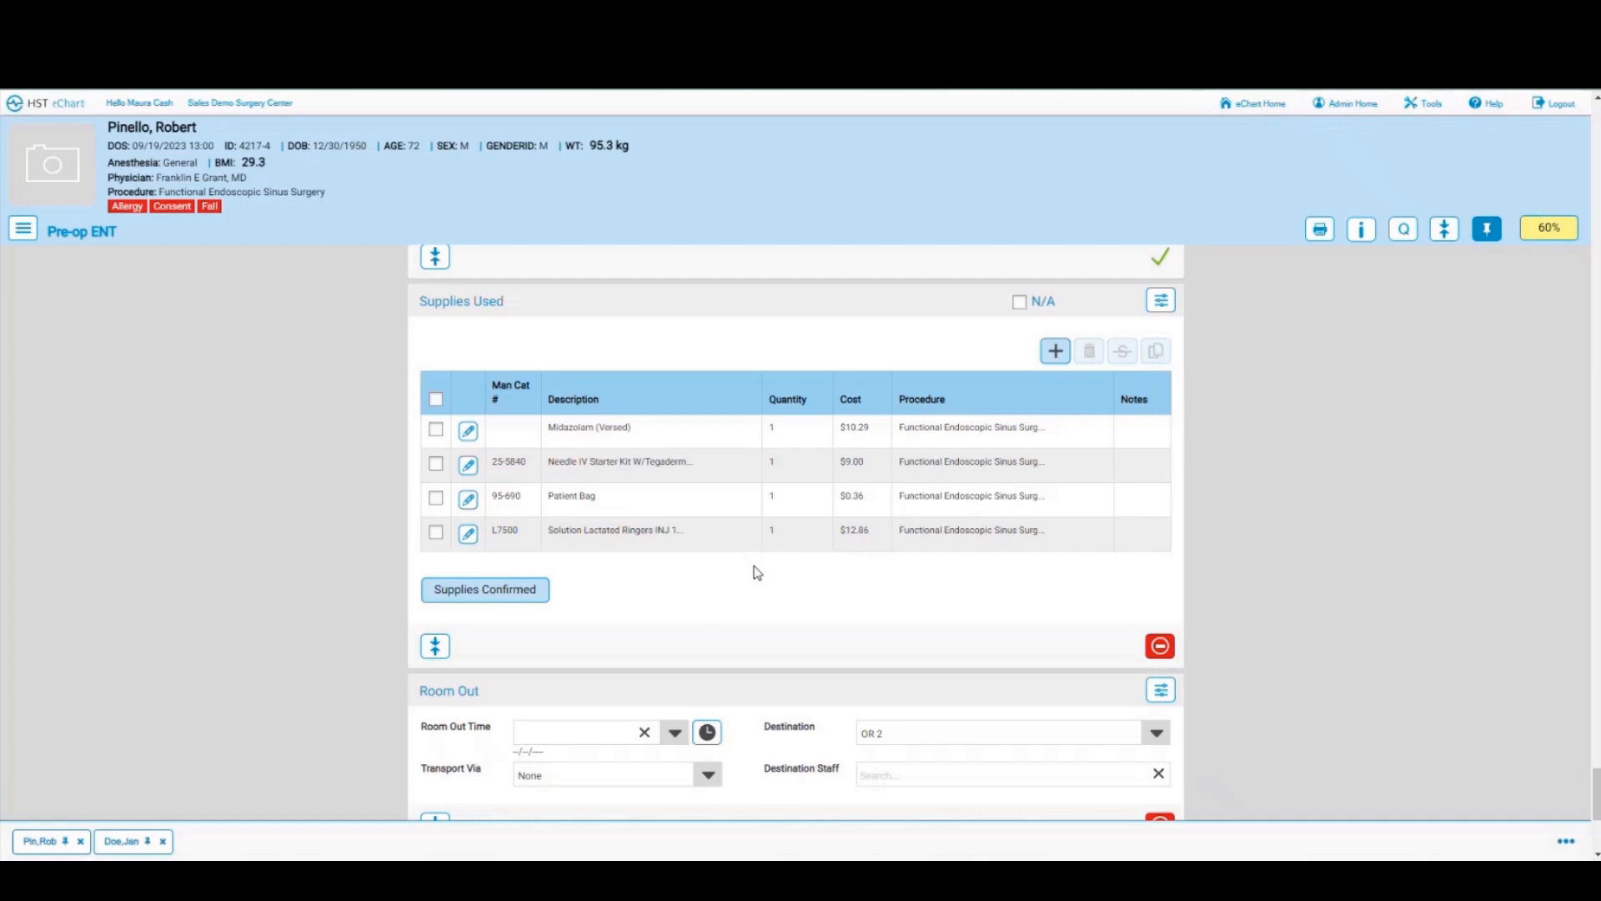
{"action": "left_click", "coordinate": [489, 595]}
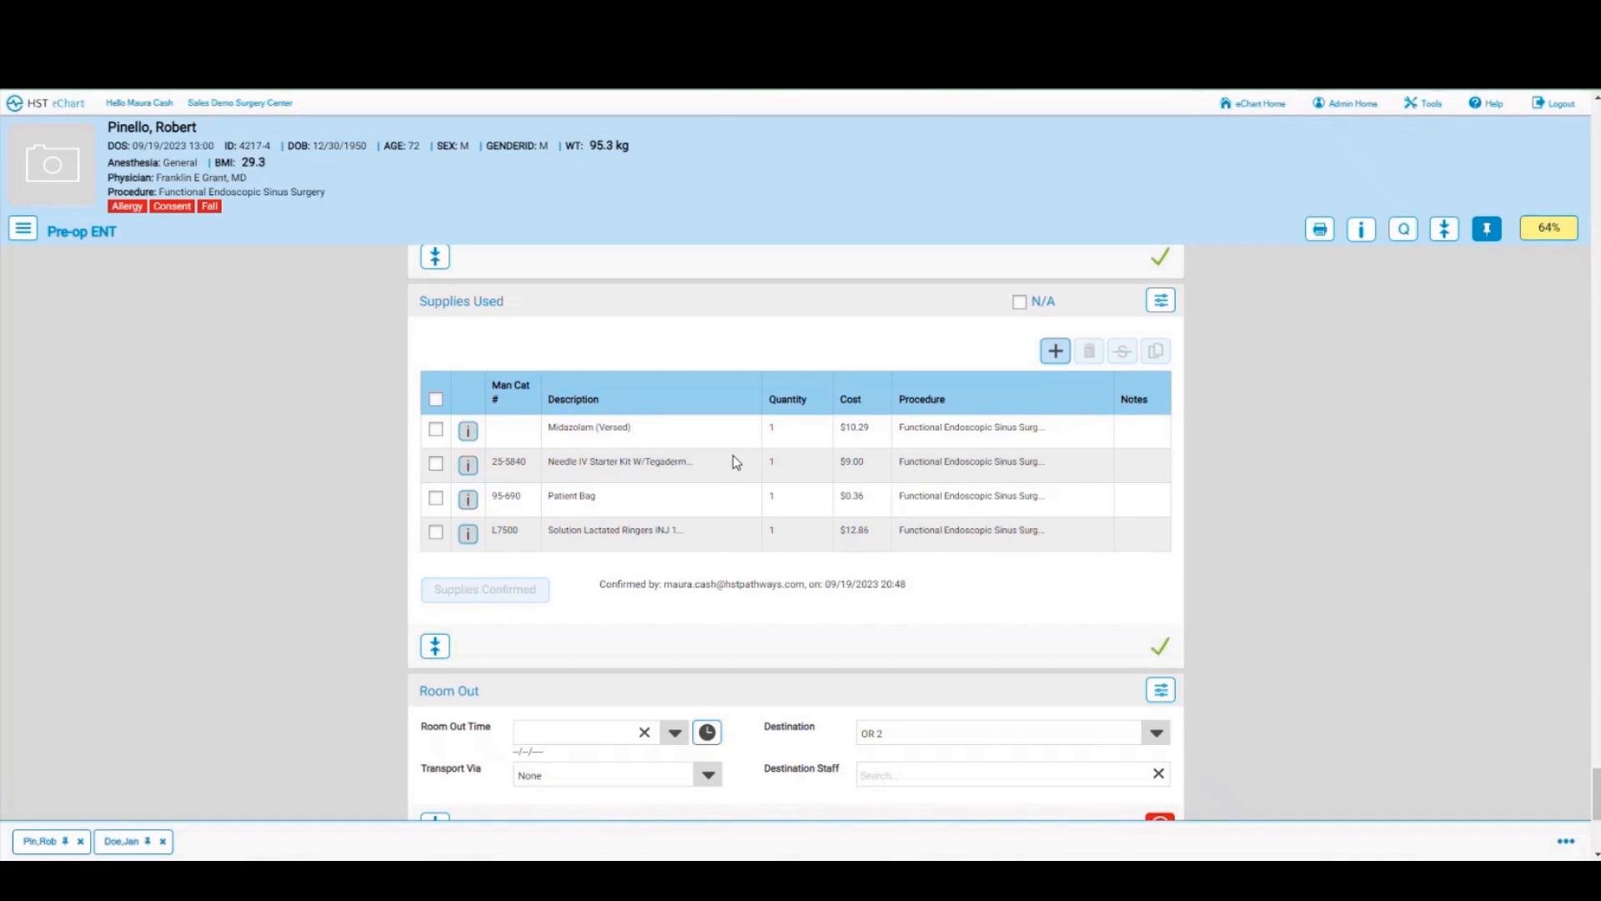
Step: Review Room Out and the Staff section's Registered Nurse in at 20:33, then show the chart phases
{"action": "scroll", "coordinate": [741, 509], "scroll_direction": "down", "scroll_amount": 2}
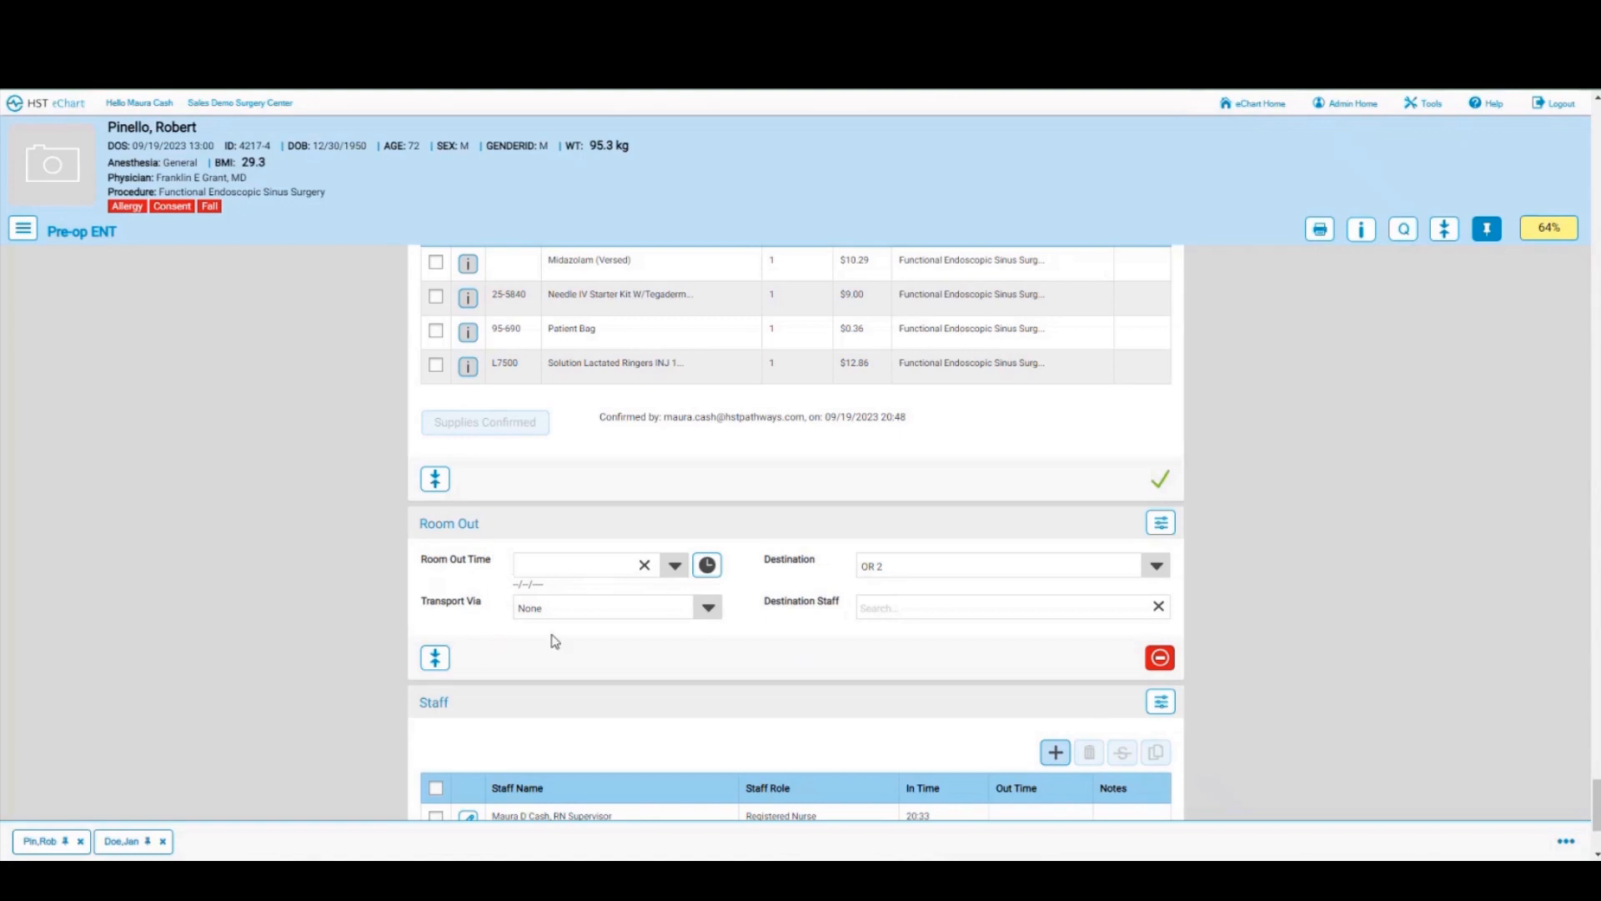
{"action": "scroll", "coordinate": [485, 581], "scroll_direction": "down", "scroll_amount": 1}
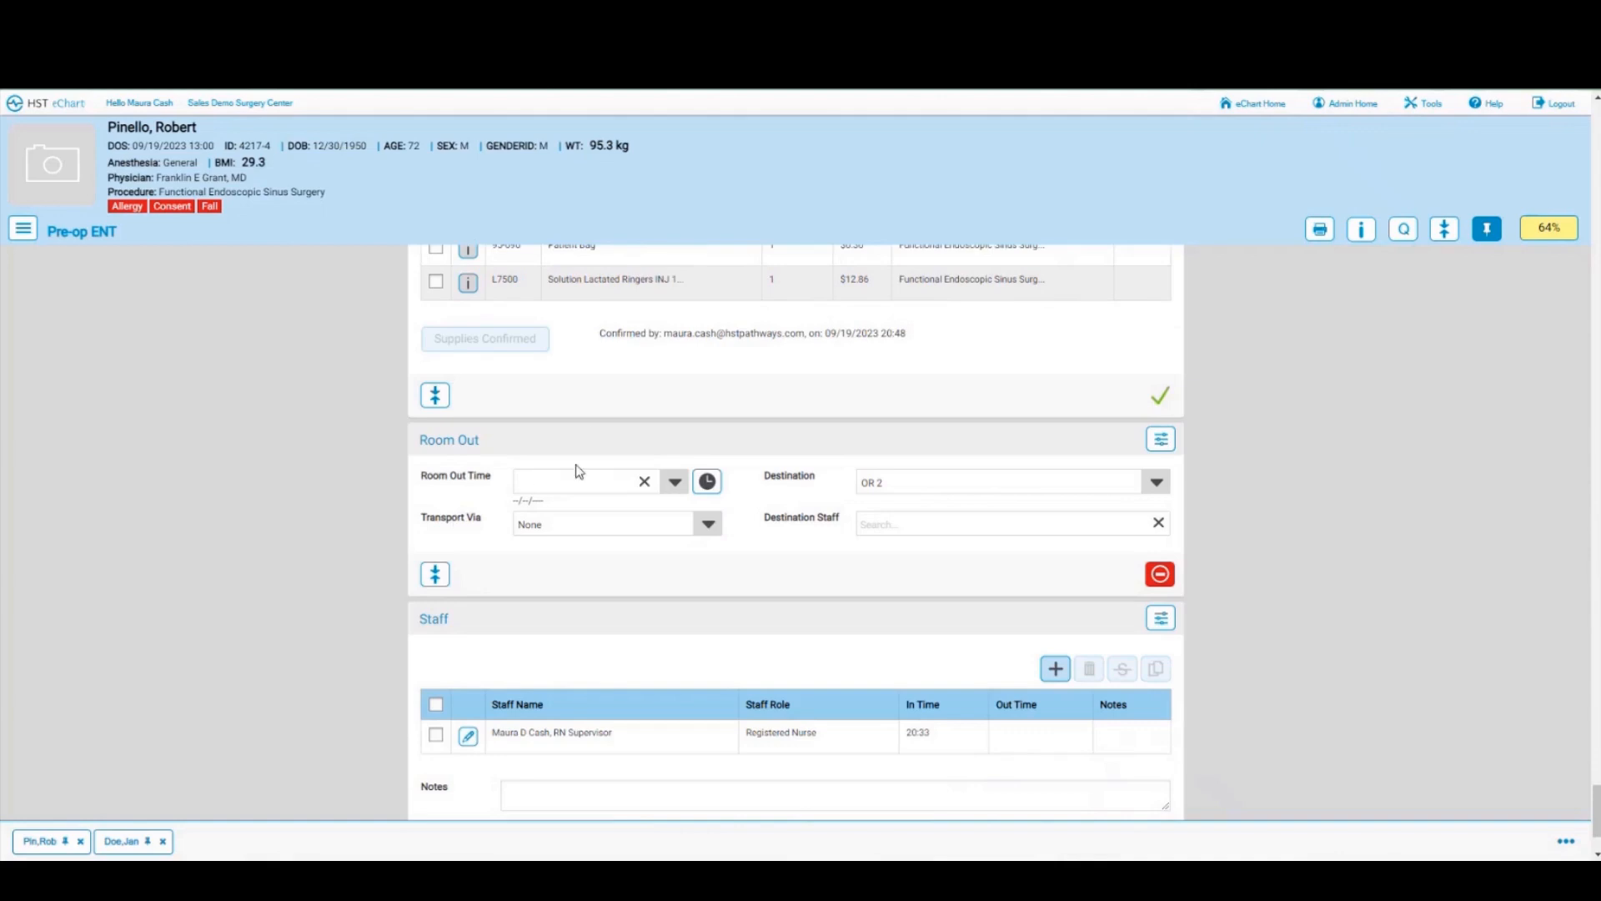
{"action": "scroll", "coordinate": [497, 506], "scroll_direction": "down", "scroll_amount": 1}
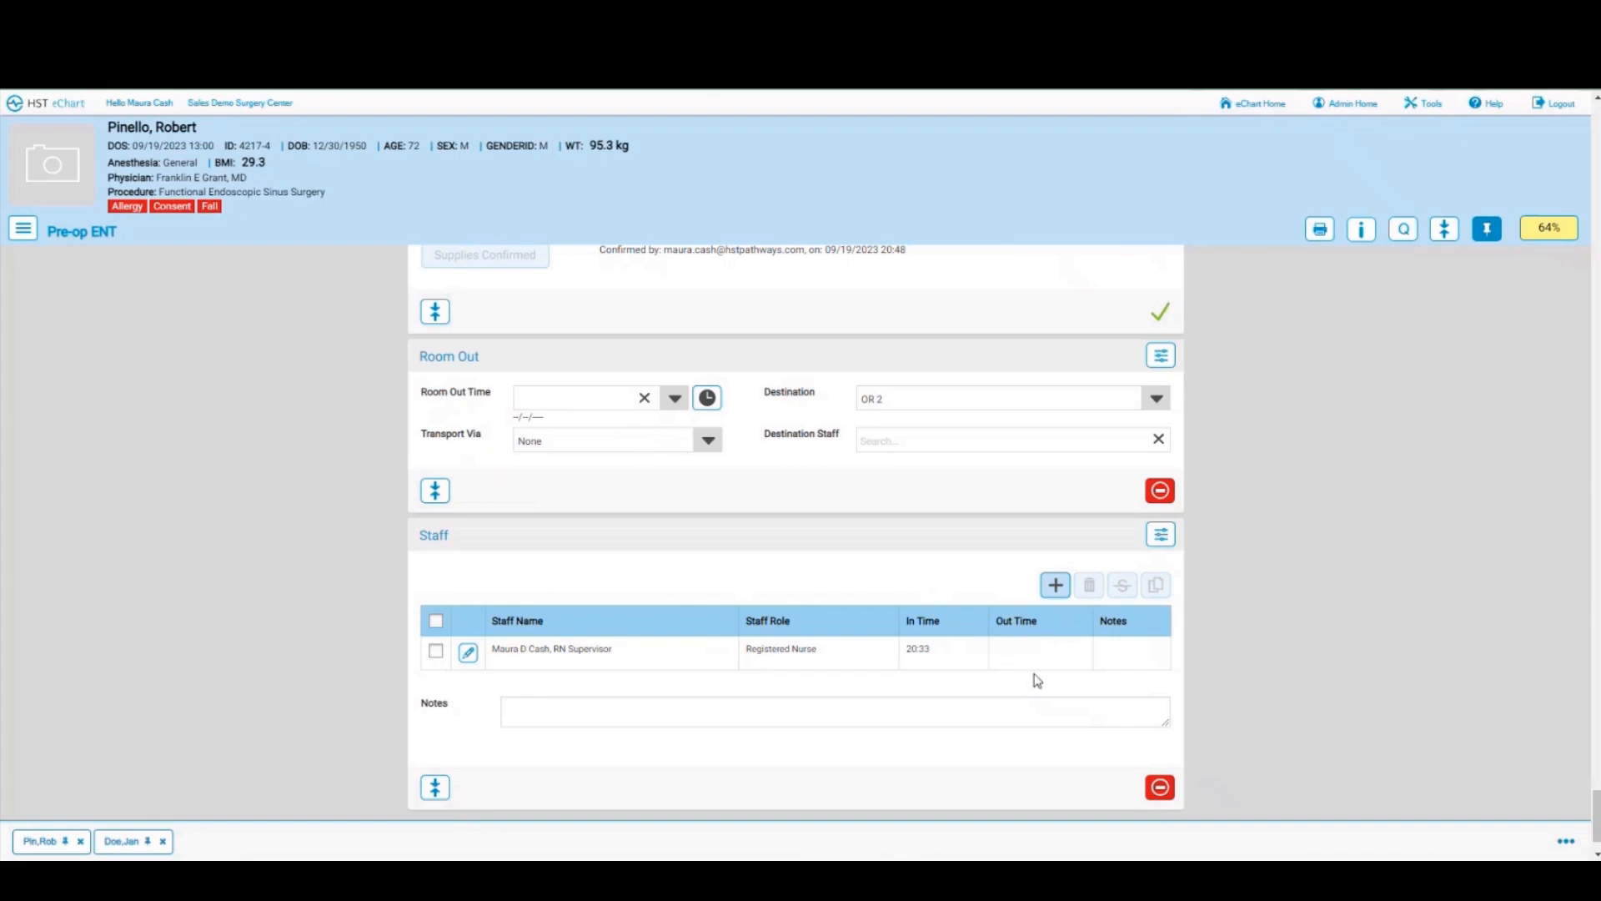
{"action": "left_click", "coordinate": [25, 235]}
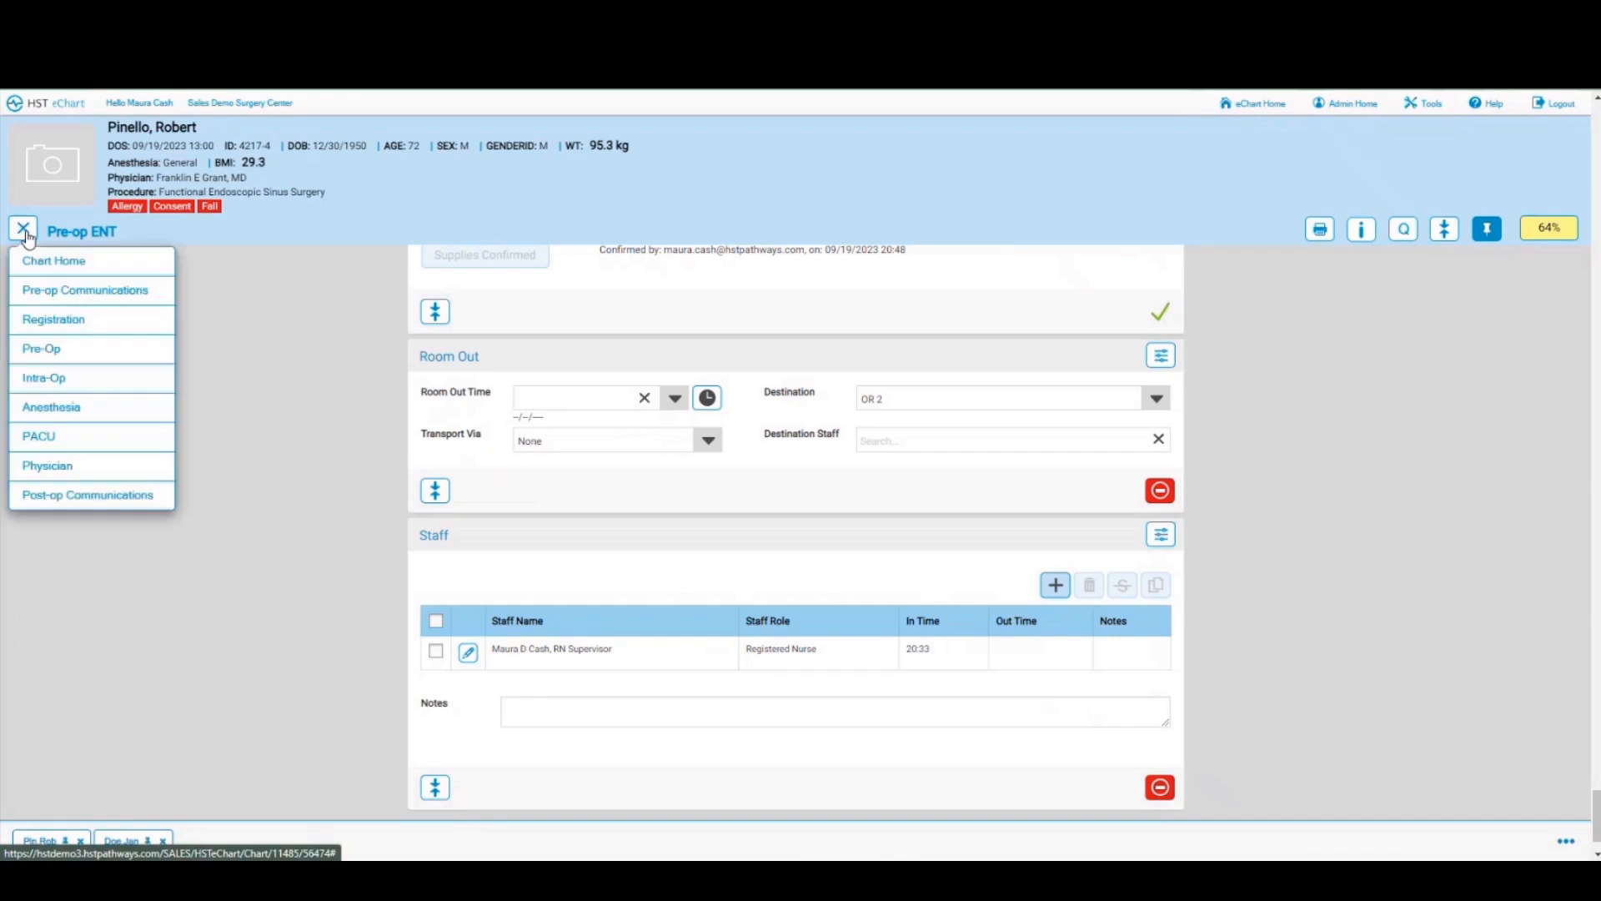
Step: In the Intra-op ENT chart, mark the allergy list reviewed (20:49) and the signed Consent section complete
{"action": "left_click", "coordinate": [57, 381]}
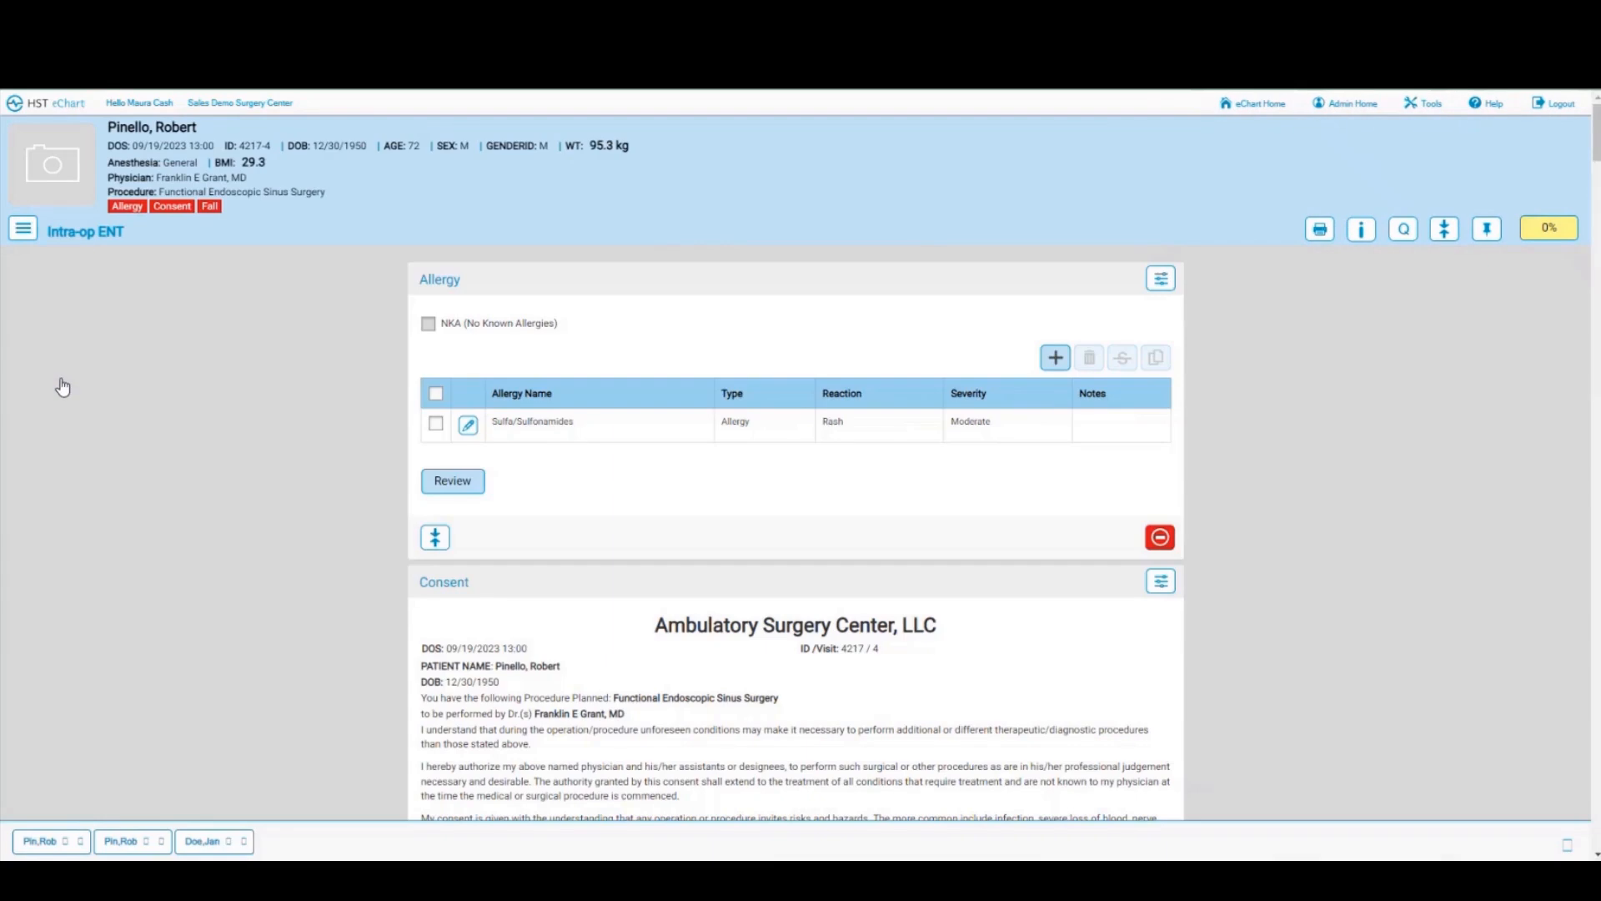
{"action": "left_click", "coordinate": [459, 479]}
{"action": "scroll", "coordinate": [772, 455], "scroll_direction": "down", "scroll_amount": 15}
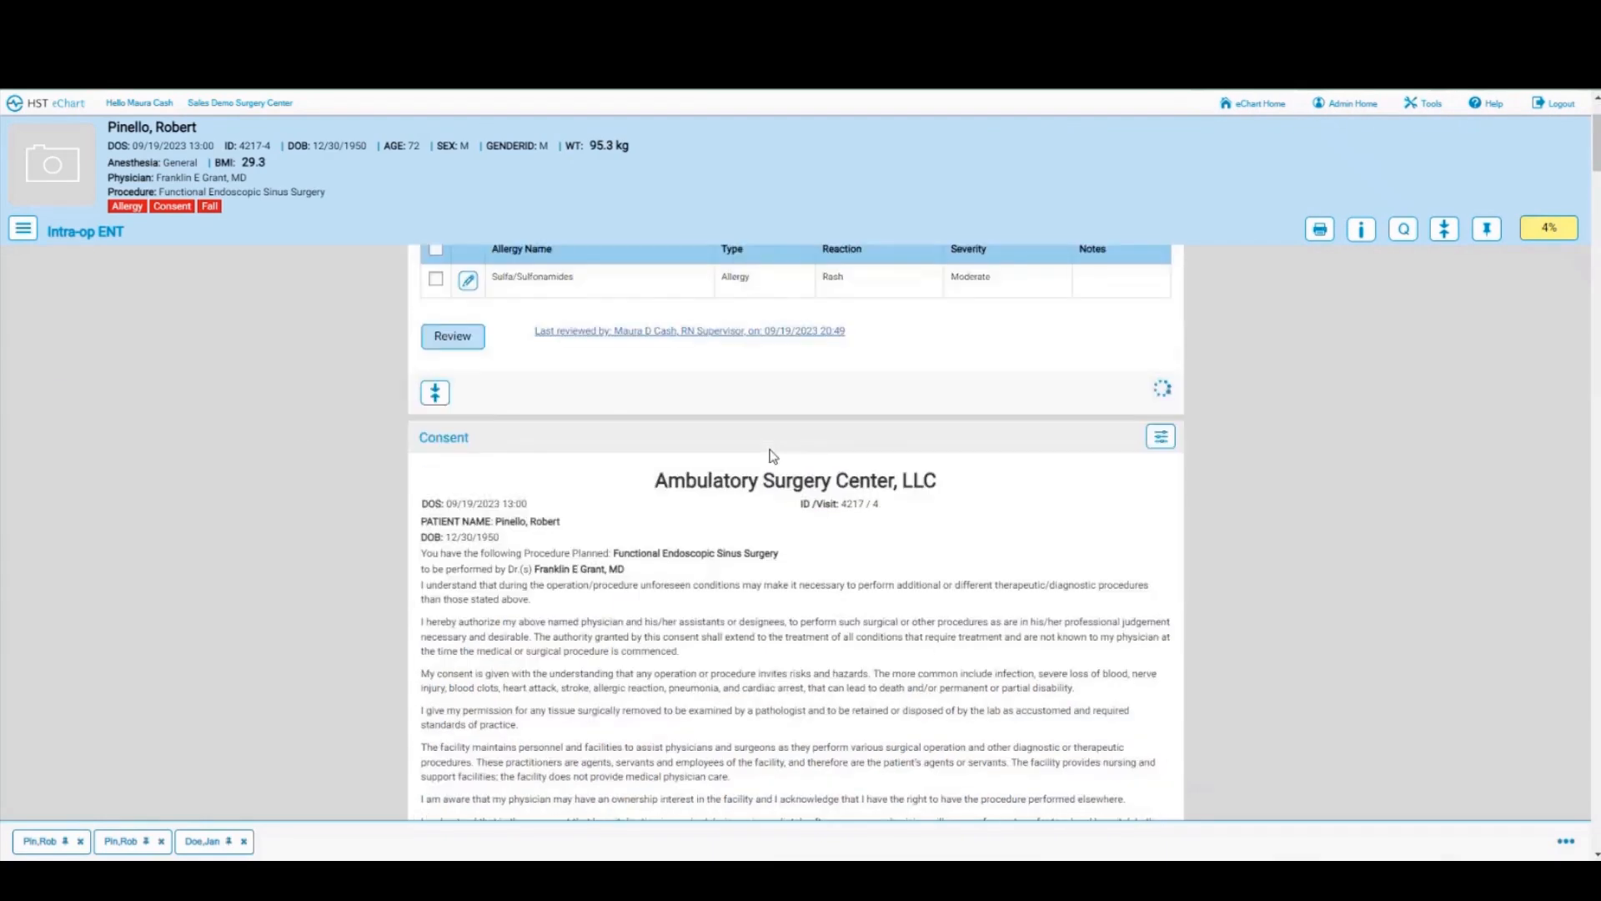
{"action": "scroll", "coordinate": [772, 456], "scroll_direction": "down", "scroll_amount": 5}
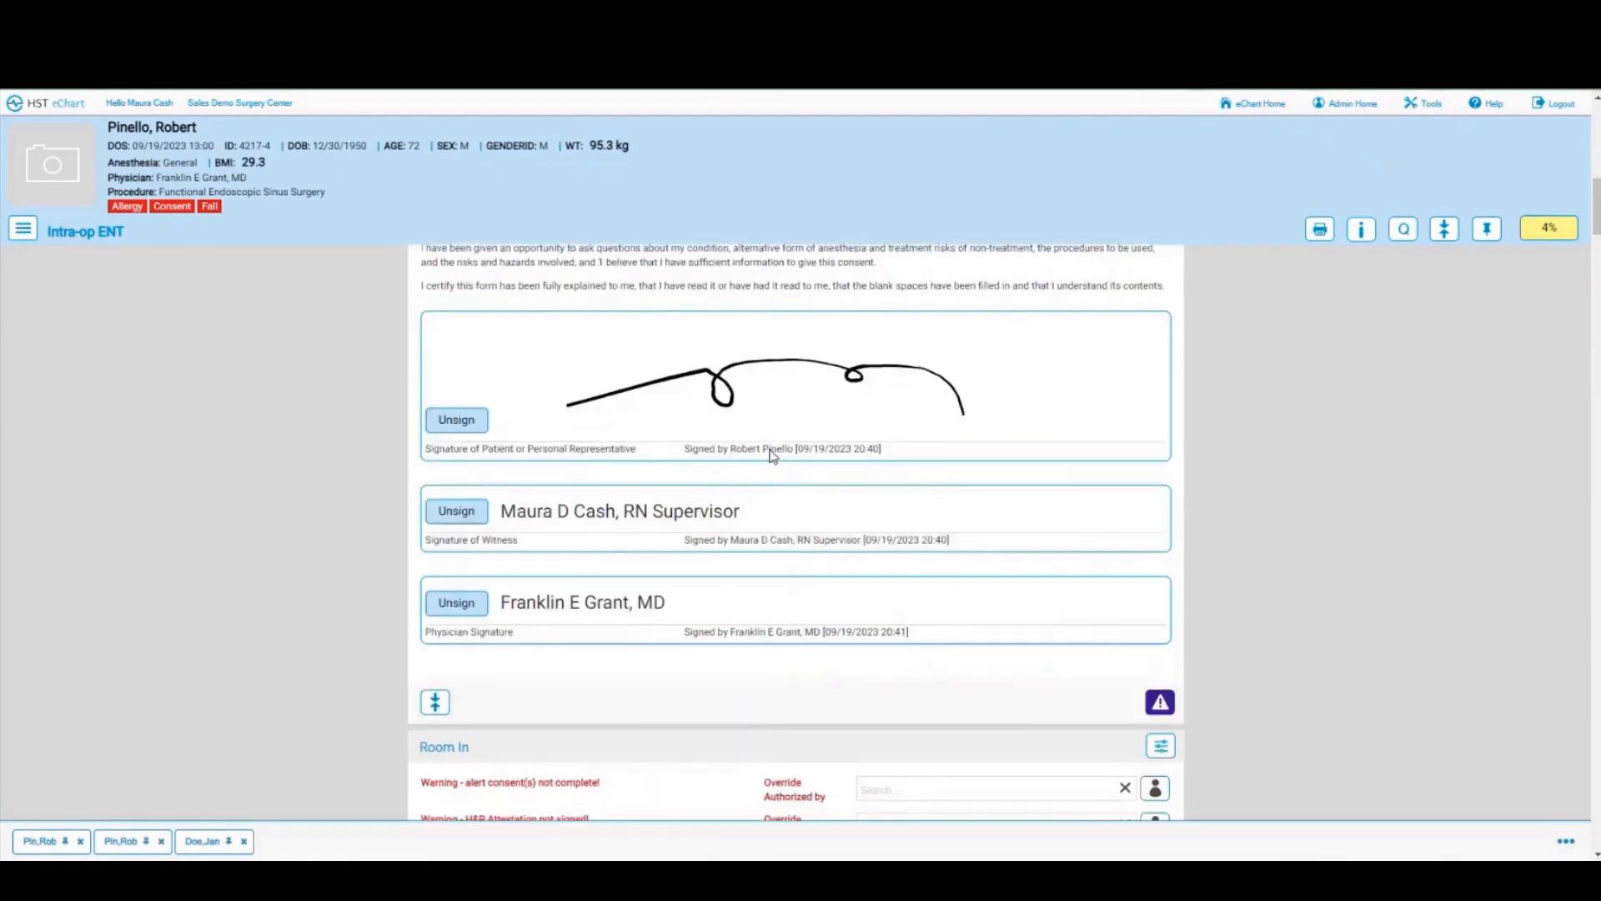
{"action": "left_click", "coordinate": [1161, 540]}
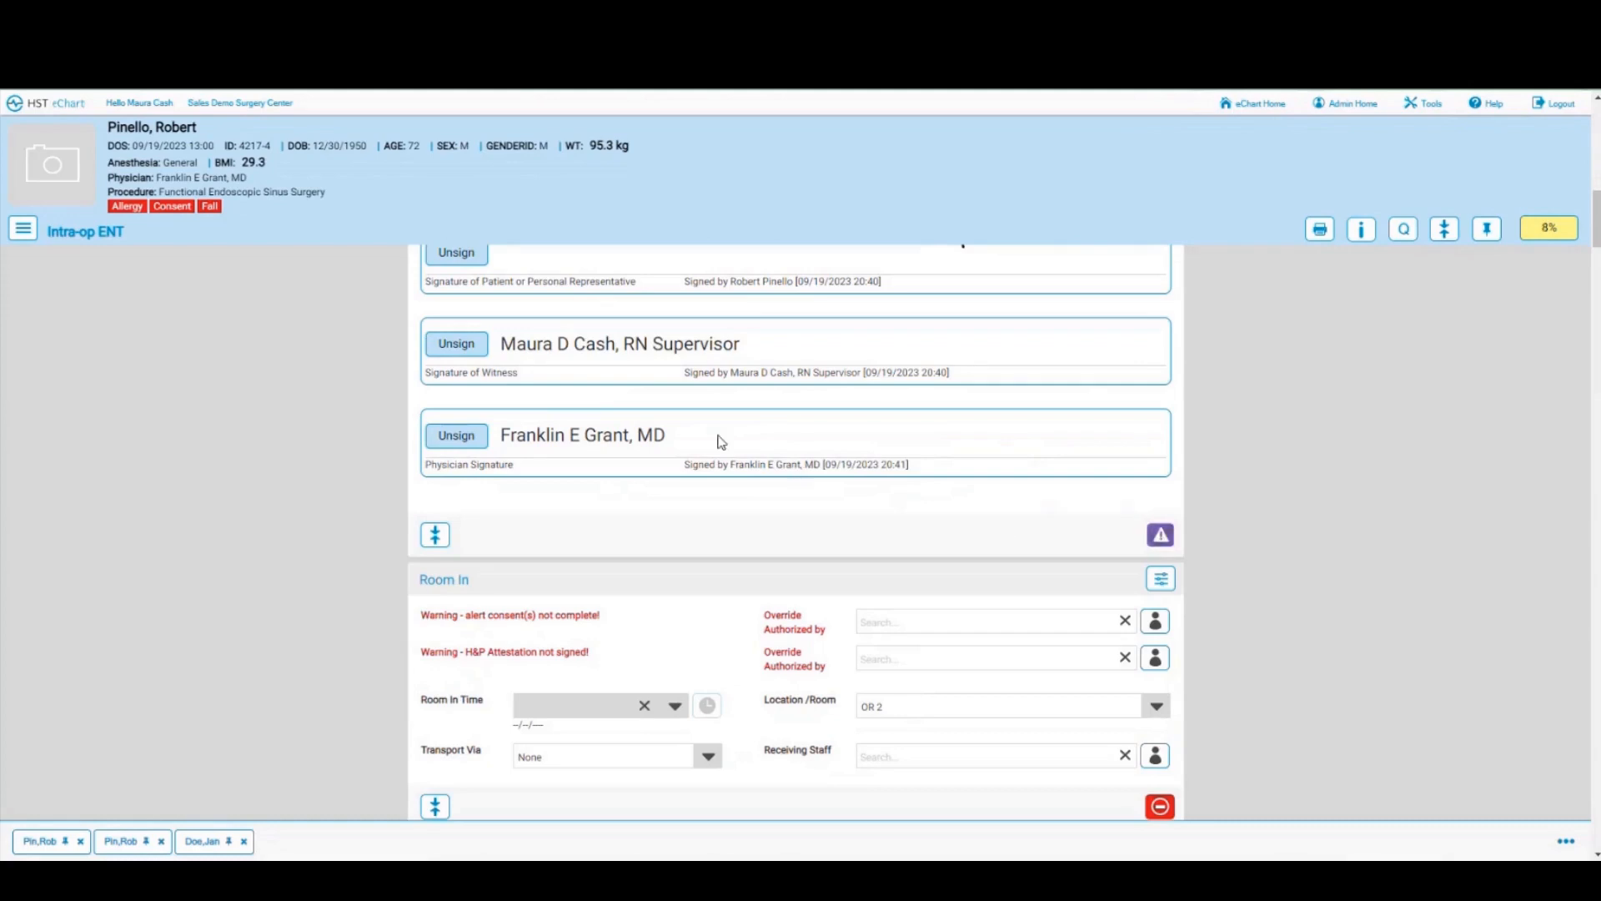
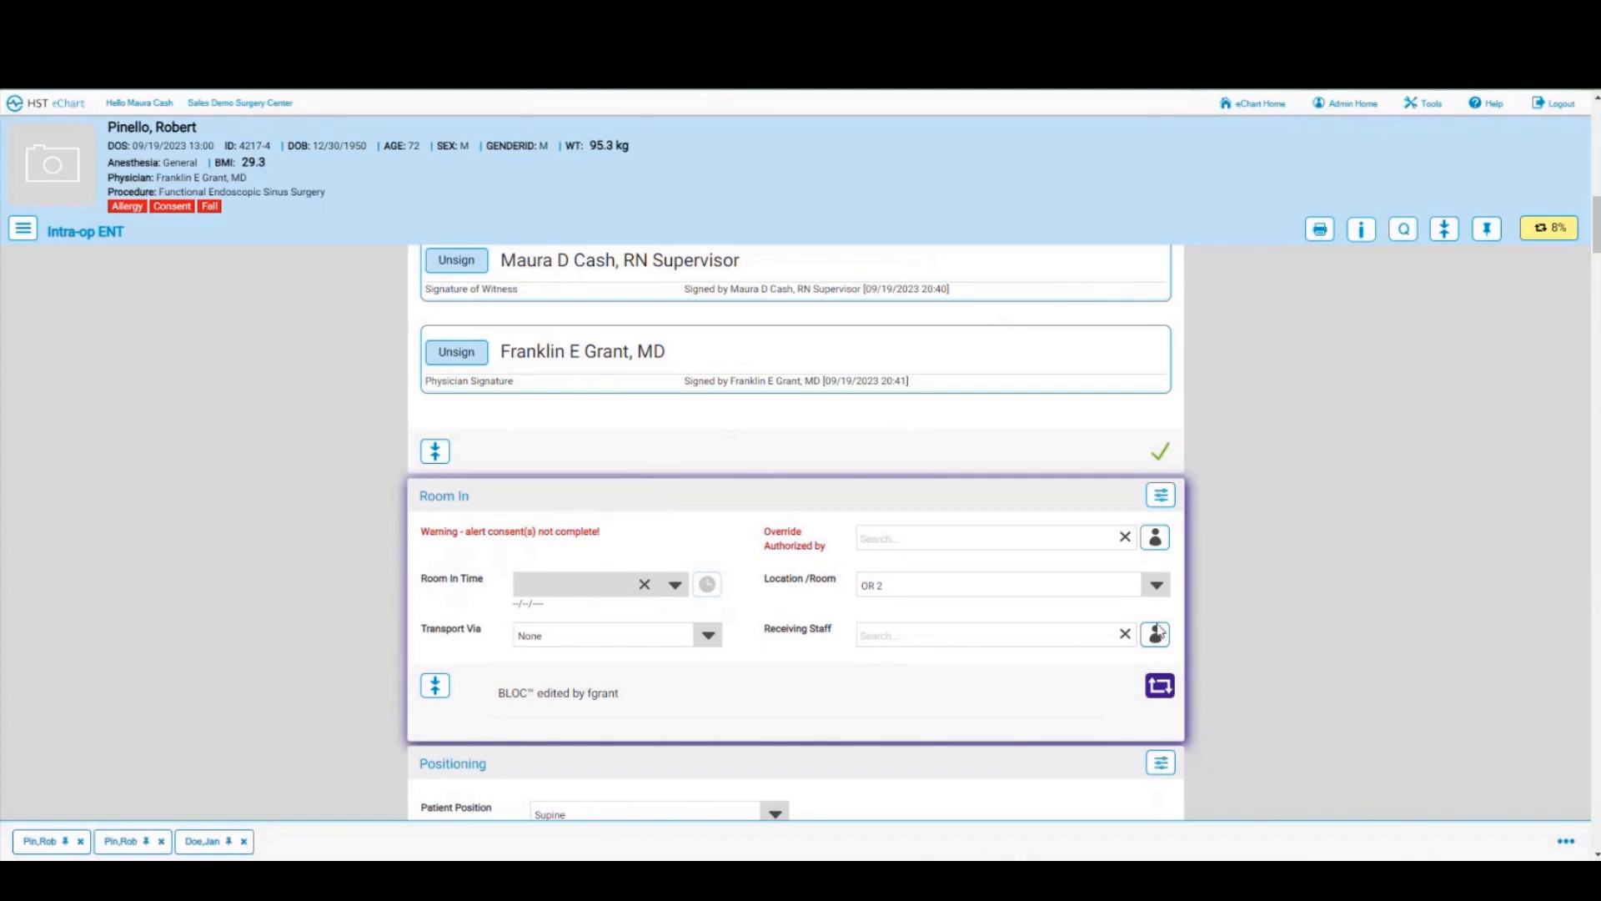
Step: Record the Room In time as 20:50 with NPO Status as the late start reason
{"action": "left_click", "coordinate": [1160, 685]}
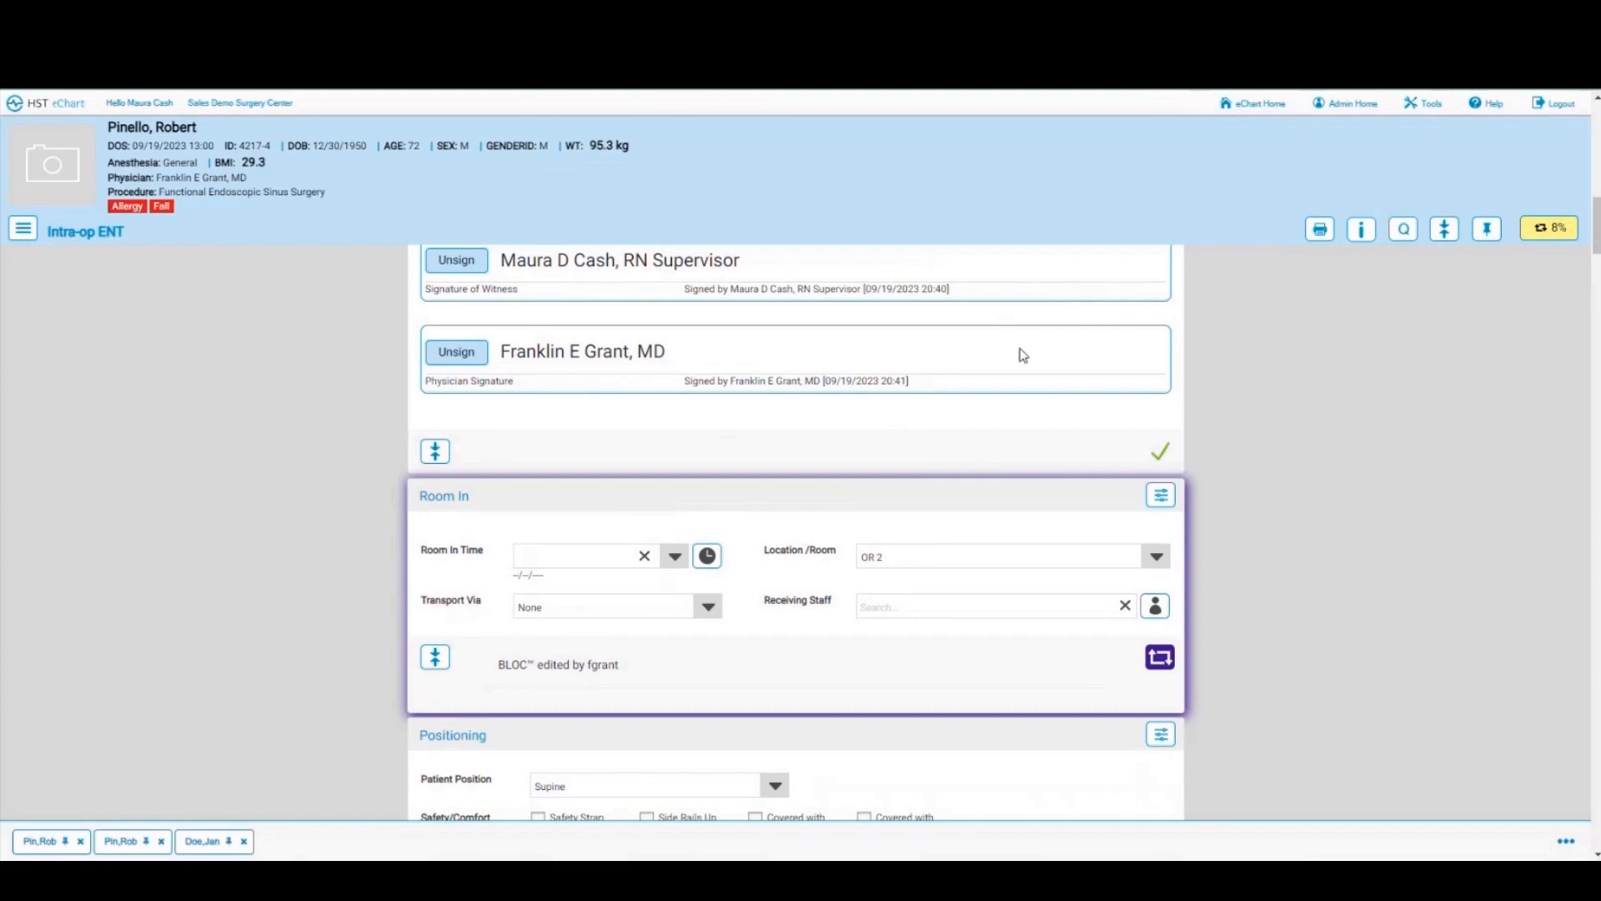
{"action": "left_click", "coordinate": [1159, 656]}
{"action": "left_click", "coordinate": [708, 557]}
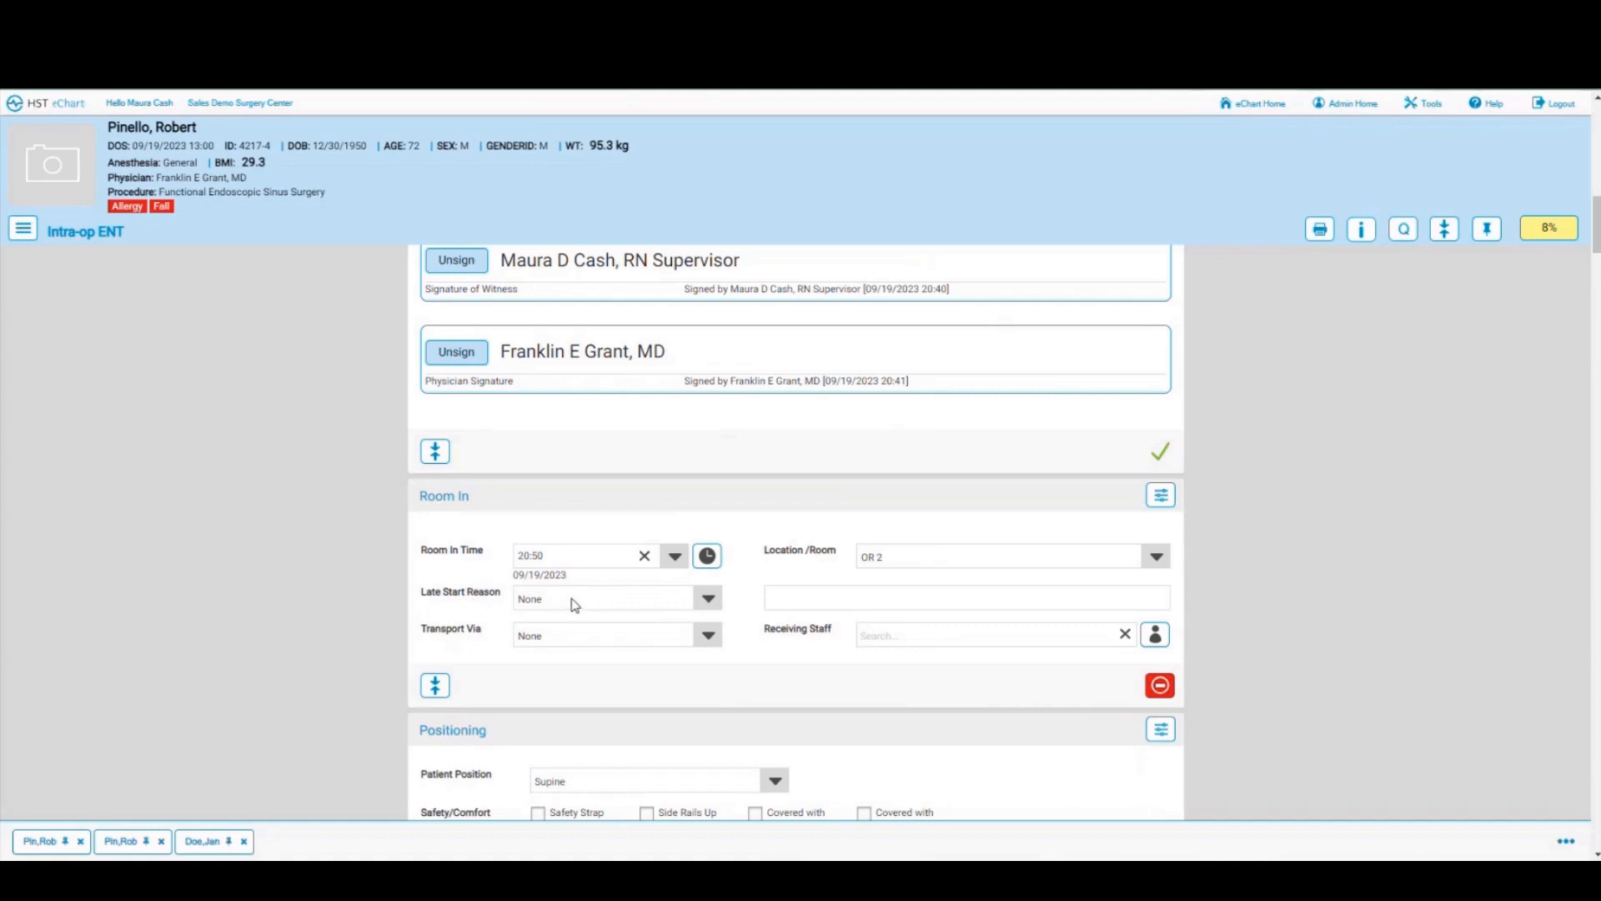
{"action": "left_click", "coordinate": [706, 599]}
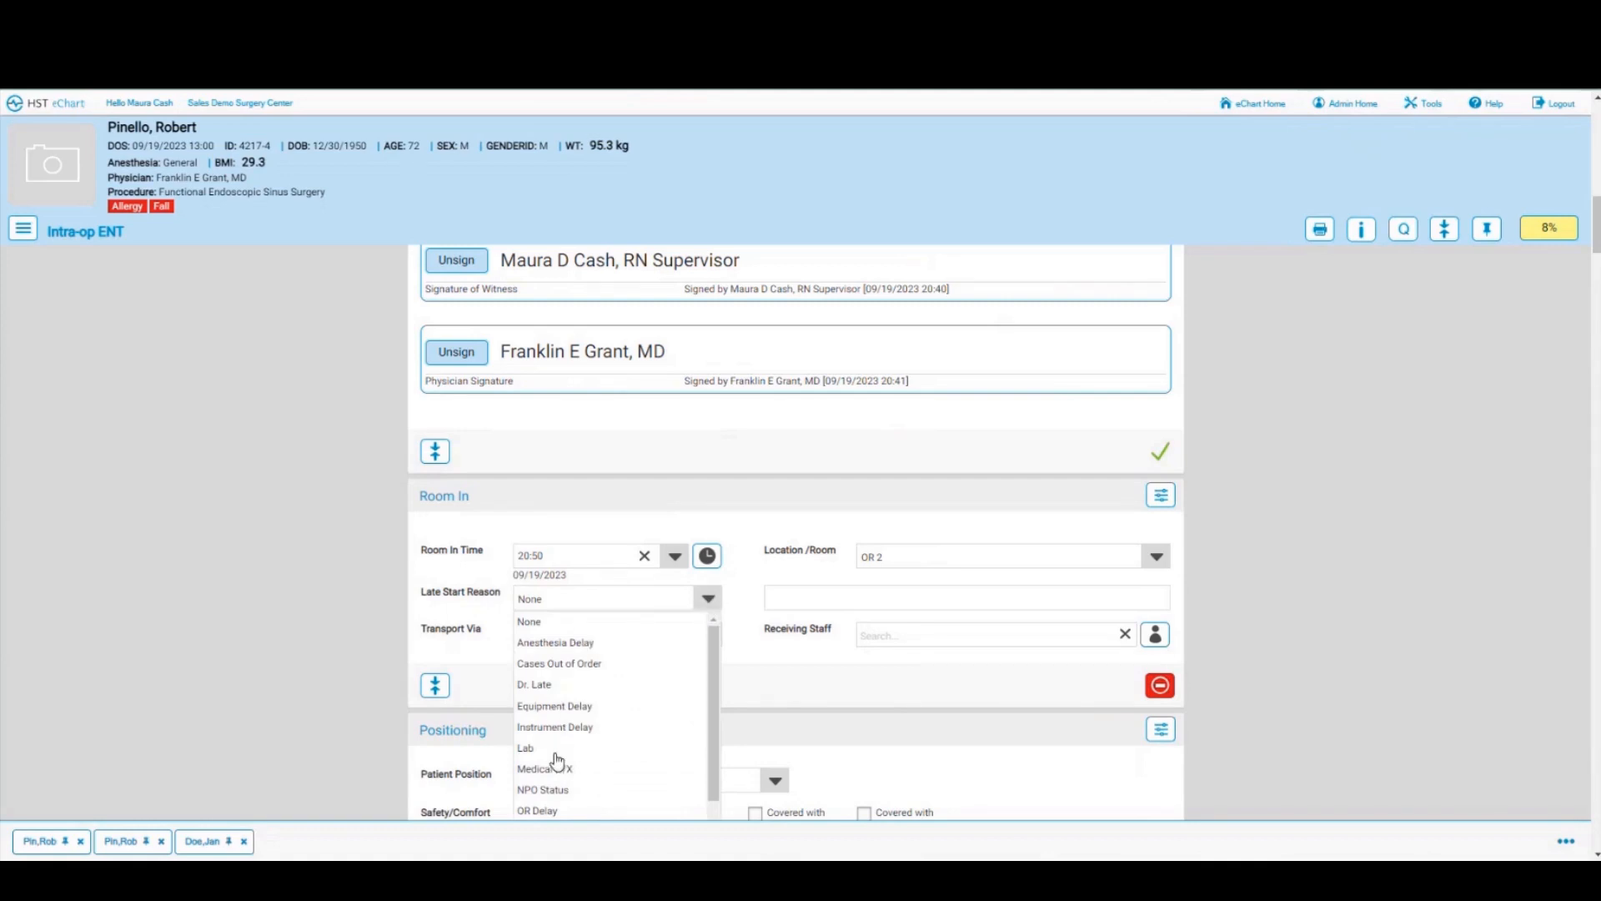
{"action": "left_click", "coordinate": [549, 792]}
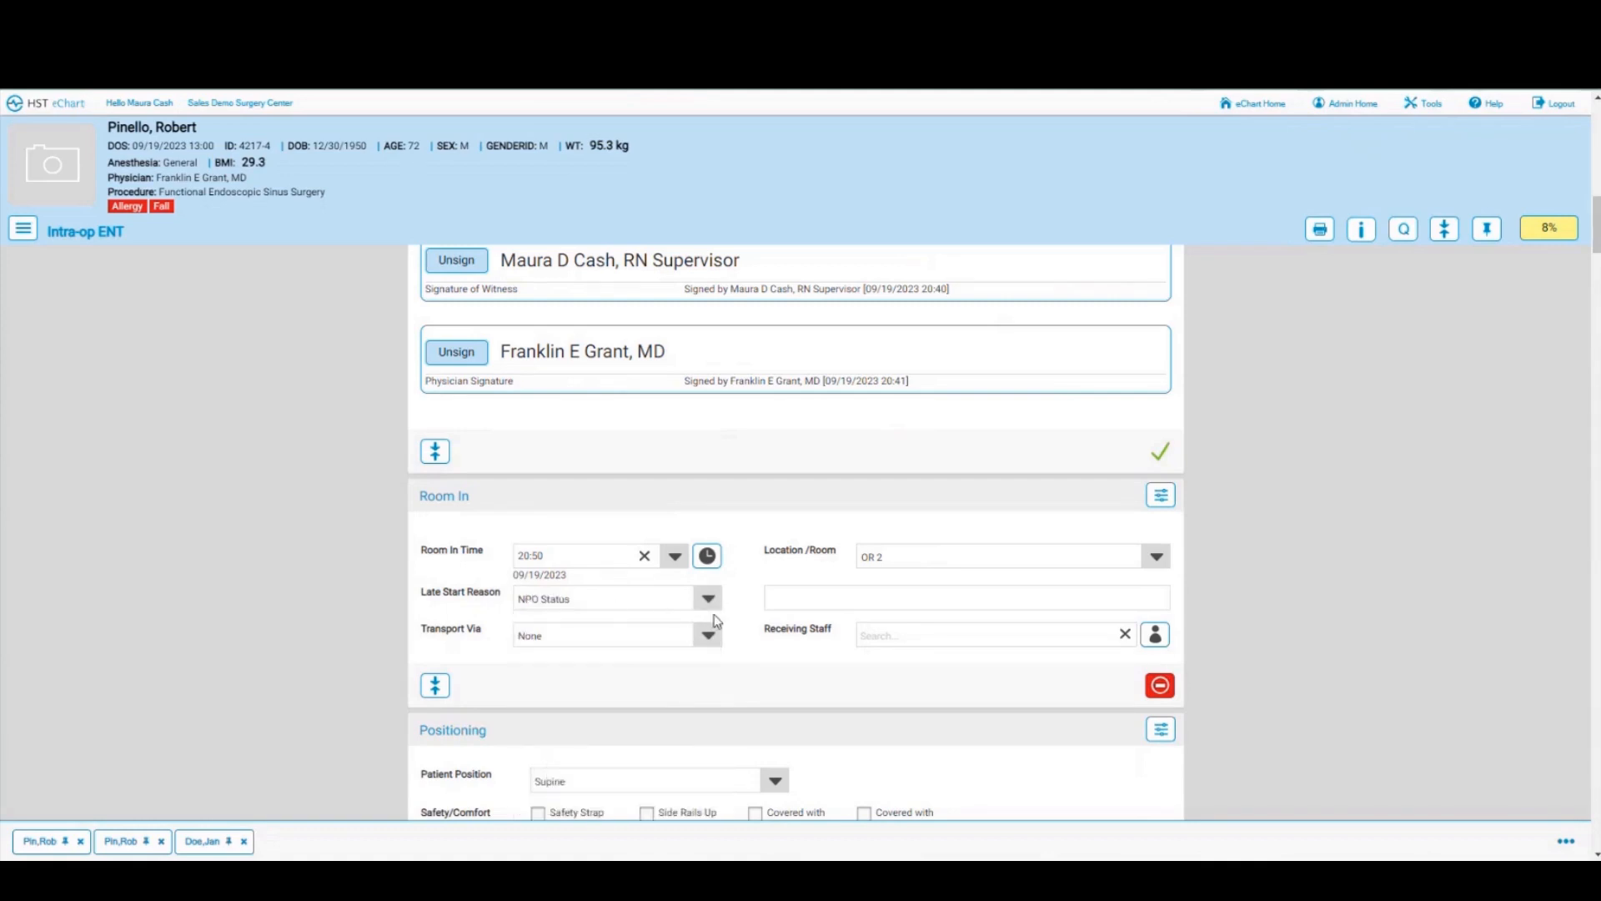
Step: Set receiving staff to the current user and the transport to Stretcher
{"action": "left_click", "coordinate": [1155, 636]}
{"action": "left_click", "coordinate": [706, 638]}
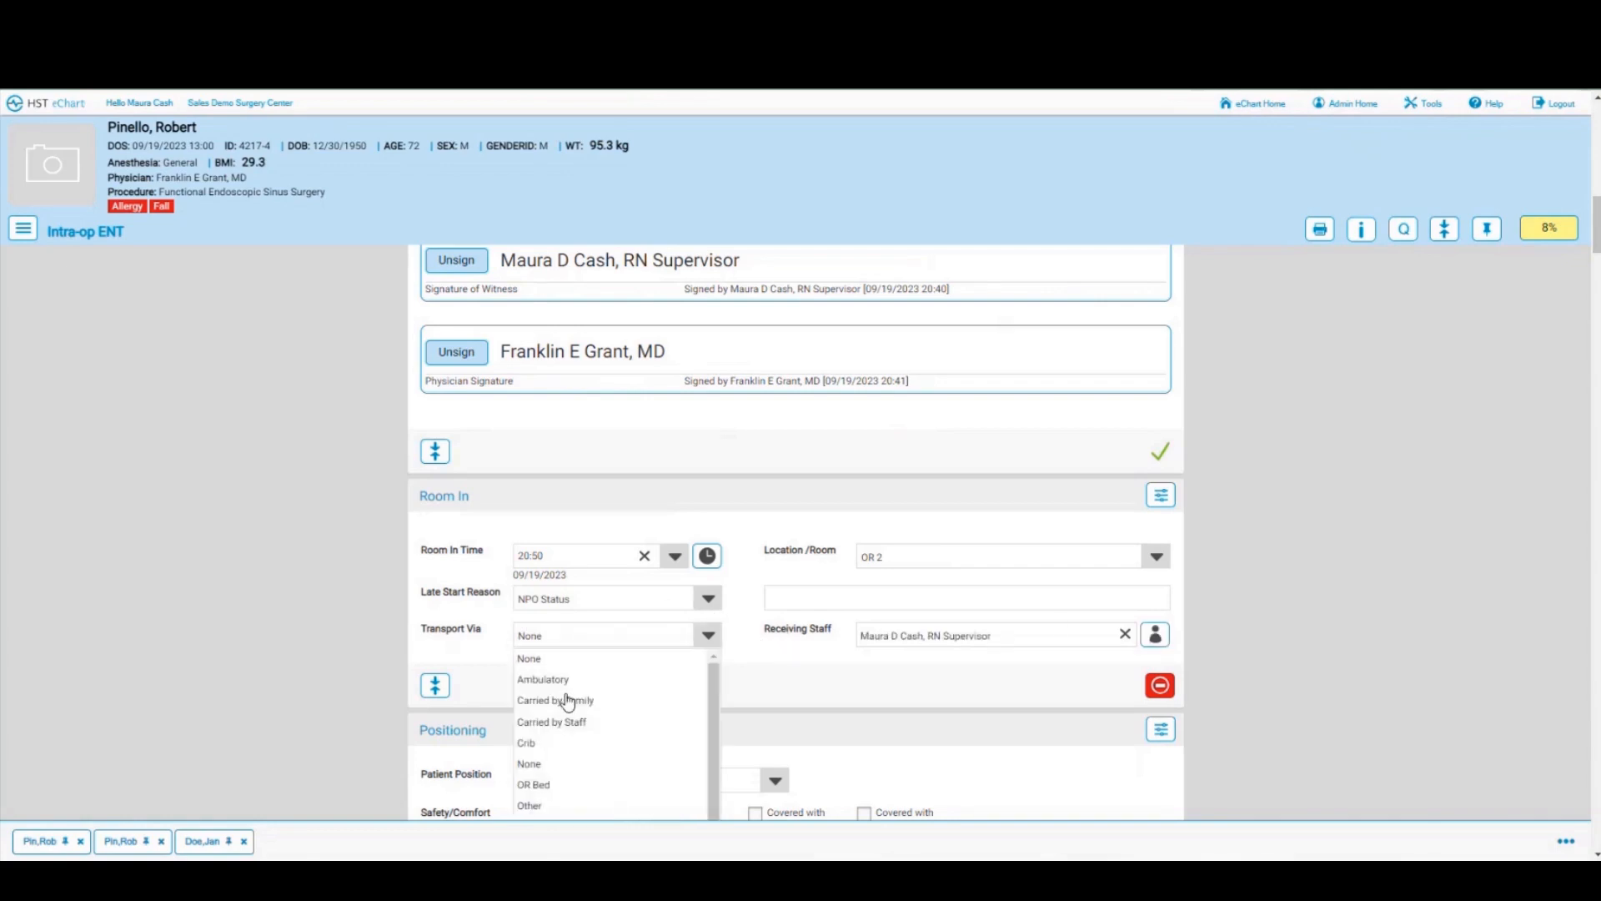
{"action": "scroll", "coordinate": [569, 699], "scroll_direction": "down", "scroll_amount": 1}
{"action": "scroll", "coordinate": [564, 760], "scroll_direction": "down", "scroll_amount": 2}
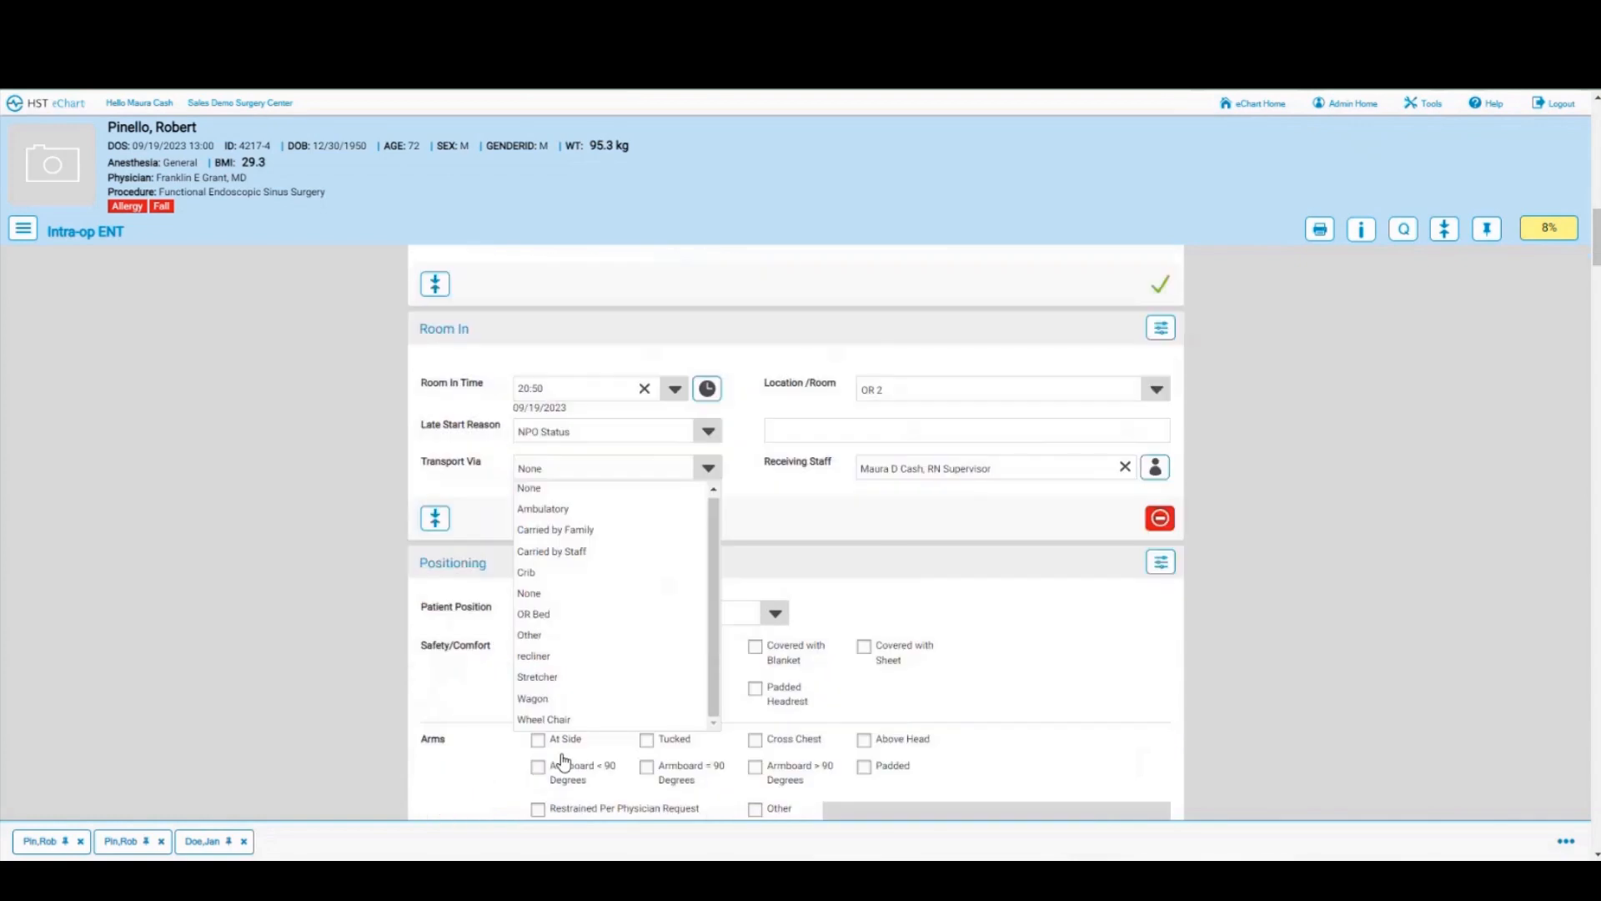
{"action": "left_click", "coordinate": [542, 674]}
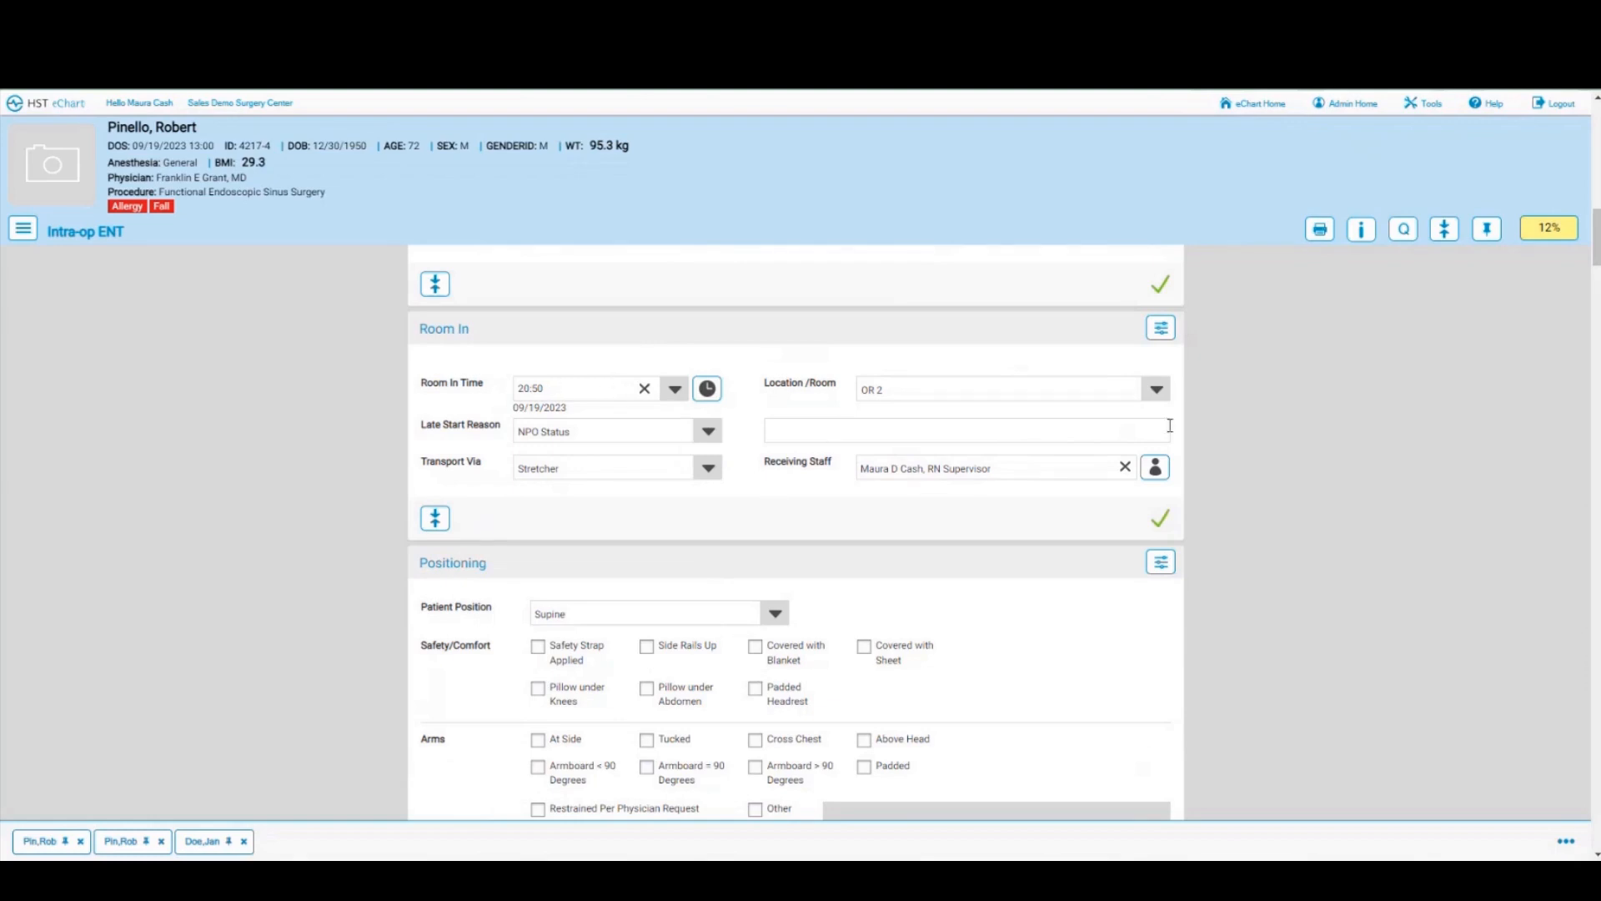
{"action": "left_click", "coordinate": [1407, 237]}
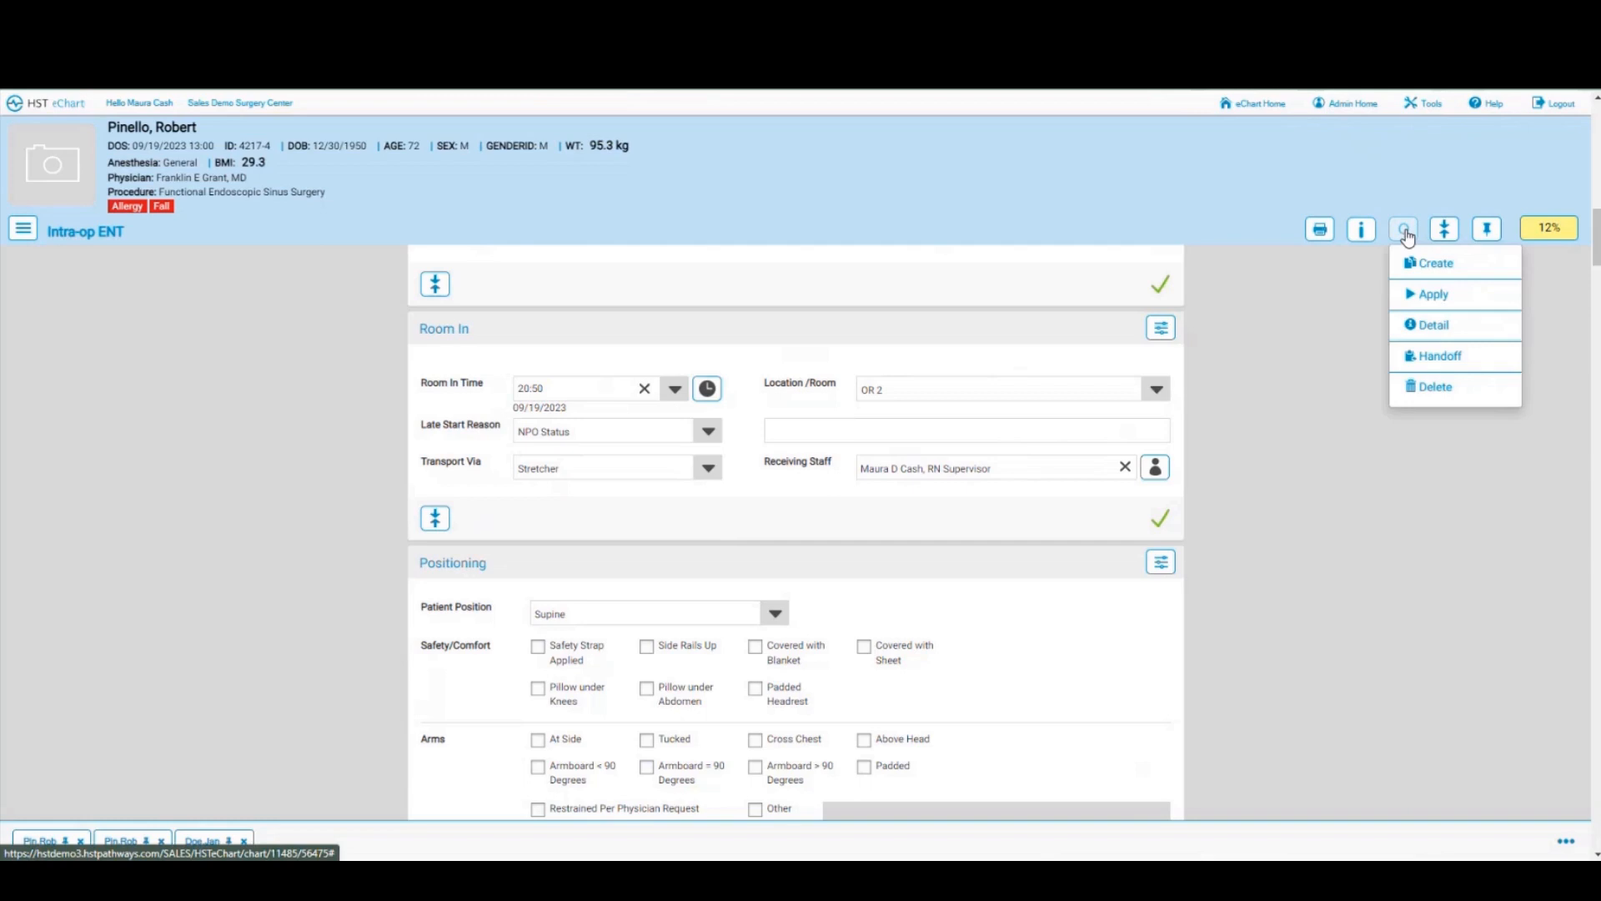
Step: Apply the Sinus quick chart to fill in strap, blanket, knee pillow, headrest and armboard positioning
{"action": "left_click", "coordinate": [1426, 301]}
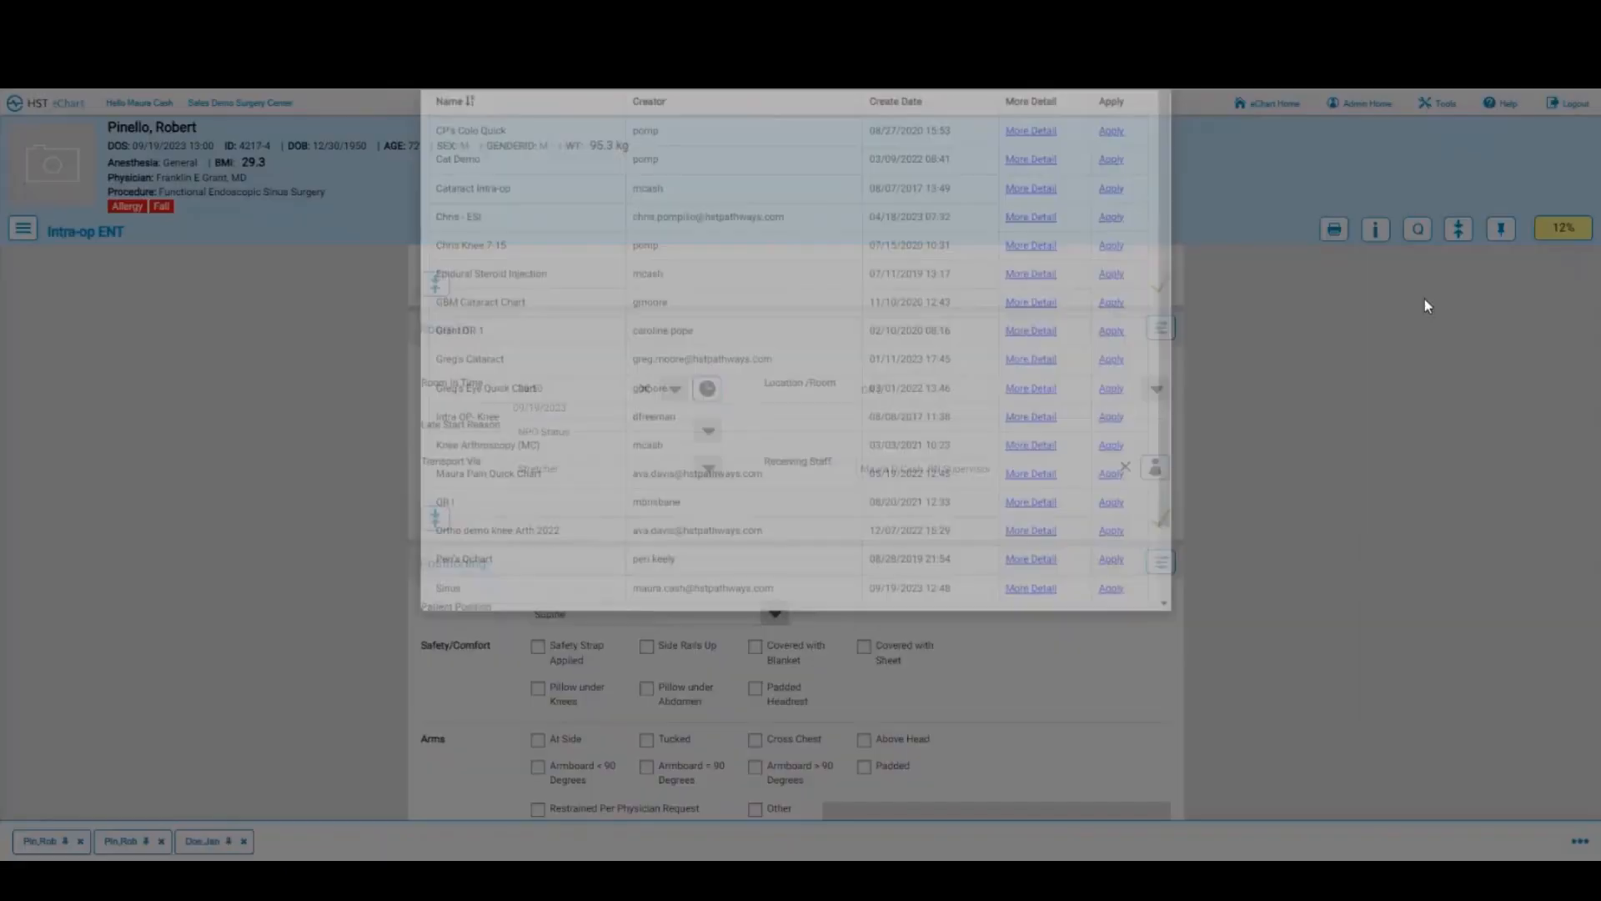
{"action": "scroll", "coordinate": [568, 579], "scroll_direction": "down", "scroll_amount": 2}
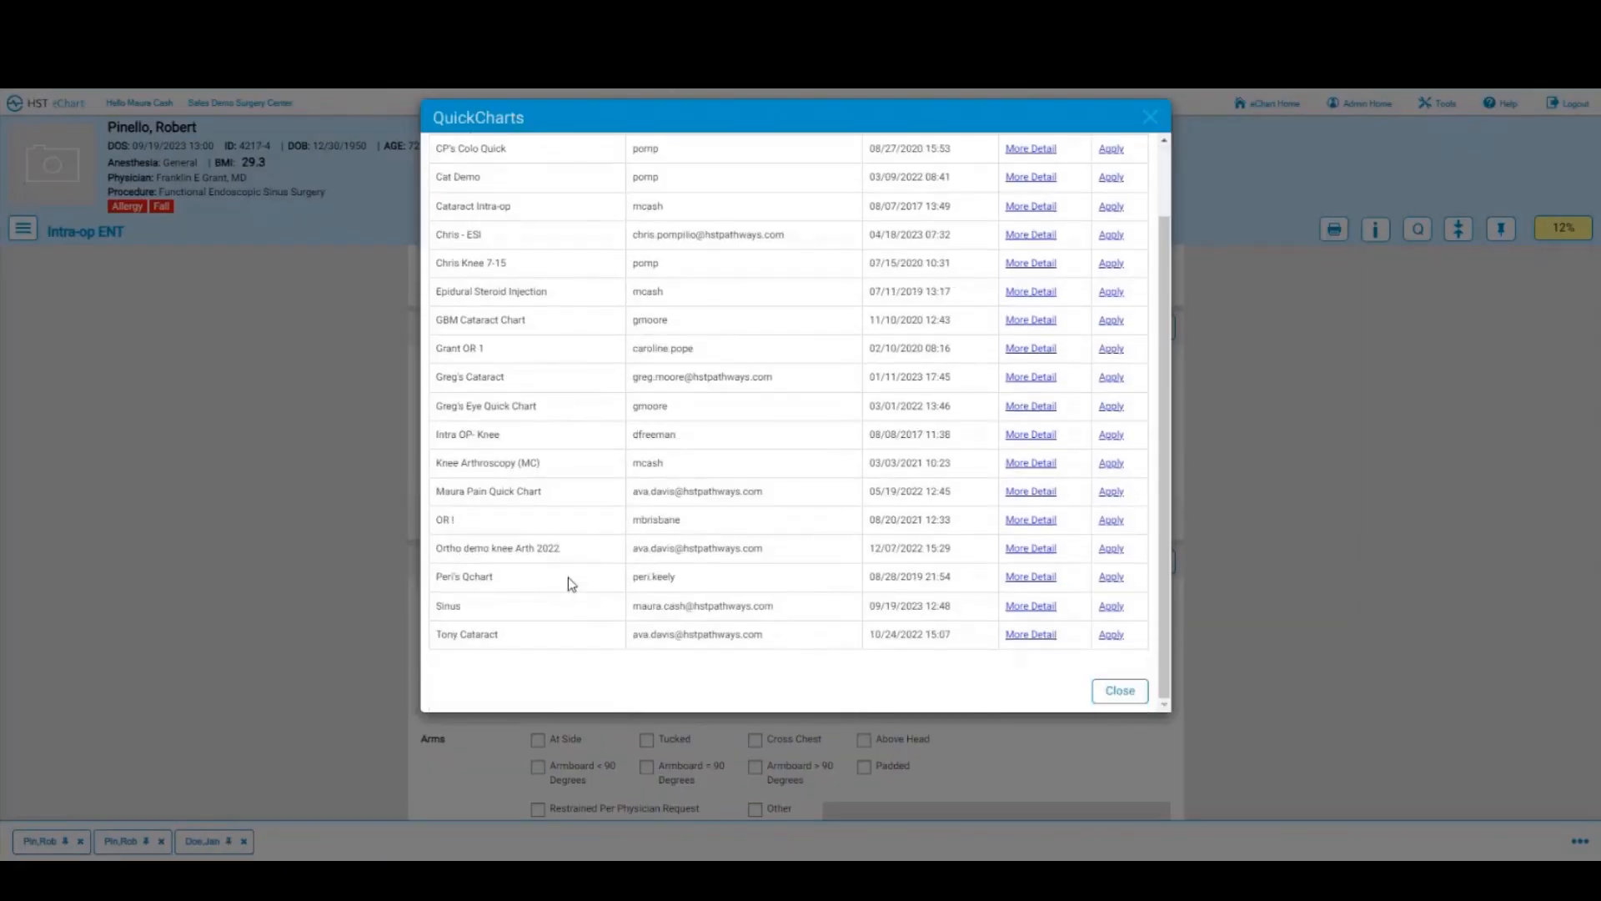
{"action": "left_click", "coordinate": [1111, 606]}
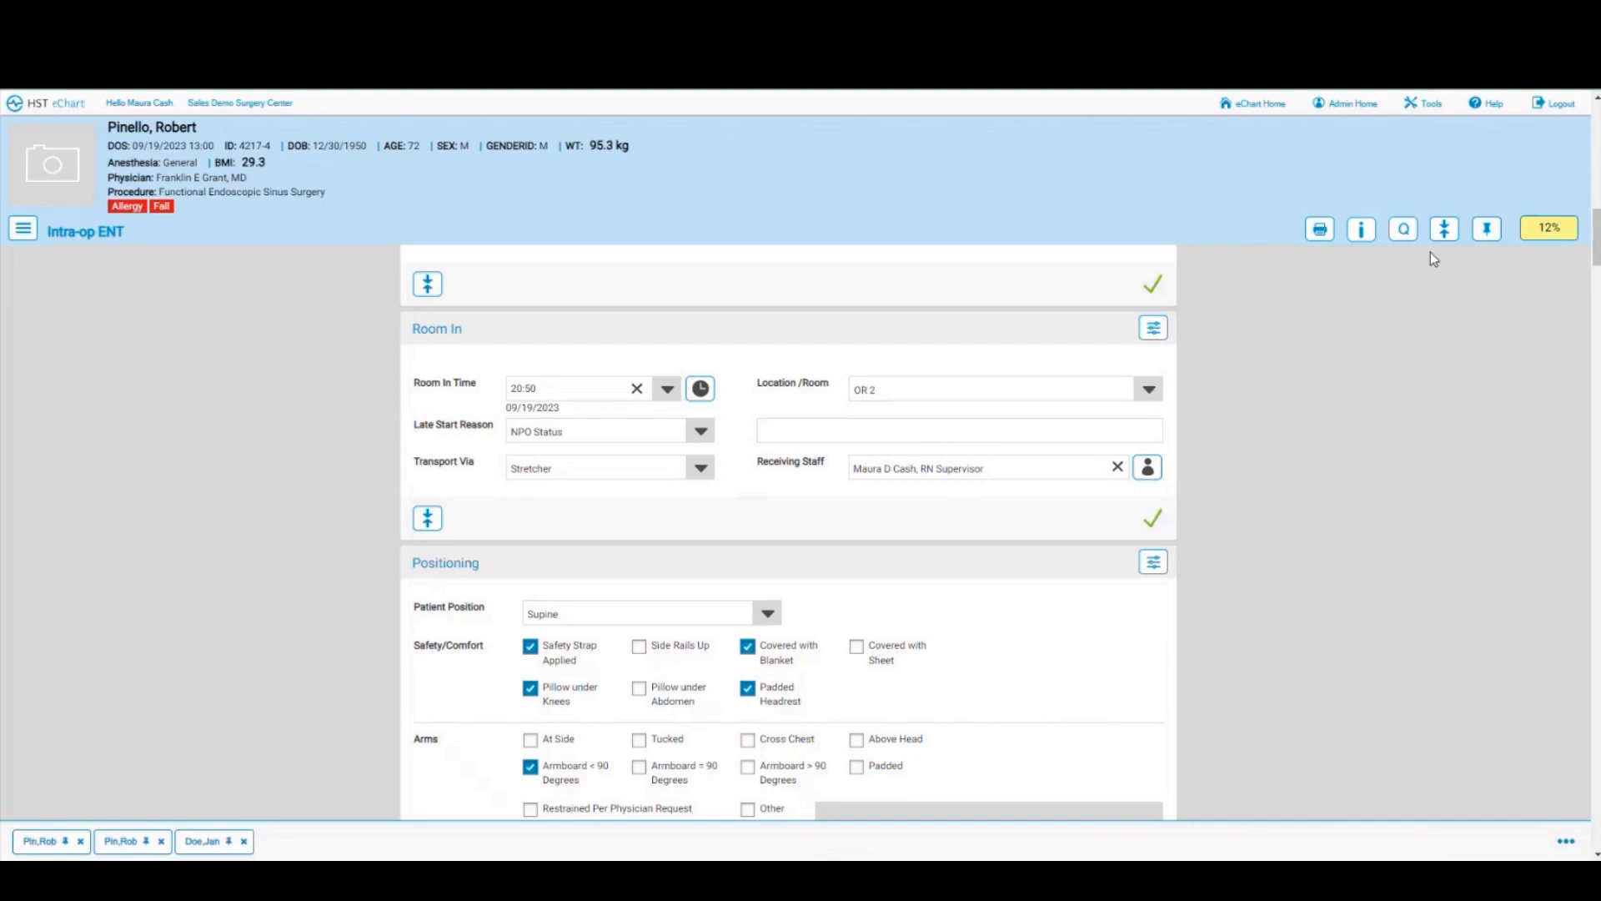
Step: Confirm the Positioning, Positioning Aids and Wound Classification sections
{"action": "scroll", "coordinate": [675, 729], "scroll_direction": "down", "scroll_amount": 2}
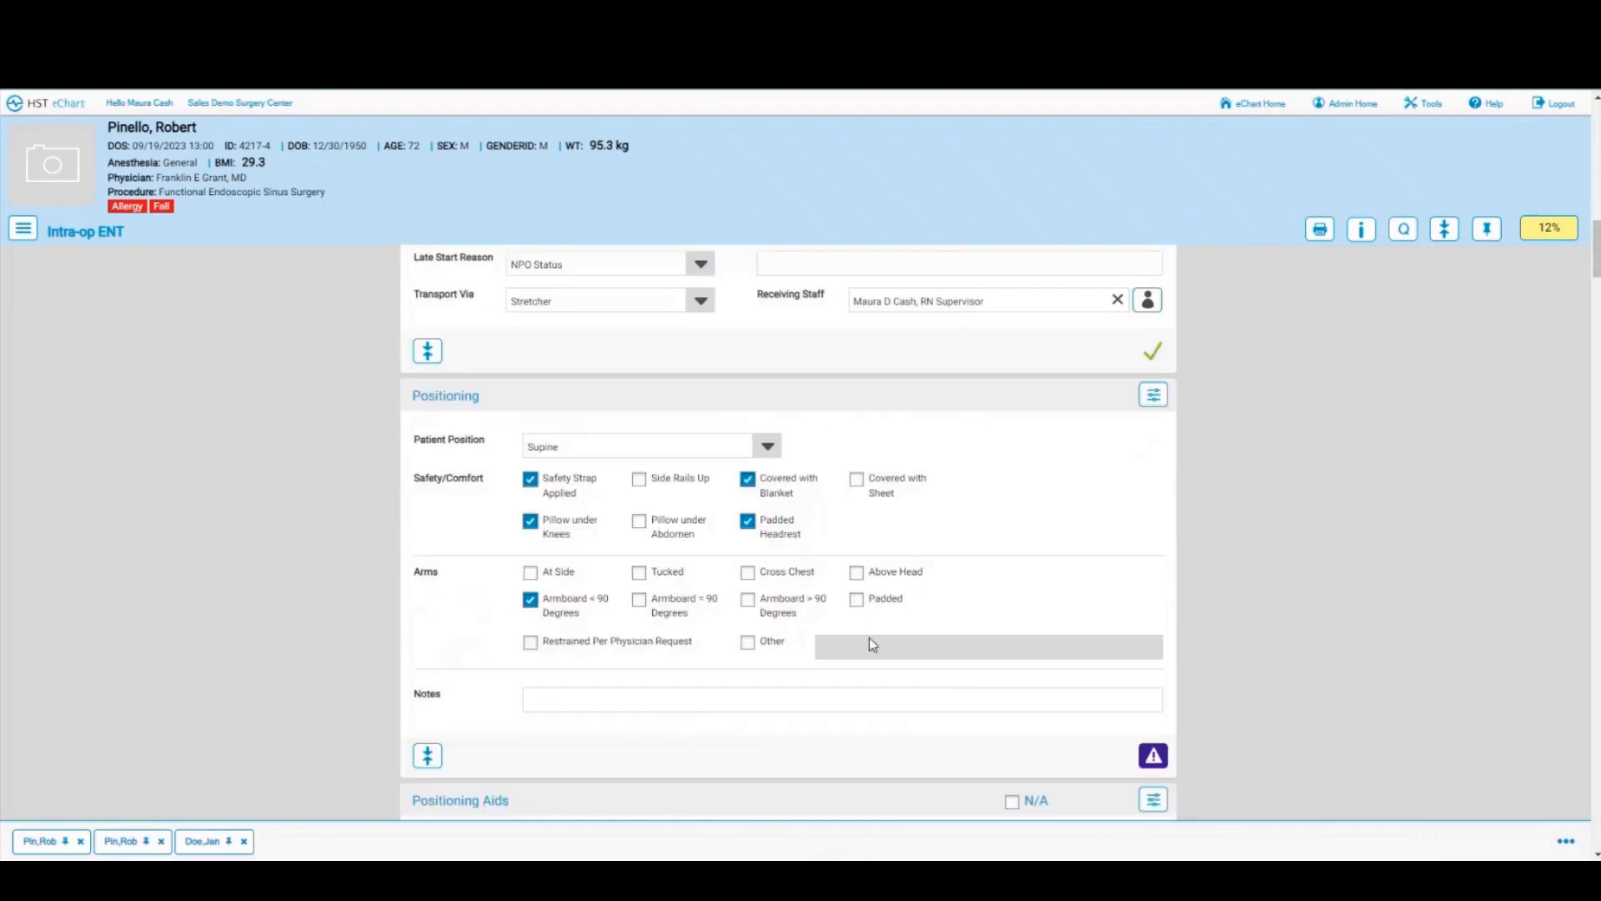
{"action": "left_click", "coordinate": [1154, 755]}
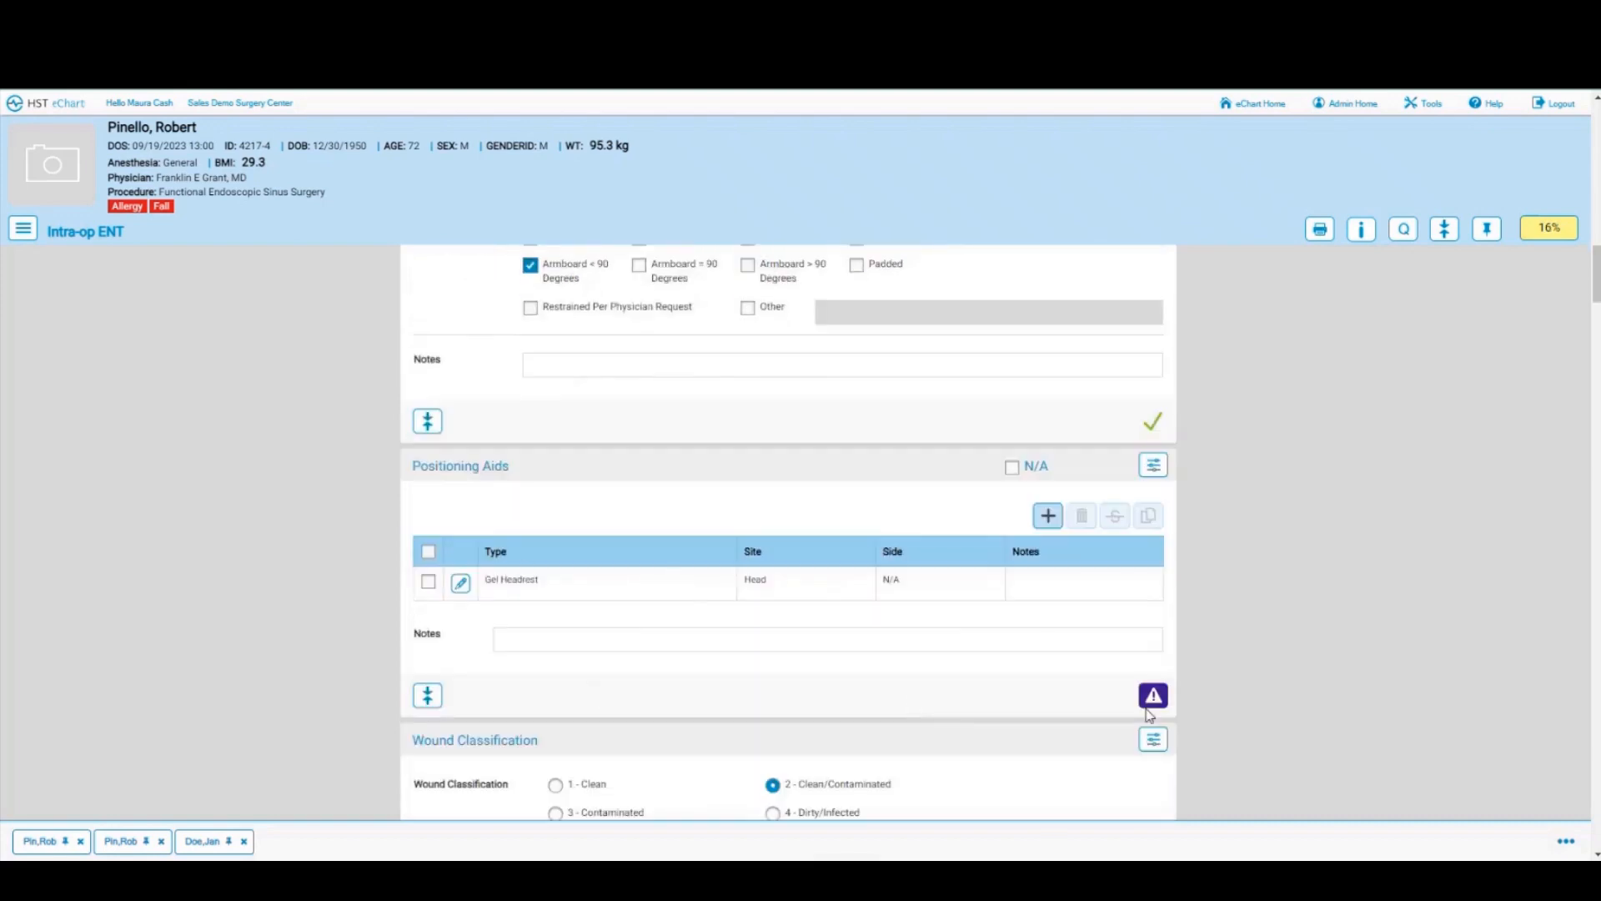
{"action": "left_click", "coordinate": [1153, 697]}
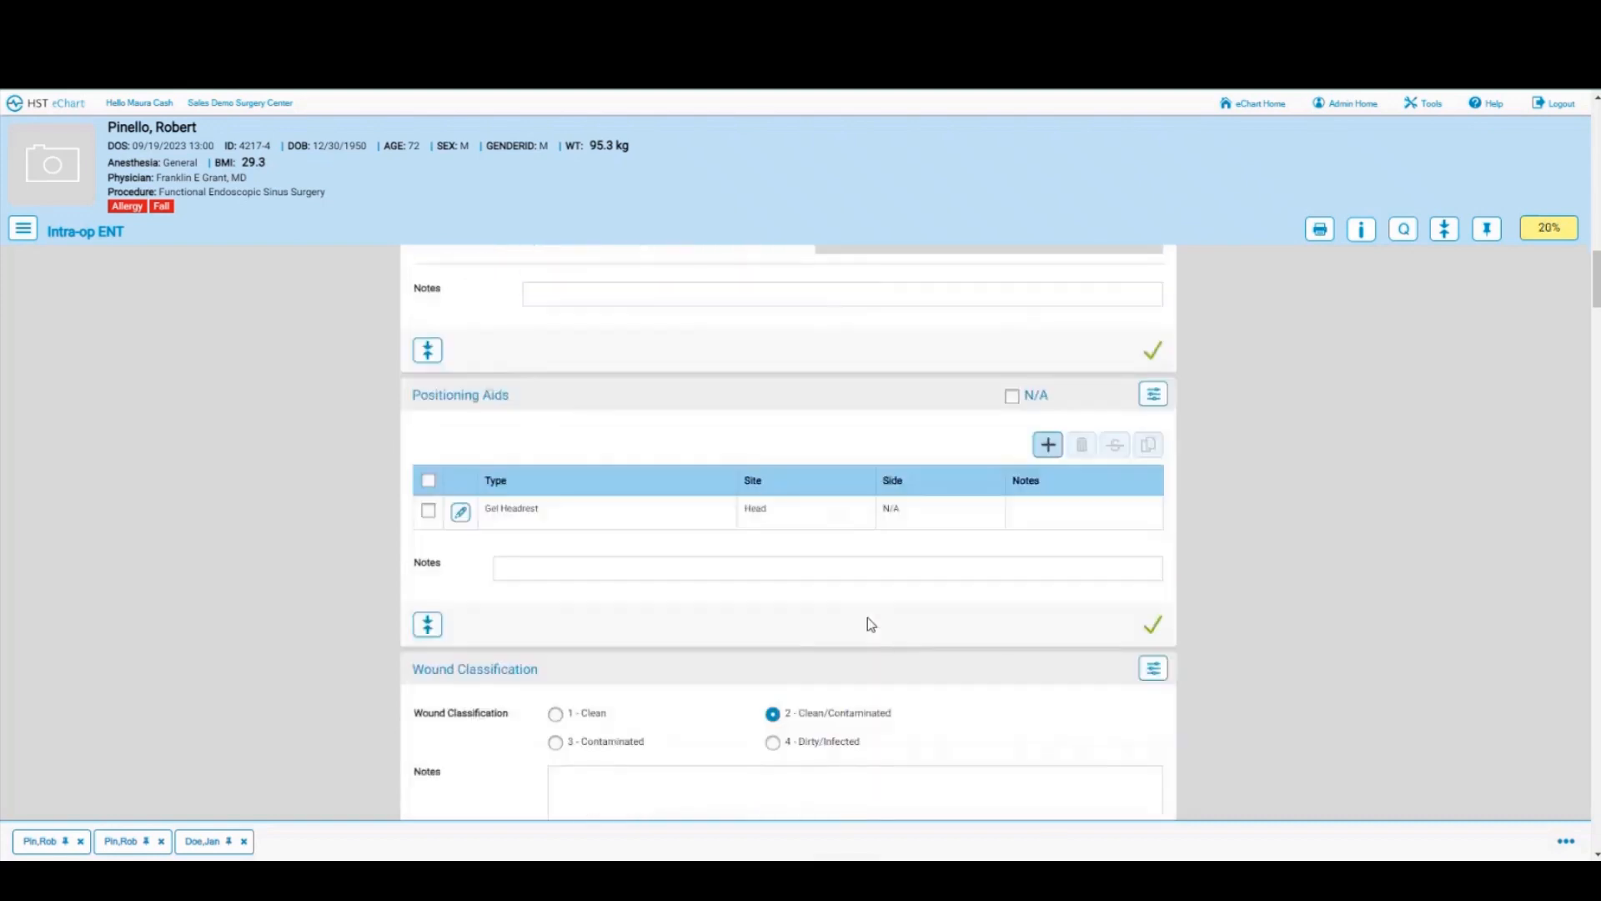
{"action": "scroll", "coordinate": [1088, 664], "scroll_direction": "down", "scroll_amount": 2}
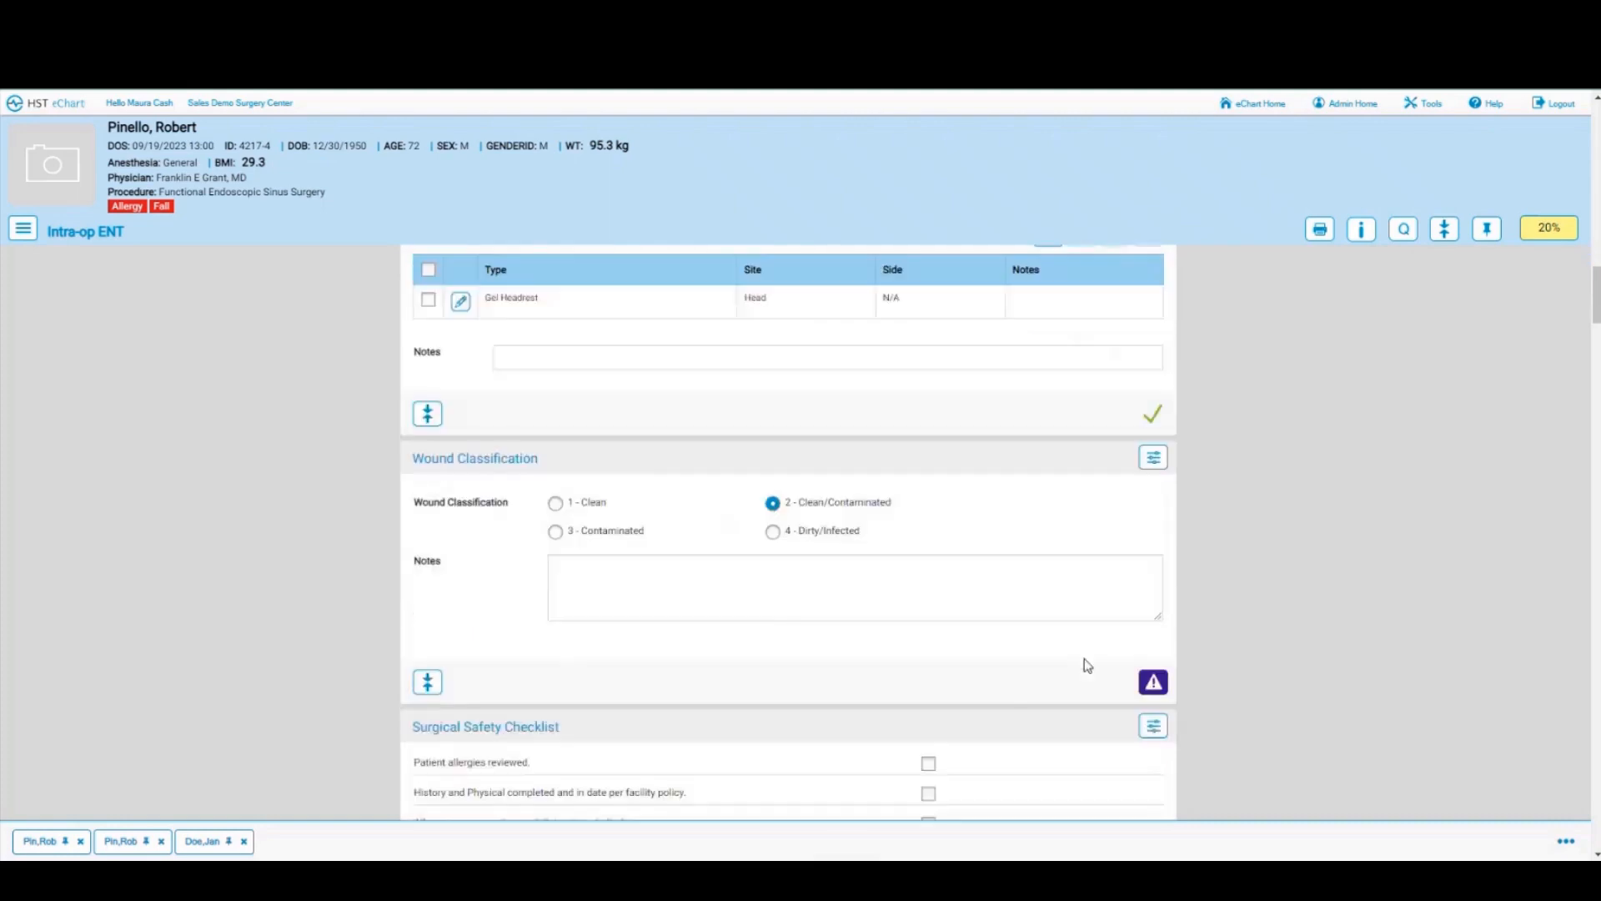
{"action": "left_click", "coordinate": [1153, 630]}
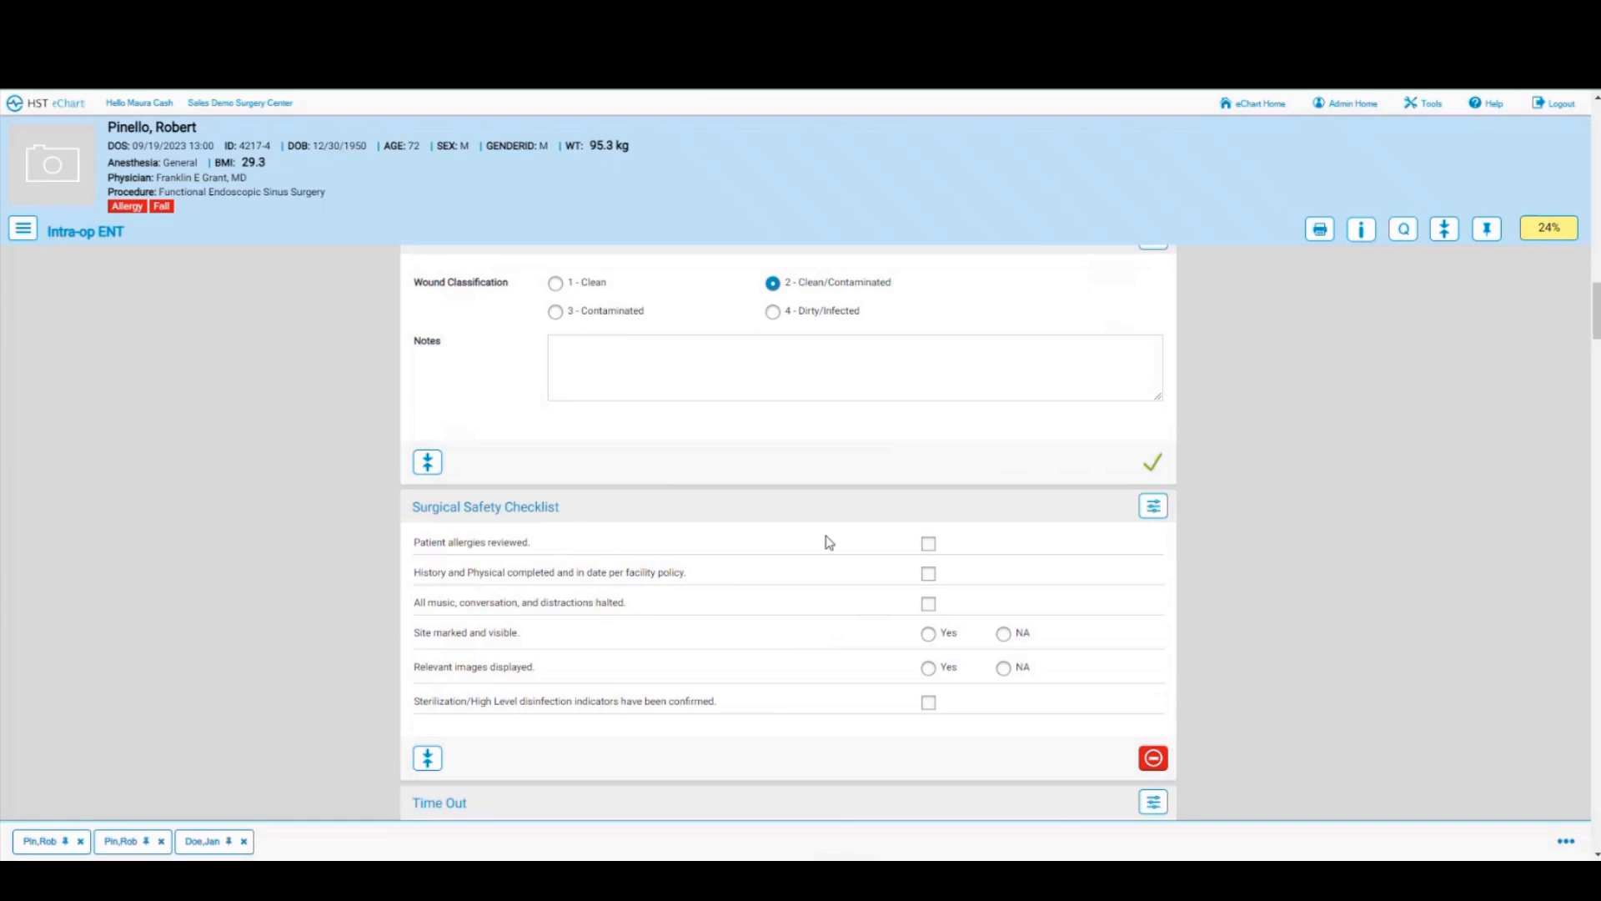
Step: Check allergies, H&P, music halted and sterilization indicators; answer Yes for site marked and images
{"action": "left_click", "coordinate": [928, 543]}
{"action": "left_click", "coordinate": [928, 573]}
{"action": "left_click", "coordinate": [929, 604]}
{"action": "left_click", "coordinate": [929, 635]}
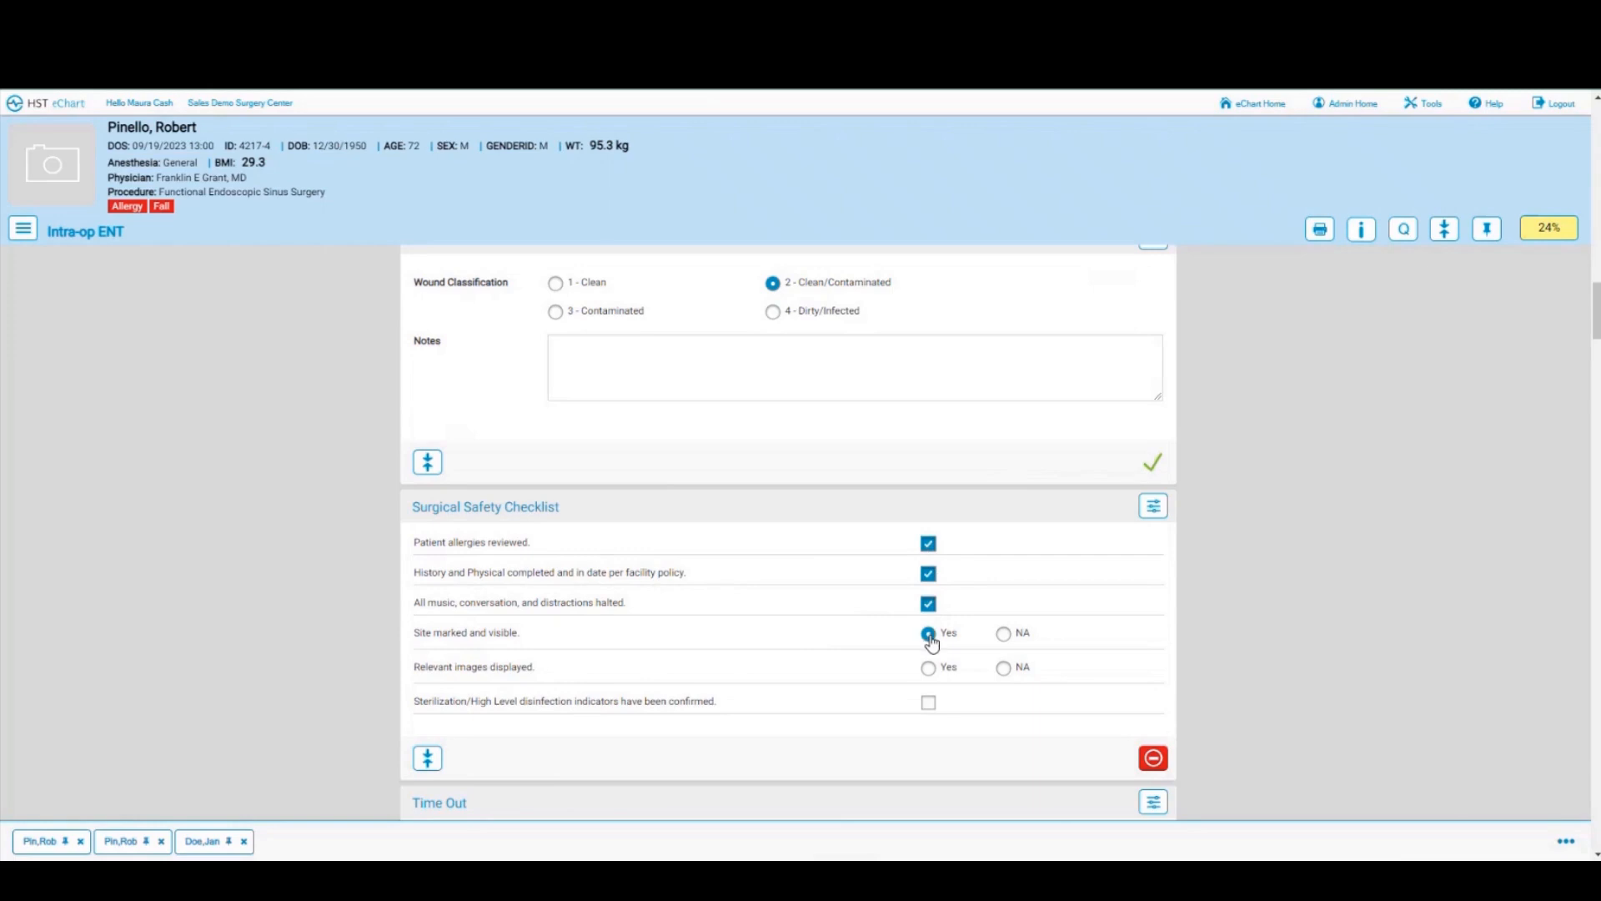
{"action": "left_click", "coordinate": [928, 669]}
{"action": "left_click", "coordinate": [927, 703]}
Step: Stamp the Time Out at 20:52 and confirm team members known and consent signed
{"action": "scroll", "coordinate": [719, 672], "scroll_direction": "down", "scroll_amount": 2}
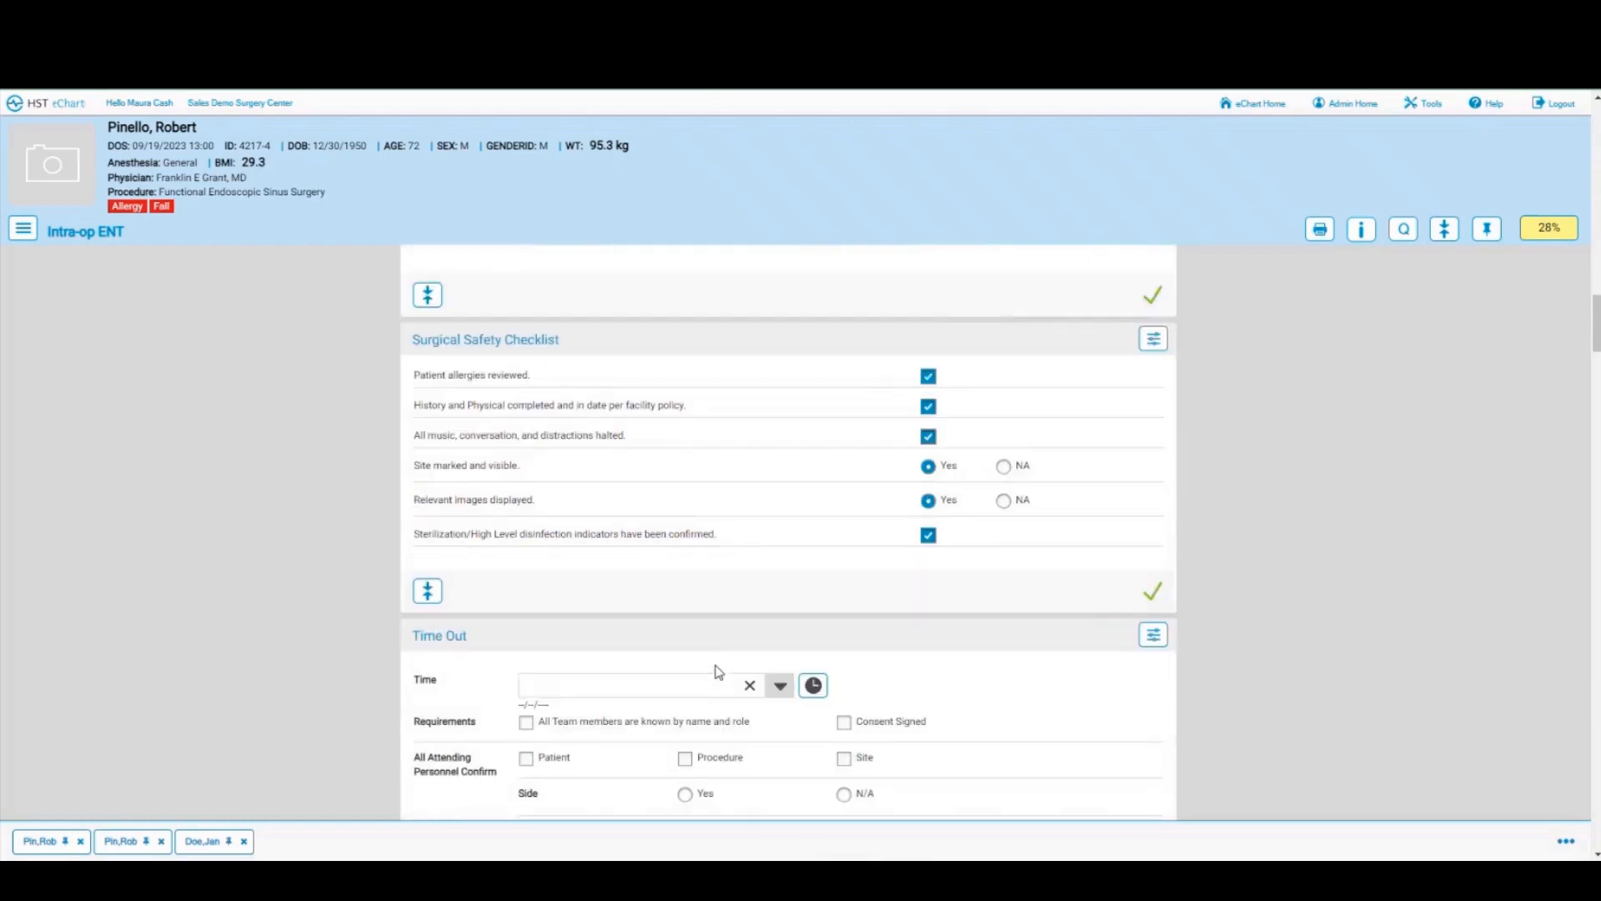
{"action": "left_click", "coordinate": [811, 685]}
{"action": "scroll", "coordinate": [750, 650], "scroll_direction": "down", "scroll_amount": 2}
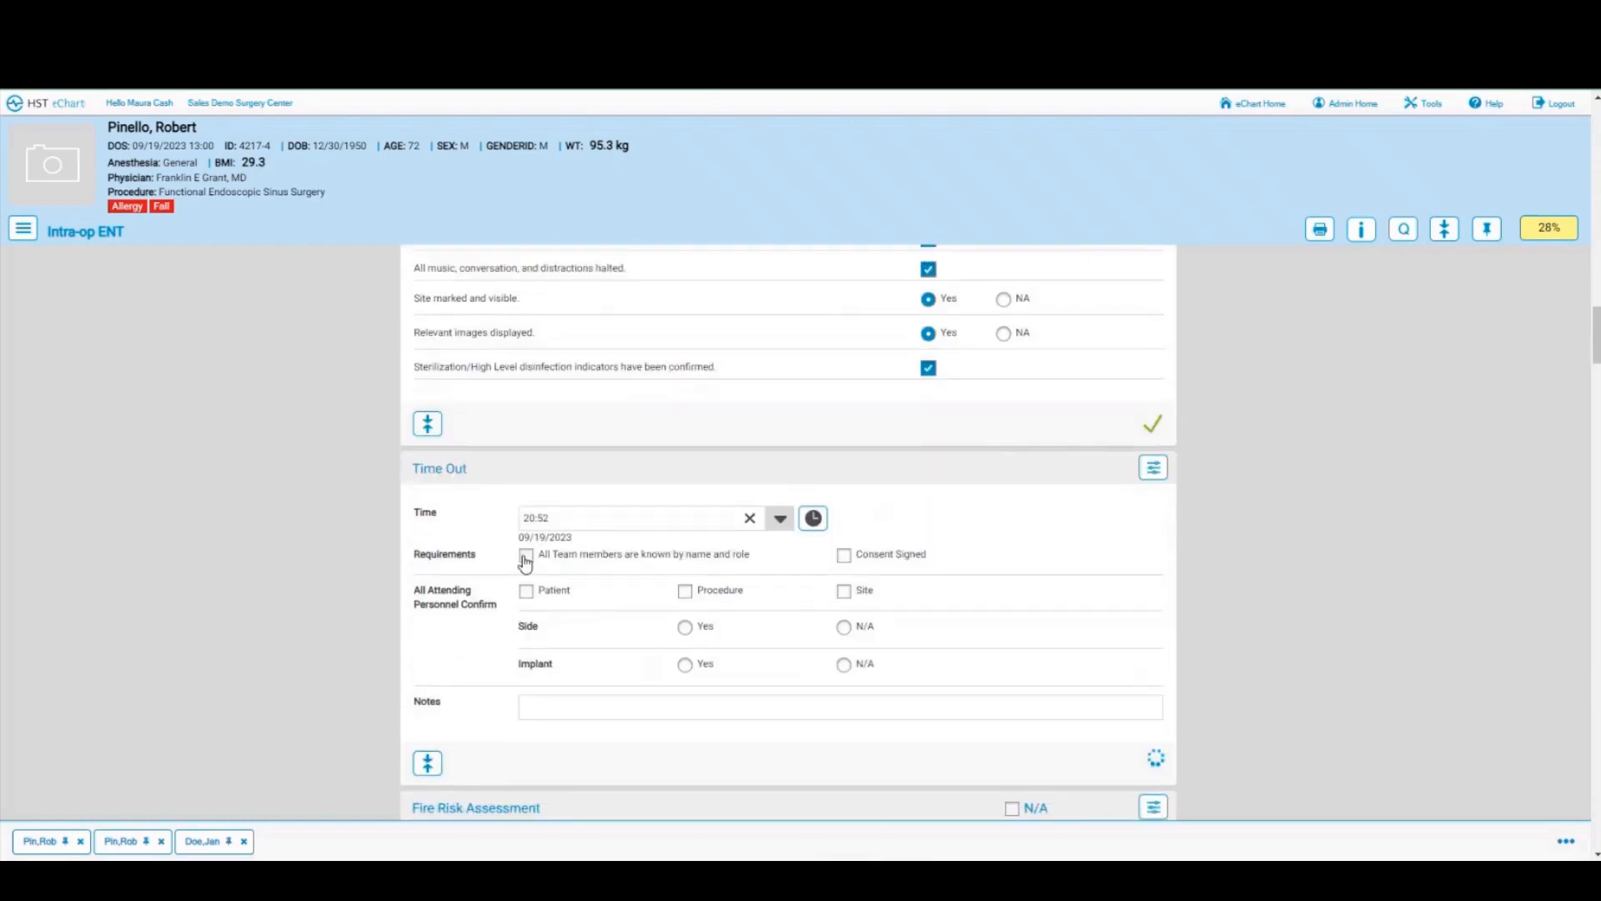
{"action": "left_click", "coordinate": [525, 555]}
{"action": "left_click", "coordinate": [525, 590]}
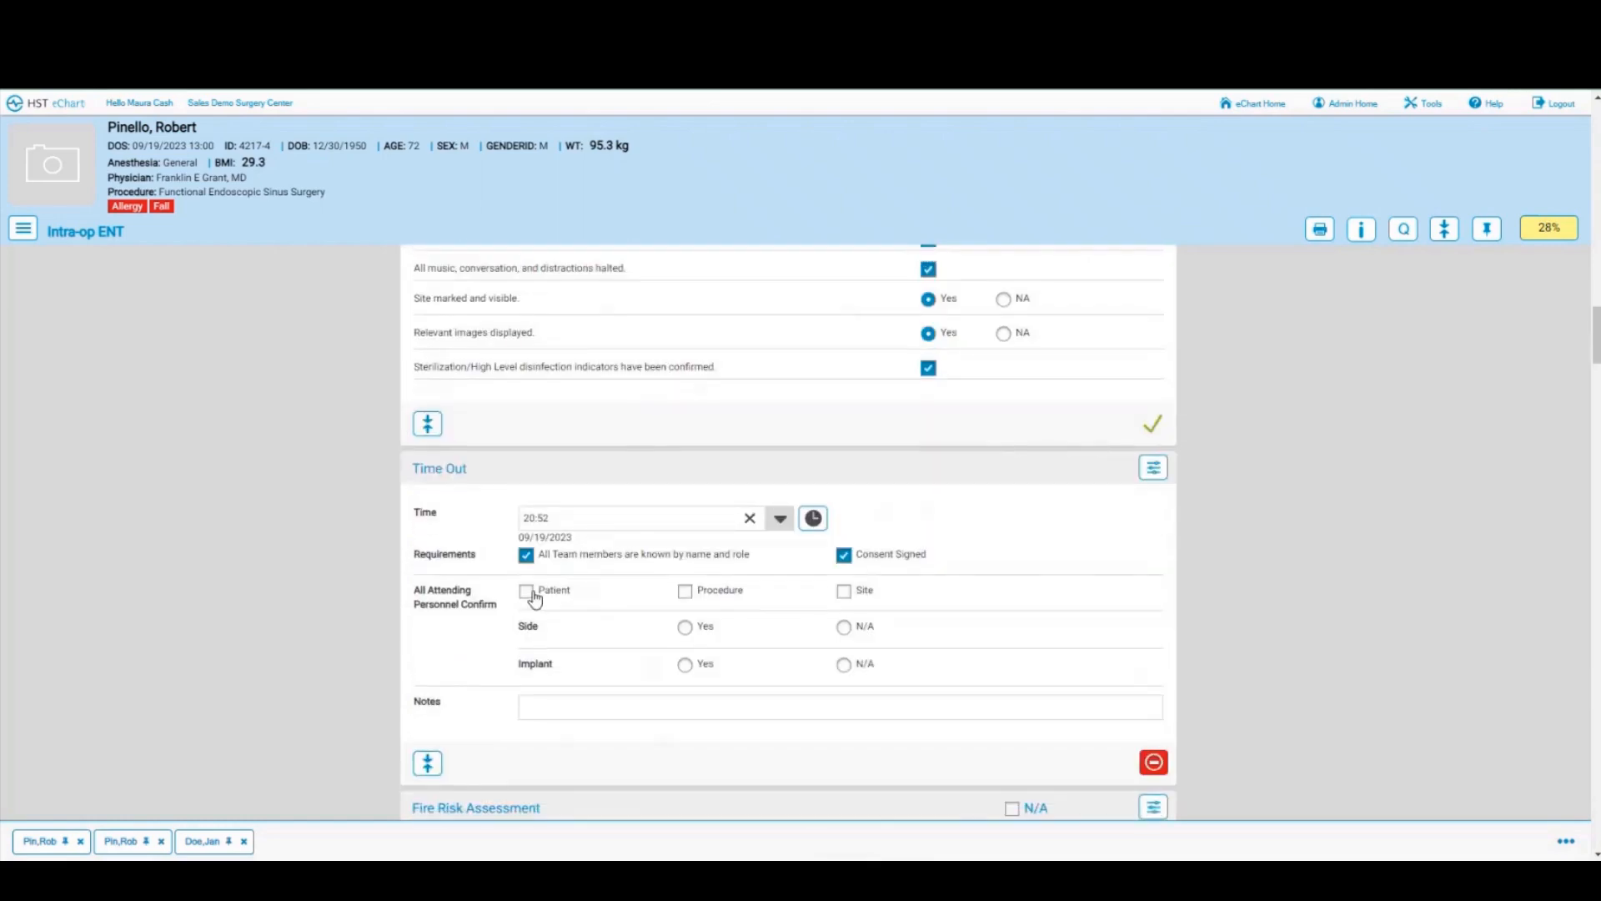
Step: Confirm procedure and site with attending personnel, and answer Yes for Side and Implant
{"action": "left_click", "coordinate": [685, 592]}
{"action": "left_click", "coordinate": [845, 591]}
{"action": "left_click", "coordinate": [685, 627]}
{"action": "left_click", "coordinate": [685, 665]}
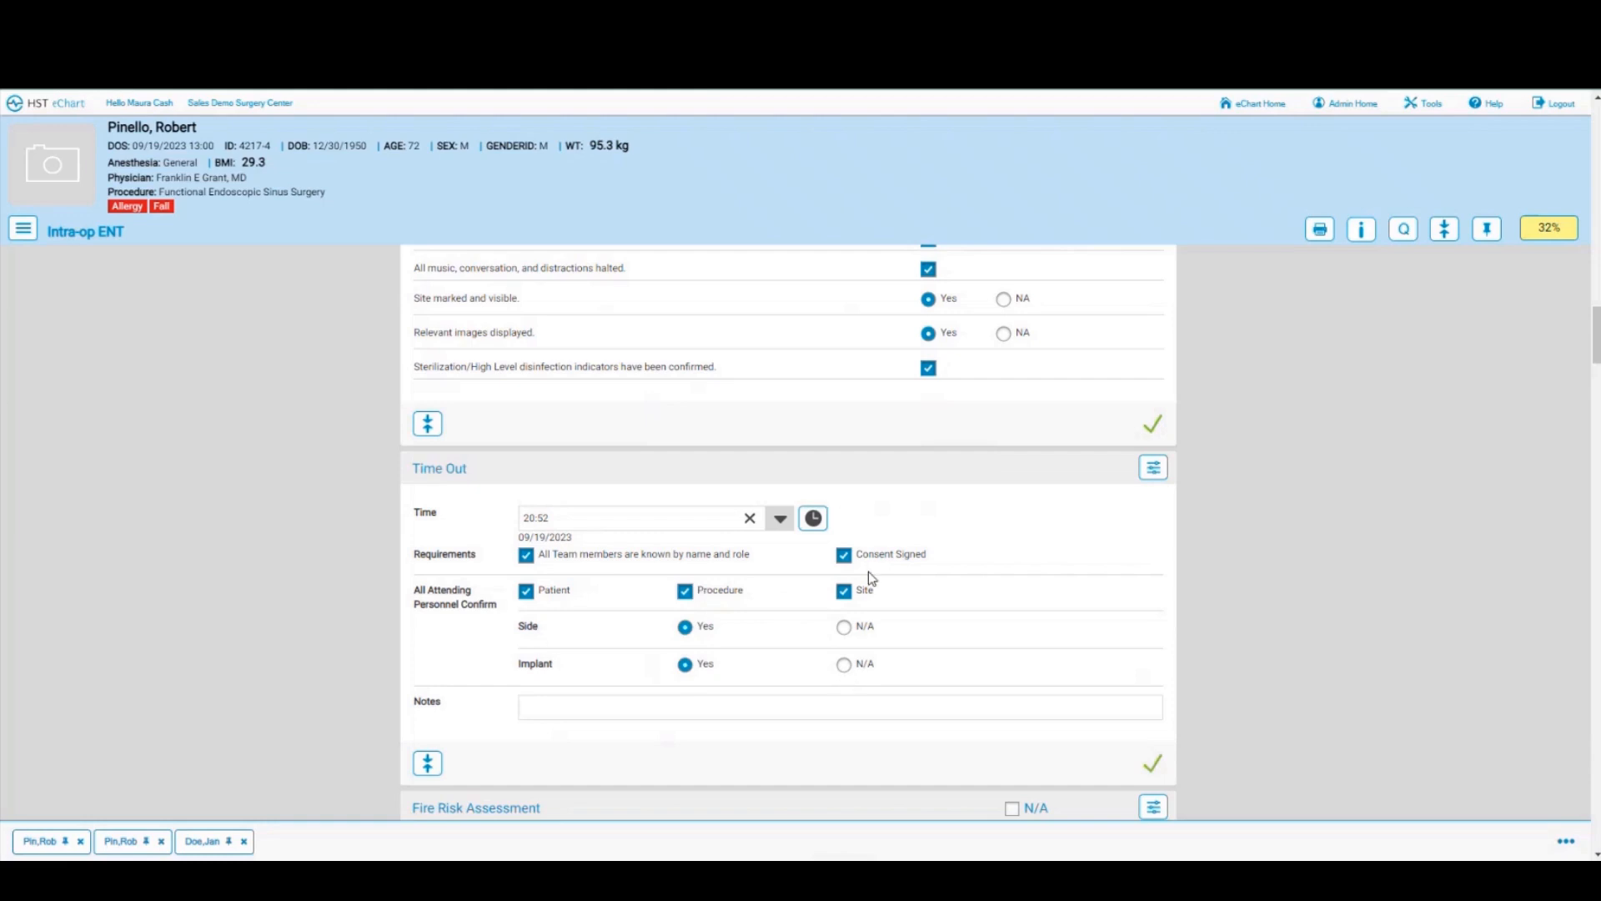
{"action": "scroll", "coordinate": [868, 574], "scroll_direction": "down", "scroll_amount": 2}
{"action": "scroll", "coordinate": [868, 572], "scroll_direction": "down", "scroll_amount": 6}
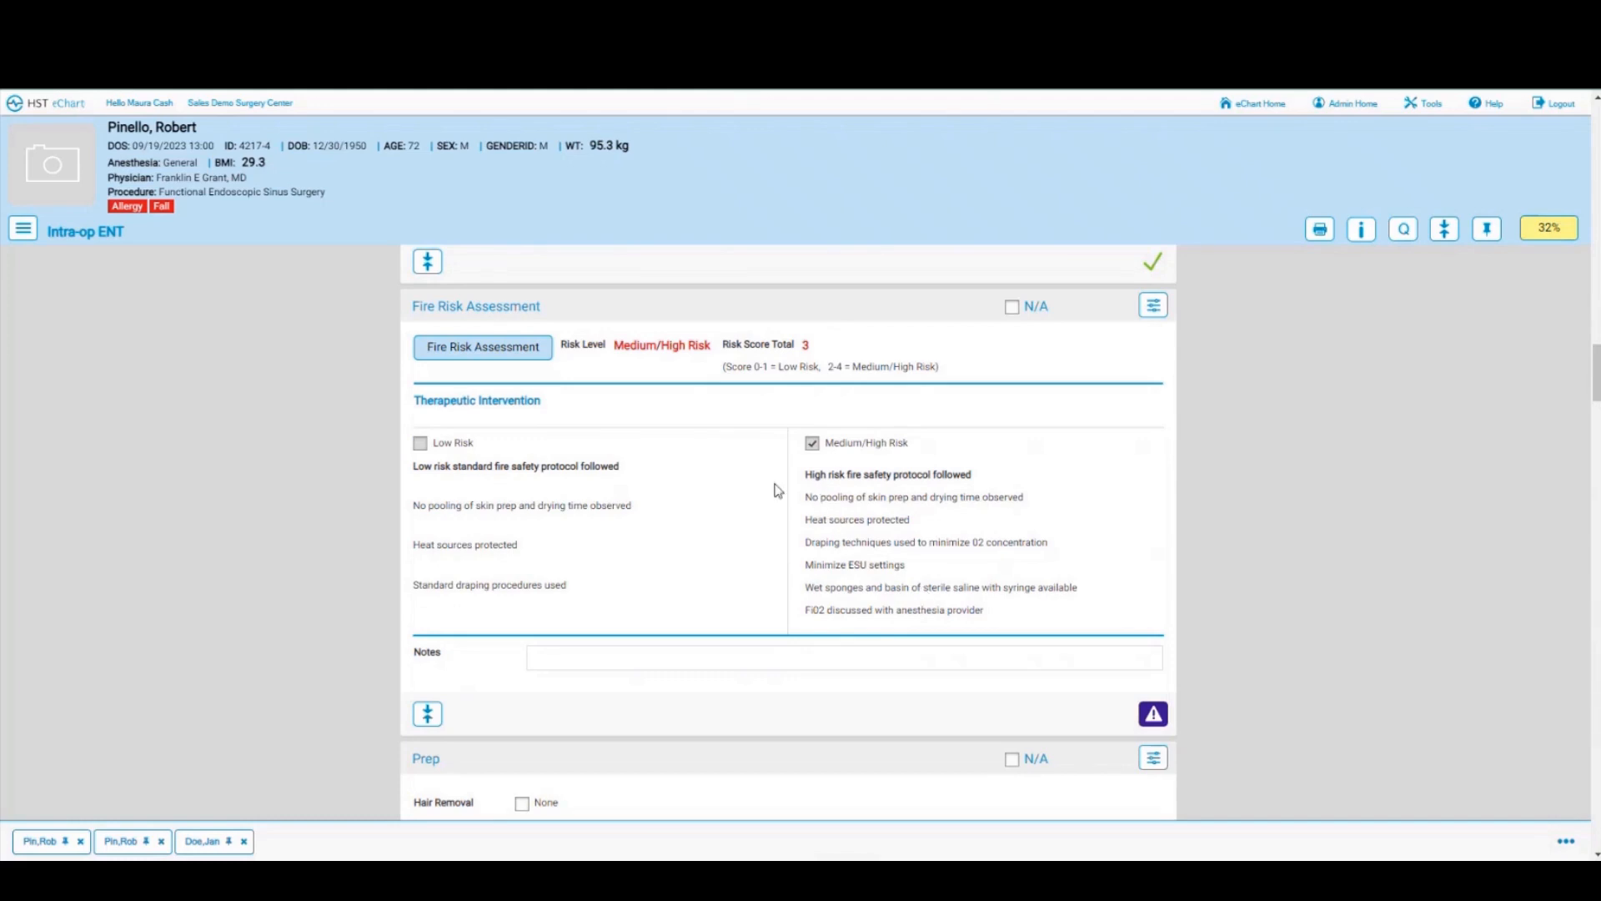
Step: Confirm Fire Risk Assessment, mark Prep N/A, and record incision start at 20:53
{"action": "left_click", "coordinate": [1153, 713]}
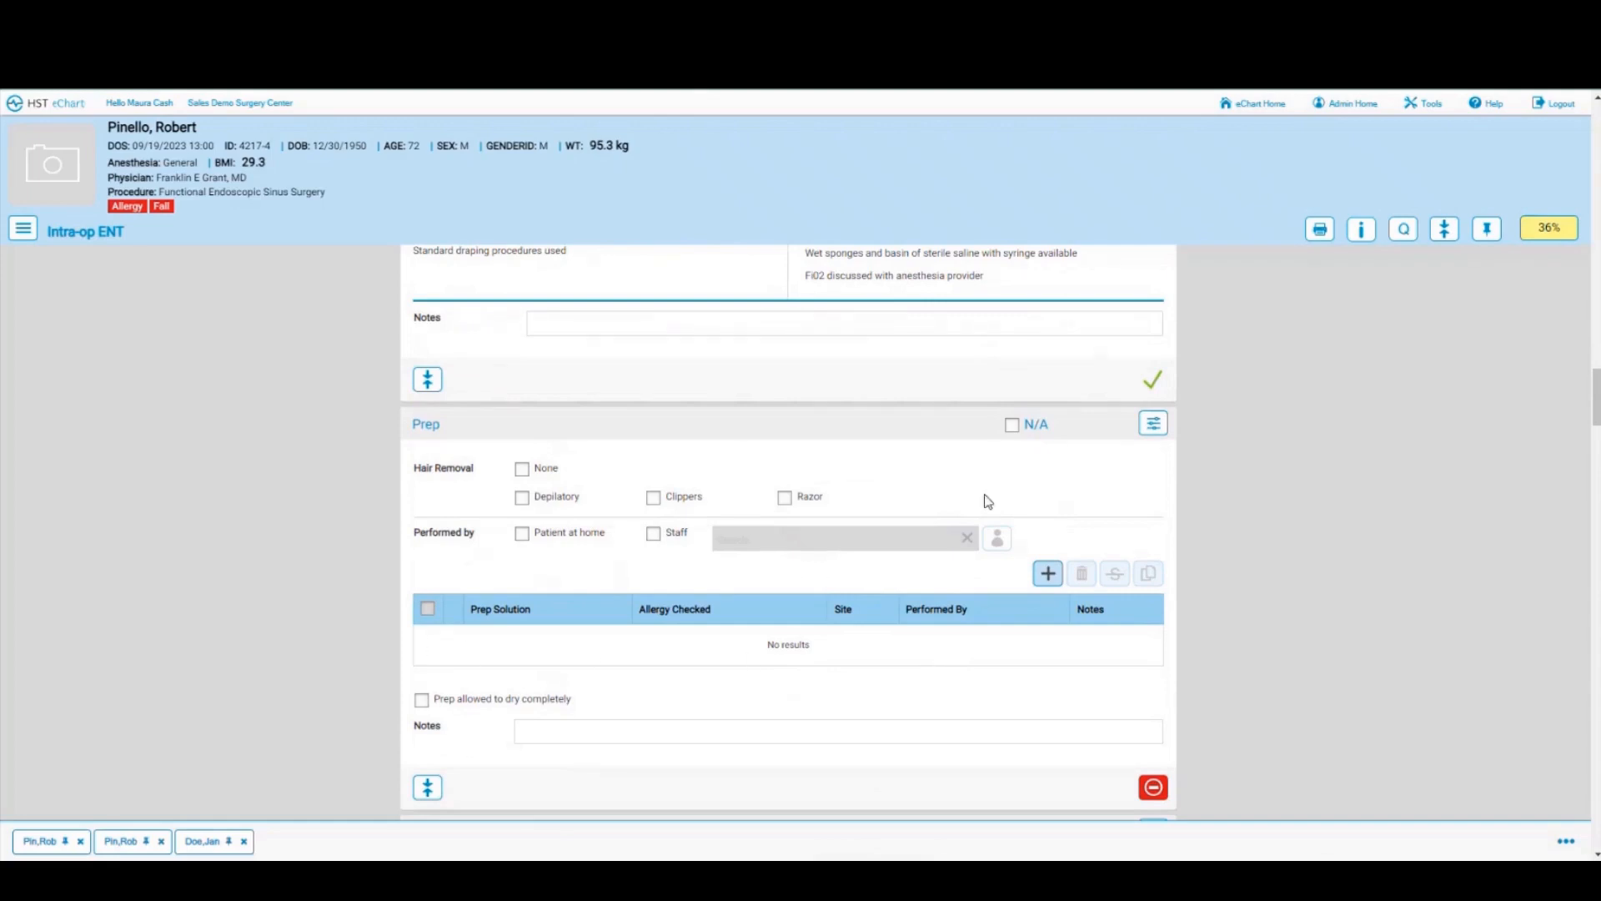
{"action": "left_click", "coordinate": [1012, 426]}
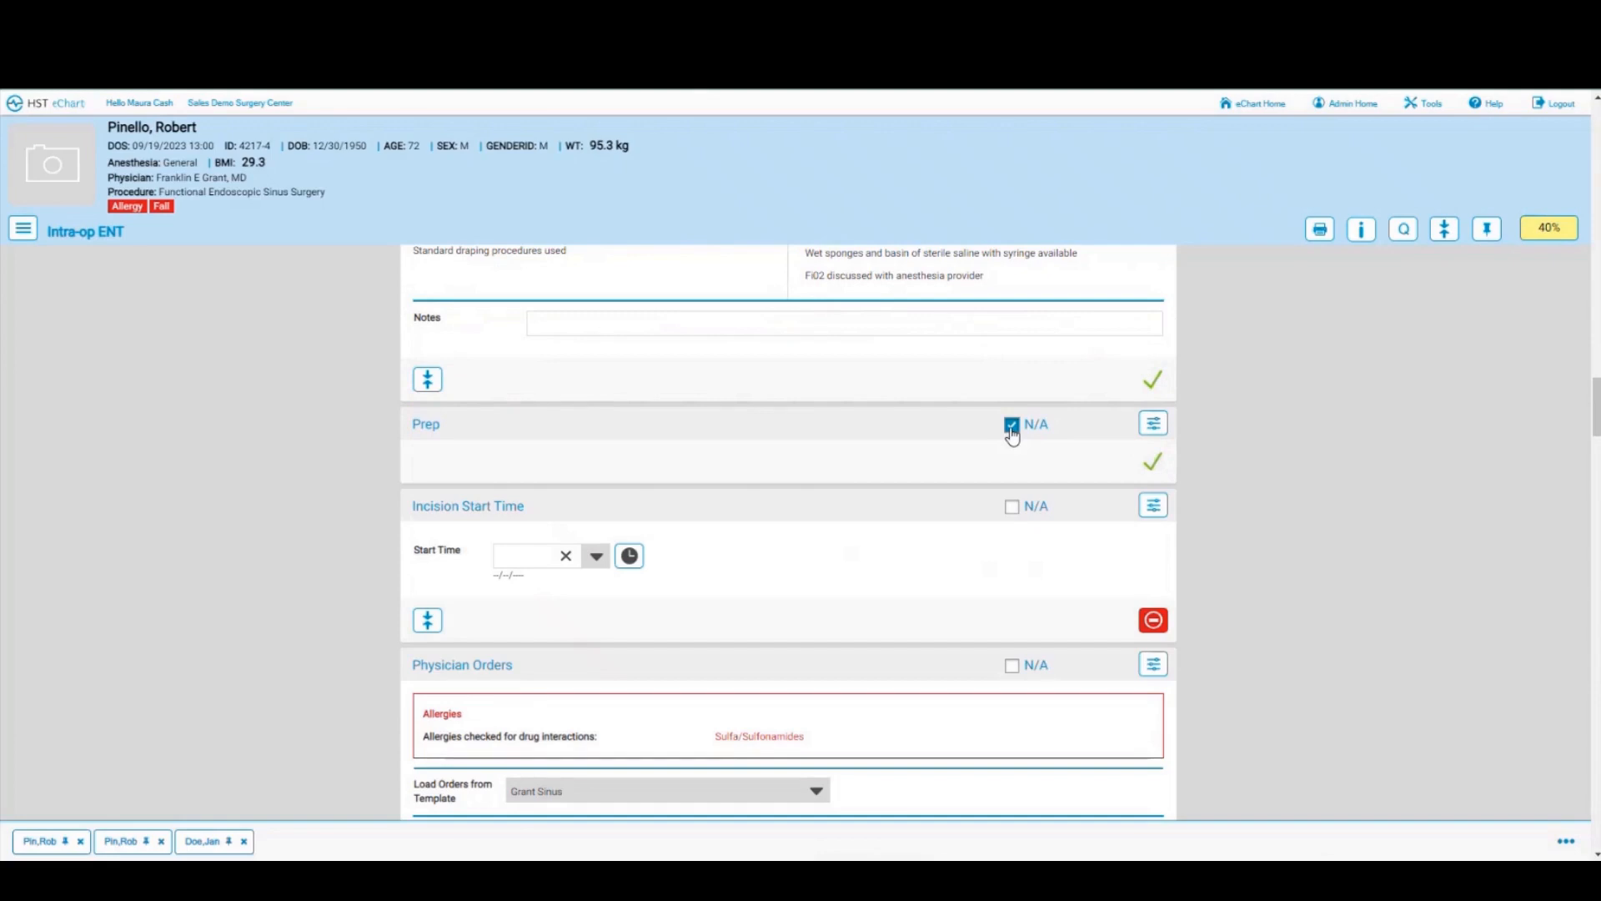
{"action": "scroll", "coordinate": [751, 529], "scroll_direction": "down", "scroll_amount": 1}
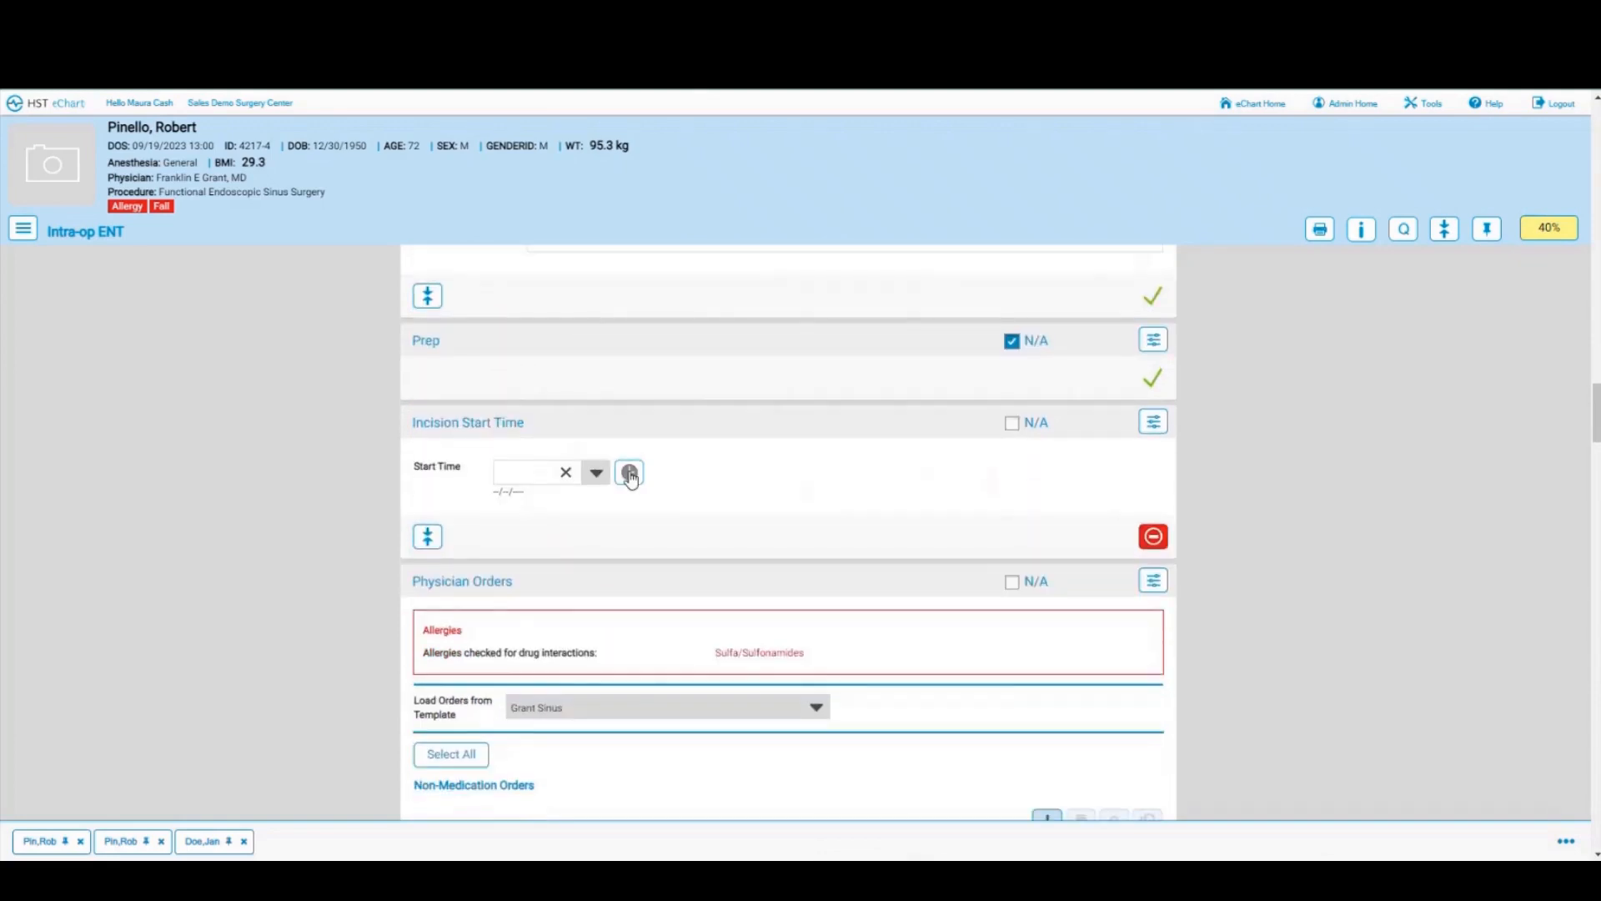
{"action": "left_click", "coordinate": [631, 474]}
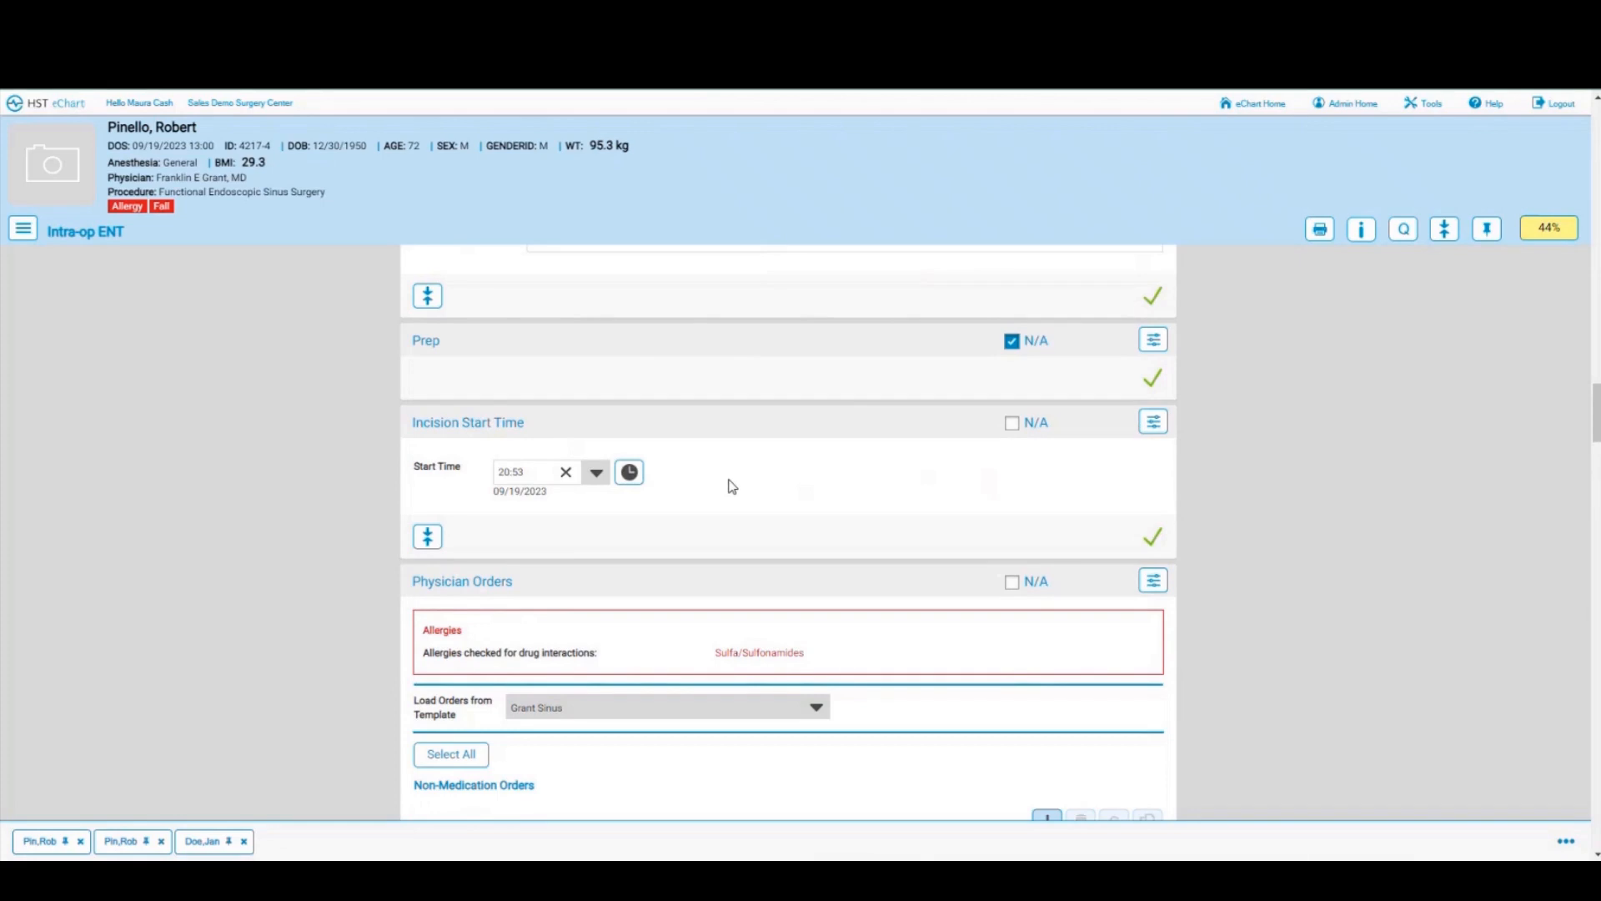
{"action": "scroll", "coordinate": [732, 486], "scroll_direction": "down", "scroll_amount": 3}
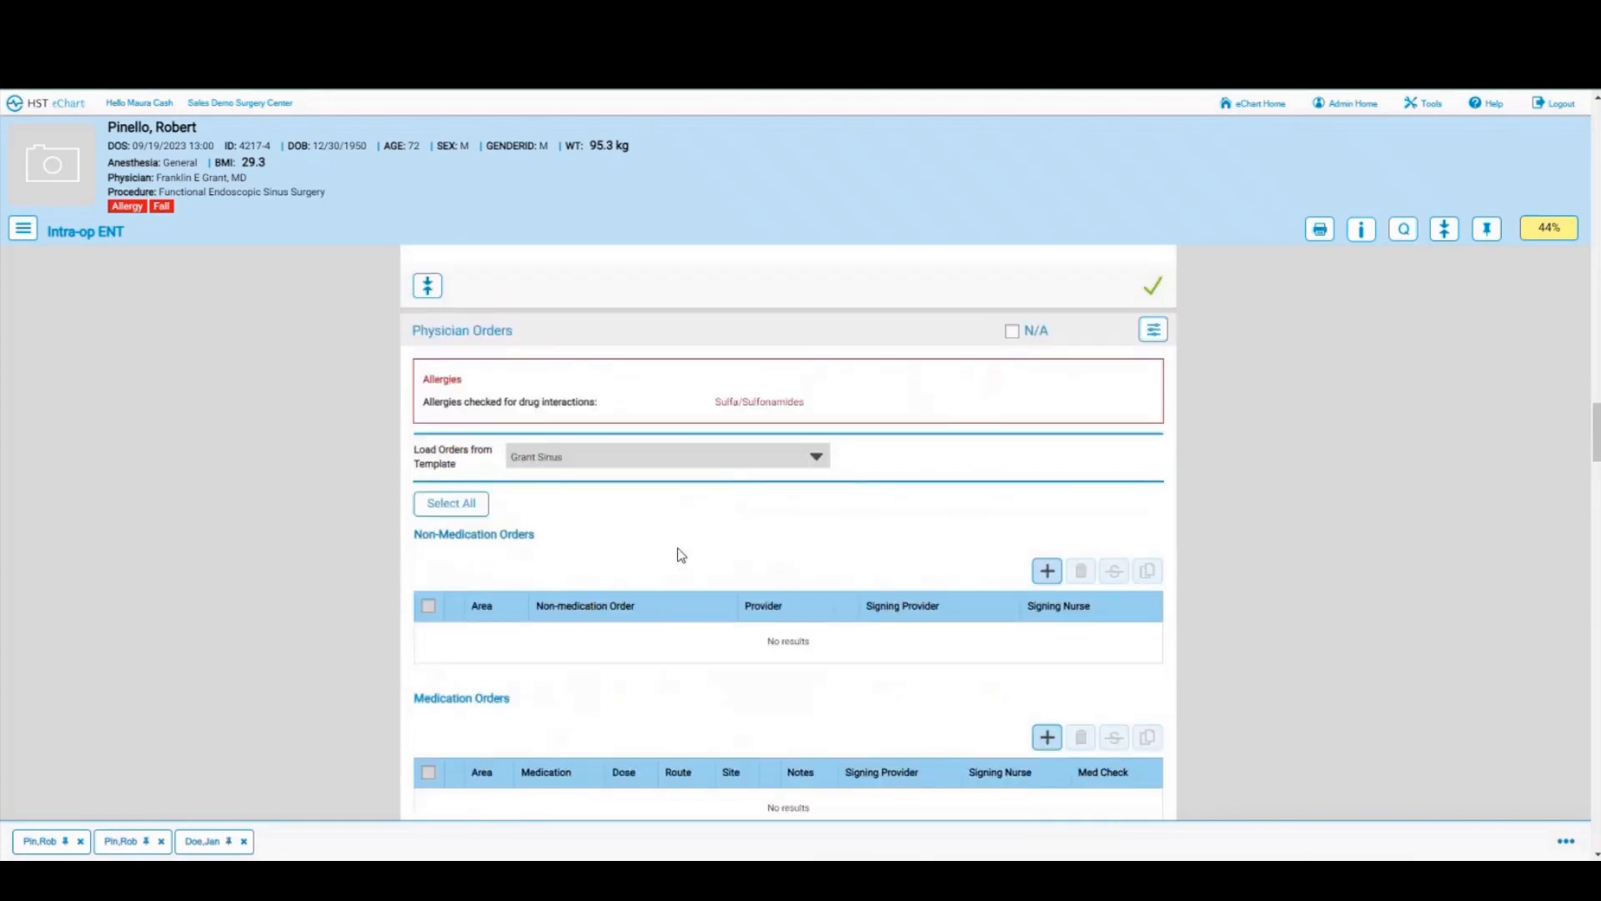
{"action": "scroll", "coordinate": [681, 555], "scroll_direction": "down", "scroll_amount": 2}
Step: Confirm the signature, Medication Administration, Equipment, Cautery and Solutions sections
{"action": "scroll", "coordinate": [681, 555], "scroll_direction": "down", "scroll_amount": 5}
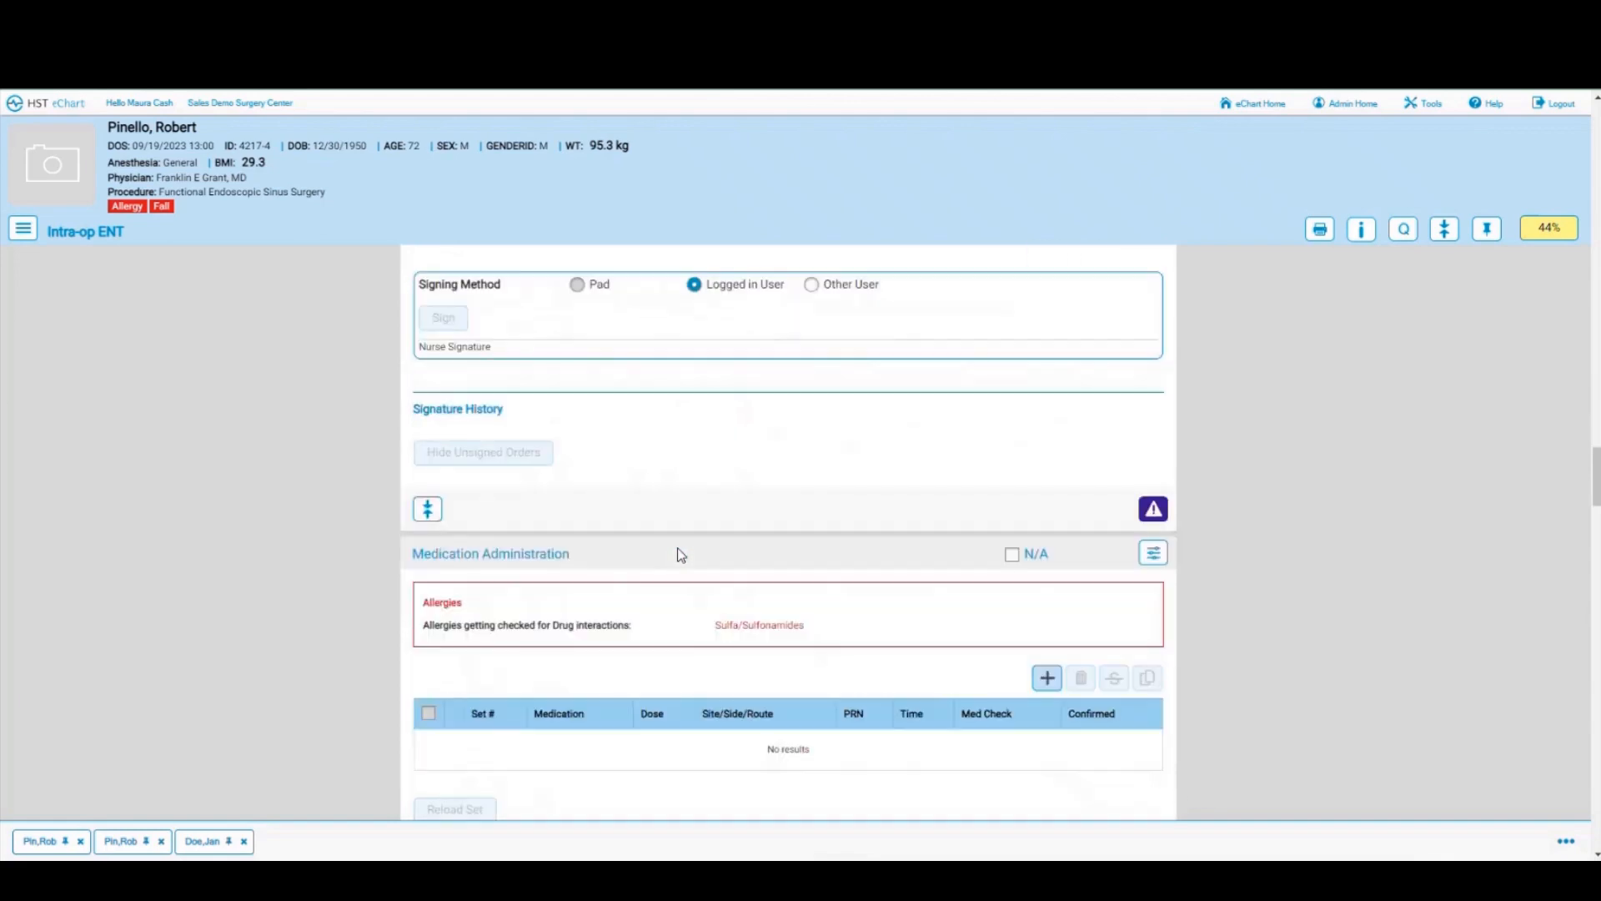
{"action": "scroll", "coordinate": [682, 554], "scroll_direction": "down", "scroll_amount": 3}
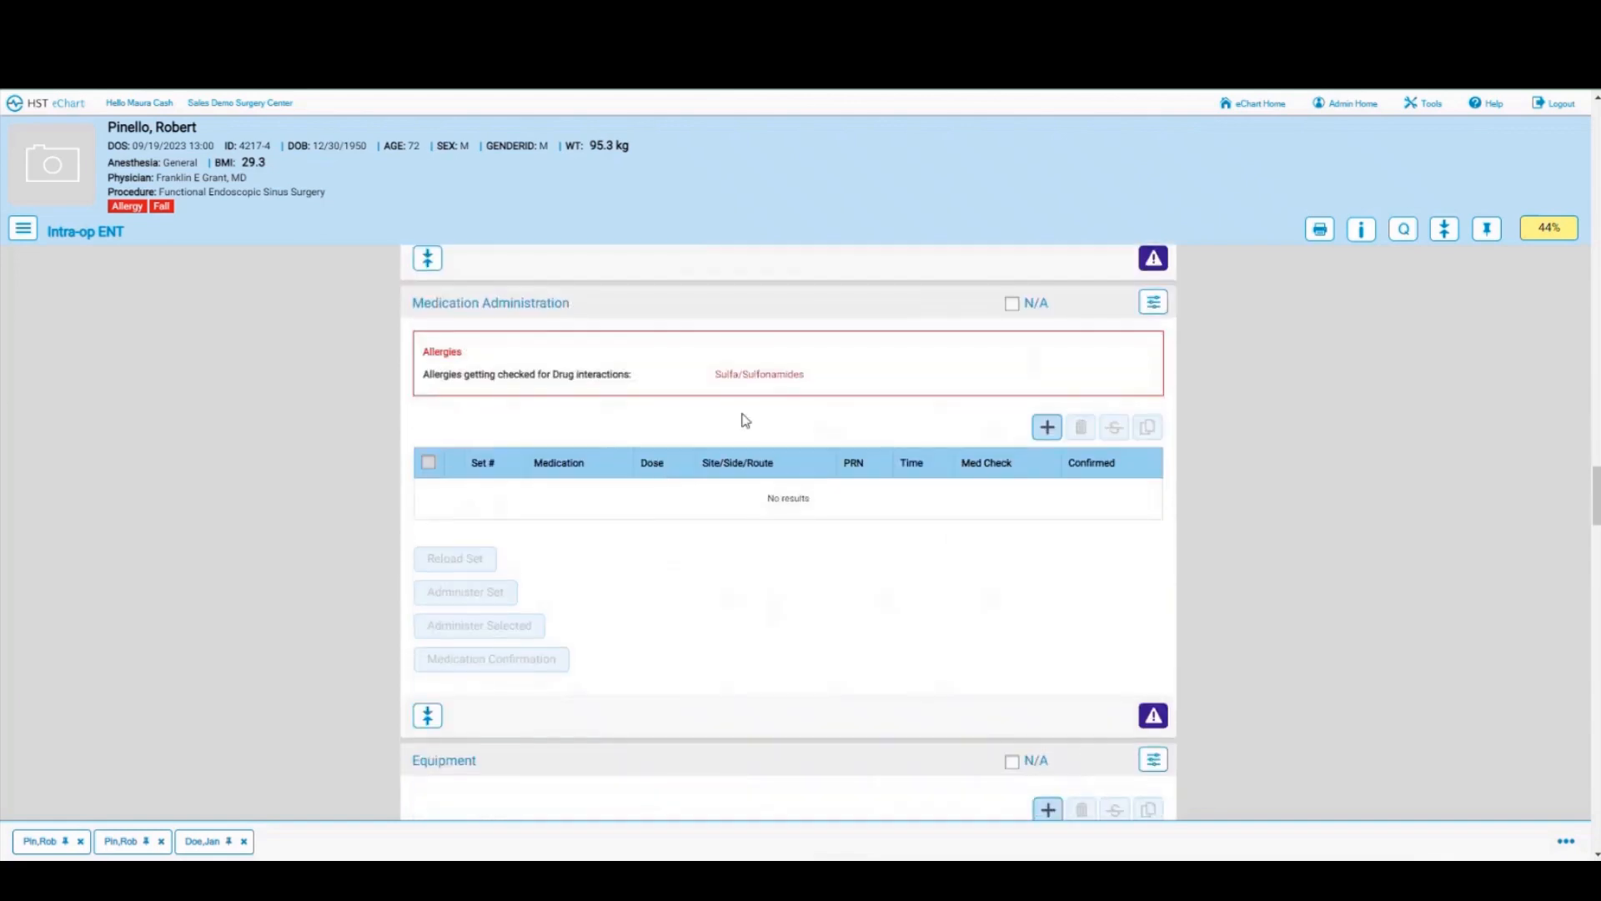
{"action": "left_click", "coordinate": [1152, 260]}
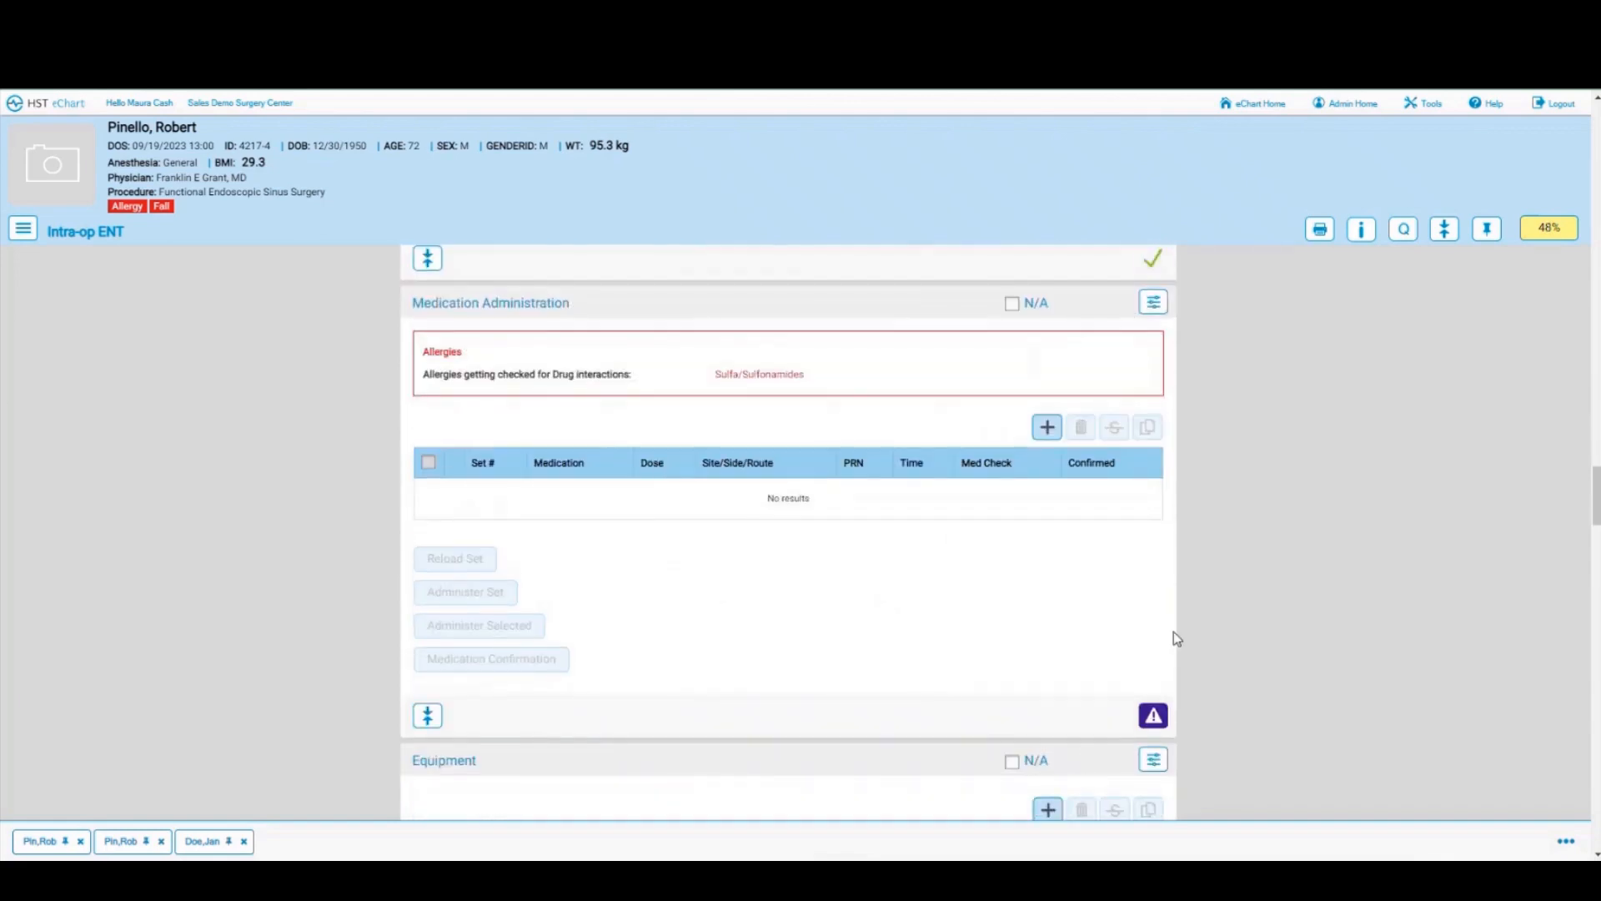
{"action": "left_click", "coordinate": [1151, 717]}
{"action": "scroll", "coordinate": [689, 607], "scroll_direction": "down", "scroll_amount": 4}
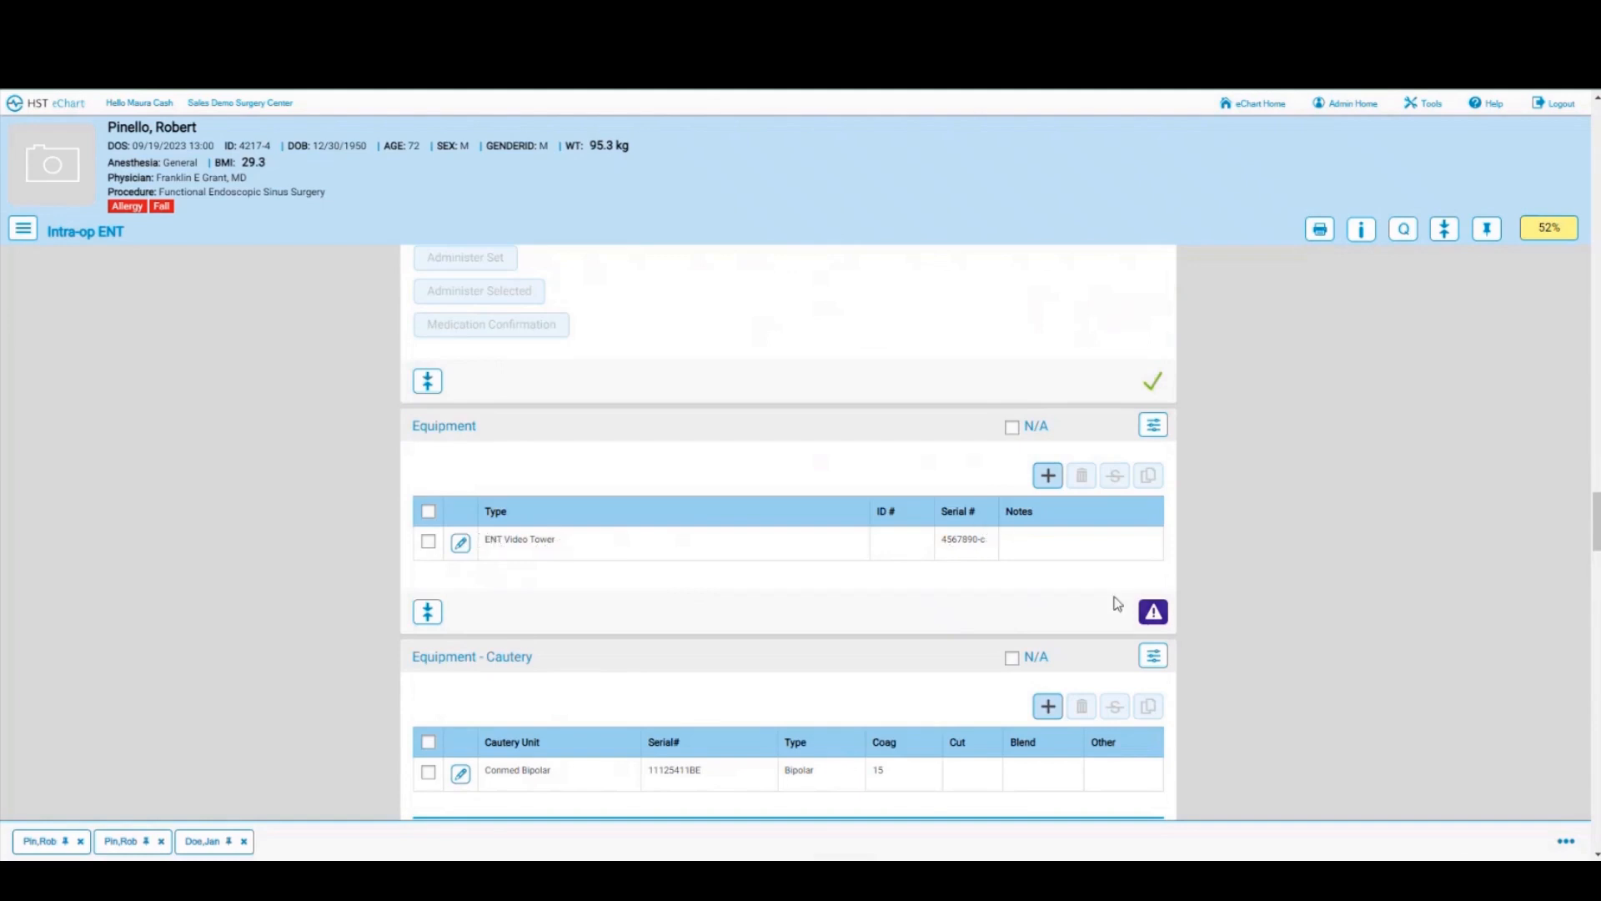
{"action": "left_click", "coordinate": [1154, 615]}
{"action": "scroll", "coordinate": [947, 613], "scroll_direction": "down", "scroll_amount": 1}
{"action": "scroll", "coordinate": [947, 613], "scroll_direction": "down", "scroll_amount": 2}
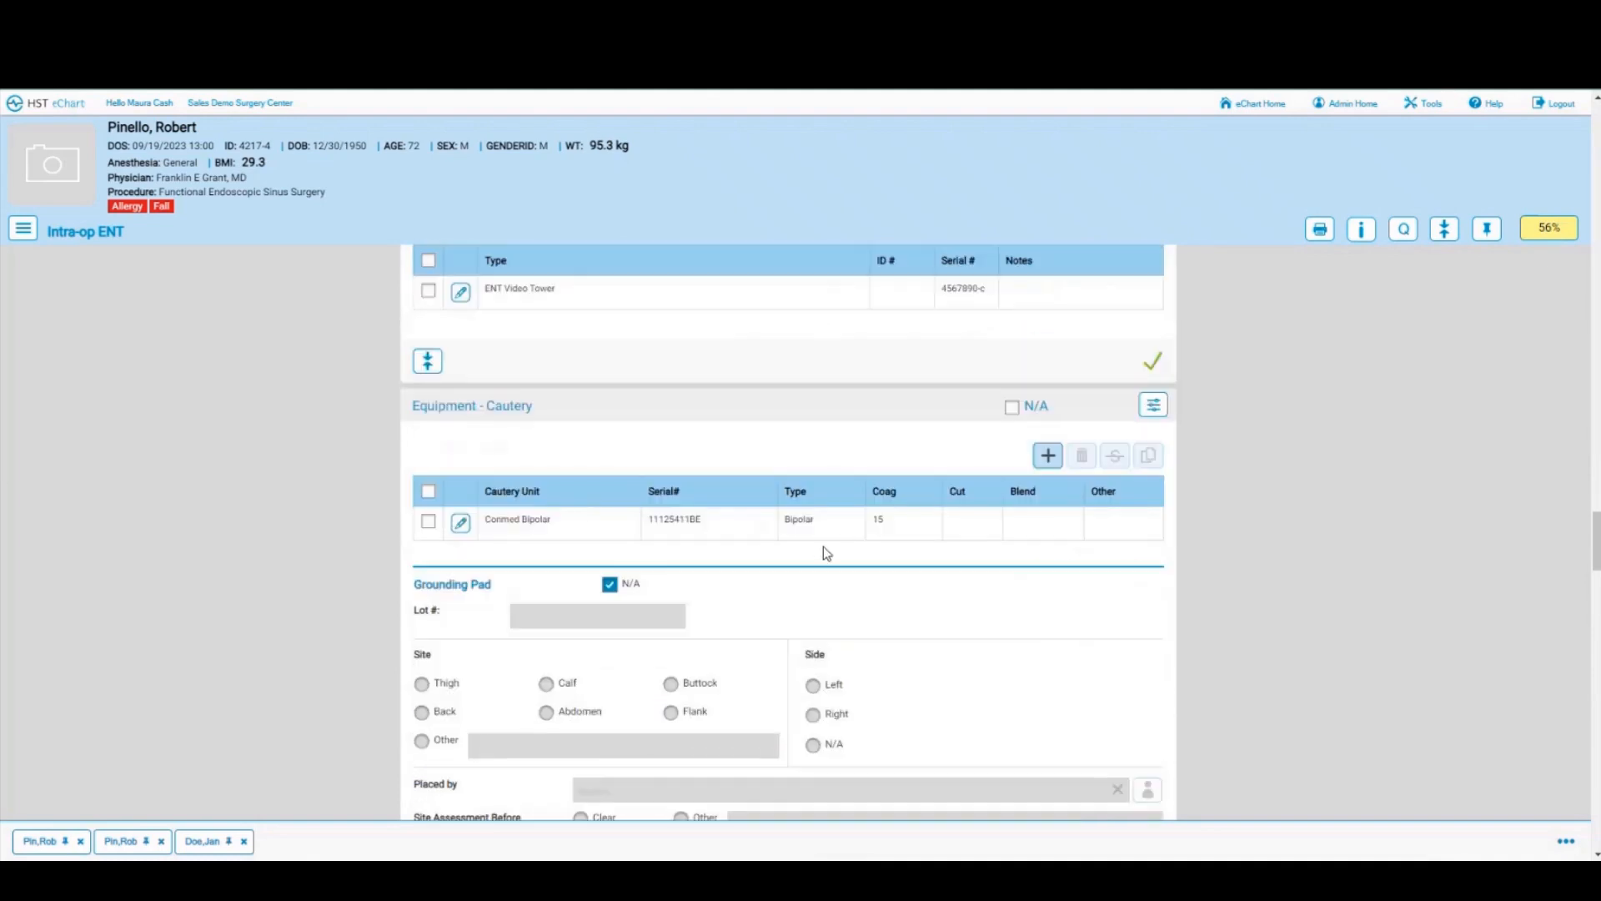
{"action": "scroll", "coordinate": [823, 547], "scroll_direction": "down", "scroll_amount": 5}
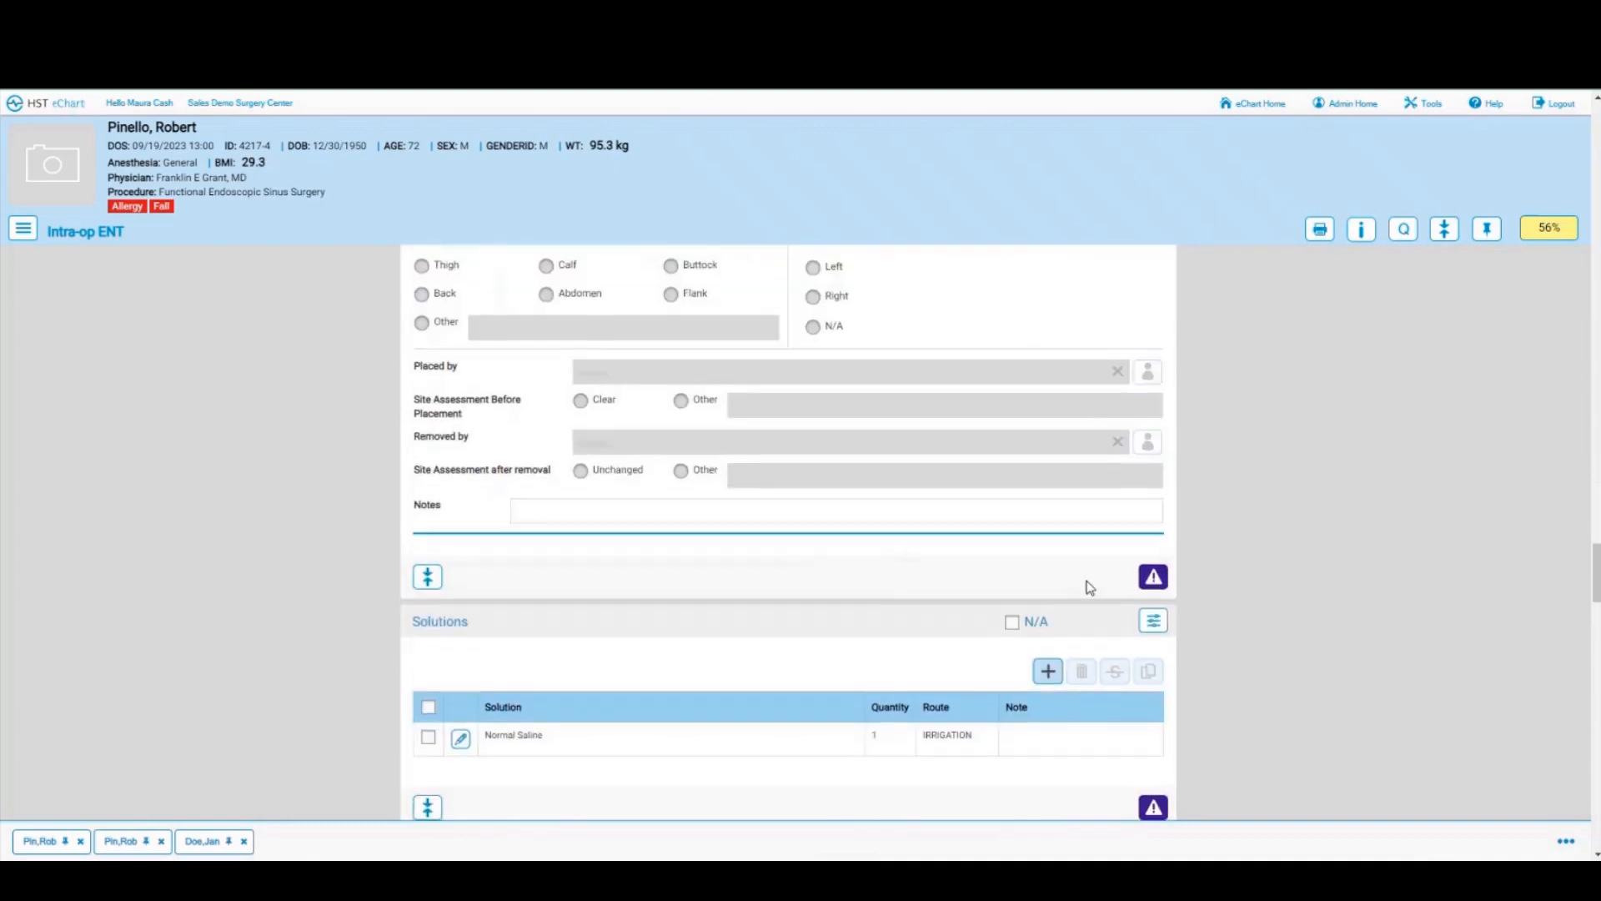
{"action": "left_click", "coordinate": [1153, 576]}
{"action": "scroll", "coordinate": [755, 562], "scroll_direction": "down", "scroll_amount": 2}
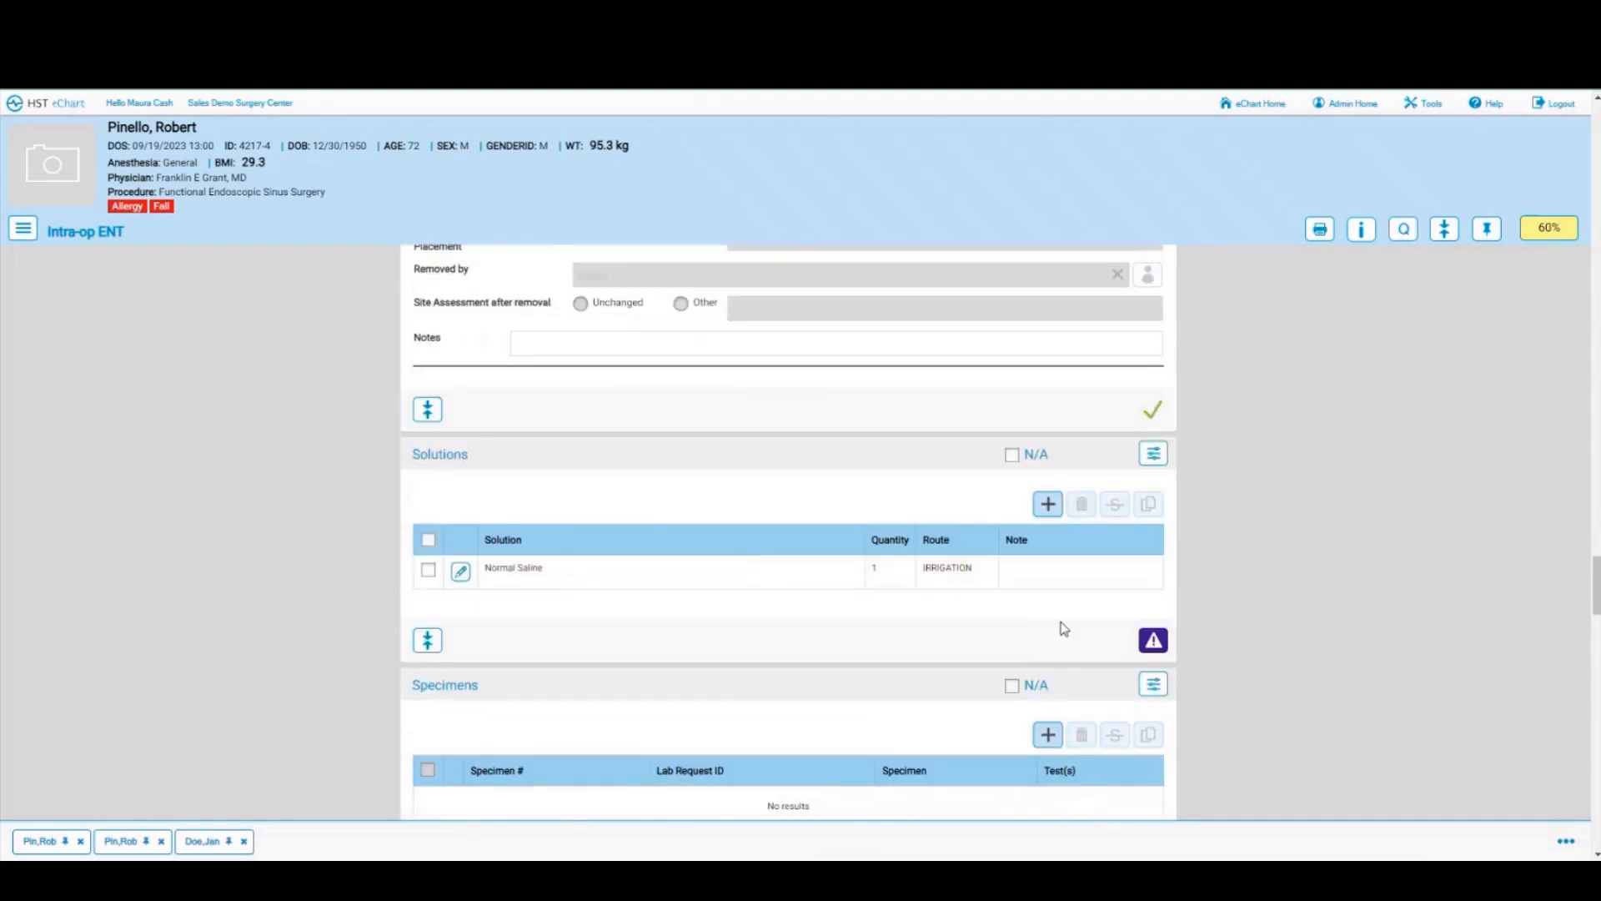
{"action": "left_click", "coordinate": [1158, 644]}
Step: Raise the Normal Saline irrigation quantity to 8 and save it
{"action": "left_click", "coordinate": [460, 572]}
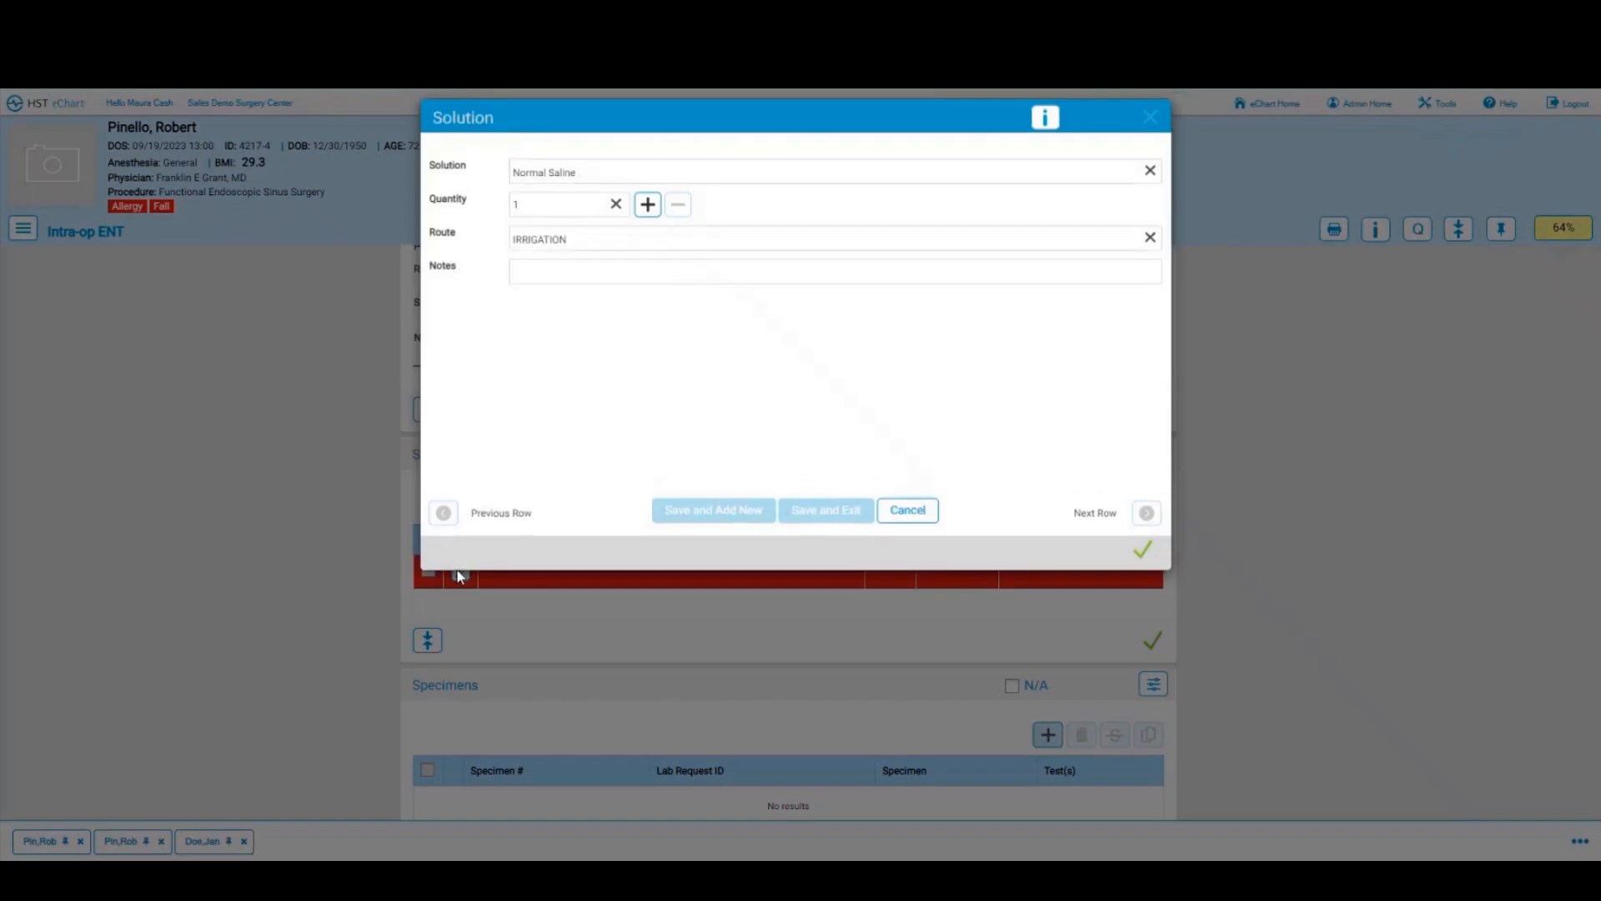
{"action": "left_click", "coordinate": [646, 208]}
{"action": "left_click", "coordinate": [647, 209]}
{"action": "left_click", "coordinate": [647, 208]}
{"action": "left_click", "coordinate": [646, 208]}
{"action": "left_click", "coordinate": [646, 208]}
{"action": "left_click", "coordinate": [647, 209]}
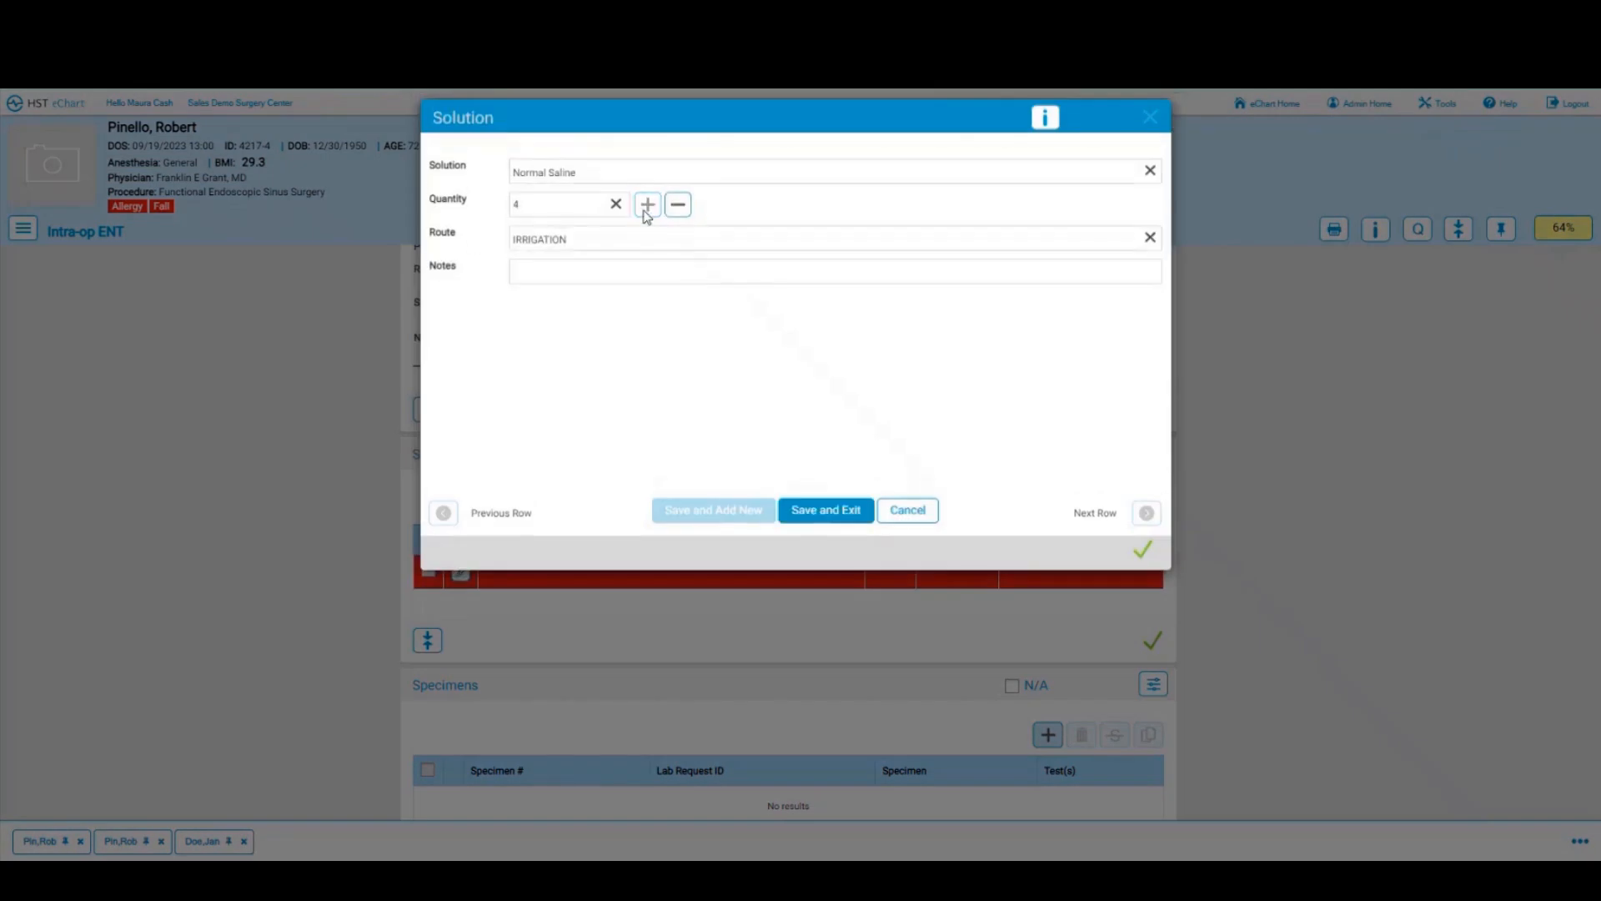
{"action": "left_click", "coordinate": [813, 516]}
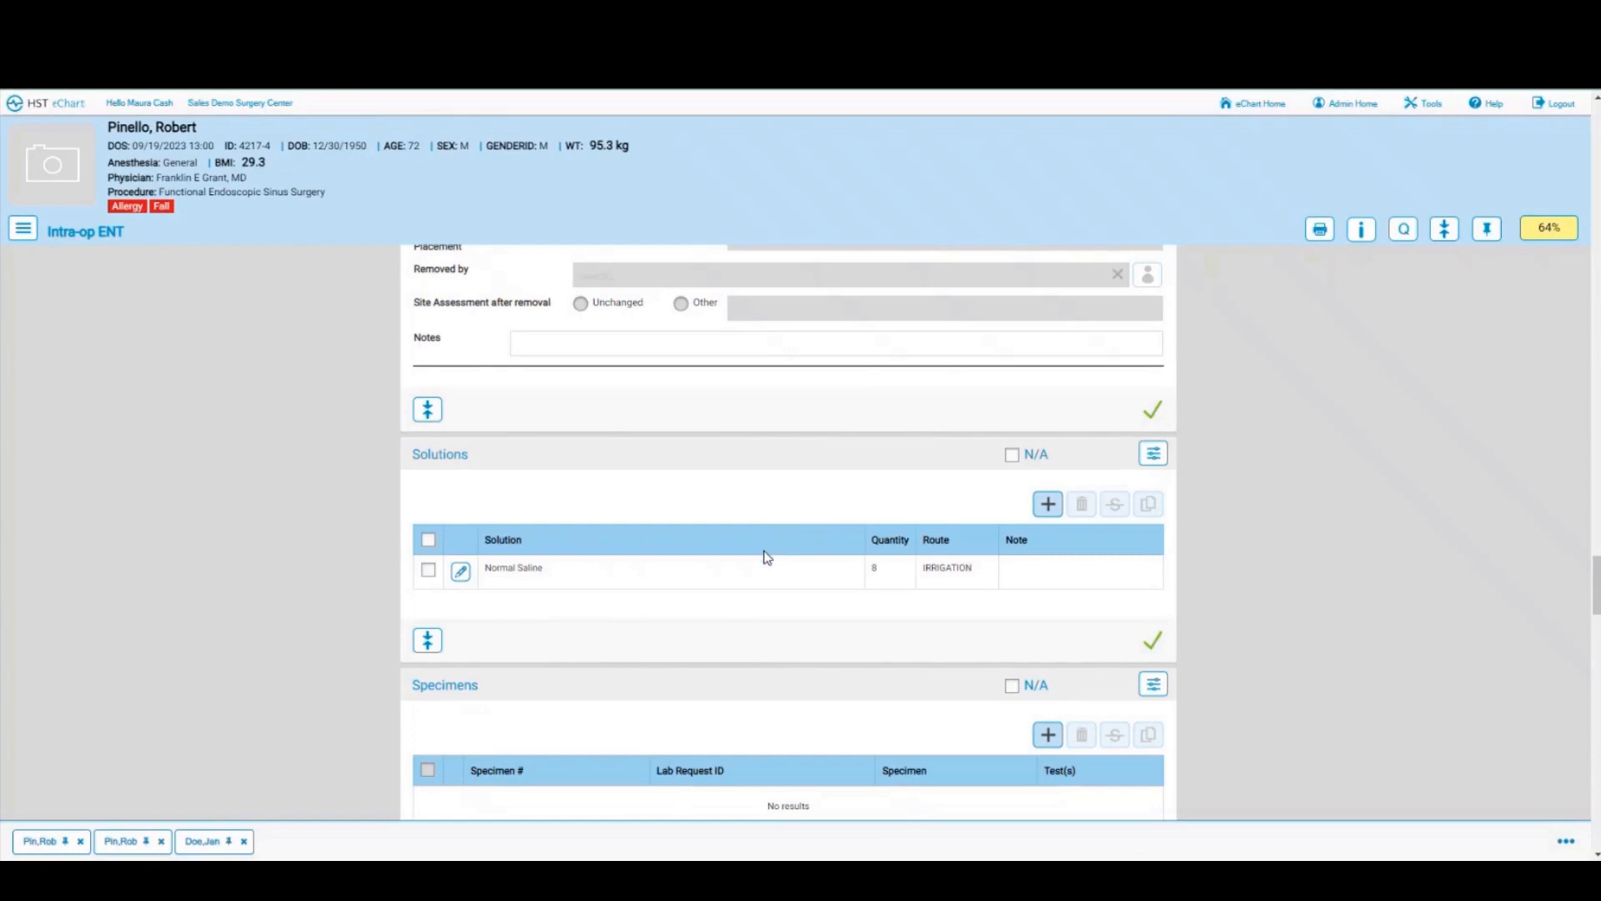
{"action": "scroll", "coordinate": [745, 567], "scroll_direction": "down", "scroll_amount": 3}
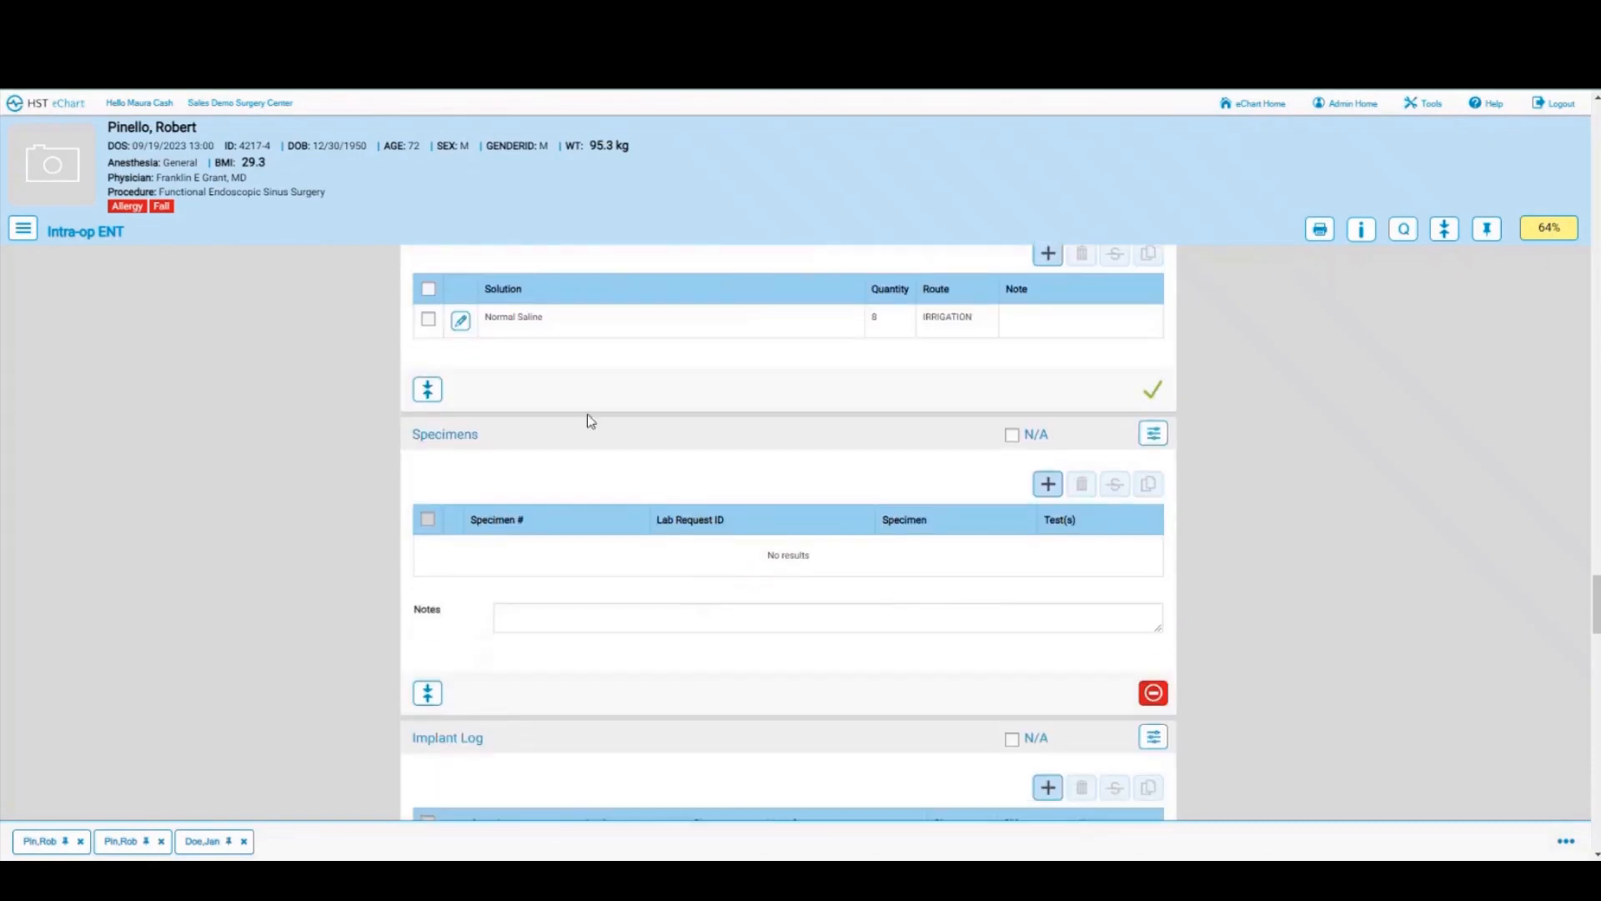
Step: Add specimen 1, 'contents of ethmoid sinus', from the left Ethmoid Sinus, marked sent to lab
{"action": "left_click", "coordinate": [1048, 486]}
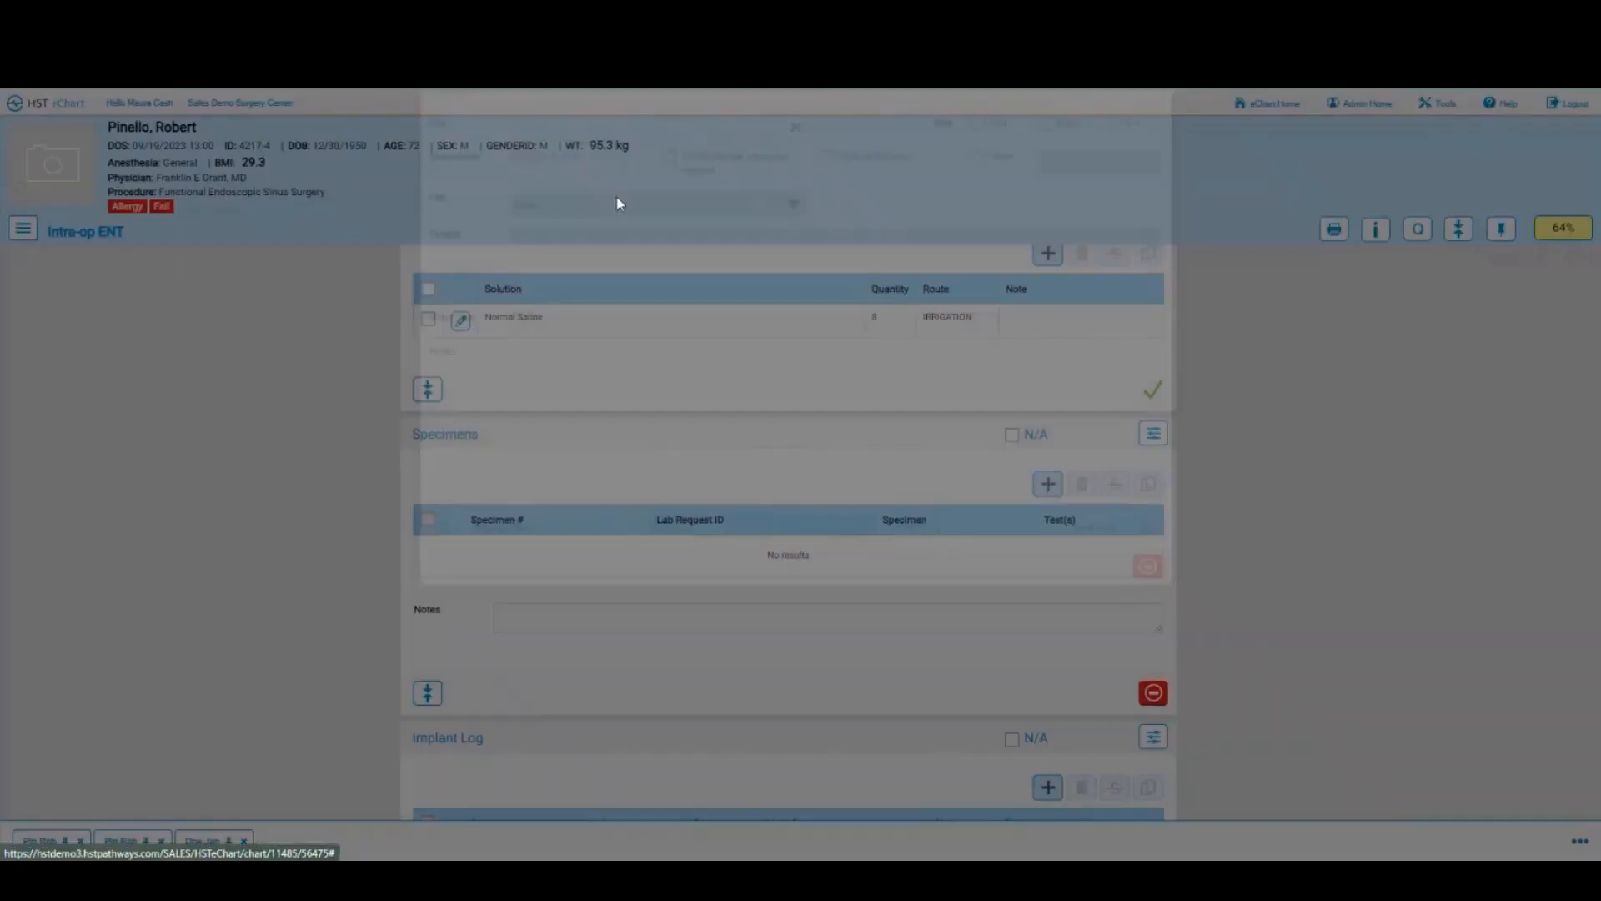
{"action": "left_click", "coordinate": [554, 170]}
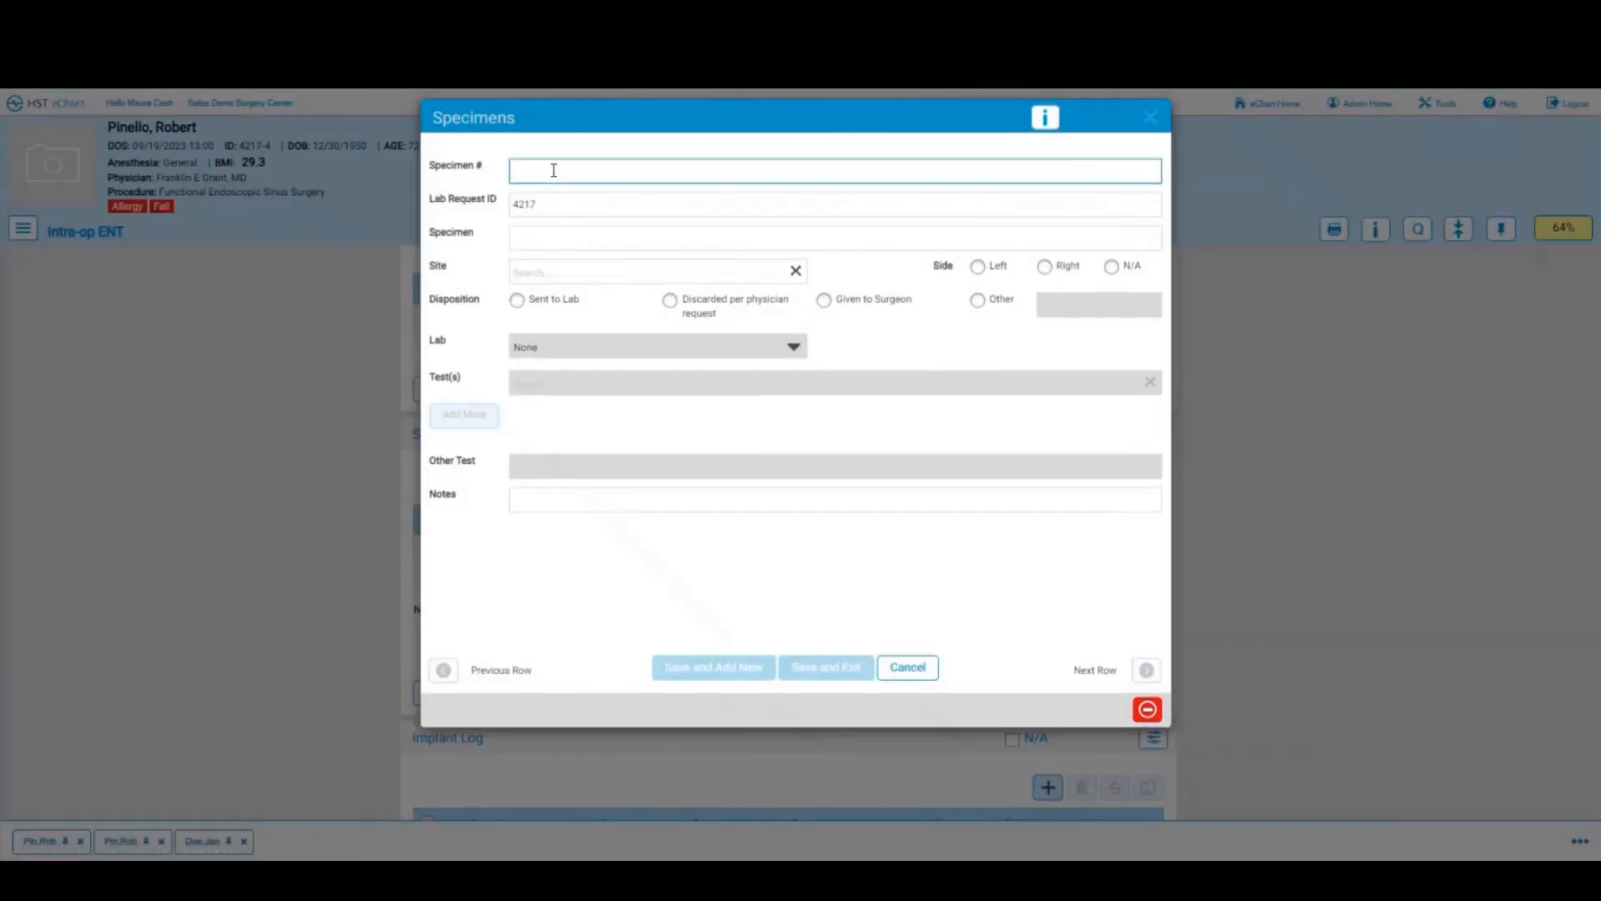
{"action": "left_click", "coordinate": [541, 246]}
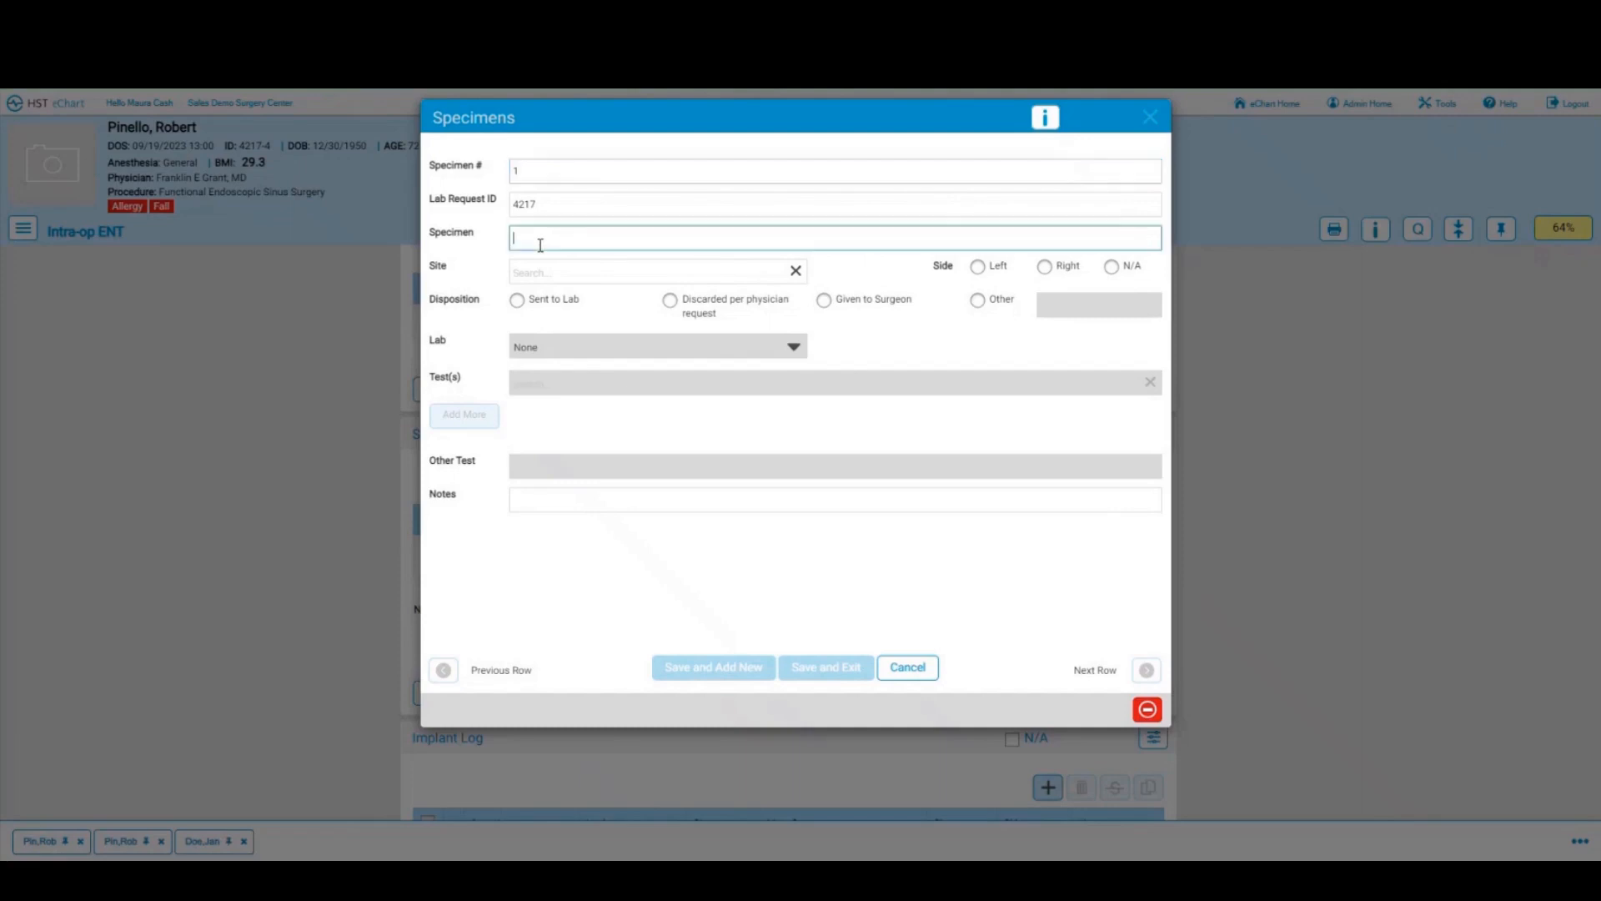
{"action": "type", "text": "contents of ethmoid sinus"}
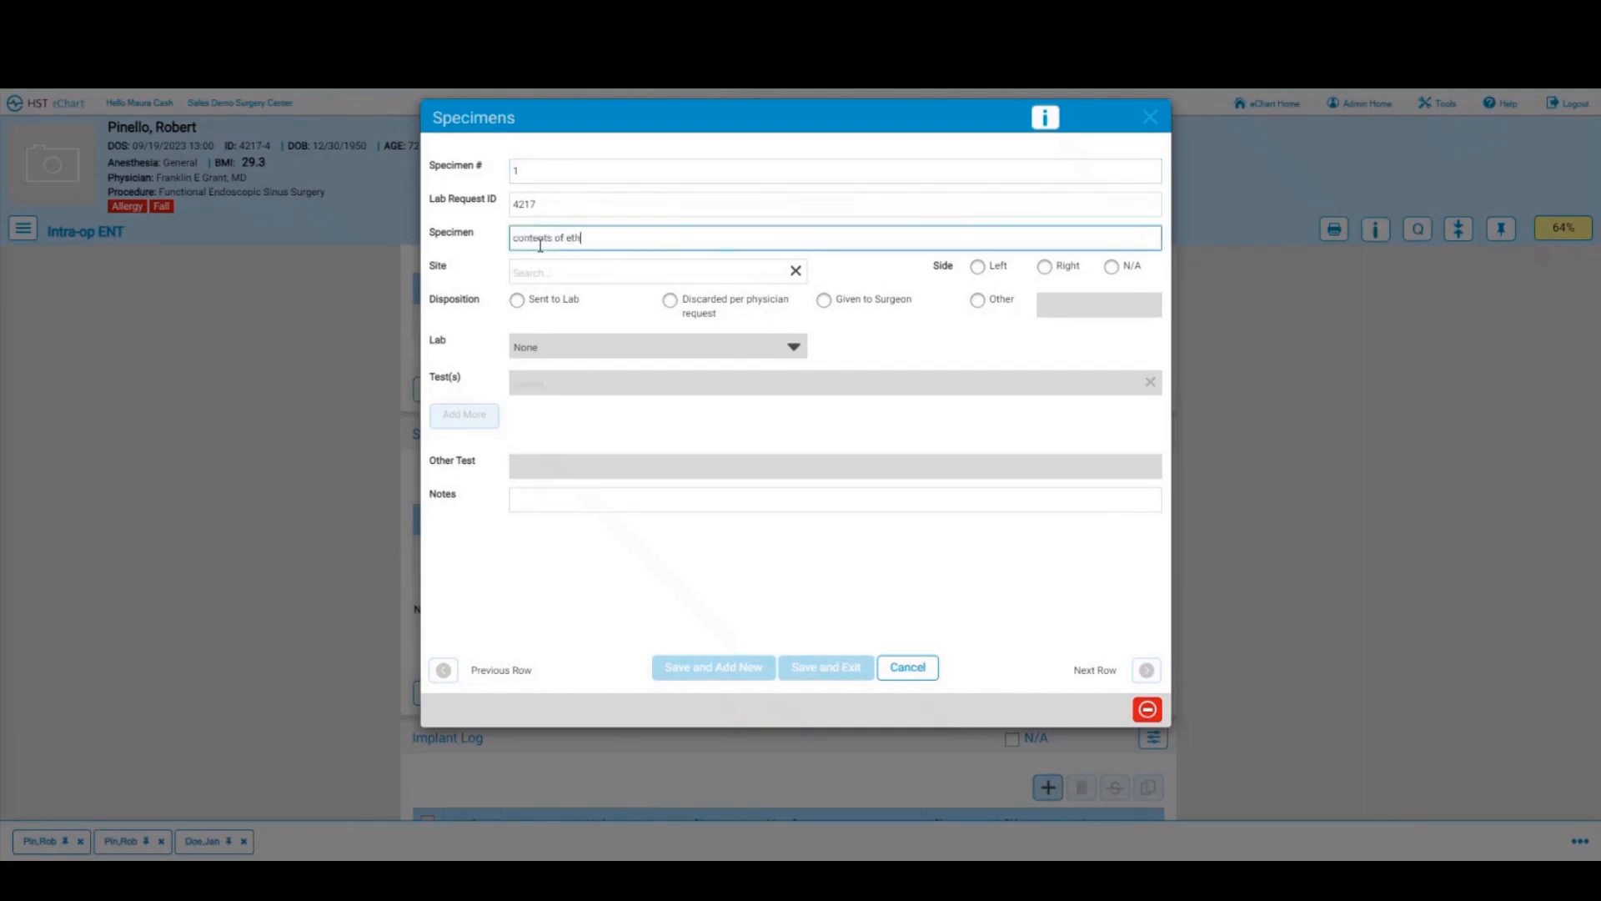
{"action": "left_click", "coordinate": [557, 267]}
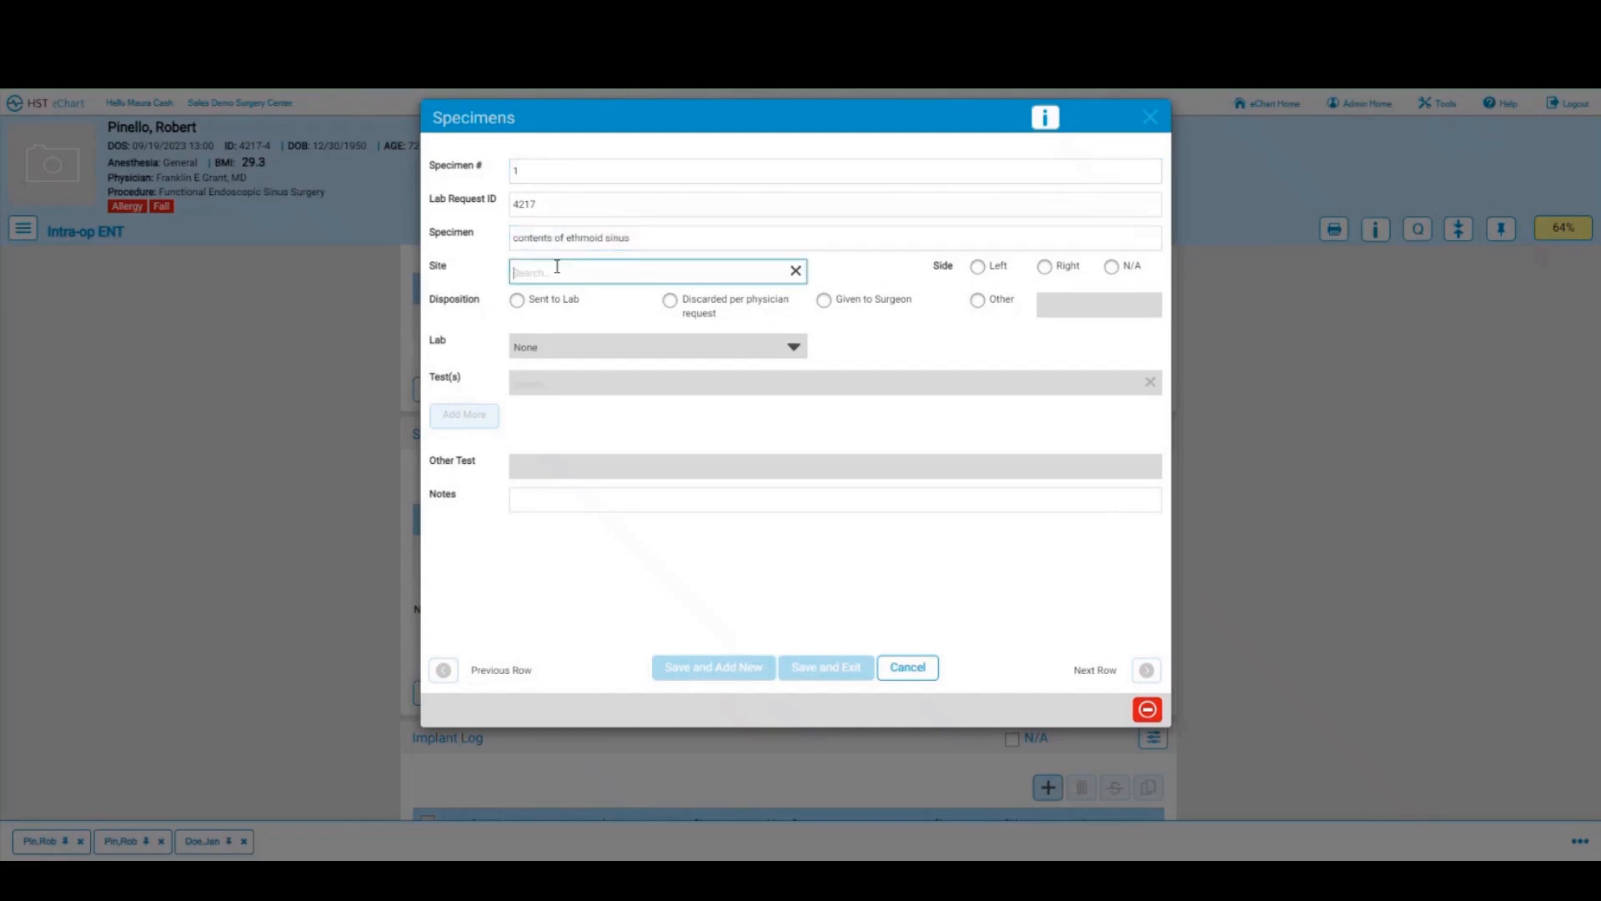
{"action": "type", "text": "no"}
{"action": "type", "text": "nus"}
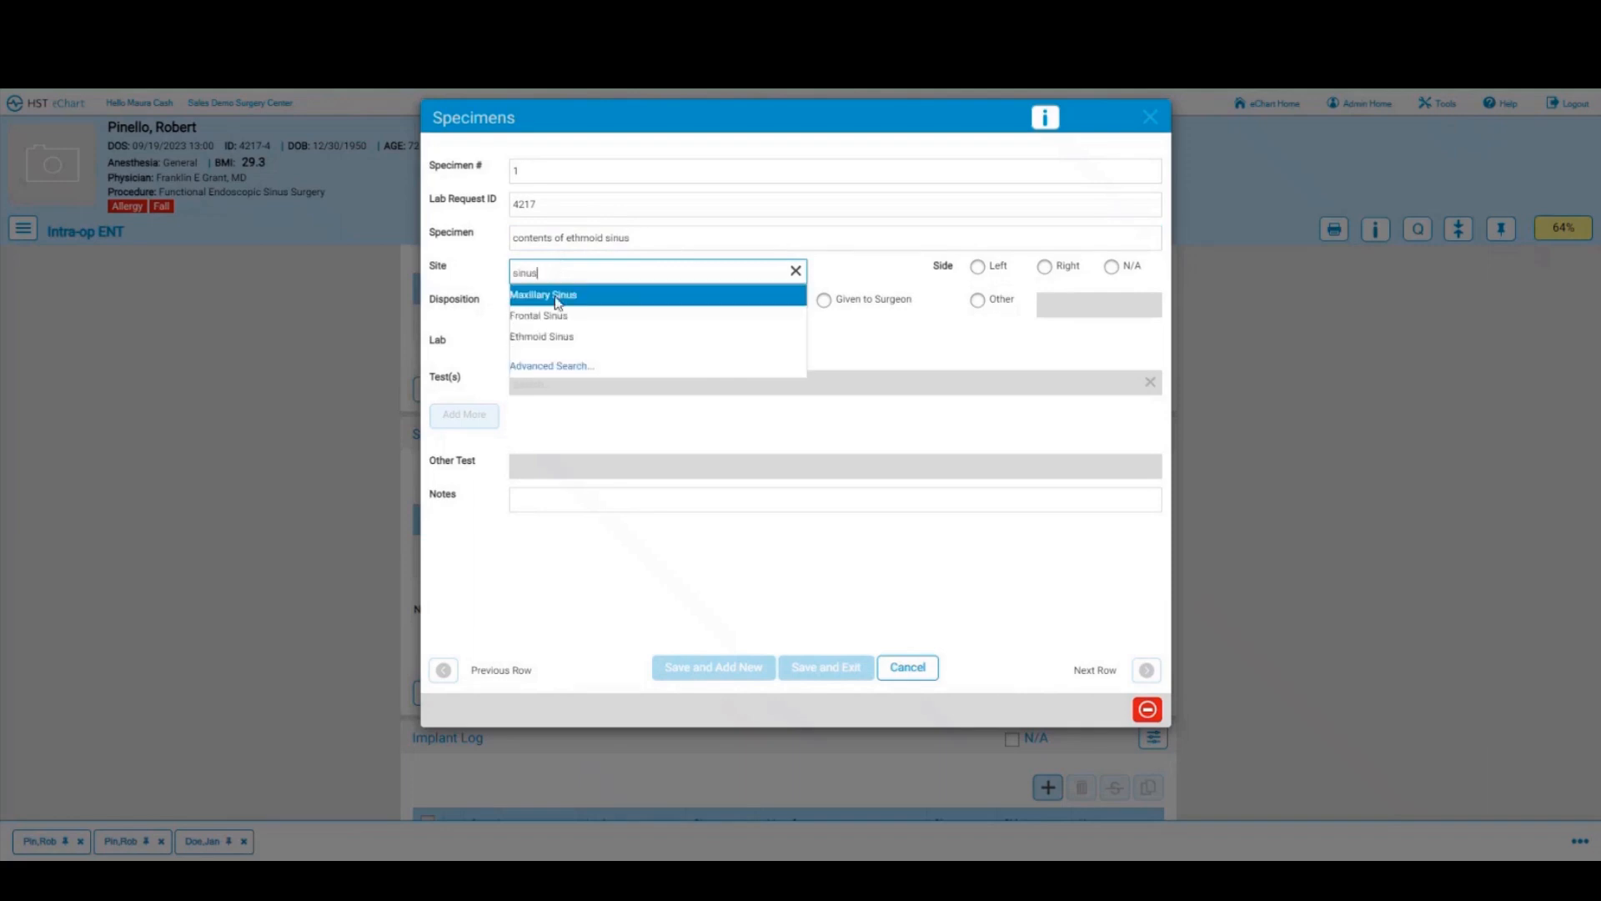
{"action": "left_click", "coordinate": [546, 342]}
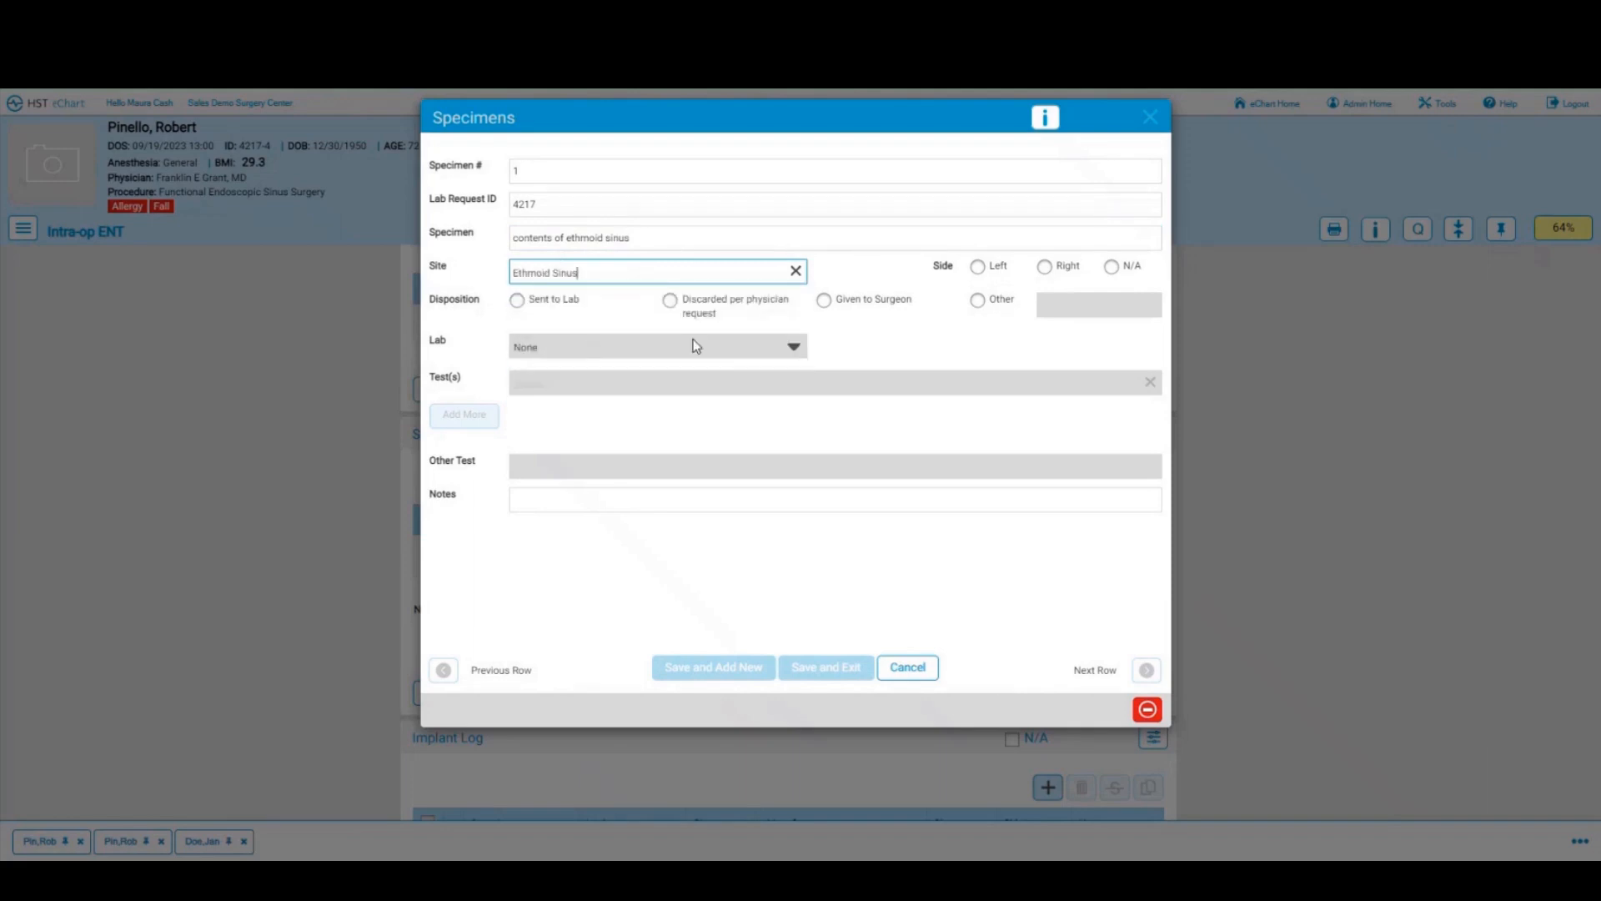
{"action": "left_click", "coordinate": [979, 267]}
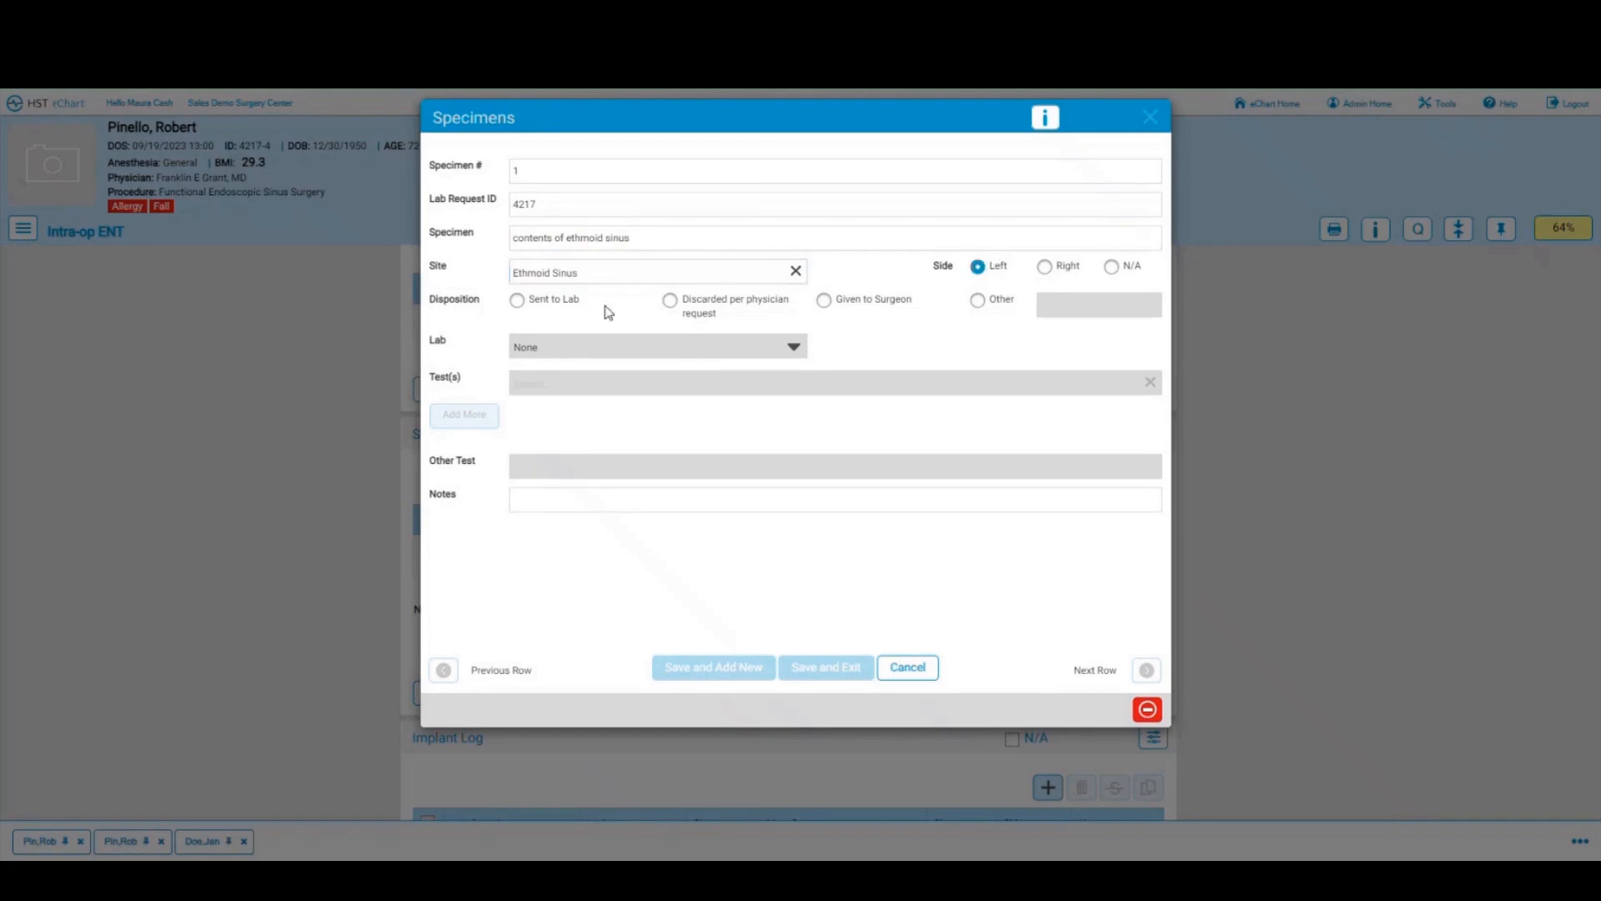
{"action": "left_click", "coordinate": [518, 301]}
Step: Send the specimen to the Hospital lab for Pathology and C&S, and save it
{"action": "left_click", "coordinate": [790, 347]}
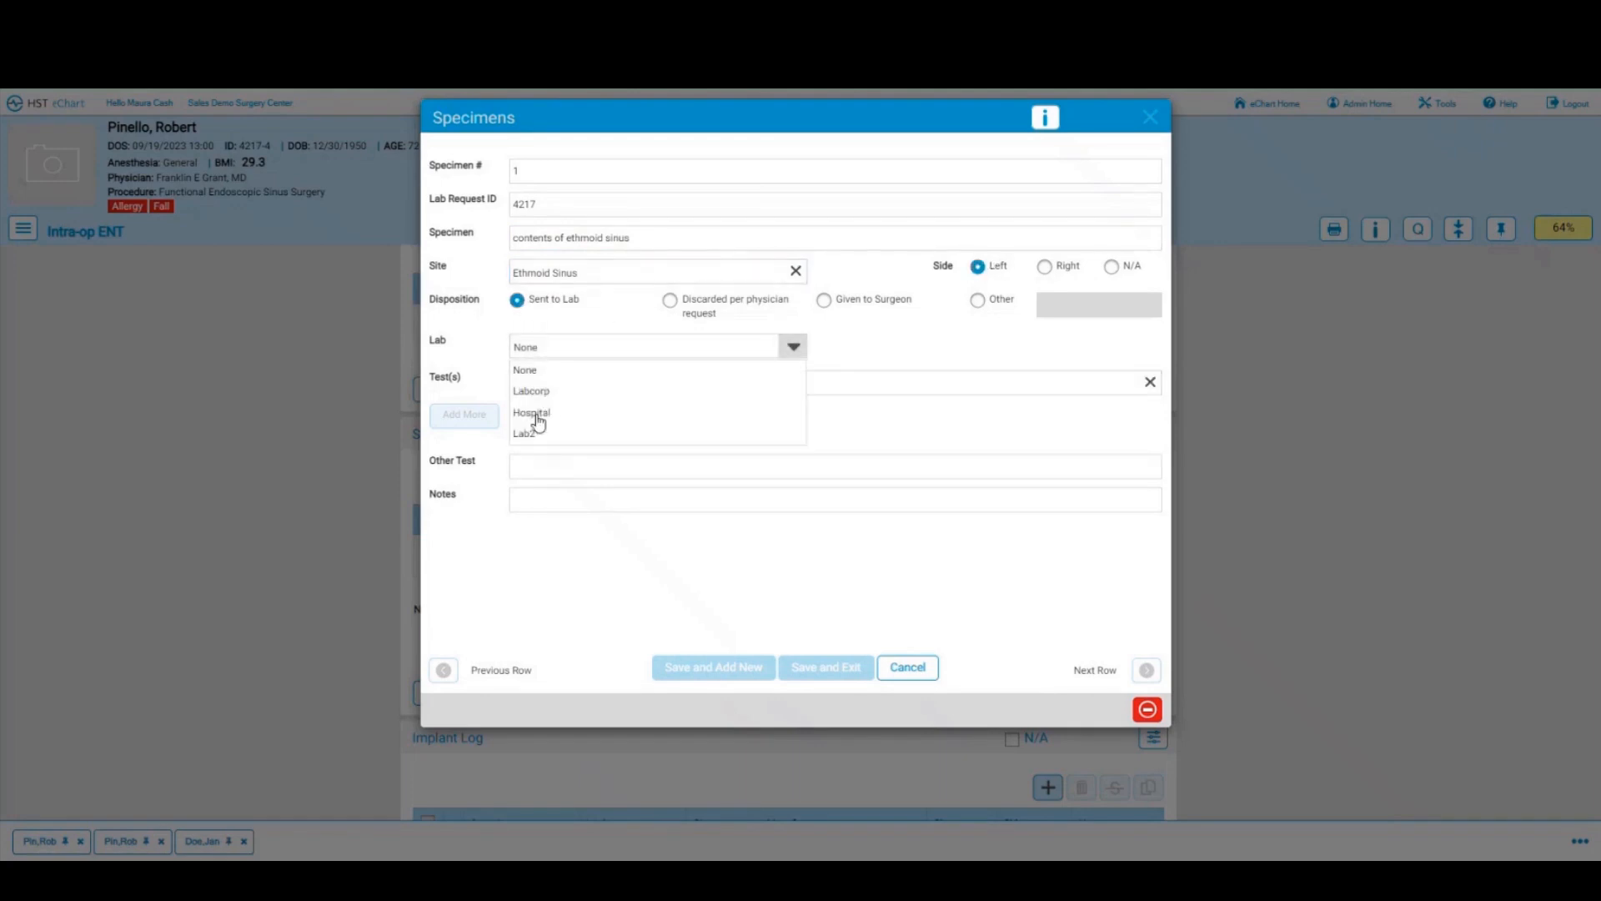
{"action": "left_click", "coordinate": [530, 419]}
{"action": "left_click", "coordinate": [546, 386]}
{"action": "type", "text": "path"}
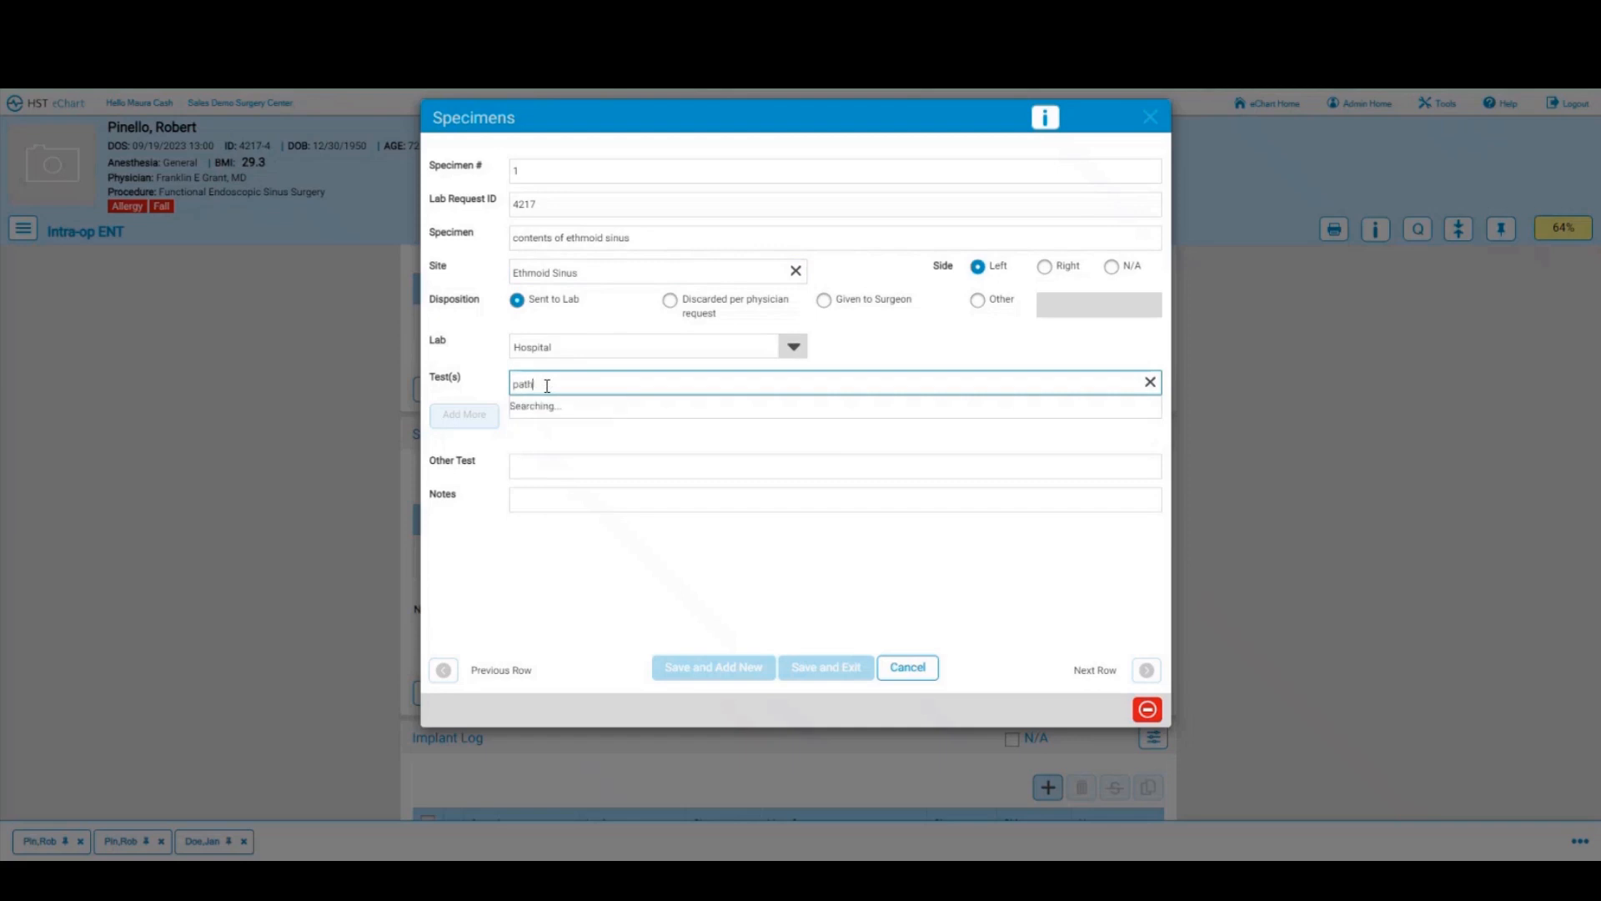
{"action": "left_click", "coordinate": [540, 407]}
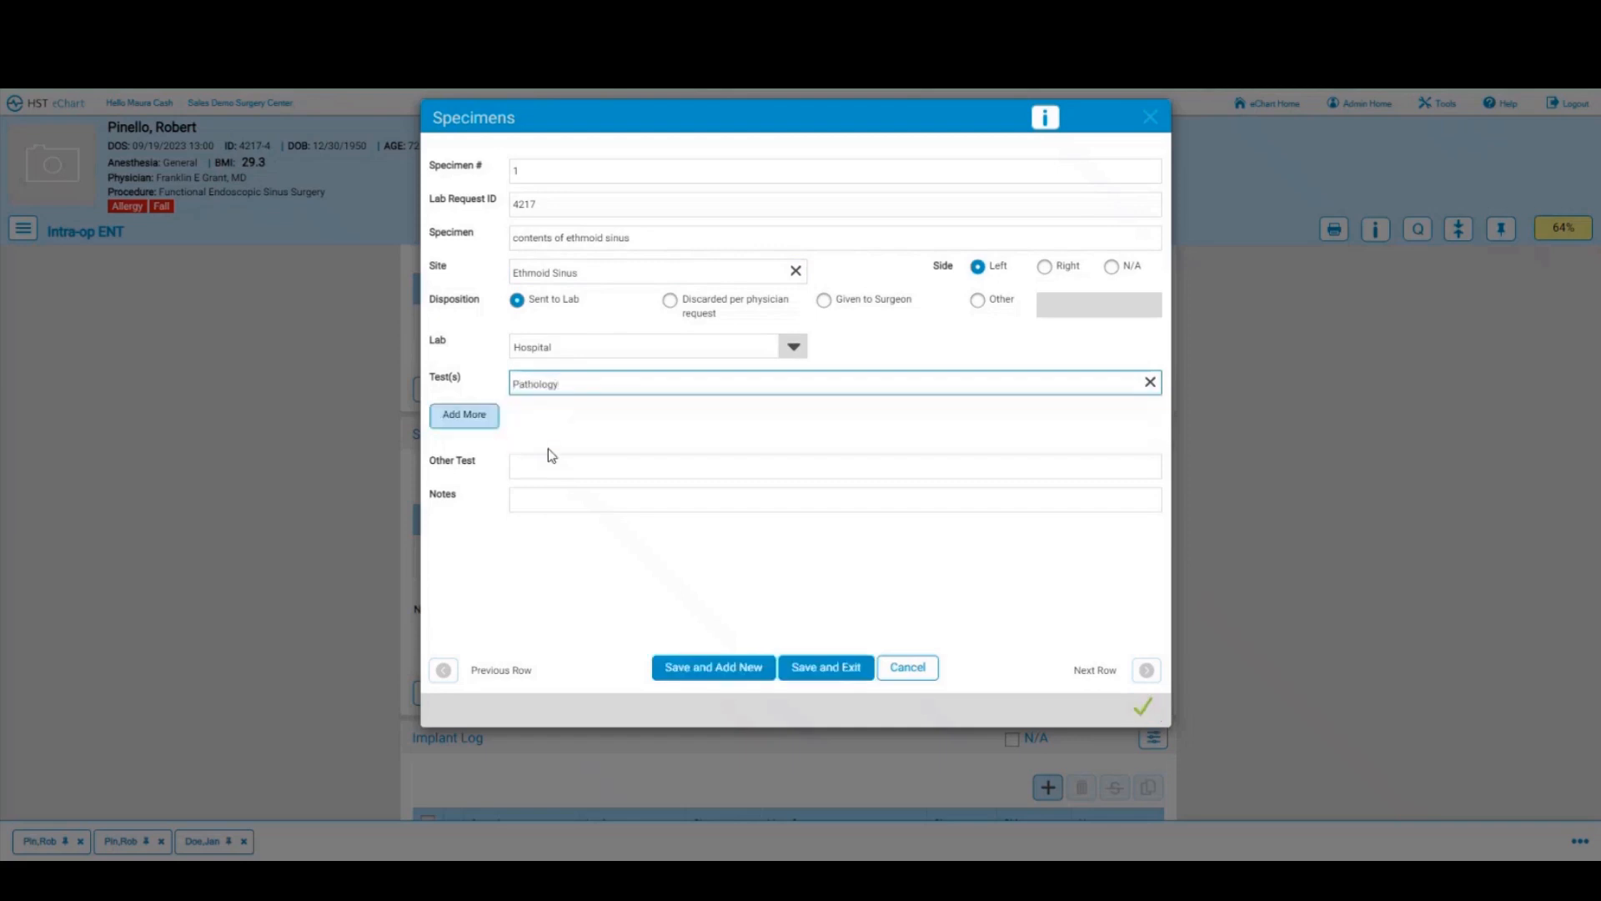
{"action": "left_click", "coordinate": [452, 421]}
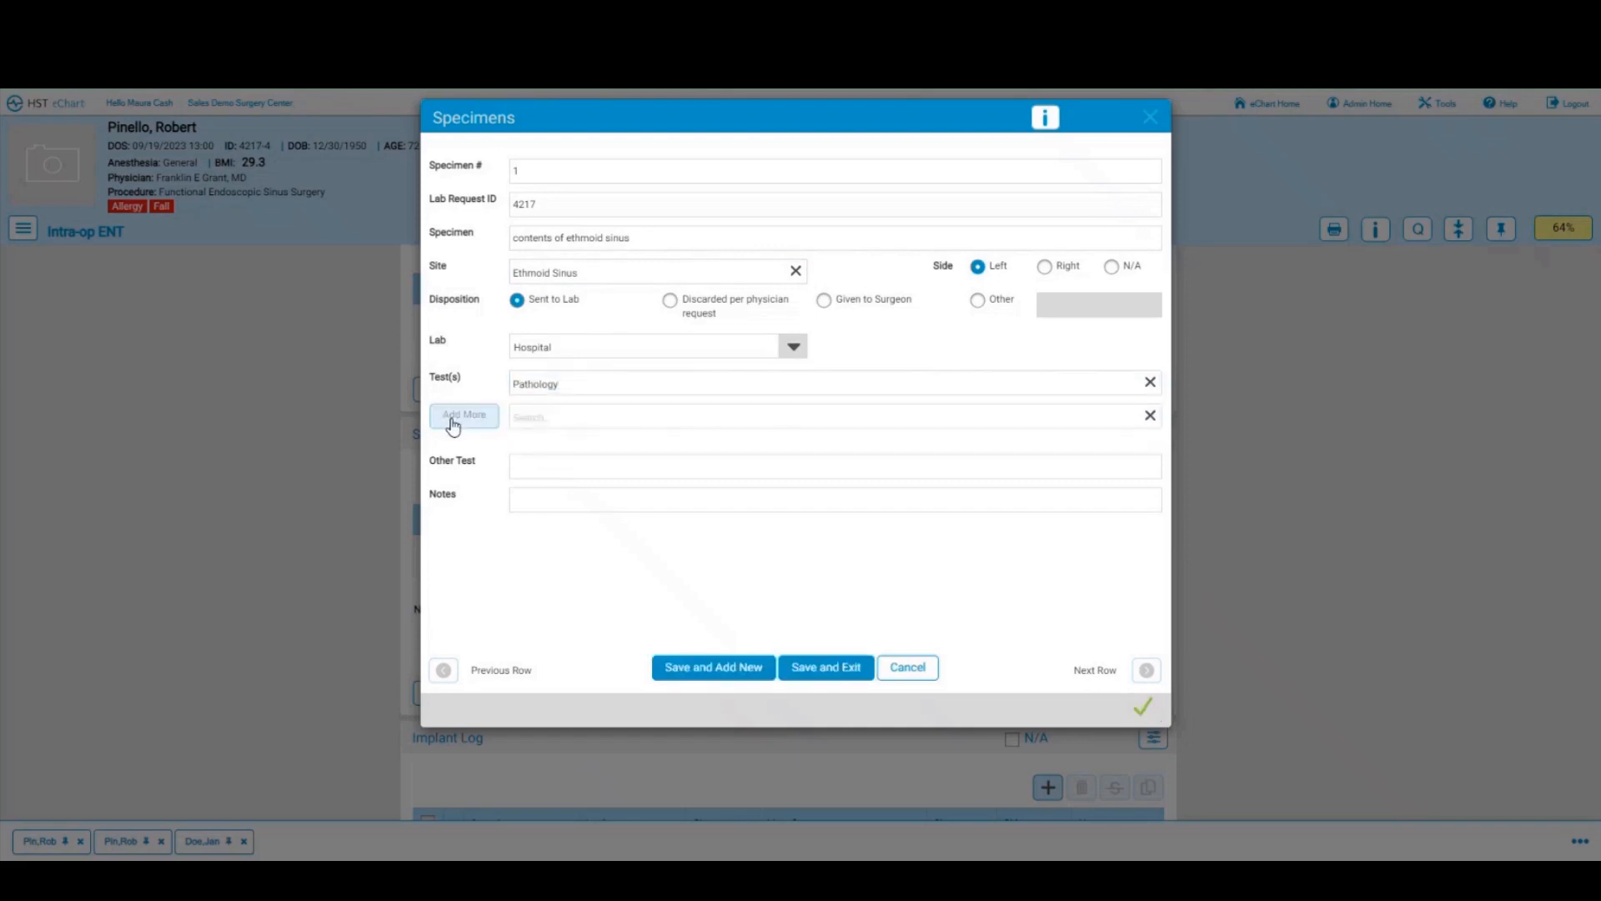
{"action": "left_click", "coordinate": [553, 415]}
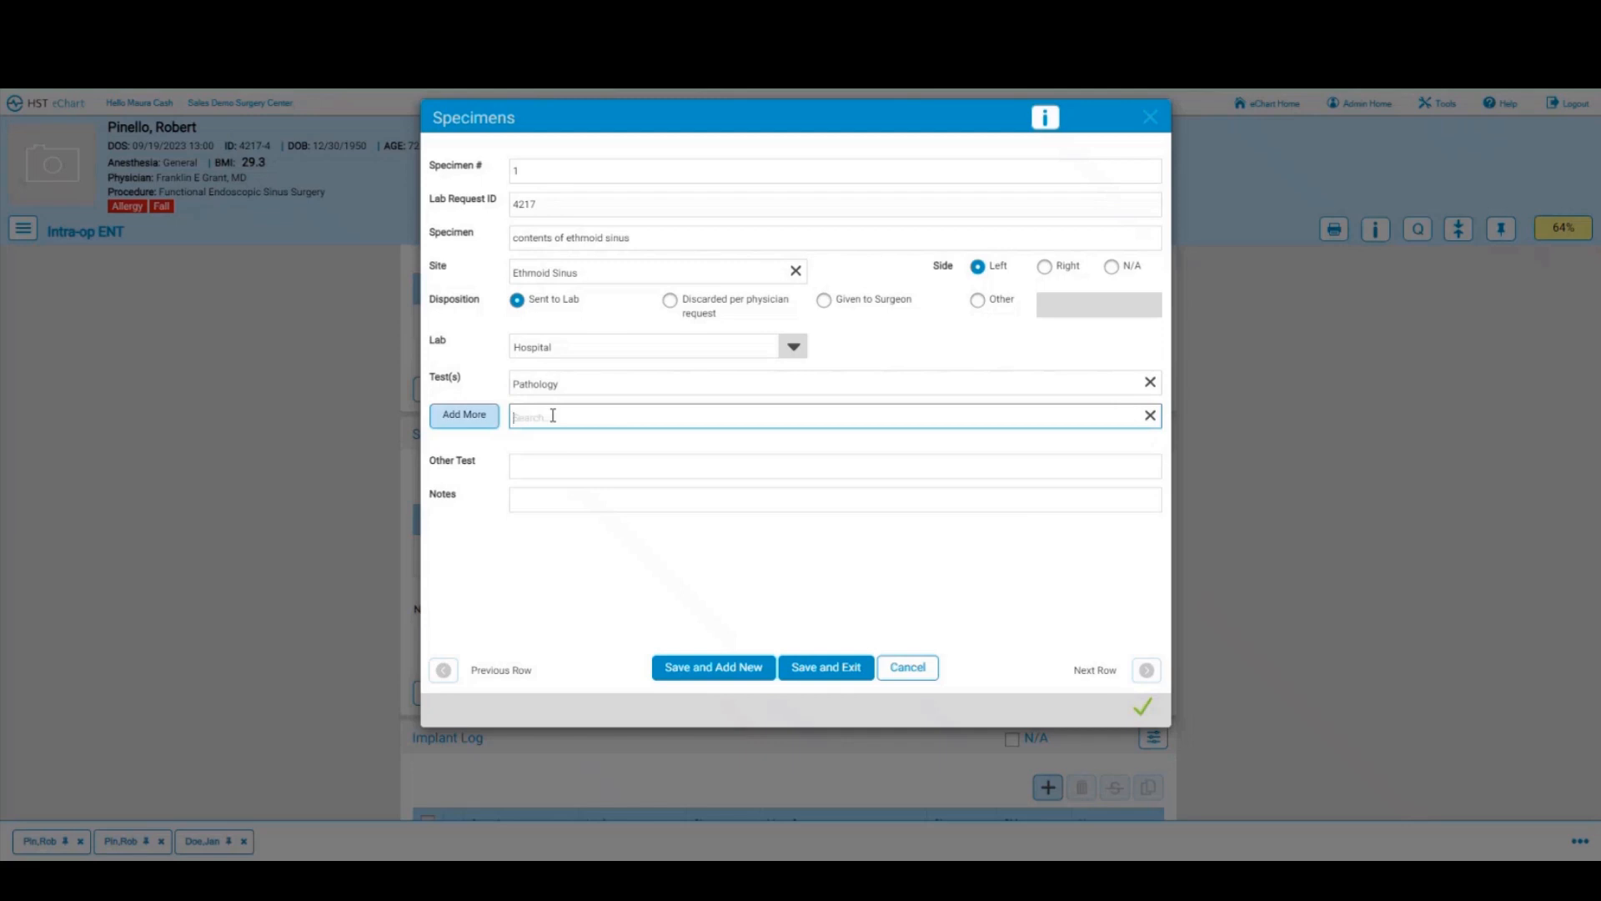
{"action": "type", "text": "c"}
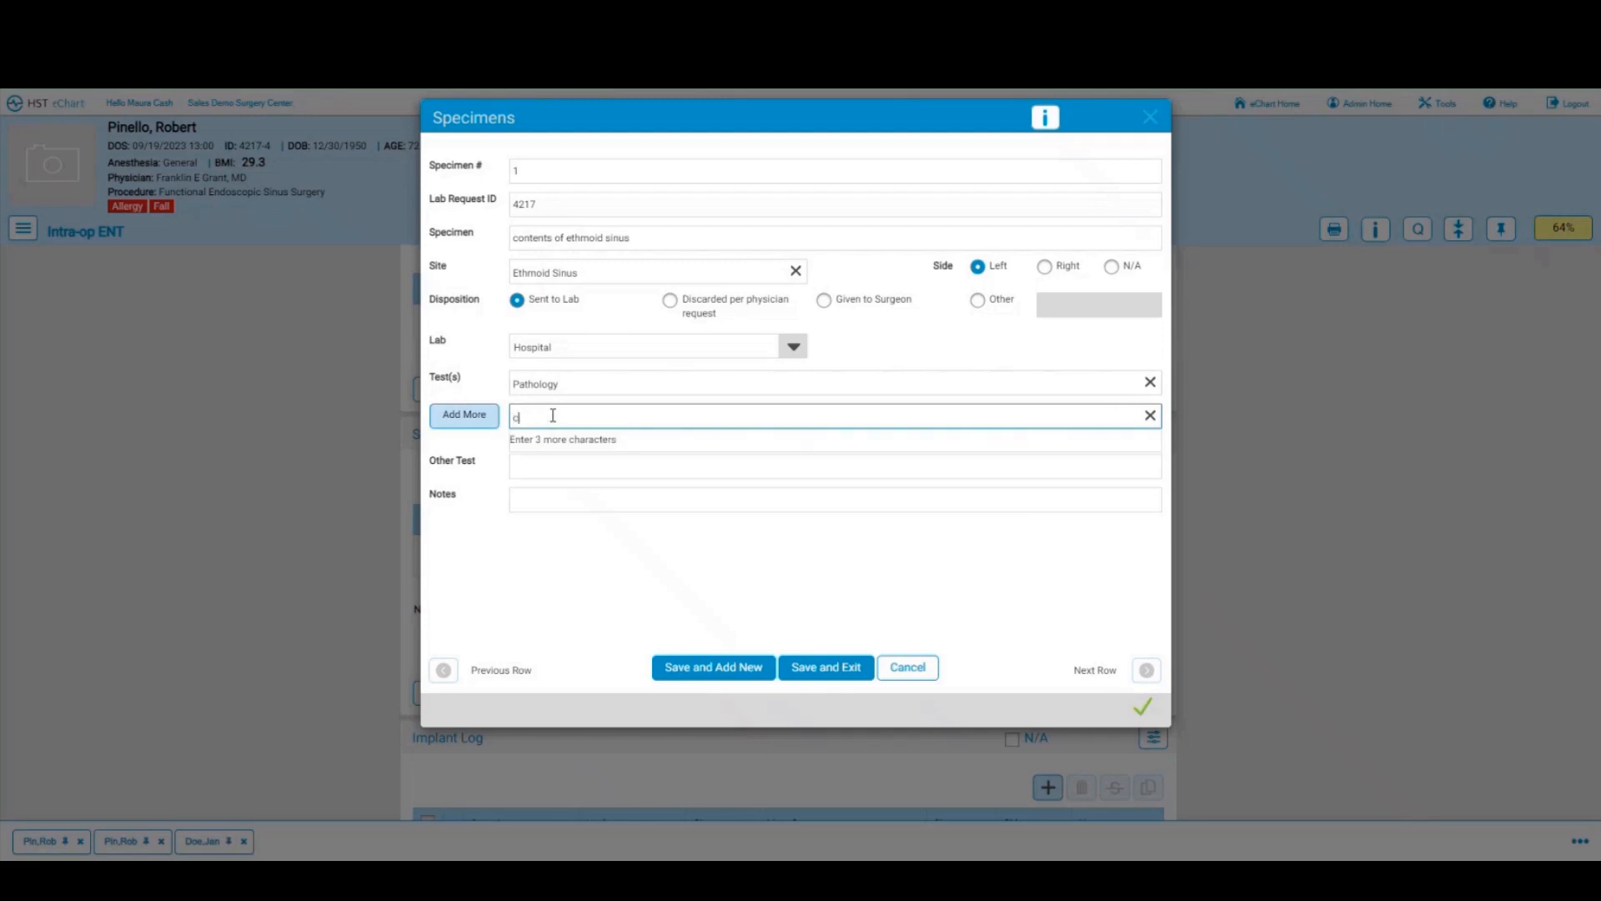
{"action": "type", "text": "ulture"}
{"action": "key", "text": "Return"}
{"action": "left_click", "coordinate": [1526, 127]}
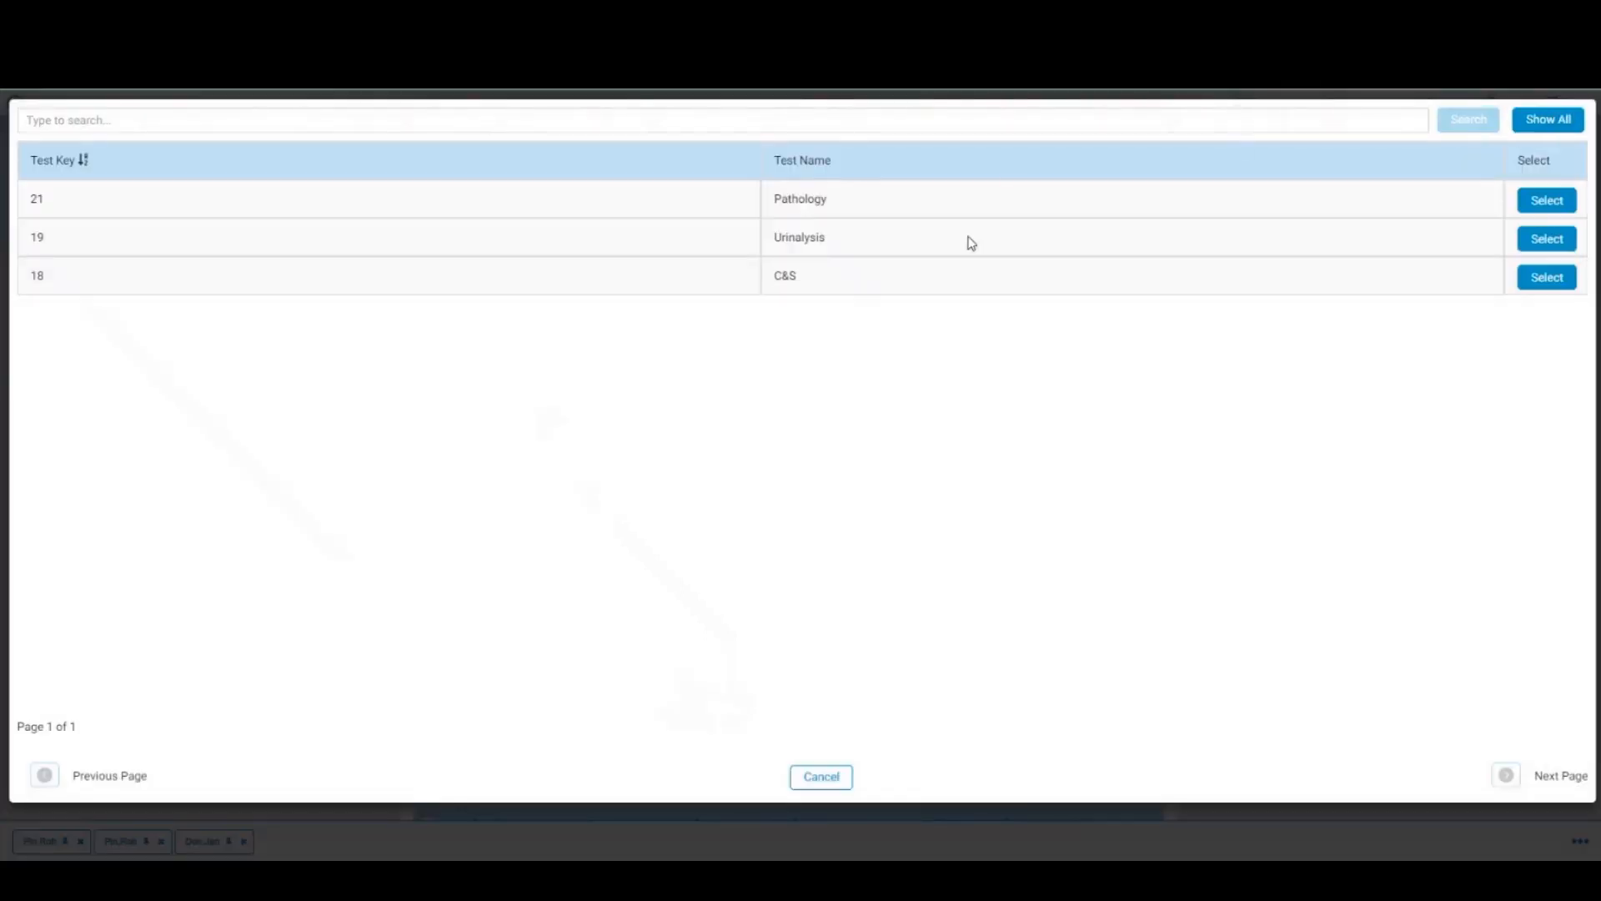
{"action": "left_click", "coordinate": [1542, 279]}
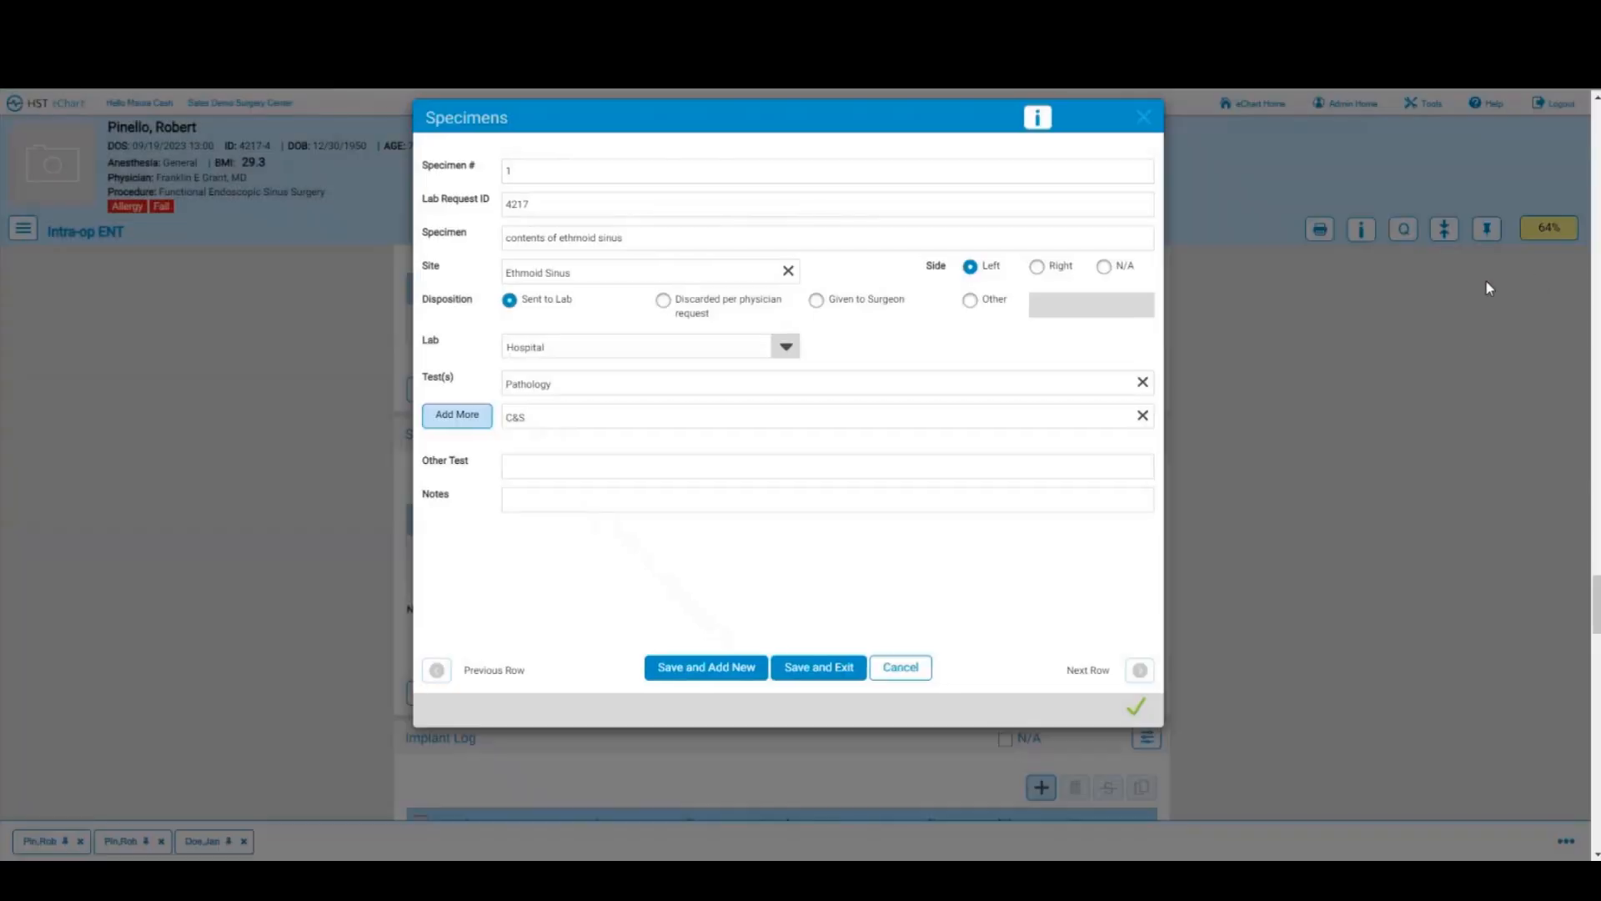
{"action": "left_click", "coordinate": [798, 672]}
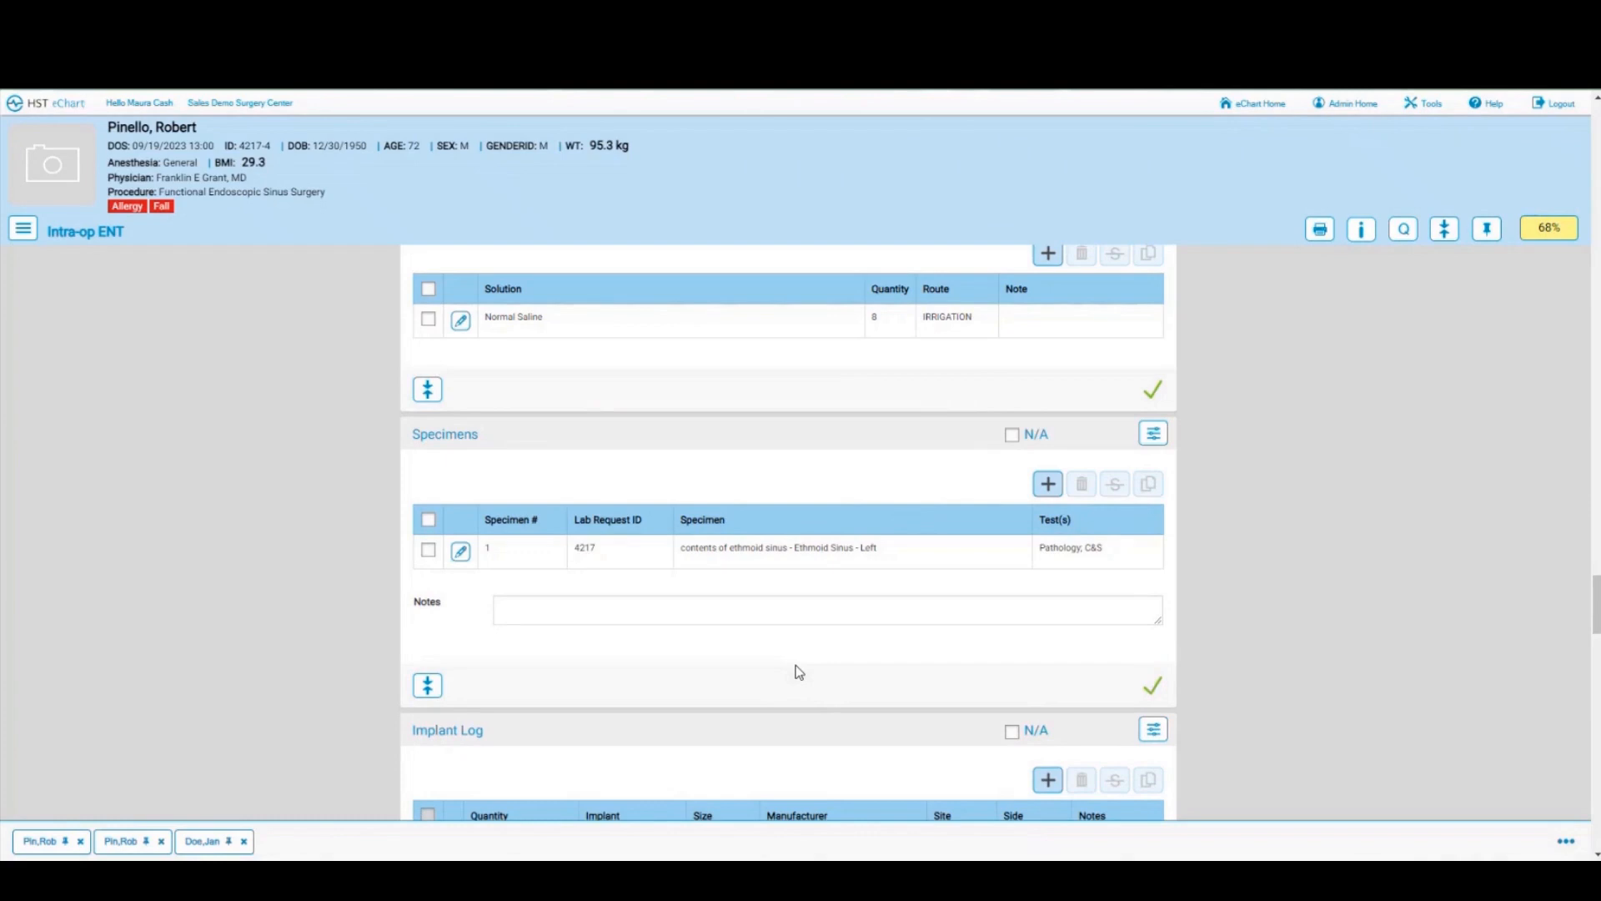
Step: Open a blank entry form in the Implant Log section
{"action": "scroll", "coordinate": [799, 671], "scroll_direction": "down", "scroll_amount": 2}
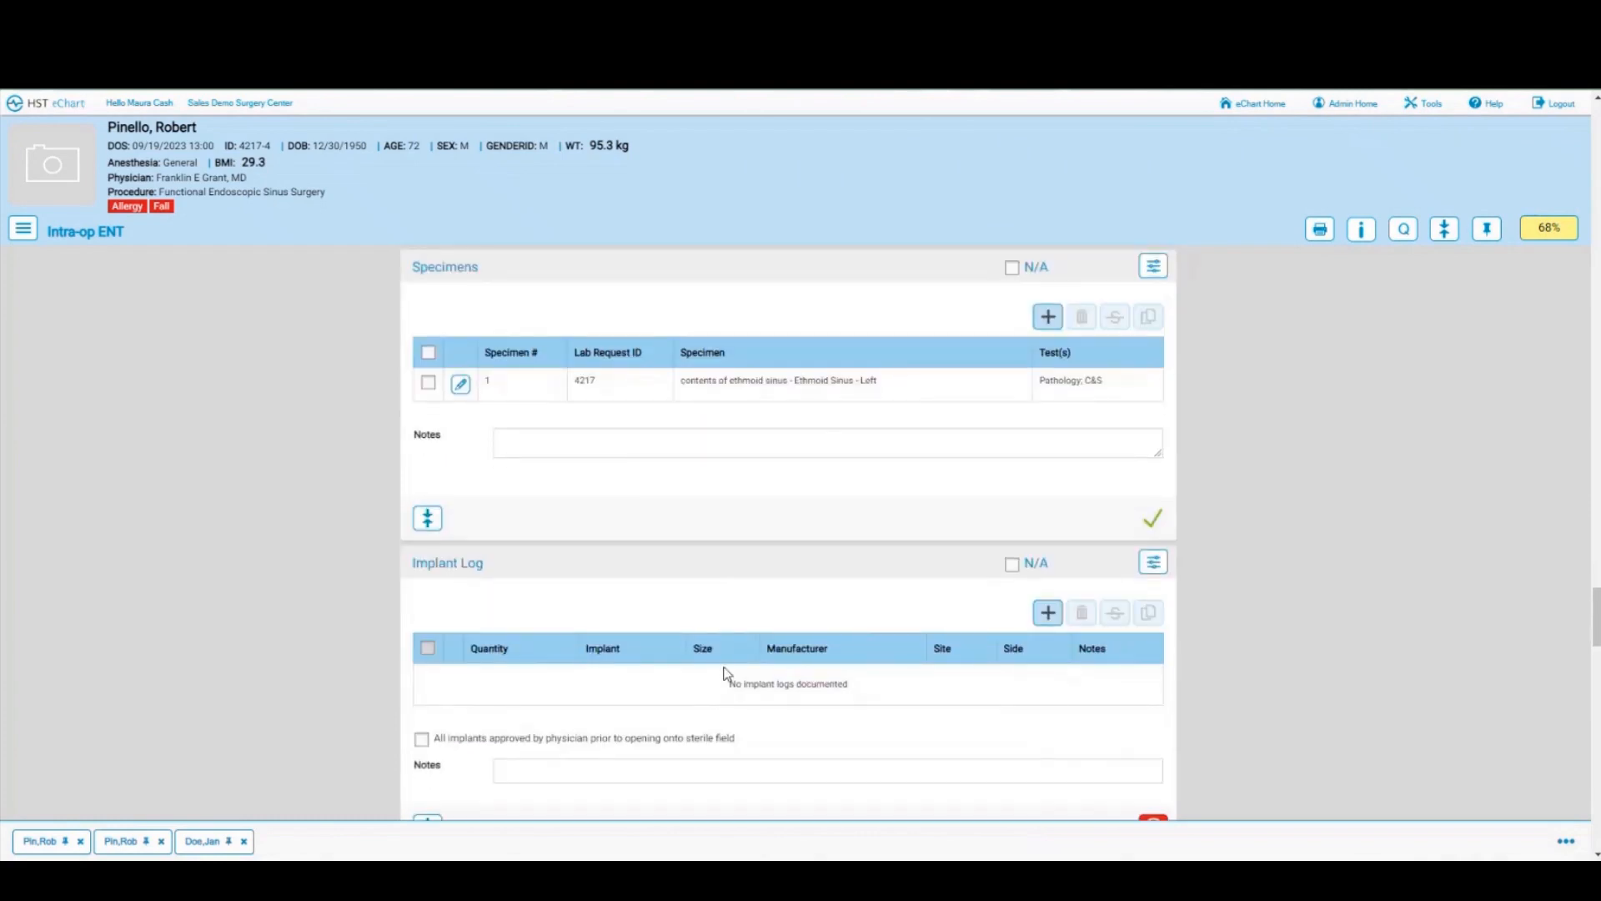
{"action": "left_click", "coordinate": [1047, 613]}
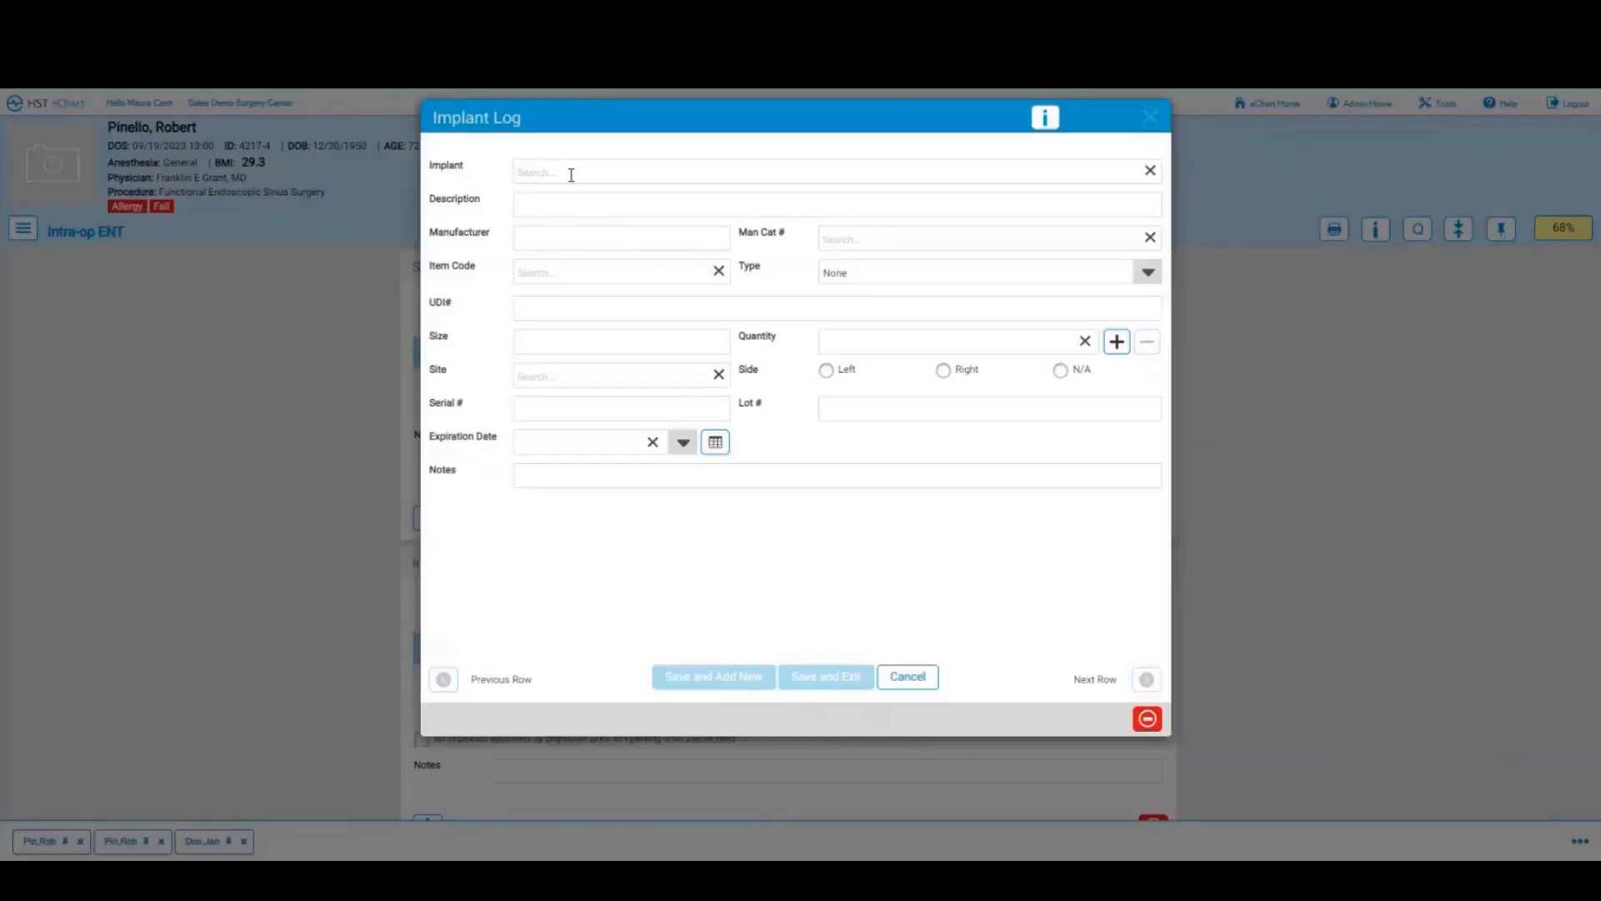
Step: Enter implant description 'Nasal stent' and manufacturer 'medline'
{"action": "left_click", "coordinate": [588, 176]}
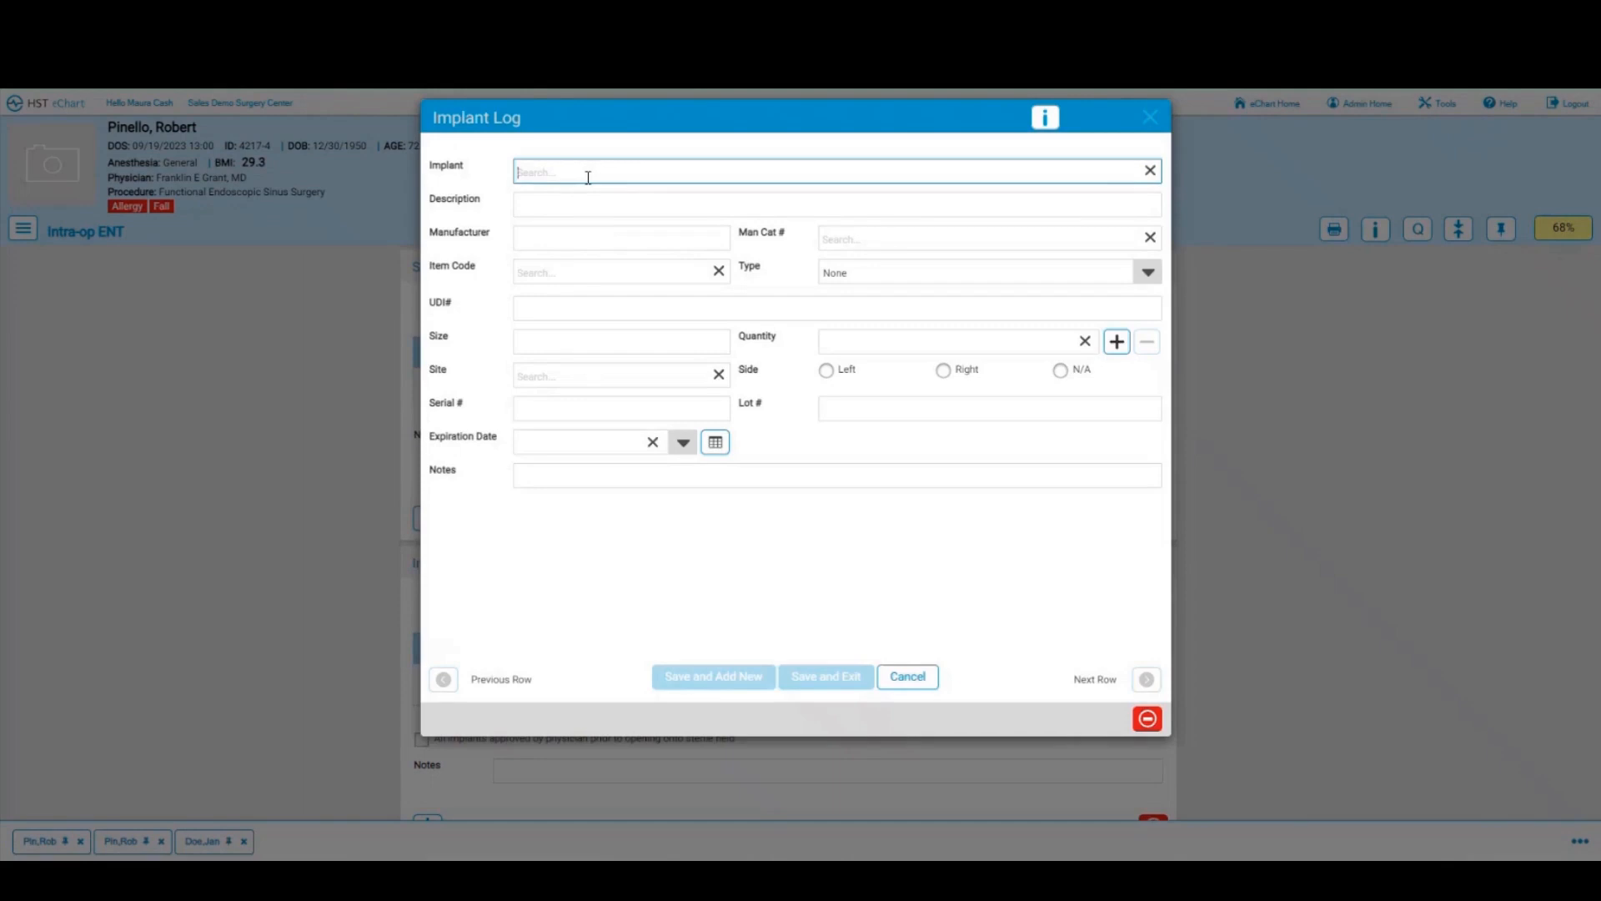
{"action": "type", "text": "stent"}
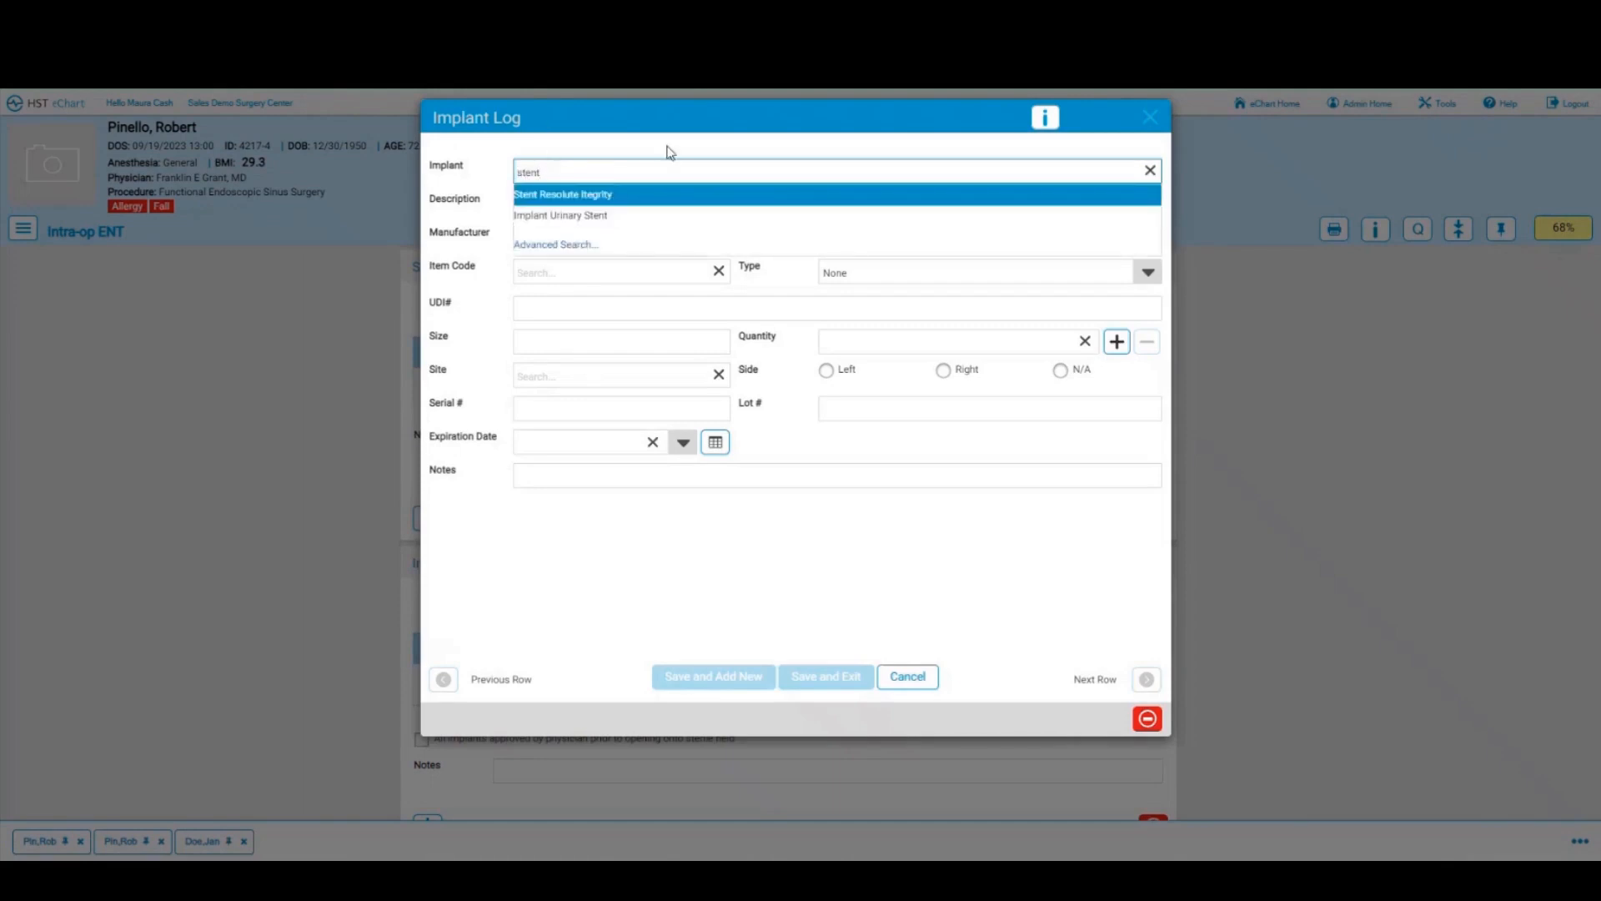
{"action": "left_click", "coordinate": [1150, 170]}
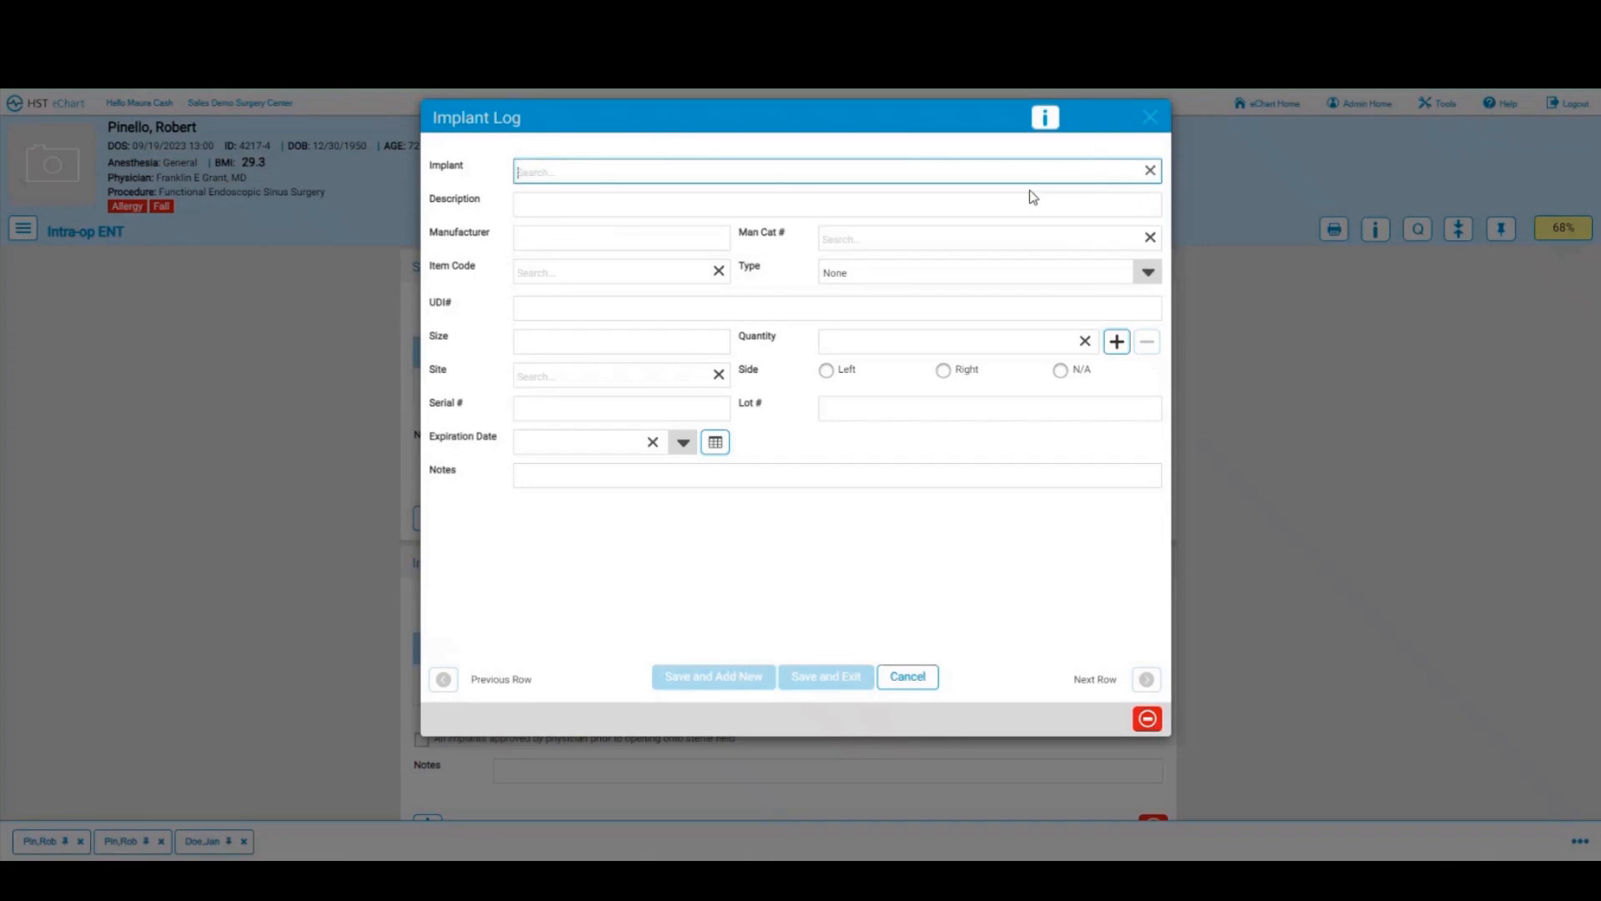
{"action": "left_click", "coordinate": [563, 206]}
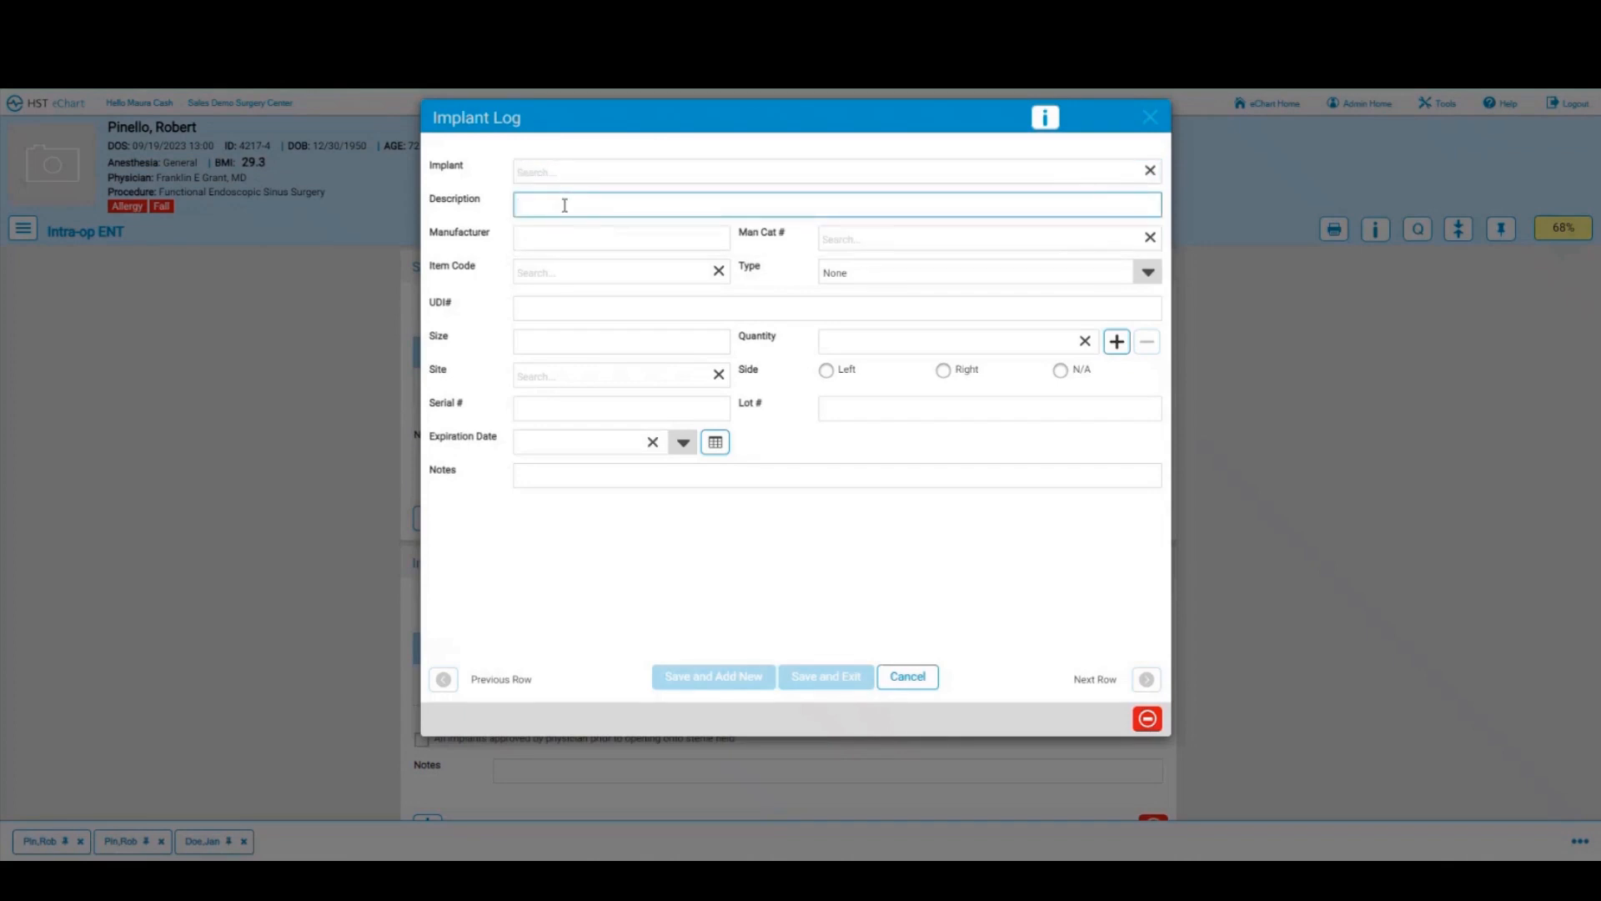
{"action": "type", "text": "Nasal stent"}
{"action": "left_click", "coordinate": [626, 241]}
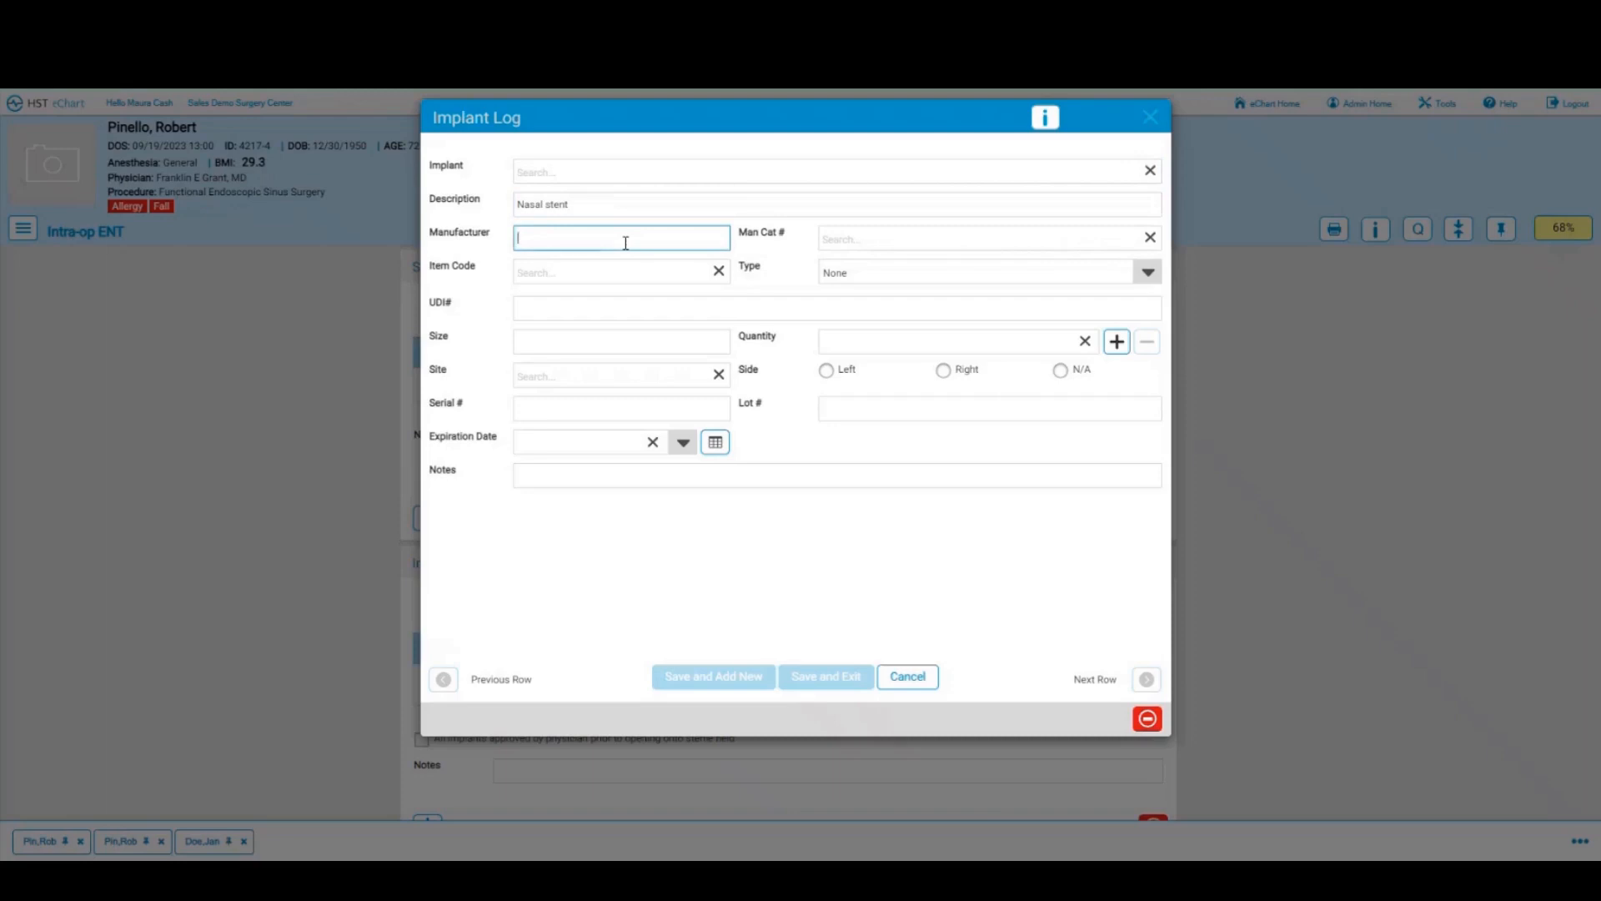
{"action": "type", "text": "medline"}
{"action": "left_click", "coordinate": [883, 238]}
{"action": "type", "text": "t65r443245"}
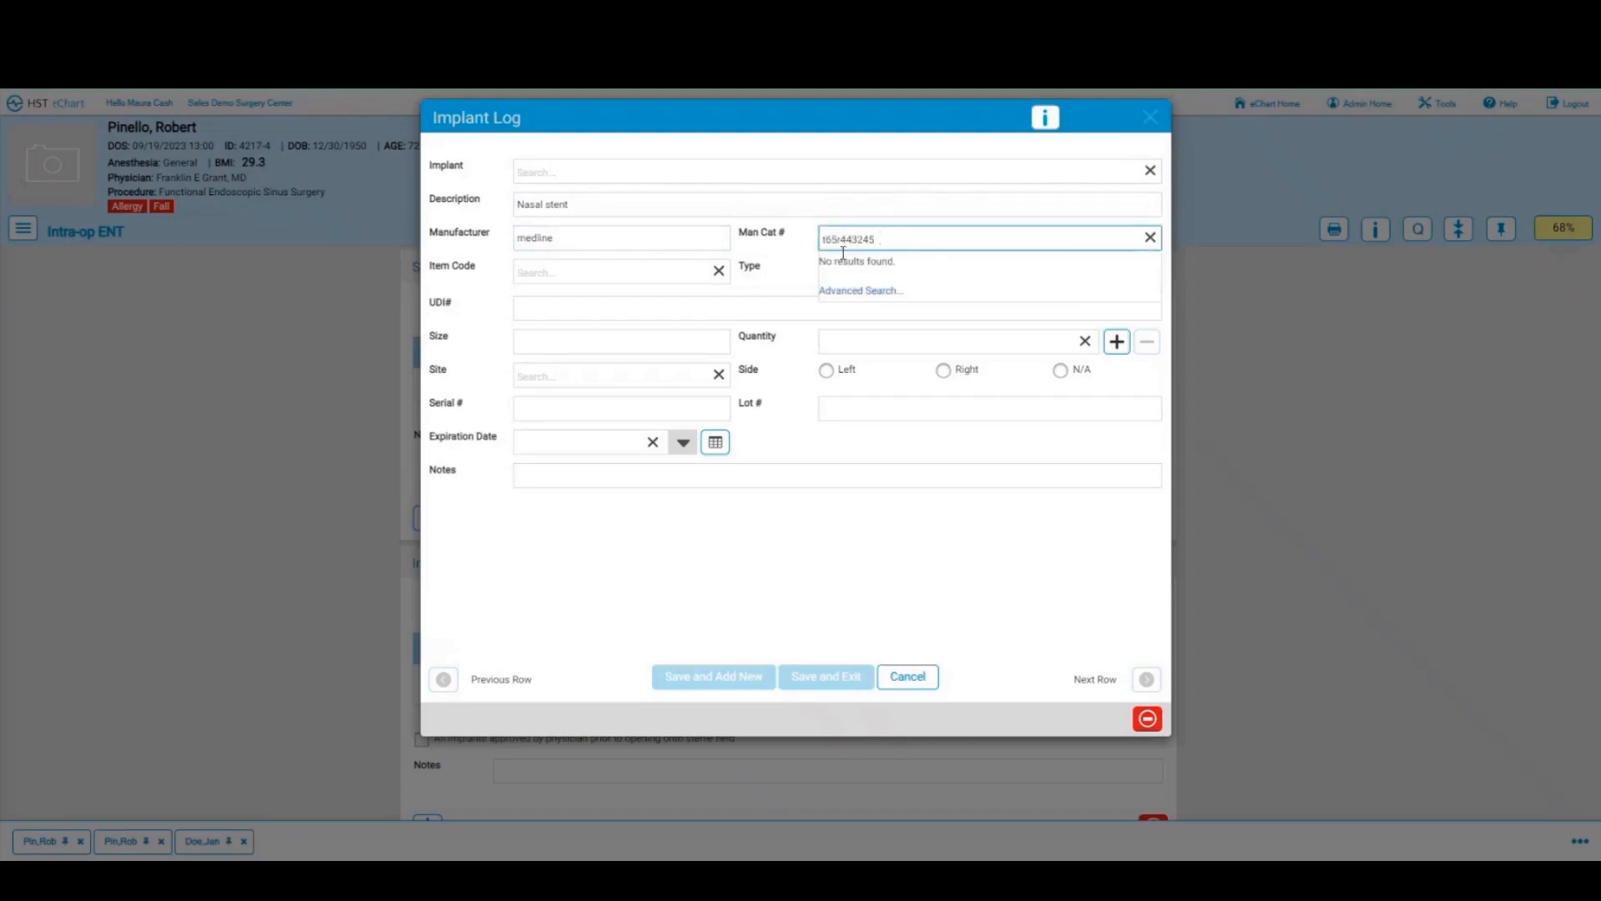
{"action": "left_click", "coordinate": [771, 290]}
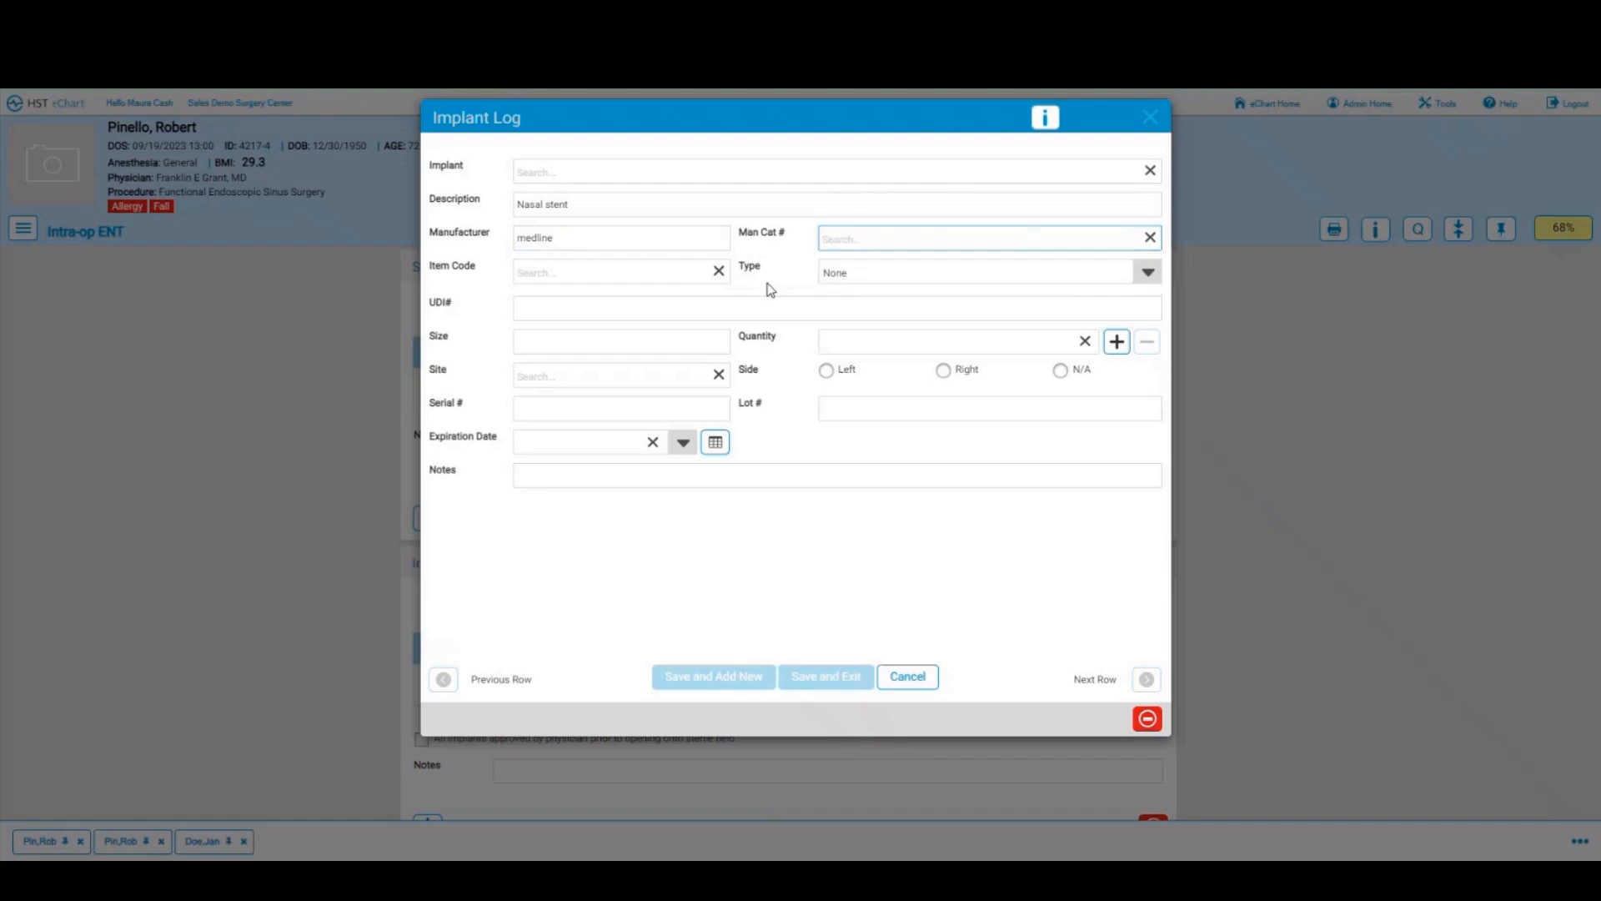
Step: Set quantity 1 and site Ethmoid Sinus, then save the implant entry
{"action": "left_click", "coordinate": [611, 305]}
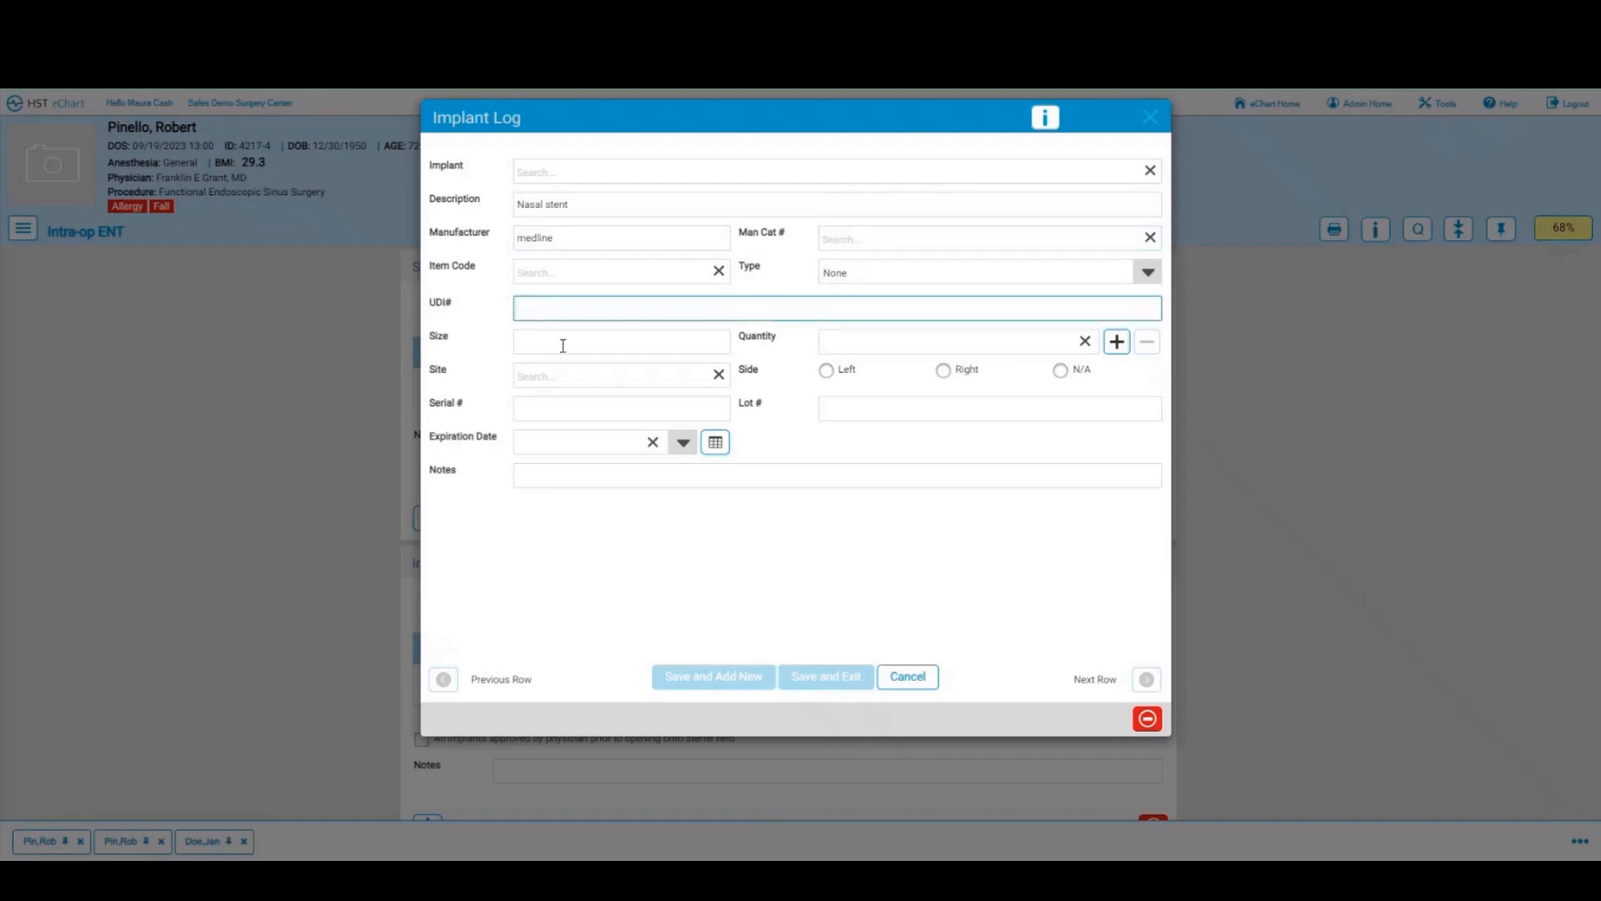
{"action": "left_click", "coordinate": [1116, 342]}
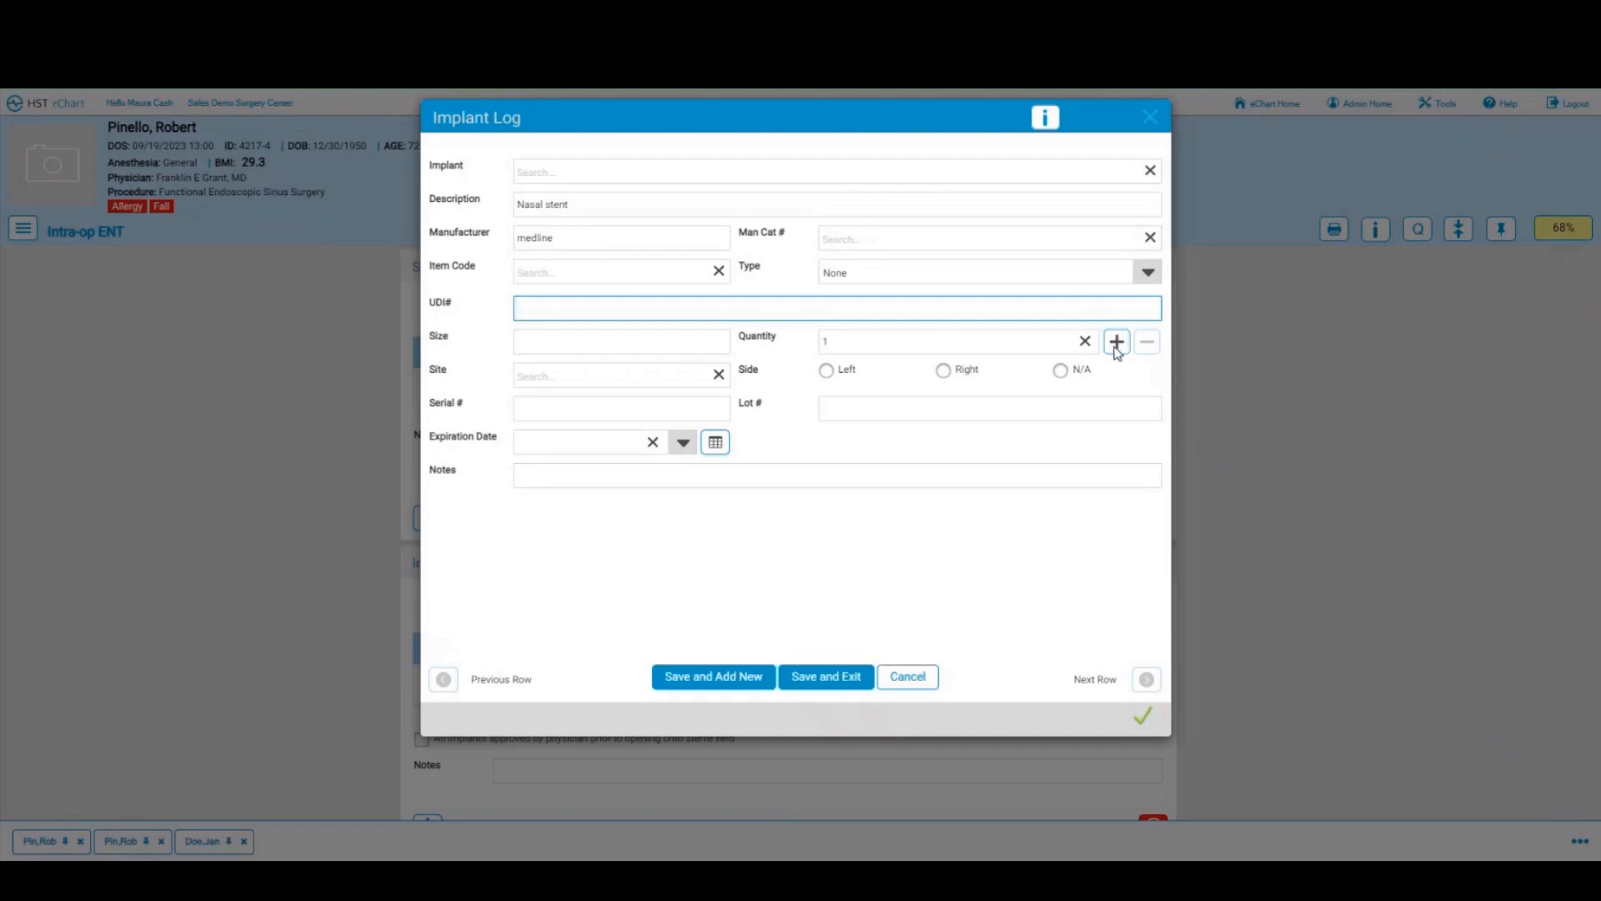
{"action": "left_click", "coordinate": [593, 374]}
{"action": "type", "text": "sin"}
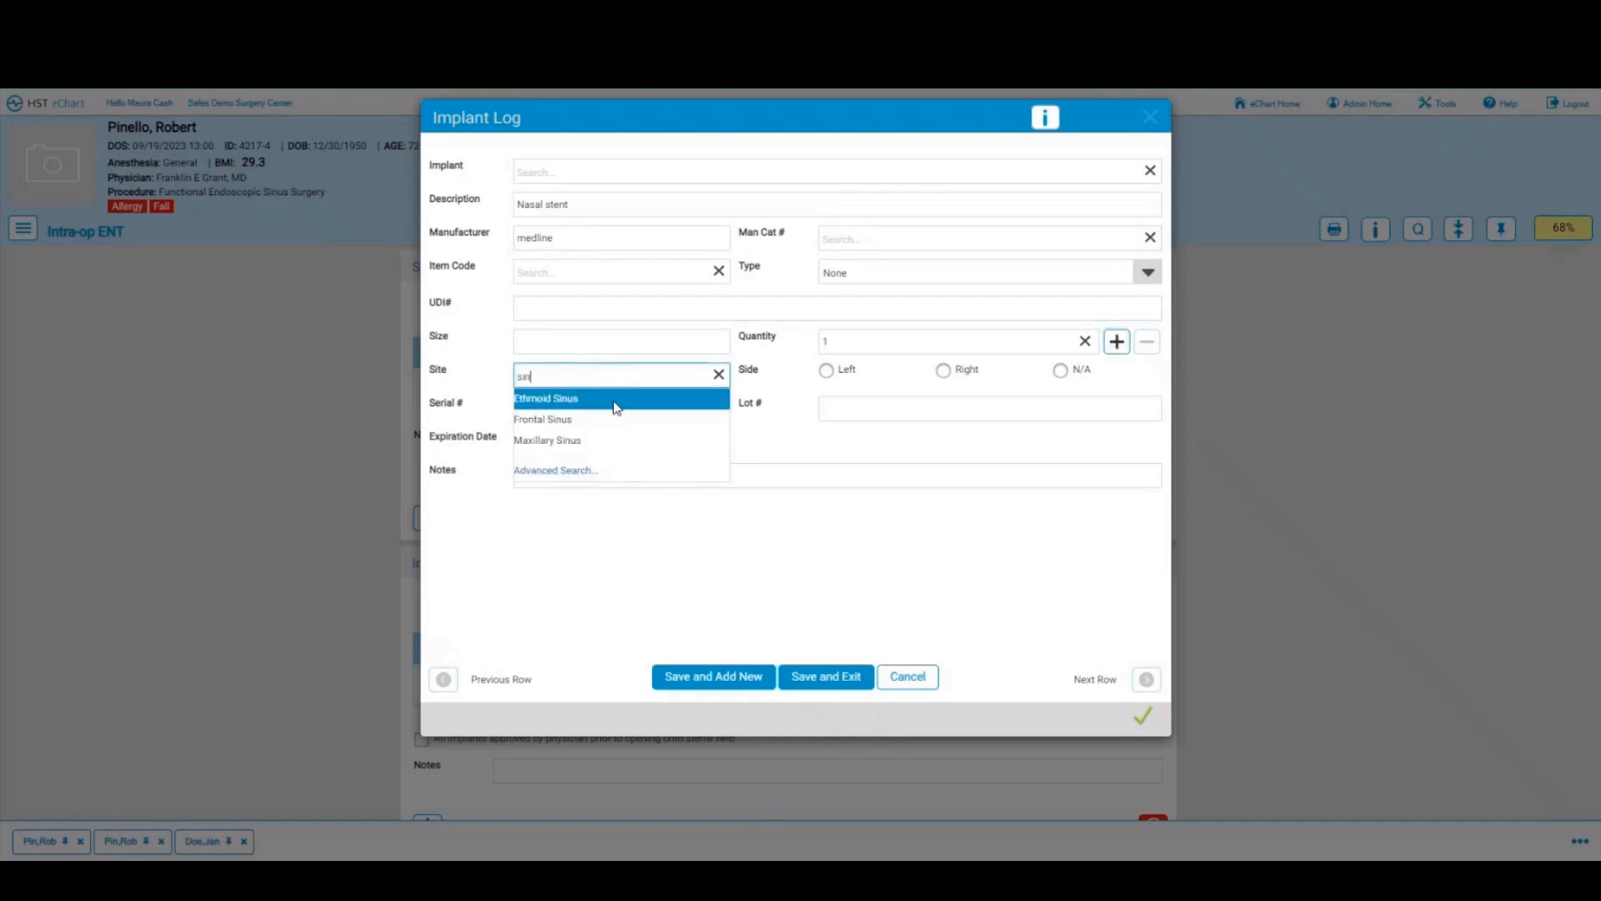
{"action": "left_click", "coordinate": [614, 407]}
{"action": "left_click", "coordinate": [833, 679]}
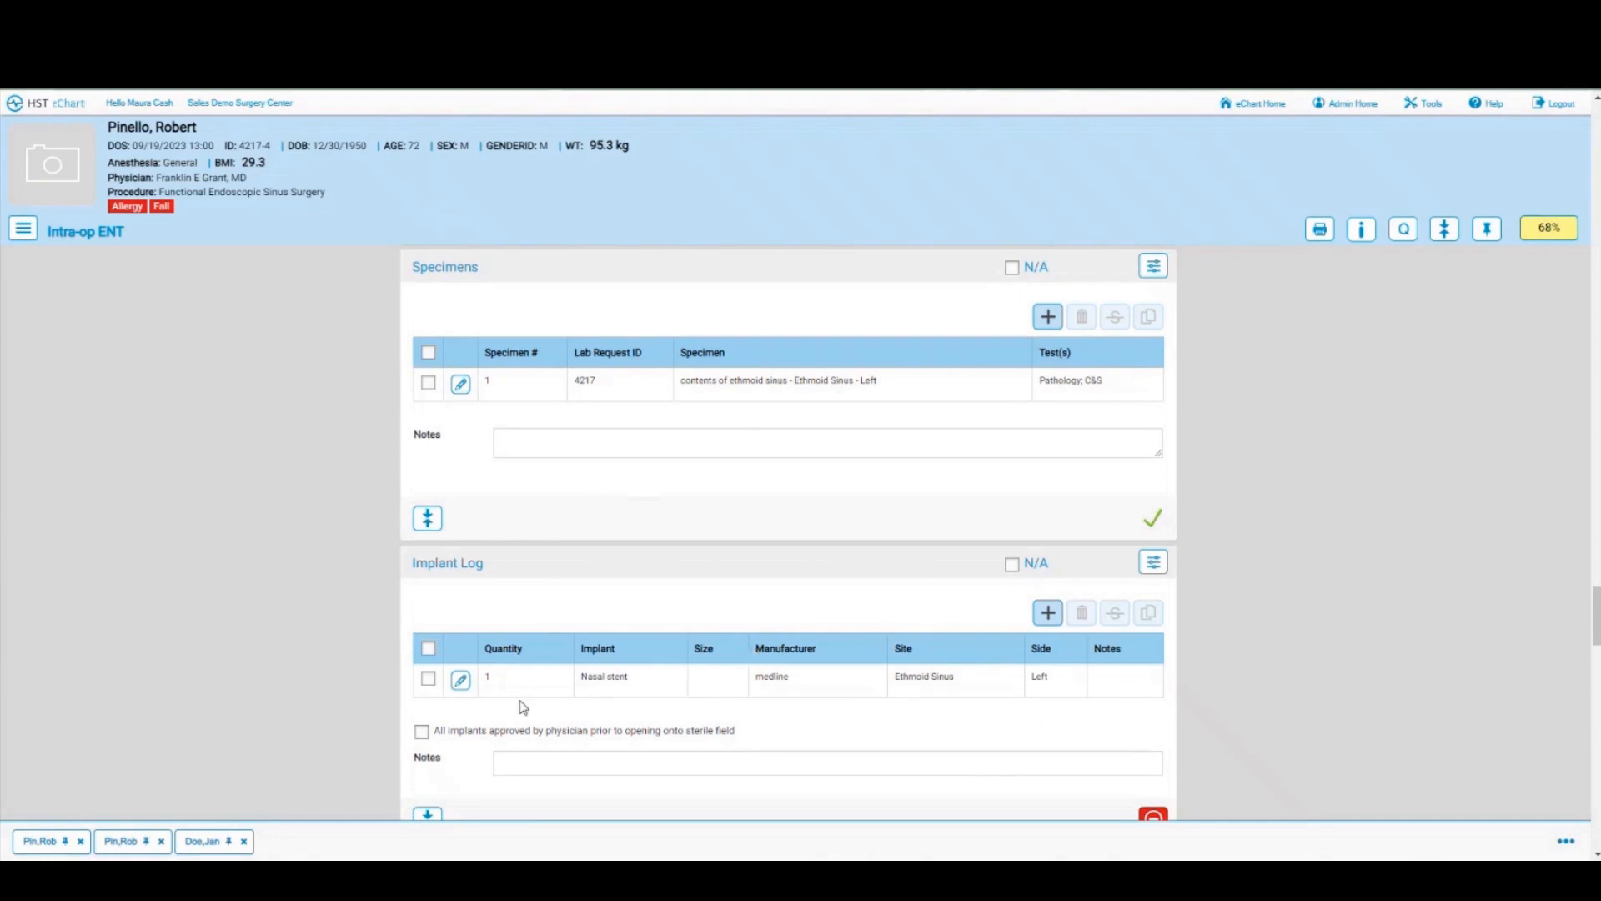
Step: Tick the physician-approval box for all implants, then scroll down to Procedure Information
{"action": "left_click", "coordinate": [422, 732]}
{"action": "scroll", "coordinate": [859, 703], "scroll_direction": "down", "scroll_amount": 1}
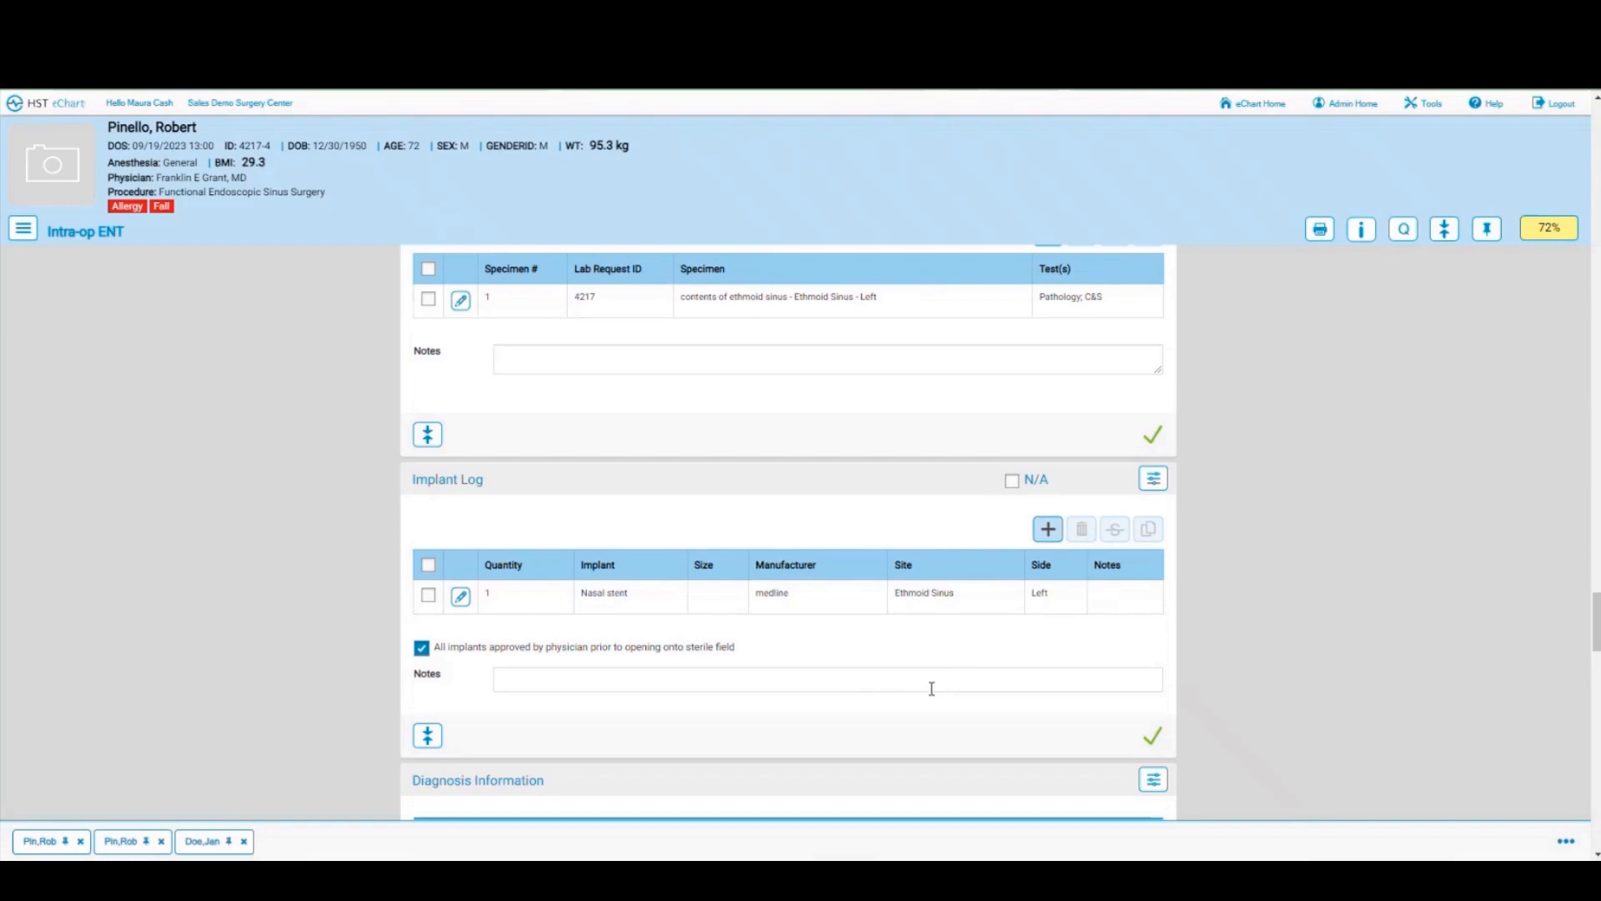
{"action": "scroll", "coordinate": [932, 688], "scroll_direction": "down", "scroll_amount": 4}
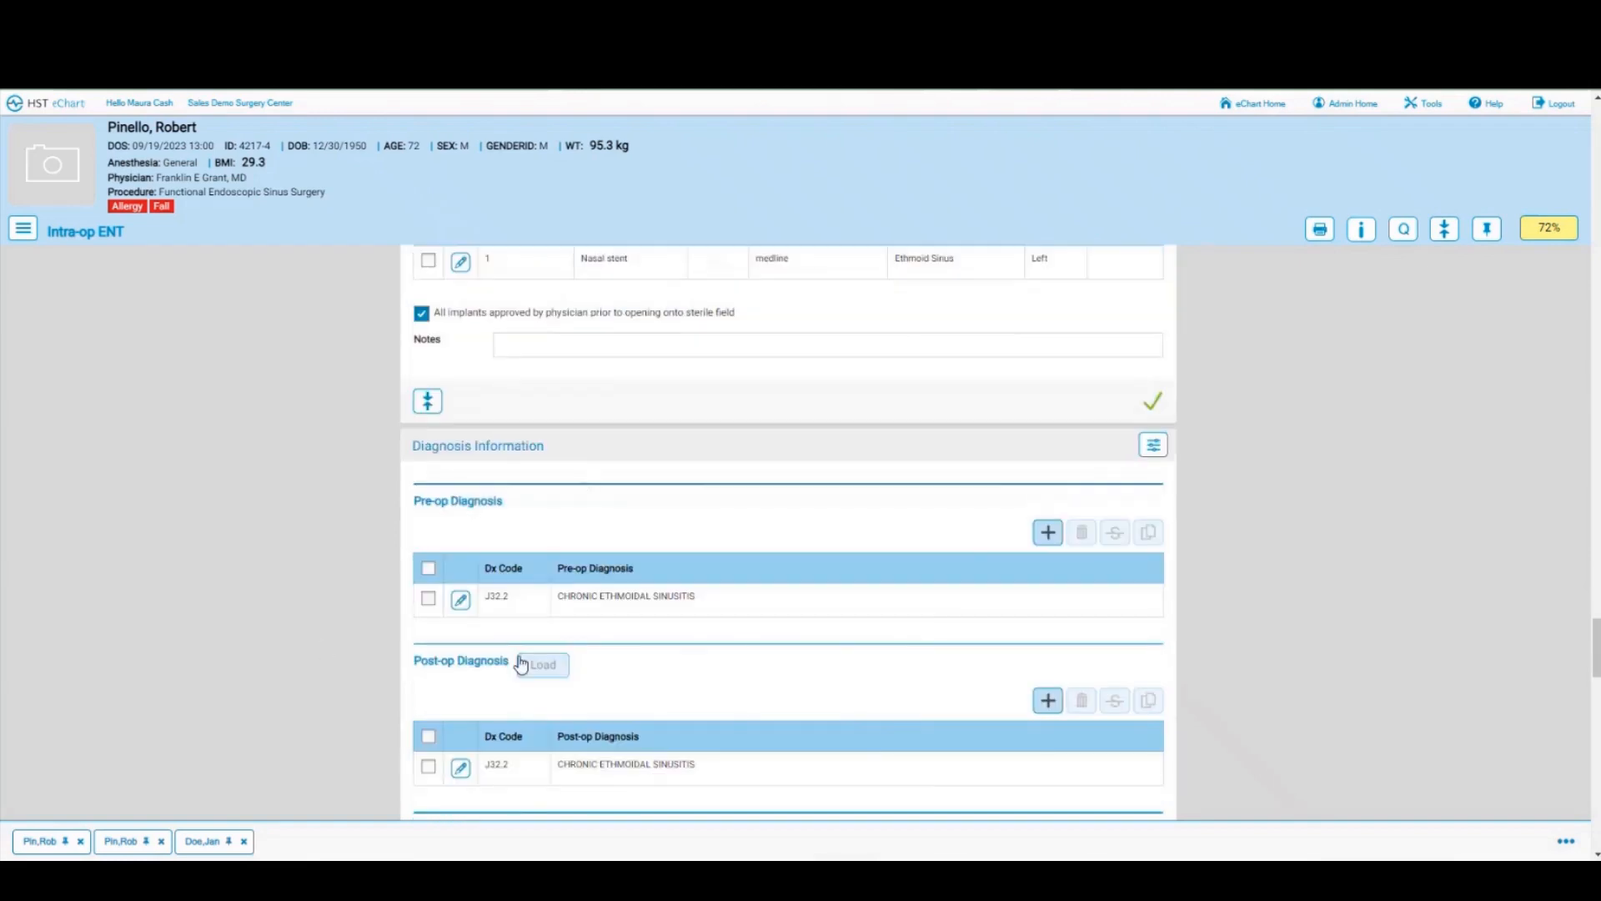
{"action": "scroll", "coordinate": [689, 676], "scroll_direction": "down", "scroll_amount": 5}
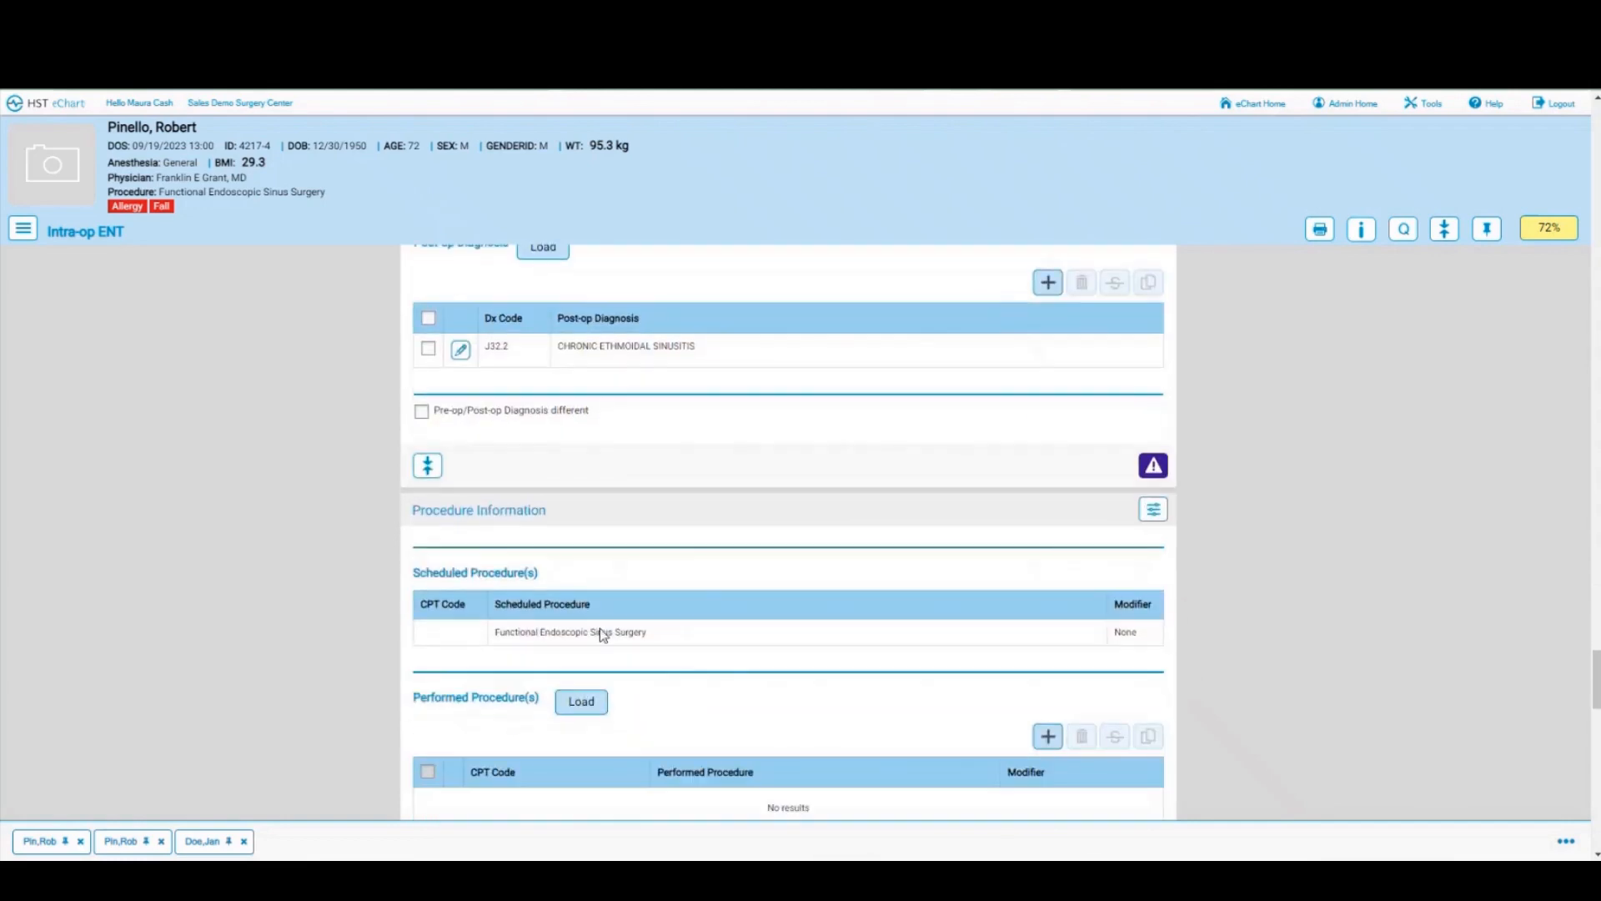
{"action": "scroll", "coordinate": [647, 661], "scroll_direction": "down", "scroll_amount": 2}
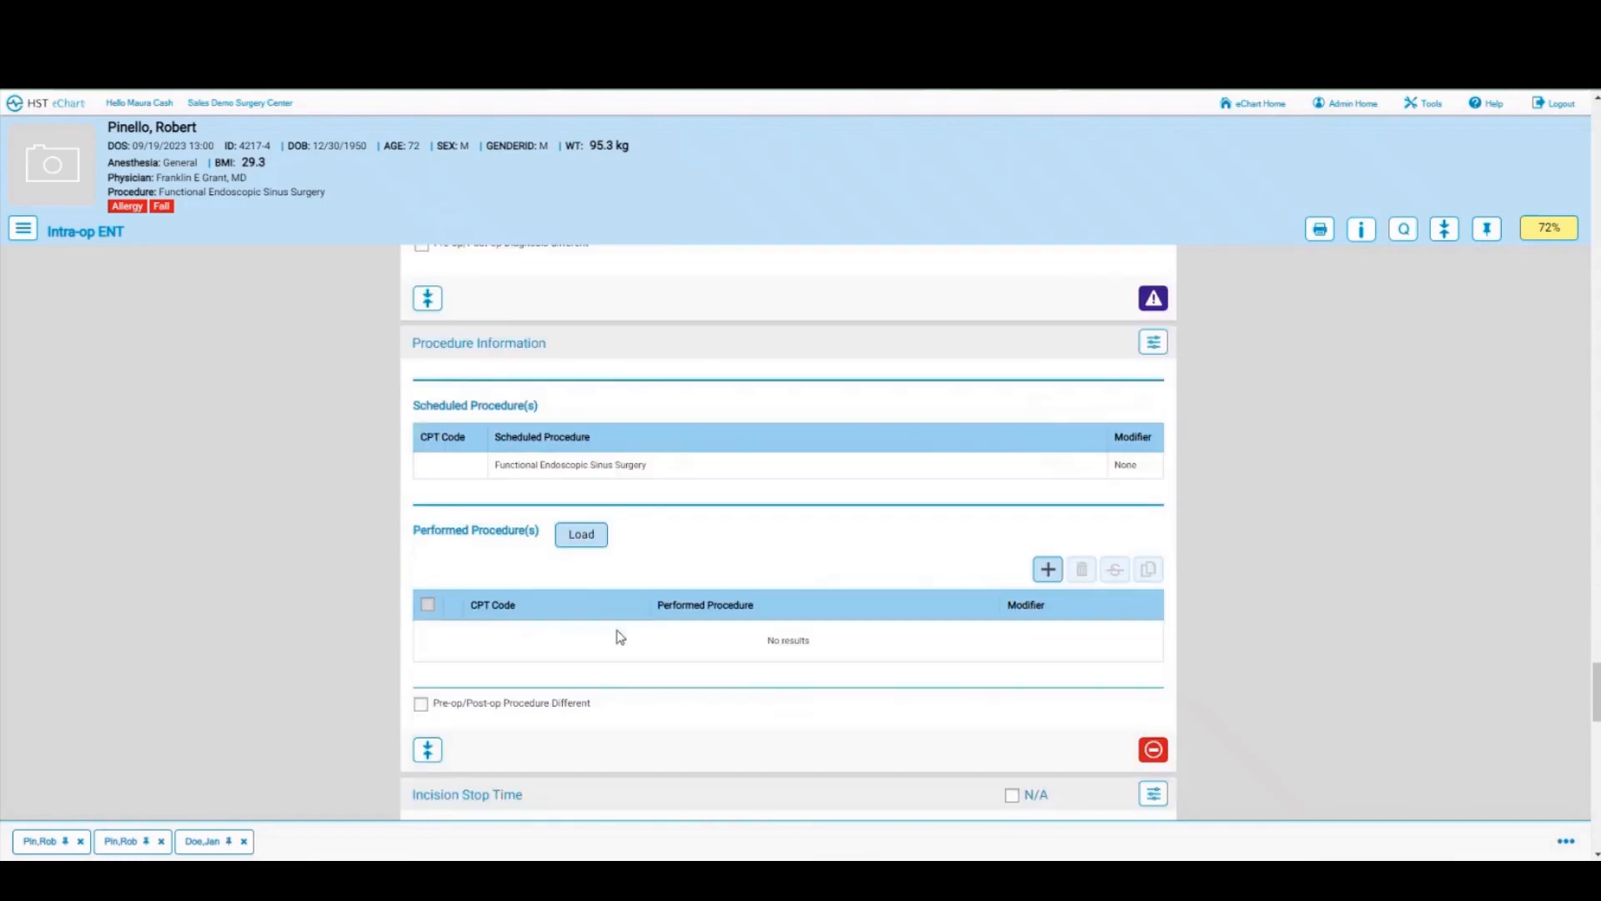
Step: Load the scheduled Functional Endoscopic Sinus Surgery as the performed procedure and confirm Procedure Information
{"action": "left_click", "coordinate": [584, 536]}
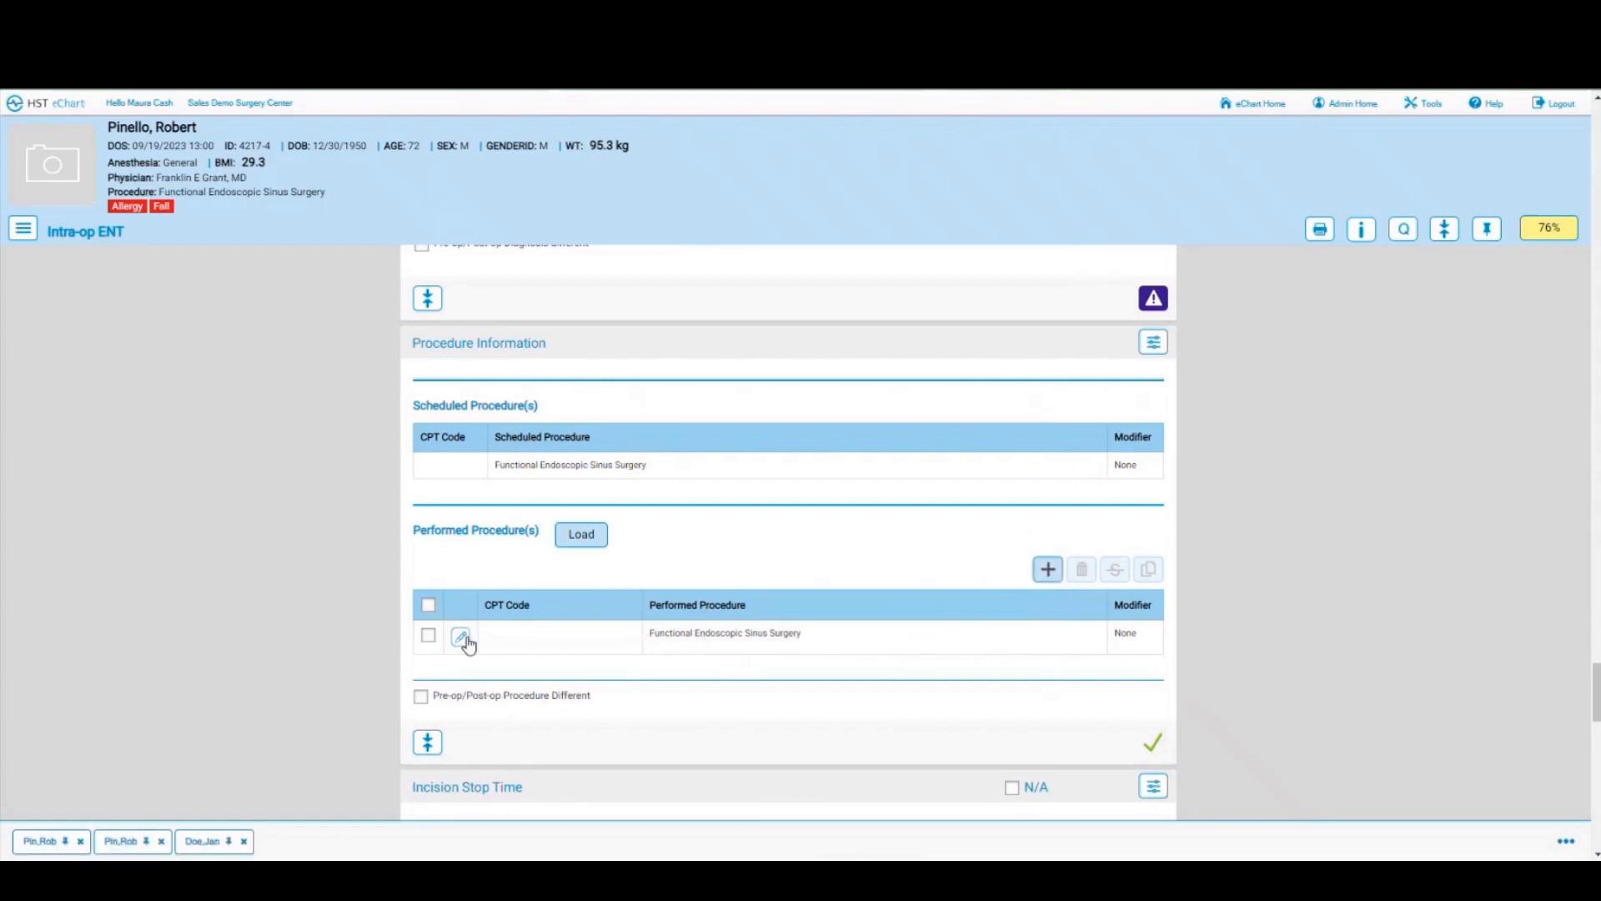
{"action": "left_click", "coordinate": [1048, 570]}
Step: Stamp the incision stop time as 20:56 on 09/19/2023 and mark the Dressing section reviewed
{"action": "scroll", "coordinate": [782, 603], "scroll_direction": "down", "scroll_amount": 4}
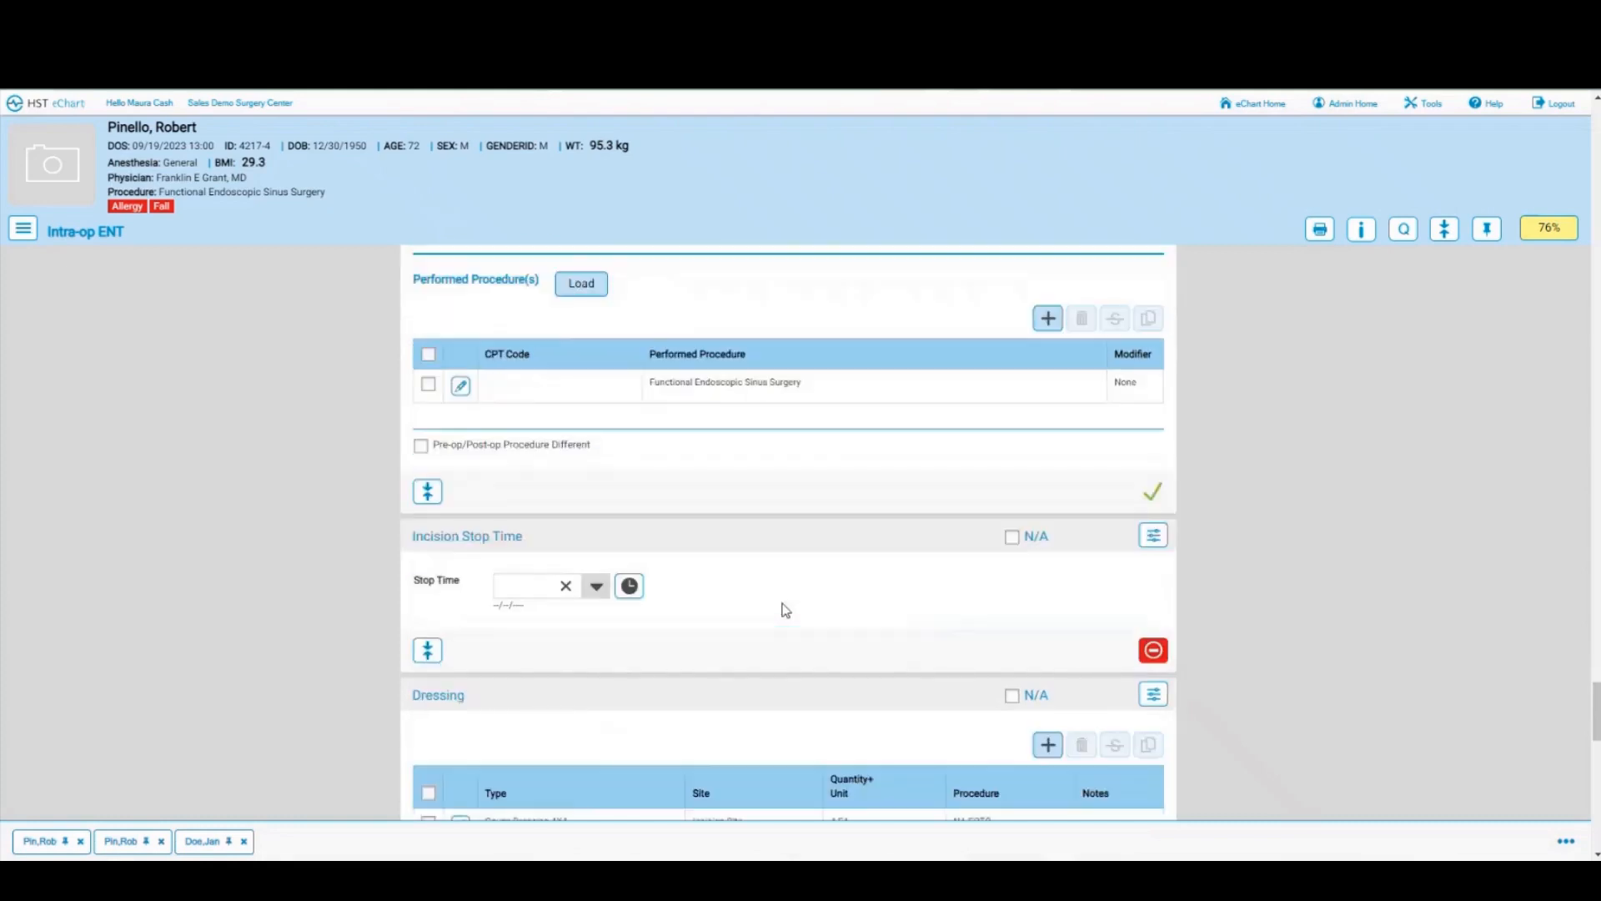
{"action": "left_click", "coordinate": [631, 502]}
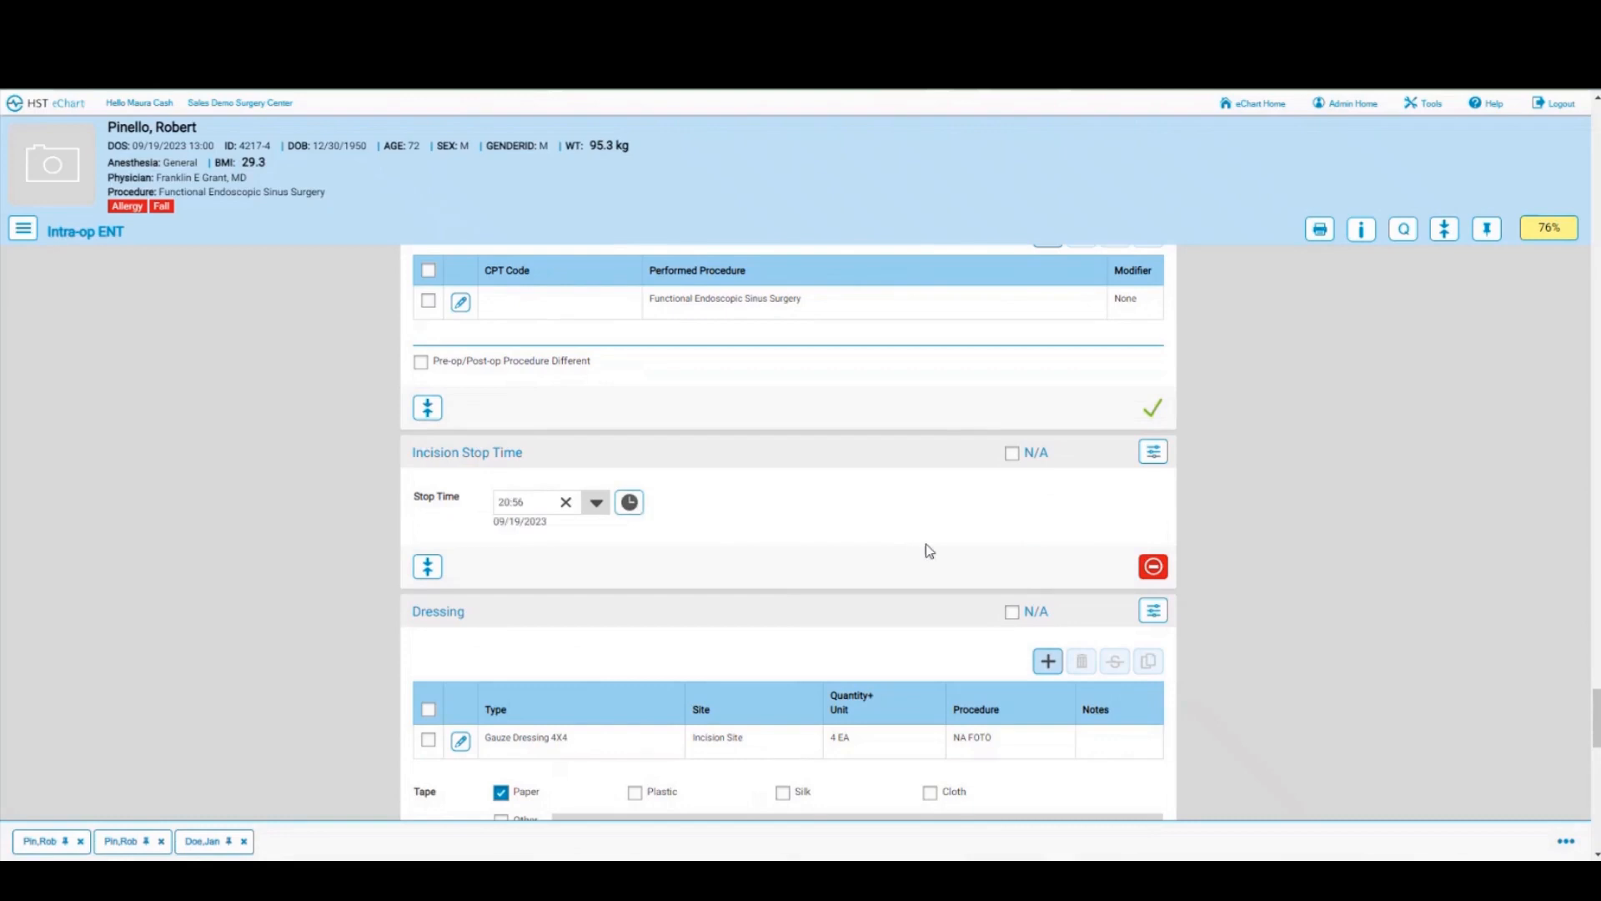
{"action": "scroll", "coordinate": [926, 544], "scroll_direction": "down", "scroll_amount": 2}
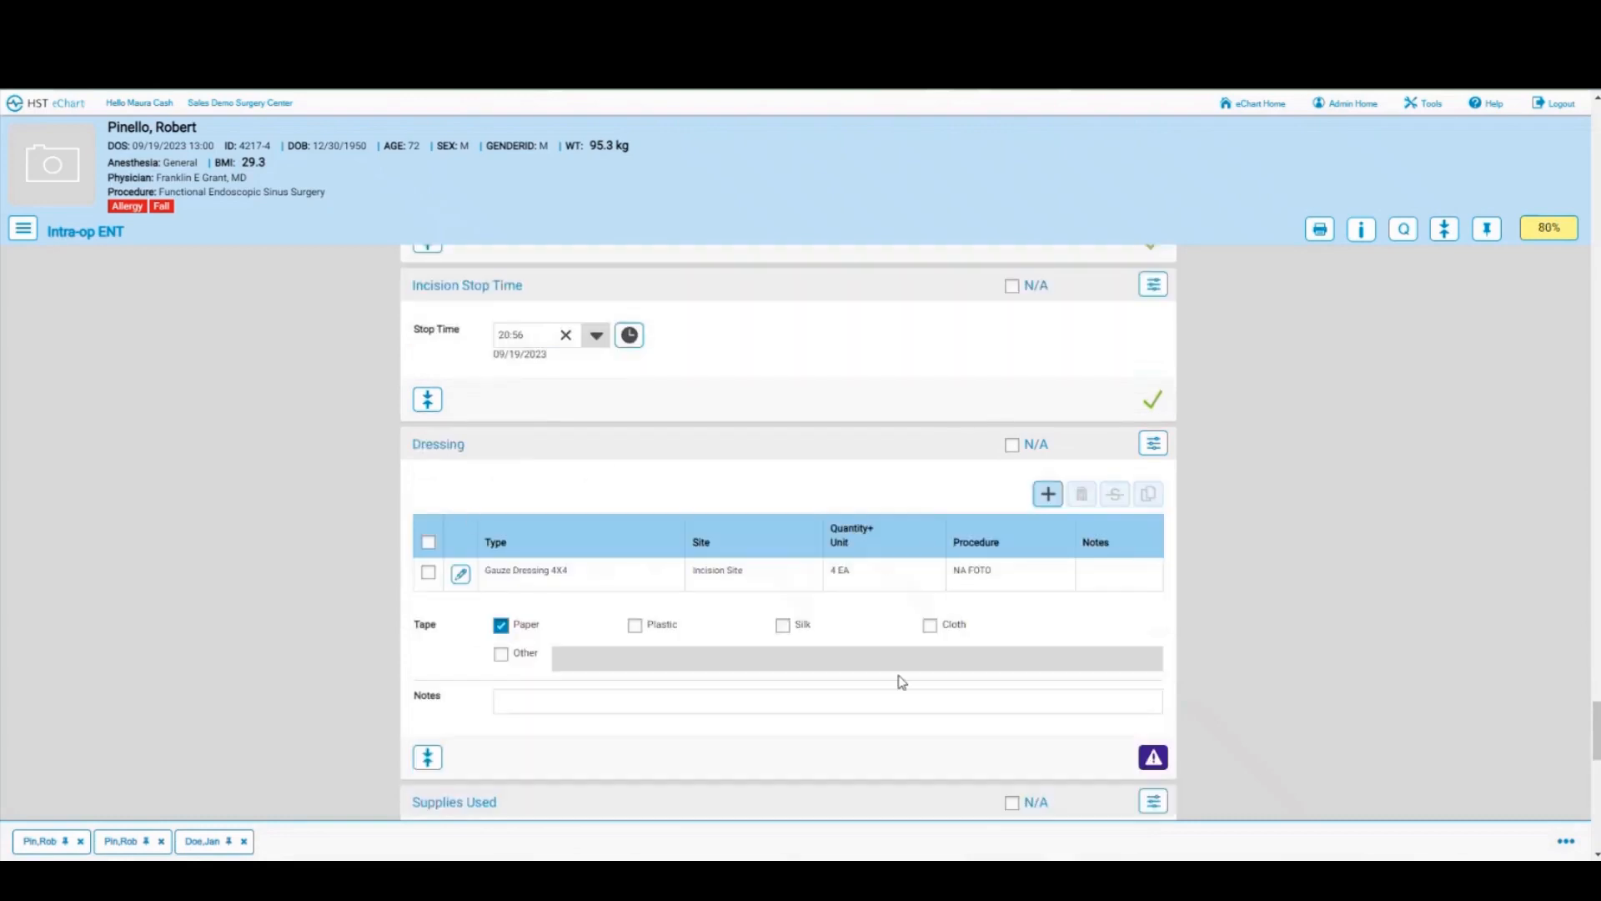
{"action": "left_click", "coordinate": [1153, 761]}
{"action": "scroll", "coordinate": [992, 707], "scroll_direction": "down", "scroll_amount": 4}
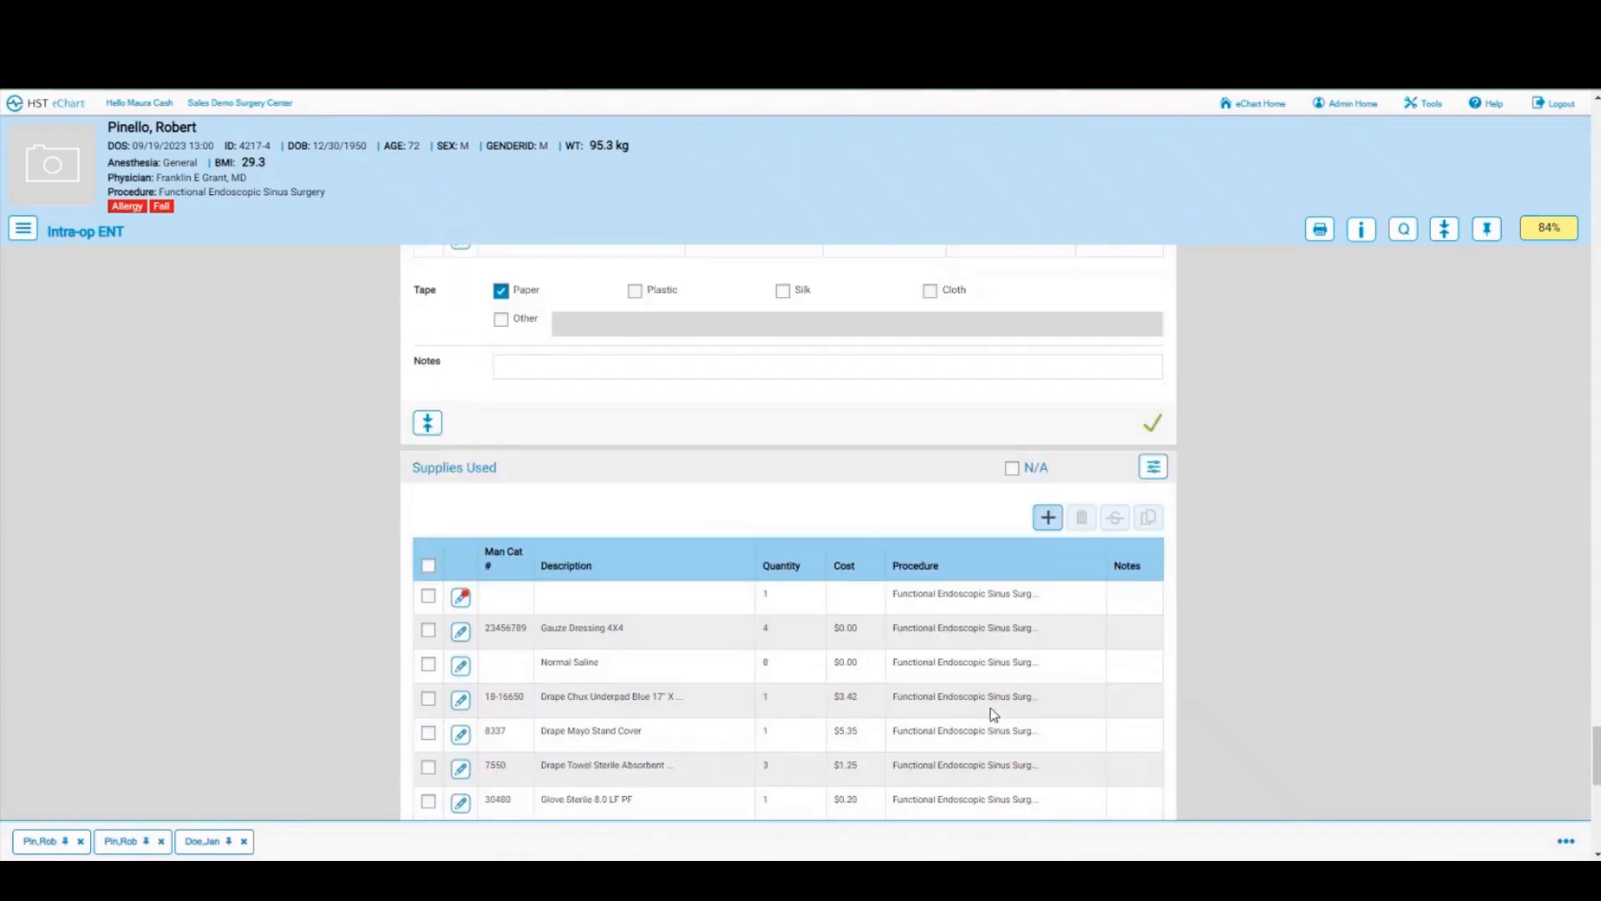
{"action": "scroll", "coordinate": [992, 714], "scroll_direction": "down", "scroll_amount": 1}
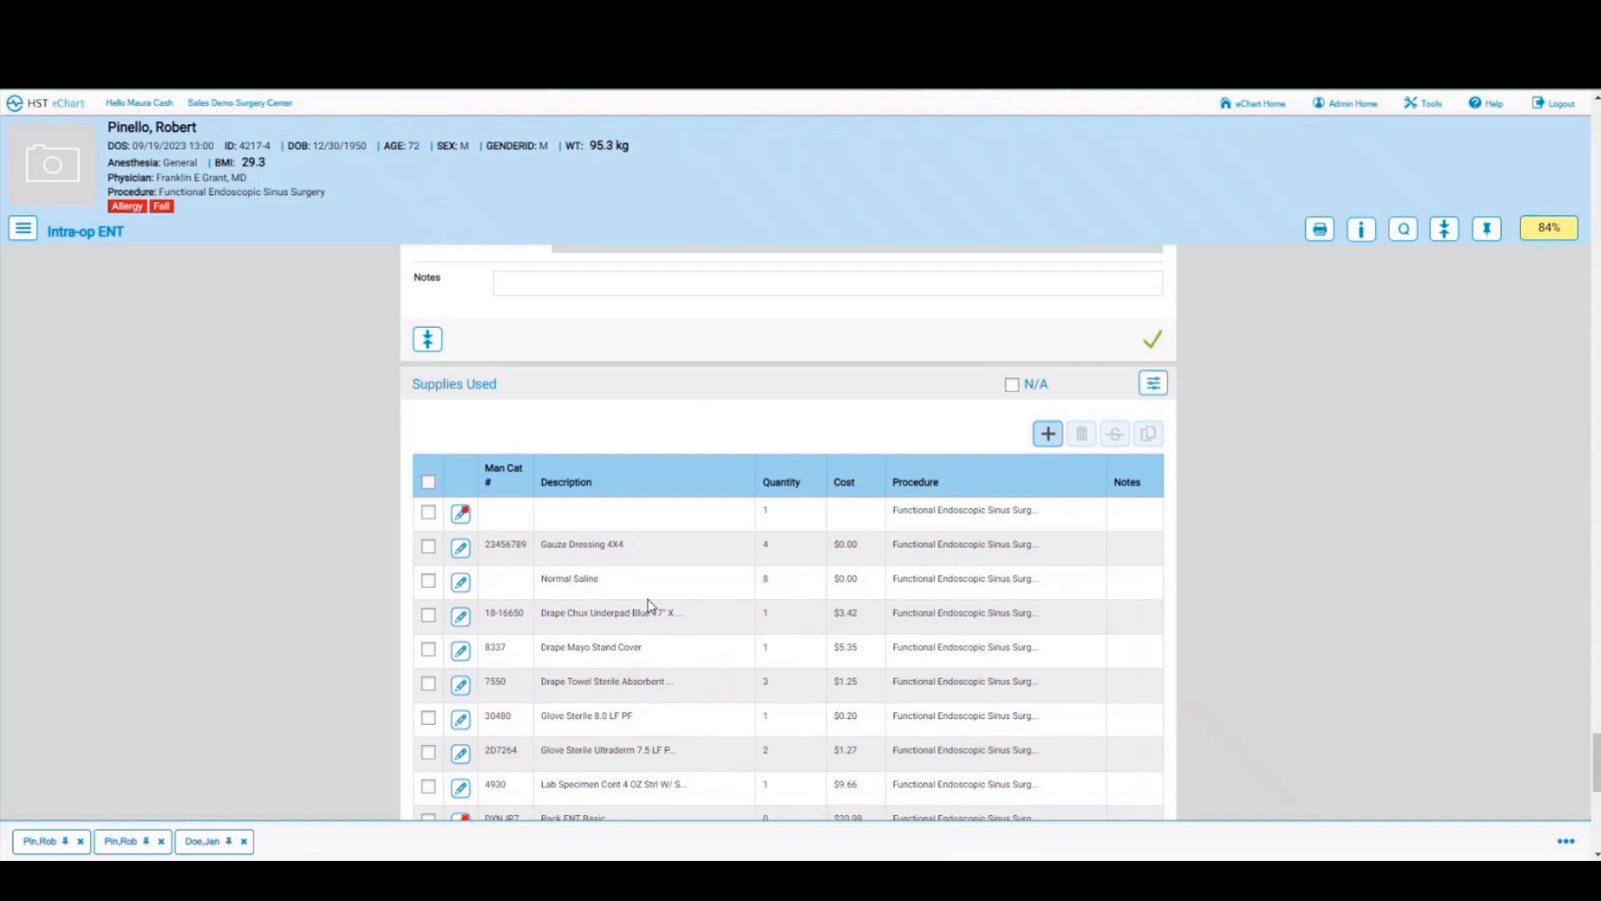
Step: Add a second Gauze Dressing 4X4 supply line with quantity 4 and confirm the Supplies Used list
{"action": "scroll", "coordinate": [535, 543], "scroll_direction": "down", "scroll_amount": 4}
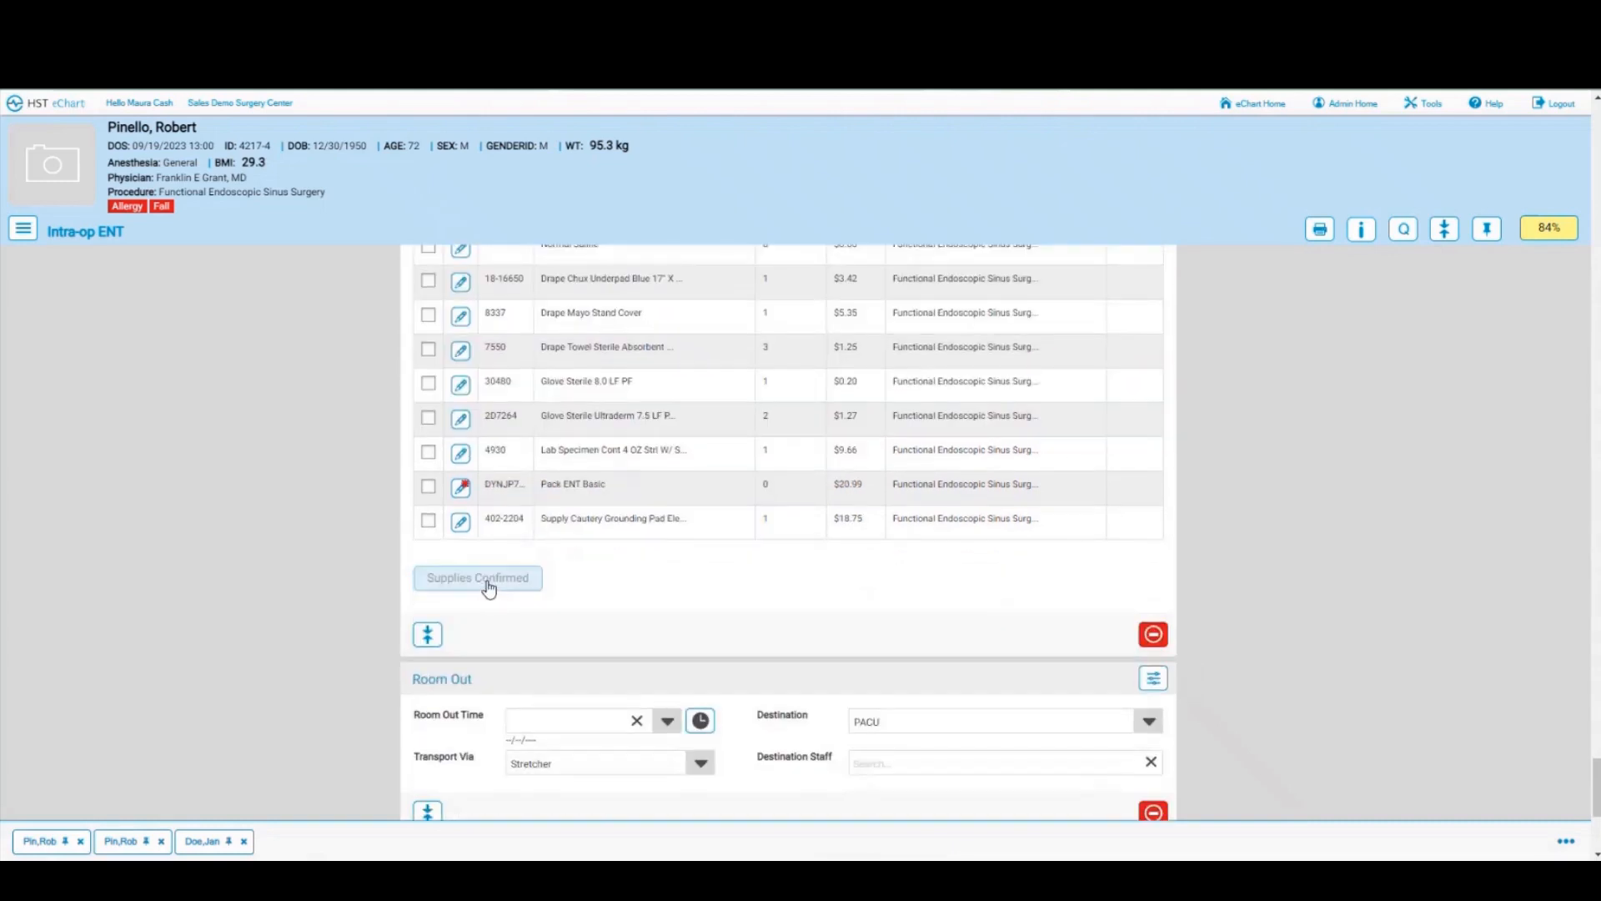
{"action": "left_click", "coordinate": [488, 584]}
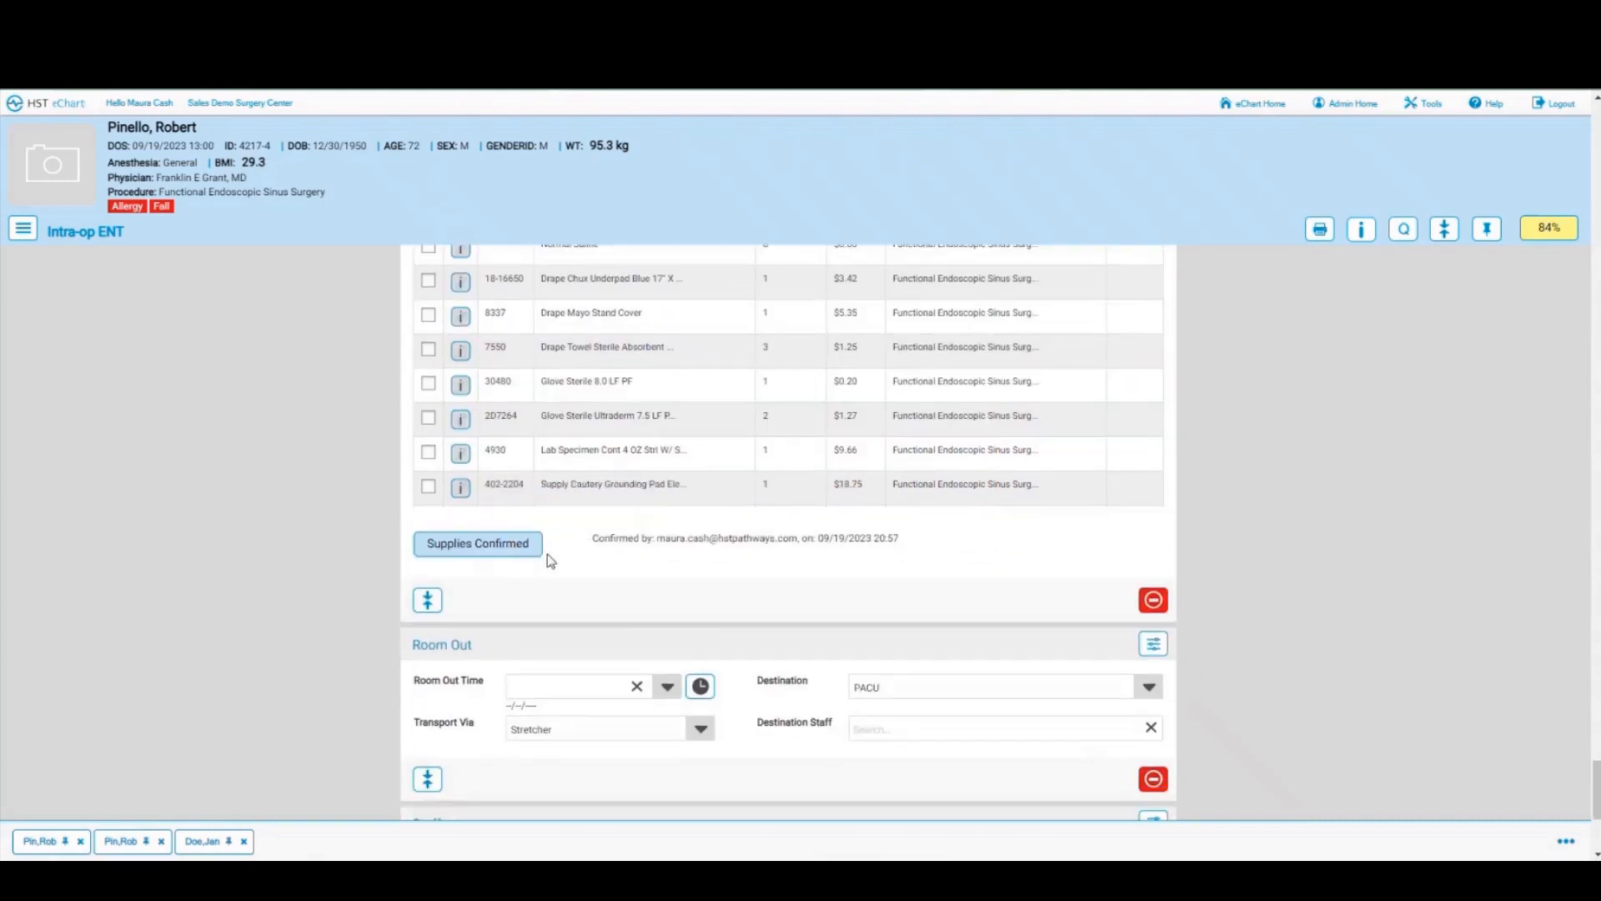
{"action": "scroll", "coordinate": [711, 528], "scroll_direction": "up", "scroll_amount": 4}
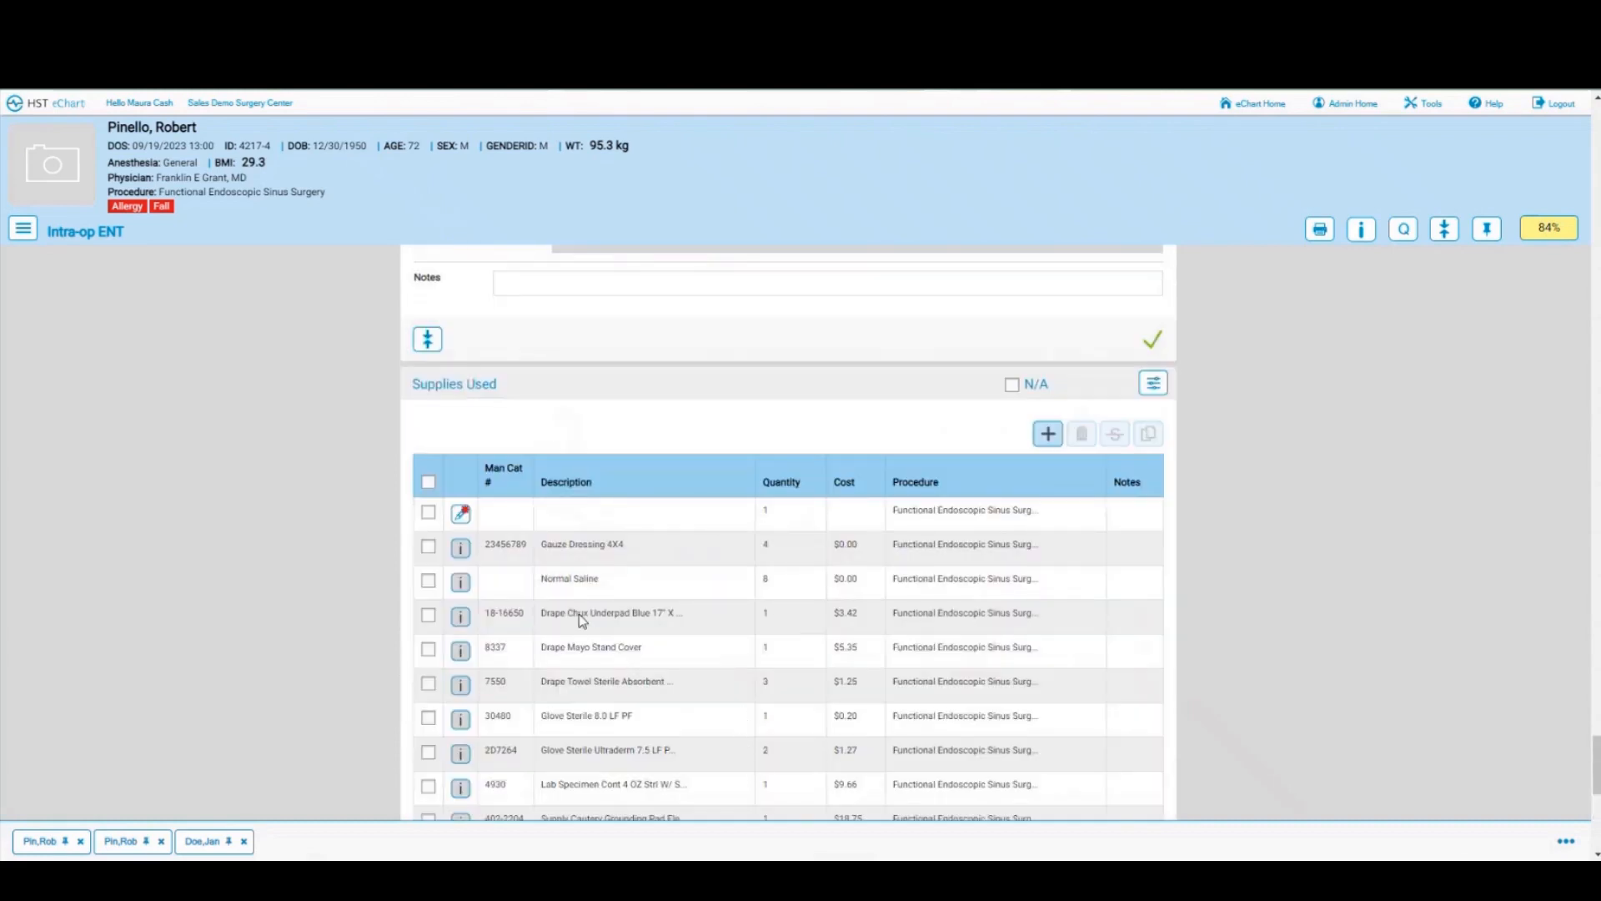
{"action": "left_click", "coordinate": [428, 547]}
{"action": "scroll", "coordinate": [531, 563], "scroll_direction": "down", "scroll_amount": 3}
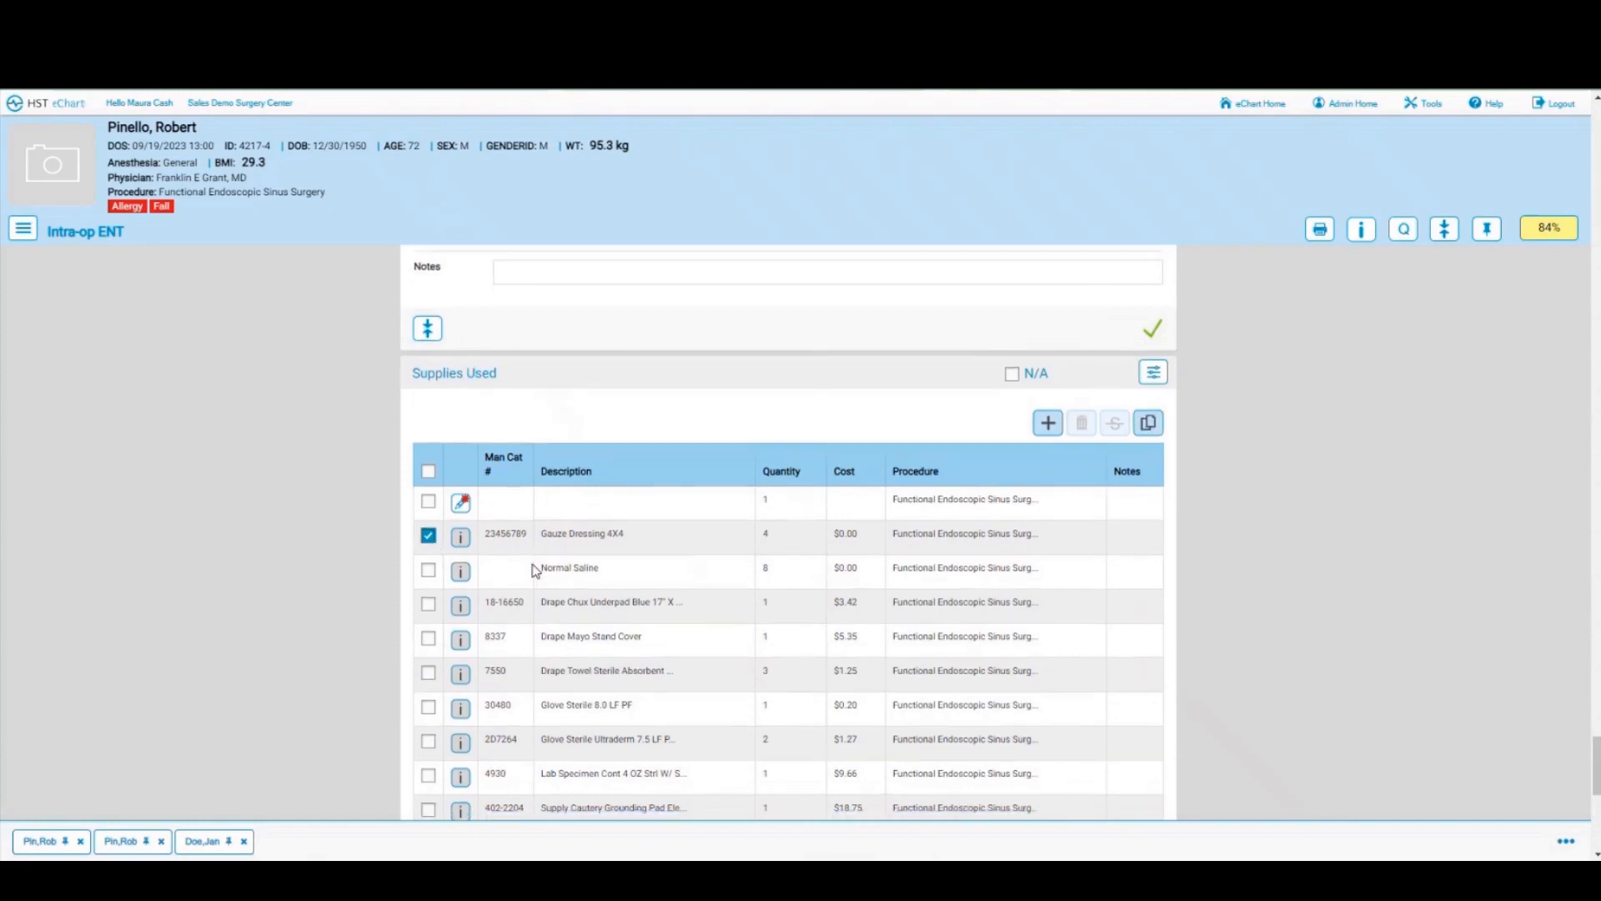
{"action": "scroll", "coordinate": [580, 564], "scroll_direction": "up", "scroll_amount": 3}
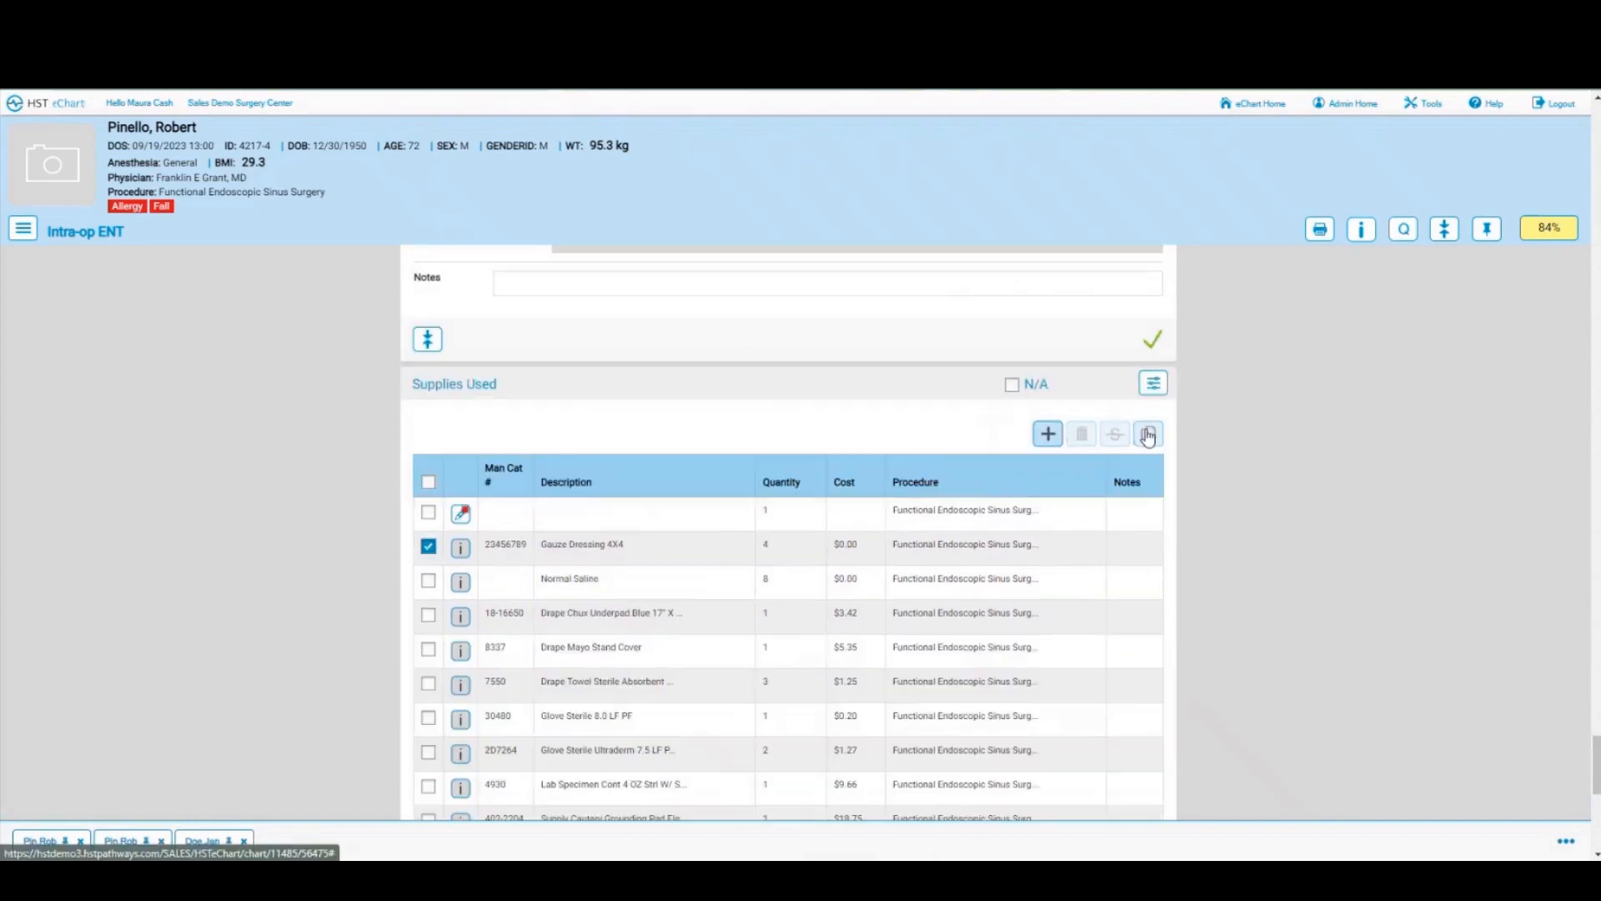
{"action": "left_click", "coordinate": [1148, 434]}
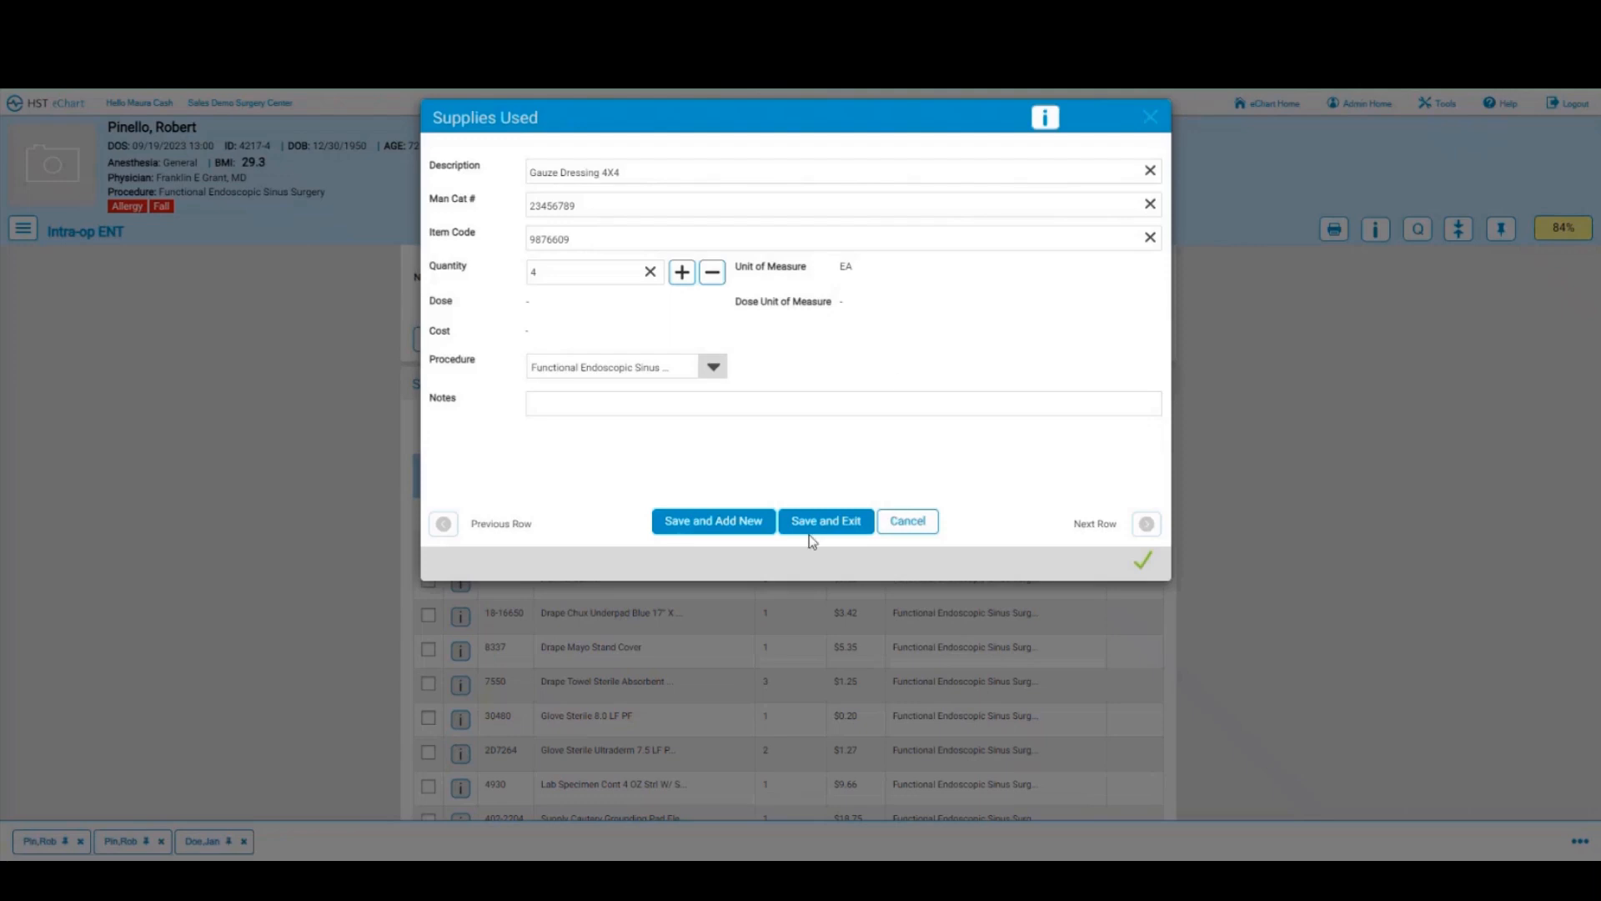
{"action": "left_click", "coordinate": [813, 521]}
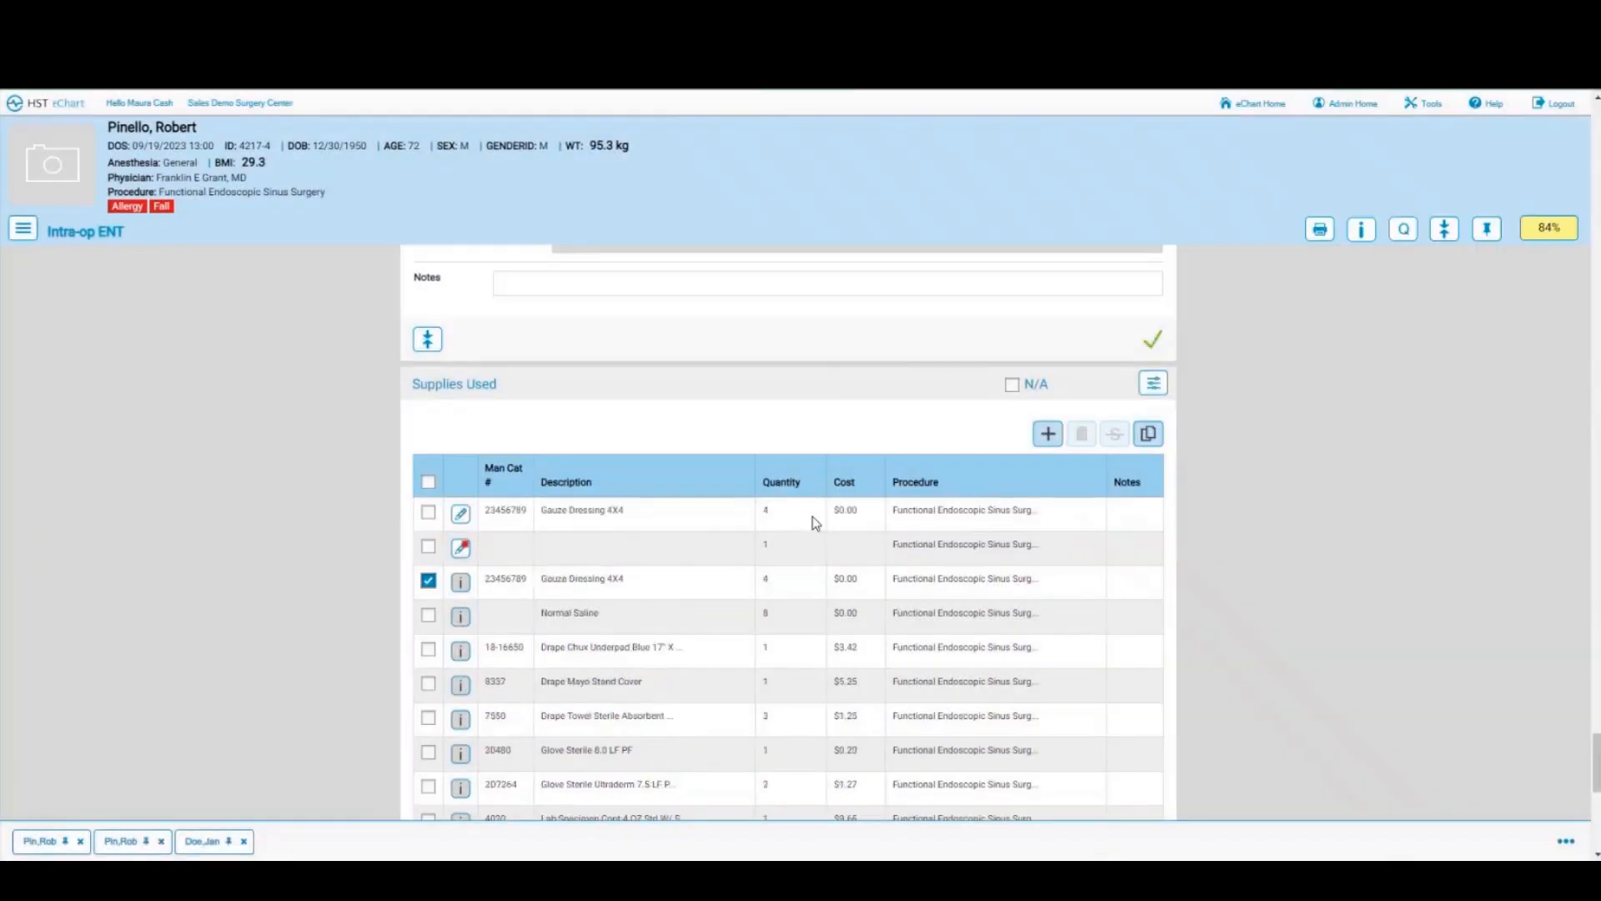
{"action": "scroll", "coordinate": [816, 522], "scroll_direction": "down", "scroll_amount": 2}
{"action": "left_click", "coordinate": [459, 757]}
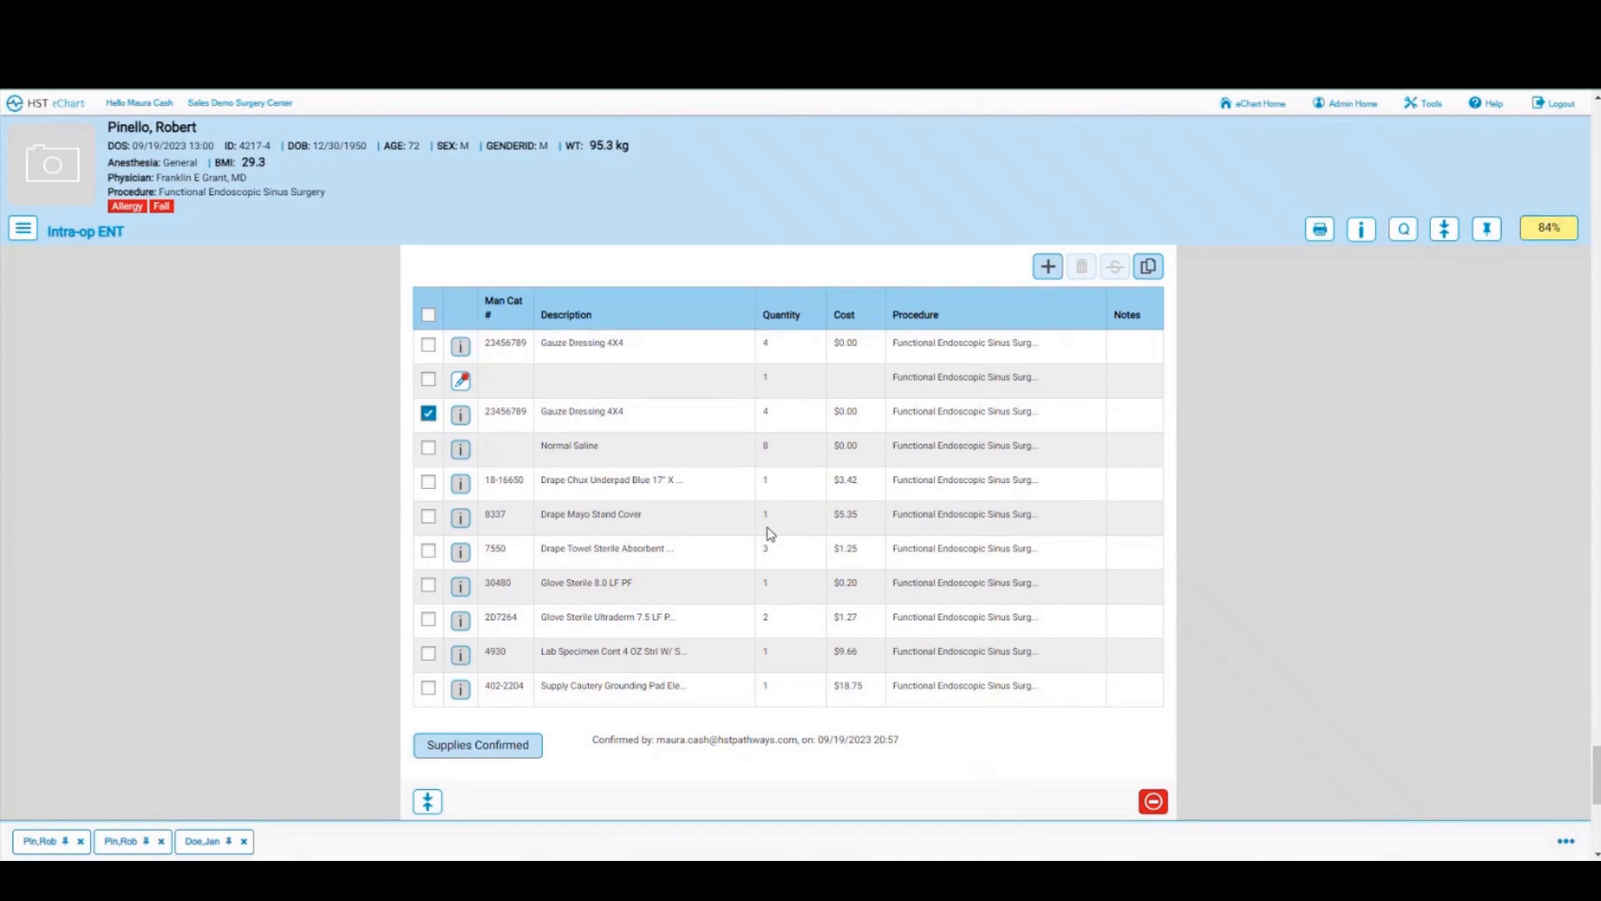
Step: Use the hamburger navigation menu to switch to the patient's Anesthesia ENT chart
{"action": "scroll", "coordinate": [769, 534], "scroll_direction": "down", "scroll_amount": 4}
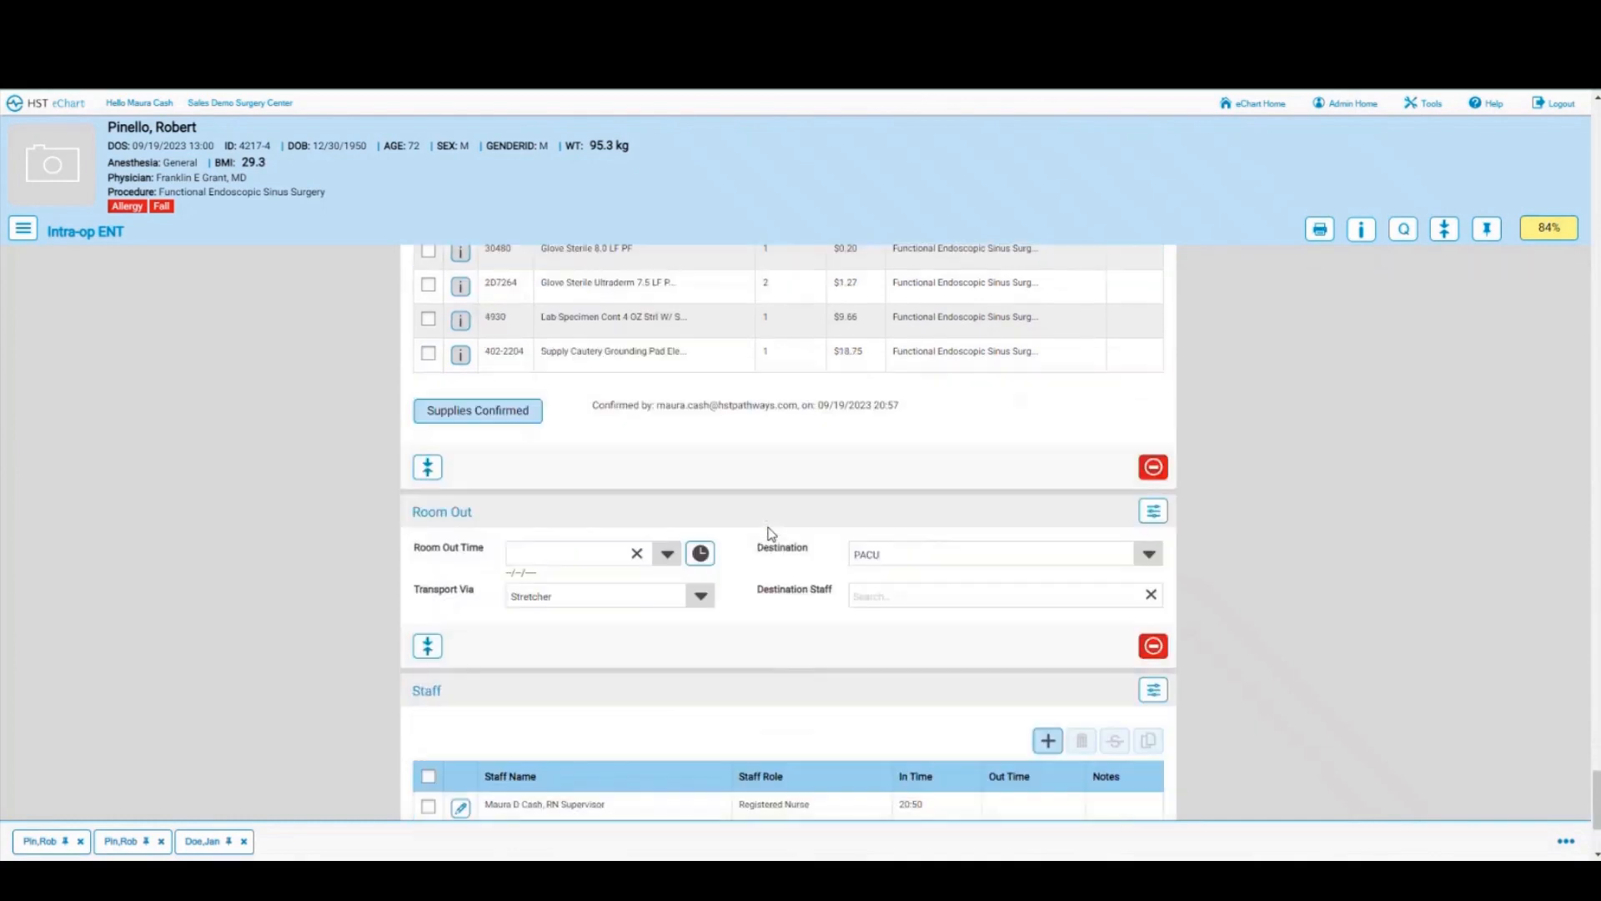
{"action": "scroll", "coordinate": [769, 534], "scroll_direction": "down", "scroll_amount": 1}
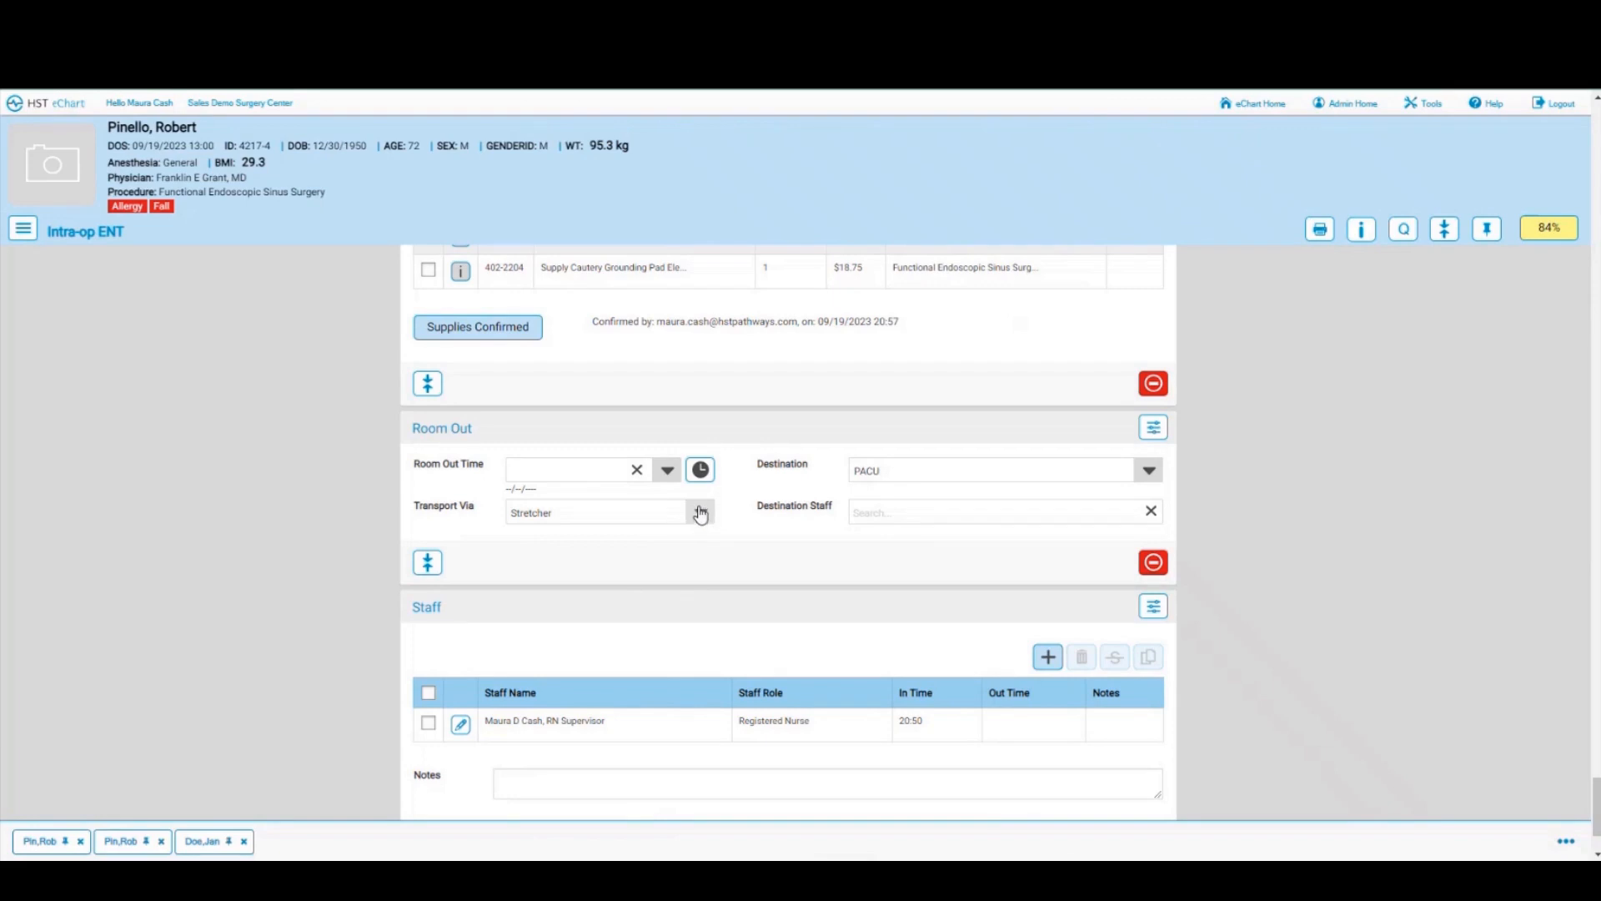
{"action": "left_click", "coordinate": [24, 229]}
{"action": "left_click", "coordinate": [51, 412]}
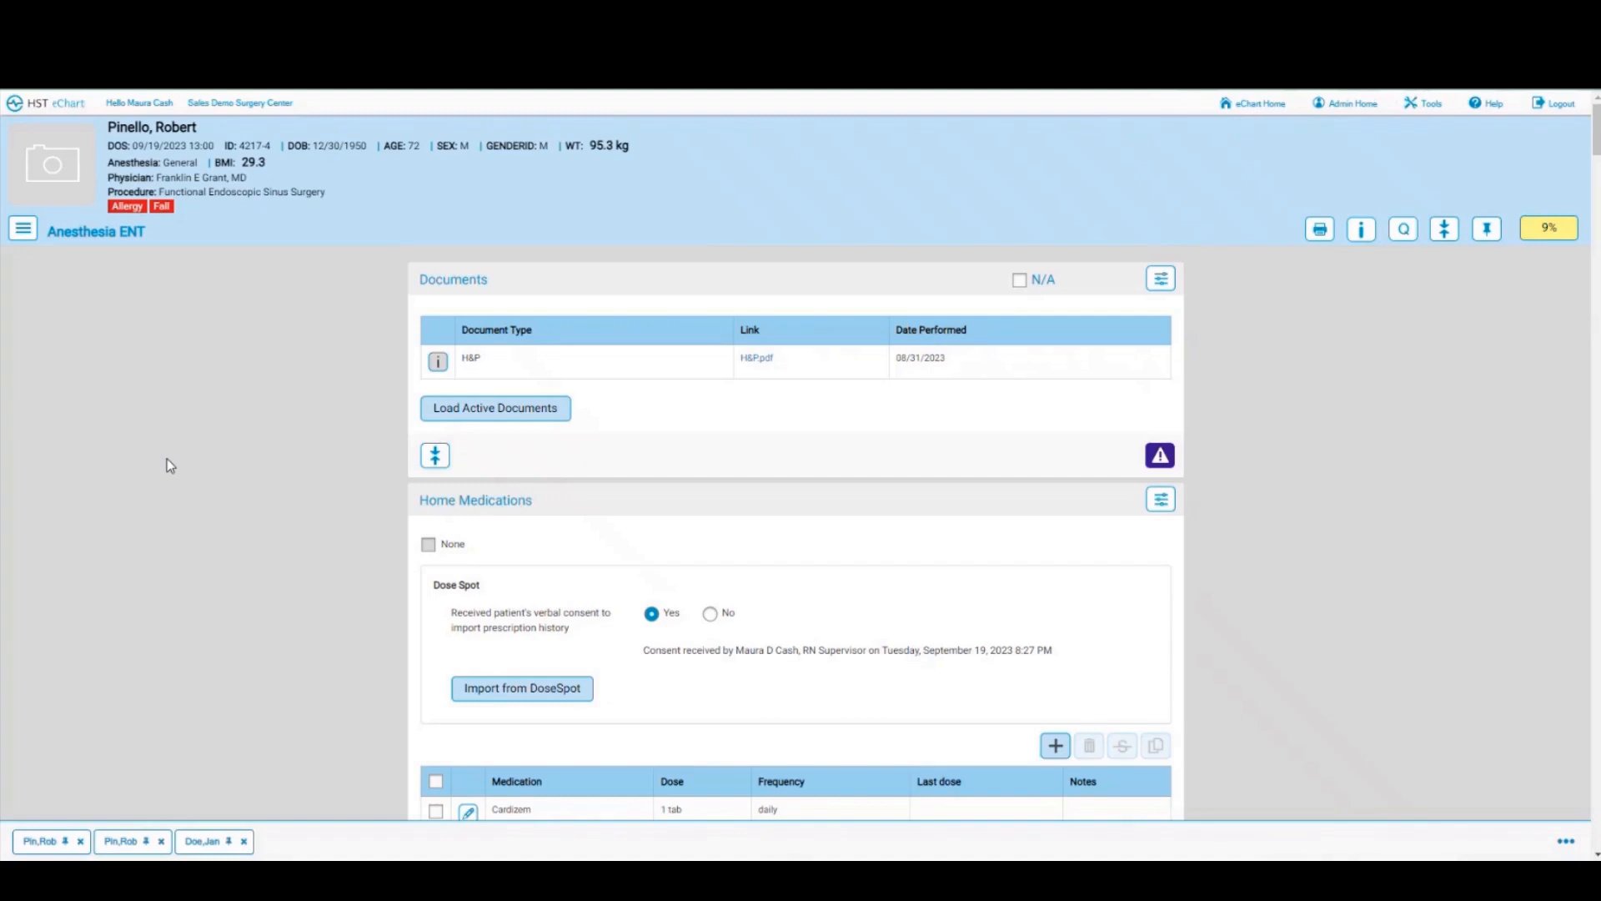
{"action": "left_click", "coordinate": [757, 360]}
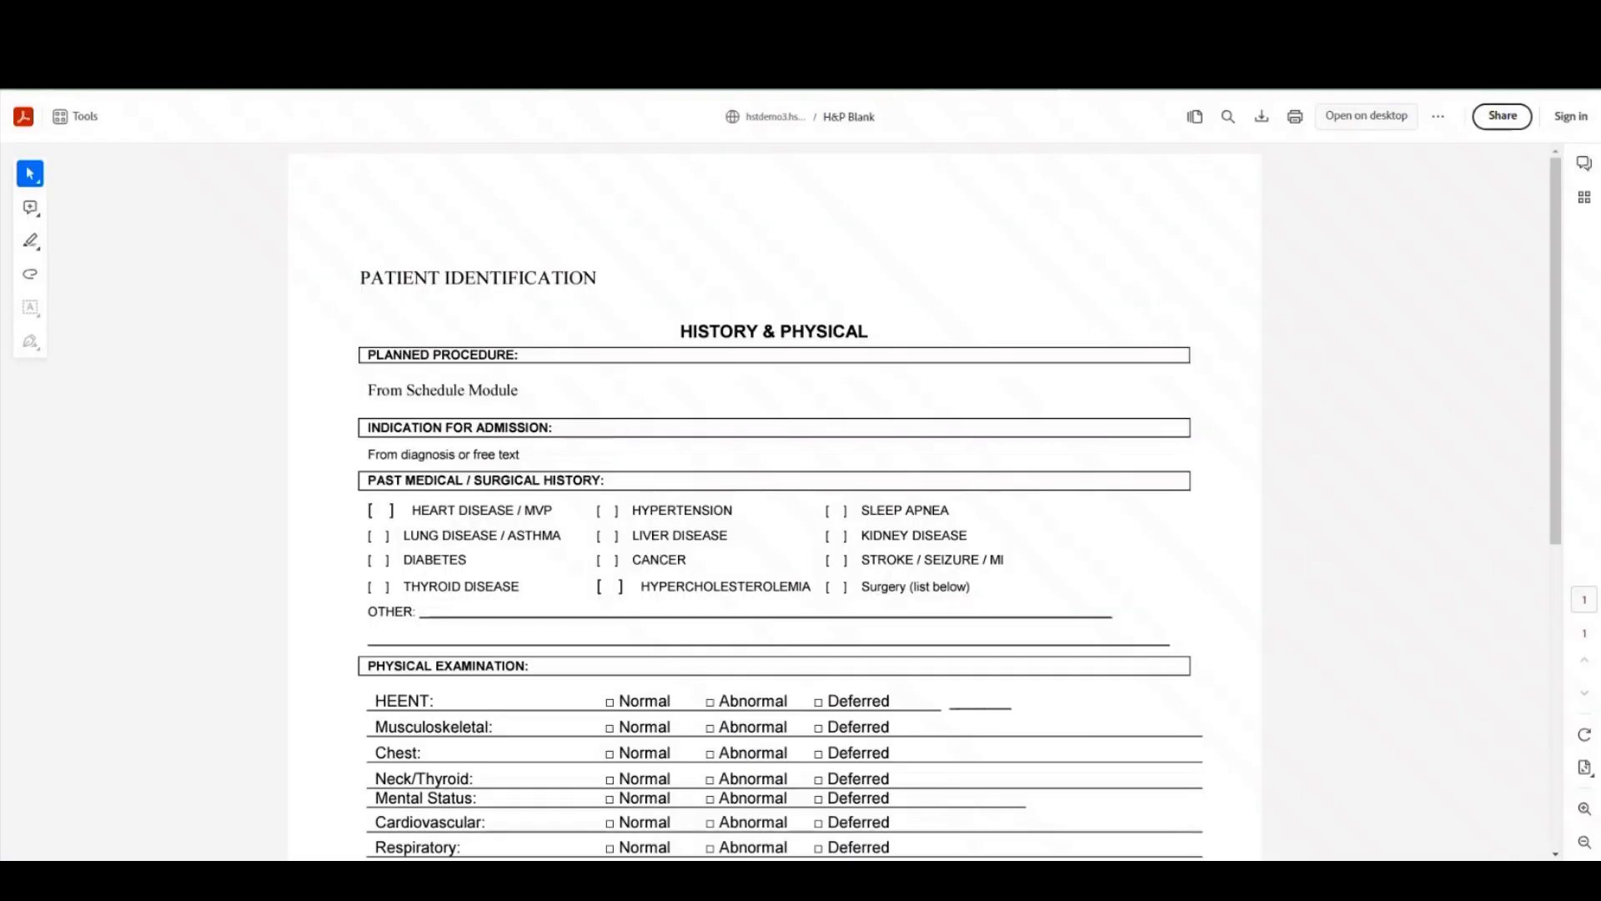
{"action": "key", "text": "ctrl+w"}
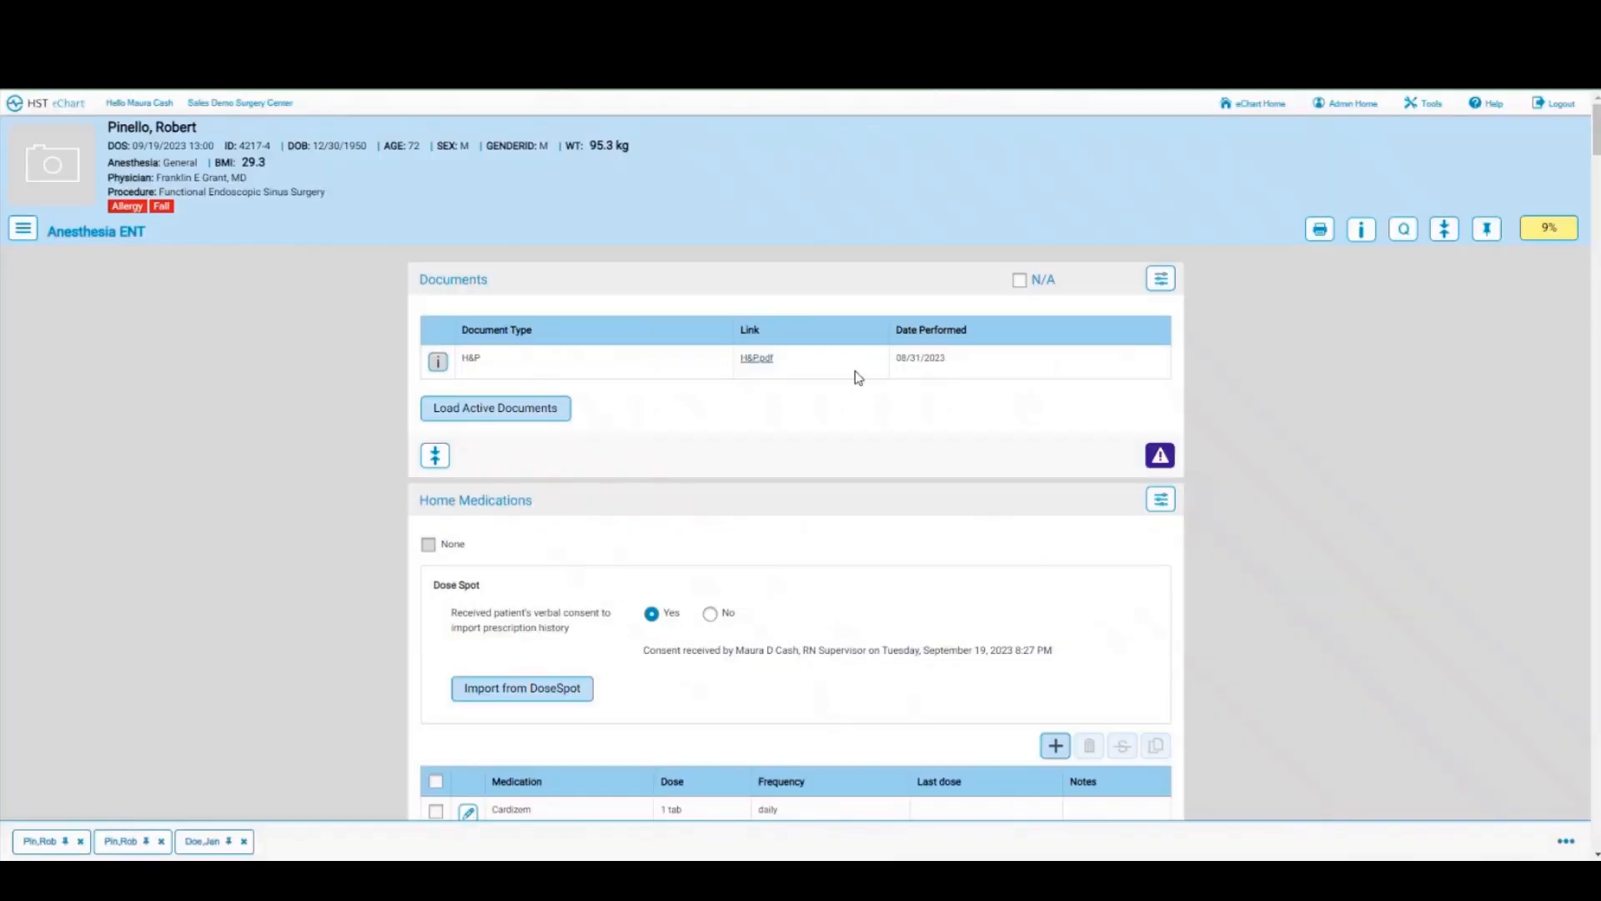
Step: Mark Home Medications and Anesthesia History complete and record the allergy review
{"action": "scroll", "coordinate": [1046, 499], "scroll_direction": "down", "scroll_amount": 4}
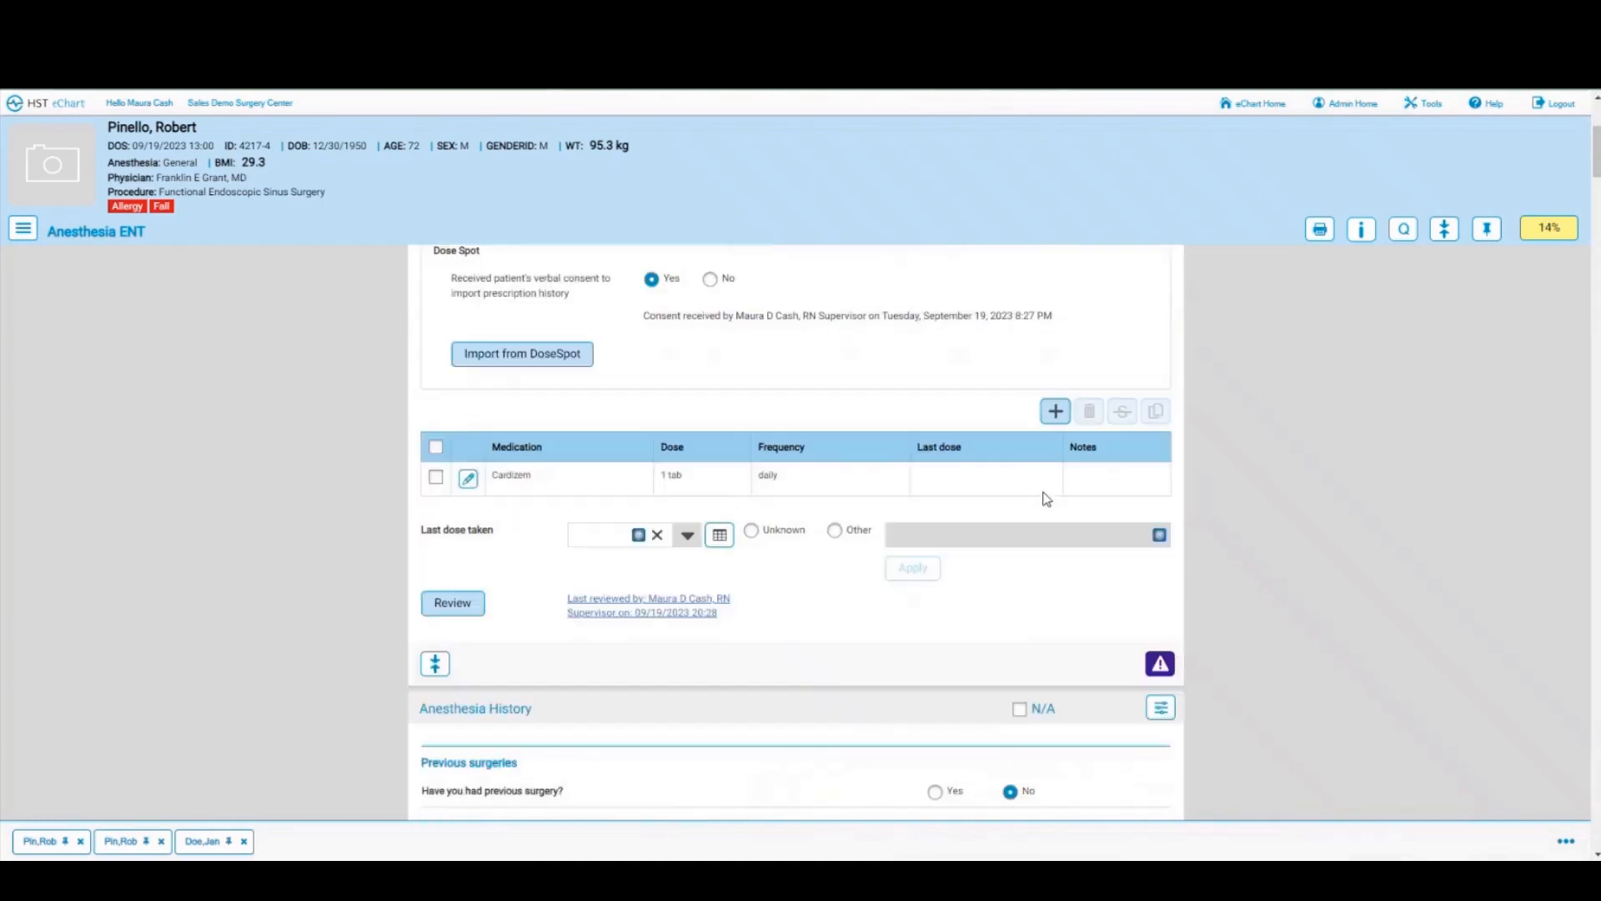
{"action": "scroll", "coordinate": [1166, 607], "scroll_direction": "down", "scroll_amount": 1}
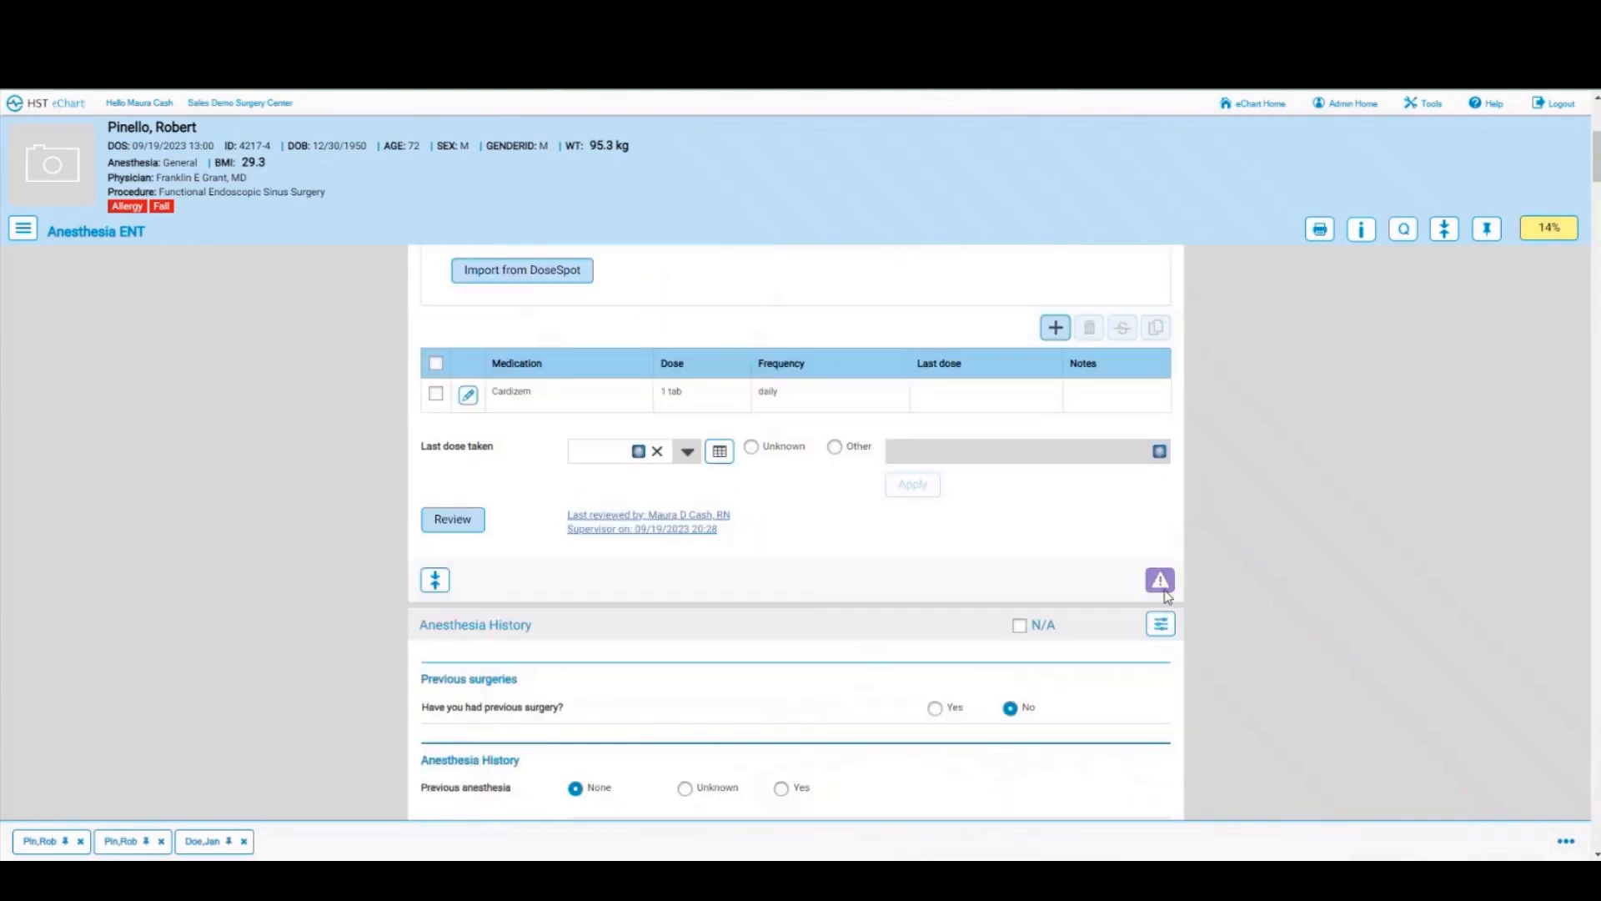
{"action": "left_click", "coordinate": [1164, 589]}
{"action": "scroll", "coordinate": [784, 623], "scroll_direction": "down", "scroll_amount": 2}
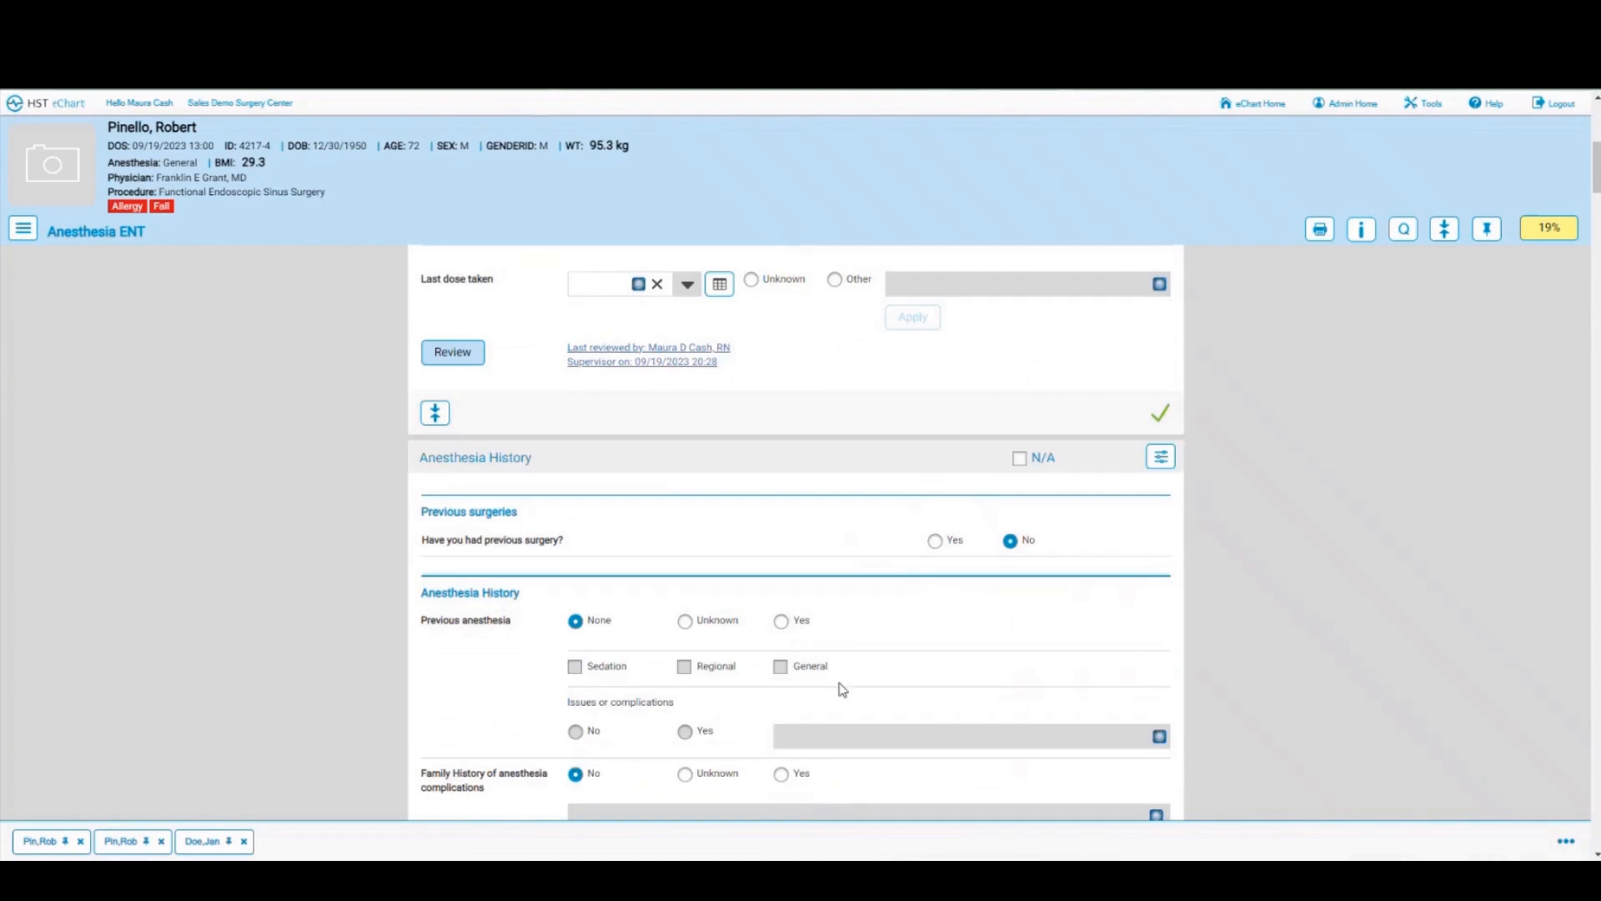
{"action": "scroll", "coordinate": [904, 647], "scroll_direction": "down", "scroll_amount": 5}
{"action": "scroll", "coordinate": [907, 647], "scroll_direction": "down", "scroll_amount": 4}
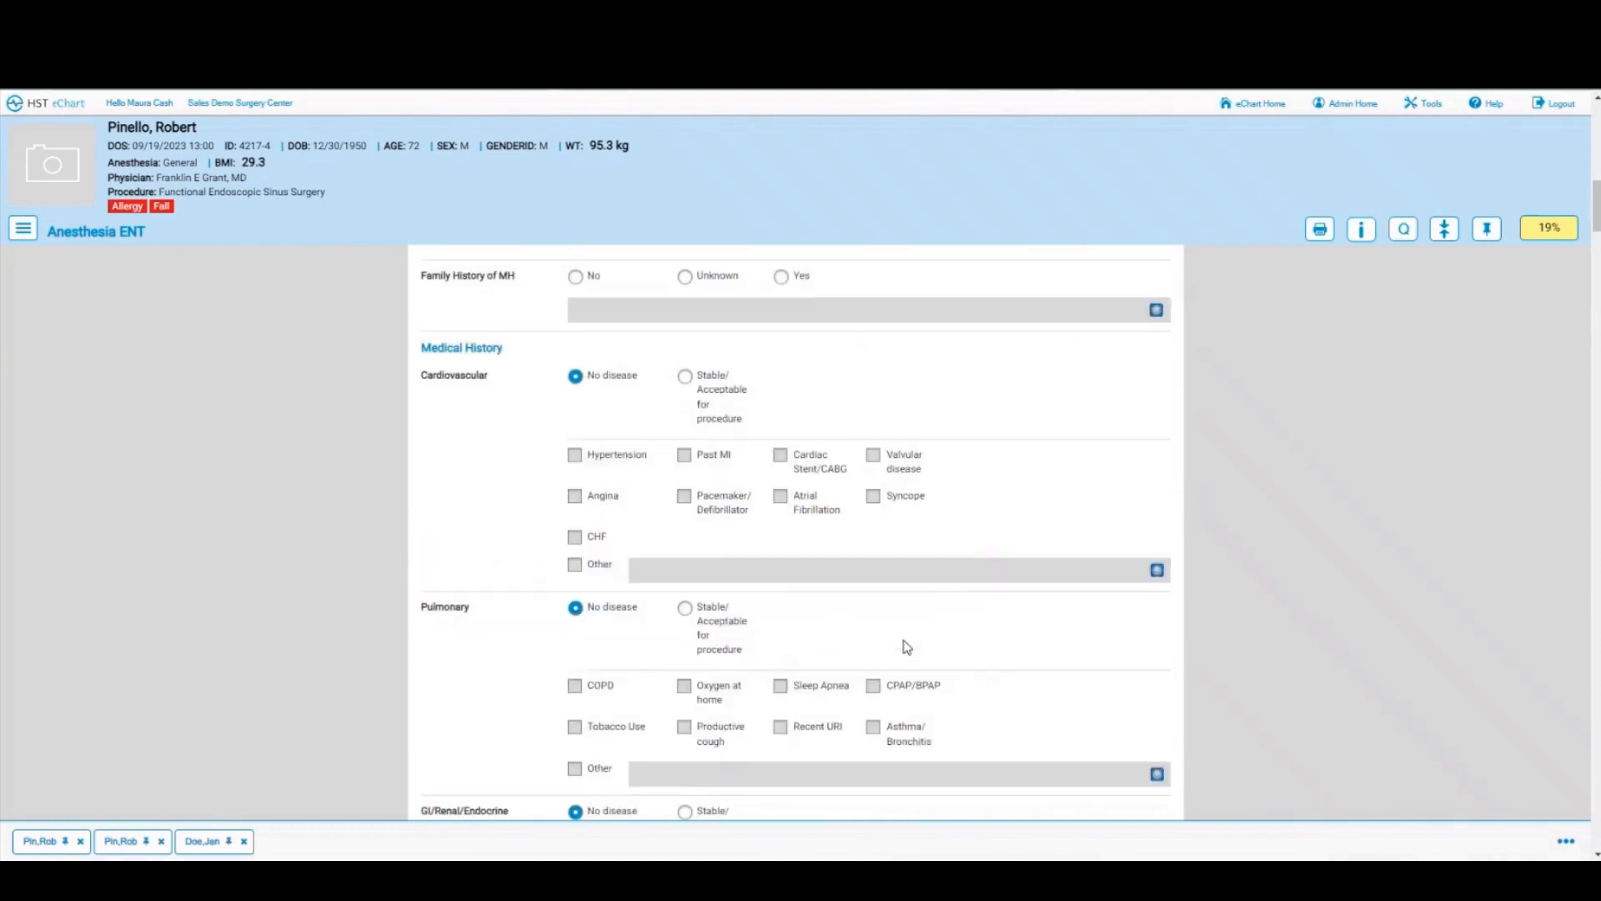
{"action": "scroll", "coordinate": [906, 647], "scroll_direction": "down", "scroll_amount": 7}
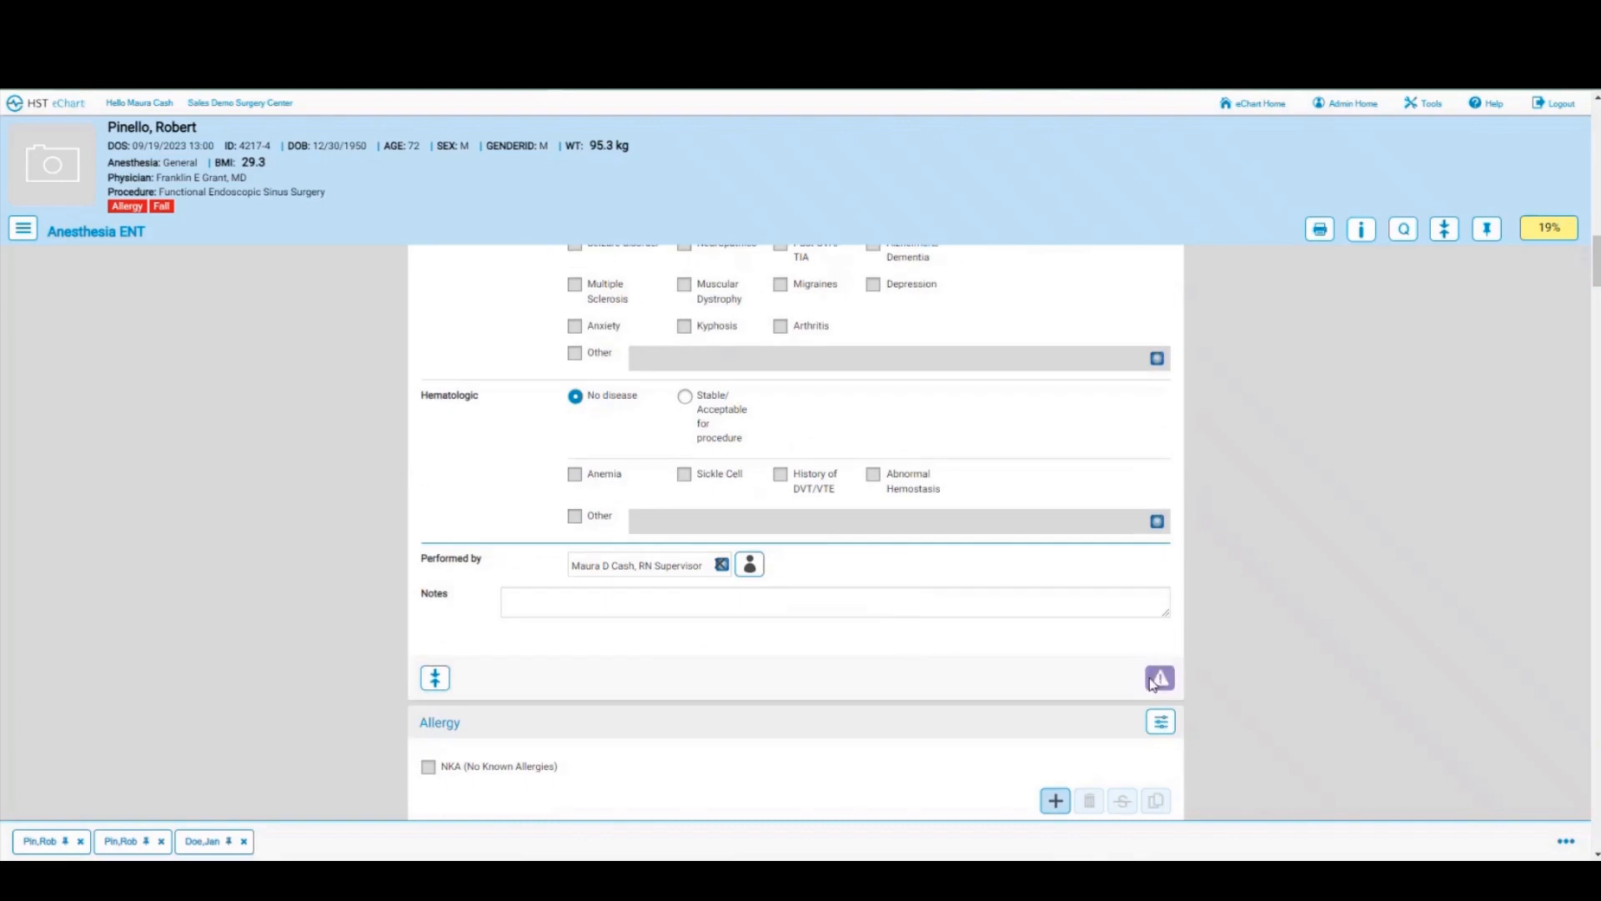
{"action": "left_click", "coordinate": [1159, 677]}
{"action": "scroll", "coordinate": [841, 644], "scroll_direction": "down", "scroll_amount": 3}
{"action": "scroll", "coordinate": [842, 644], "scroll_direction": "down", "scroll_amount": 1}
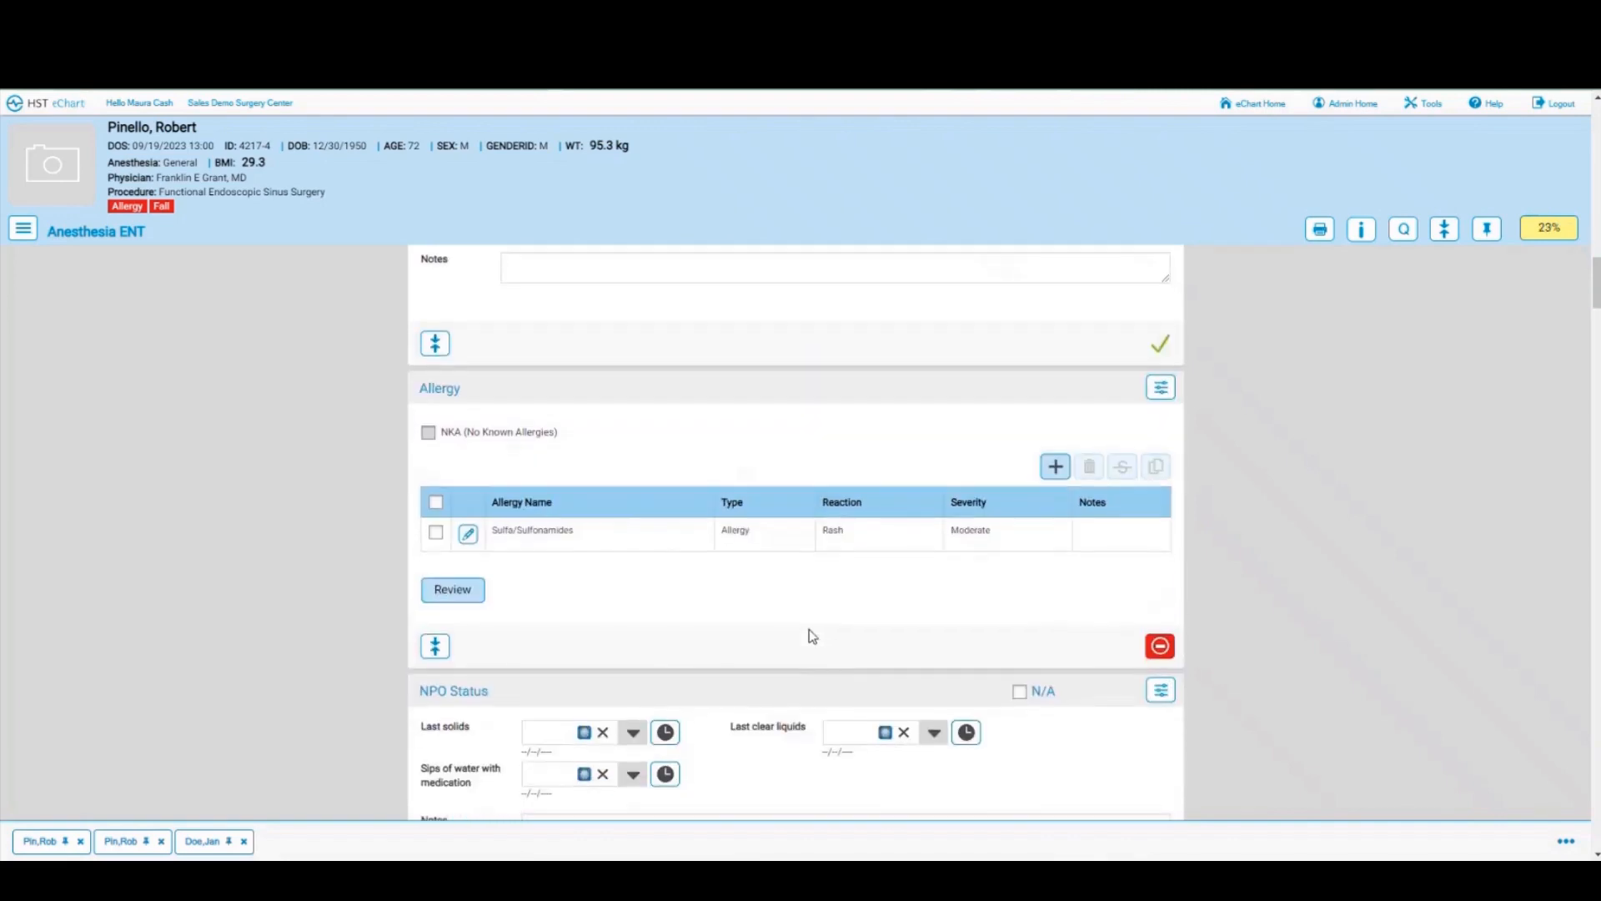
{"action": "left_click", "coordinate": [453, 594]}
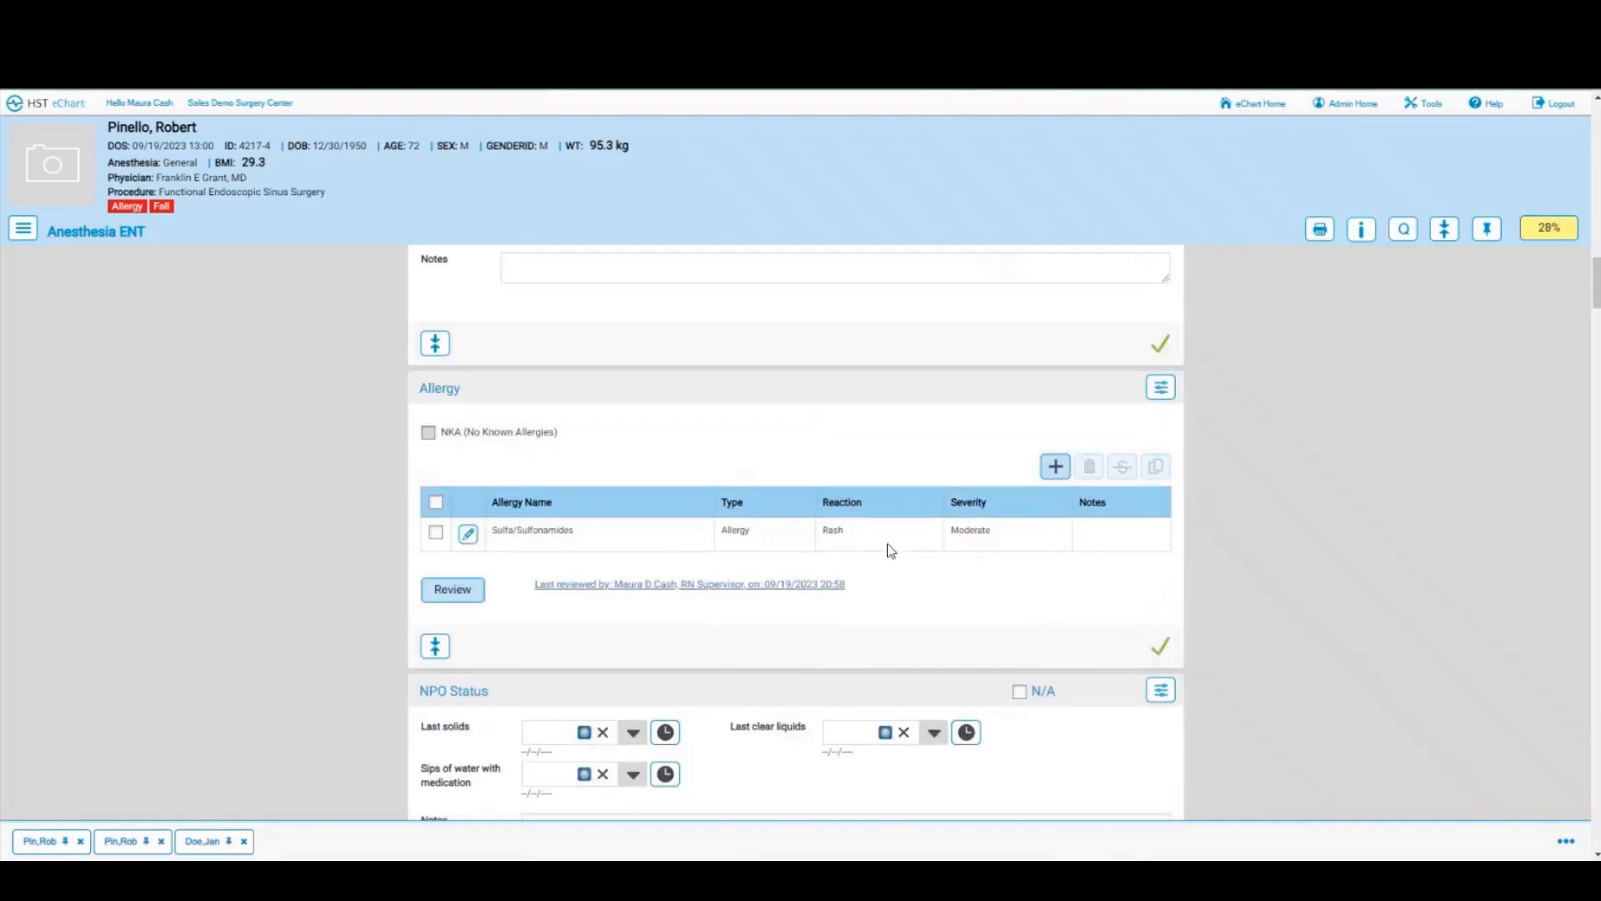
Step: Set NPO last solids and last clear liquids to 16:58 on 09/19/2023
{"action": "scroll", "coordinate": [887, 544], "scroll_direction": "down", "scroll_amount": 2}
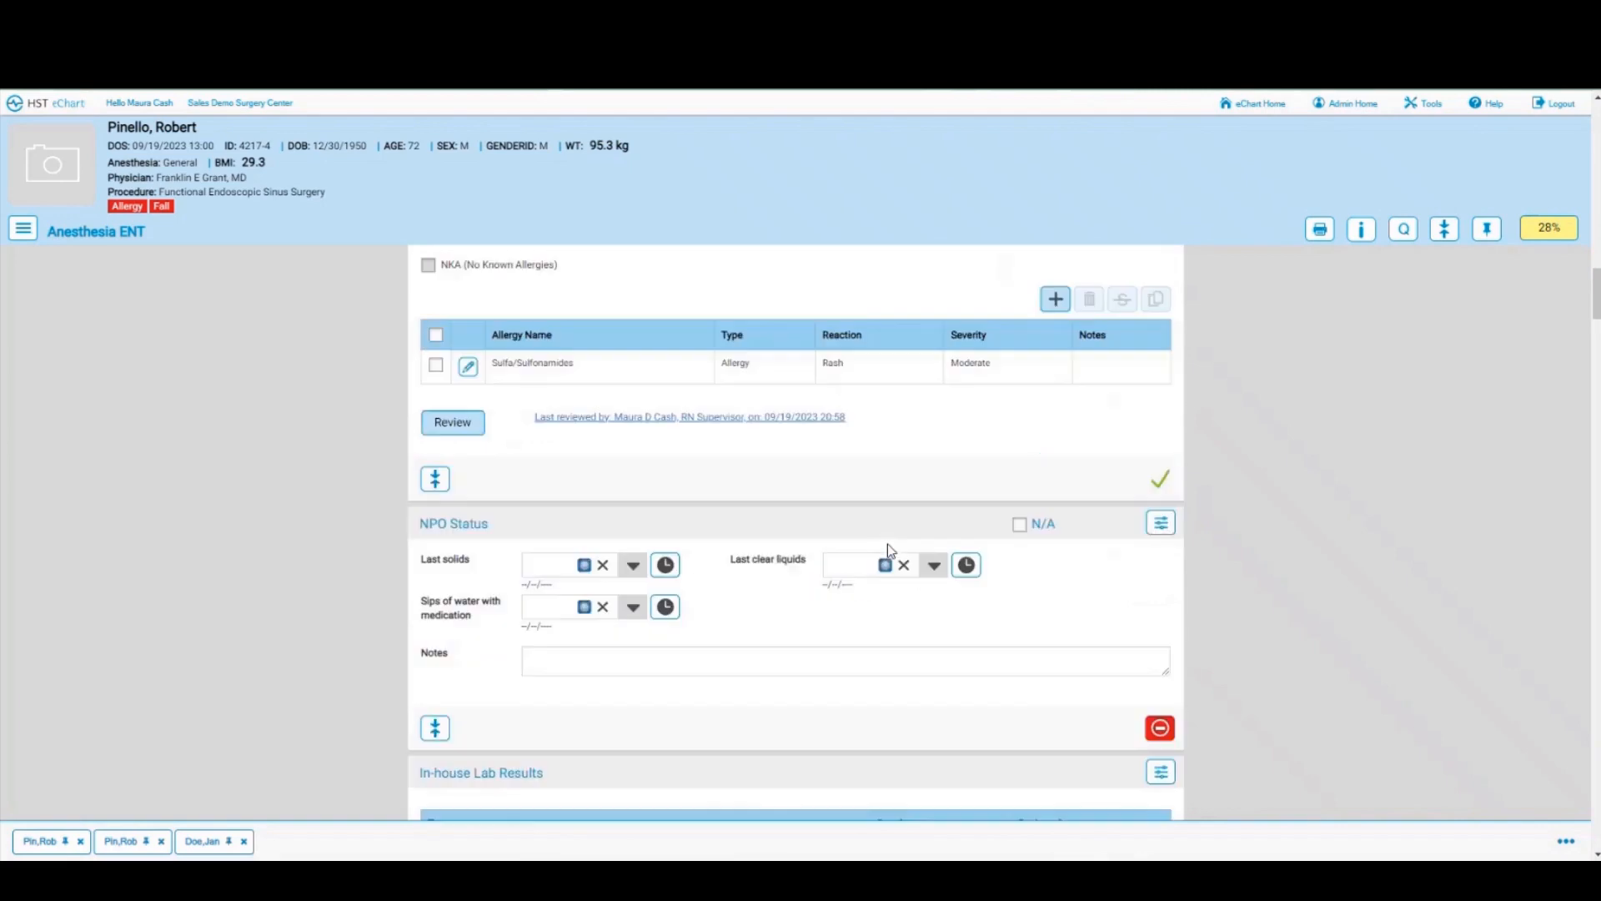
{"action": "left_click", "coordinate": [633, 566]}
{"action": "left_click", "coordinate": [579, 648]}
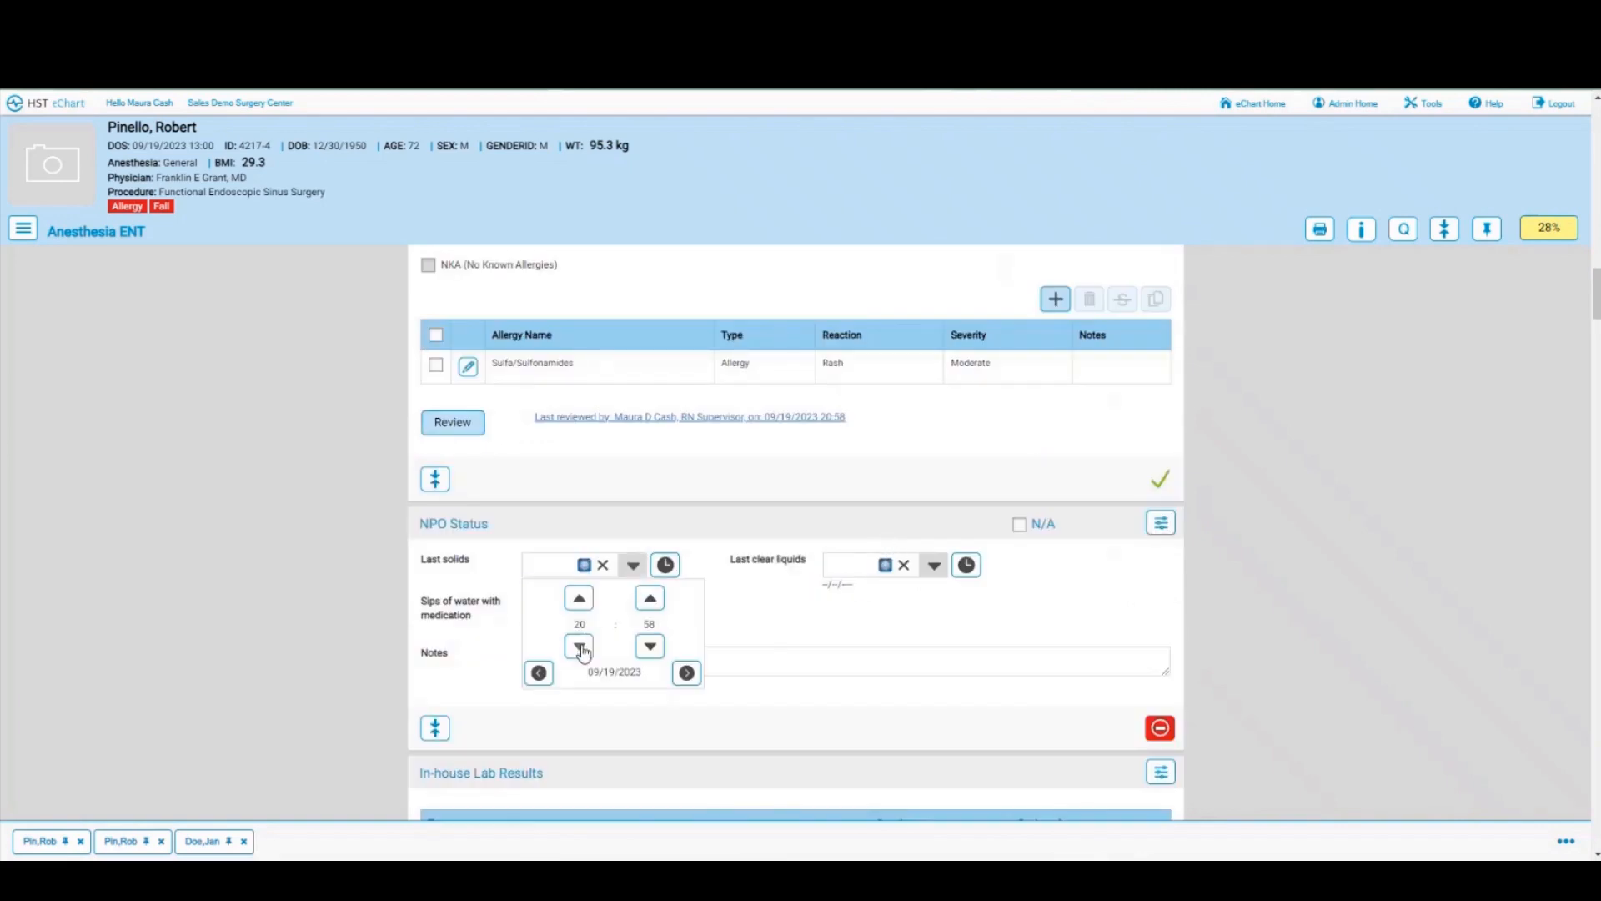
{"action": "left_click", "coordinate": [784, 609]}
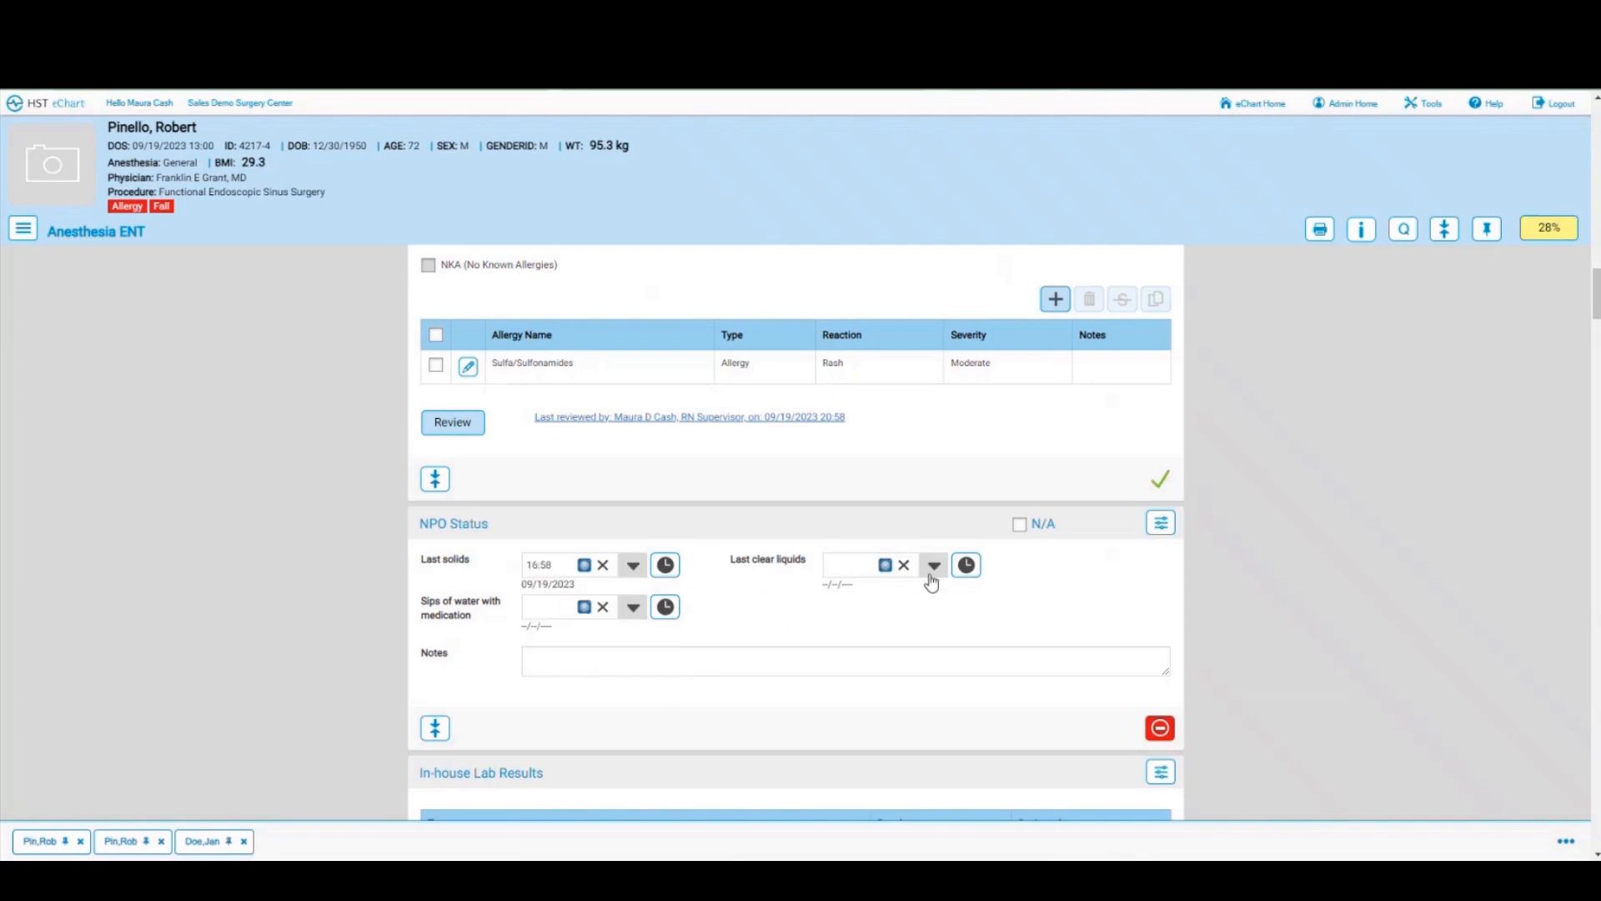
{"action": "left_click", "coordinate": [934, 566]}
{"action": "left_click", "coordinate": [880, 647]}
{"action": "left_click", "coordinate": [725, 629]}
{"action": "scroll", "coordinate": [833, 622], "scroll_direction": "down", "scroll_amount": 4}
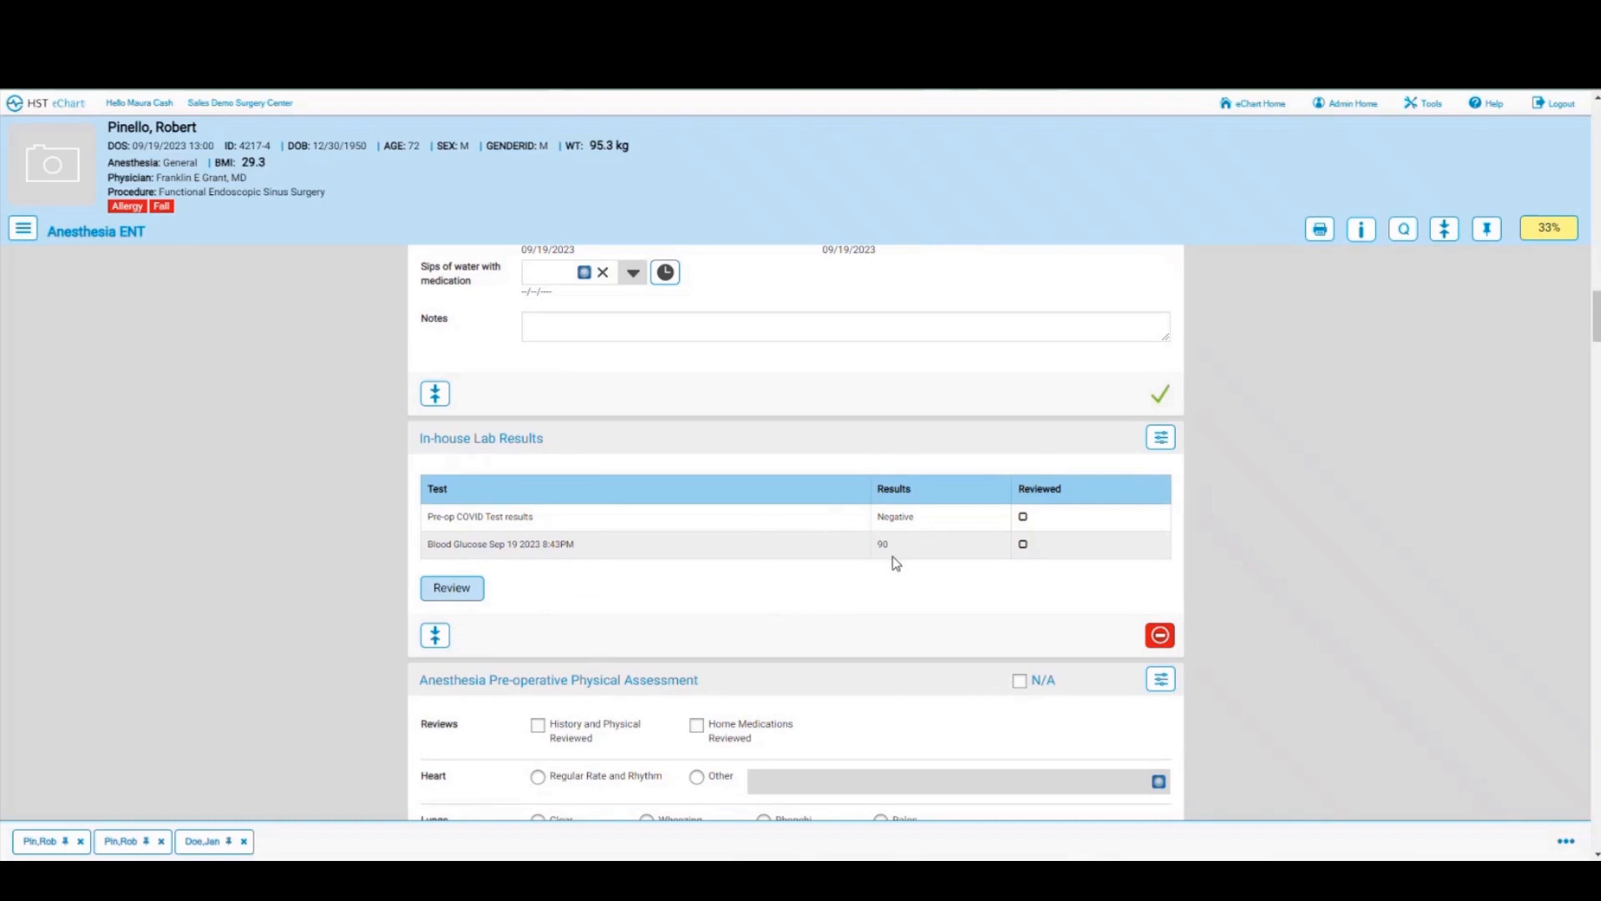
Step: Mark the pre-op COVID test and blood glucose lab results as reviewed, then scroll to Anesthesia Orders
{"action": "left_click", "coordinate": [441, 594]}
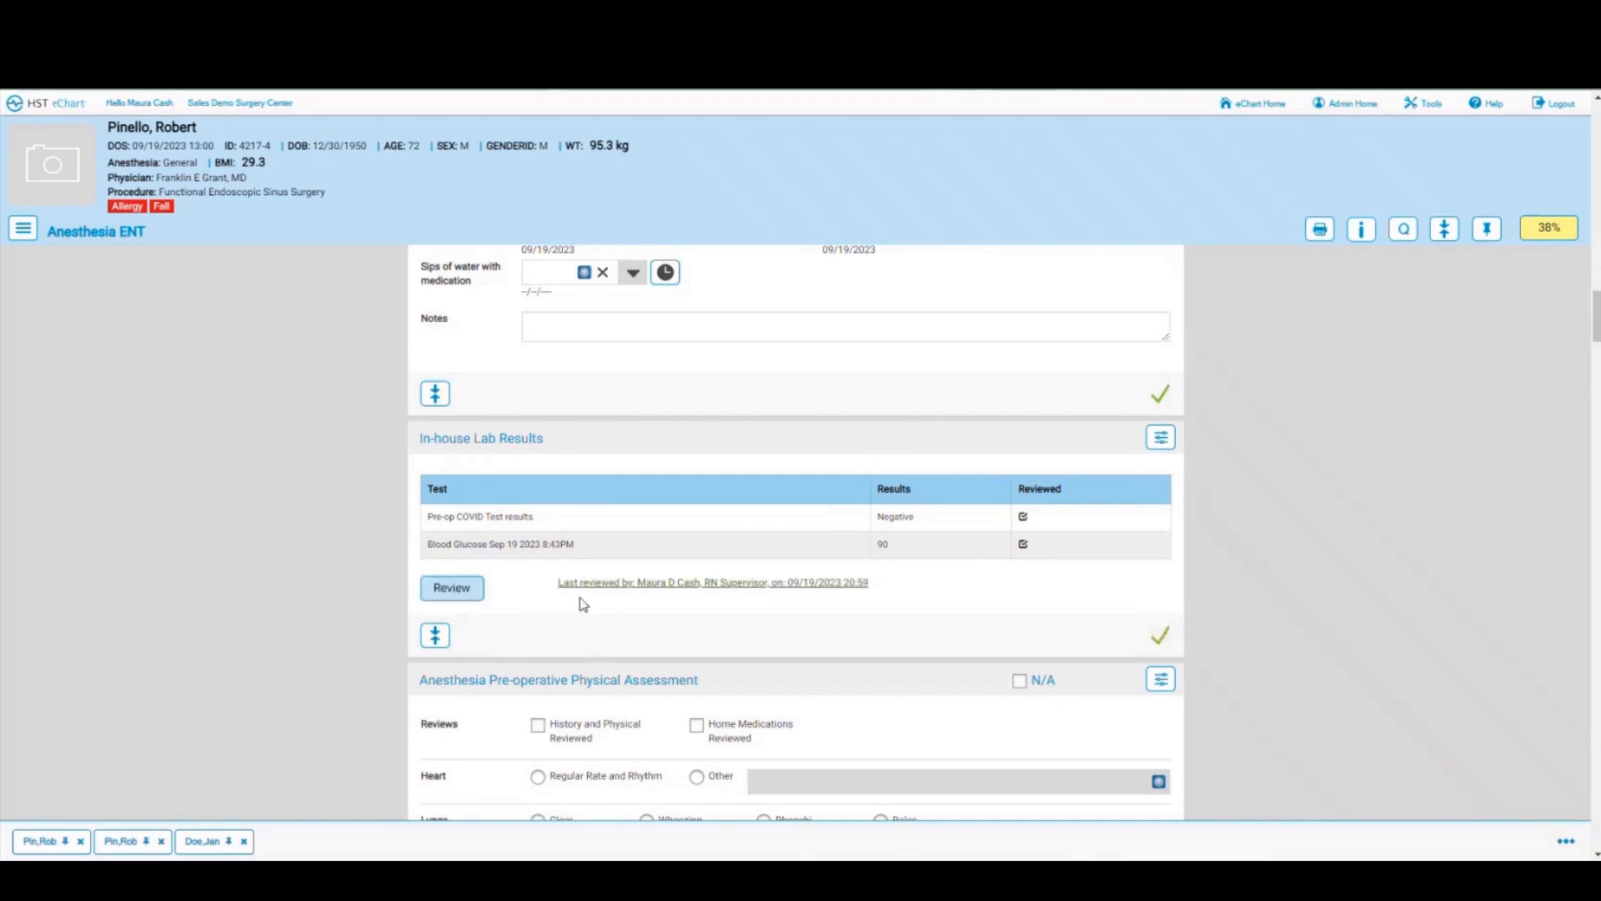
{"action": "scroll", "coordinate": [615, 590], "scroll_direction": "down", "scroll_amount": 3}
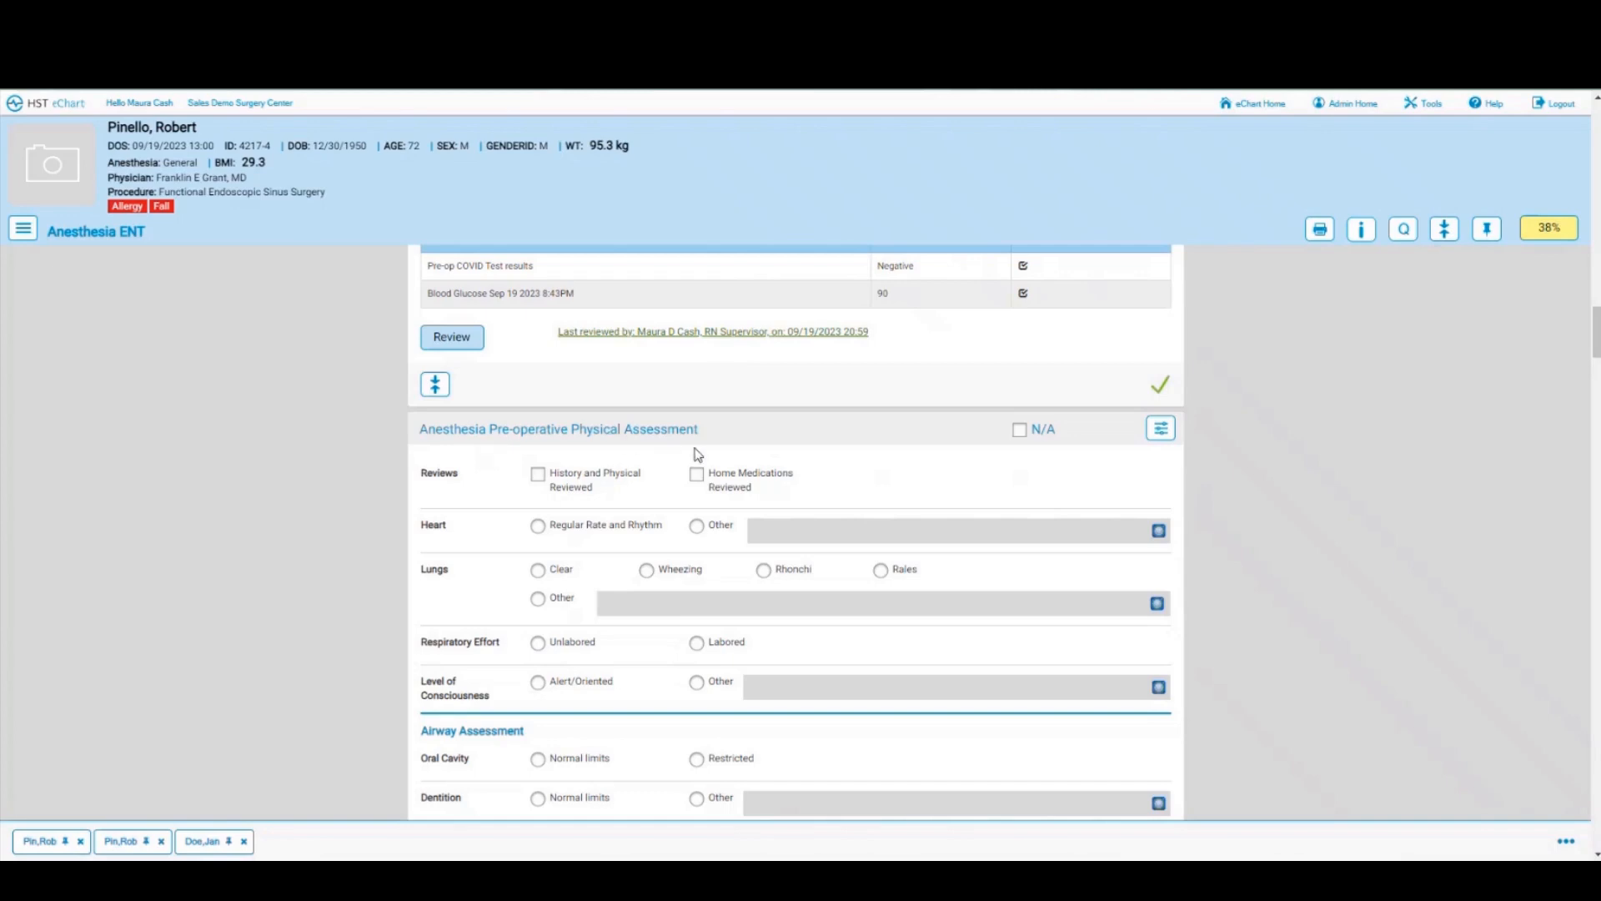
{"action": "scroll", "coordinate": [698, 454], "scroll_direction": "down", "scroll_amount": 5}
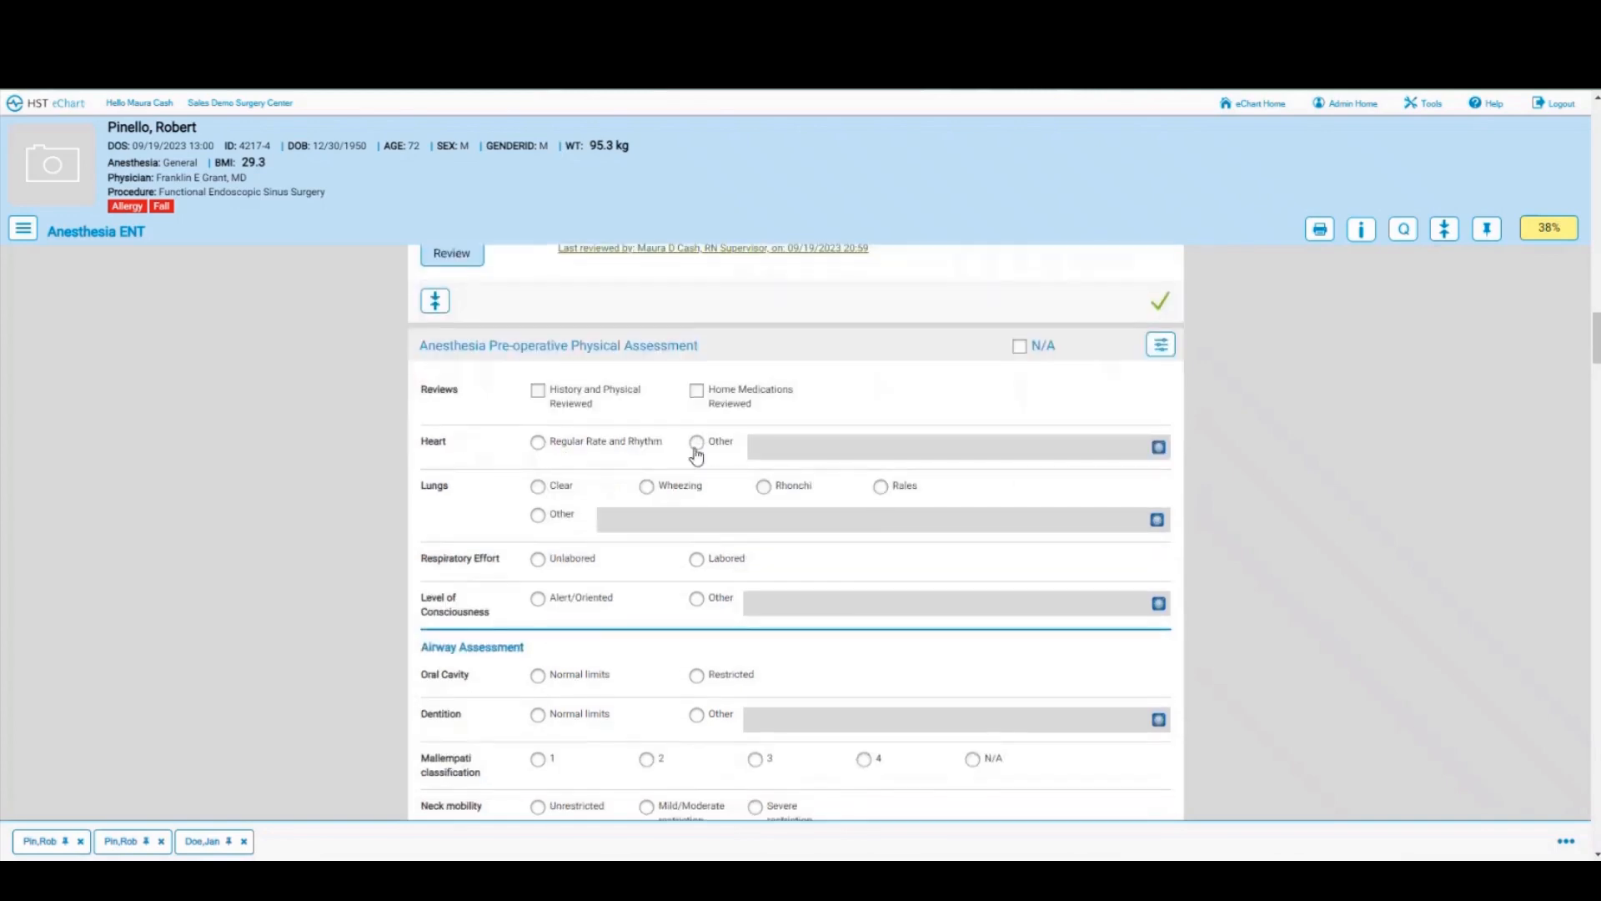
{"action": "scroll", "coordinate": [698, 454], "scroll_direction": "down", "scroll_amount": 1}
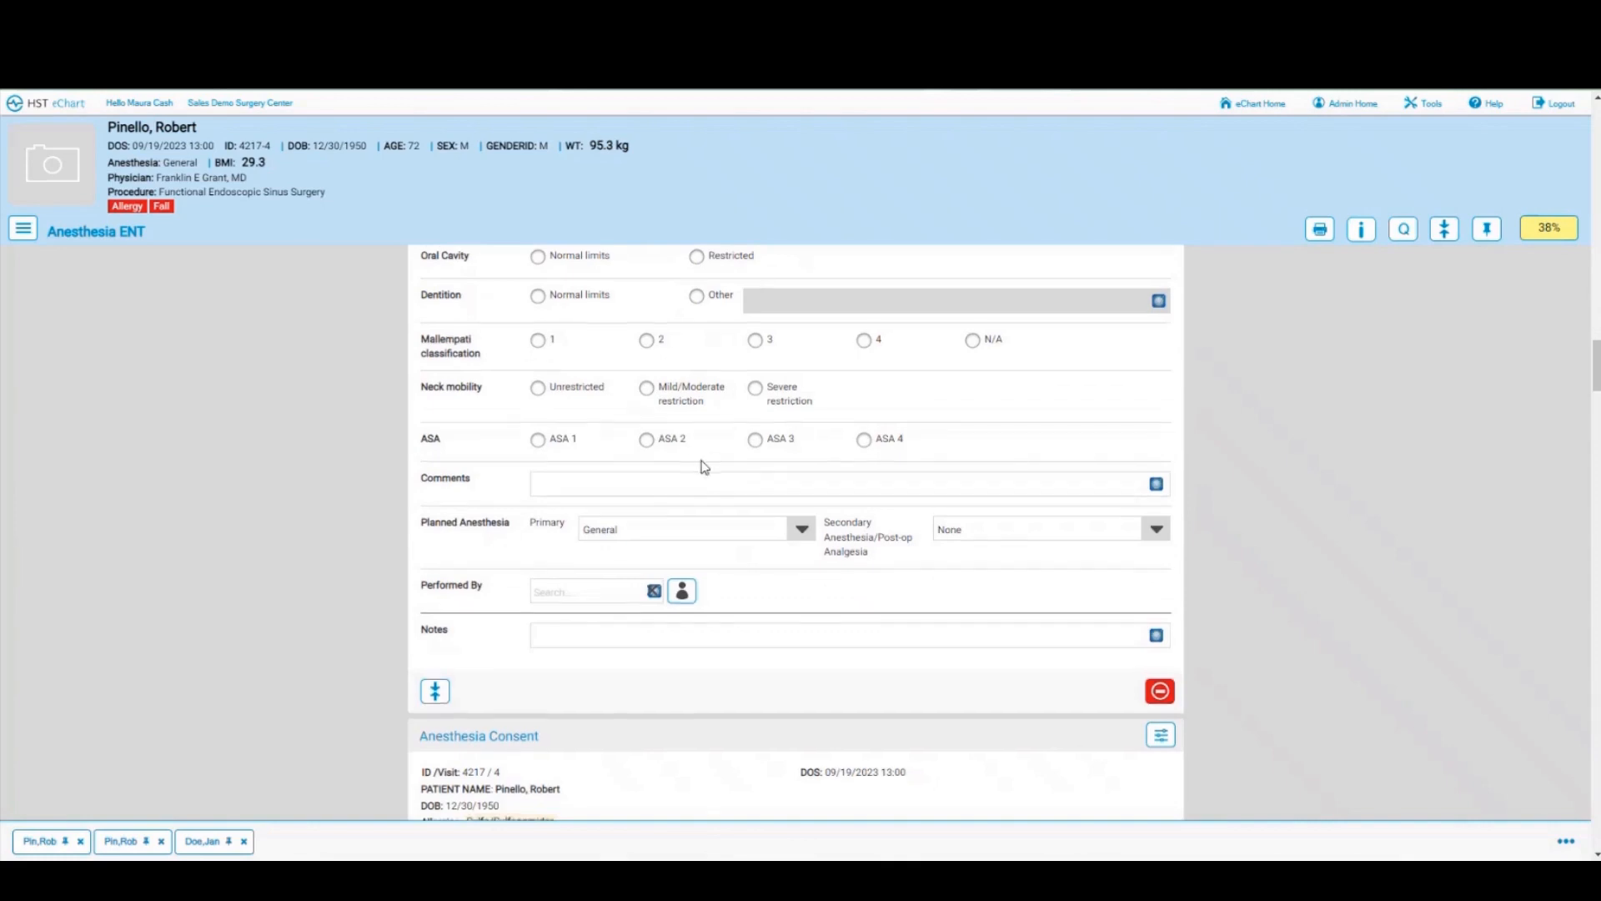
{"action": "scroll", "coordinate": [701, 464], "scroll_direction": "down", "scroll_amount": 4}
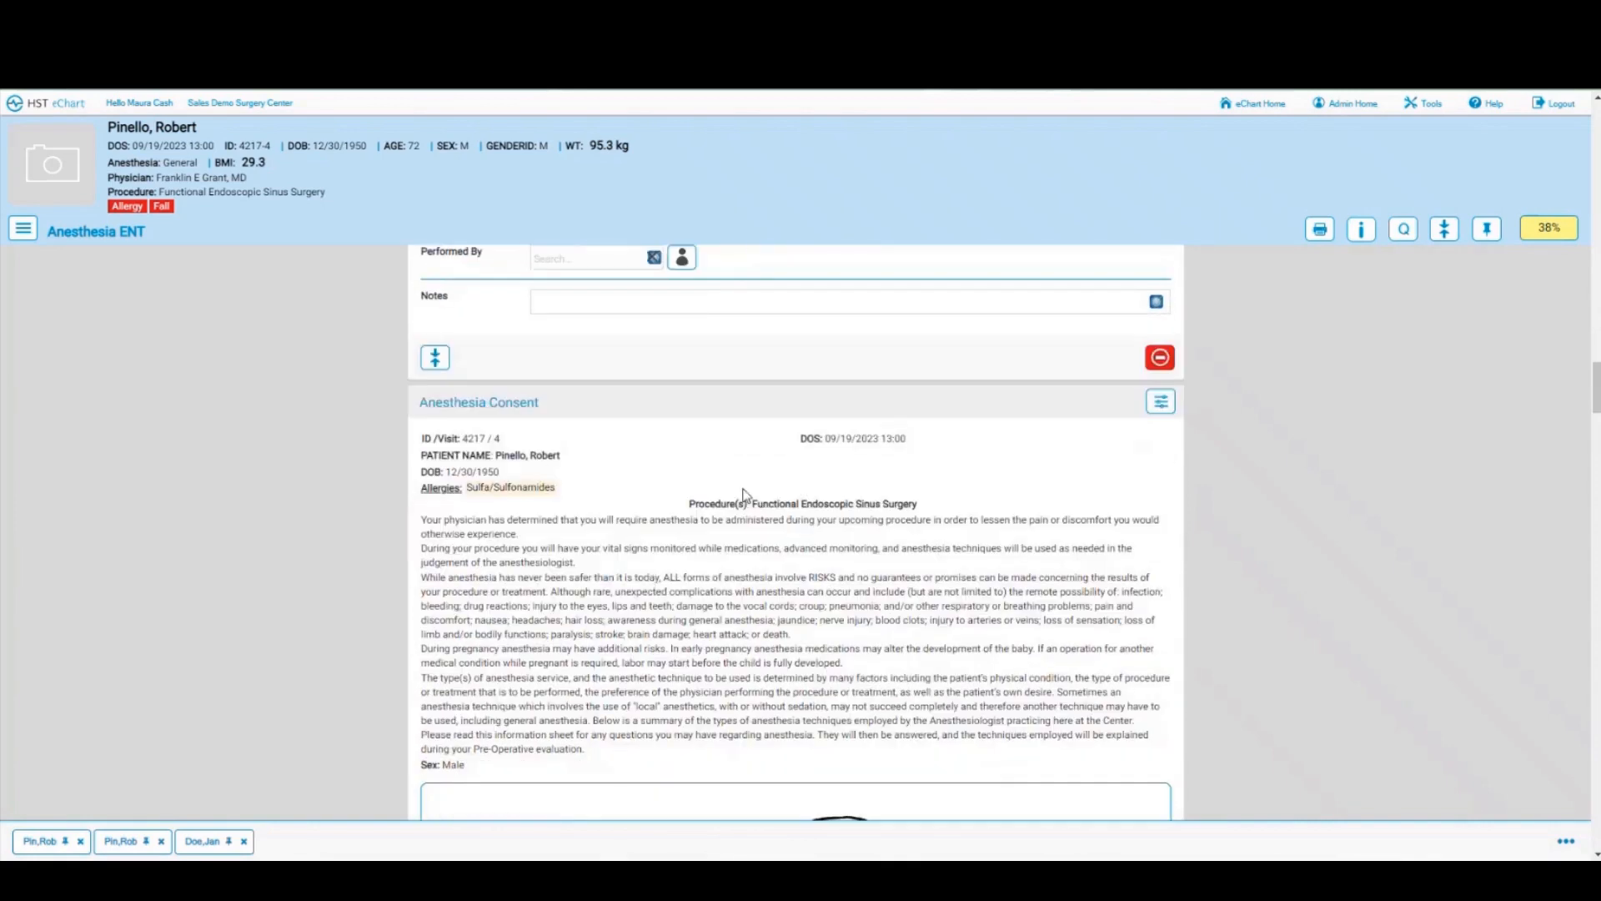
{"action": "scroll", "coordinate": [726, 500], "scroll_direction": "down", "scroll_amount": 3}
{"action": "scroll", "coordinate": [724, 501], "scroll_direction": "down", "scroll_amount": 3}
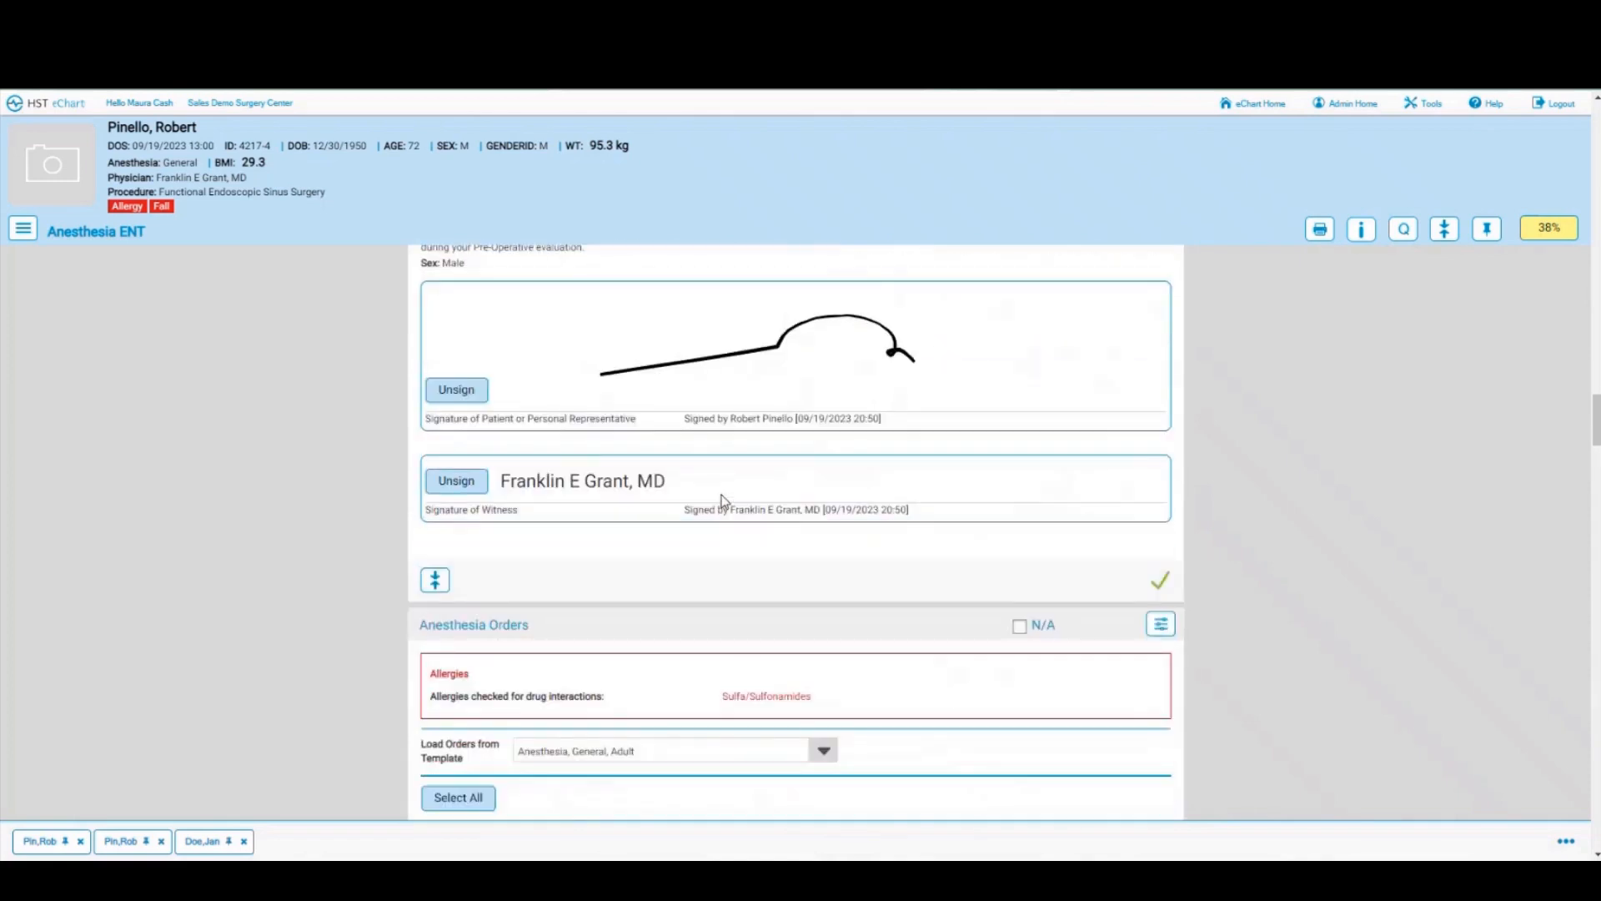
{"action": "scroll", "coordinate": [723, 501], "scroll_direction": "down", "scroll_amount": 2}
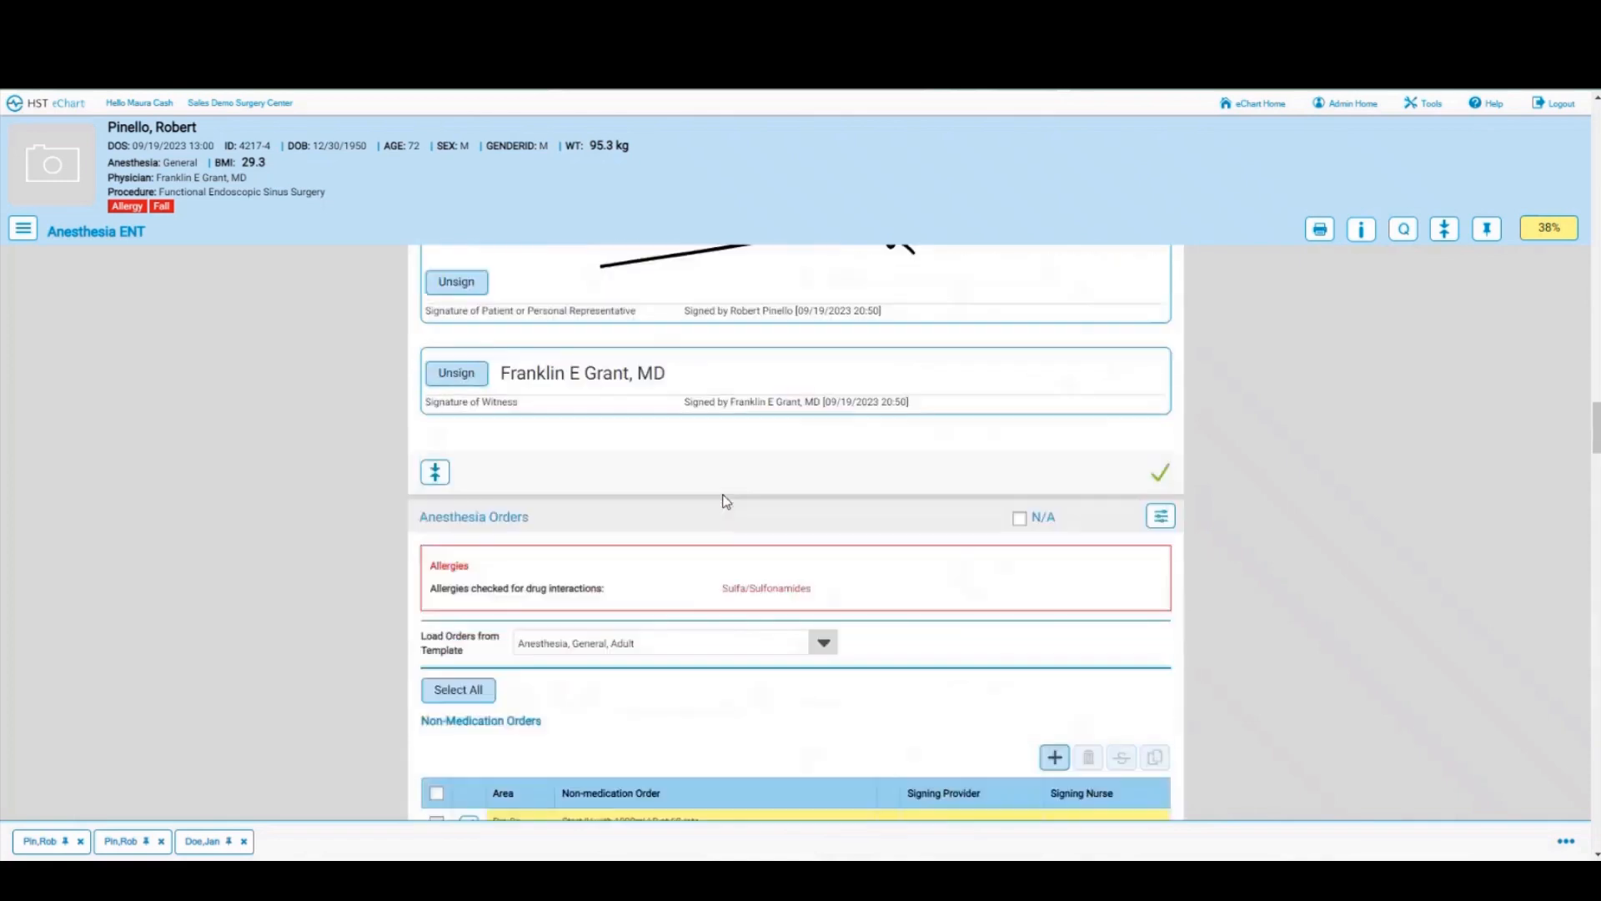
{"action": "scroll", "coordinate": [723, 501], "scroll_direction": "down", "scroll_amount": 2}
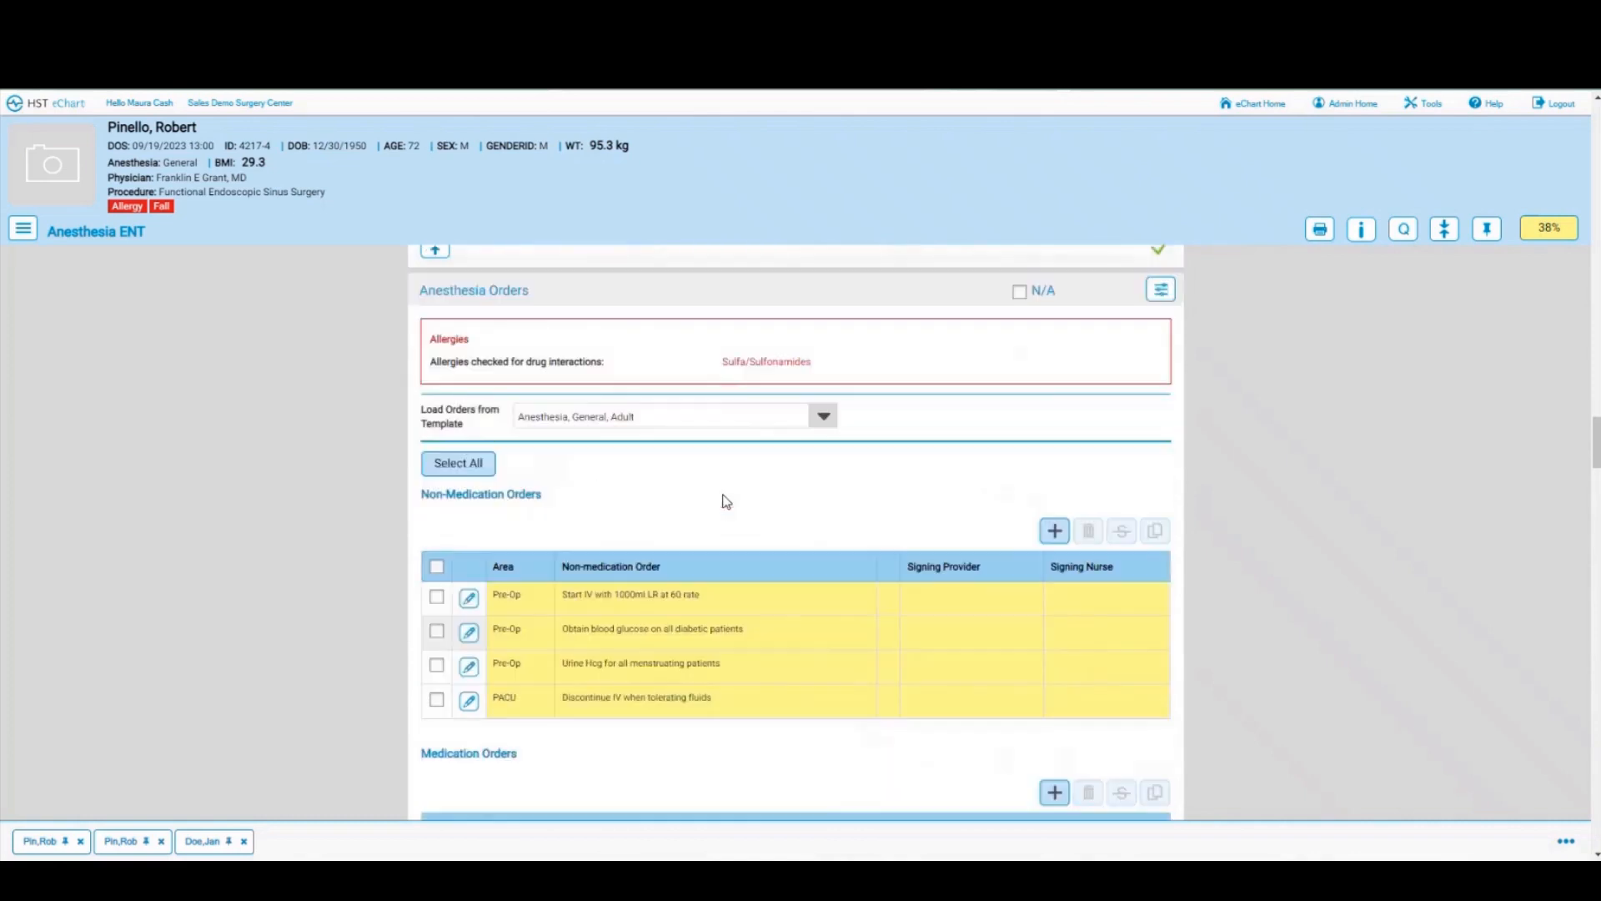
Step: Select all anesthesia order rows, leaving the order template unchanged
{"action": "left_click", "coordinate": [824, 419]}
{"action": "left_click", "coordinate": [894, 407]}
{"action": "left_click", "coordinate": [456, 470]}
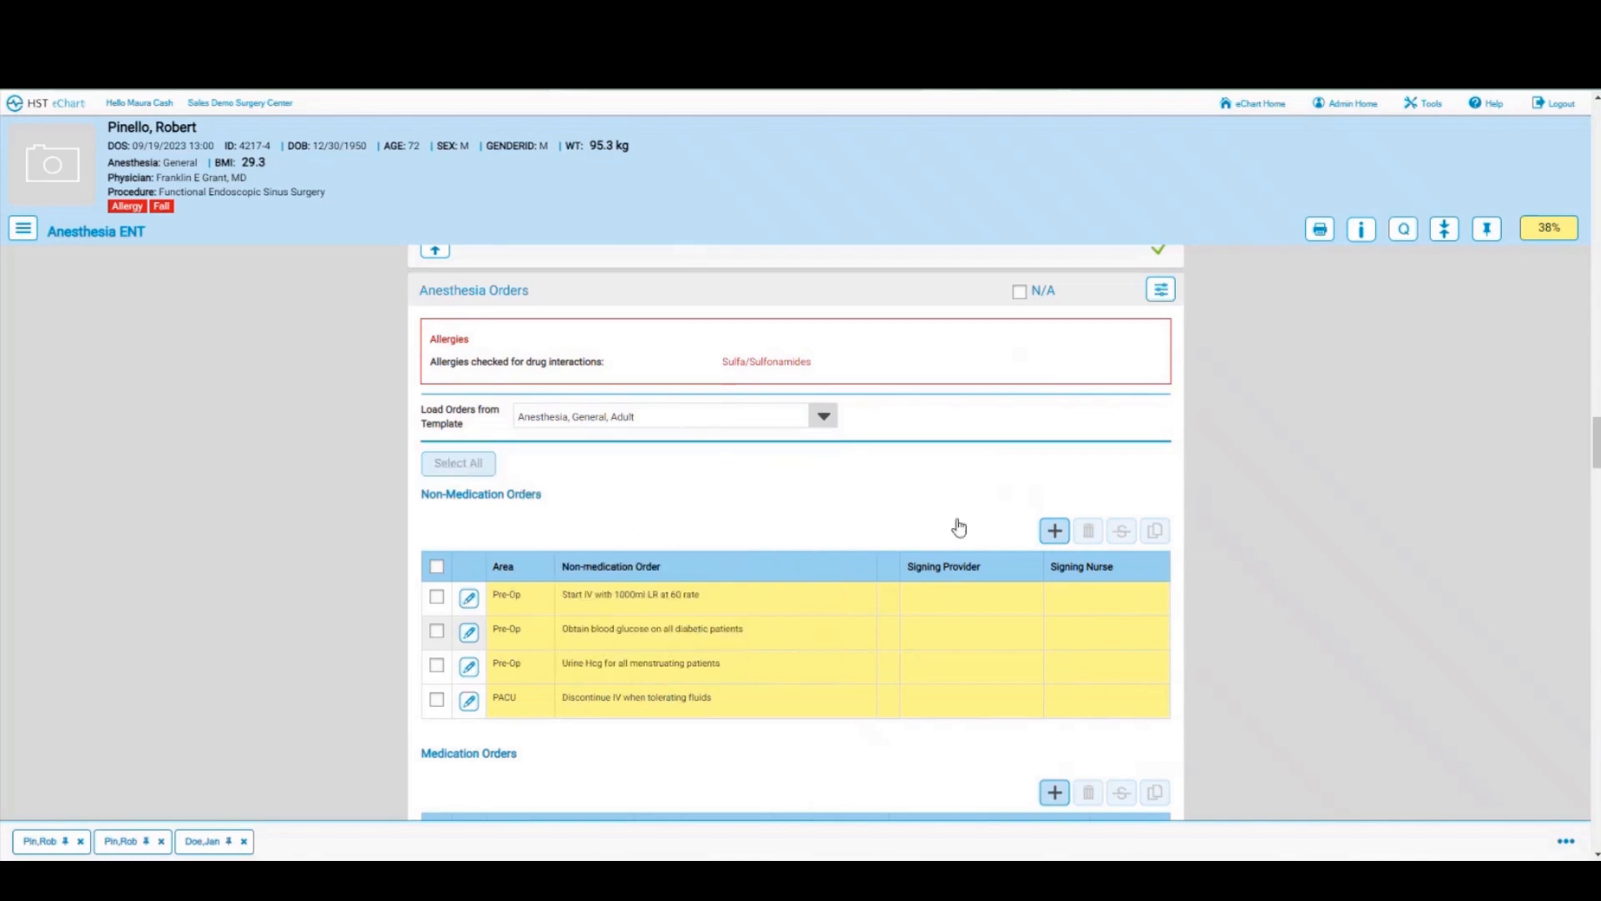
{"action": "scroll", "coordinate": [914, 505], "scroll_direction": "down", "scroll_amount": 5}
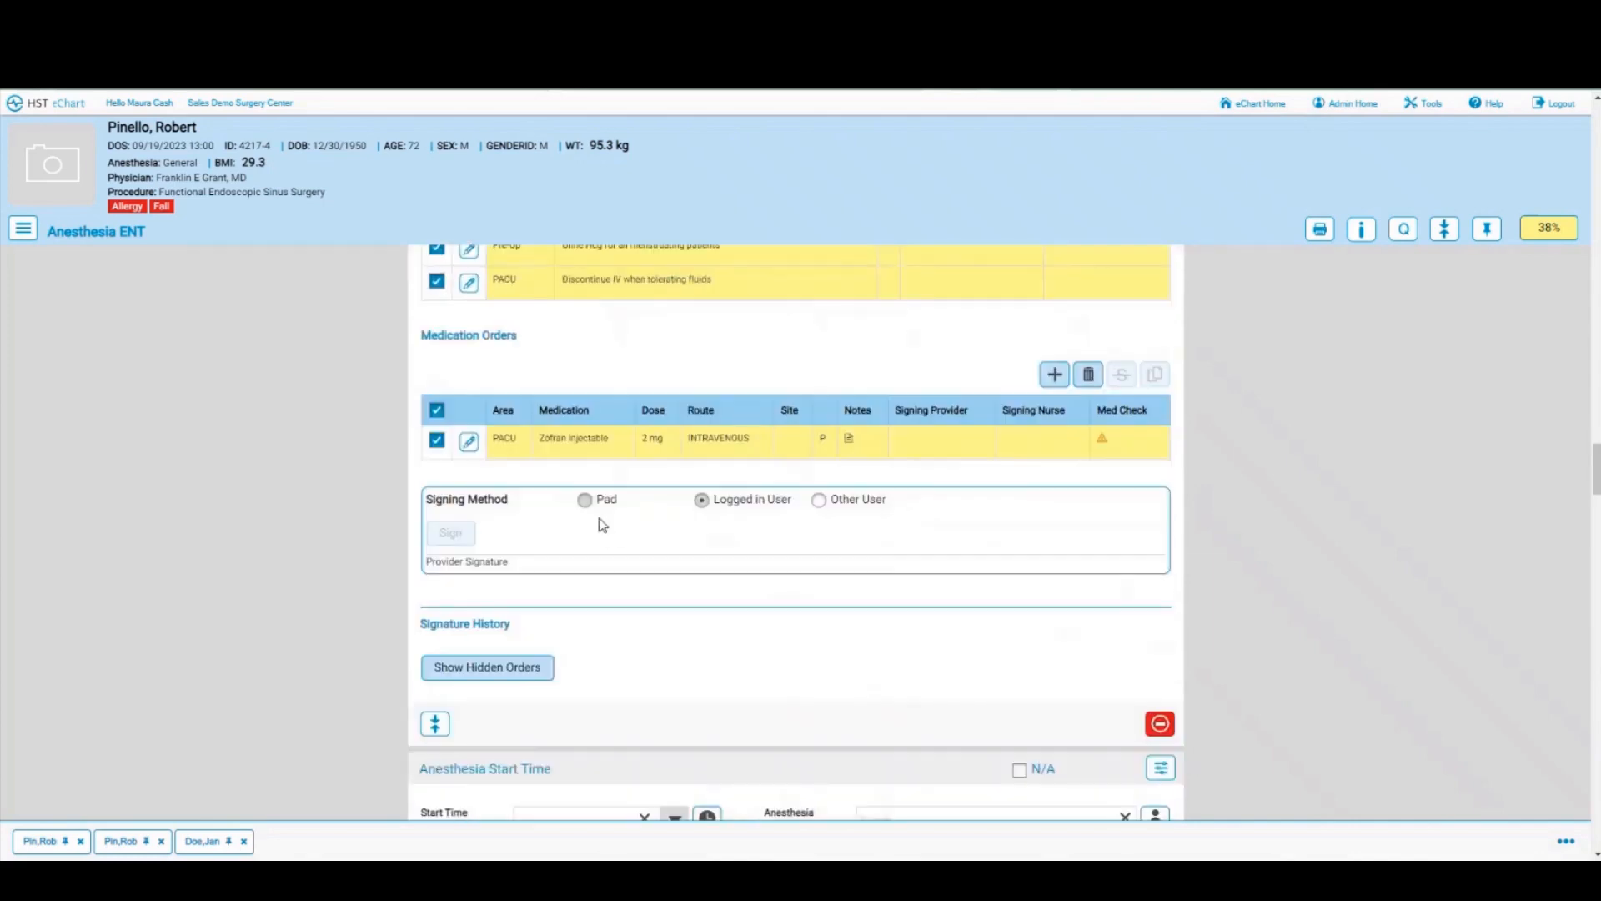
Step: Sign the PACU Zofran order as Other User with another provider's user ID and password
{"action": "left_click", "coordinate": [819, 503]}
{"action": "left_click", "coordinate": [456, 538]}
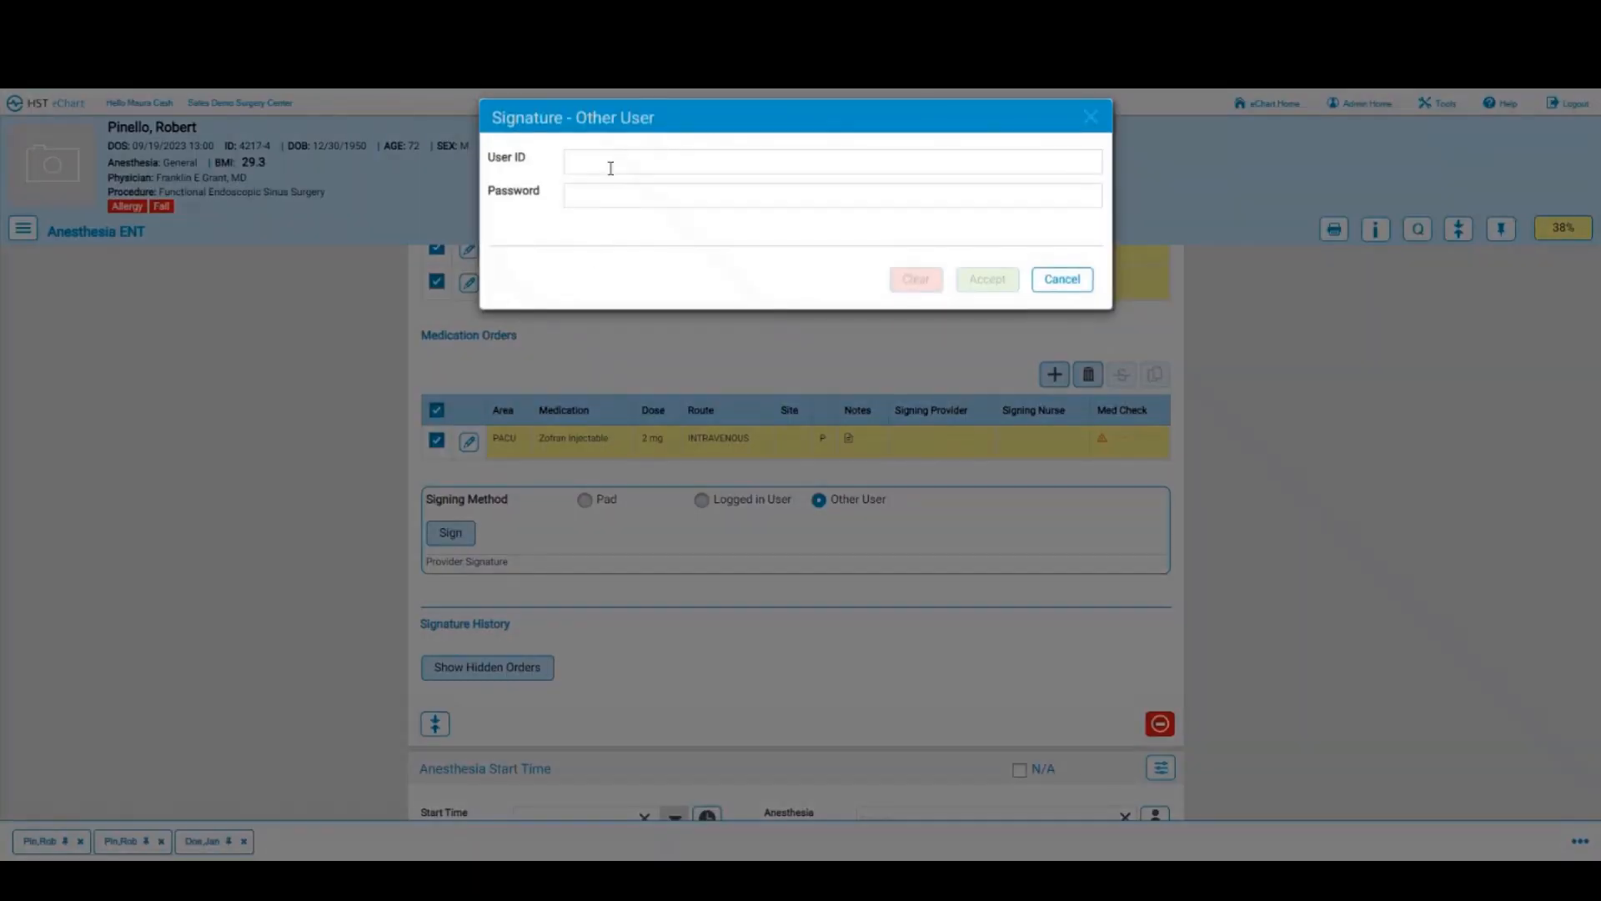
{"action": "left_click", "coordinate": [611, 162]}
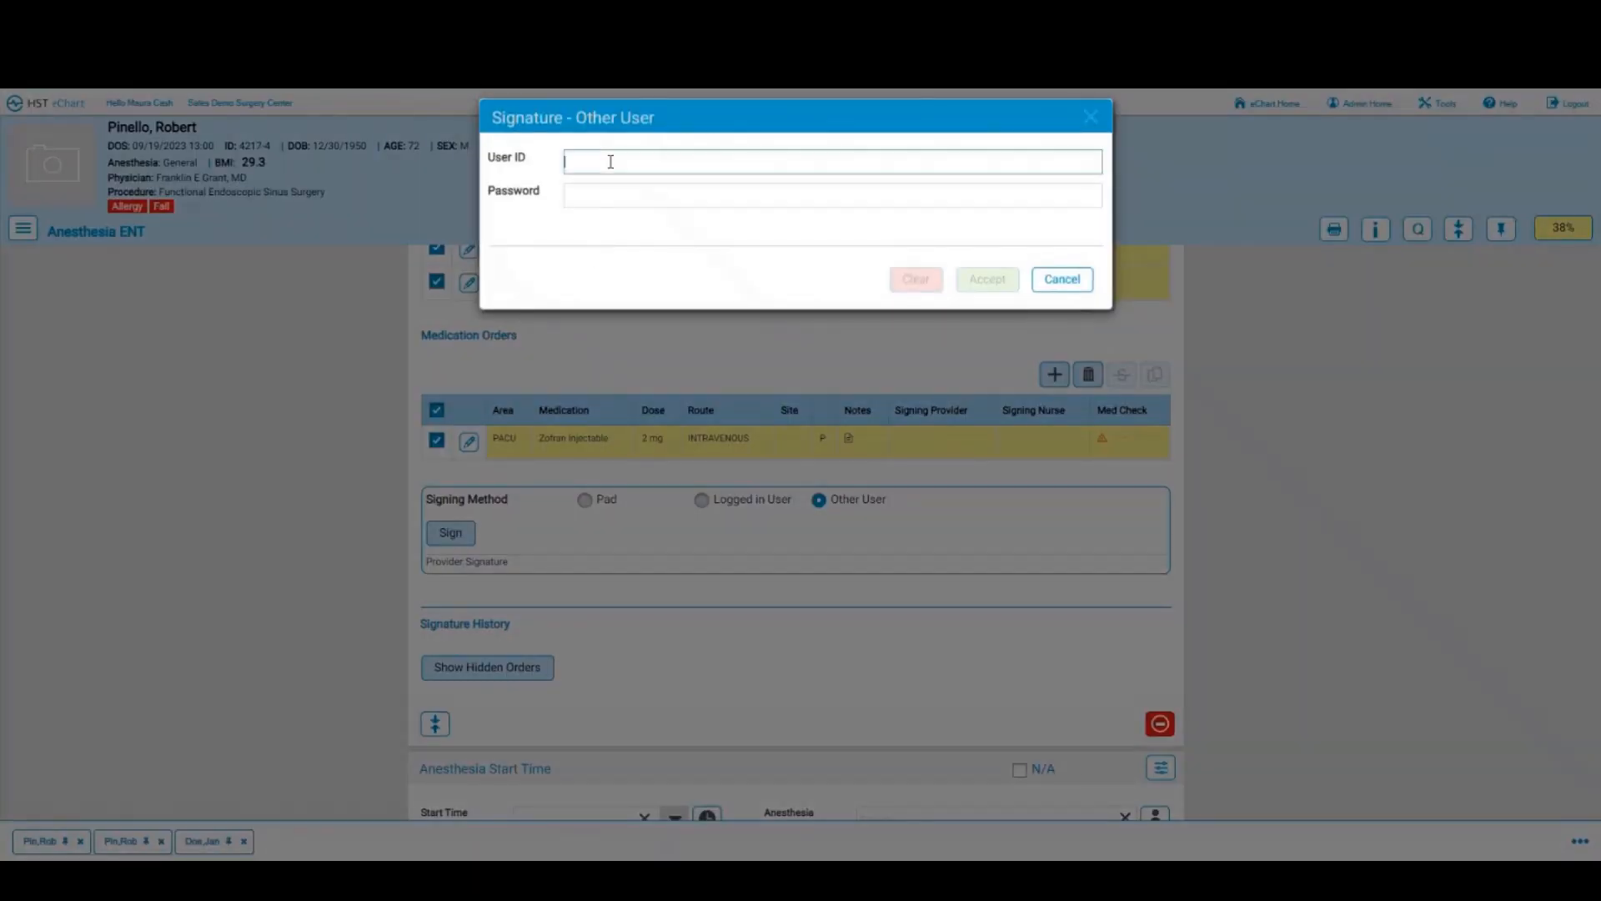
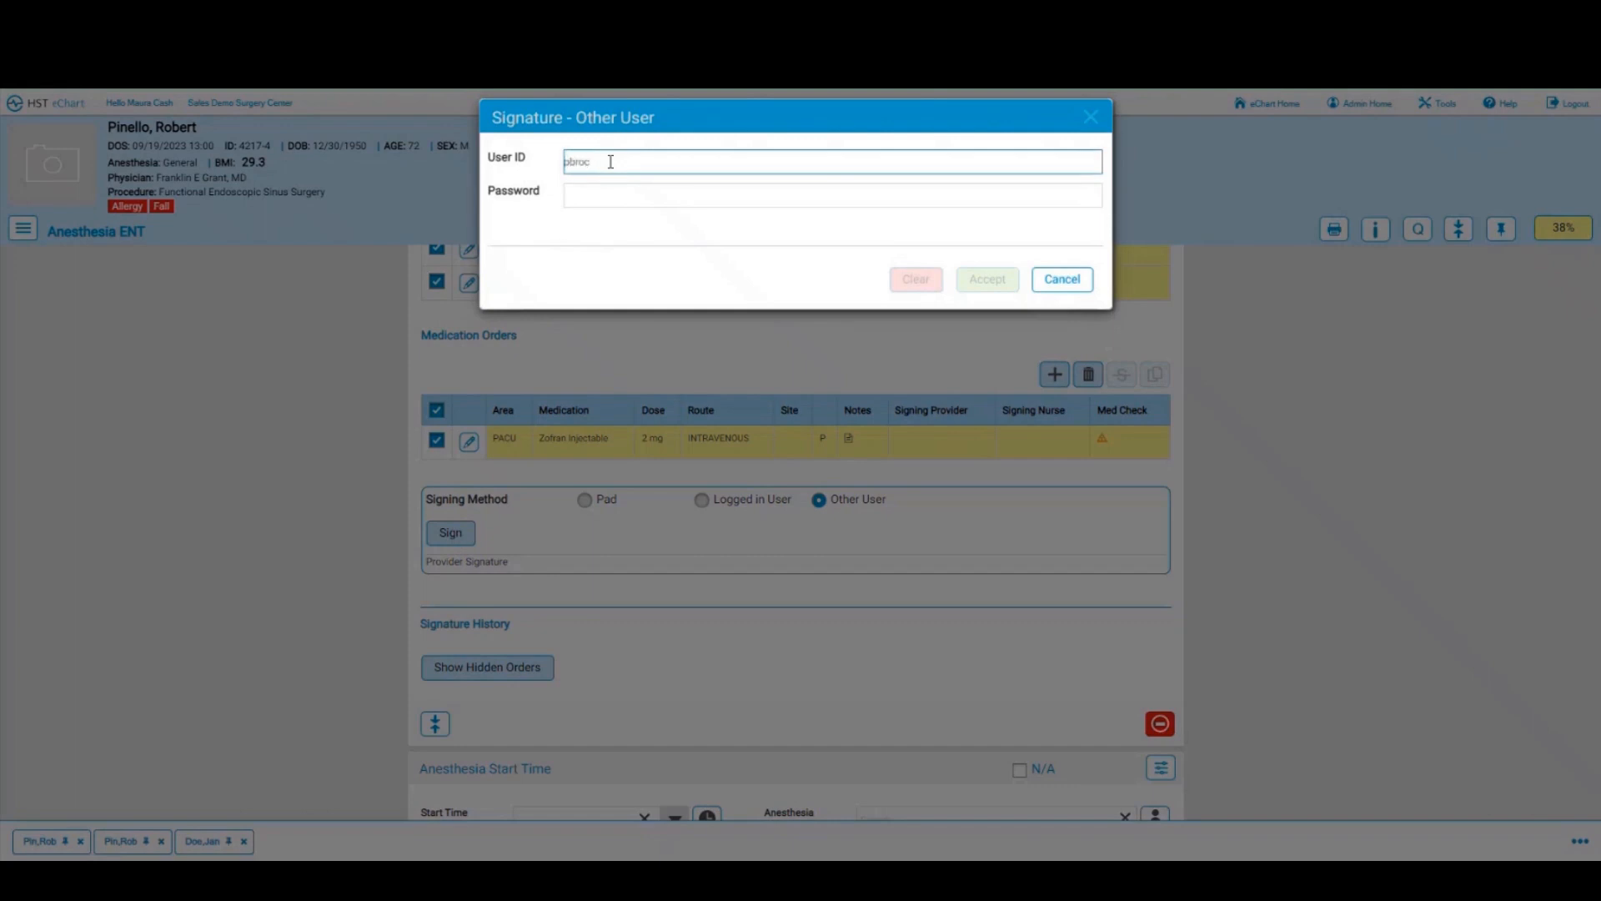
{"action": "key", "text": "Tab"}
{"action": "type", "text": "*********"}
{"action": "key", "text": "Return"}
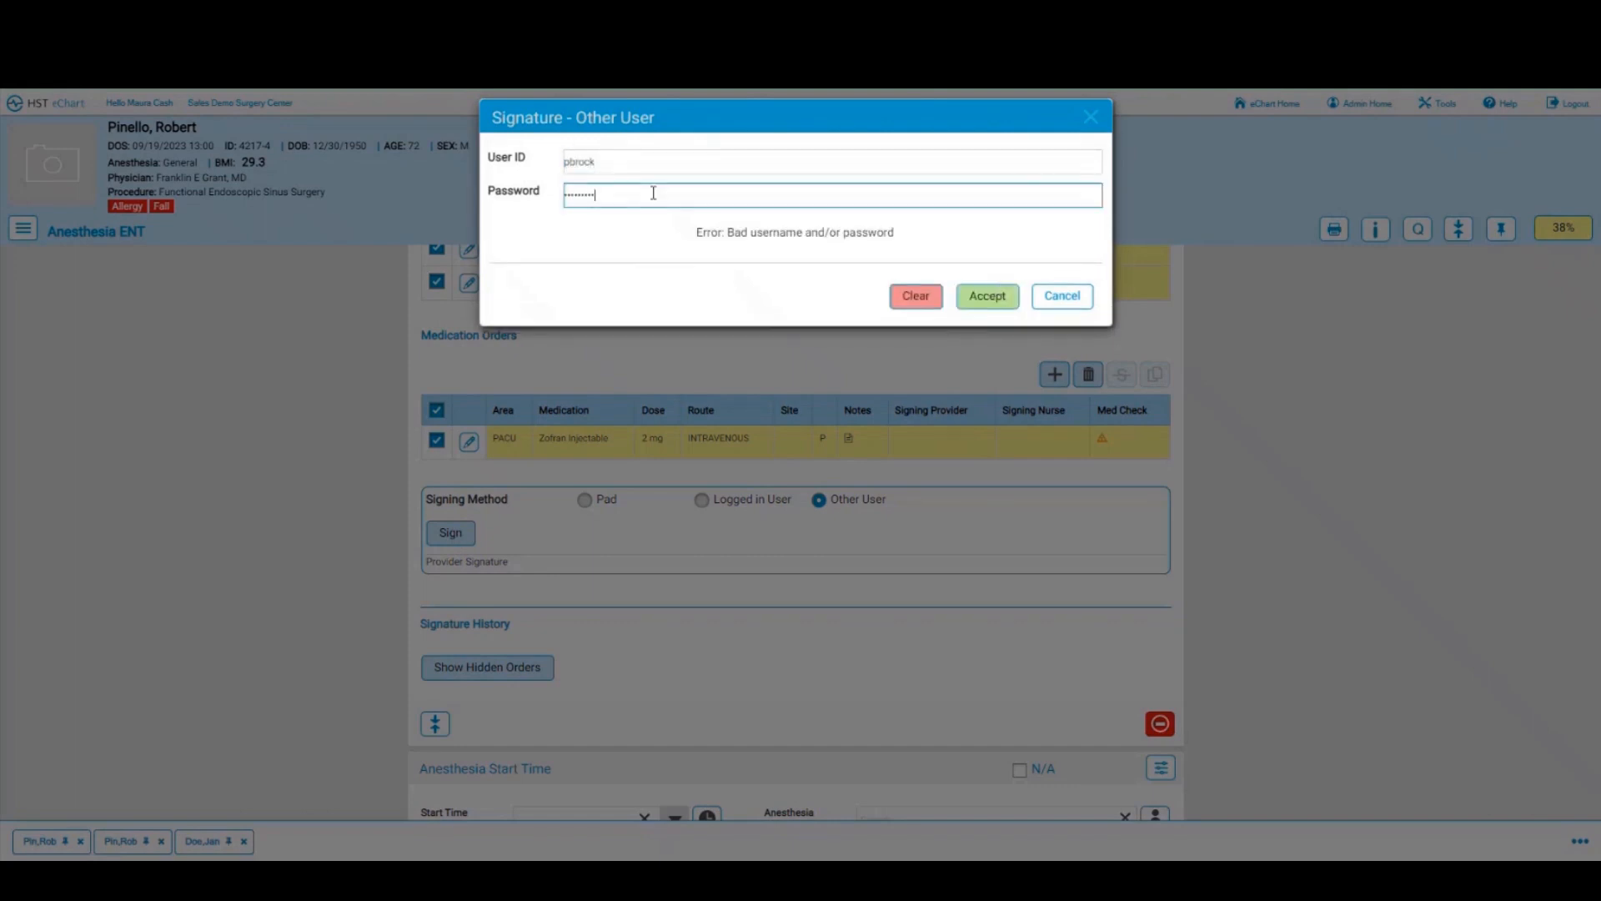
{"action": "left_click", "coordinate": [992, 299]}
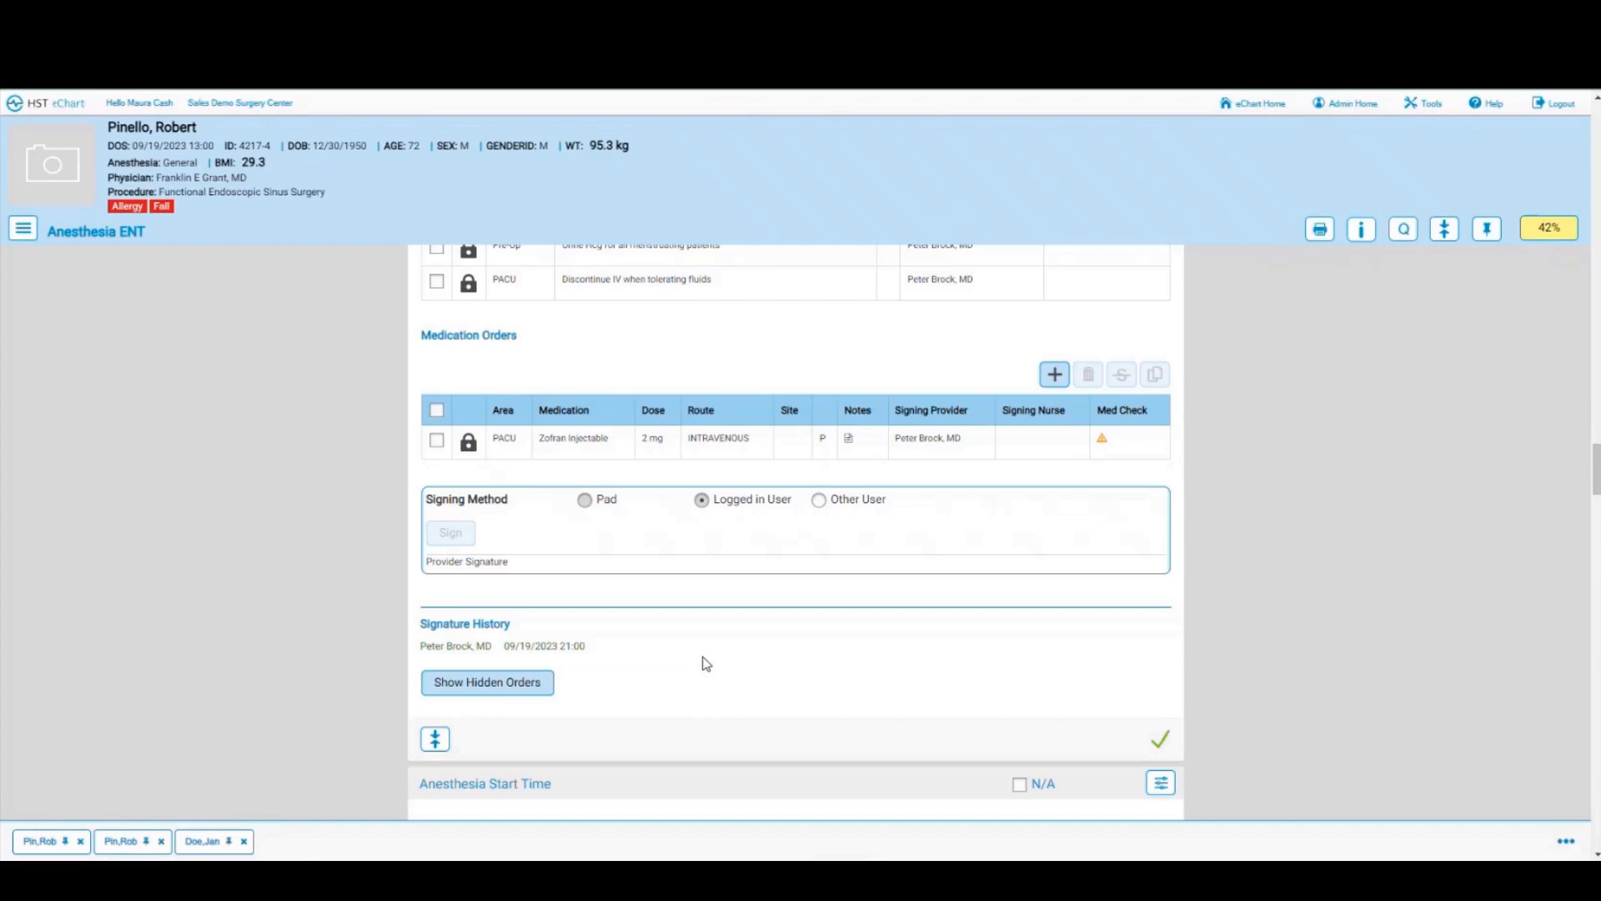
Step: Show the hidden unsigned orders, revealing the PACU Fentanyl 50 mcg intravenous order
{"action": "left_click", "coordinate": [497, 692]}
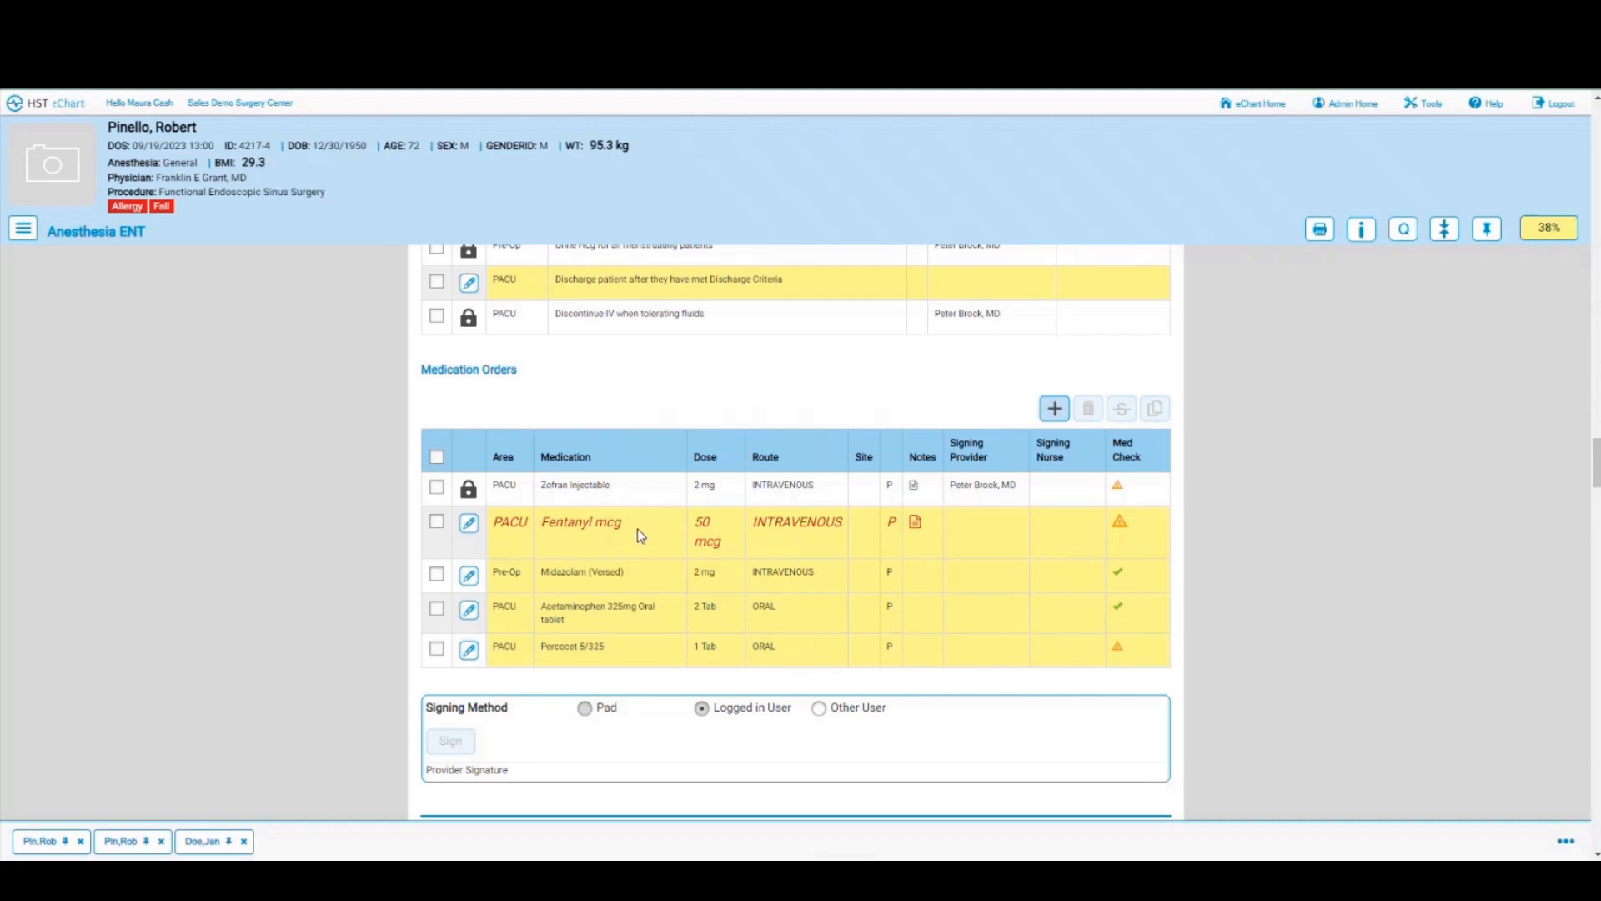
{"action": "scroll", "coordinate": [640, 534], "scroll_direction": "down", "scroll_amount": 3}
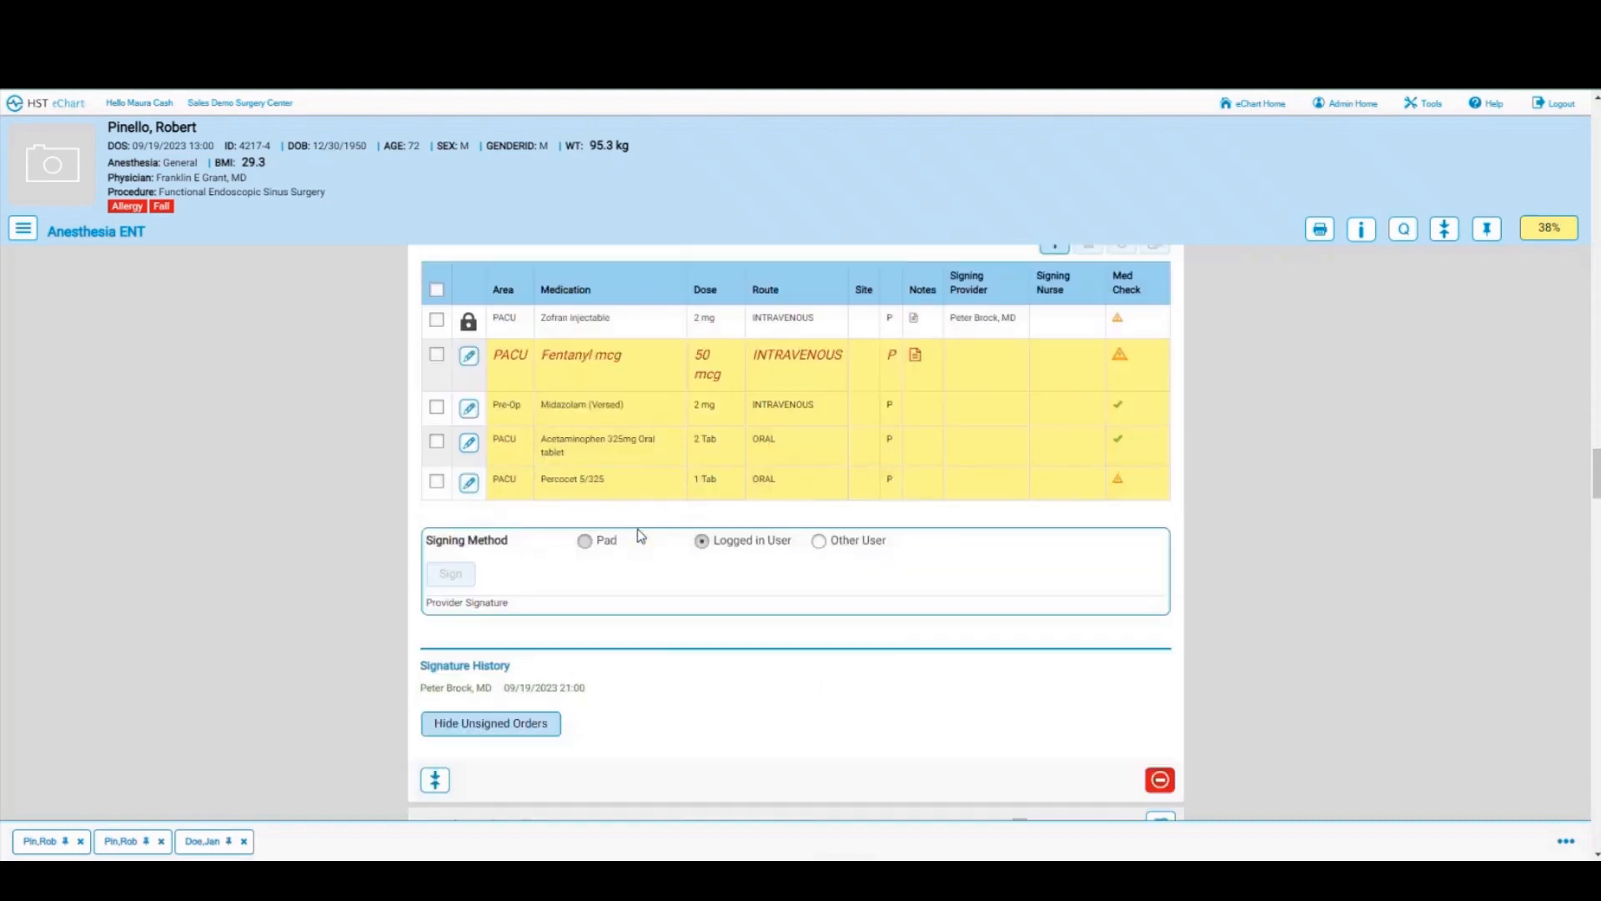
{"action": "scroll", "coordinate": [640, 535], "scroll_direction": "down", "scroll_amount": 2}
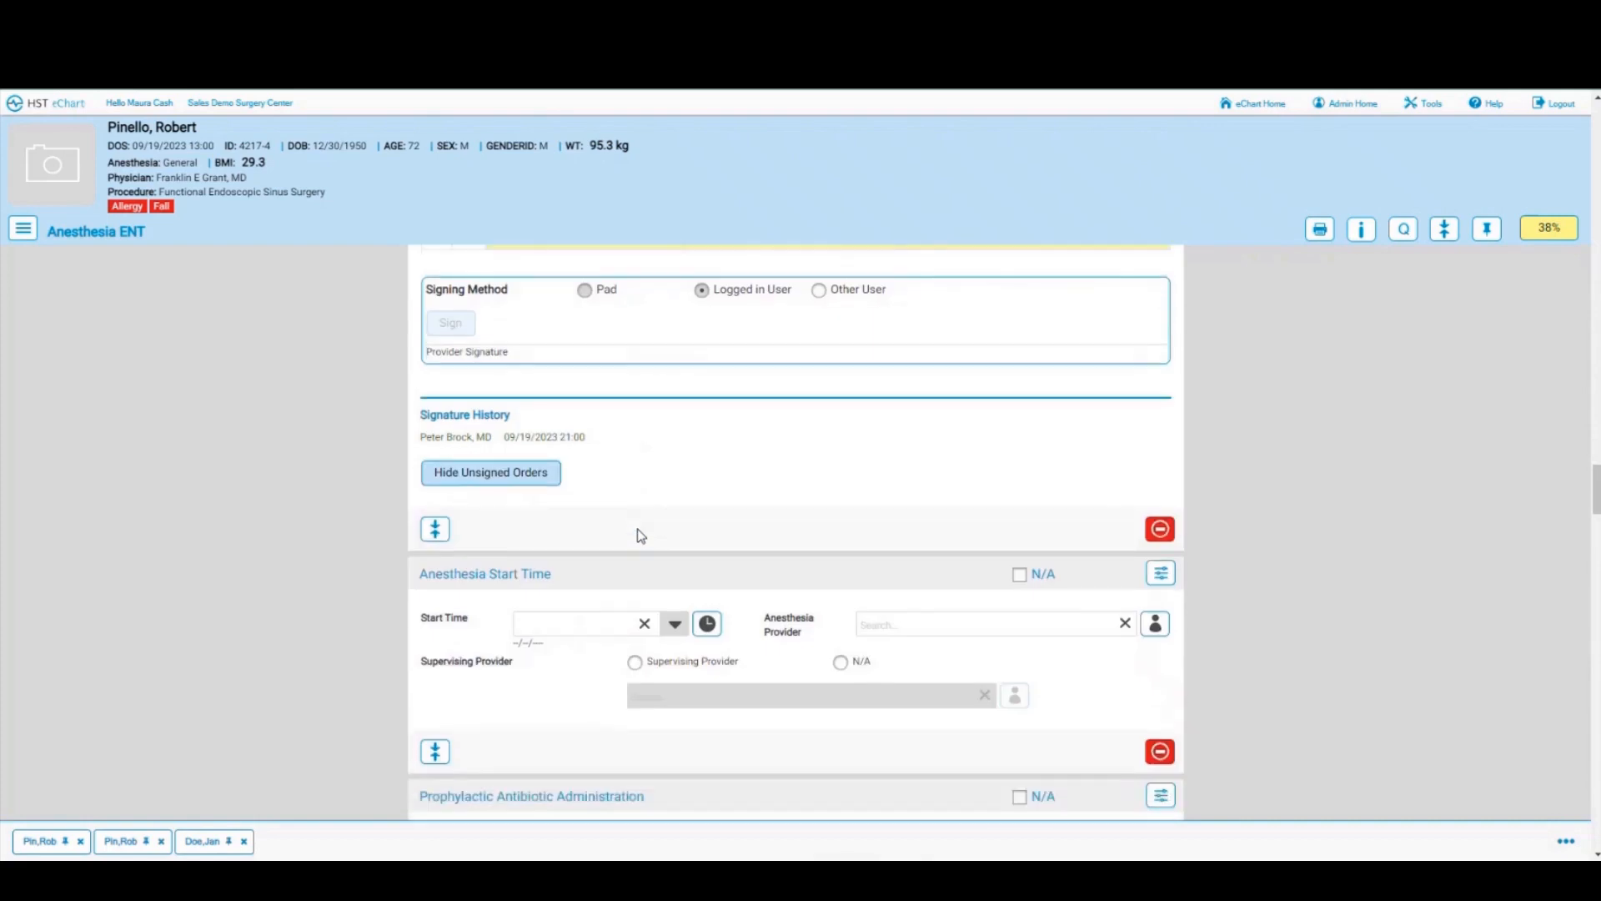
Step: Stamp anesthesia start 21:01, pick the anesthesia provider from a name search, and set supervising provider N/A
{"action": "scroll", "coordinate": [640, 534], "scroll_direction": "down", "scroll_amount": 2}
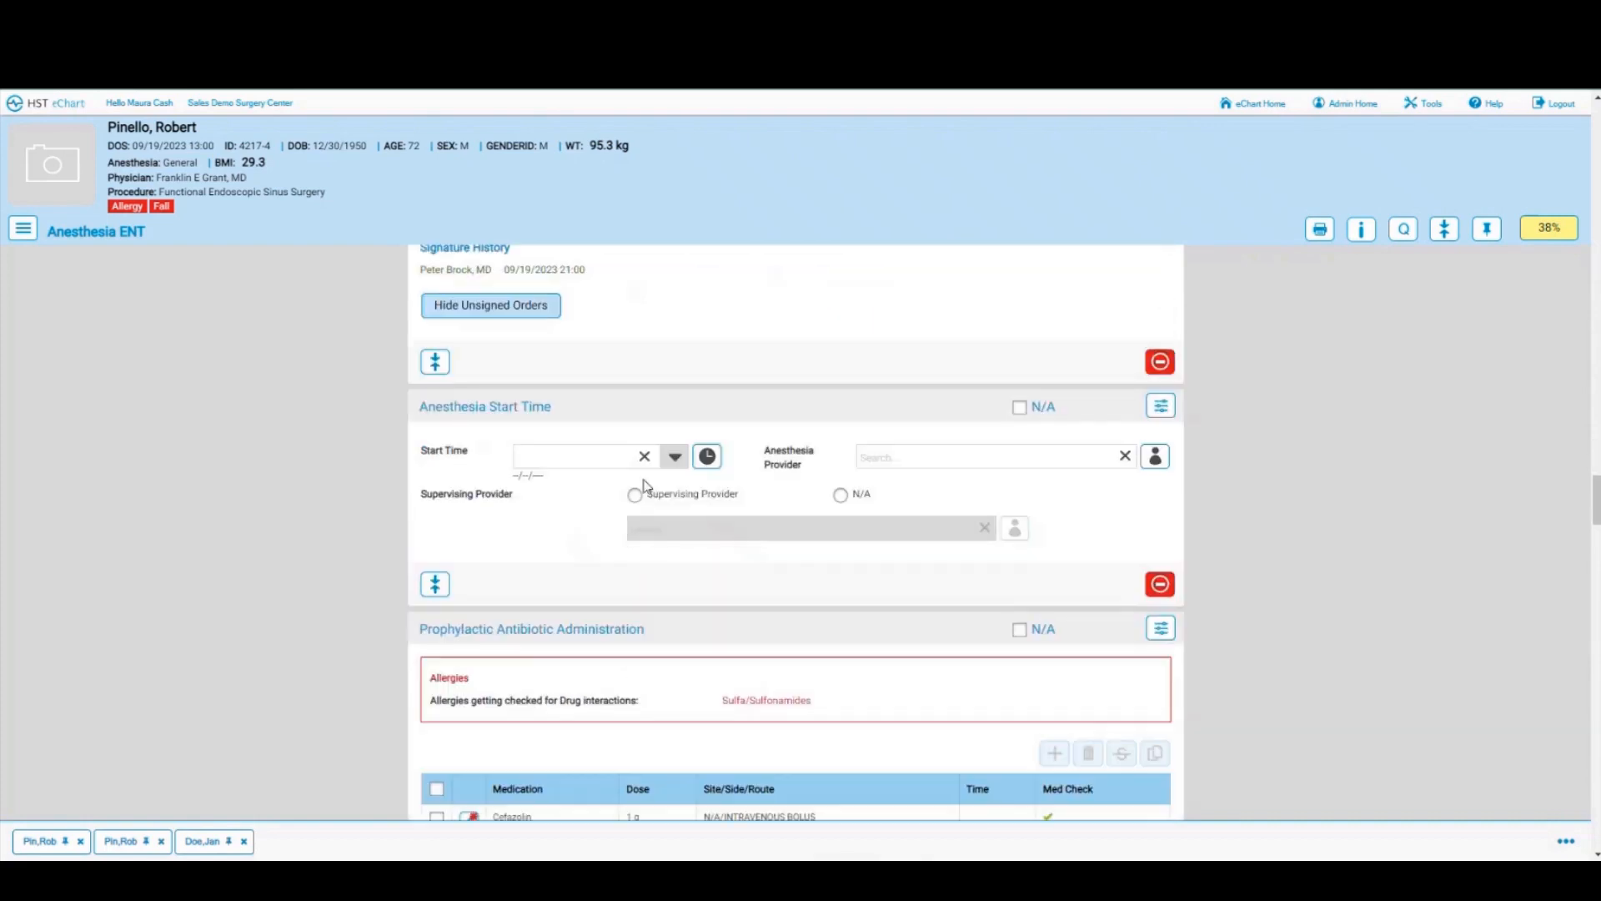
{"action": "left_click", "coordinate": [707, 455]}
{"action": "left_click", "coordinate": [938, 456]}
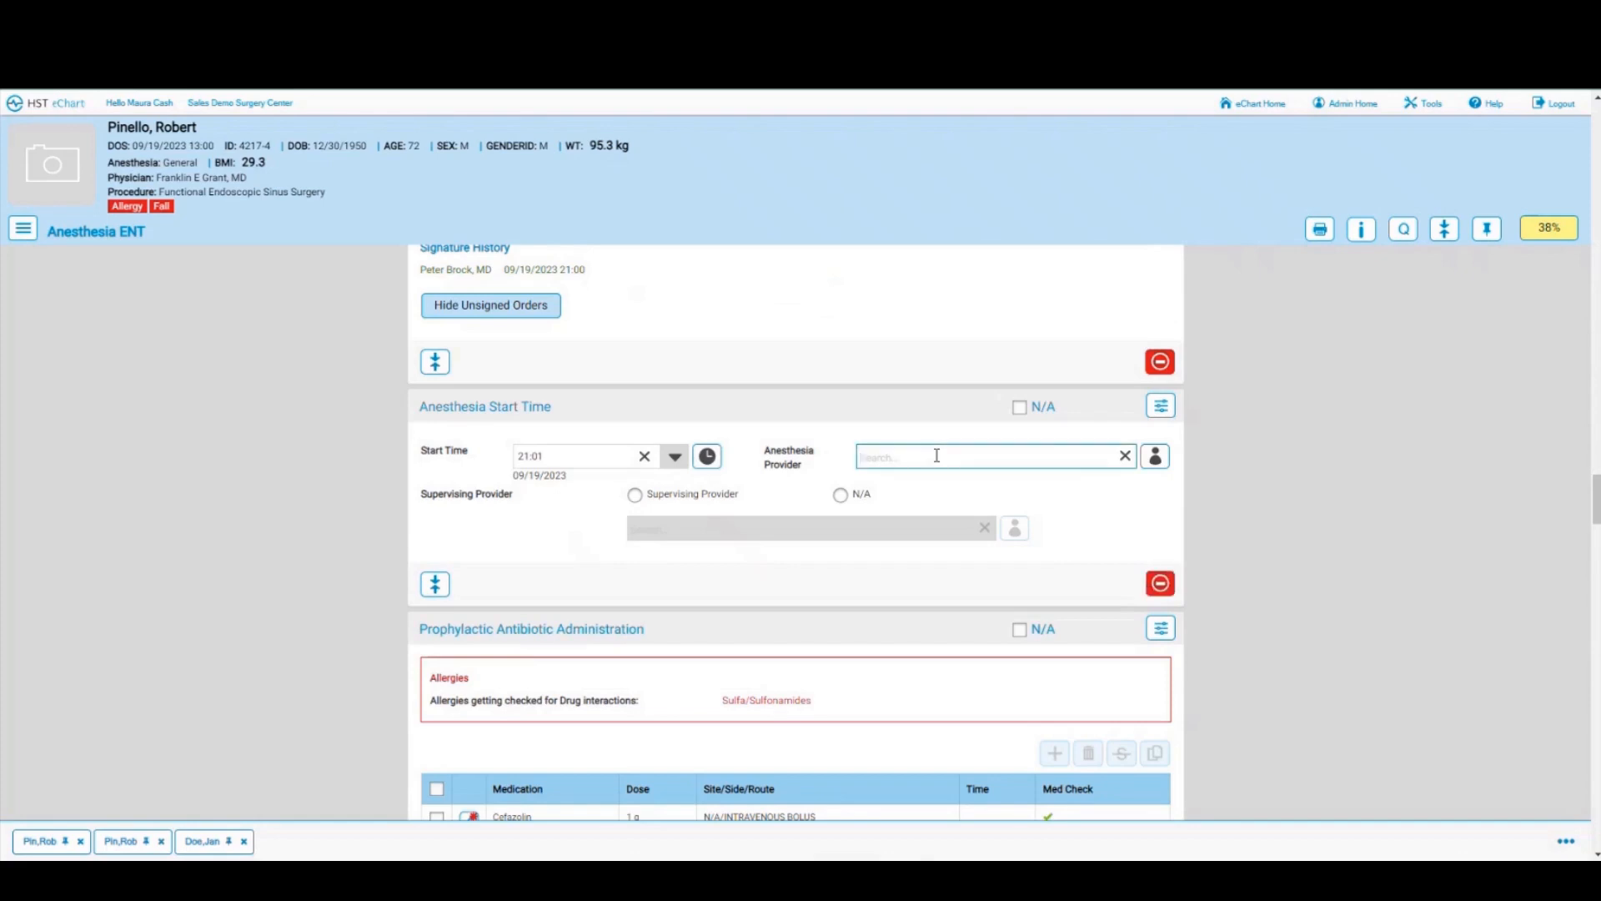
{"action": "type", "text": "bro"}
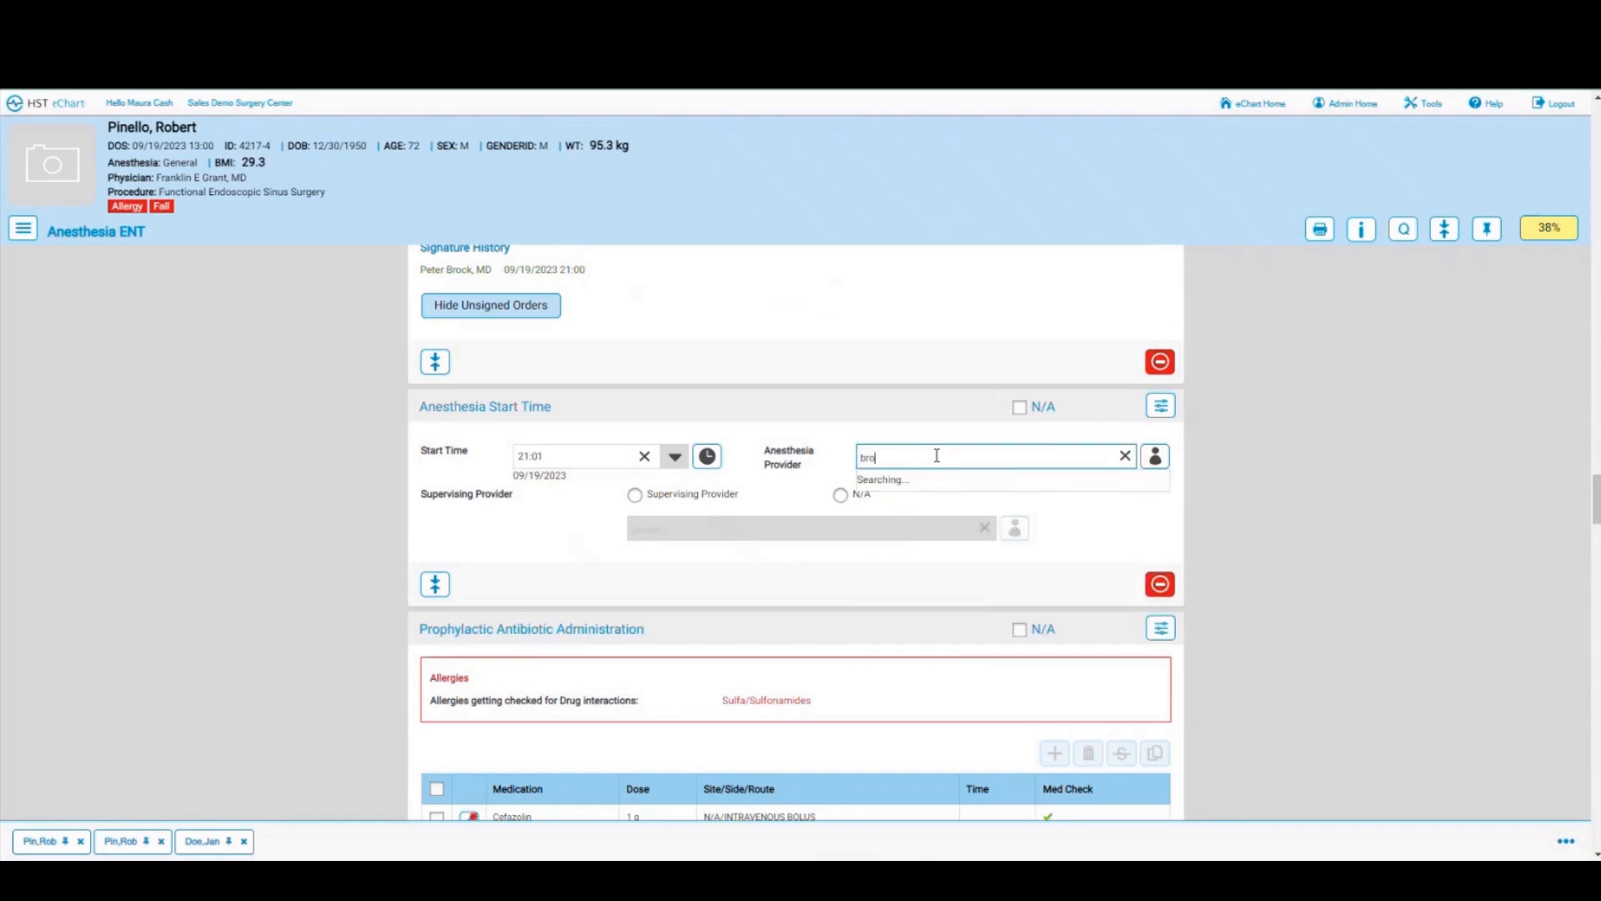
{"action": "left_click", "coordinate": [926, 479]}
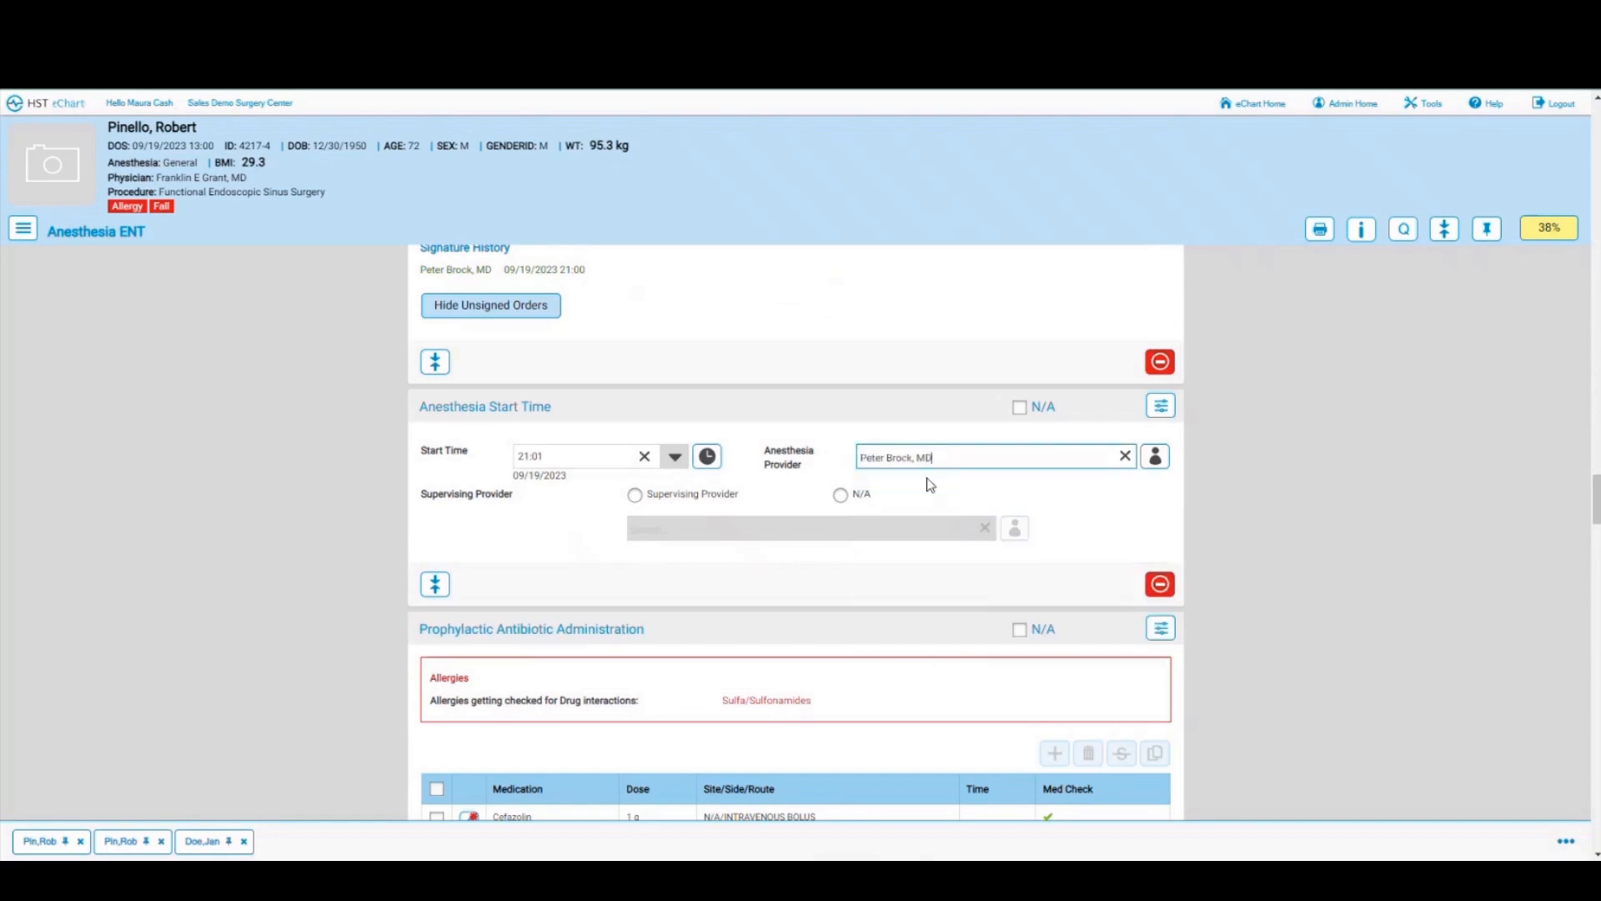
{"action": "left_click", "coordinate": [840, 499]}
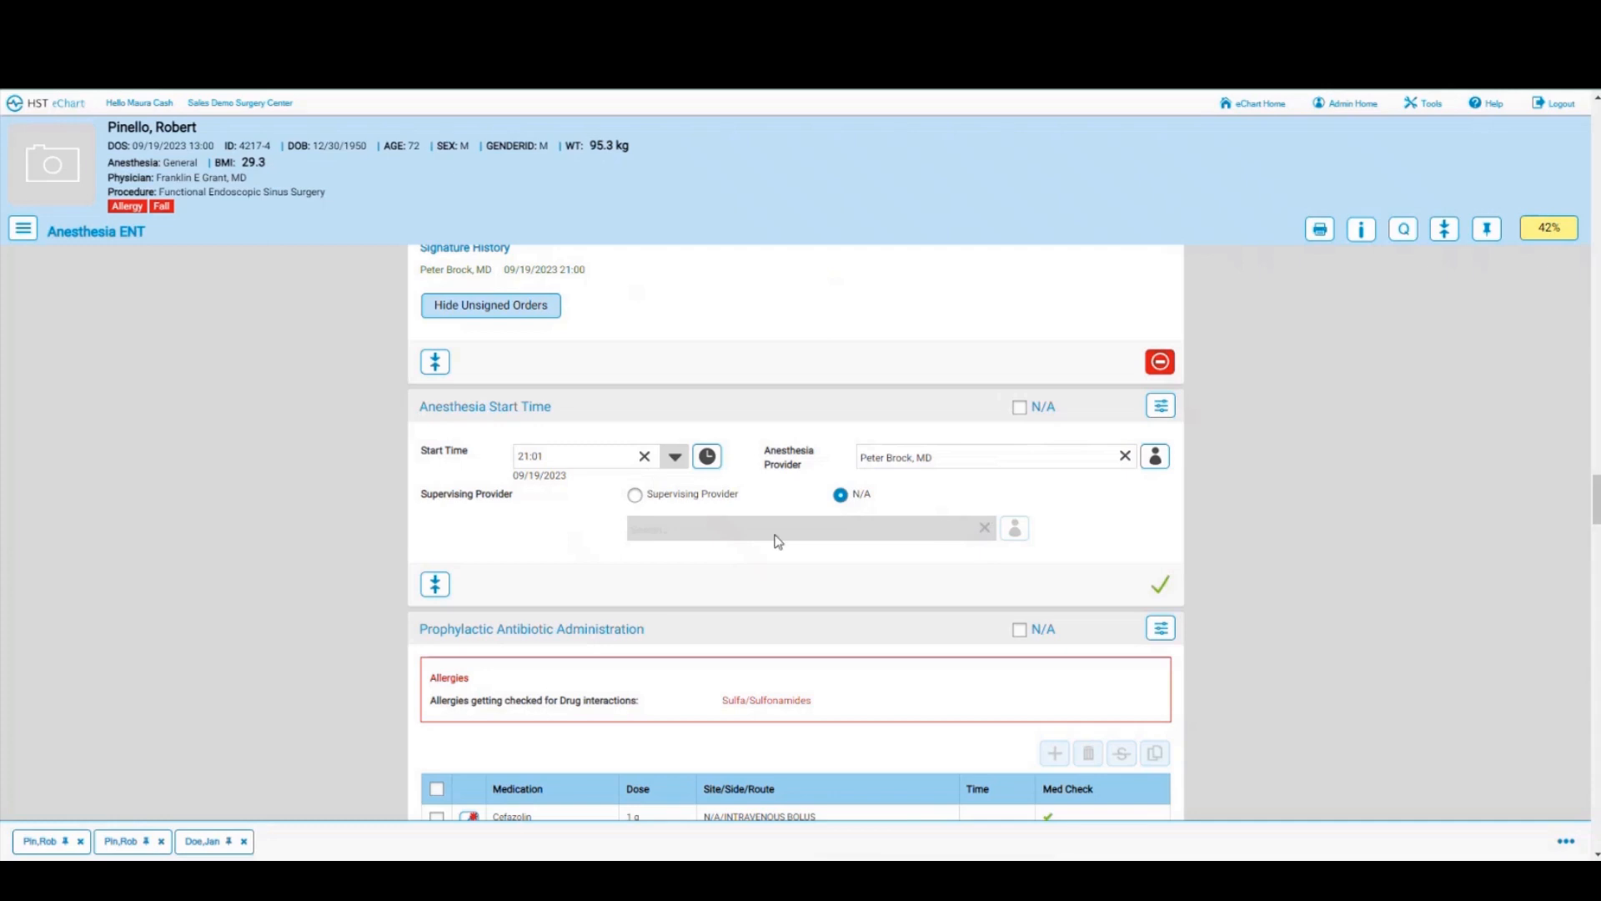
Step: Apply standard monitors and mark the monitor/machine and HME/circuit checks complete
{"action": "scroll", "coordinate": [777, 540], "scroll_direction": "down", "scroll_amount": 3}
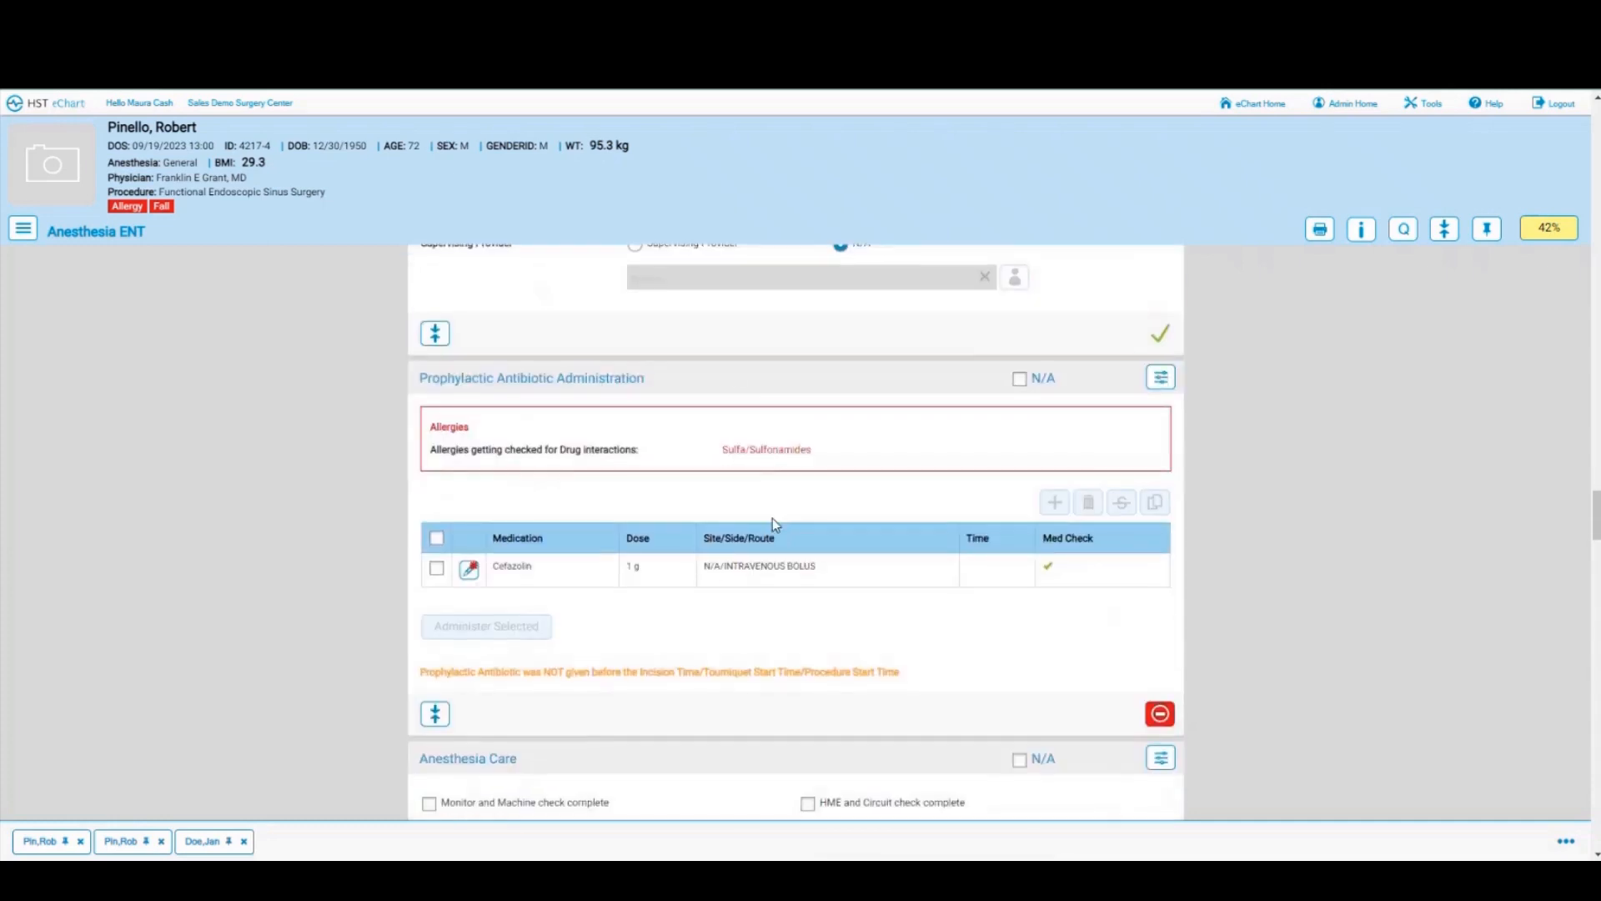
{"action": "scroll", "coordinate": [774, 523], "scroll_direction": "down", "scroll_amount": 1}
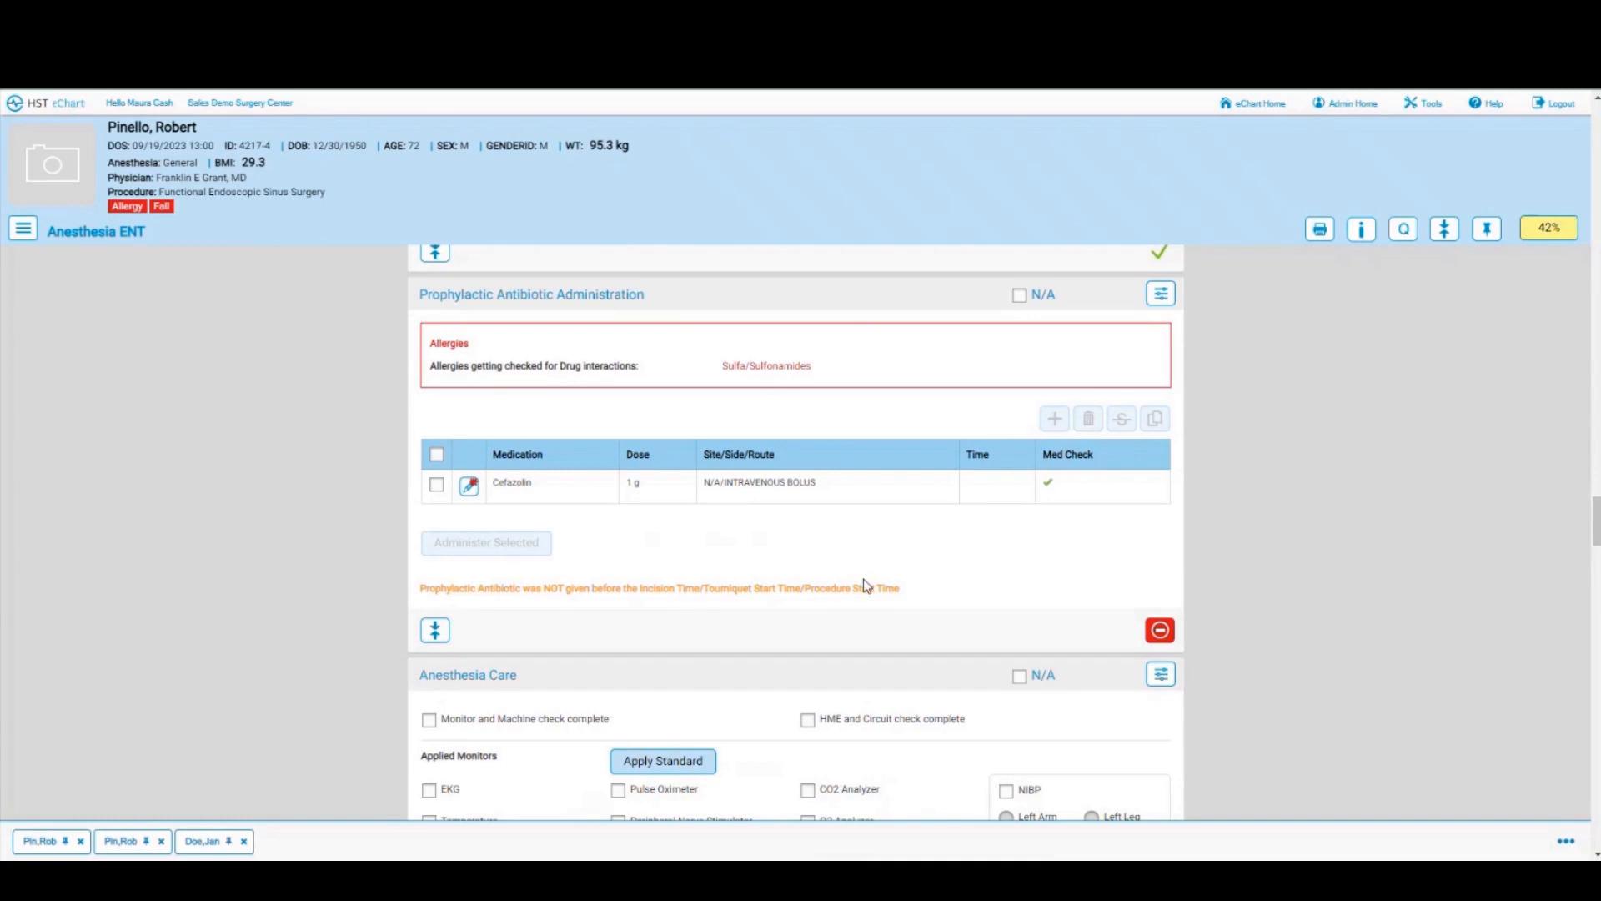
{"action": "scroll", "coordinate": [858, 582], "scroll_direction": "down", "scroll_amount": 4}
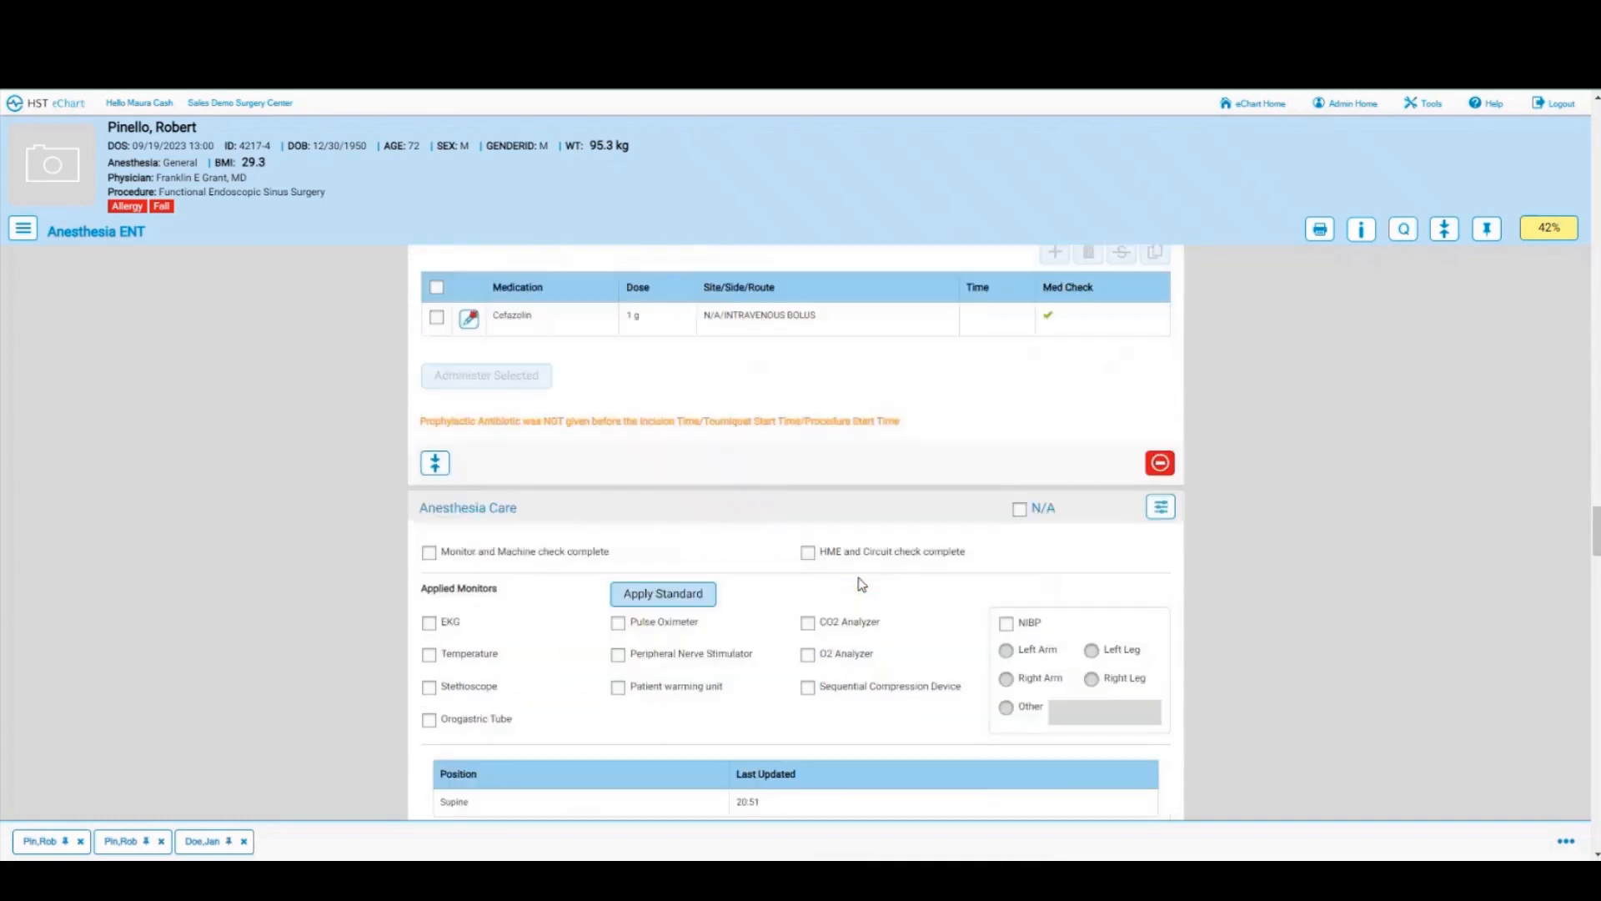
{"action": "left_click", "coordinate": [661, 441]}
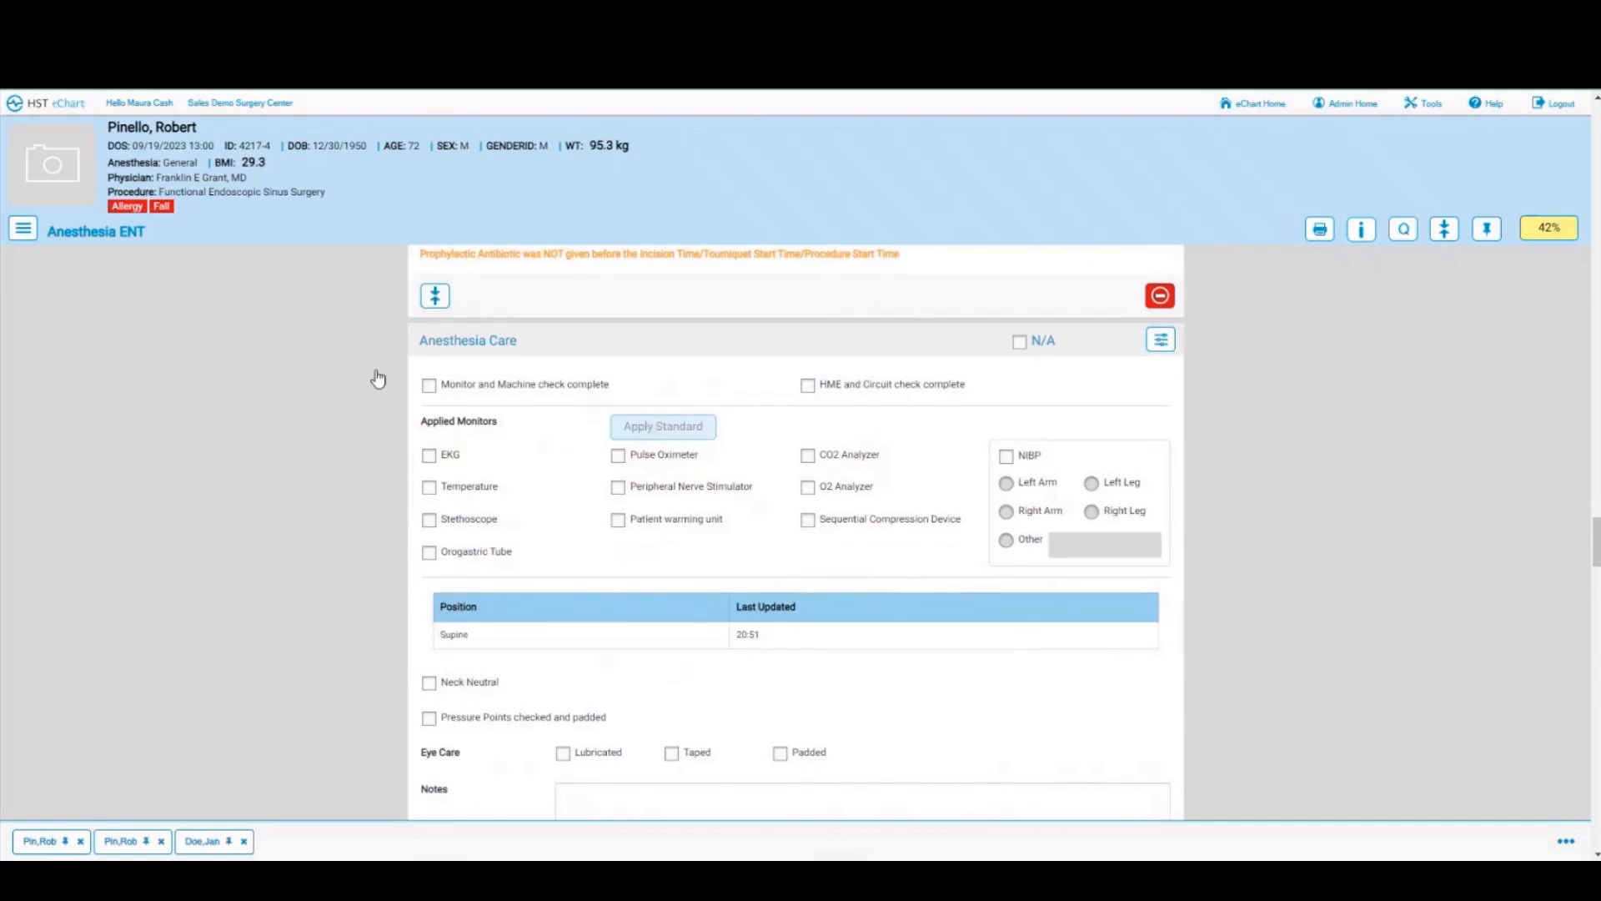
{"action": "left_click", "coordinate": [484, 390]}
{"action": "left_click", "coordinate": [840, 384]}
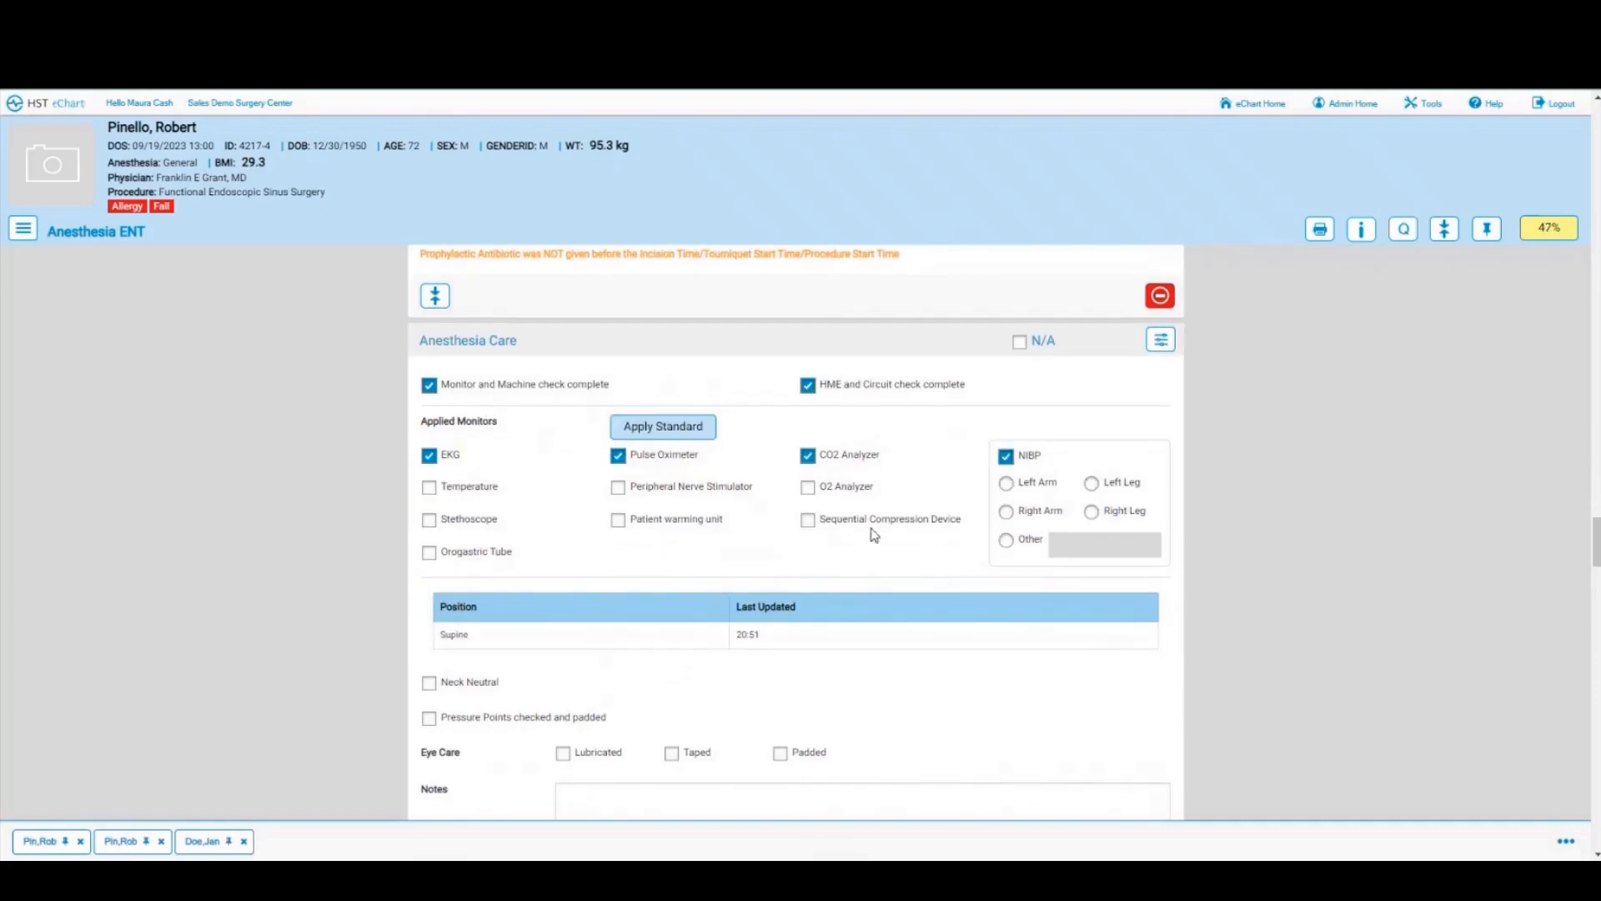
Step: Record neck neutral, pressure points padded, and eyes lubricated, taped and padded
{"action": "scroll", "coordinate": [874, 534], "scroll_direction": "down", "scroll_amount": 2}
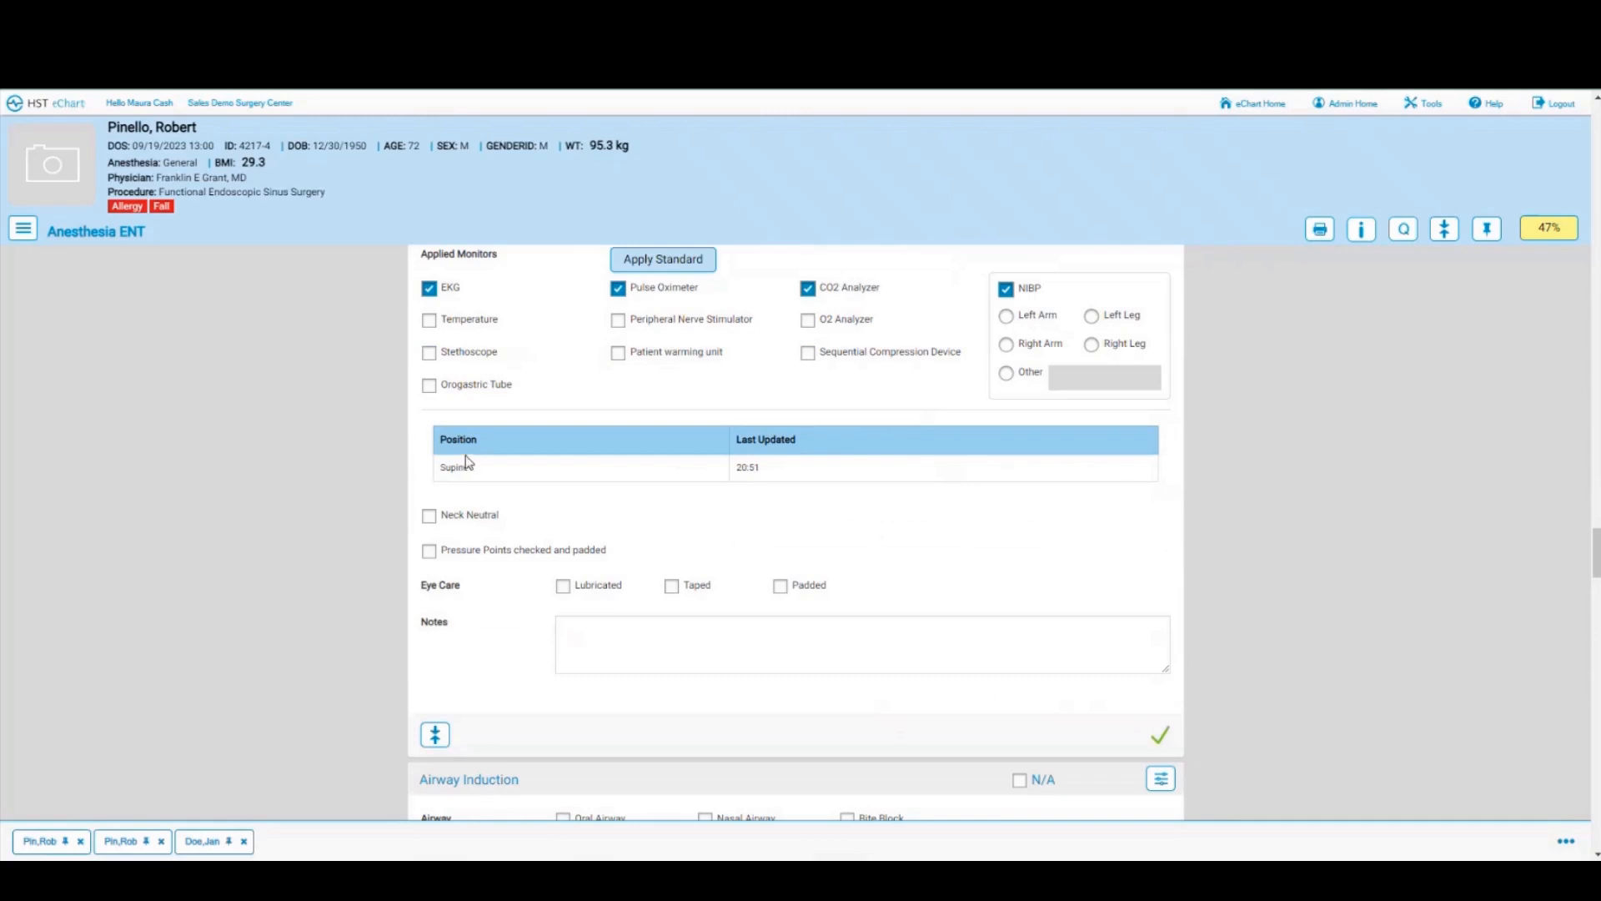
{"action": "left_click", "coordinate": [430, 516]}
{"action": "left_click", "coordinate": [430, 551]}
{"action": "left_click", "coordinate": [563, 586]}
{"action": "left_click", "coordinate": [672, 586]}
{"action": "left_click", "coordinate": [780, 586]}
{"action": "scroll", "coordinate": [887, 589], "scroll_direction": "down", "scroll_amount": 4}
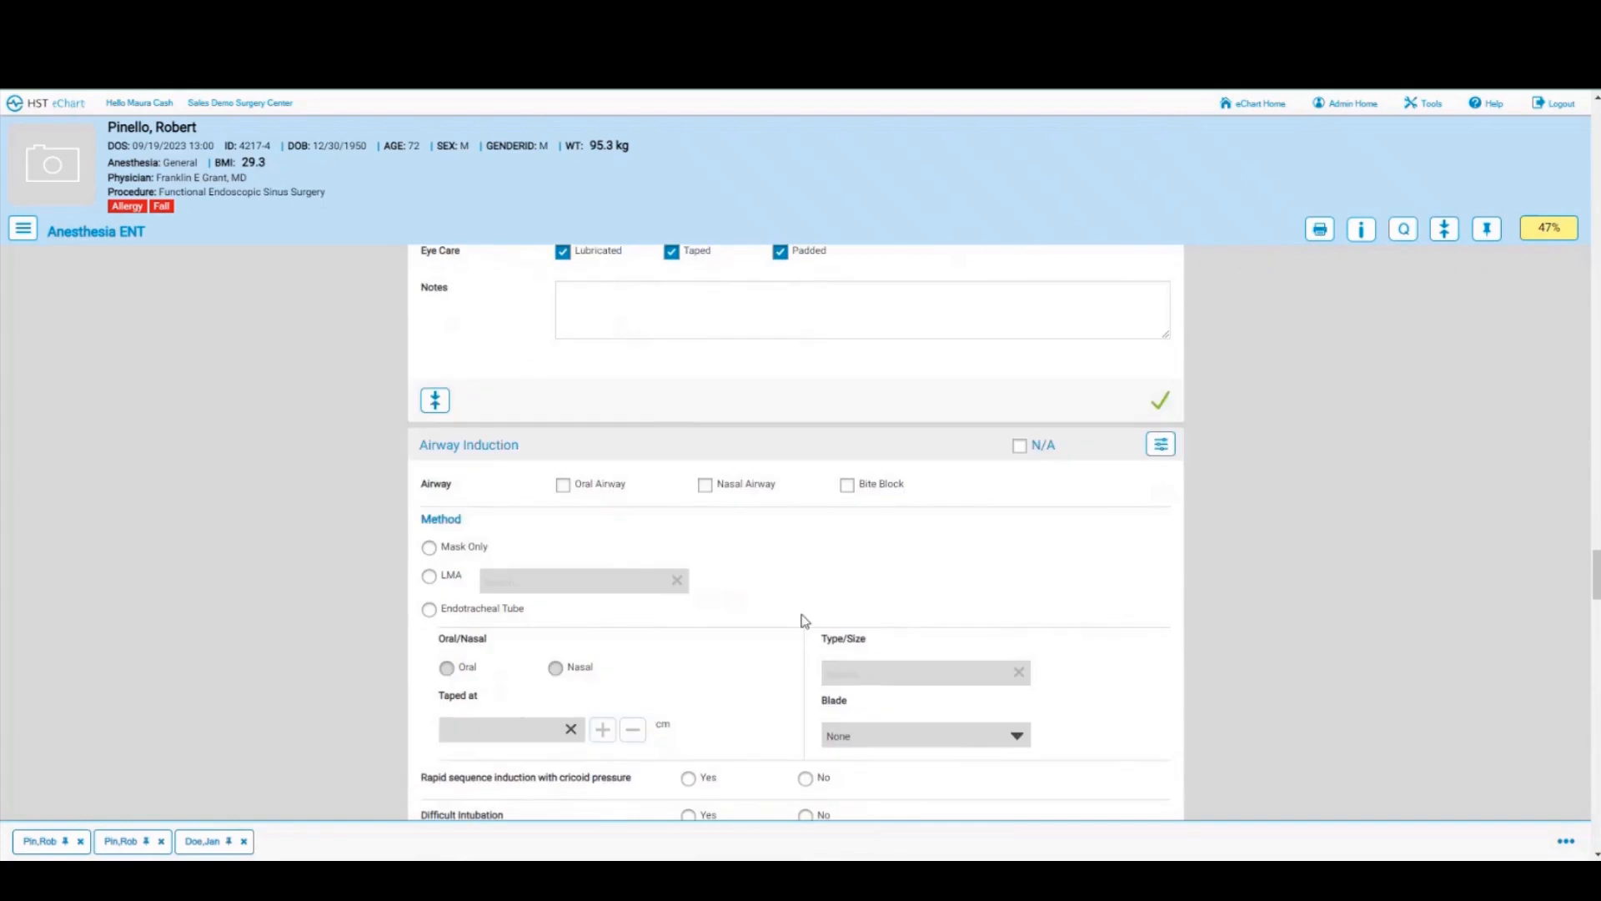
{"action": "scroll", "coordinate": [798, 622], "scroll_direction": "down", "scroll_amount": 1}
{"action": "scroll", "coordinate": [797, 622], "scroll_direction": "down", "scroll_amount": 7}
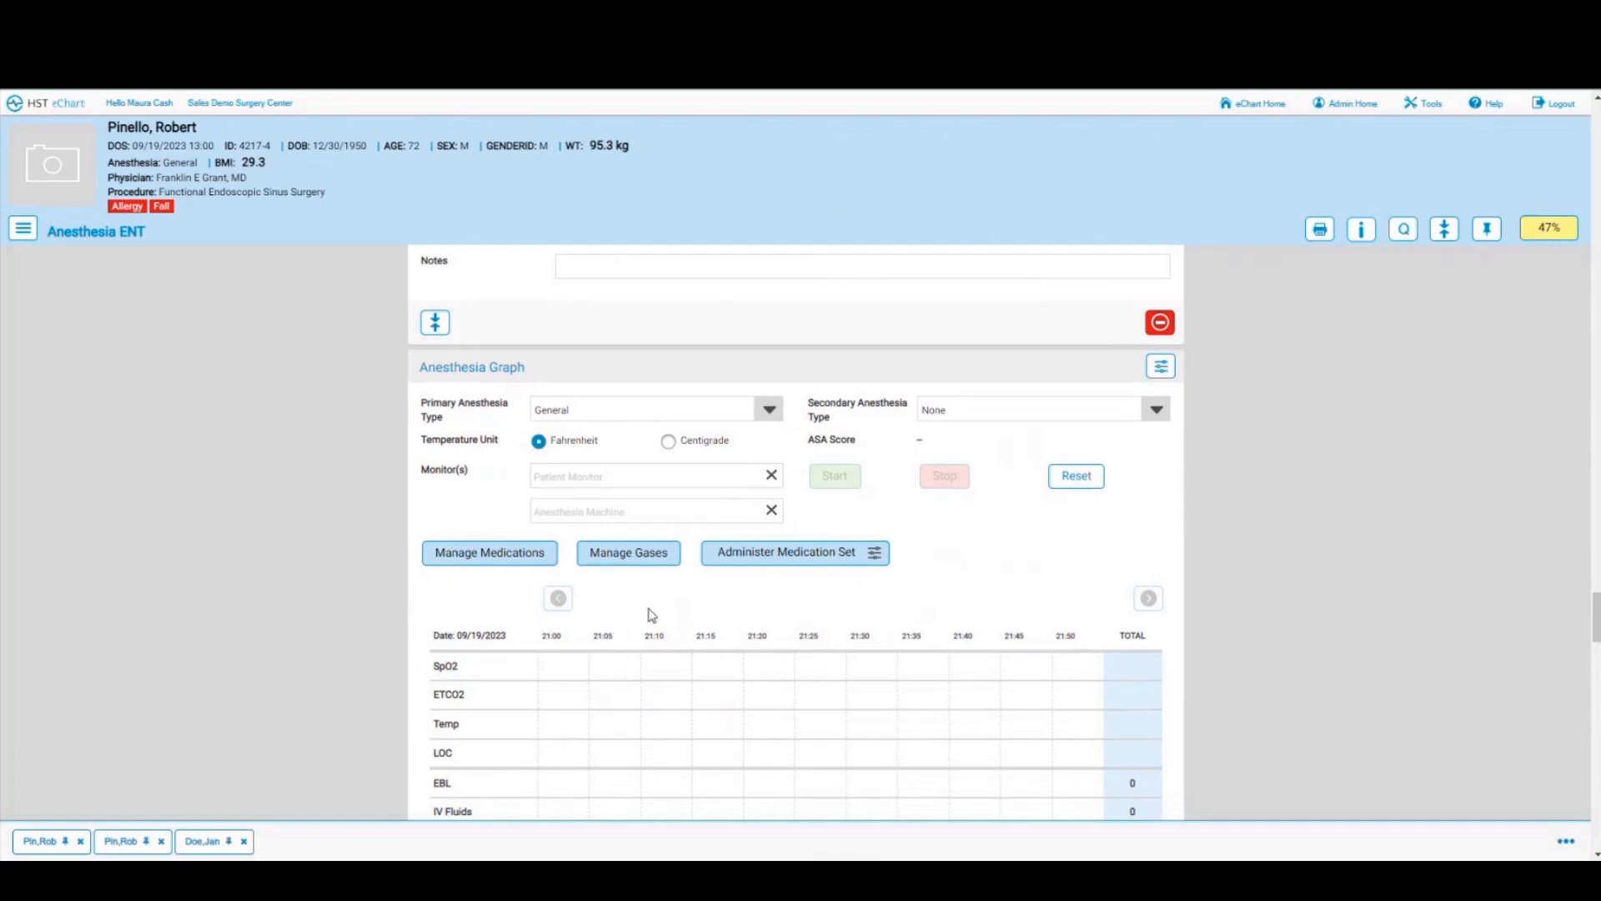
Step: Choose Air, ETSevoflurane, O2 and Sevoflurane as anesthesia graph gases
{"action": "left_click", "coordinate": [621, 567]}
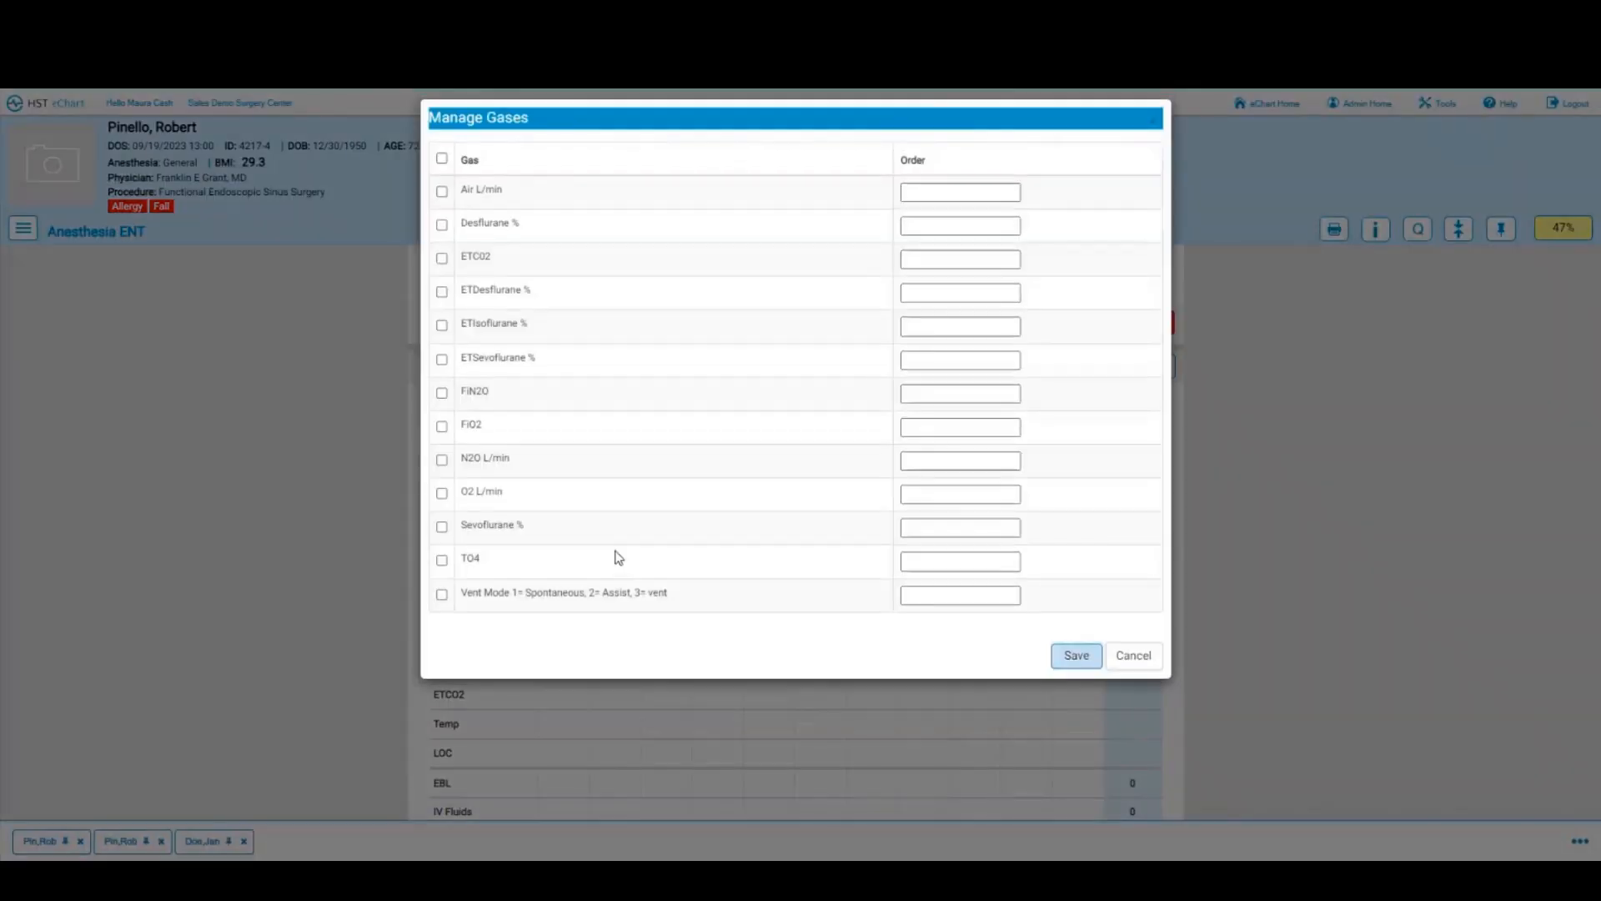
{"action": "left_click", "coordinate": [442, 191]}
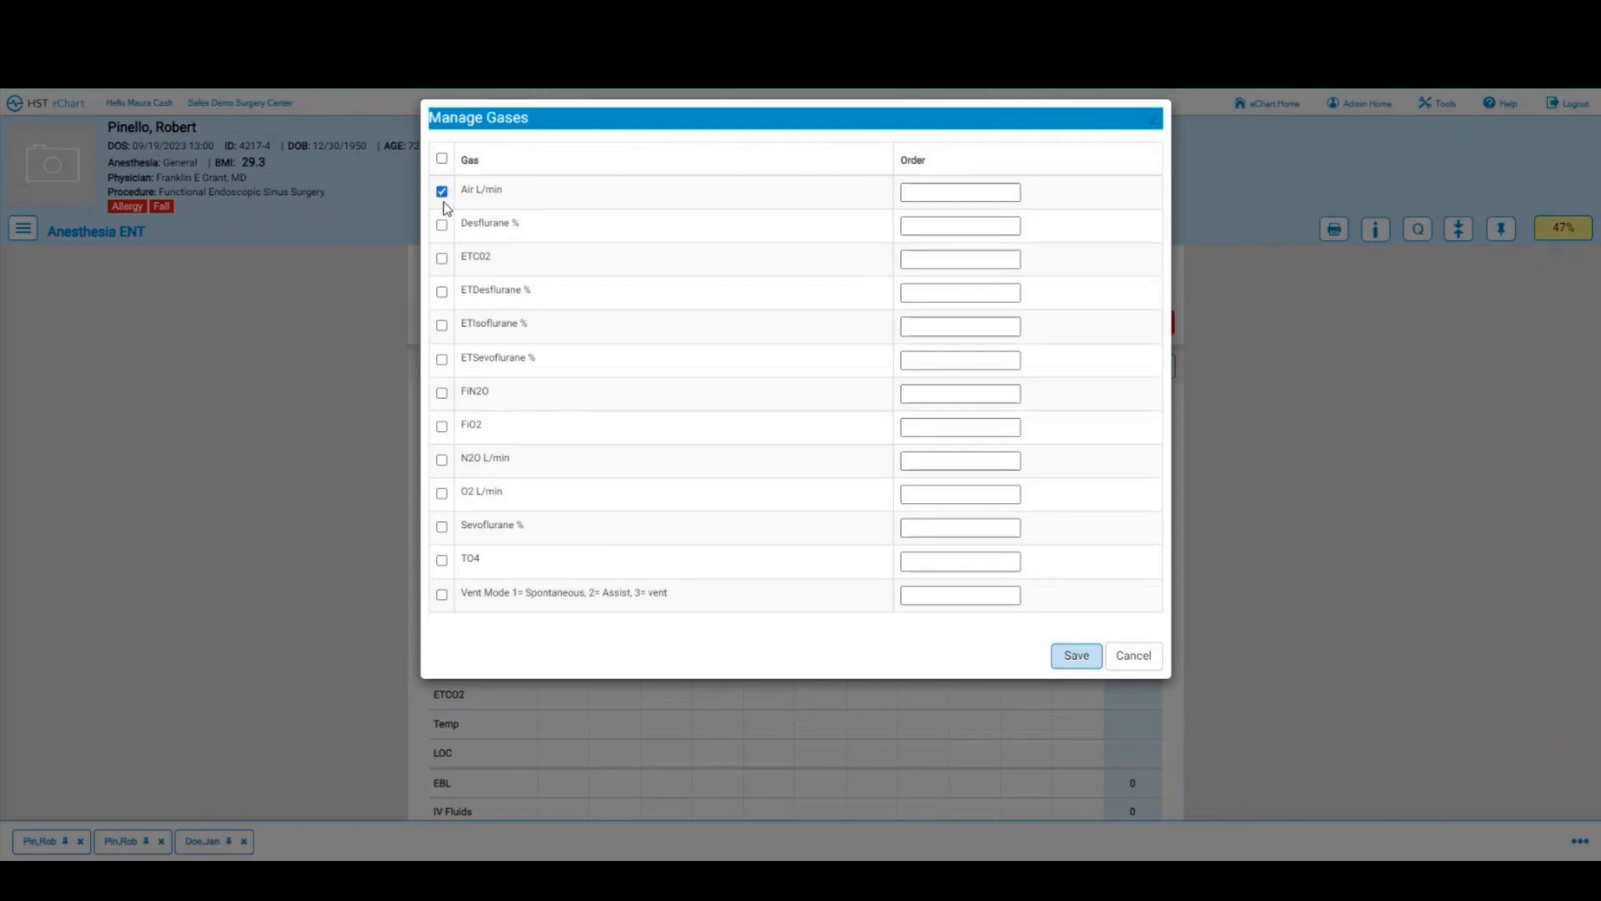
{"action": "left_click", "coordinate": [442, 360]}
{"action": "left_click", "coordinate": [442, 492]}
{"action": "left_click", "coordinate": [442, 527]}
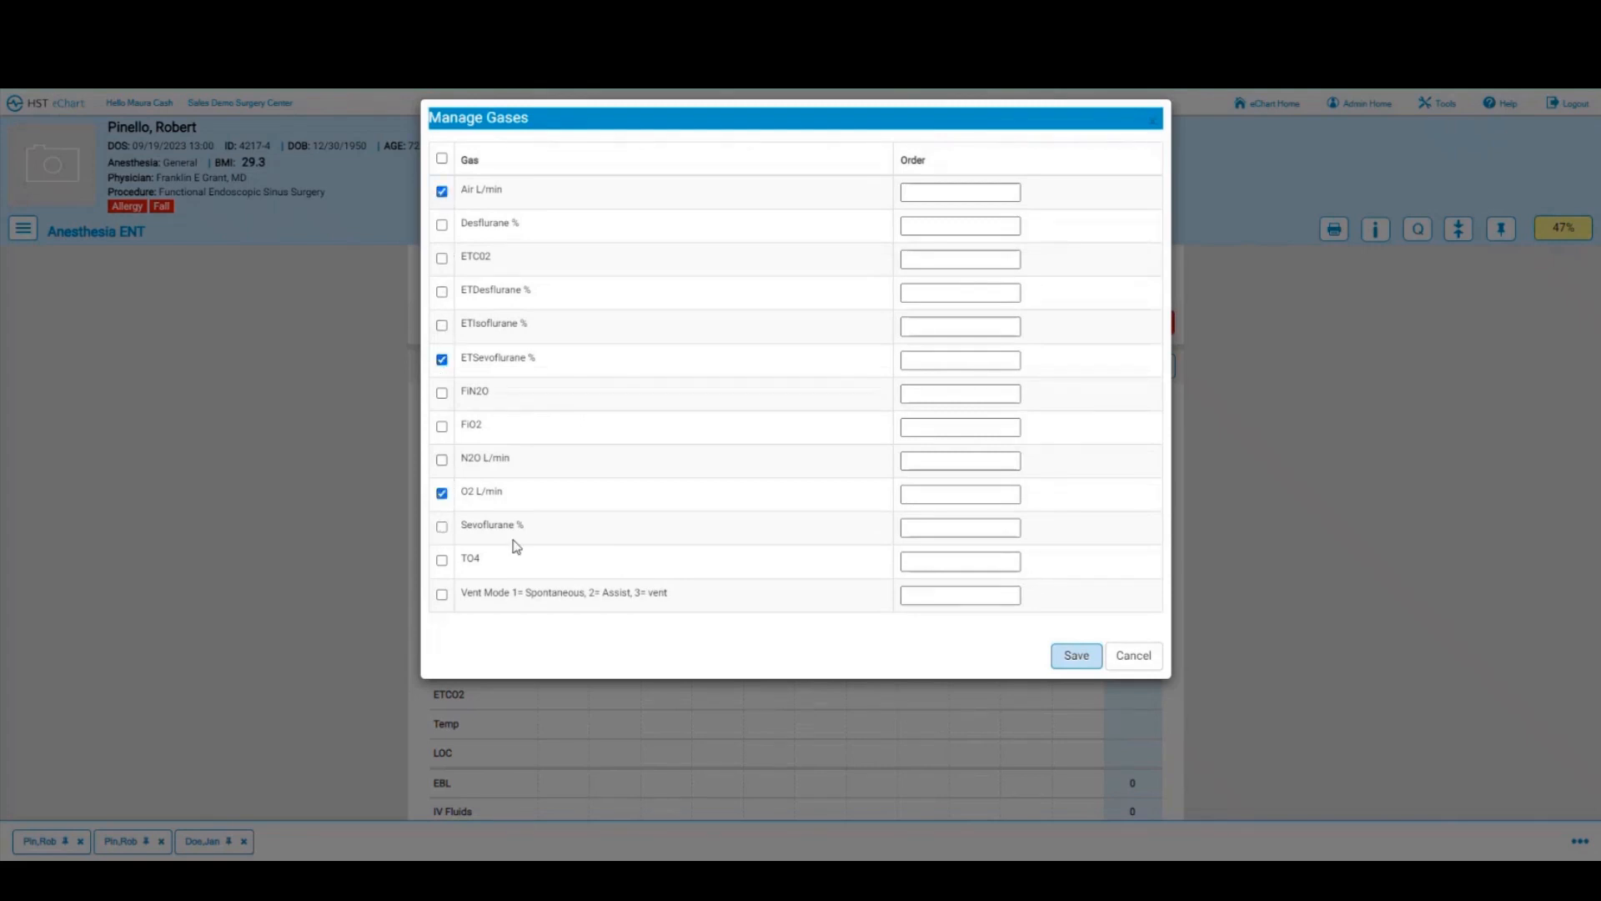
Step: Order the gases O2 1, Sevoflurane 2, ETSevoflurane 3, Air 4, and save
{"action": "left_click", "coordinate": [928, 492]}
{"action": "type", "text": "1"}
{"action": "left_click", "coordinate": [919, 526]}
{"action": "type", "text": "2"}
{"action": "left_click", "coordinate": [916, 361]}
{"action": "type", "text": "3"}
{"action": "left_click", "coordinate": [916, 193]}
{"action": "type", "text": "4"}
{"action": "left_click", "coordinate": [1061, 659]}
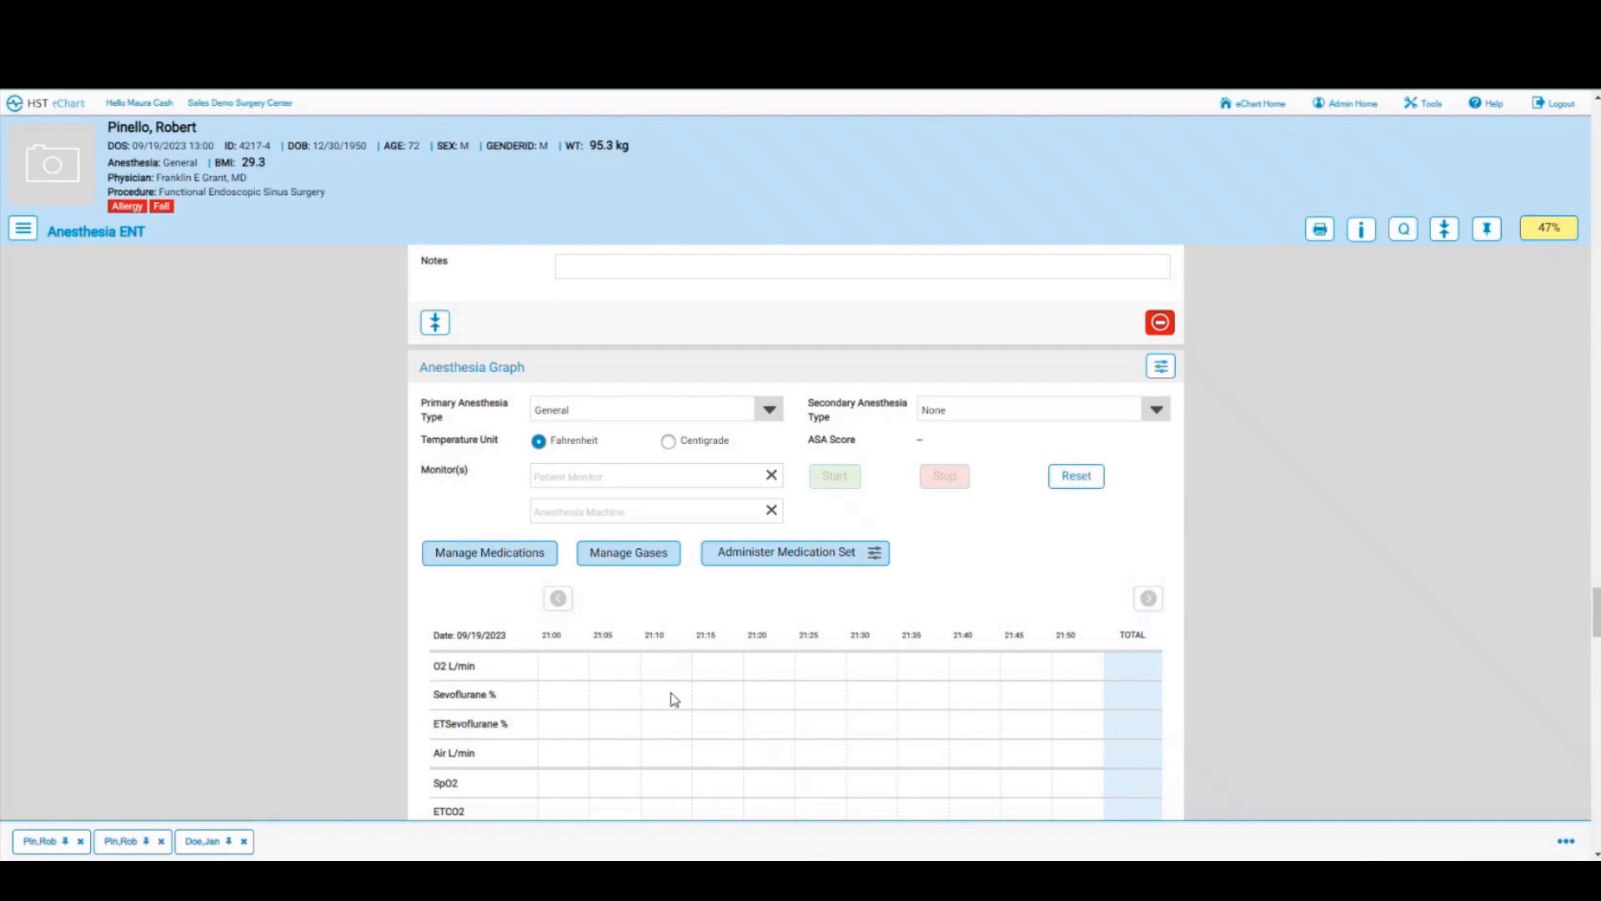
{"action": "scroll", "coordinate": [678, 699], "scroll_direction": "down", "scroll_amount": 1}
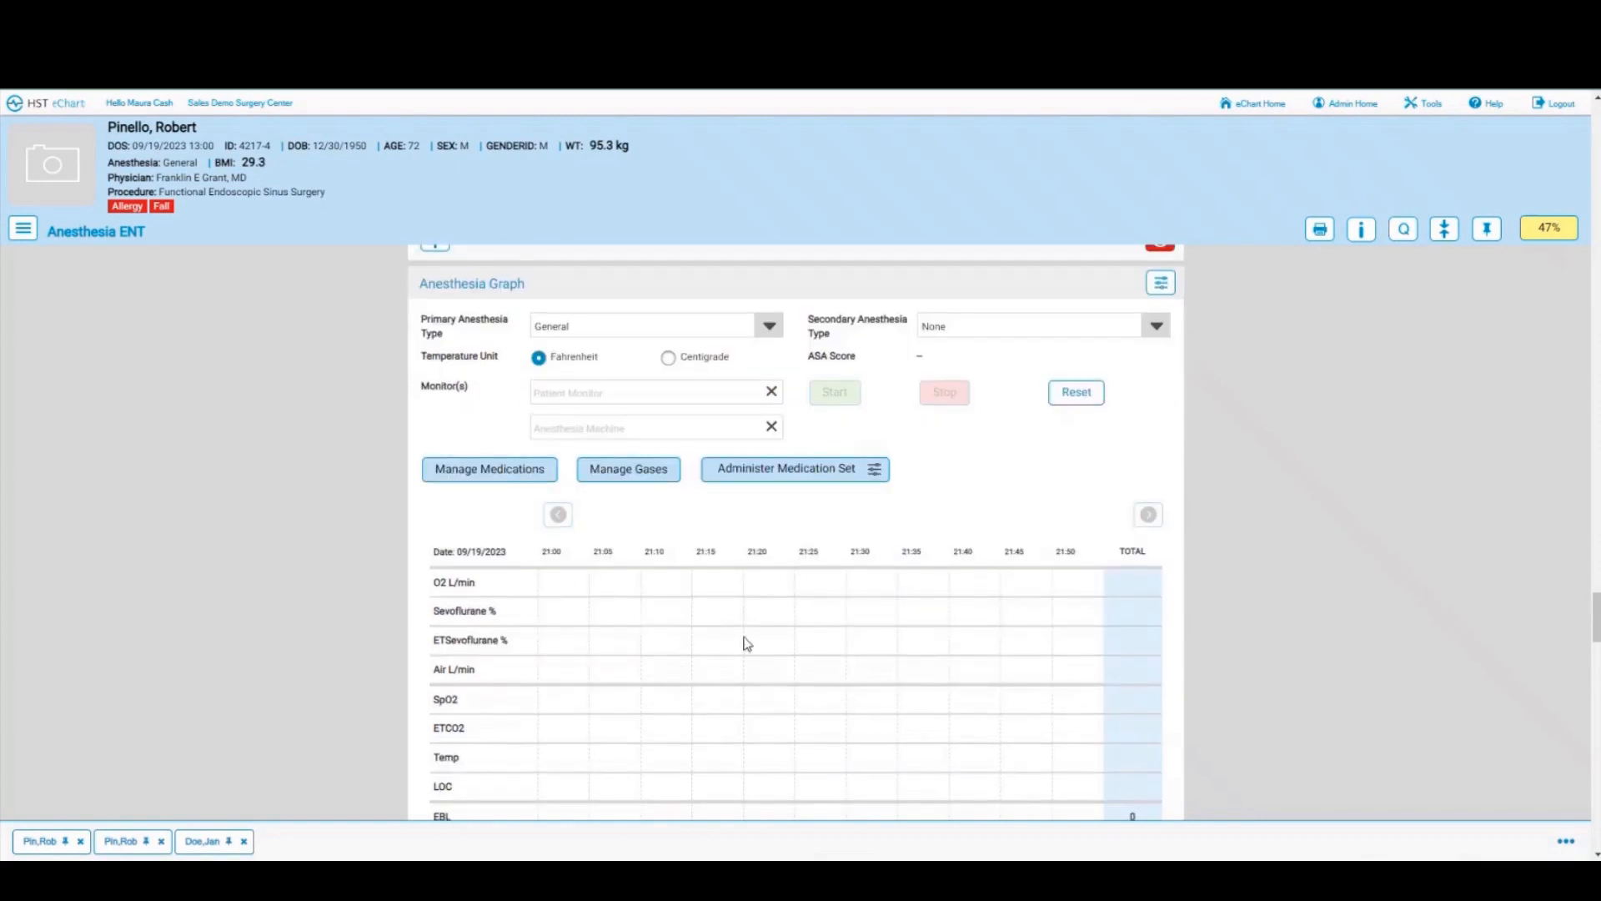
Step: Add Fentanyl mcg, Lidocaine mg, Midazolam (Versed), Propofol Bolus (mg) and Propofol Infusion rows to the graph
{"action": "left_click", "coordinate": [460, 473]}
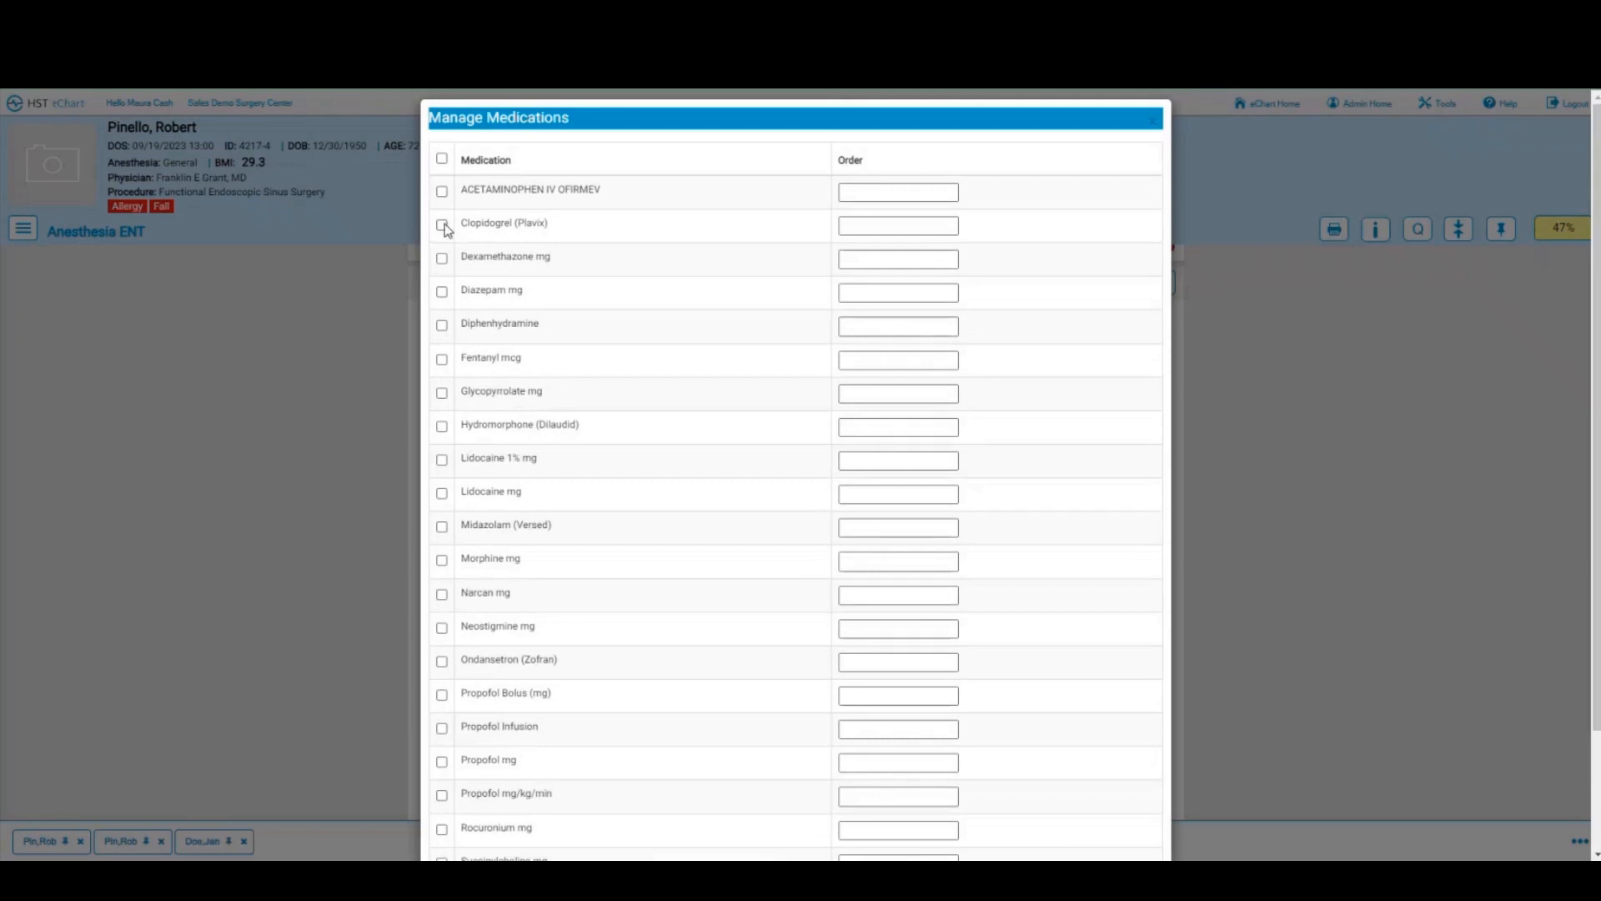
{"action": "left_click", "coordinate": [442, 362]}
{"action": "left_click", "coordinate": [442, 461]}
{"action": "left_click", "coordinate": [442, 494]}
{"action": "left_click", "coordinate": [442, 526]}
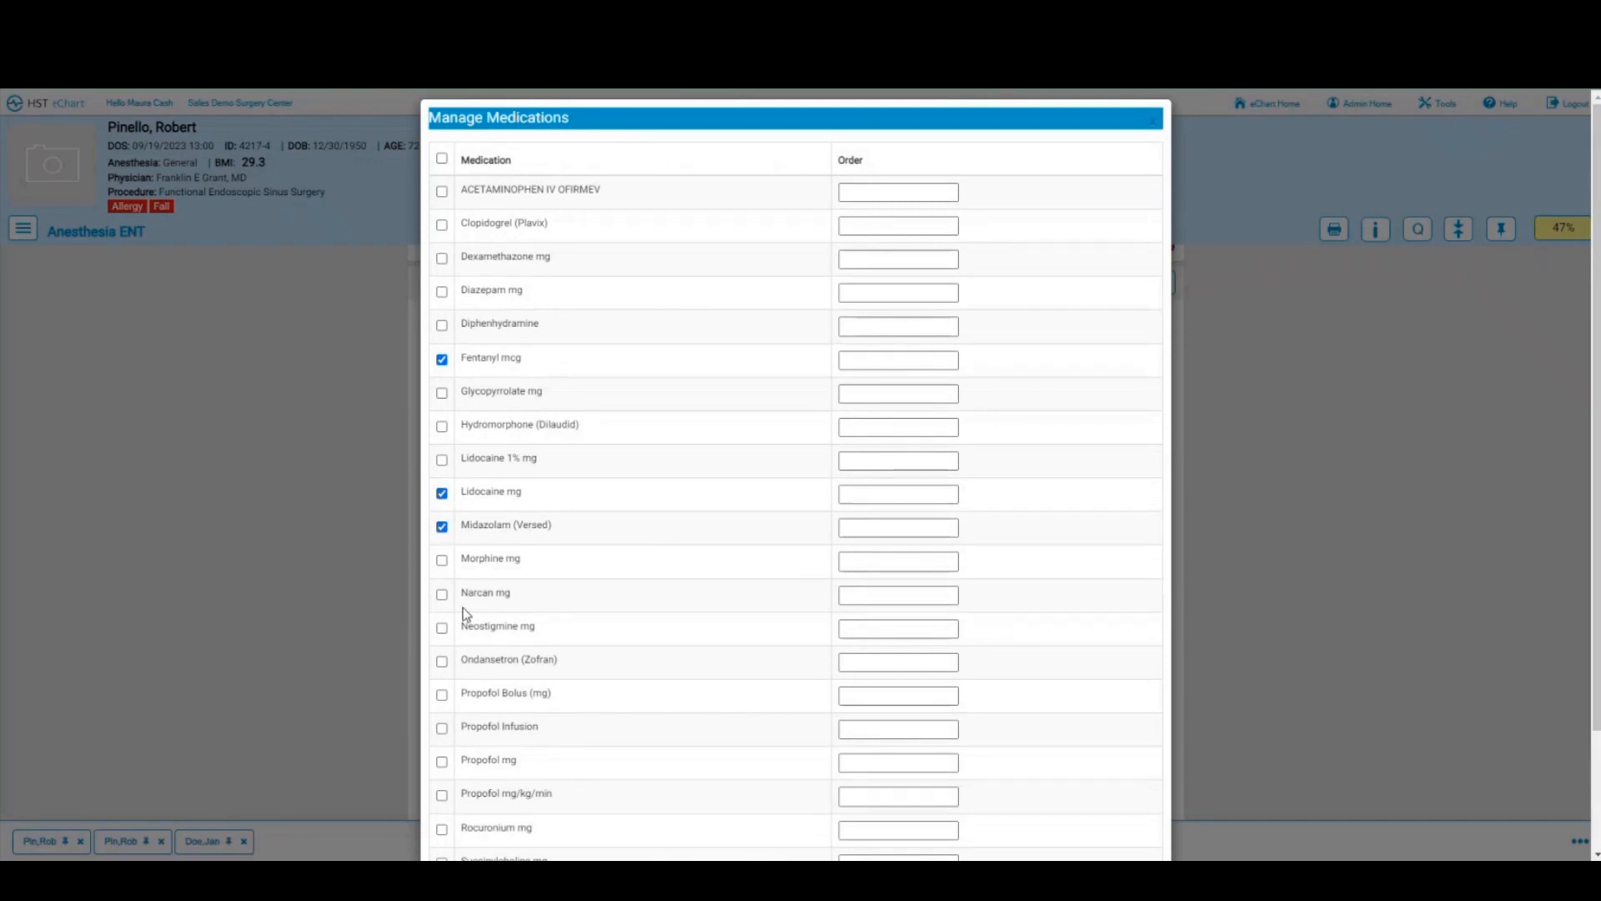
{"action": "left_click", "coordinate": [443, 697]}
{"action": "left_click", "coordinate": [441, 728]}
{"action": "scroll", "coordinate": [398, 718], "scroll_direction": "down", "scroll_amount": 2}
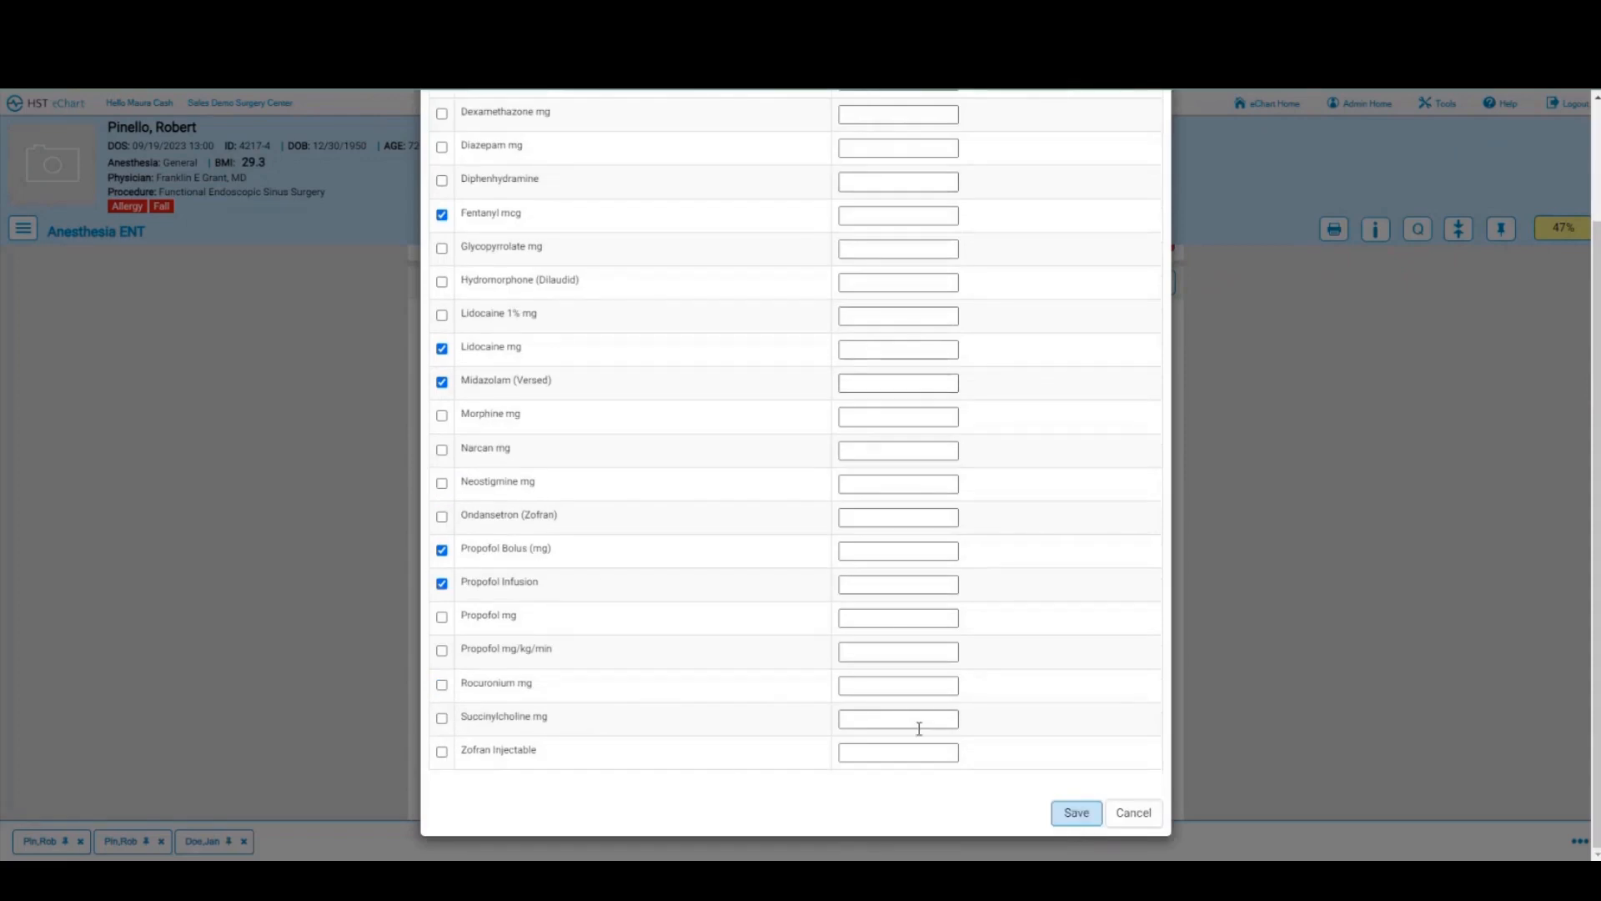
{"action": "left_click", "coordinate": [1080, 816]}
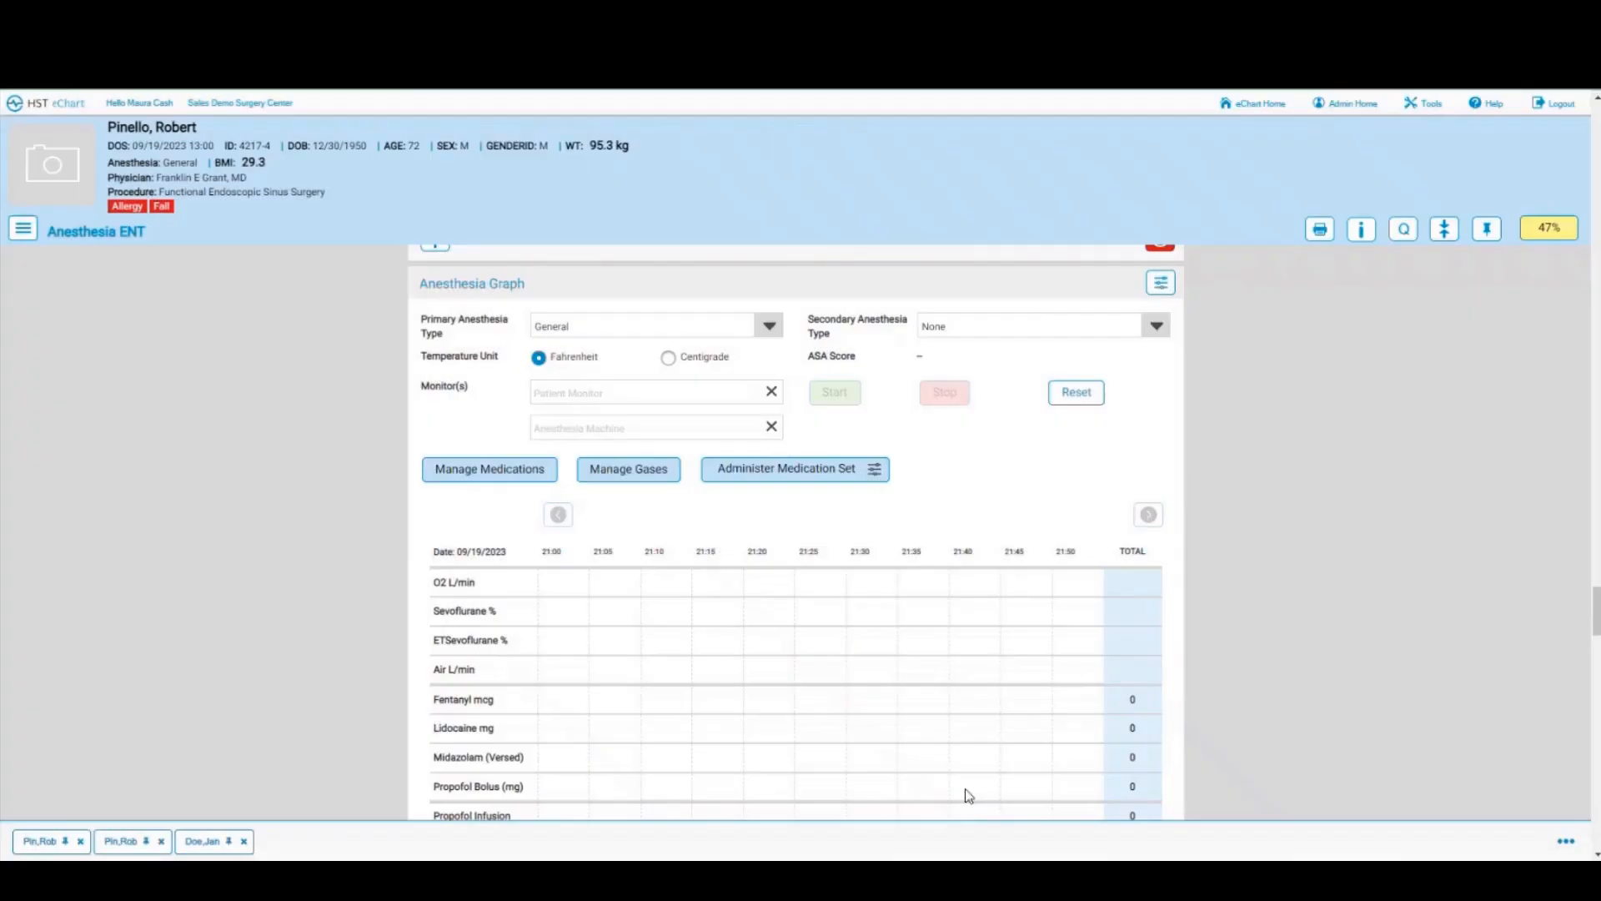
Step: Administer the saved Induction Set: lidocaine 5, propofol 5, succinylcholine 1
{"action": "scroll", "coordinate": [484, 592], "scroll_direction": "down", "scroll_amount": 2}
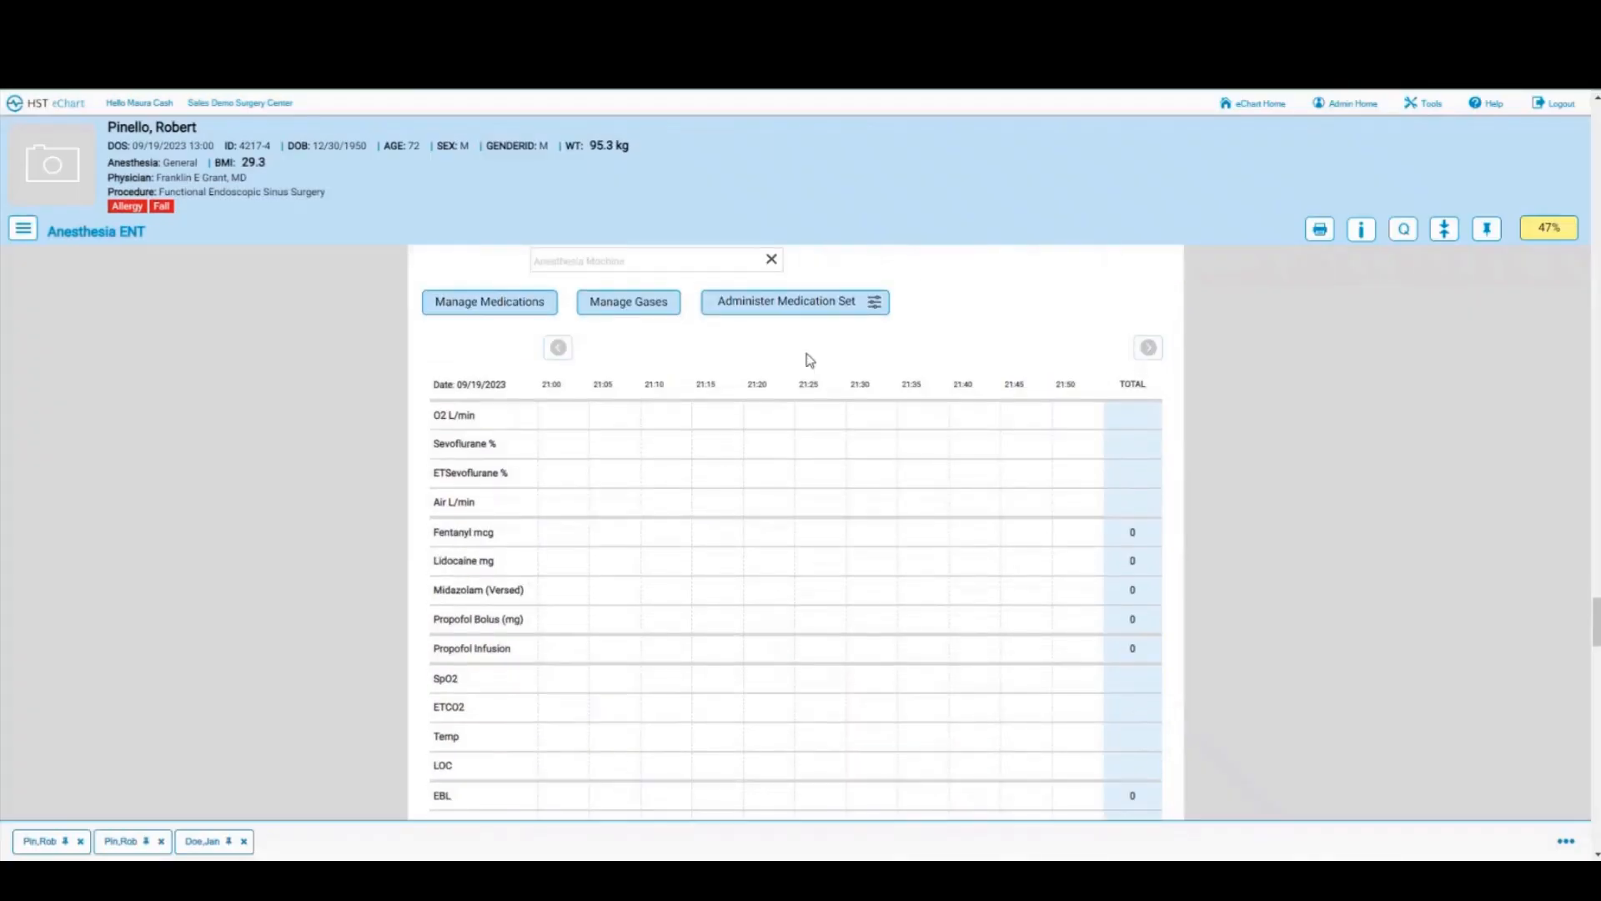
{"action": "left_click", "coordinate": [790, 309]}
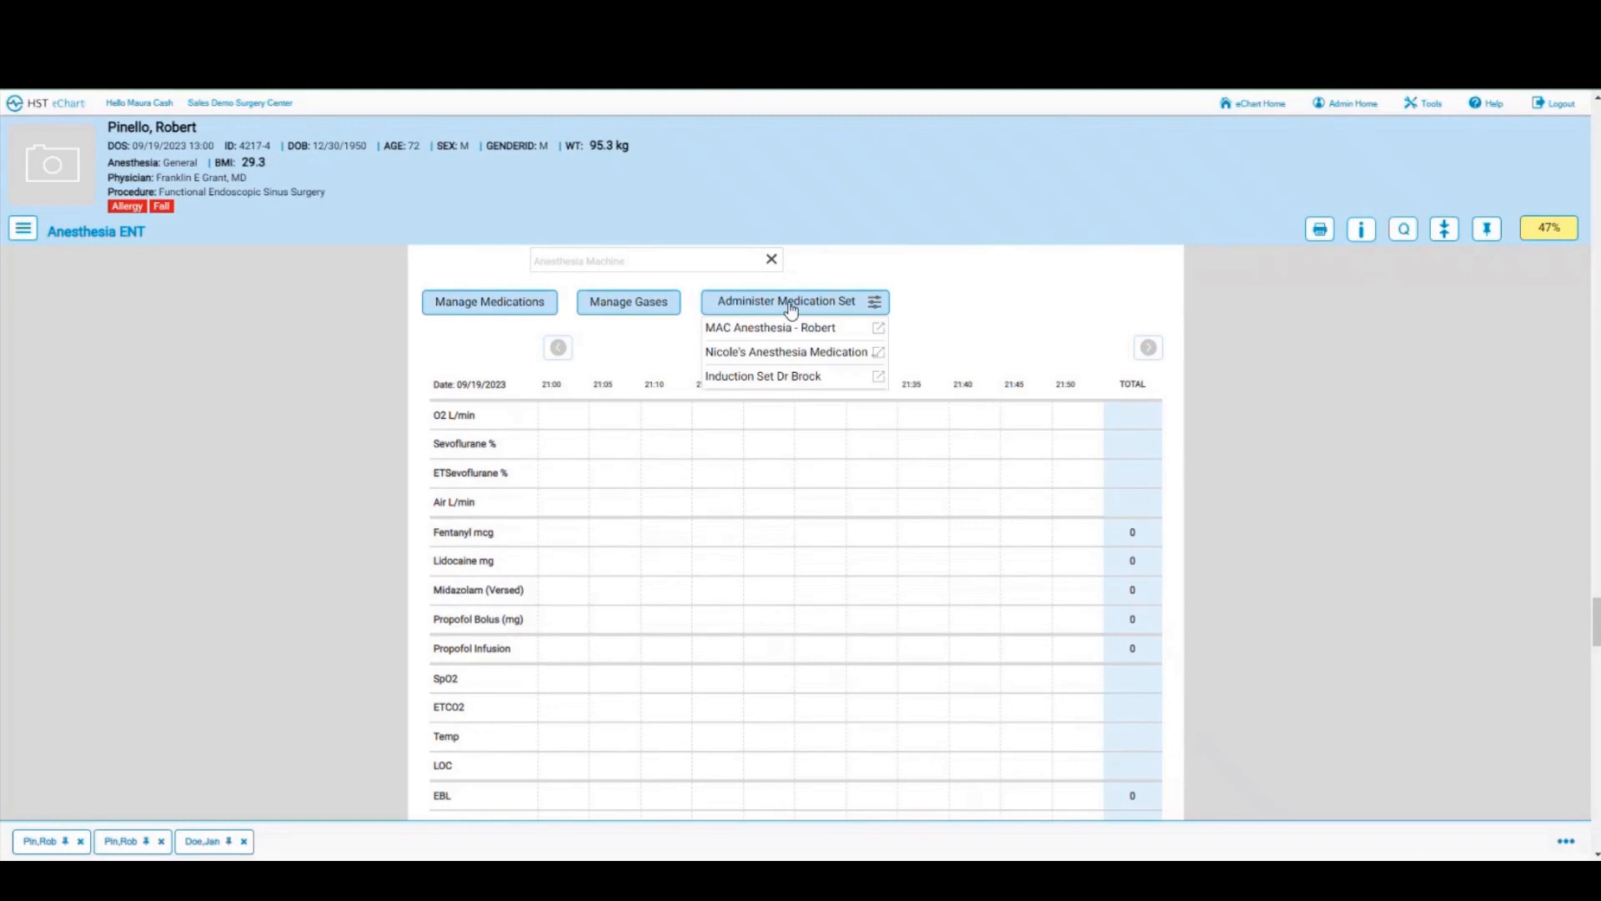
{"action": "left_click", "coordinate": [751, 380]}
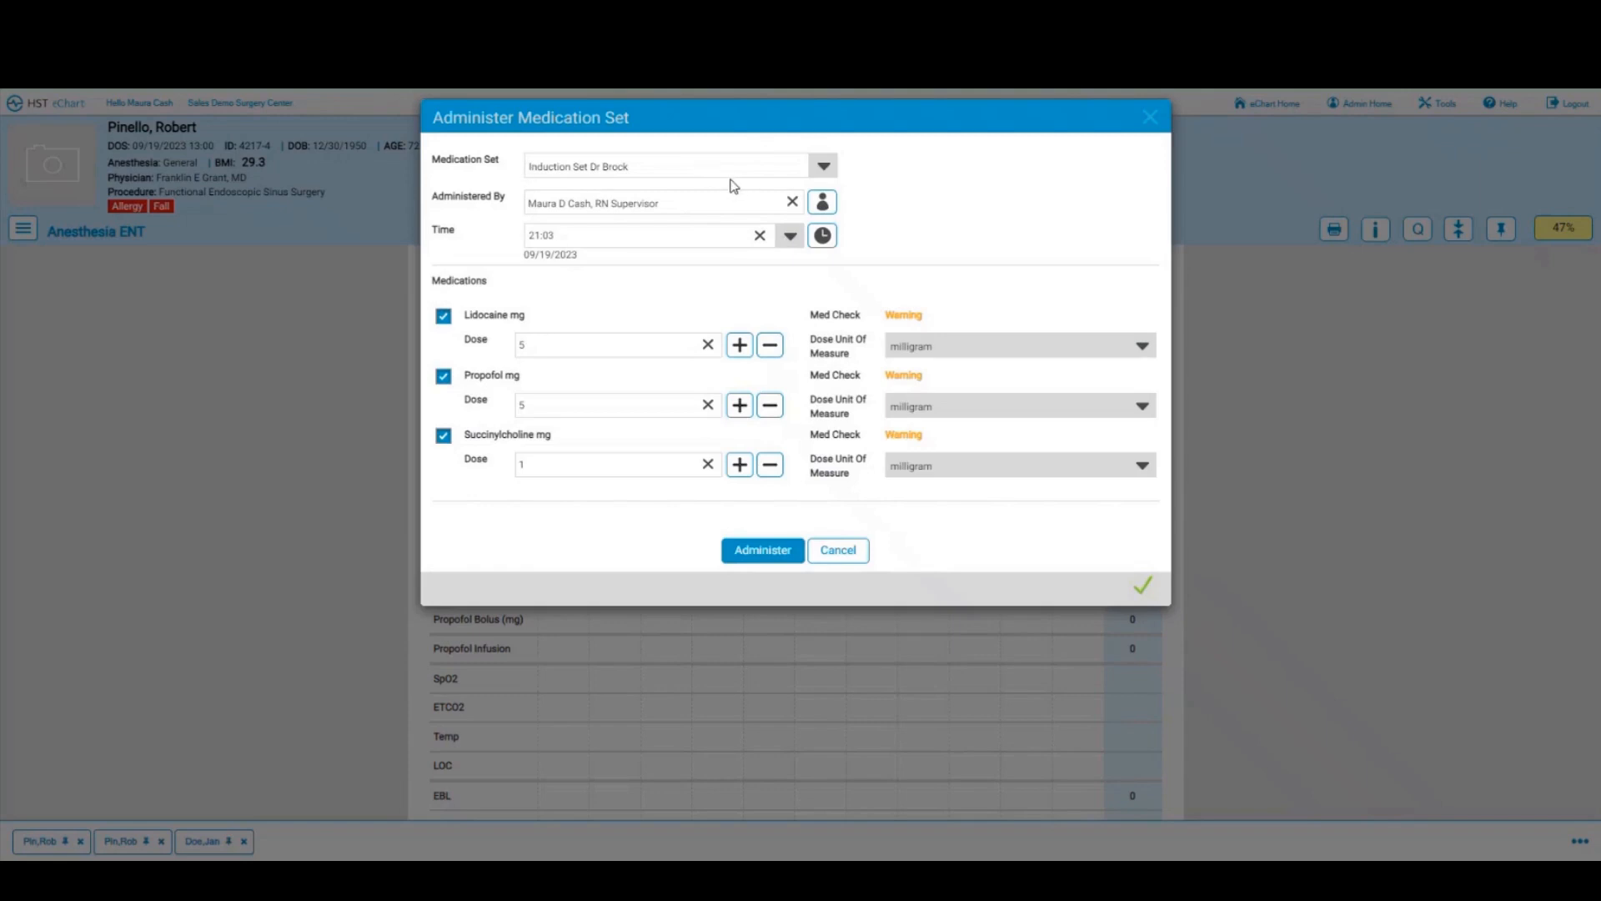
{"action": "left_click", "coordinate": [768, 552]}
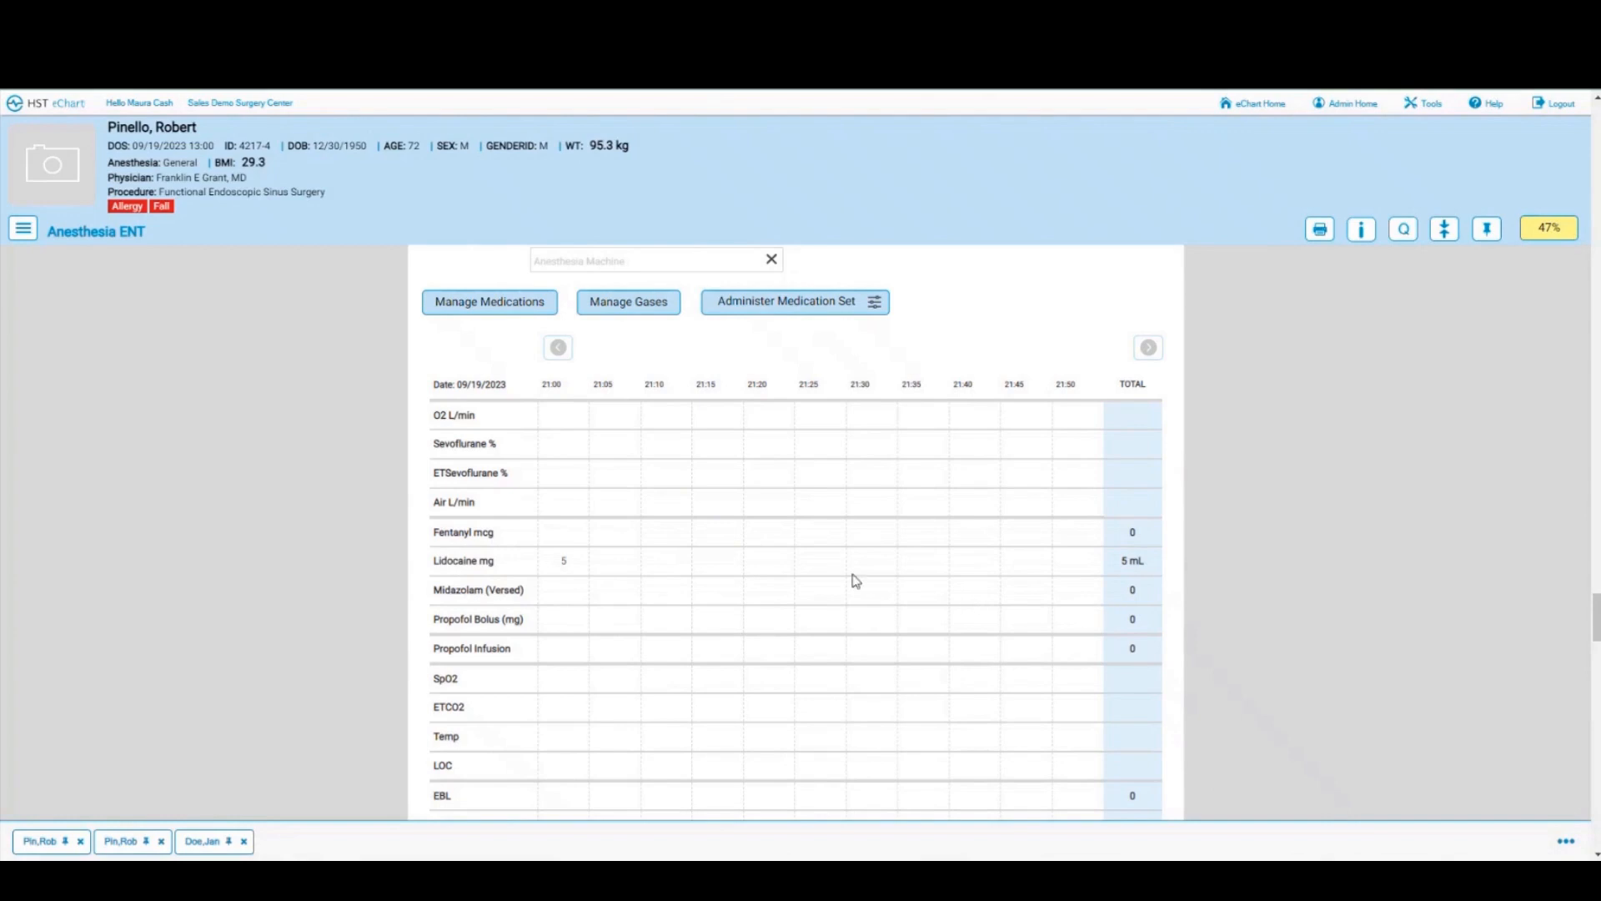
{"action": "scroll", "coordinate": [855, 581], "scroll_direction": "down", "scroll_amount": 4}
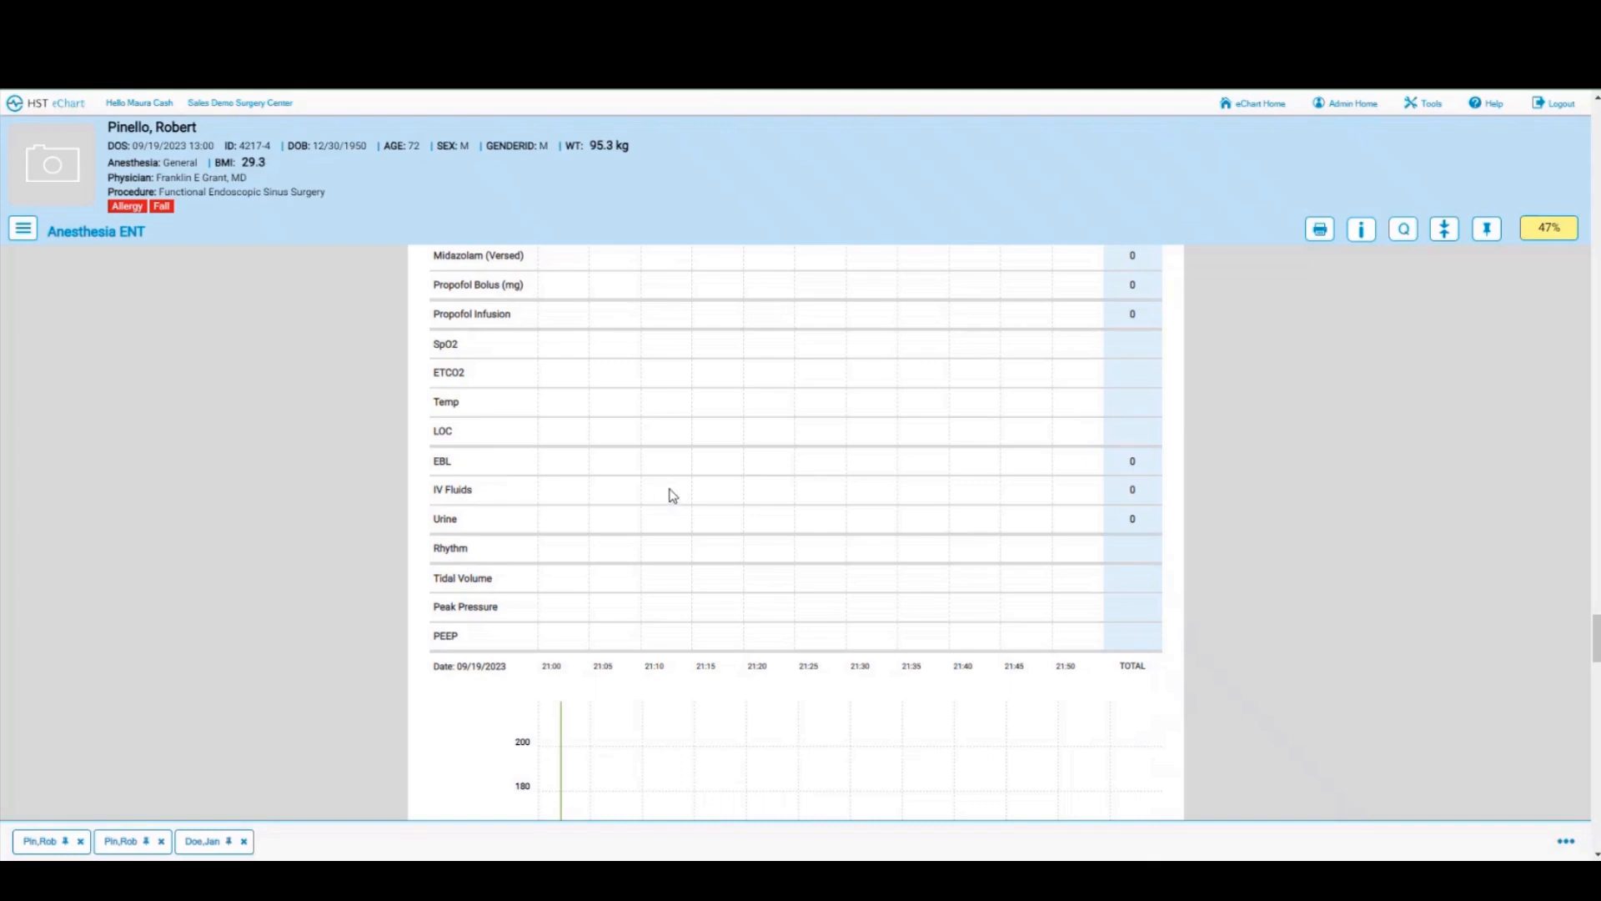
Step: Log 350 ml of Normal Saline in the 21:05 IV Fluids cell
{"action": "left_click", "coordinate": [614, 494]}
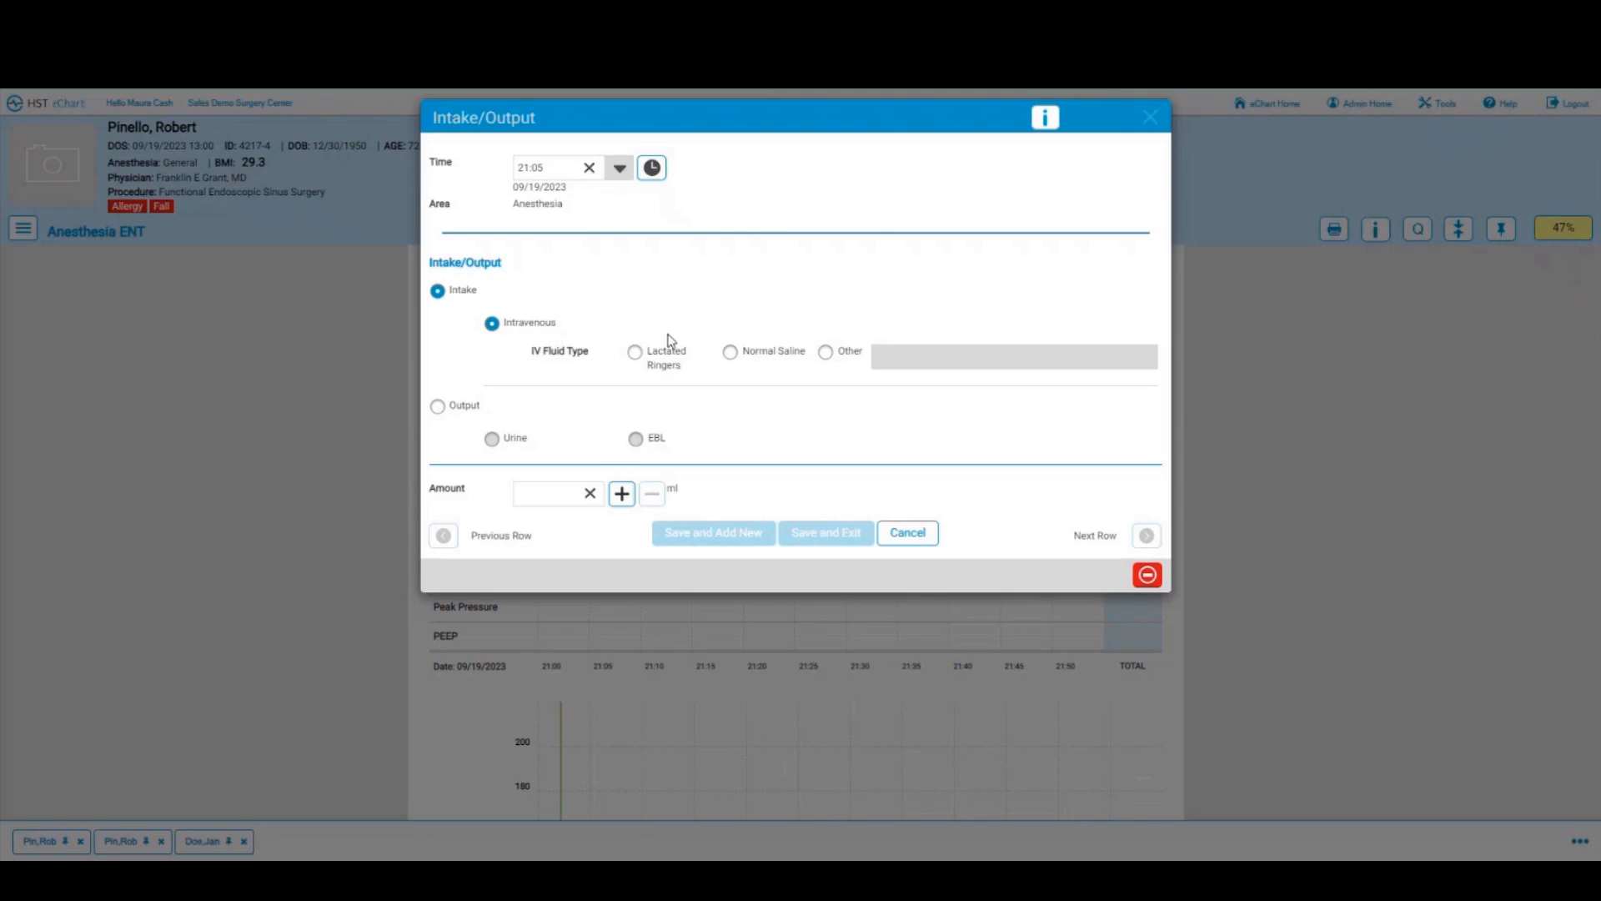
{"action": "left_click", "coordinate": [730, 352]}
{"action": "type", "text": "350"}
{"action": "left_click", "coordinate": [825, 534]}
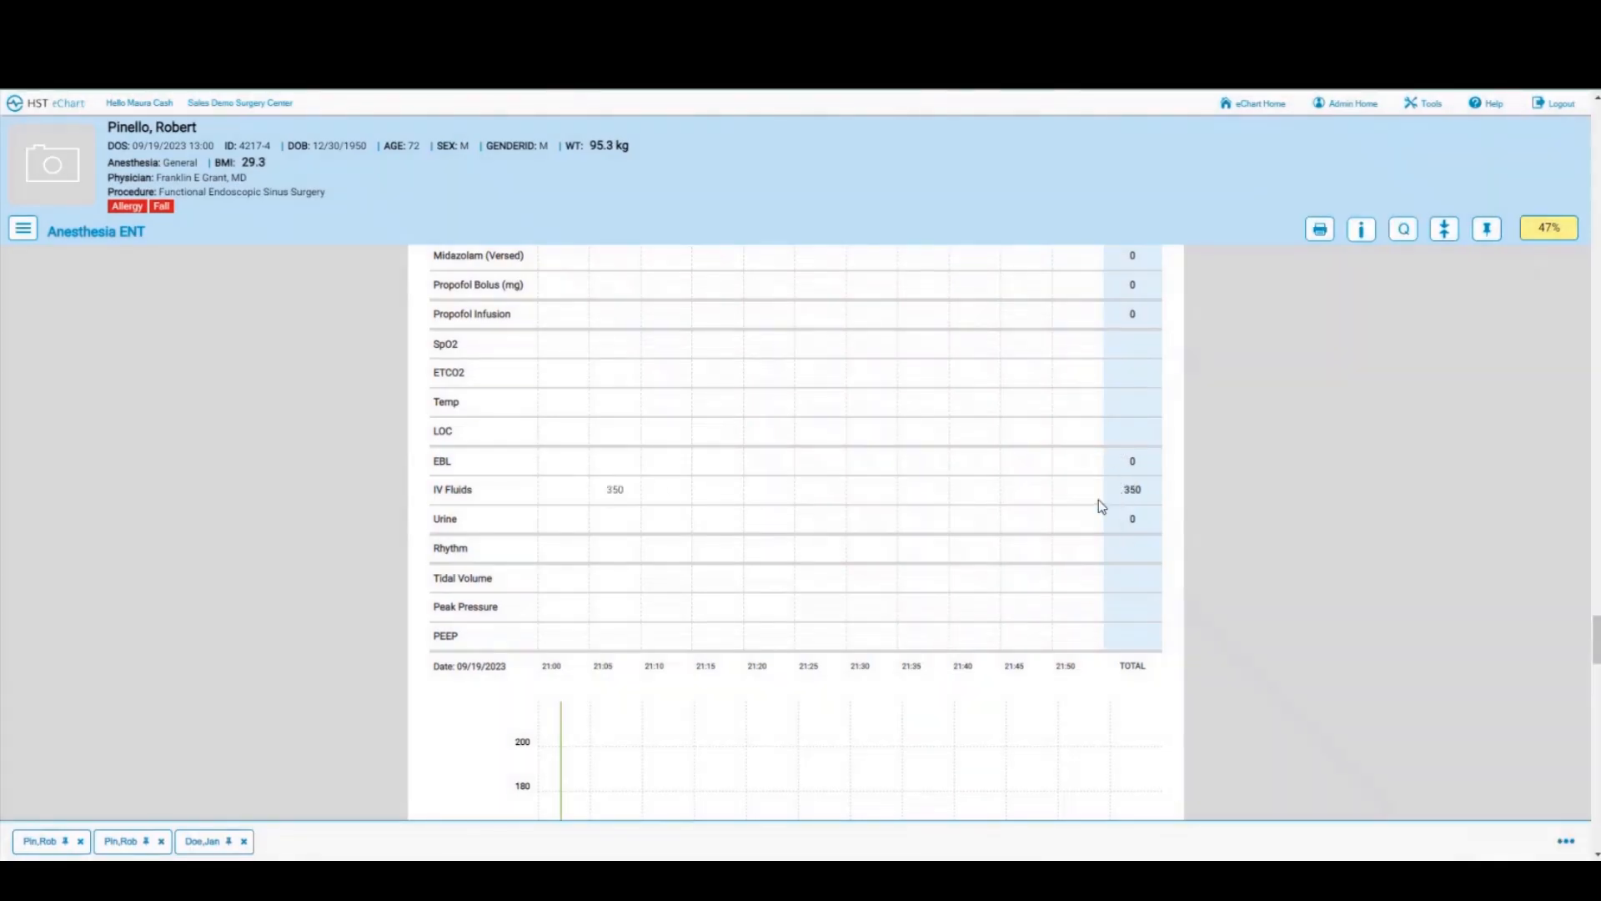
{"action": "scroll", "coordinate": [915, 534], "scroll_direction": "down", "scroll_amount": 5}
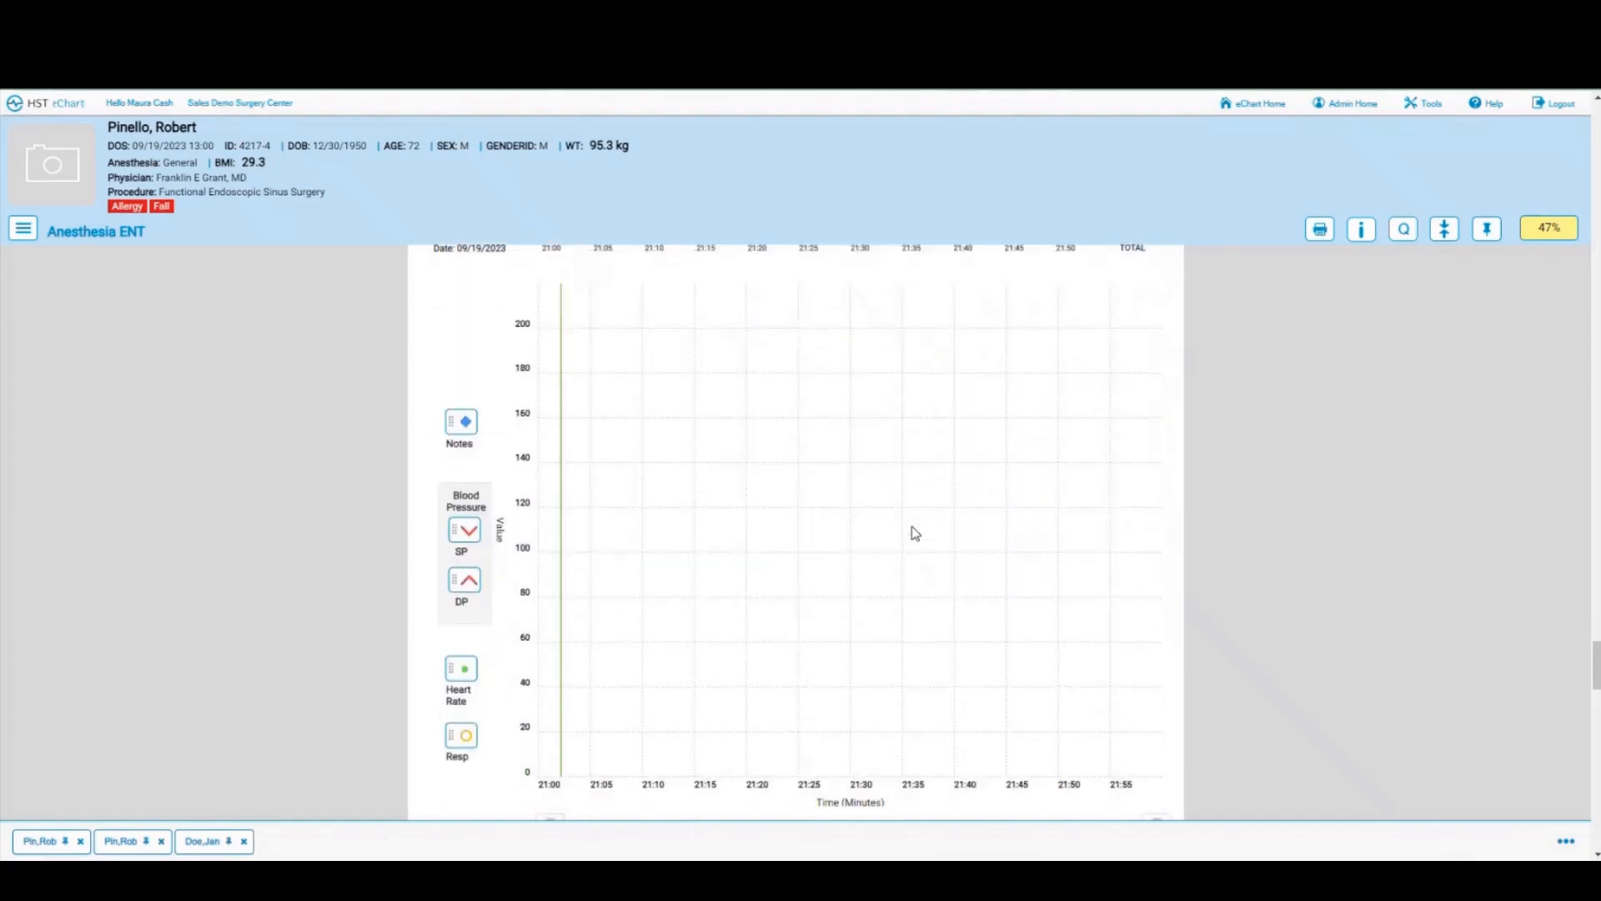
Step: Plot 21:00 vitals: systolic about 120, diastolic about 90, heart rate about 65, respiration about 20
{"action": "left_click_drag", "start_coordinate": [465, 530], "coordinate": [541, 503]}
{"action": "left_click_drag", "start_coordinate": [464, 579], "coordinate": [539, 564]}
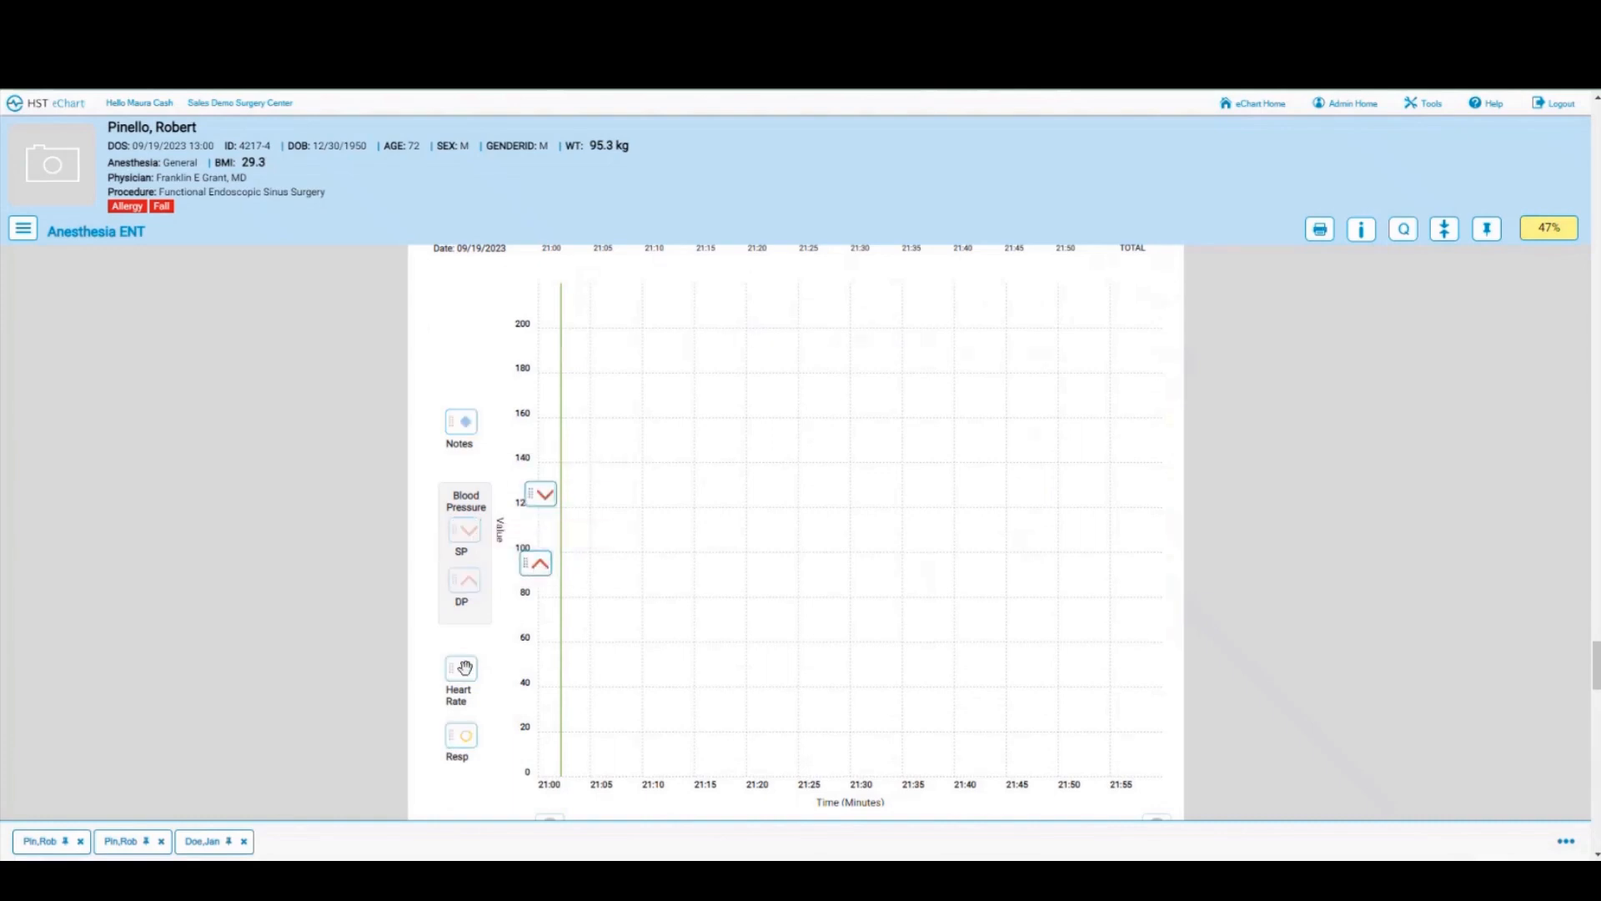
{"action": "left_click_drag", "start_coordinate": [463, 671], "coordinate": [549, 629]}
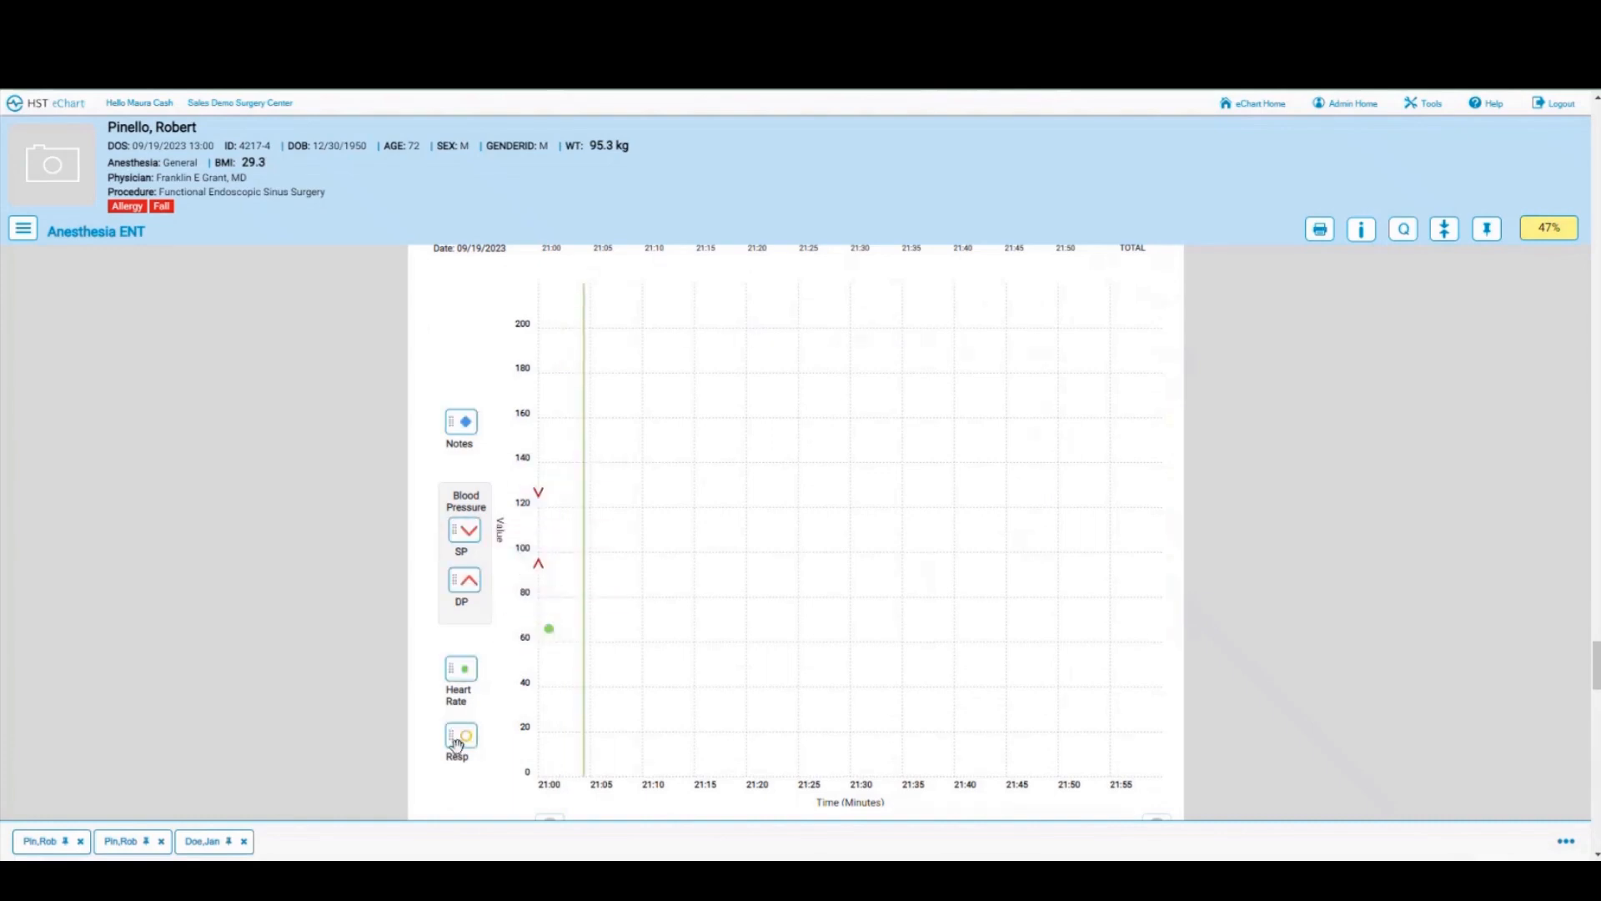
{"action": "left_click_drag", "start_coordinate": [464, 736], "coordinate": [548, 726]}
Step: Plot 21:05 vitals: systolic 132, diastolic 89, heart rate 69, plus a respiration point
{"action": "mouse_move", "coordinate": [465, 531]}
{"action": "left_mouse_down"}
{"action": "mouse_move", "coordinate": [567, 468]}
{"action": "mouse_move", "coordinate": [581, 497]}
{"action": "mouse_move", "coordinate": [582, 443]}
{"action": "mouse_move", "coordinate": [584, 500]}
{"action": "left_mouse_up"}
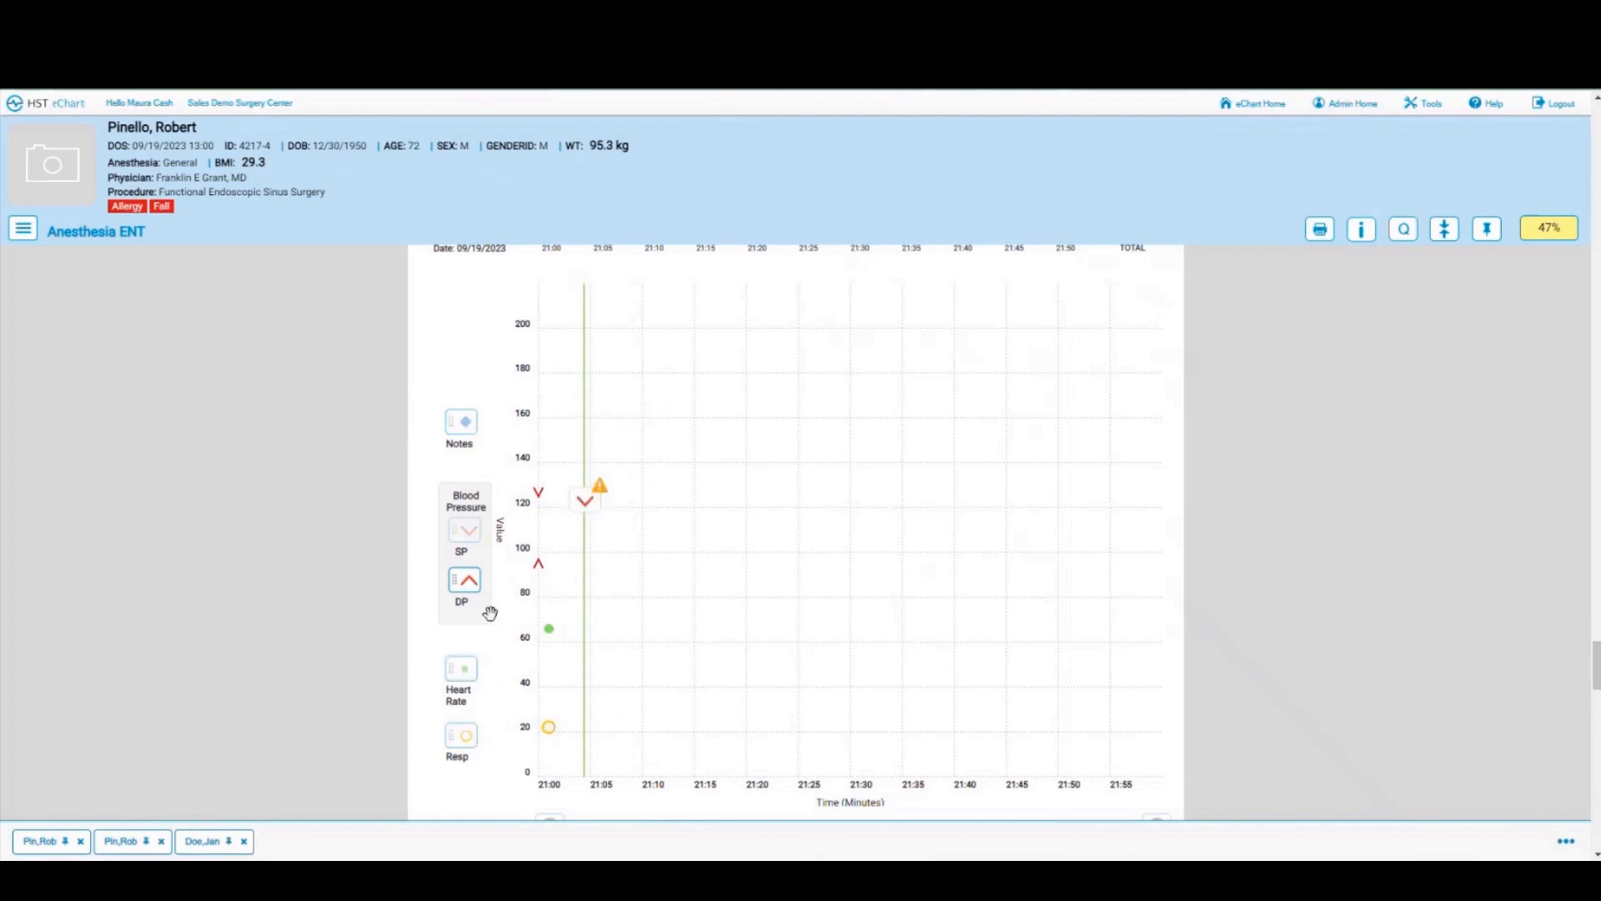
{"action": "left_click_drag", "start_coordinate": [470, 593], "coordinate": [586, 583]}
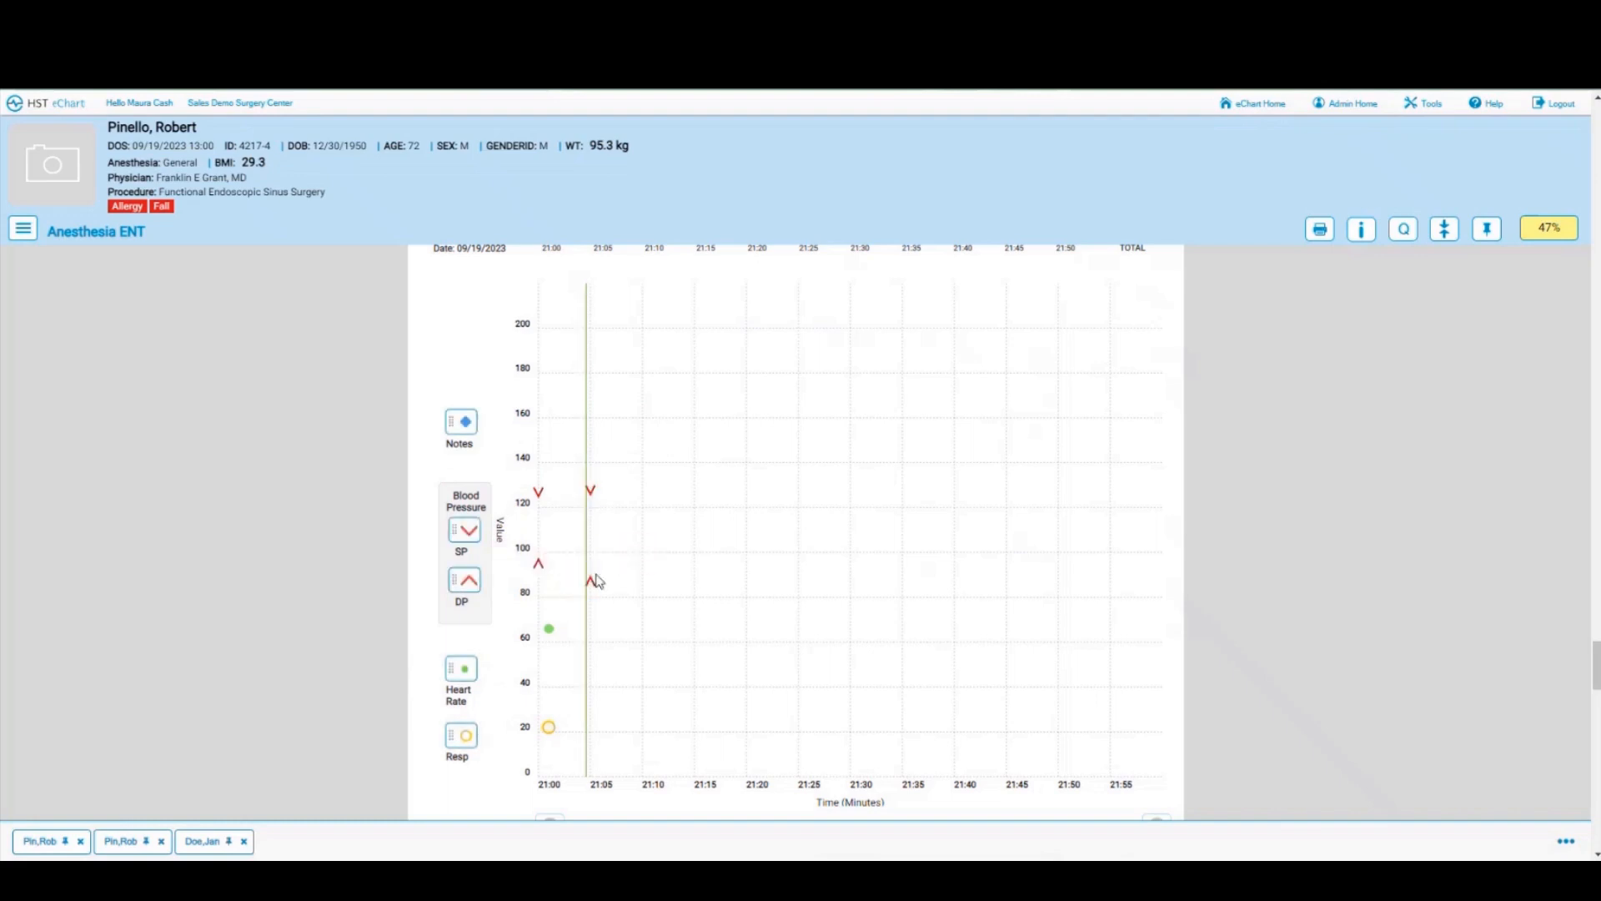
{"action": "mouse_move", "coordinate": [465, 668]}
{"action": "left_mouse_down"}
{"action": "mouse_move", "coordinate": [519, 669]}
{"action": "mouse_move", "coordinate": [588, 627]}
{"action": "left_mouse_up"}
{"action": "left_click_drag", "start_coordinate": [463, 745], "coordinate": [589, 724]}
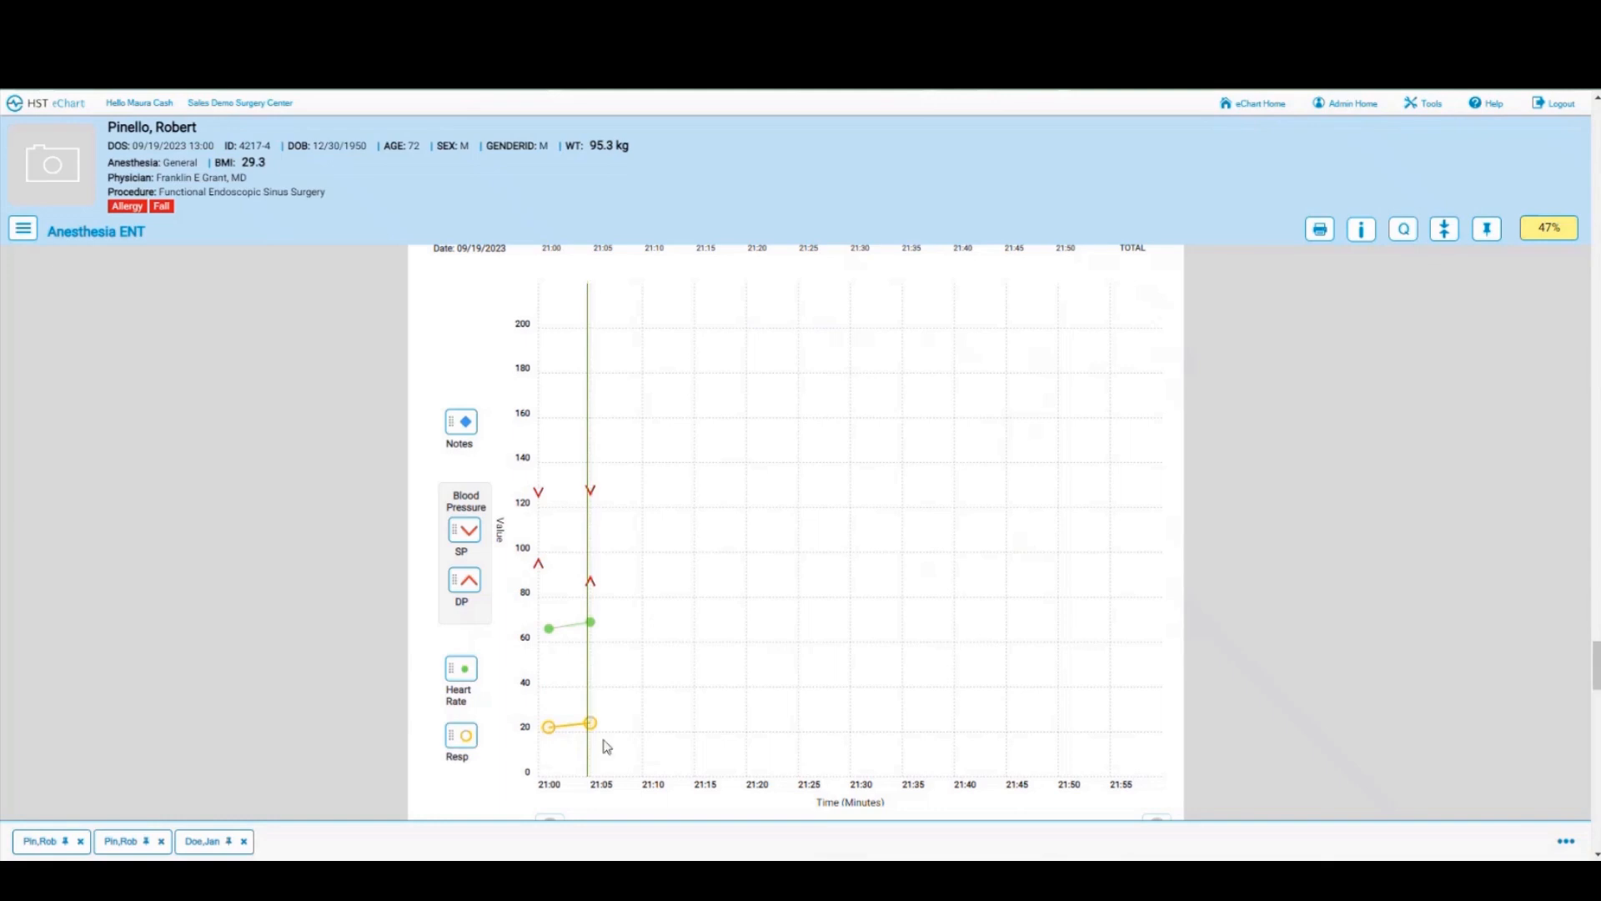
{"action": "scroll", "coordinate": [840, 663], "scroll_direction": "down", "scroll_amount": 1}
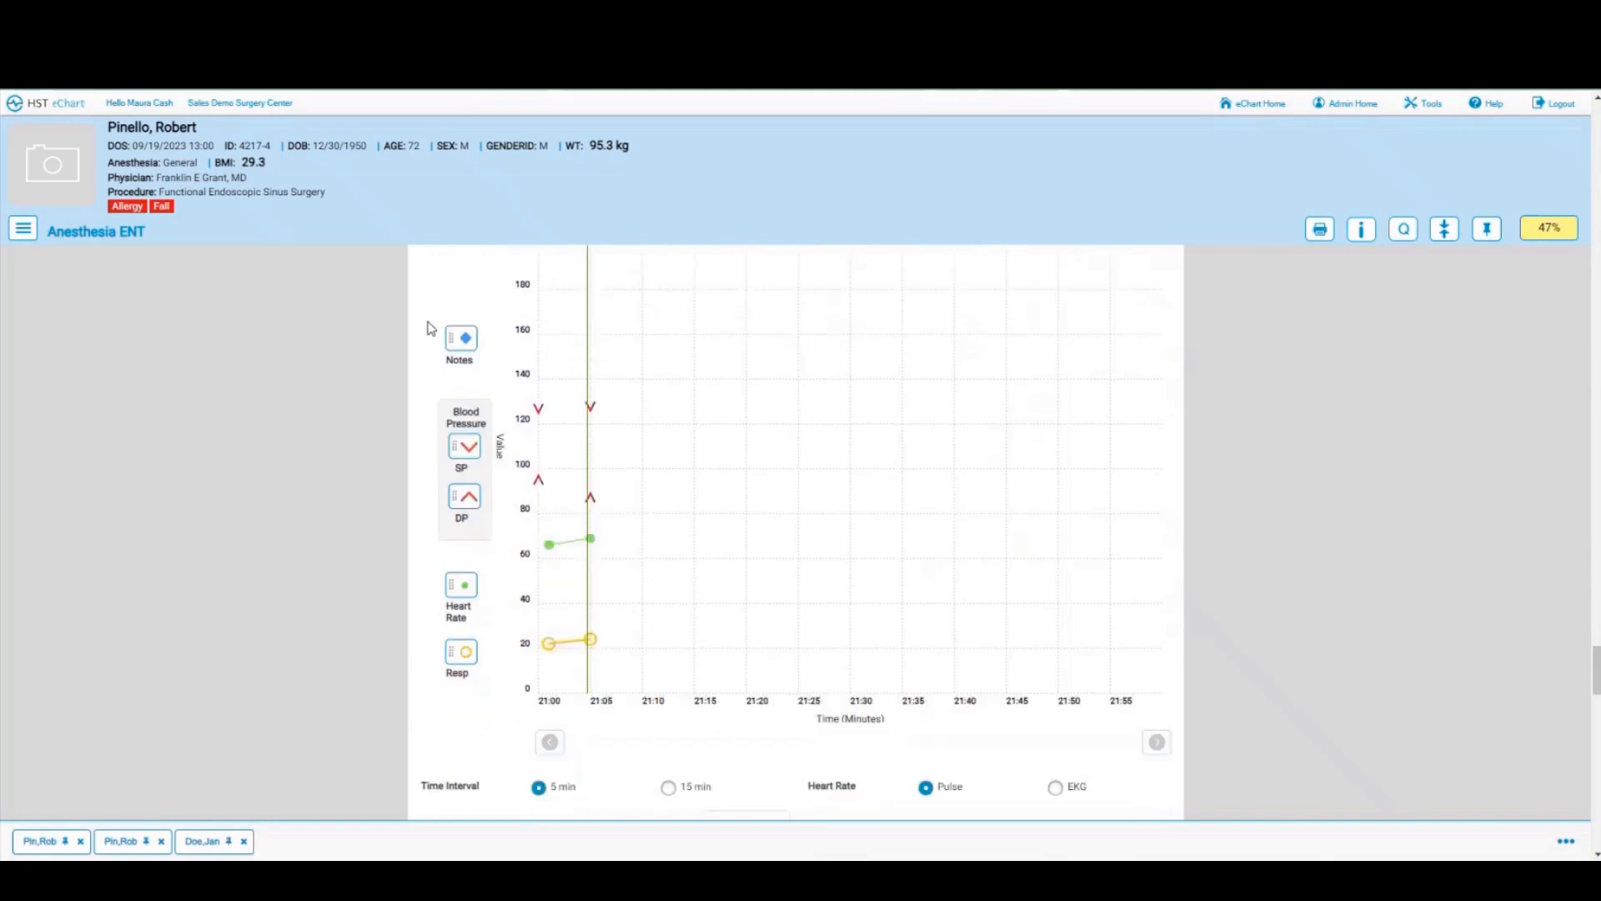
Step: Place a 21:07 event note reading 'present for induction' on the vitals graph
{"action": "left_click_drag", "start_coordinate": [457, 336], "coordinate": [613, 328]}
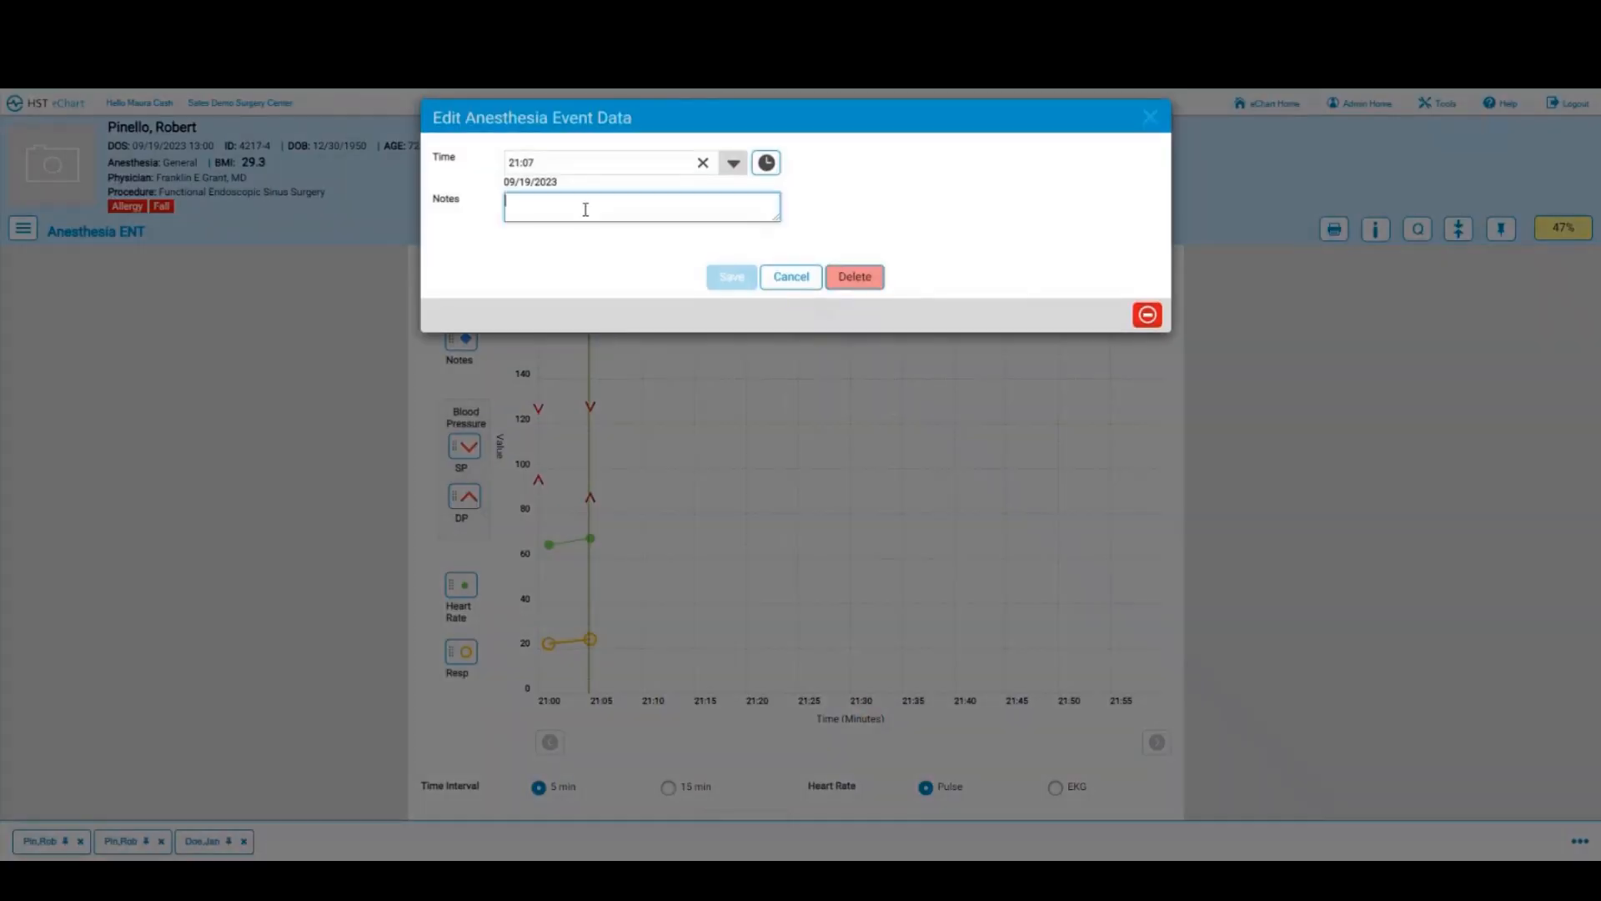
{"action": "type", "text": "present for induction"}
{"action": "left_click", "coordinate": [728, 278]}
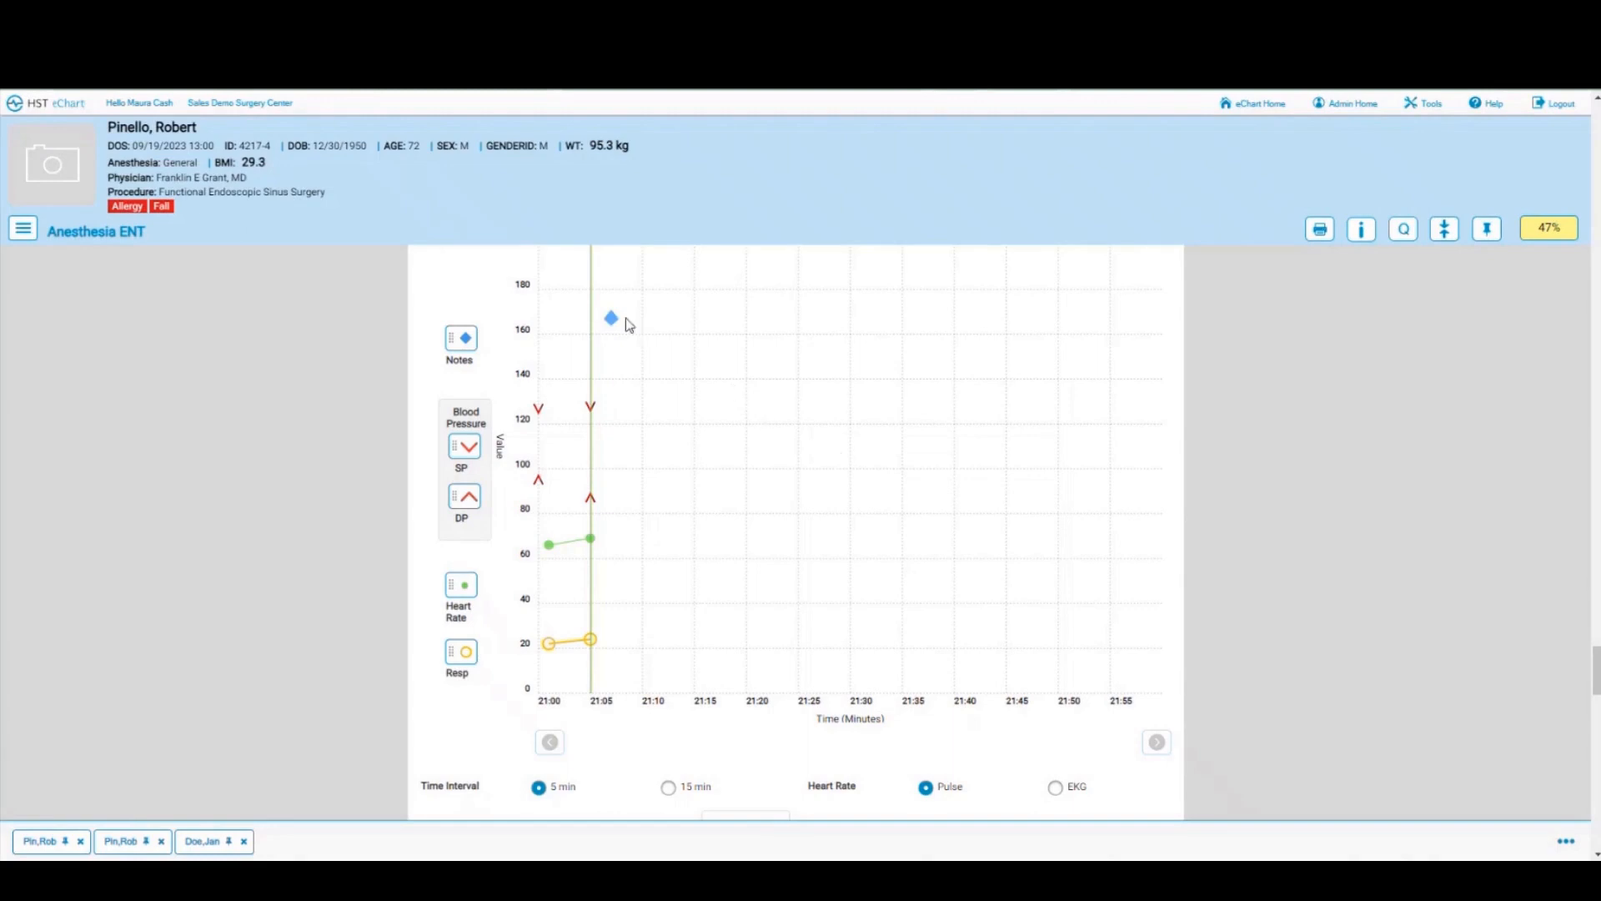
{"action": "mouse_move", "coordinate": [616, 326]}
{"action": "scroll", "coordinate": [733, 387], "scroll_direction": "down", "scroll_amount": 2}
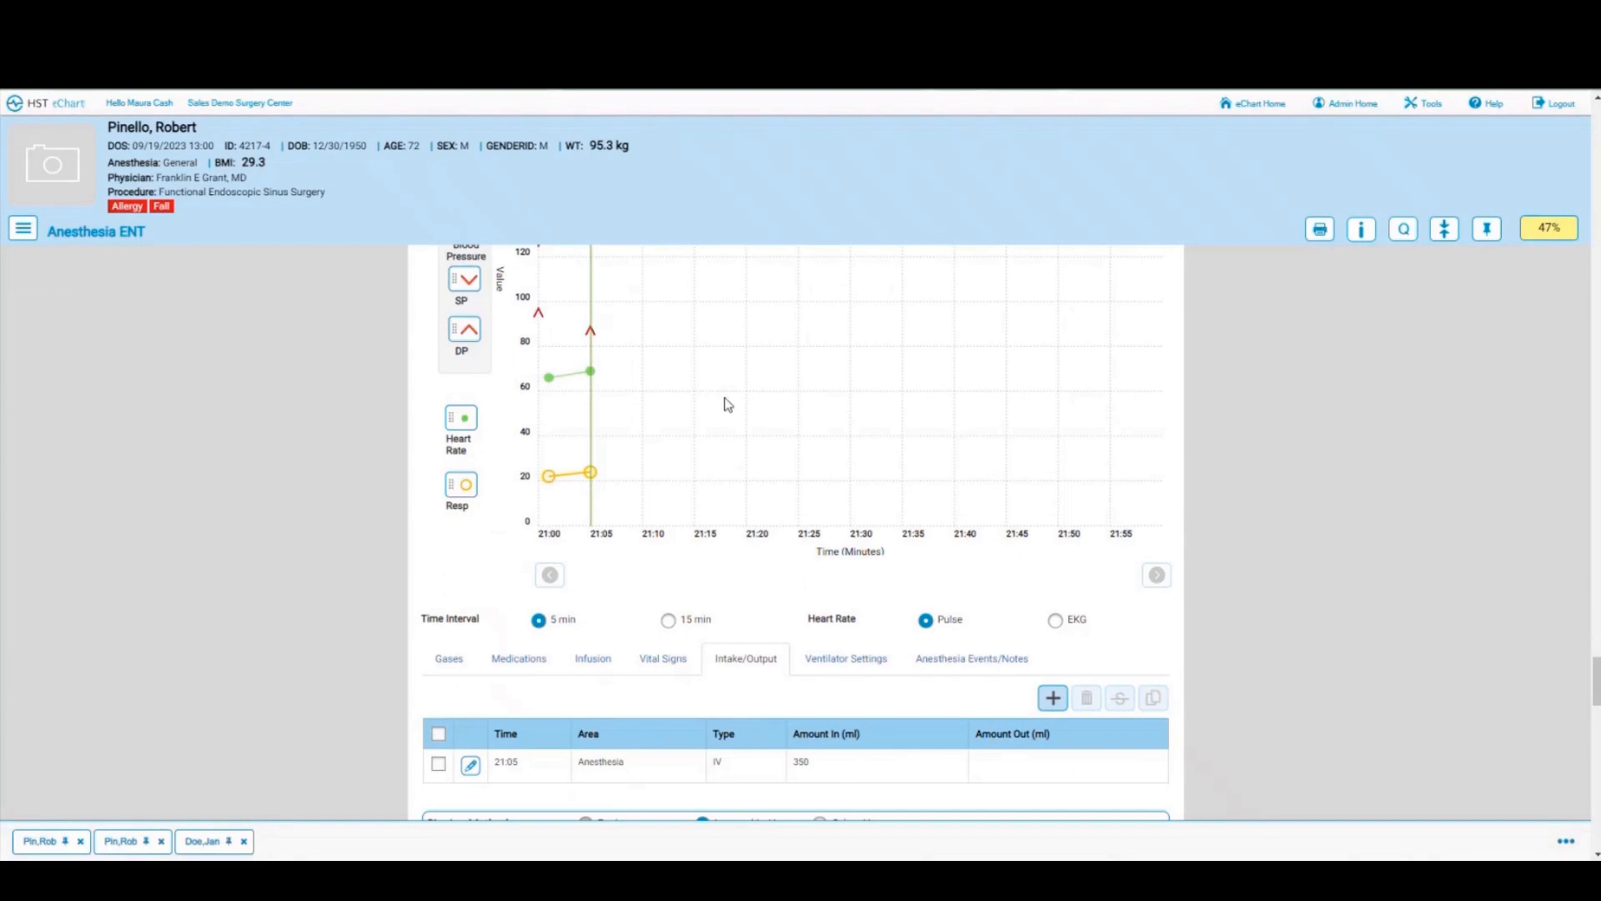
{"action": "scroll", "coordinate": [742, 407], "scroll_direction": "down", "scroll_amount": 1}
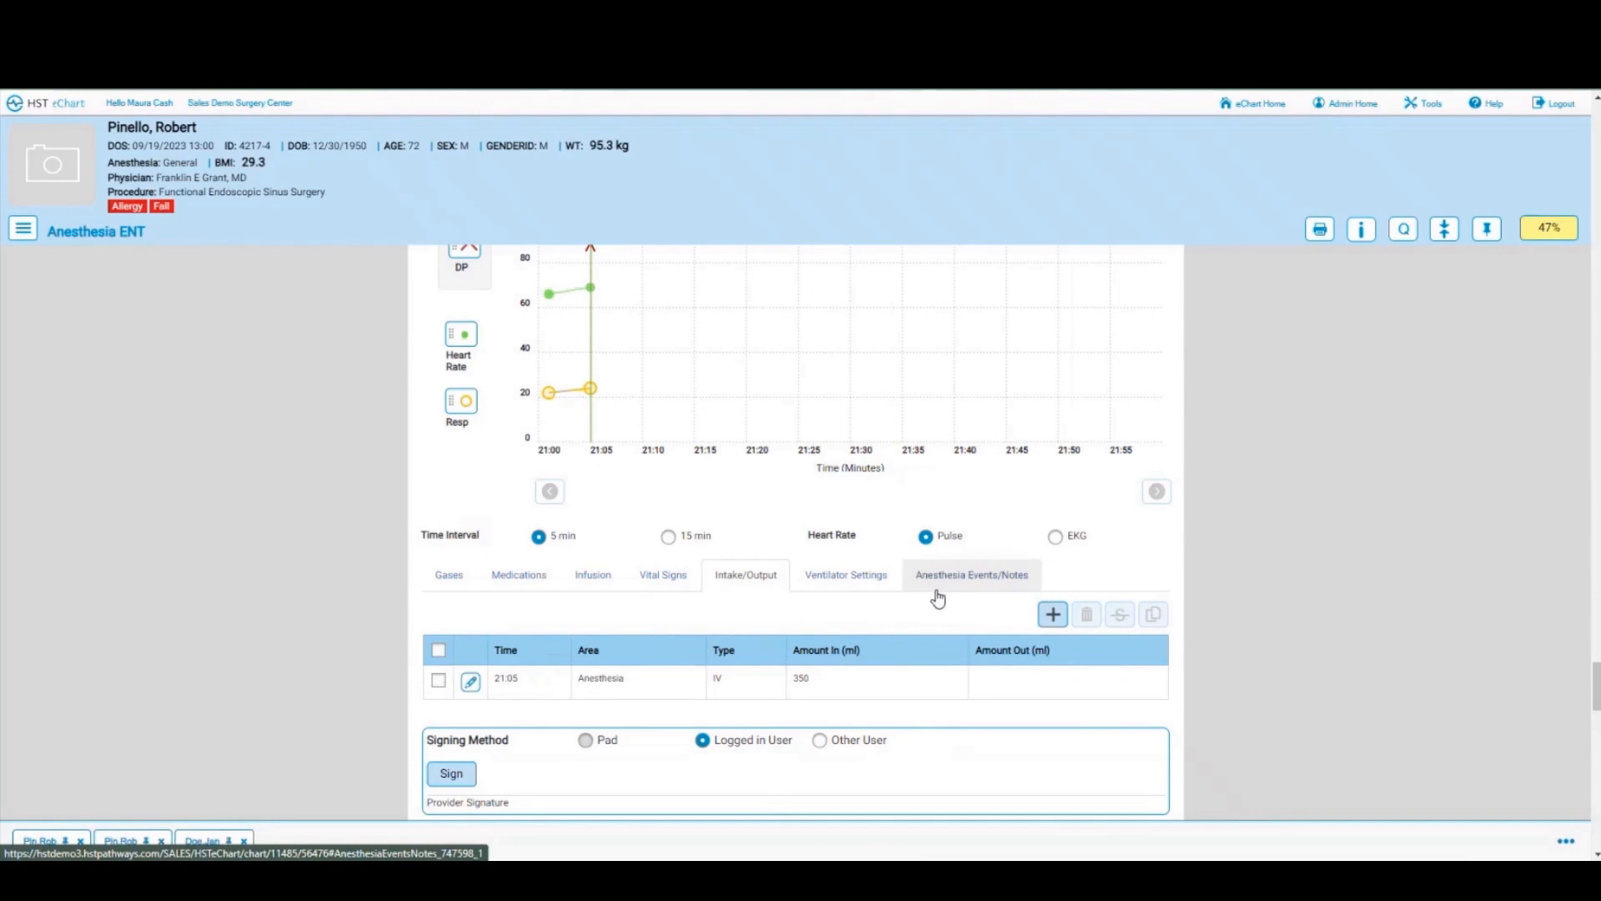
Step: Step through the Gases, Medications, Vital Signs, Intake/Output and Anesthesia Events/Notes lists
{"action": "left_click", "coordinate": [448, 584]}
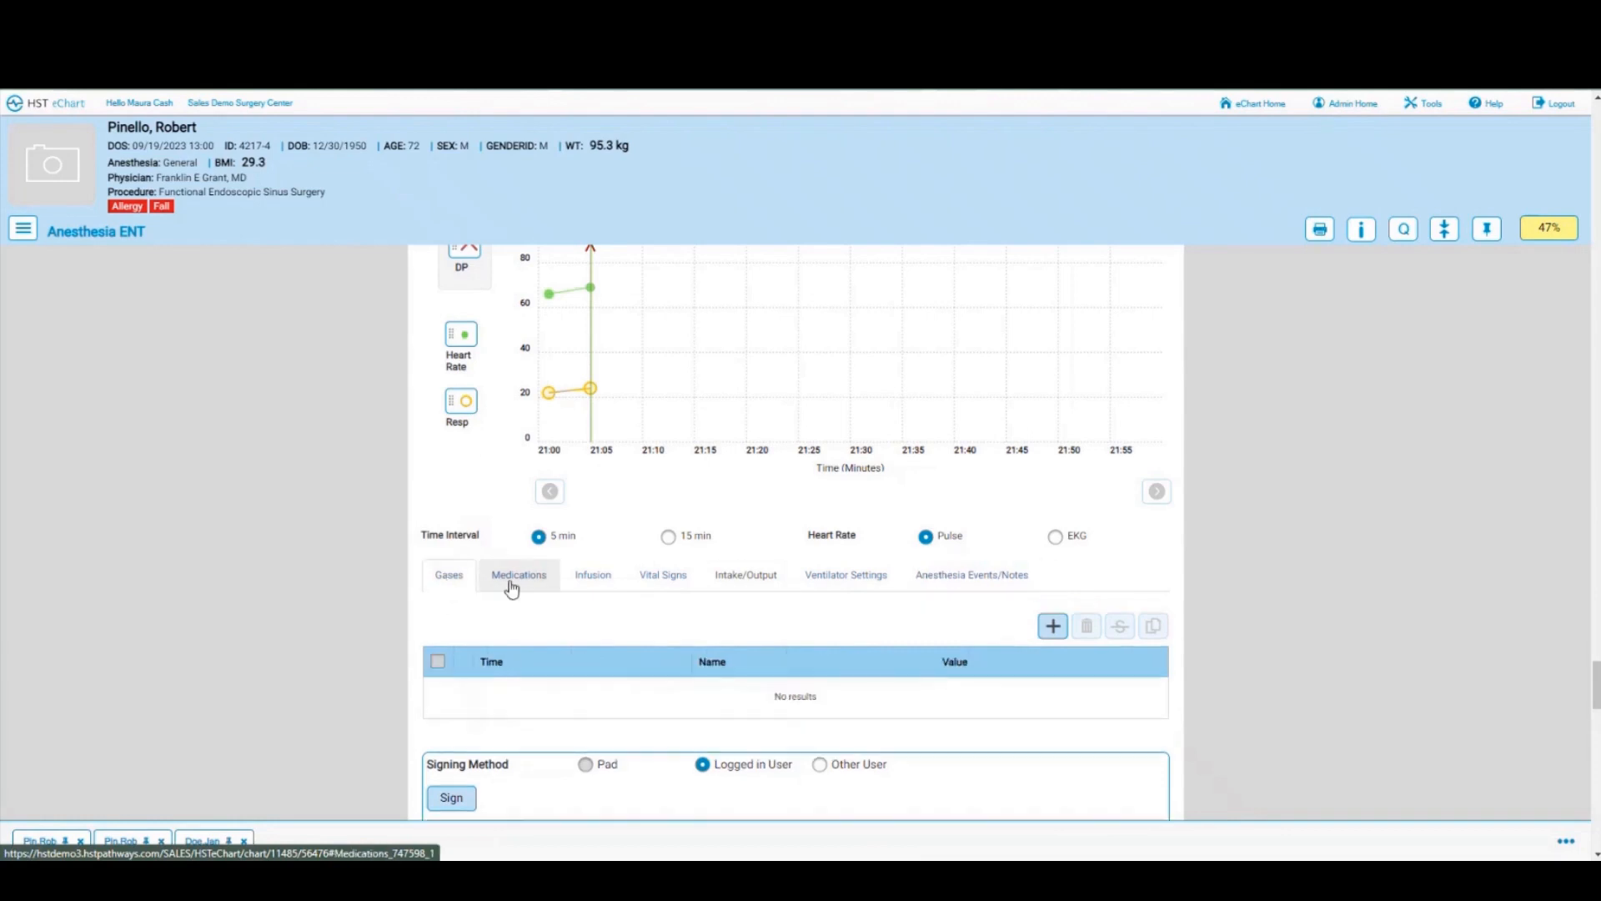
{"action": "left_click", "coordinate": [512, 587]}
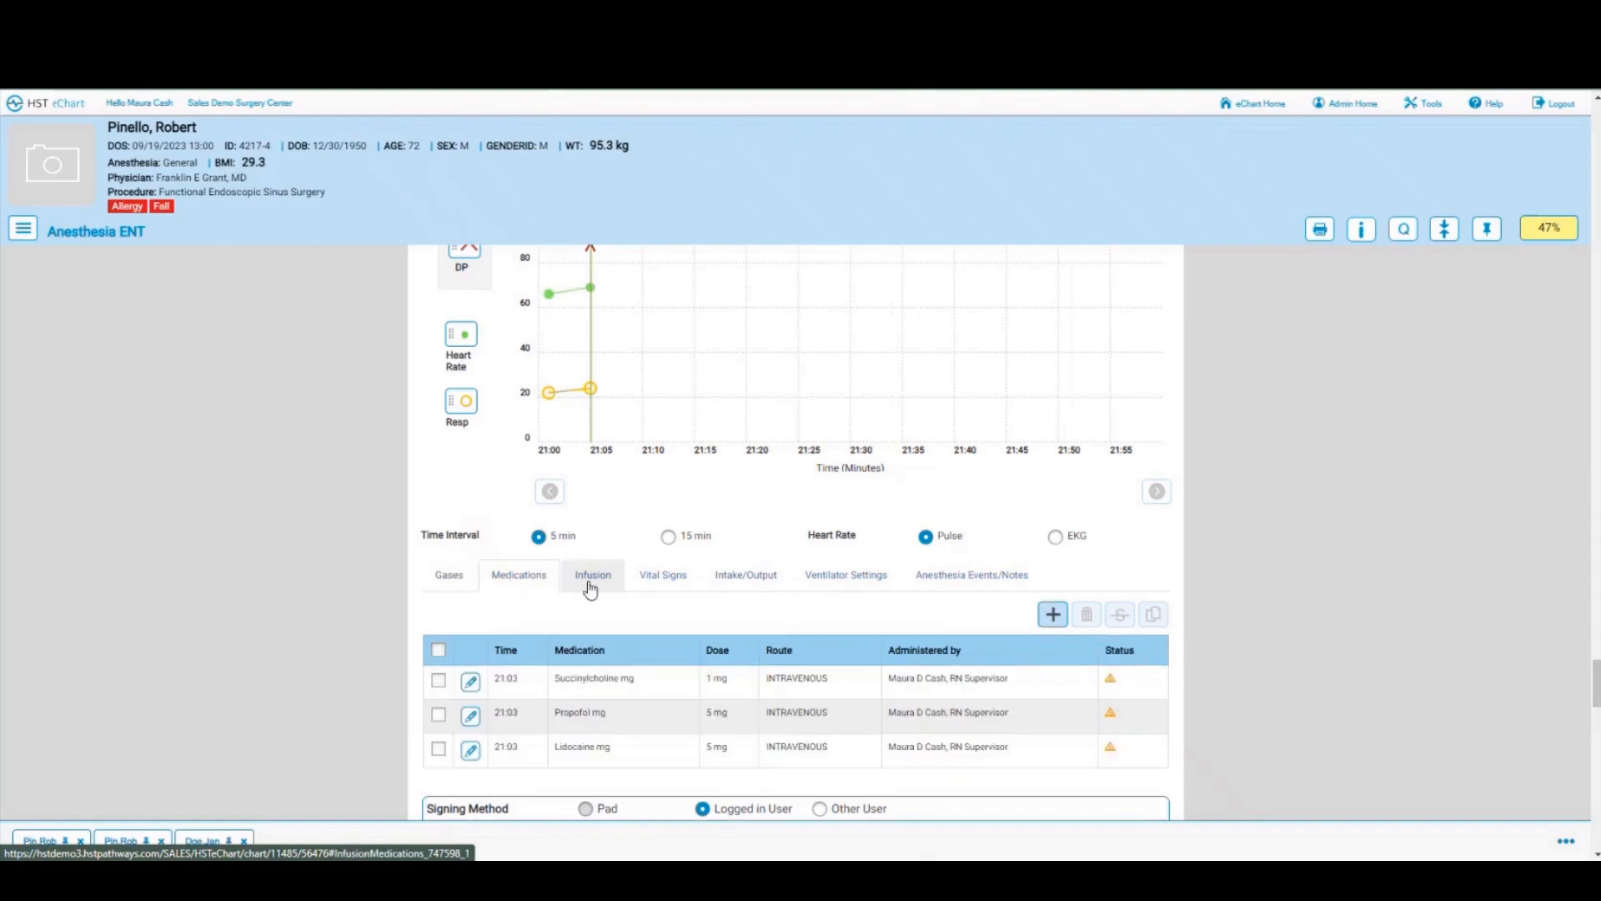
{"action": "left_click", "coordinate": [657, 588]}
{"action": "left_click", "coordinate": [738, 588]}
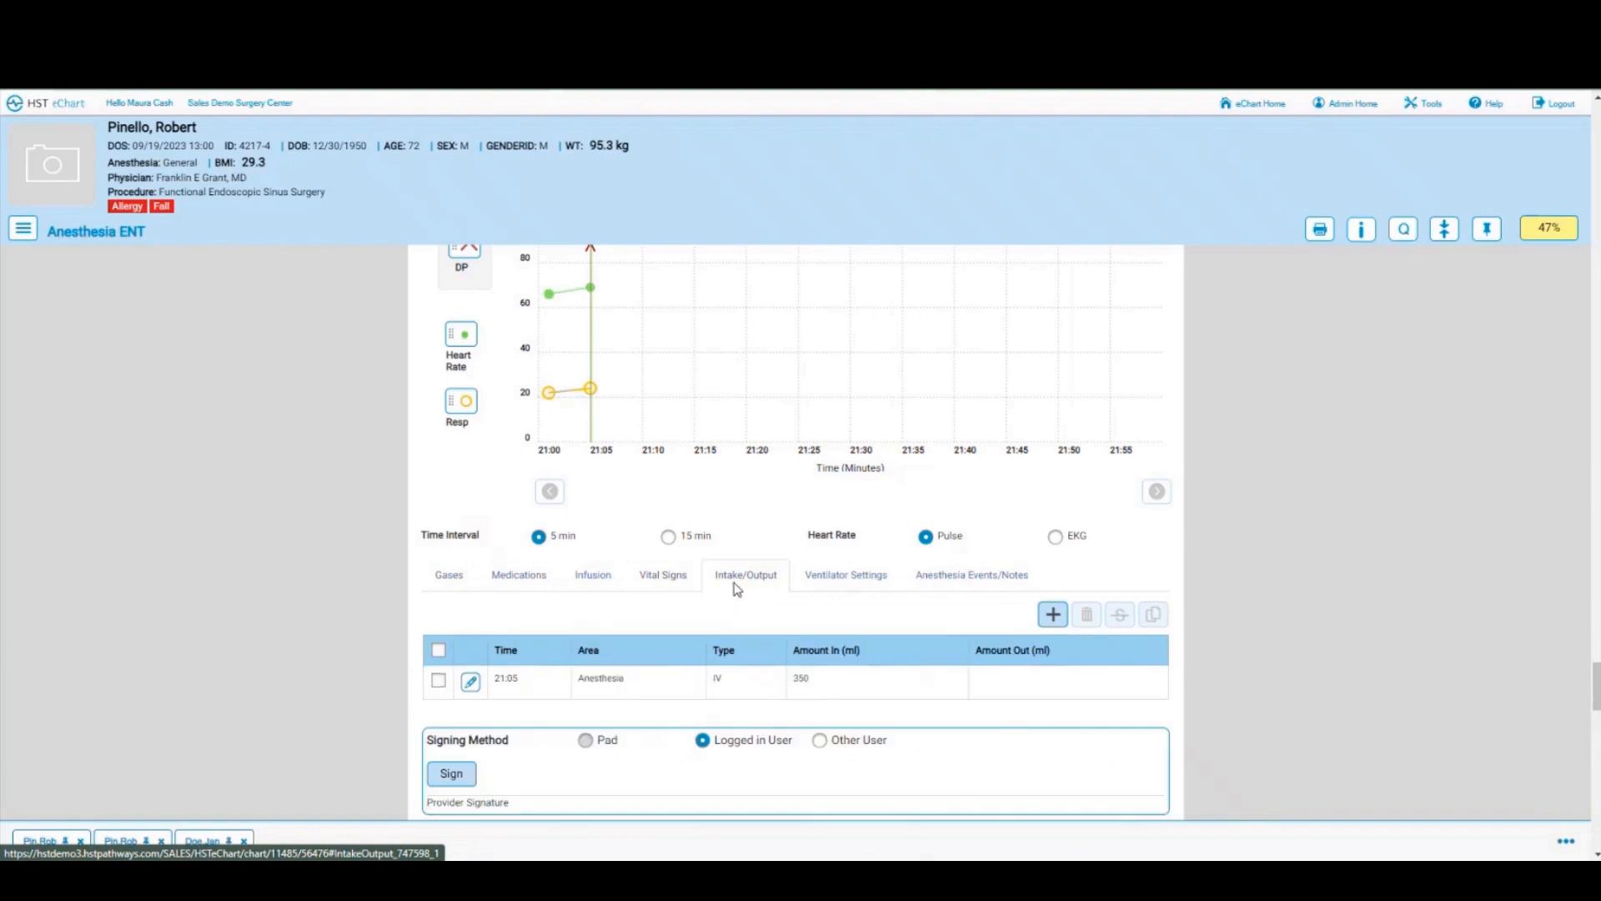
{"action": "left_click", "coordinate": [945, 583]}
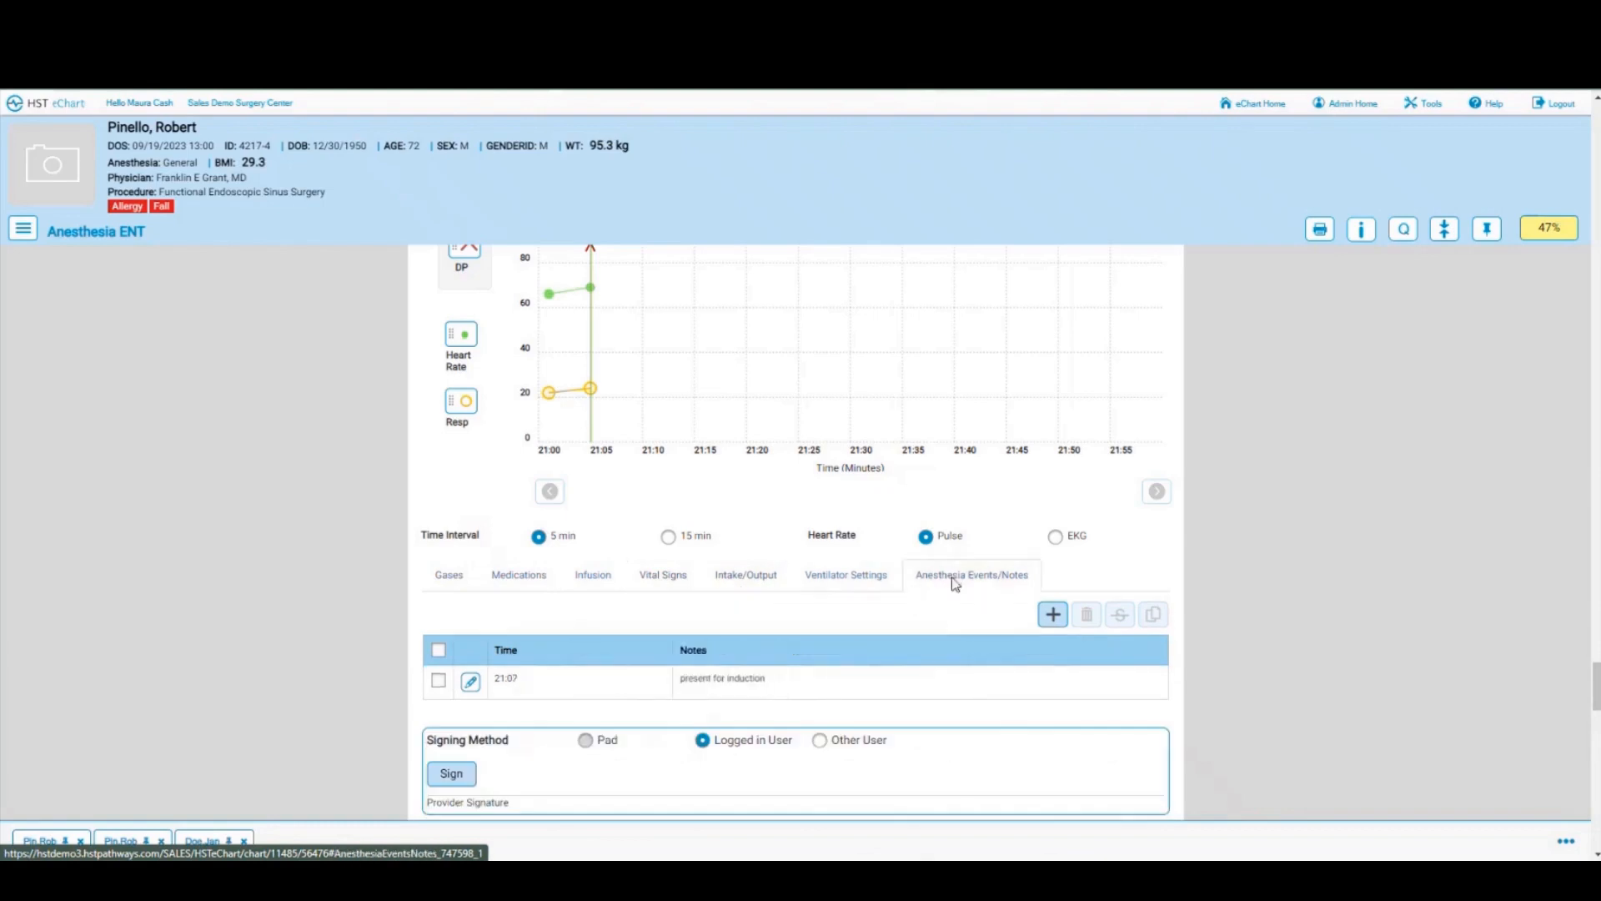
{"action": "scroll", "coordinate": [653, 684], "scroll_direction": "down", "scroll_amount": 2}
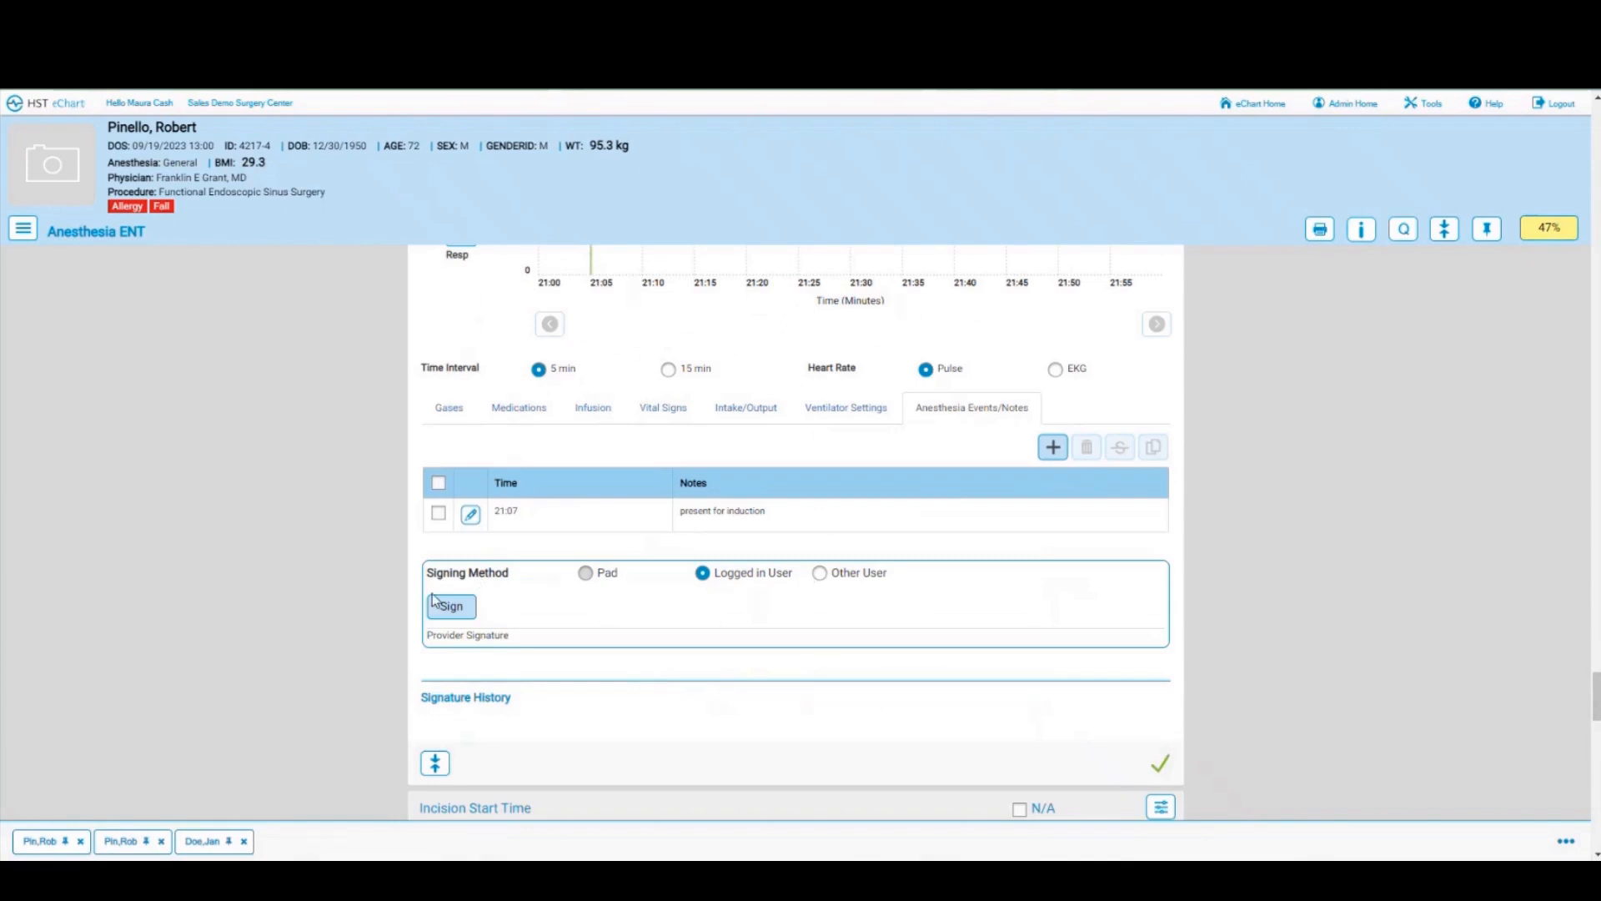
Step: Confirm the 20:53 incision start and 20:56 incision stop times
{"action": "scroll", "coordinate": [768, 636], "scroll_direction": "down", "scroll_amount": 4}
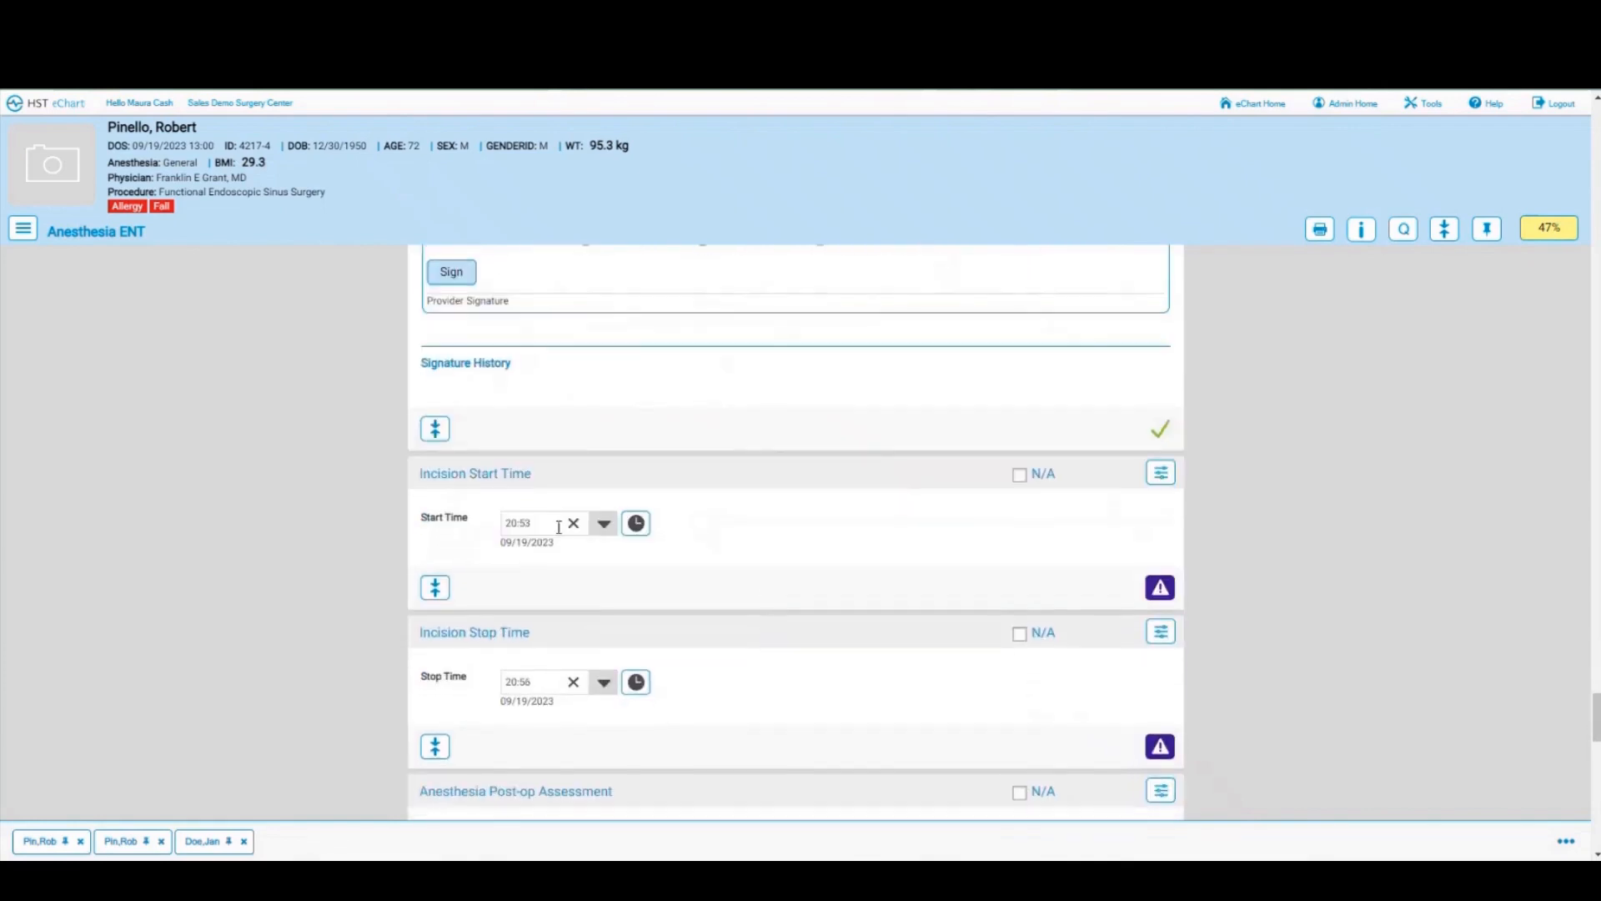
{"action": "left_click", "coordinate": [1161, 589]}
{"action": "scroll", "coordinate": [945, 537], "scroll_direction": "down", "scroll_amount": 1}
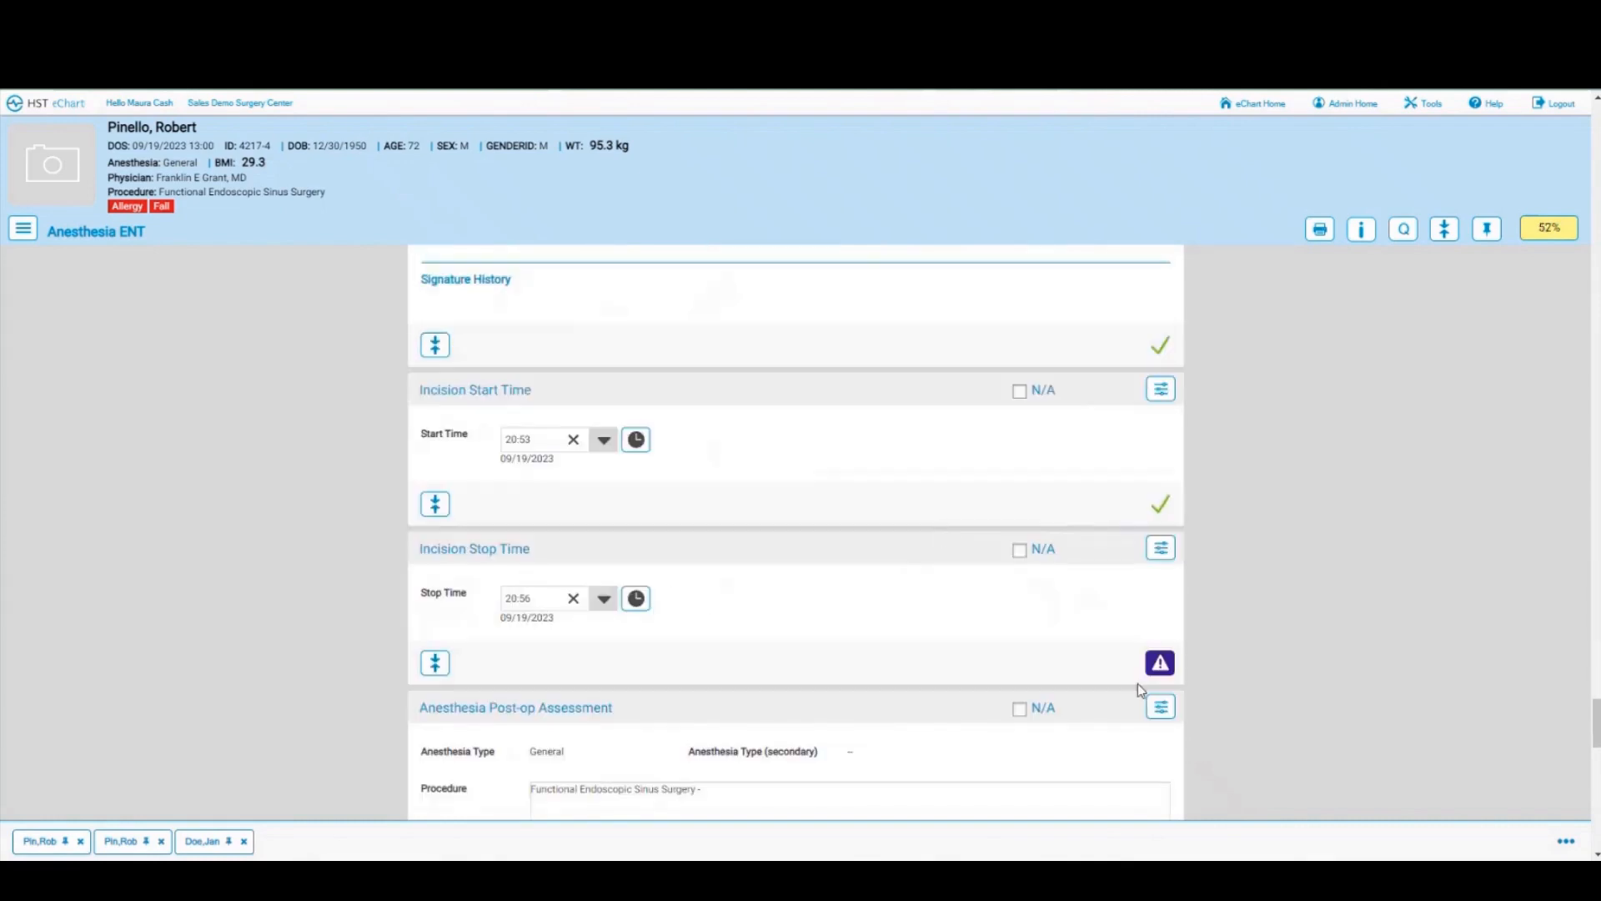
{"action": "left_click", "coordinate": [1159, 663]}
{"action": "scroll", "coordinate": [883, 614], "scroll_direction": "down", "scroll_amount": 3}
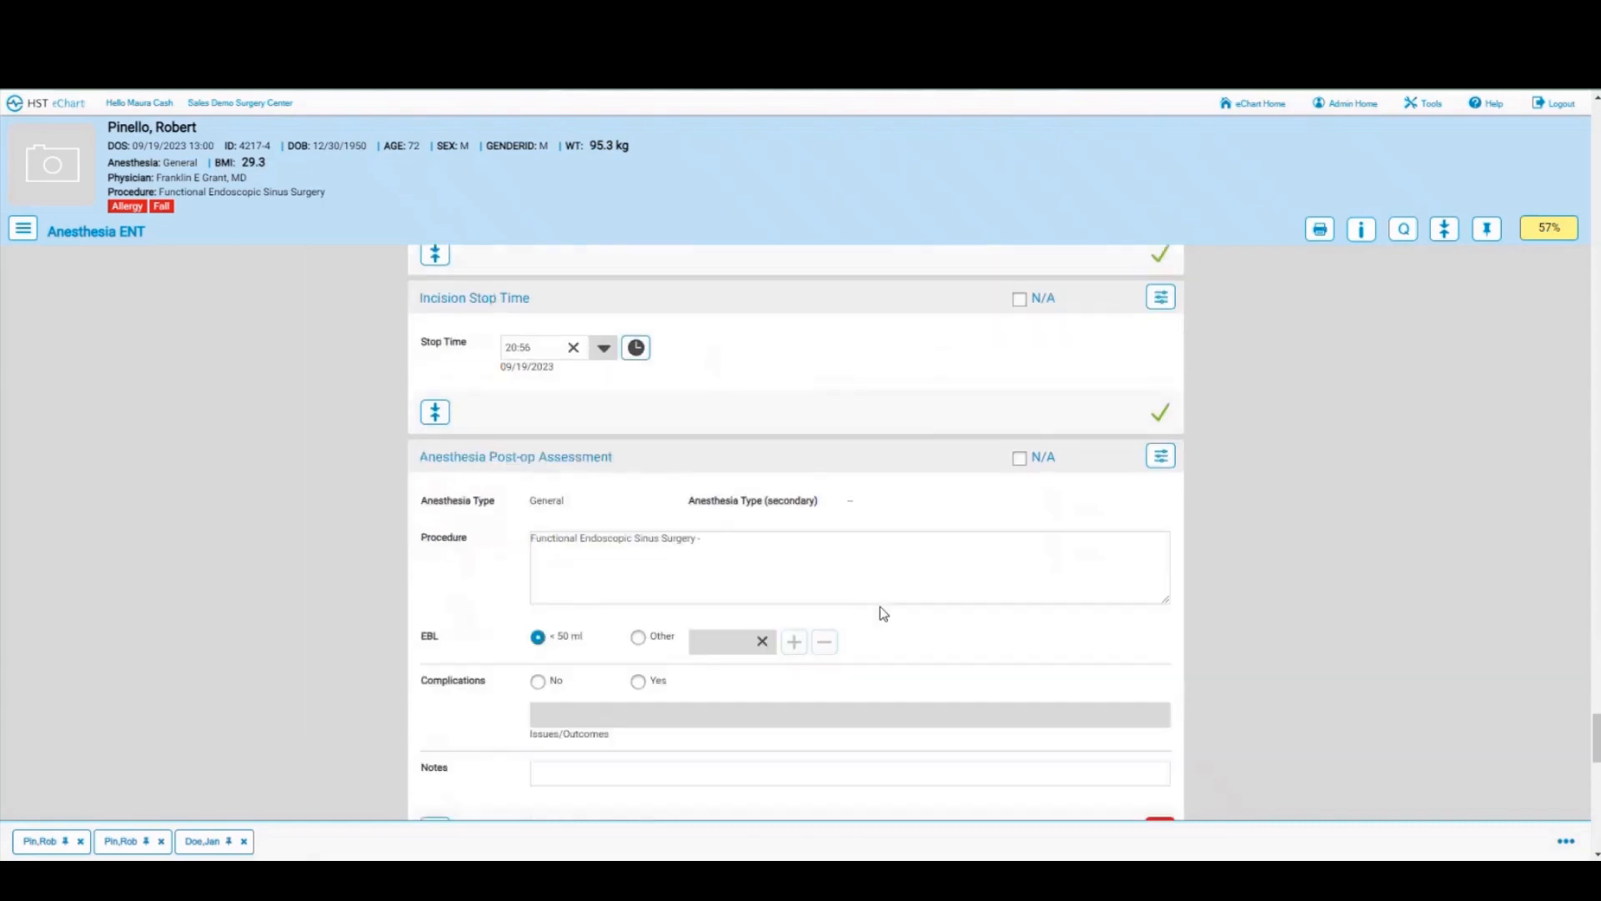
{"action": "scroll", "coordinate": [965, 615], "scroll_direction": "down", "scroll_amount": 5}
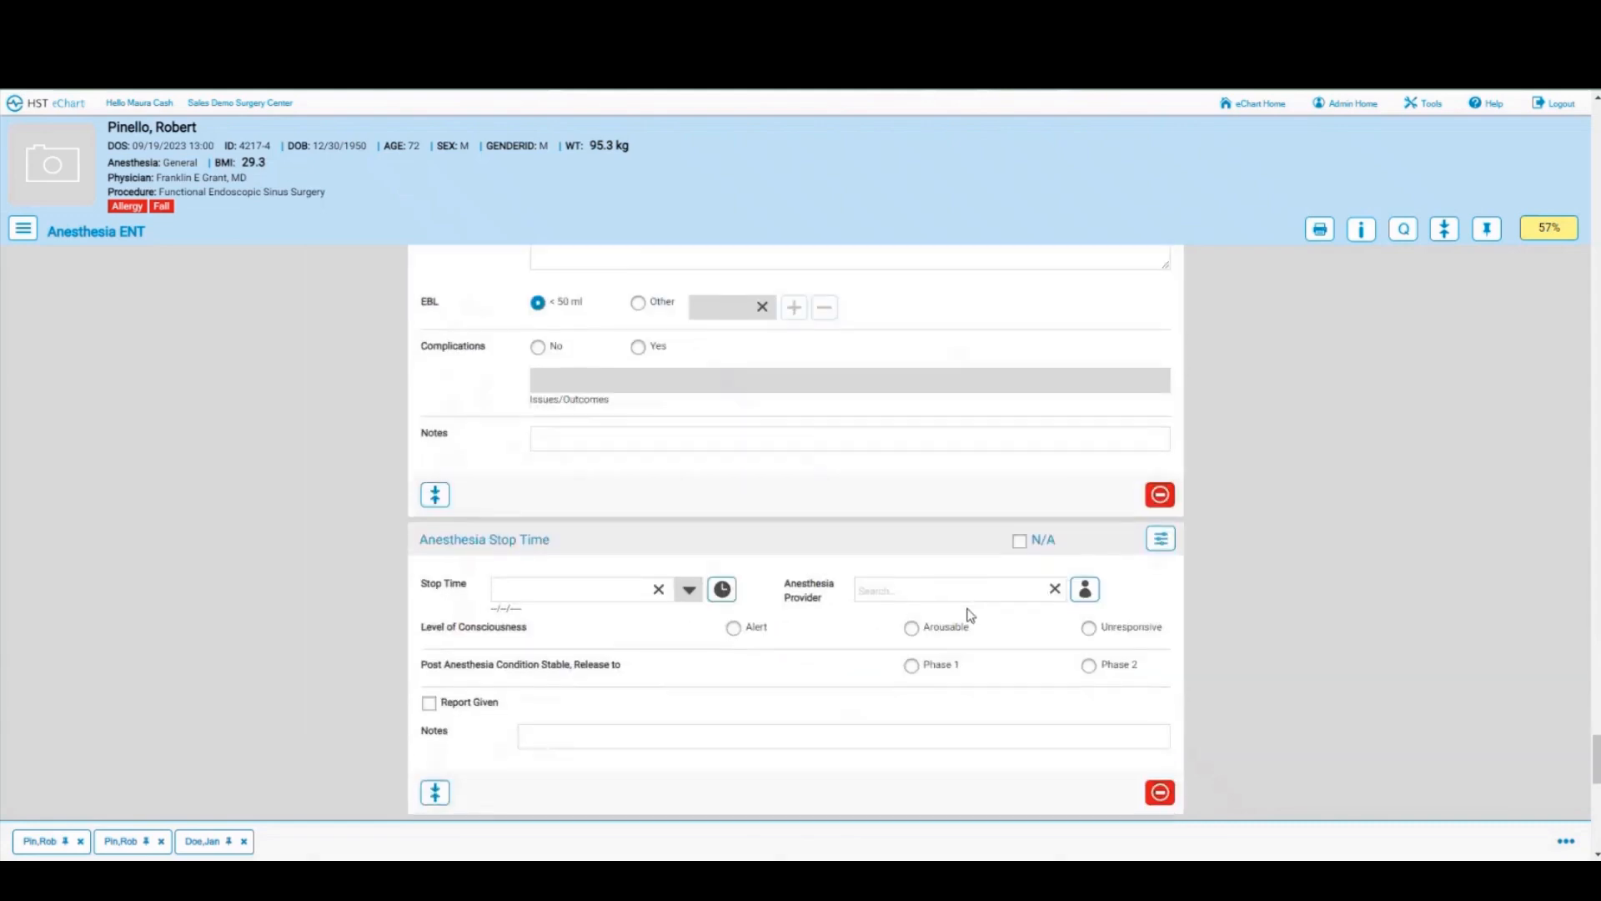
{"action": "scroll", "coordinate": [967, 615], "scroll_direction": "down", "scroll_amount": 4}
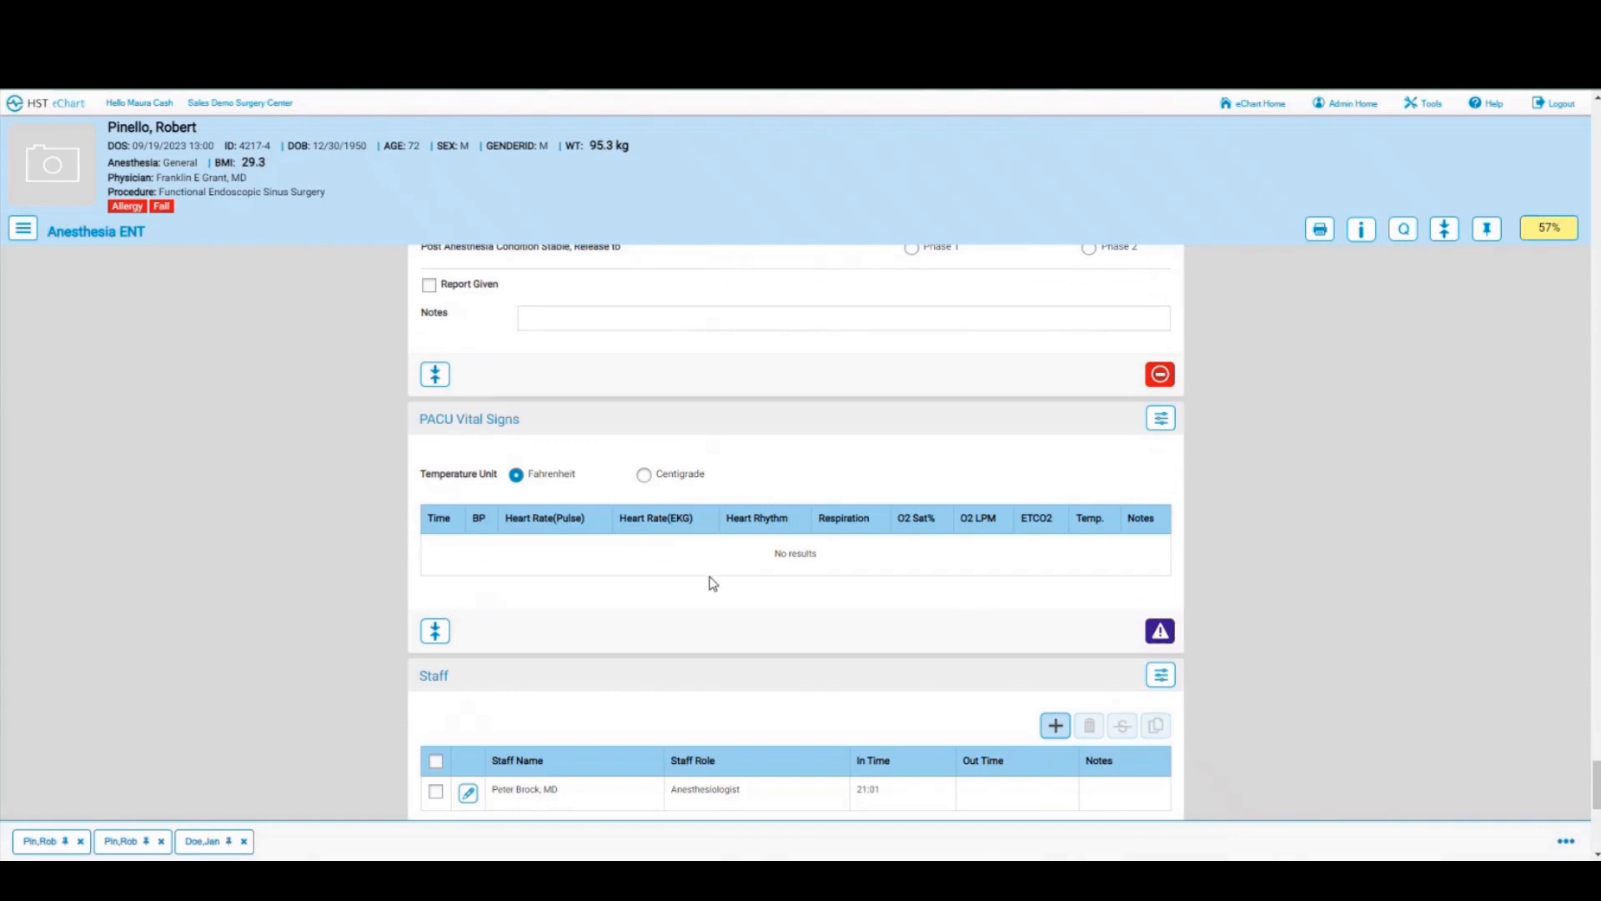
{"action": "scroll", "coordinate": [713, 582], "scroll_direction": "down", "scroll_amount": 2}
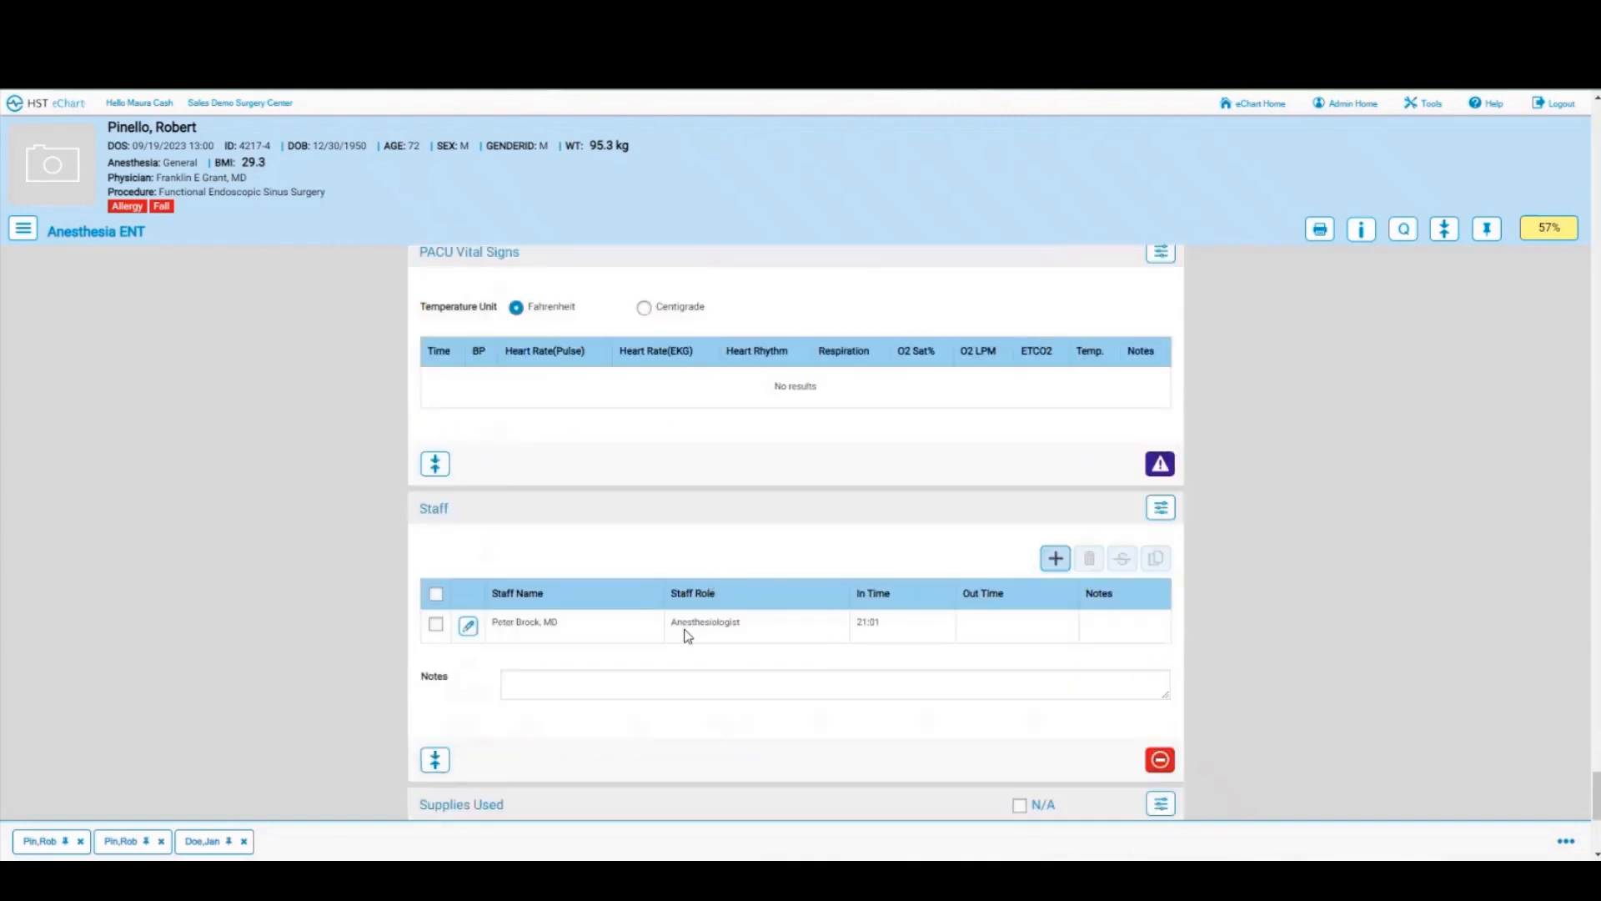
{"action": "scroll", "coordinate": [687, 637], "scroll_direction": "down", "scroll_amount": 2}
{"action": "scroll", "coordinate": [687, 636], "scroll_direction": "down", "scroll_amount": 3}
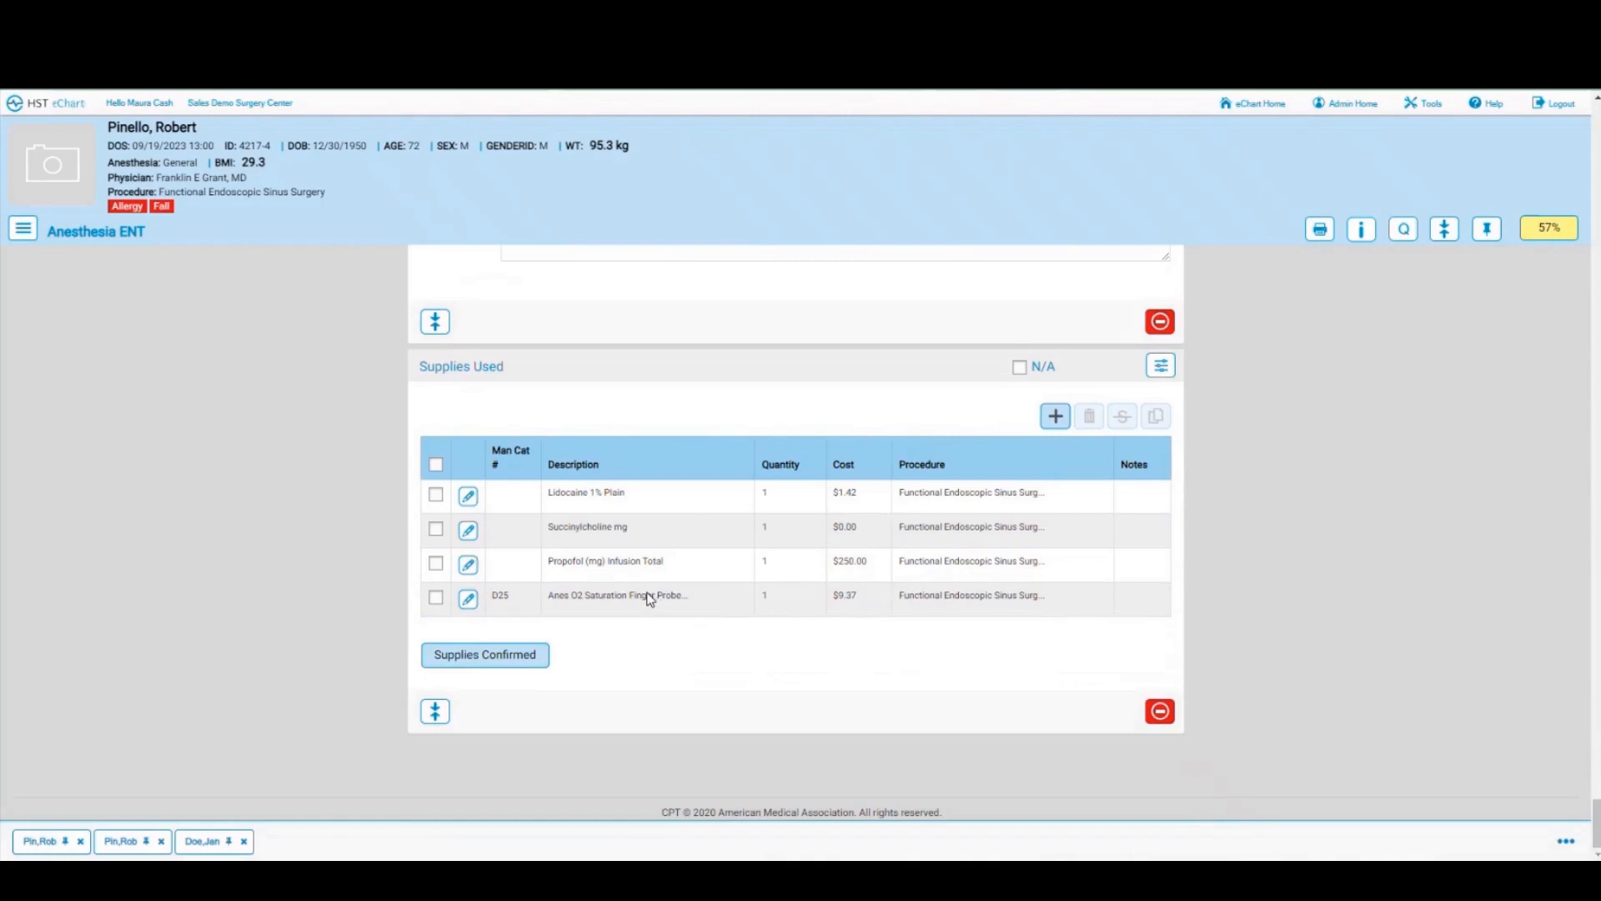
Step: Confirm the four supplies used and bring up the chart section list
{"action": "left_click", "coordinate": [477, 661]}
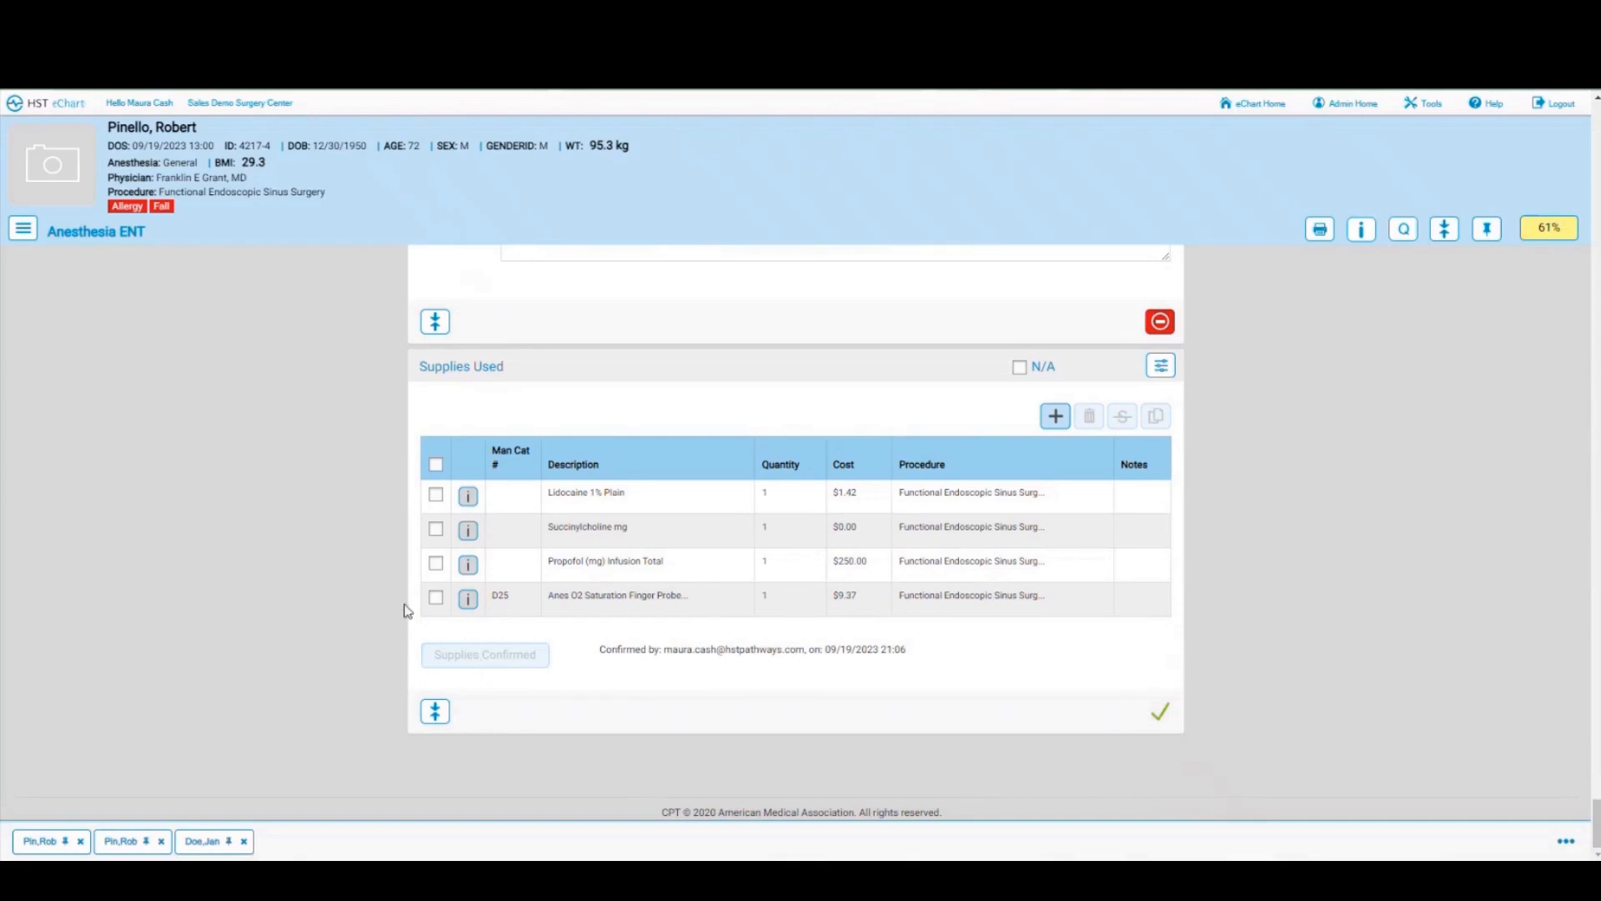
{"action": "left_click", "coordinate": [21, 234]}
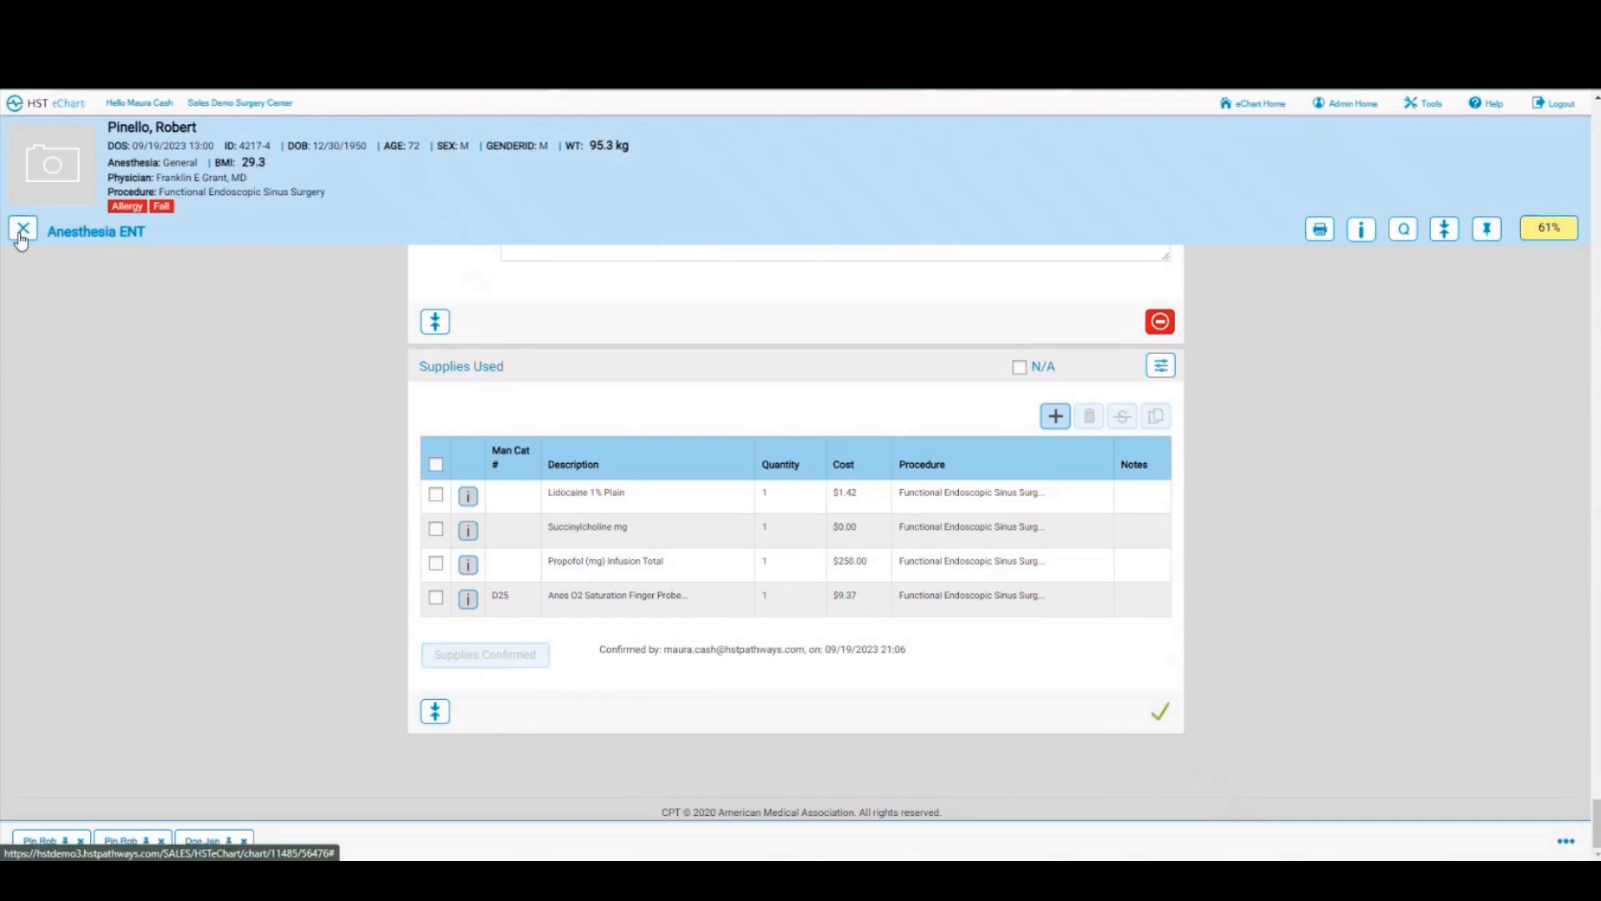
{"action": "left_click", "coordinate": [21, 238]}
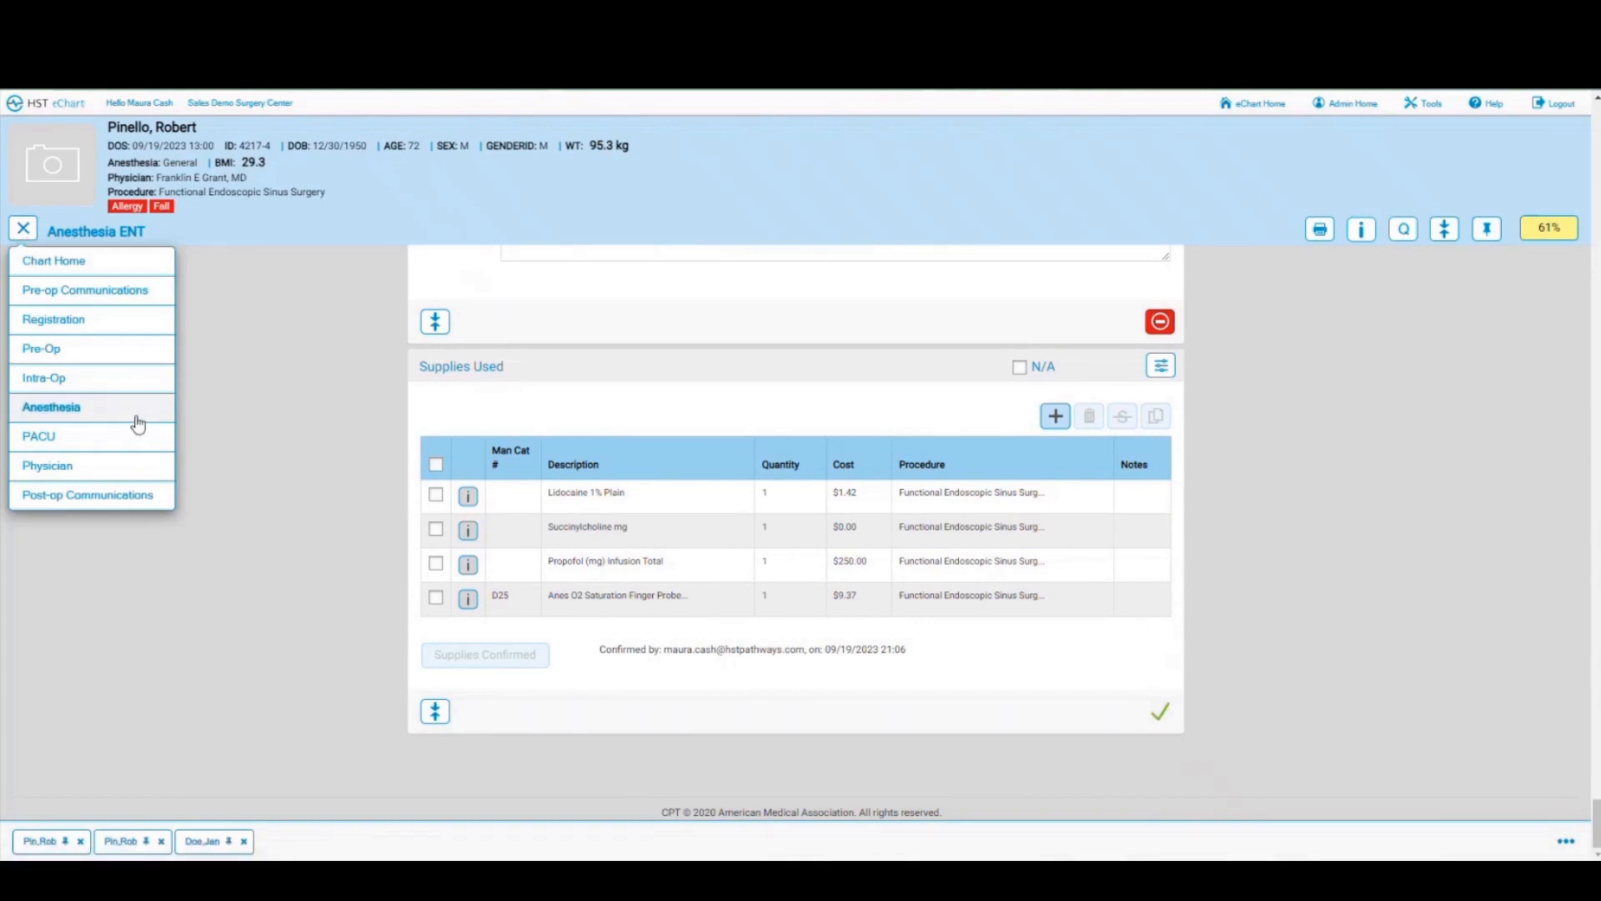
Step: Open the patient's PACU ENT chart and mark the allergy list as reviewed
{"action": "left_click", "coordinate": [43, 437]}
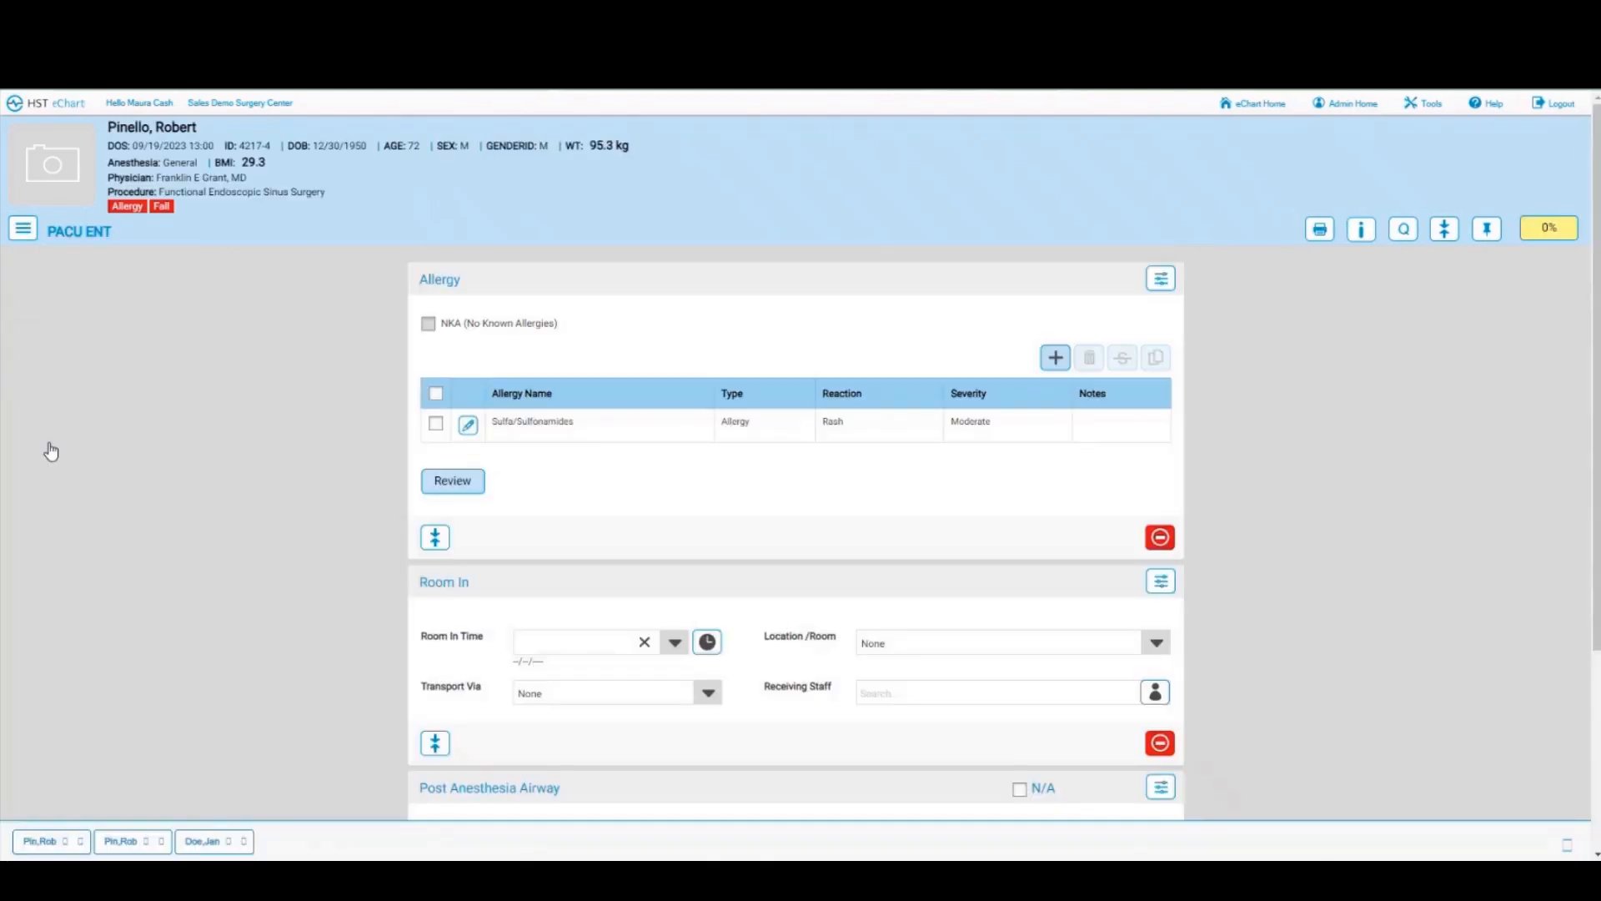
{"action": "left_click", "coordinate": [453, 488]}
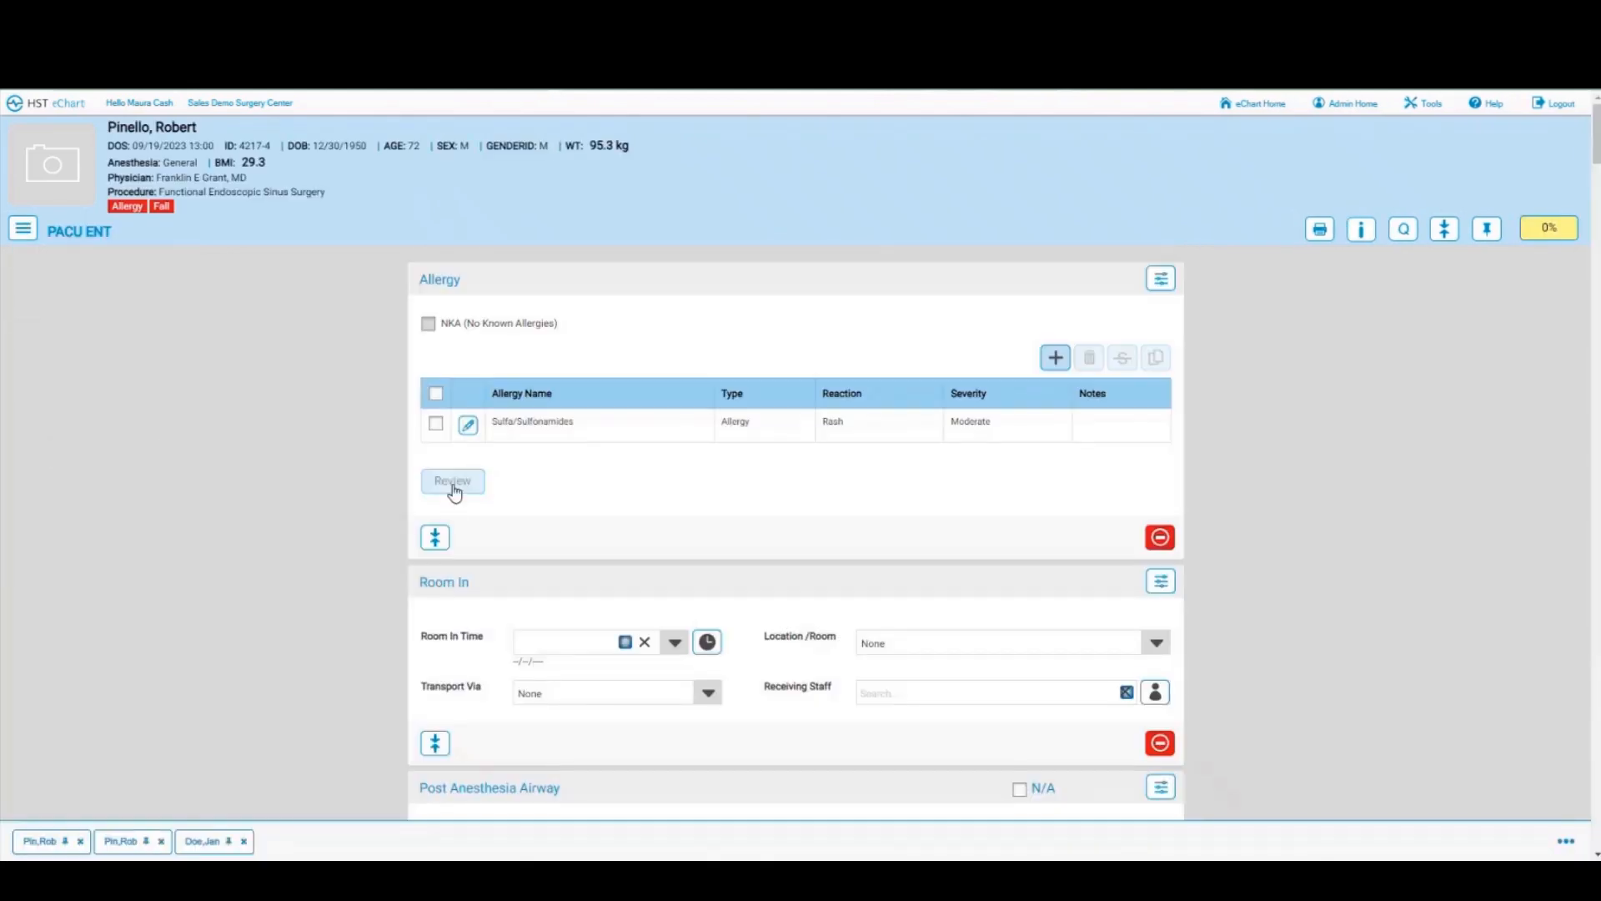
{"action": "scroll", "coordinate": [881, 475], "scroll_direction": "down", "scroll_amount": 2}
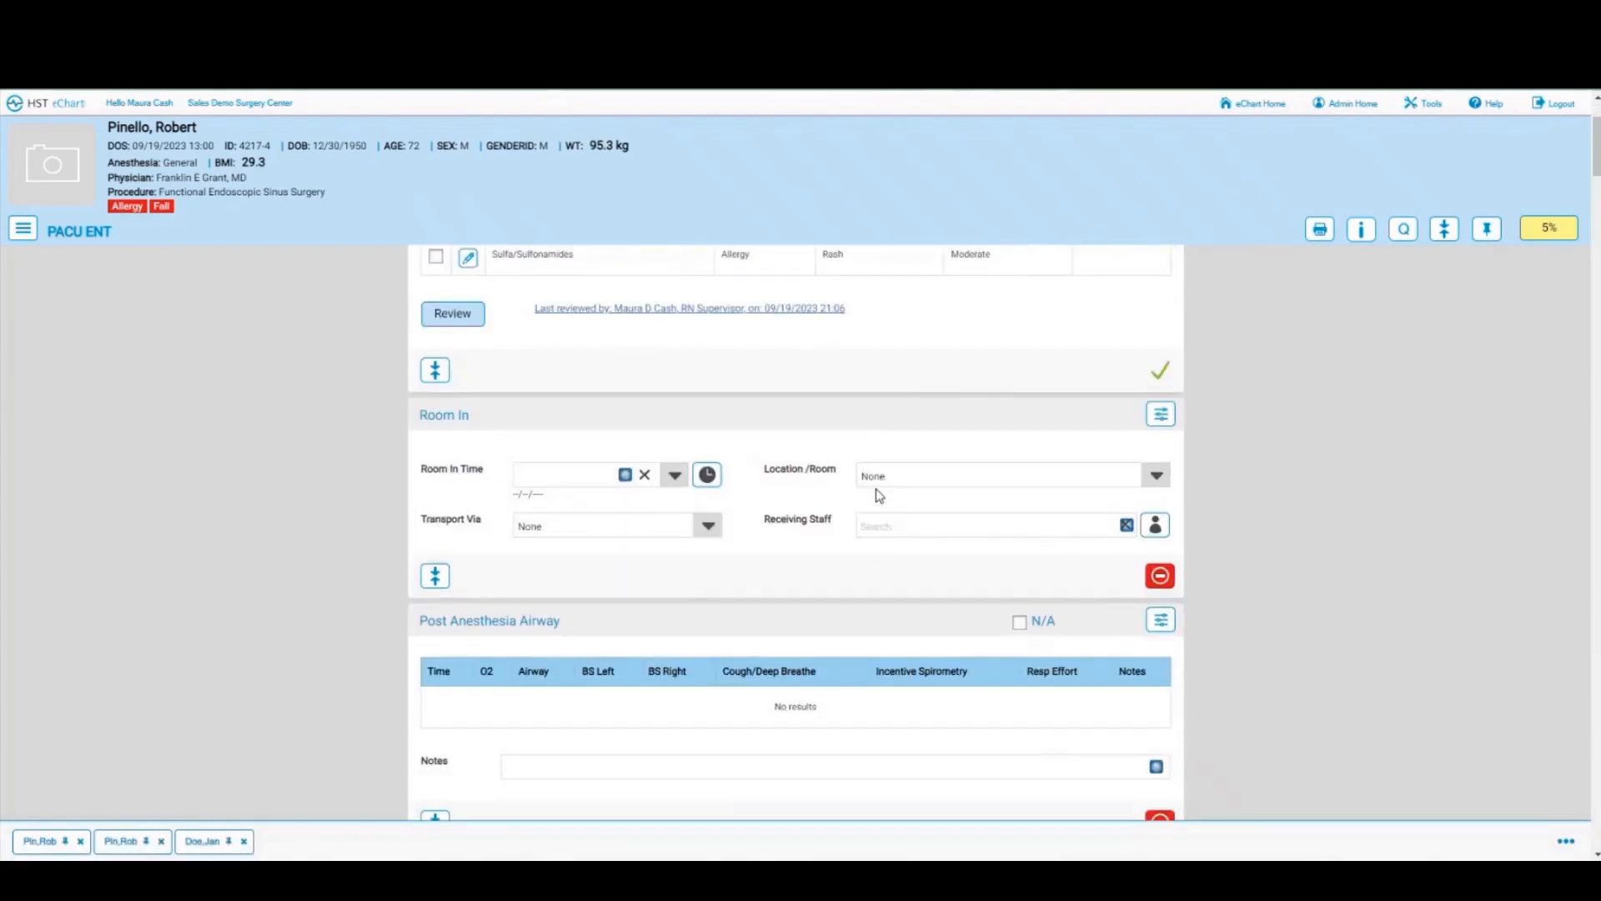
Step: Record room-in at 21:06 in PACU via Stretcher, with the current user as receiving staff
{"action": "left_click", "coordinate": [706, 474]}
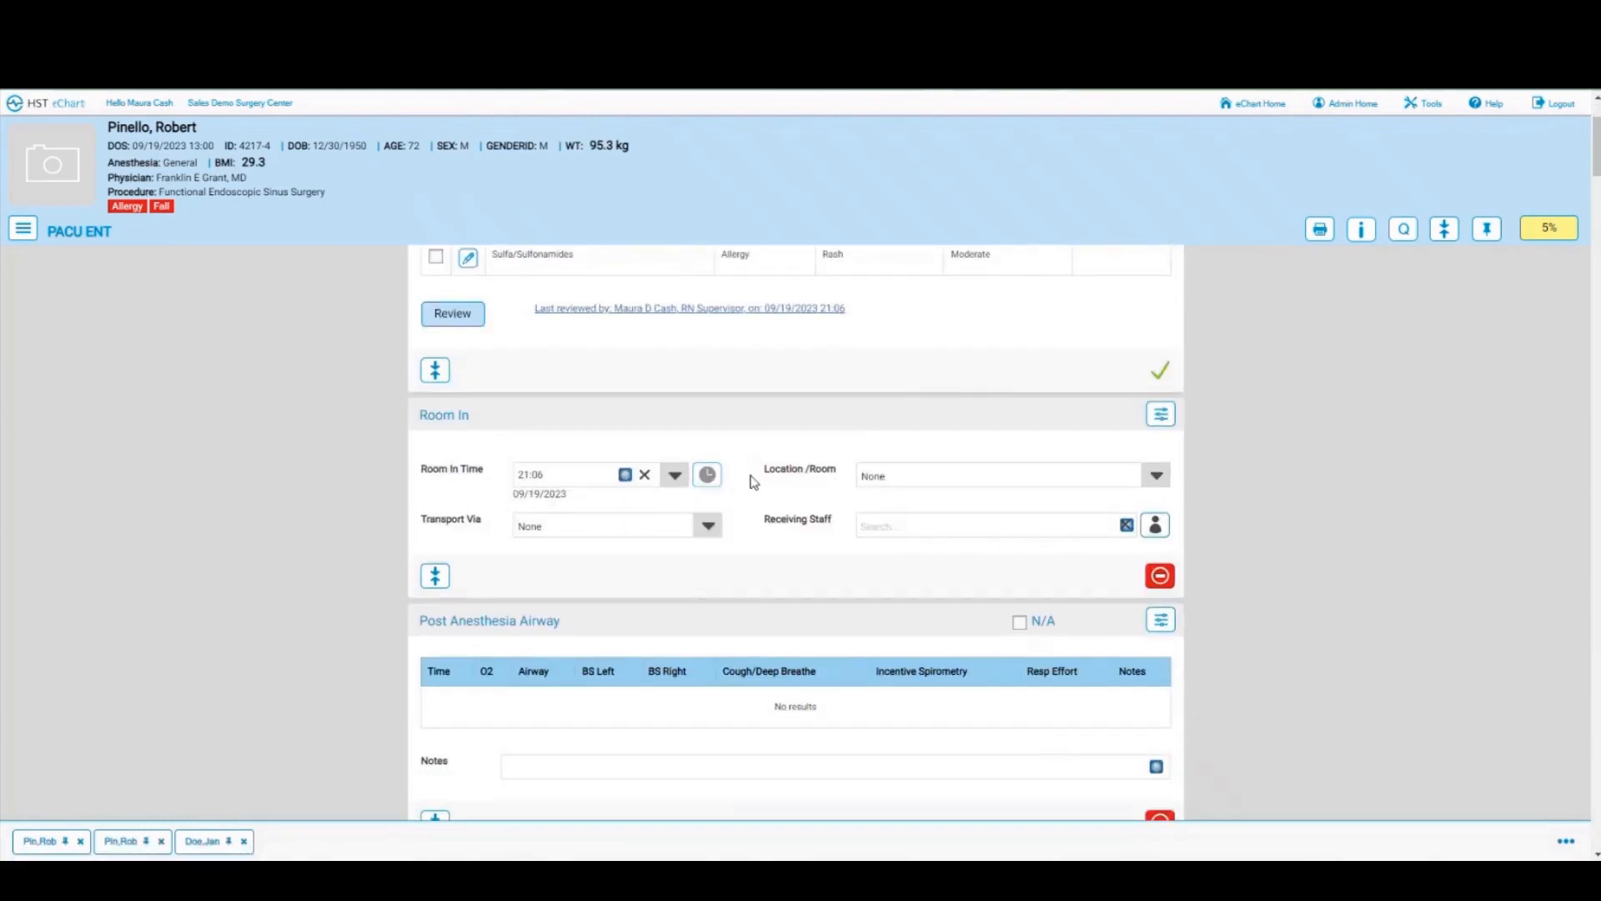
{"action": "left_click", "coordinate": [1155, 477]}
{"action": "left_click", "coordinate": [887, 670]}
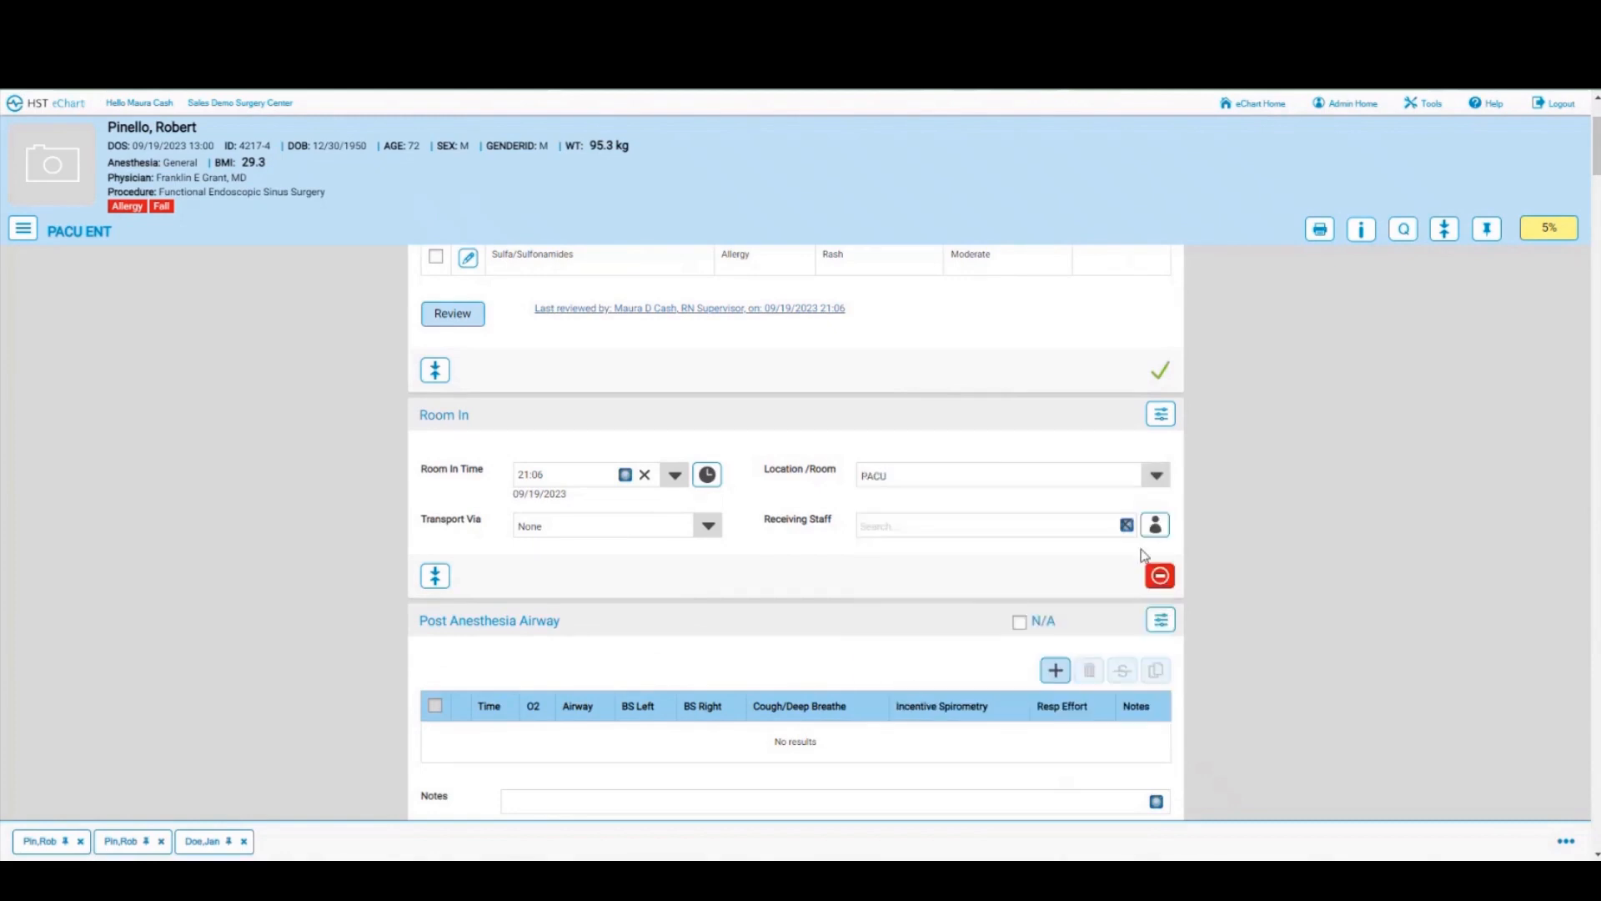
{"action": "left_click", "coordinate": [1155, 524]}
{"action": "left_click", "coordinate": [707, 527]}
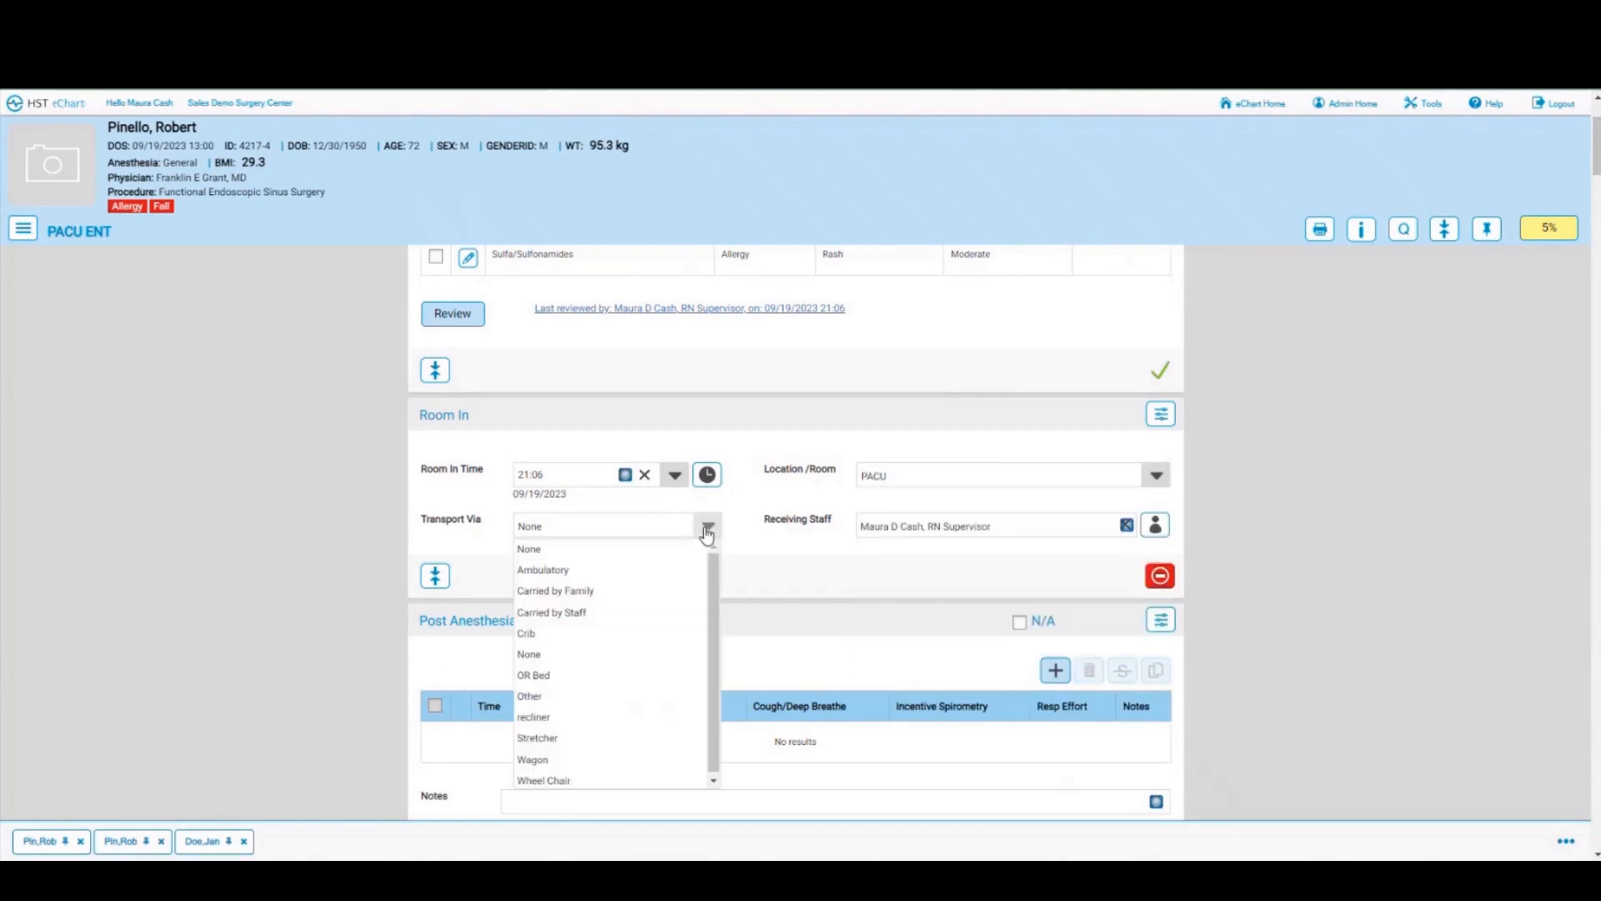
{"action": "left_click", "coordinate": [538, 738]}
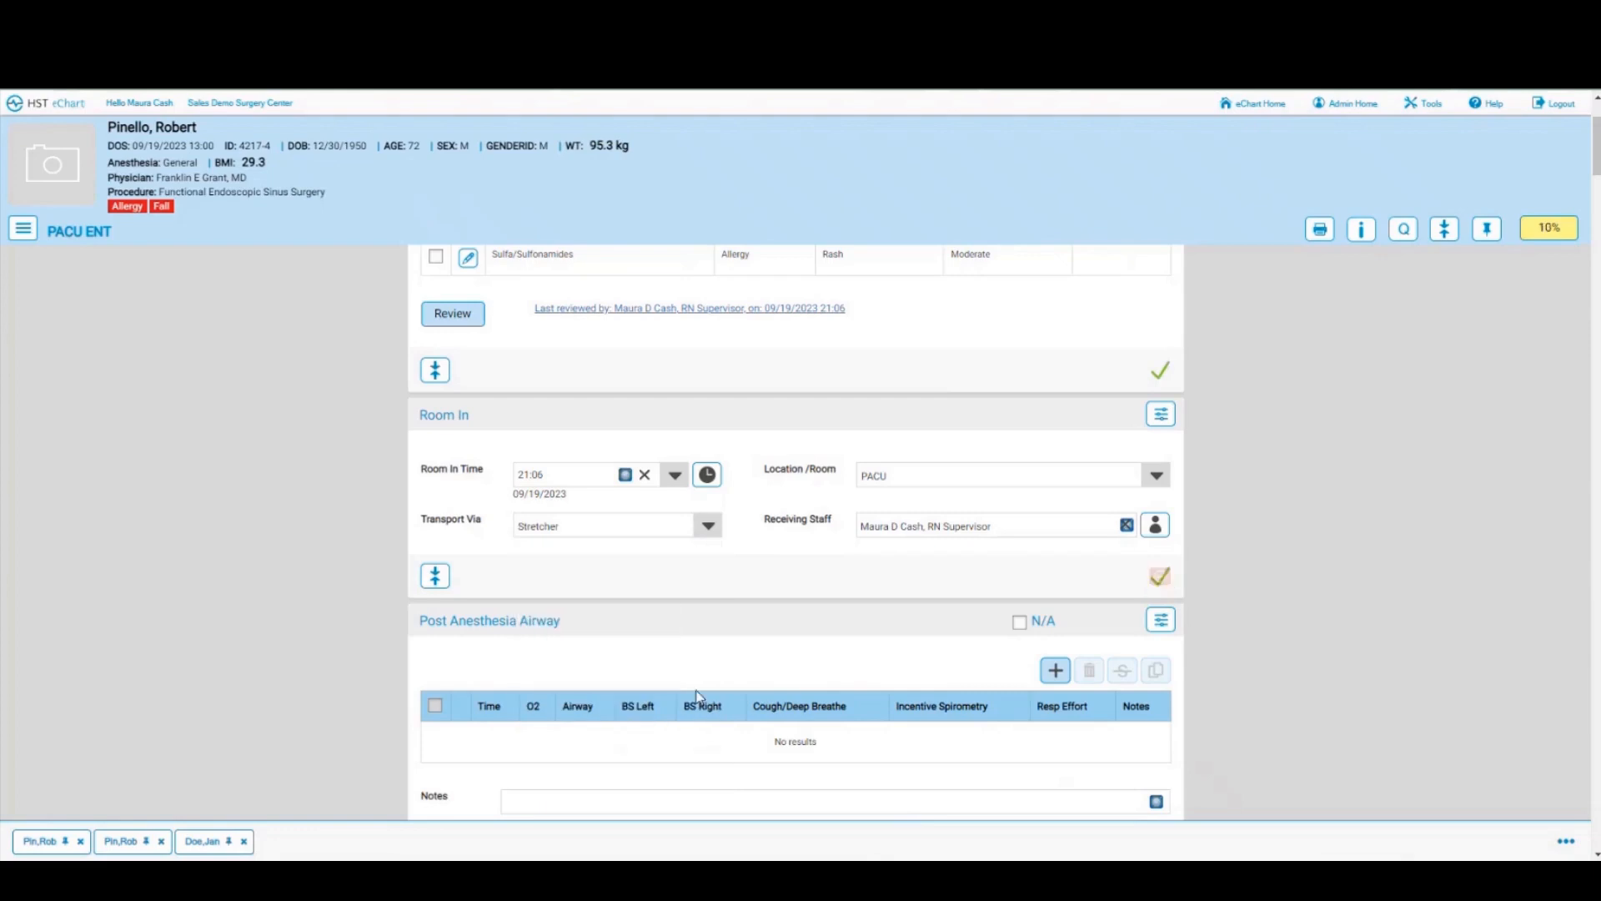
{"action": "scroll", "coordinate": [877, 654], "scroll_direction": "down", "scroll_amount": 2}
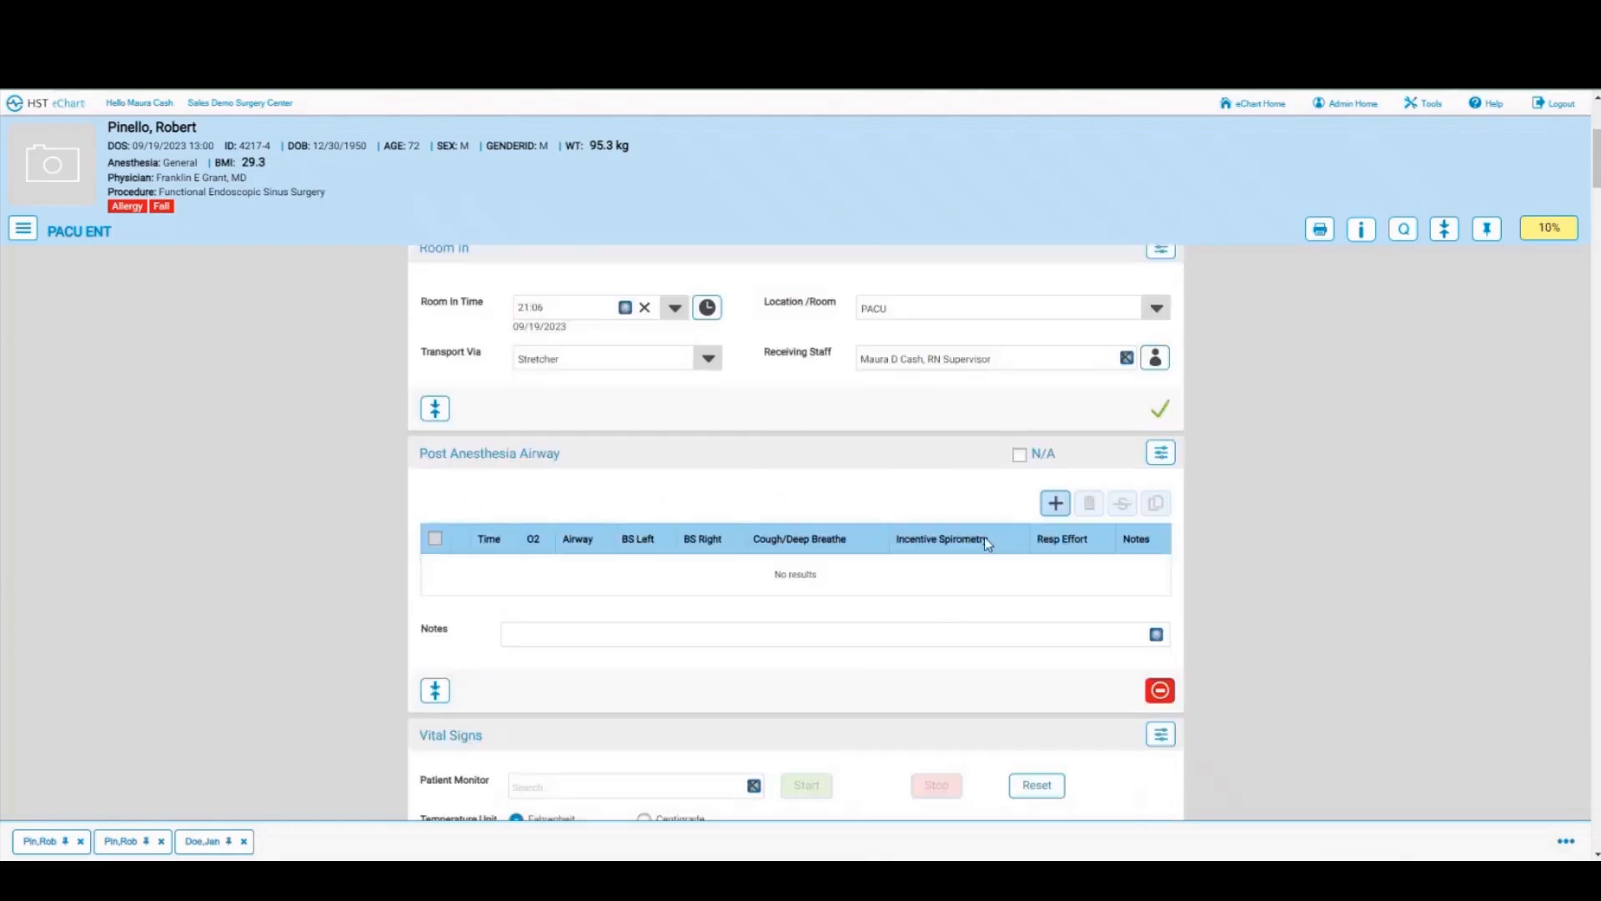
{"action": "left_click", "coordinate": [1055, 503]}
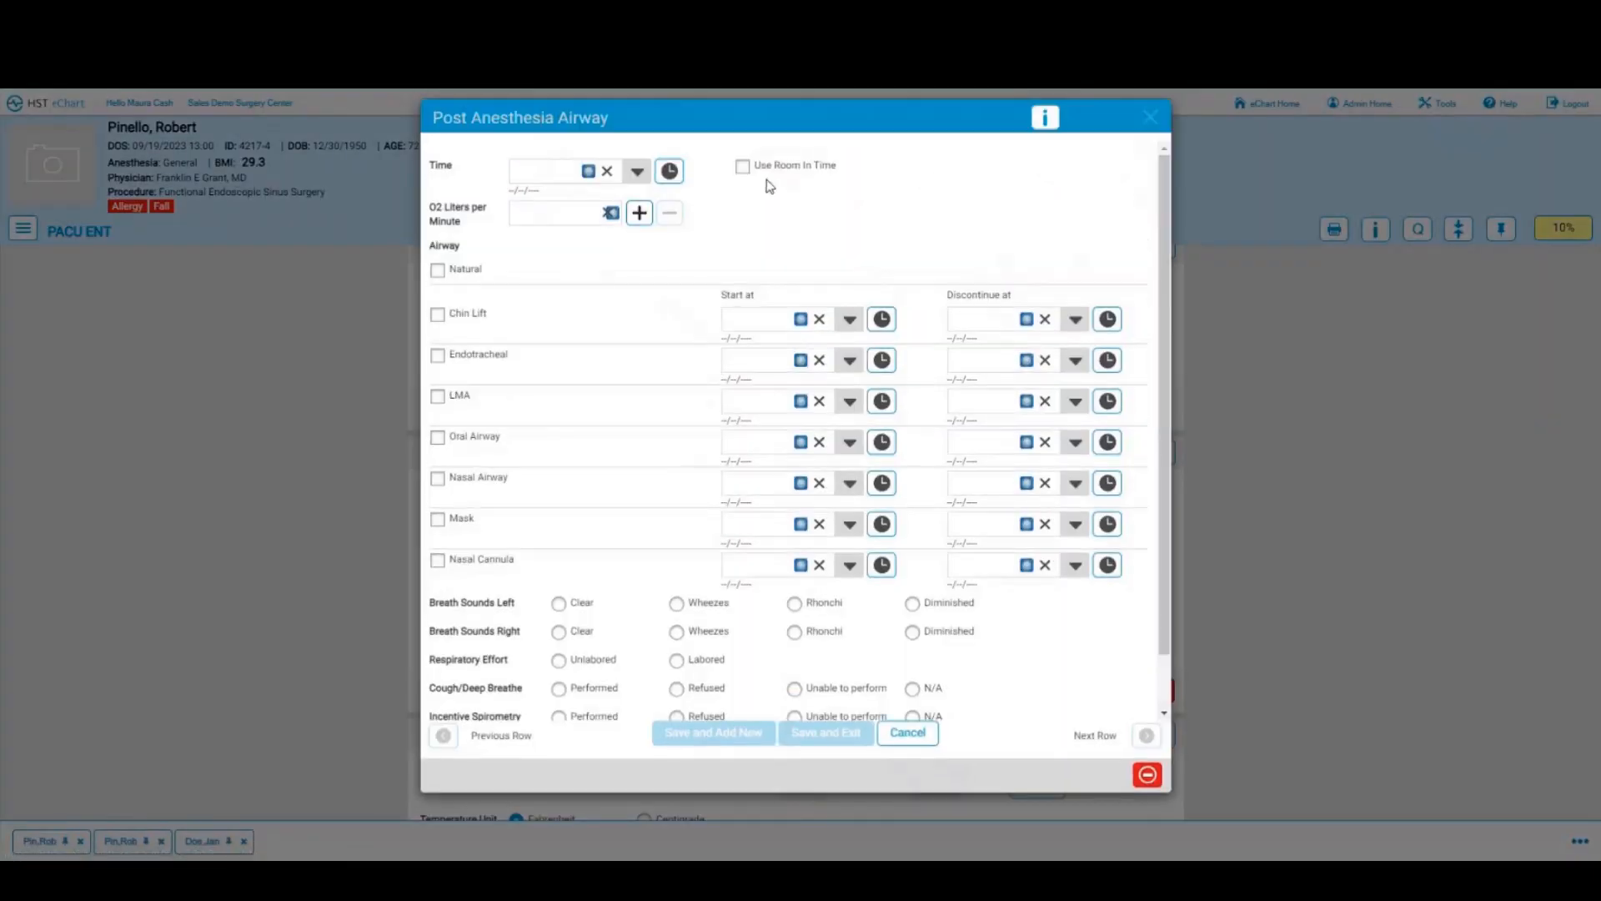
Step: Save a room-in-time airway entry: 6 L/min O2 nasal cannula, clear breath sounds, cough performed, spirometry N/A
{"action": "left_click", "coordinate": [742, 166]}
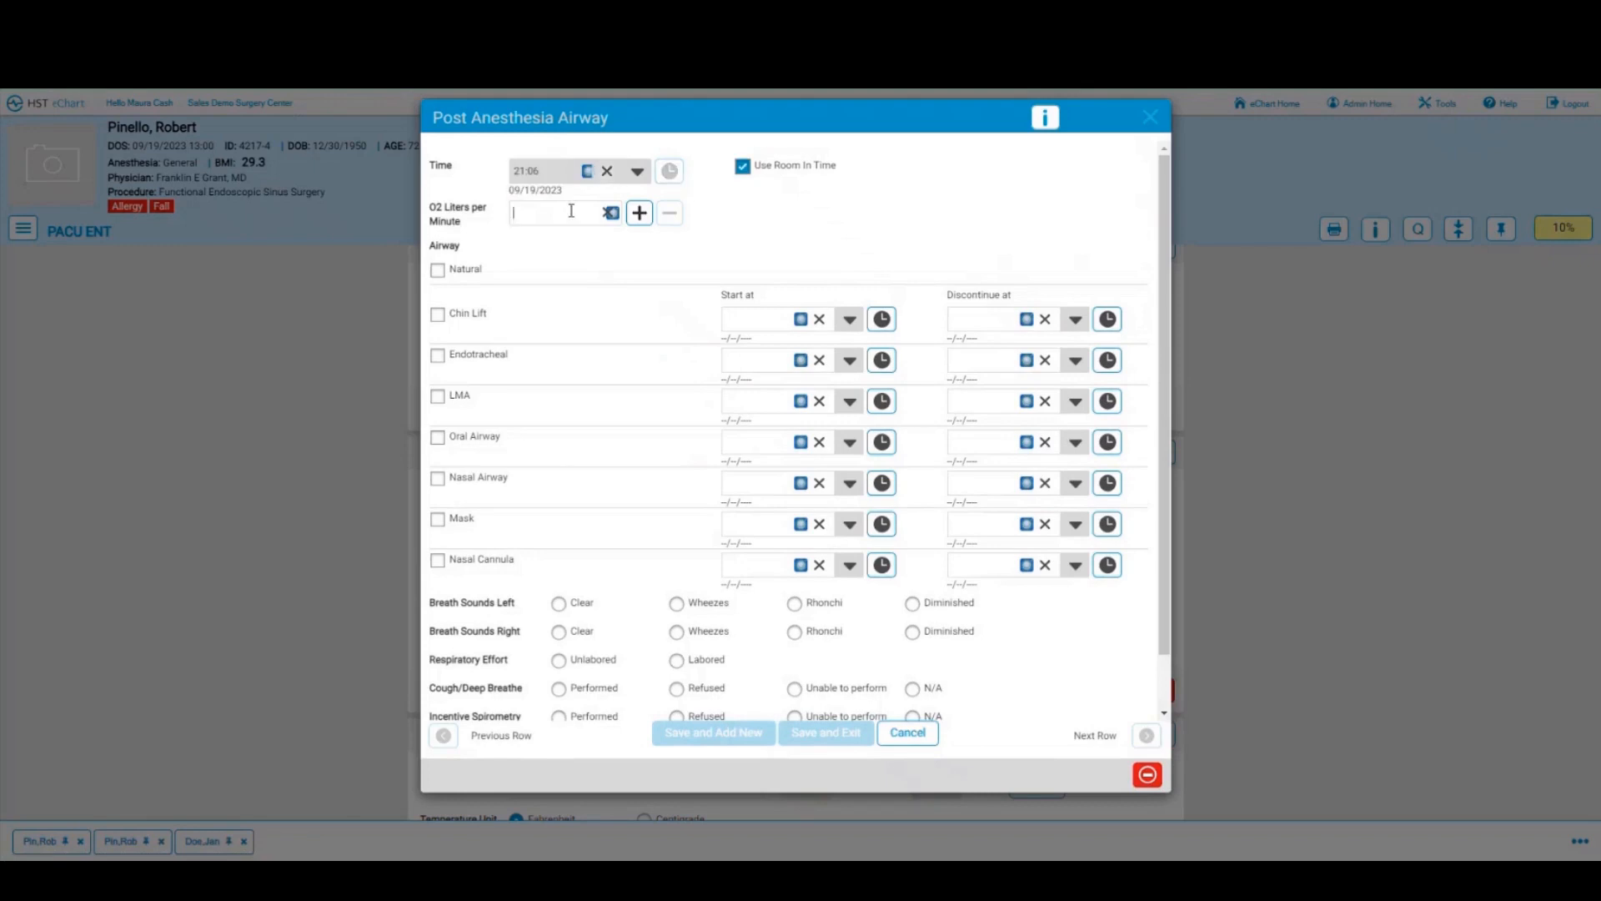
{"action": "type", "text": "6"}
{"action": "left_click", "coordinate": [437, 560]}
{"action": "left_click", "coordinate": [558, 604]}
{"action": "left_click", "coordinate": [559, 632]}
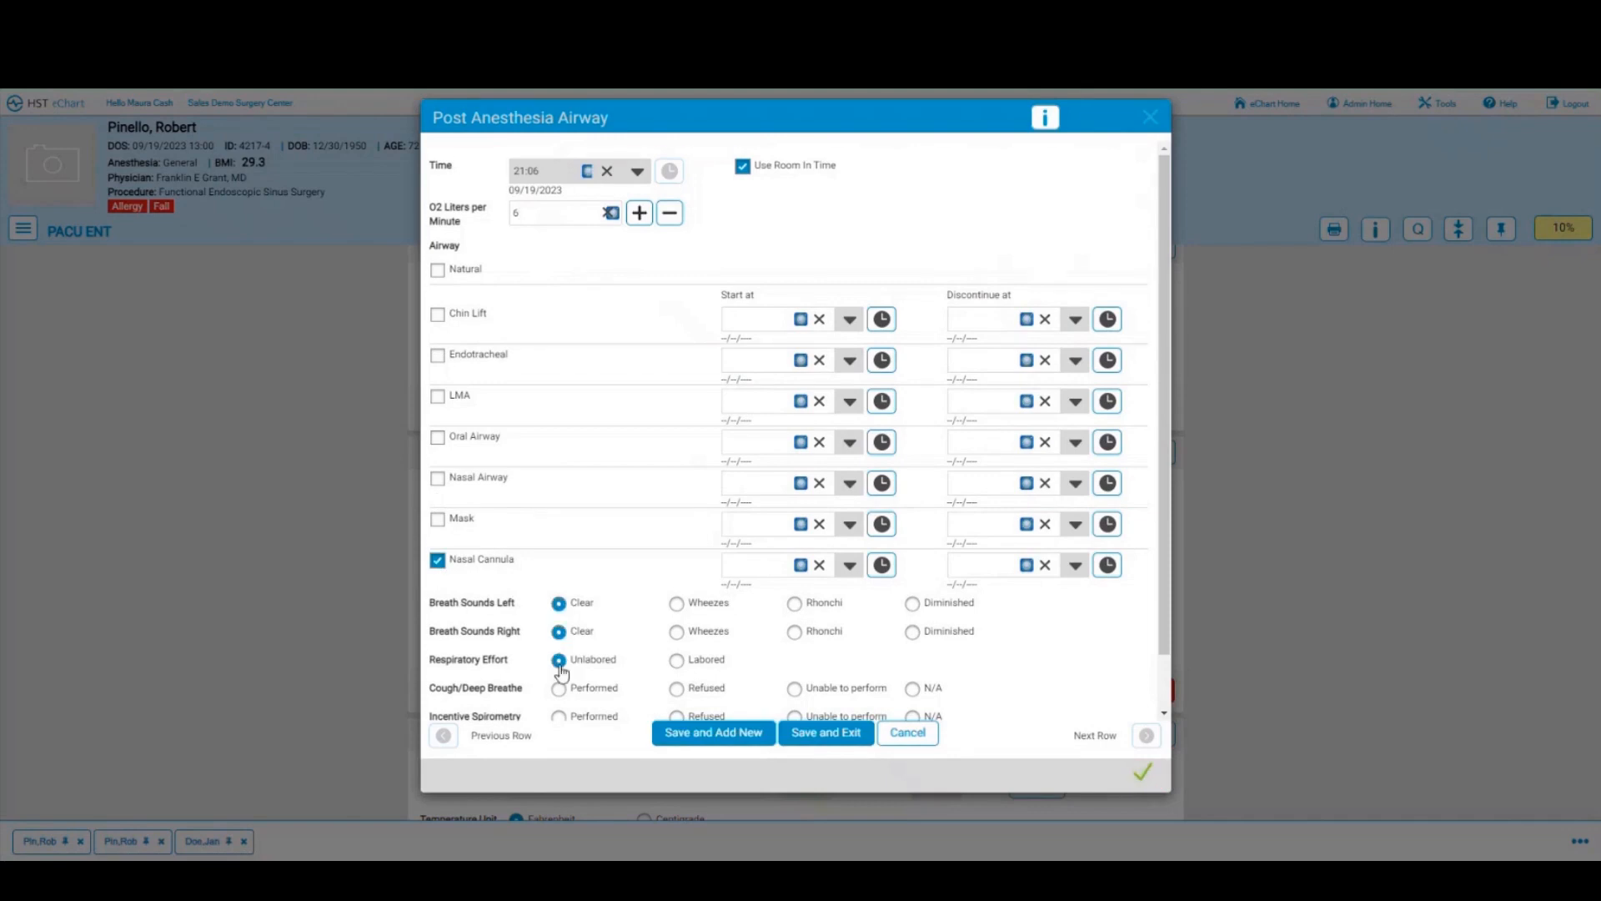
{"action": "scroll", "coordinate": [560, 667], "scroll_direction": "down", "scroll_amount": 1}
{"action": "left_click", "coordinate": [560, 630]}
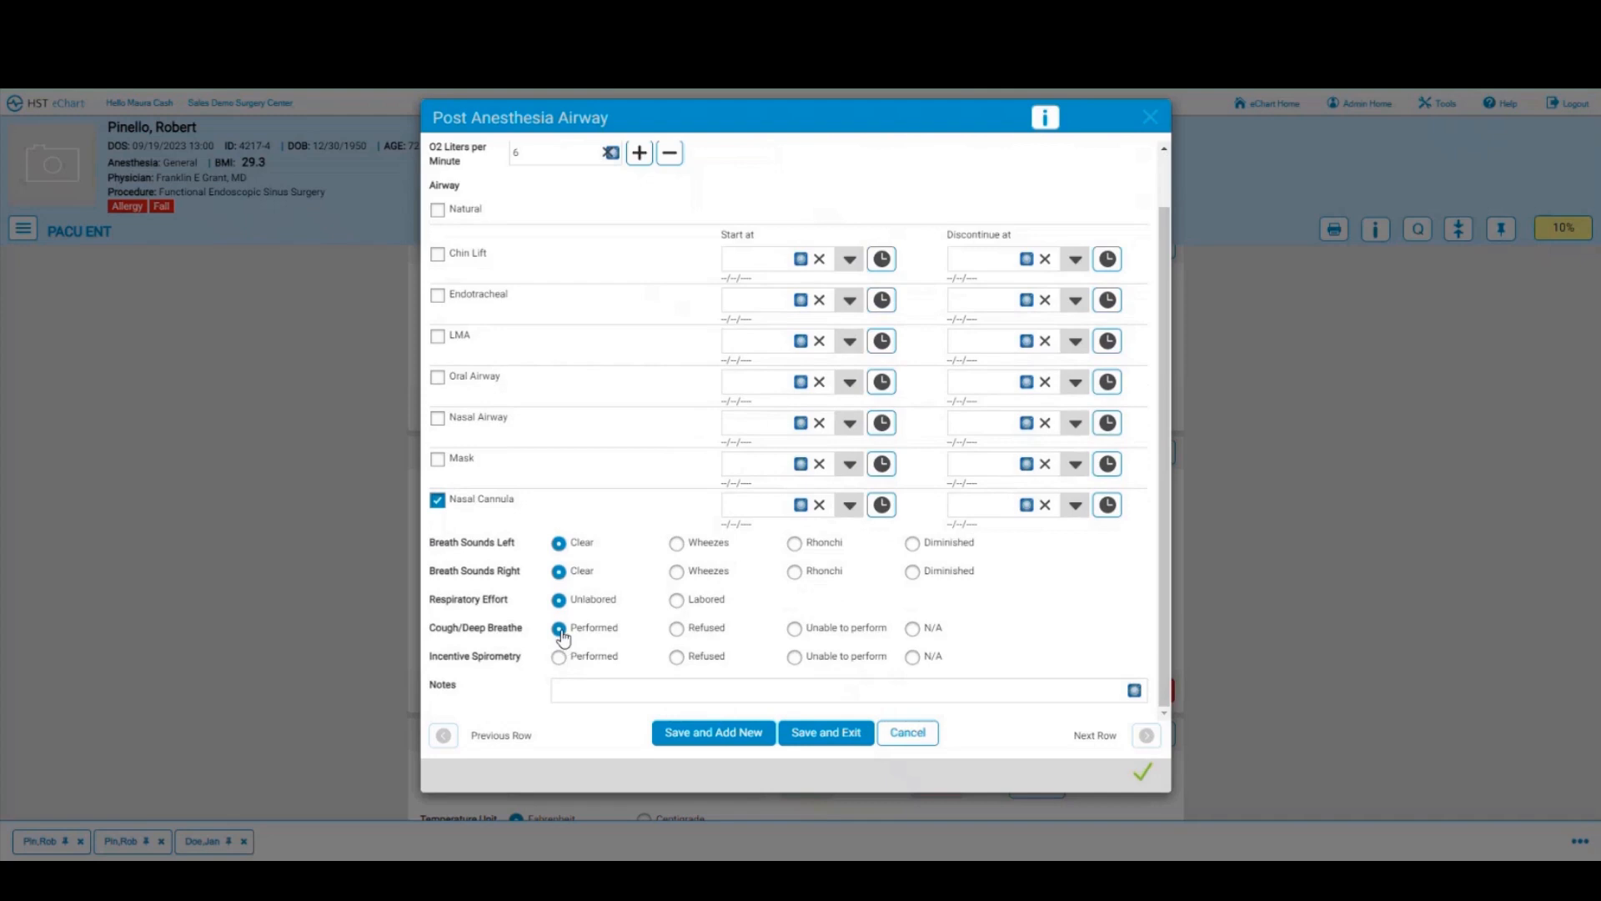
{"action": "left_click", "coordinate": [912, 656]}
{"action": "left_click", "coordinate": [824, 734]}
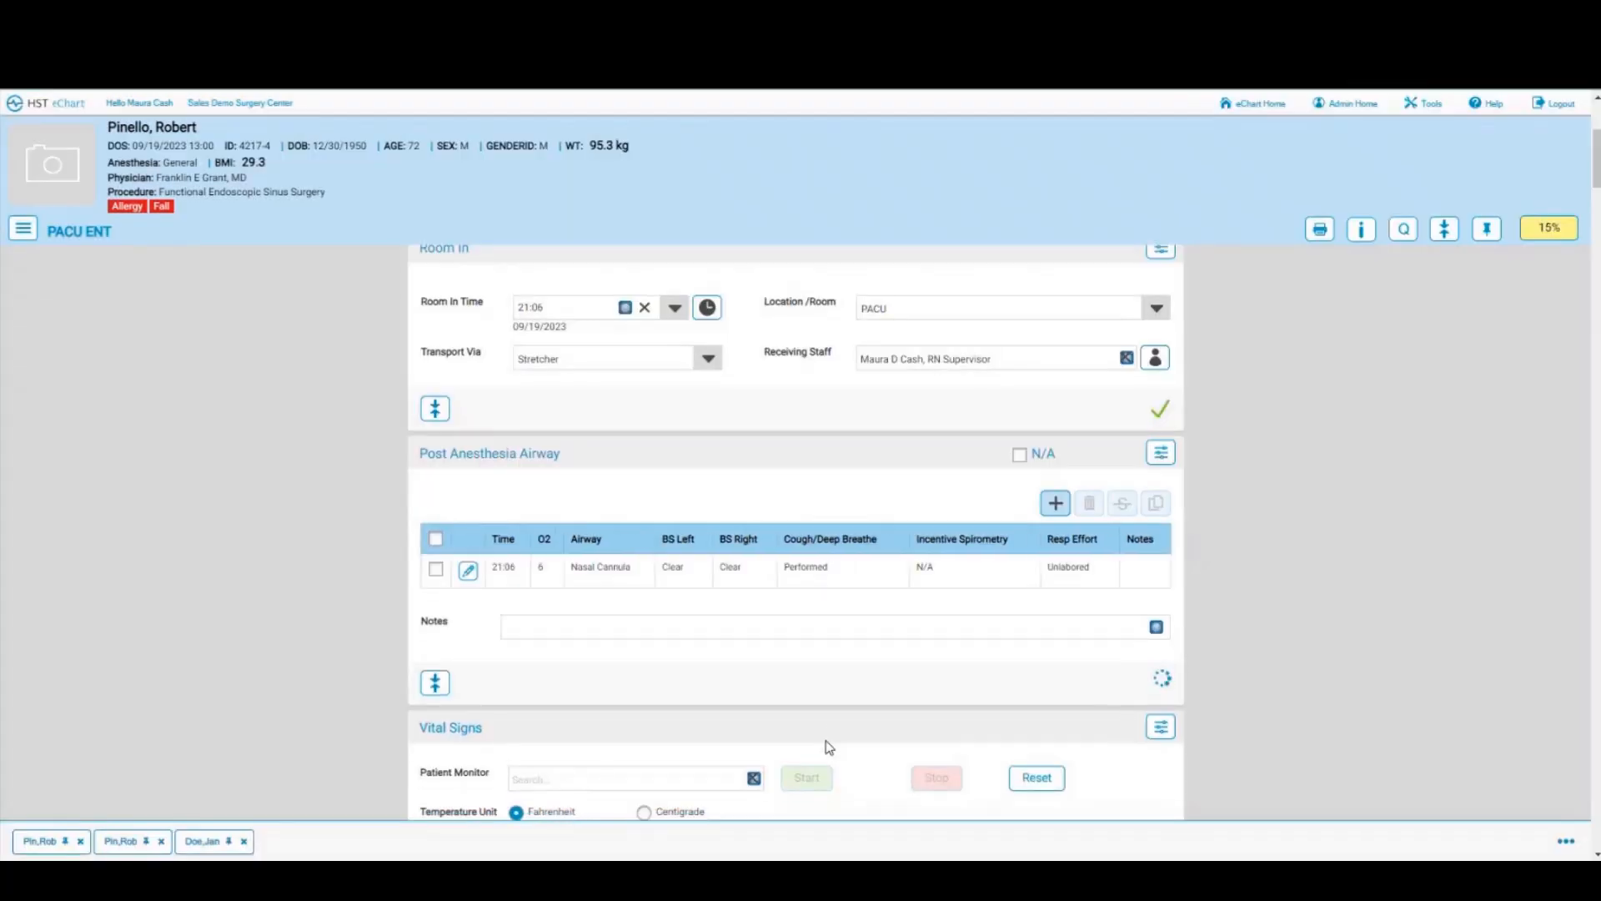
{"action": "scroll", "coordinate": [807, 662], "scroll_direction": "down", "scroll_amount": 4}
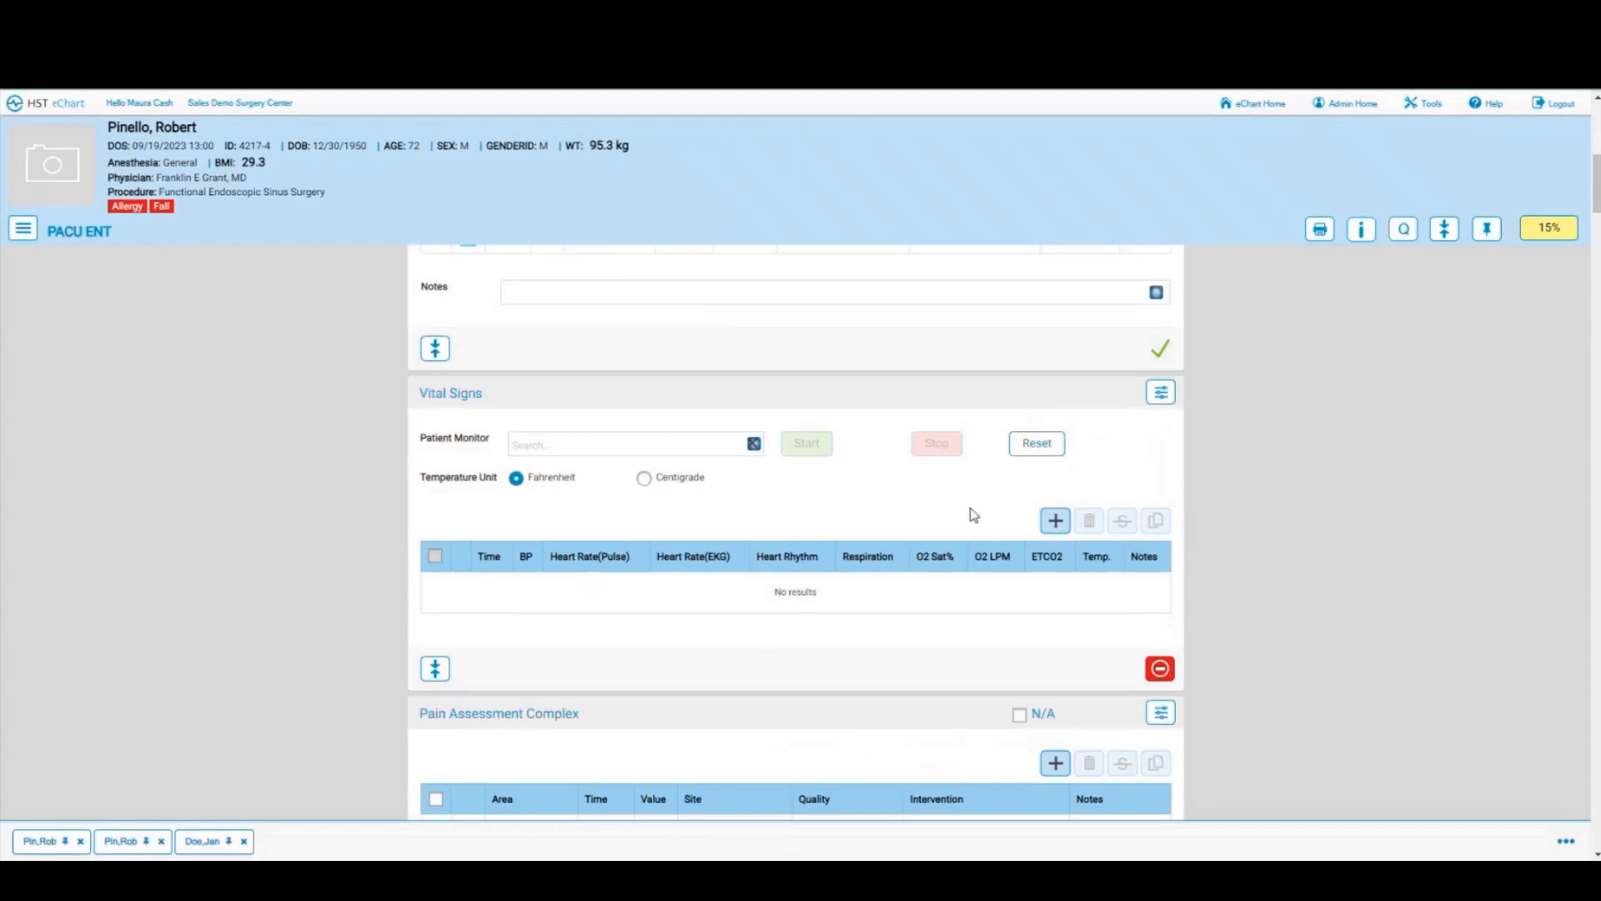
Step: Start a vital signs row at the 21:06 room-in time with BP 130/78 and pulse 75
{"action": "left_click", "coordinate": [1052, 521]}
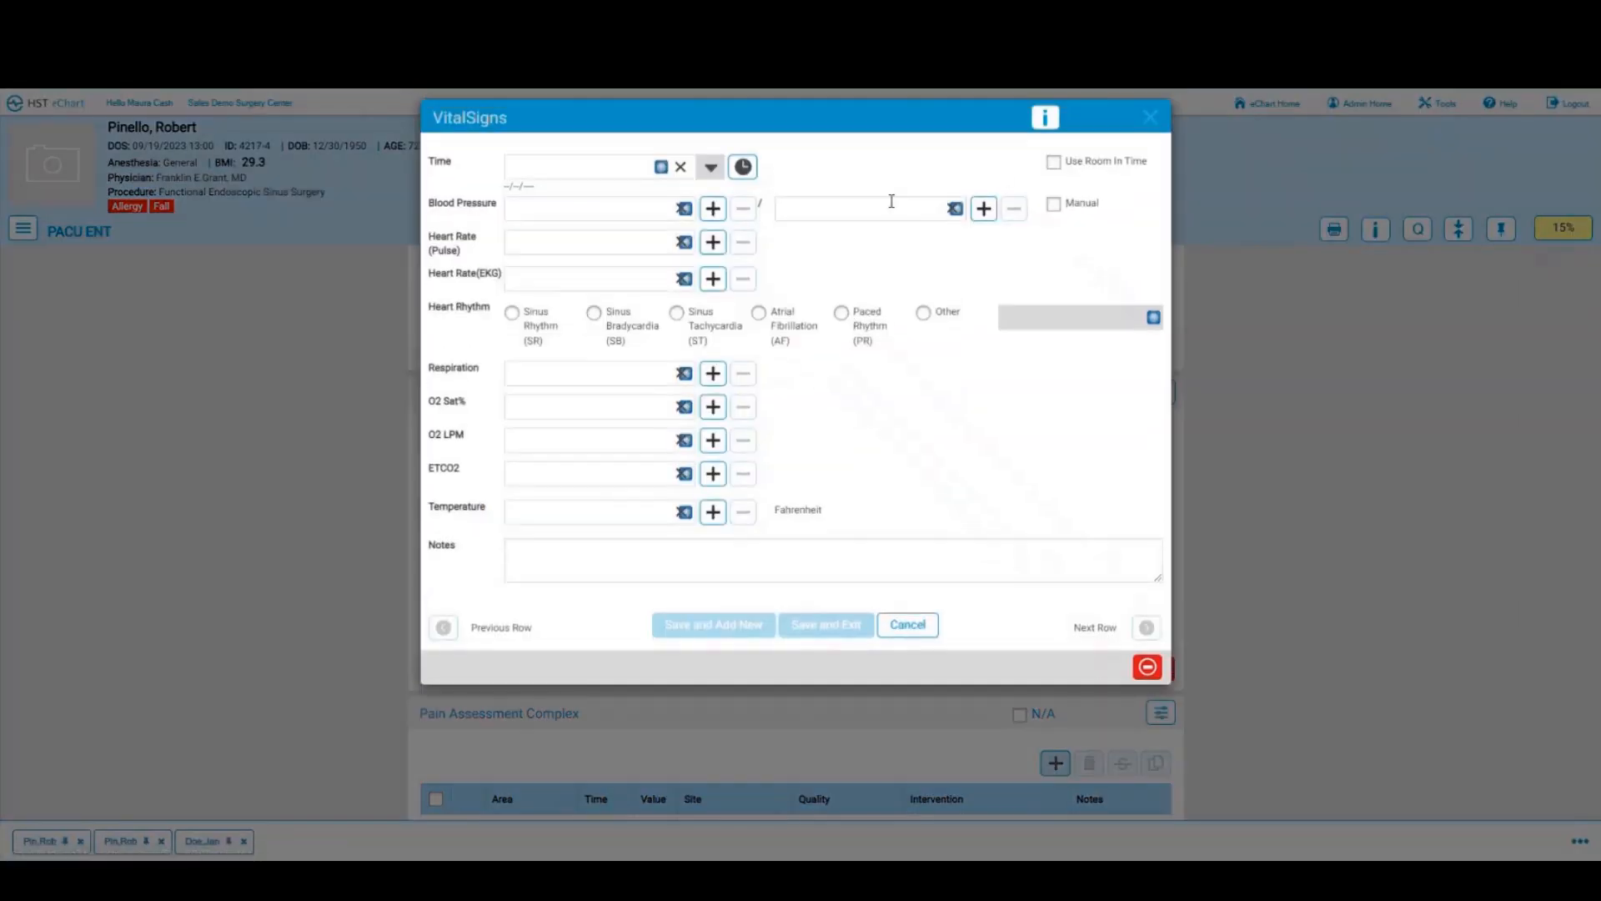
{"action": "left_click", "coordinate": [1053, 162]}
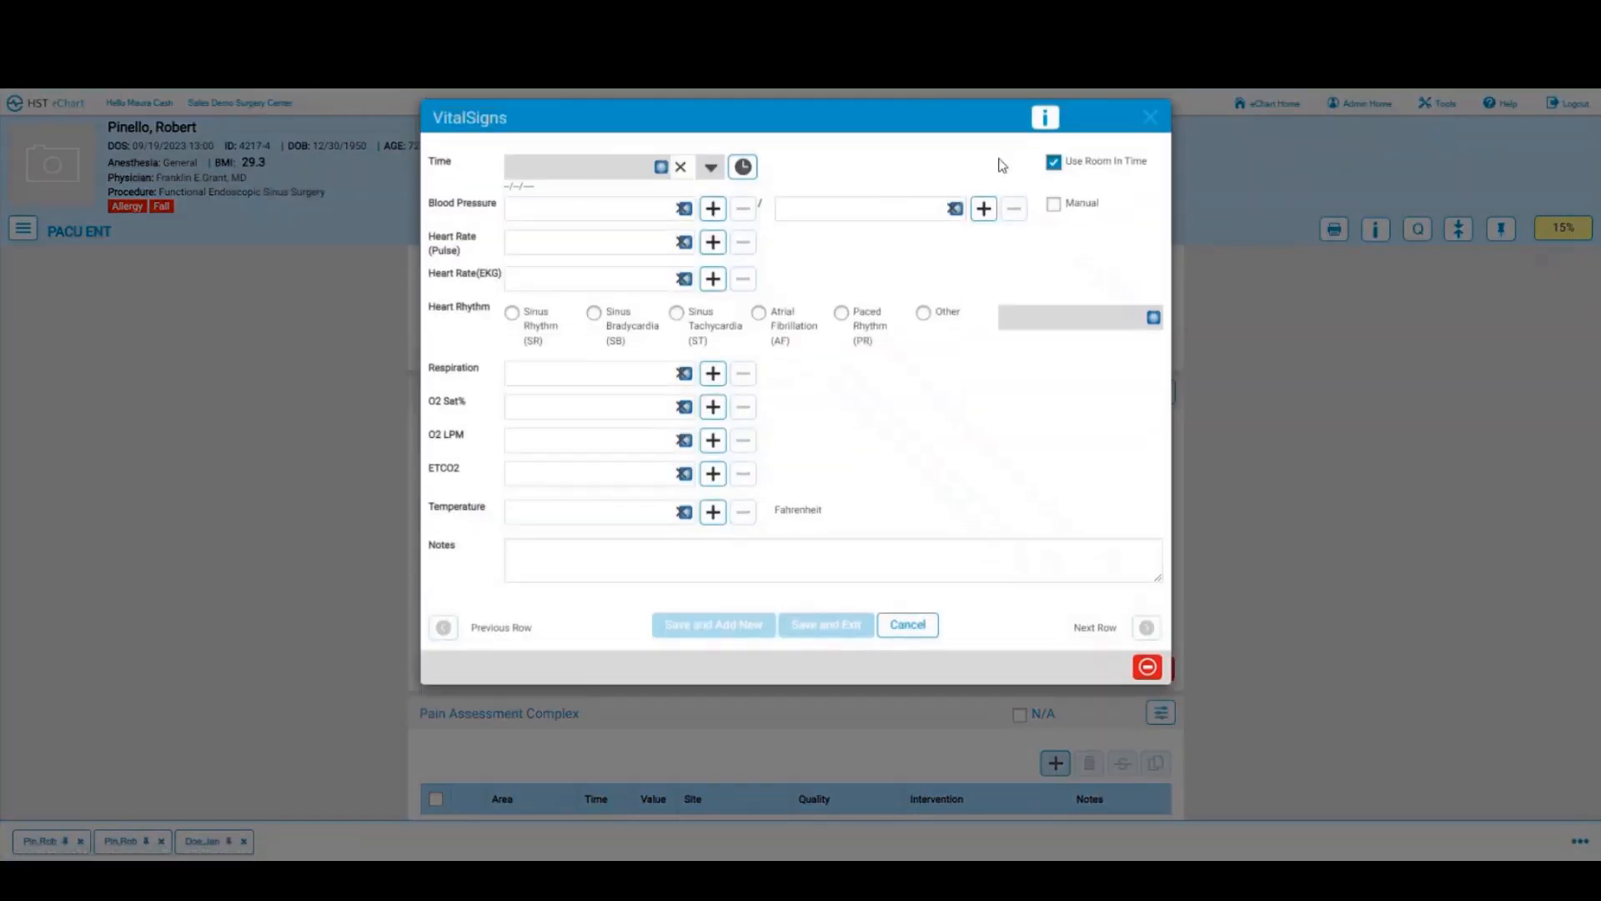
{"action": "left_click", "coordinate": [567, 206]}
{"action": "type", "text": "13"}
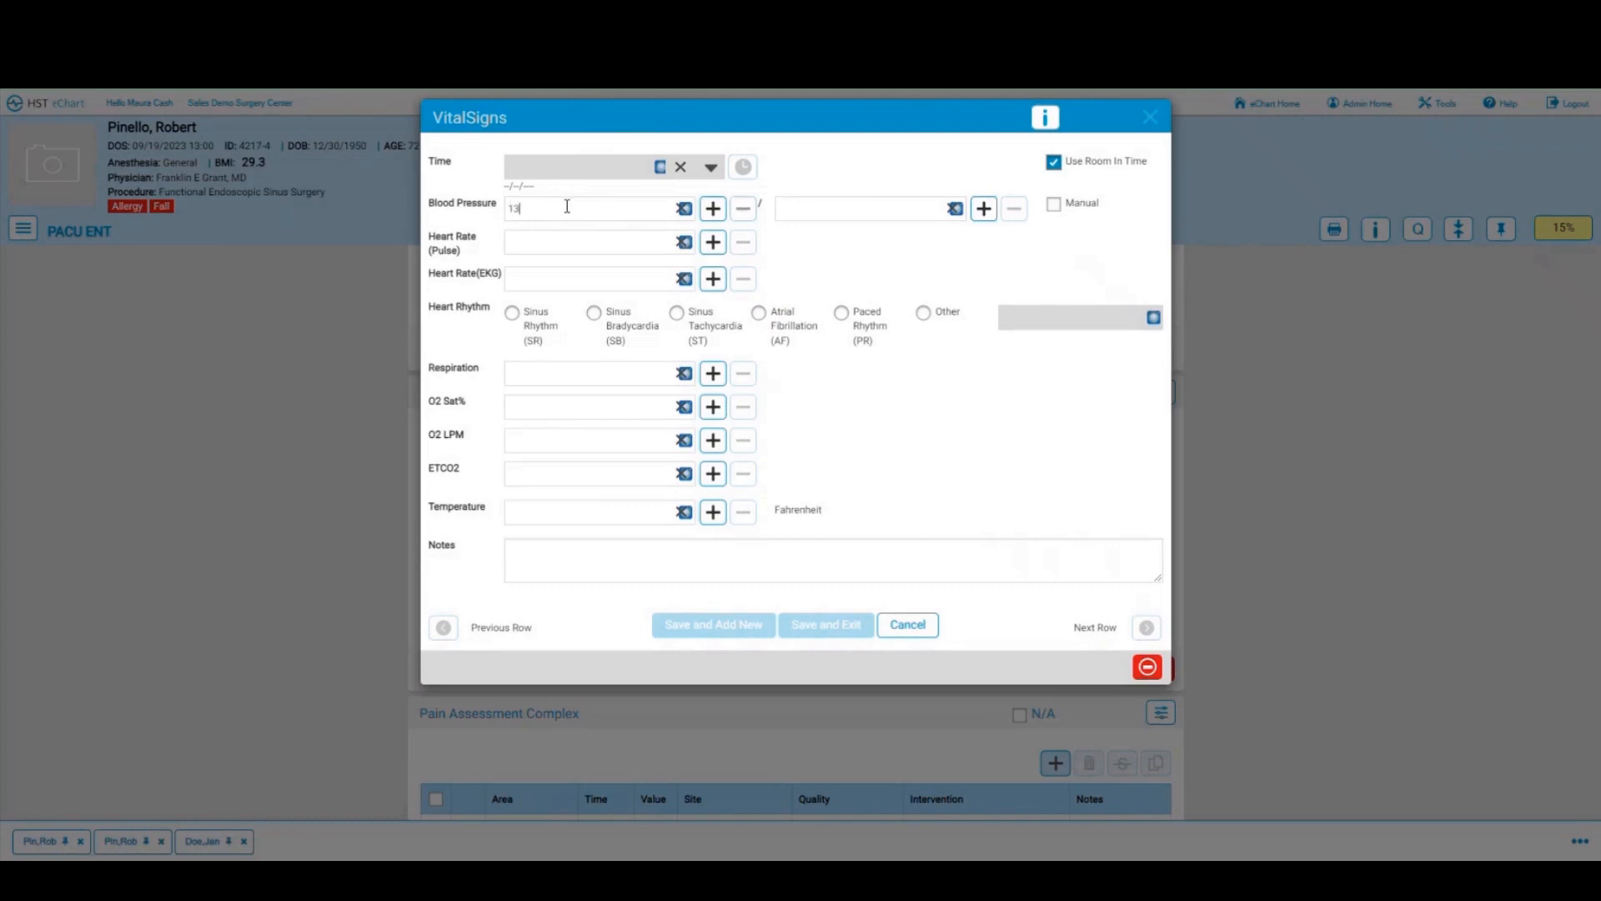
{"action": "type", "text": "0"}
{"action": "type", "text": "78"}
{"action": "left_click", "coordinate": [548, 246]}
{"action": "type", "text": "7"}
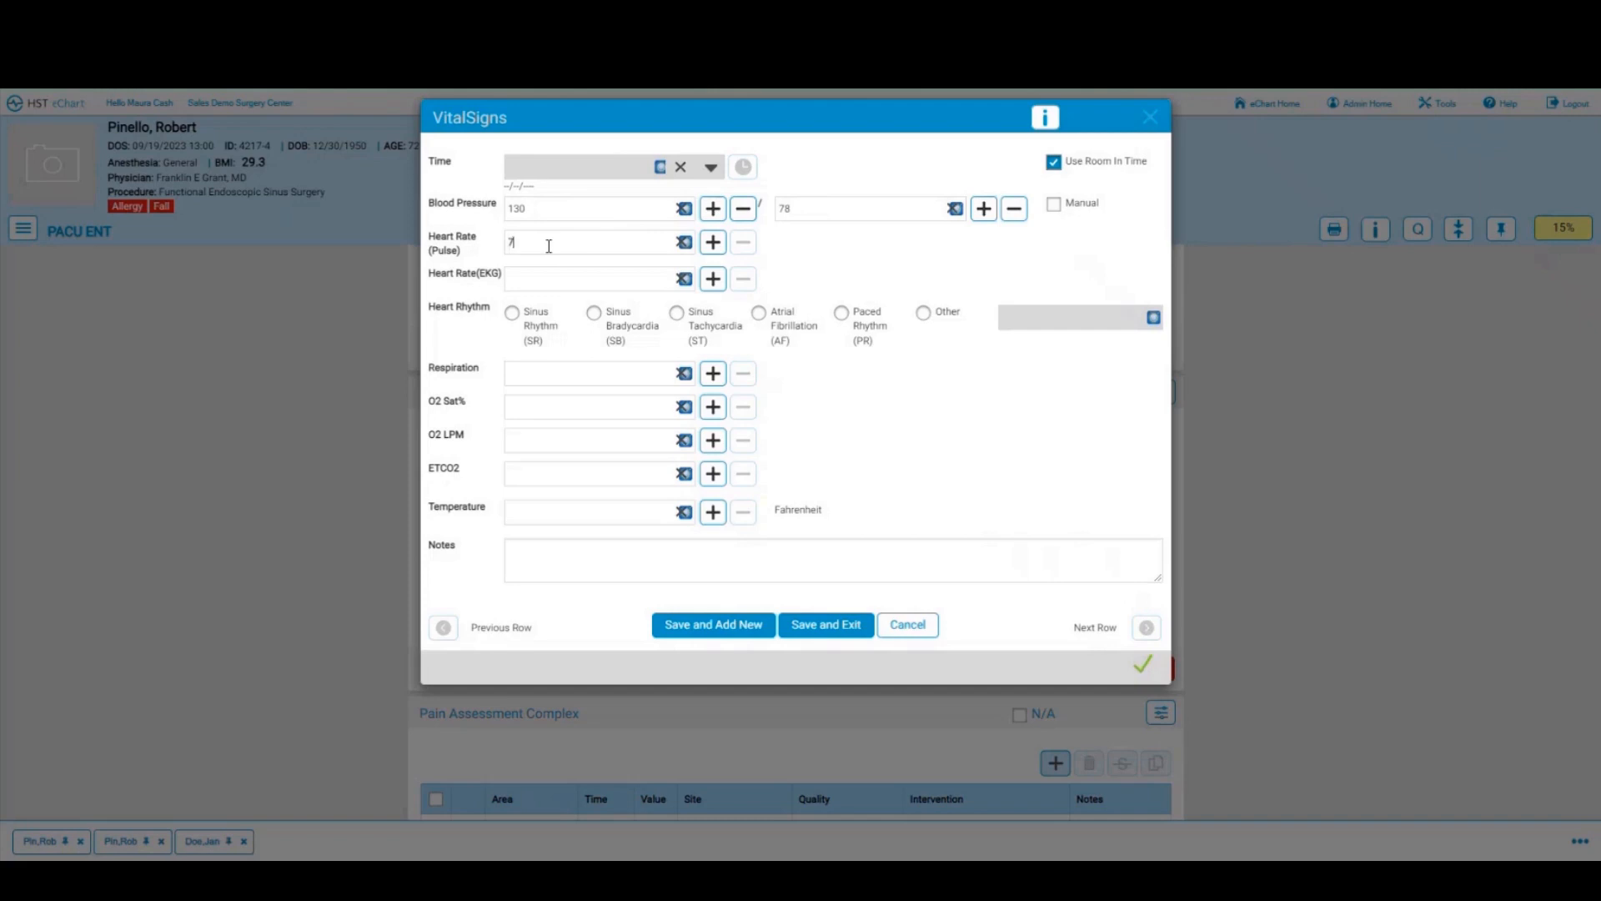
{"action": "type", "text": "5"}
Step: Complete the row with sinus rhythm, respiration 17 and temperature 98.0, then save it
{"action": "left_click", "coordinate": [539, 334]}
{"action": "left_click", "coordinate": [538, 369]}
{"action": "type", "text": "17"}
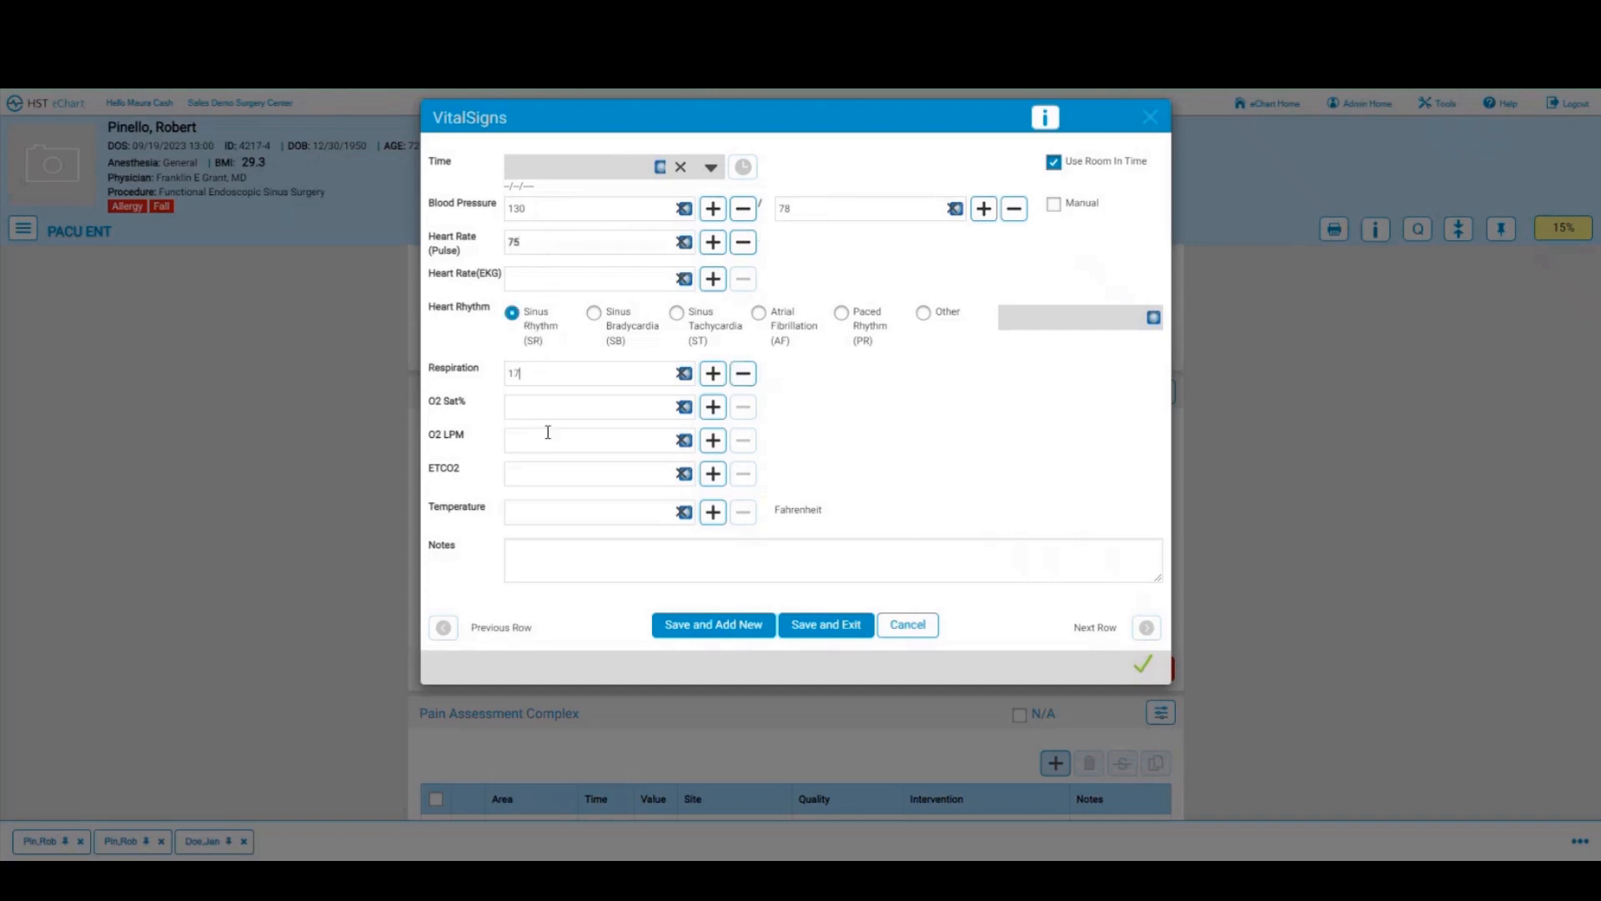
{"action": "left_click", "coordinate": [559, 511]}
{"action": "type", "text": "98"}
{"action": "left_click", "coordinate": [801, 625]}
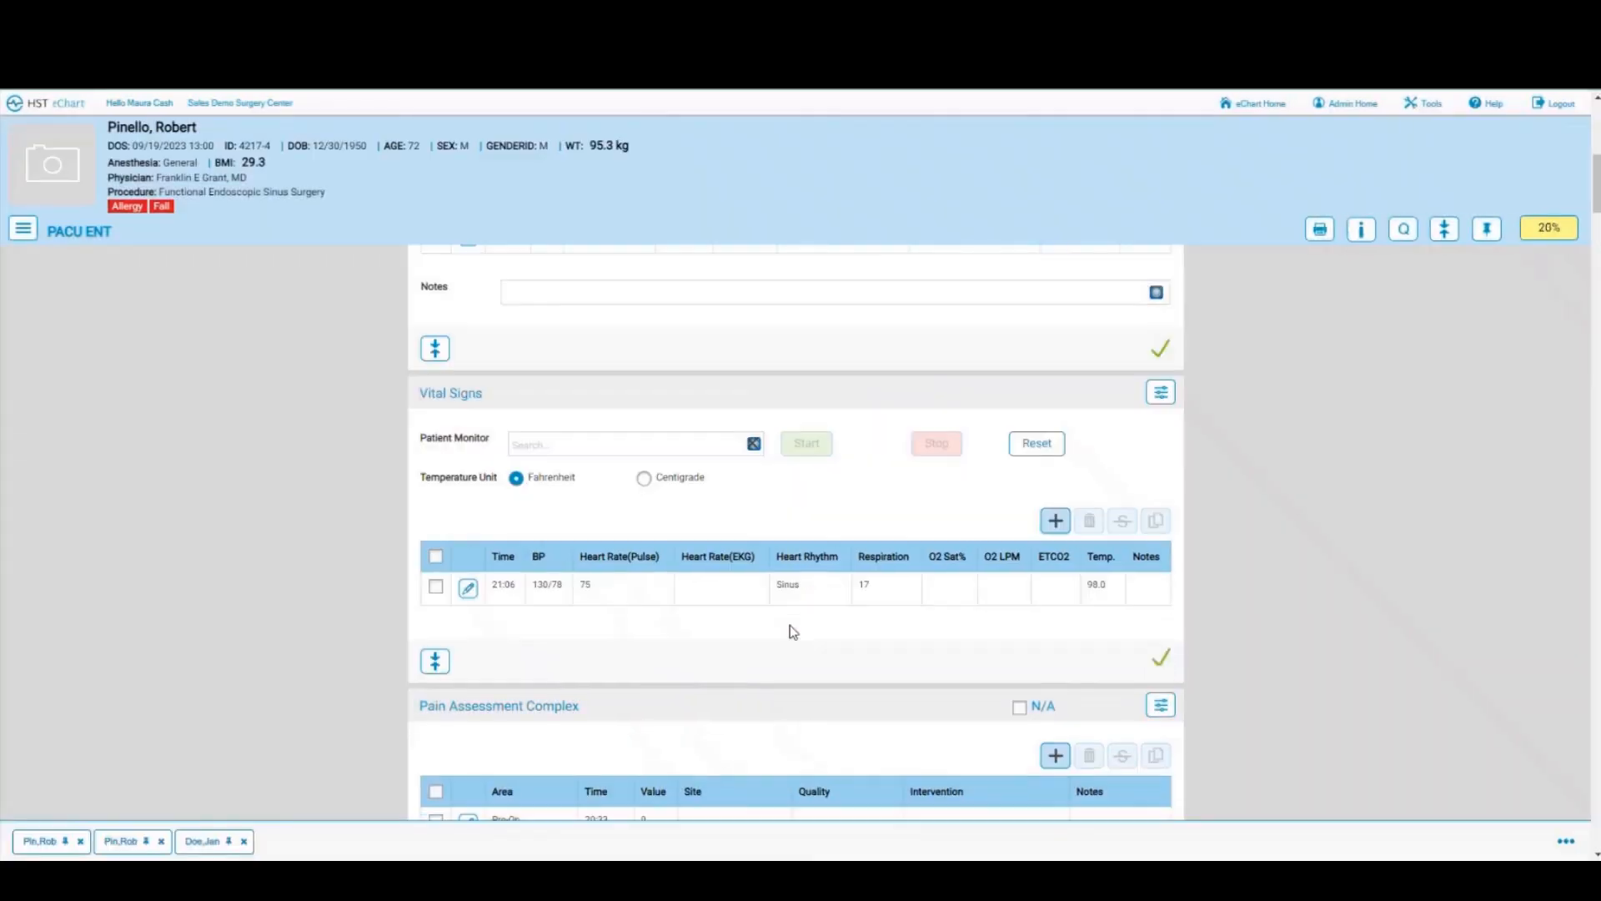
{"action": "scroll", "coordinate": [792, 625], "scroll_direction": "down", "scroll_amount": 3}
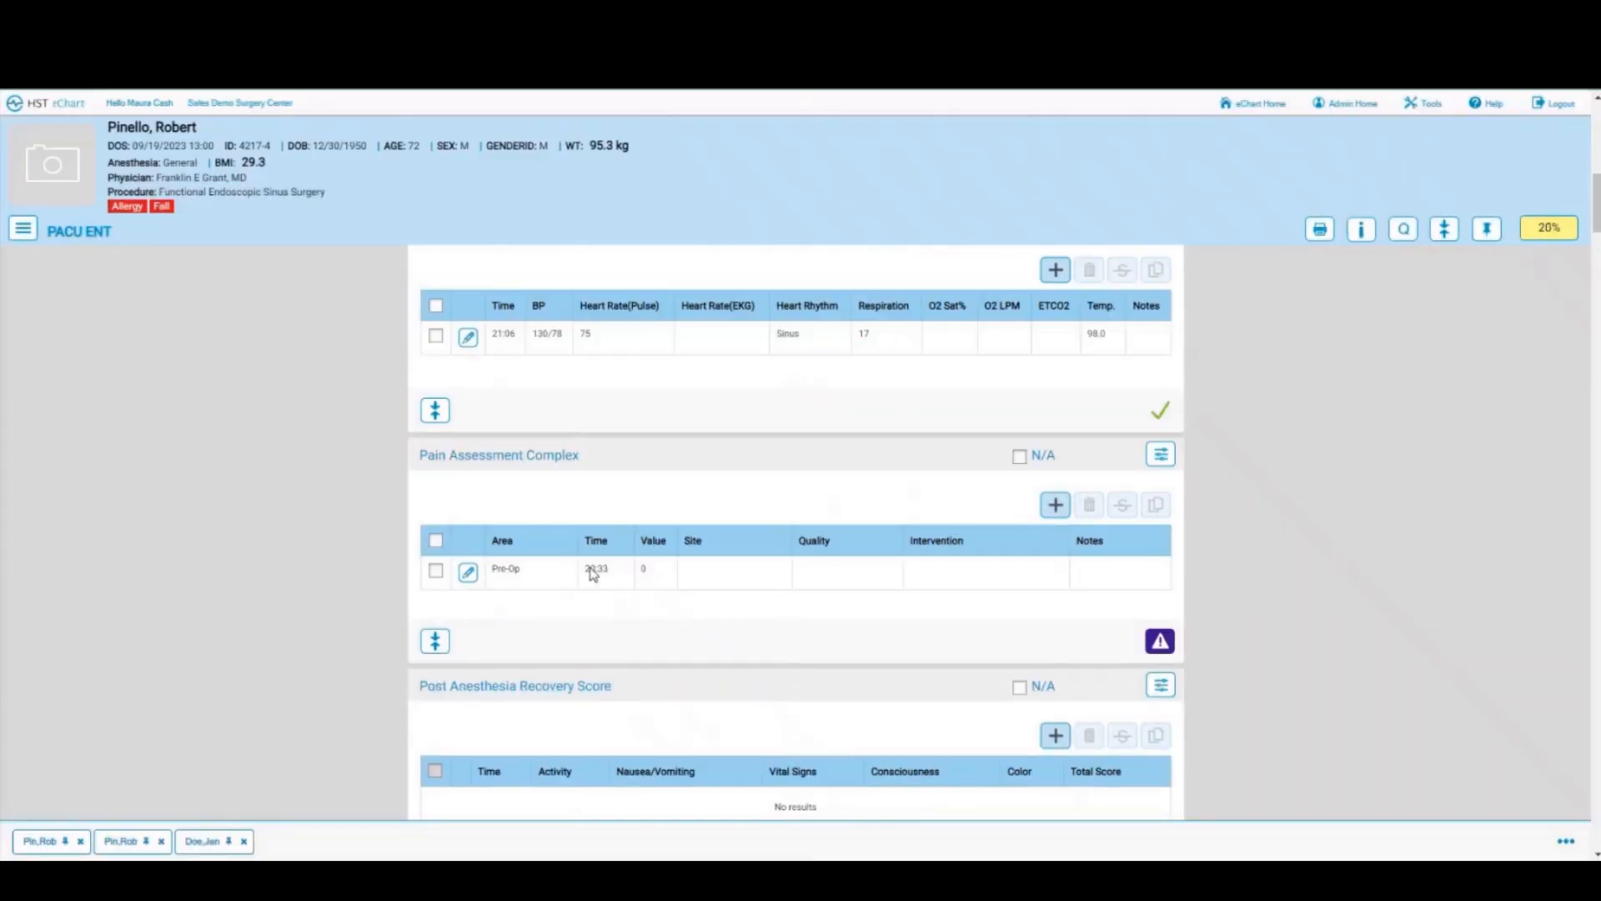
Step: Save a 21:06 PACU pain entry: score 4, sharp, at the surgical site, intervention None
{"action": "left_click", "coordinate": [1054, 505]}
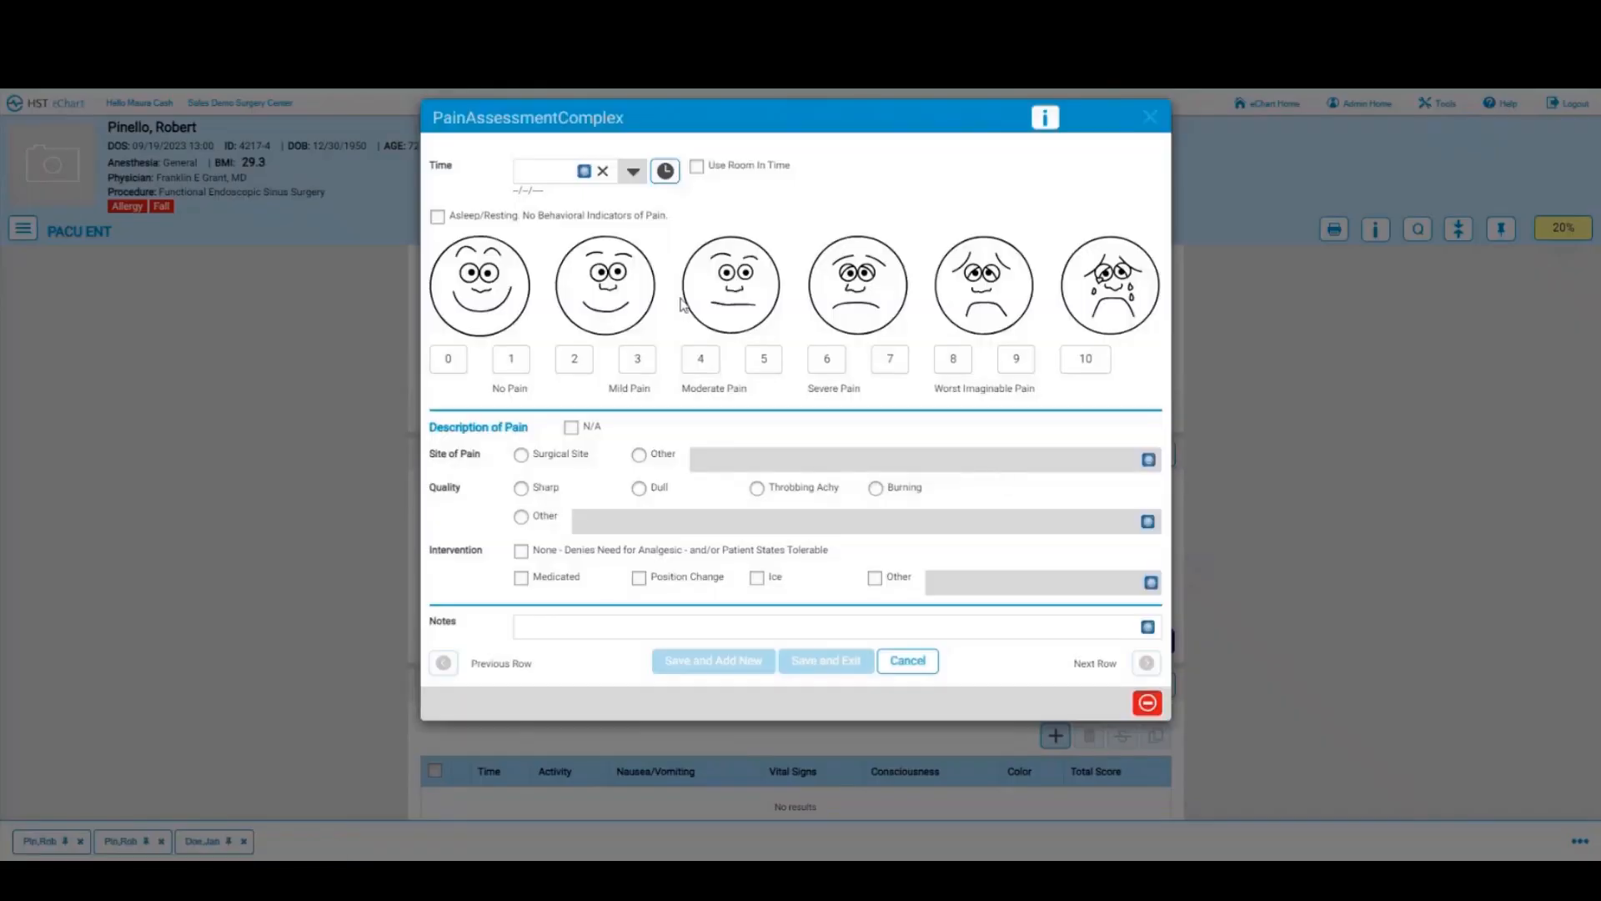
{"action": "left_click", "coordinate": [699, 360]}
{"action": "left_click", "coordinate": [522, 457]}
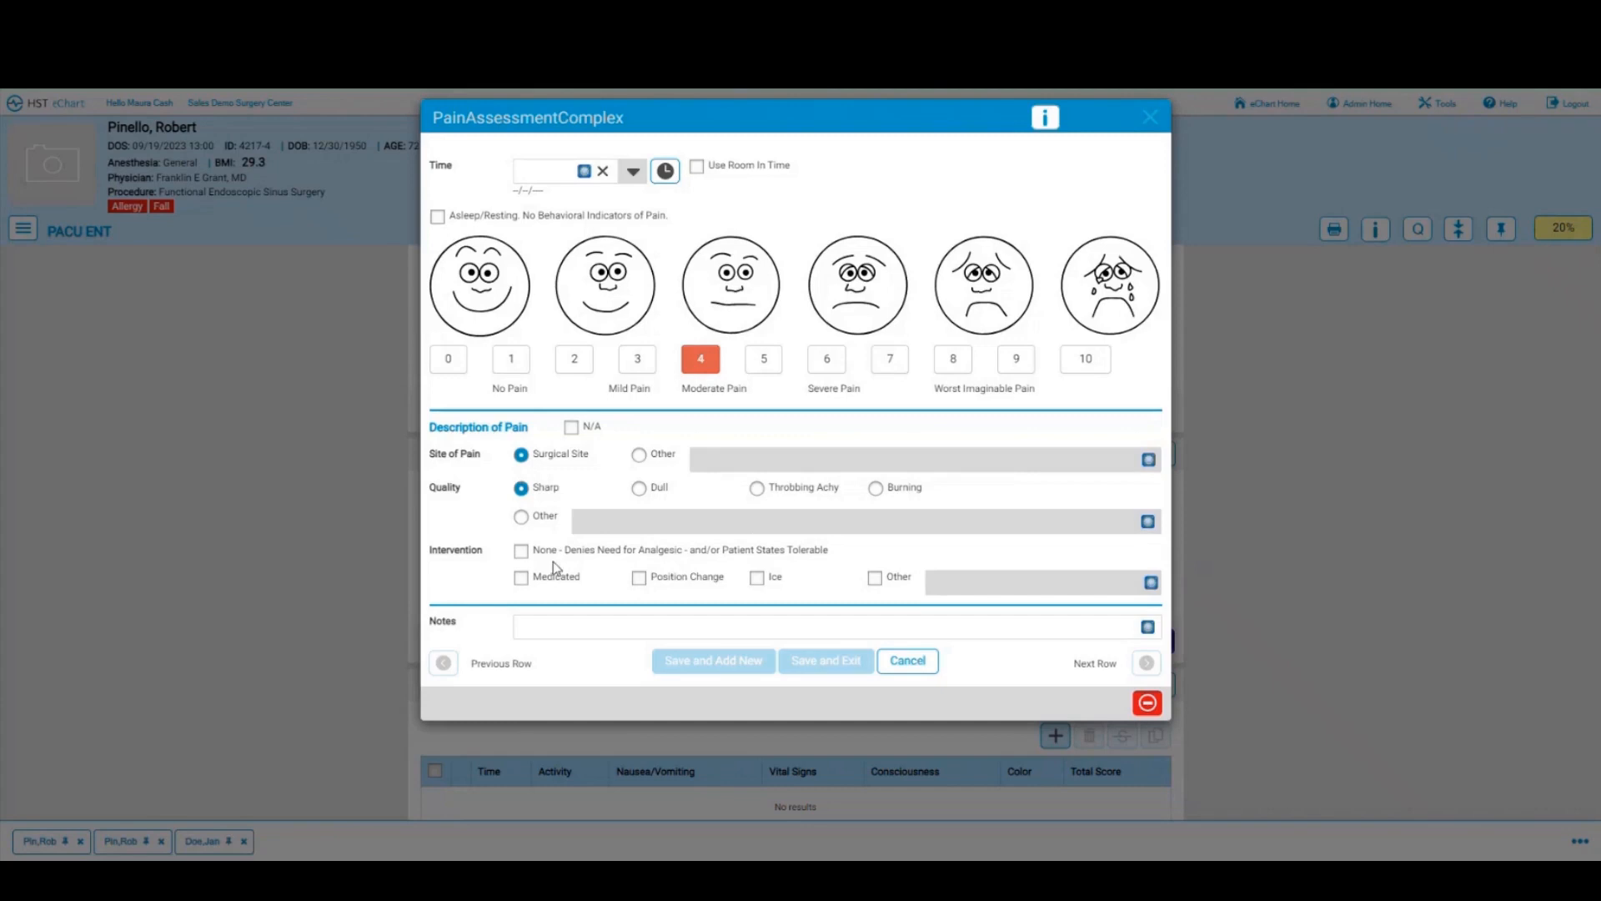
{"action": "left_click", "coordinate": [523, 552]}
{"action": "left_click", "coordinate": [697, 166]}
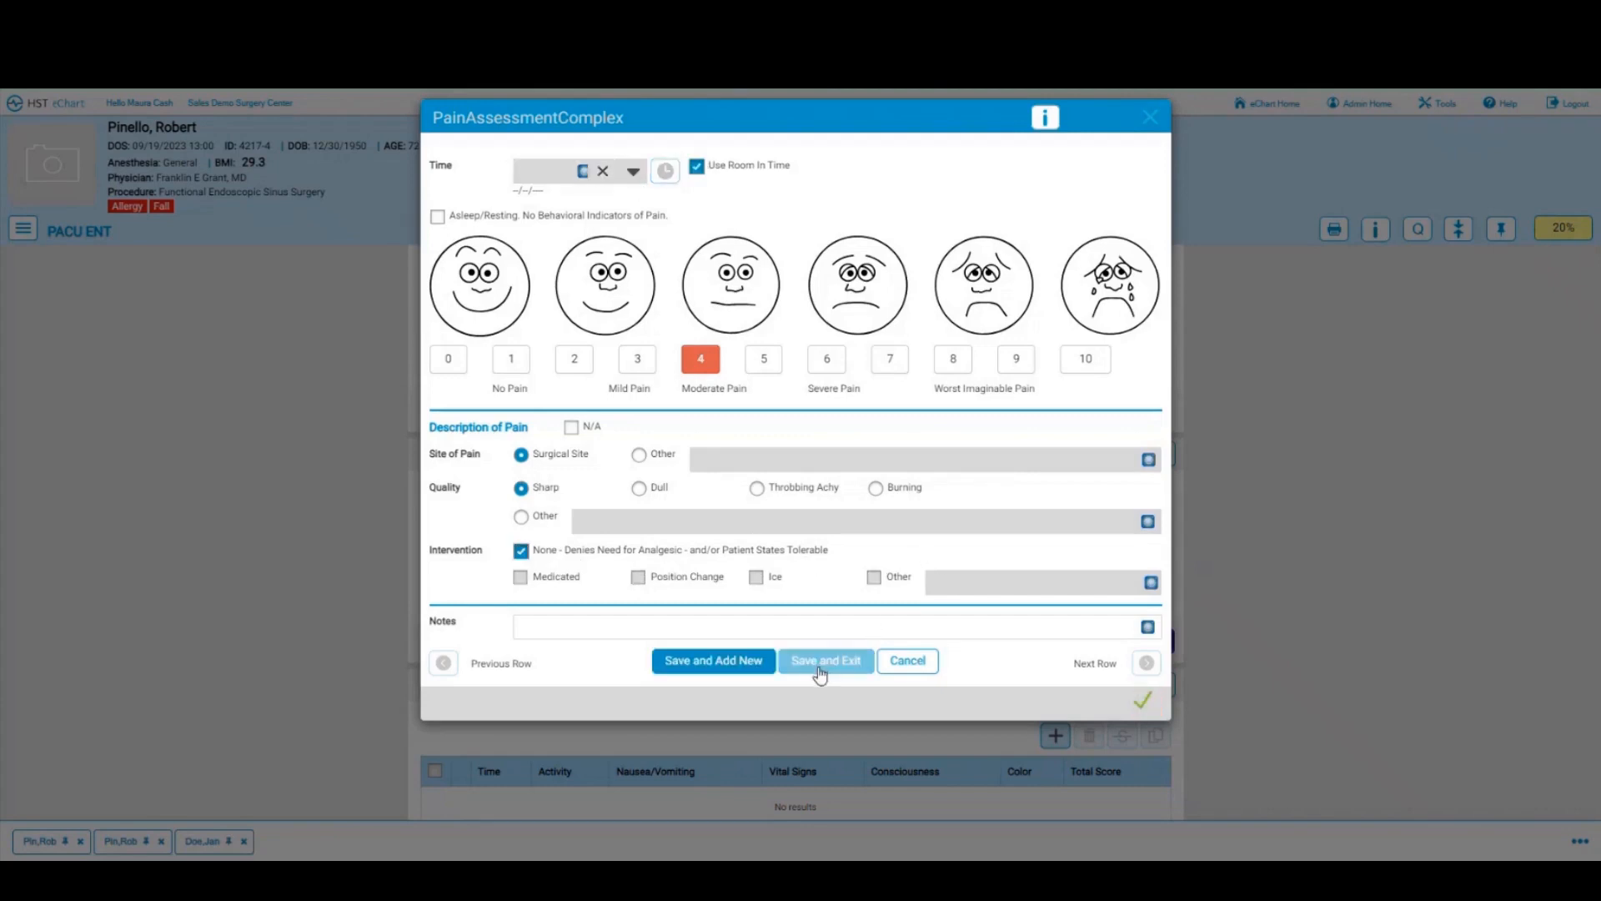
{"action": "left_click", "coordinate": [822, 662]}
{"action": "scroll", "coordinate": [818, 660], "scroll_direction": "down", "scroll_amount": 3}
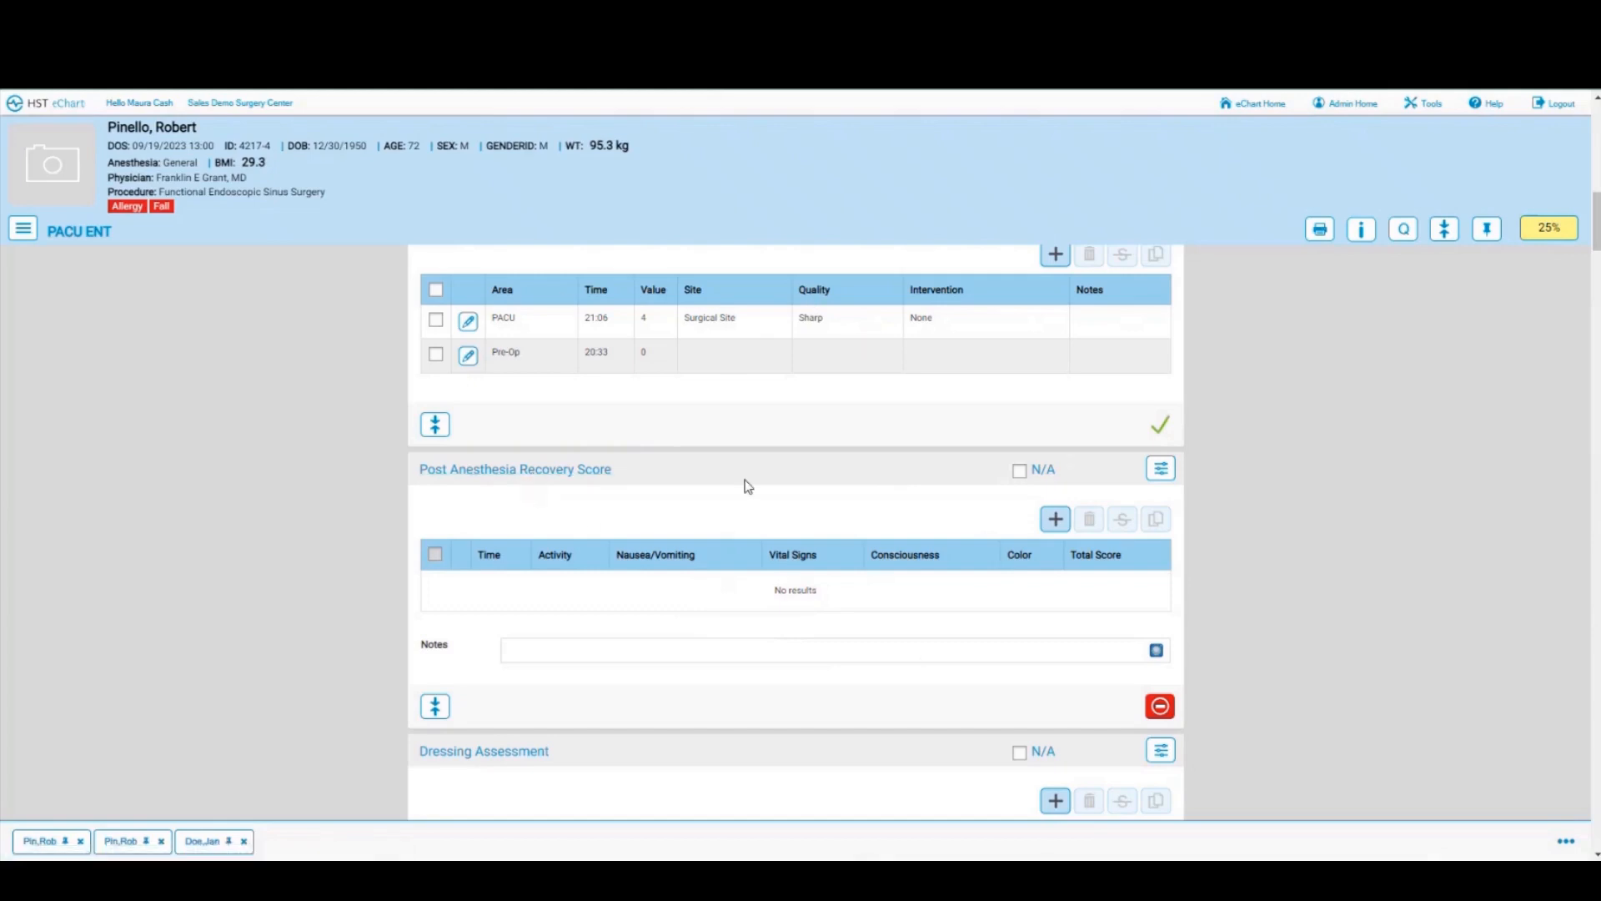
Step: Discard a stray recovery score entry, then insert a Modified Aldrete Score bloc via Add After
{"action": "left_click", "coordinate": [1055, 520]}
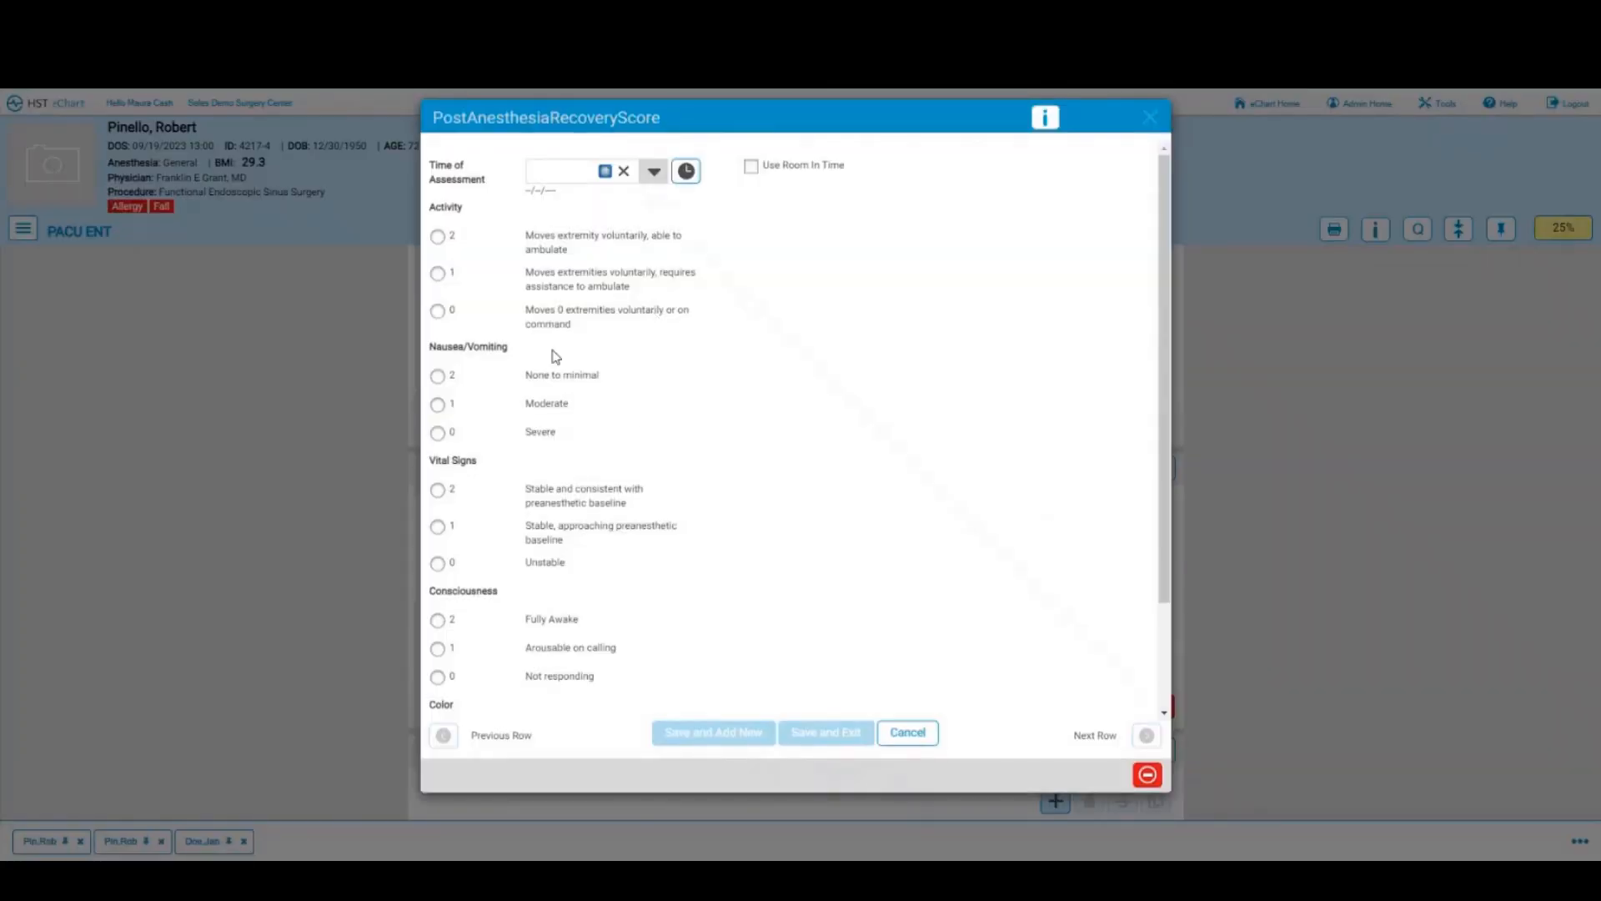
{"action": "left_click", "coordinate": [907, 737]}
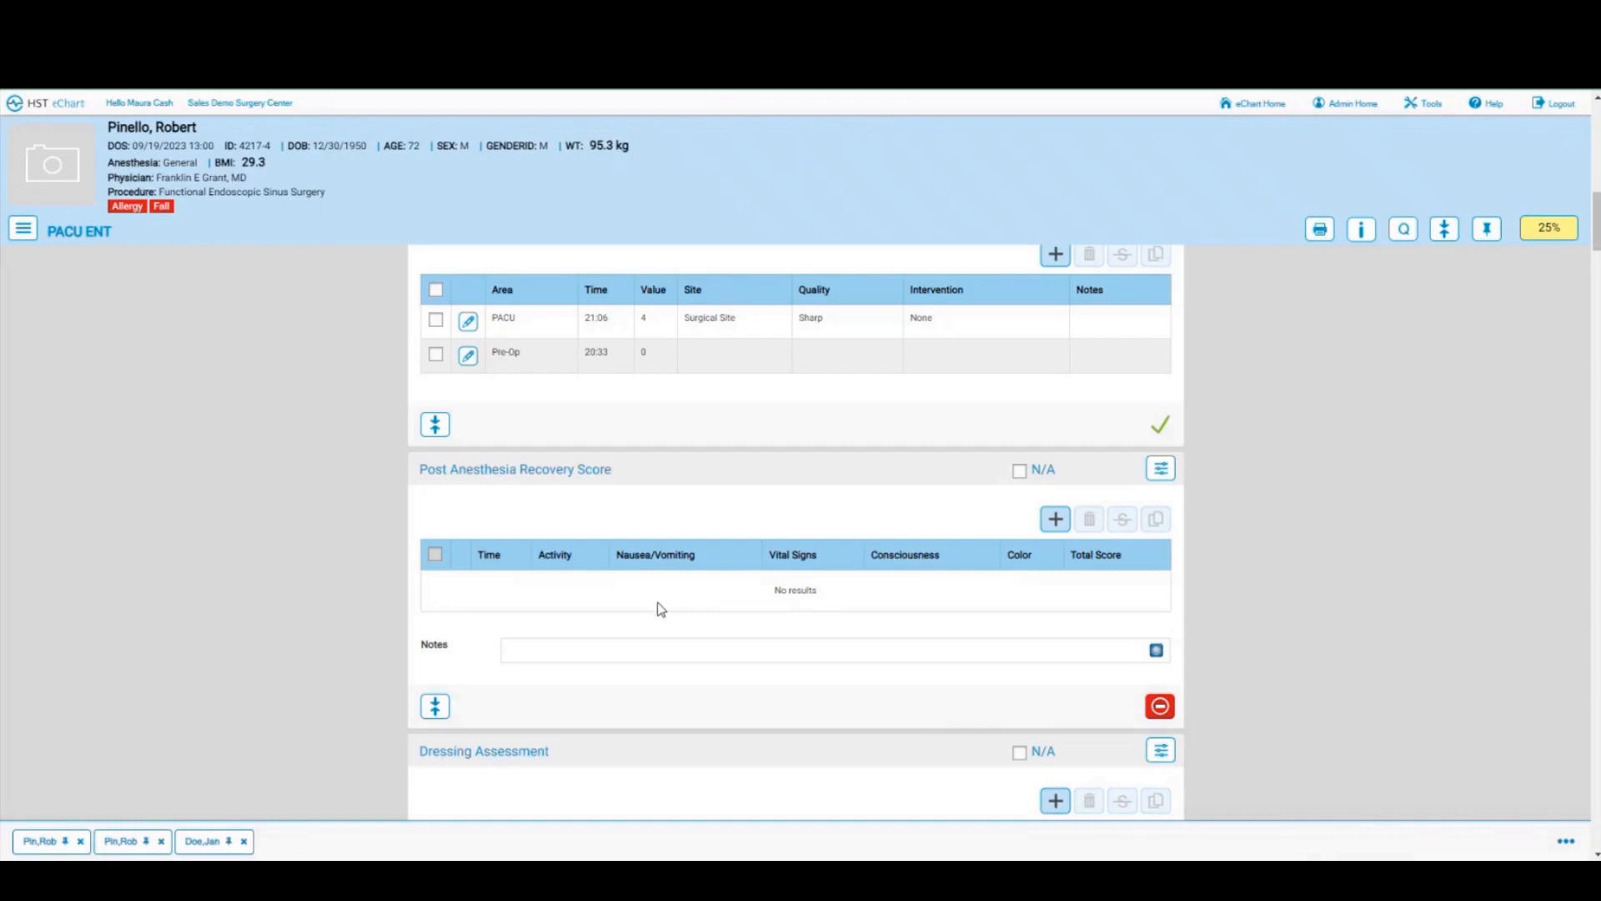
{"action": "left_click", "coordinate": [1158, 470]}
{"action": "left_click", "coordinate": [1090, 499]}
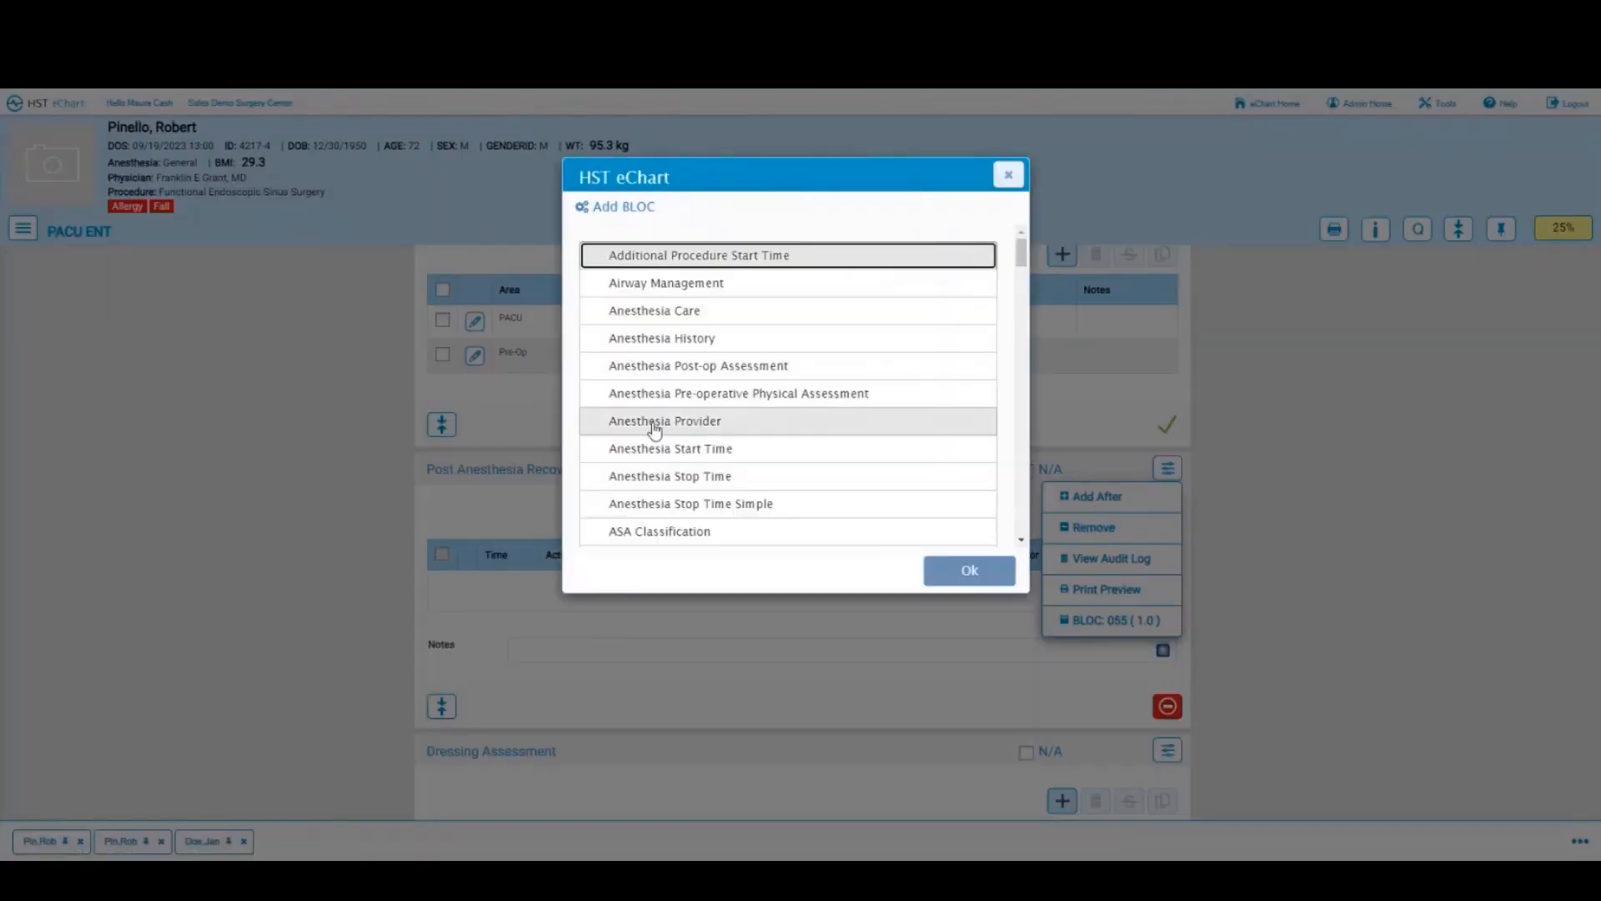
{"action": "scroll", "coordinate": [655, 429], "scroll_direction": "down", "scroll_amount": 20}
{"action": "scroll", "coordinate": [655, 427], "scroll_direction": "down", "scroll_amount": 2}
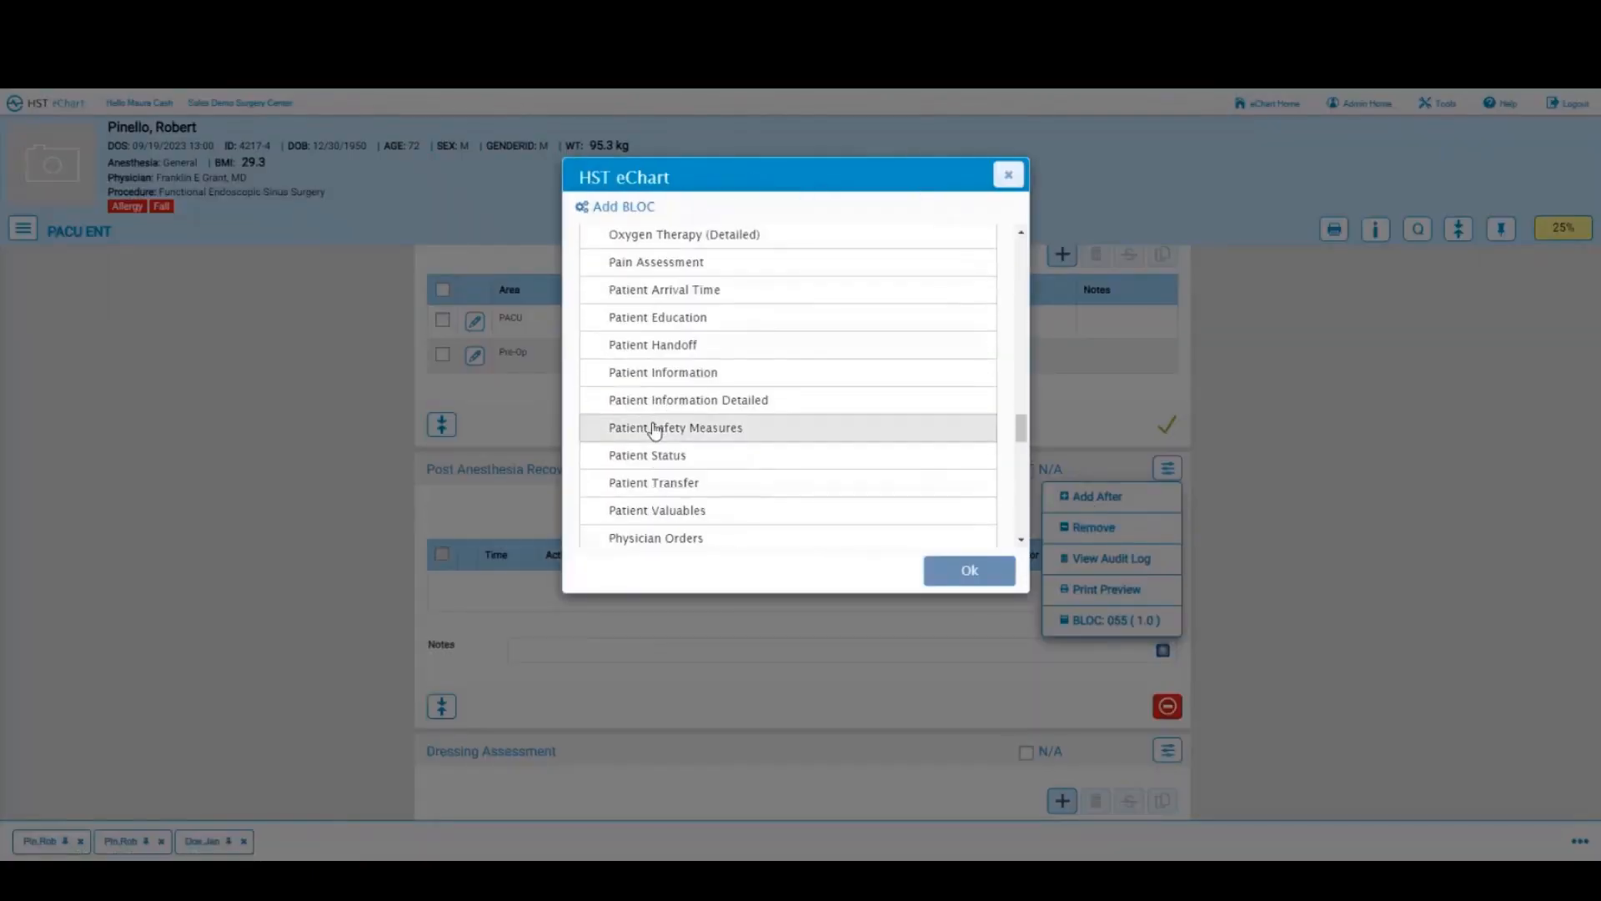
{"action": "scroll", "coordinate": [655, 427], "scroll_direction": "up", "scroll_amount": 5}
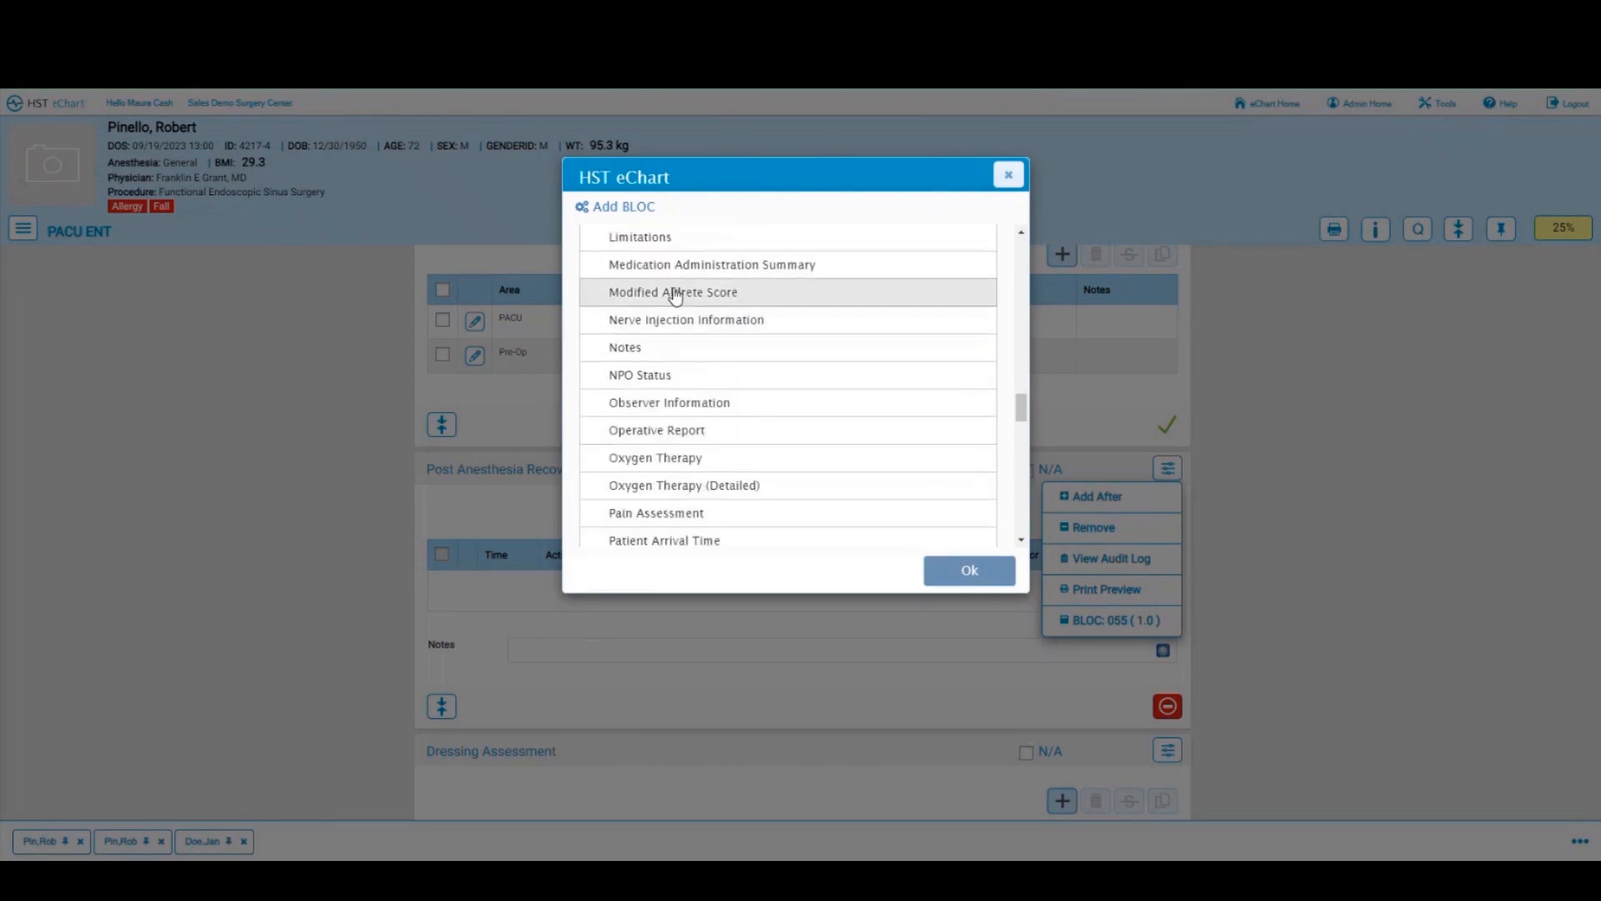
{"action": "left_click", "coordinate": [677, 294]}
{"action": "left_click", "coordinate": [960, 577]}
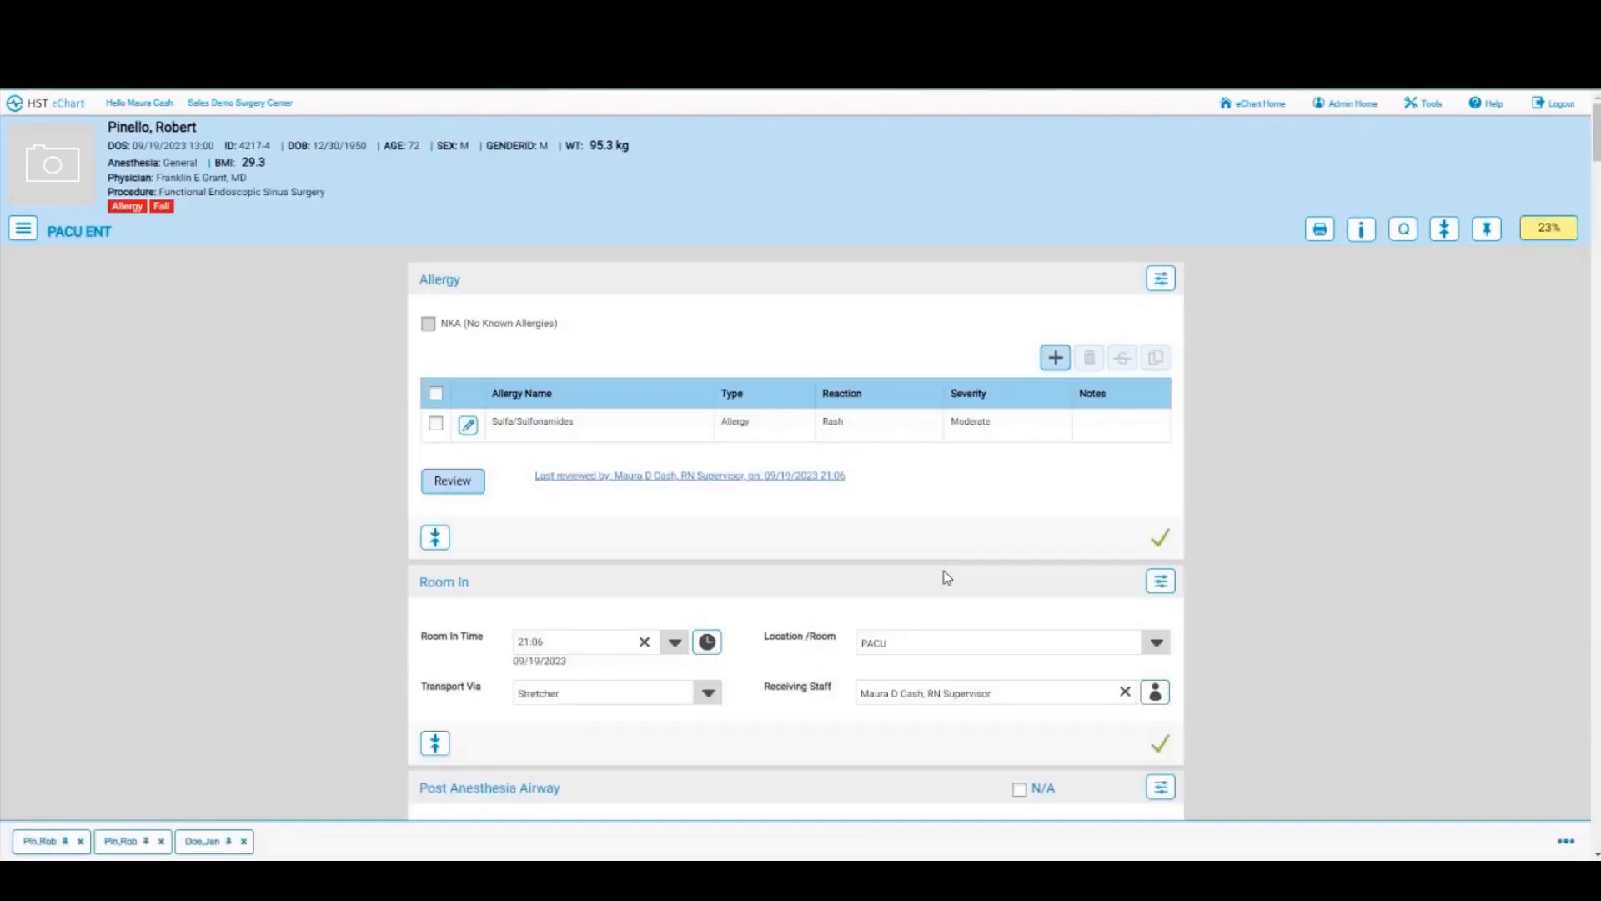
Step: Save a 21:08 Aldrete row using latest values: activity 2, consciousness 1, O2 saturation 2, total 9
{"action": "left_click", "coordinate": [1053, 316]}
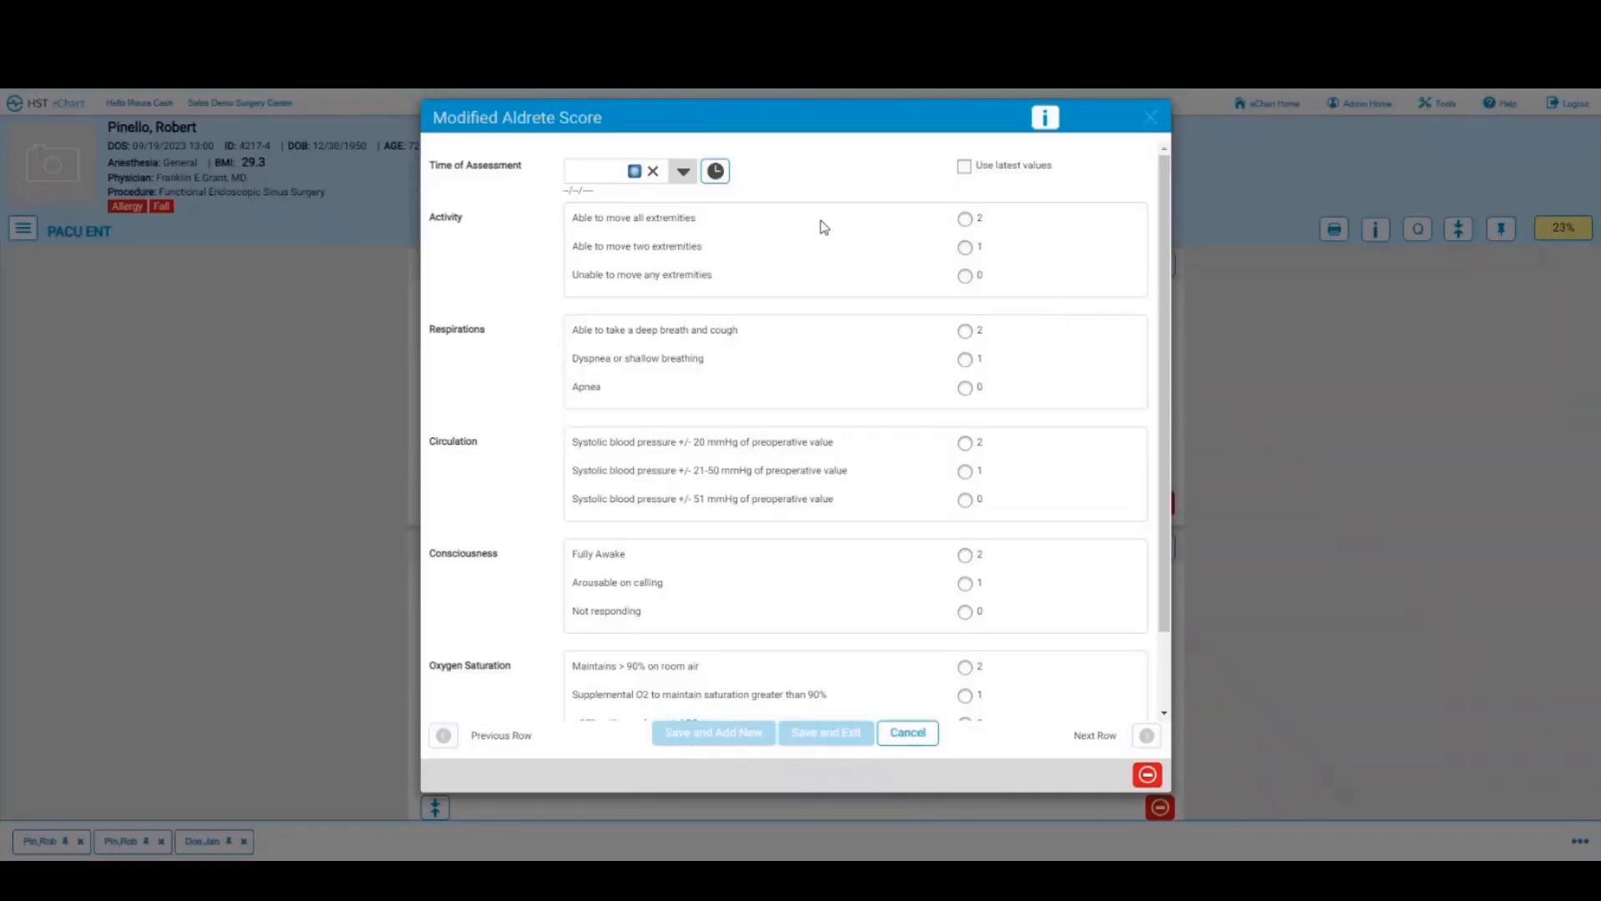
{"action": "left_click", "coordinate": [718, 173]}
{"action": "left_click", "coordinate": [965, 167]}
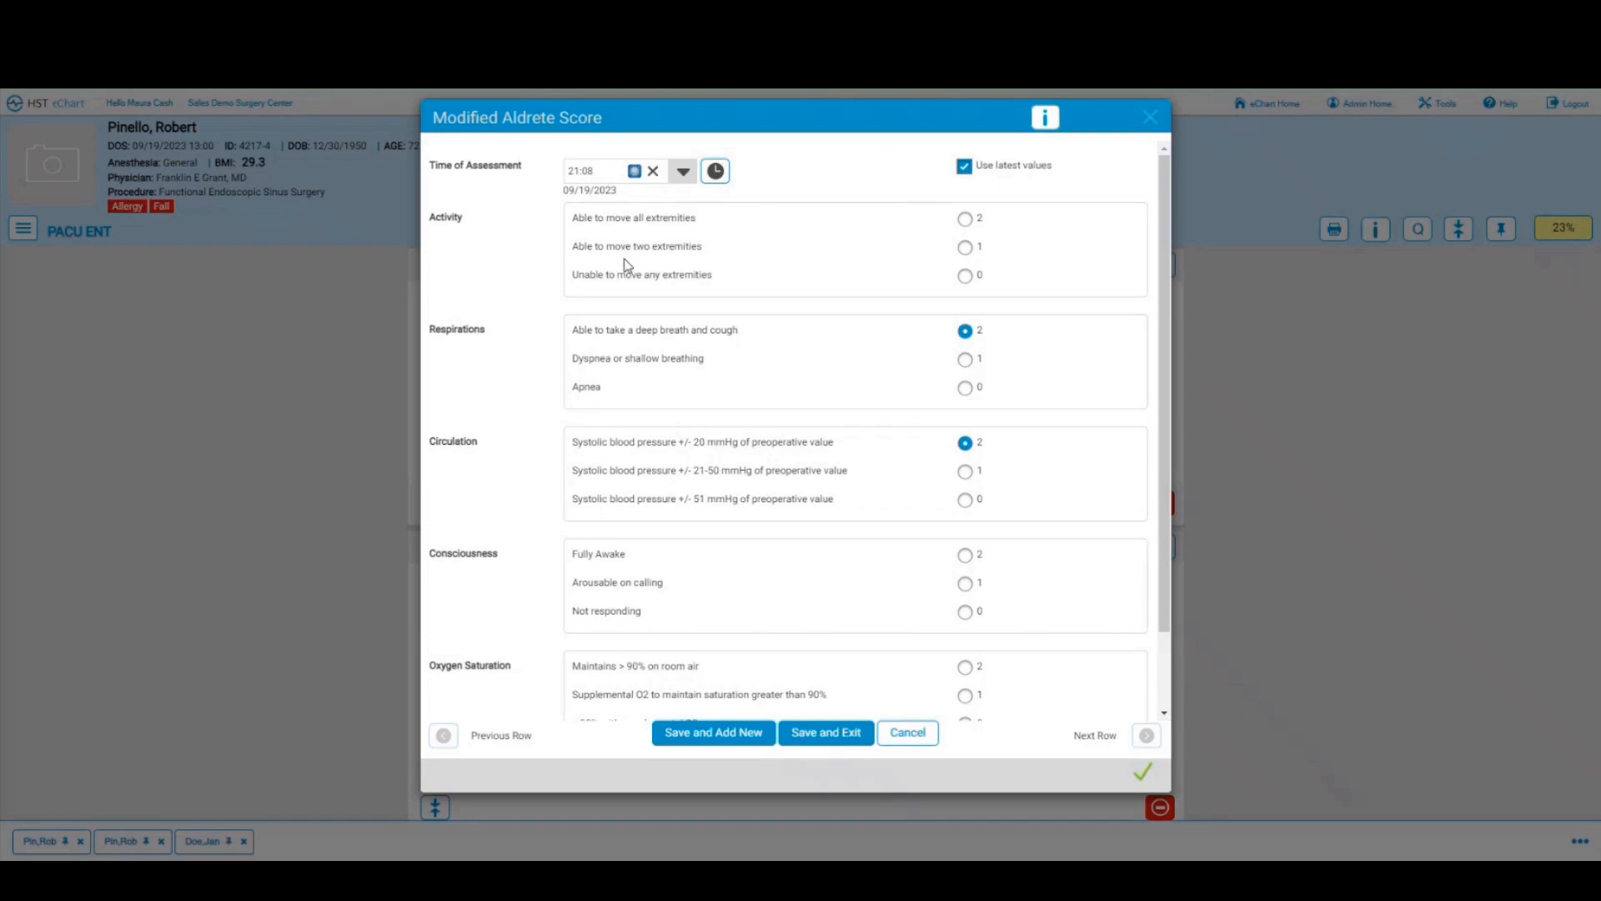
{"action": "left_click", "coordinate": [965, 219]}
{"action": "scroll", "coordinate": [850, 469], "scroll_direction": "down", "scroll_amount": 1}
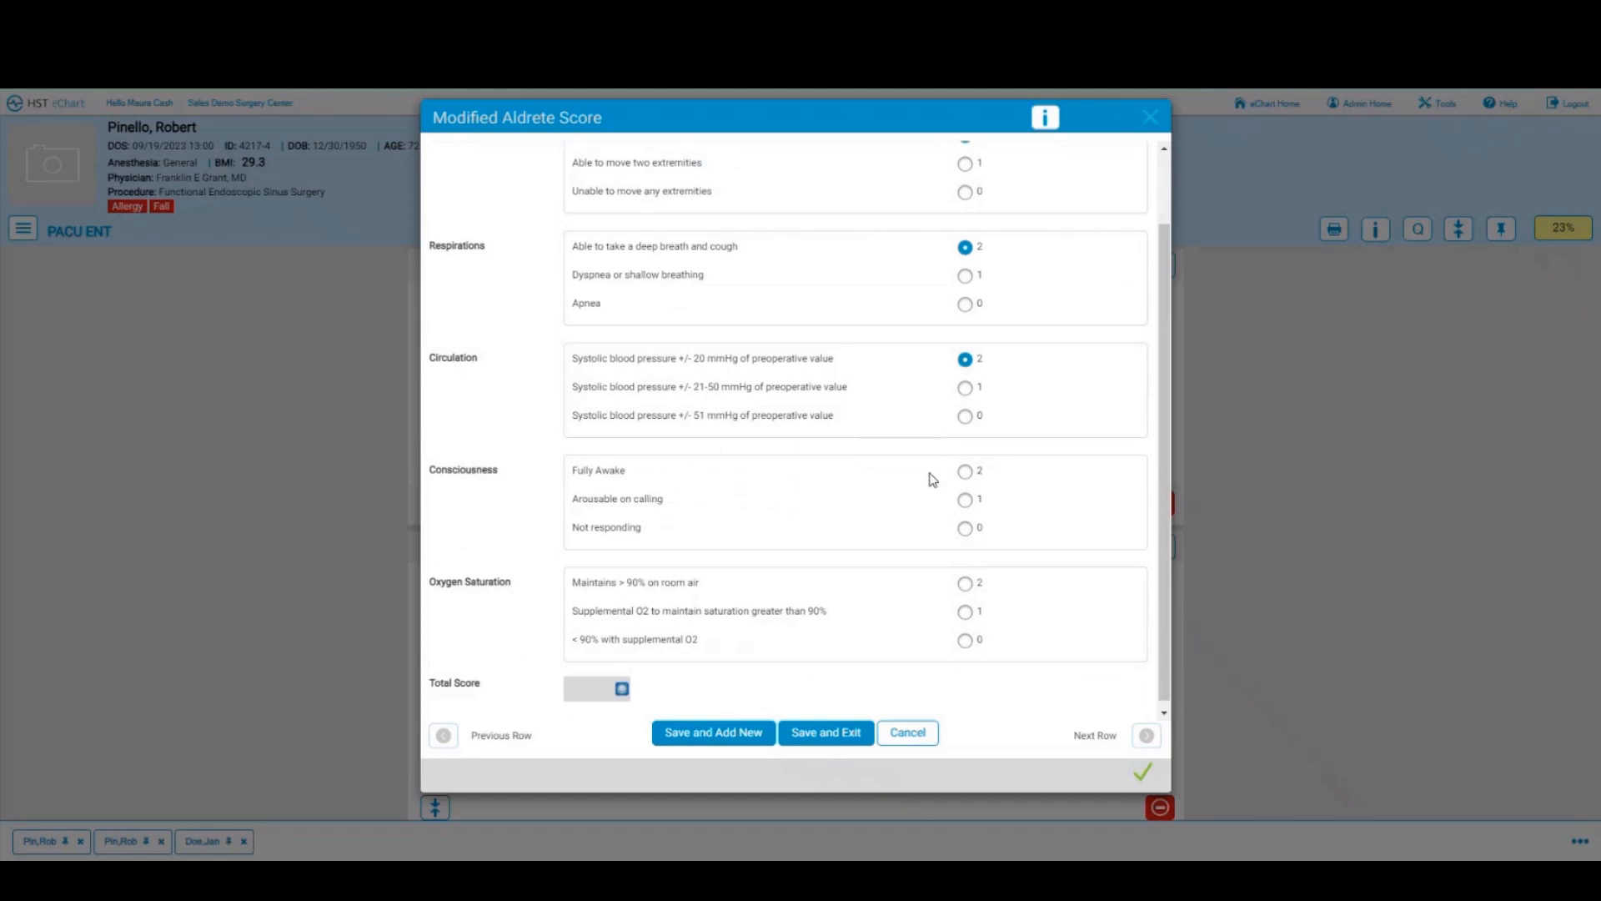
{"action": "left_click", "coordinate": [964, 500]}
{"action": "scroll", "coordinate": [849, 496], "scroll_direction": "down", "scroll_amount": 1}
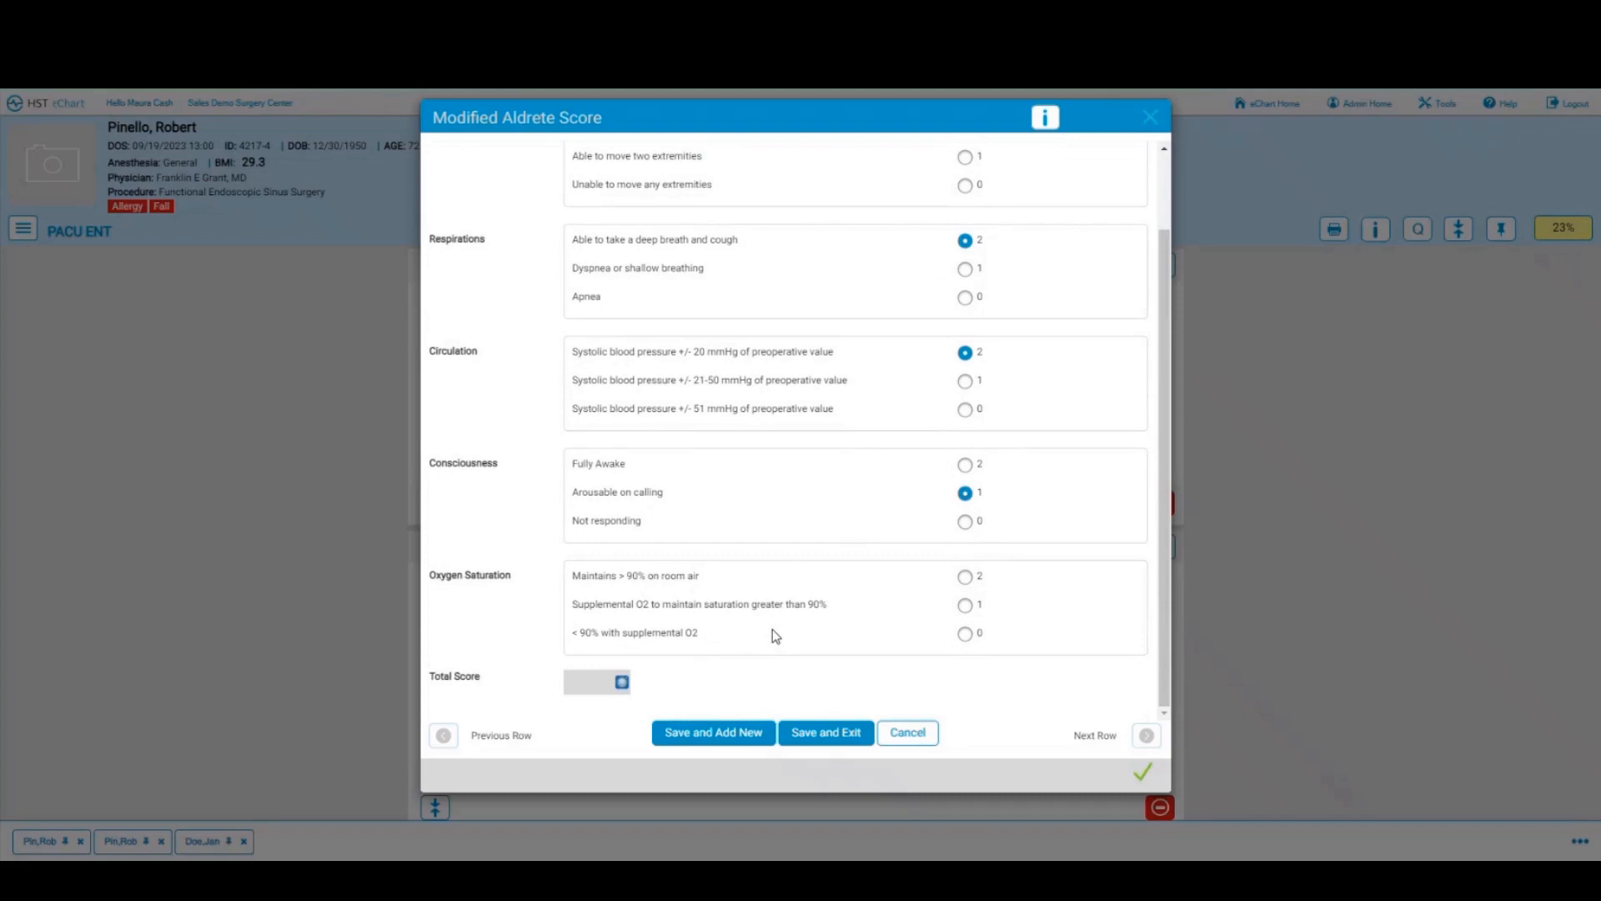
{"action": "left_click", "coordinate": [965, 576]}
{"action": "left_click", "coordinate": [808, 737]}
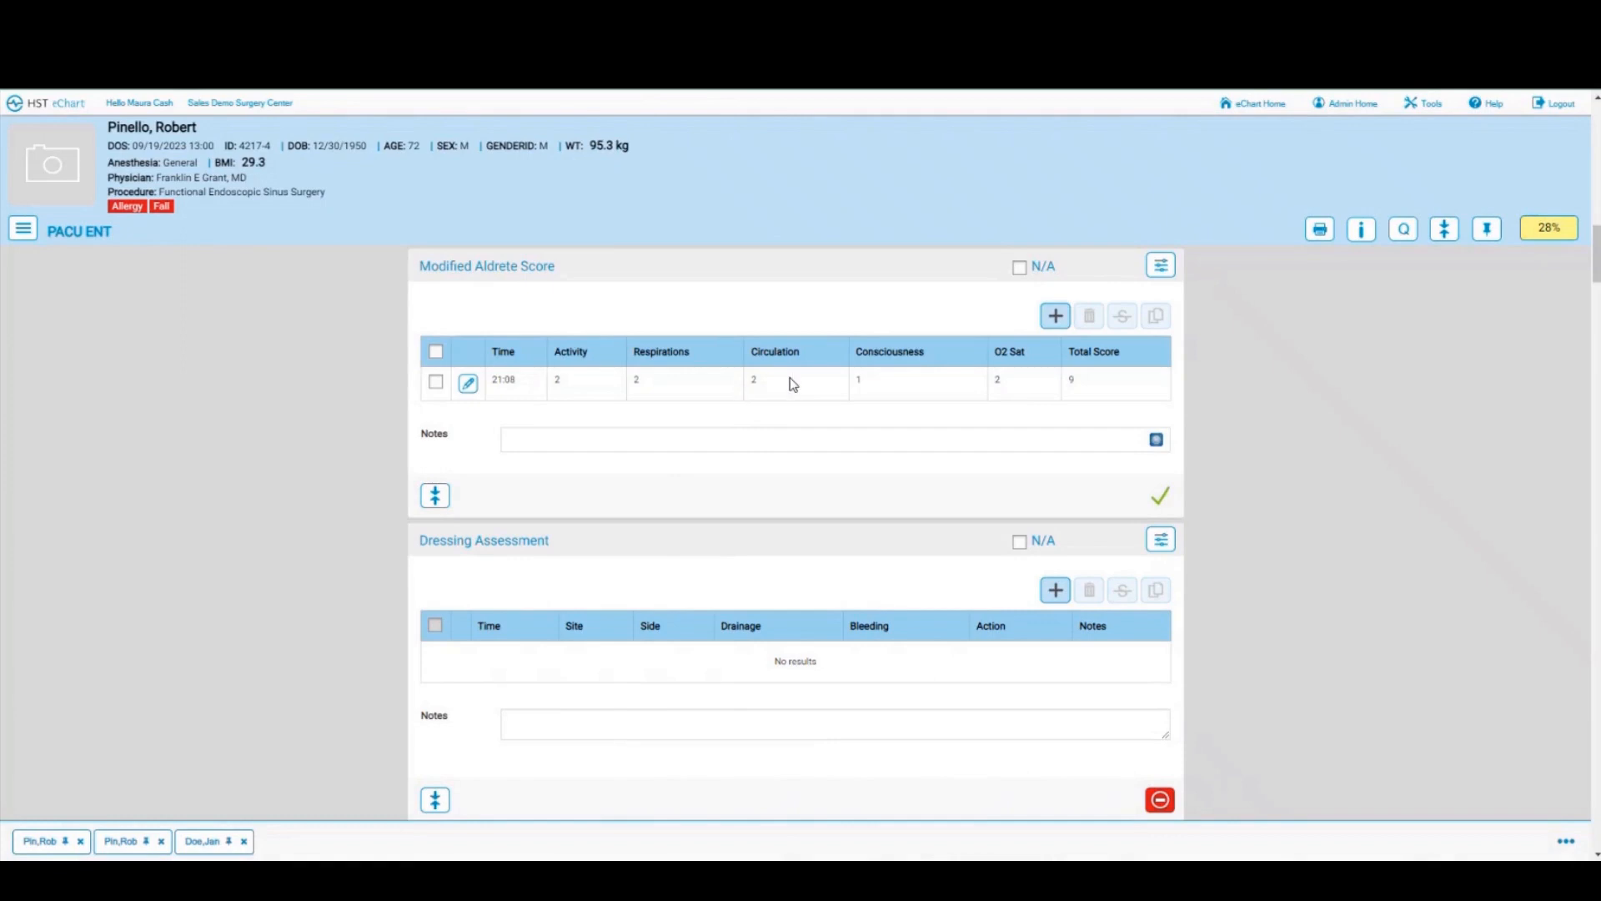
Step: Copy the 21:08 Aldrete row into a new 21:09 row totalling 9
{"action": "left_click", "coordinate": [435, 382]}
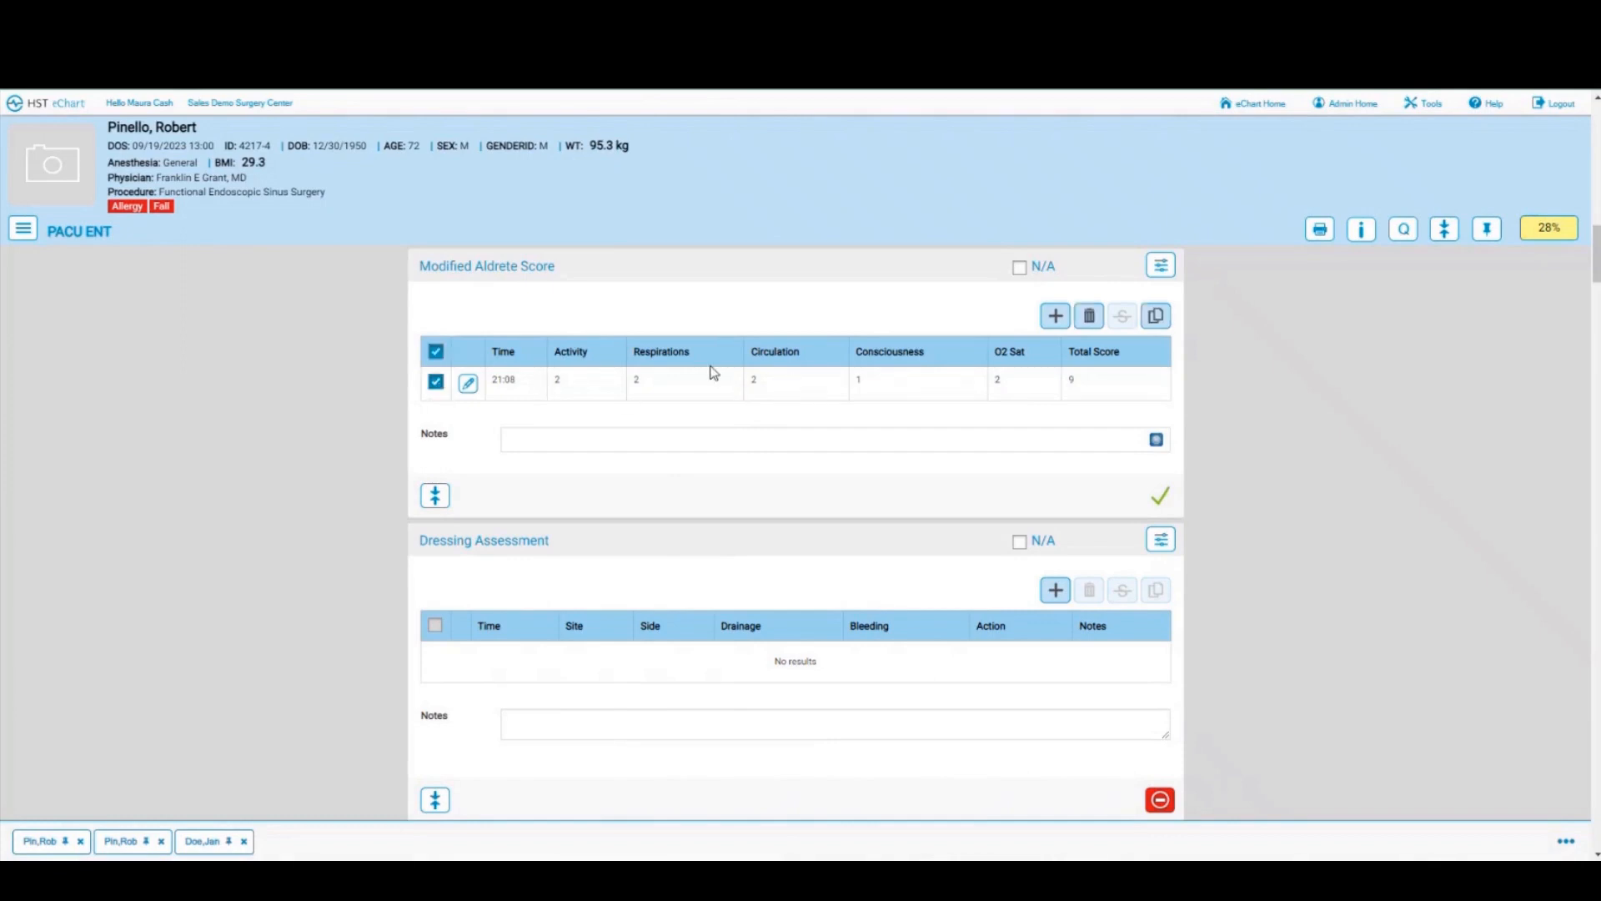
{"action": "left_click", "coordinate": [1158, 315]}
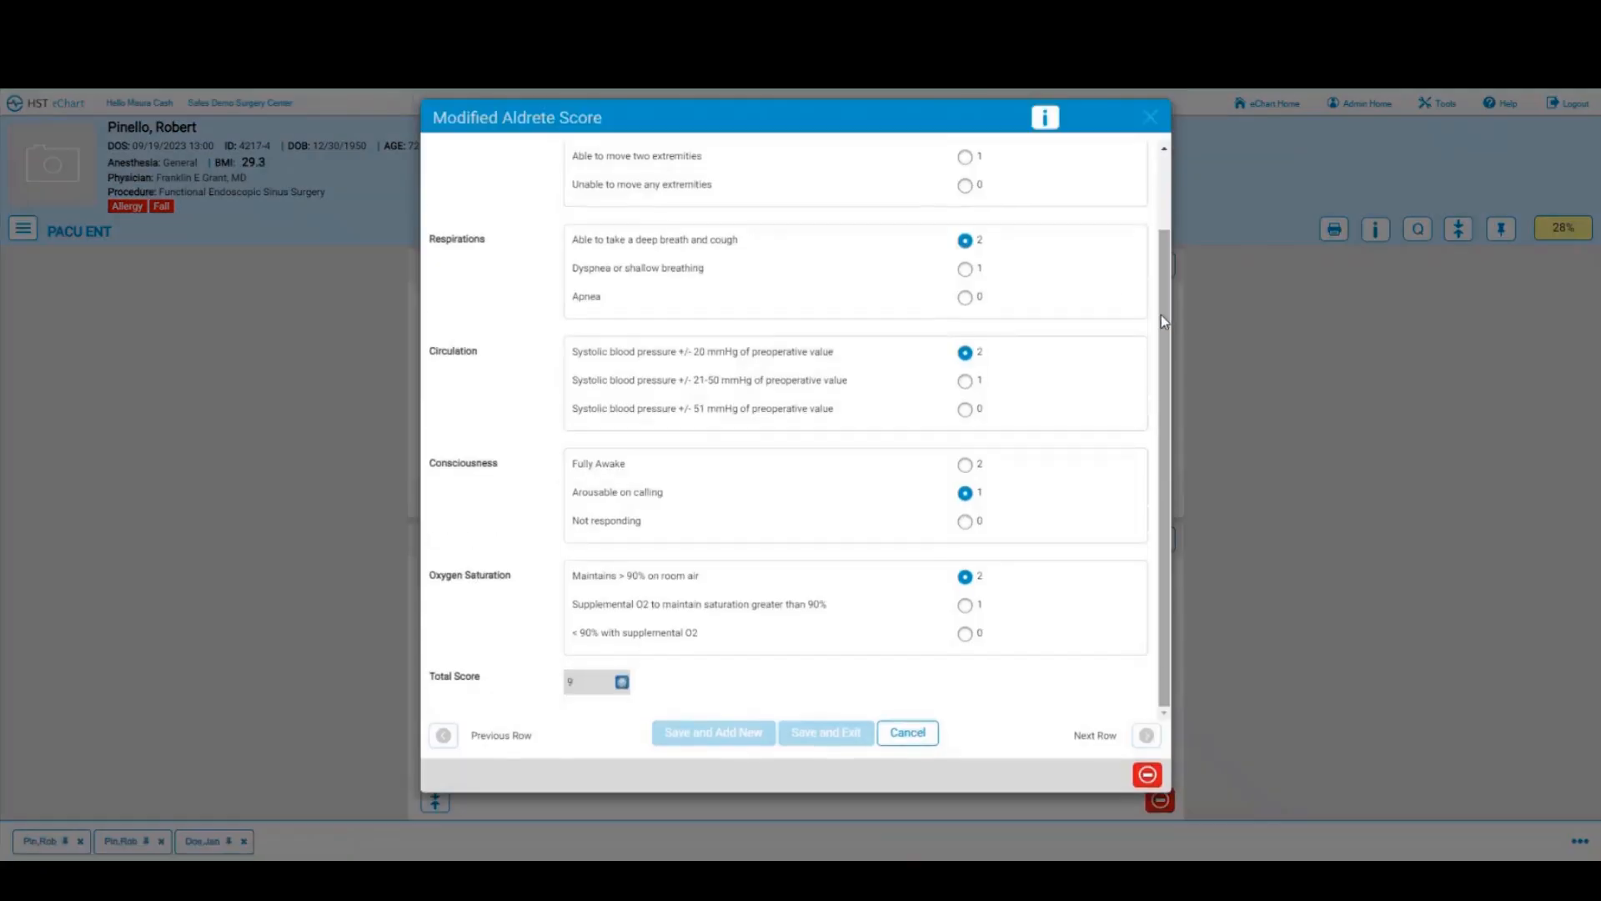
{"action": "scroll", "coordinate": [1164, 321], "scroll_direction": "up", "scroll_amount": 2}
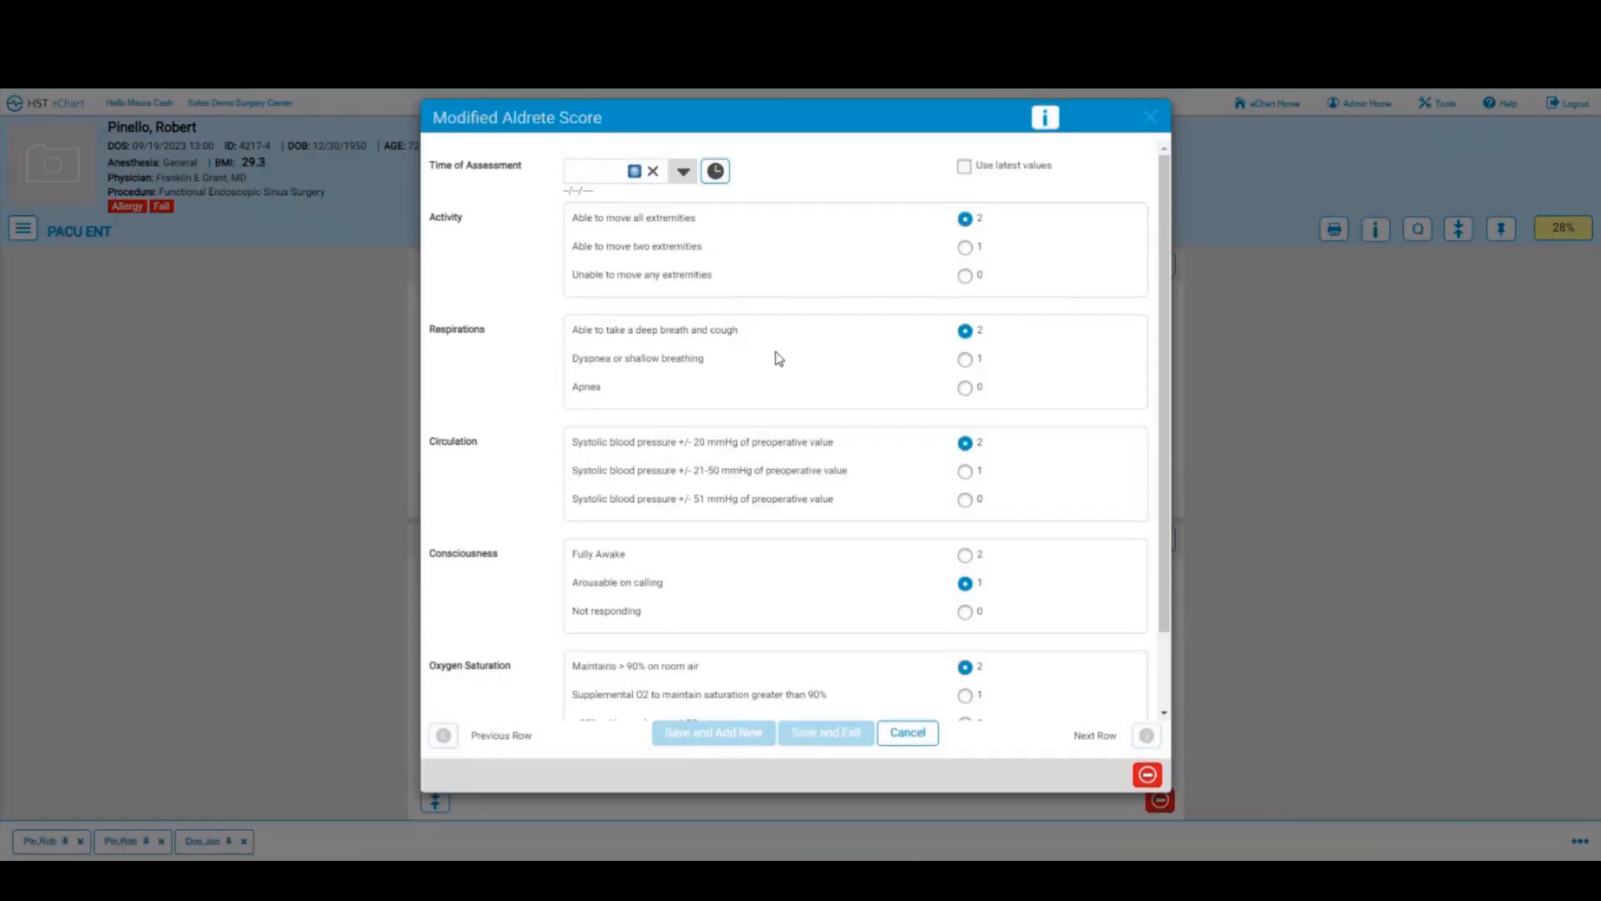
{"action": "left_click", "coordinate": [715, 171]}
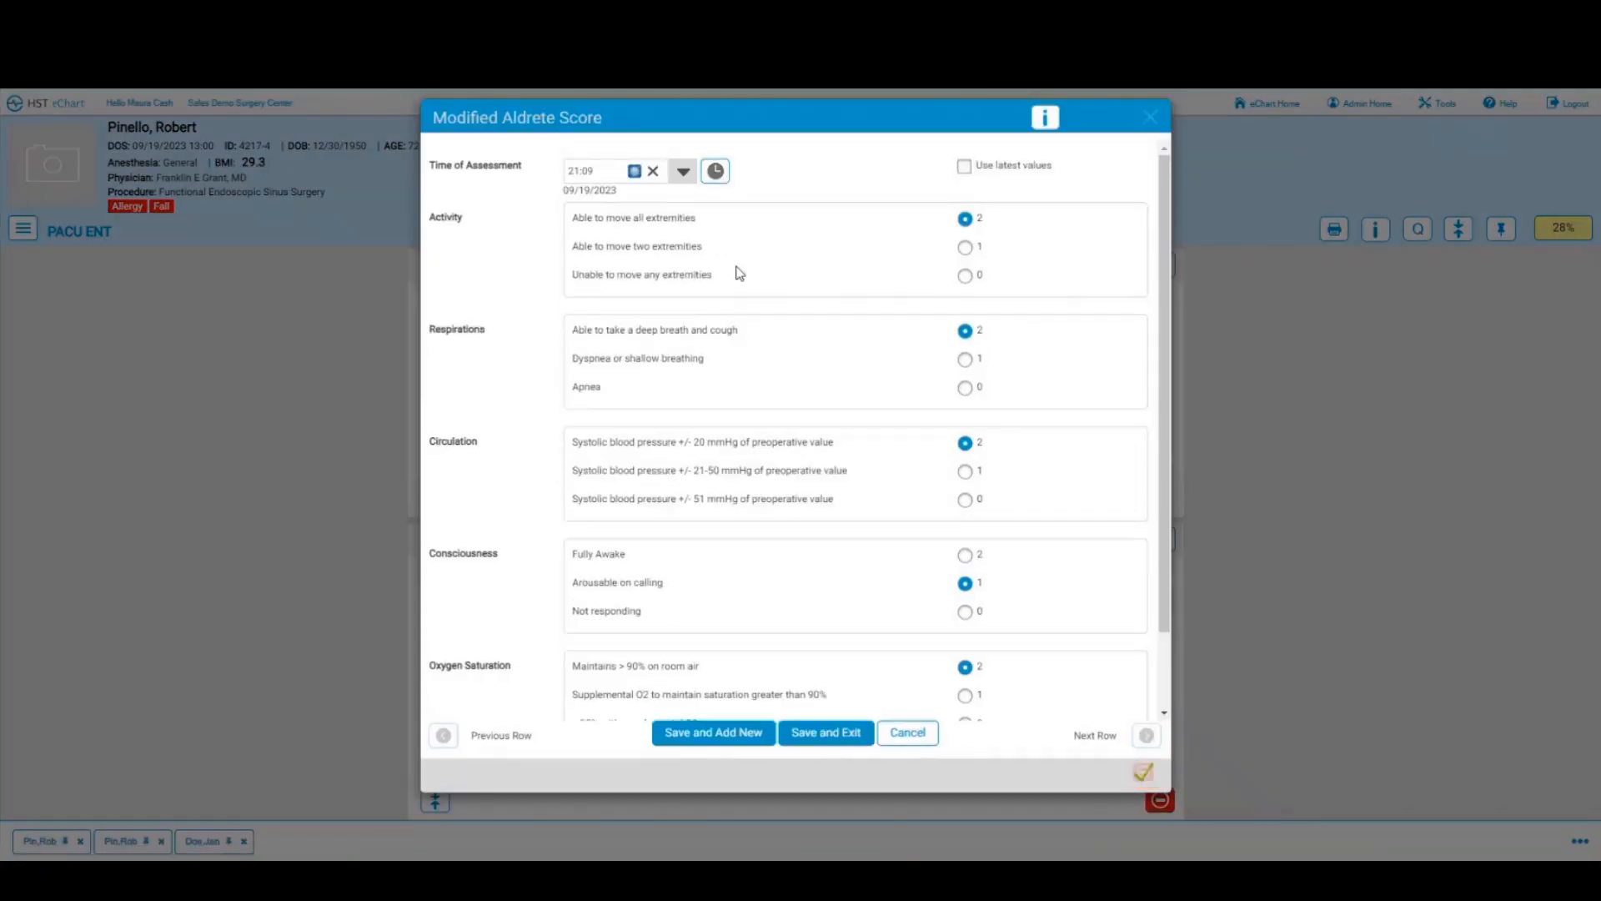
{"action": "left_click", "coordinate": [831, 734]}
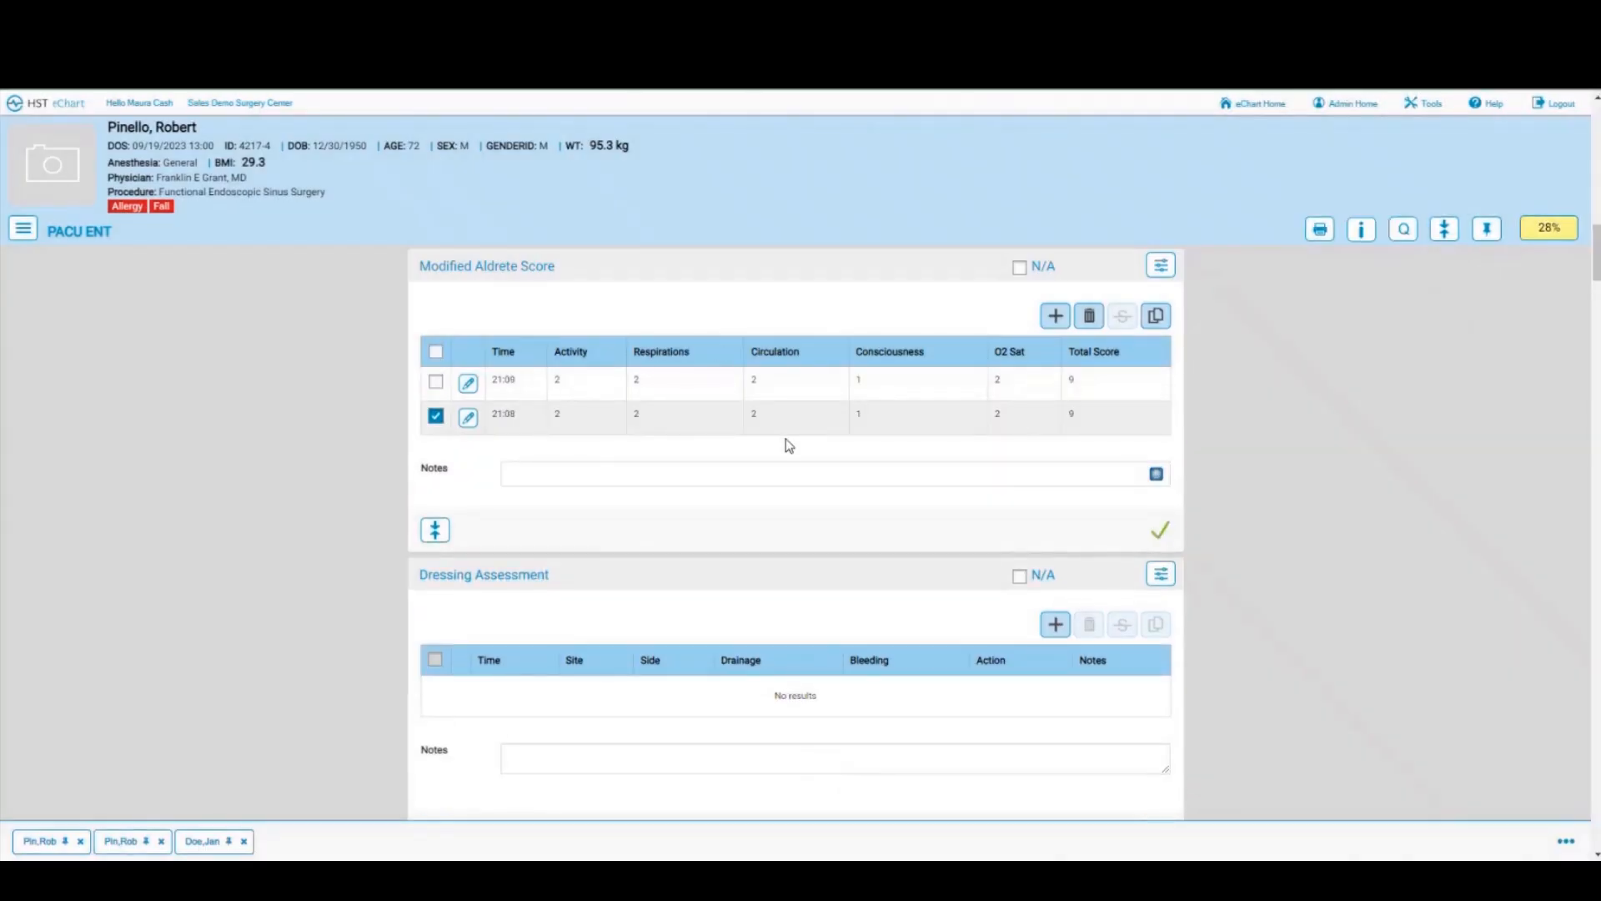
Step: Copy the 21:09 row, raise consciousness to 2 (fully awake), and save it at a total of 10
{"action": "left_click", "coordinate": [435, 416]}
{"action": "left_click", "coordinate": [435, 382]}
{"action": "left_click", "coordinate": [1157, 317]}
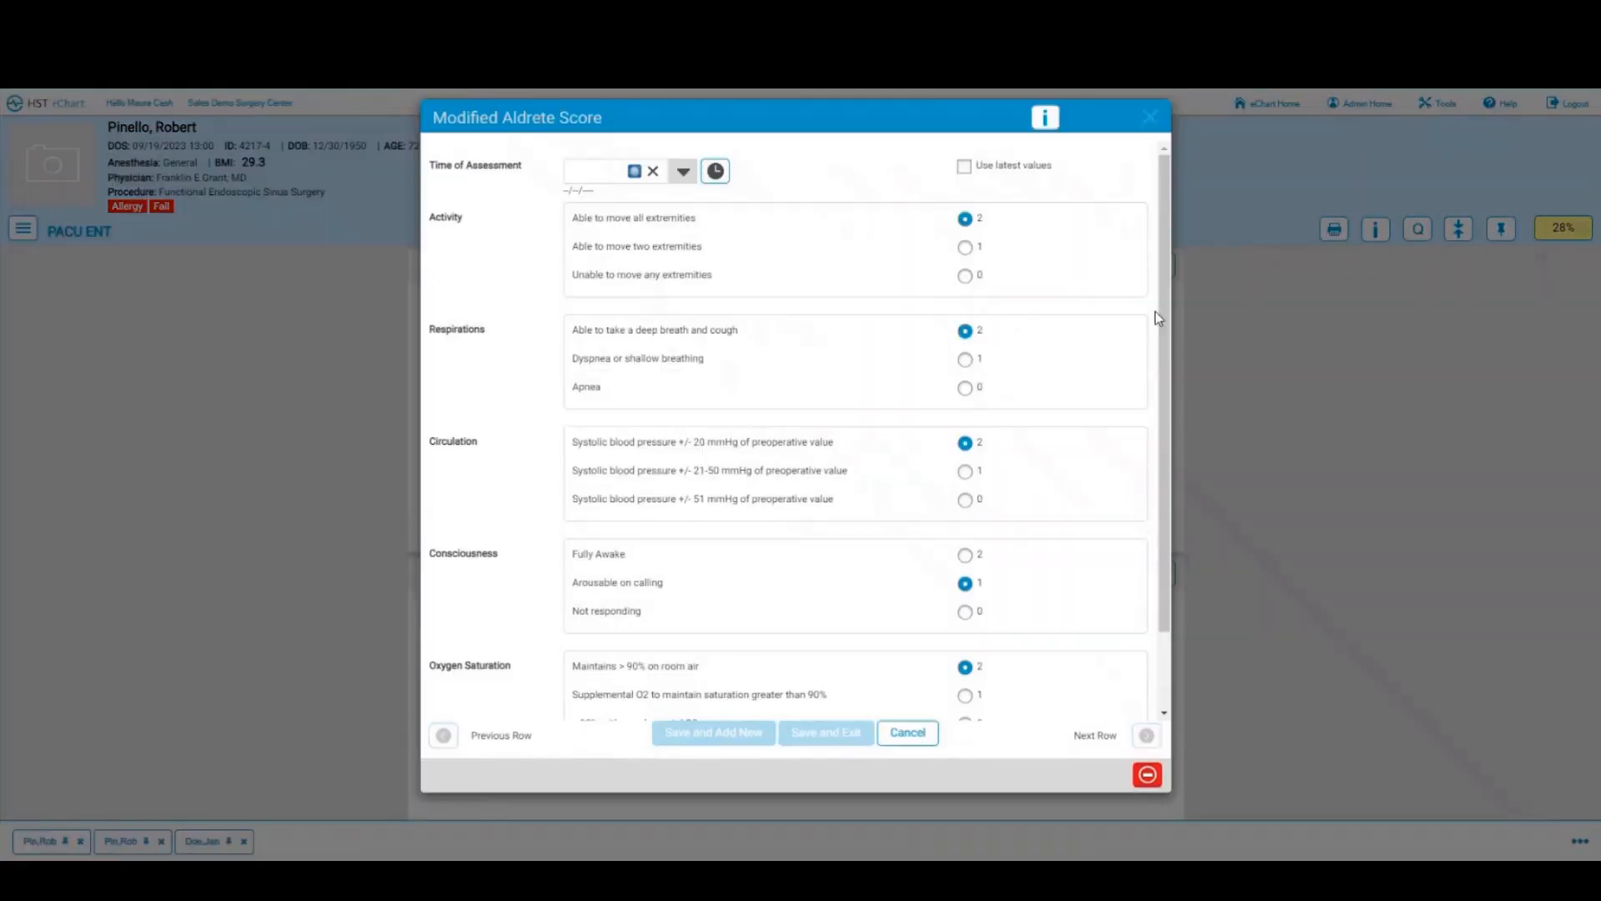
{"action": "left_click", "coordinate": [965, 557]}
{"action": "scroll", "coordinate": [803, 595], "scroll_direction": "down", "scroll_amount": 1}
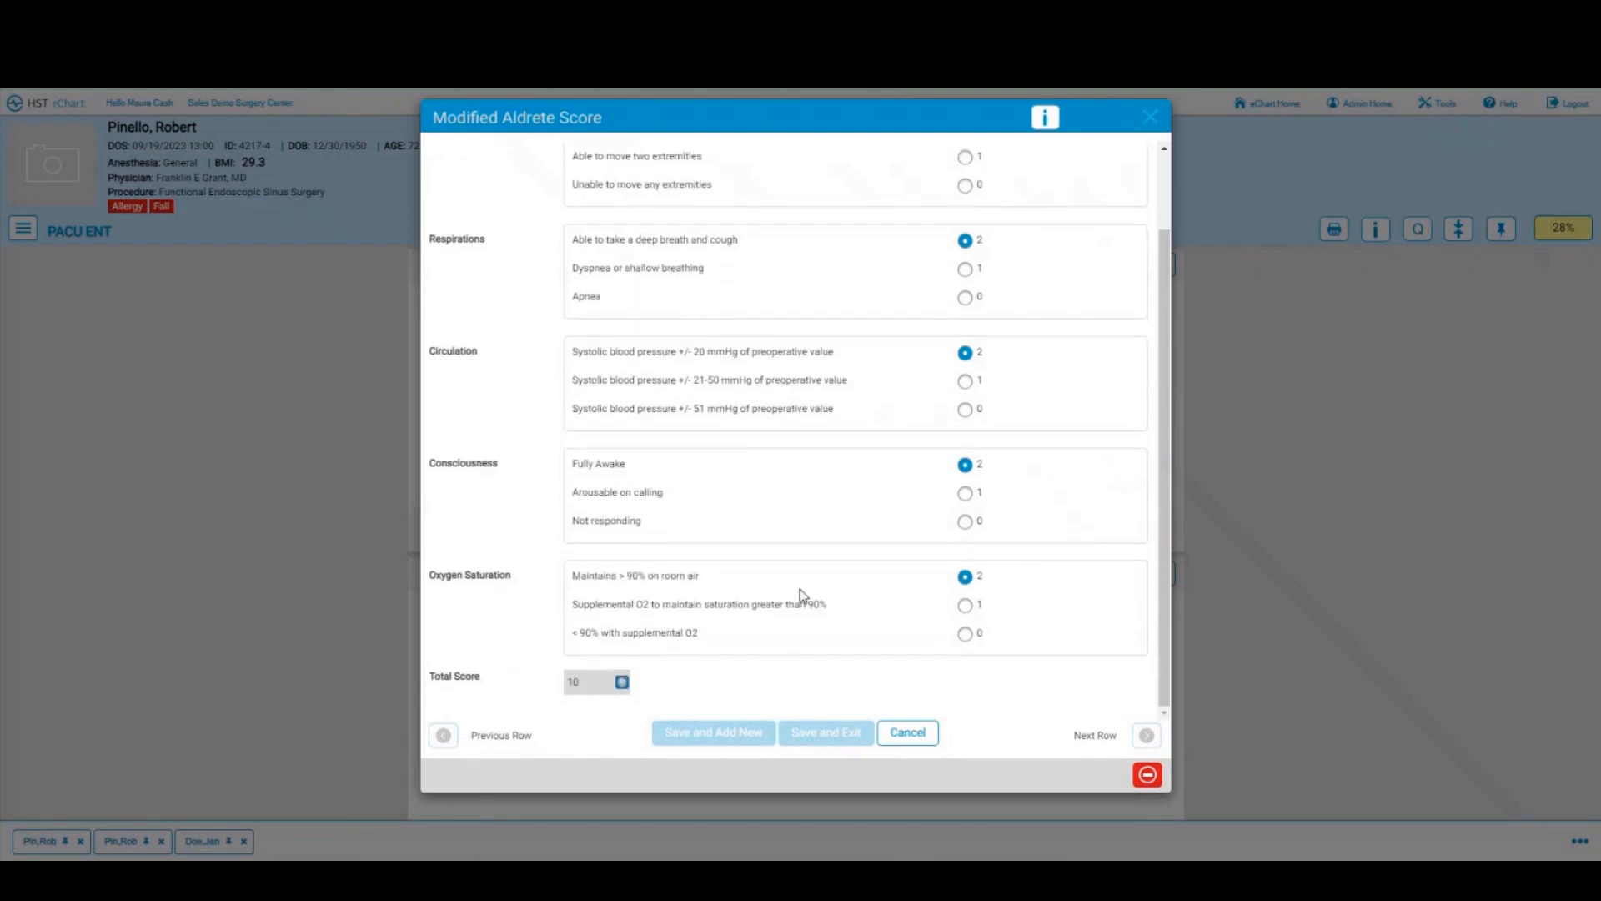
{"action": "scroll", "coordinate": [799, 589], "scroll_direction": "up", "scroll_amount": 1}
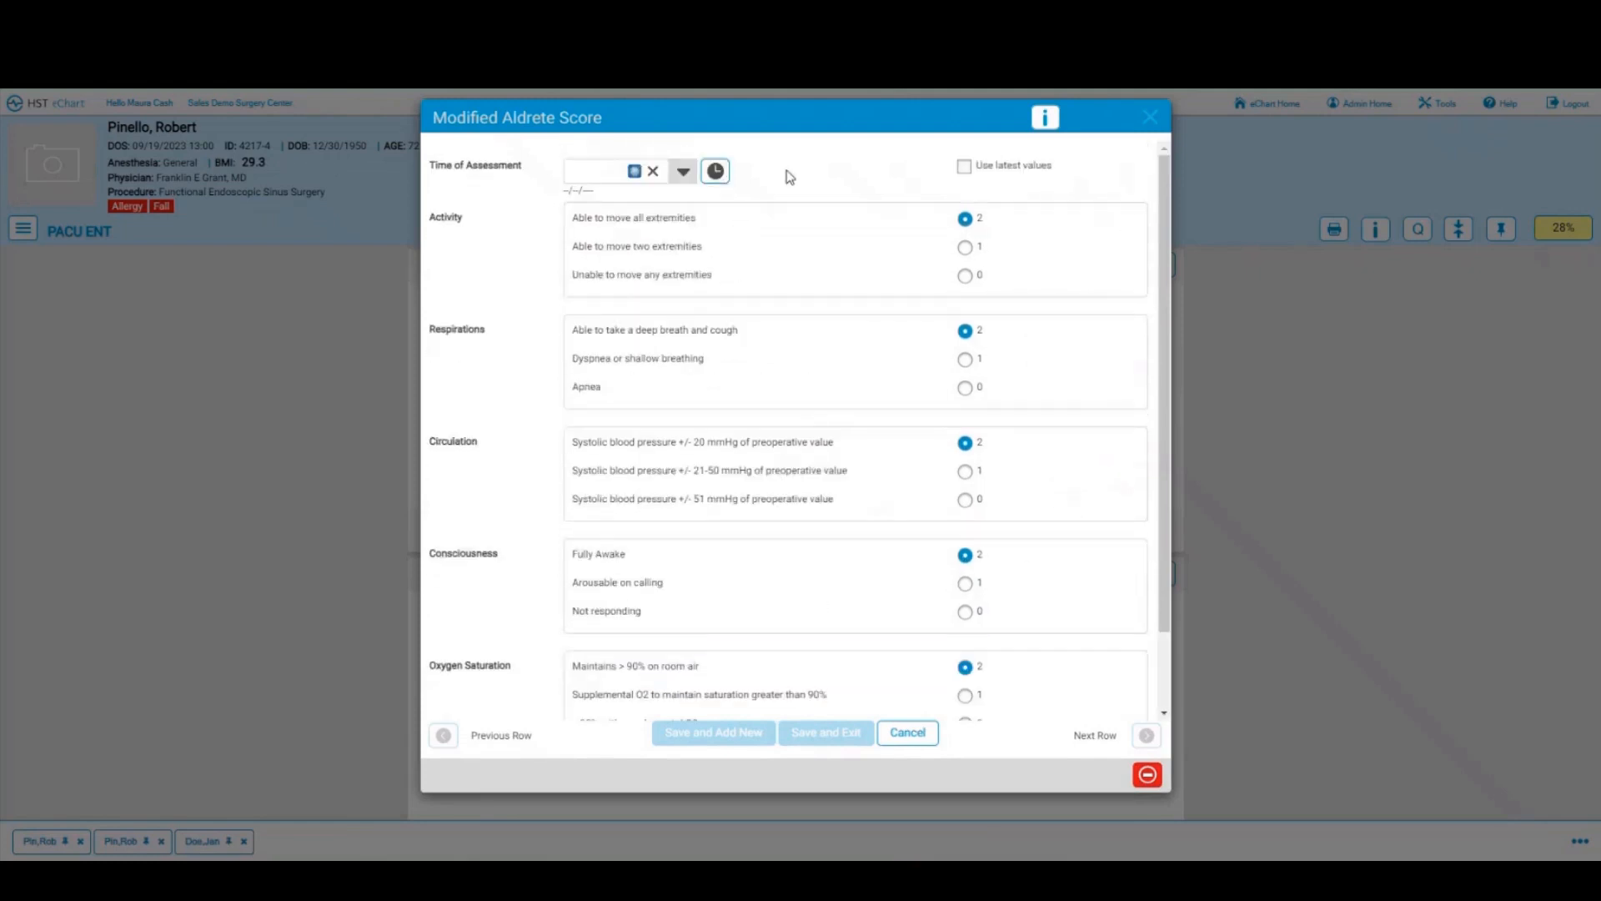
{"action": "left_click", "coordinate": [716, 181]}
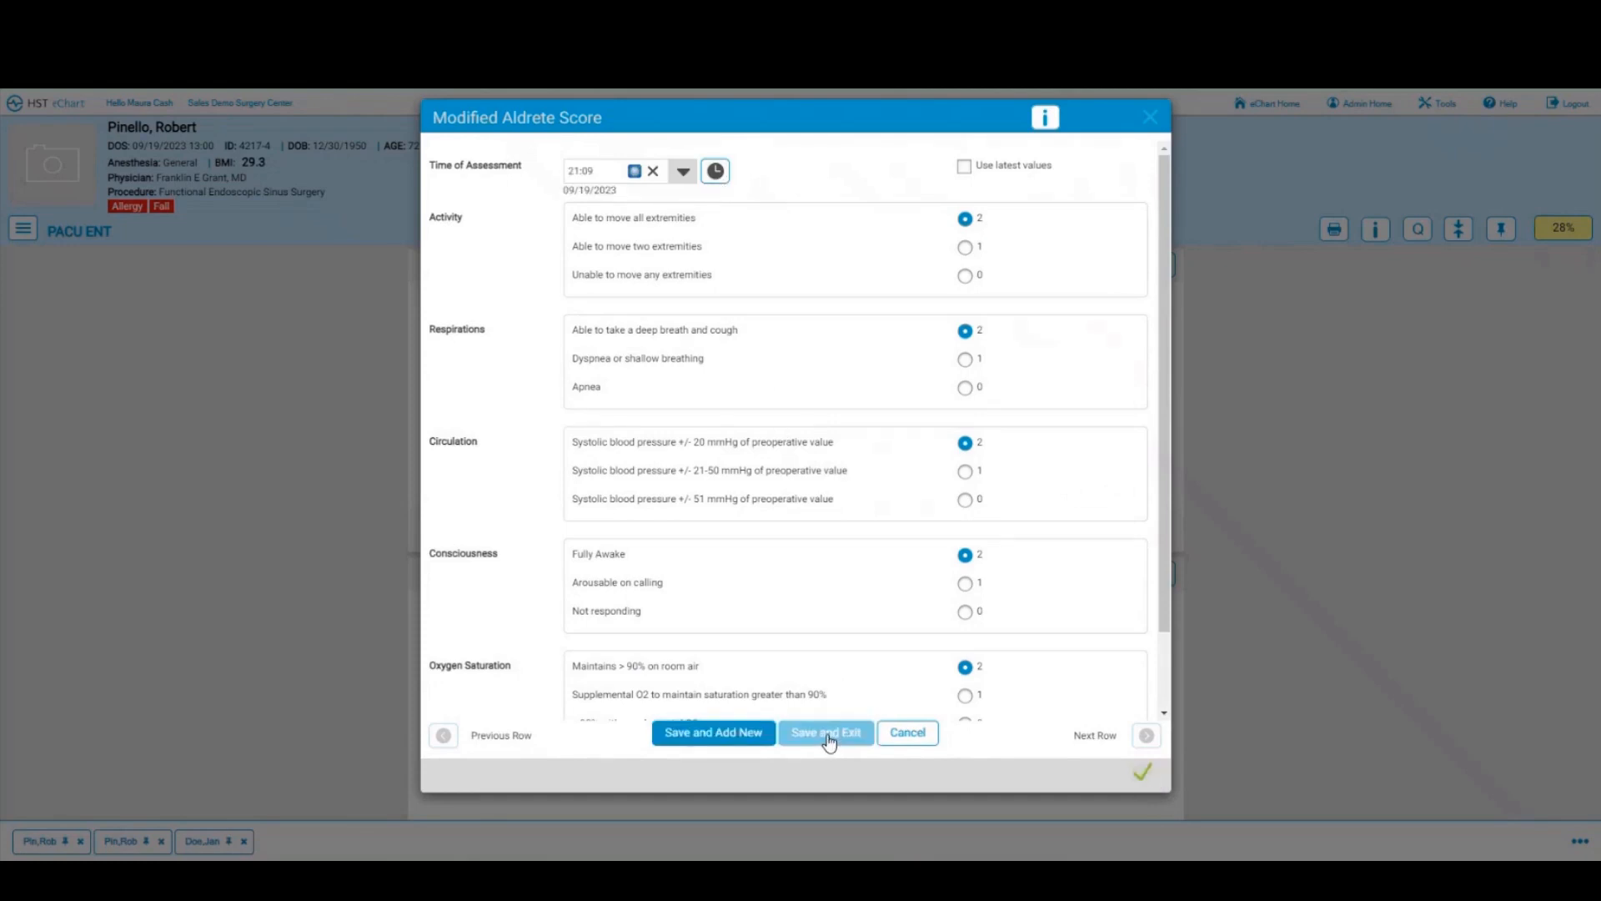
{"action": "left_click", "coordinate": [828, 739]}
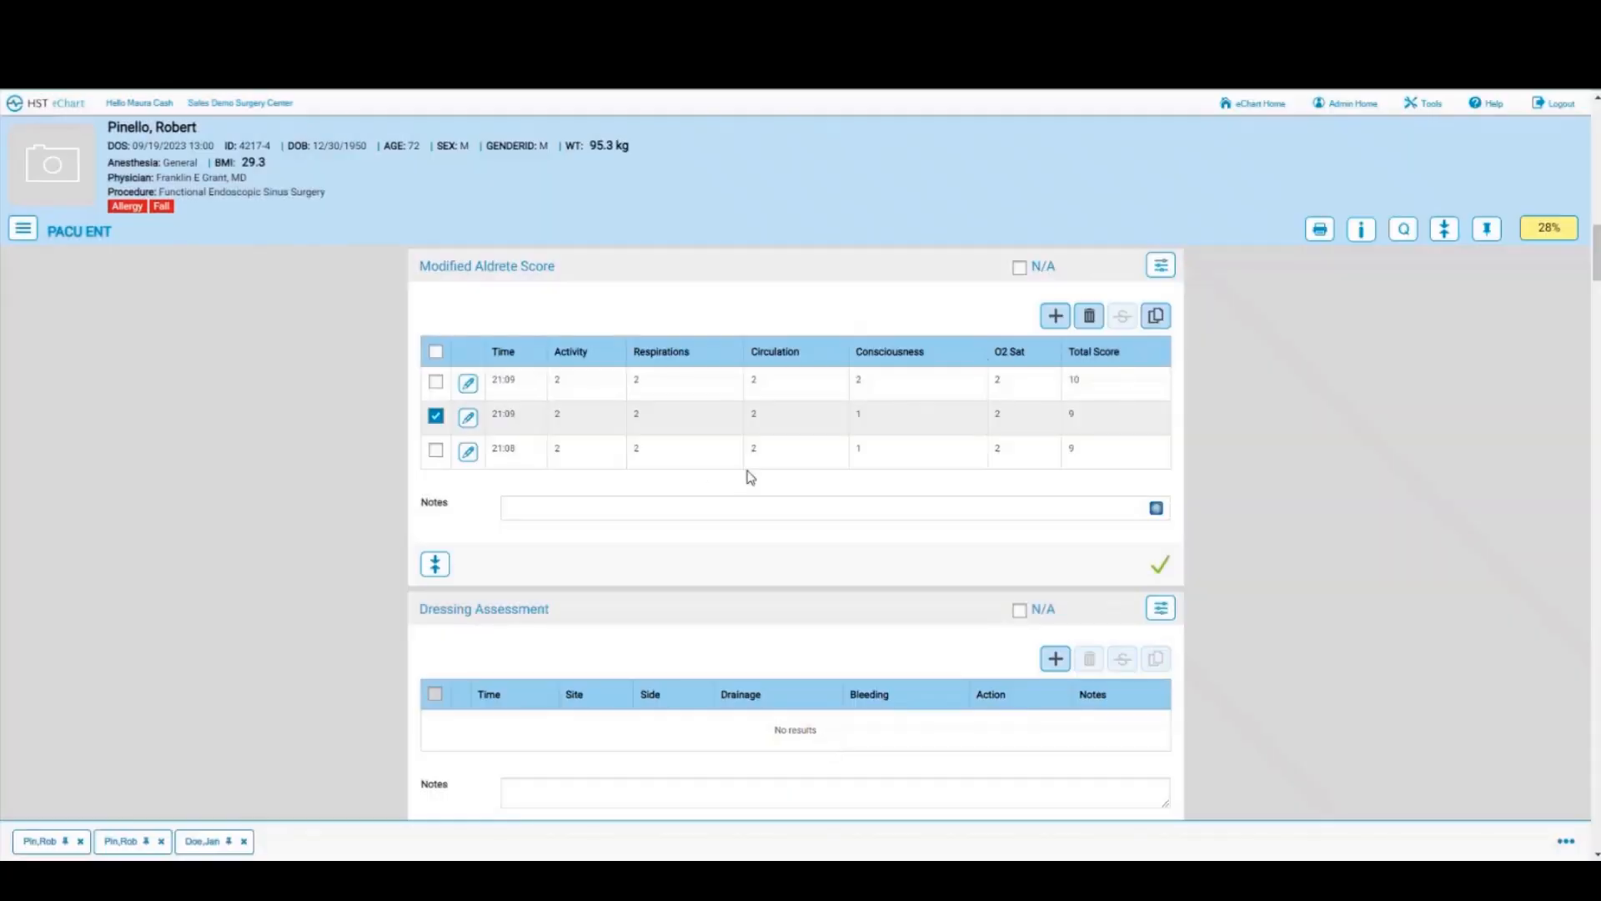
{"action": "scroll", "coordinate": [873, 466], "scroll_direction": "down", "scroll_amount": 2}
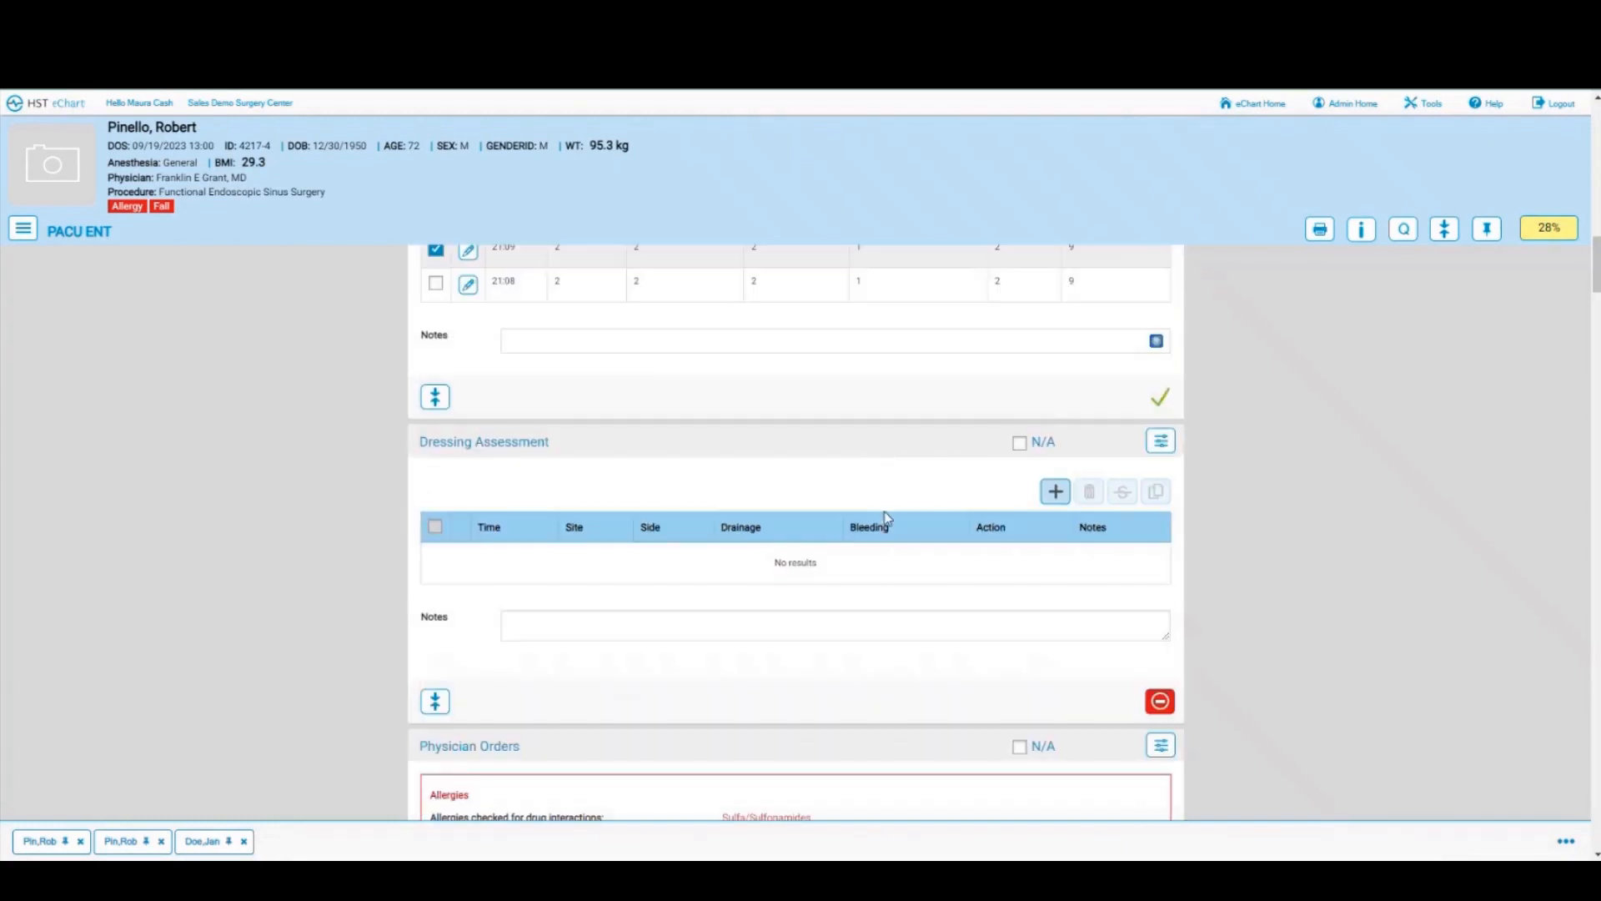
{"action": "scroll", "coordinate": [884, 512], "scroll_direction": "down", "scroll_amount": 1}
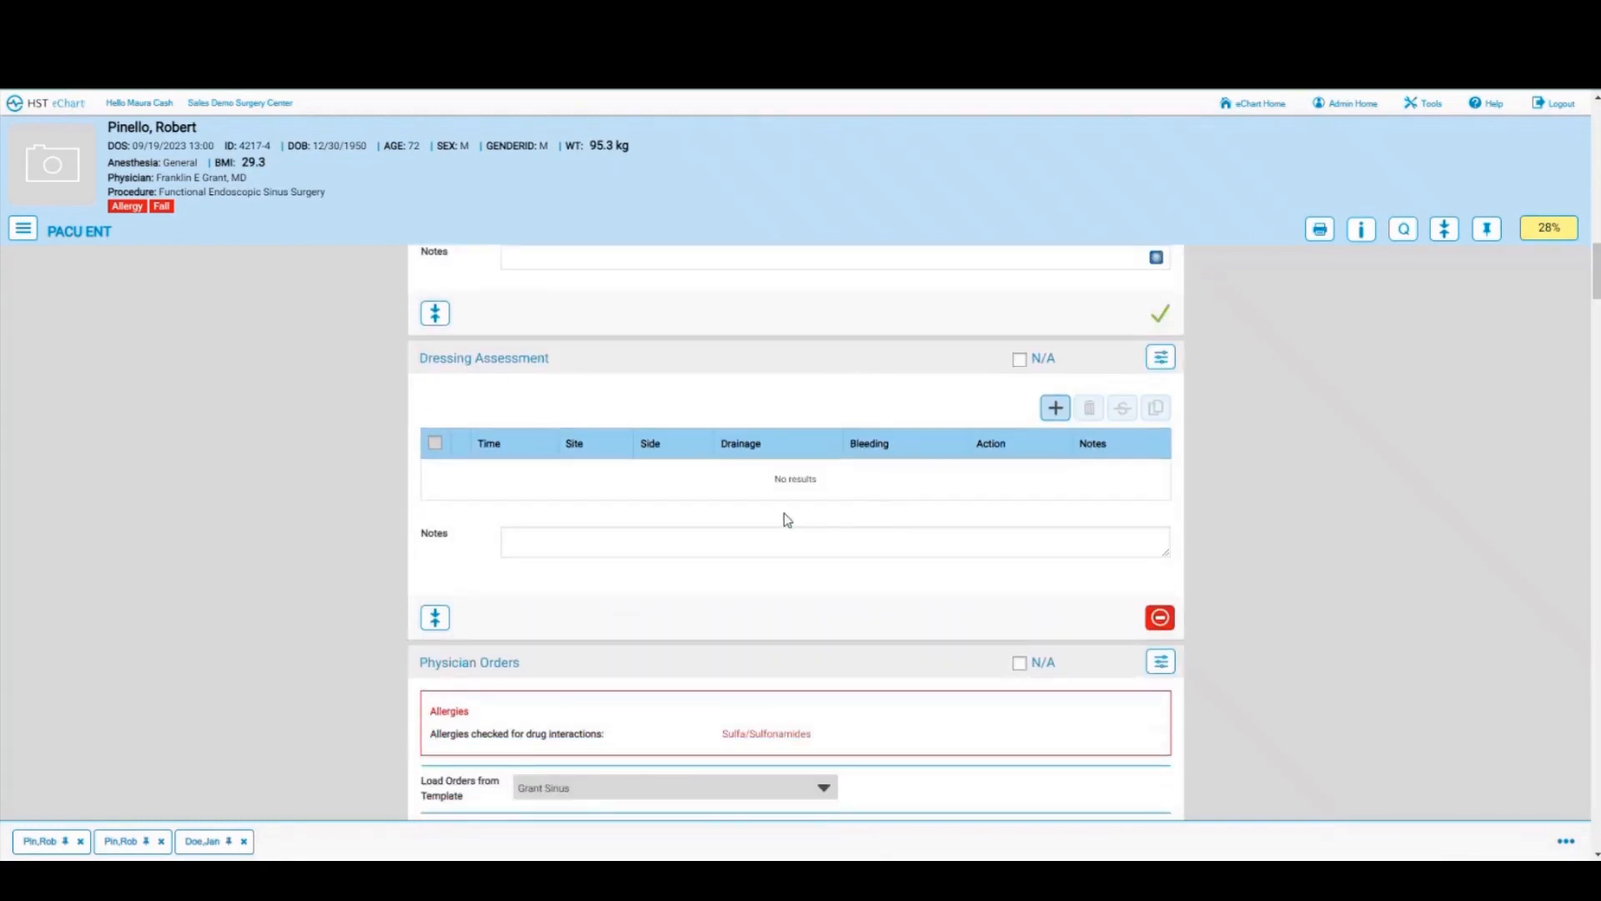
{"action": "scroll", "coordinate": [739, 514], "scroll_direction": "down", "scroll_amount": 2}
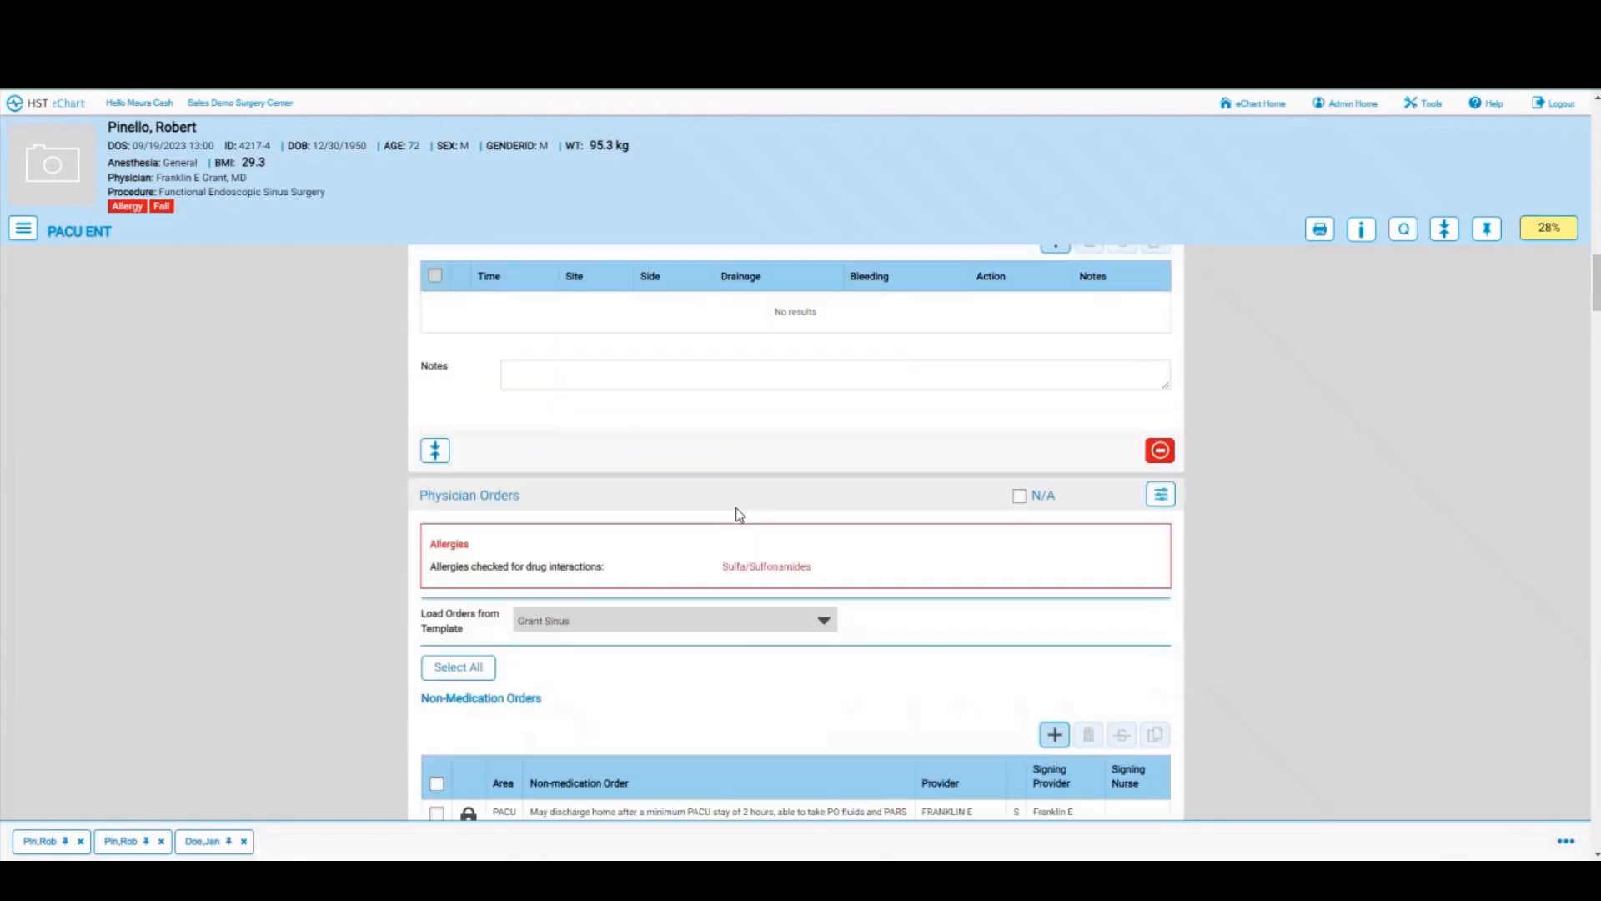
{"action": "scroll", "coordinate": [740, 515], "scroll_direction": "down", "scroll_amount": 2}
{"action": "scroll", "coordinate": [738, 514], "scroll_direction": "down", "scroll_amount": 1}
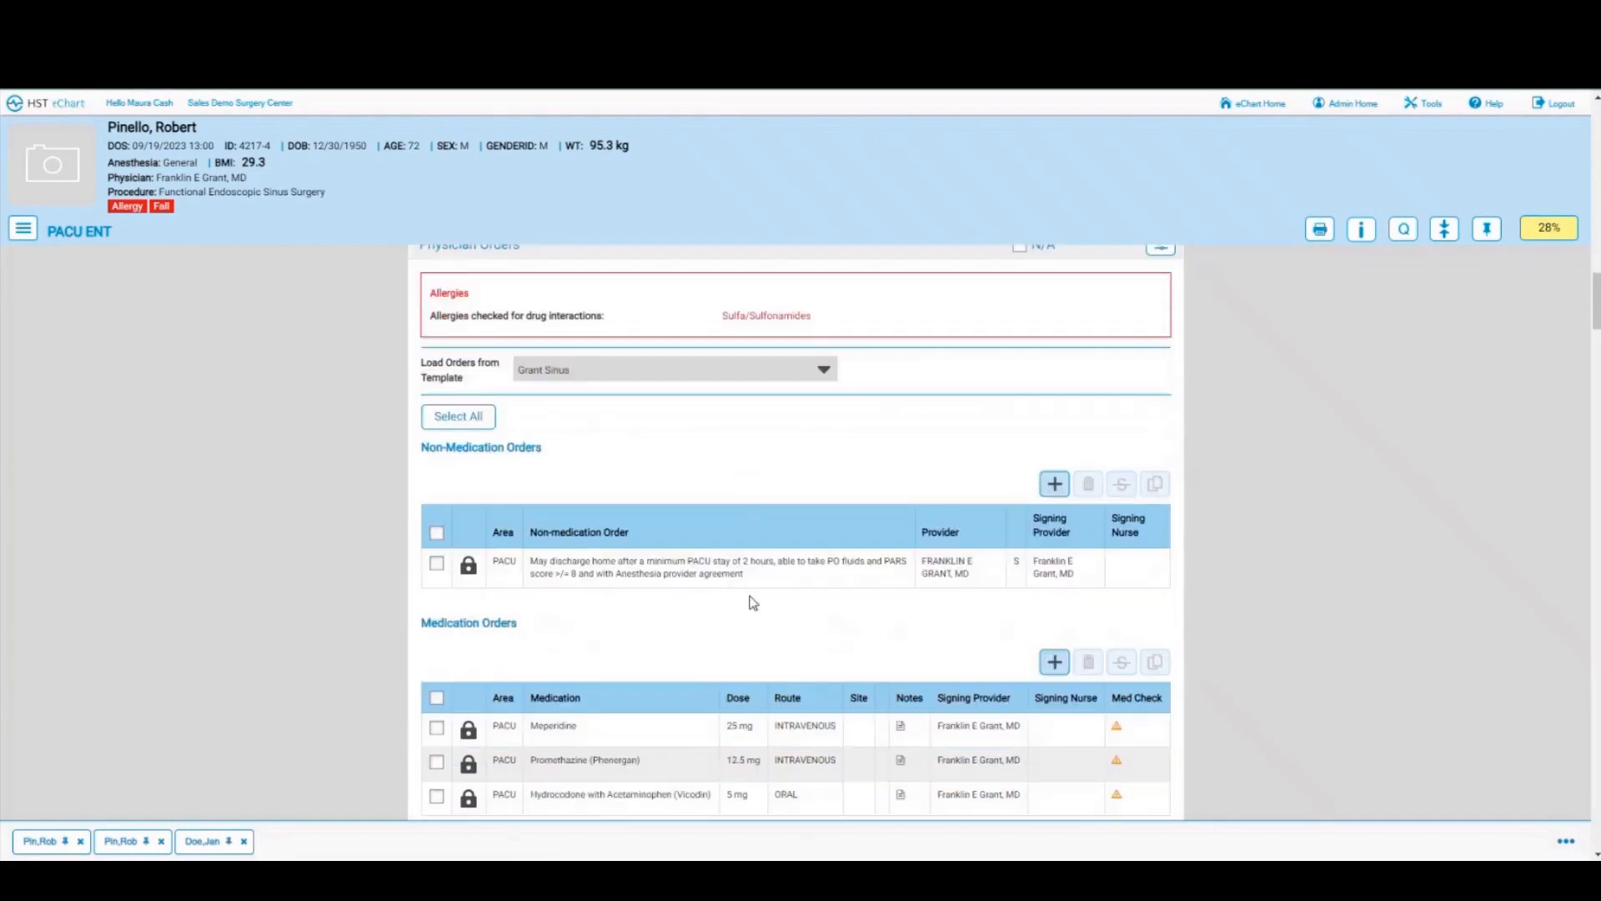
{"action": "scroll", "coordinate": [641, 543], "scroll_direction": "down", "scroll_amount": 2}
{"action": "scroll", "coordinate": [641, 543], "scroll_direction": "down", "scroll_amount": 4}
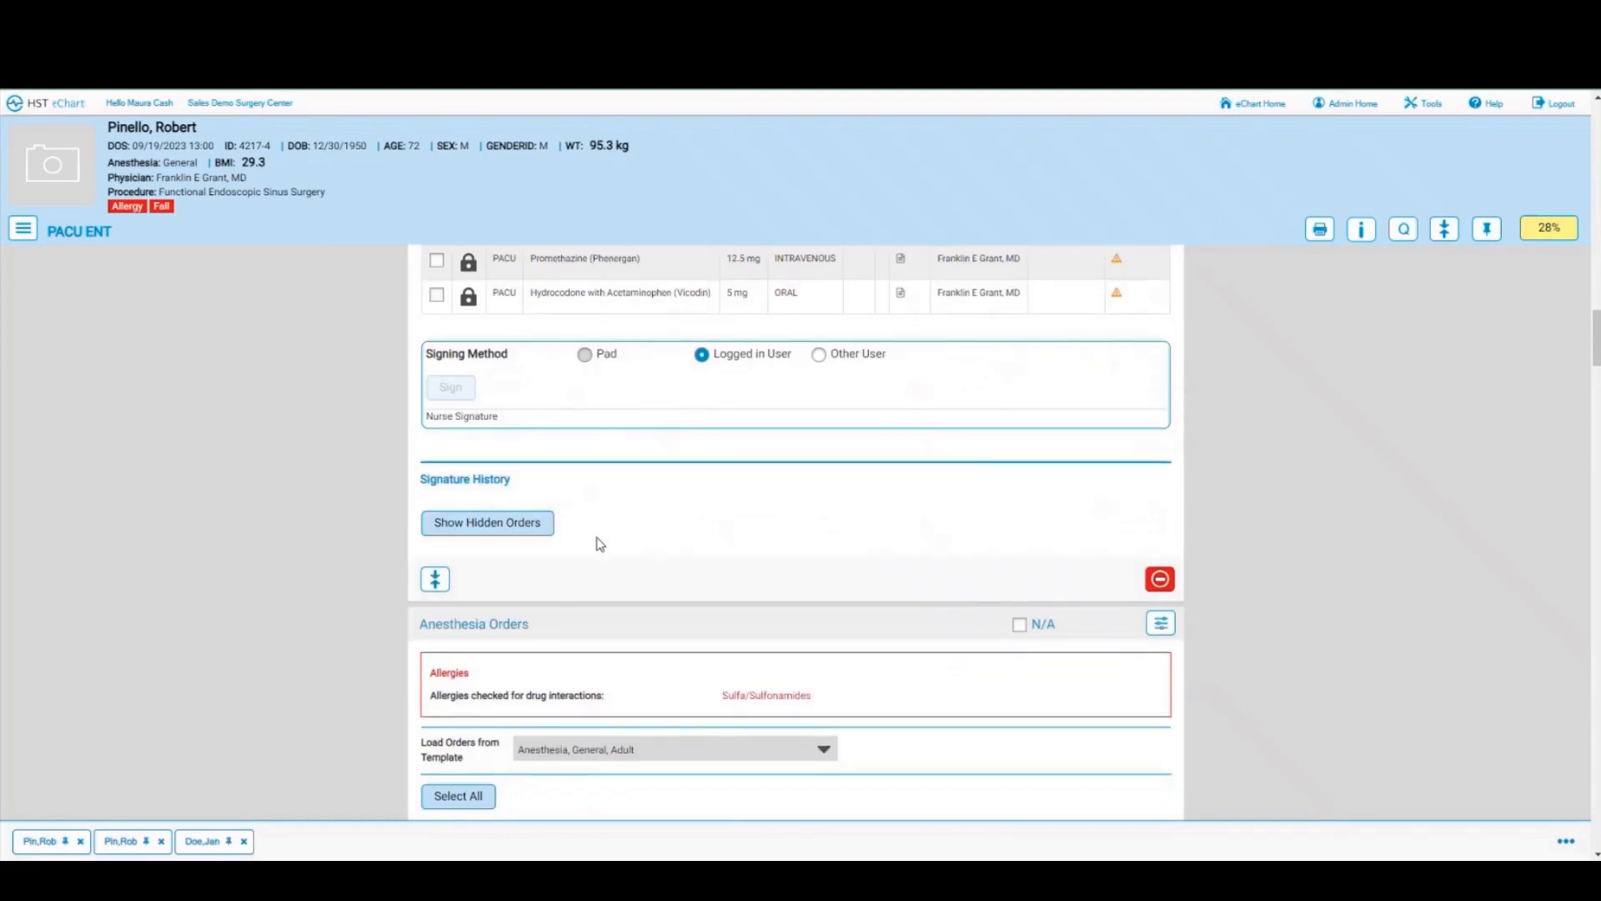
{"action": "left_click", "coordinate": [475, 526]}
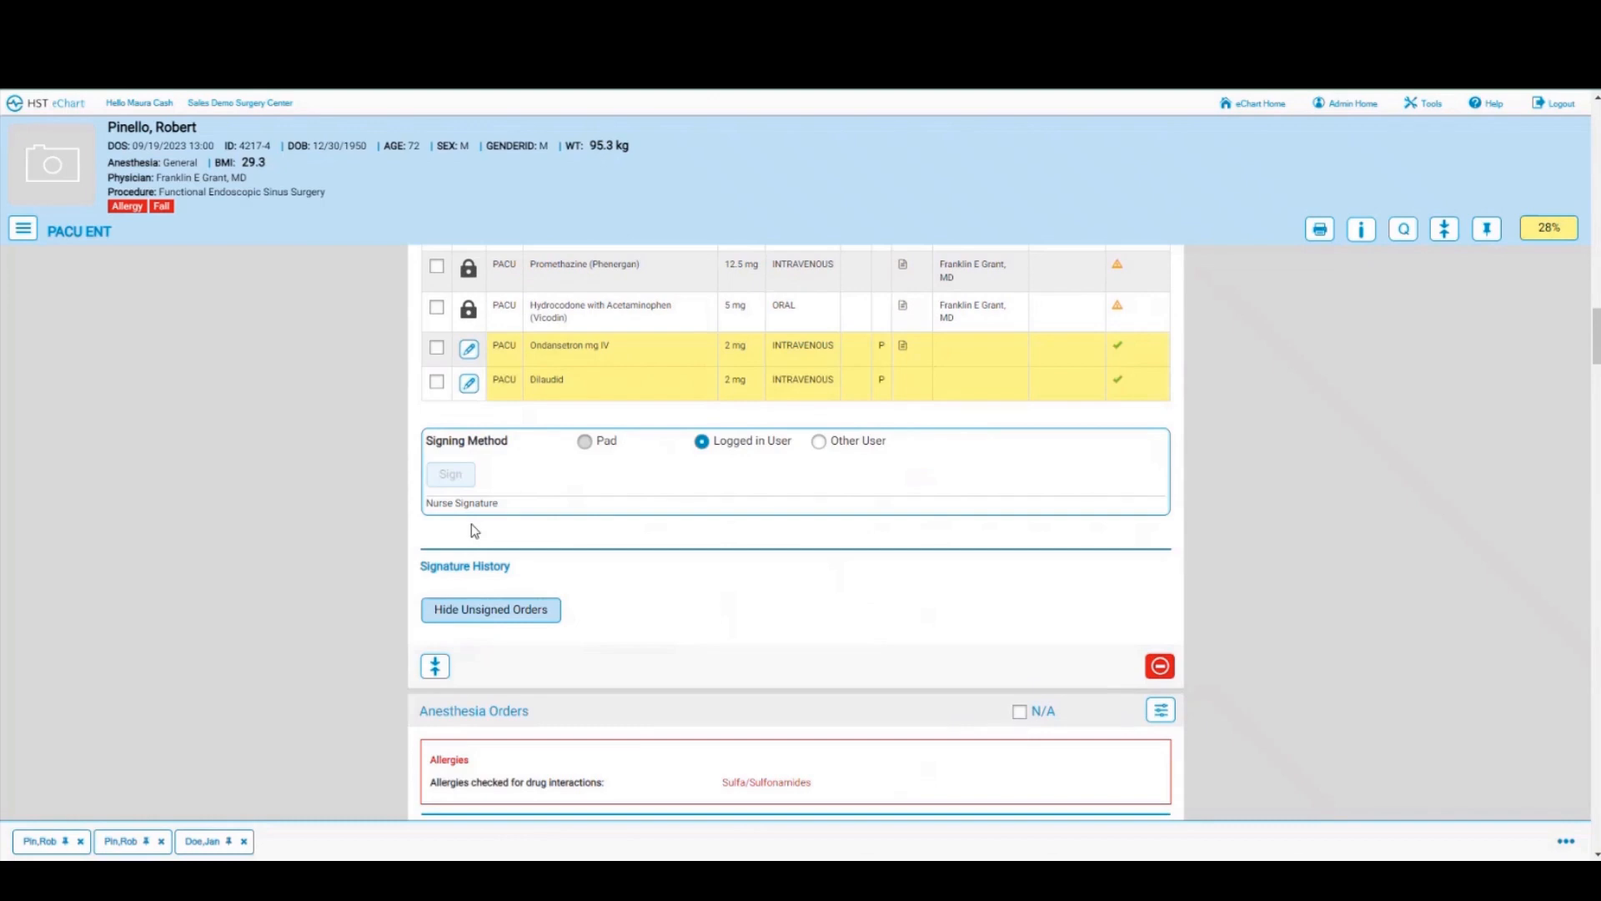
{"action": "scroll", "coordinate": [709, 615], "scroll_direction": "down", "scroll_amount": 4}
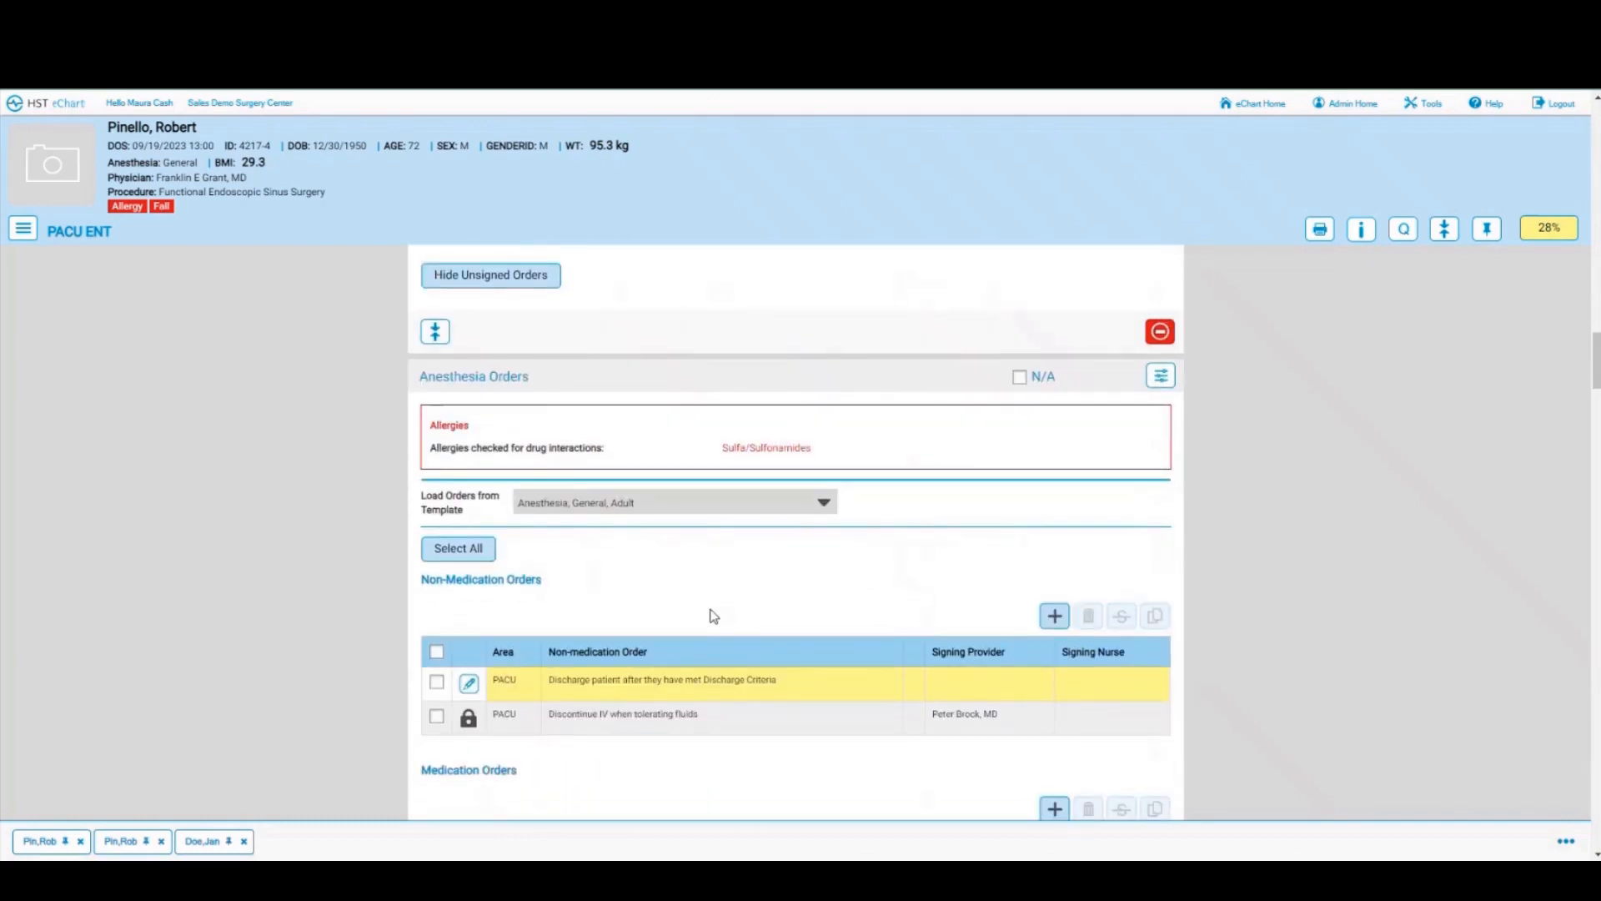
{"action": "scroll", "coordinate": [713, 616], "scroll_direction": "down", "scroll_amount": 1}
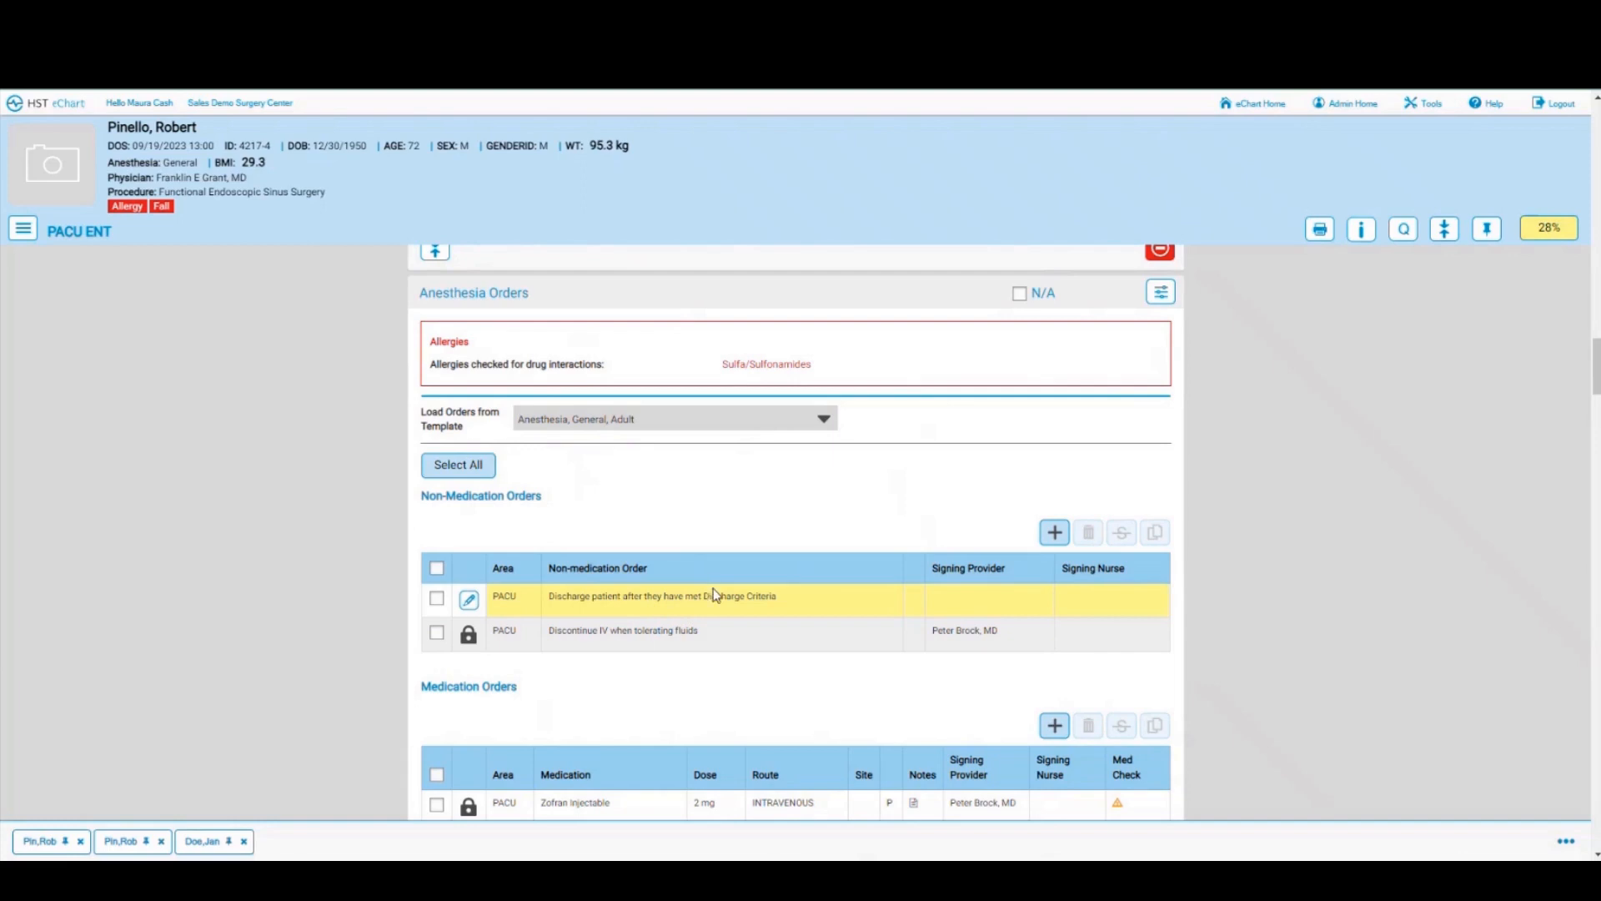
{"action": "scroll", "coordinate": [720, 600], "scroll_direction": "down", "scroll_amount": 6}
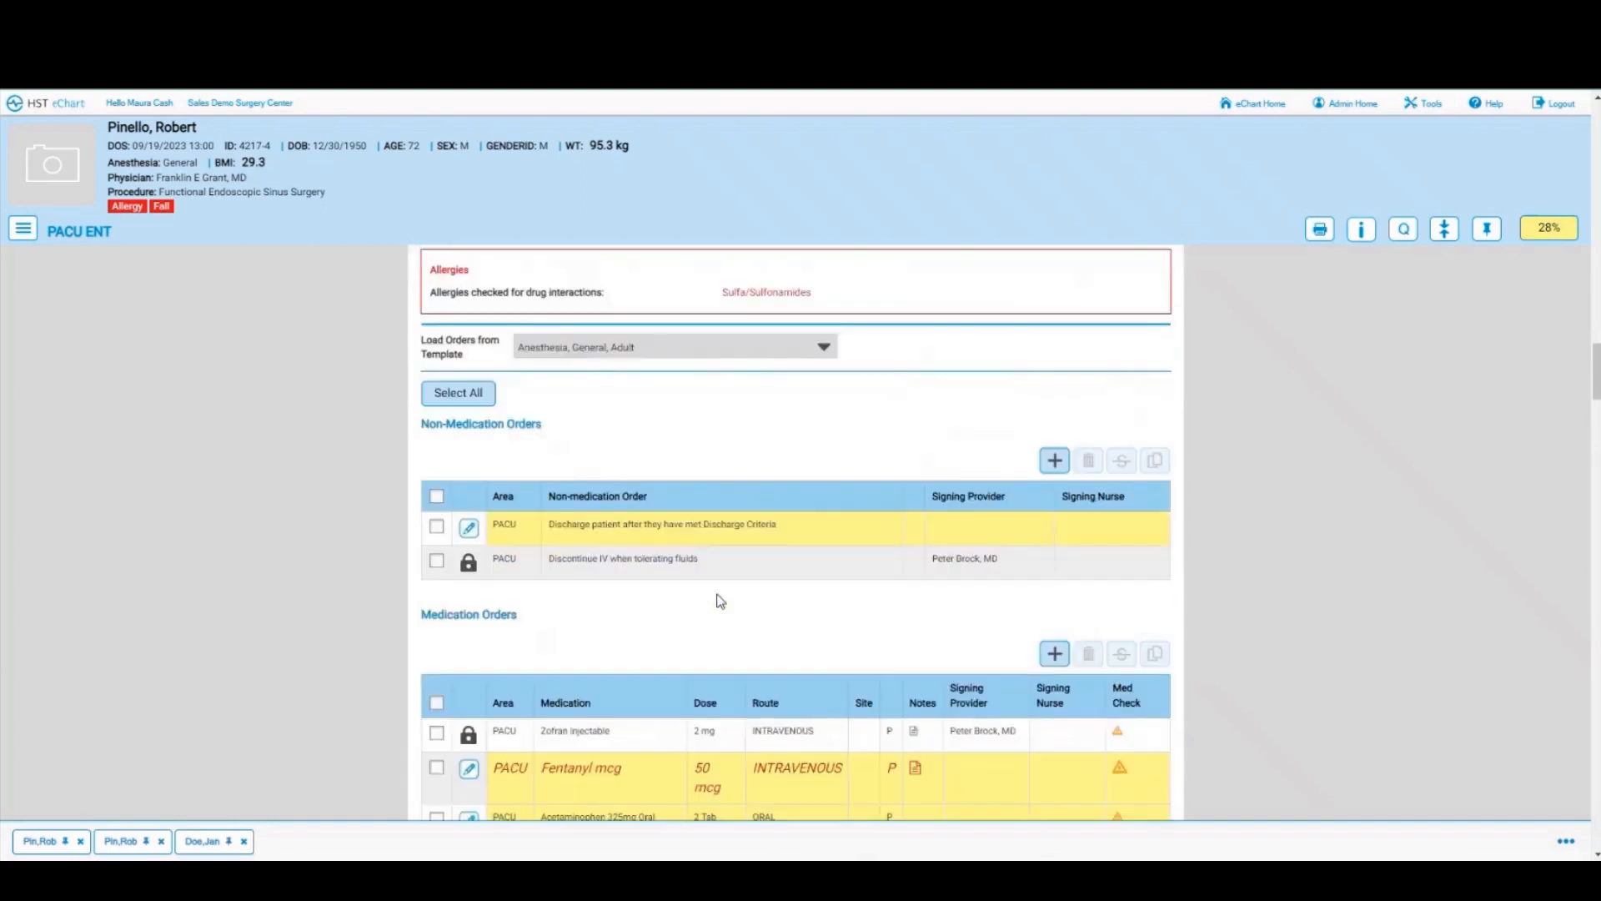
{"action": "scroll", "coordinate": [719, 600], "scroll_direction": "down", "scroll_amount": 4}
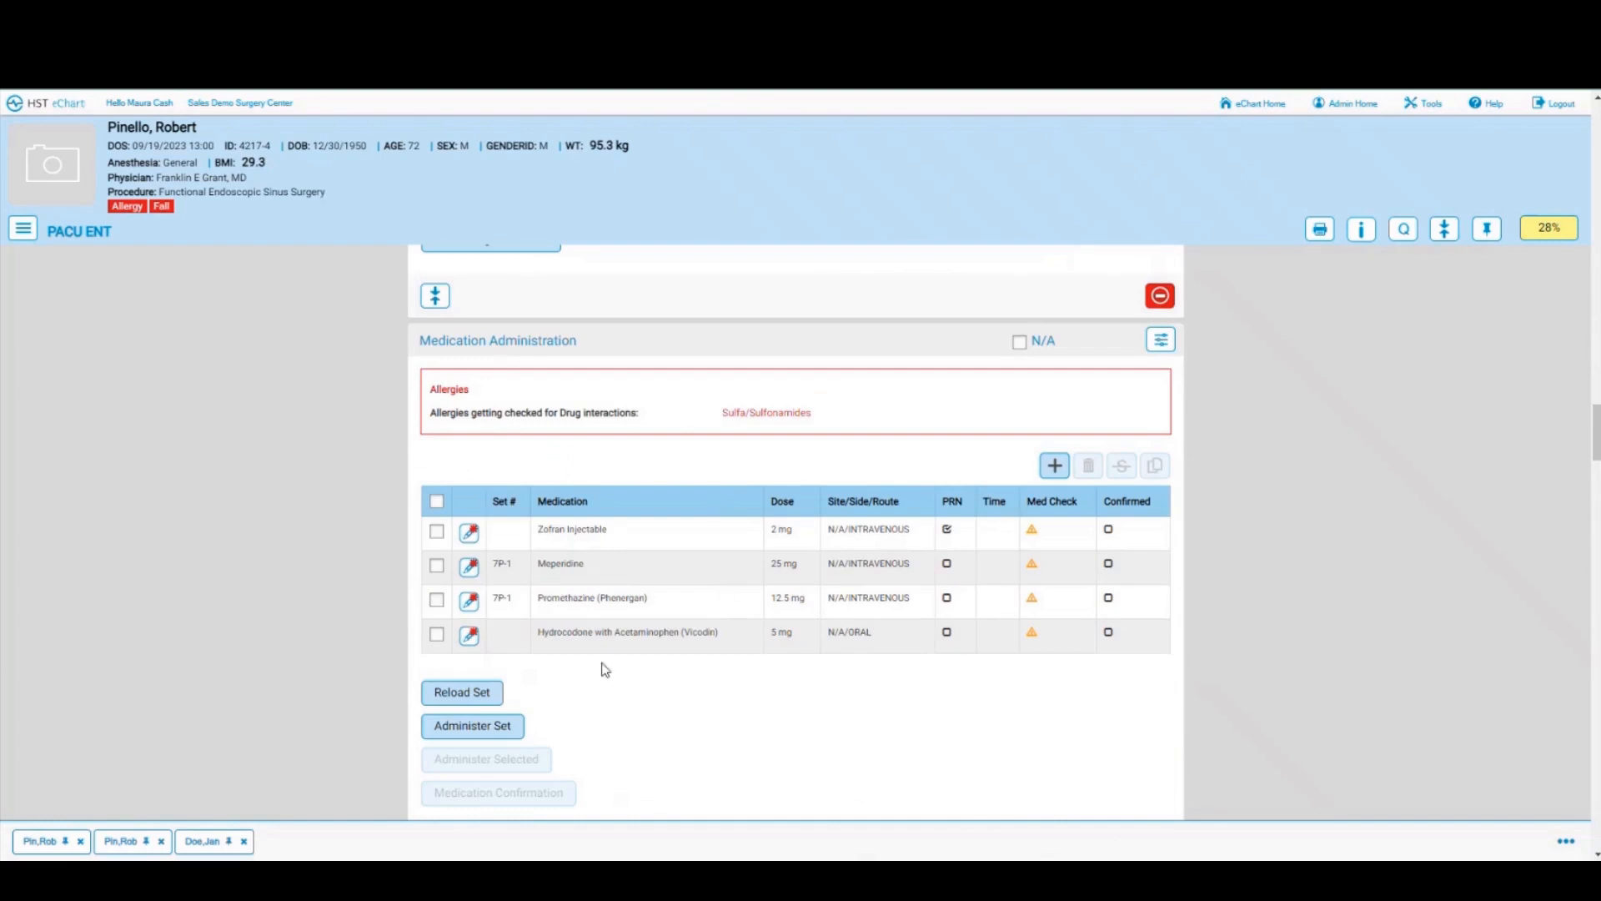
Step: Delete the Meperidine, Promethazine and Vicodin rows, leaving only Zofran 2 mg
{"action": "left_click", "coordinate": [949, 529]}
{"action": "left_click", "coordinate": [437, 600]}
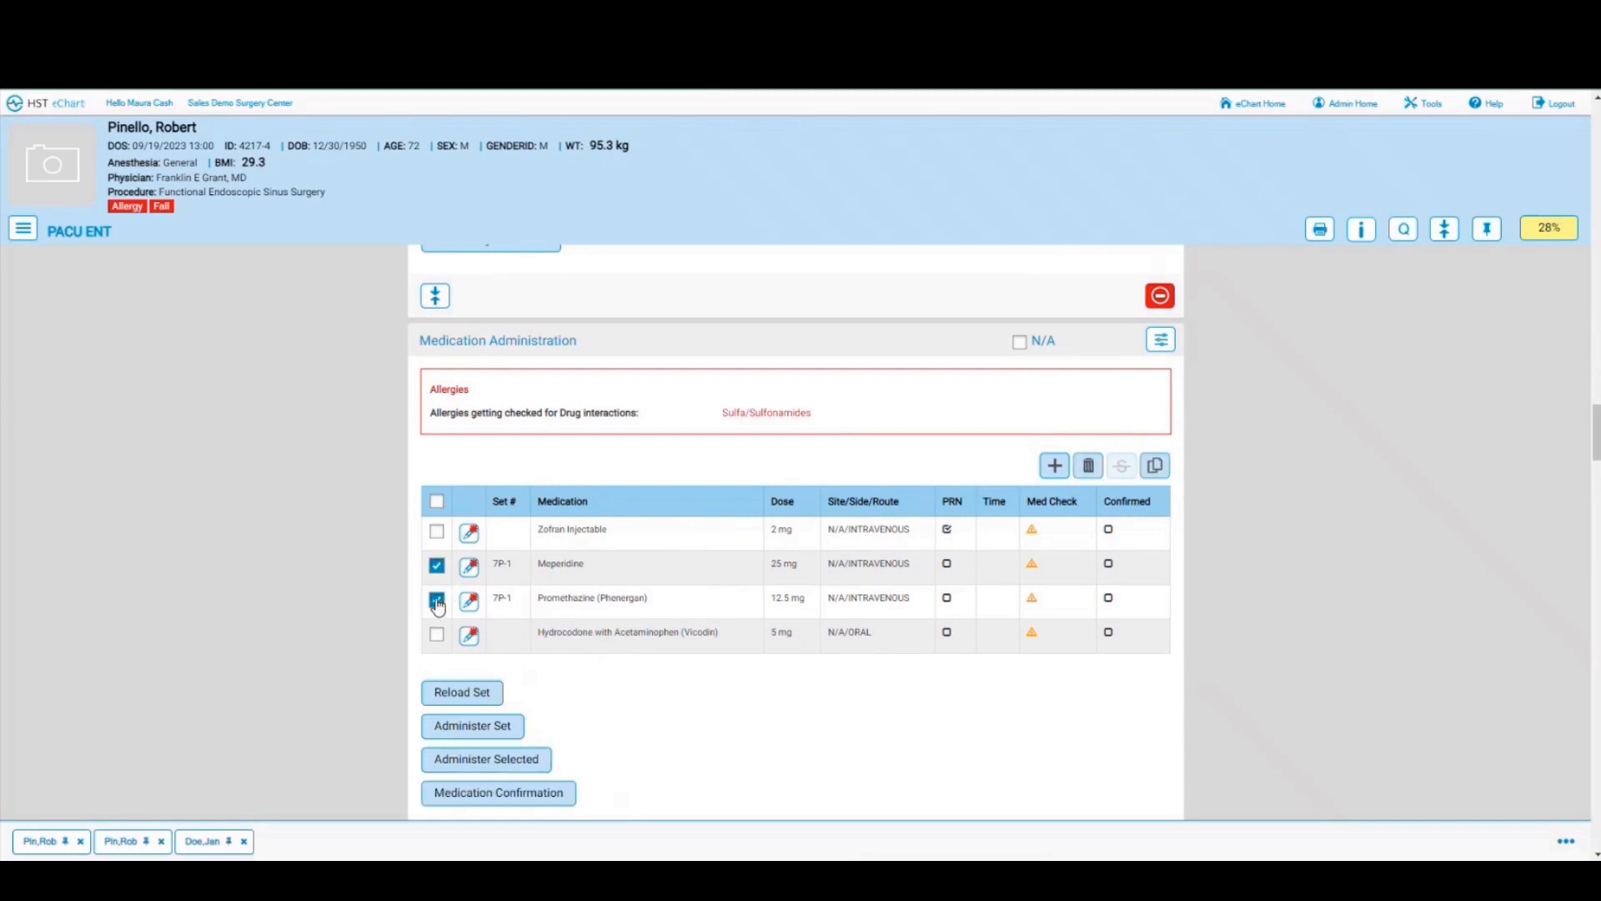
{"action": "left_click", "coordinate": [437, 634]}
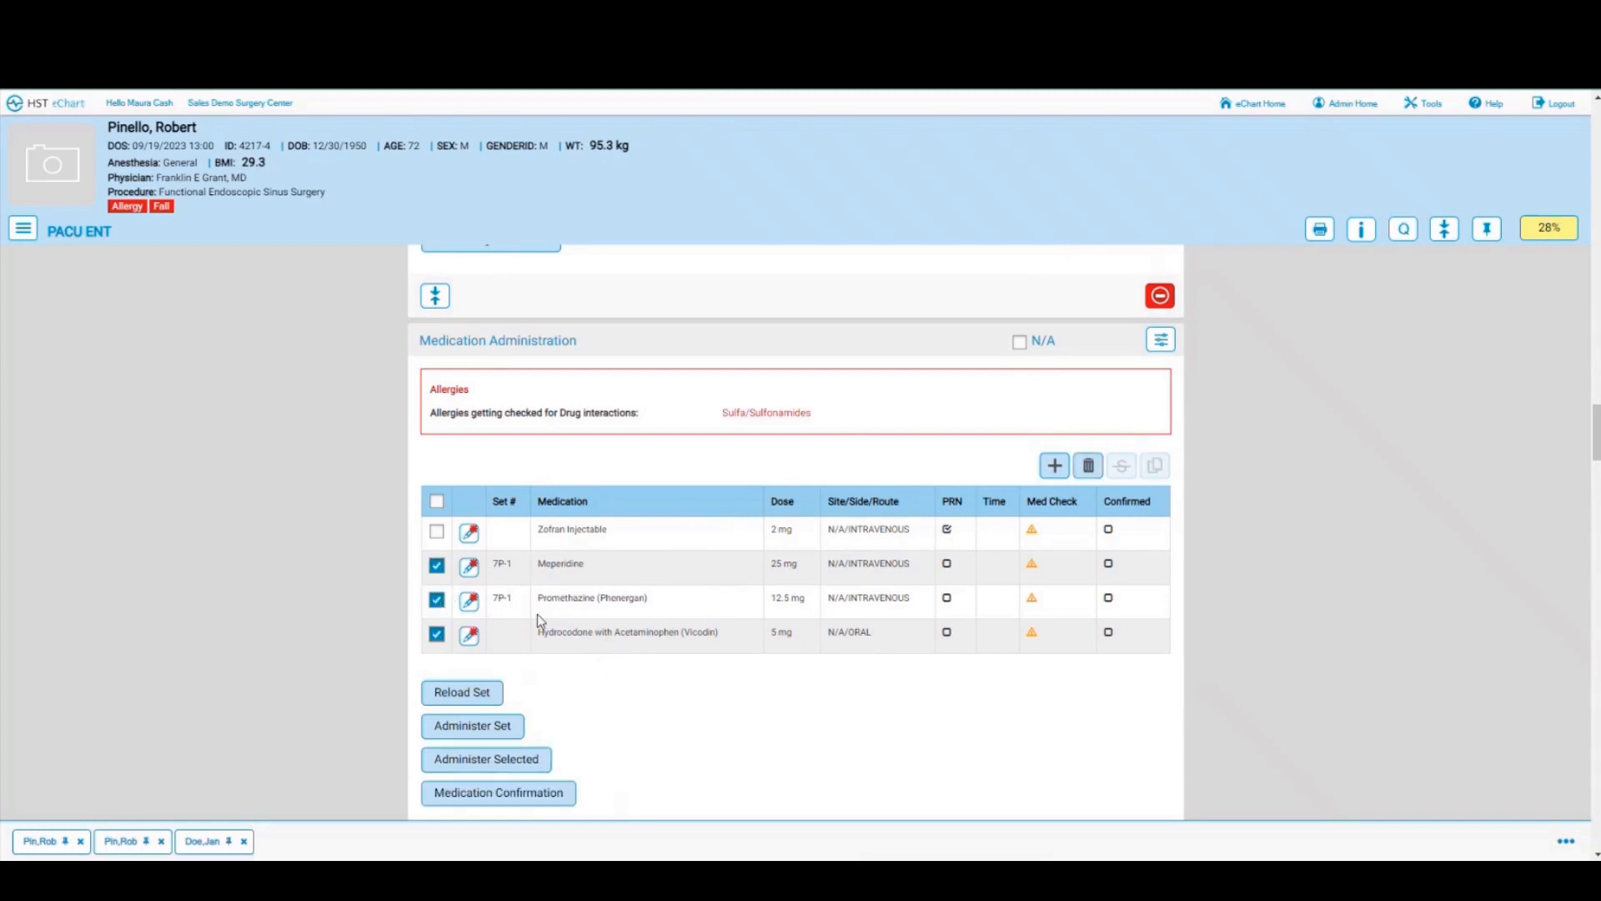
{"action": "left_click", "coordinate": [1088, 465]}
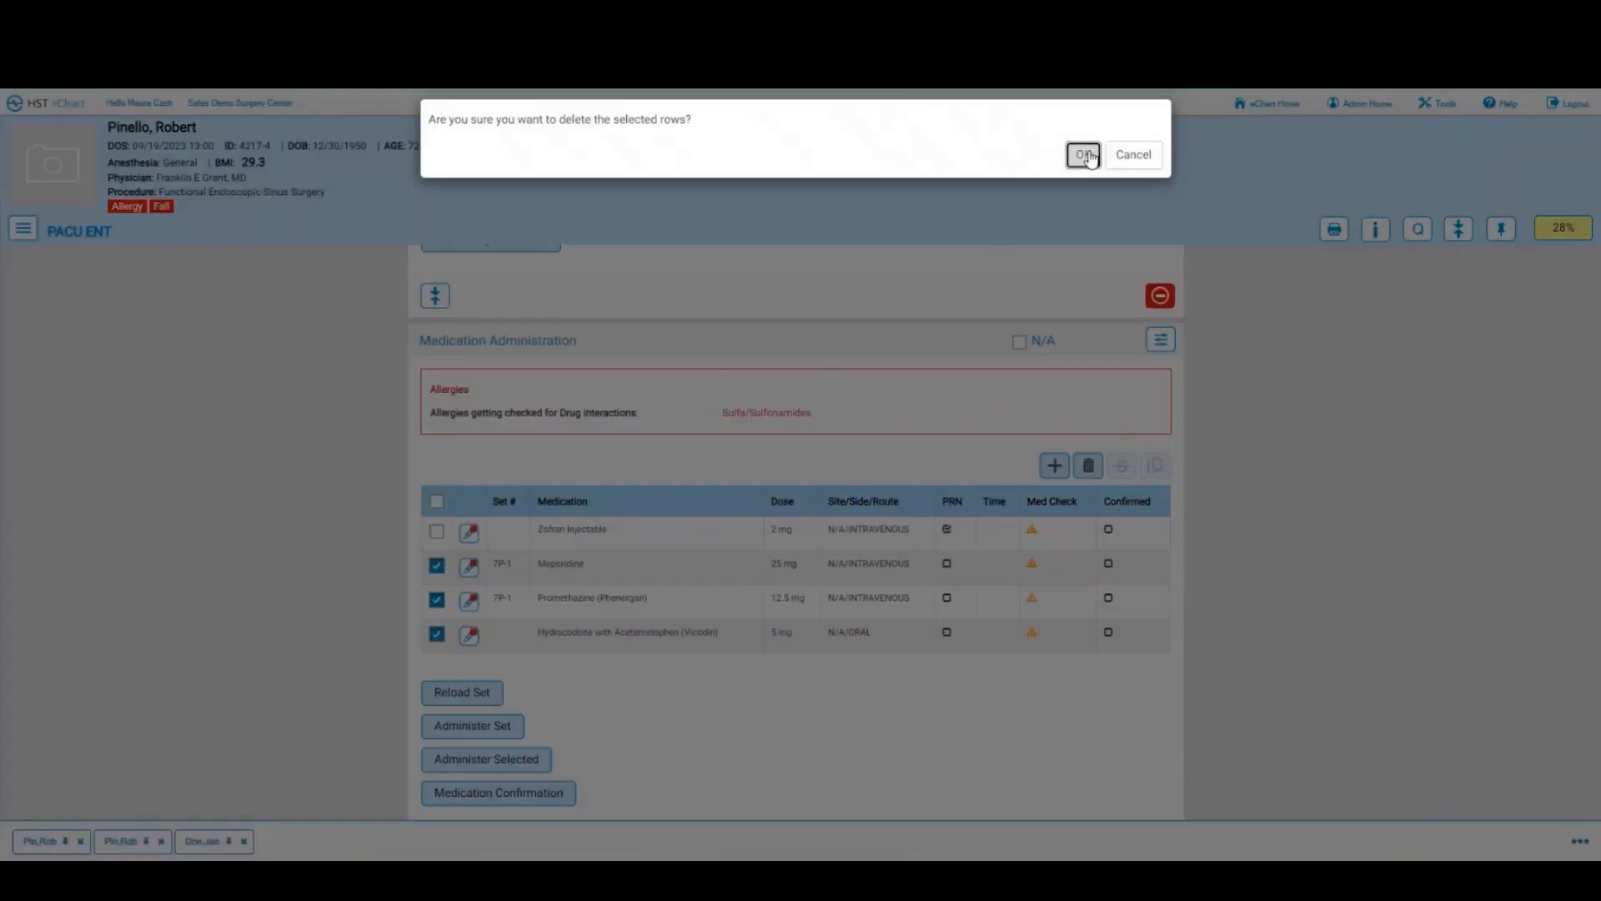
{"action": "left_click", "coordinate": [1083, 155]}
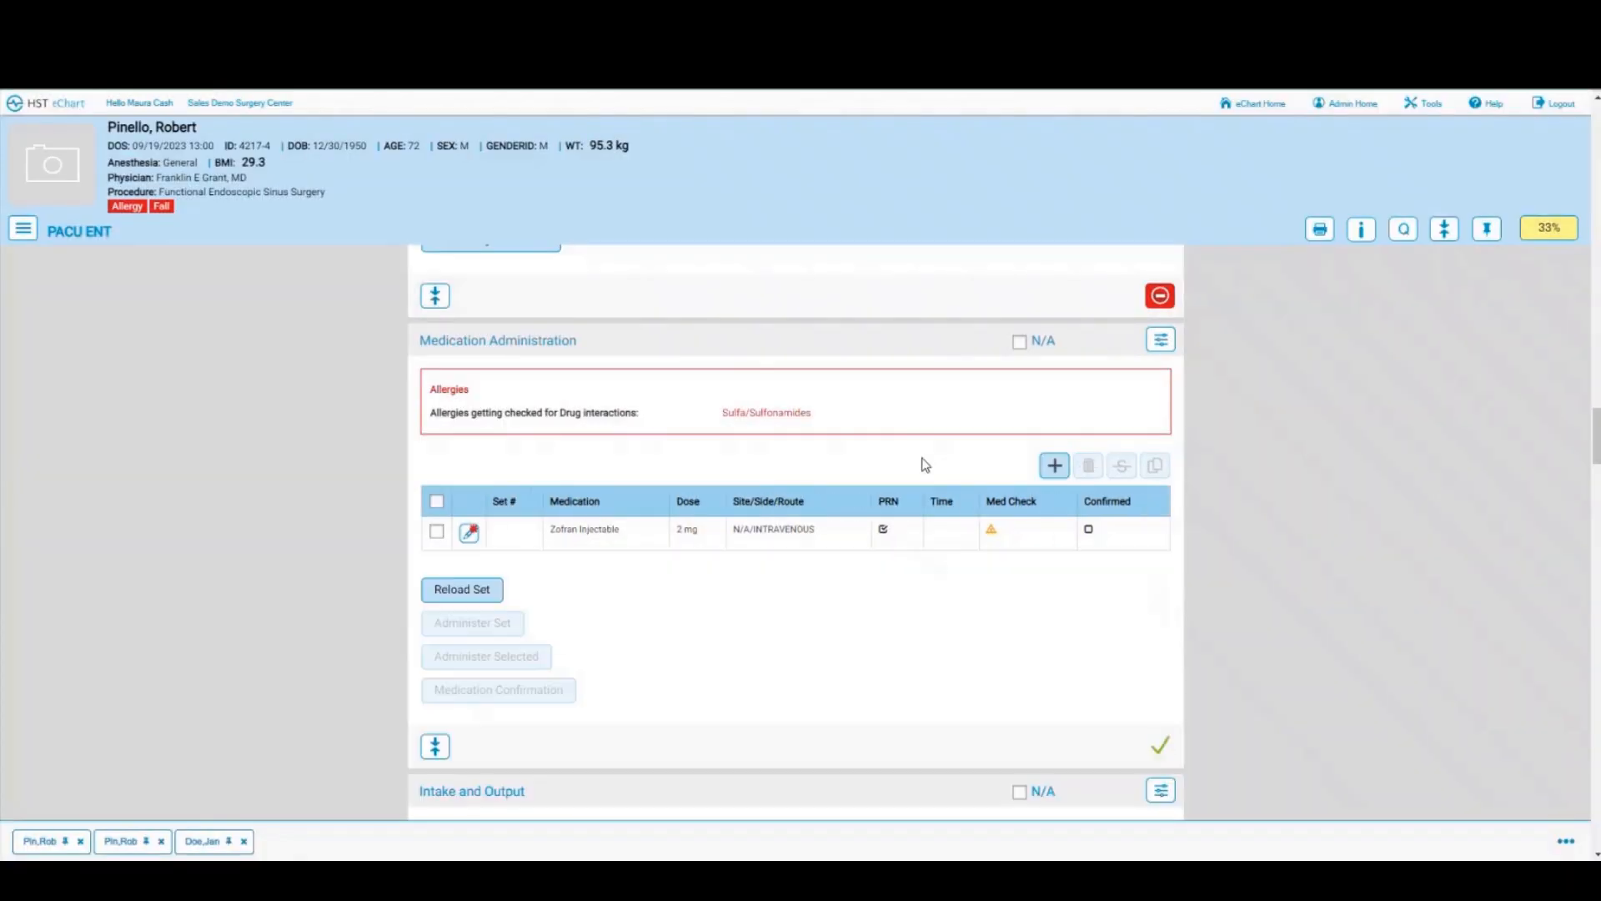
{"action": "scroll", "coordinate": [880, 583], "scroll_direction": "down", "scroll_amount": 3}
{"action": "scroll", "coordinate": [883, 583], "scroll_direction": "down", "scroll_amount": 2}
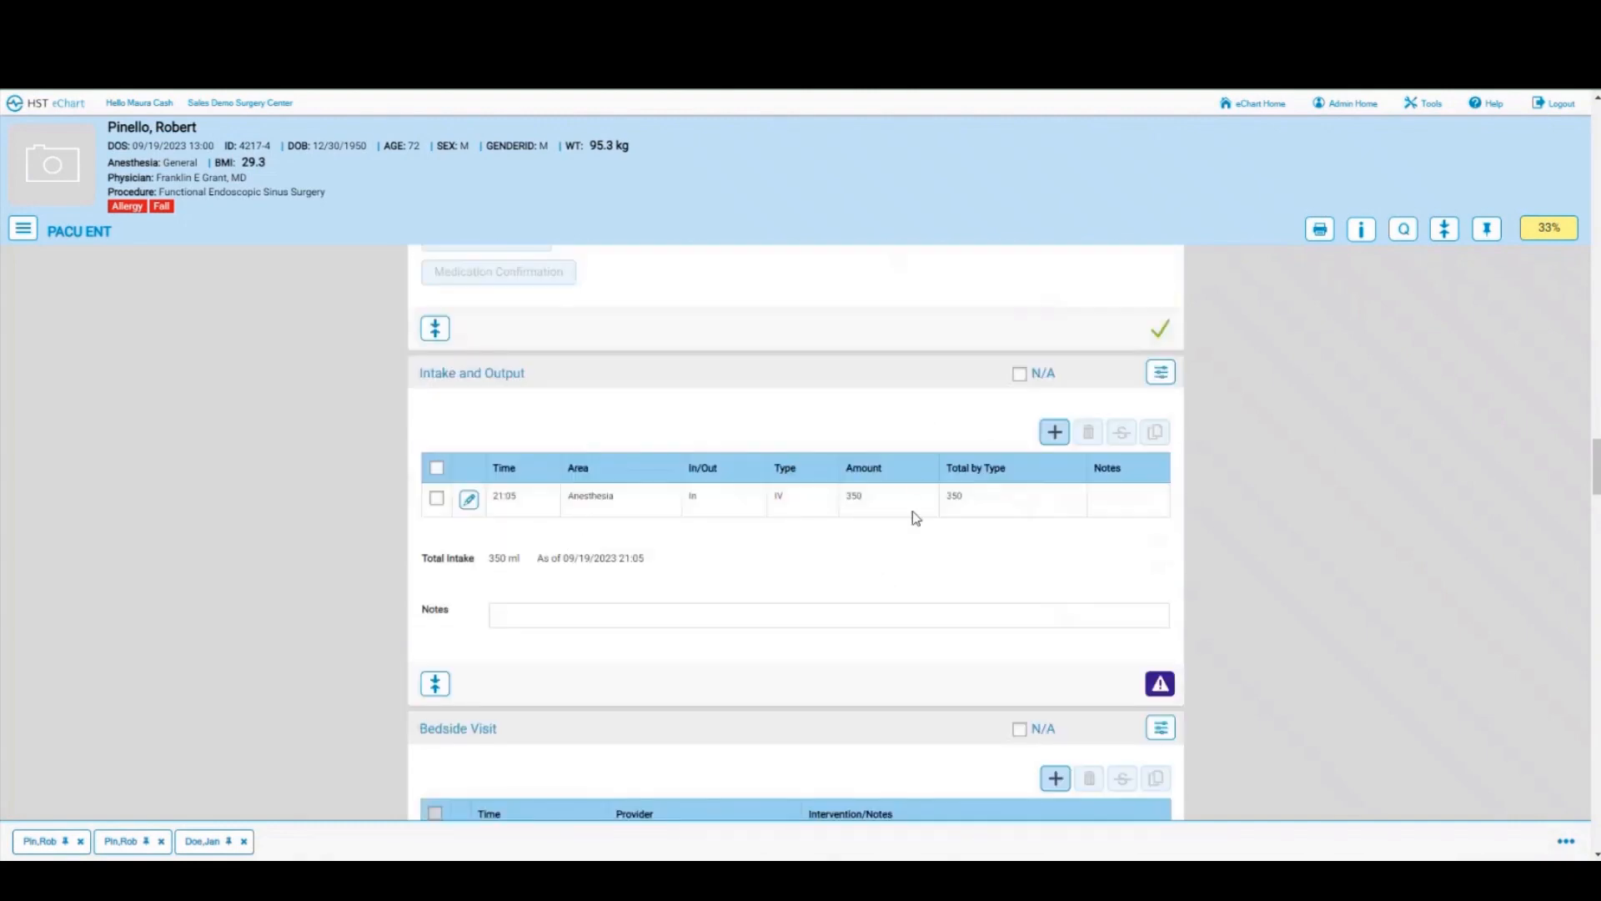
{"action": "scroll", "coordinate": [899, 588], "scroll_direction": "down", "scroll_amount": 2}
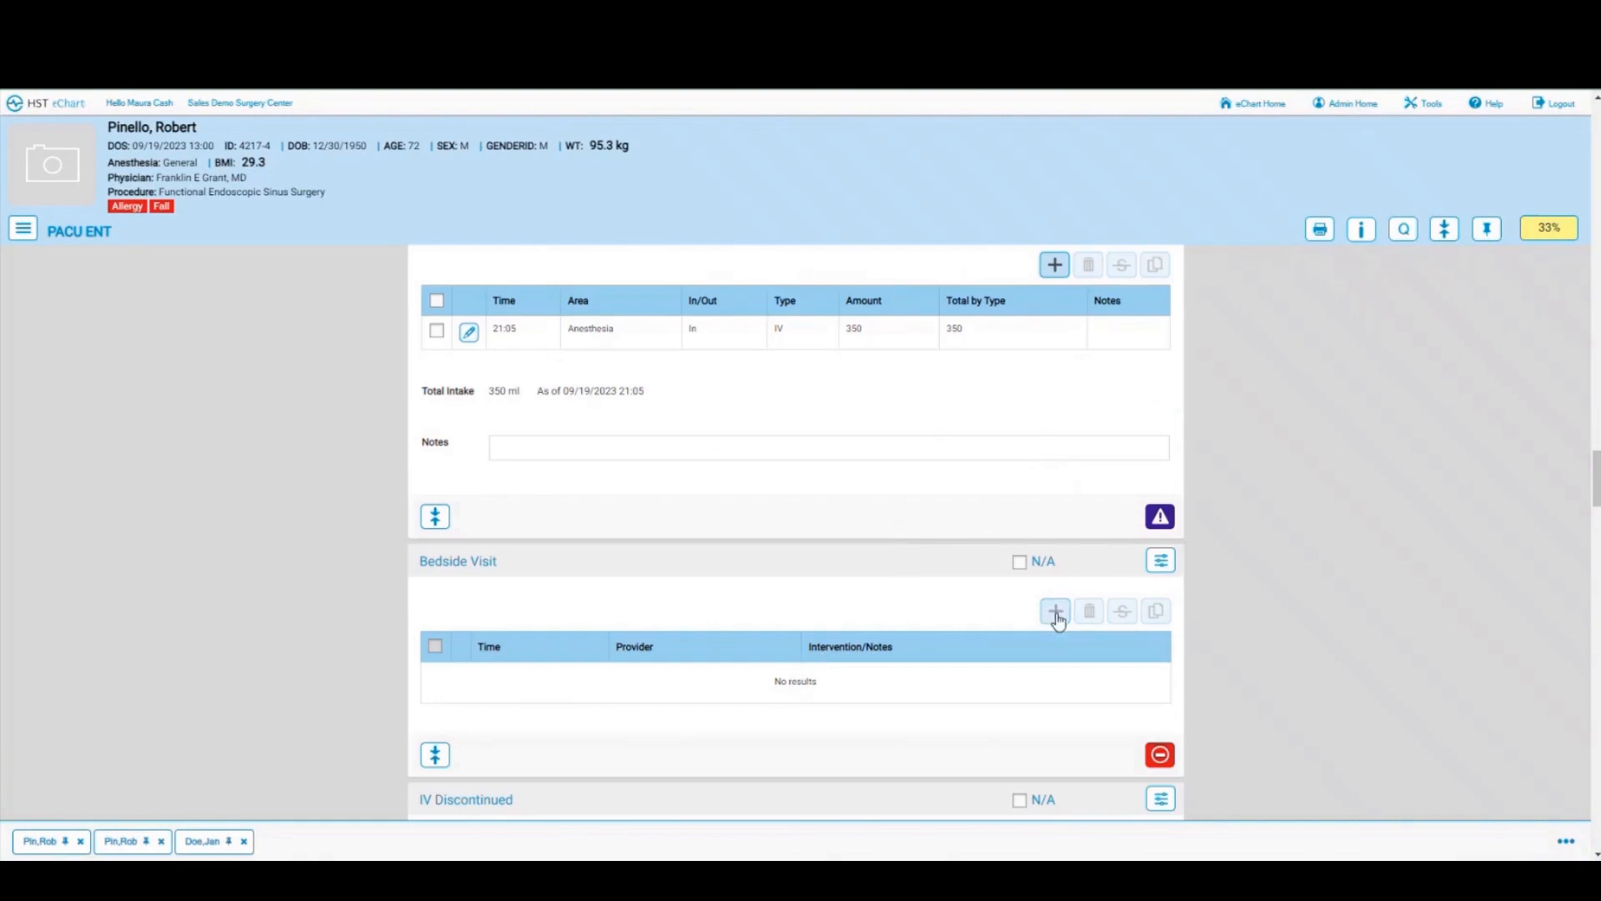
{"action": "left_click", "coordinate": [1056, 612]}
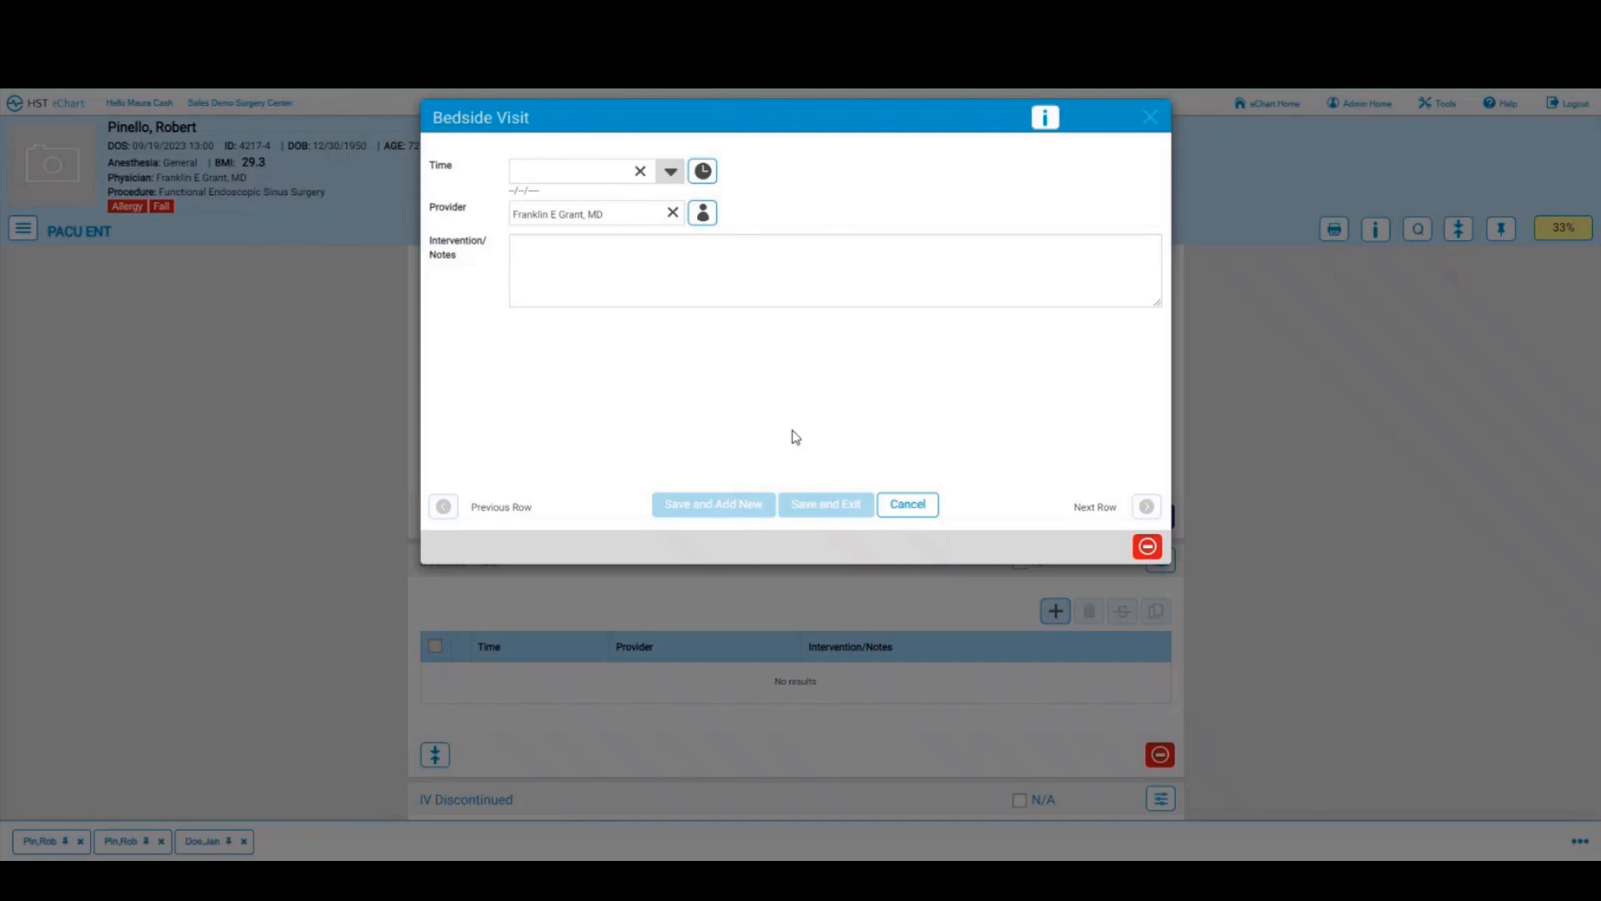
{"action": "left_click", "coordinate": [908, 506]}
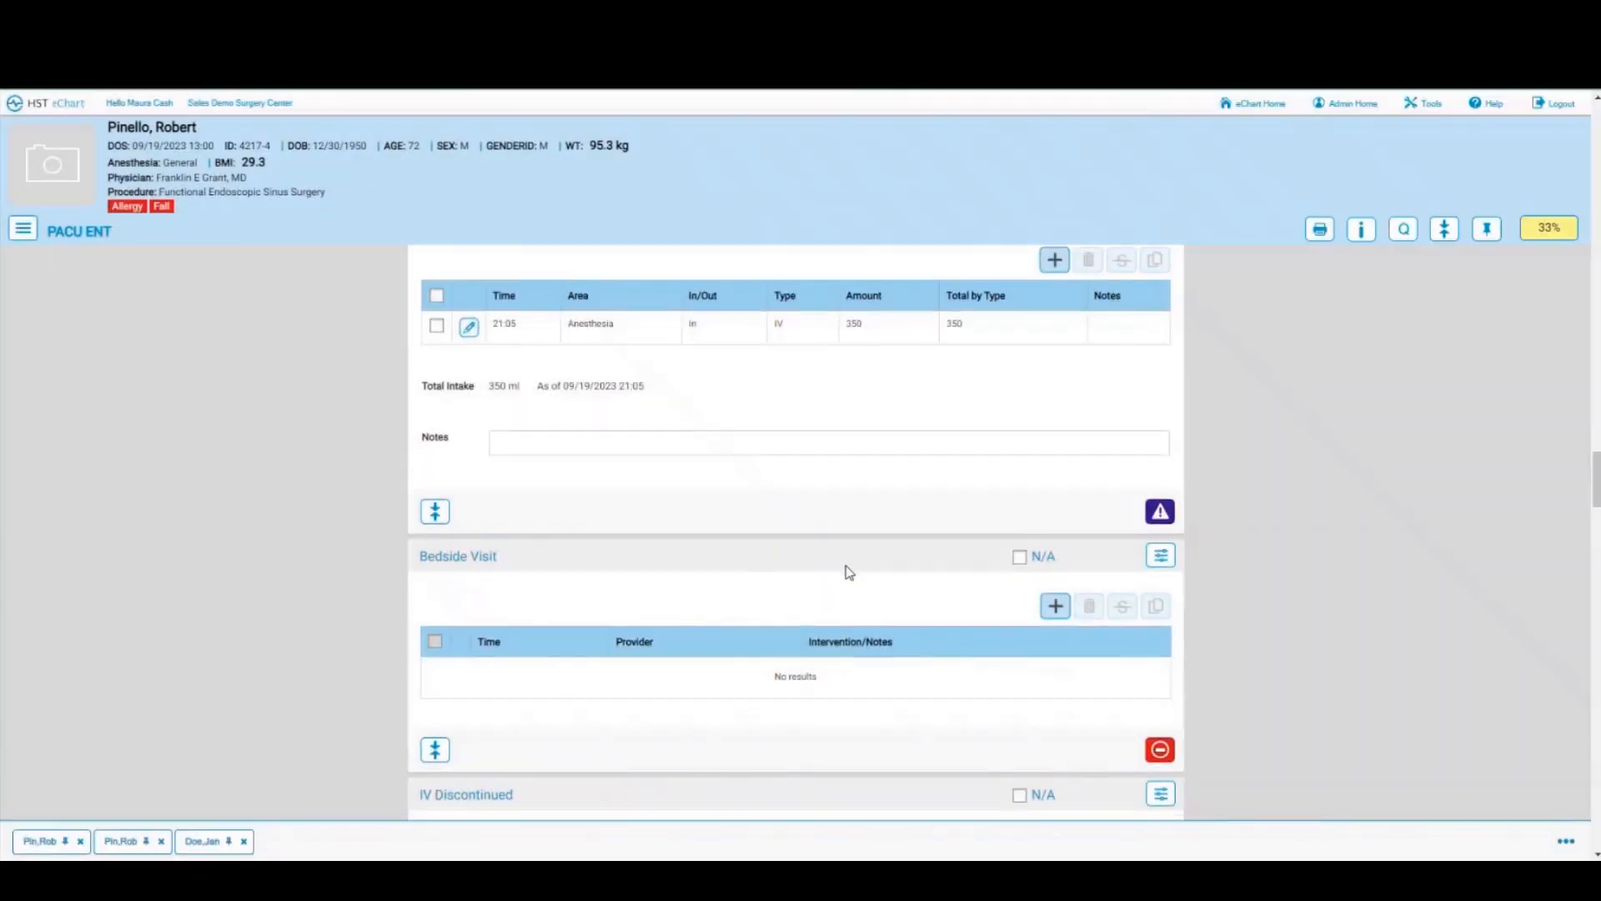
{"action": "scroll", "coordinate": [847, 571], "scroll_direction": "down", "scroll_amount": 6}
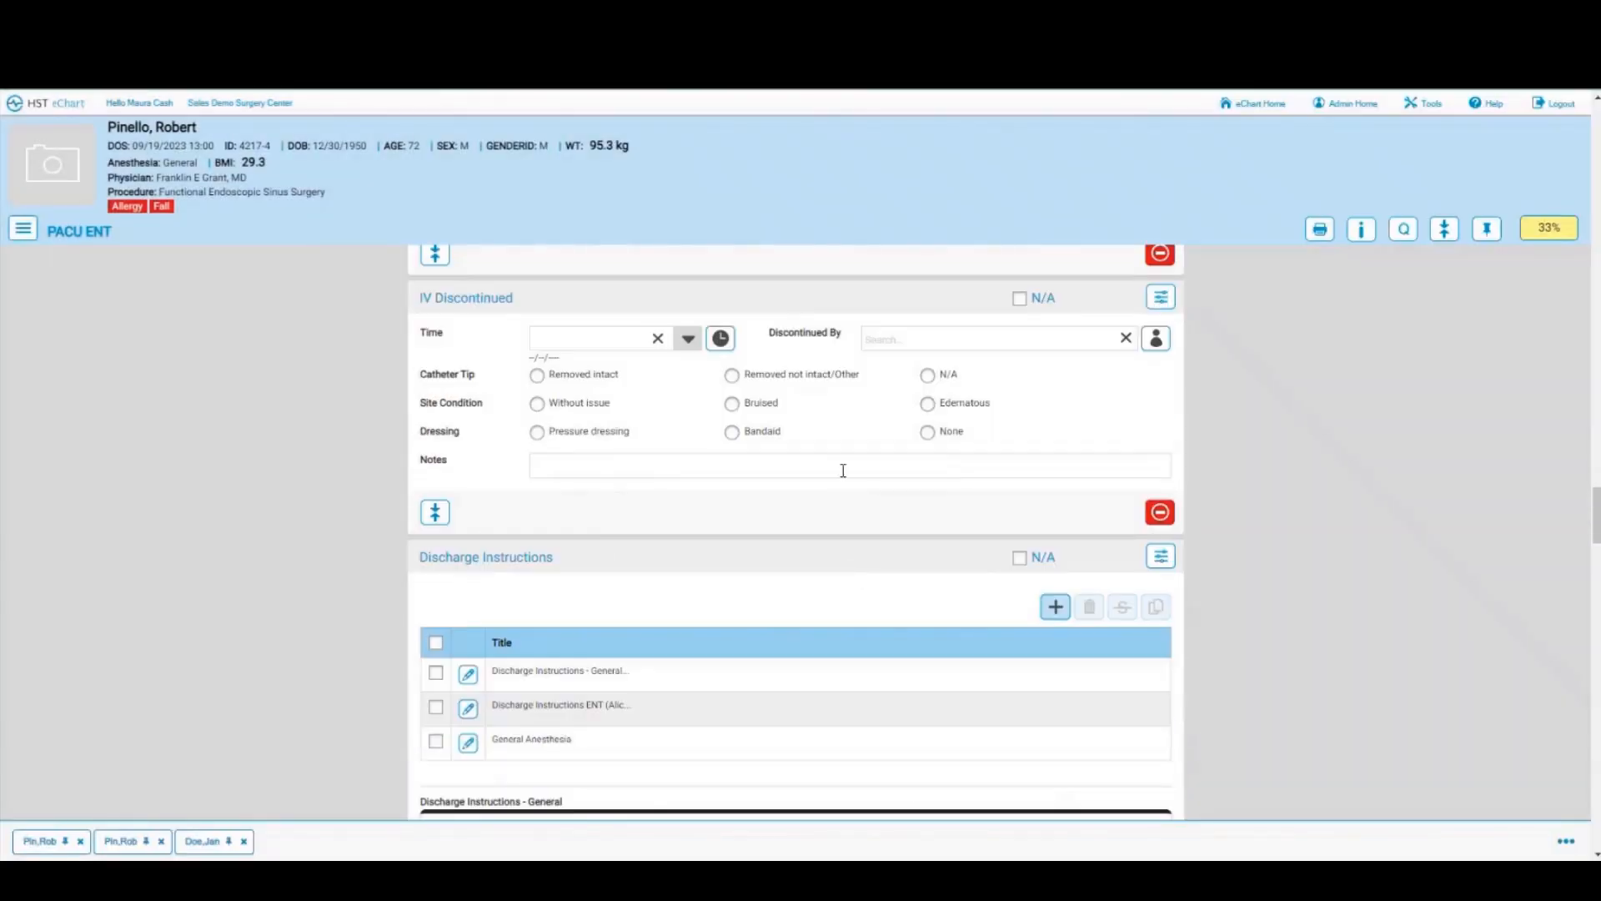
{"action": "scroll", "coordinate": [843, 470], "scroll_direction": "down", "scroll_amount": 2}
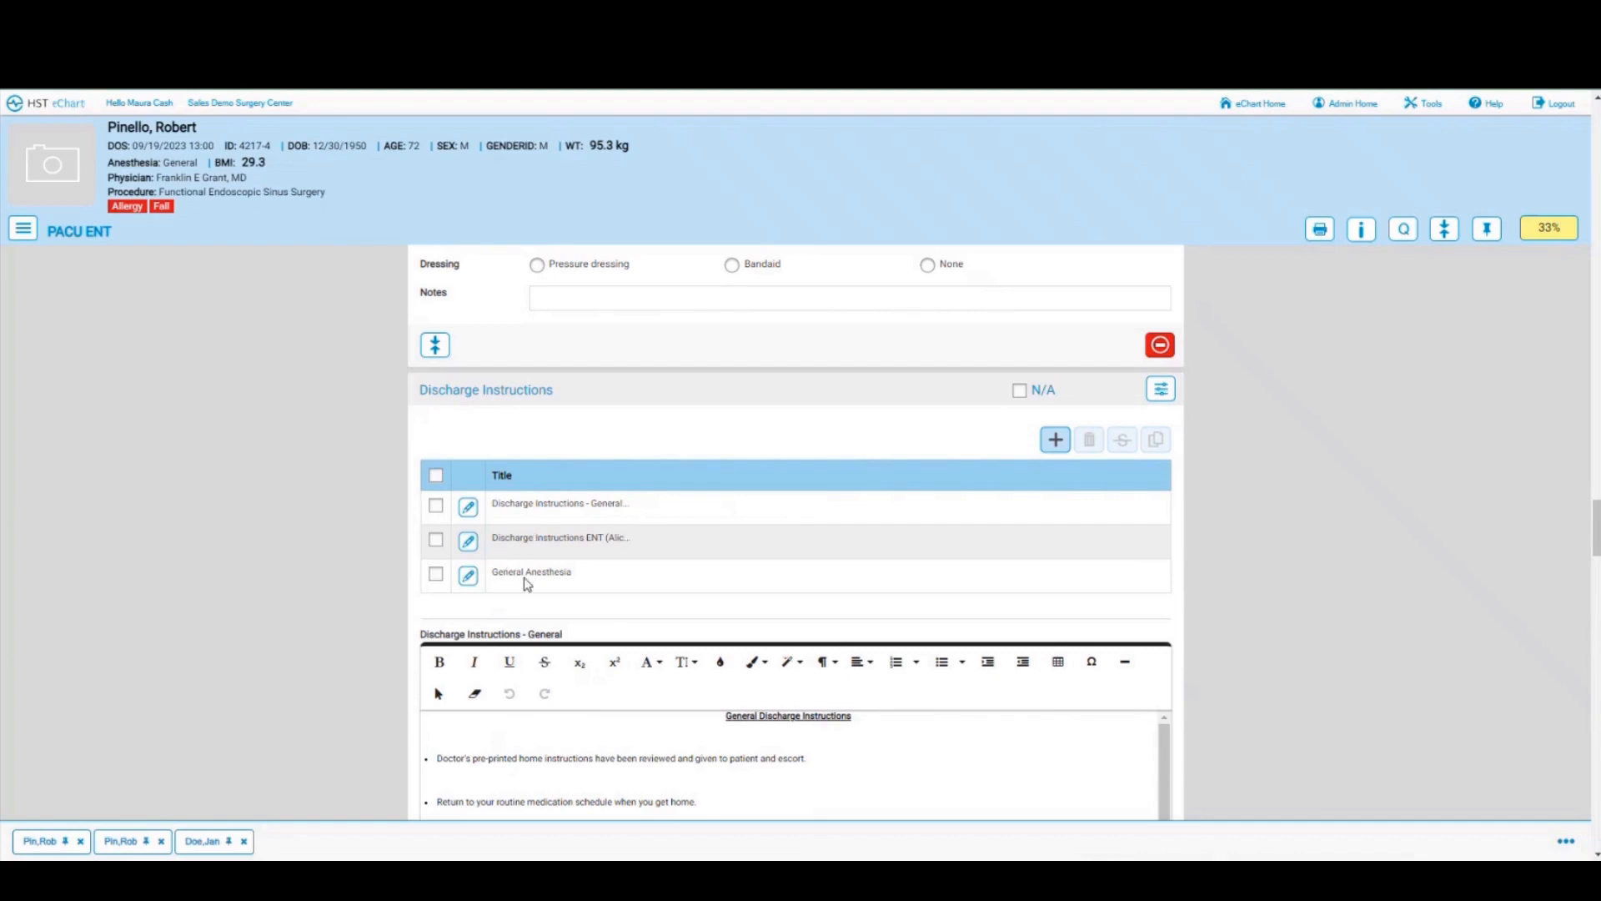
{"action": "scroll", "coordinate": [686, 580], "scroll_direction": "down", "scroll_amount": 10}
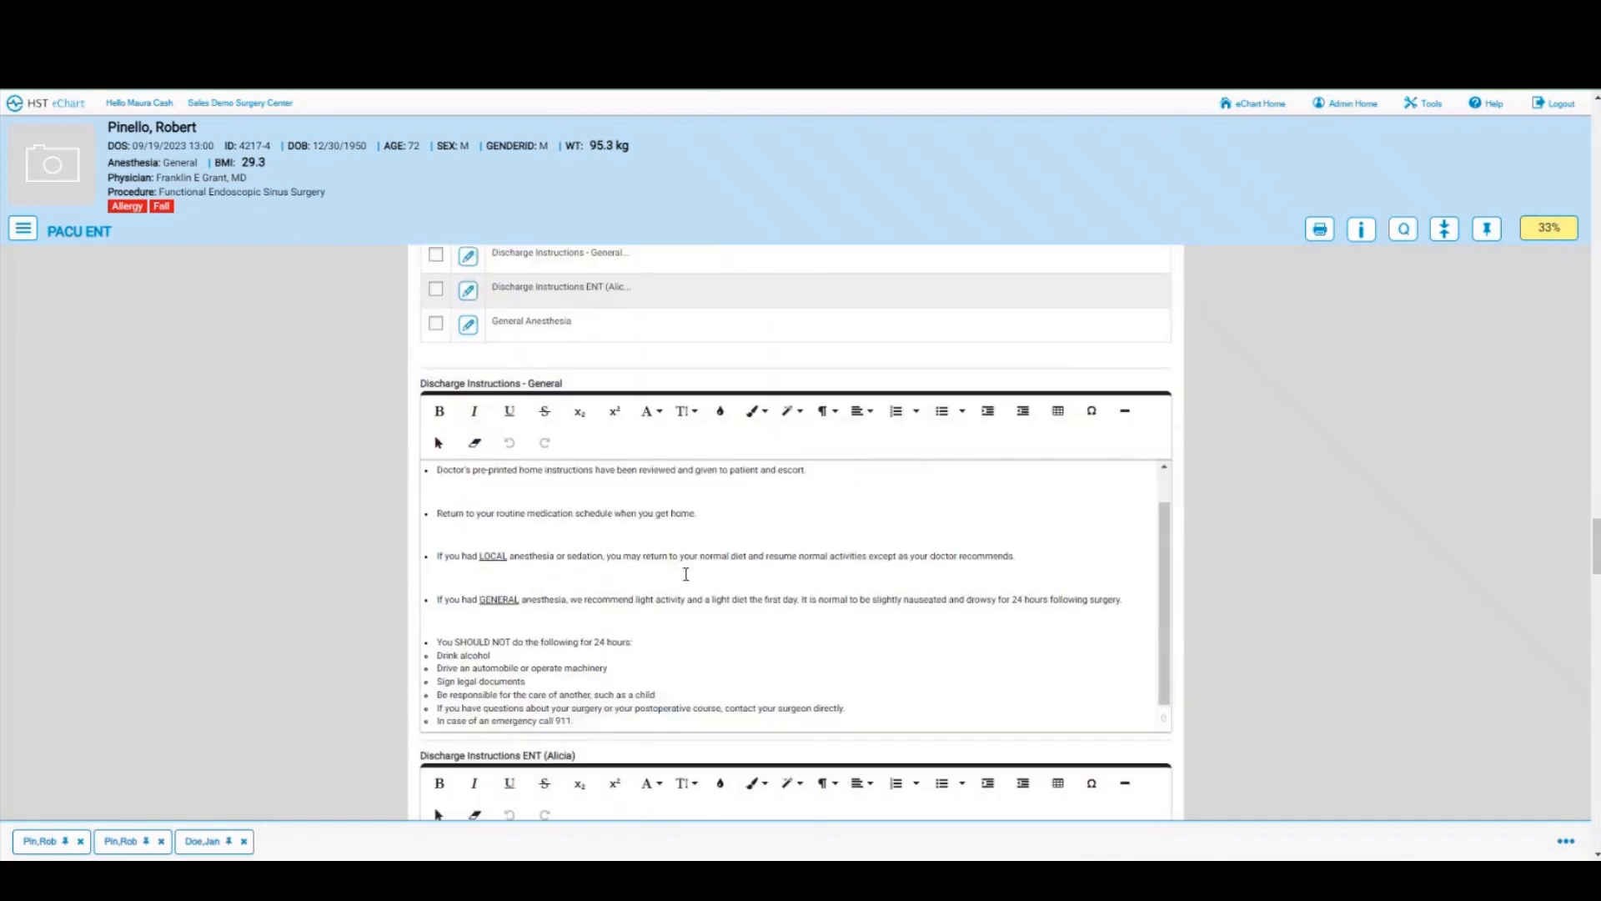
{"action": "scroll", "coordinate": [686, 574], "scroll_direction": "down", "scroll_amount": 5}
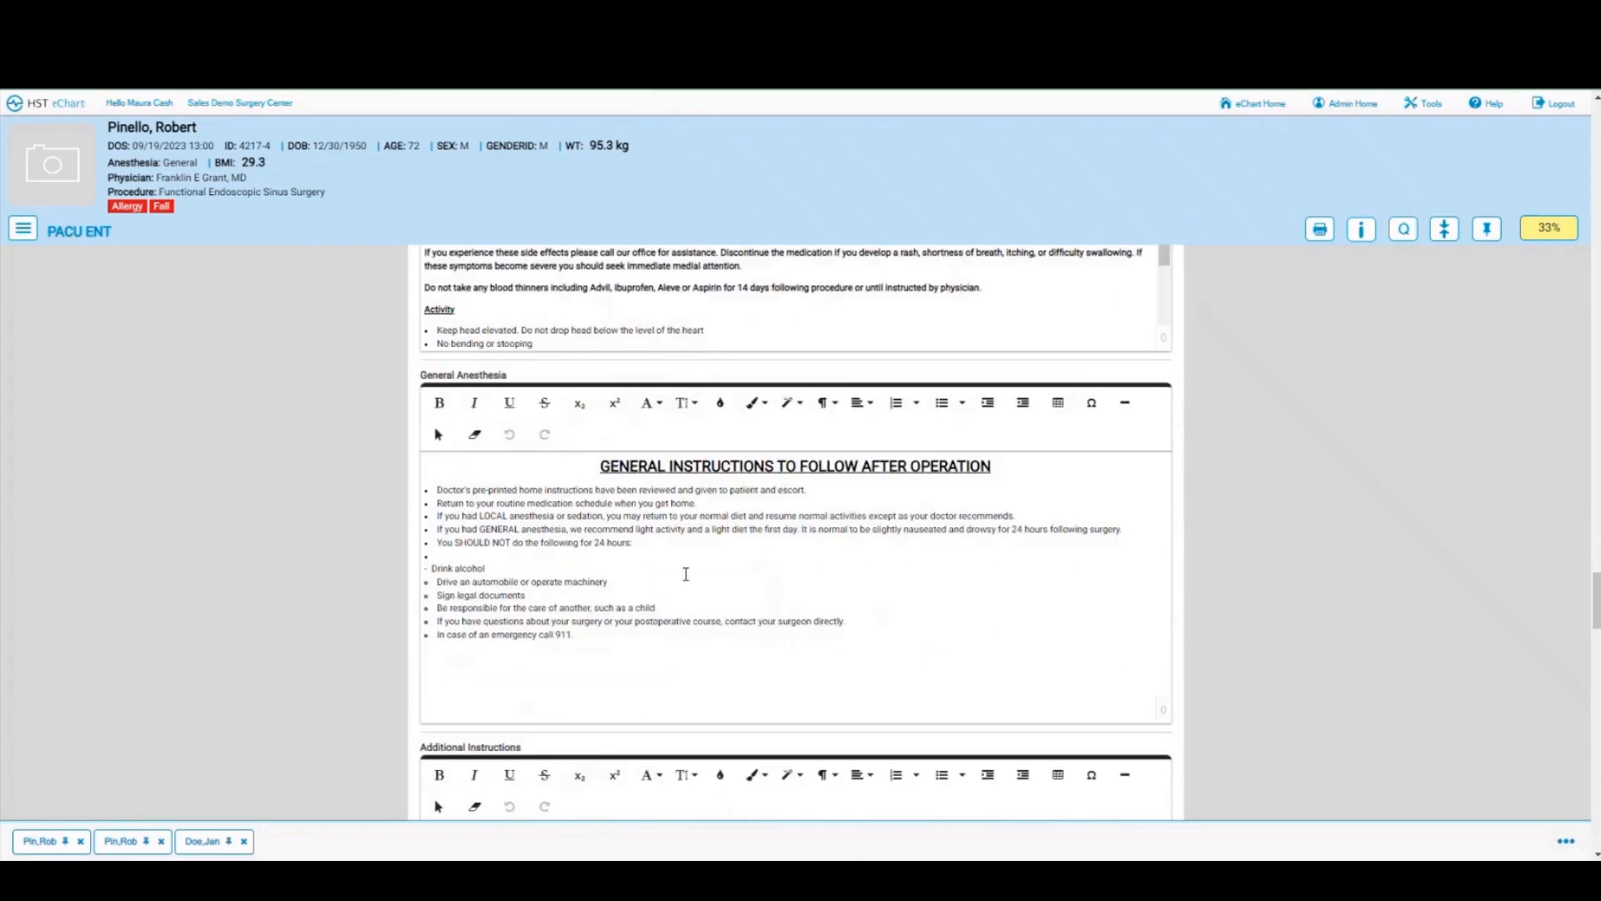
{"action": "left_click", "coordinate": [736, 333]}
Step: Mark discharge instructions Reviewed and capture the patient's signature on the pad at 21:11
{"action": "scroll", "coordinate": [667, 346], "scroll_direction": "down", "scroll_amount": 8}
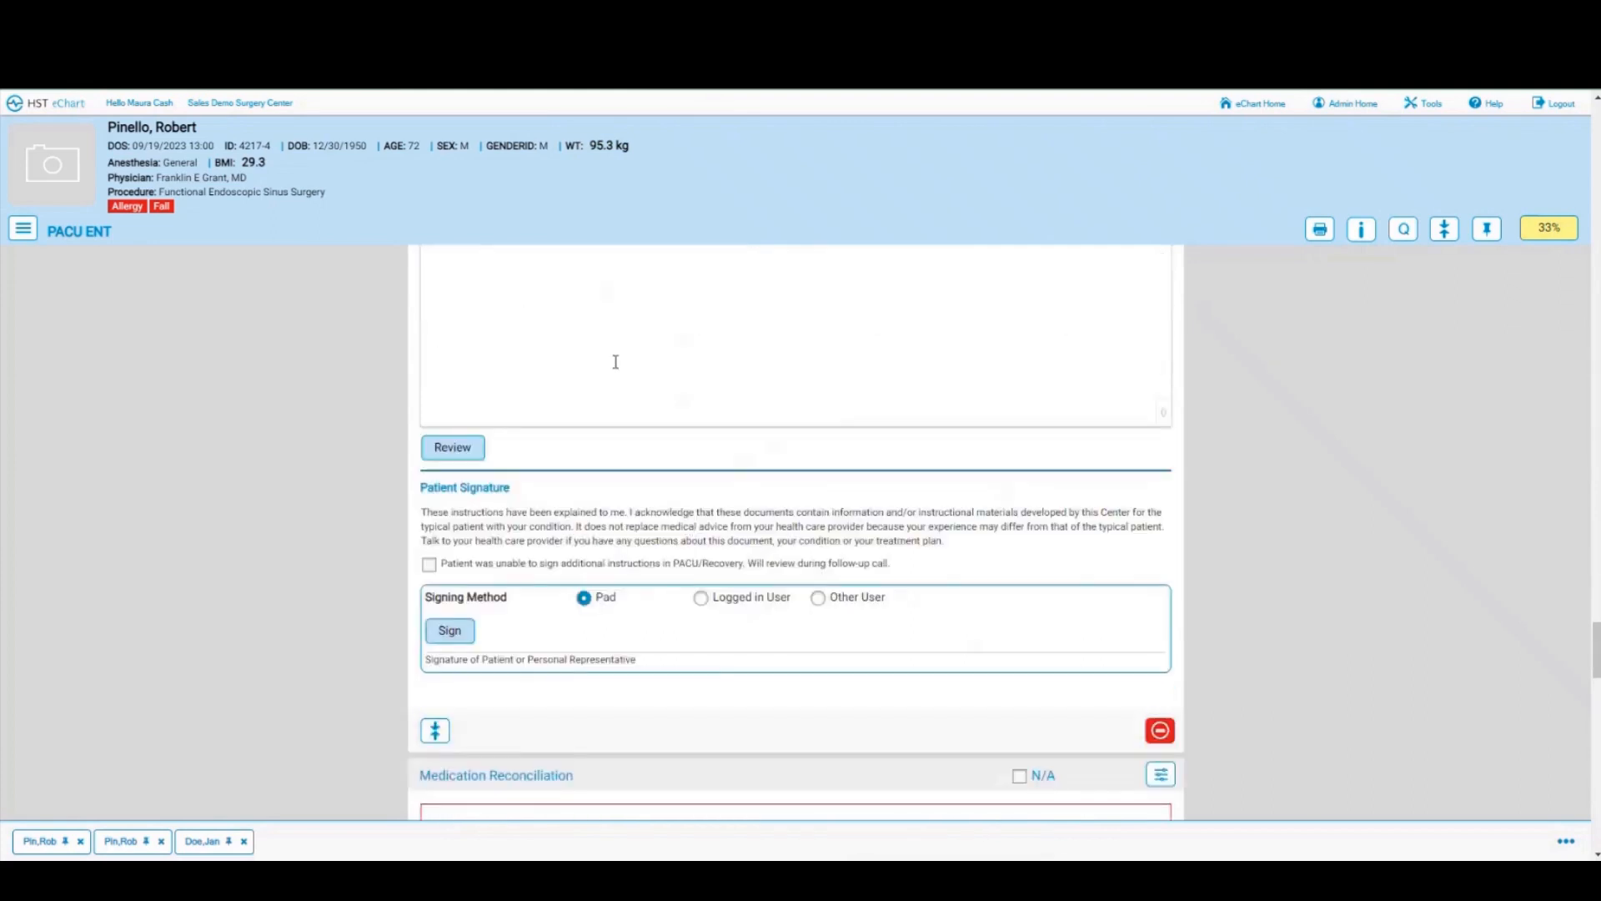
{"action": "scroll", "coordinate": [615, 361], "scroll_direction": "up", "scroll_amount": 2}
{"action": "scroll", "coordinate": [665, 417], "scroll_direction": "down", "scroll_amount": 2}
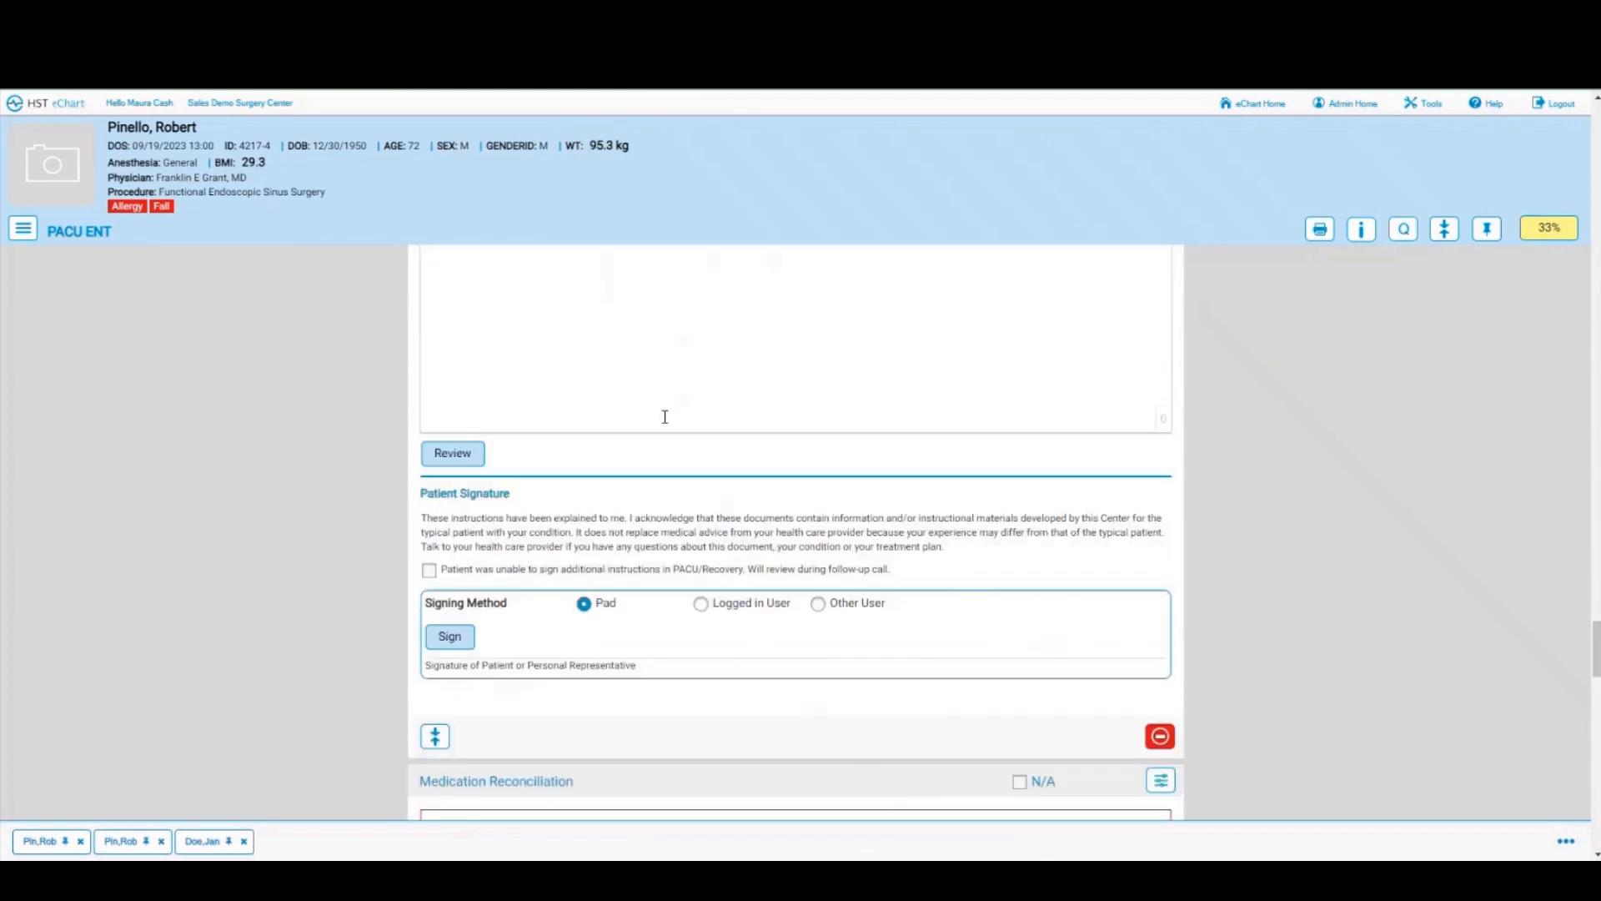
{"action": "left_click", "coordinate": [464, 451]}
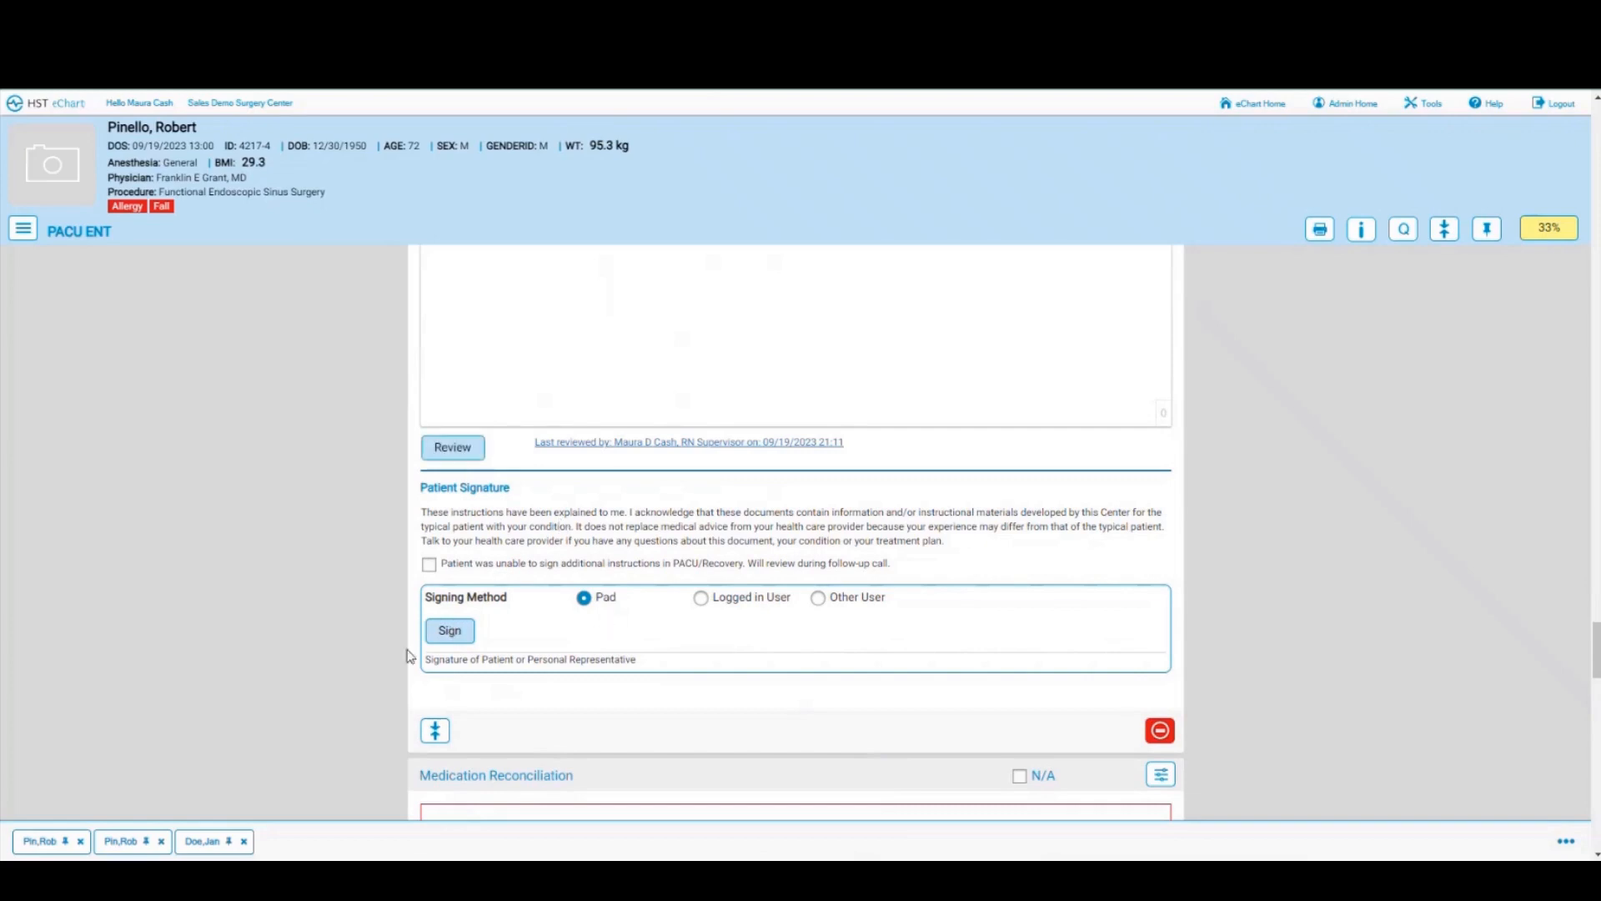
{"action": "left_click", "coordinate": [450, 635]}
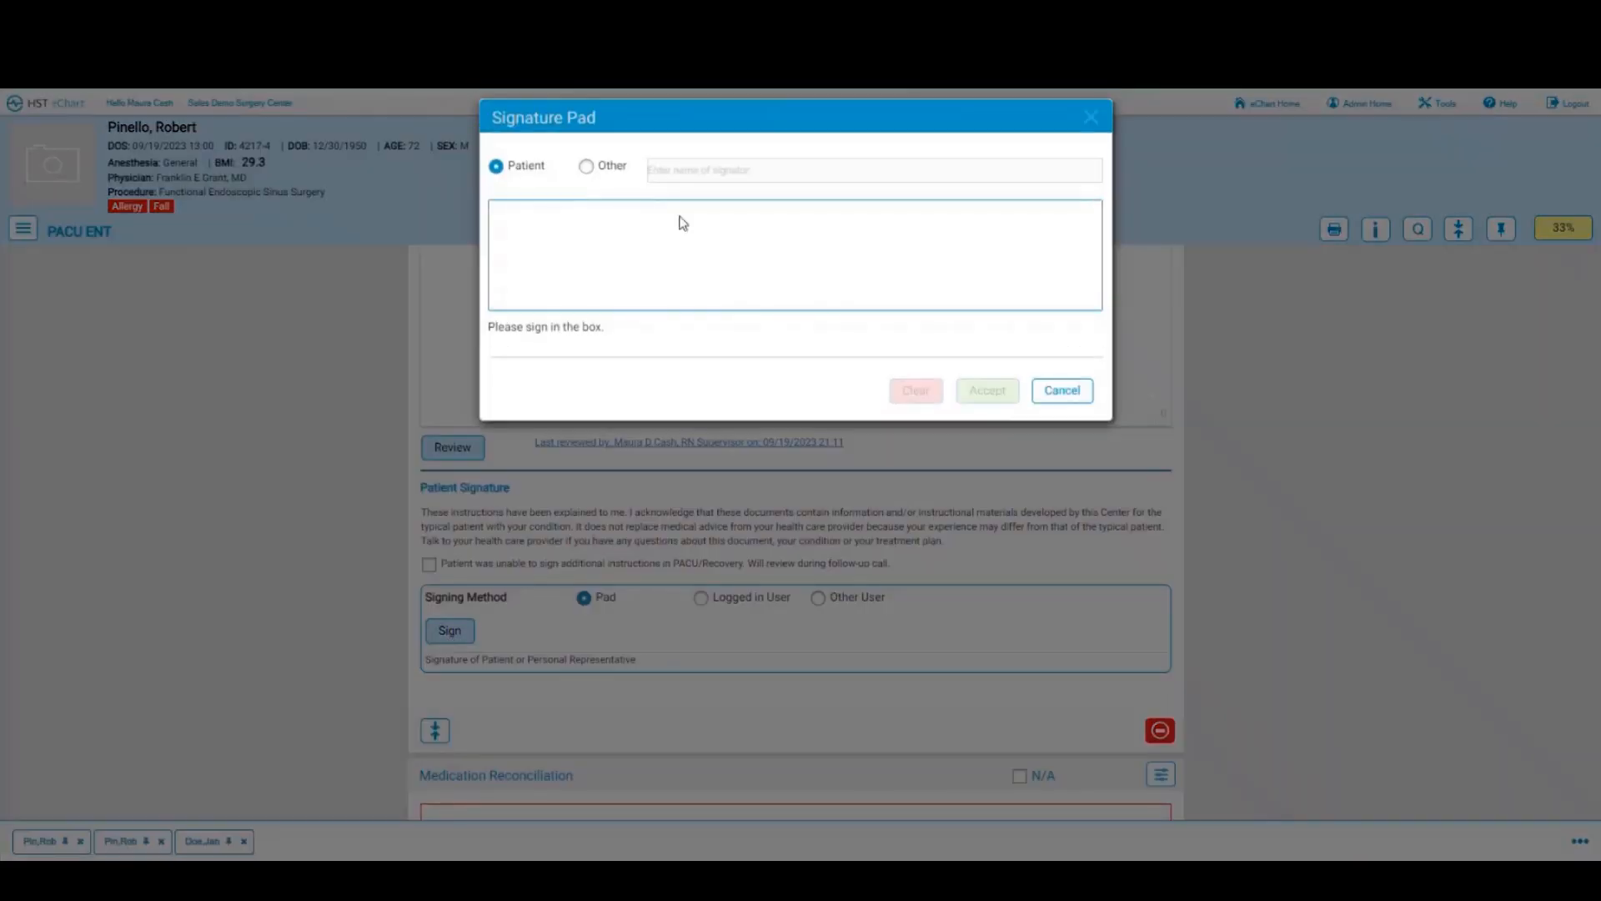
{"action": "mouse_move", "coordinate": [583, 275]}
{"action": "left_mouse_down"}
{"action": "mouse_move", "coordinate": [725, 232]}
{"action": "mouse_move", "coordinate": [845, 255]}
{"action": "left_mouse_up"}
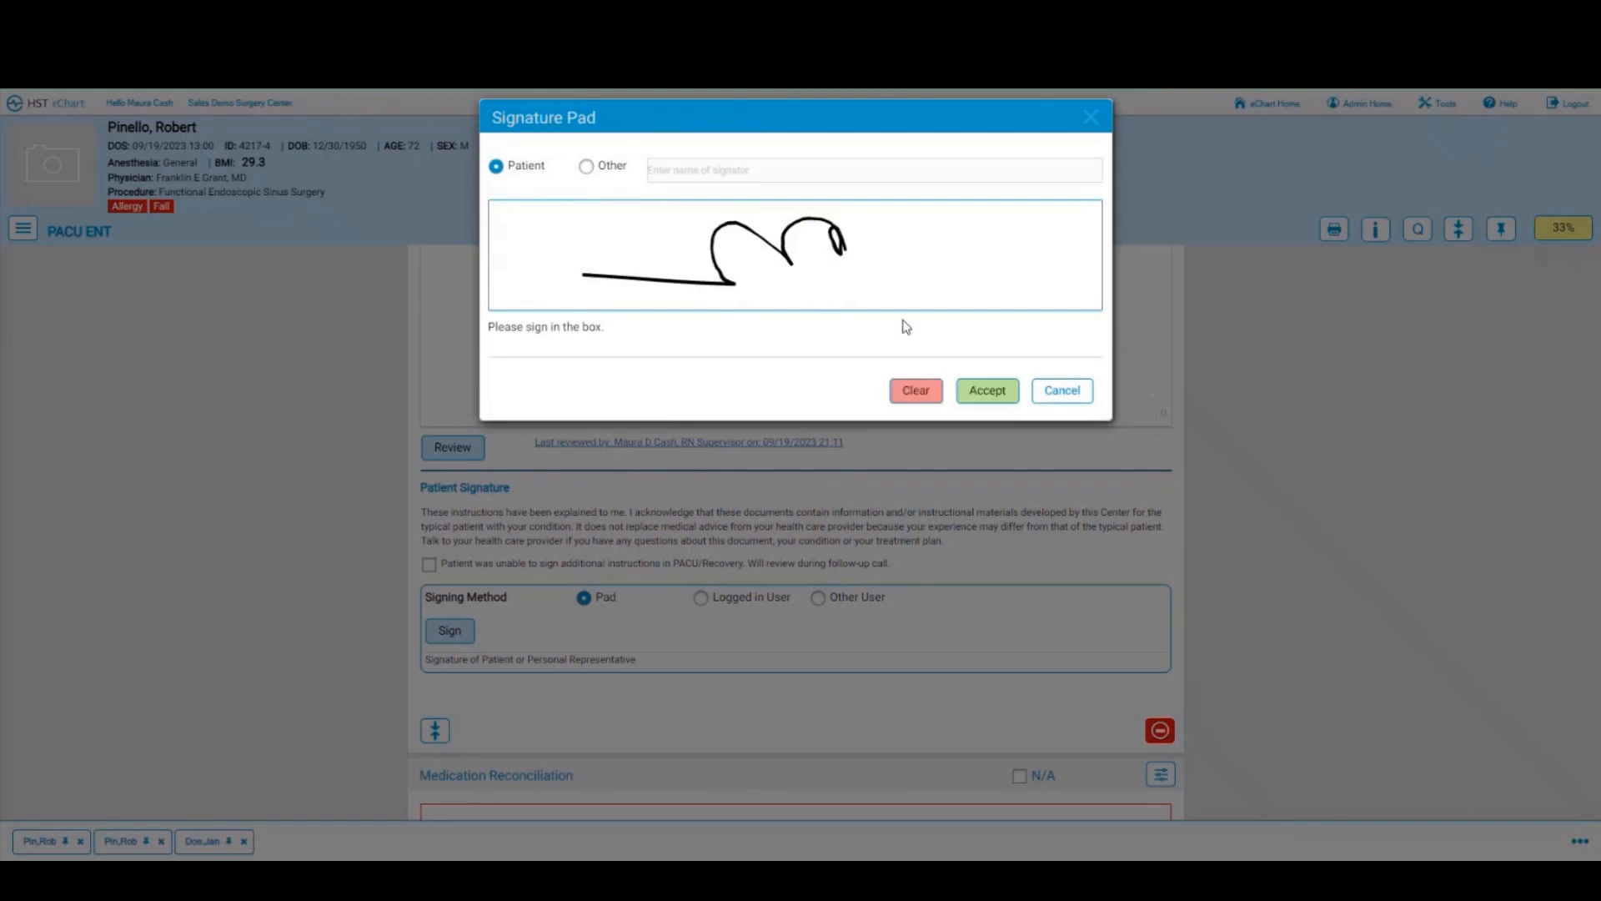
{"action": "left_click", "coordinate": [978, 399]}
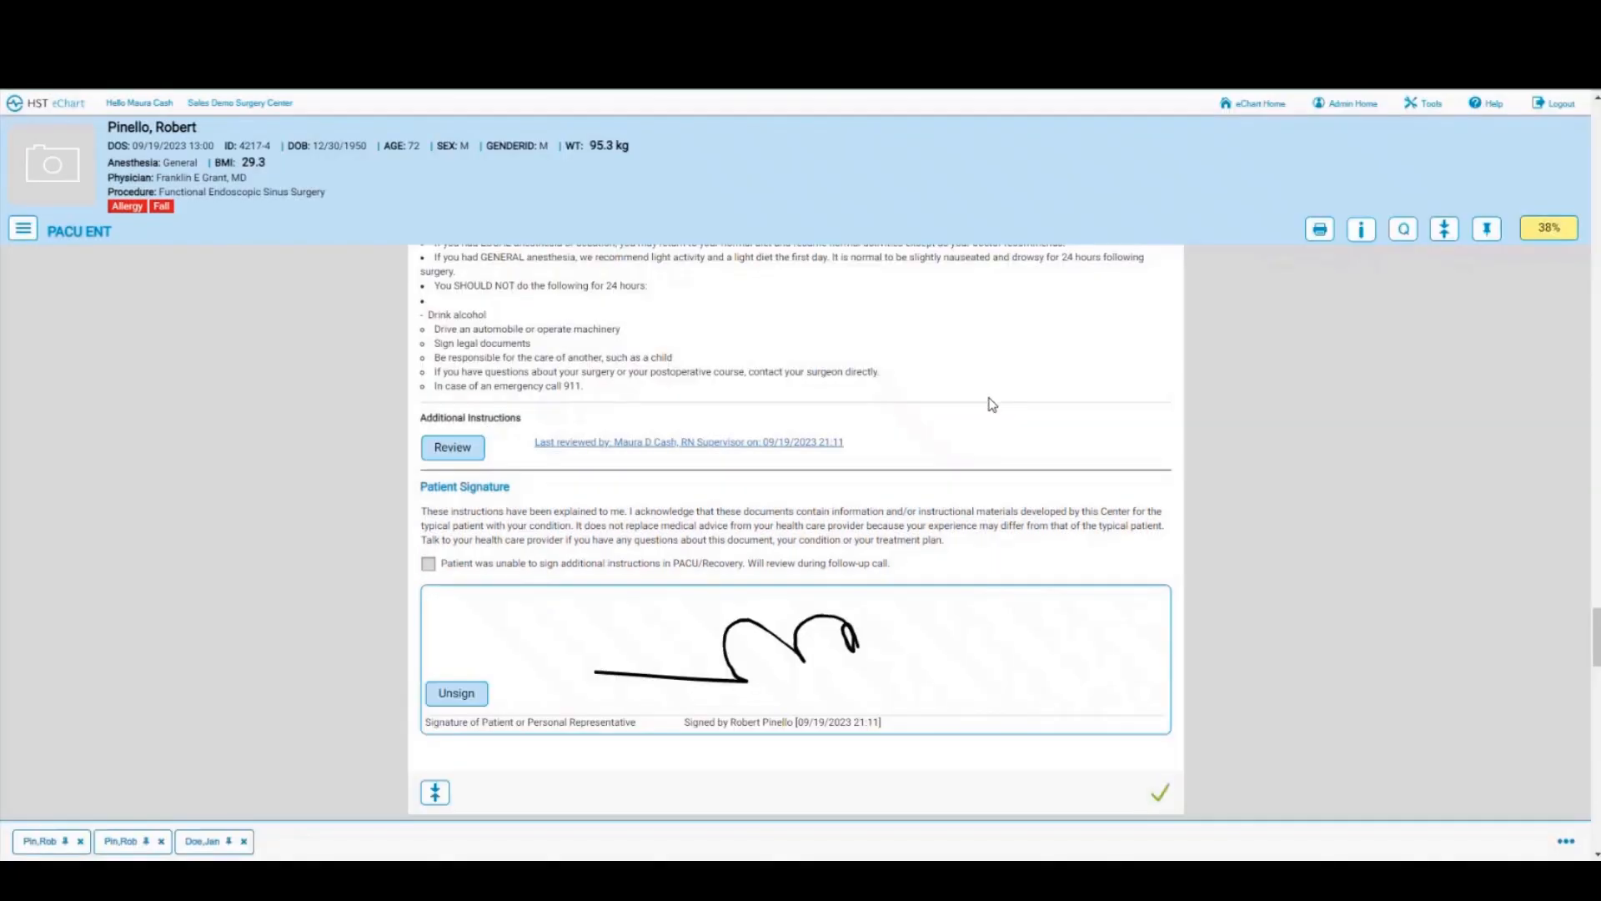
{"action": "scroll", "coordinate": [992, 404], "scroll_direction": "down", "scroll_amount": 2}
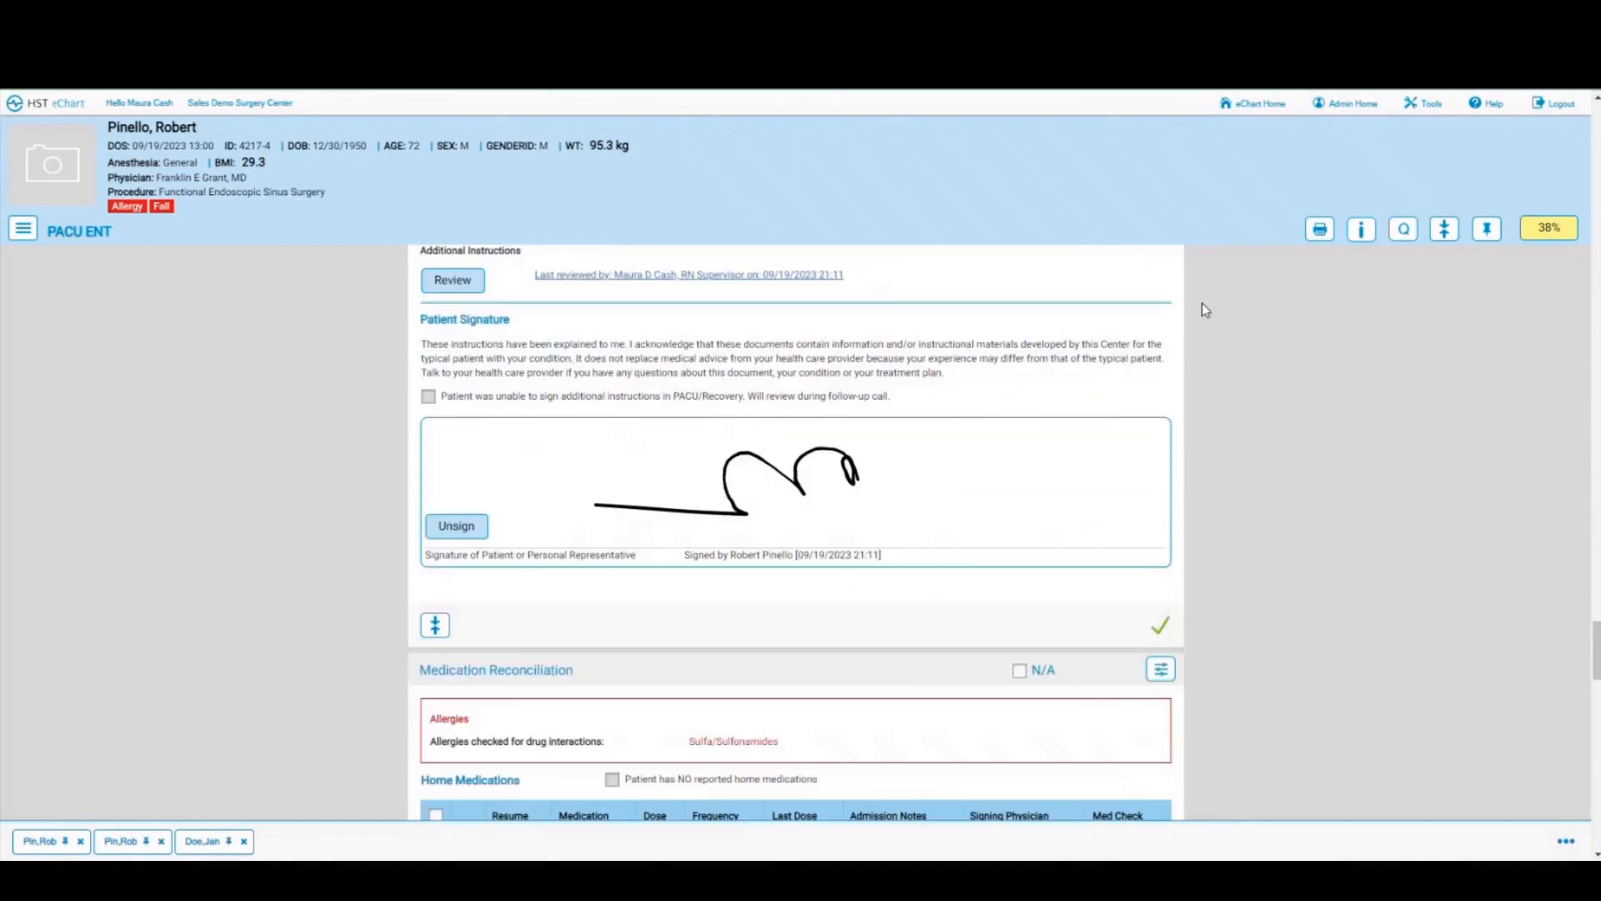
Step: Set Cardizem to Resume As Prescribed and tick 'Patient was NOT given prescriptions upon discharge'
{"action": "left_click", "coordinate": [1321, 230]}
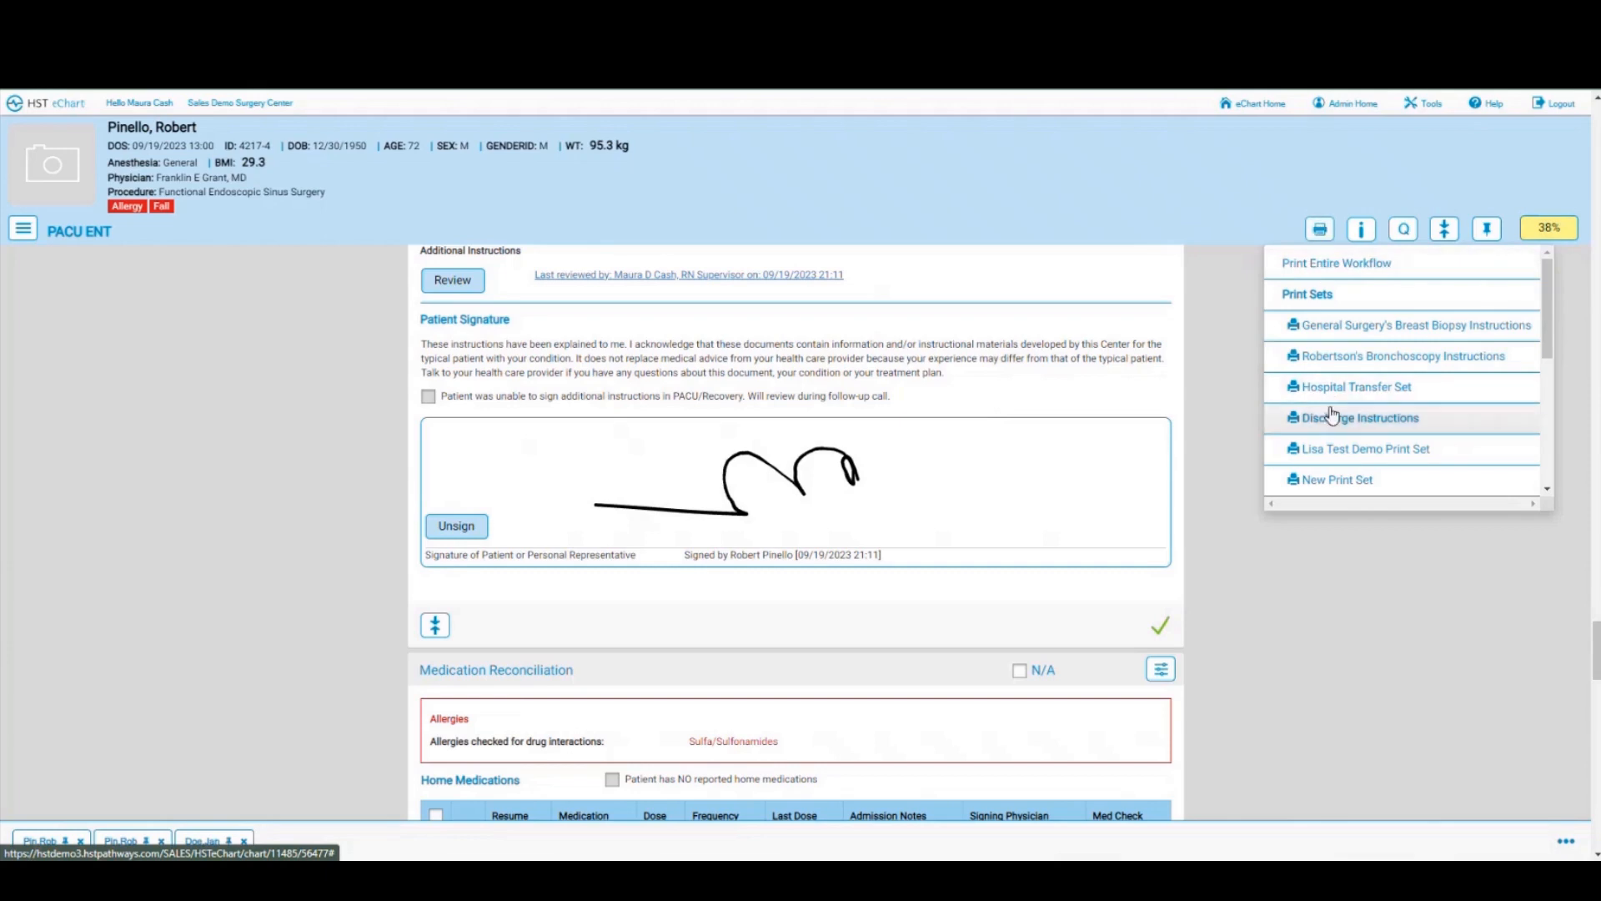
{"action": "left_click", "coordinate": [1227, 332]}
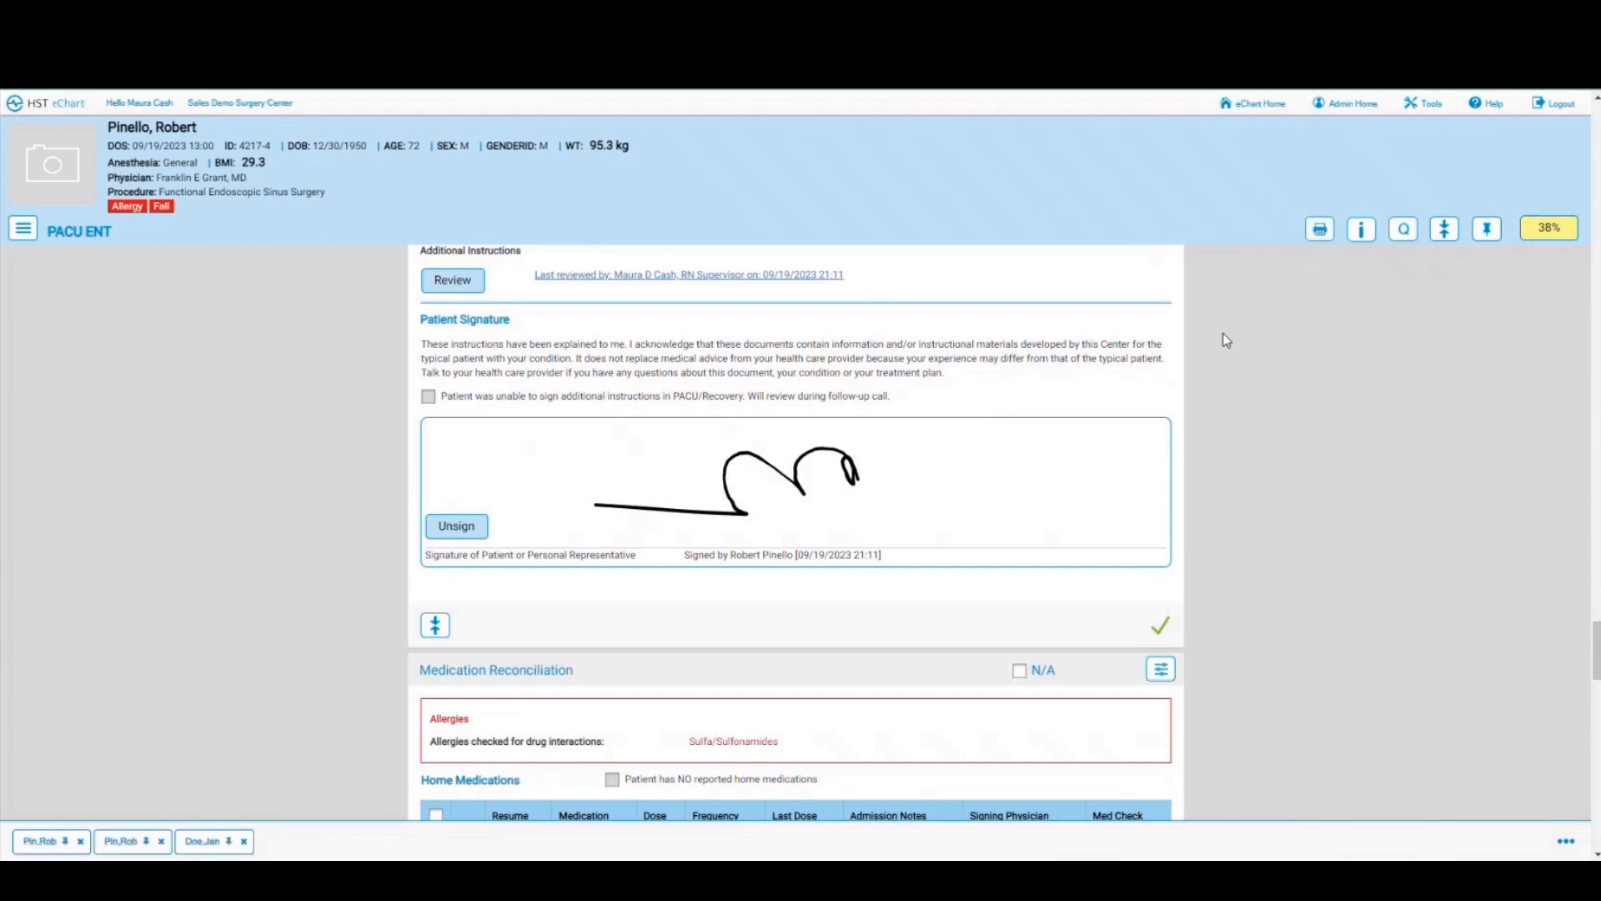
{"action": "scroll", "coordinate": [864, 471], "scroll_direction": "down", "scroll_amount": 2}
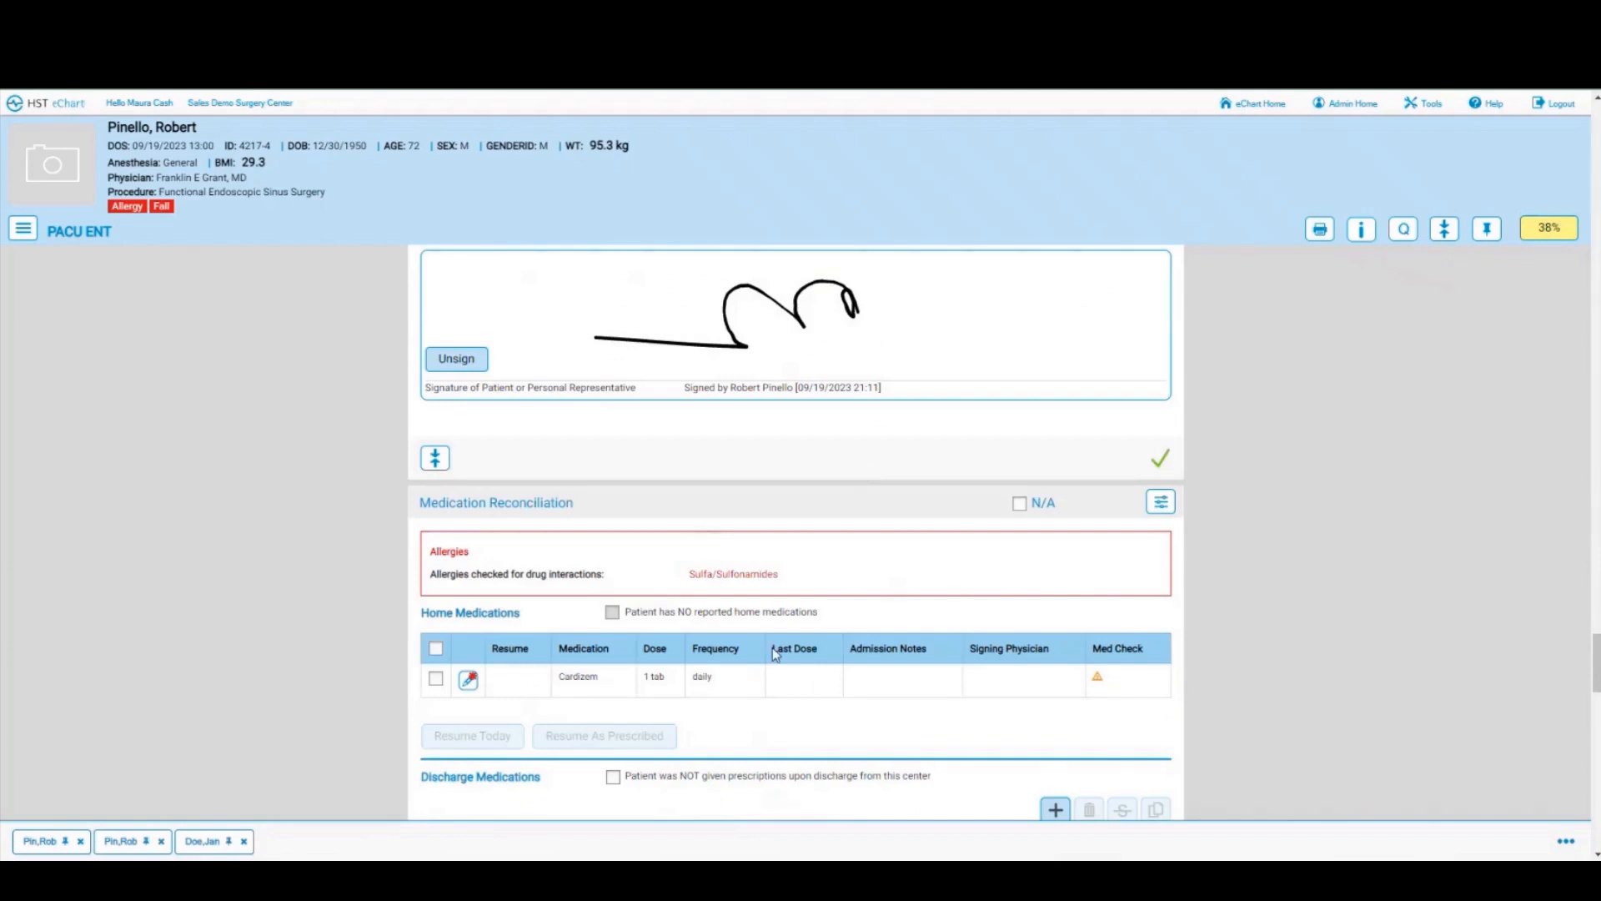
{"action": "scroll", "coordinate": [774, 655], "scroll_direction": "down", "scroll_amount": 3}
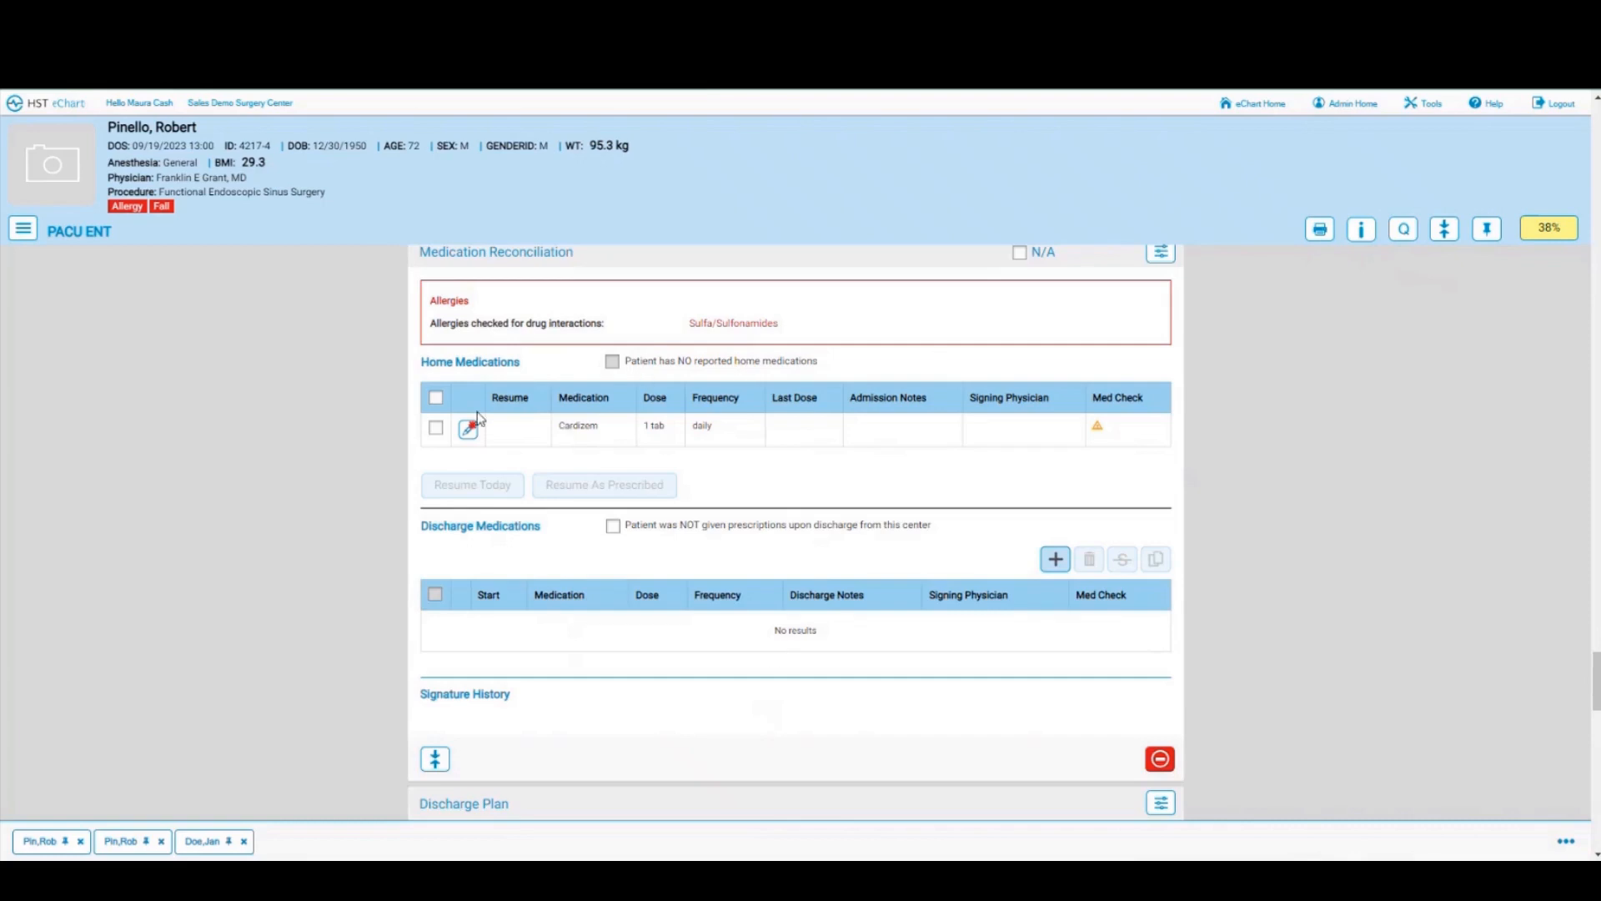
{"action": "left_click", "coordinate": [436, 427]}
{"action": "left_click", "coordinate": [593, 485]}
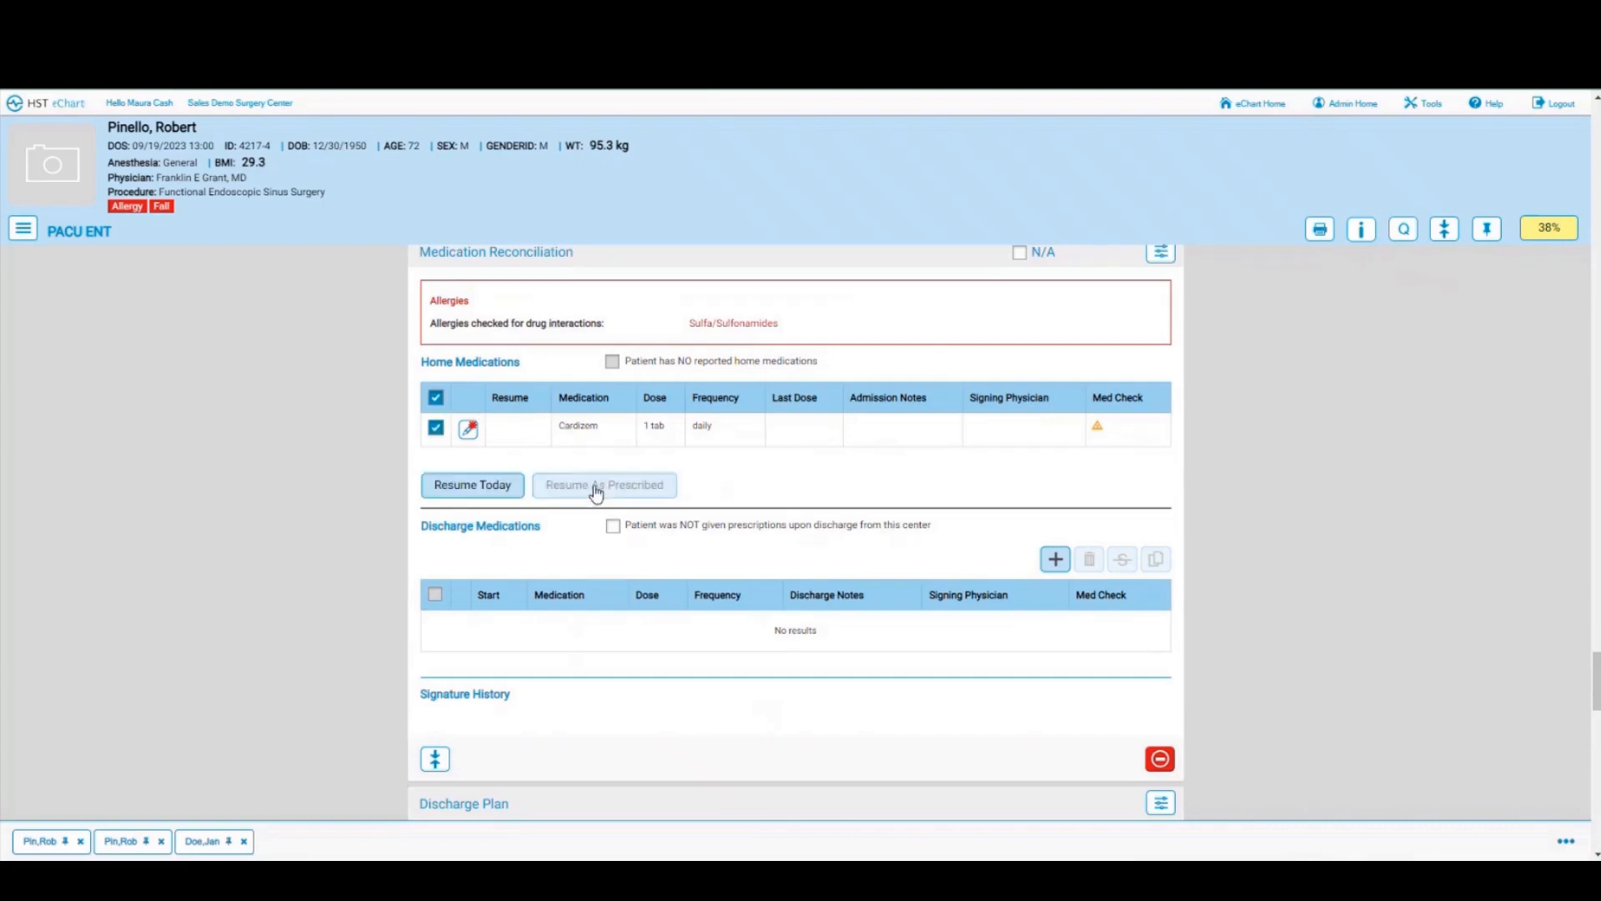
{"action": "left_click", "coordinate": [614, 527]}
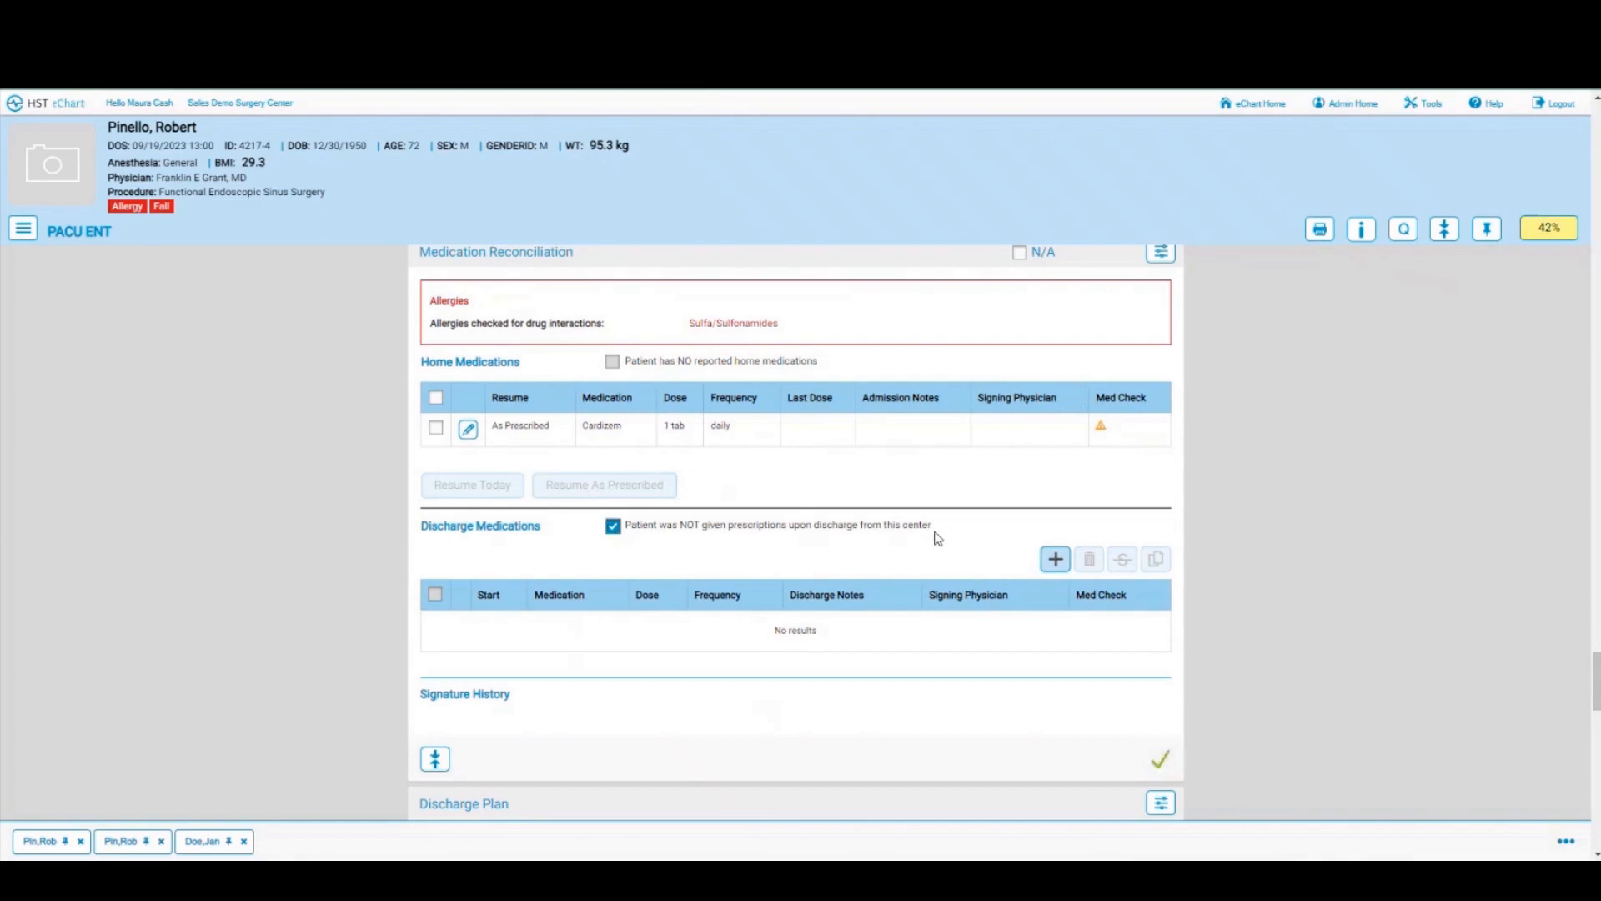
{"action": "scroll", "coordinate": [938, 538], "scroll_direction": "down", "scroll_amount": 2}
{"action": "scroll", "coordinate": [938, 538], "scroll_direction": "down", "scroll_amount": 4}
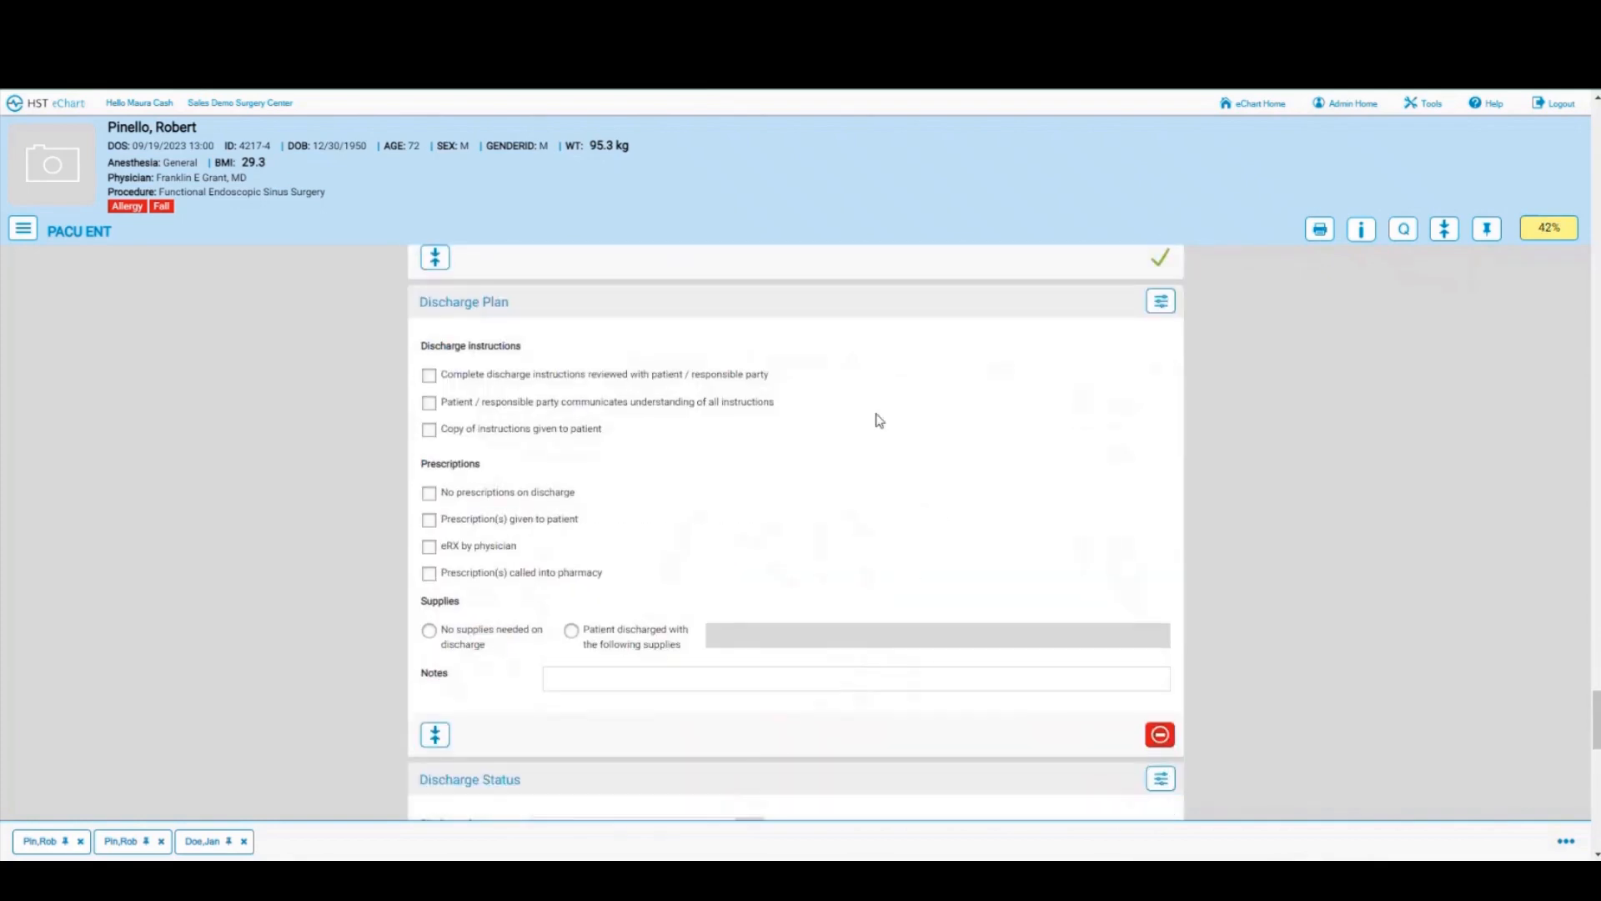
Step: Record home/self-care discharge at 21:12 by the current nurse, transported by Wheel Chair, in care of wife
{"action": "scroll", "coordinate": [920, 498], "scroll_direction": "down", "scroll_amount": 5}
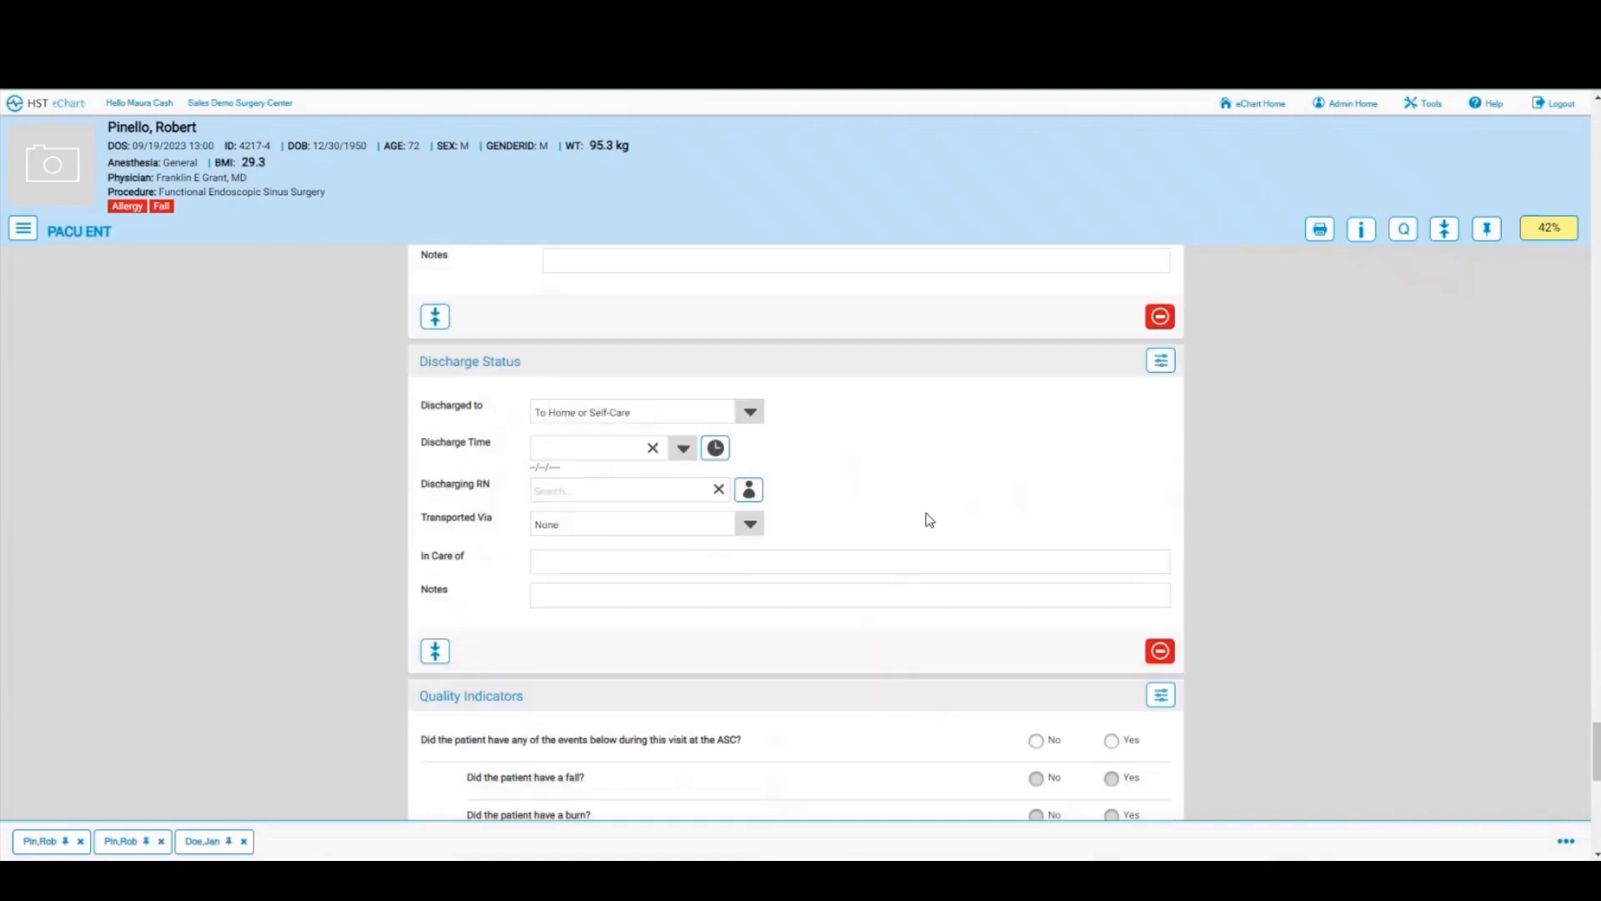
{"action": "left_click", "coordinate": [750, 414]}
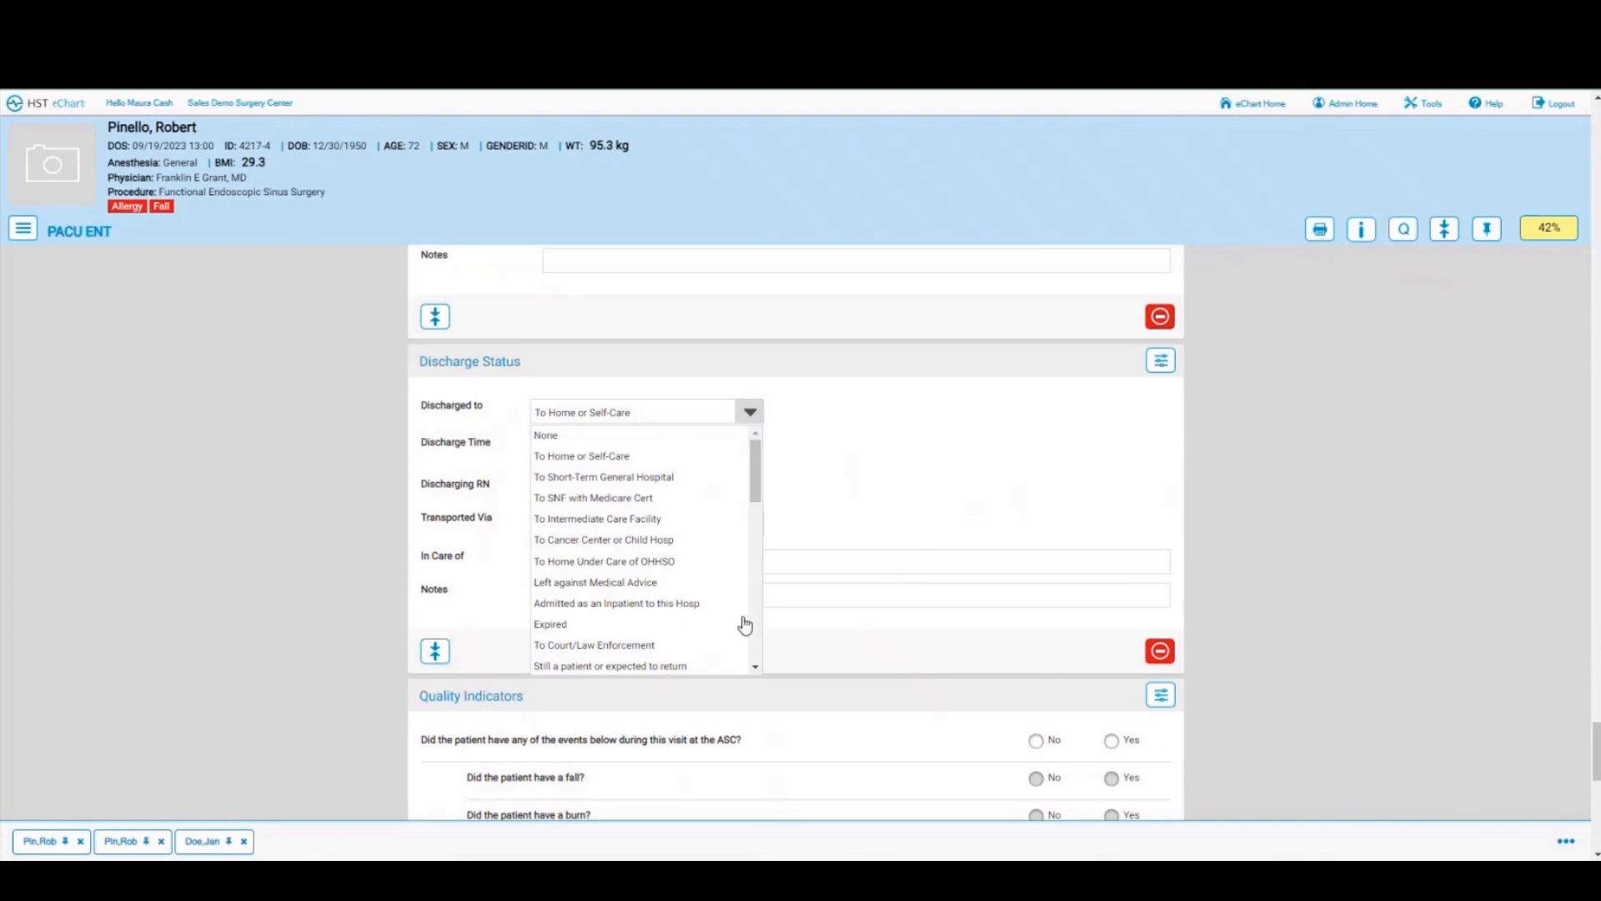
{"action": "left_click", "coordinate": [891, 478]}
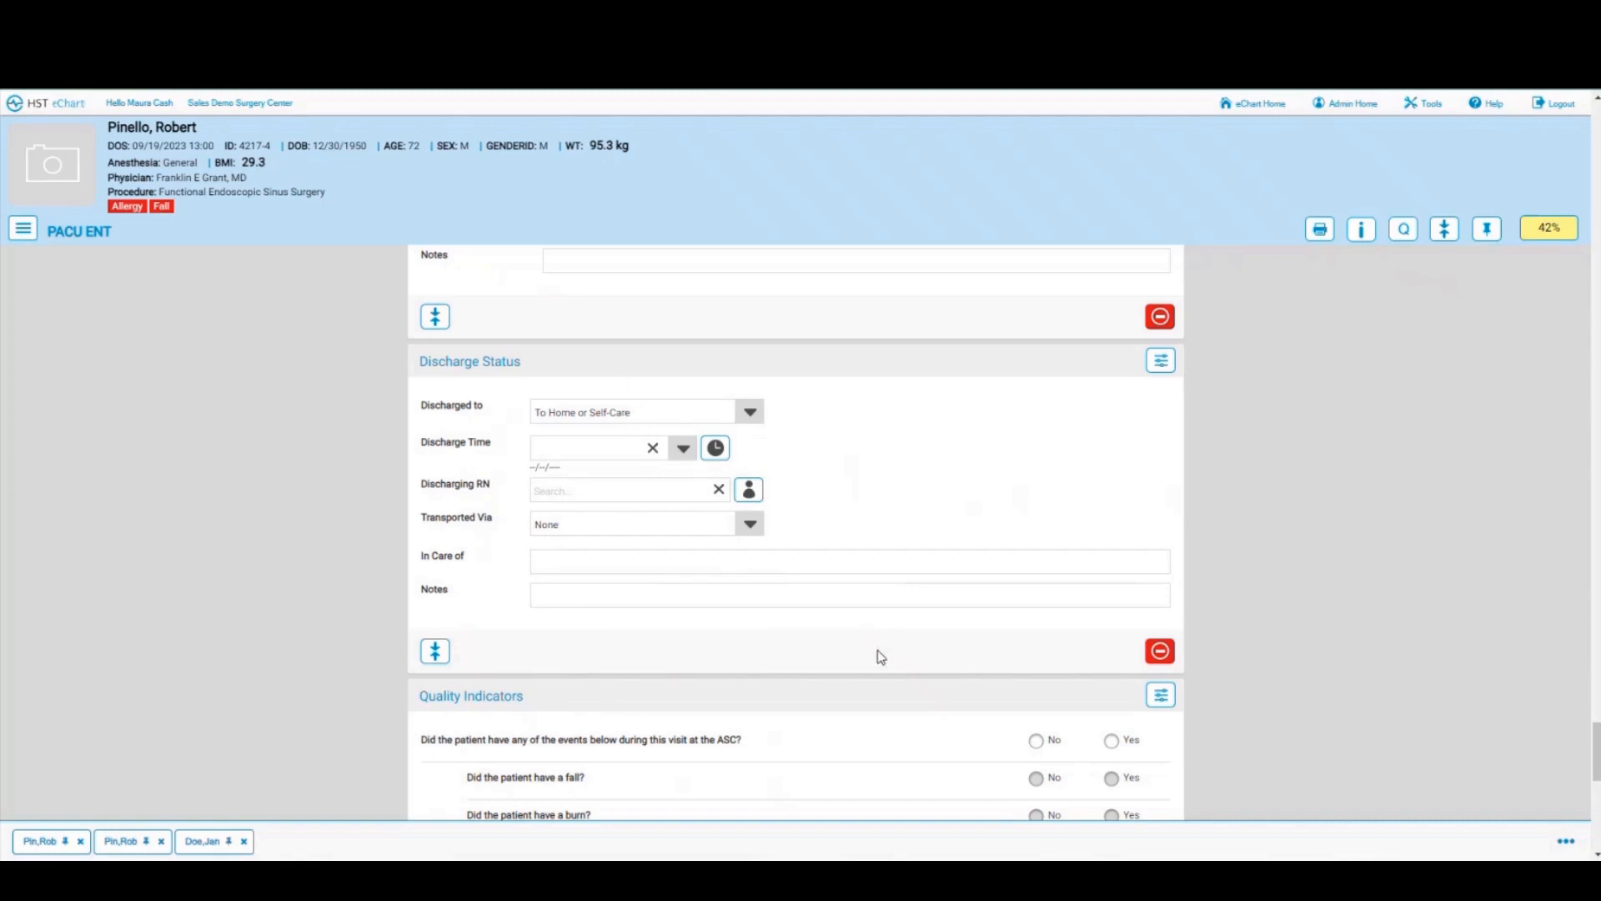
{"action": "scroll", "coordinate": [881, 657], "scroll_direction": "down", "scroll_amount": 2}
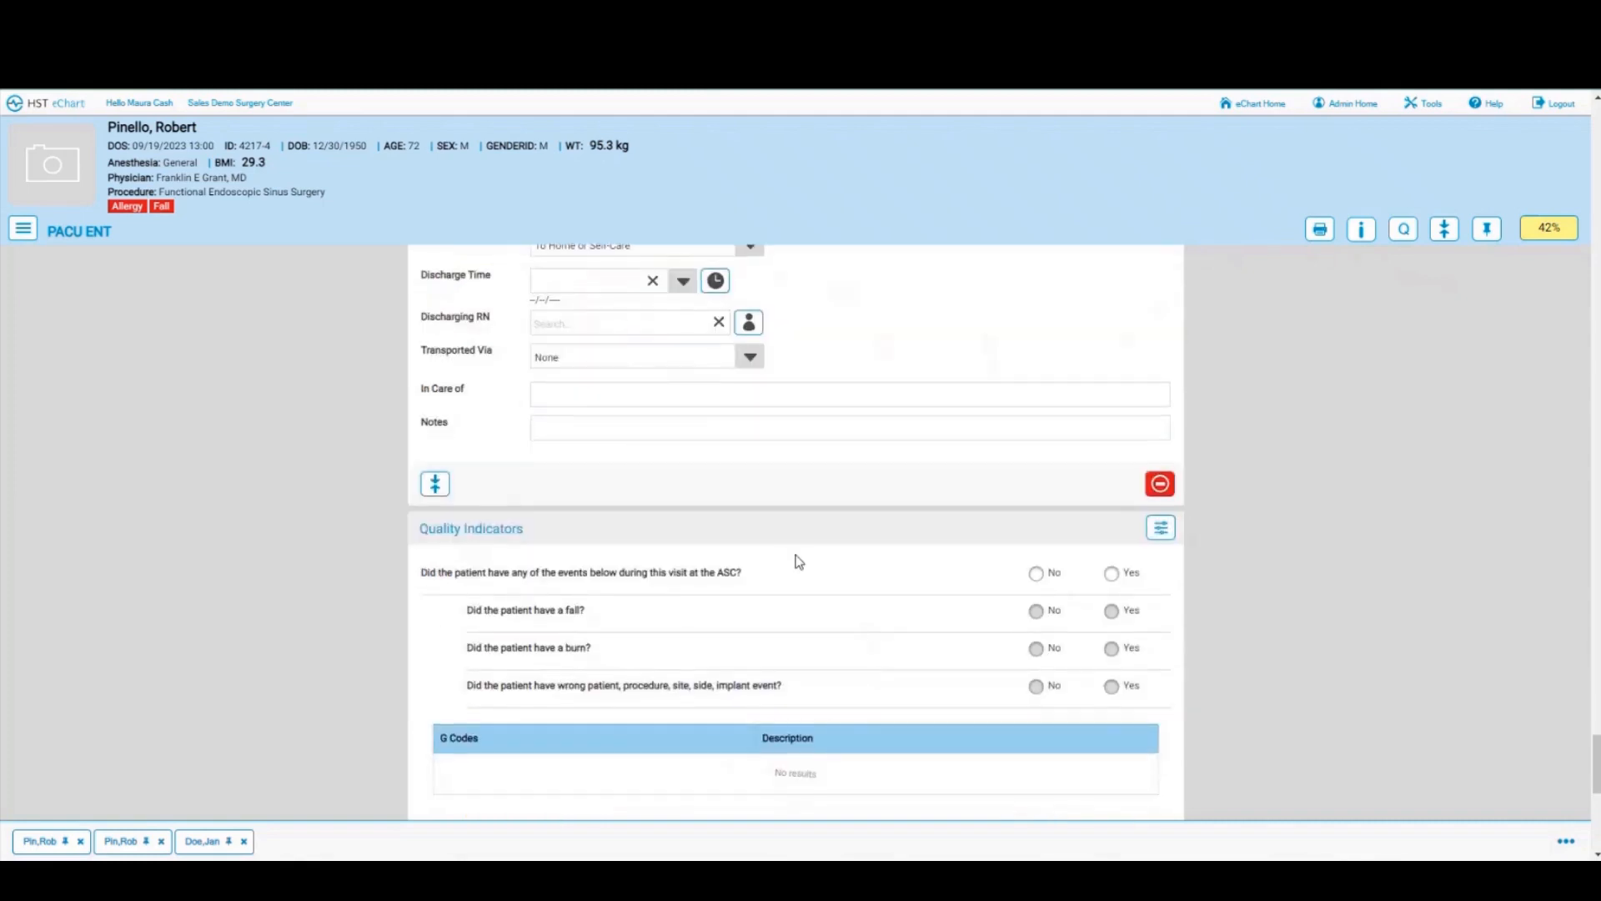
{"action": "scroll", "coordinate": [798, 557], "scroll_direction": "up", "scroll_amount": 1}
{"action": "left_click", "coordinate": [719, 373]}
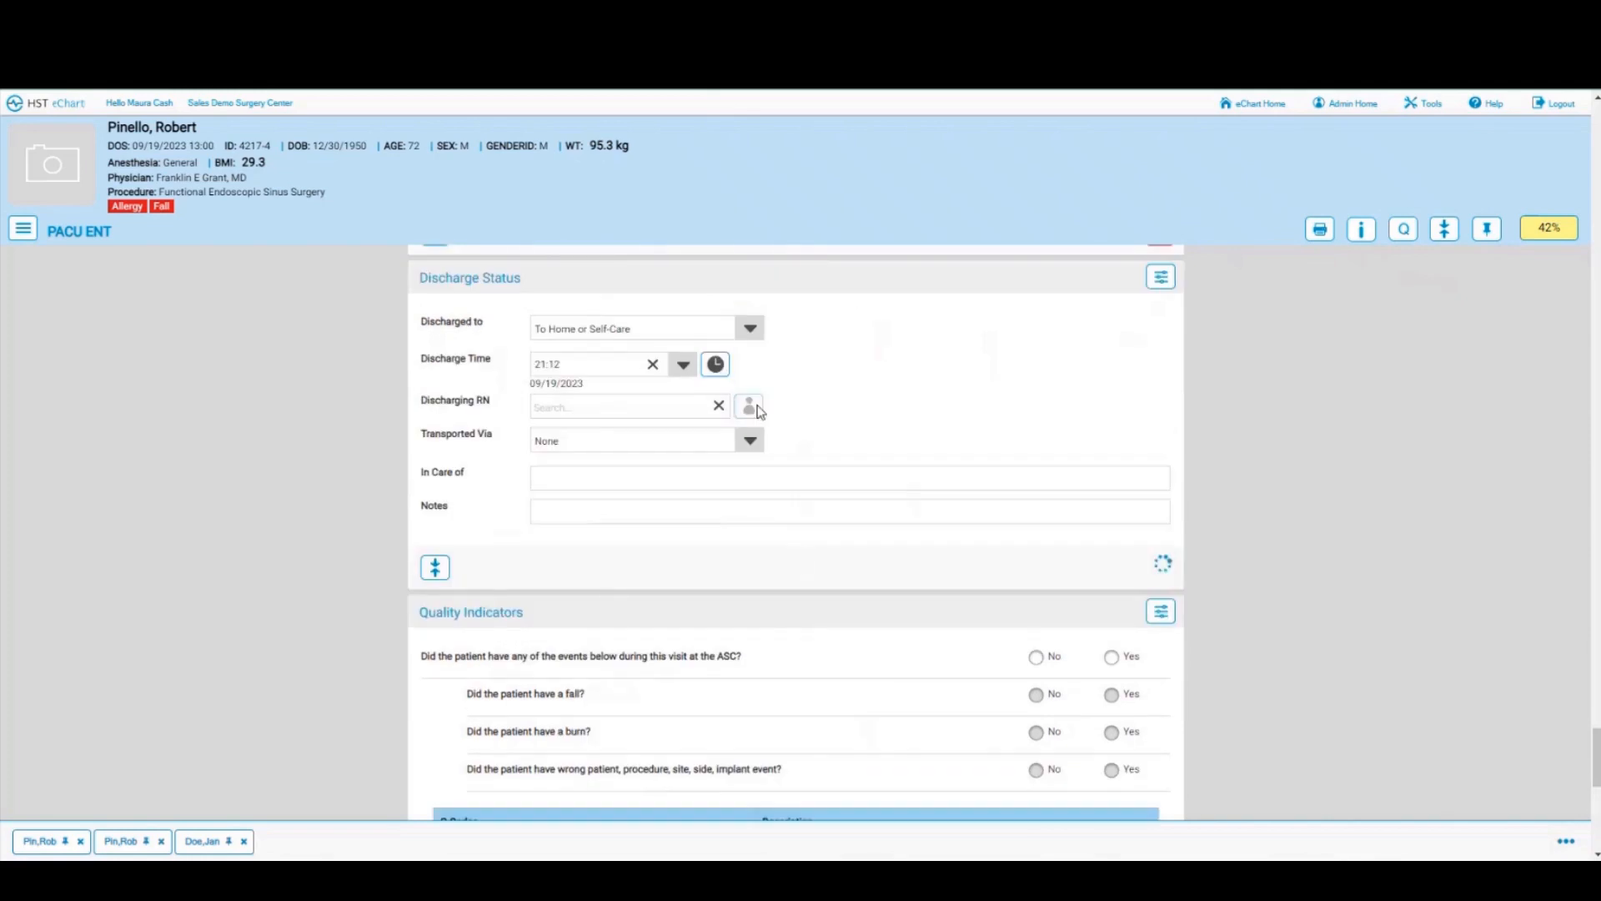
{"action": "left_click", "coordinate": [749, 406]}
{"action": "left_click", "coordinate": [749, 442]}
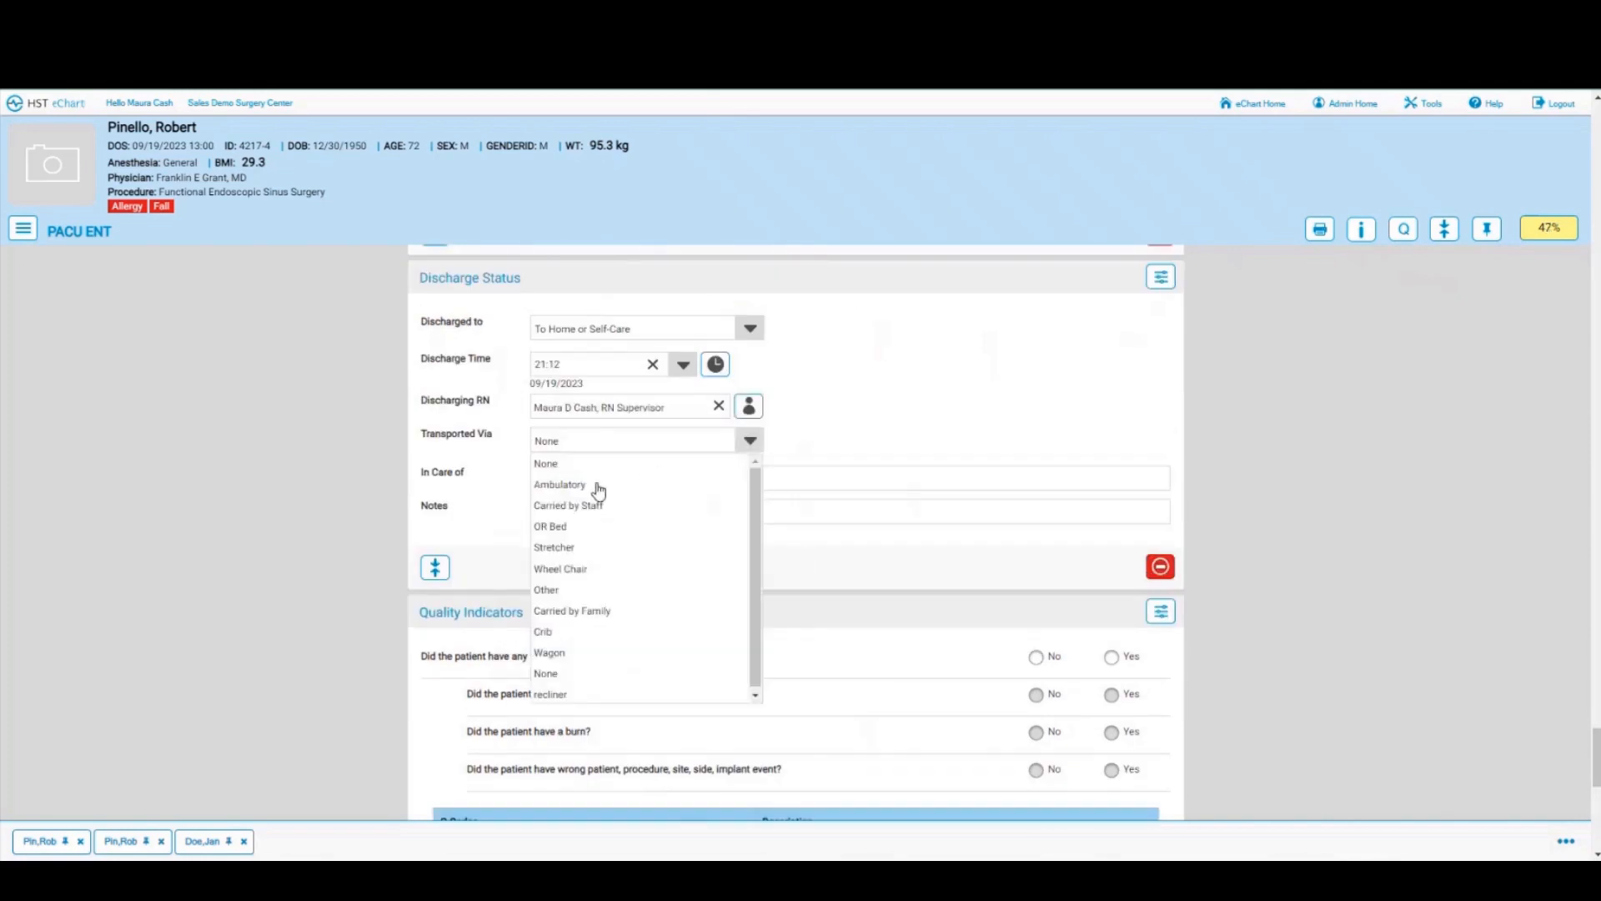
{"action": "left_click", "coordinate": [564, 569]}
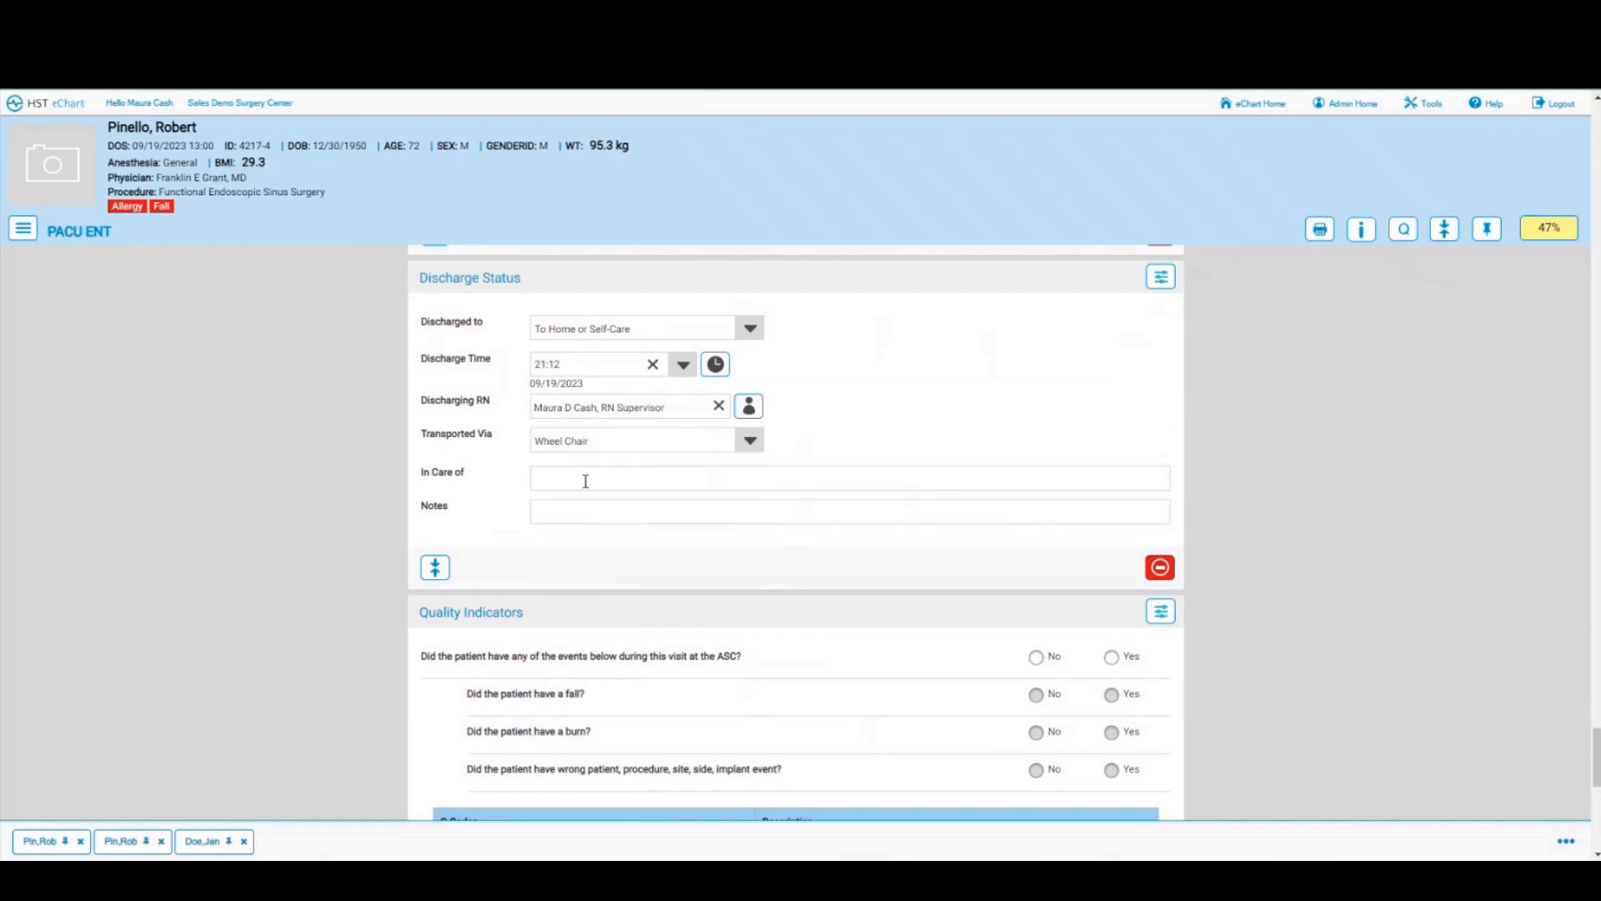
{"action": "left_click", "coordinate": [585, 479]}
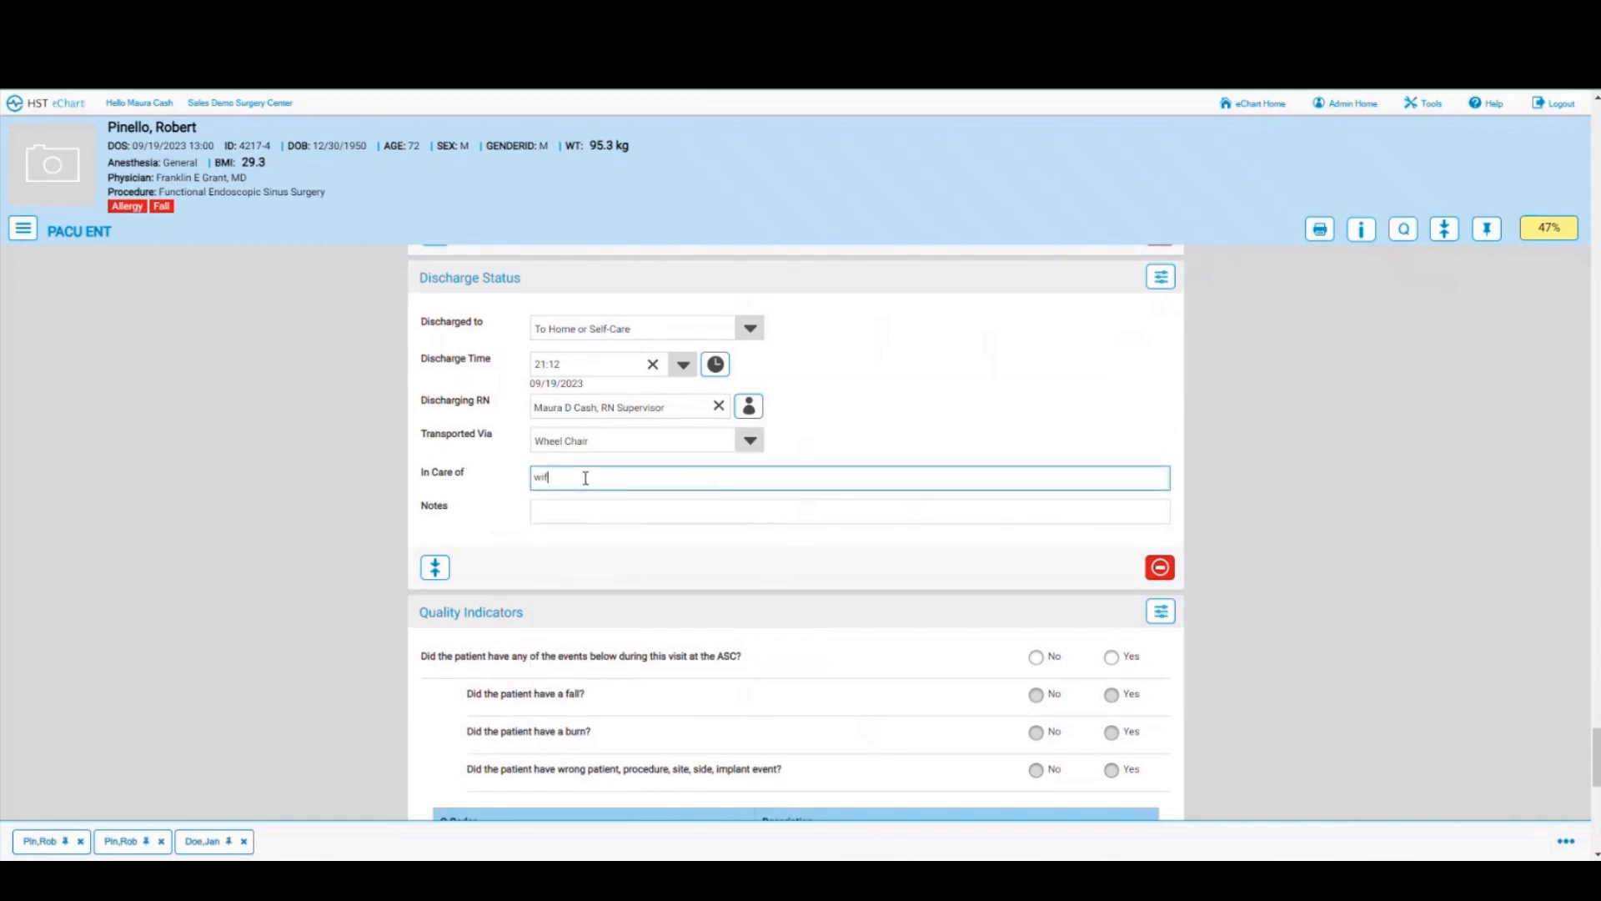
{"action": "scroll", "coordinate": [618, 625], "scroll_direction": "down", "scroll_amount": 3}
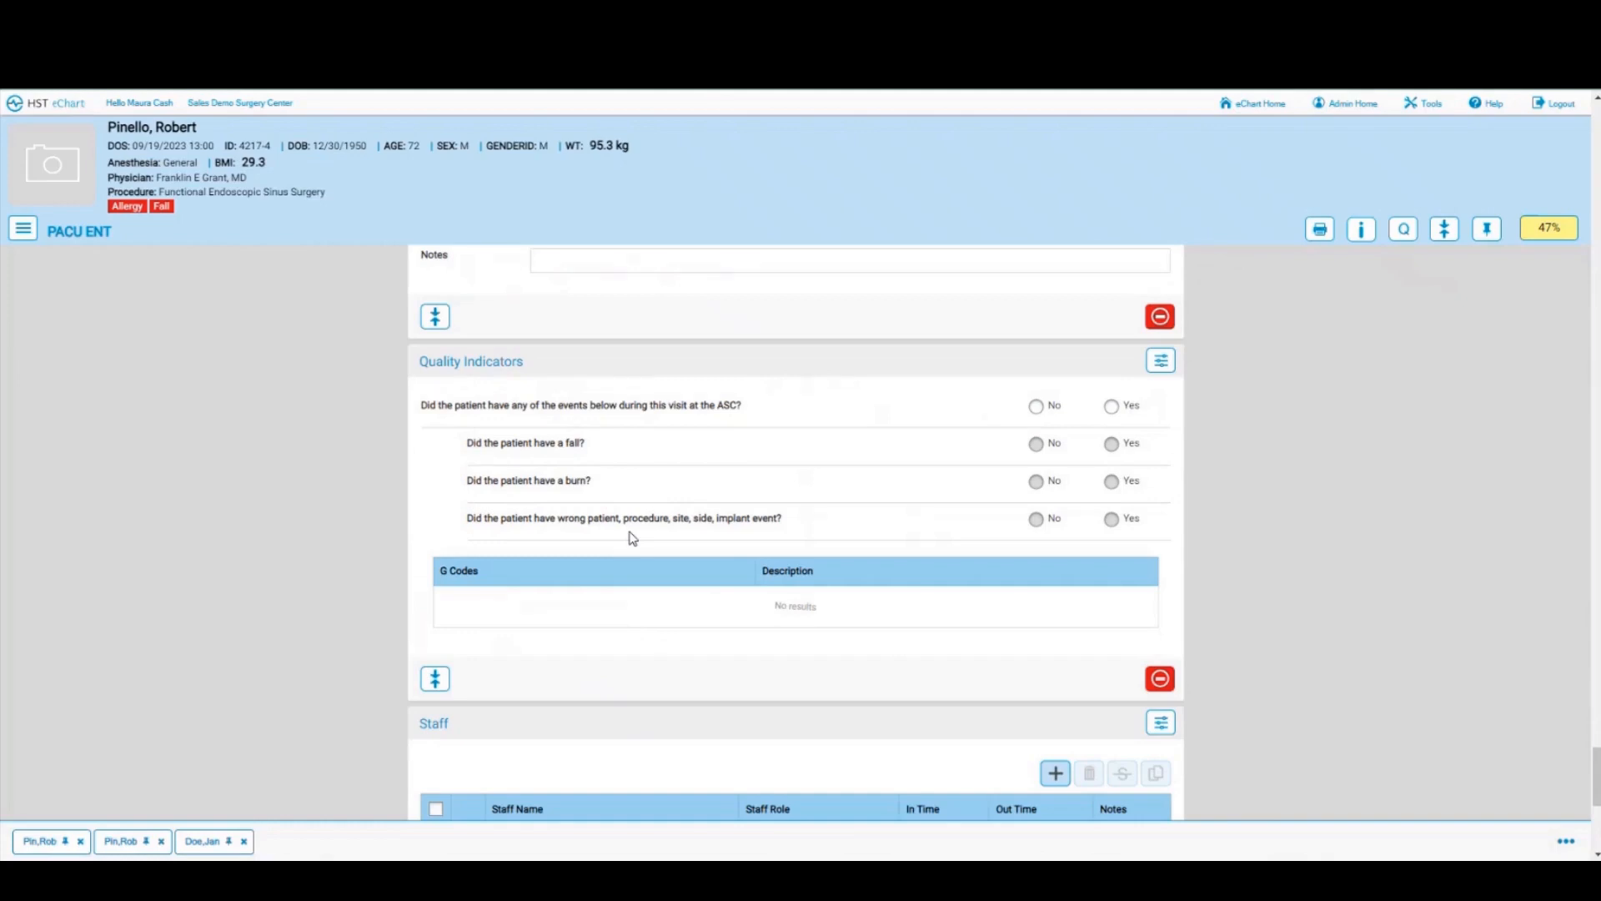
Step: Answer No to all ASC events (after briefly trying Yes/fall), leaving only code G8907
{"action": "left_click", "coordinate": [1034, 407]}
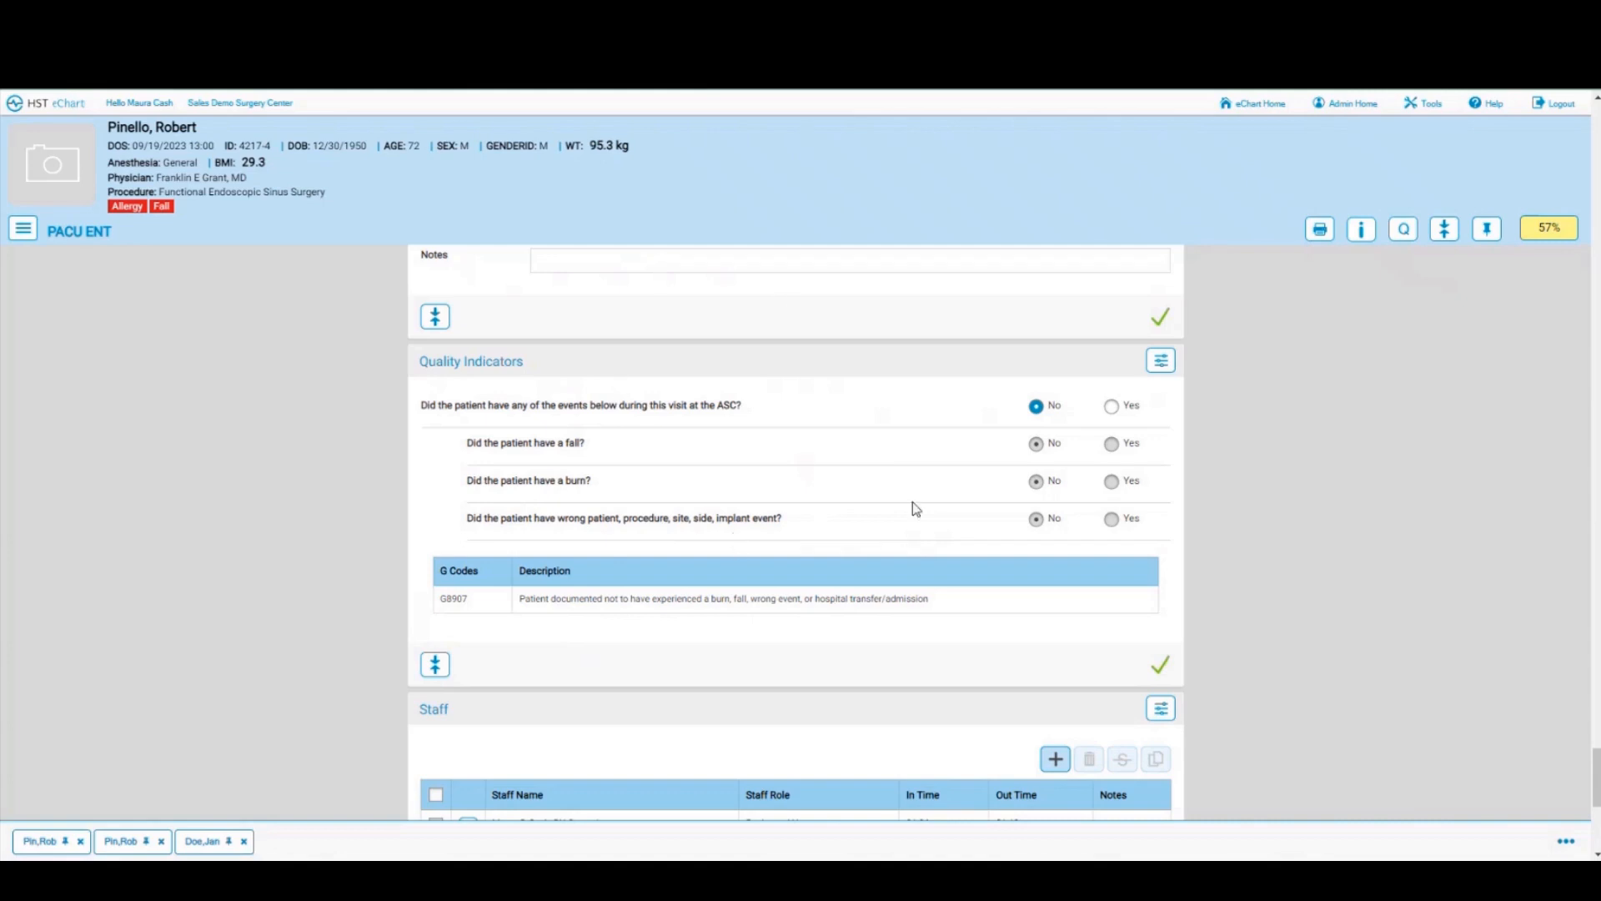
{"action": "left_click", "coordinate": [1111, 407]}
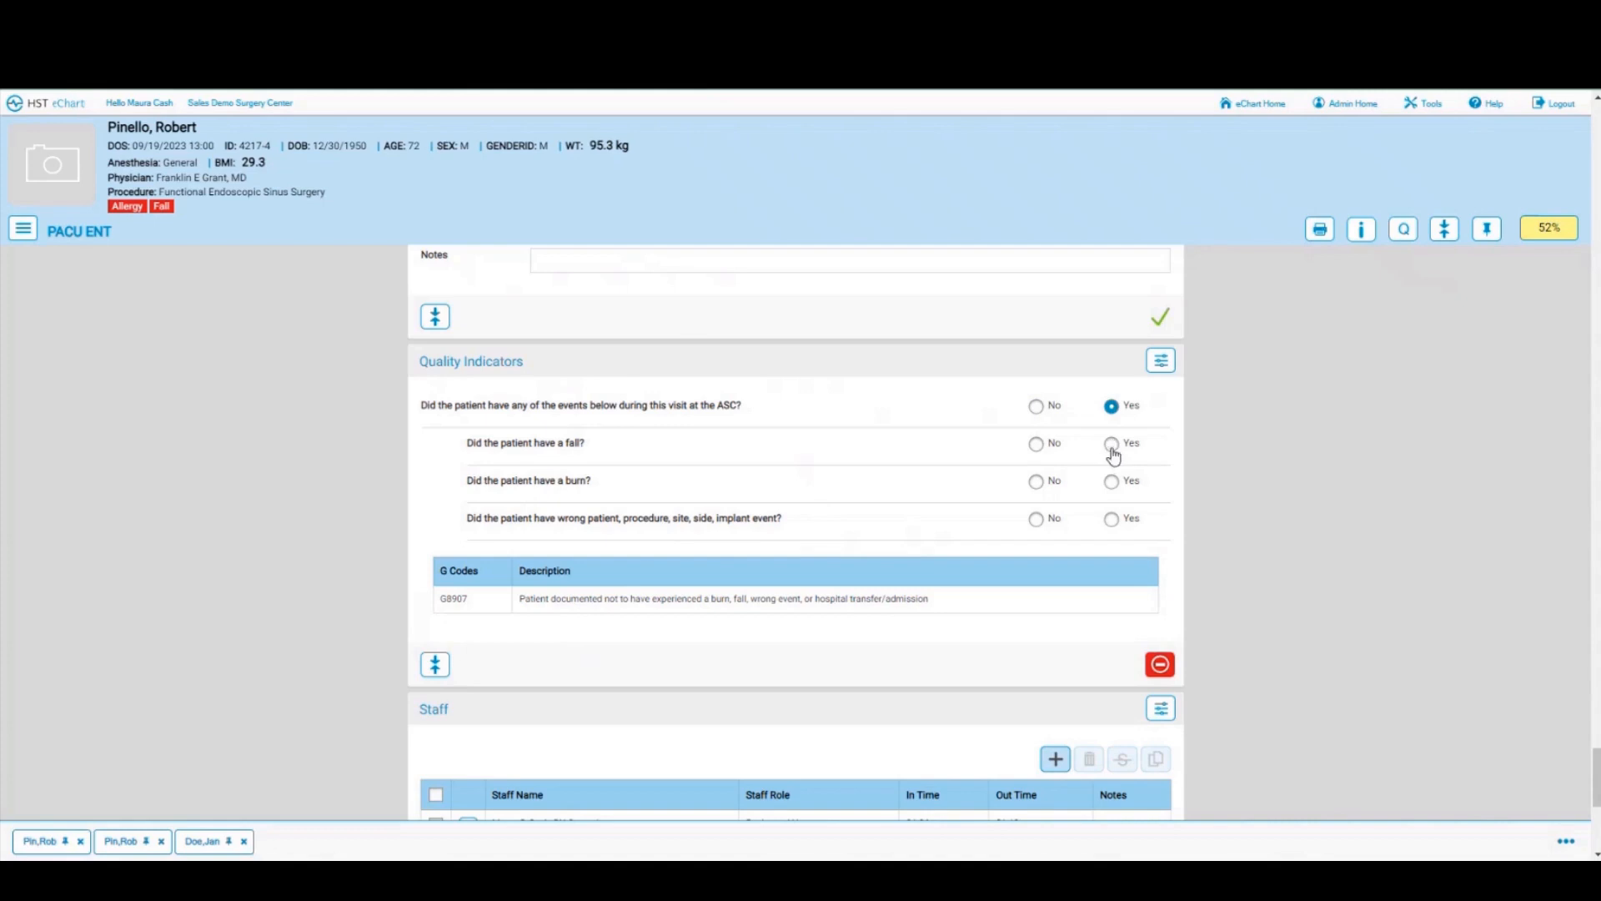
{"action": "left_click", "coordinate": [1111, 444]}
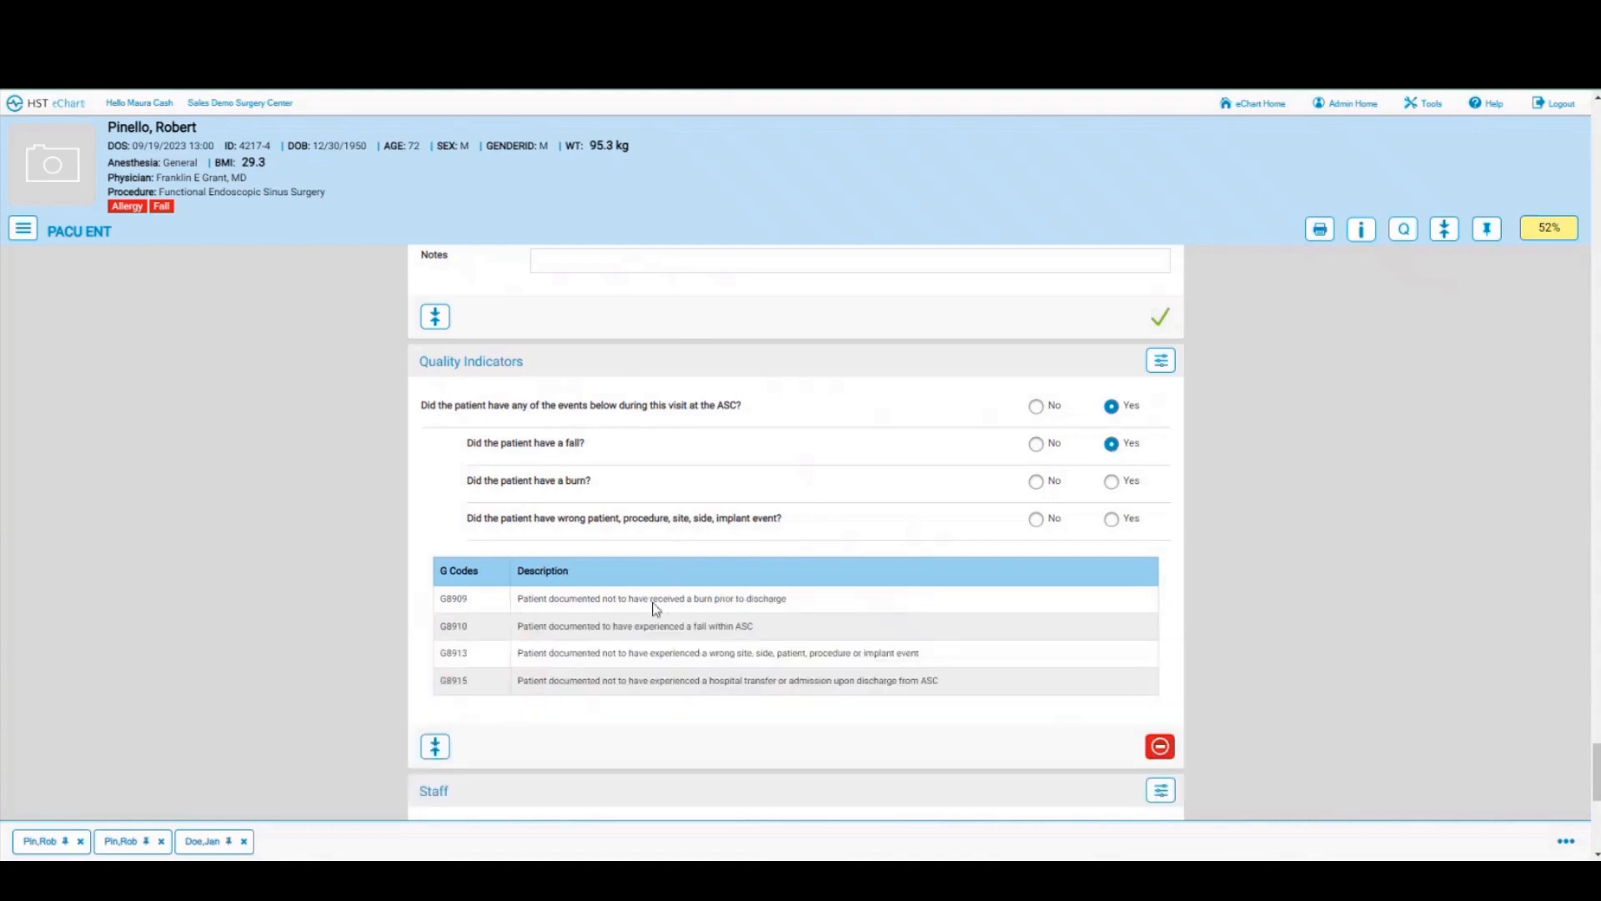
{"action": "left_click", "coordinate": [1106, 443]}
{"action": "left_click", "coordinate": [1036, 406]}
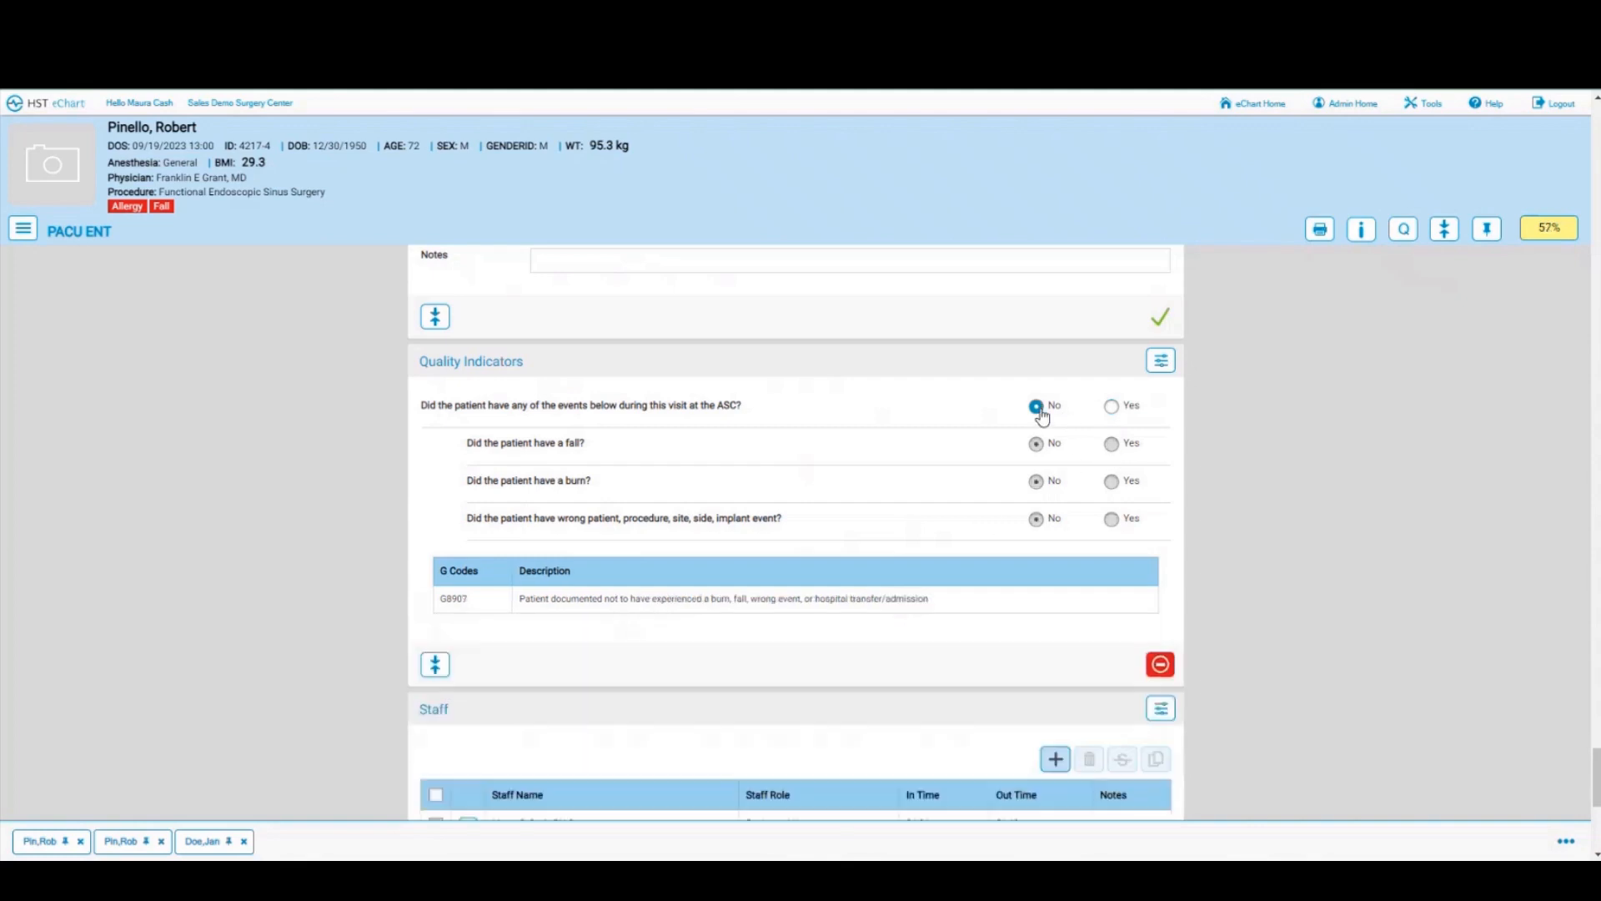
{"action": "scroll", "coordinate": [889, 529], "scroll_direction": "down", "scroll_amount": 4}
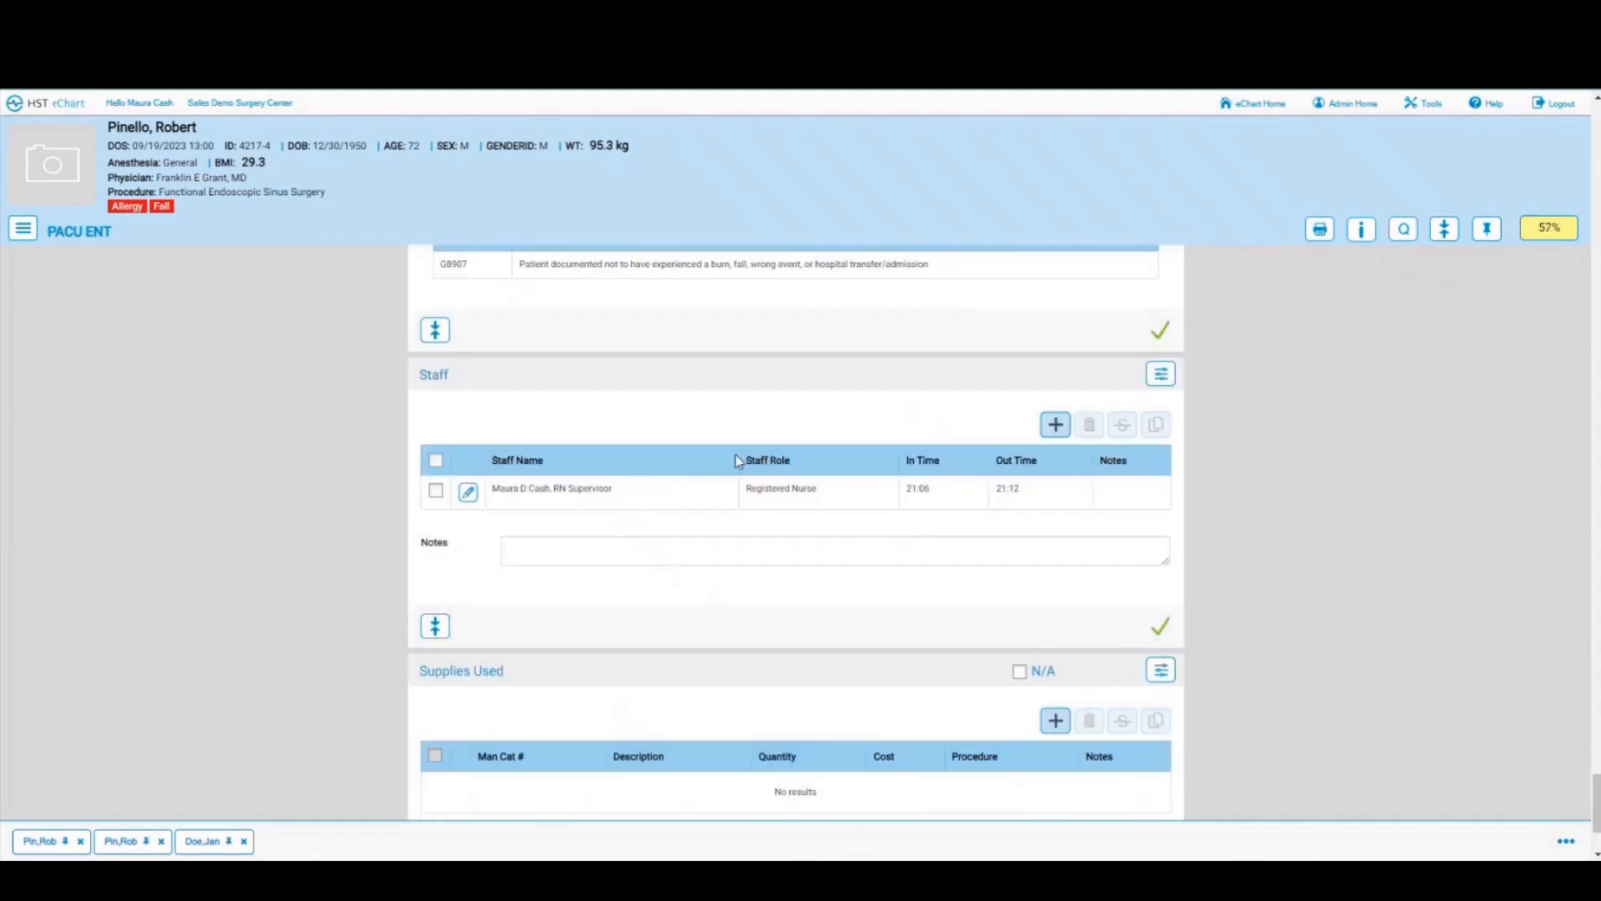
{"action": "scroll", "coordinate": [819, 563], "scroll_direction": "down", "scroll_amount": 2}
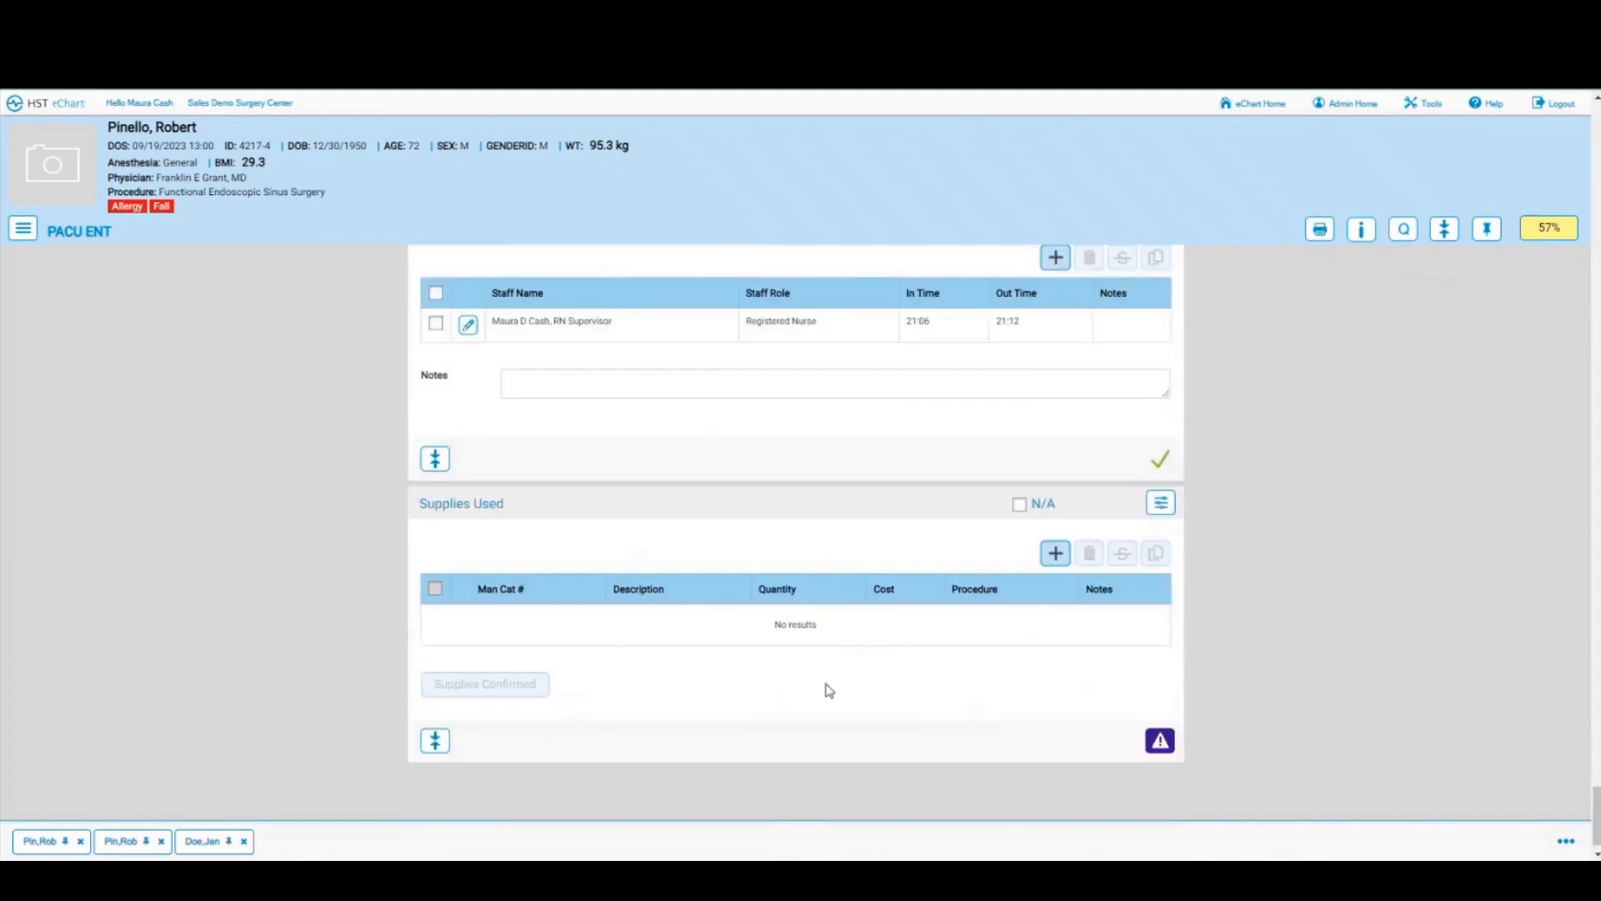
{"action": "left_click", "coordinate": [27, 232]}
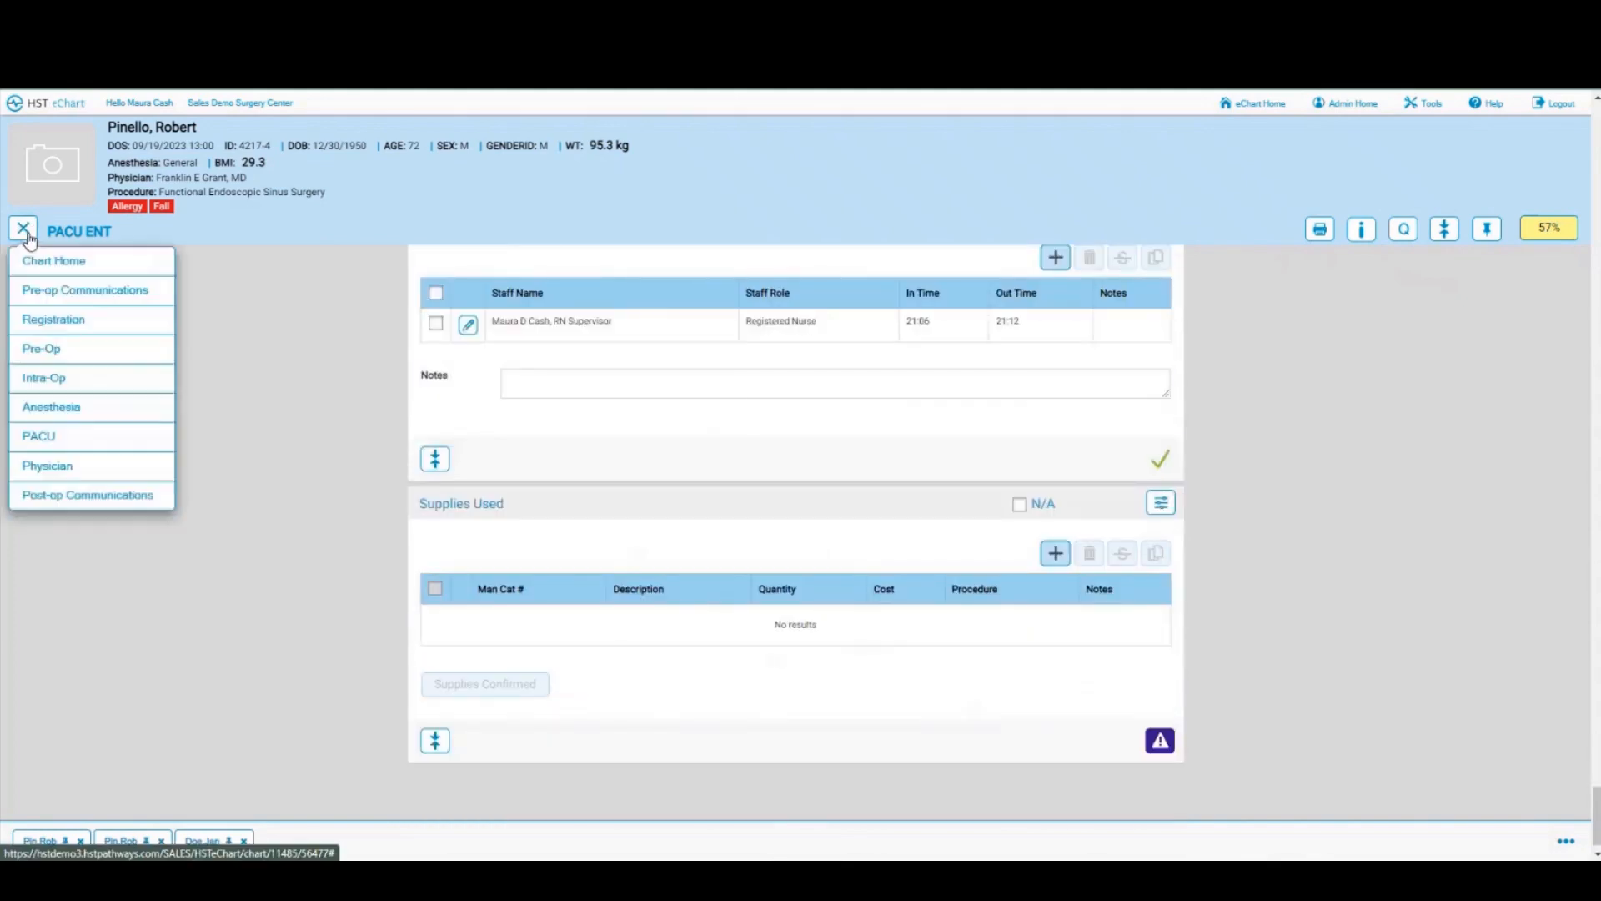
Step: Switch to the Physician chart and scroll the consent to check patient, witness and physician signatures
{"action": "left_click", "coordinate": [47, 471]}
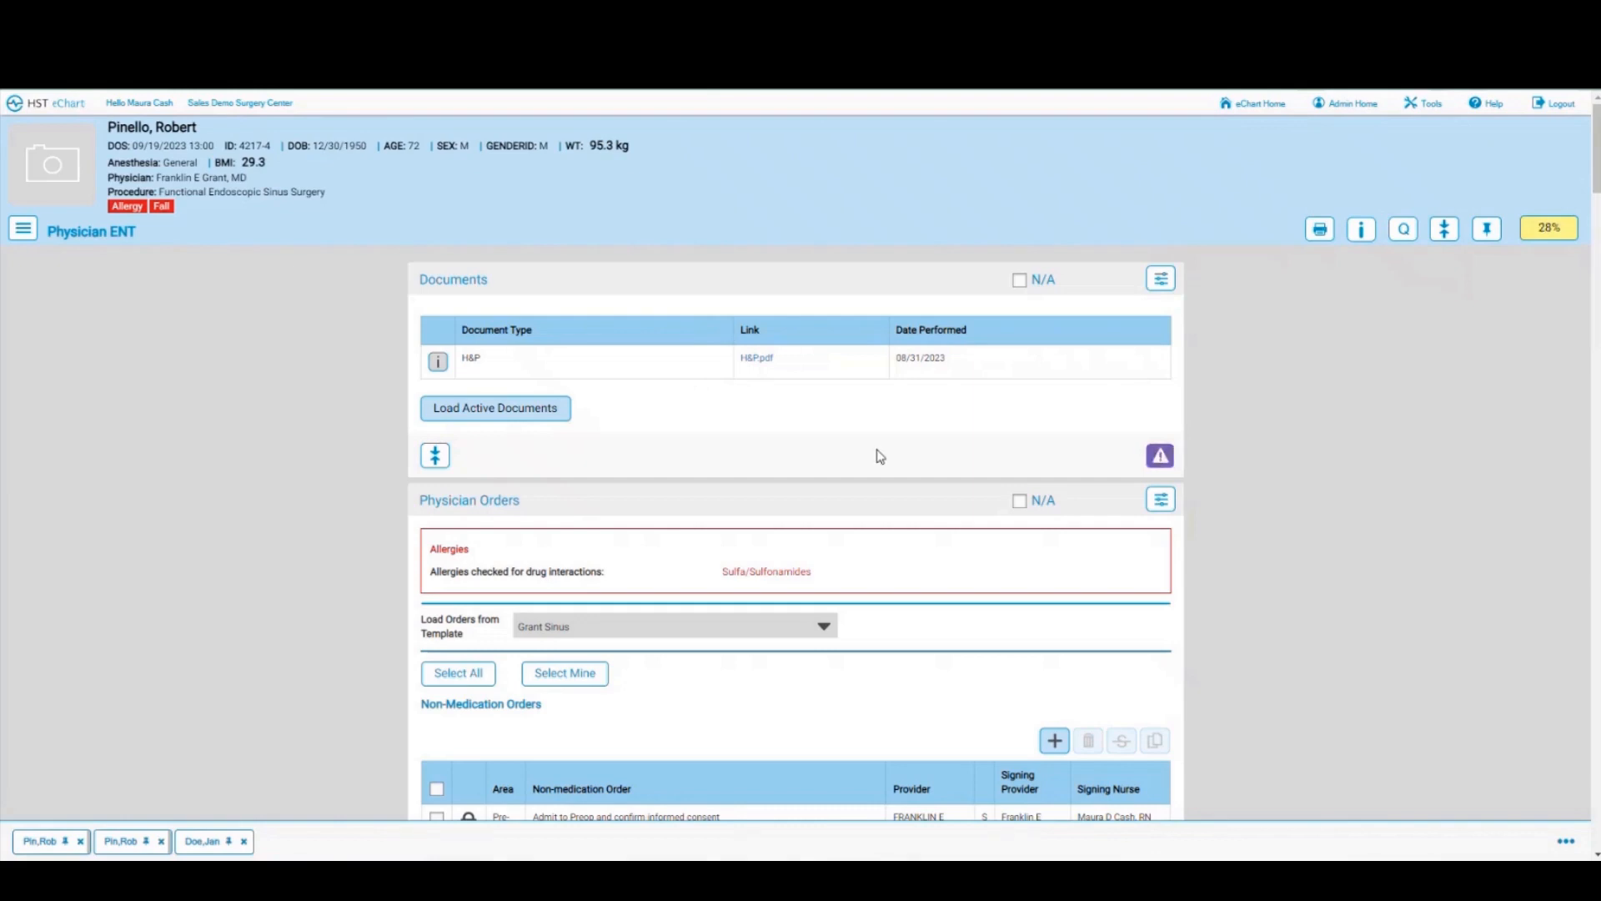
{"action": "scroll", "coordinate": [877, 455], "scroll_direction": "down", "scroll_amount": 5}
{"action": "scroll", "coordinate": [879, 458], "scroll_direction": "down", "scroll_amount": 5}
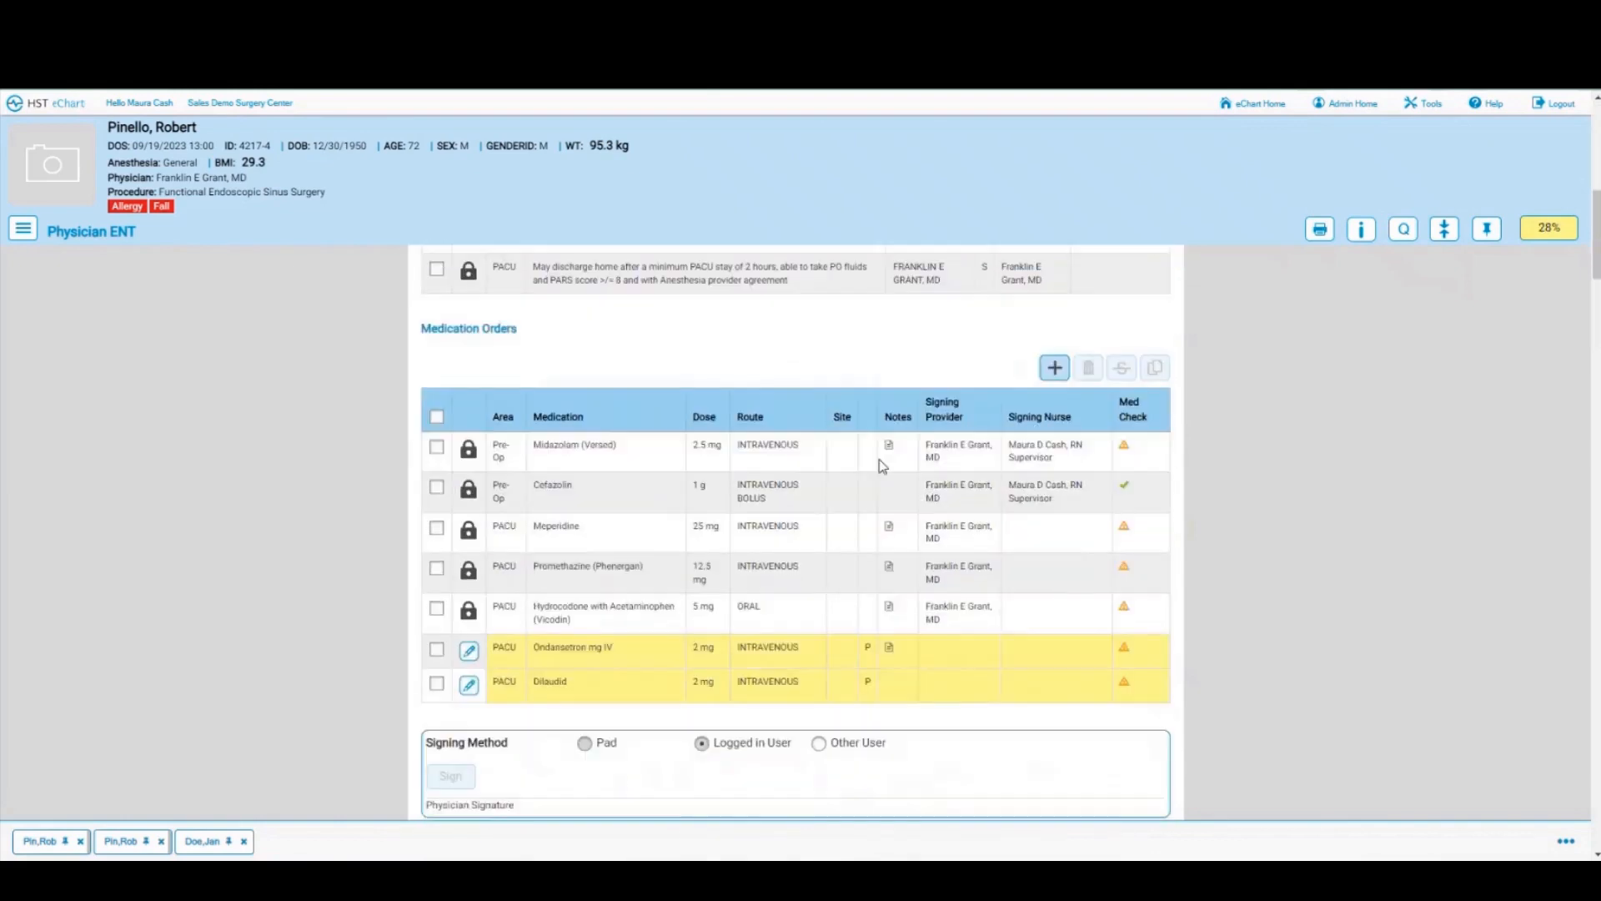
{"action": "scroll", "coordinate": [882, 465], "scroll_direction": "down", "scroll_amount": 3}
{"action": "scroll", "coordinate": [882, 465], "scroll_direction": "down", "scroll_amount": 7}
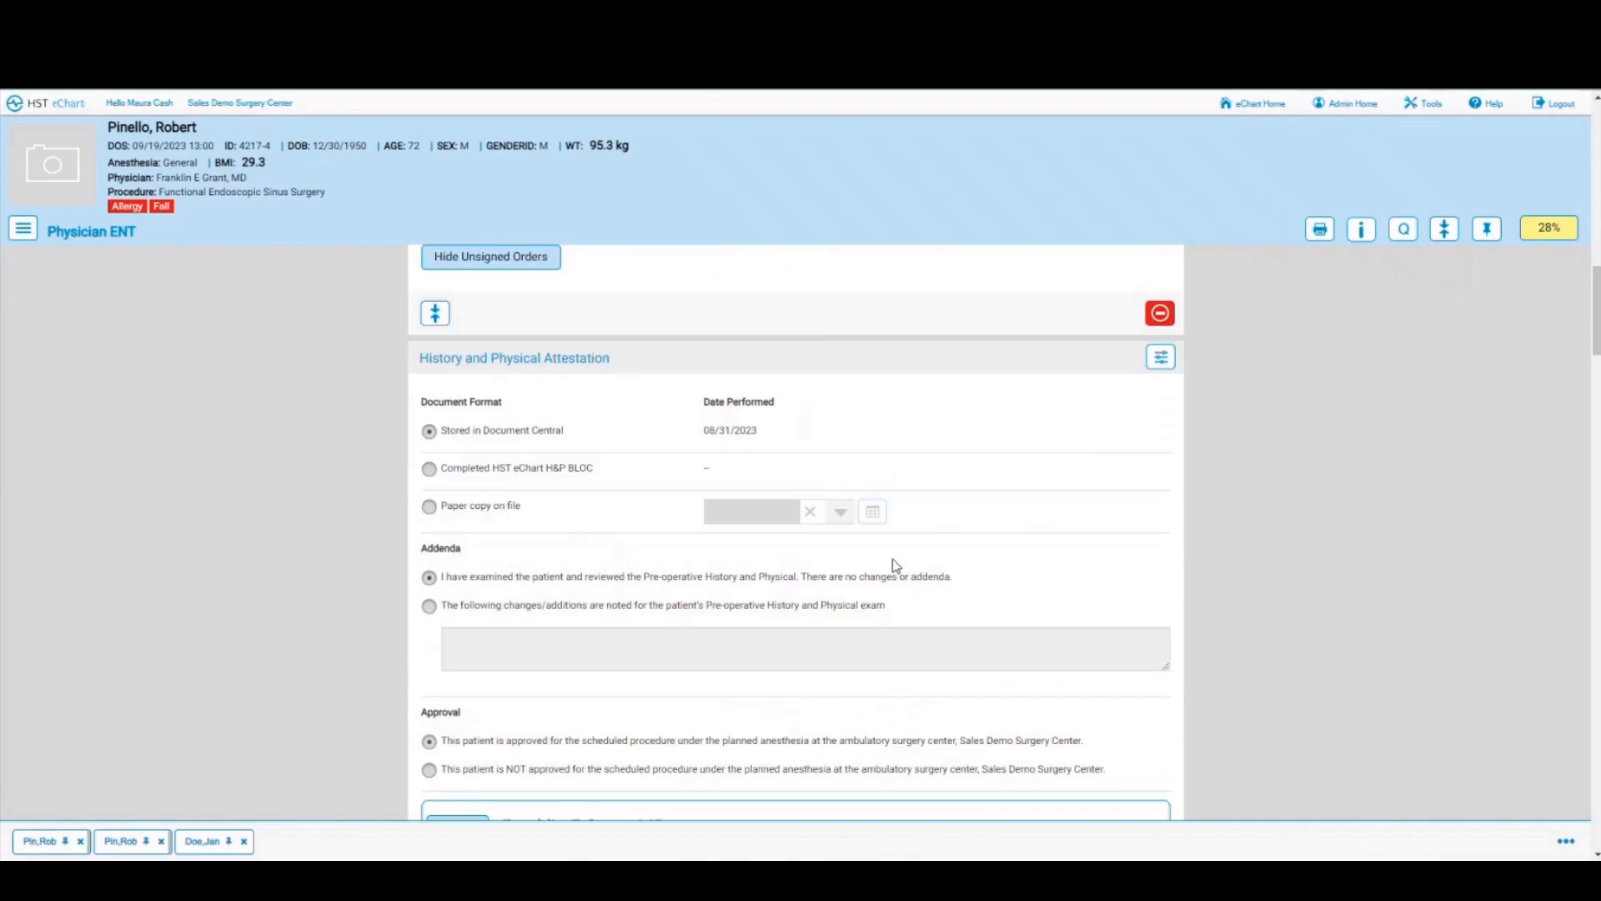
{"action": "scroll", "coordinate": [1015, 557], "scroll_direction": "down", "scroll_amount": 1}
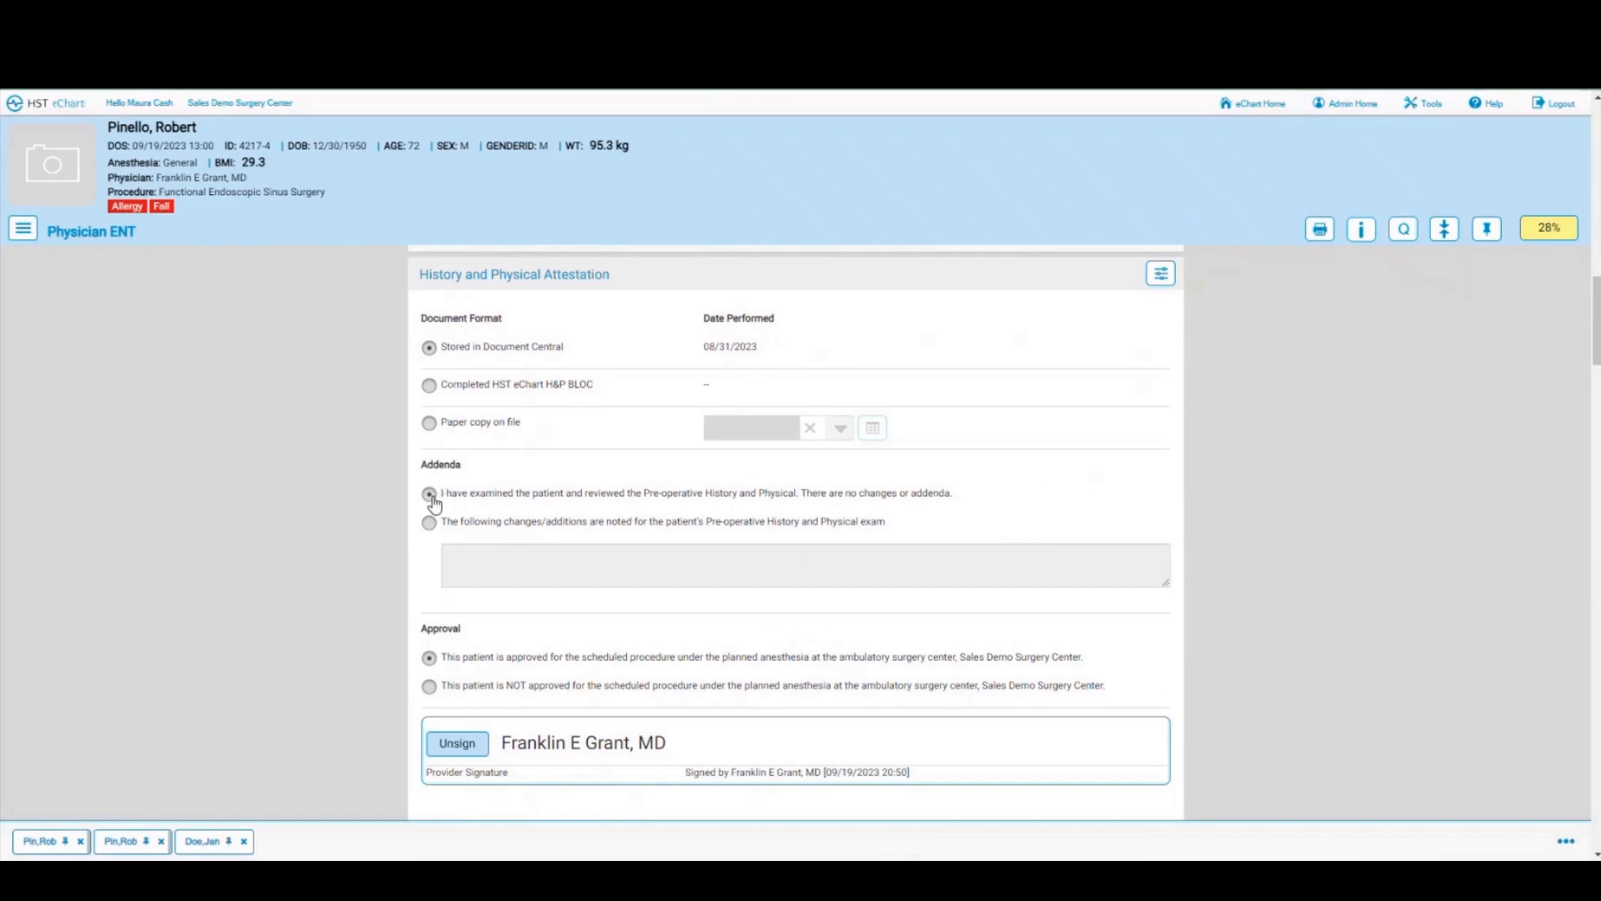
{"action": "scroll", "coordinate": [433, 501], "scroll_direction": "down", "scroll_amount": 1}
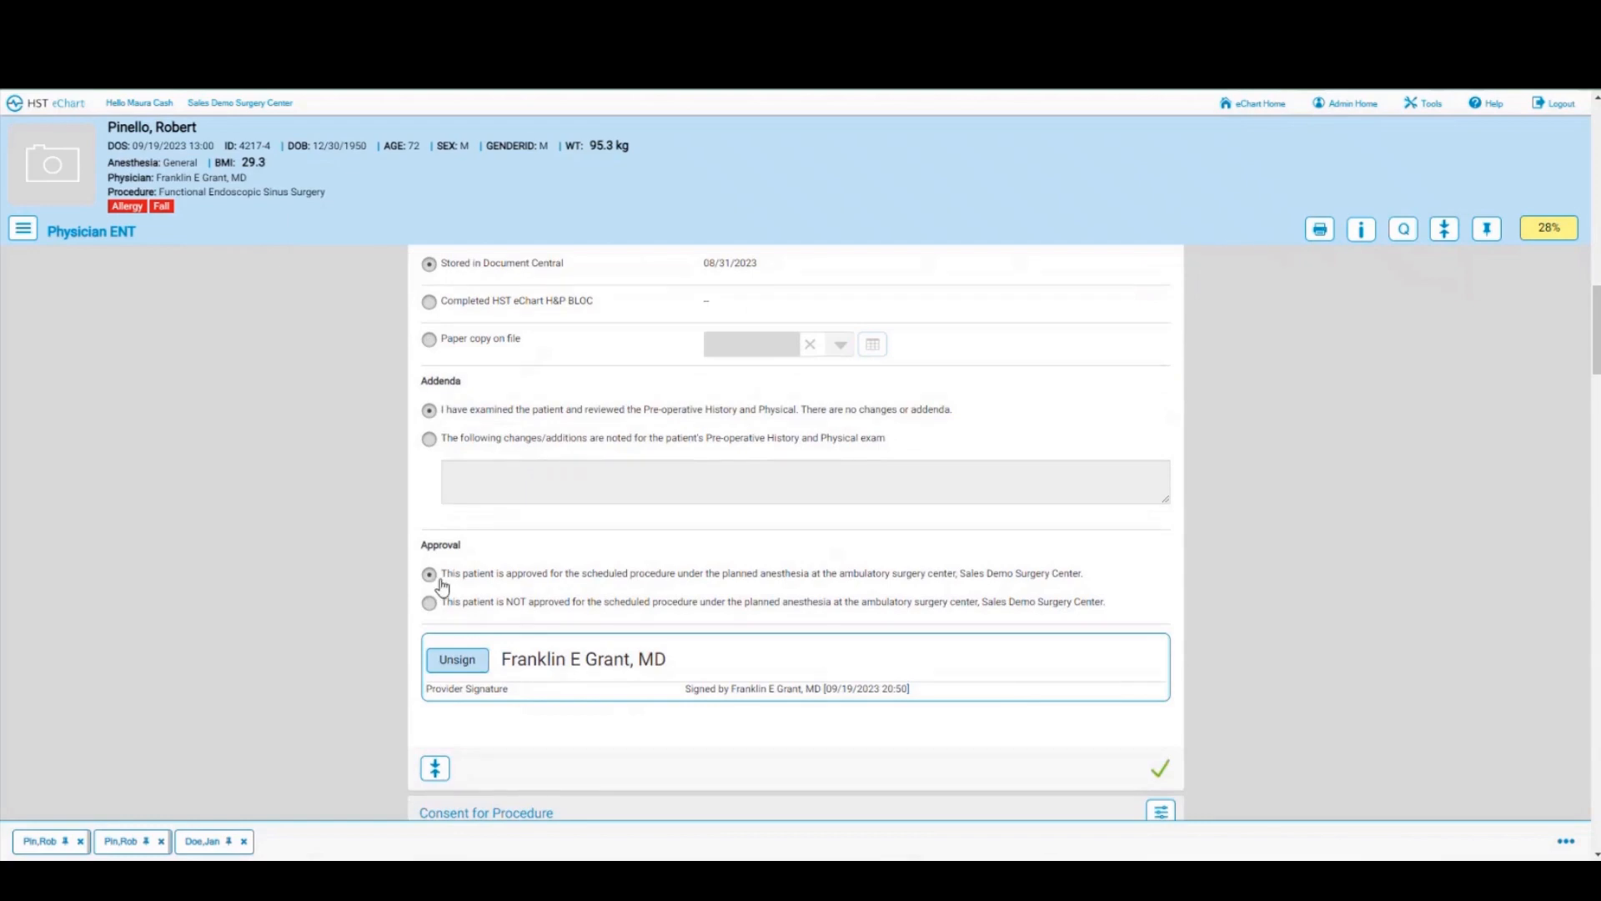
{"action": "scroll", "coordinate": [793, 525], "scroll_direction": "down", "scroll_amount": 4}
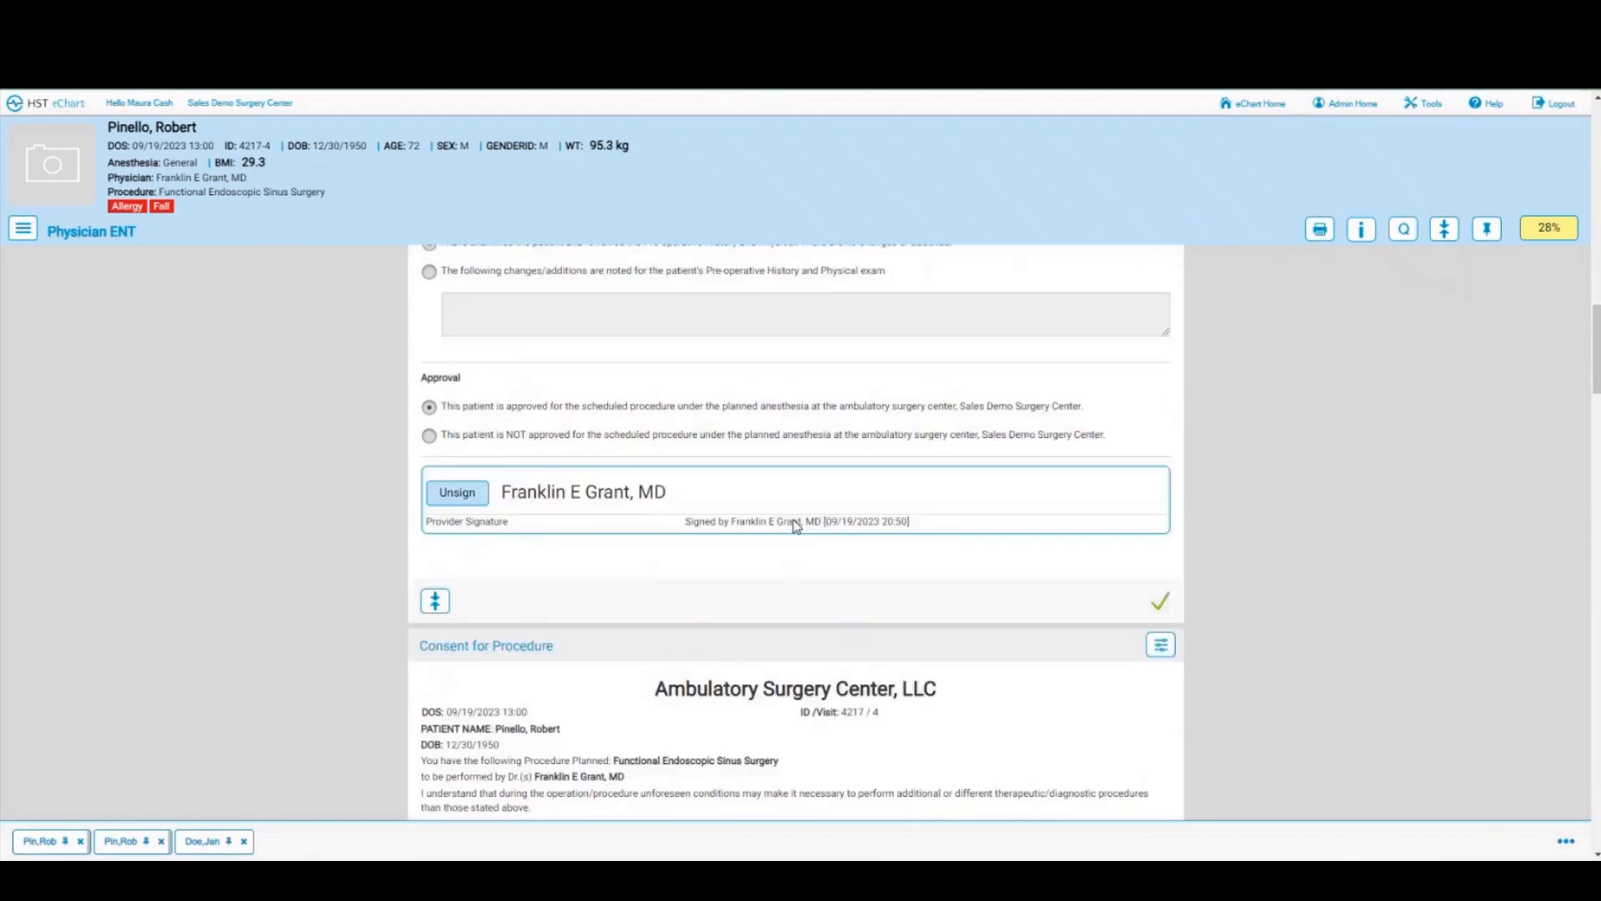
{"action": "scroll", "coordinate": [796, 526], "scroll_direction": "down", "scroll_amount": 6}
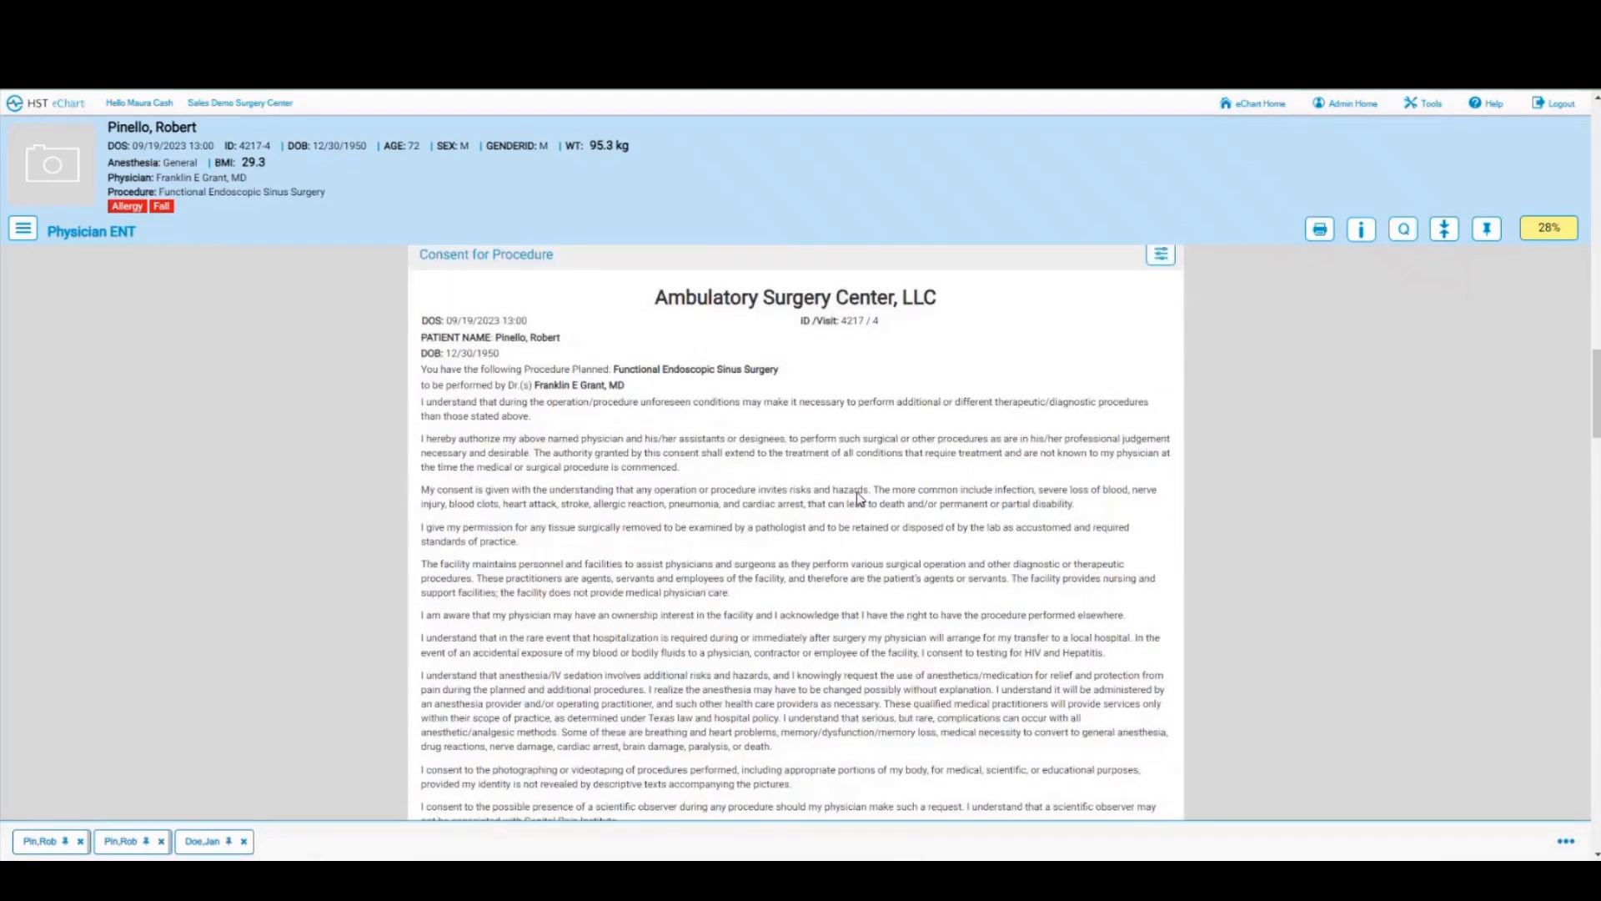
{"action": "scroll", "coordinate": [857, 492], "scroll_direction": "down", "scroll_amount": 9}
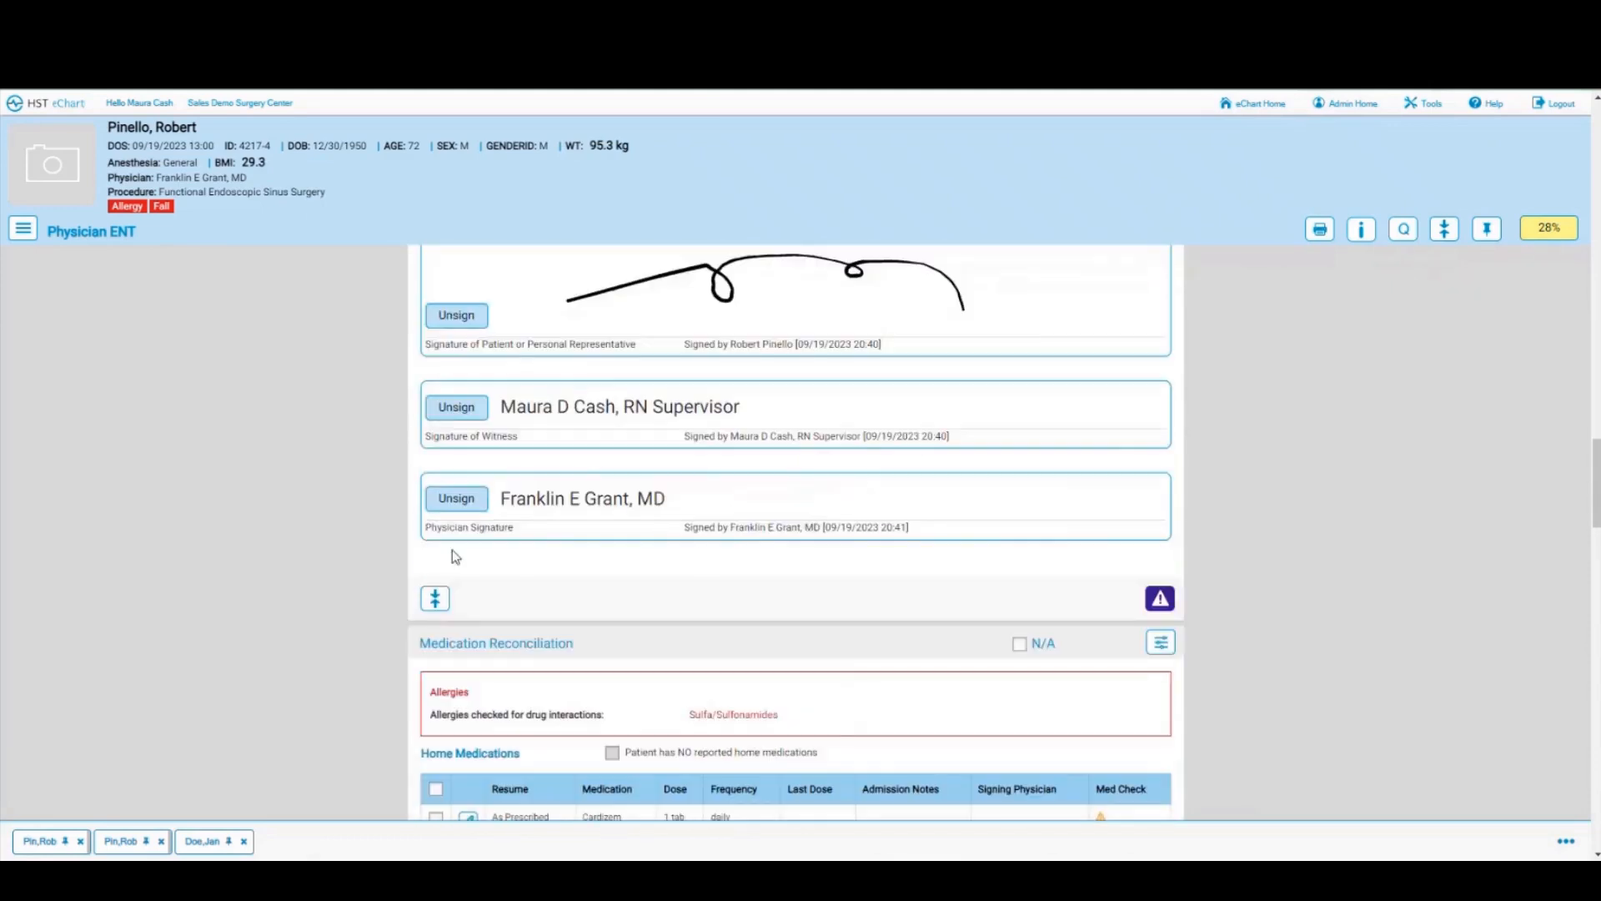
Step: Mark the consent section complete
{"action": "left_click", "coordinate": [1164, 602]}
{"action": "scroll", "coordinate": [996, 579], "scroll_direction": "down", "scroll_amount": 4}
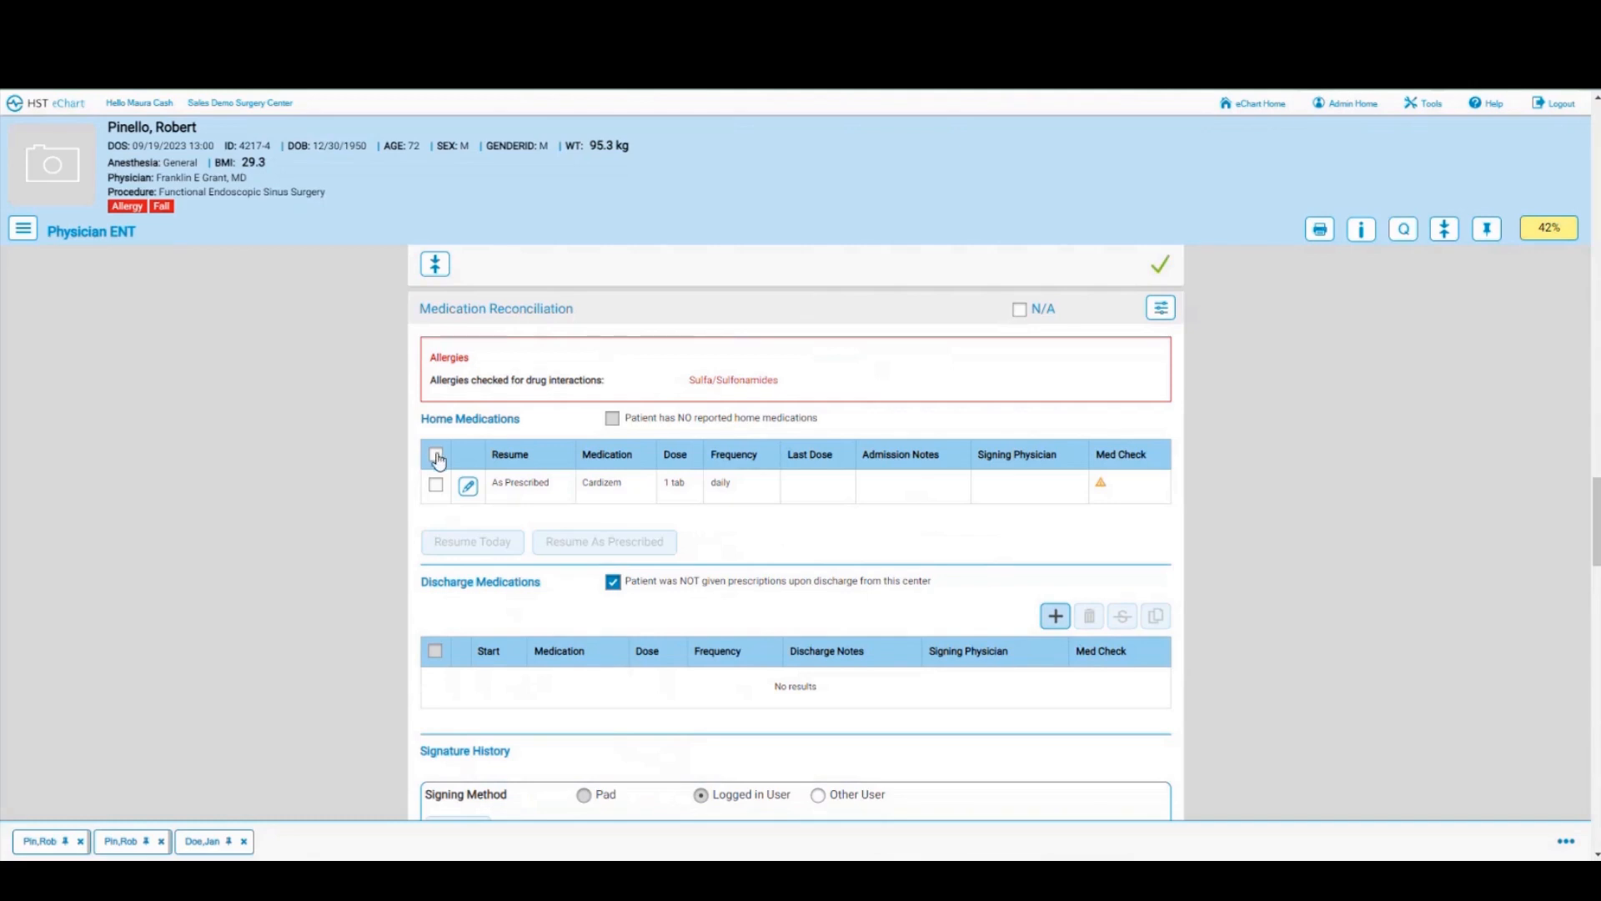
{"action": "scroll", "coordinate": [439, 459], "scroll_direction": "down", "scroll_amount": 2}
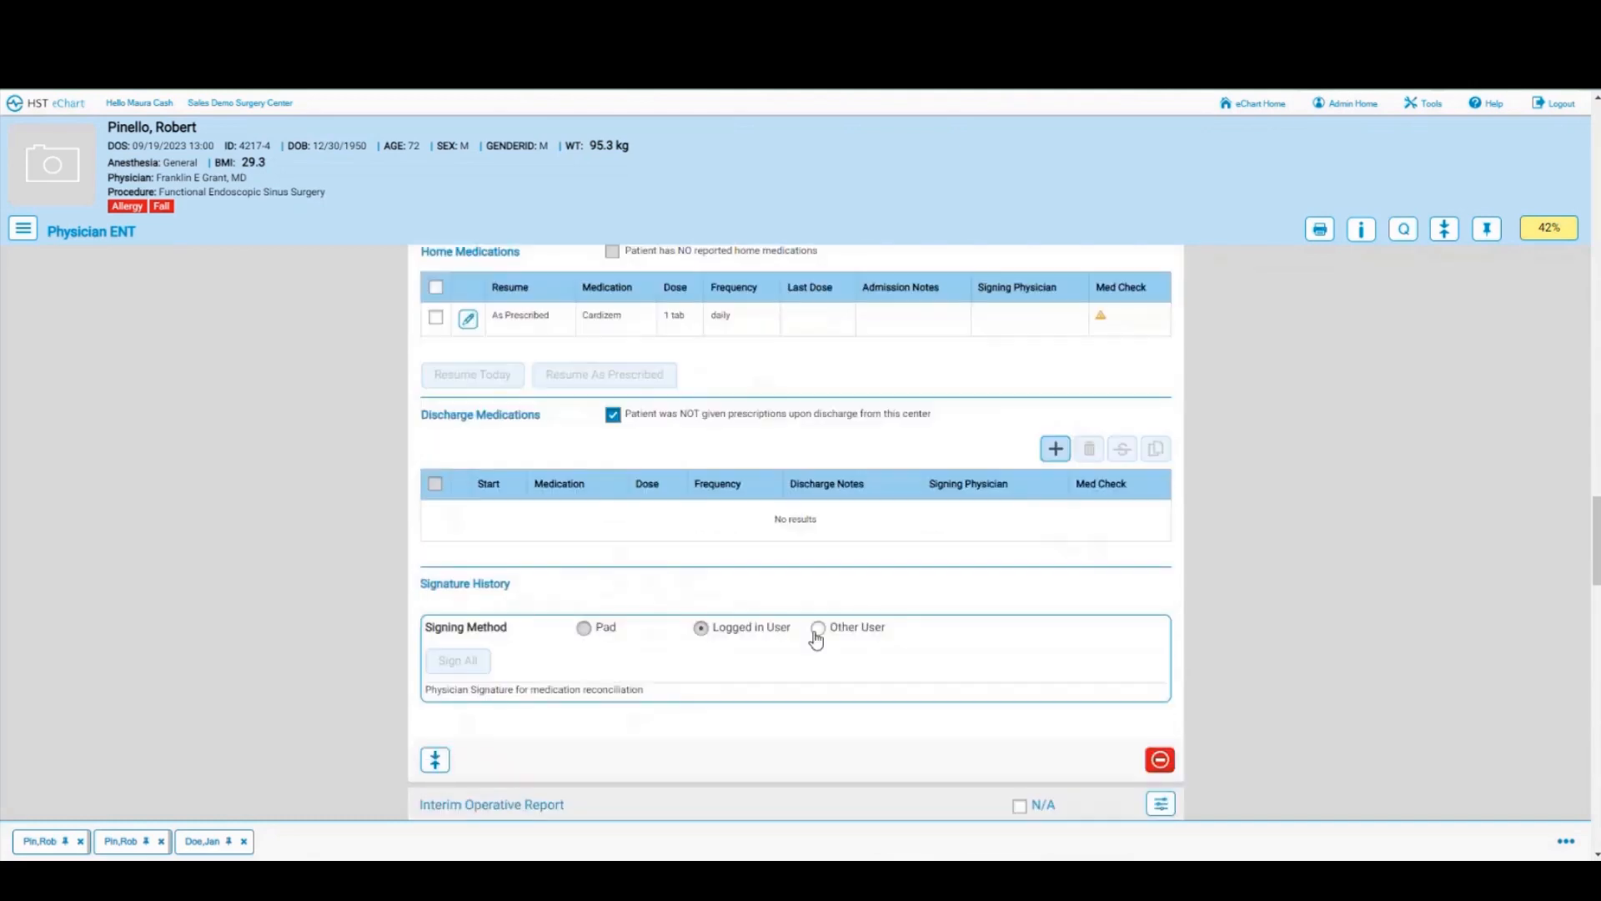
Step: Have the physician Sign All on medication reconciliation as Other User, entering their ID and password
{"action": "left_click", "coordinate": [817, 634]}
{"action": "left_click", "coordinate": [462, 663]}
{"action": "left_click", "coordinate": [606, 159]}
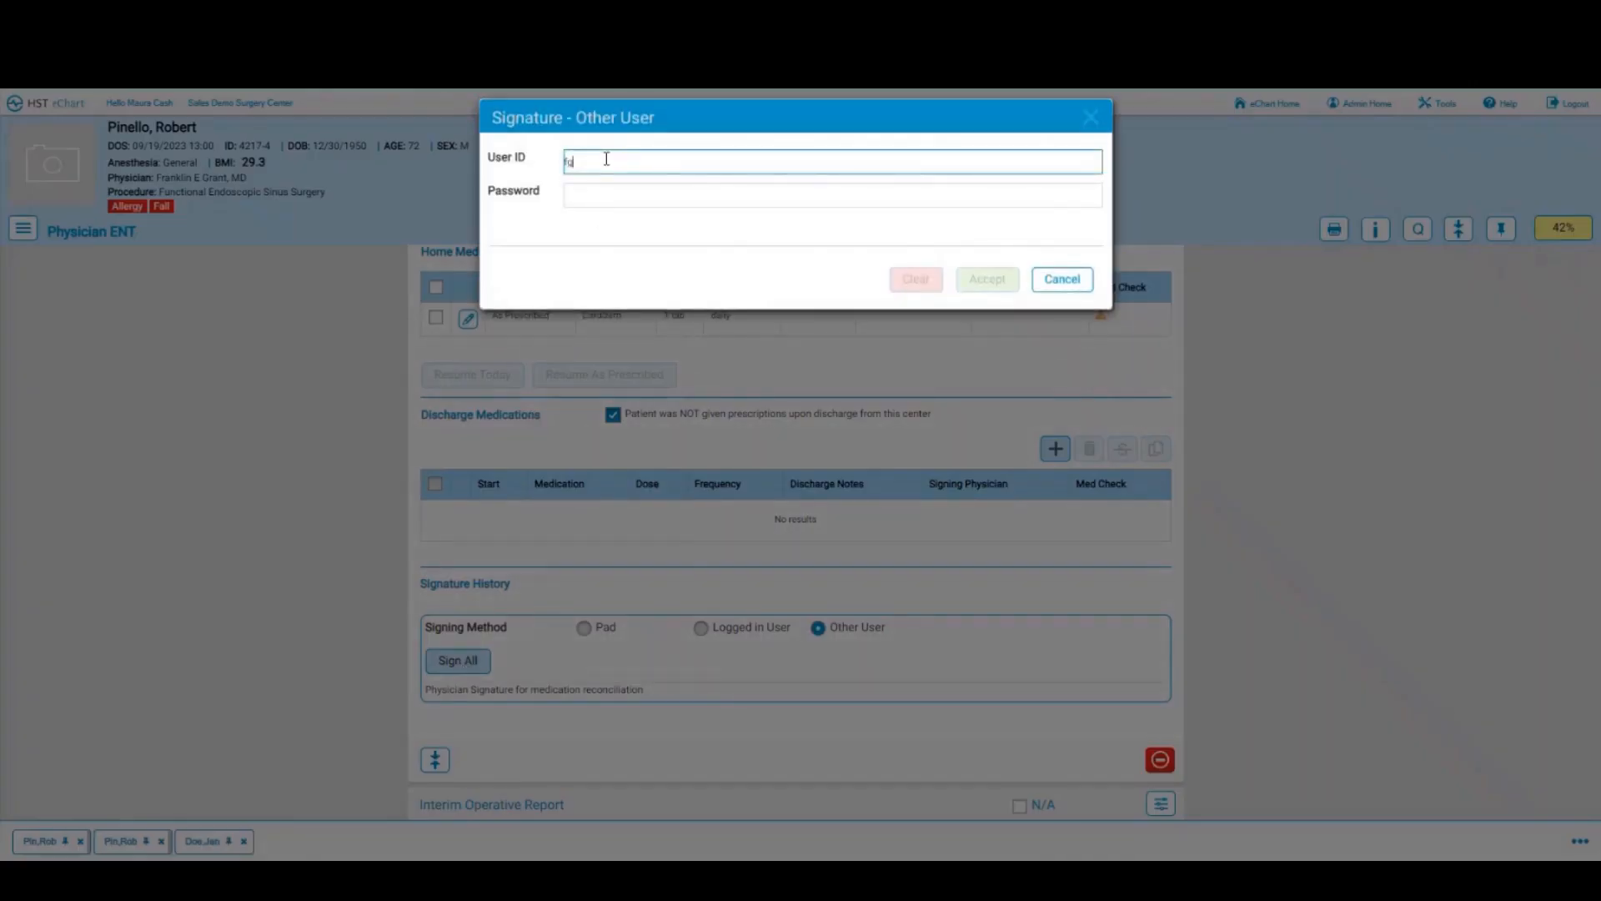
{"action": "key", "text": "Tab"}
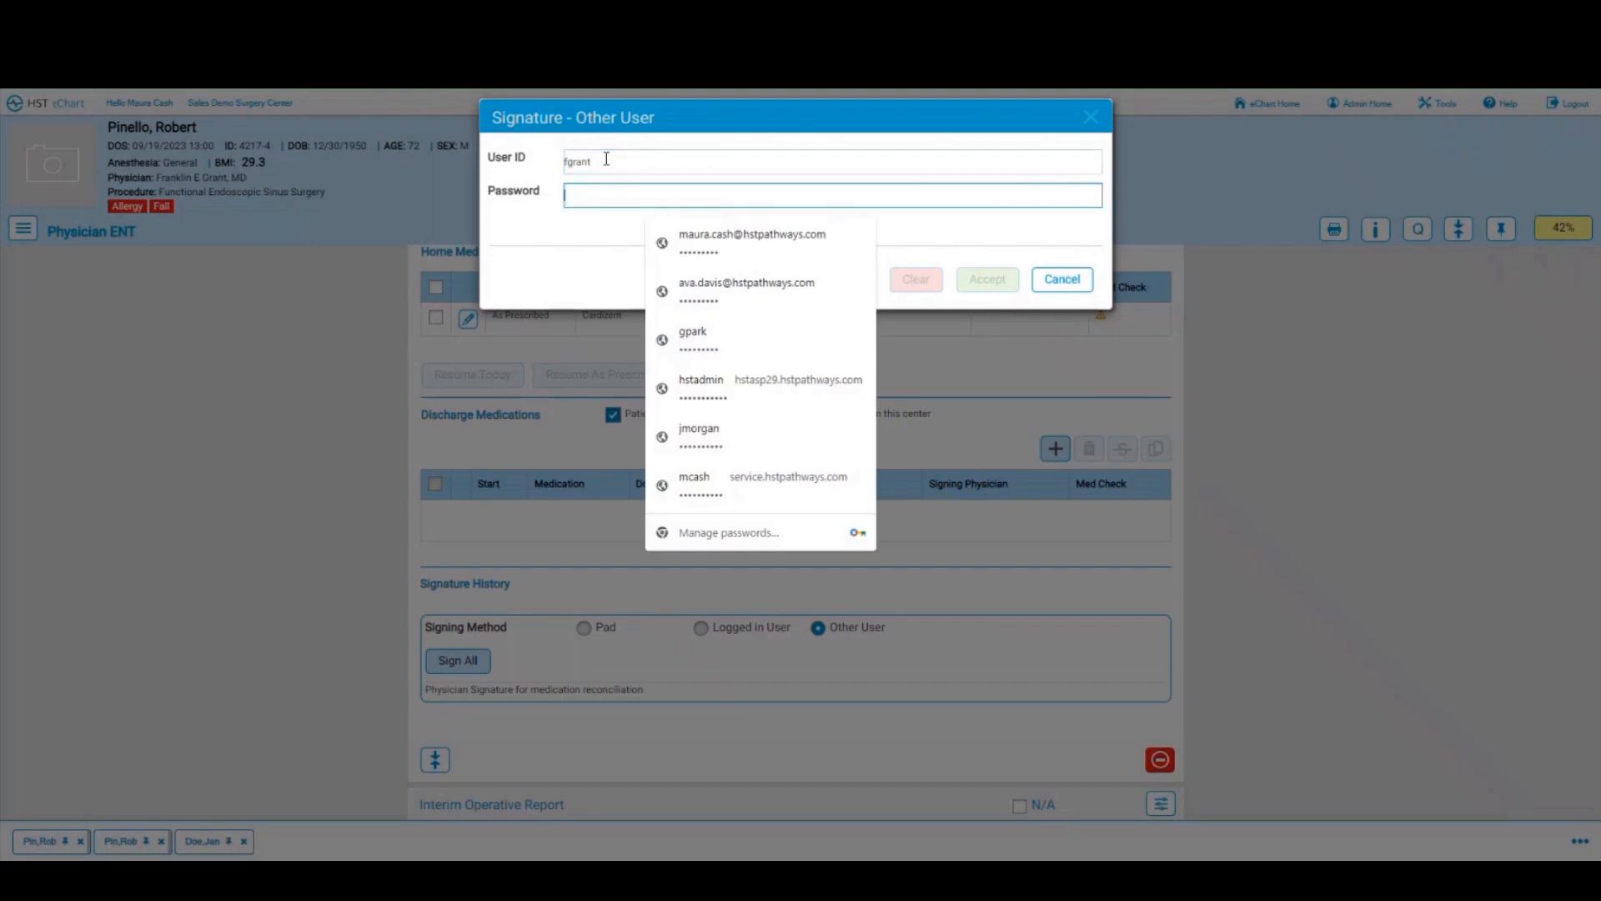
{"action": "type", "text": "*****"}
{"action": "key", "text": "Return"}
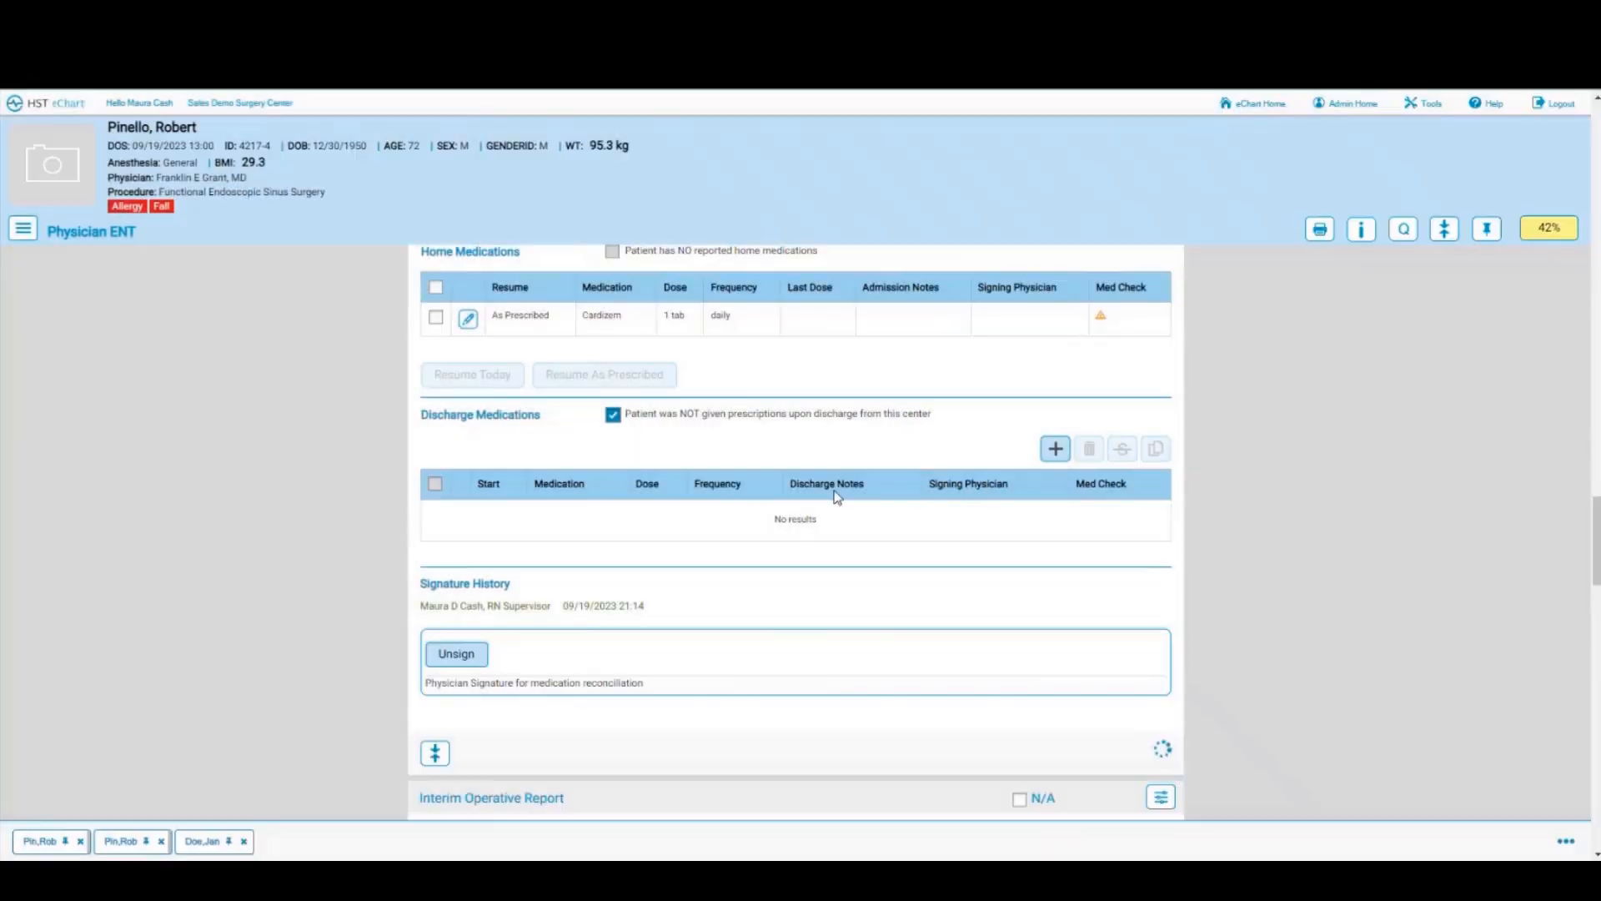
{"action": "scroll", "coordinate": [705, 546], "scroll_direction": "down", "scroll_amount": 5}
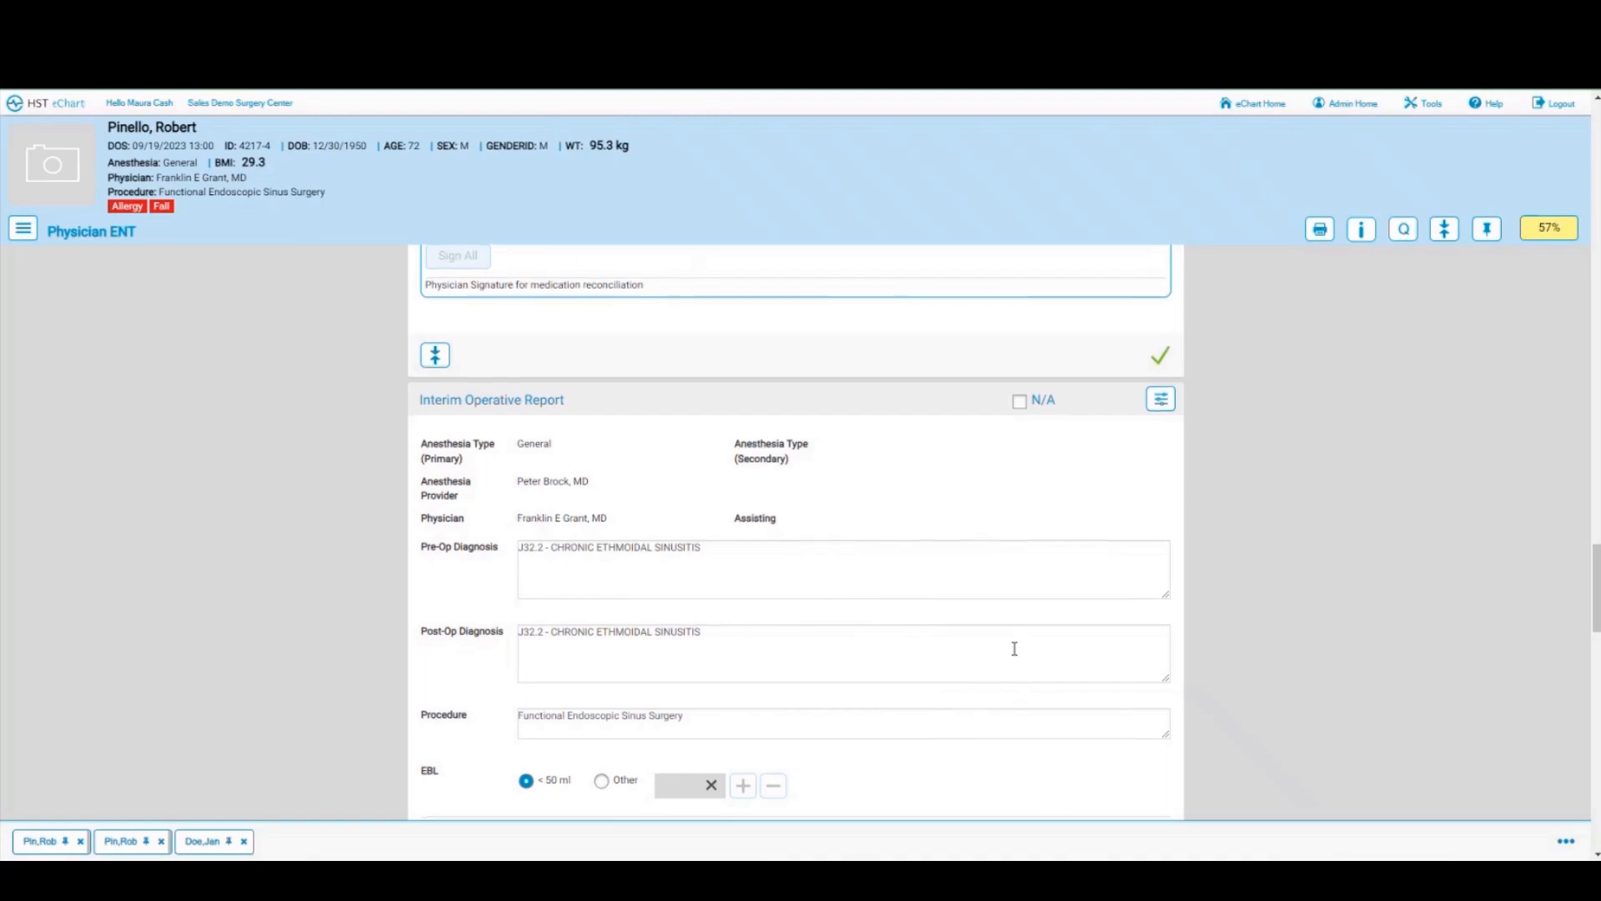
{"action": "scroll", "coordinate": [1014, 650], "scroll_direction": "down", "scroll_amount": 1}
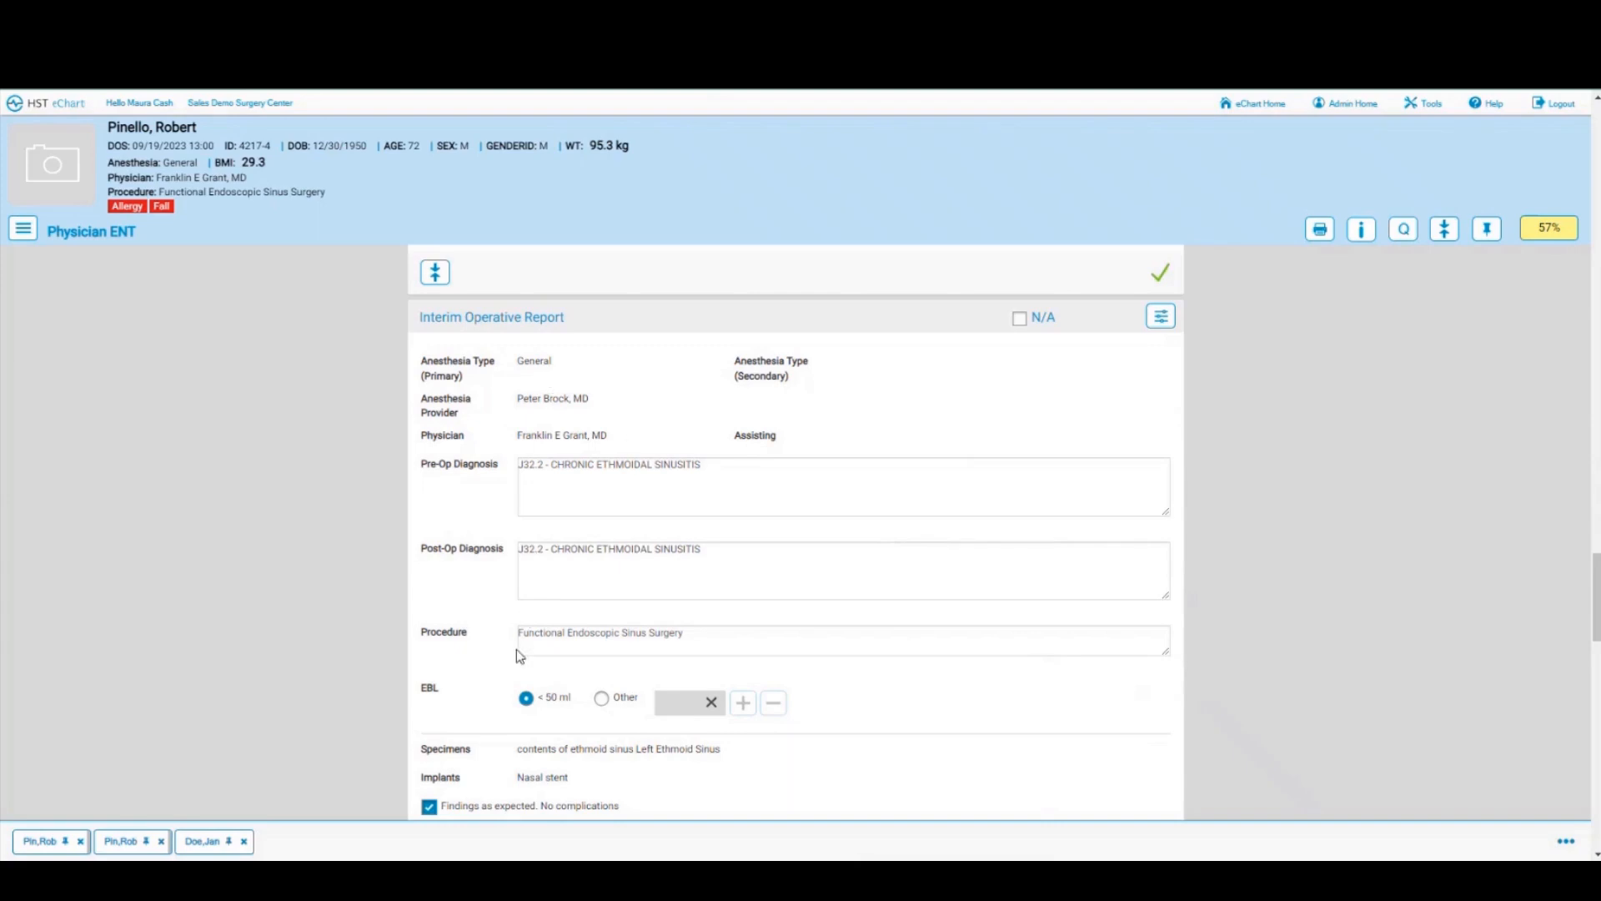
{"action": "scroll", "coordinate": [1007, 576], "scroll_direction": "down", "scroll_amount": 1}
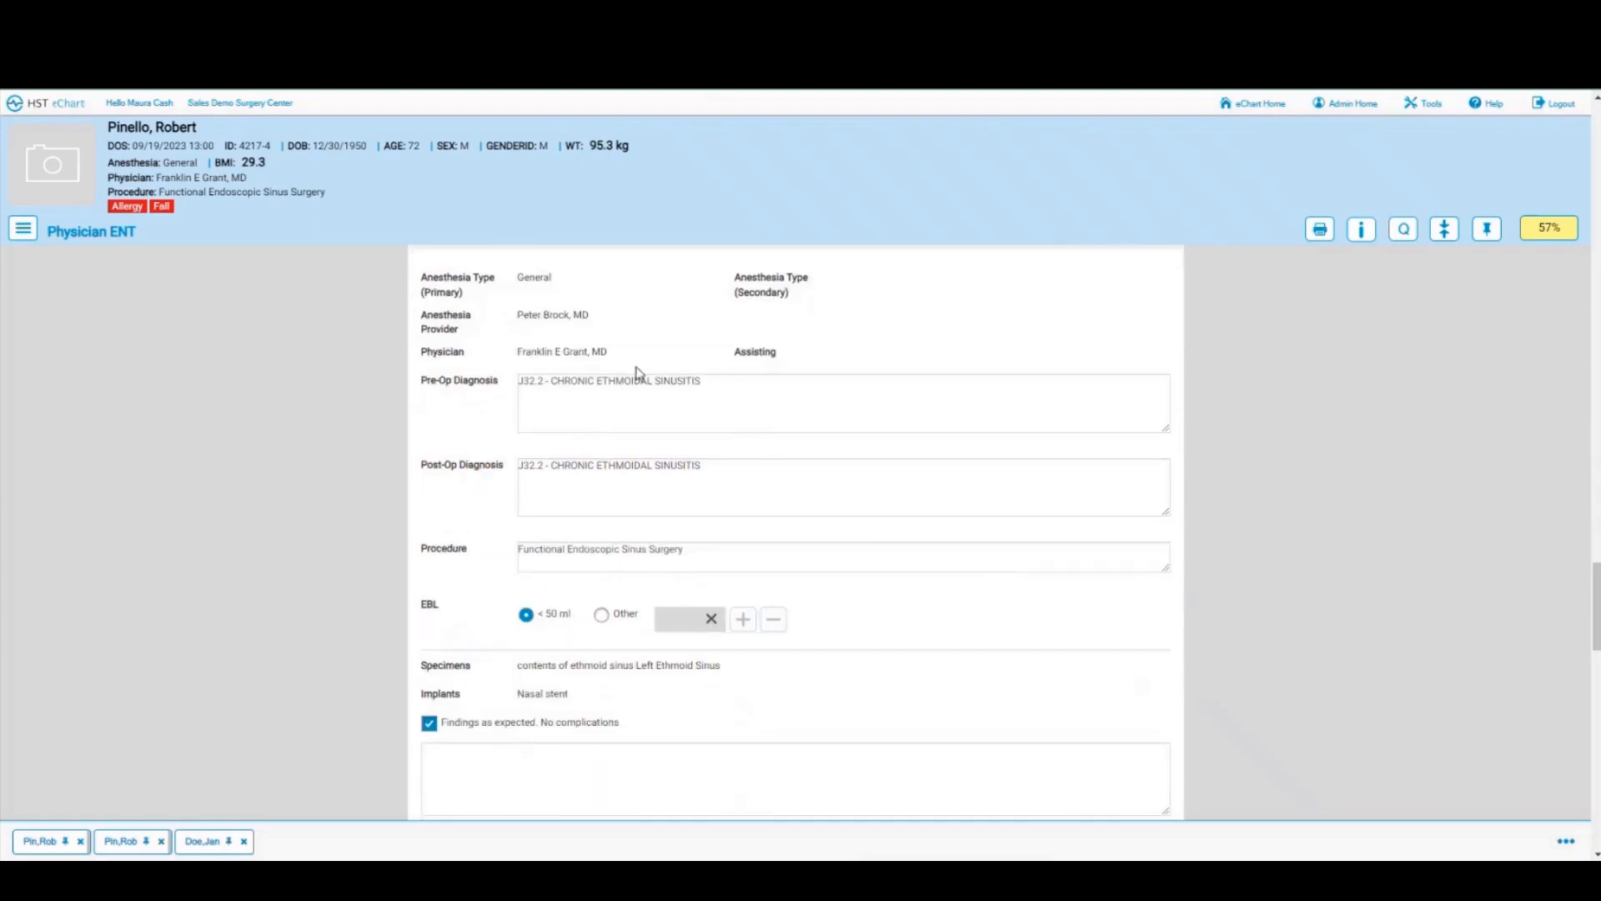
{"action": "scroll", "coordinate": [776, 525], "scroll_direction": "down", "scroll_amount": 1}
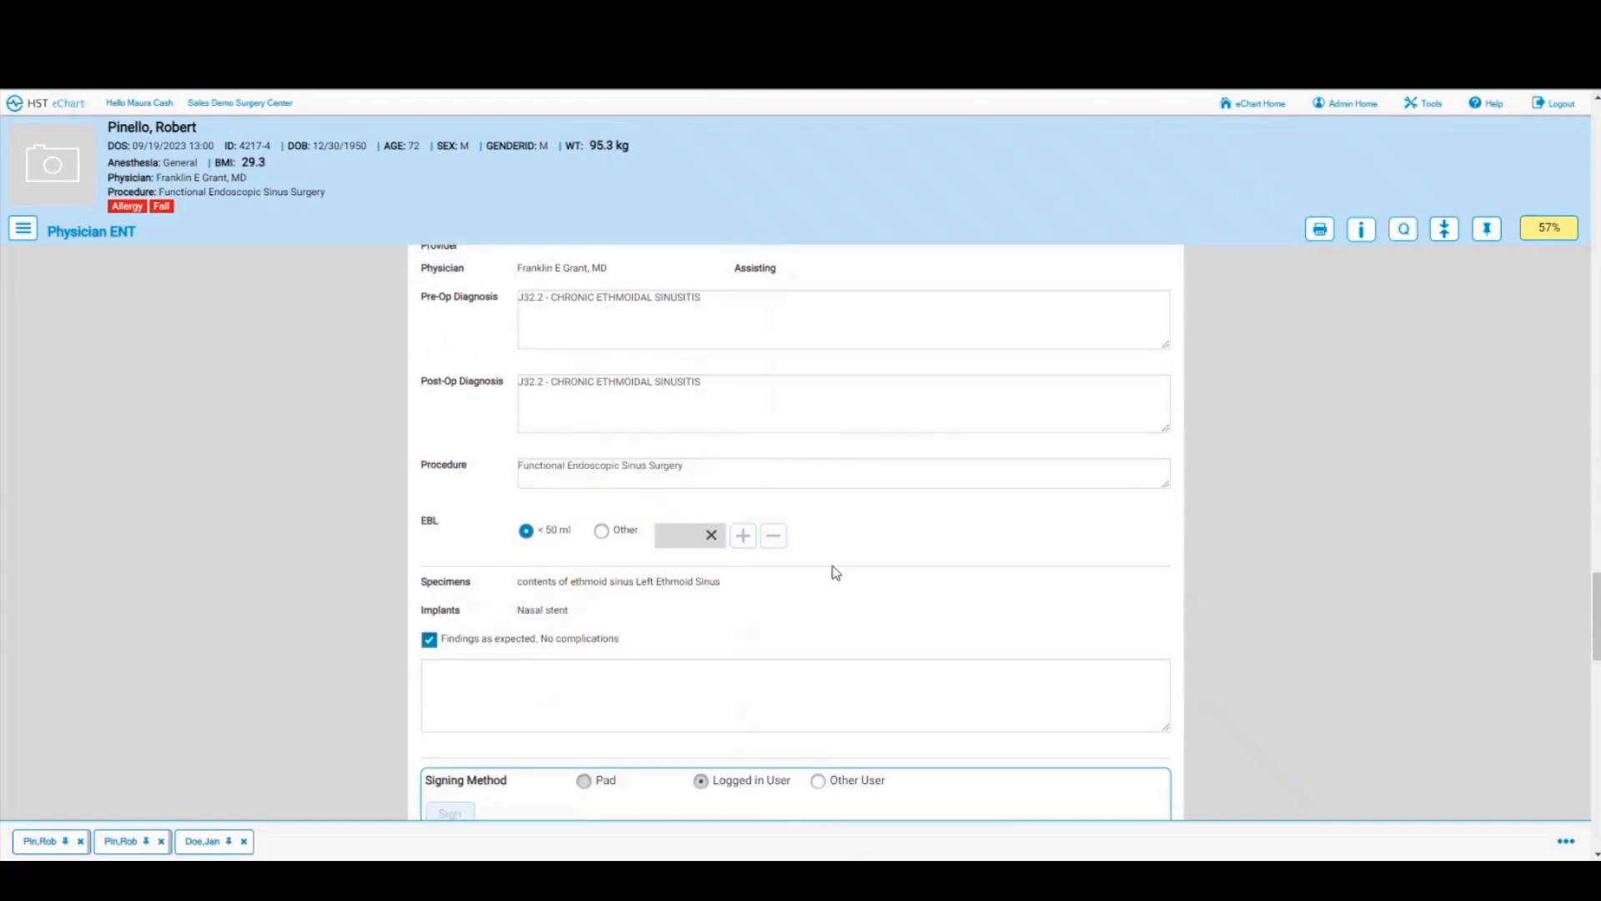
{"action": "scroll", "coordinate": [901, 574], "scroll_direction": "down", "scroll_amount": 1}
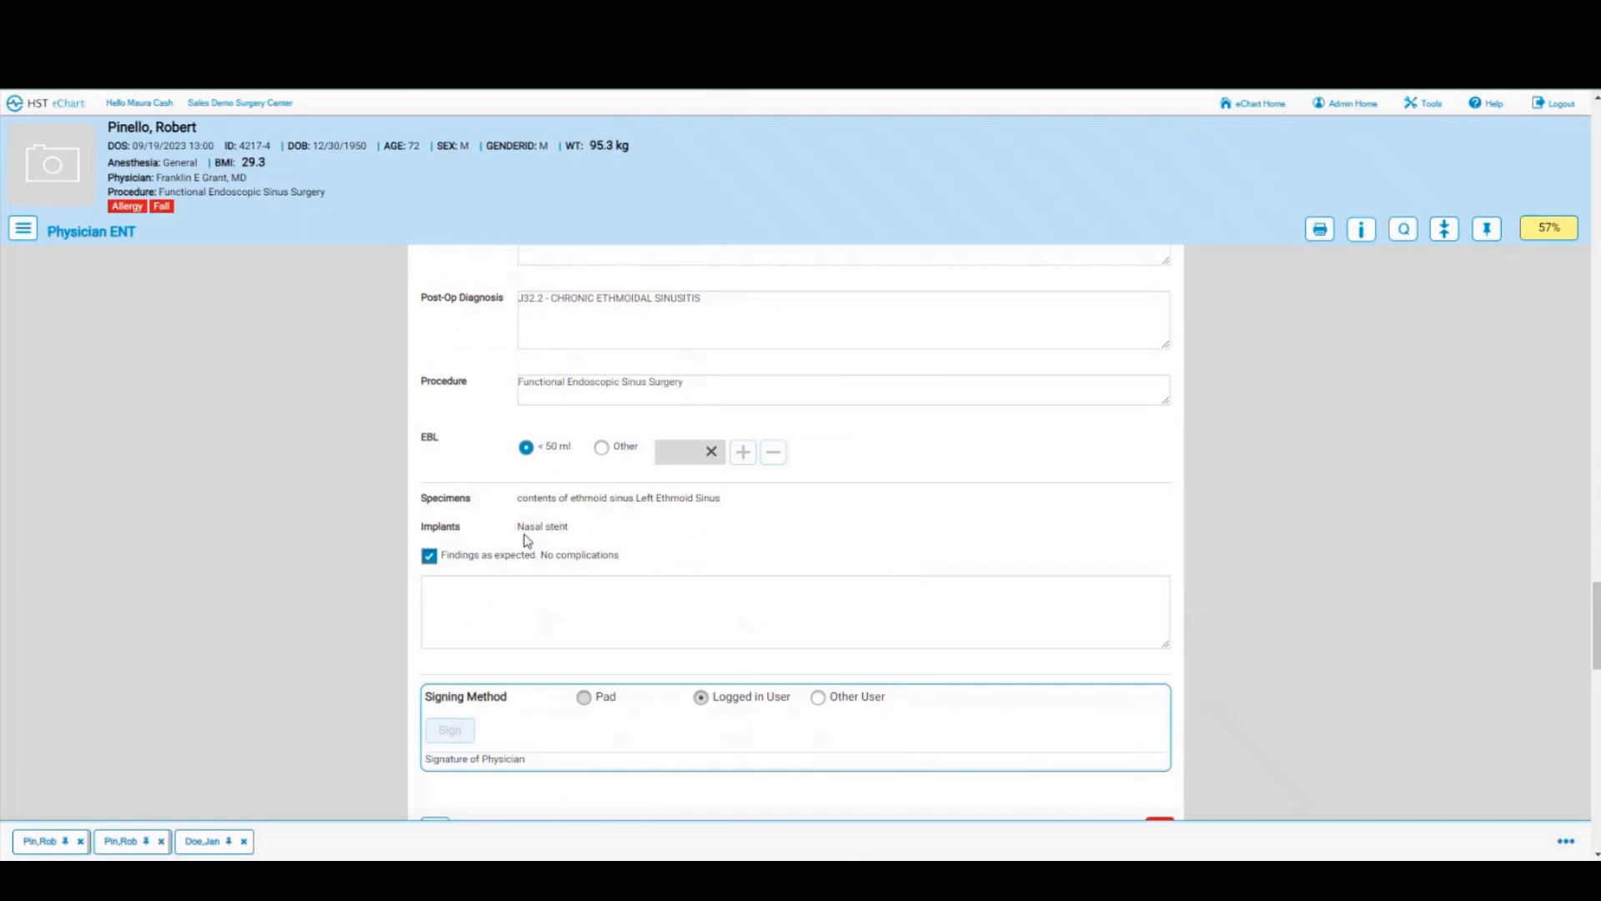
{"action": "scroll", "coordinate": [726, 534], "scroll_direction": "down", "scroll_amount": 1}
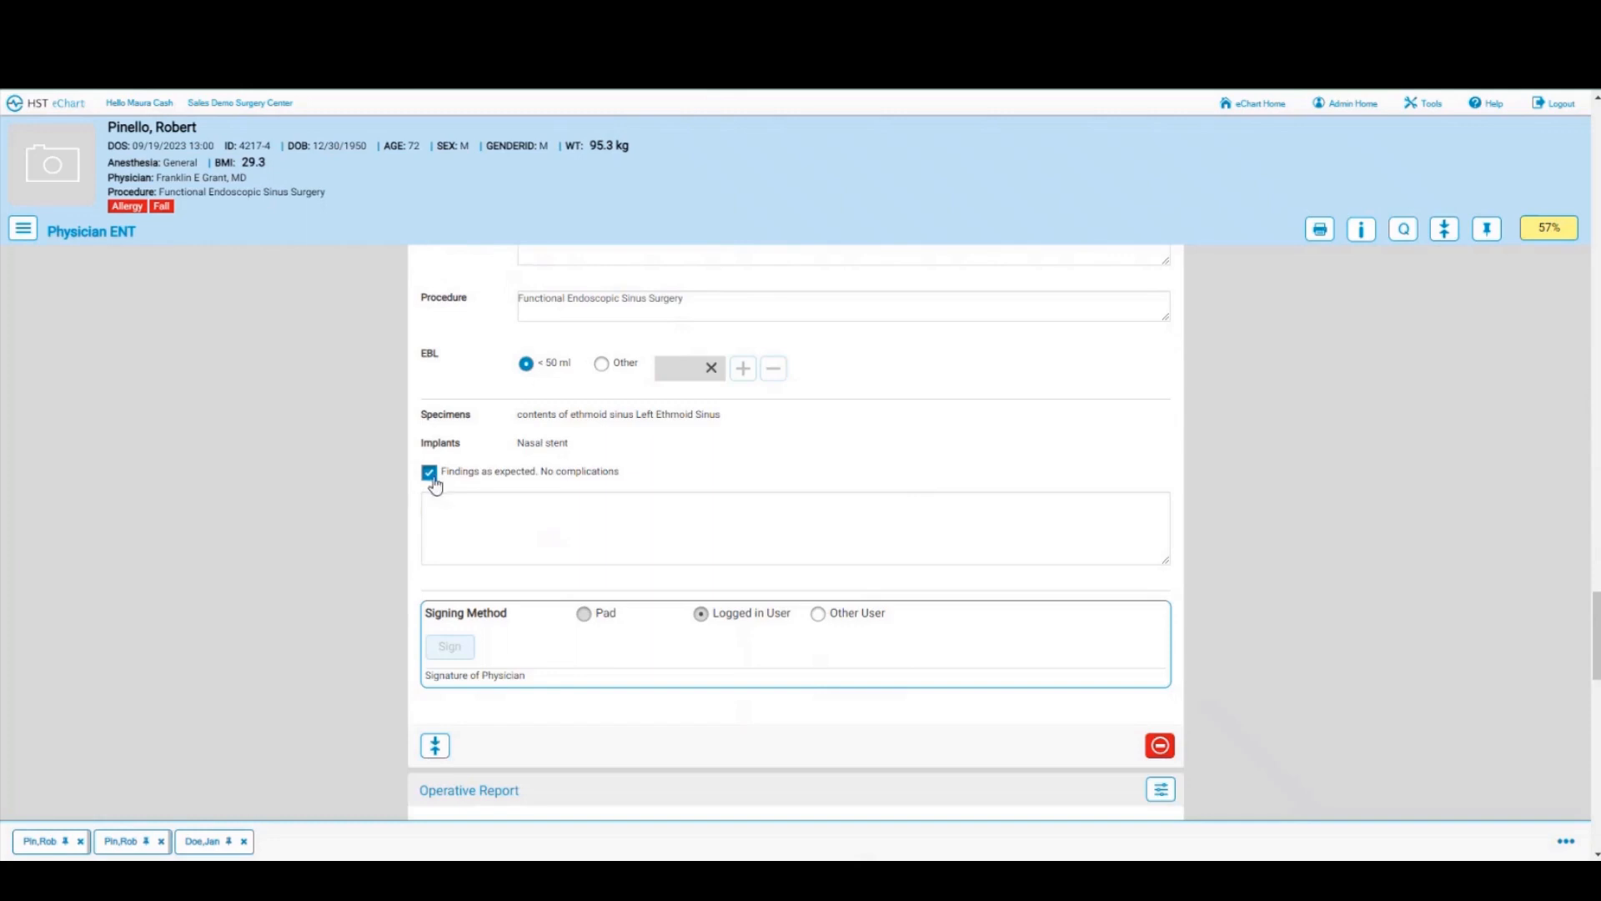
{"action": "left_click", "coordinate": [447, 511]}
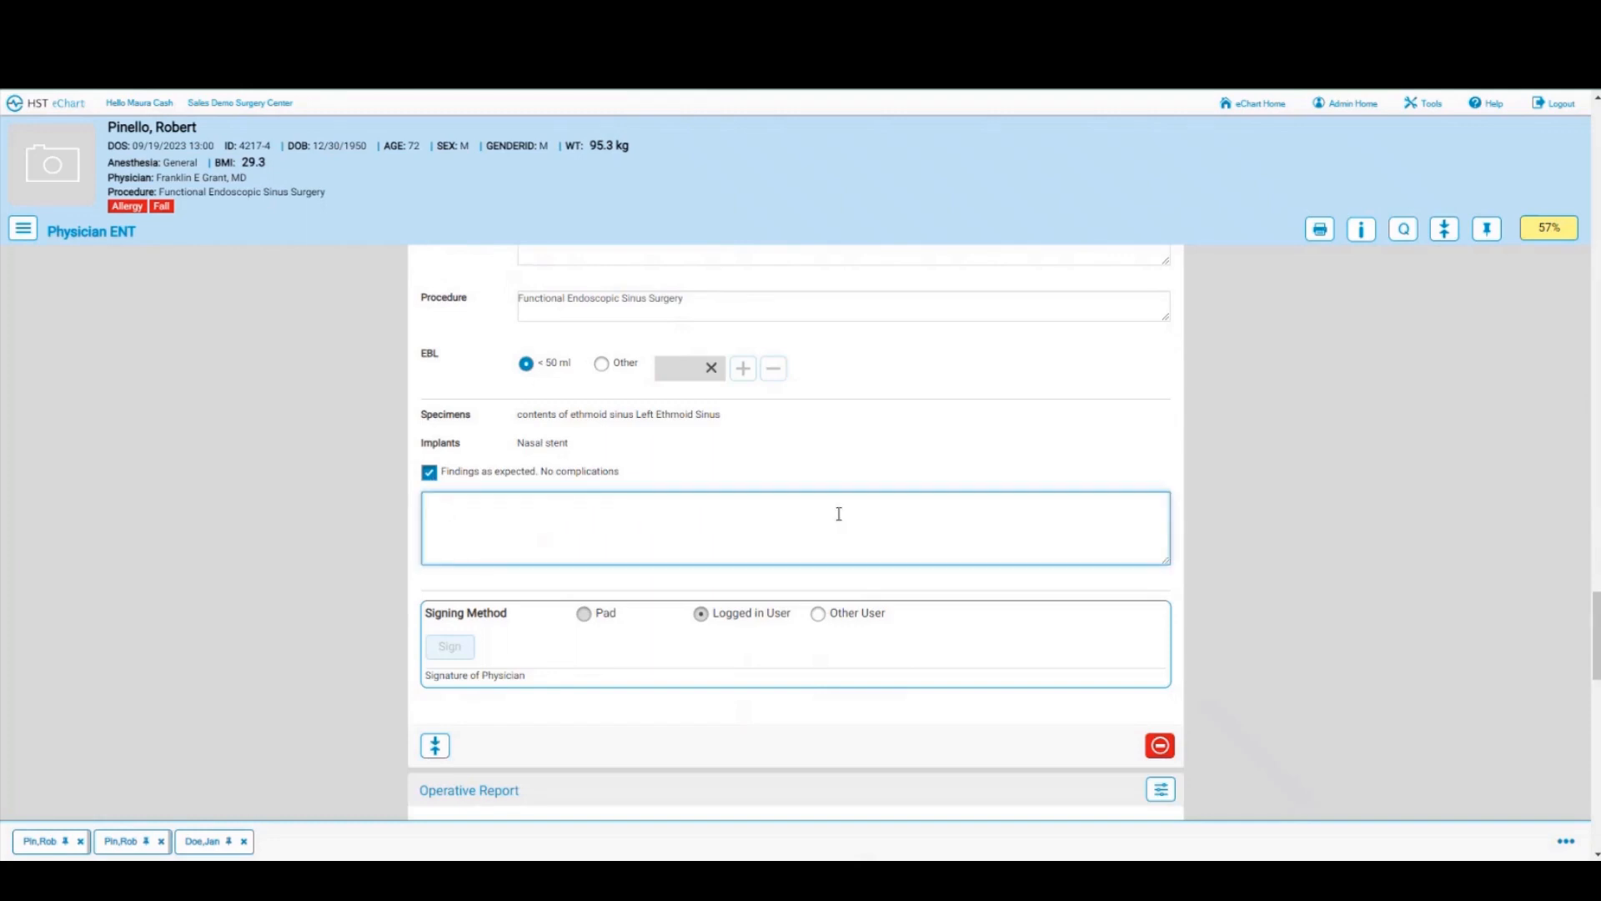
{"action": "left_click", "coordinate": [823, 464]}
{"action": "scroll", "coordinate": [824, 464], "scroll_direction": "down", "scroll_amount": 2}
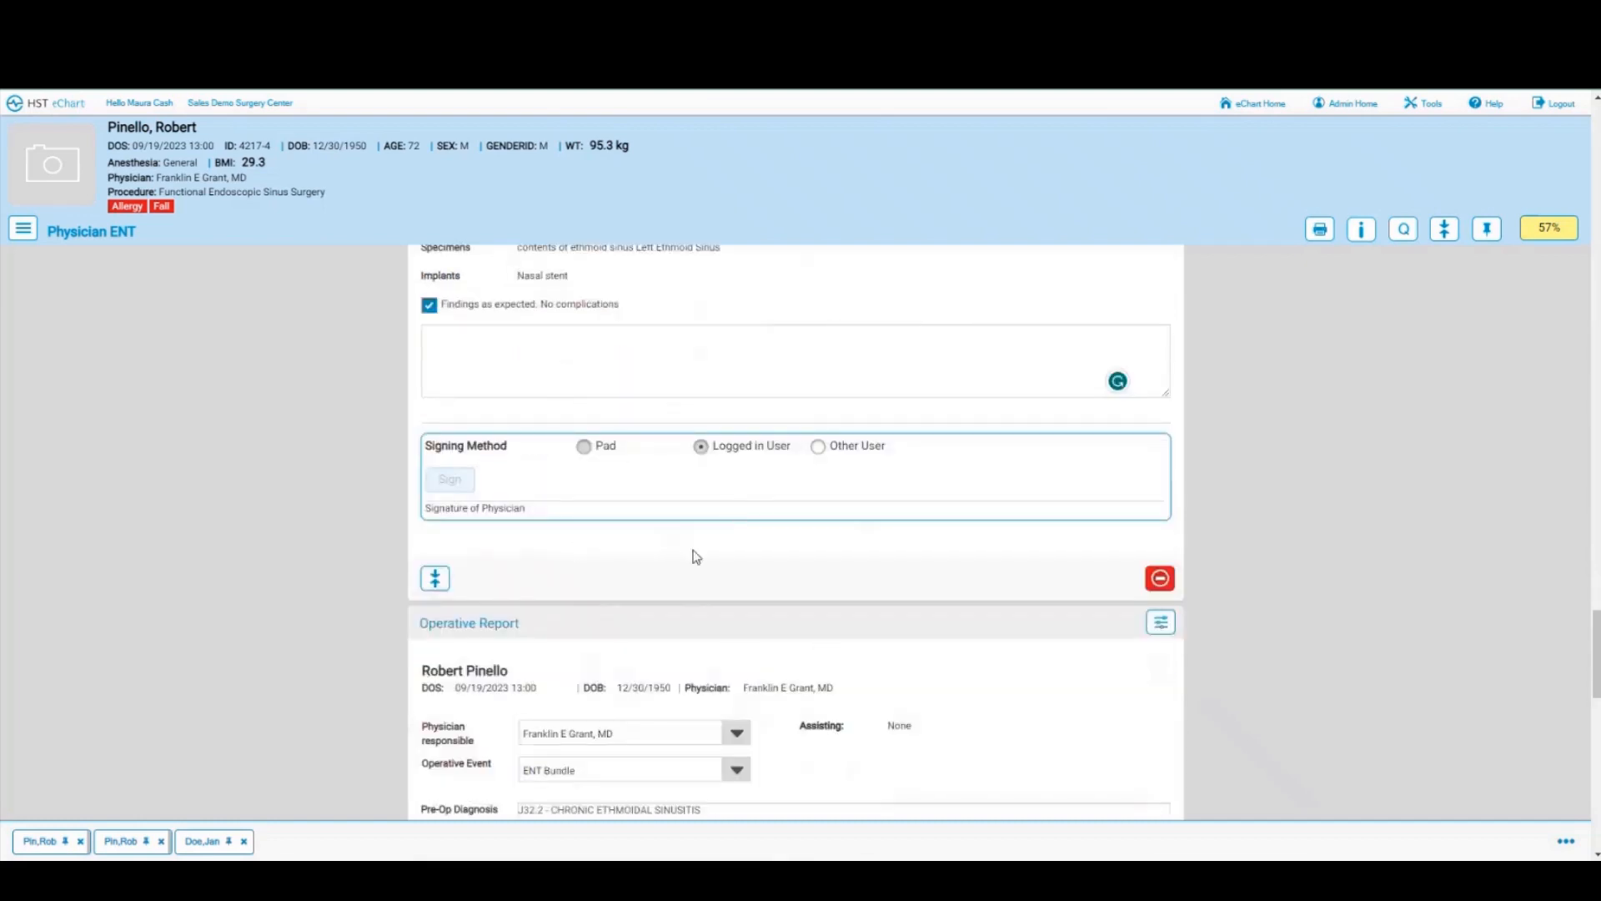
{"action": "scroll", "coordinate": [729, 511], "scroll_direction": "down", "scroll_amount": 2}
{"action": "scroll", "coordinate": [729, 511], "scroll_direction": "down", "scroll_amount": 2}
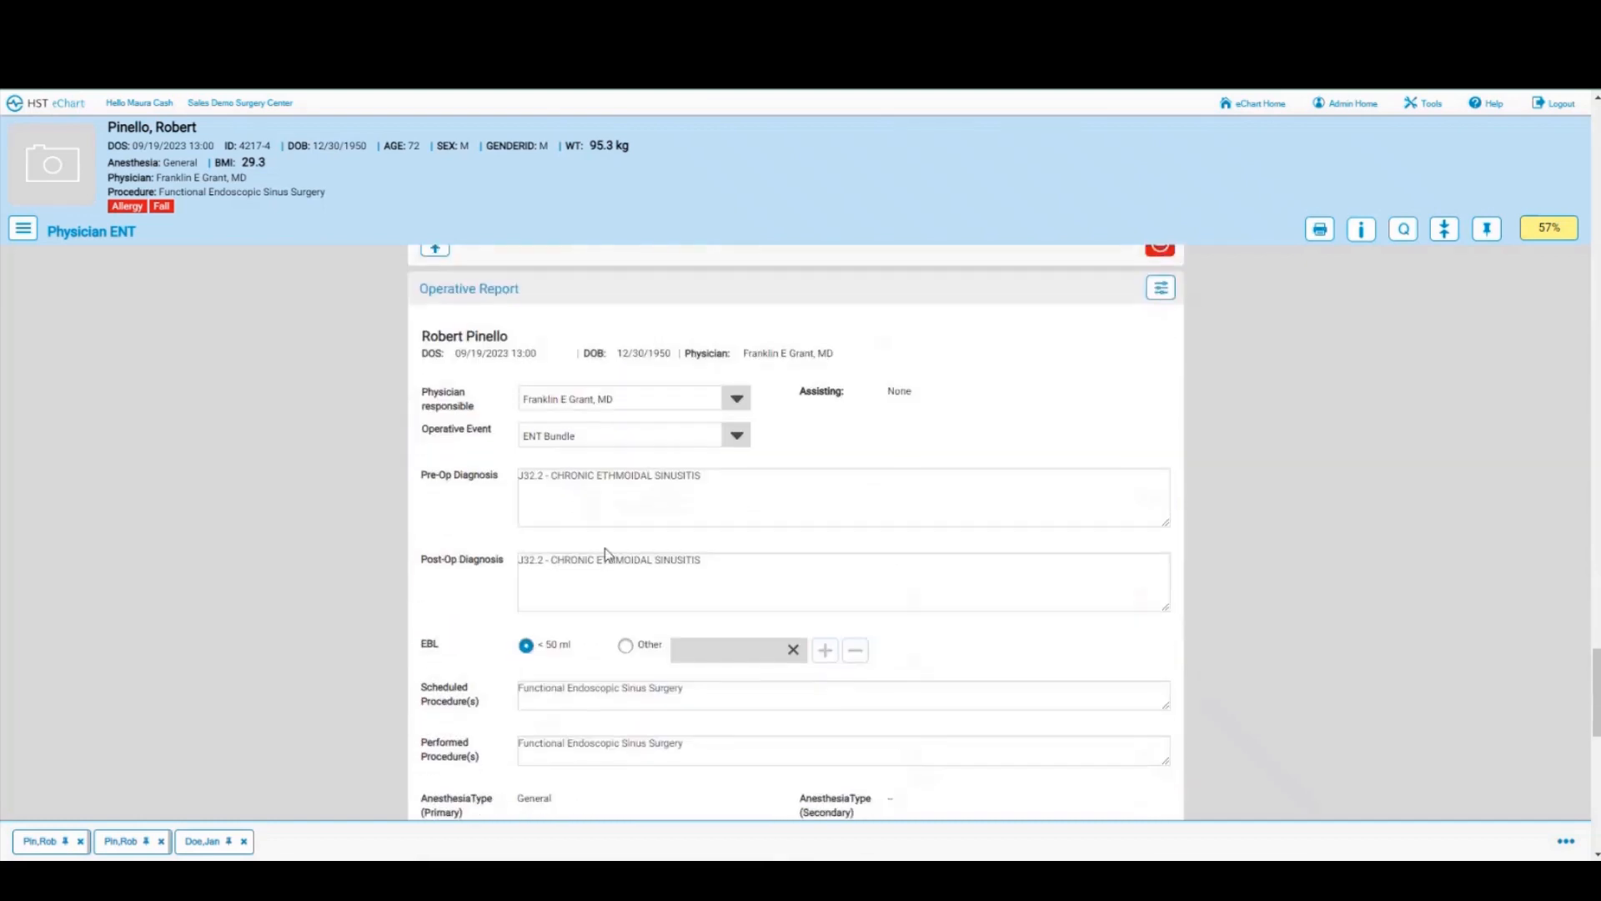
{"action": "scroll", "coordinate": [930, 510], "scroll_direction": "down", "scroll_amount": 3}
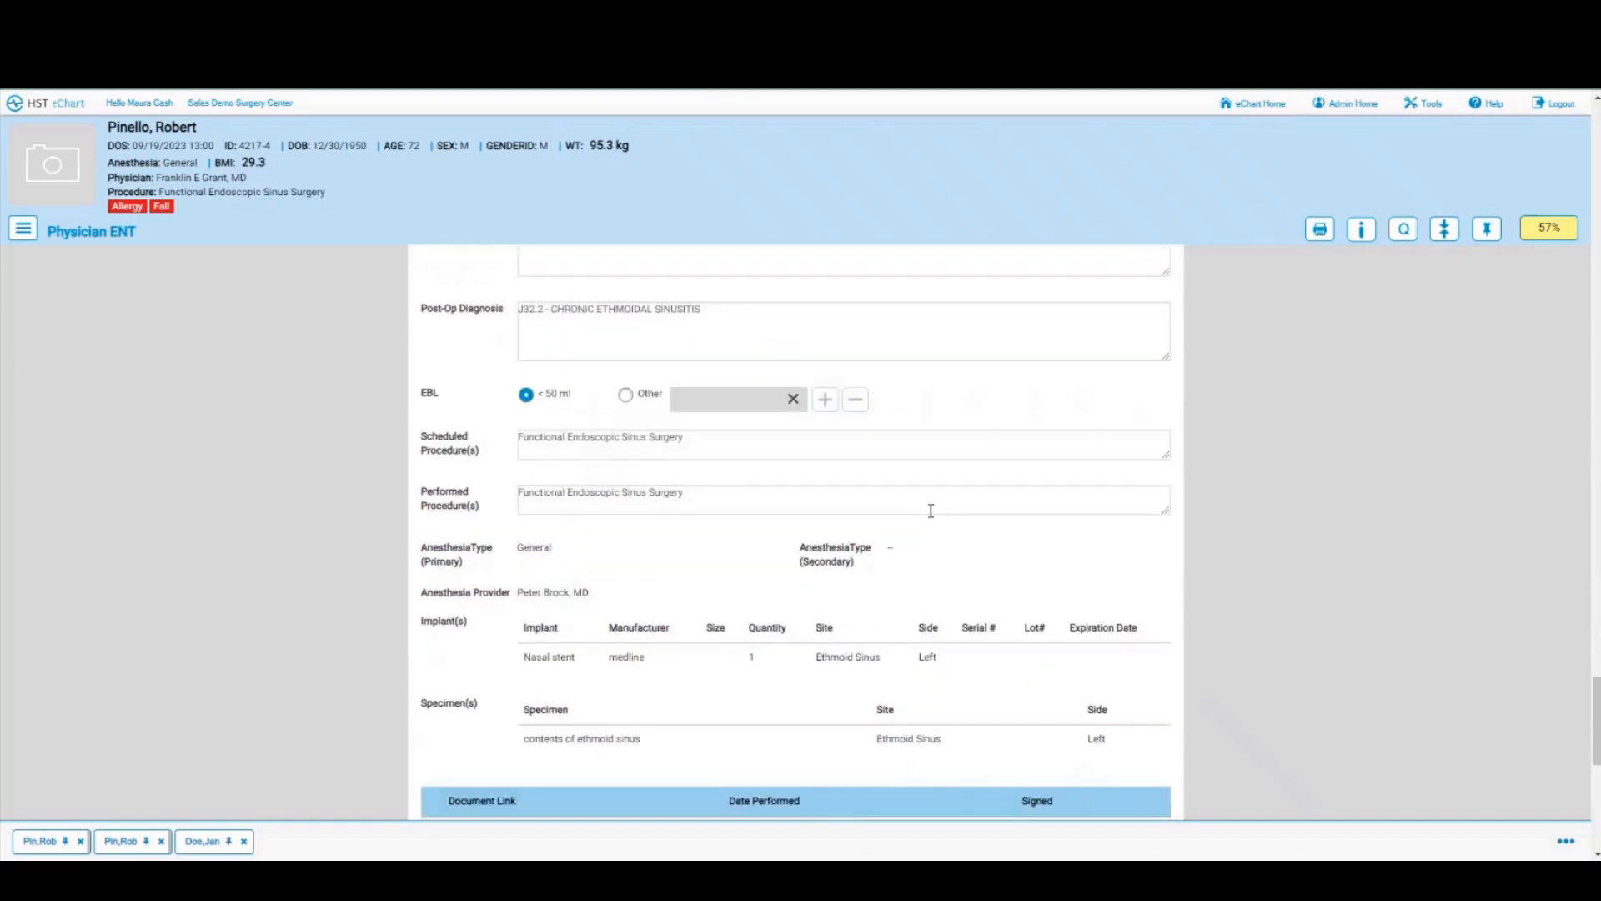
{"action": "scroll", "coordinate": [930, 510], "scroll_direction": "up", "scroll_amount": 2}
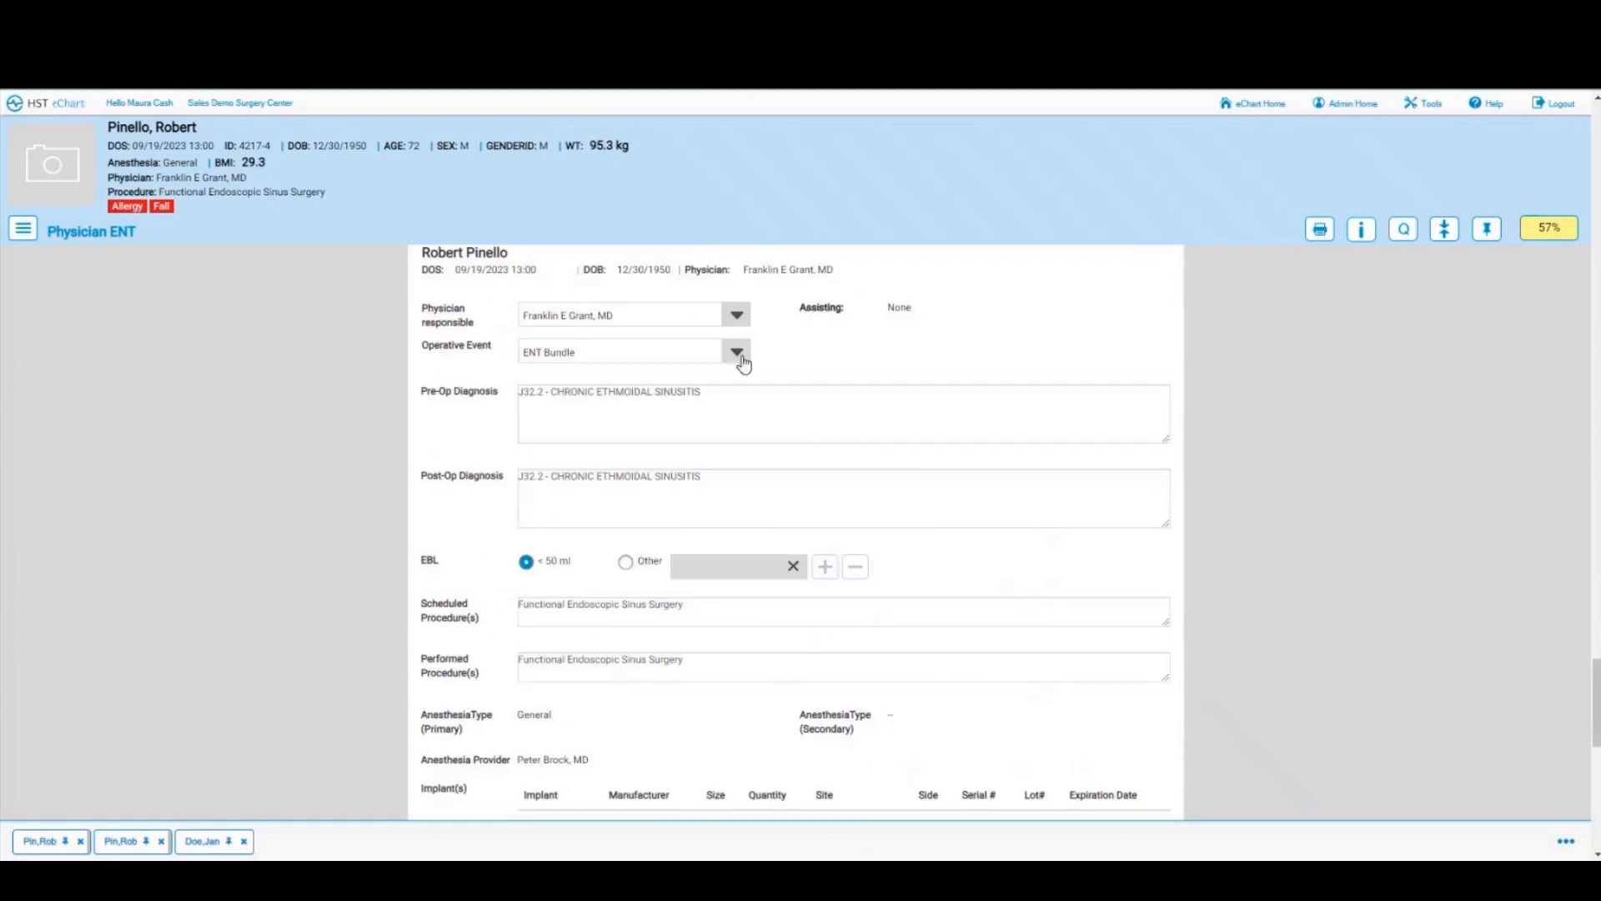
{"action": "scroll", "coordinate": [744, 653], "scroll_direction": "down", "scroll_amount": 2}
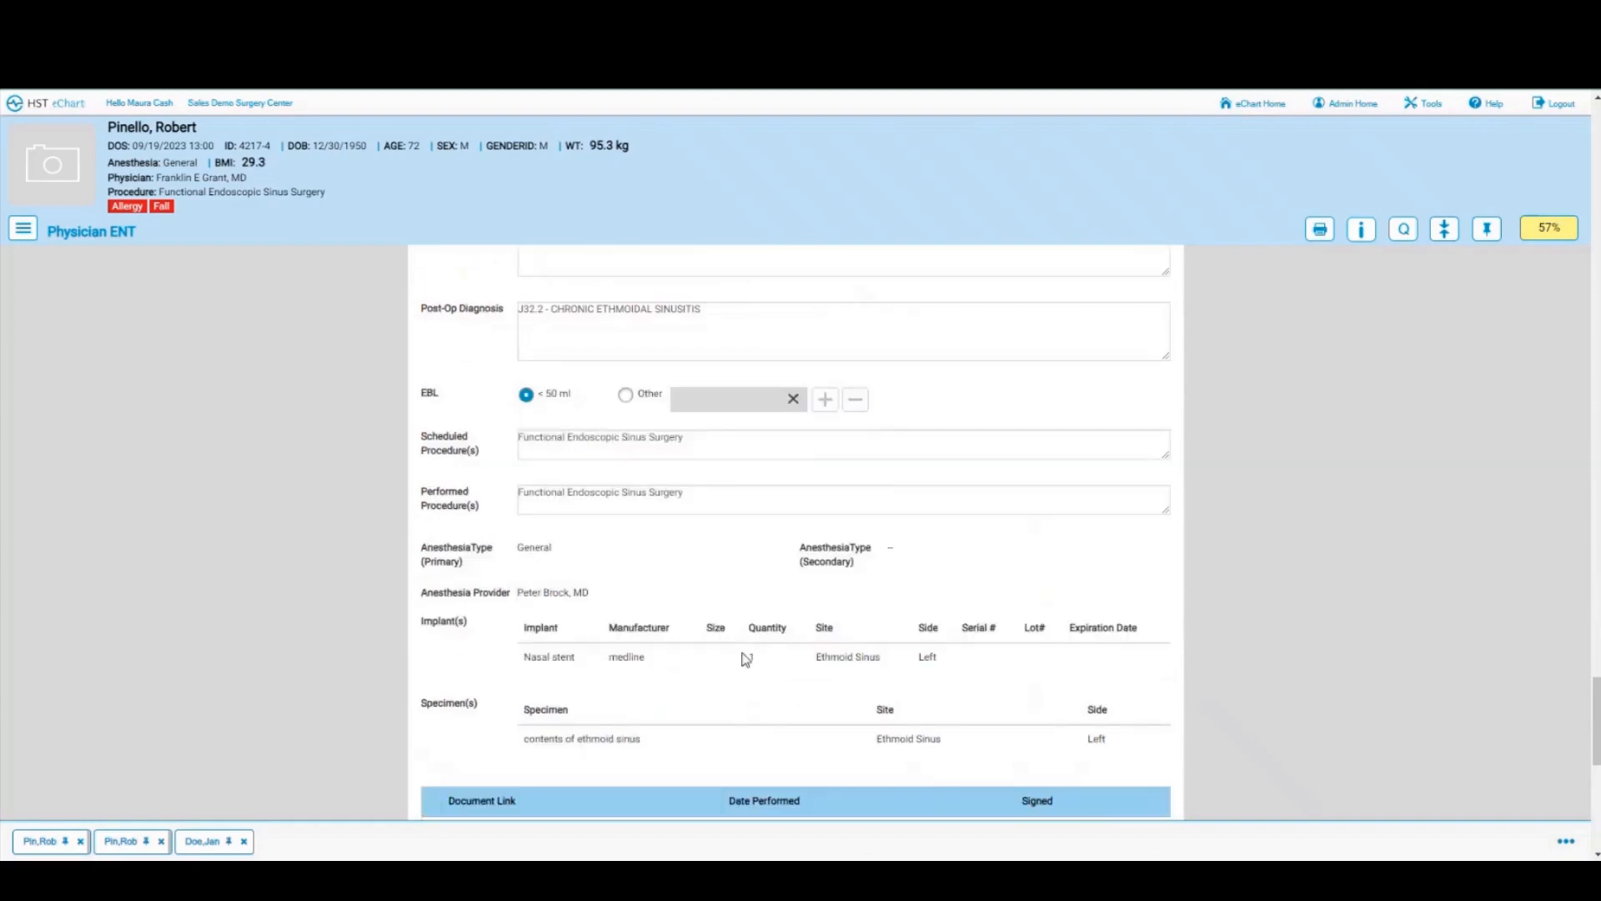
{"action": "scroll", "coordinate": [744, 655], "scroll_direction": "down", "scroll_amount": 1}
{"action": "scroll", "coordinate": [638, 571], "scroll_direction": "down", "scroll_amount": 1}
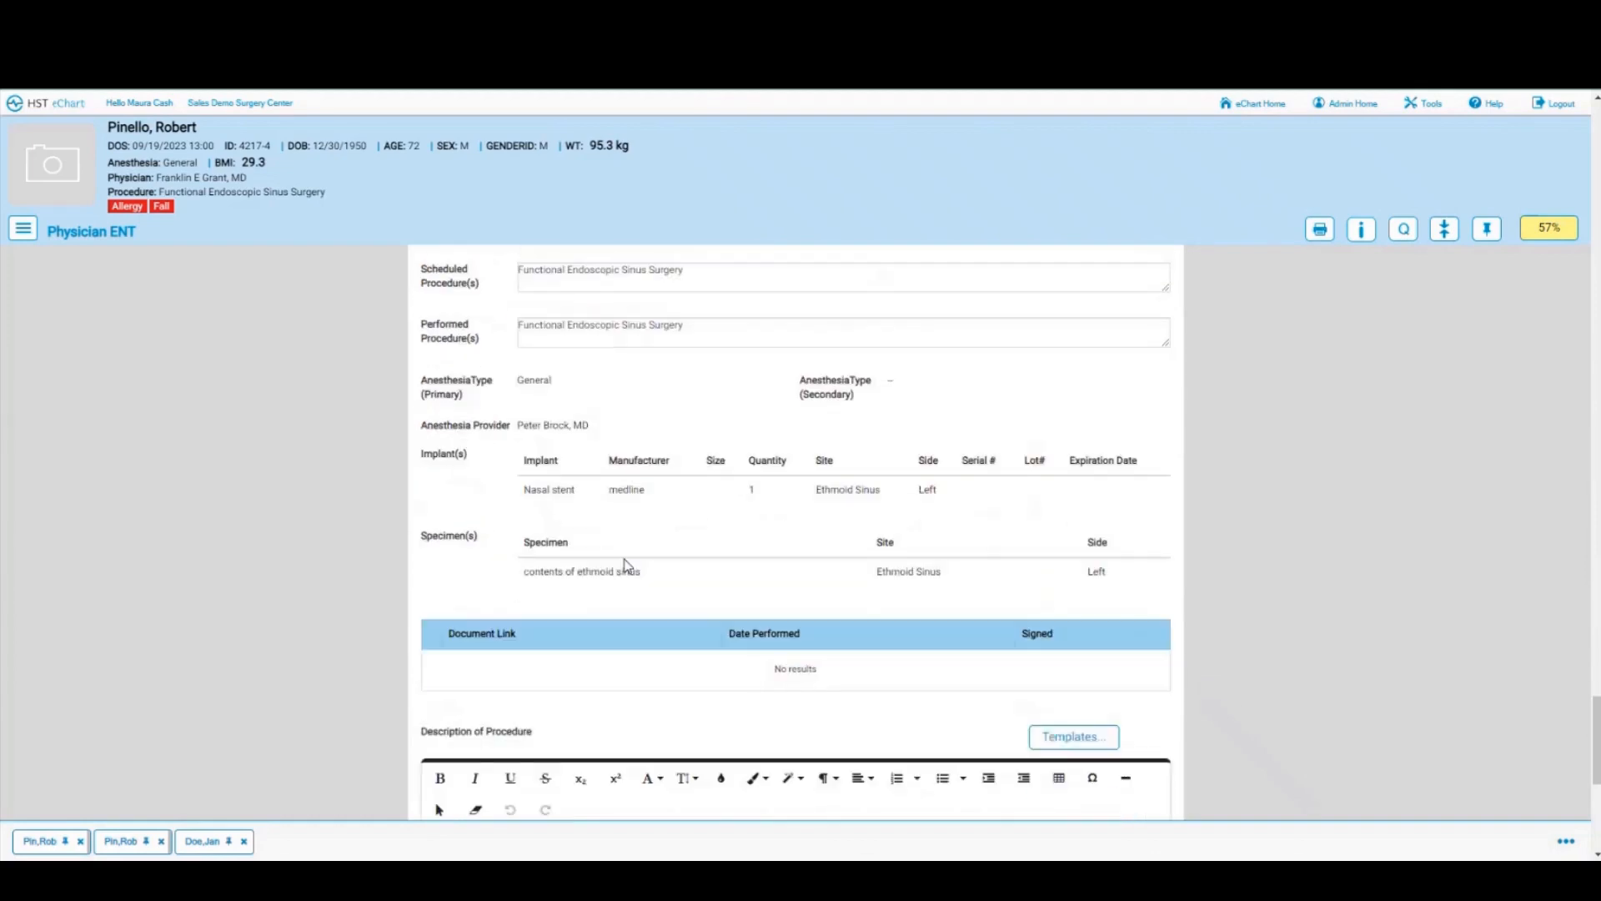
{"action": "scroll", "coordinate": [625, 554], "scroll_direction": "down", "scroll_amount": 2}
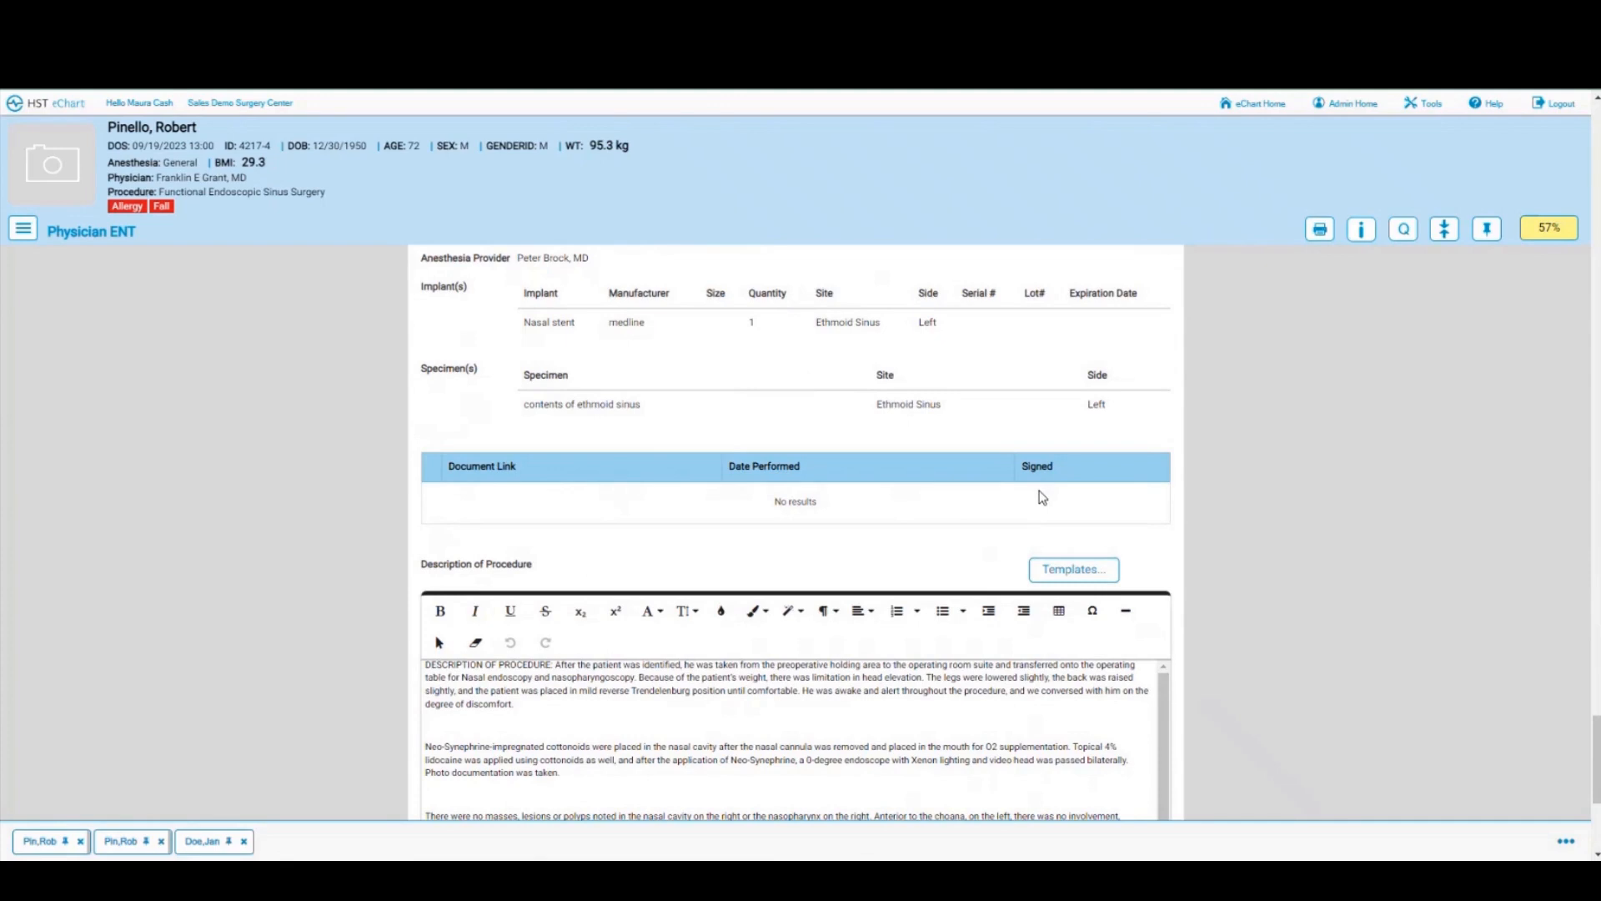
{"action": "scroll", "coordinate": [793, 500], "scroll_direction": "down", "scroll_amount": 2}
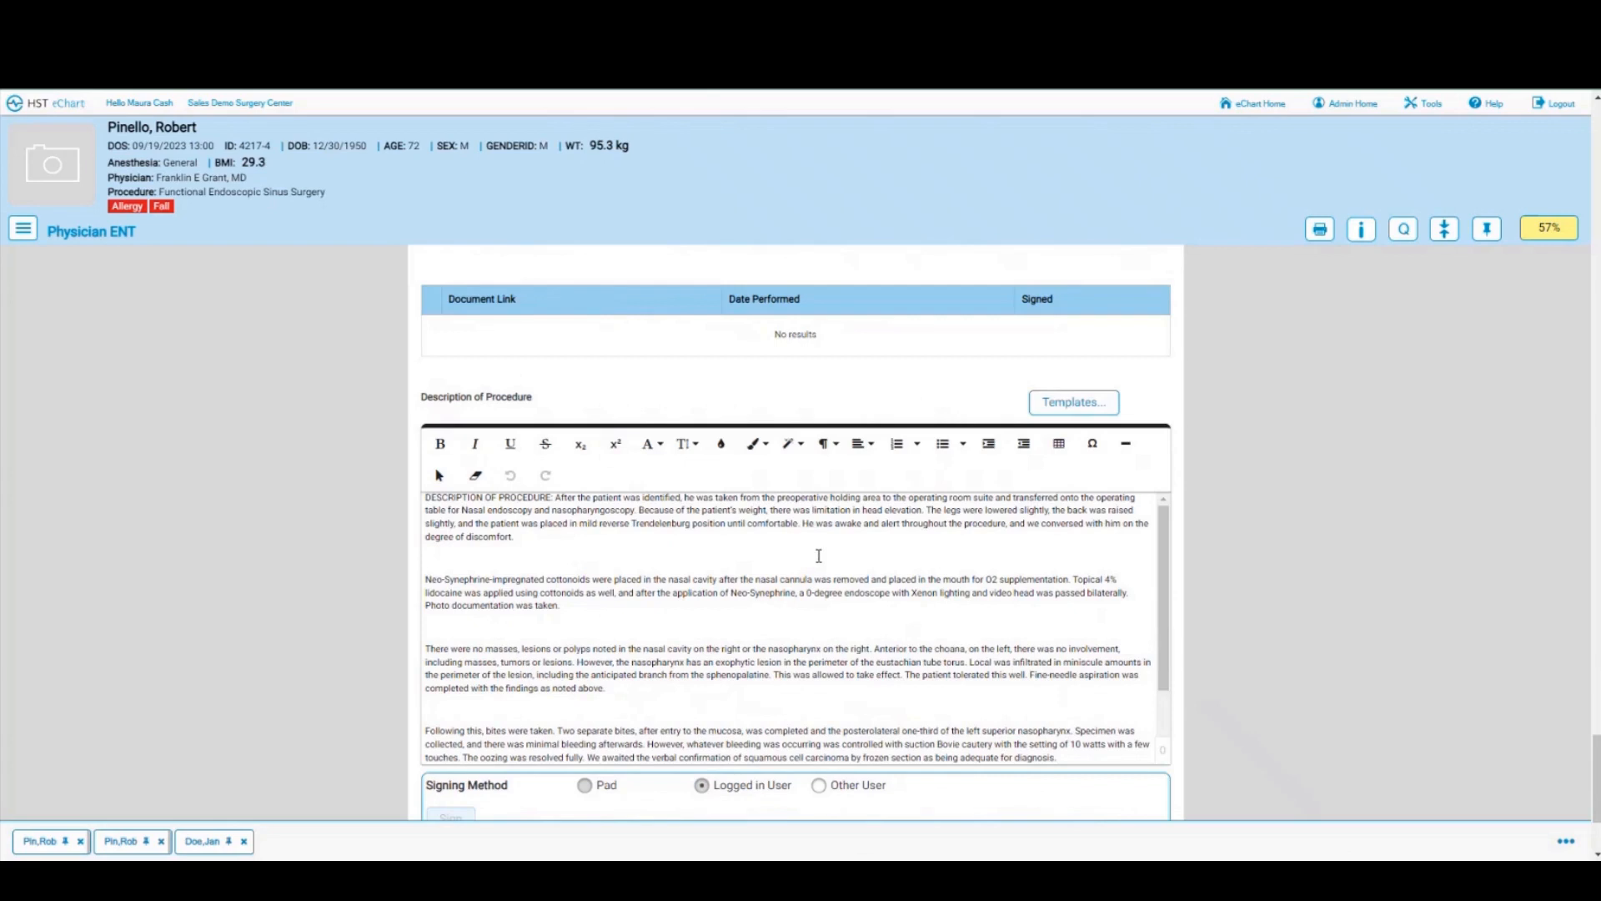
{"action": "scroll", "coordinate": [611, 540], "scroll_direction": "up", "scroll_amount": 2}
{"action": "scroll", "coordinate": [629, 680], "scroll_direction": "down", "scroll_amount": 2}
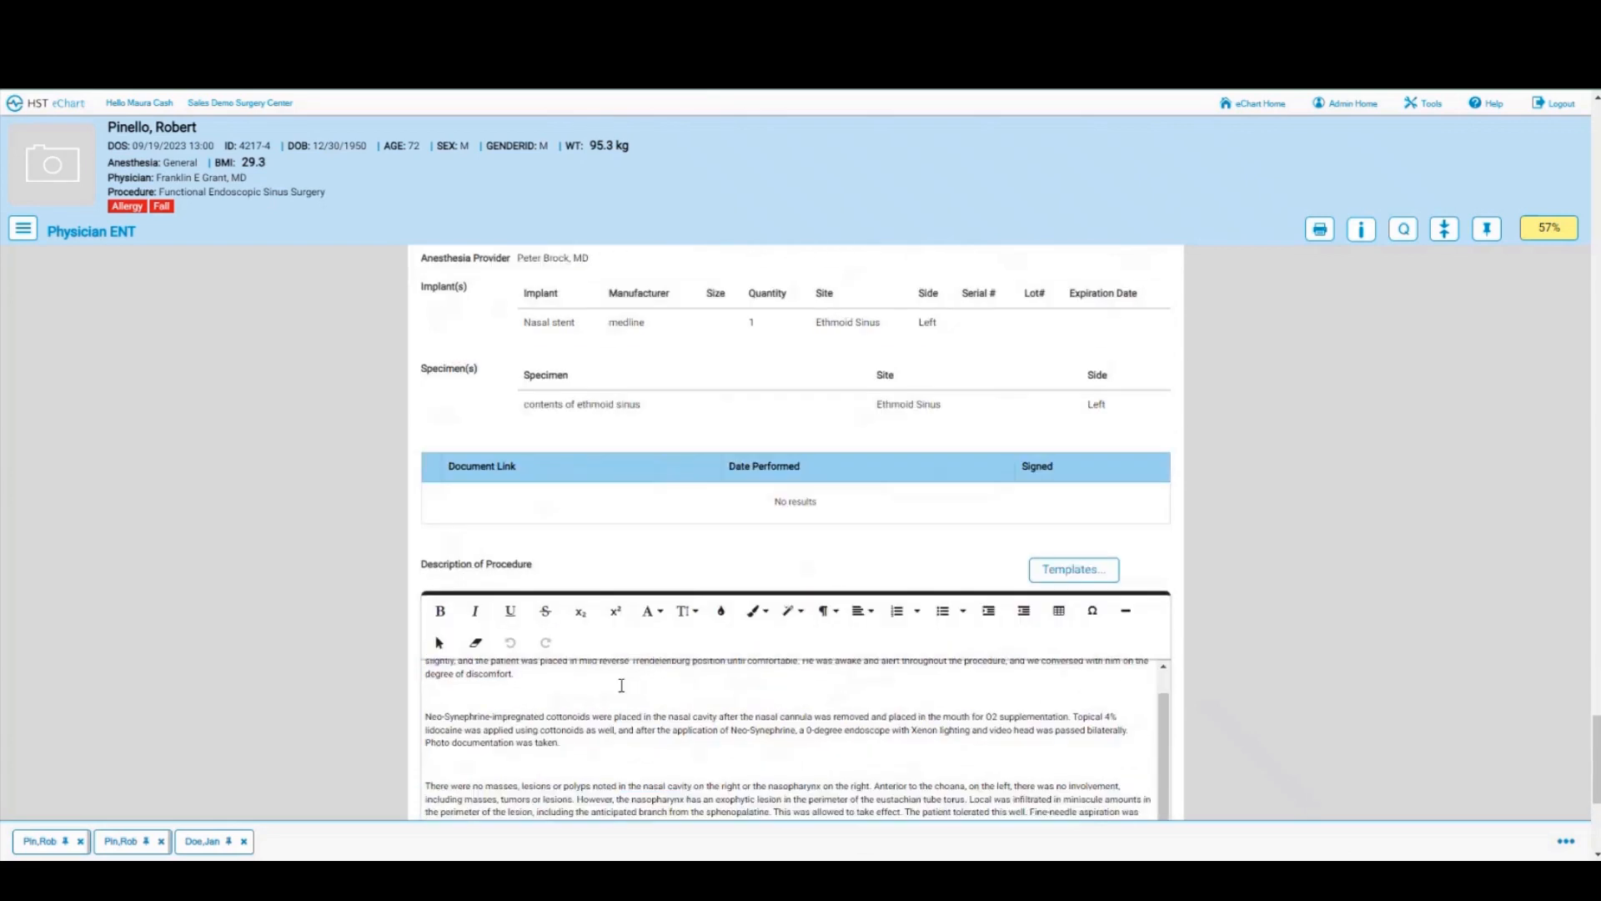
{"action": "scroll", "coordinate": [1214, 708], "scroll_direction": "down", "scroll_amount": 3}
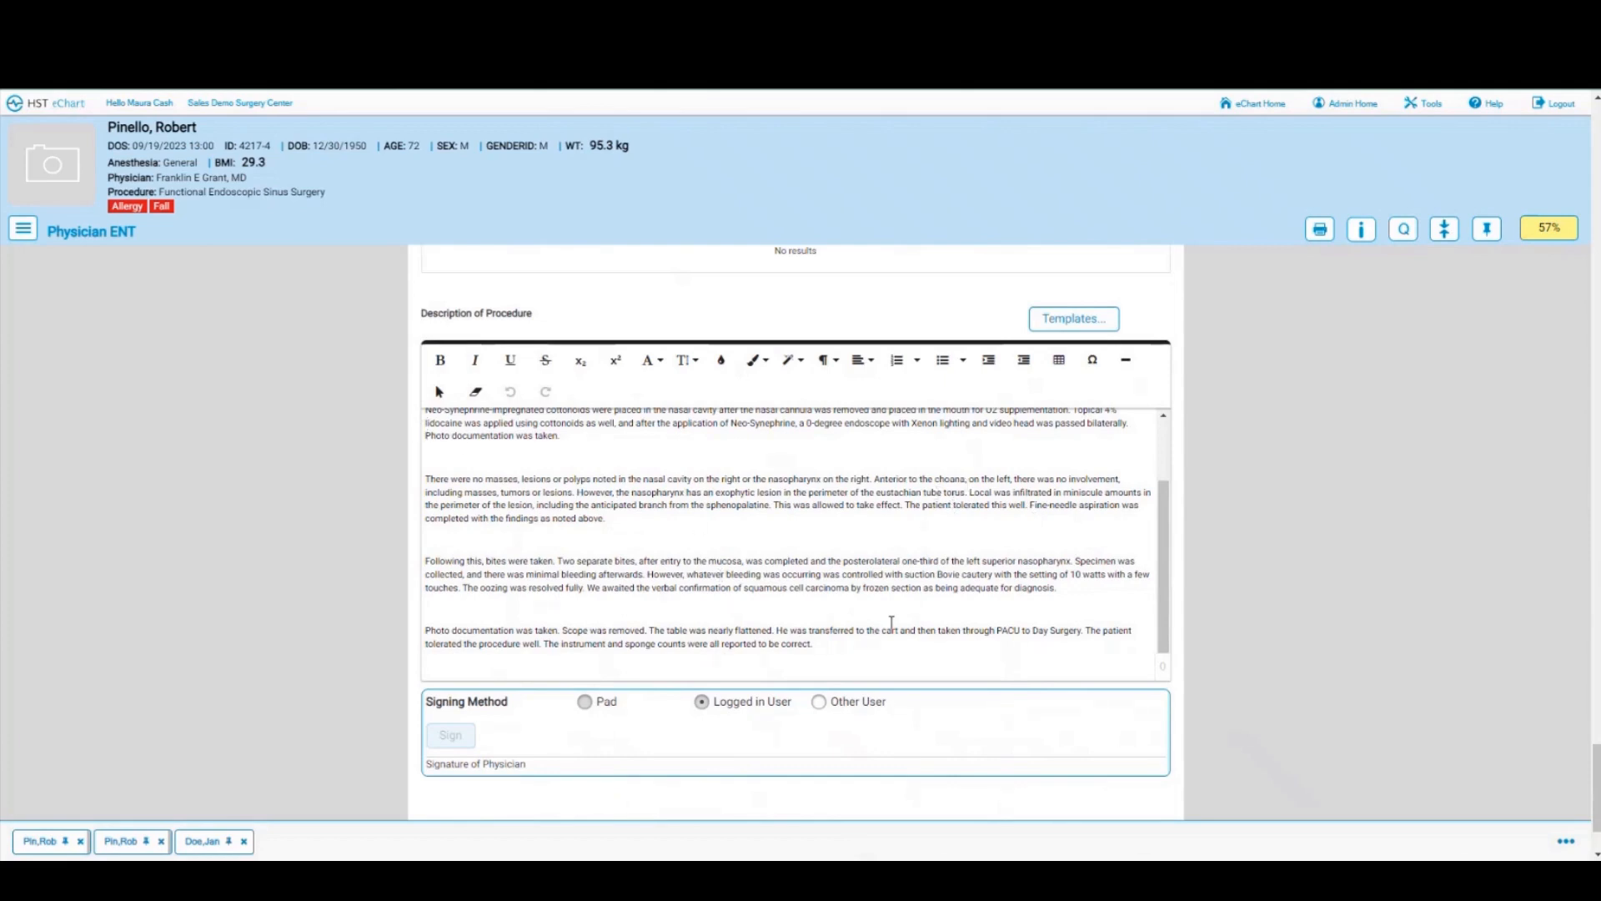
{"action": "scroll", "coordinate": [733, 646], "scroll_direction": "down", "scroll_amount": 2}
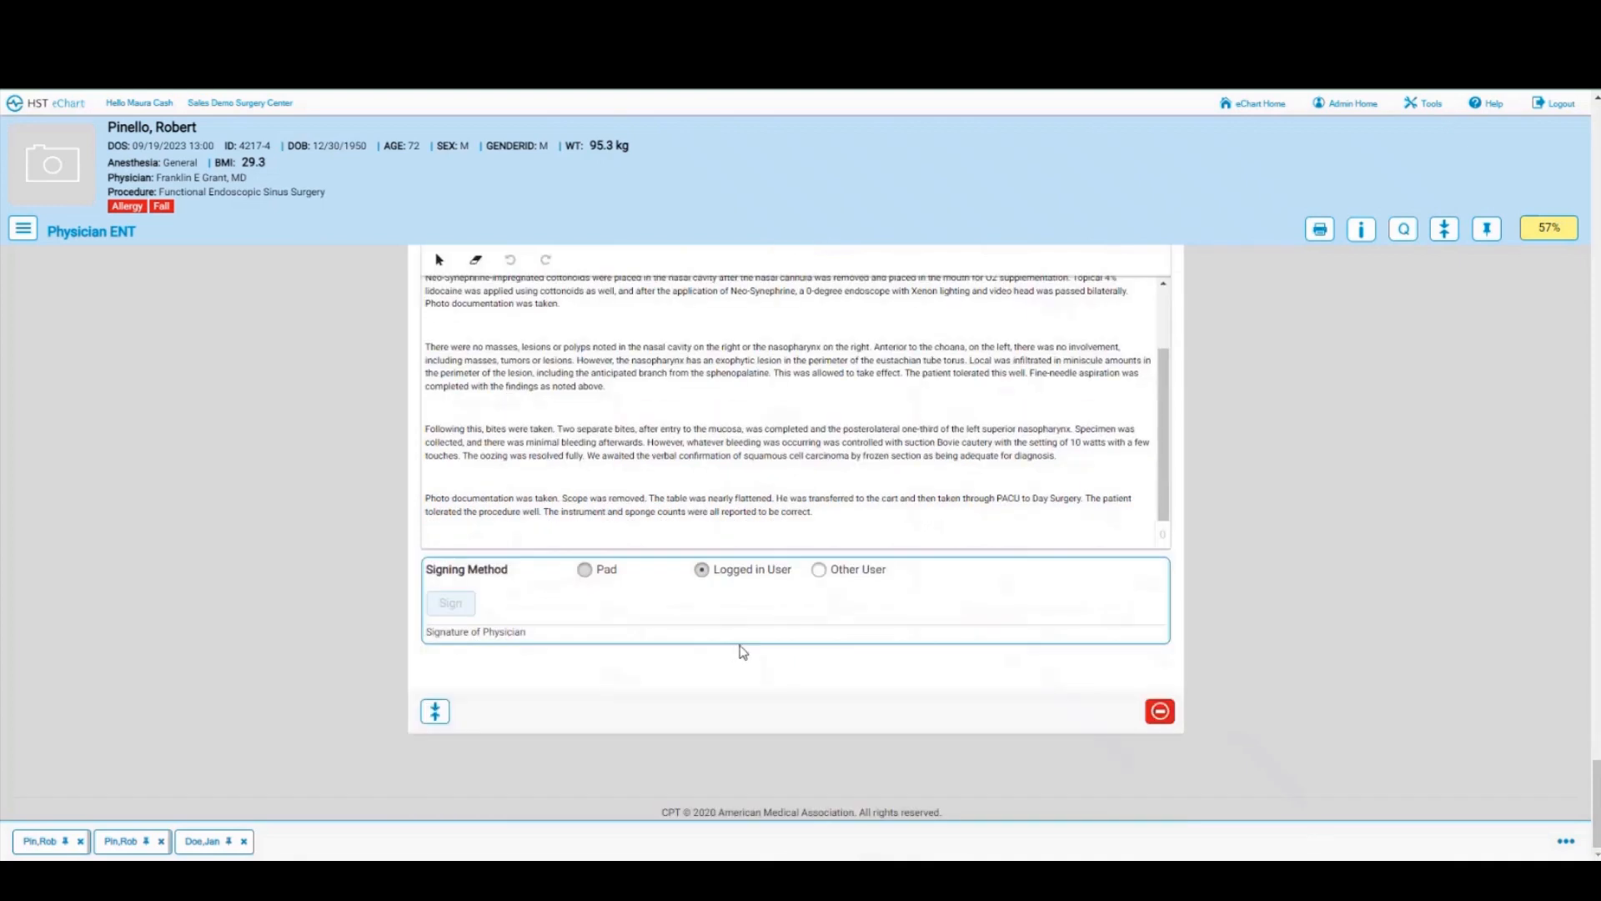
{"action": "scroll", "coordinate": [857, 601], "scroll_direction": "up", "scroll_amount": 4}
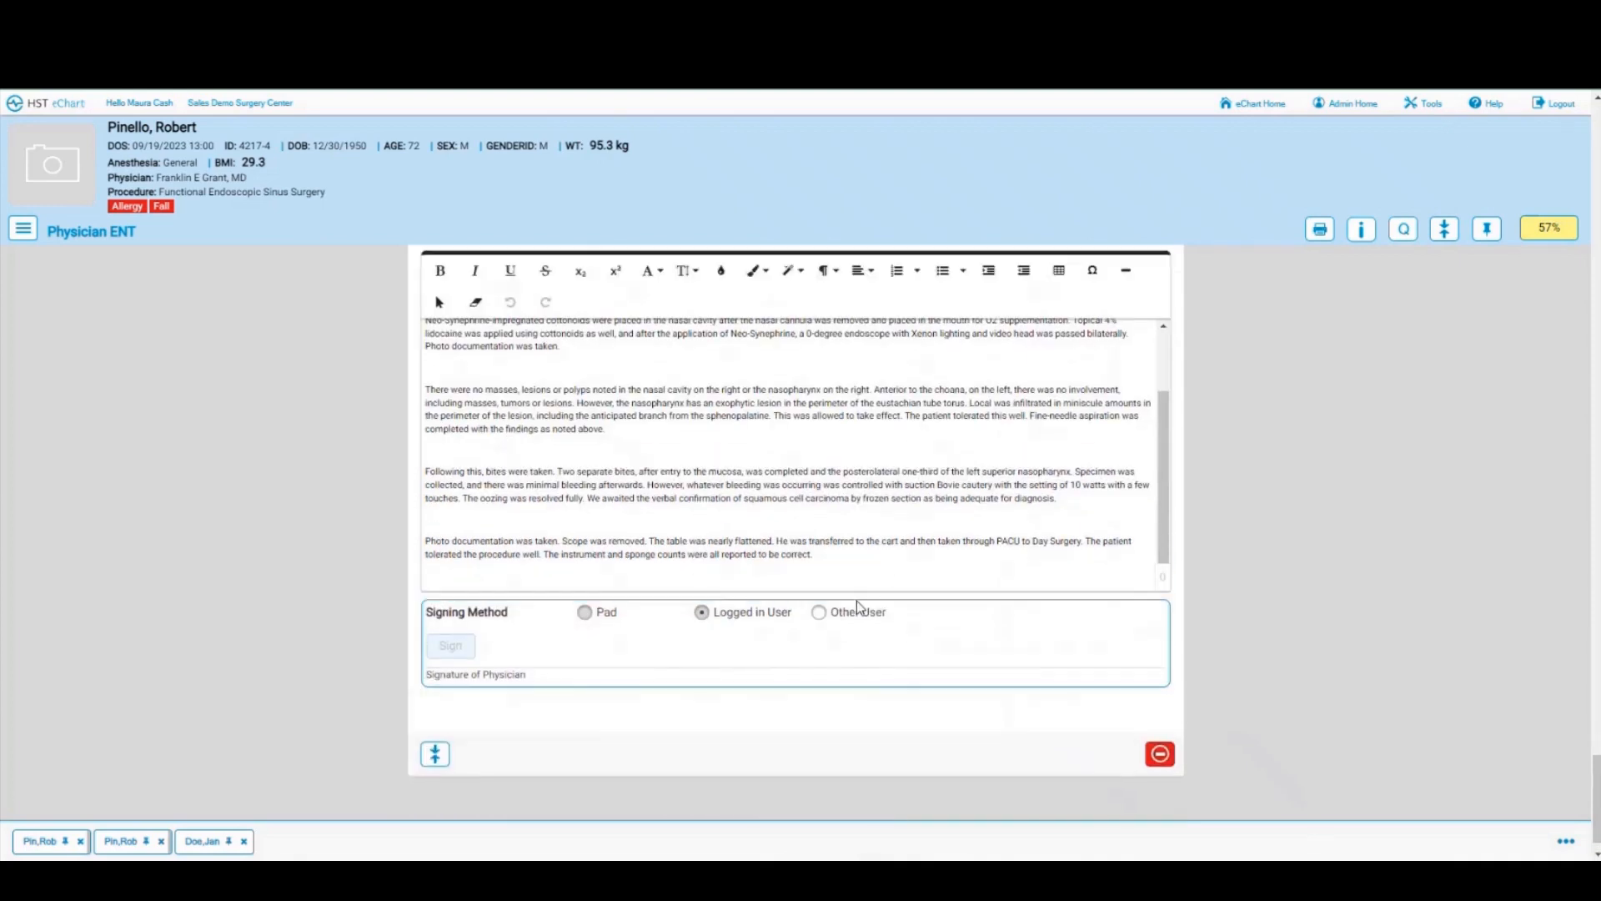
{"action": "scroll", "coordinate": [864, 602], "scroll_direction": "up", "scroll_amount": 2}
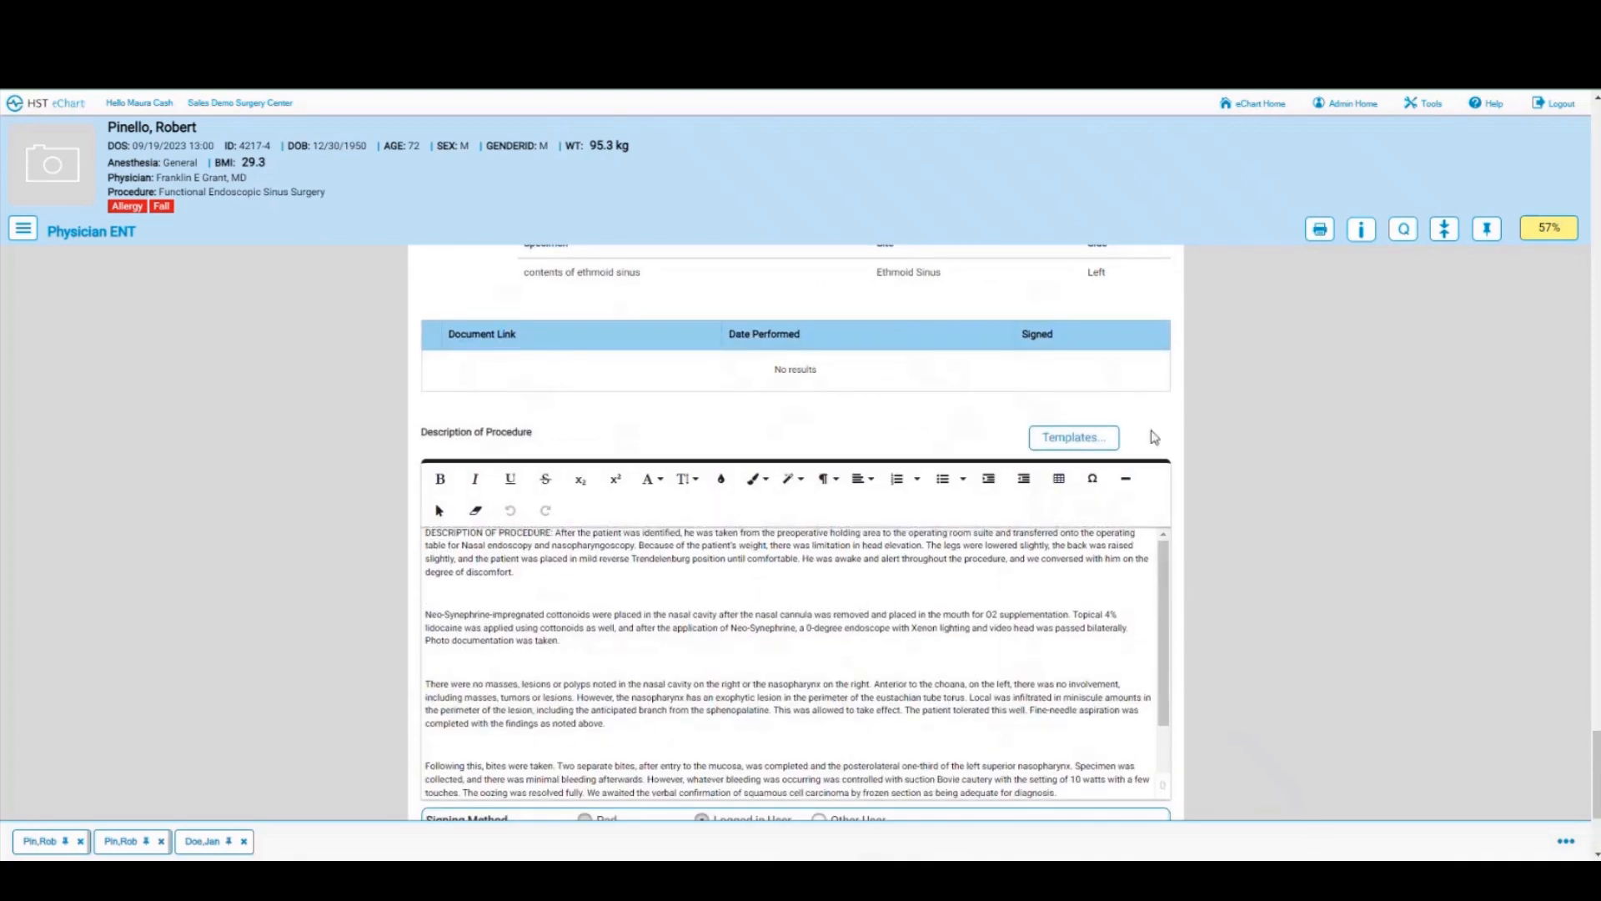
{"action": "scroll", "coordinate": [1156, 433], "scroll_direction": "up", "scroll_amount": 5}
{"action": "scroll", "coordinate": [1174, 413], "scroll_direction": "up", "scroll_amount": 6}
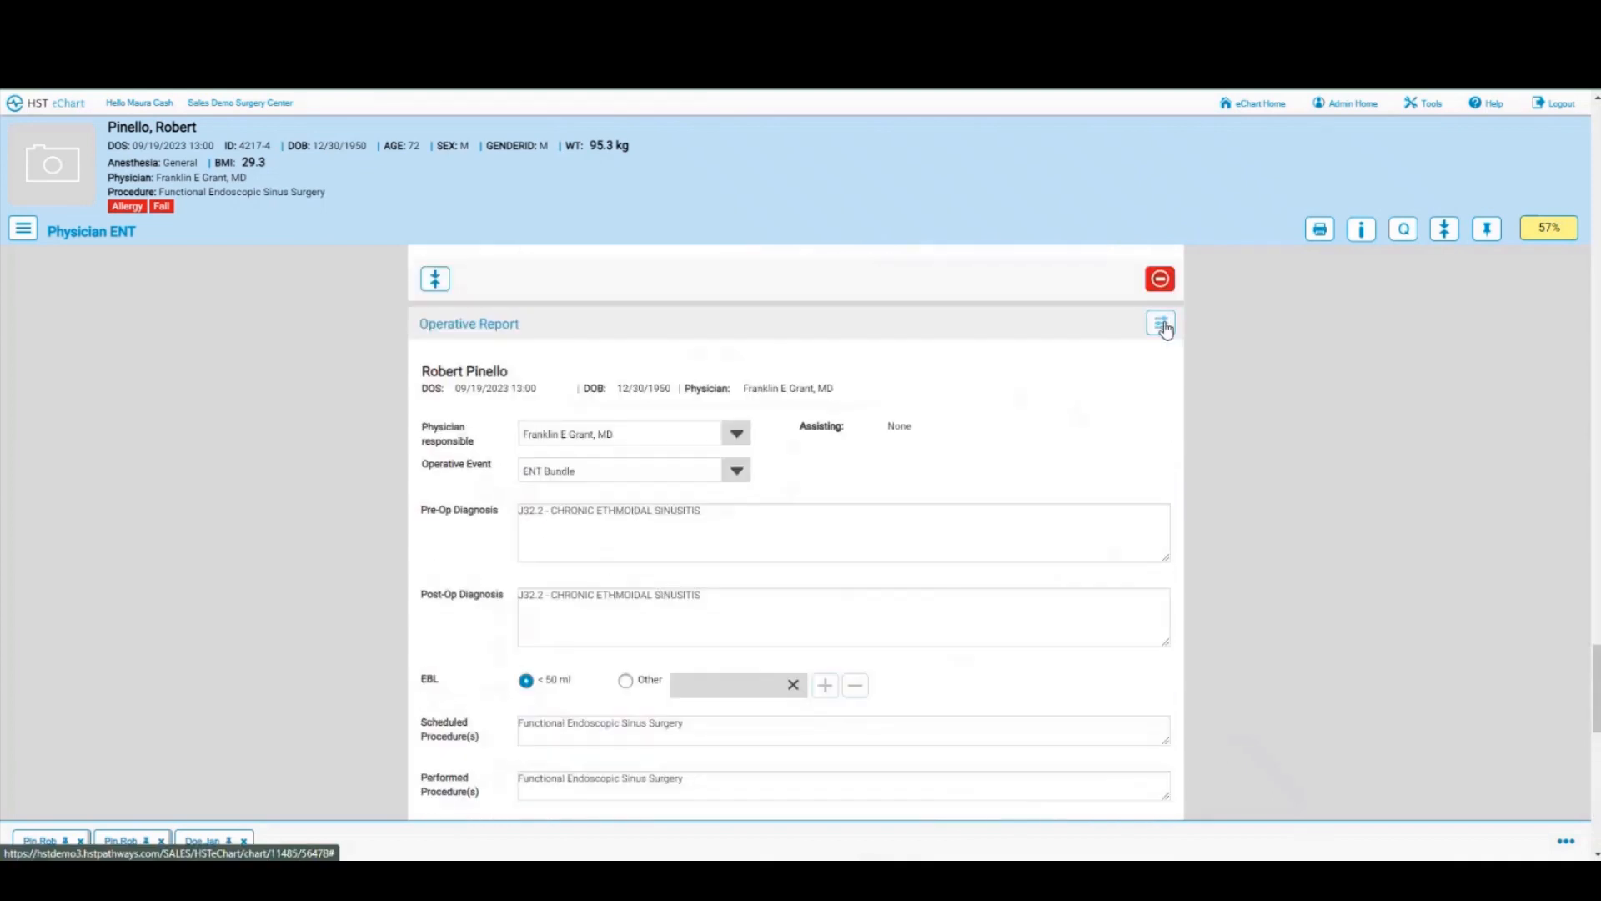
Step: Insert a Level of Consciousness bloc after the Operative Report, bringing the ENT chart to 50% complete
{"action": "left_click", "coordinate": [1162, 324]}
{"action": "left_click", "coordinate": [1093, 351]}
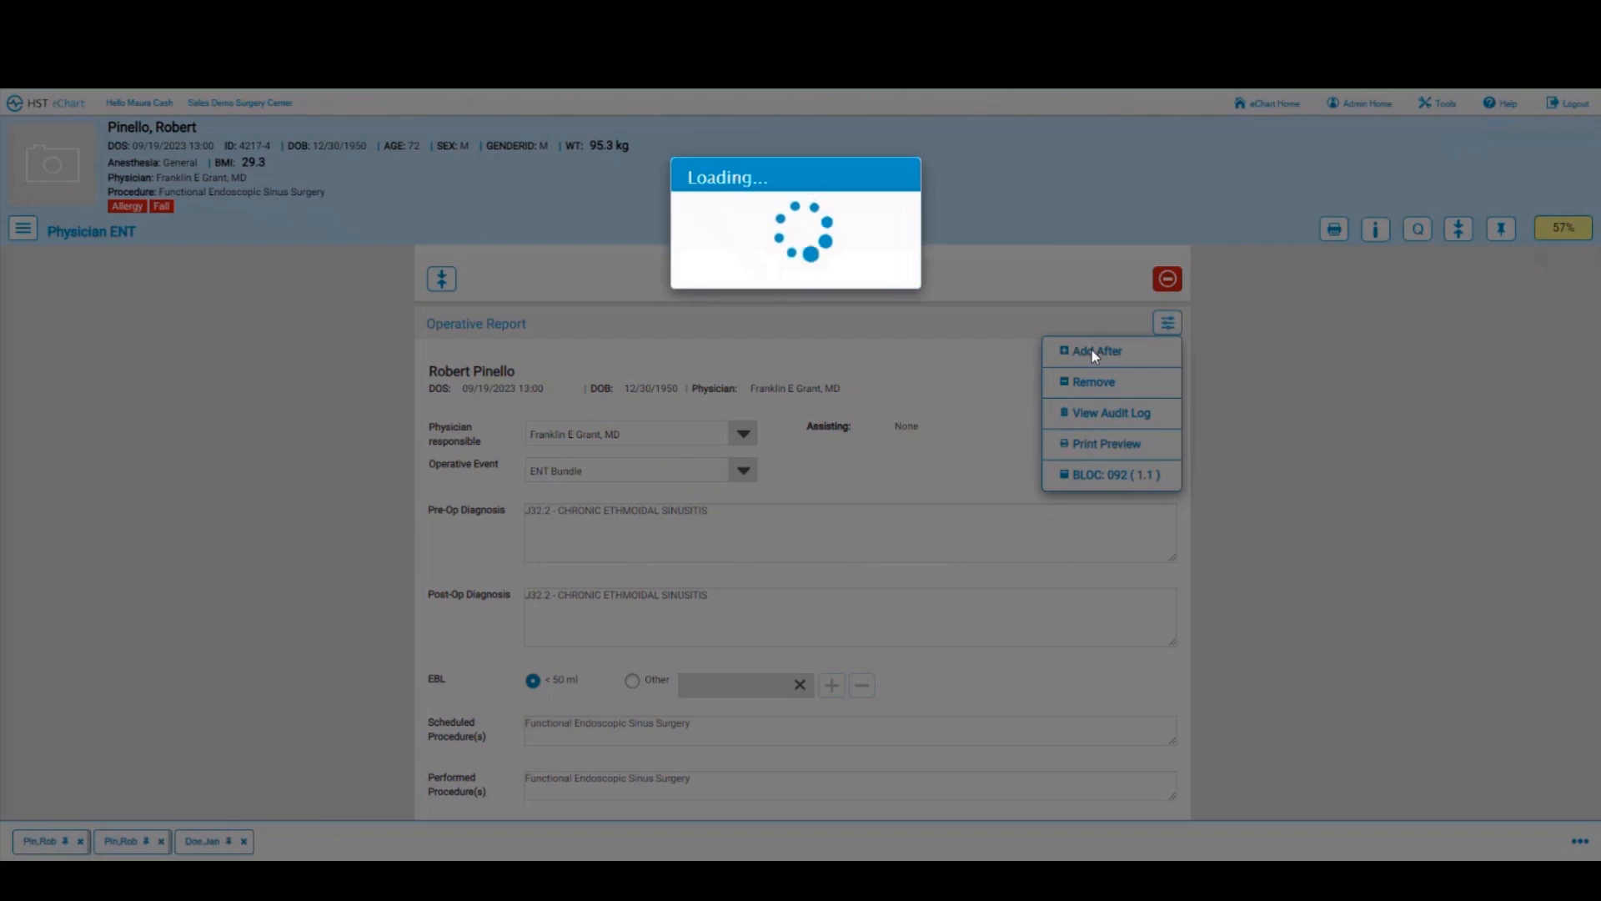
{"action": "scroll", "coordinate": [653, 388], "scroll_direction": "down", "scroll_amount": 5}
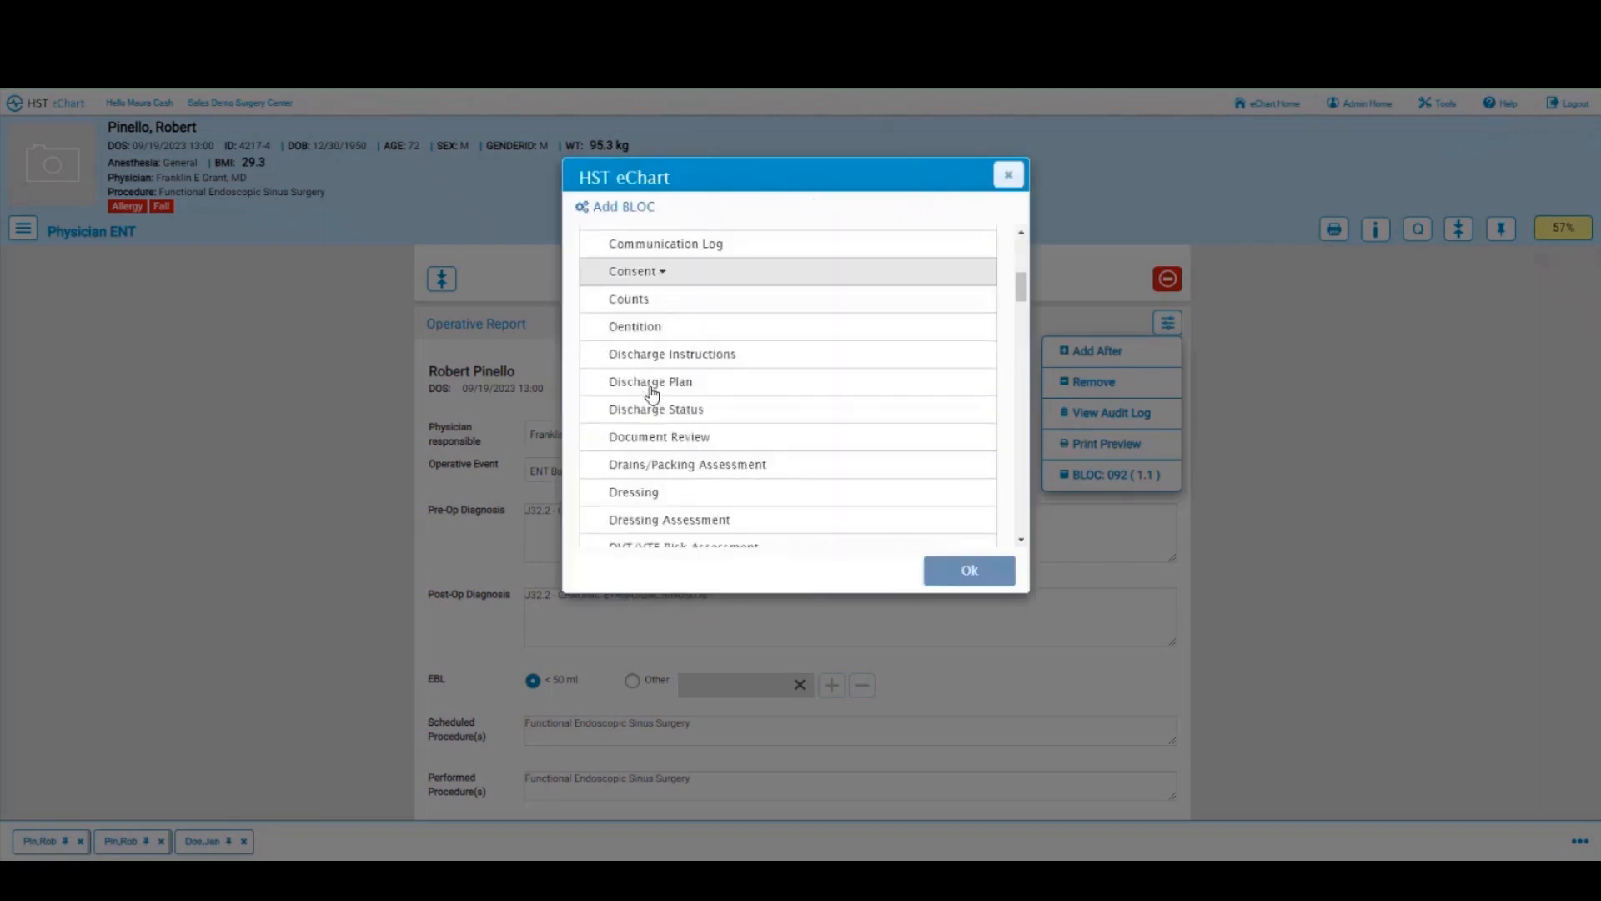
{"action": "scroll", "coordinate": [652, 392], "scroll_direction": "down", "scroll_amount": 7}
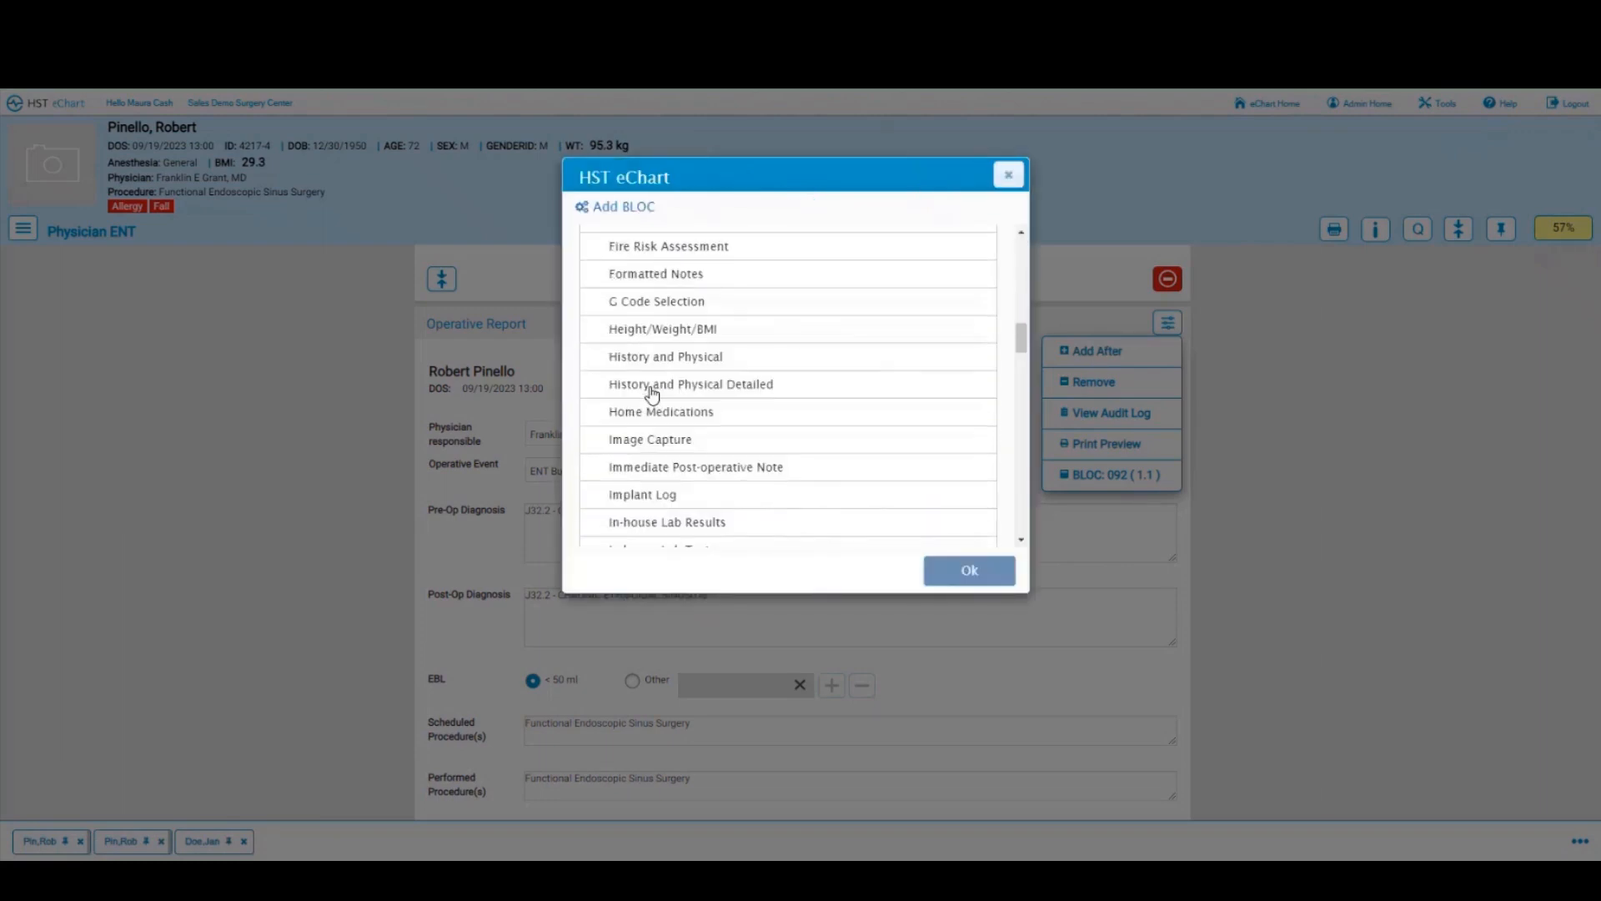
{"action": "scroll", "coordinate": [652, 393], "scroll_direction": "down", "scroll_amount": 4}
{"action": "scroll", "coordinate": [652, 392], "scroll_direction": "down", "scroll_amount": 6}
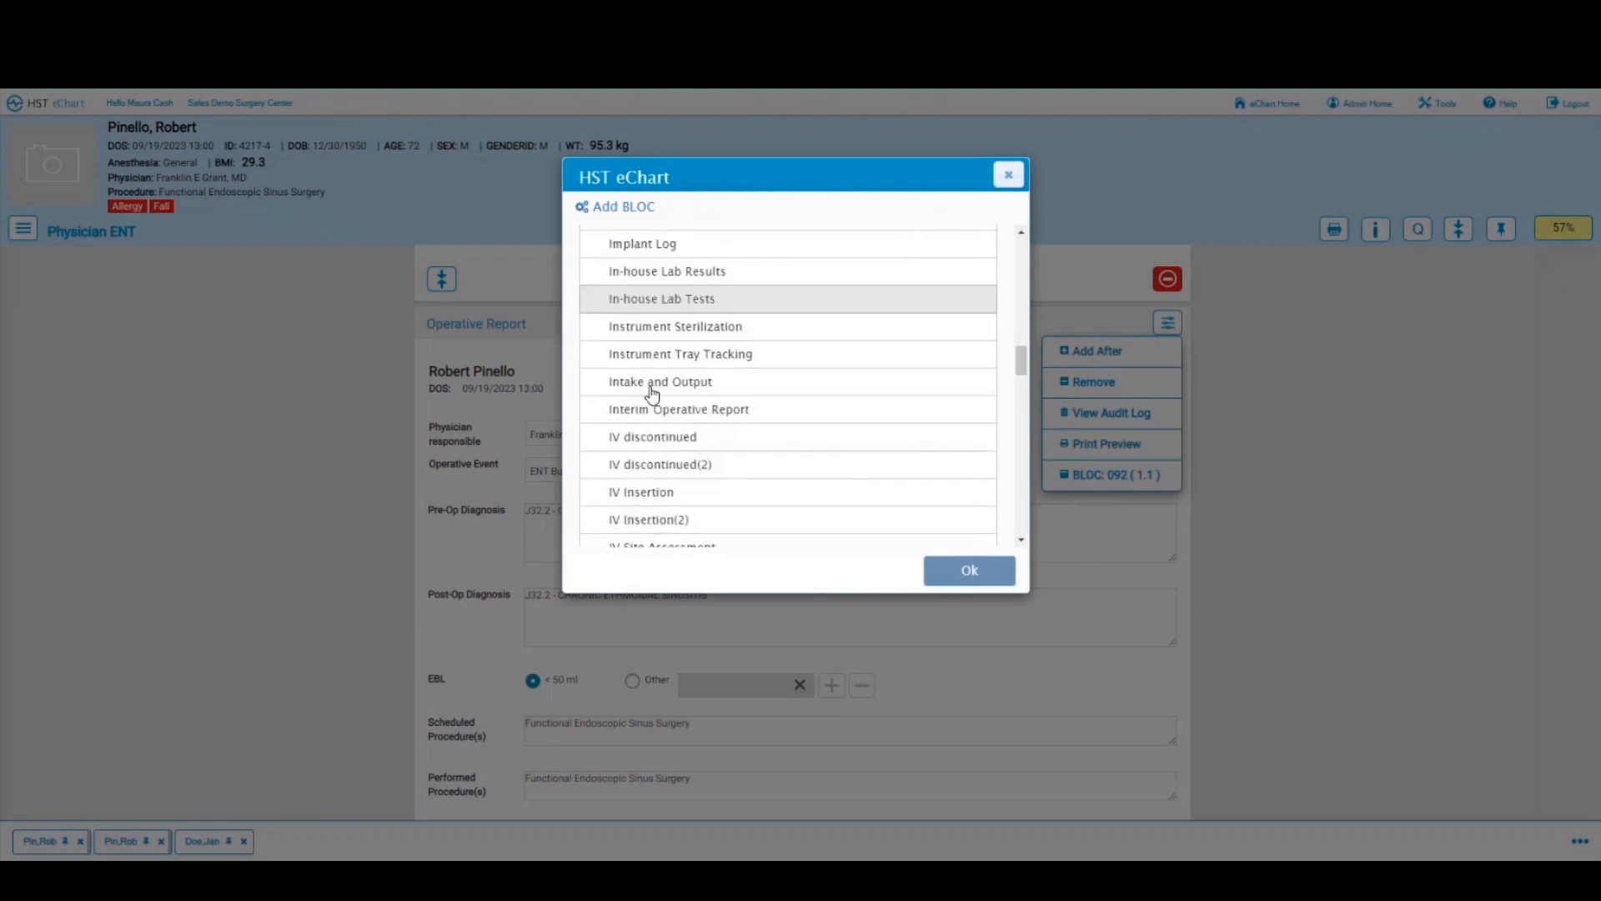
{"action": "left_click", "coordinate": [652, 388]}
{"action": "left_click", "coordinate": [967, 572]}
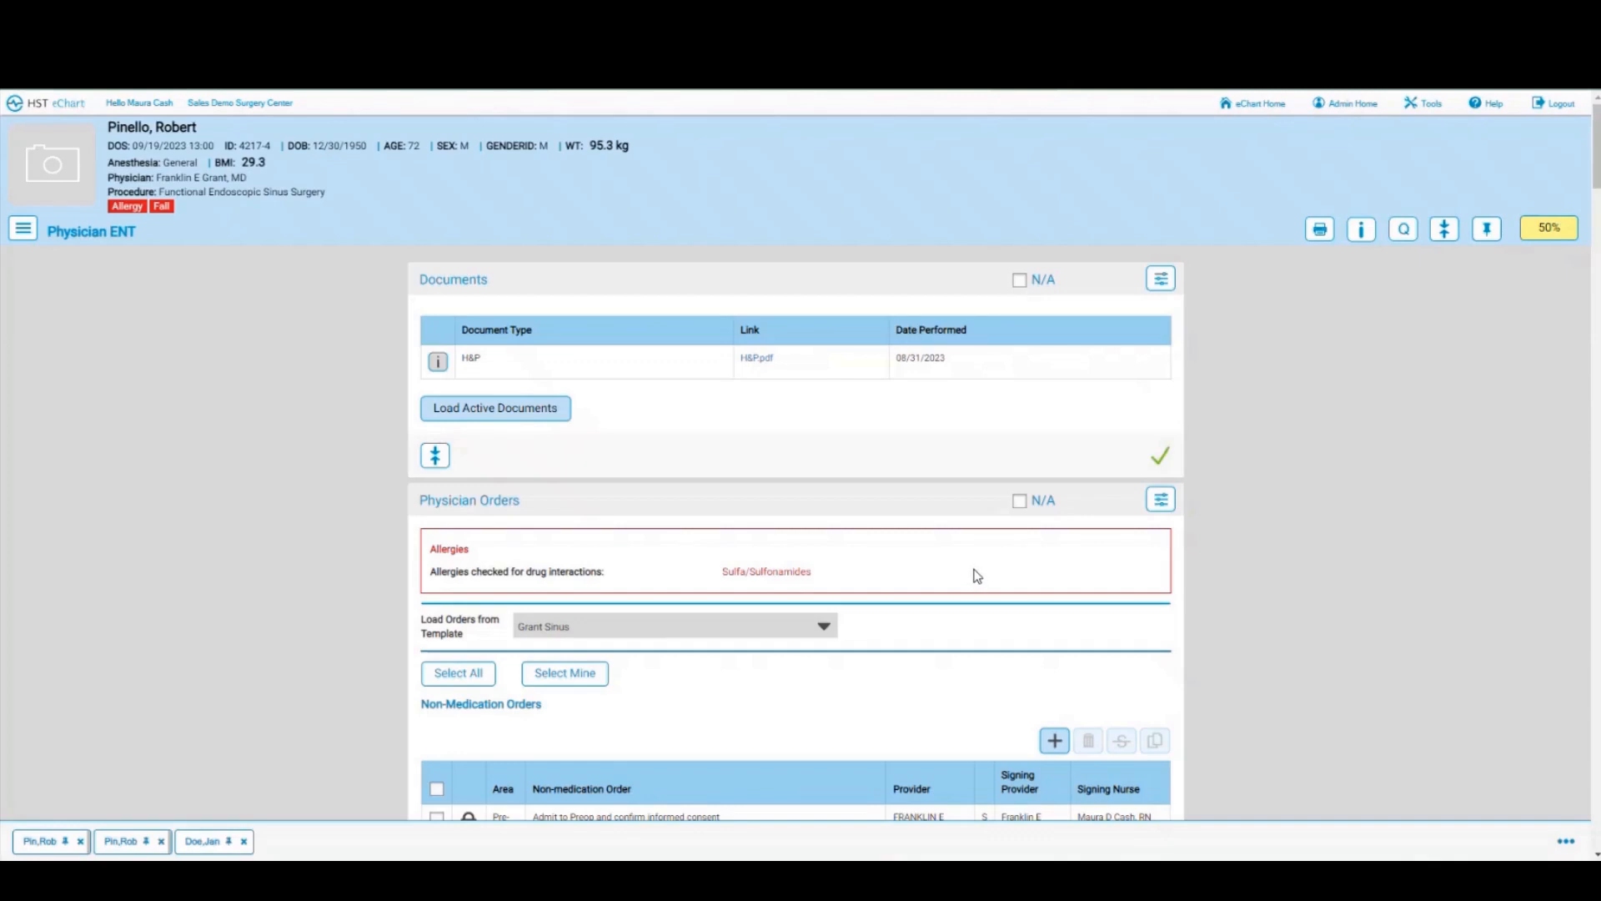
{"action": "scroll", "coordinate": [977, 575], "scroll_direction": "down", "scroll_amount": 15}
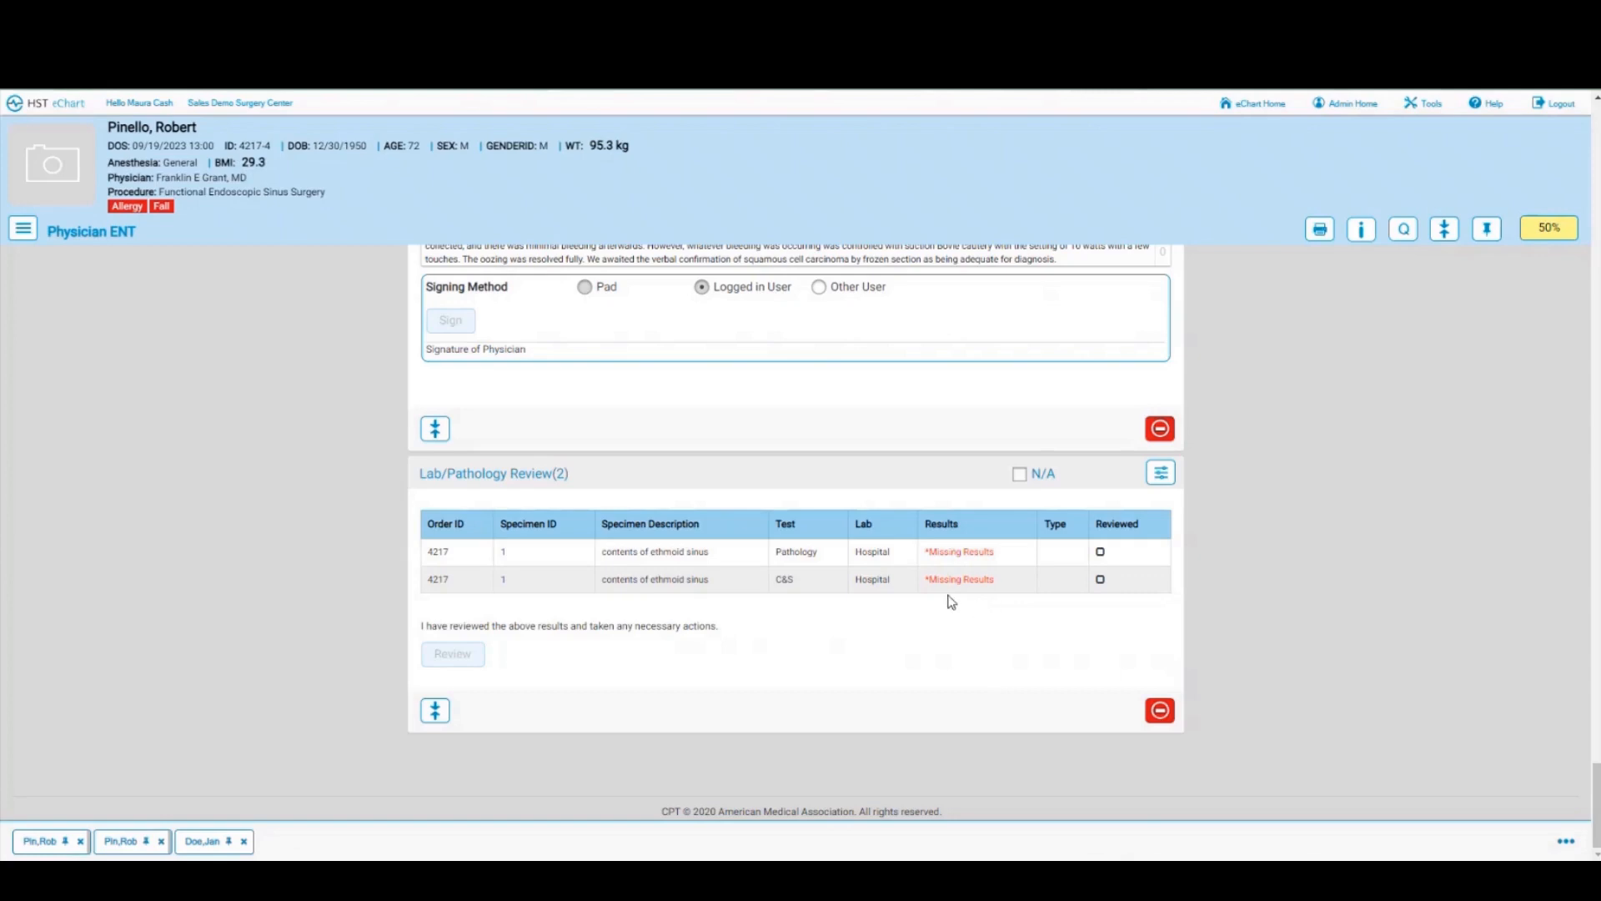
Step: Open the patient's post-op chart, read its Post-op Call questions, and return to the 09/19/2023 schedule
{"action": "left_click", "coordinate": [23, 229]}
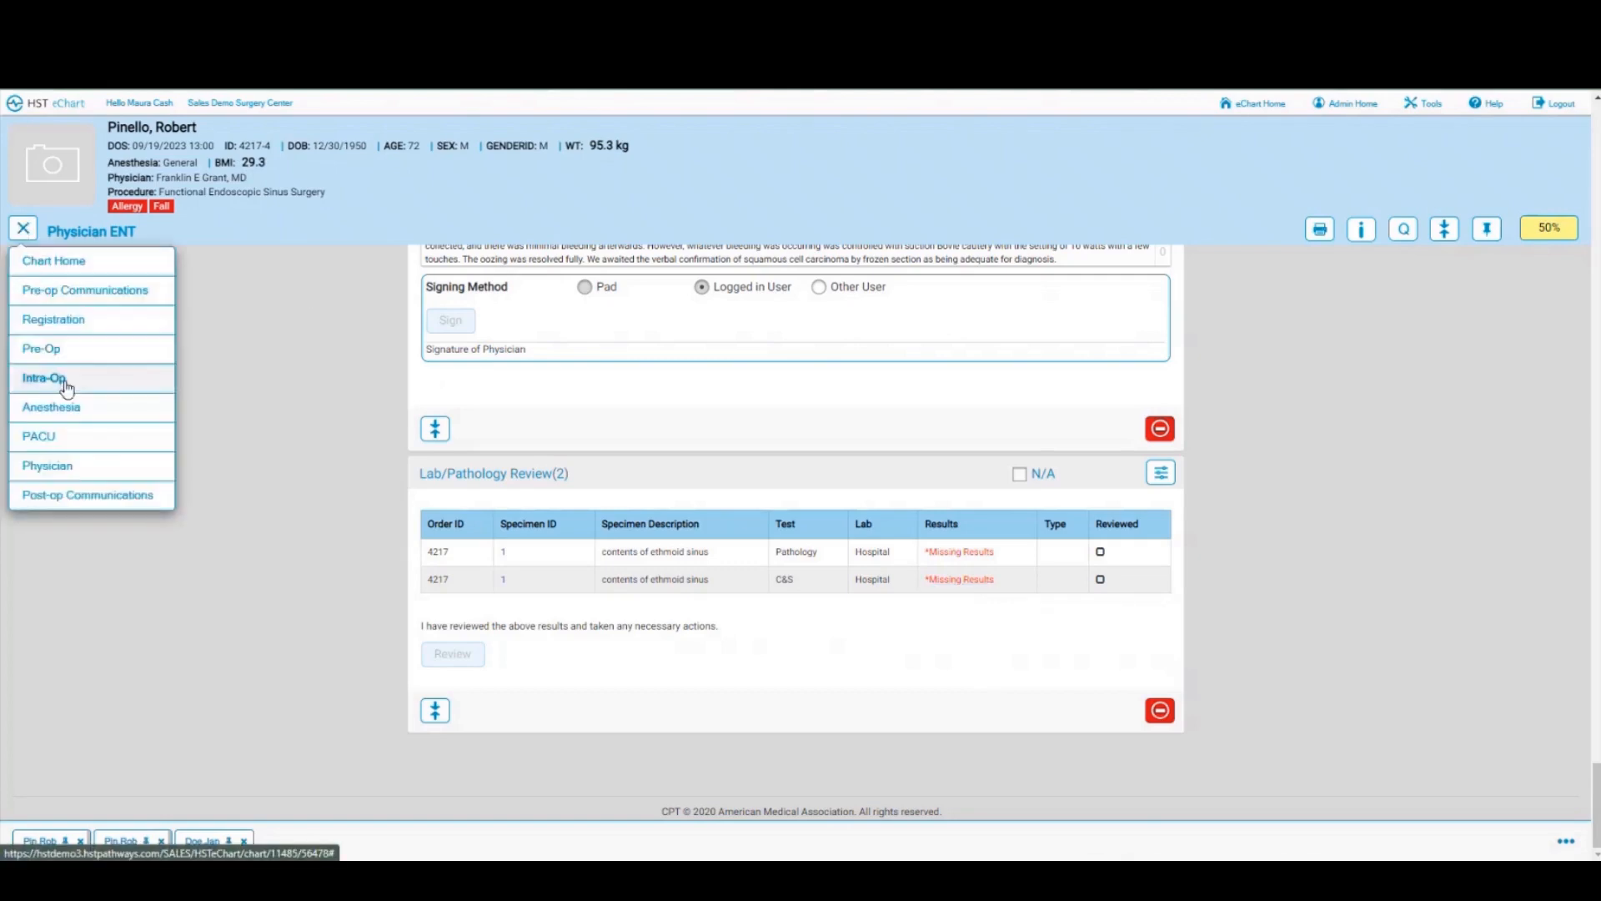
{"action": "left_click", "coordinate": [58, 497]}
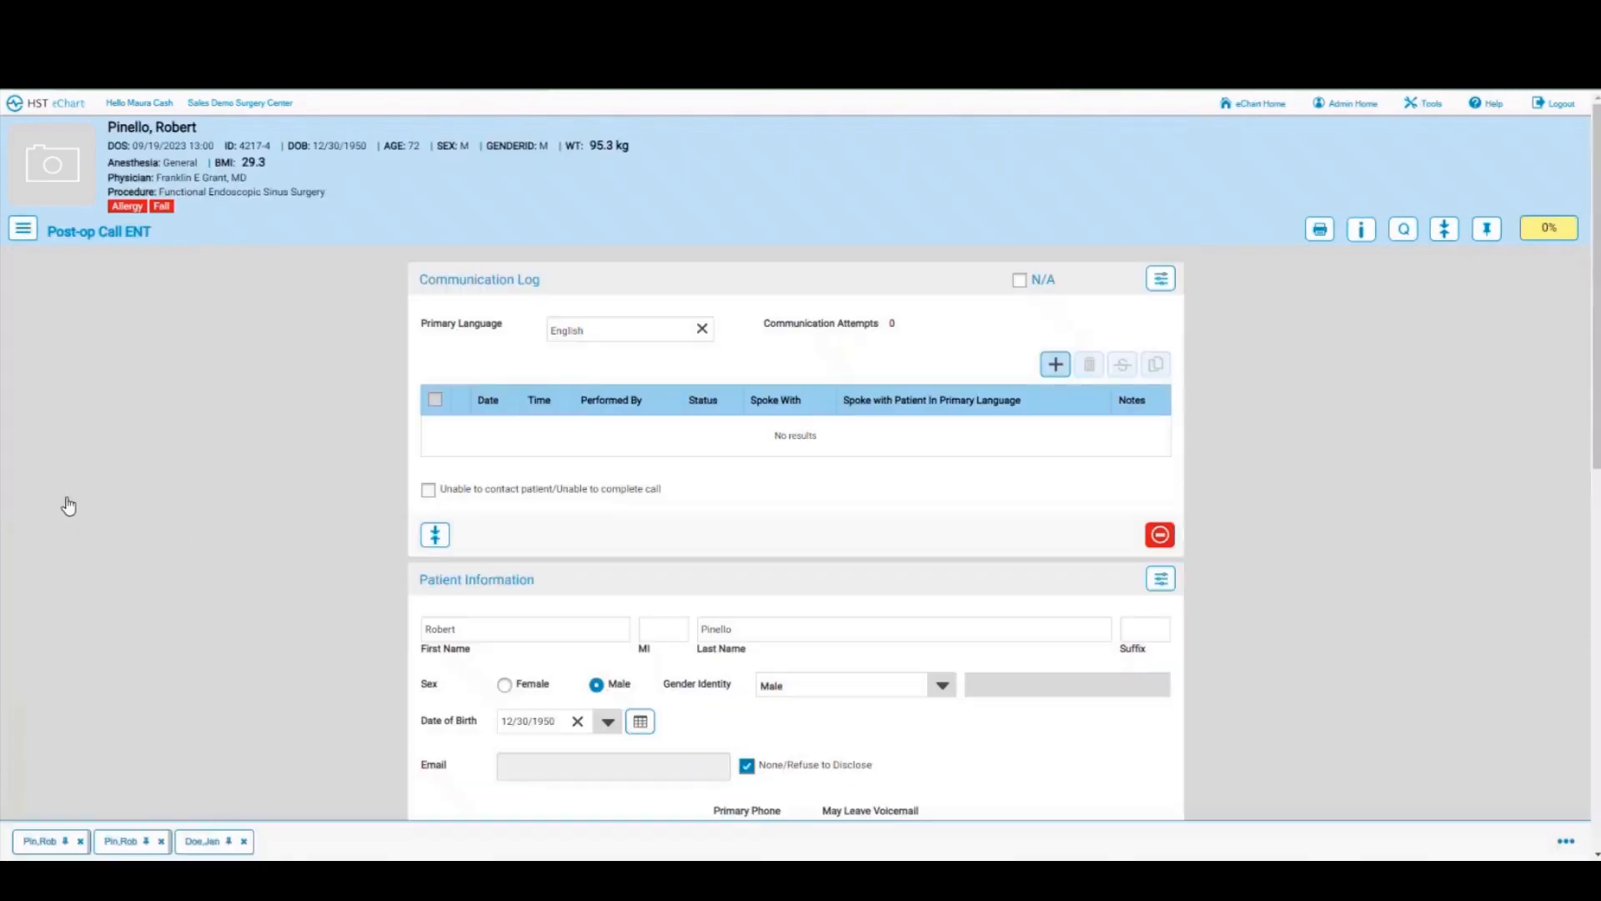
{"action": "scroll", "coordinate": [566, 400], "scroll_direction": "down", "scroll_amount": 3}
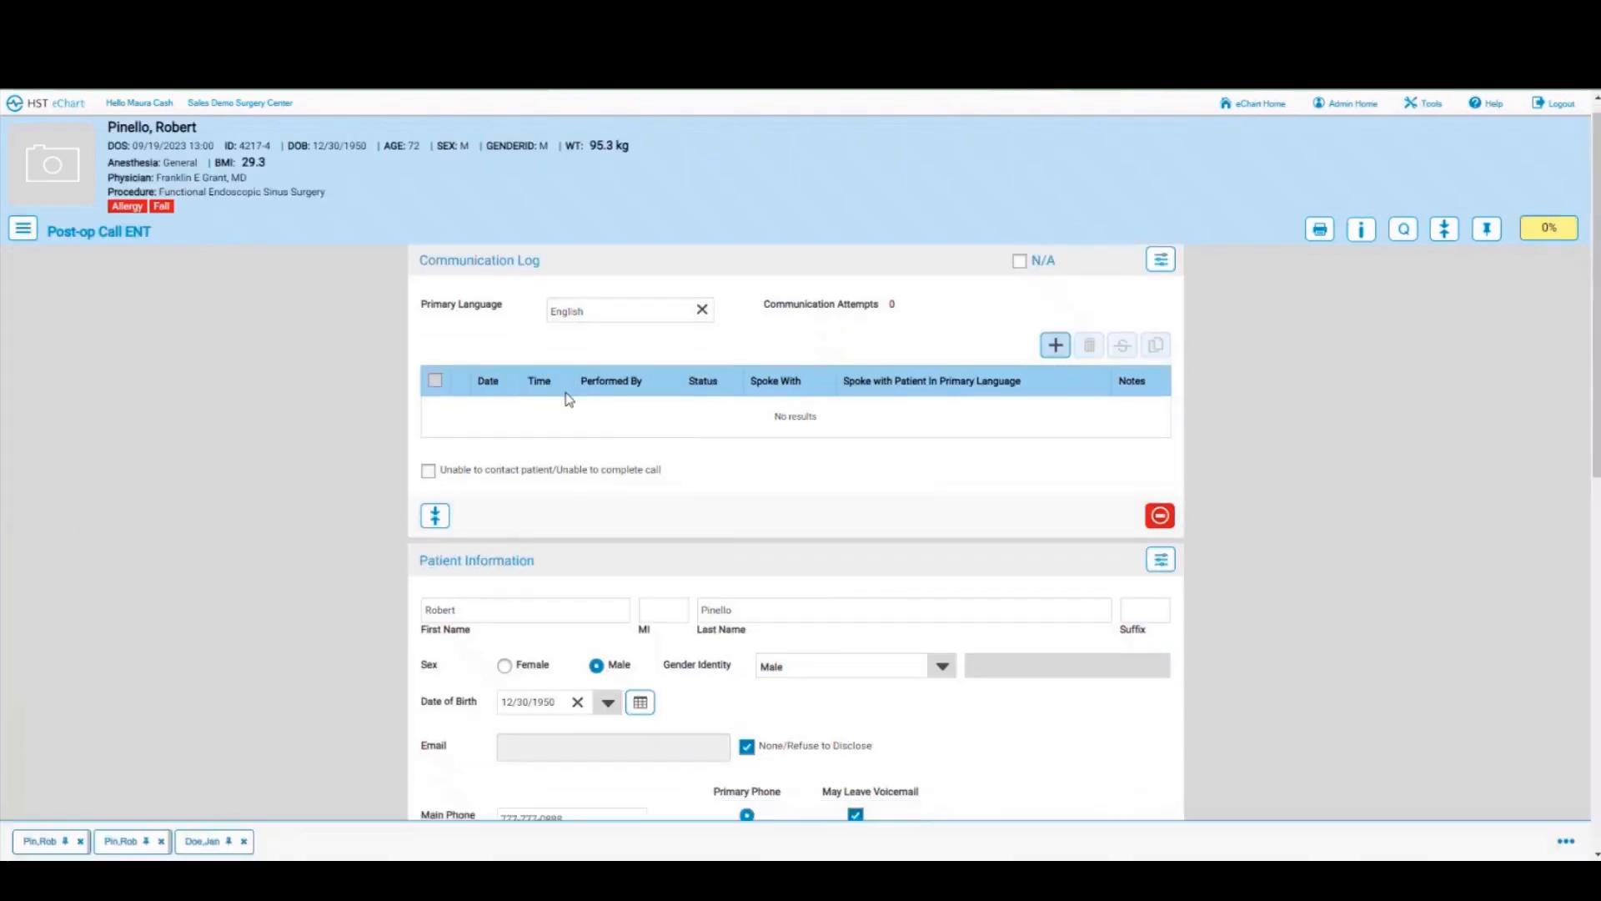
{"action": "scroll", "coordinate": [566, 400], "scroll_direction": "down", "scroll_amount": 8}
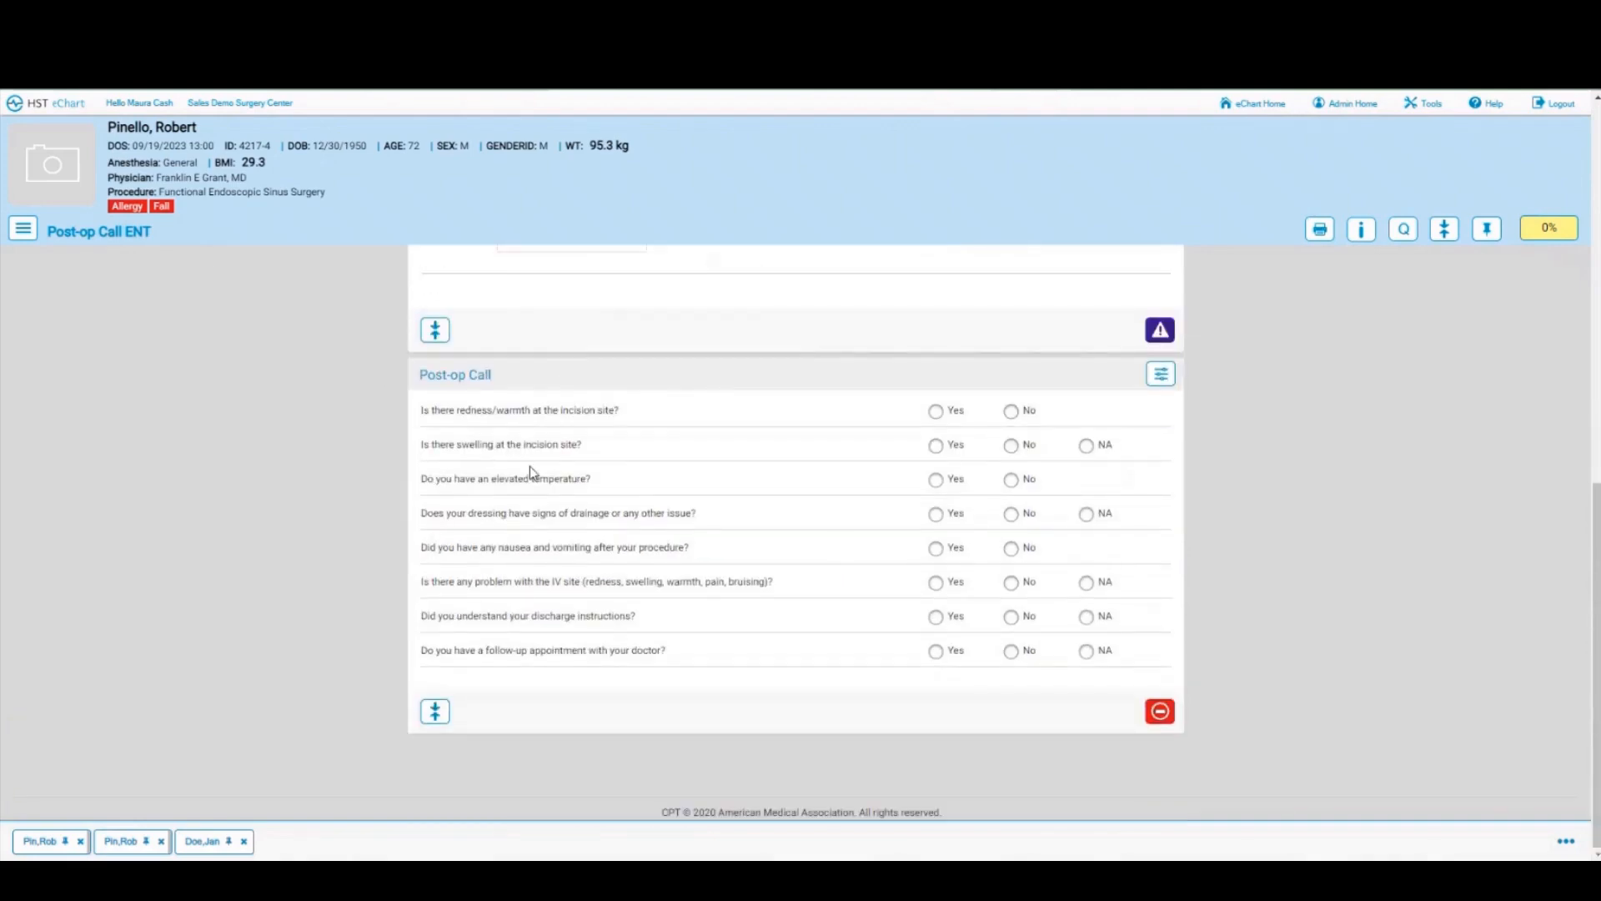
{"action": "left_click", "coordinate": [53, 105]}
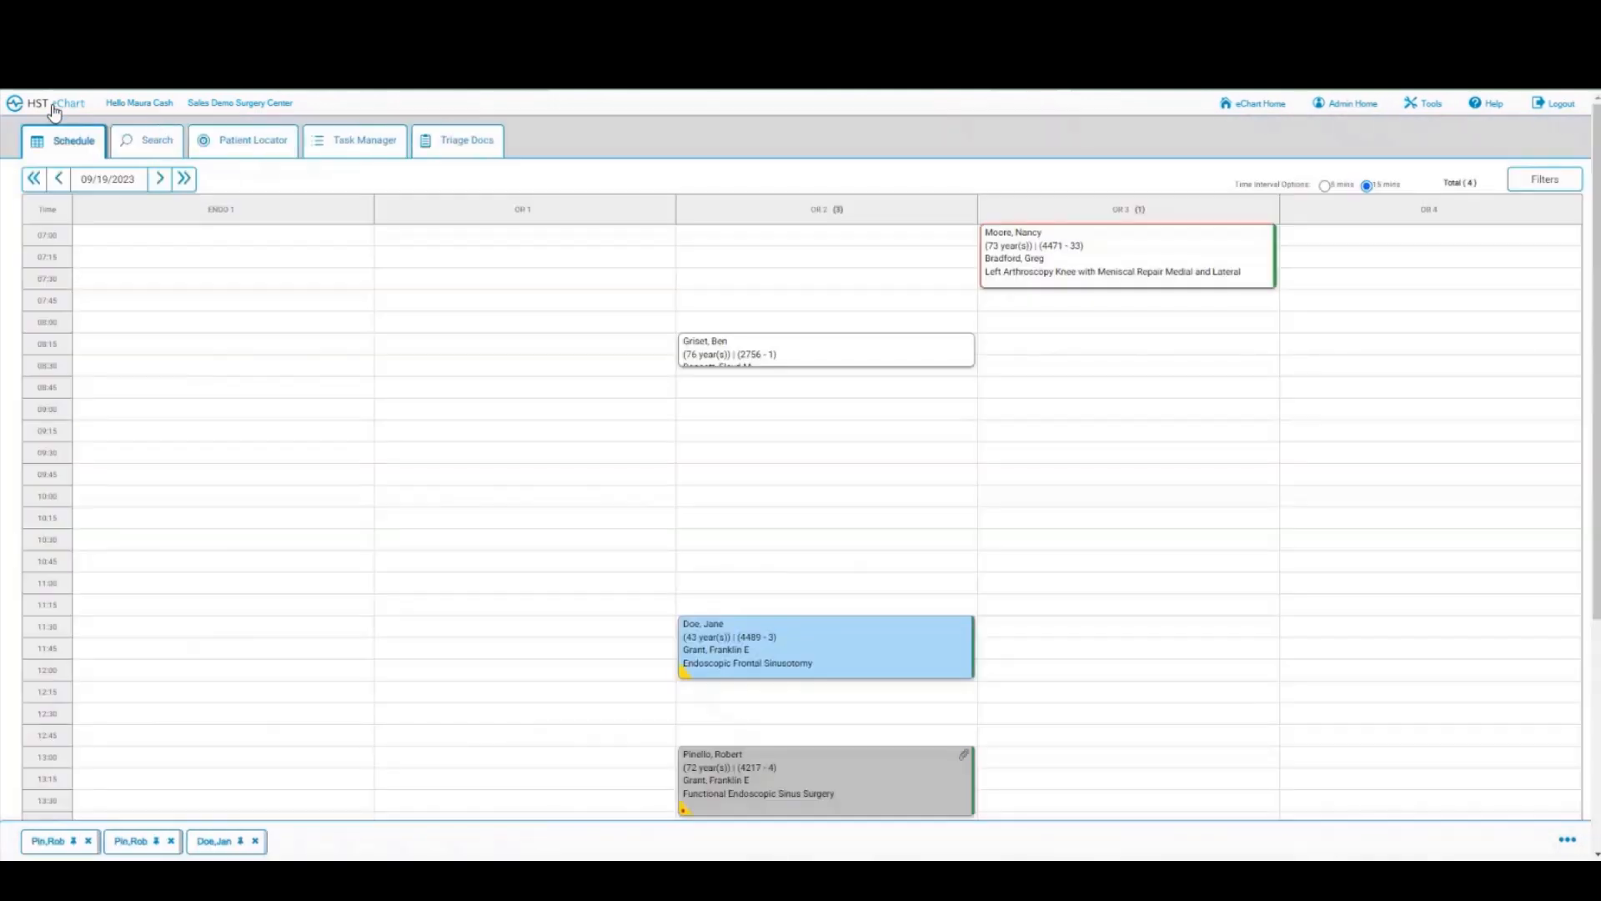
Step: Open the first Incomplete Workflow anesthesia task from My Tasks, review its chart, and return
{"action": "left_click", "coordinate": [364, 149]}
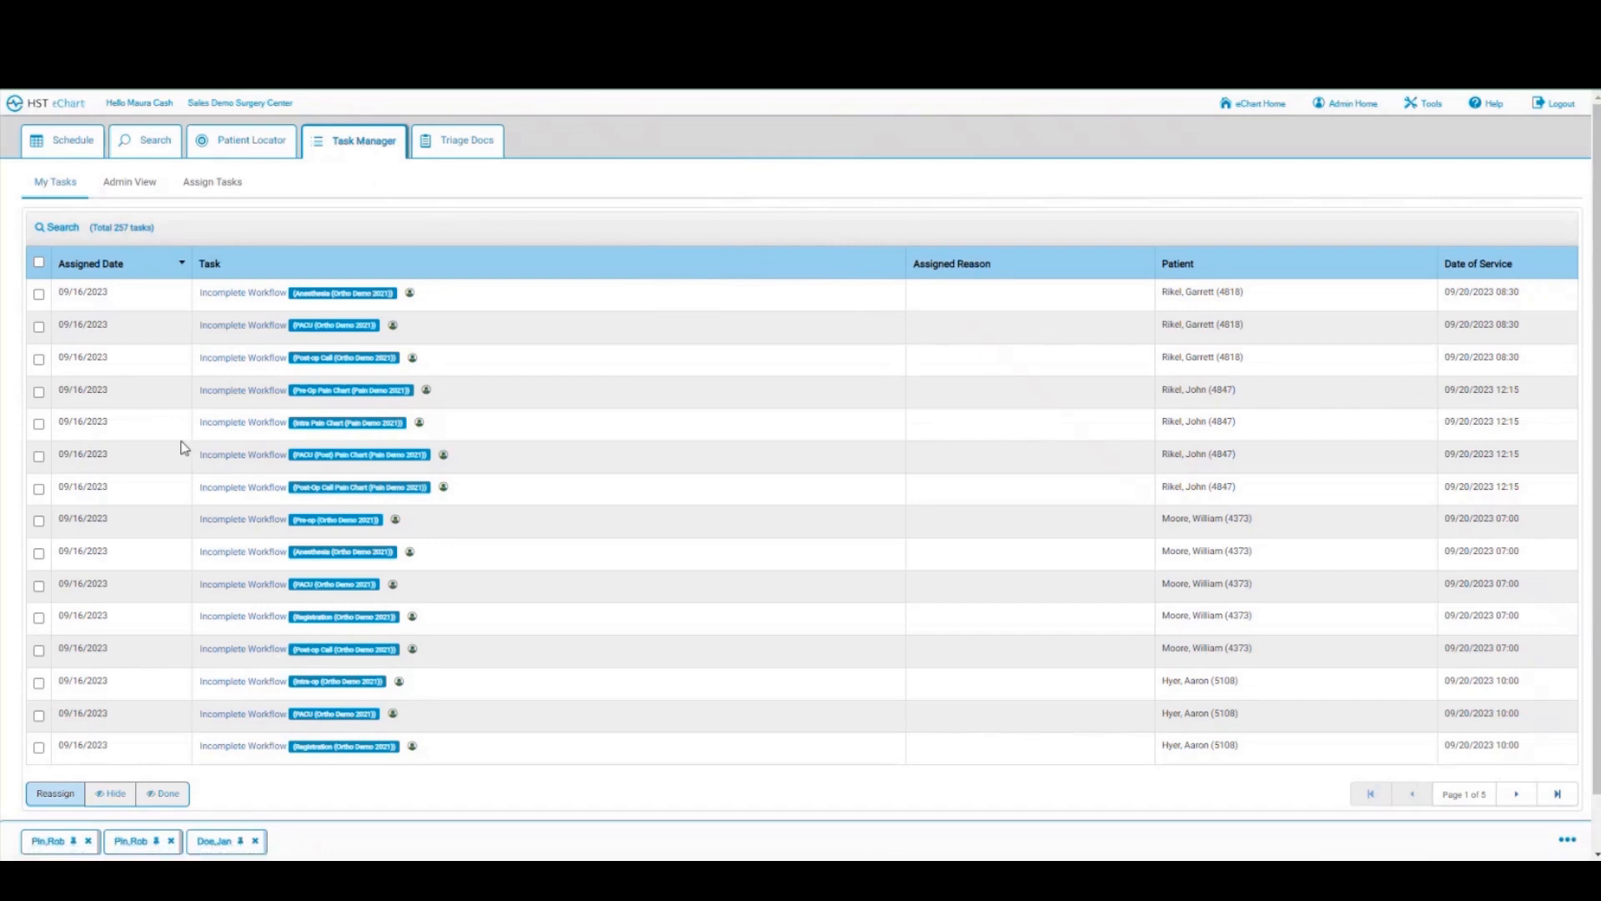
{"action": "left_click", "coordinate": [227, 298]}
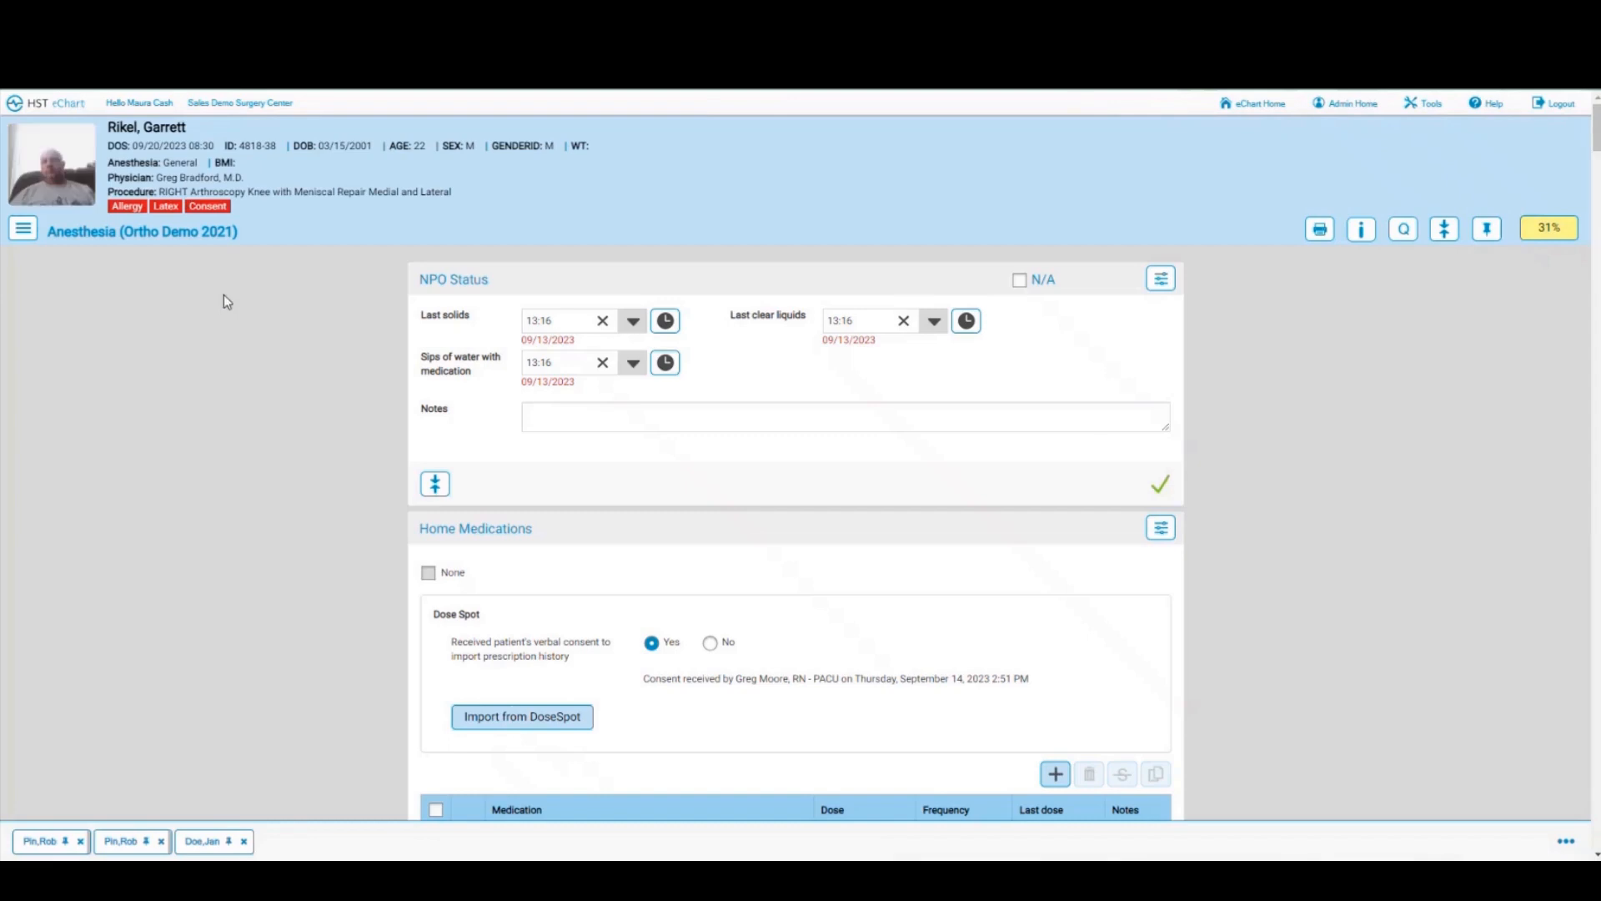
{"action": "scroll", "coordinate": [223, 299], "scroll_direction": "down", "scroll_amount": 10}
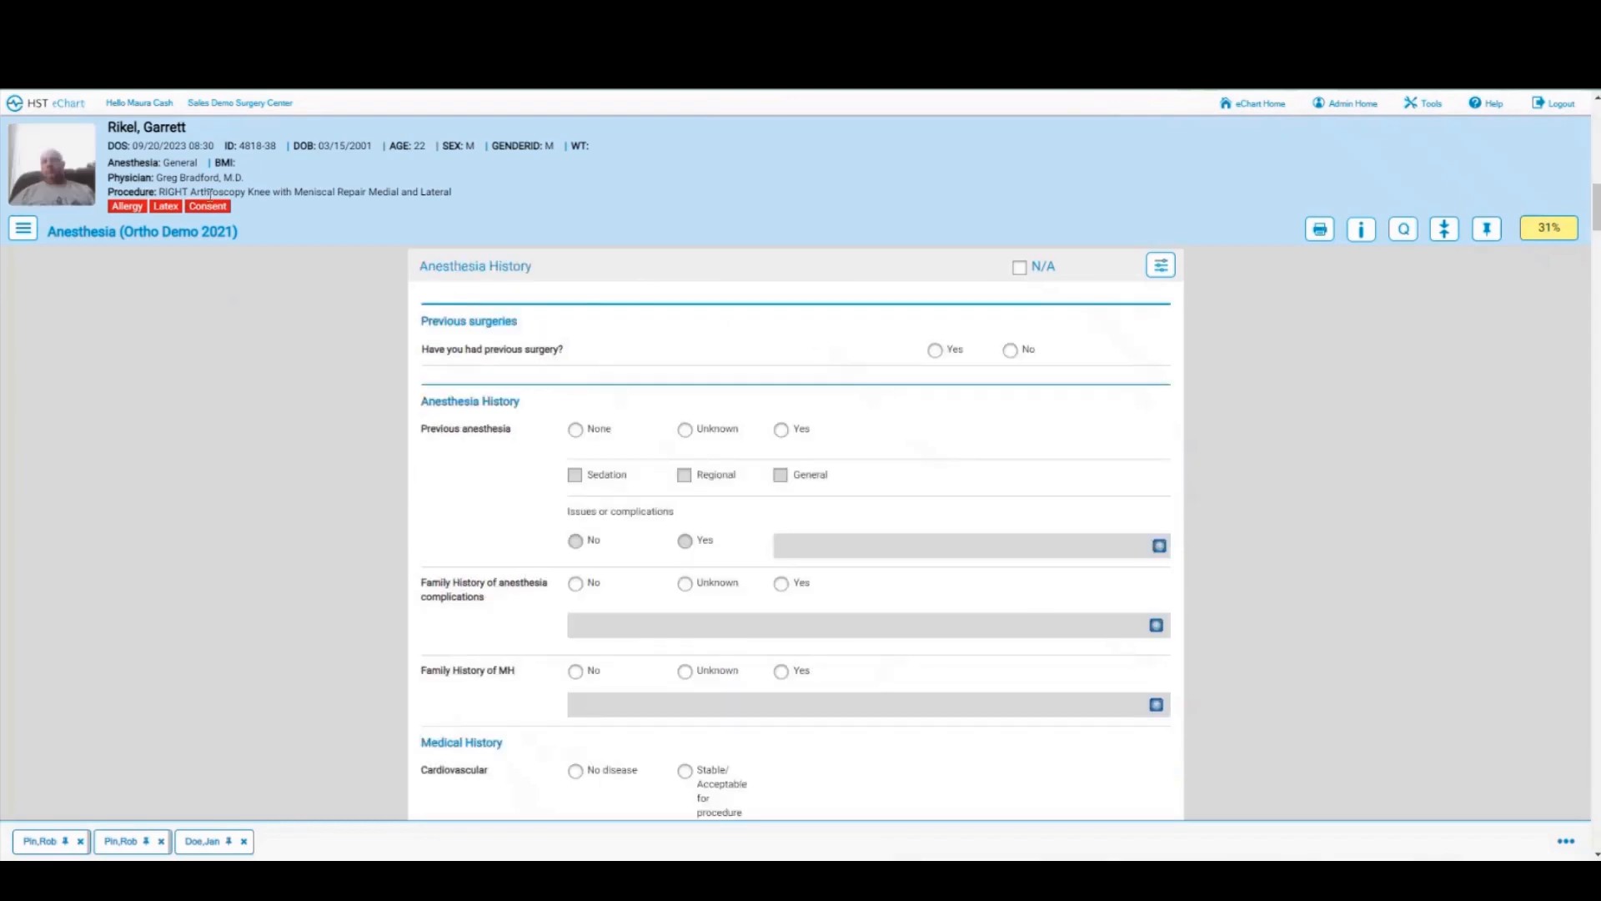
{"action": "left_click", "coordinate": [62, 108]}
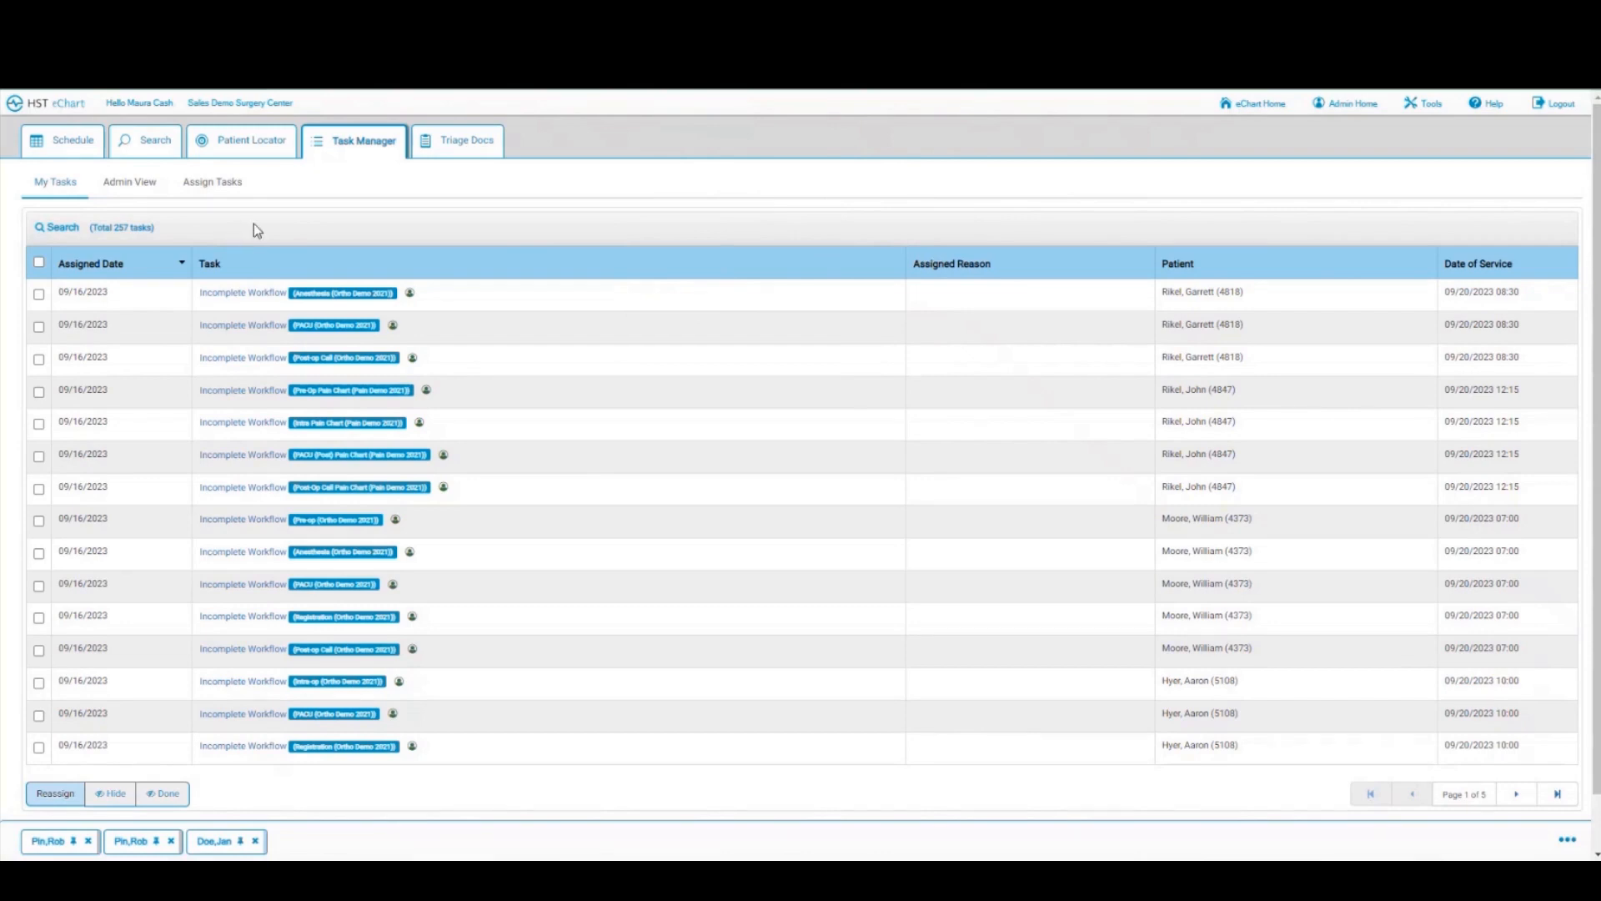
Step: Check all users' tasks in Admin View, view one user's tasks, then return to the Schedule
{"action": "left_click", "coordinate": [129, 185]}
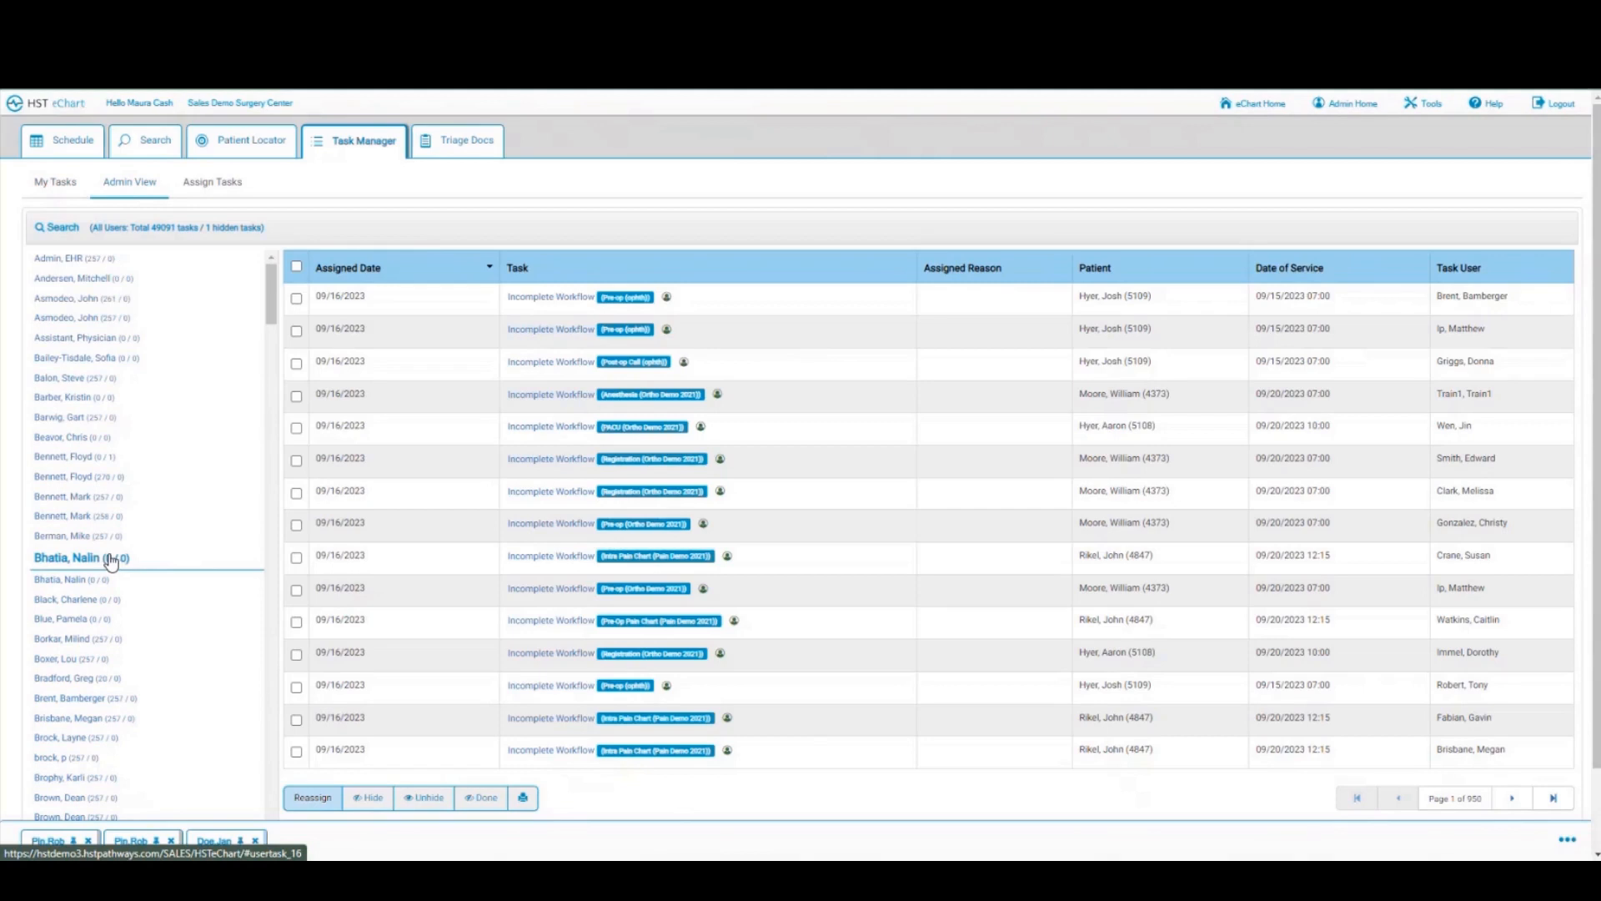
{"action": "left_click", "coordinate": [81, 441]}
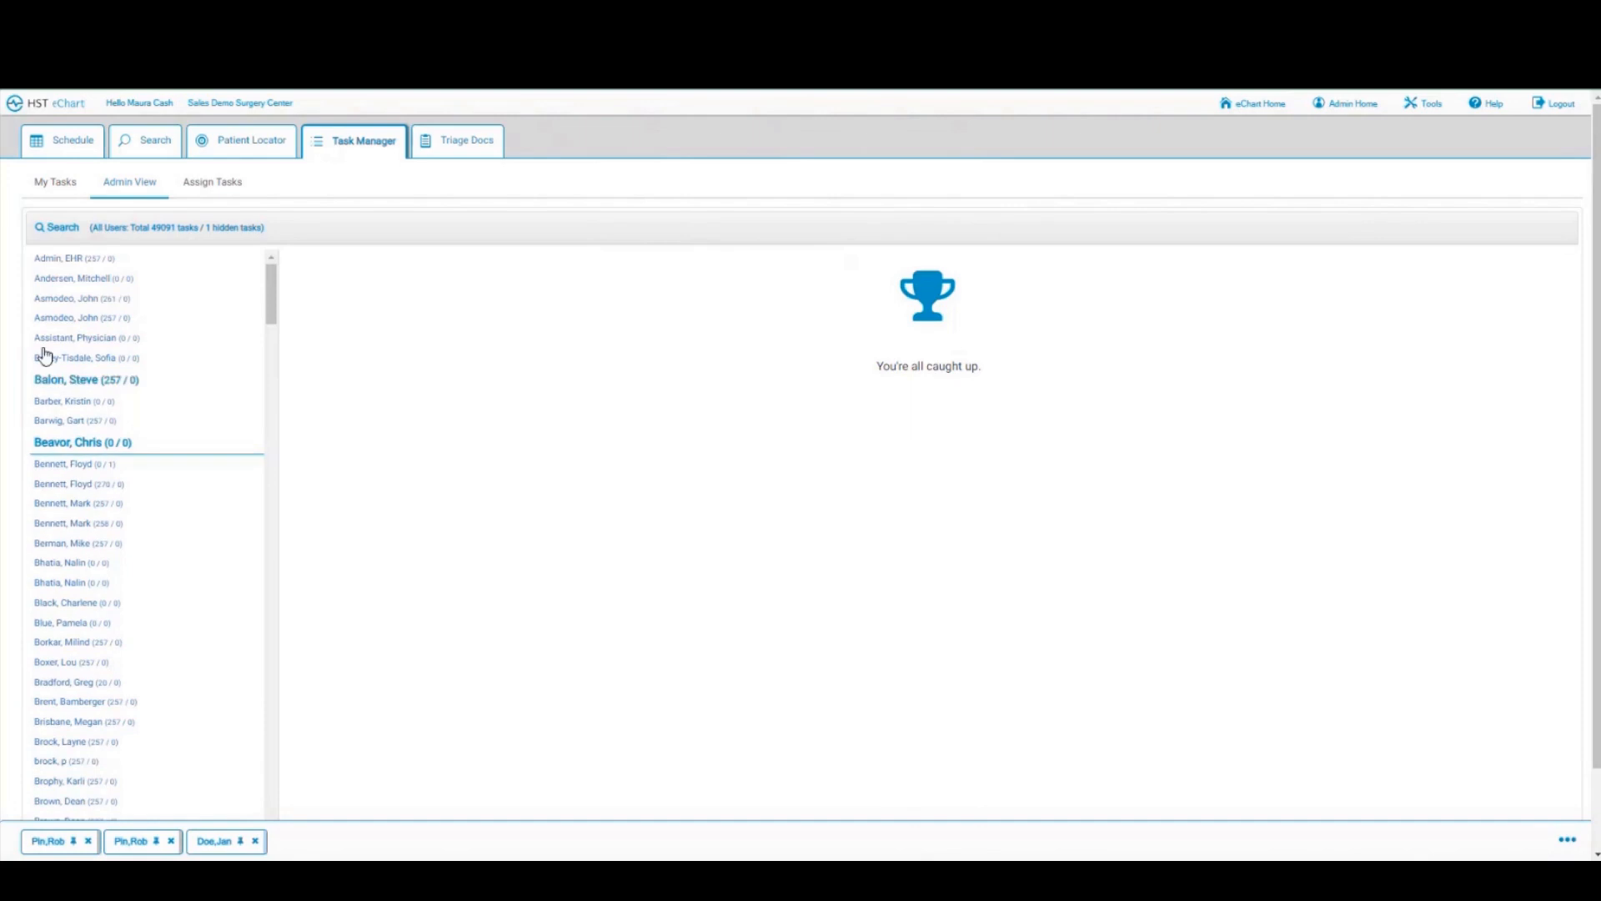
{"action": "left_click", "coordinate": [51, 147]}
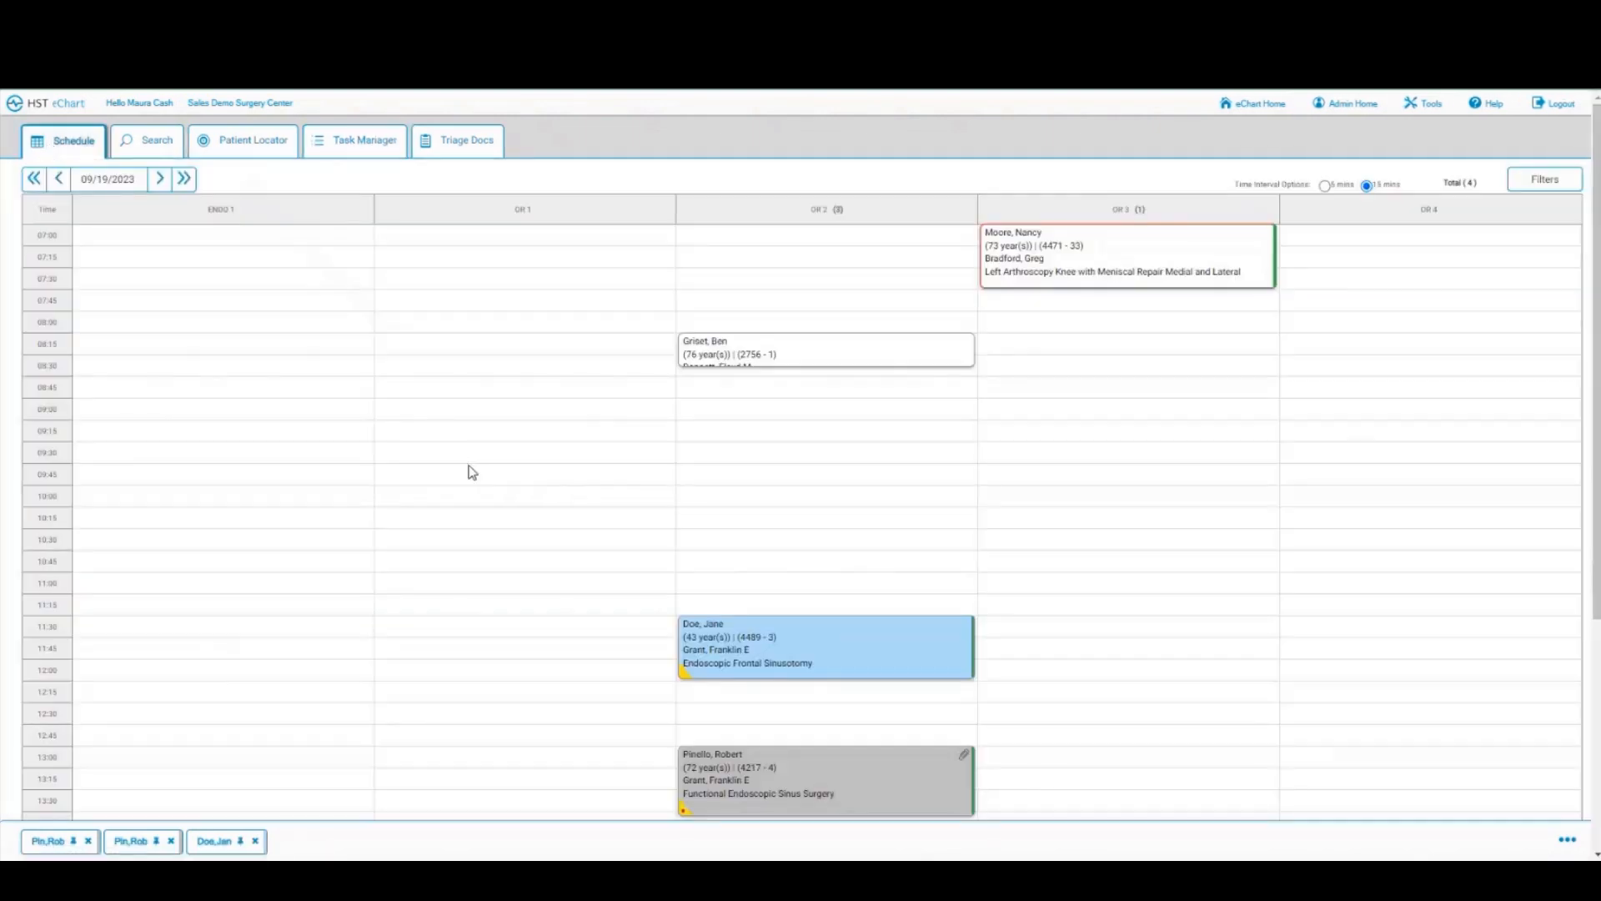
Step: Close both chart tabs of the sinus-surgery patient, open the remaining patient's PACU chart, then return to the Schedule
{"action": "scroll", "coordinate": [471, 472], "scroll_direction": "down", "scroll_amount": 1}
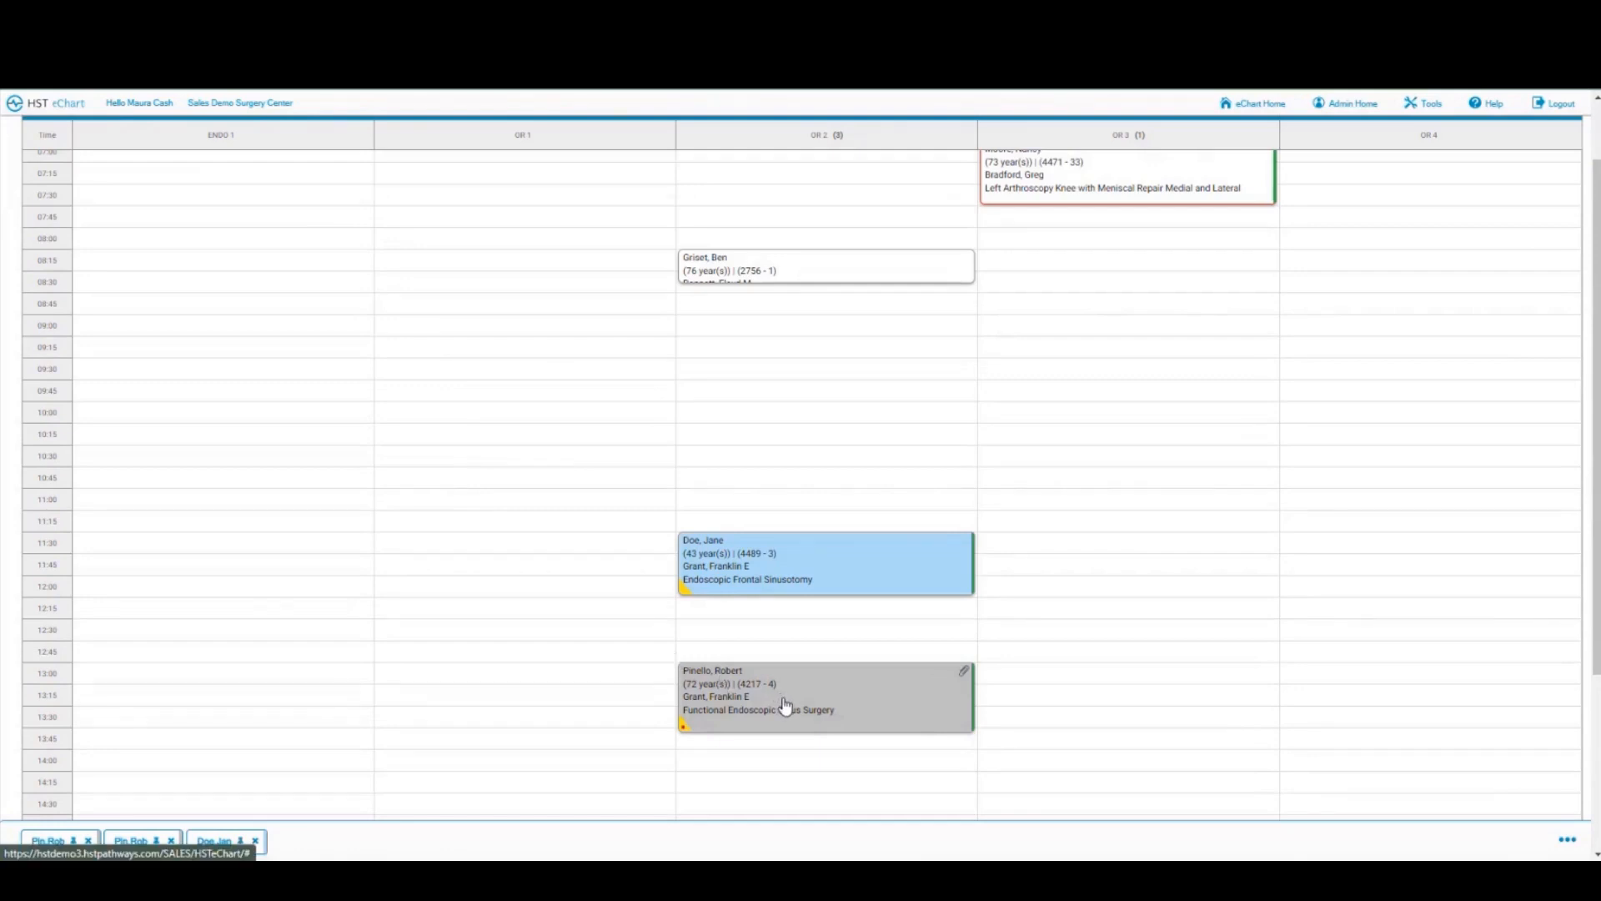
{"action": "scroll", "coordinate": [302, 638], "scroll_direction": "down", "scroll_amount": 1}
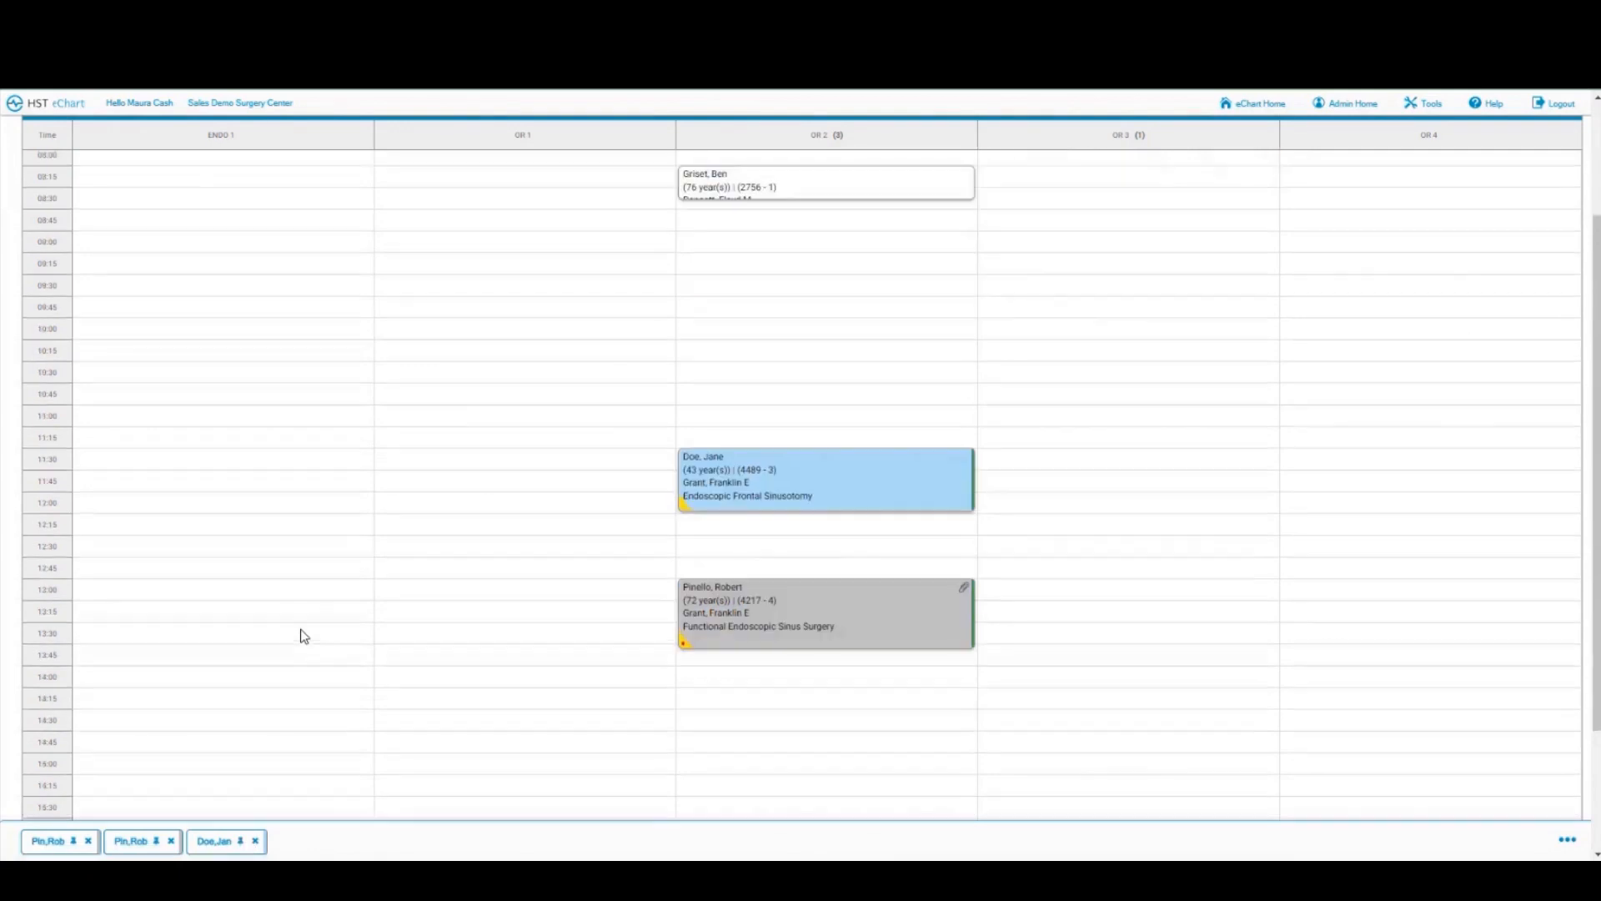
{"action": "left_click", "coordinate": [171, 842]}
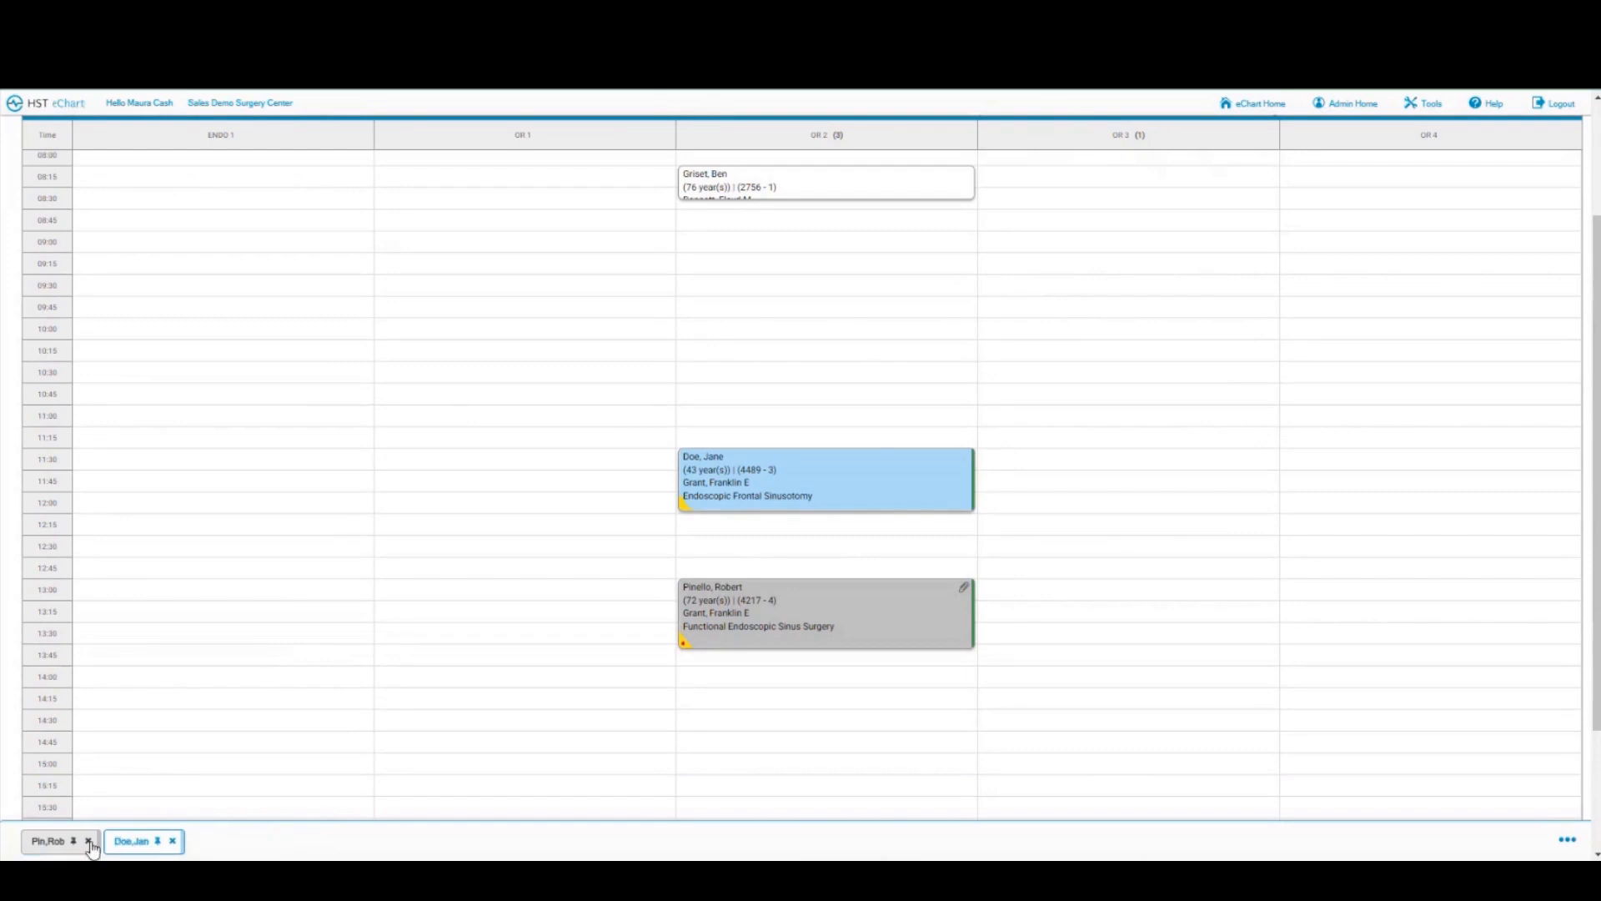
{"action": "left_click", "coordinate": [89, 841]}
{"action": "left_click", "coordinate": [63, 845]}
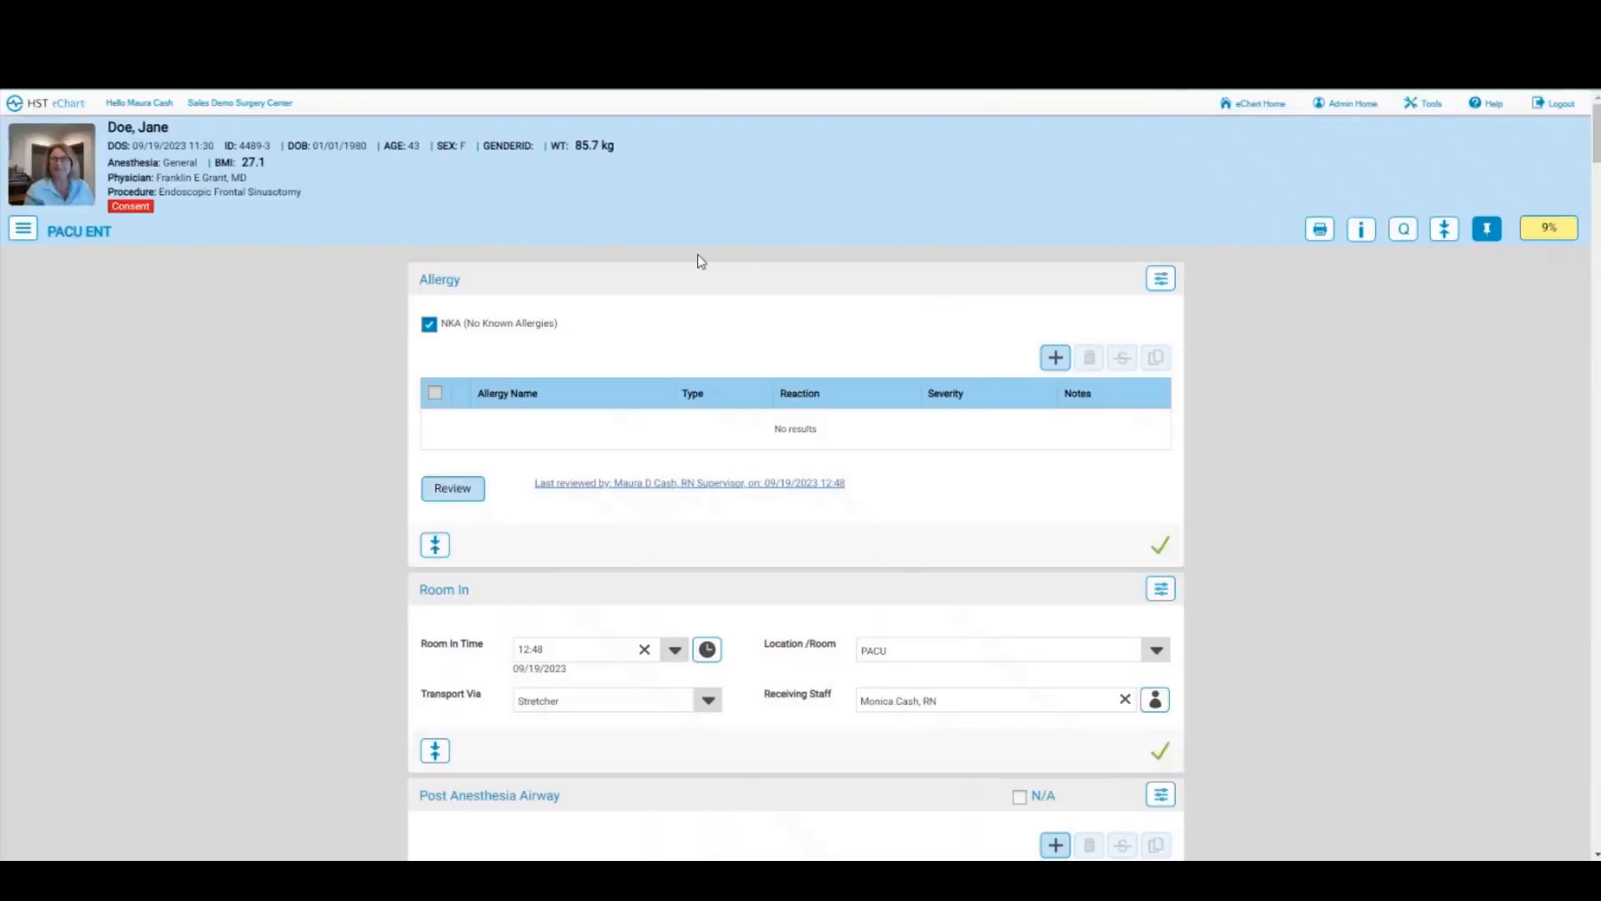
{"action": "left_click", "coordinate": [55, 111]}
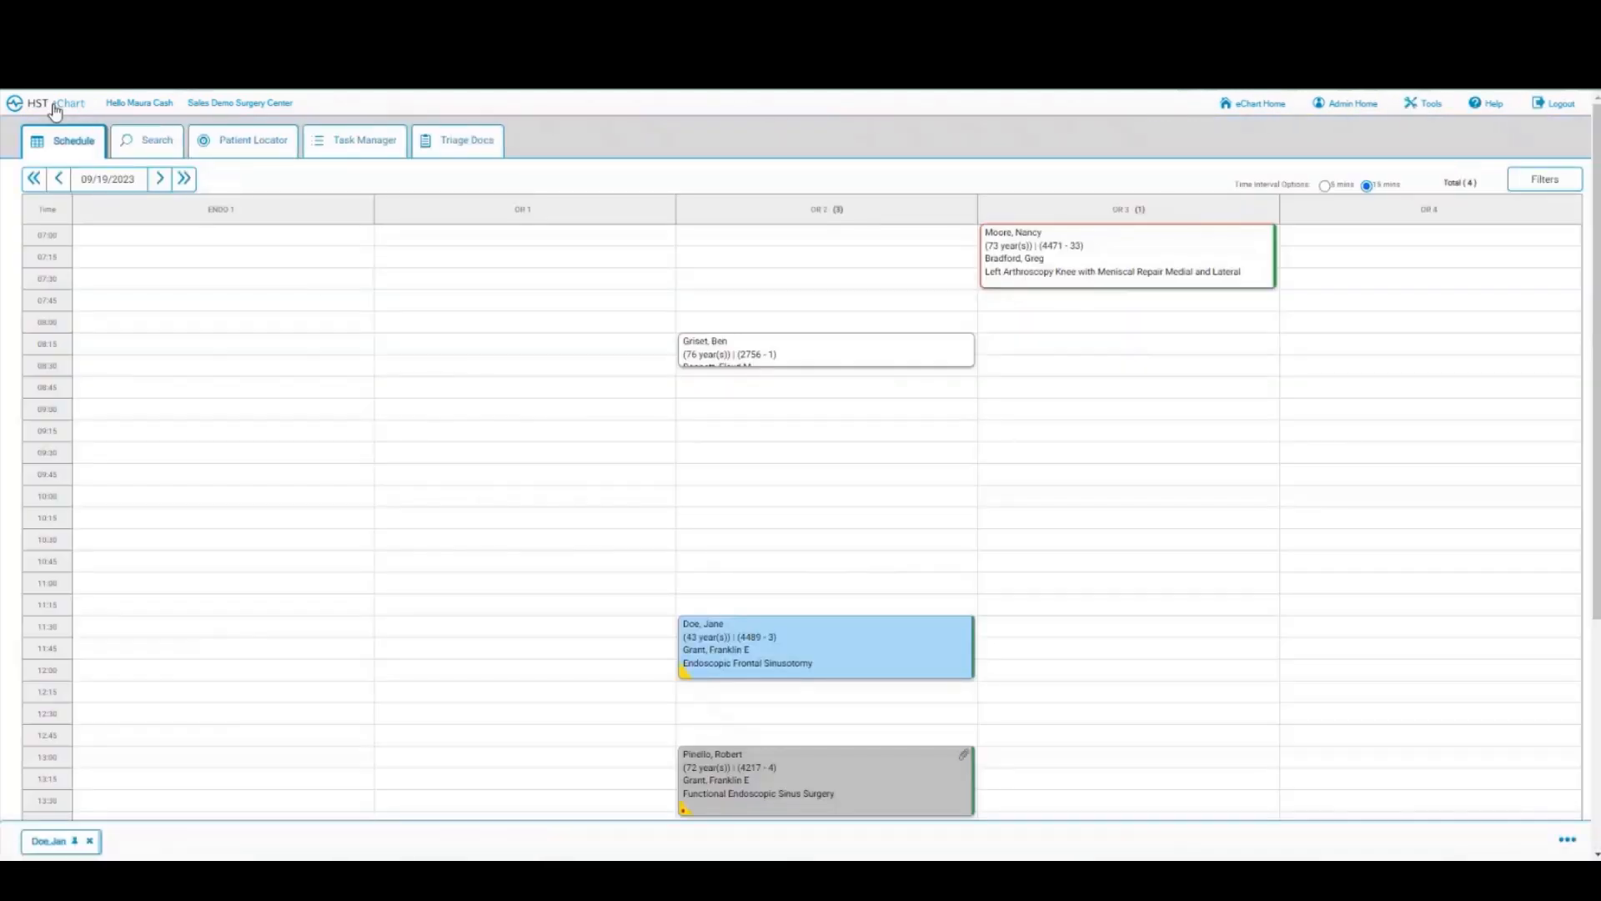